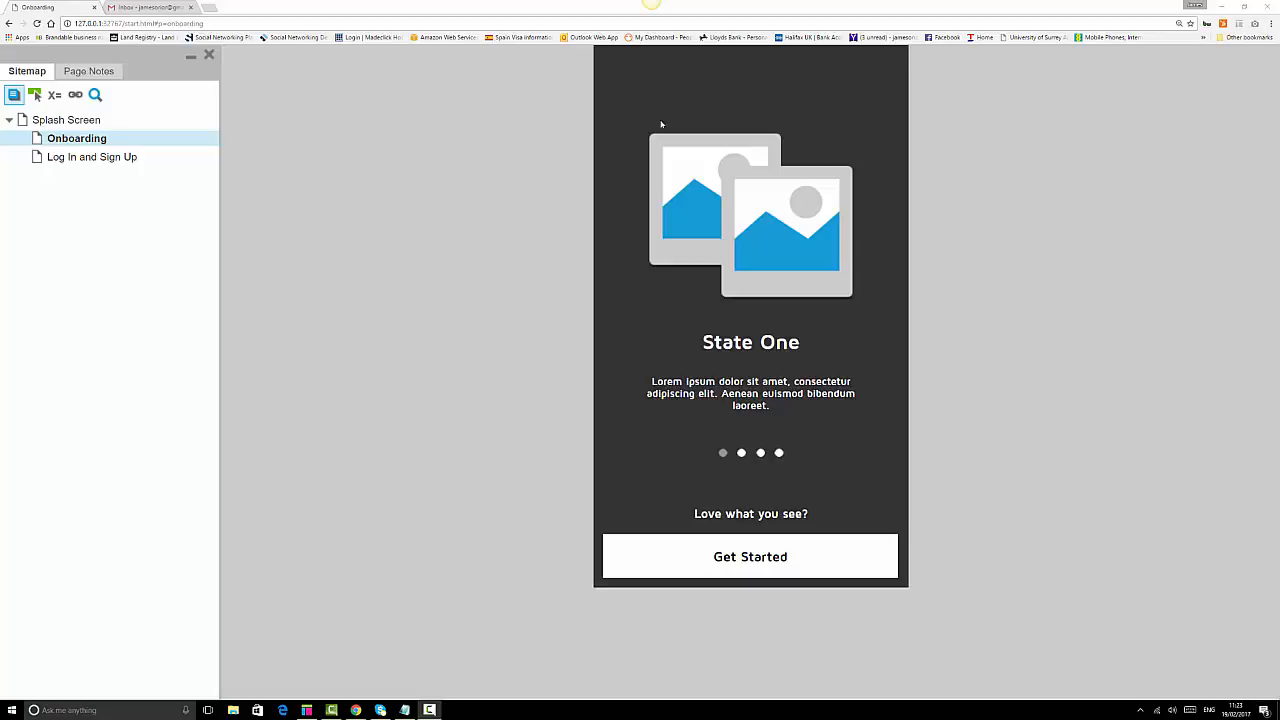
Open the Splash Screen, cycle the carousel to State Four and back to State One, then Get Started.
click(52, 122)
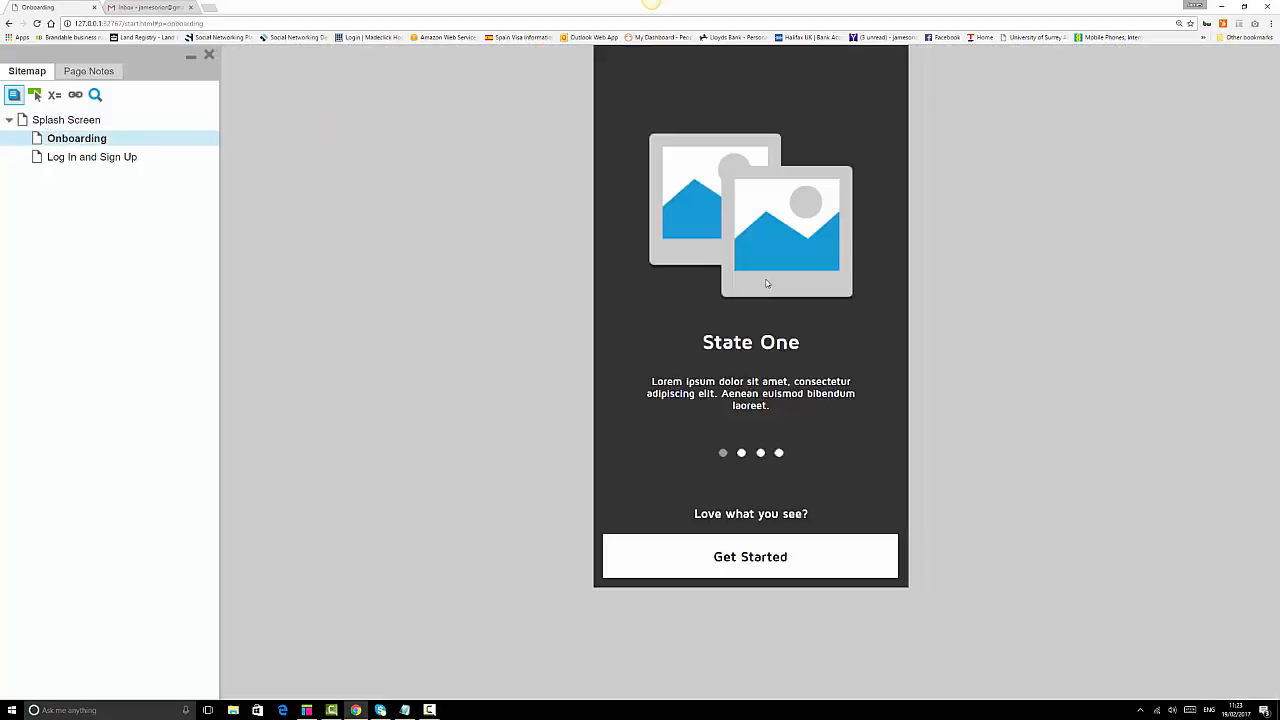
click(891, 462)
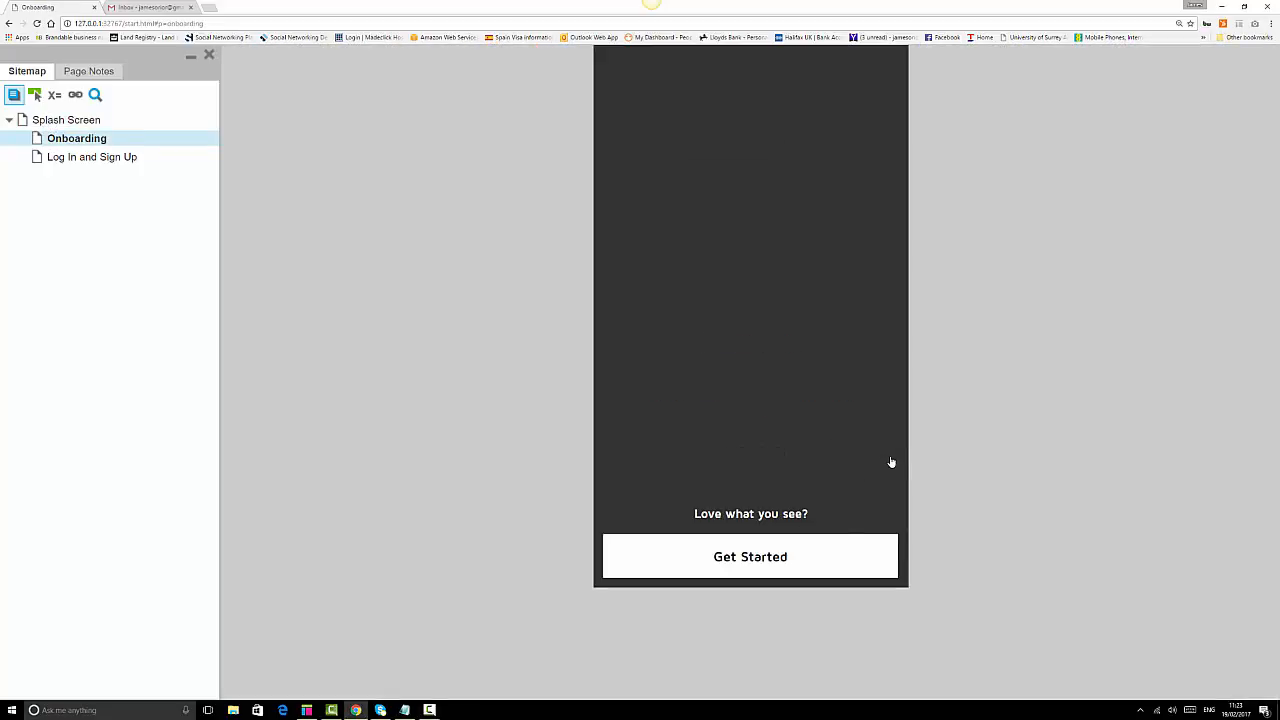
click(891, 462)
click(891, 462)
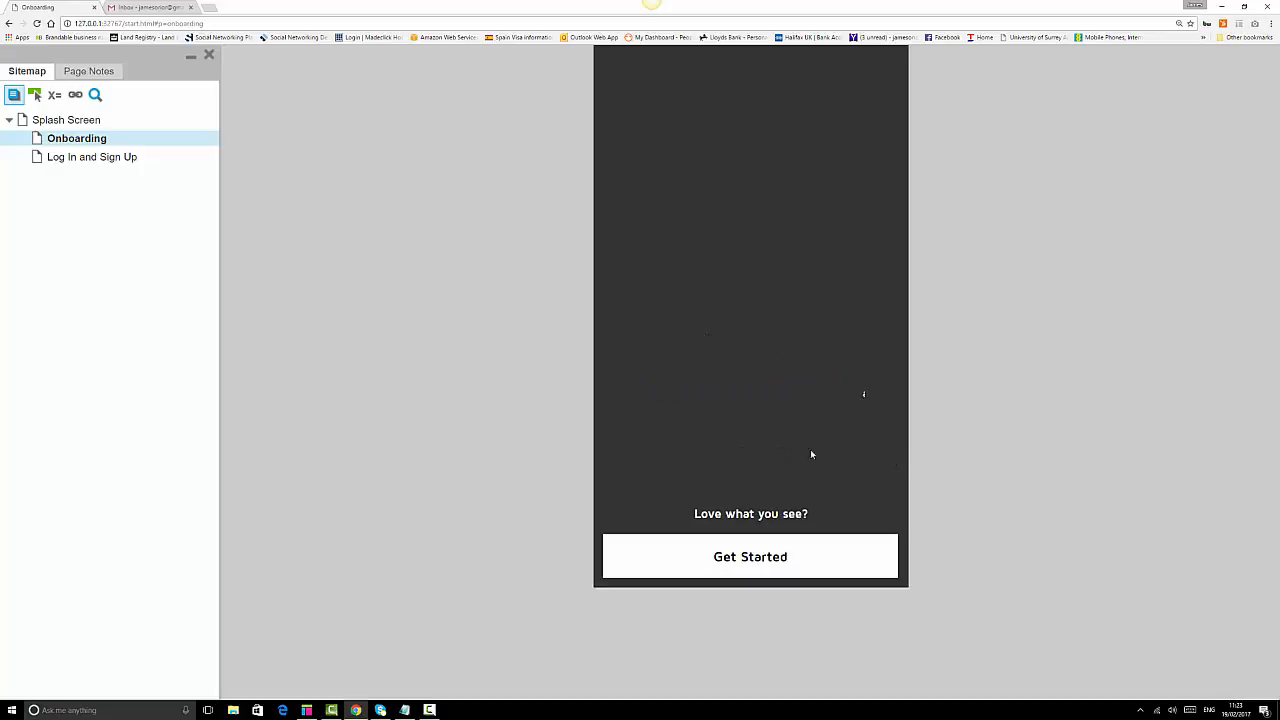
click(621, 456)
click(621, 456)
click(621, 456)
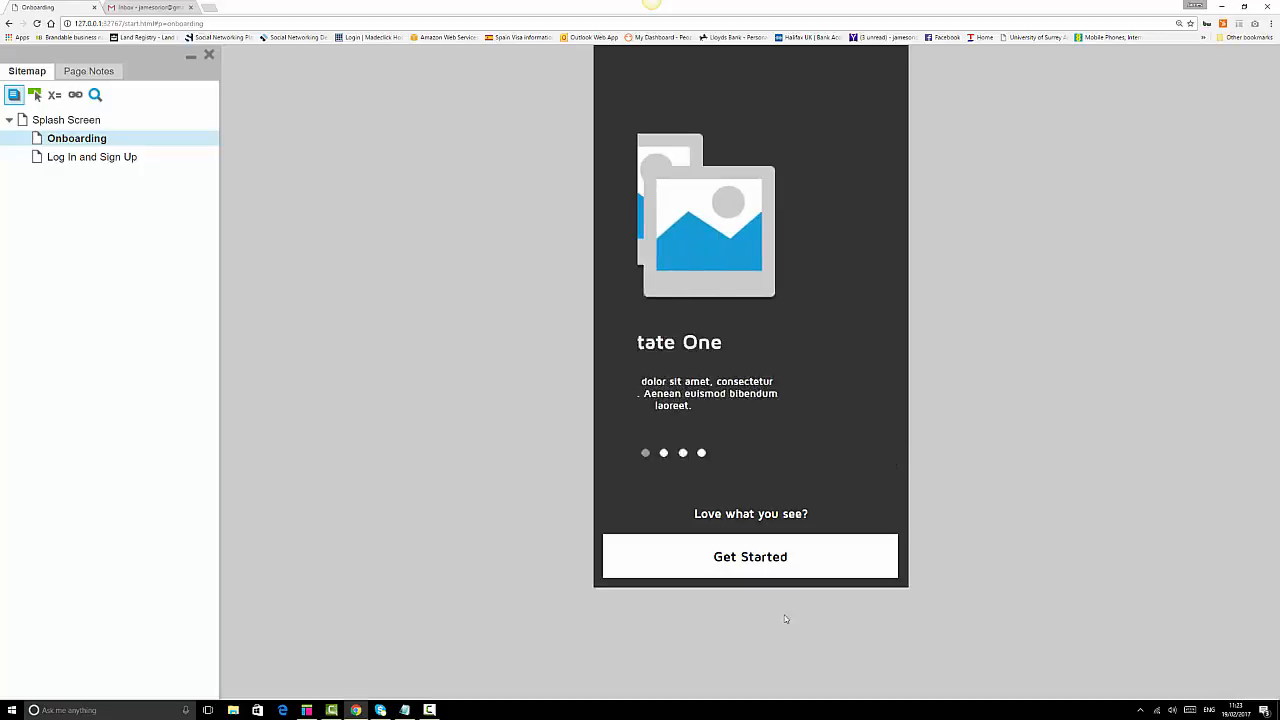
click(775, 558)
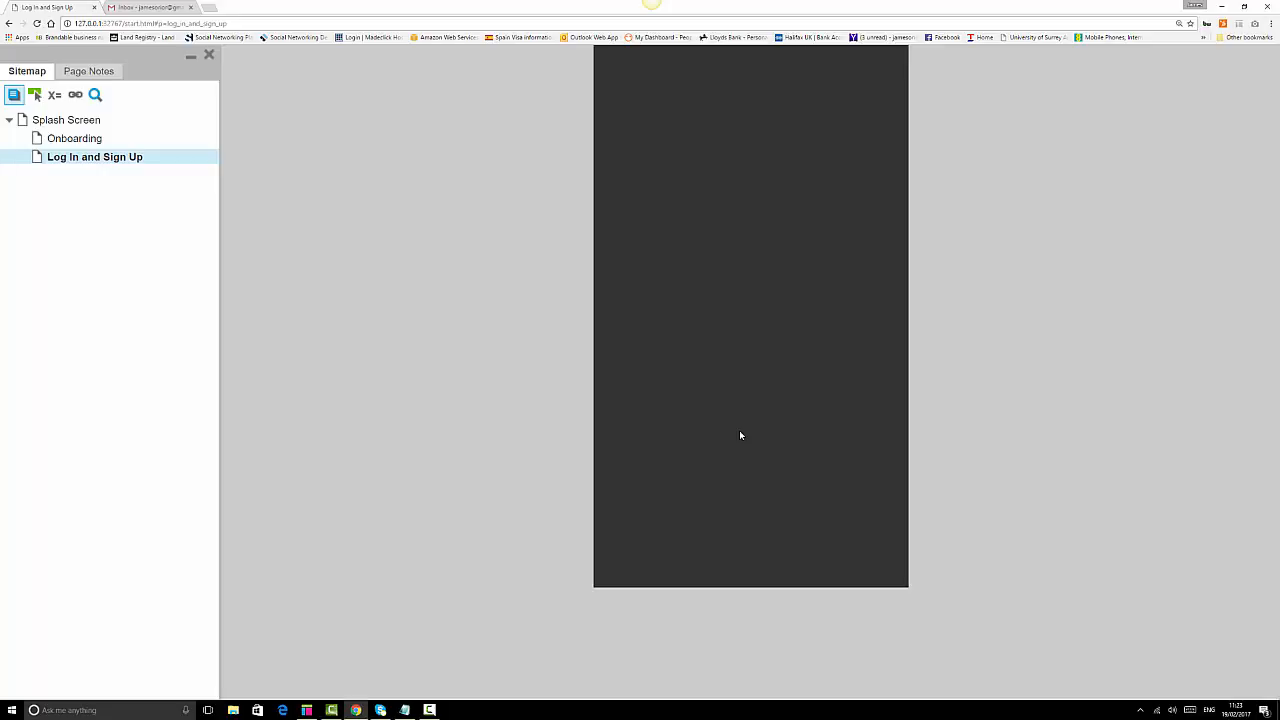
click(405, 710)
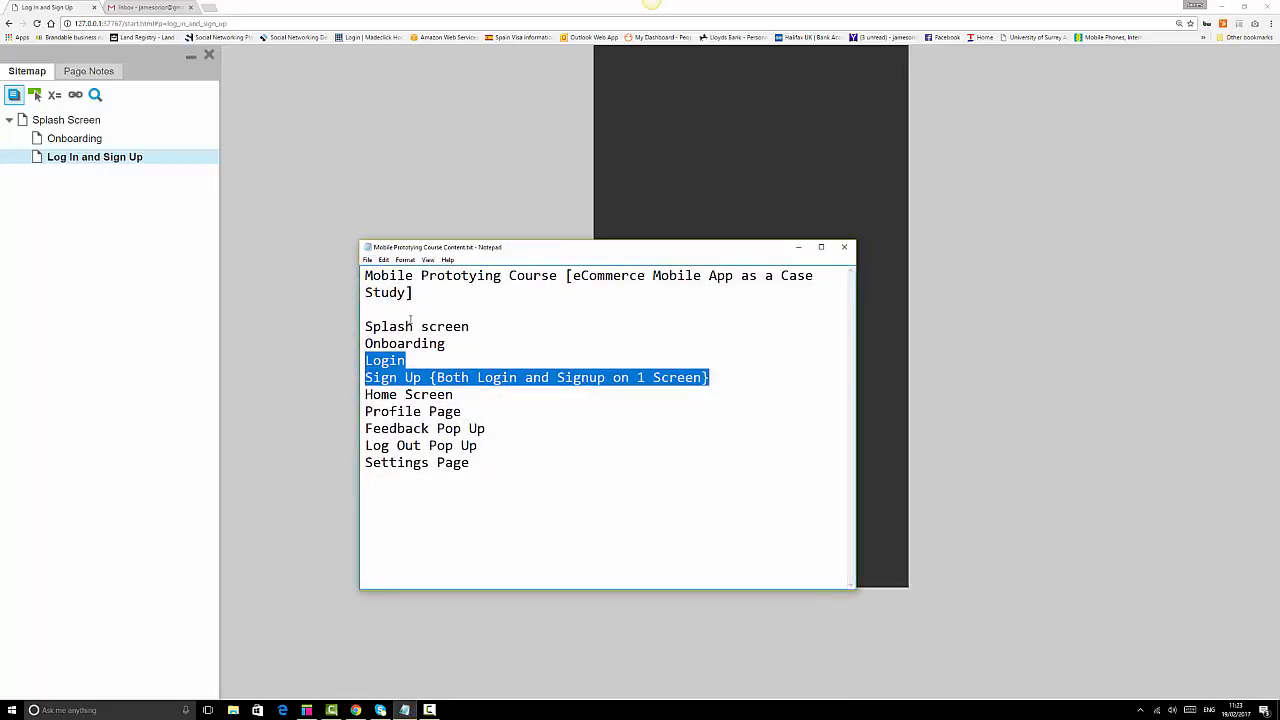
drag(488, 328, 357, 329)
drag(466, 343, 743, 376)
click(801, 249)
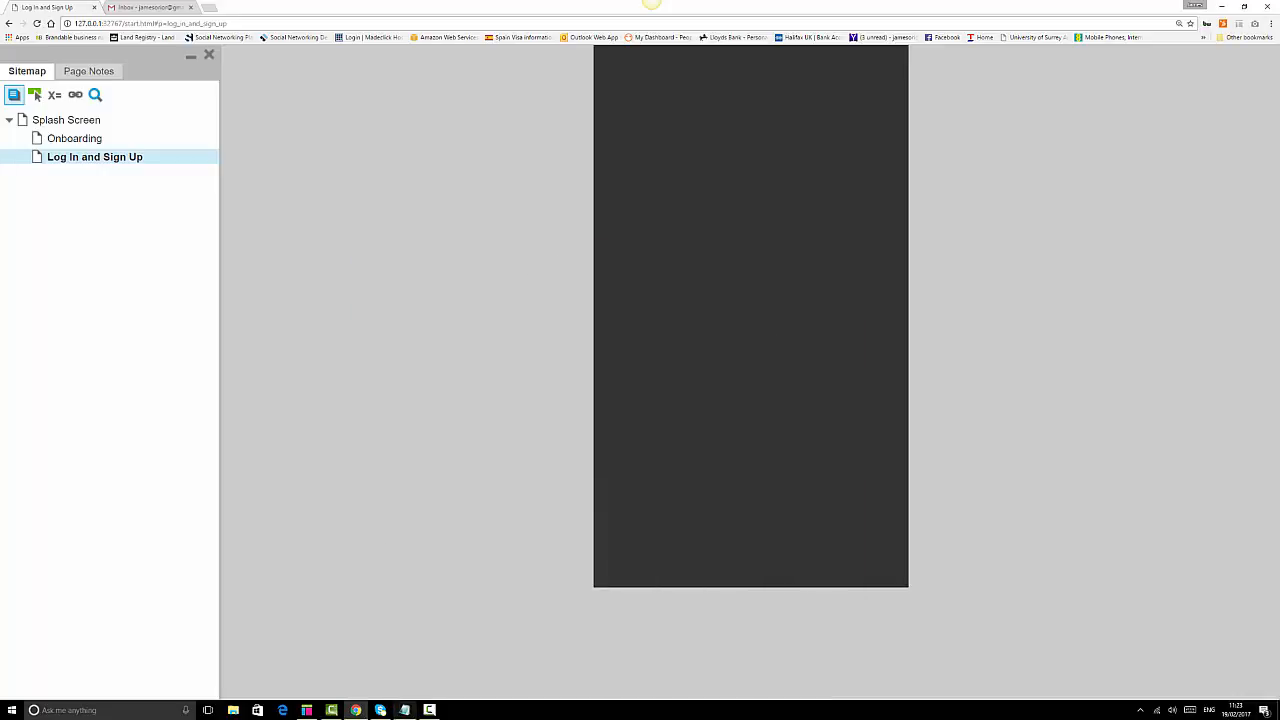
Launch a blank Notepad document from the Windows search.
click(155, 710)
text(n)
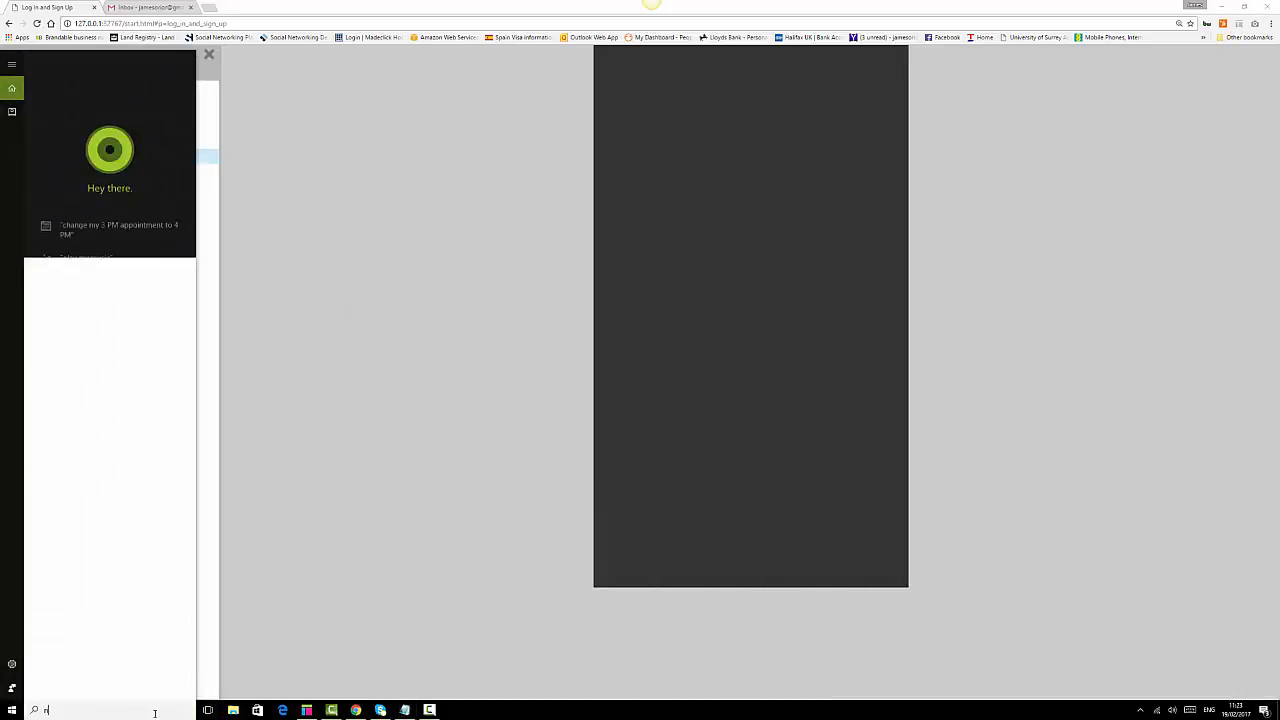
text(otepad)
key(Return)
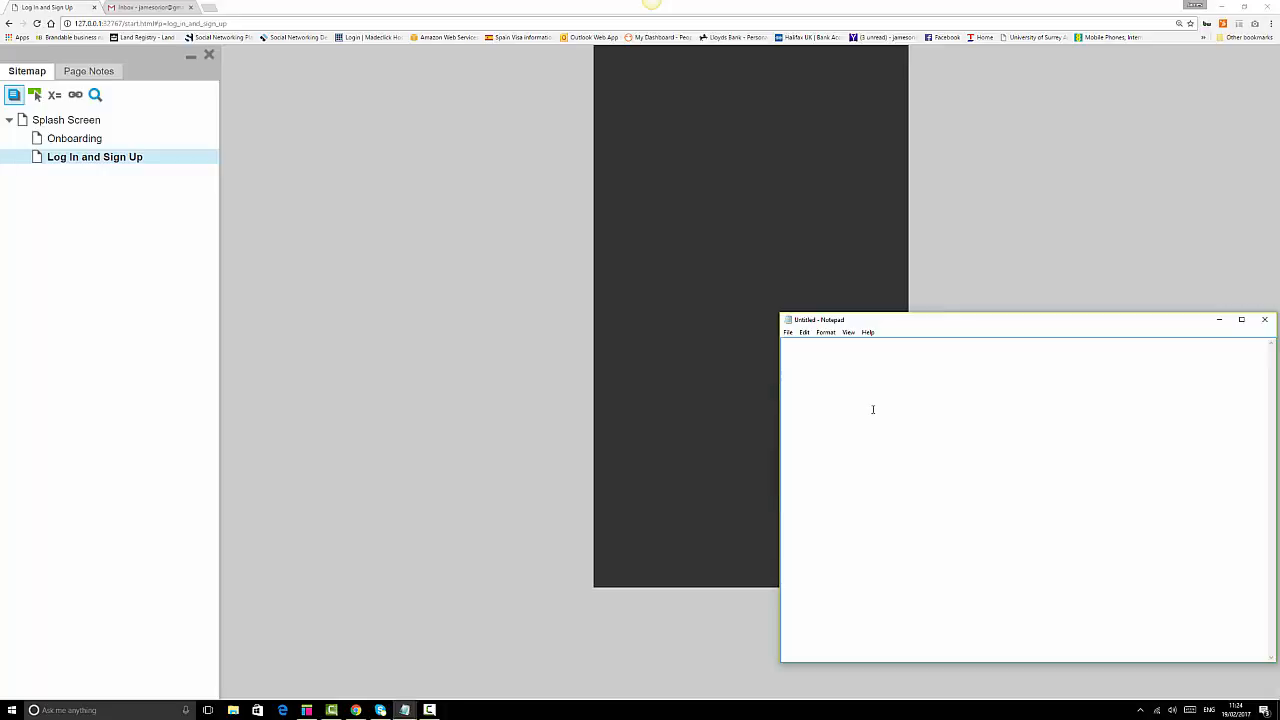
Type 'username' and 'password' lines, with a 'Using email' heading above them.
text(username)
key(Return)
text(password)
key(Return)
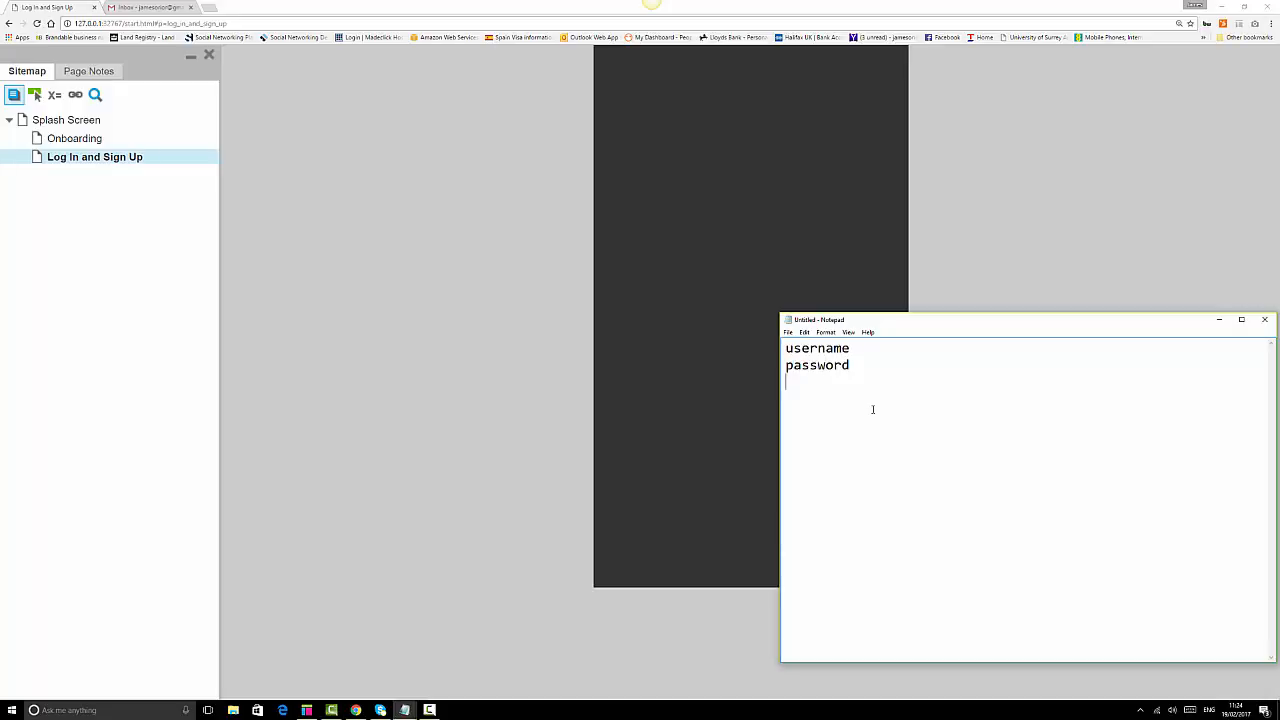
key(ctrl+Home)
key(Return)
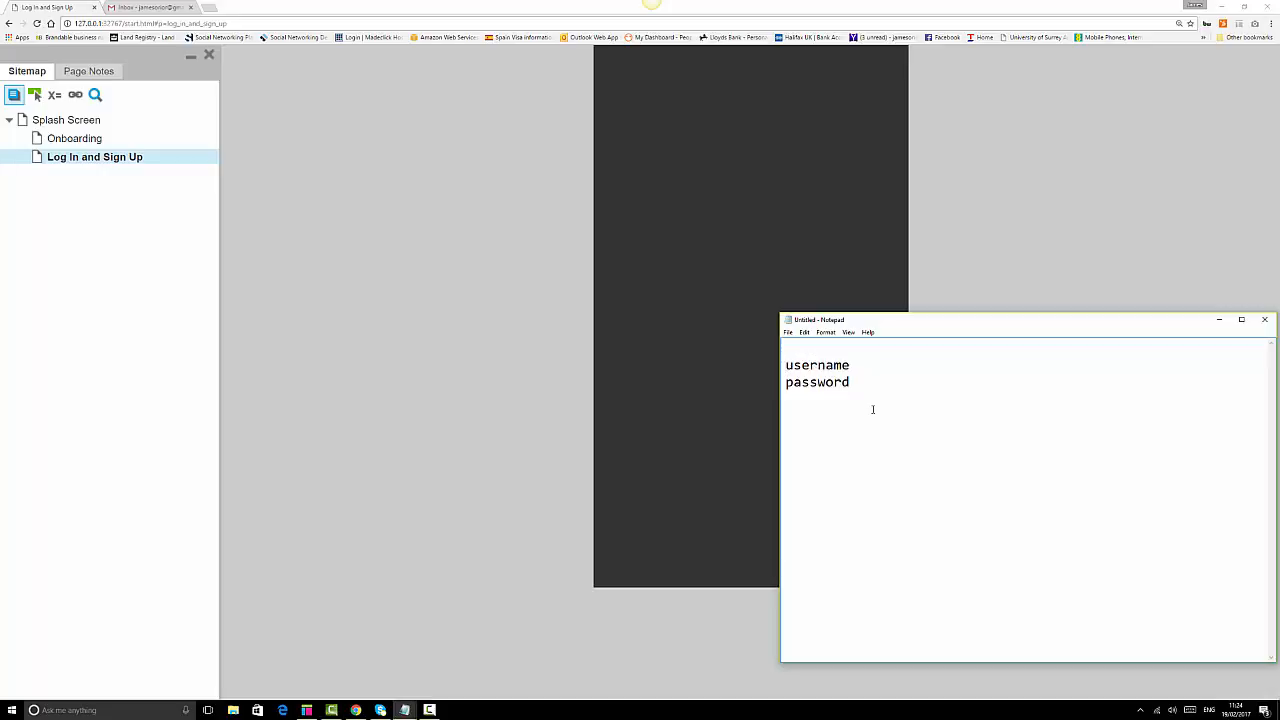
key(Up)
text(U)
key(BackSpace)
text(Using email)
key(Return)
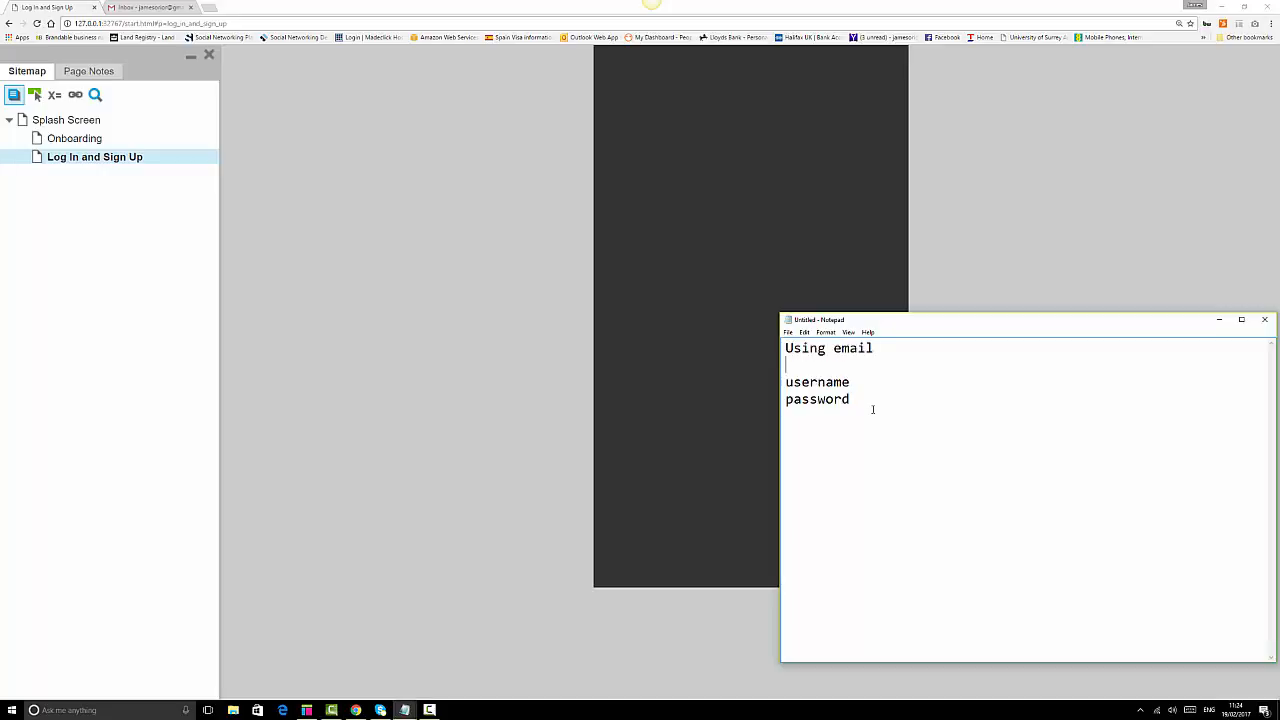
Add 'Facebook or social account' and 'forget password' lines to the list.
key(Down)
key(Down)
key(Down)
key(Return)
text(Facebook or social account)
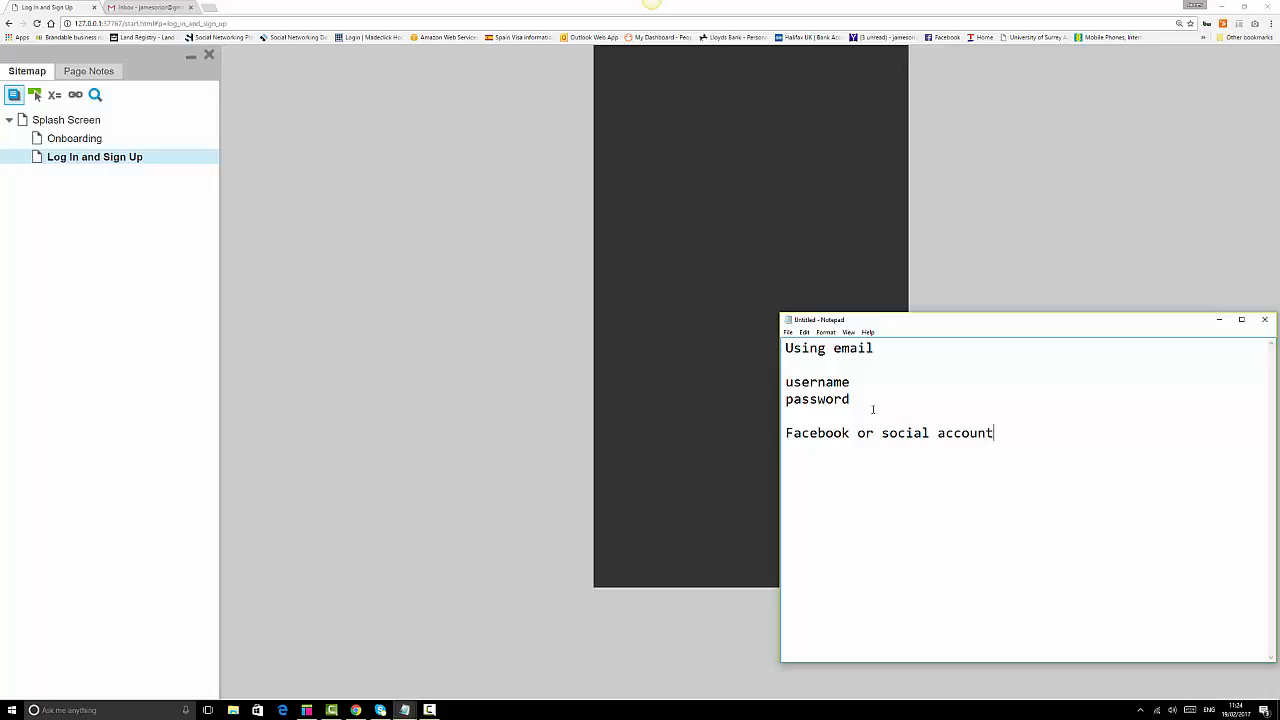
key(Return)
key(Return)
text(forgett)
key(BackSpace)
text(password)
key(Return)
Minimize the Notepad notes to bring back the preview of the blank Log In and Sign Up page.
click(1219, 320)
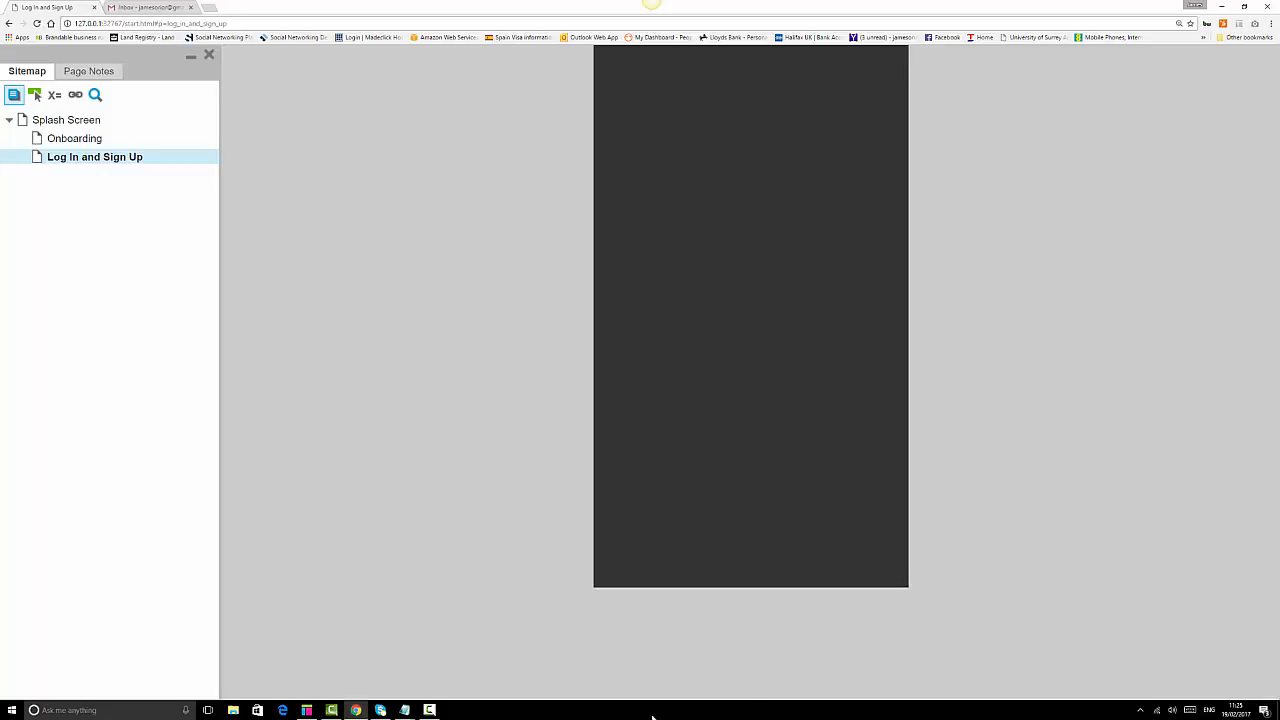
Switch to the Axure editor, zoom the canvas to 150% and select the dark background rectangle.
click(306, 710)
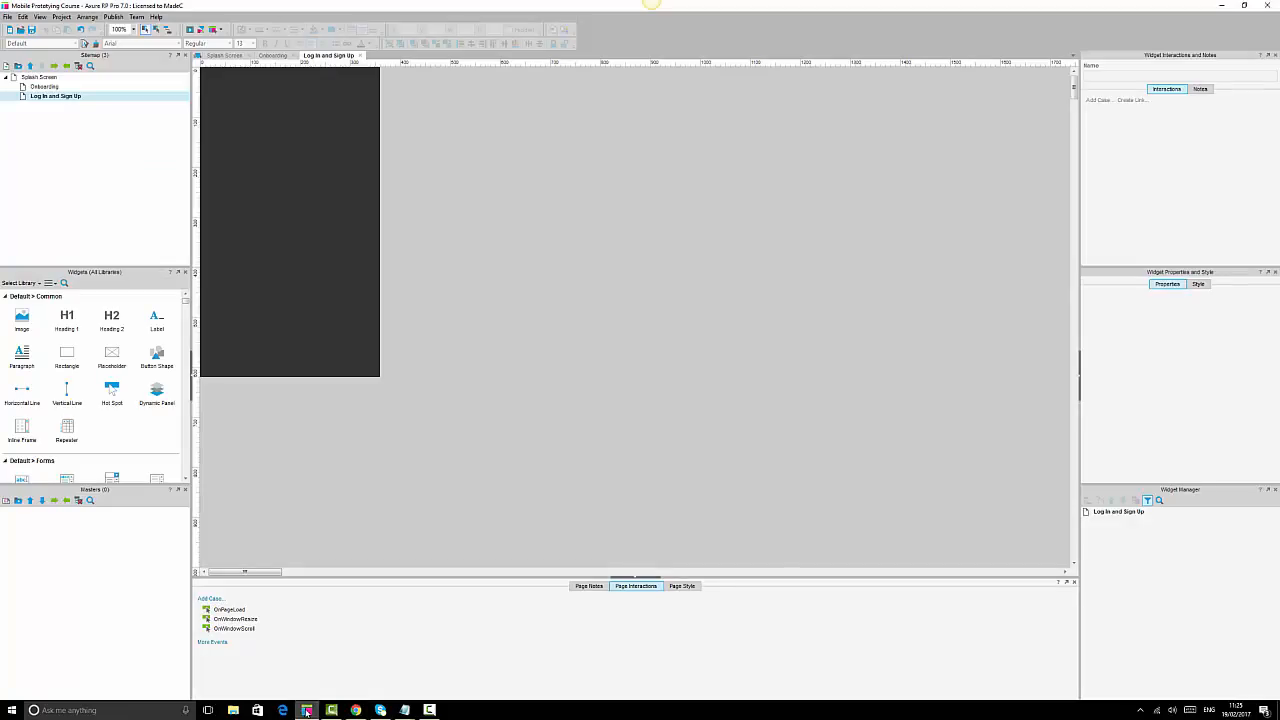
click(133, 29)
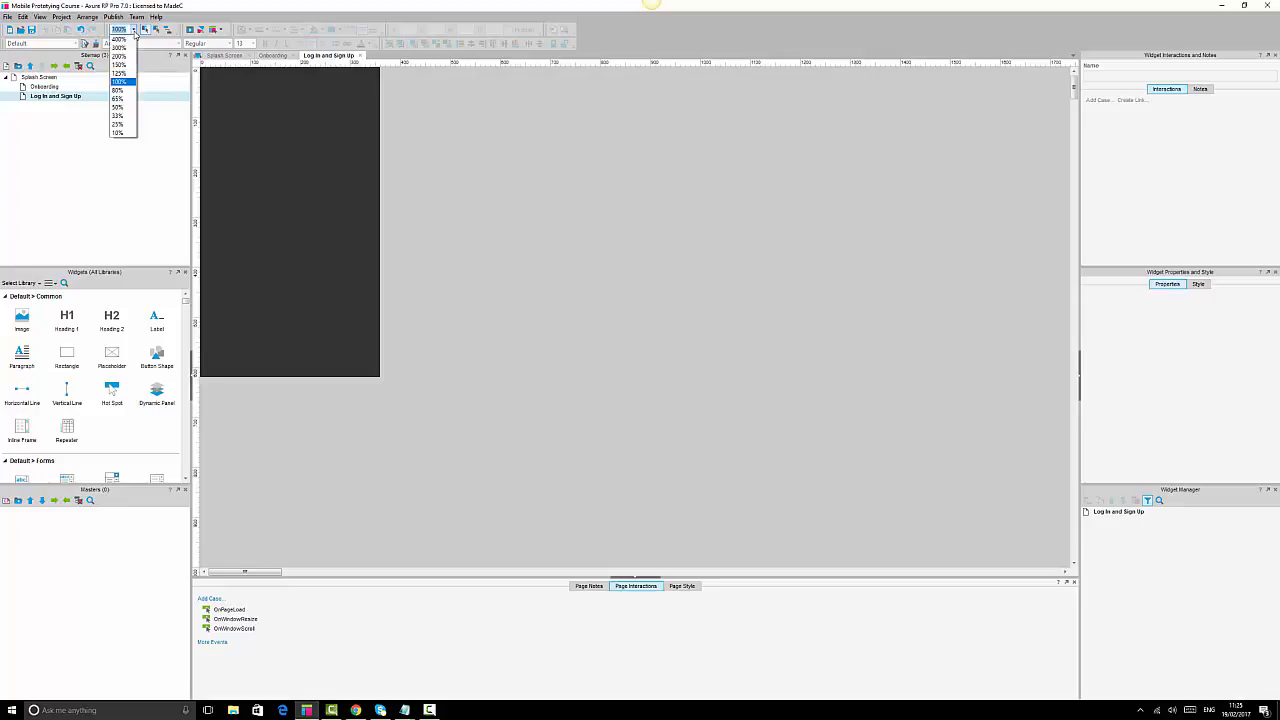
click(127, 66)
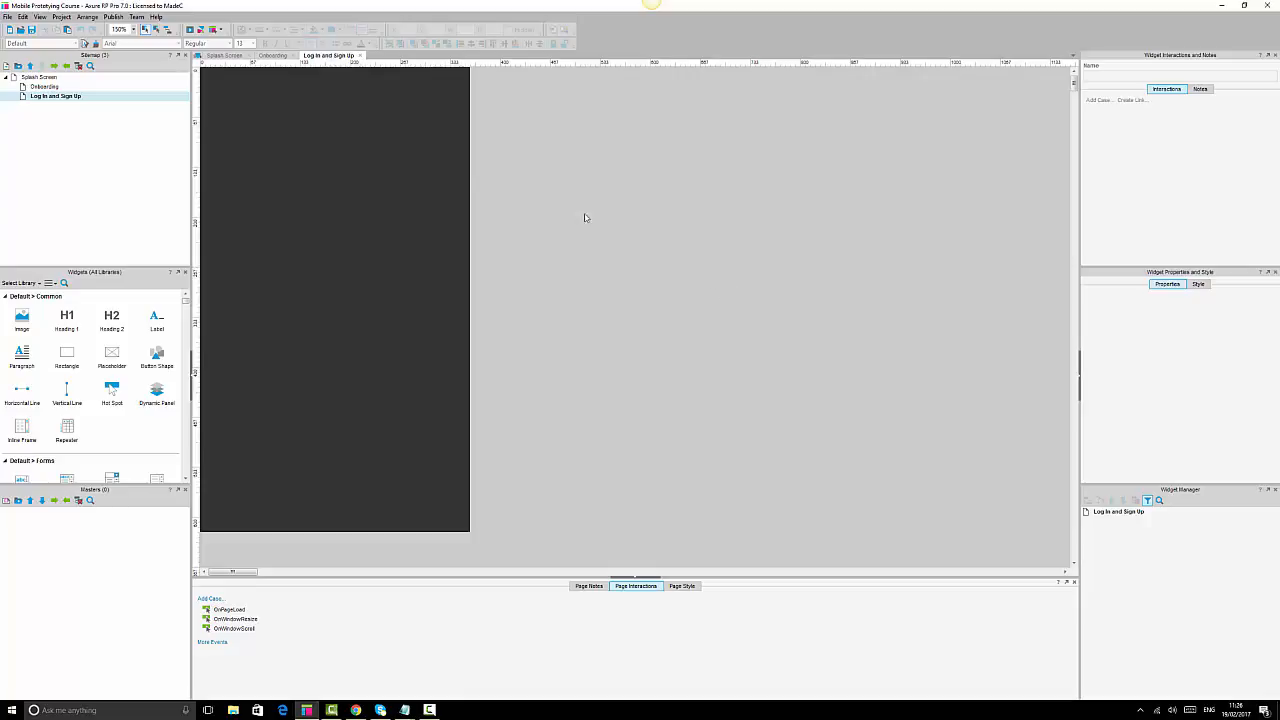
click(274, 245)
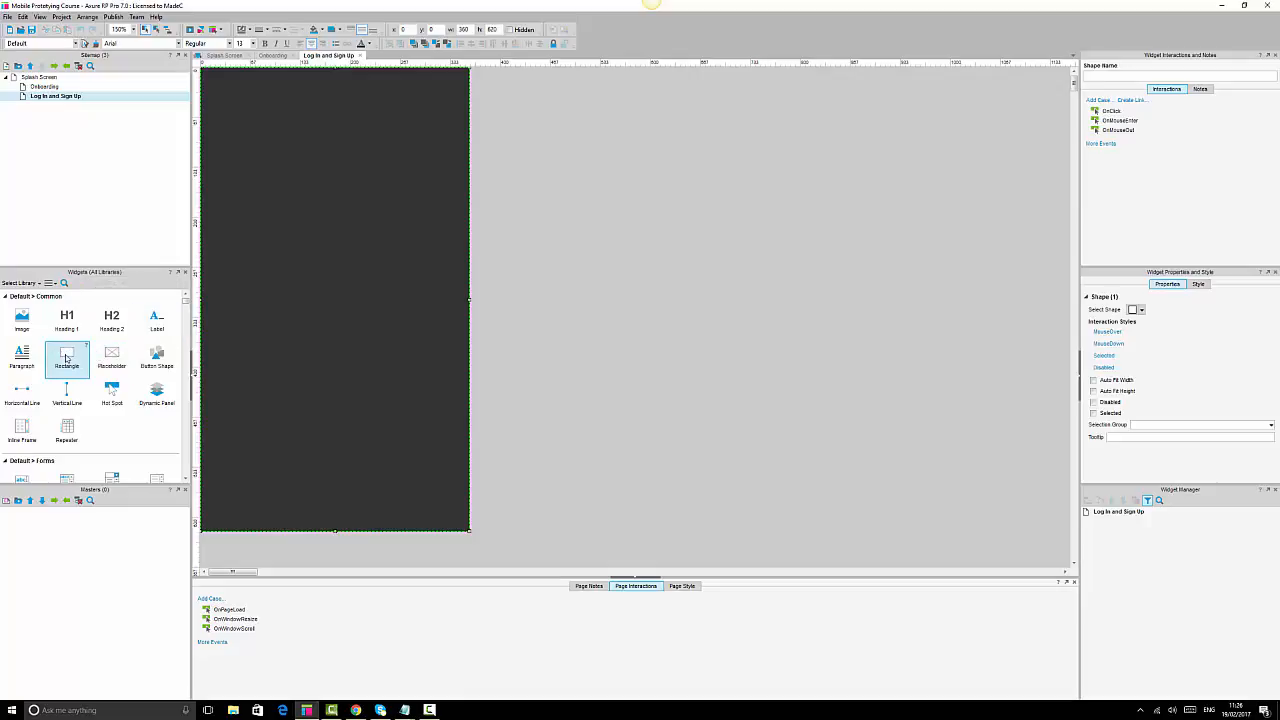
Place a new rectangle at the screen's top-left with a light-grey fill and no border.
drag(67, 362, 210, 118)
mouse_move(207, 83)
mouse_down()
mouse_move(212, 184)
mouse_move(206, 72)
mouse_up()
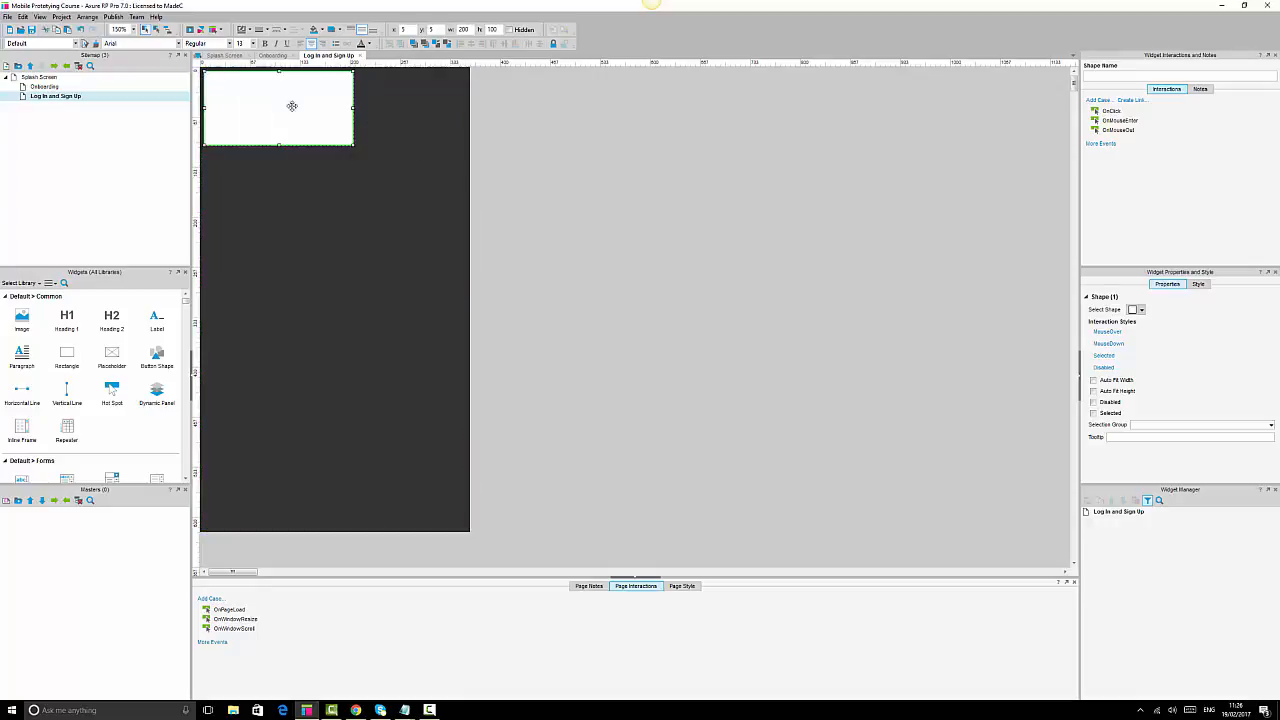
drag(360, 157, 467, 314)
key(ctrl+z)
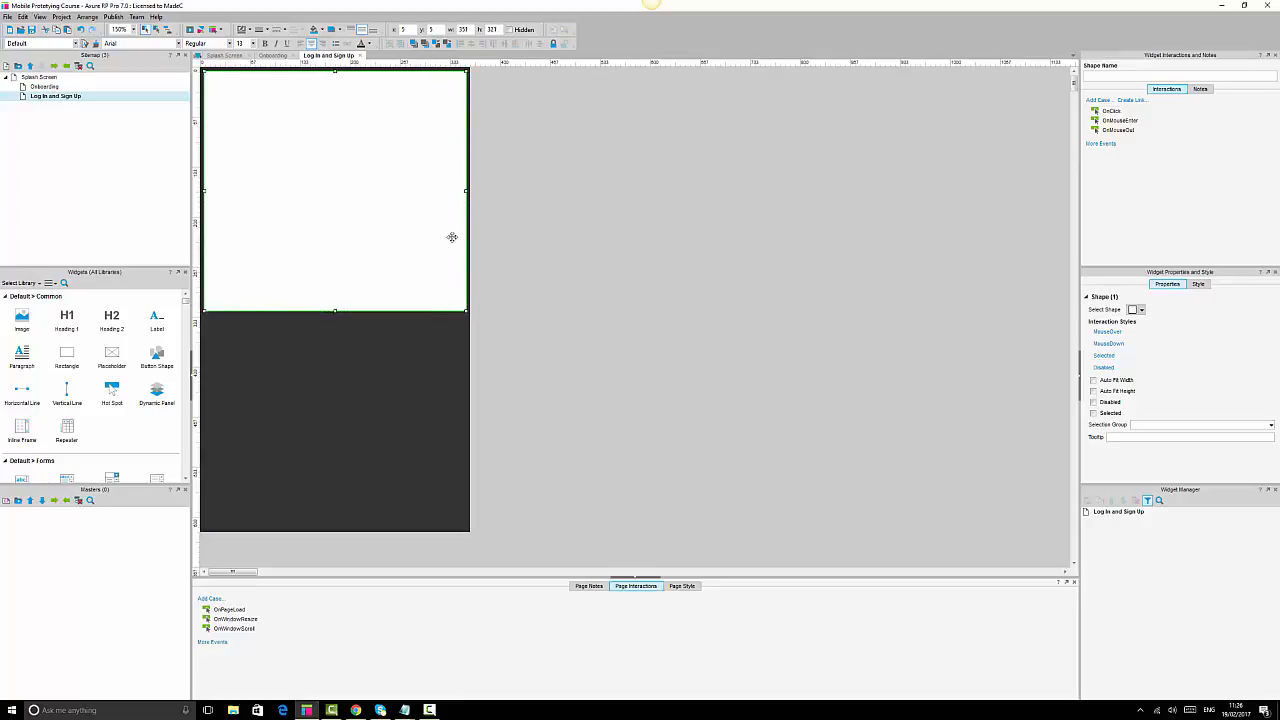
click(322, 33)
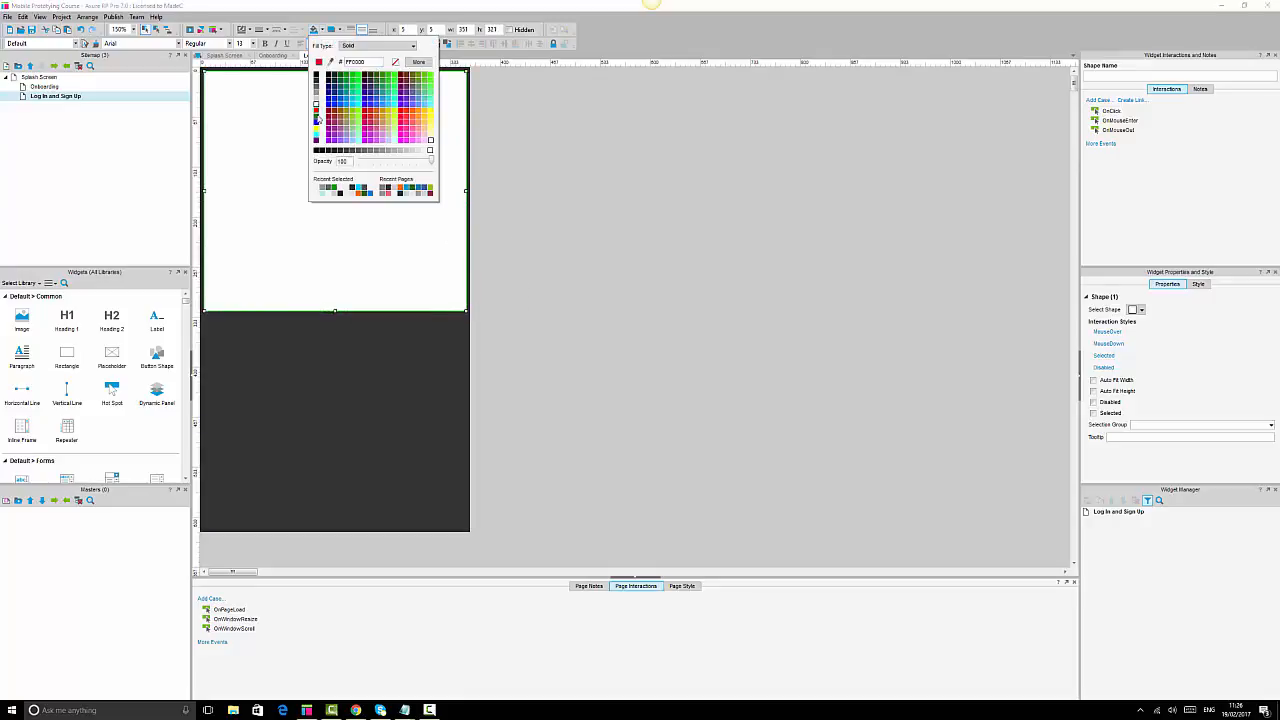
click(419, 151)
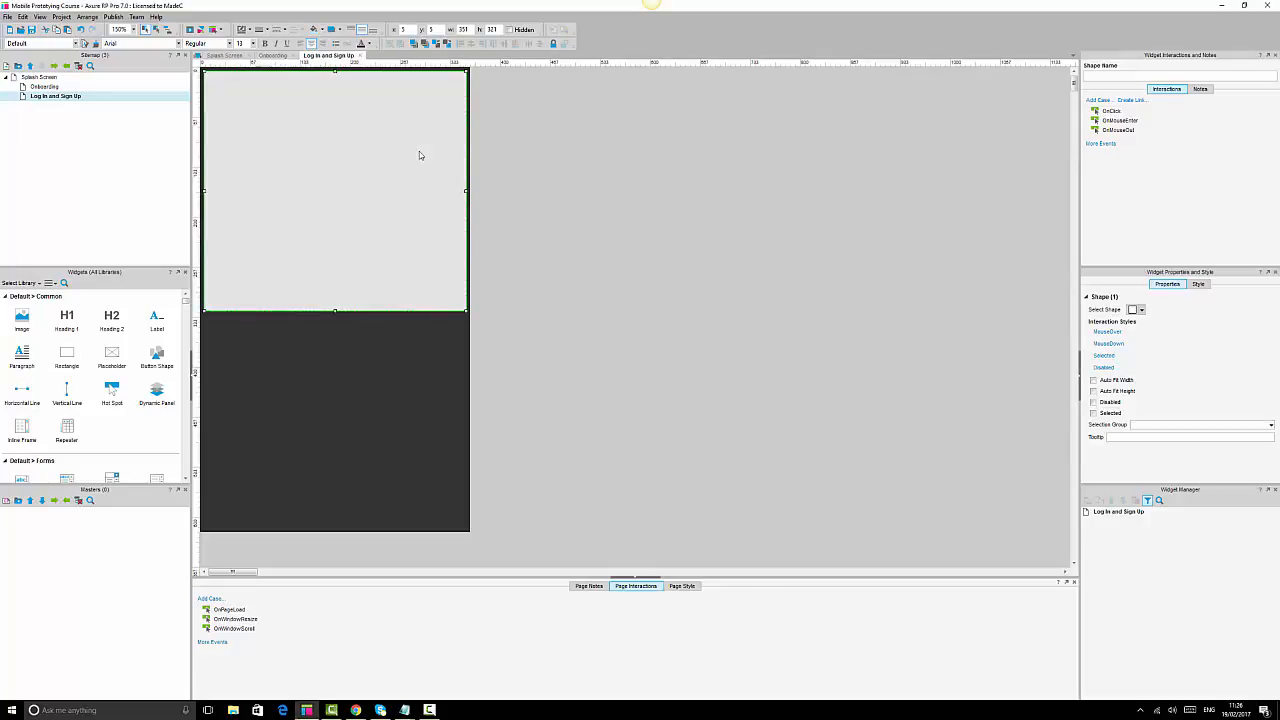
click(265, 30)
click(265, 44)
Align the light-grey rectangle with the dark background rectangle.
click(634, 180)
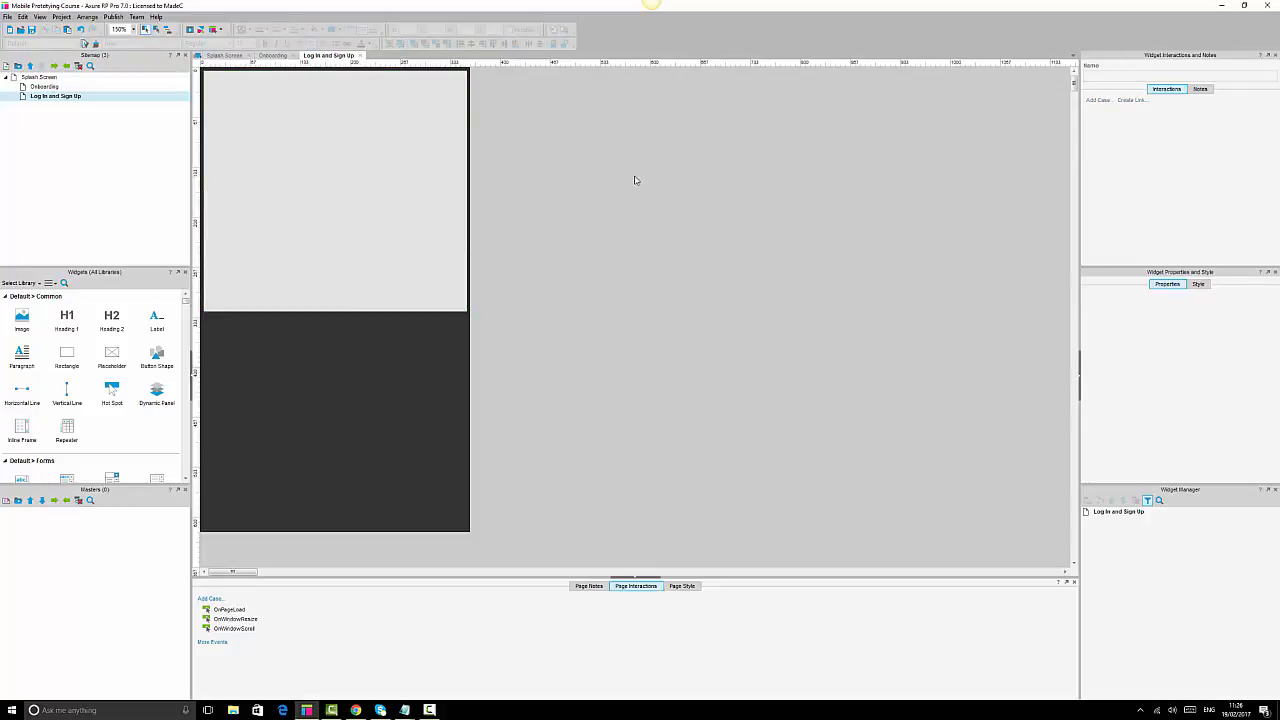
click(298, 162)
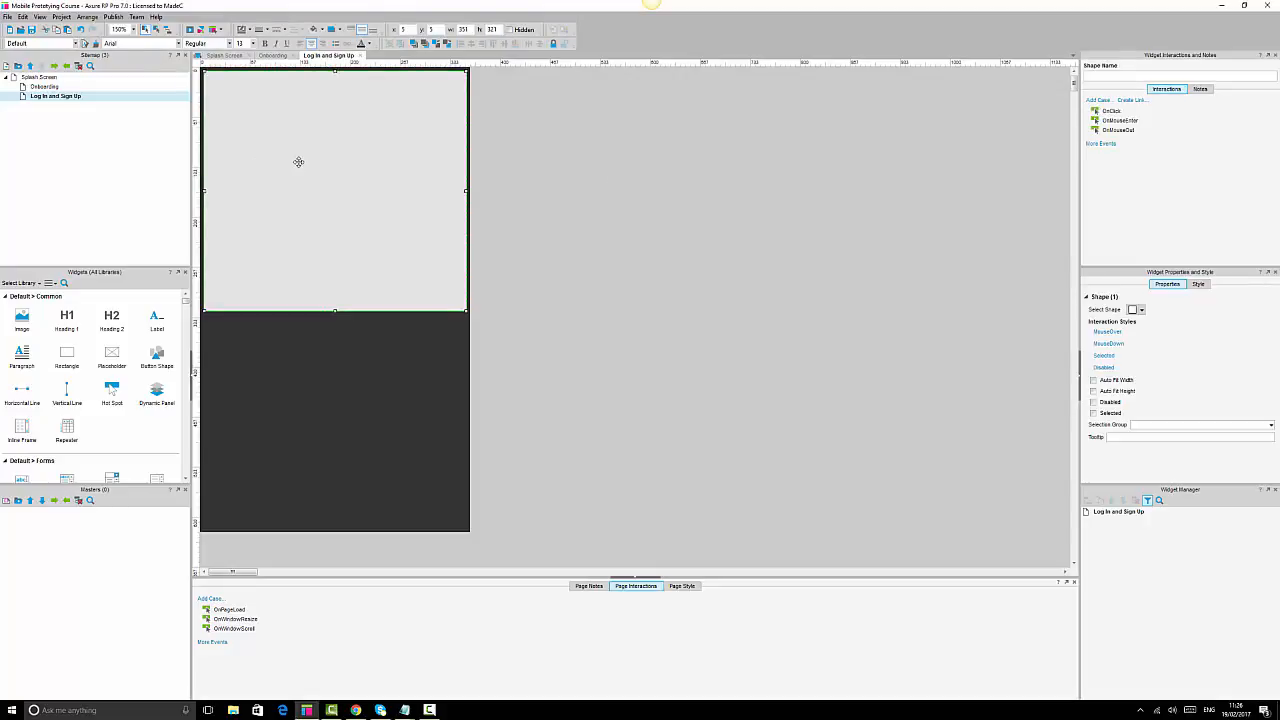
ctrl+click(403, 417)
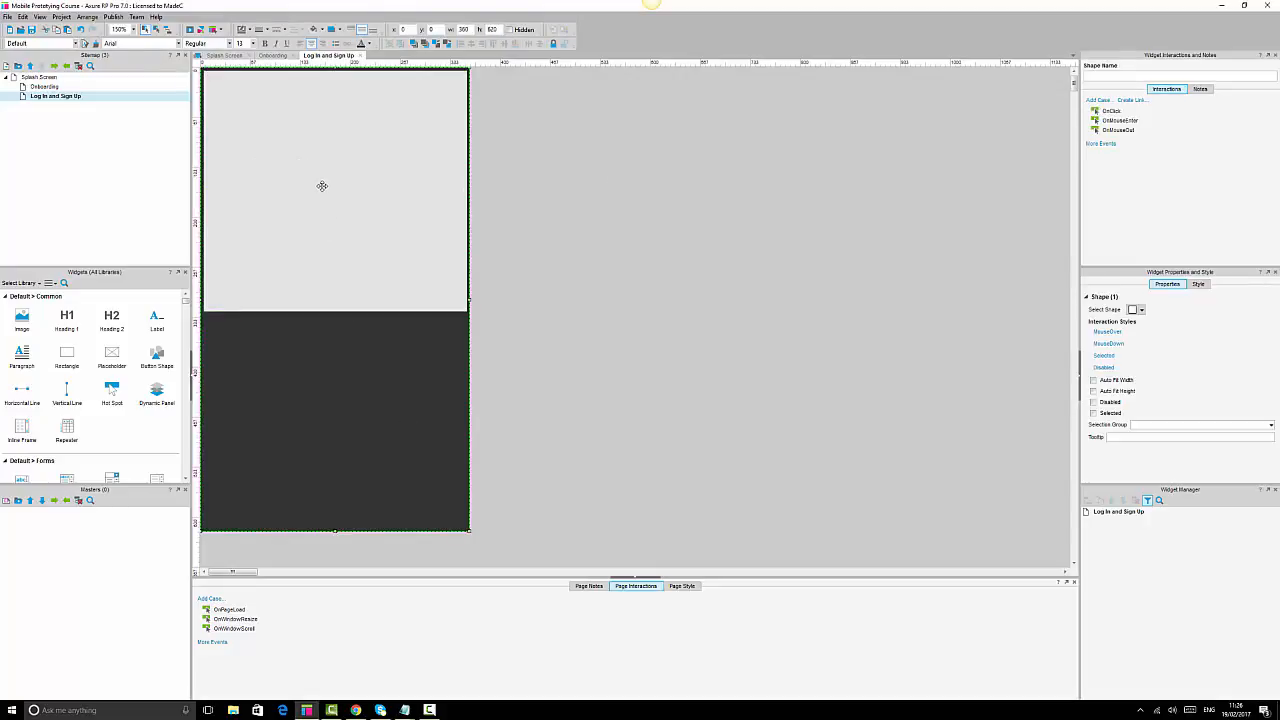
click(635, 359)
click(377, 389)
ctrl+click(389, 216)
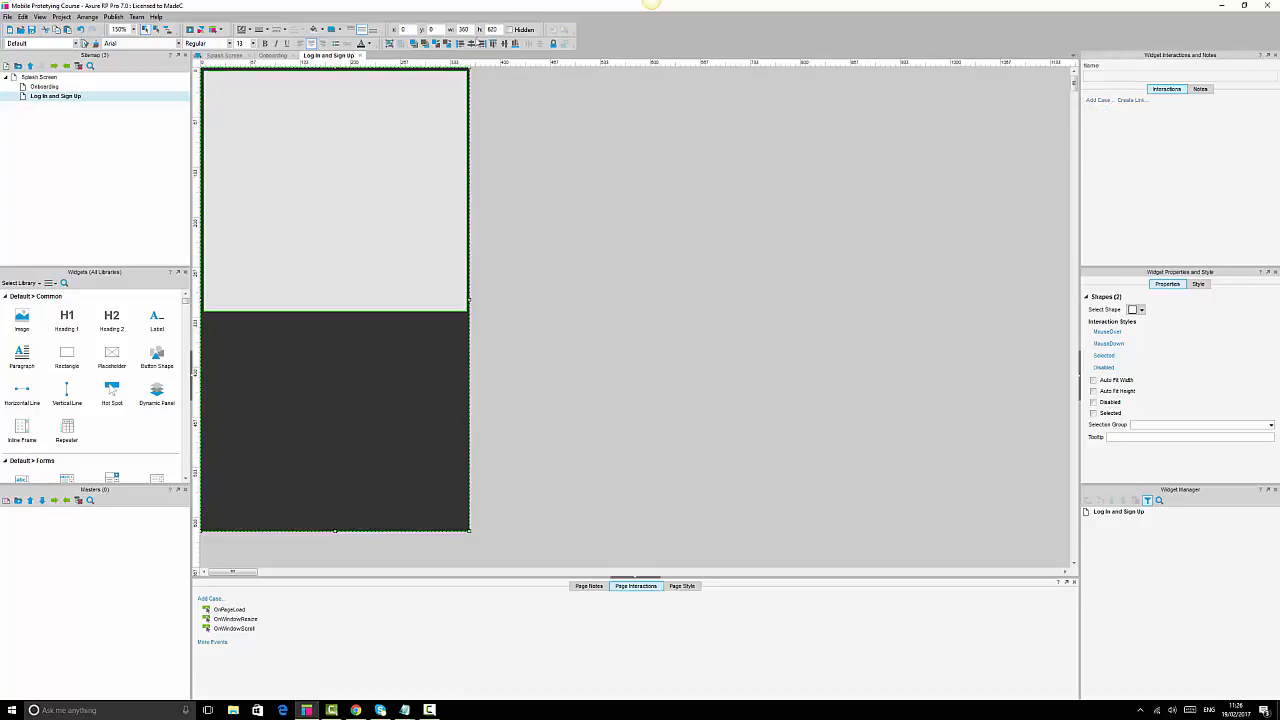
click(471, 45)
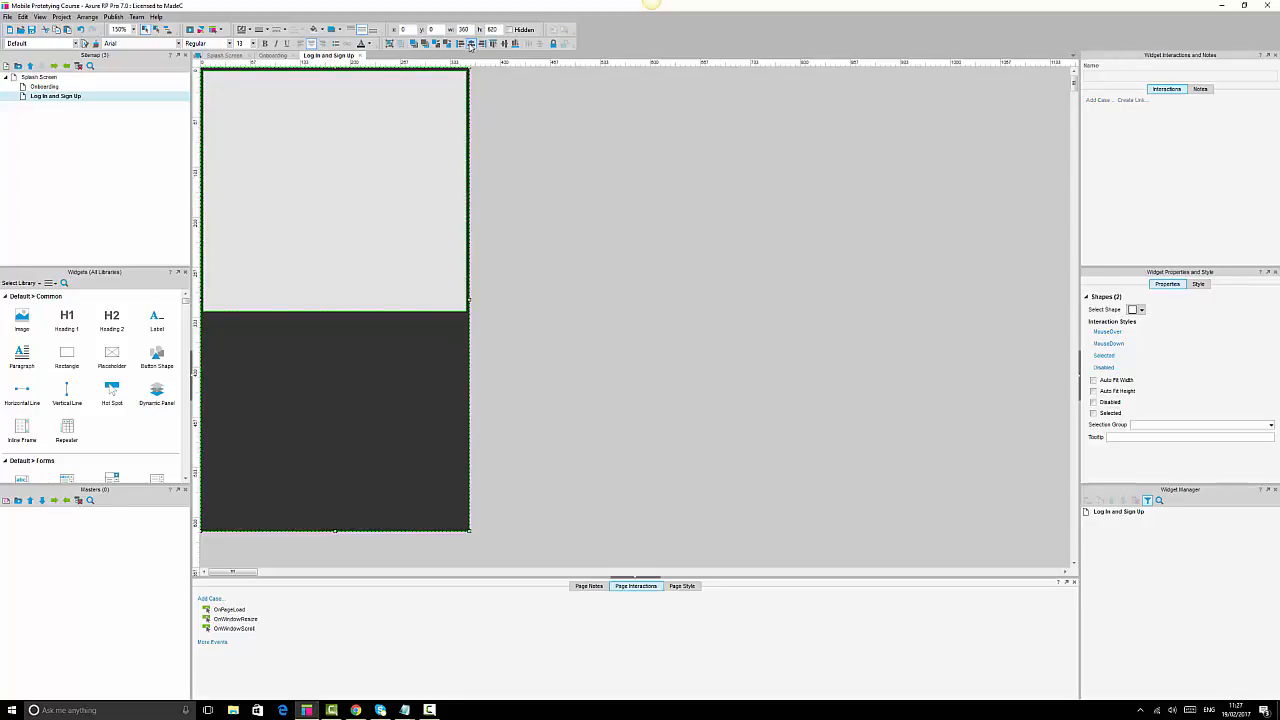
click(695, 234)
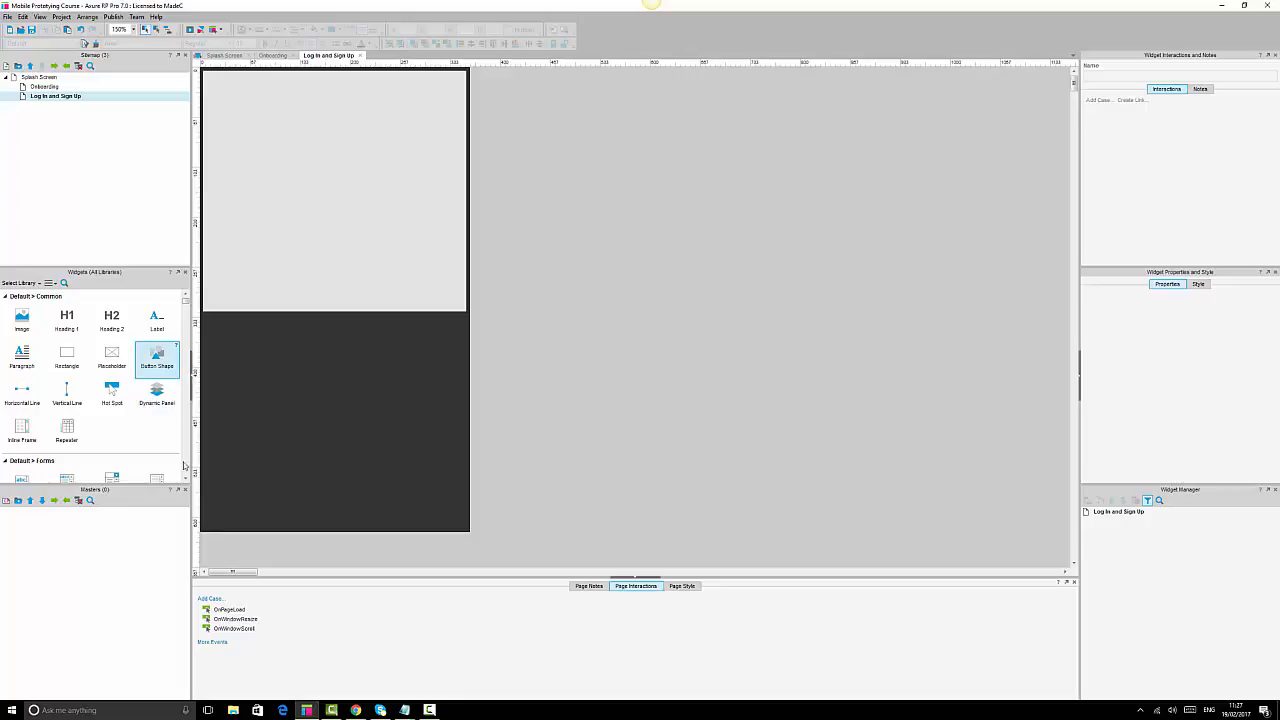
Check the notes, then place an ACTION button on the dark area with height 50.
click(405, 710)
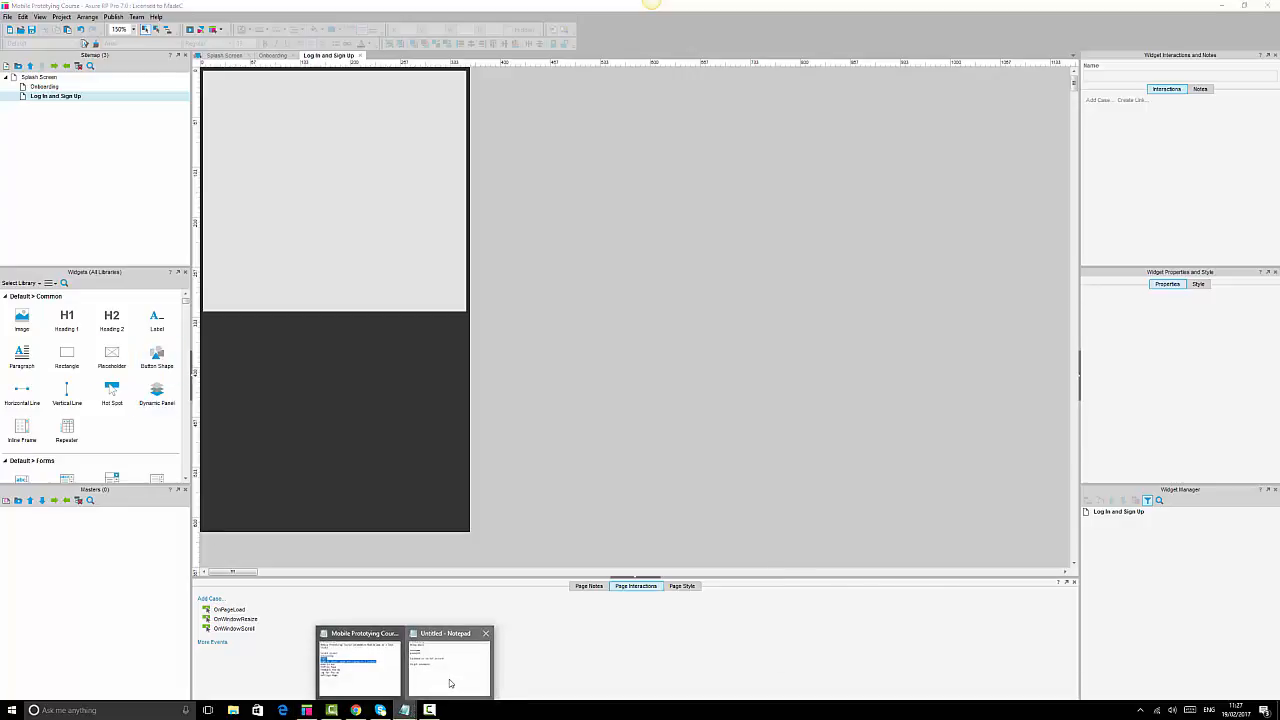
click(449, 679)
click(548, 394)
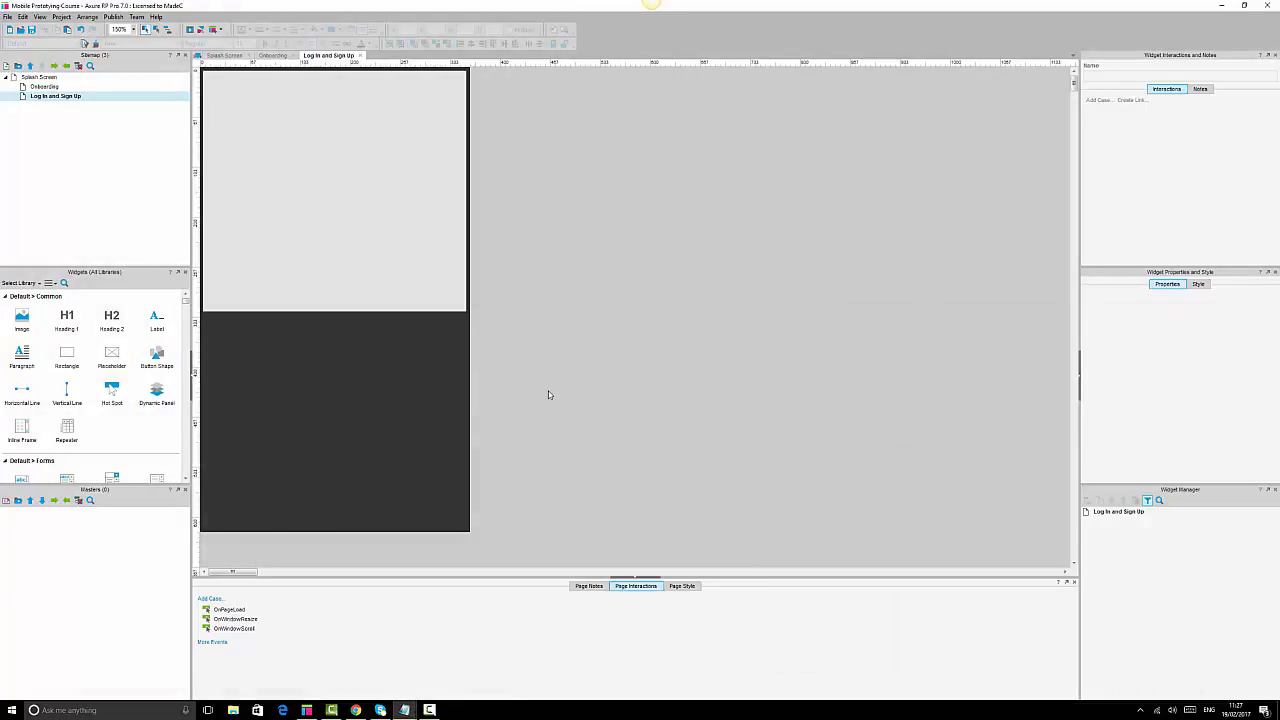
drag(157, 357, 230, 334)
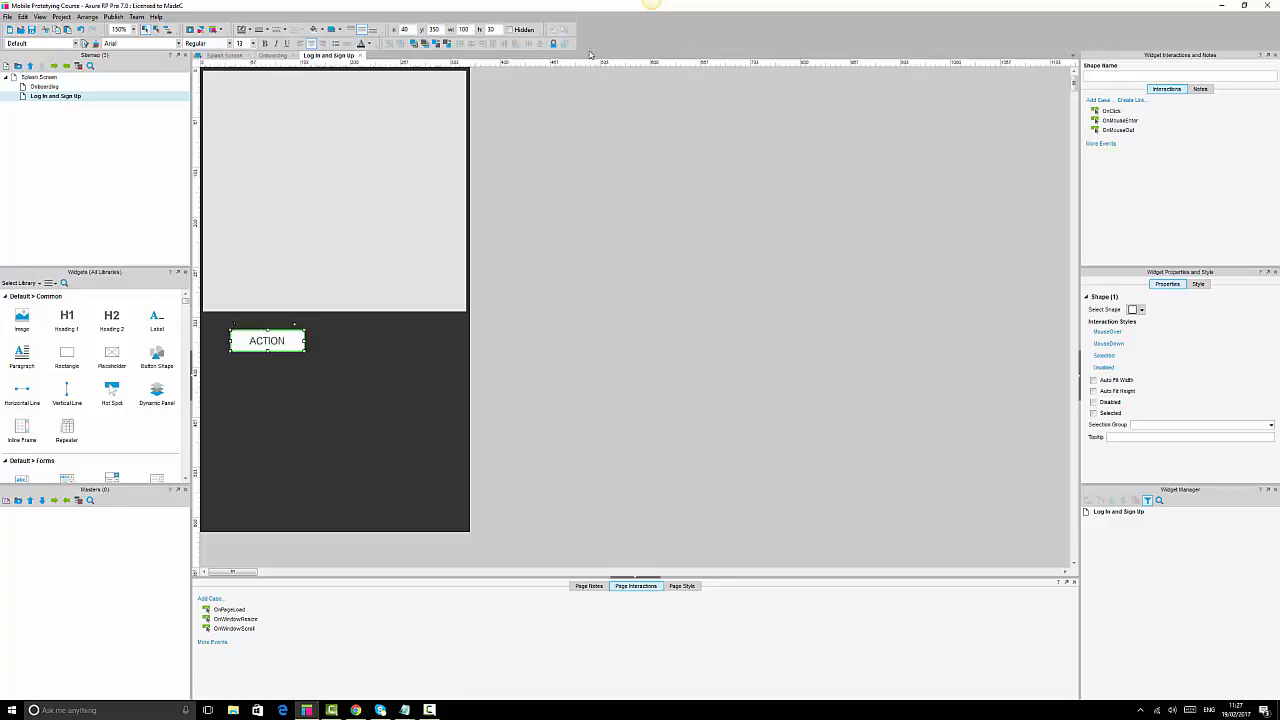
click(490, 31)
text(50)
key(Return)
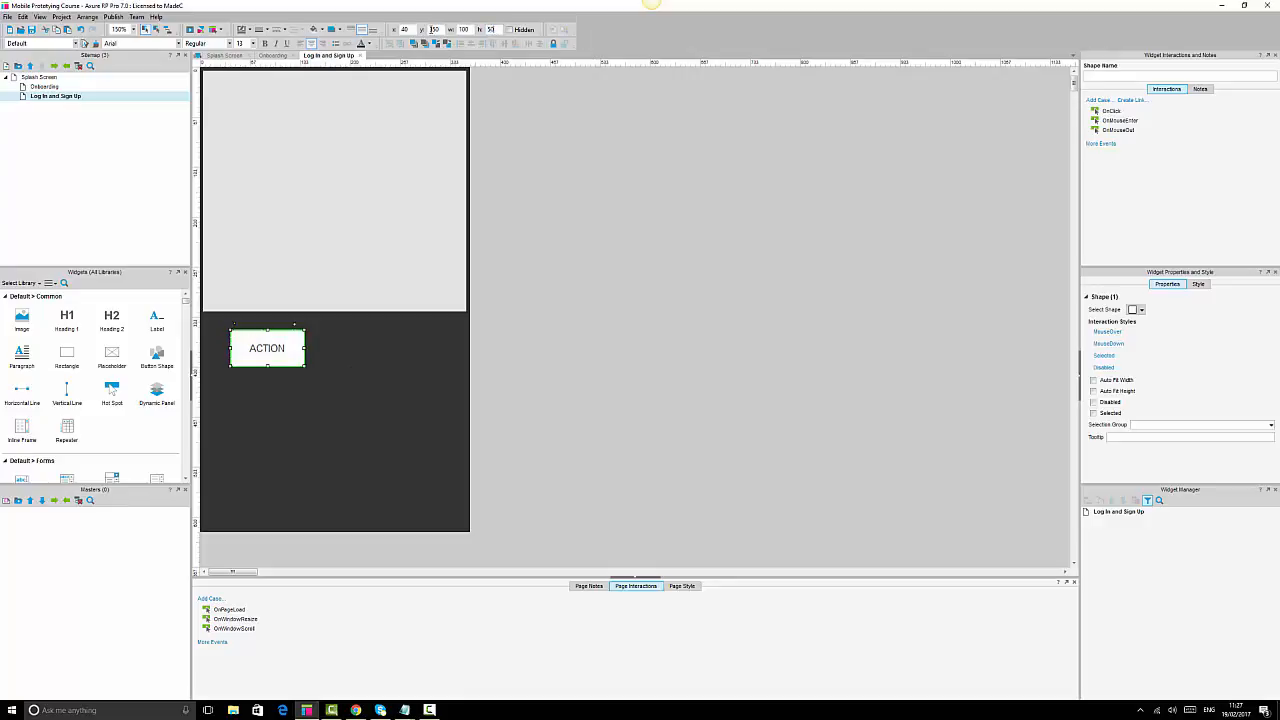
Widen the ACTION button to 319 px and centre it horizontally on the background.
click(655, 309)
click(268, 352)
drag(306, 348, 459, 348)
drag(228, 346, 219, 348)
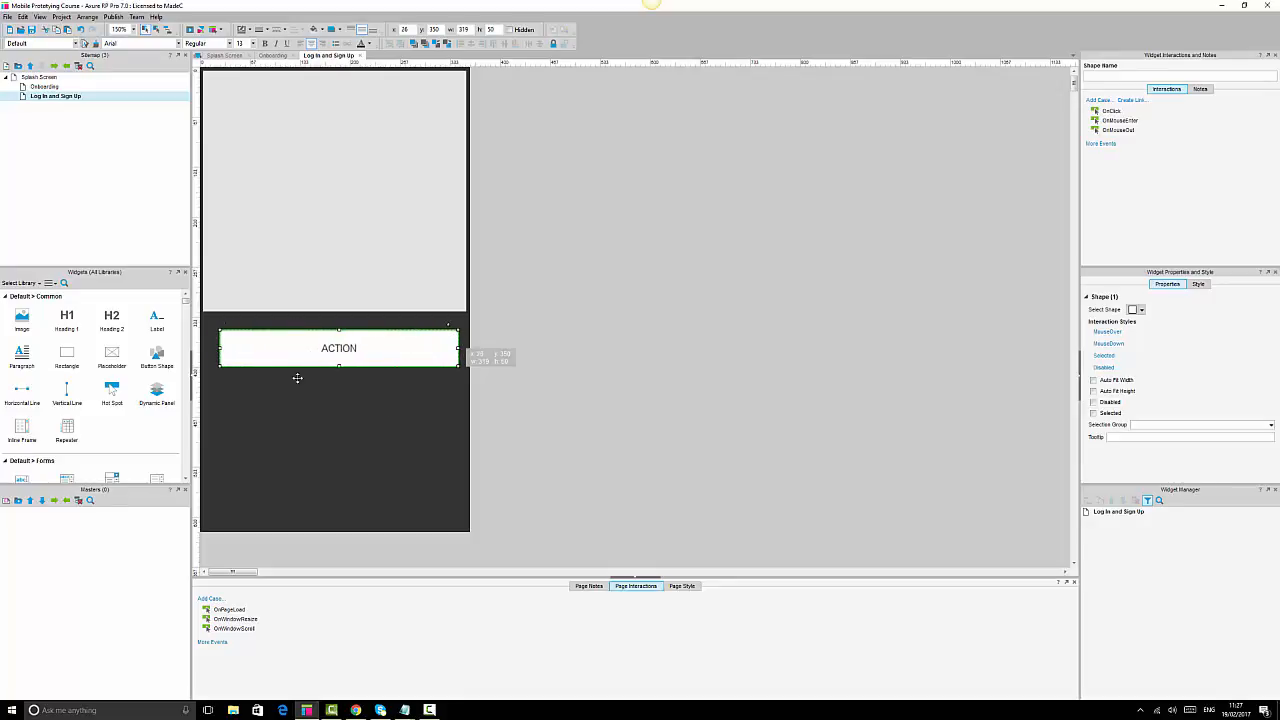
click(386, 412)
ctrl+click(389, 352)
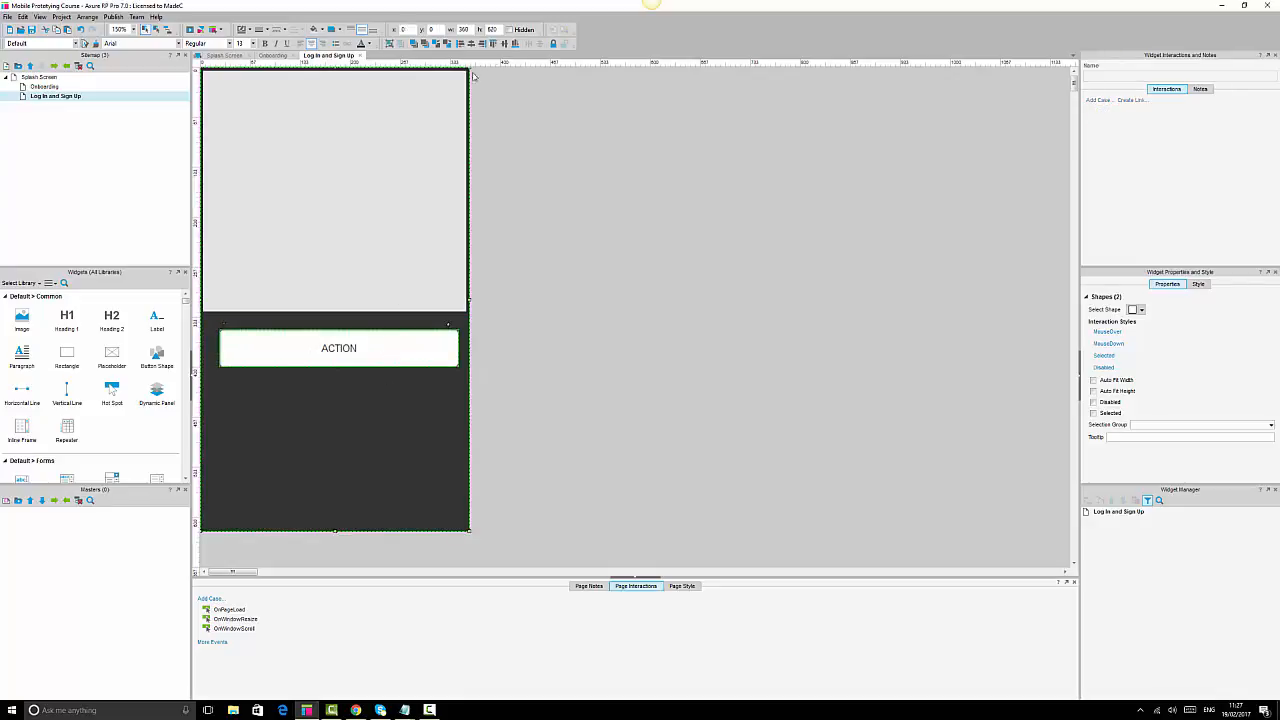
click(470, 43)
click(350, 354)
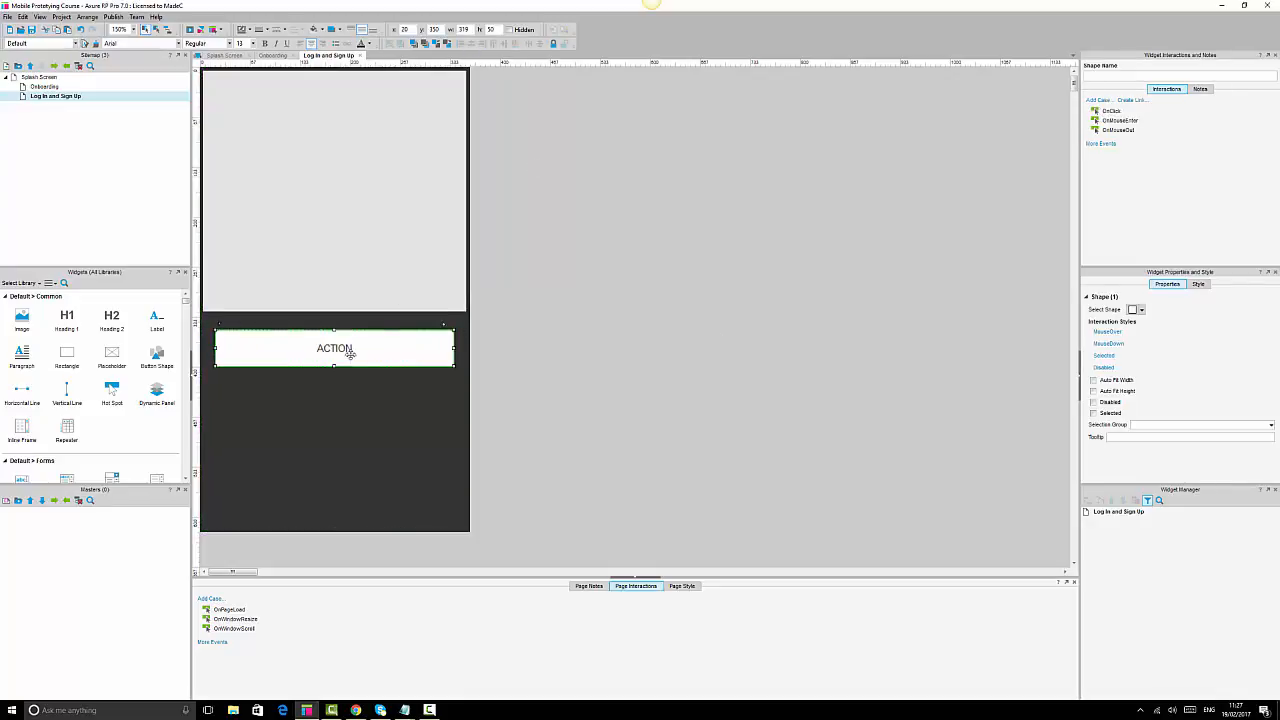
Remove the button's border and give it a fully opaque drop shadow (y 5, blur 0).
click(260, 29)
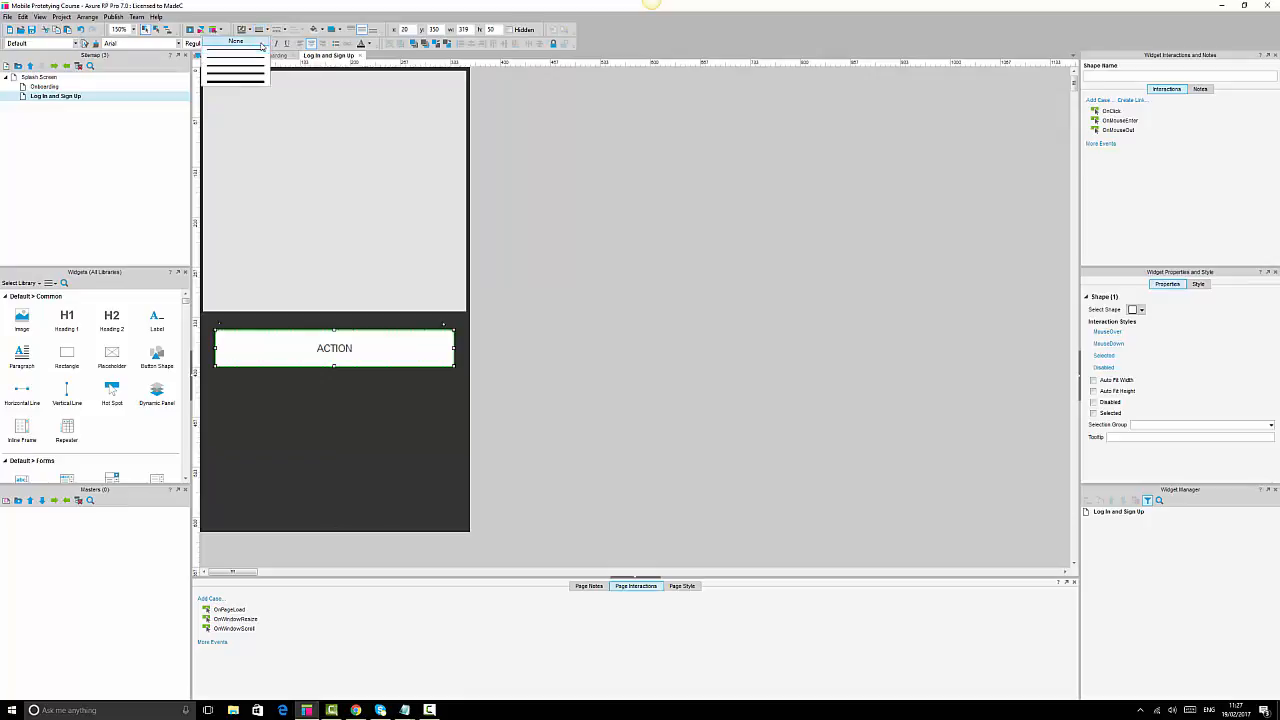
click(261, 46)
click(333, 29)
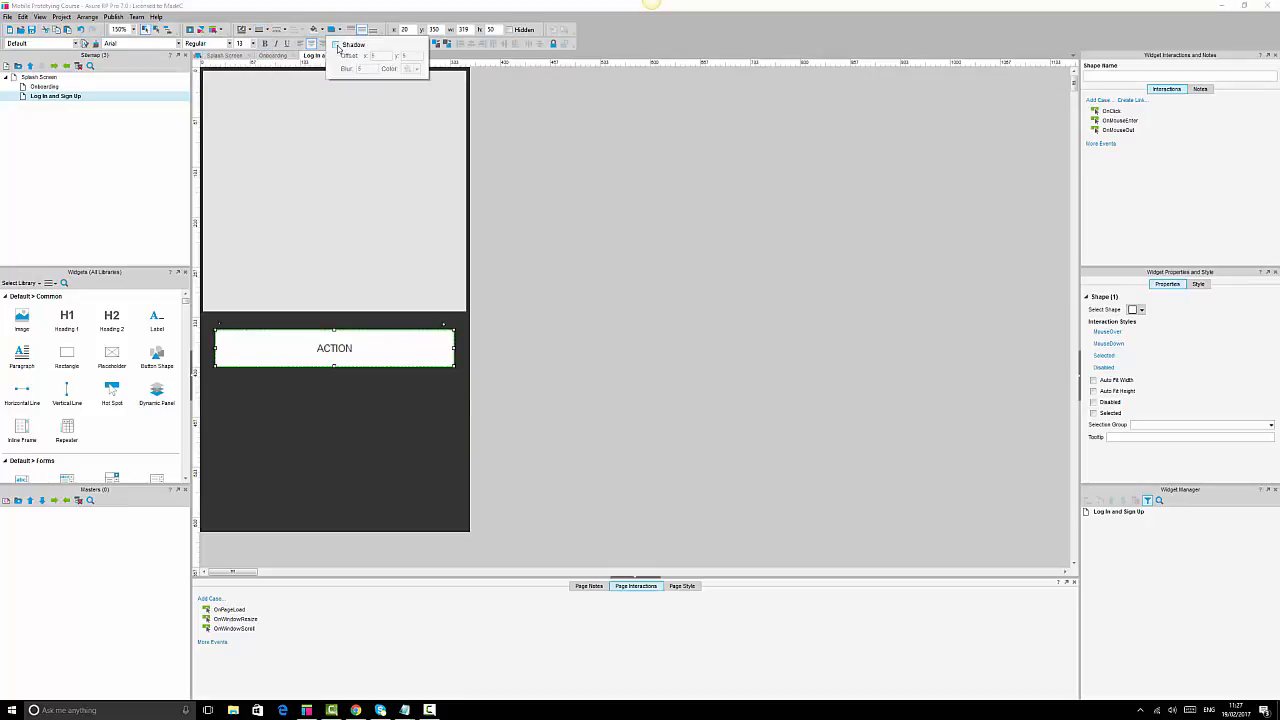
click(336, 45)
click(413, 55)
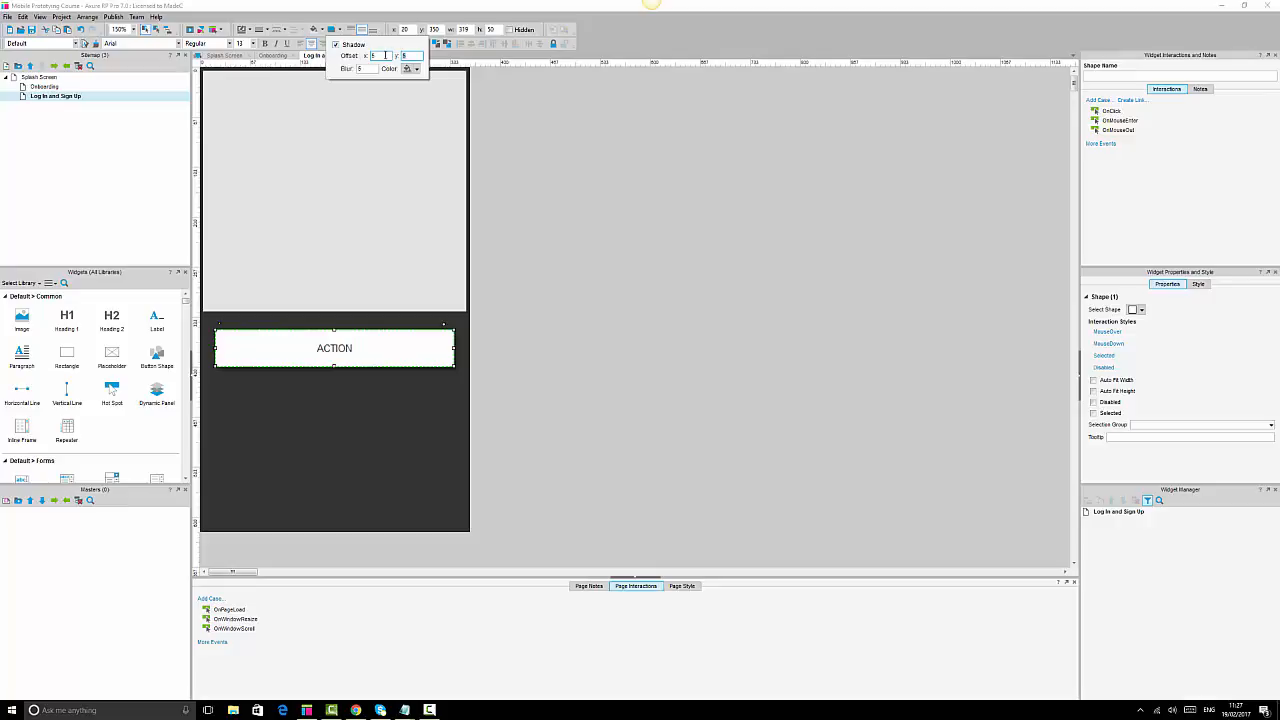
drag(387, 55, 323, 69)
text(0)
click(416, 68)
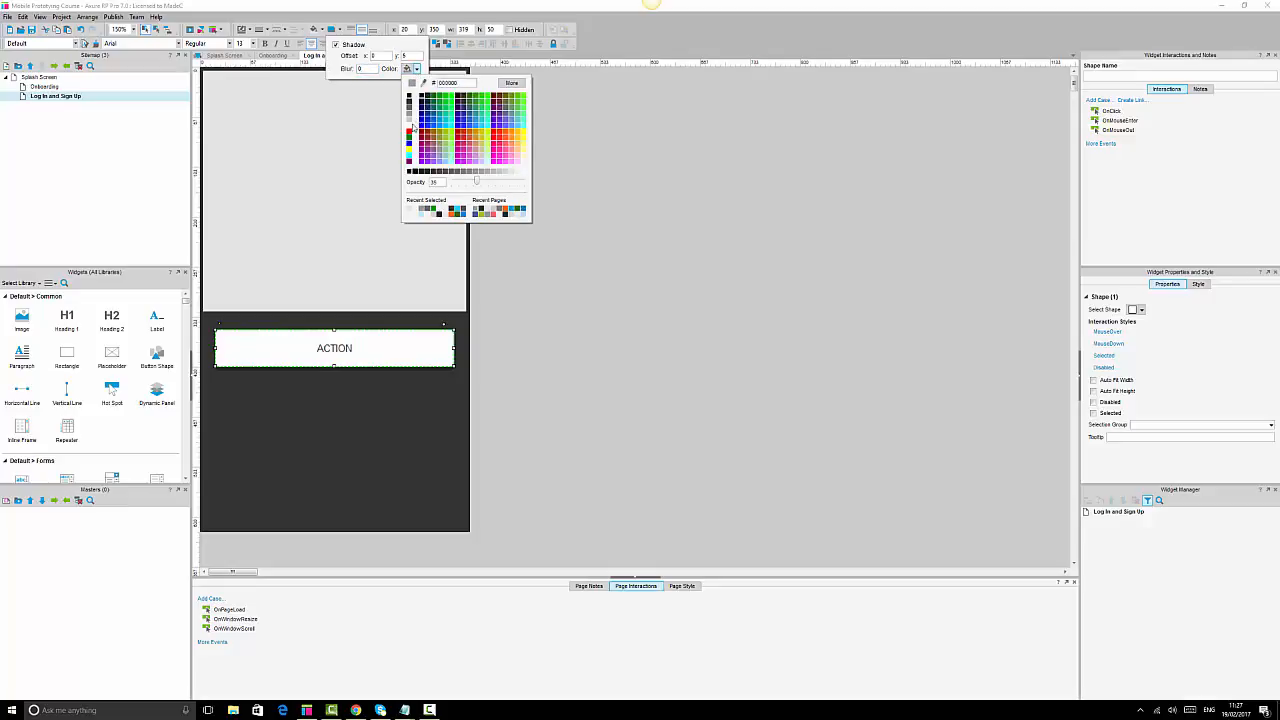
drag(477, 181, 535, 190)
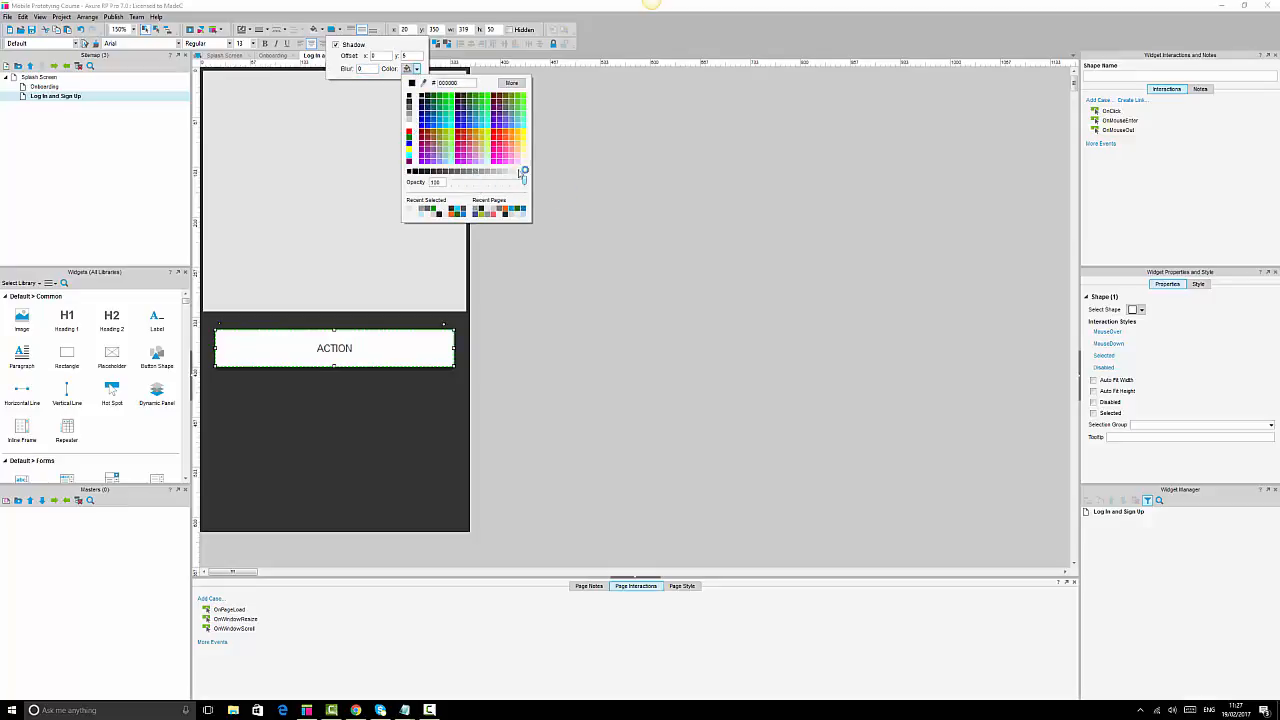
click(417, 132)
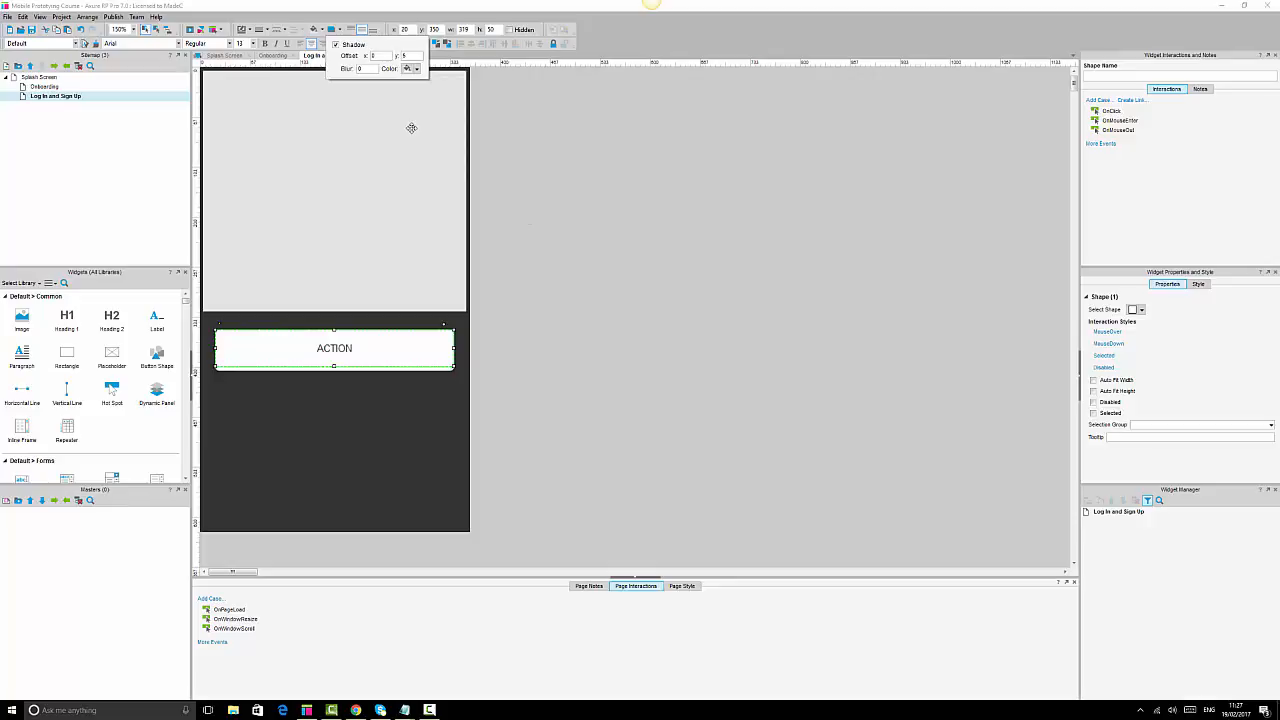
click(660, 279)
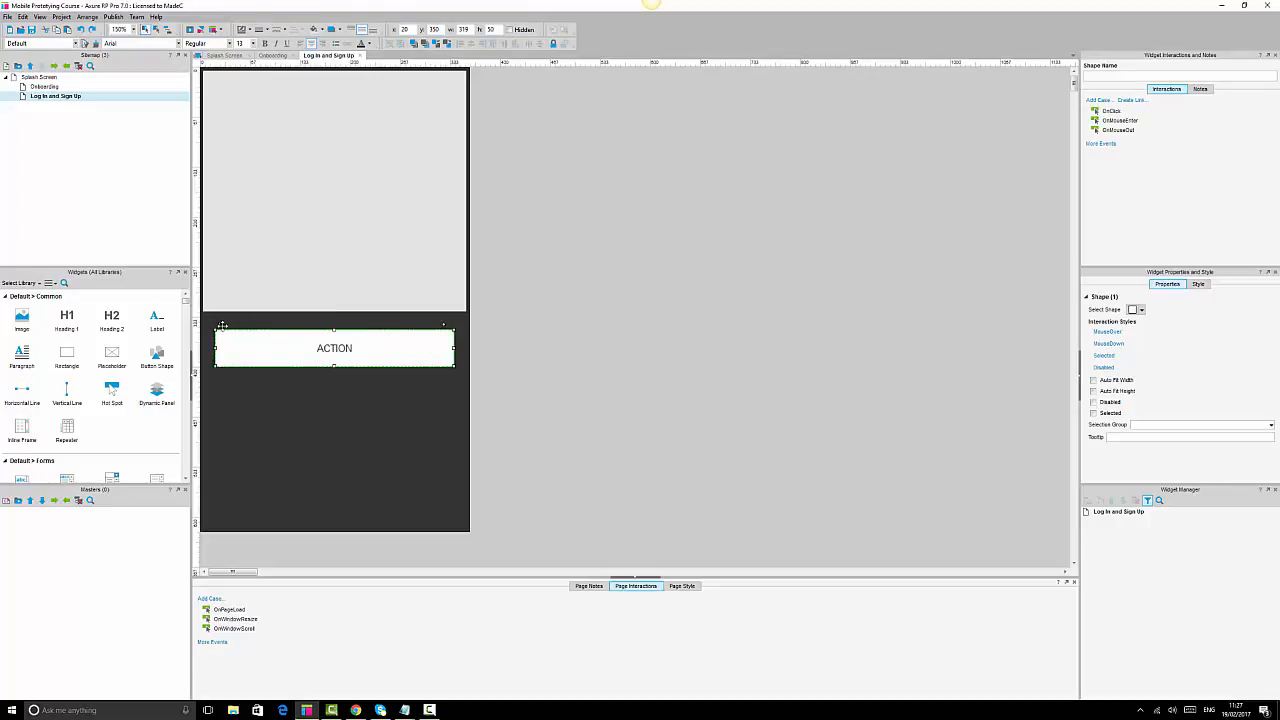
Set the ACTION button's corner radius to 2.
click(1199, 284)
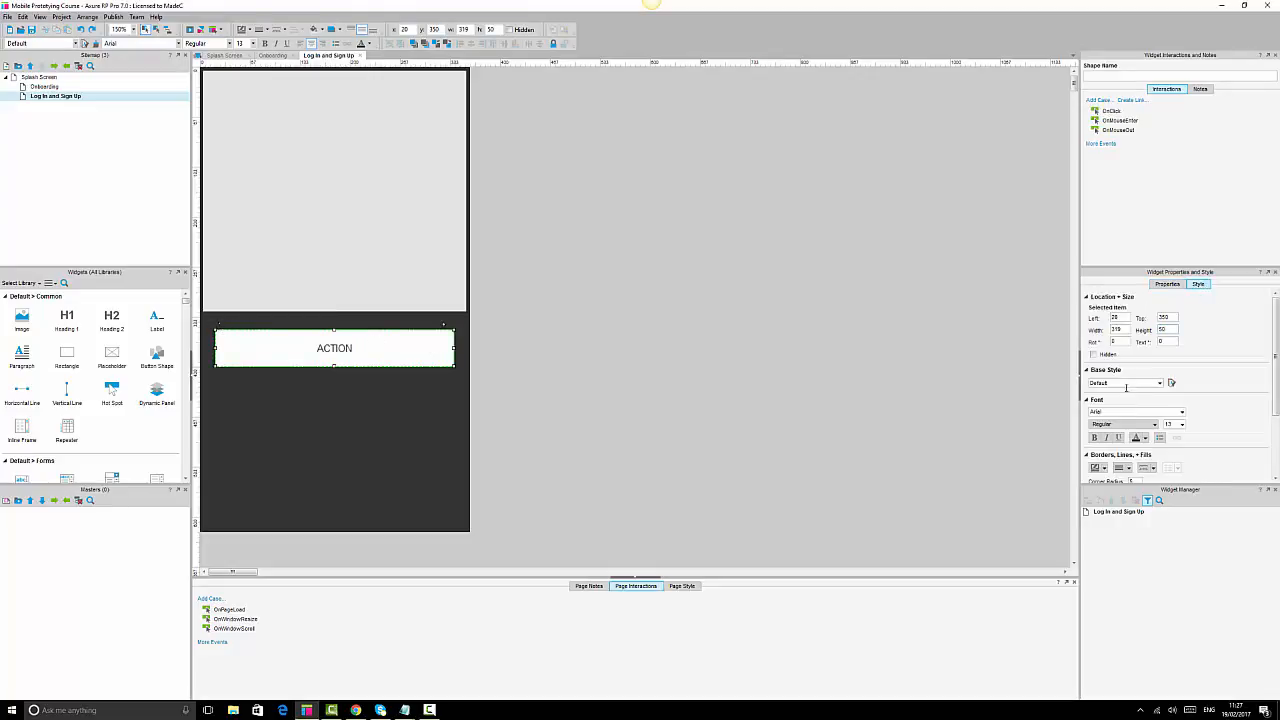
scroll(1150, 455, down, 1)
click(1140, 422)
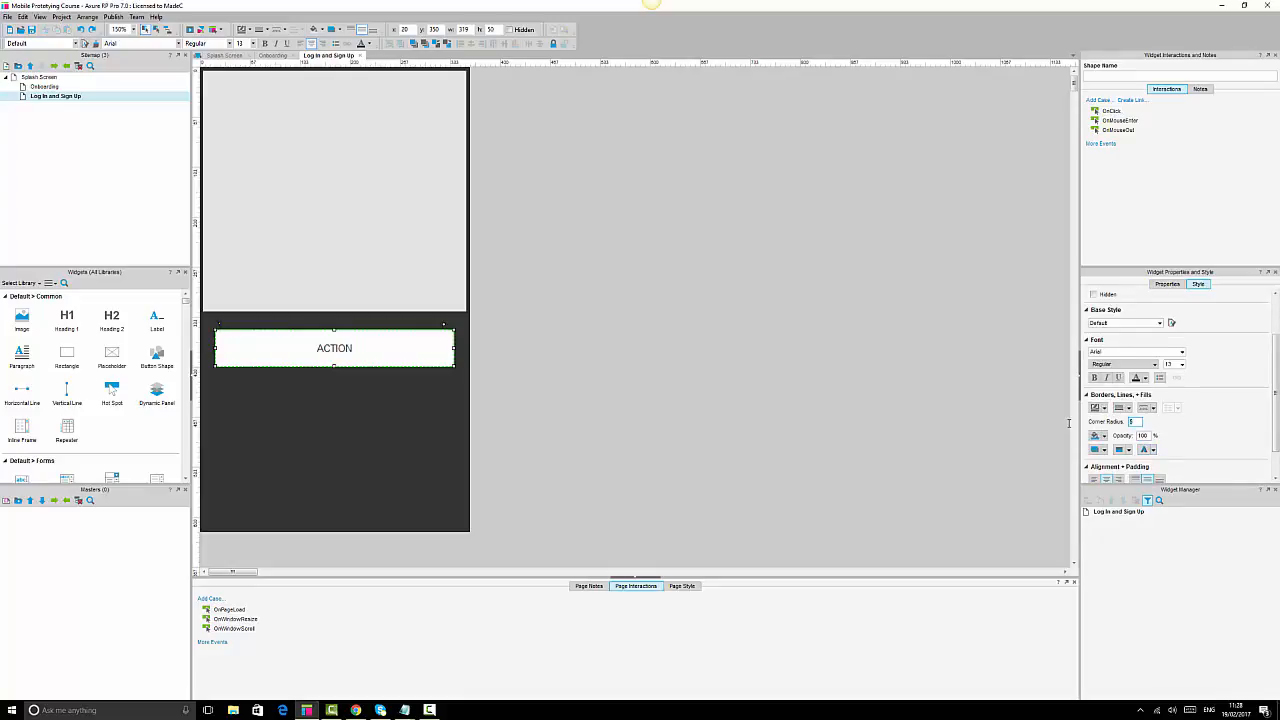
click(522, 352)
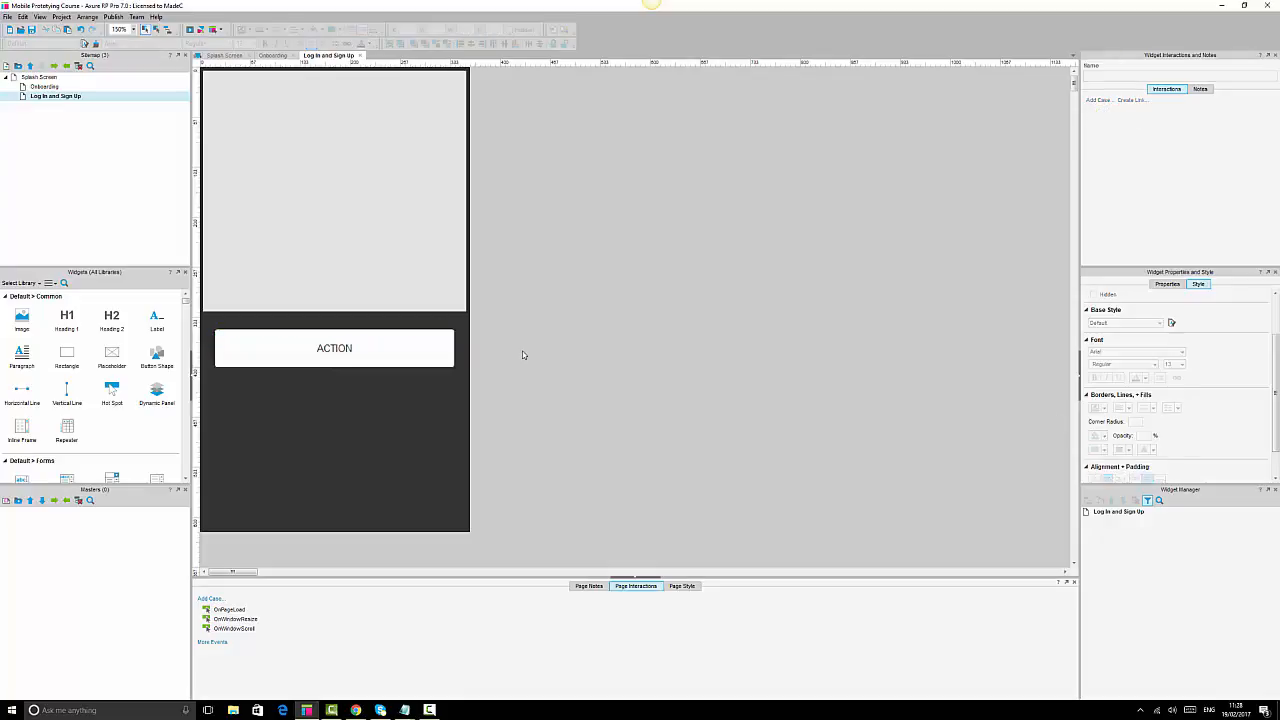
click(414, 357)
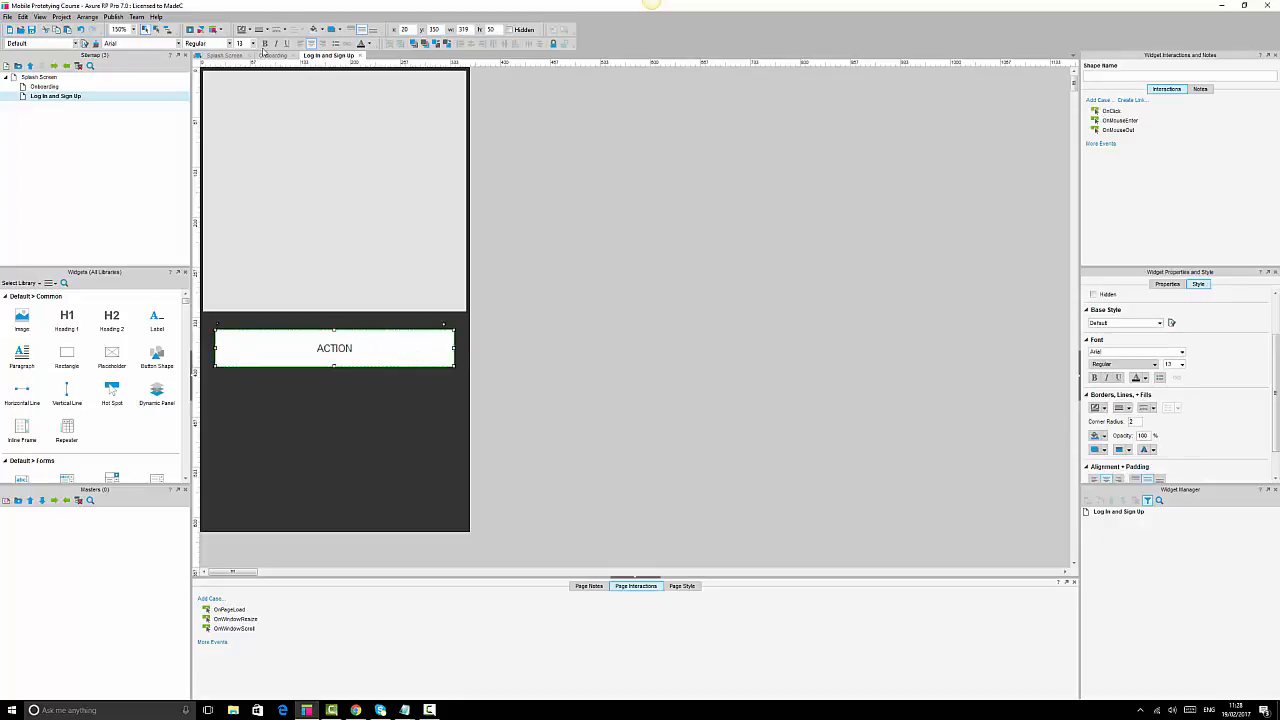
Change the font of every widget on the page to Maven Pro.
key(ctrl+a)
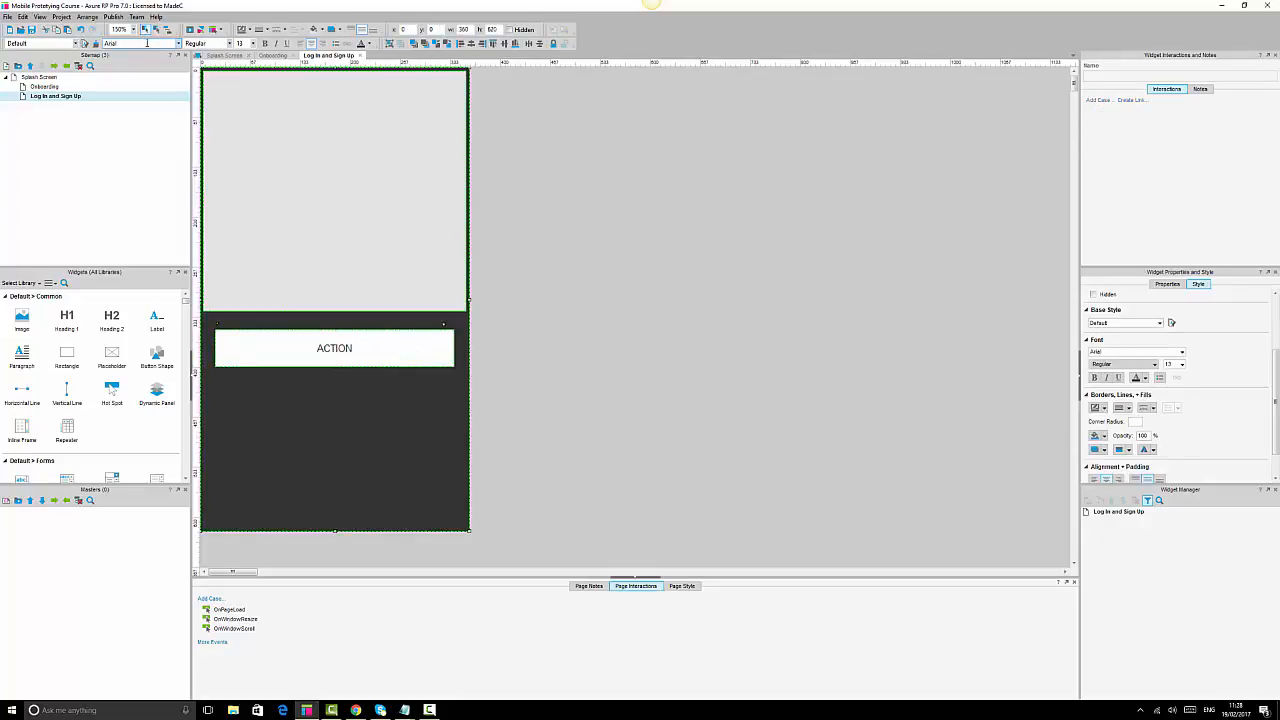
click(147, 43)
text(Maven Pro)
key(Return)
Relabel the ACTION button 'Connect with Facebook'.
click(674, 390)
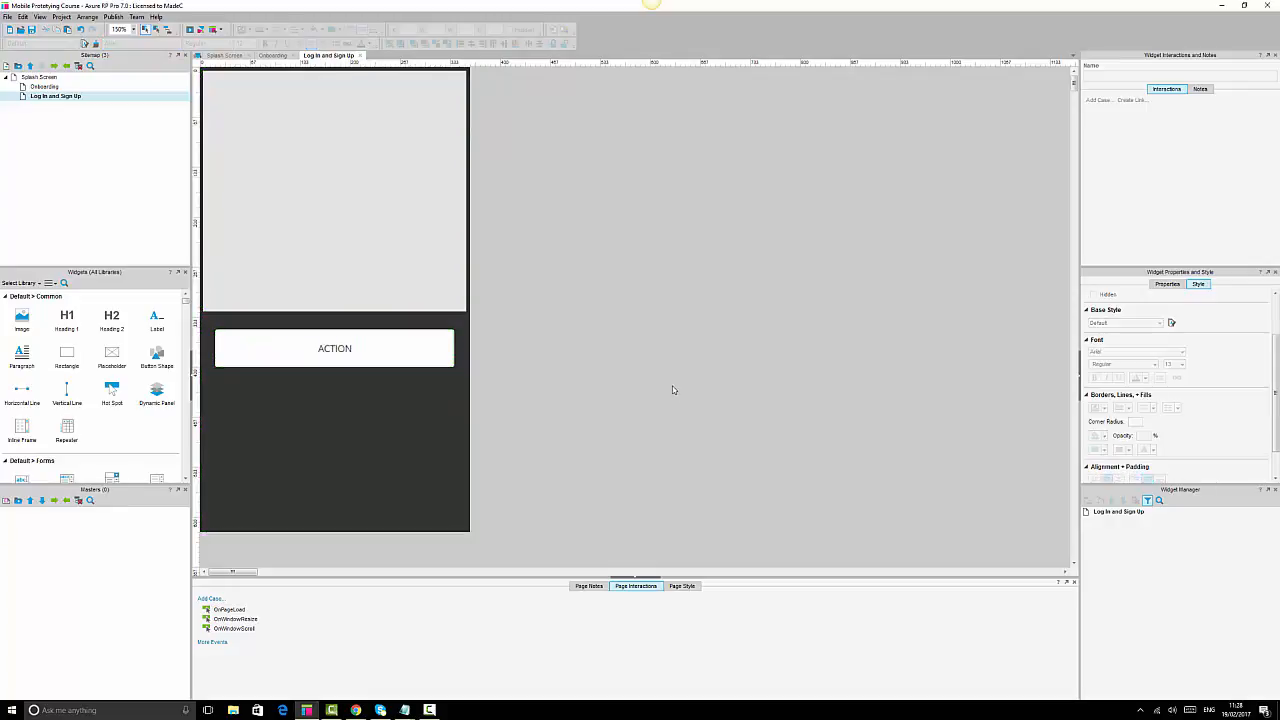
click(428, 341)
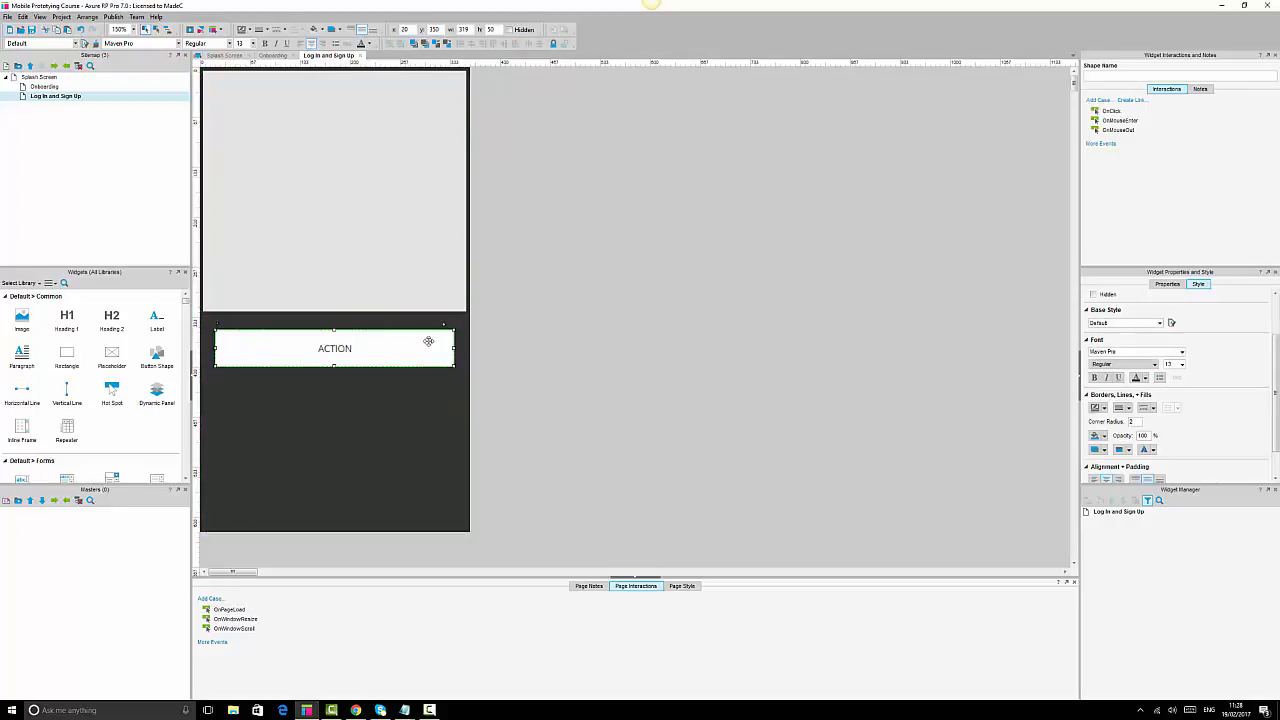
double_click(350, 349)
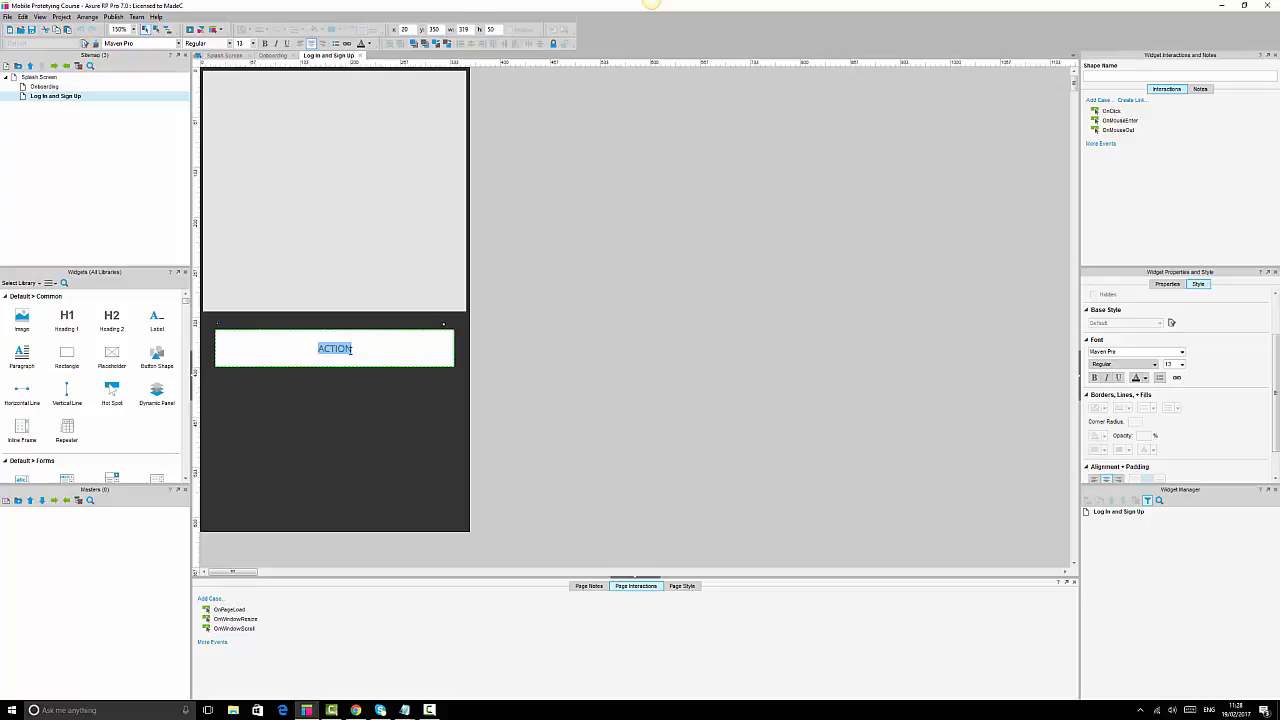
text(Connect)
text( using Fac)
text(ebook)
click(324, 348)
key(BackSpace)
text(U)
key(BackSpace)
key(Delete)
key(Delete)
key(Delete)
key(Delete)
key(Delete)
text(with)
click(981, 460)
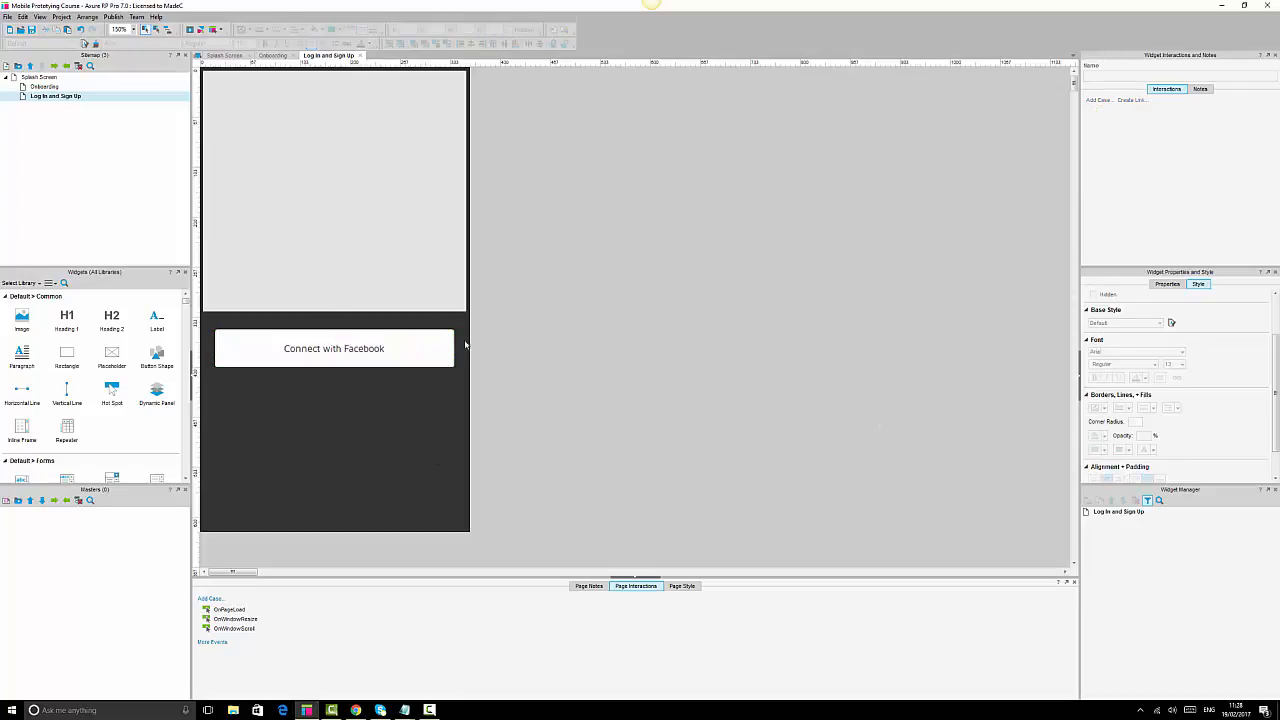
click(363, 346)
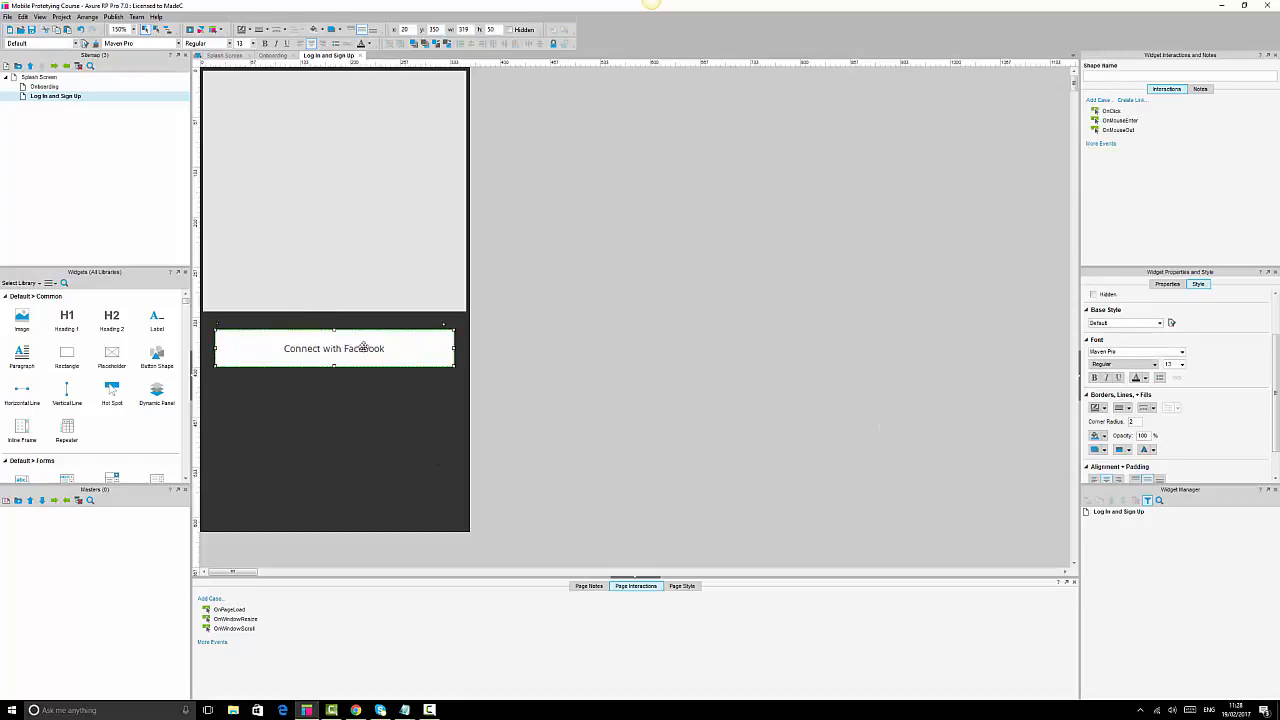
click(871, 343)
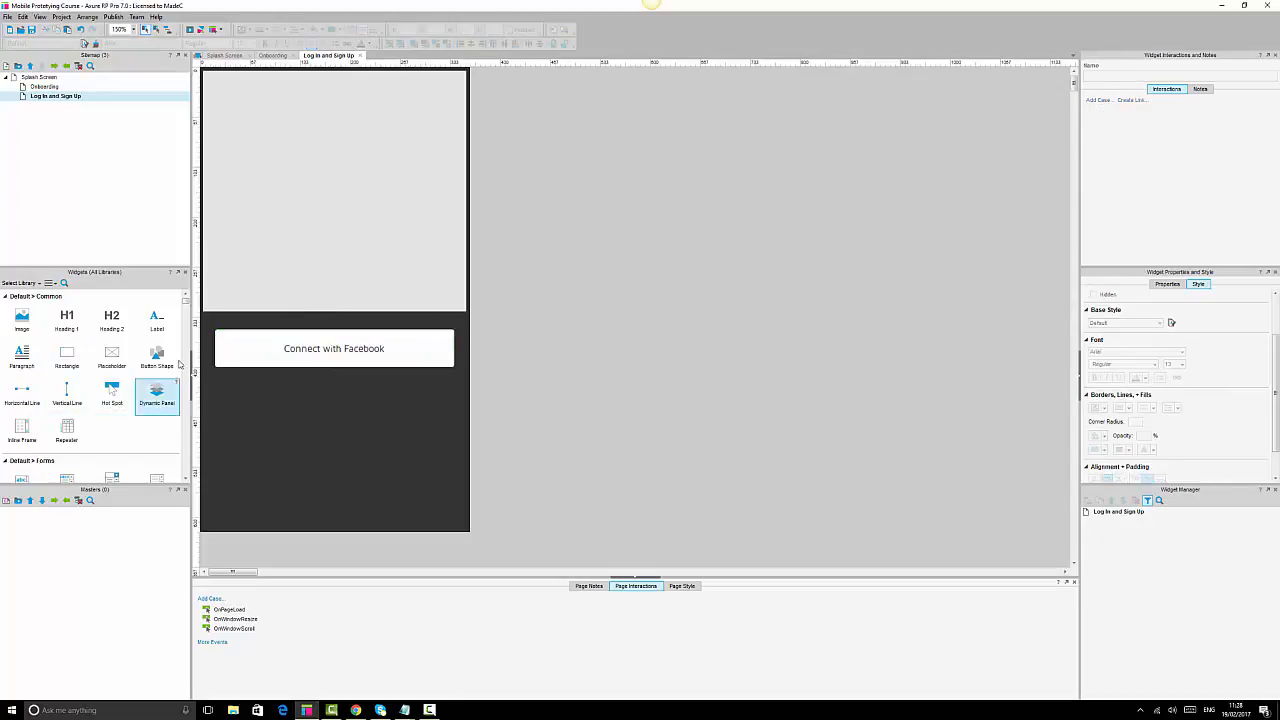
Add a facebook icon to the Connect with Facebook button at font size 20.
drag(186, 303, 179, 482)
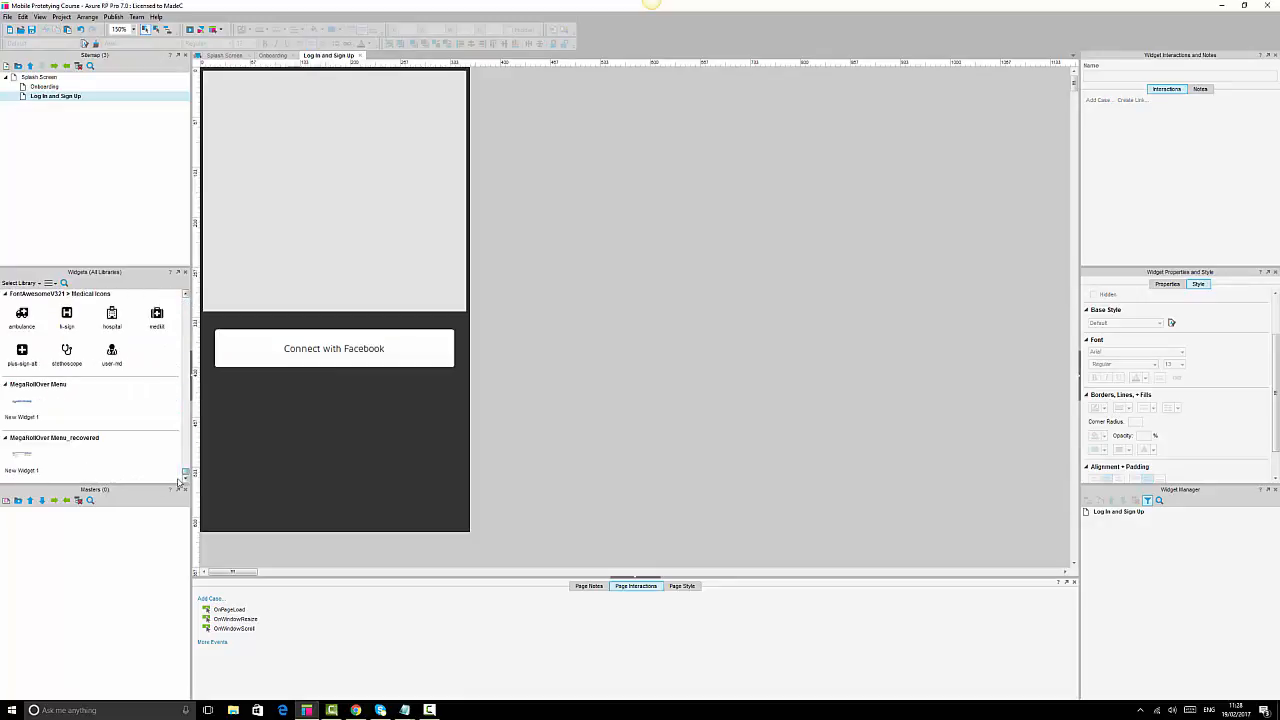
scroll(148, 400, up, 5)
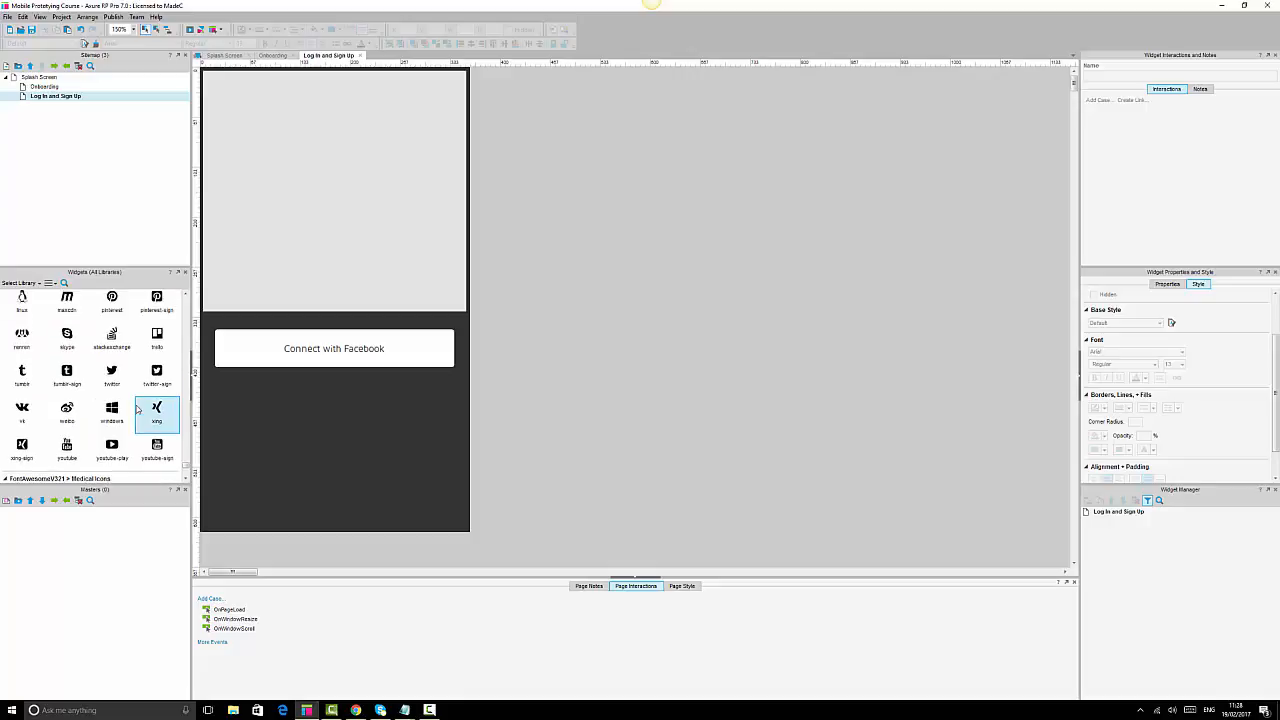
scroll(138, 400, up, 5)
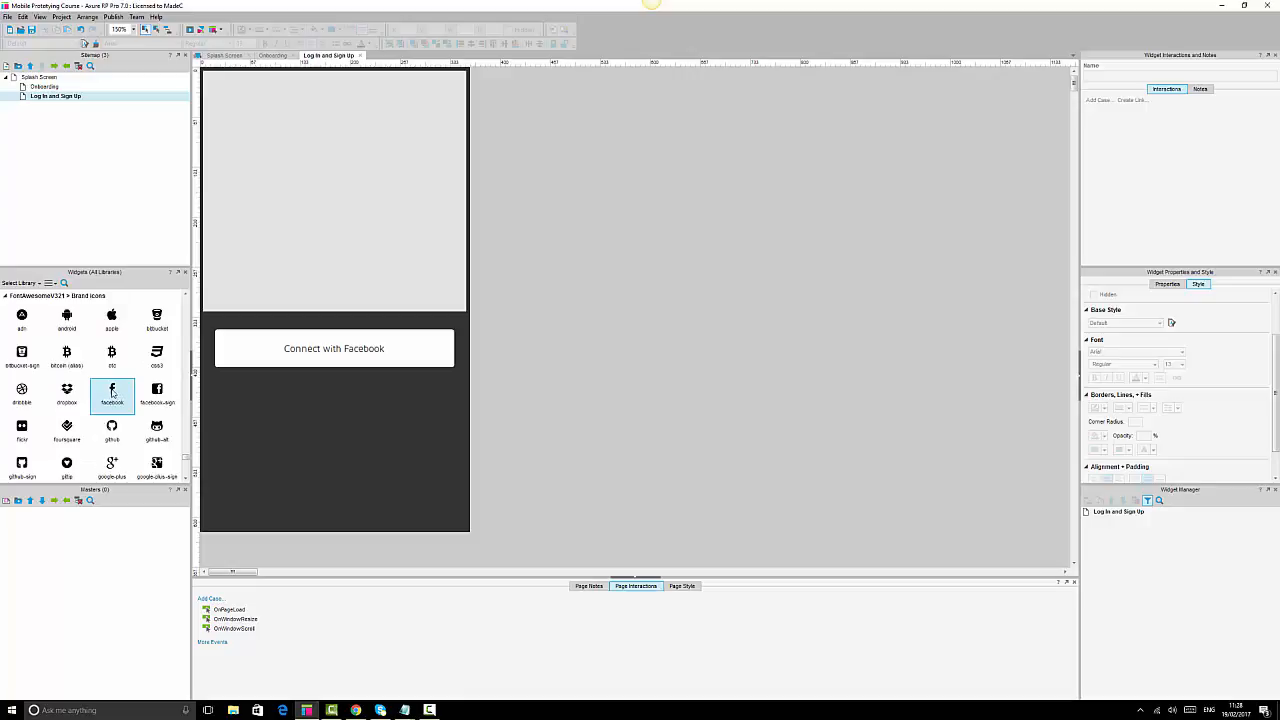
drag(112, 393, 254, 345)
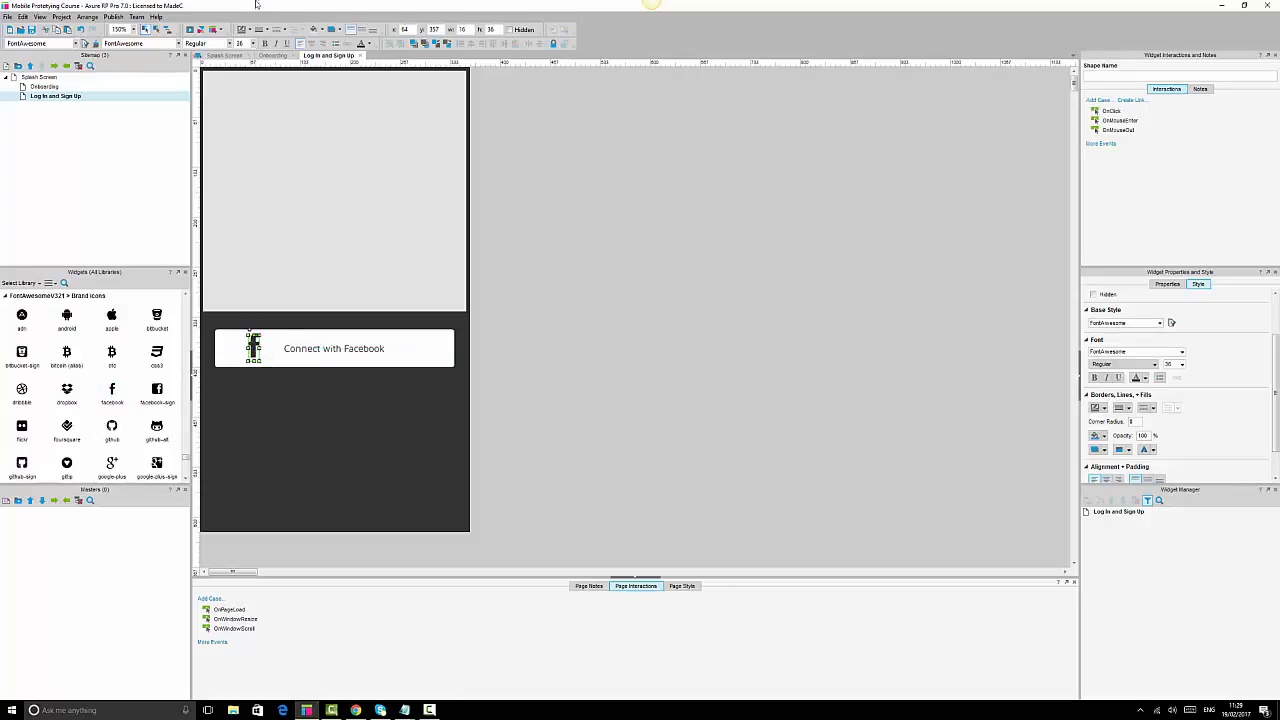
click(246, 44)
text(20)
key(Return)
Move the facebook icon beside the label, nudge it down 1 px, then delete it.
click(650, 440)
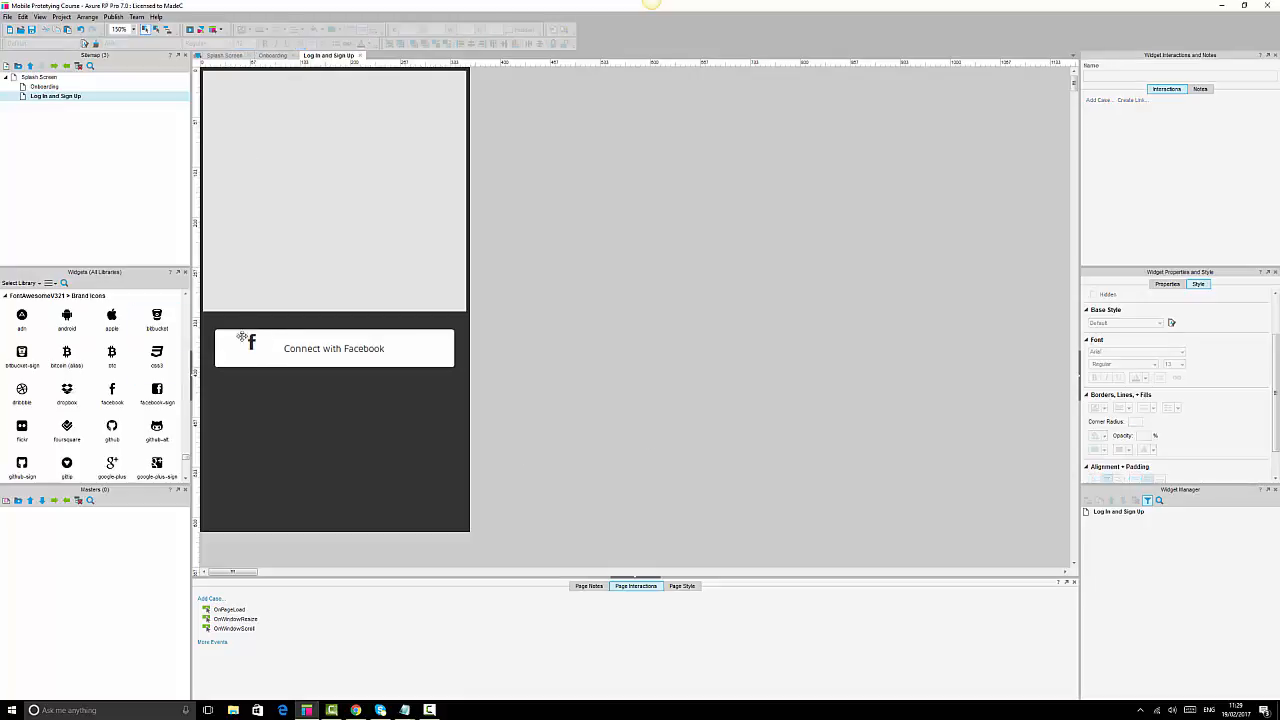
drag(248, 342, 270, 347)
click(617, 386)
click(272, 347)
click(320, 346)
ctrl+click(273, 350)
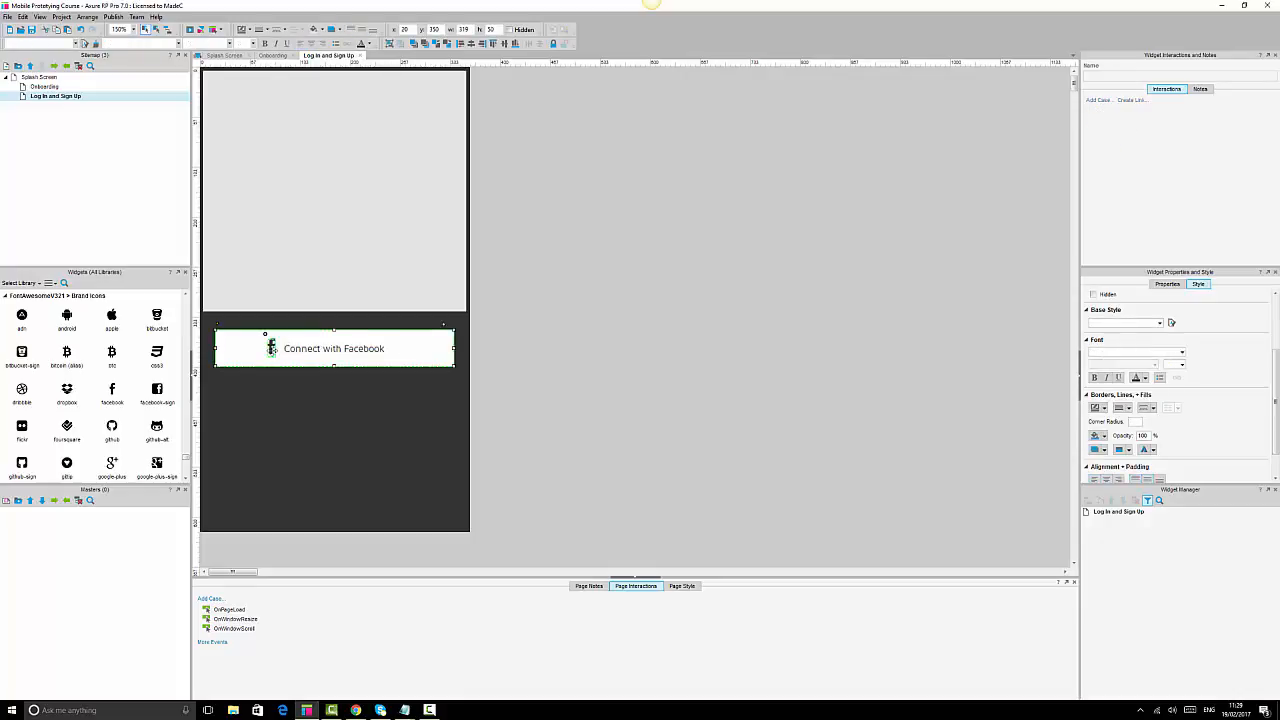
click(743, 352)
click(270, 348)
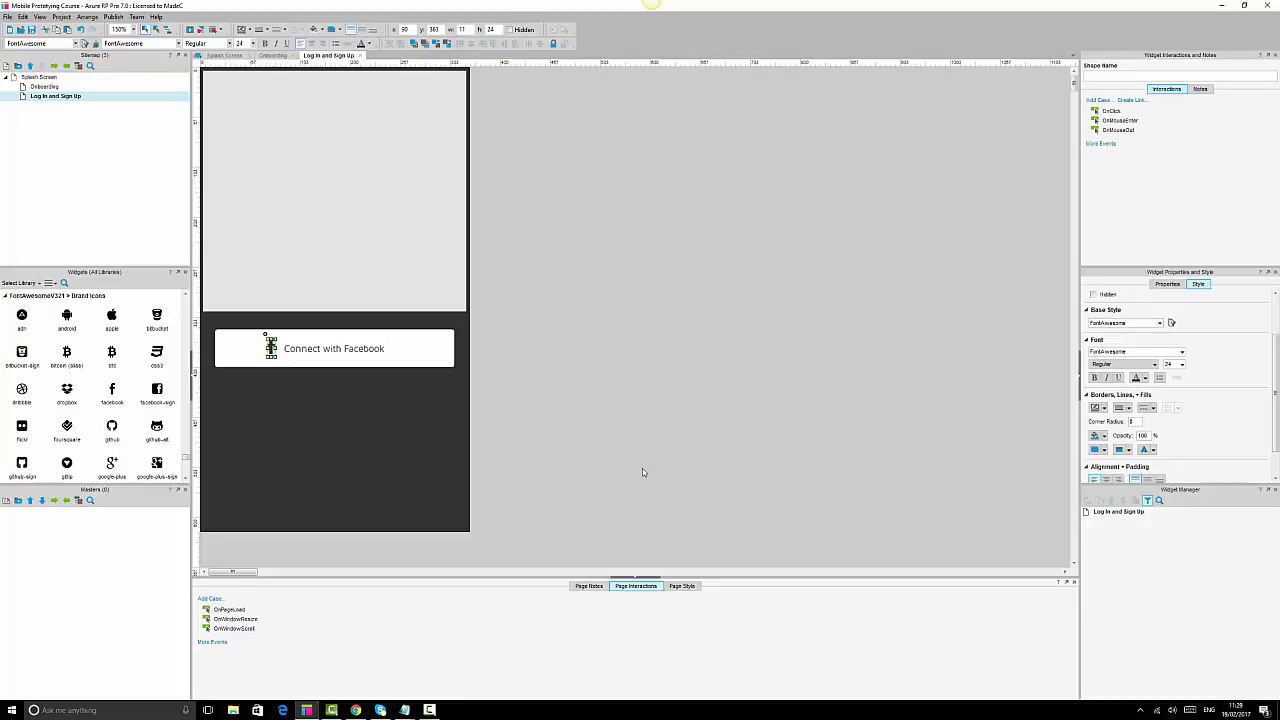
key(Down)
click(614, 411)
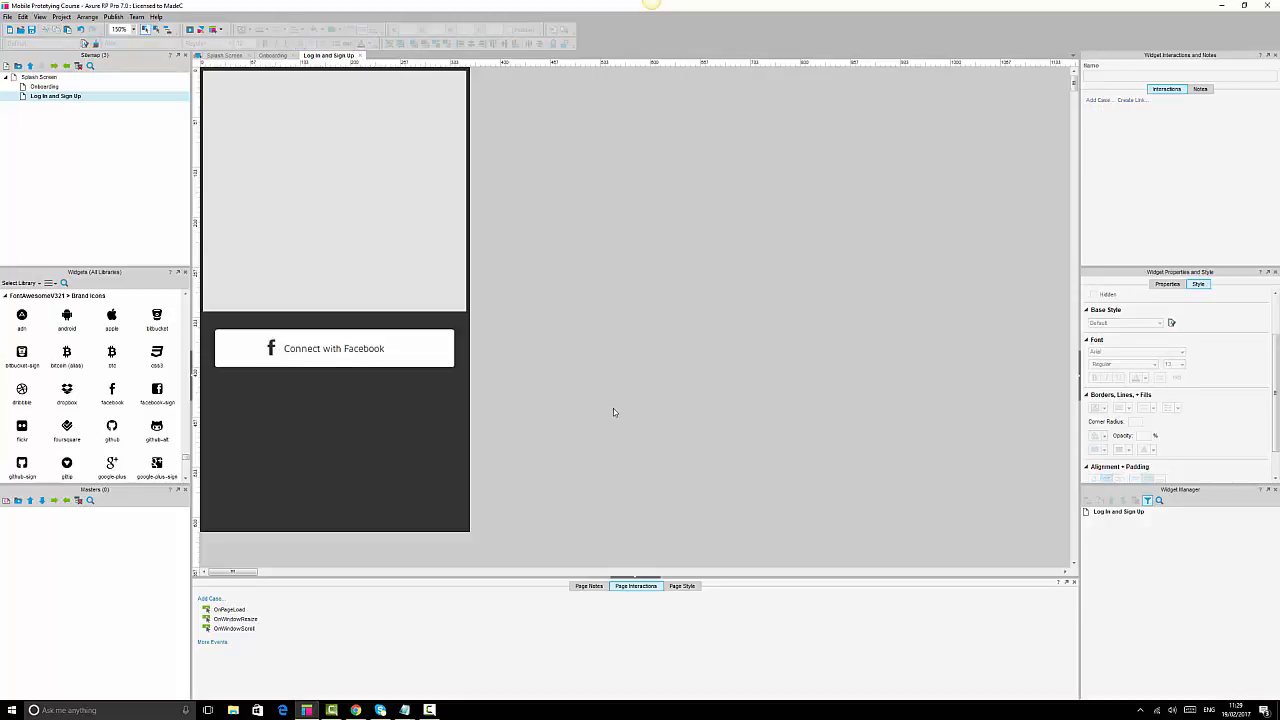
click(271, 347)
key(Delete)
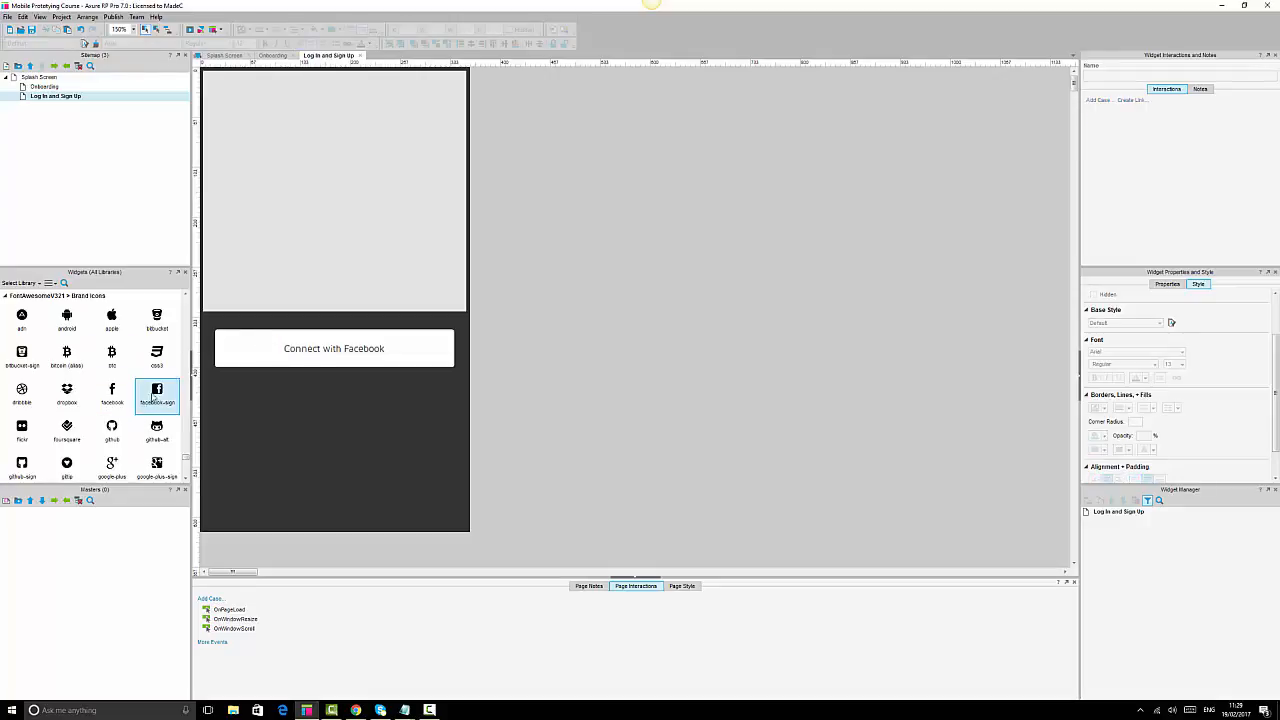
Place a facebook-sign icon at the left end of the Facebook button.
drag(157, 396, 231, 341)
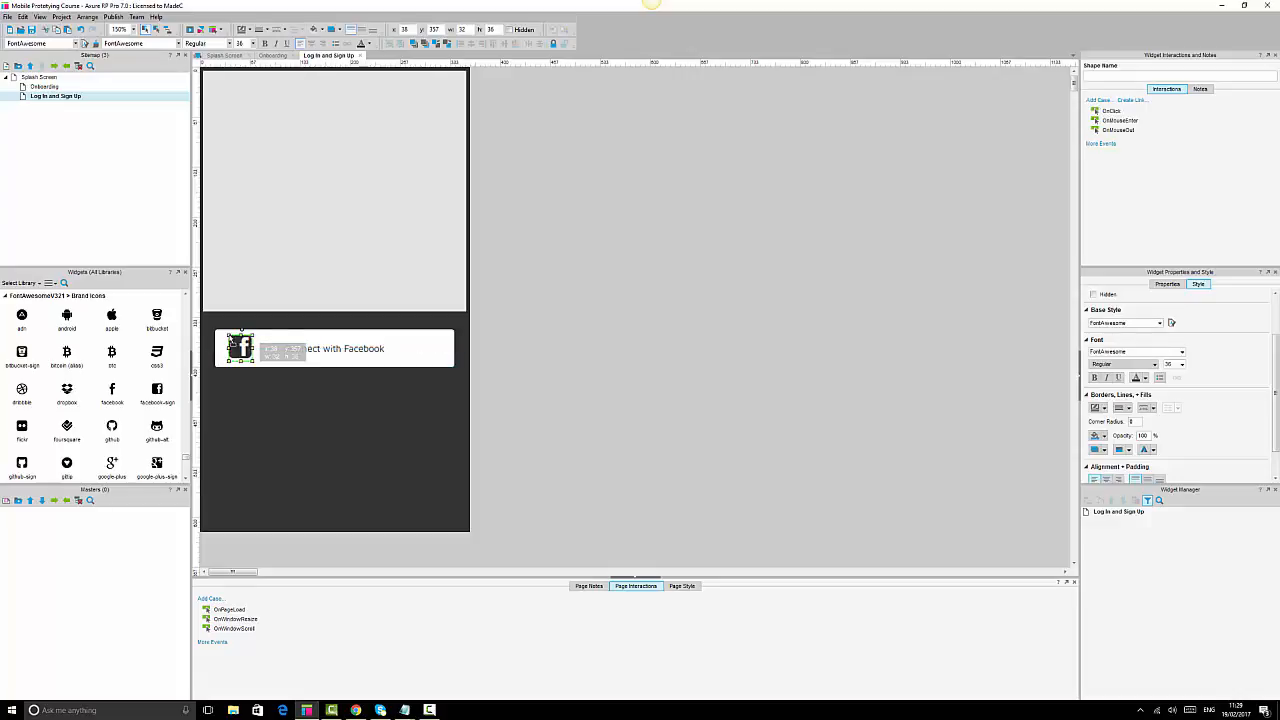
click(618, 390)
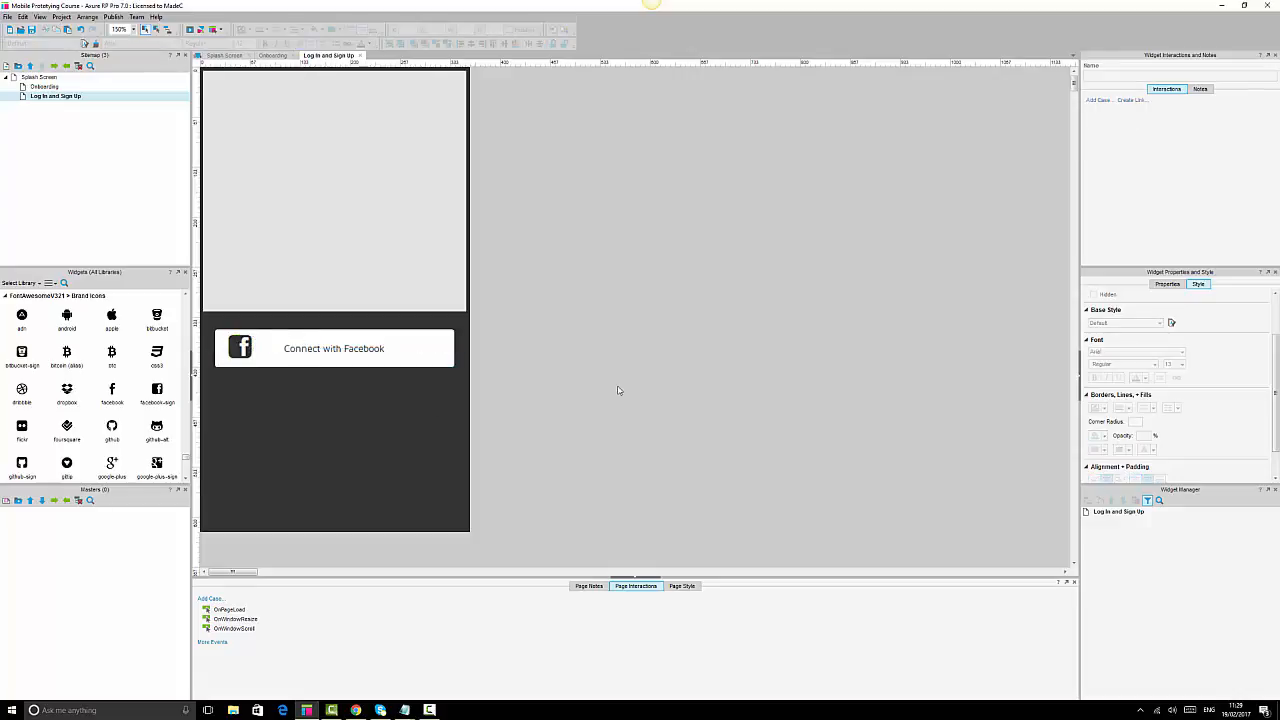
click(241, 346)
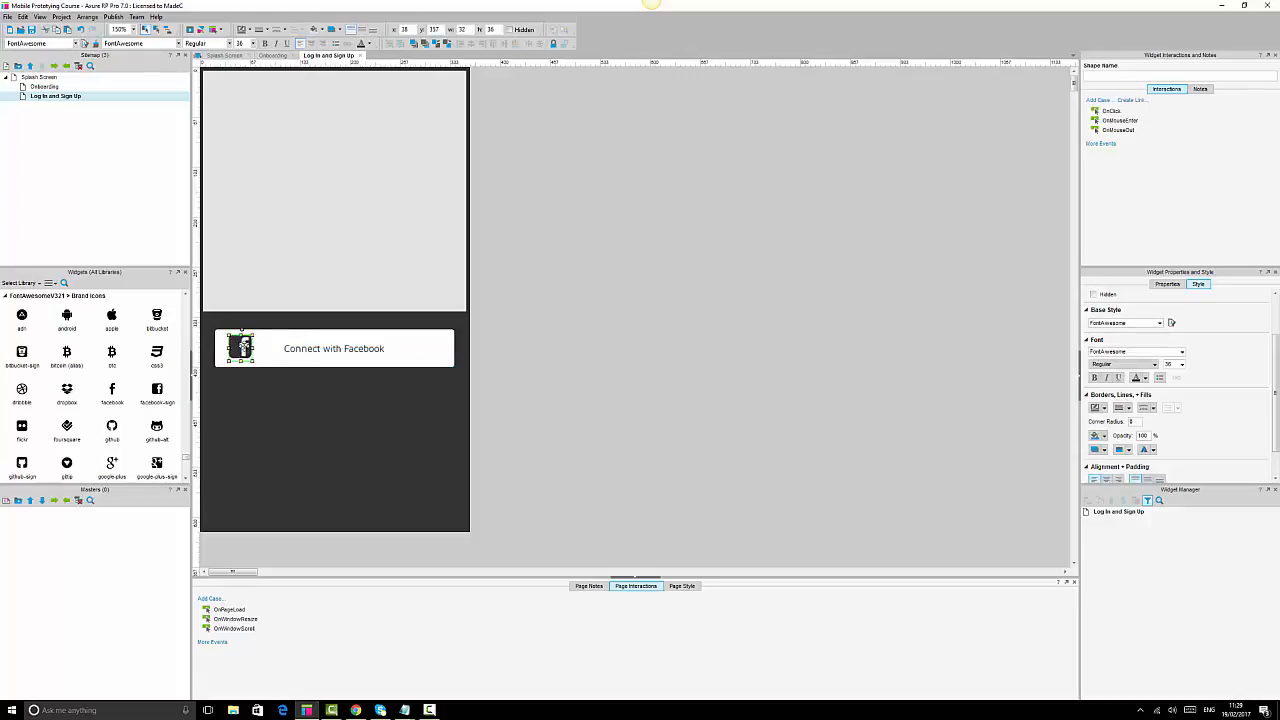
ctrl+click(308, 347)
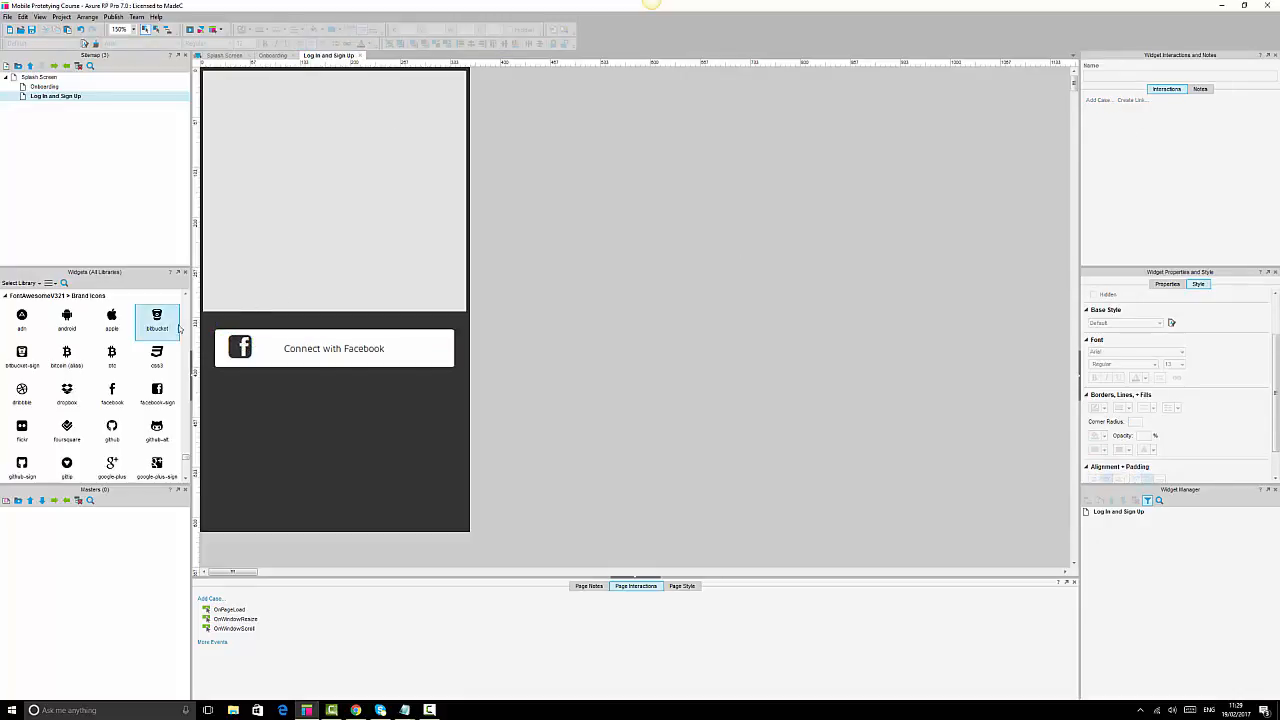
click(238, 347)
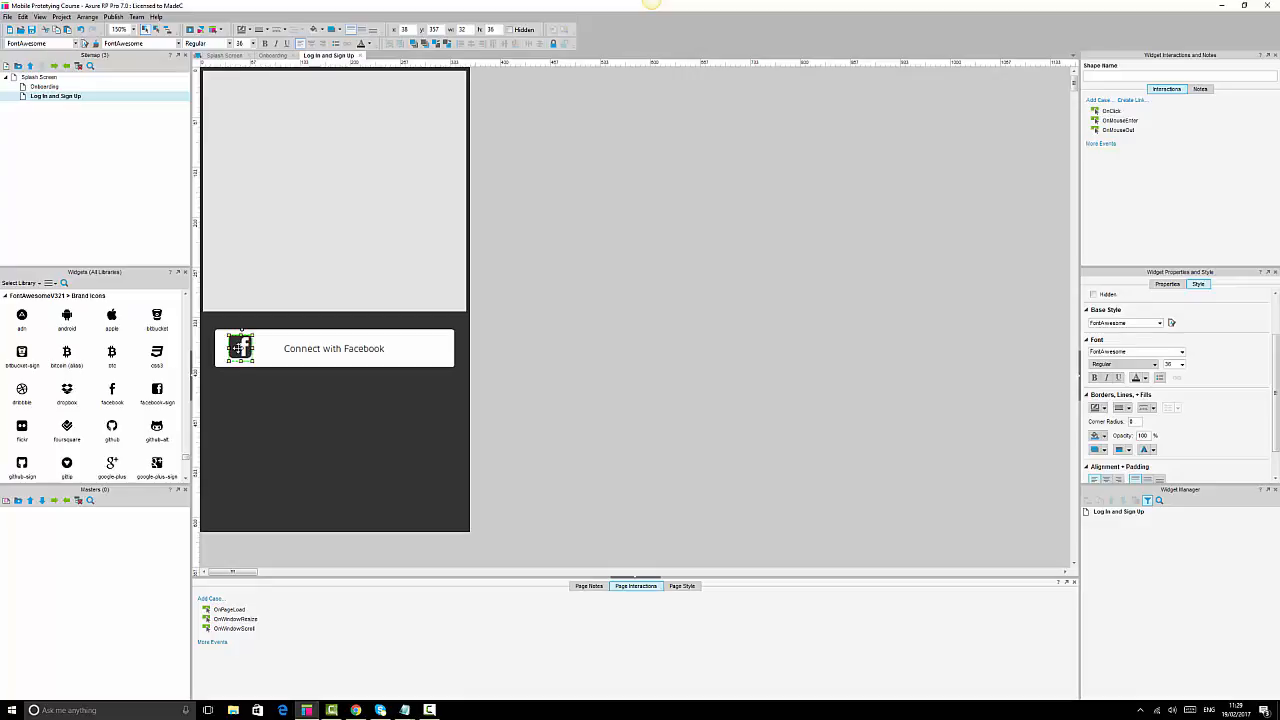
click(638, 380)
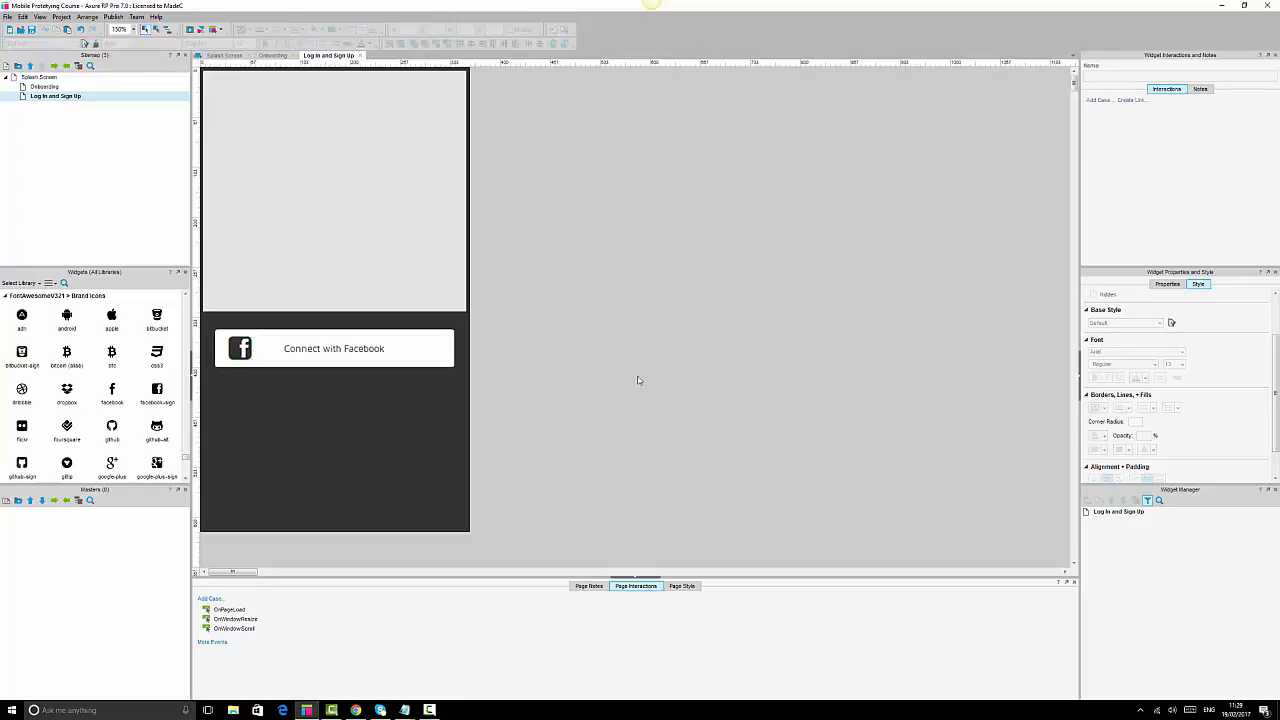
Change the label to 'Connect with your Facebook Account' and shift the icon 10 px left.
click(307, 349)
click(307, 349)
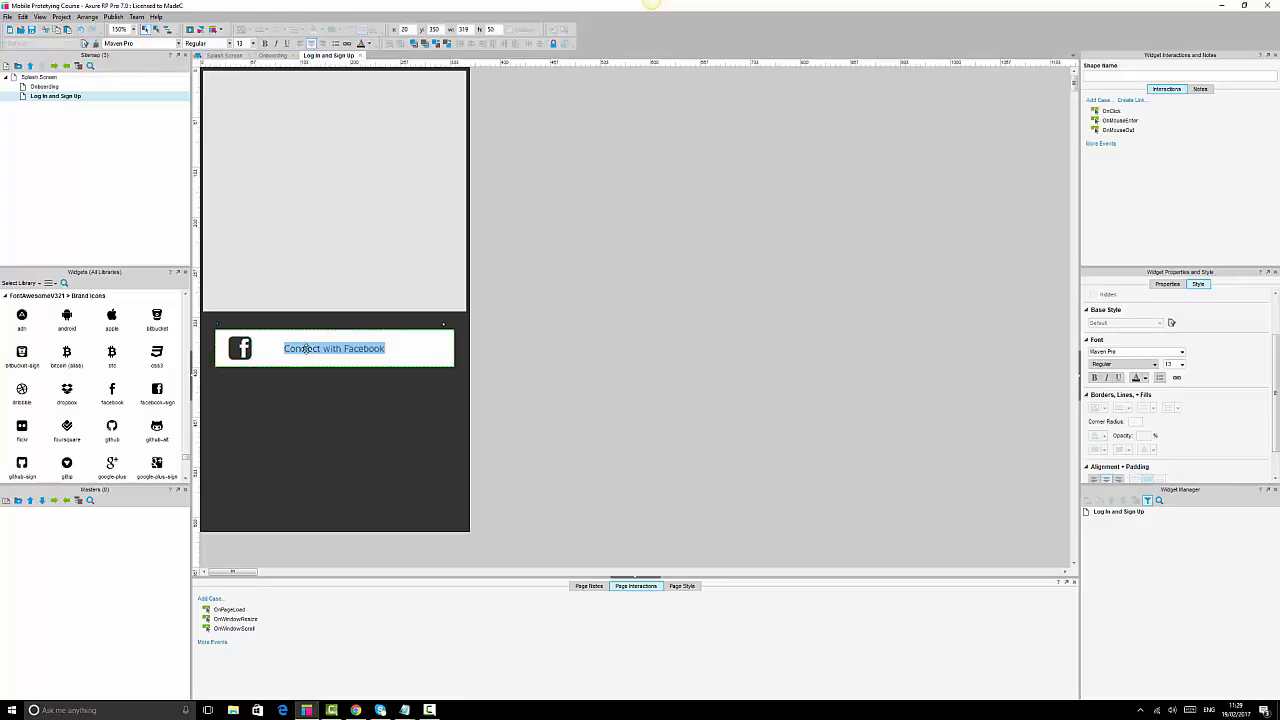
click(324, 348)
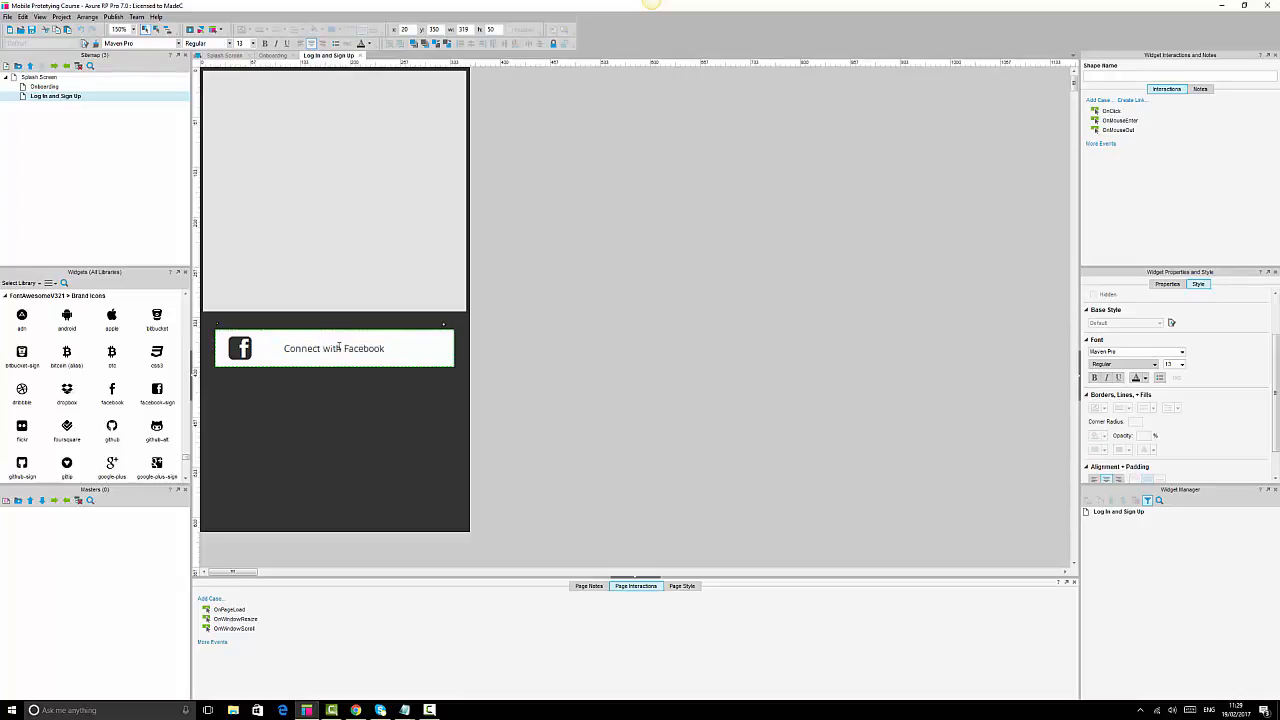
text(your Facebook Account)
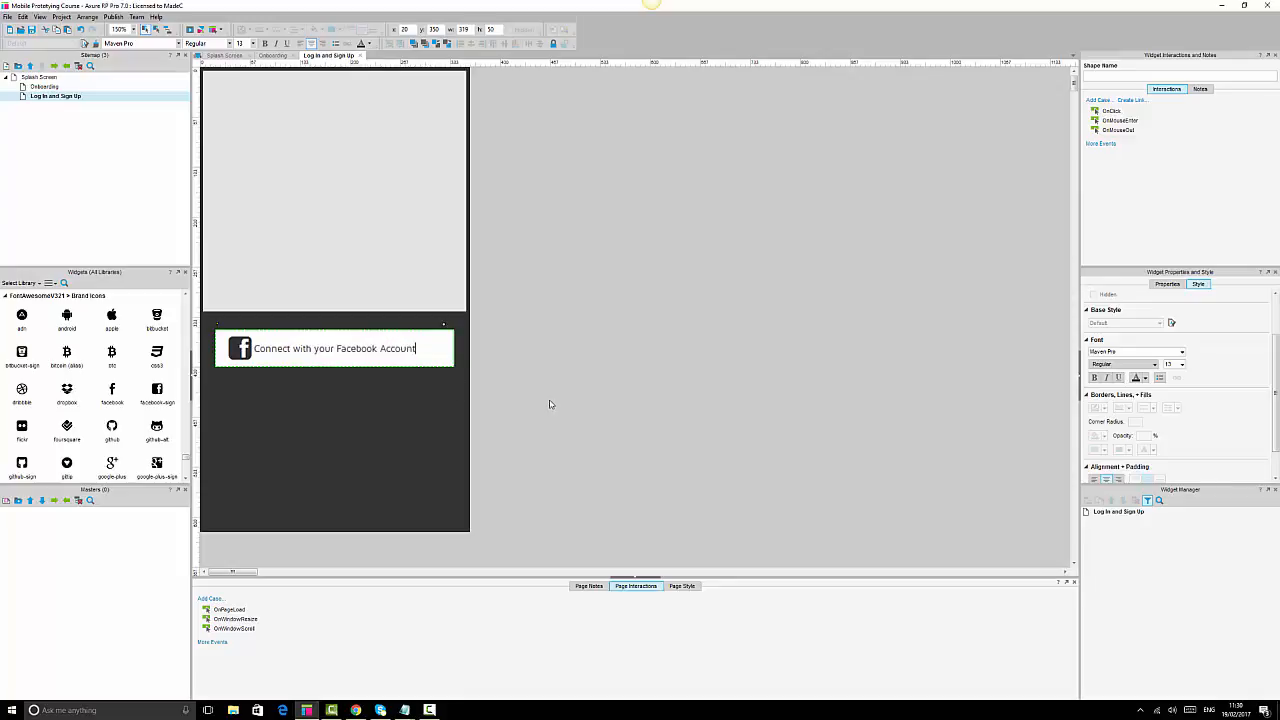
click(241, 344)
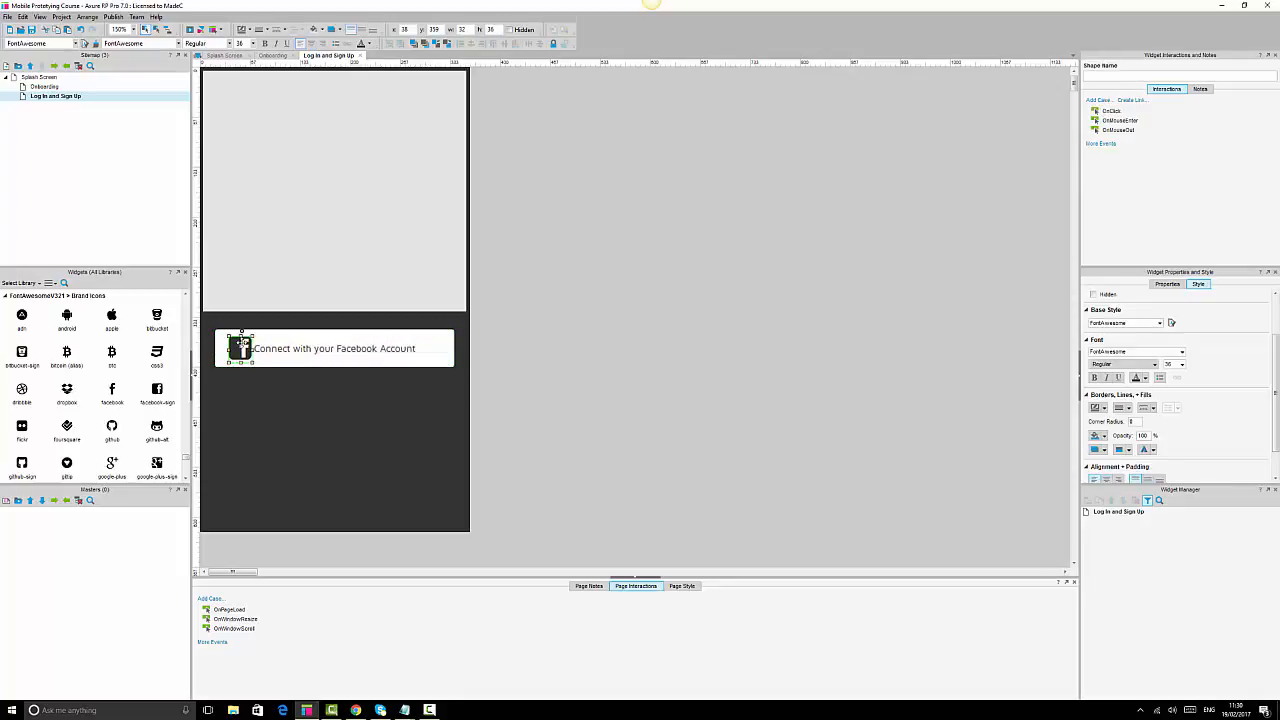
key(Left)
key(Left)
key(Left)
key(Left)
key(Left)
key(Left)
key(Left)
key(Left)
key(Left)
key(Left)
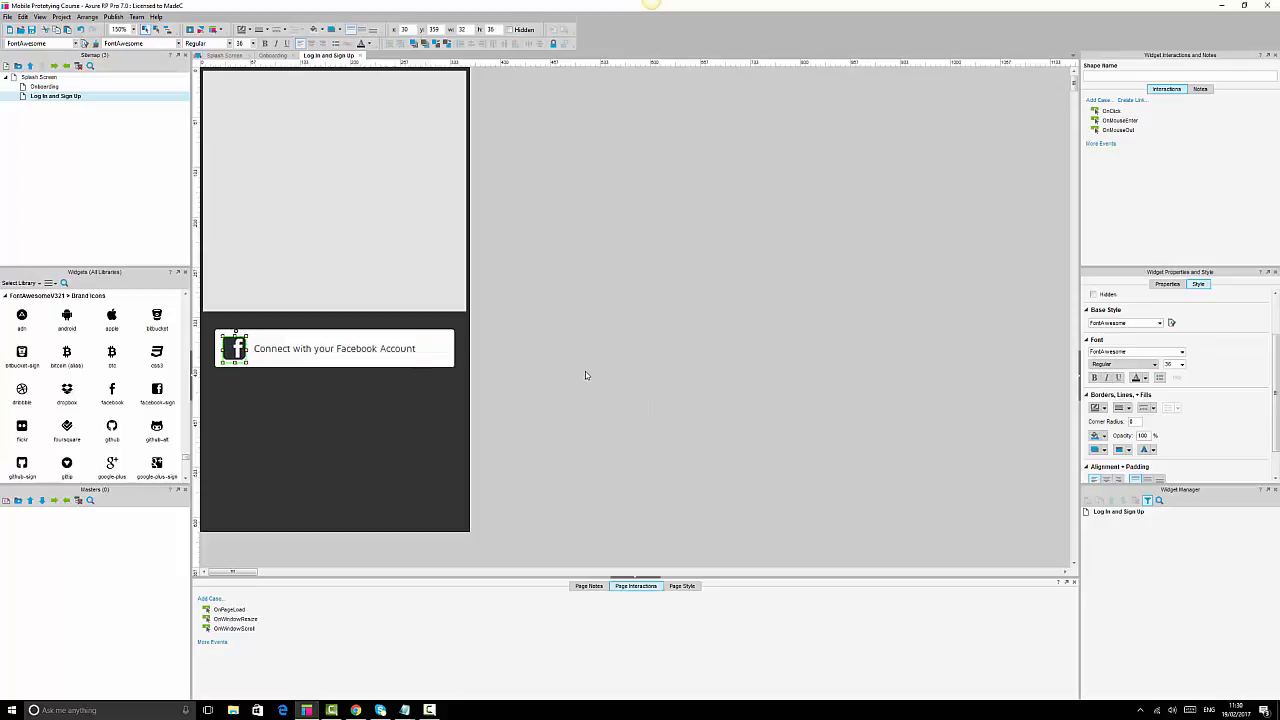
click(586, 374)
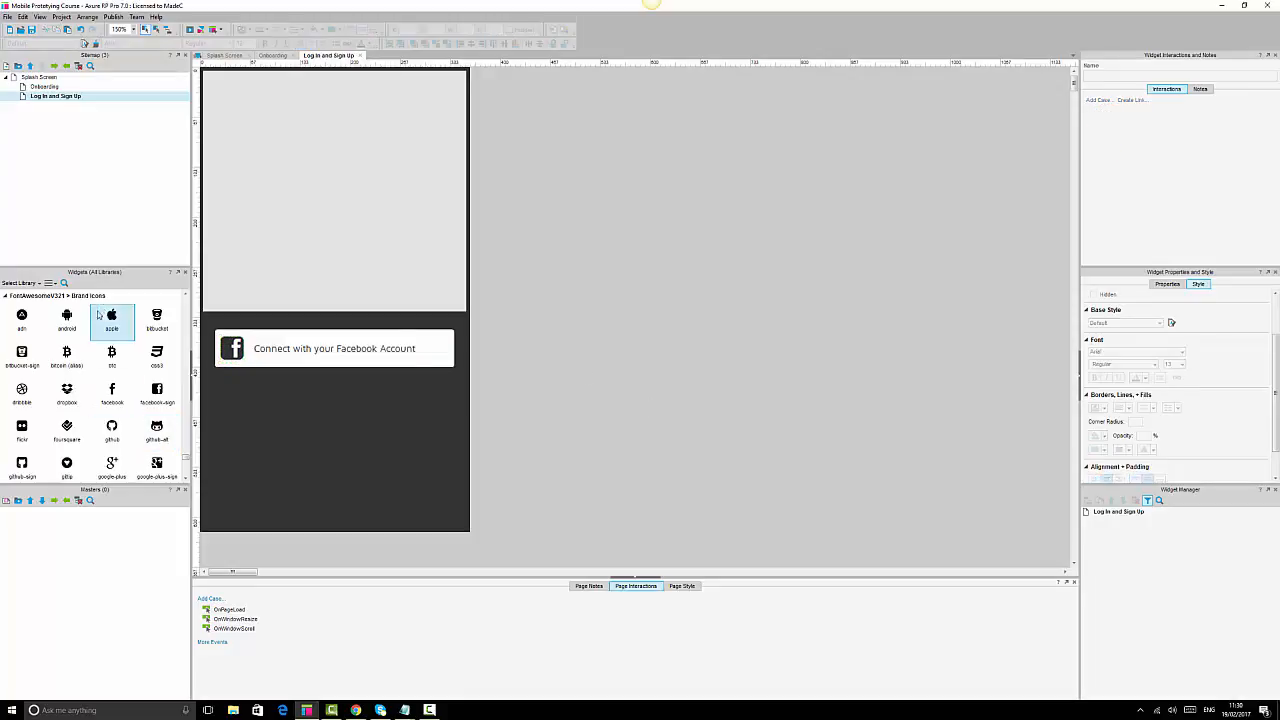
Add a vertical line on the button beside the Facebook icon, shortened to 31 px tall.
drag(185, 457, 185, 297)
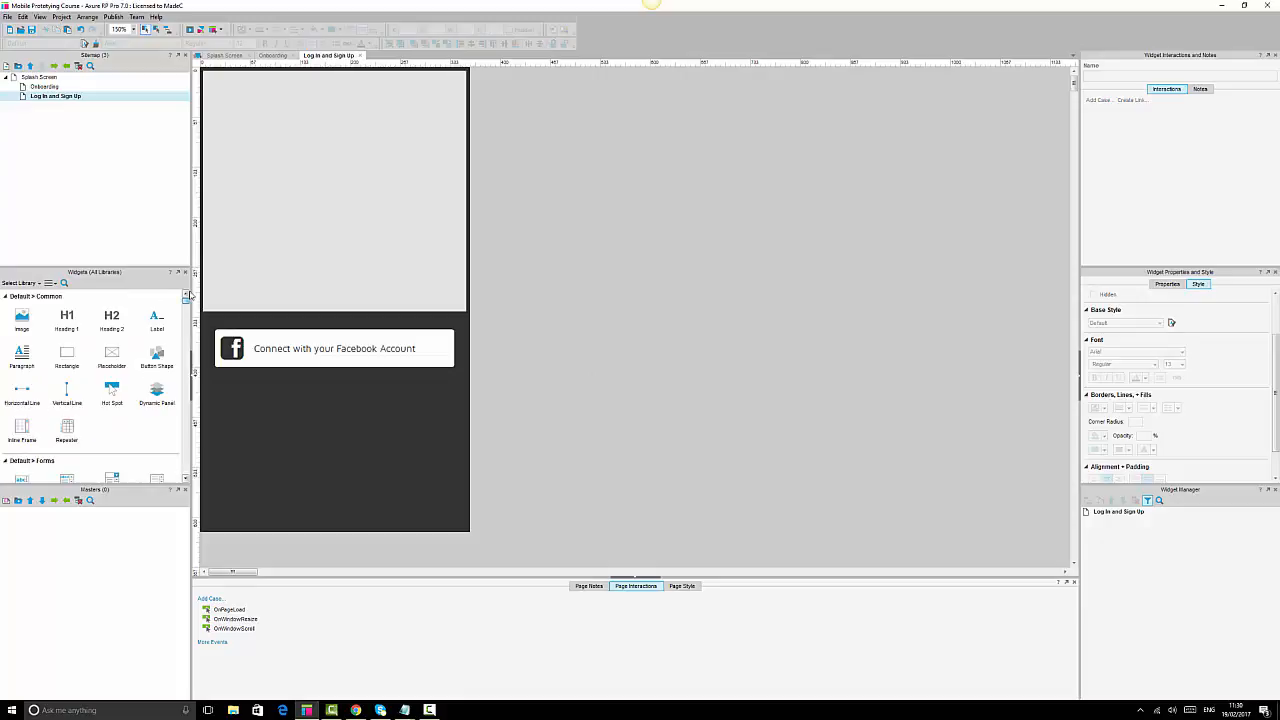
drag(67, 392, 247, 343)
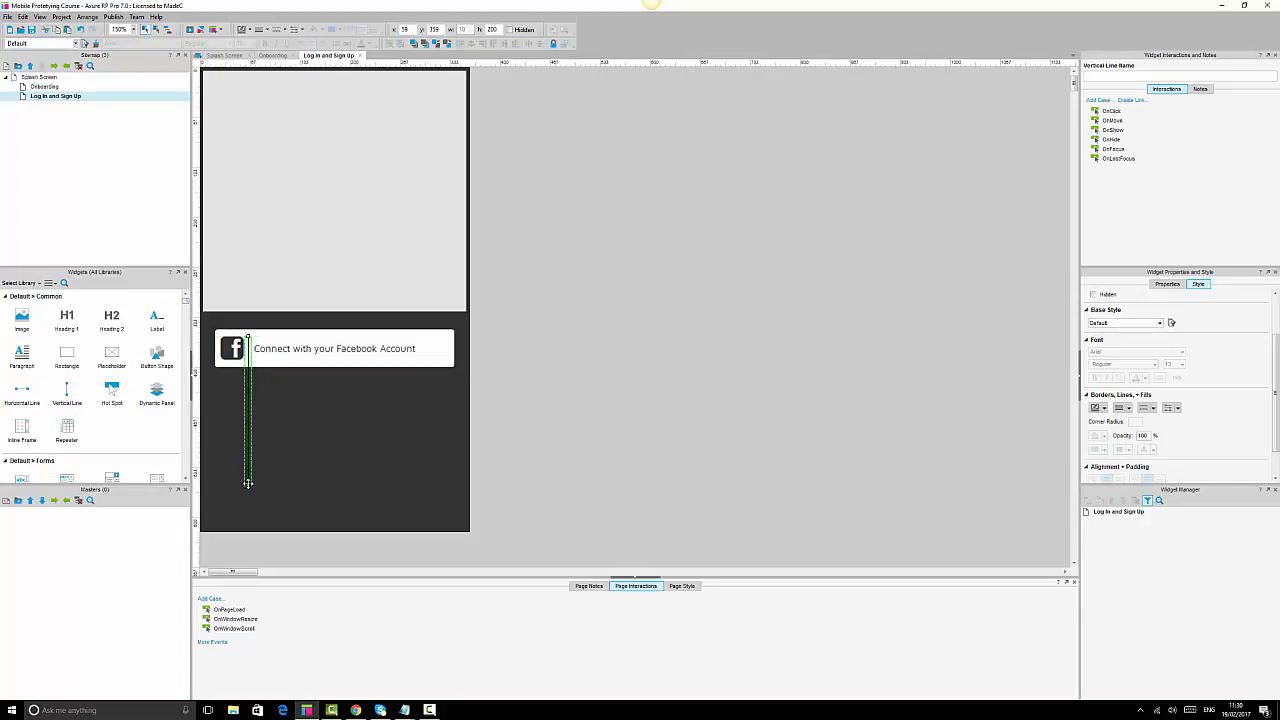
drag(248, 483, 251, 357)
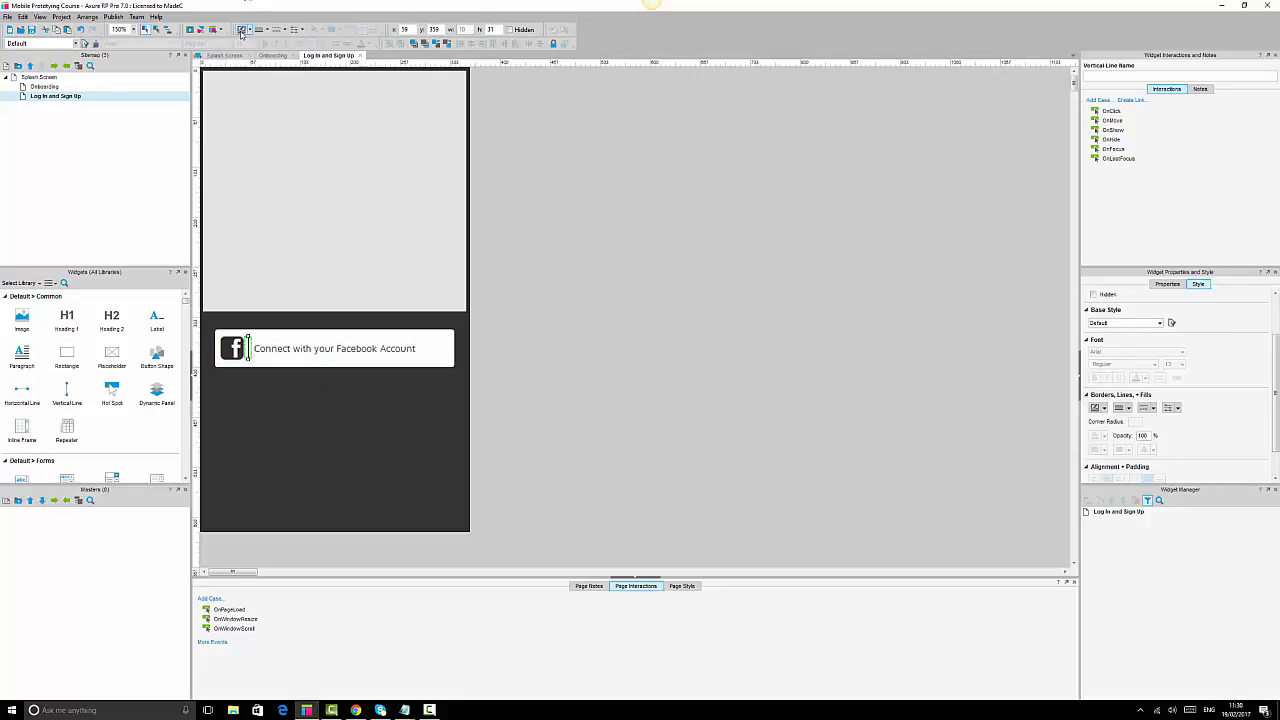
click(300, 362)
shift+click(250, 348)
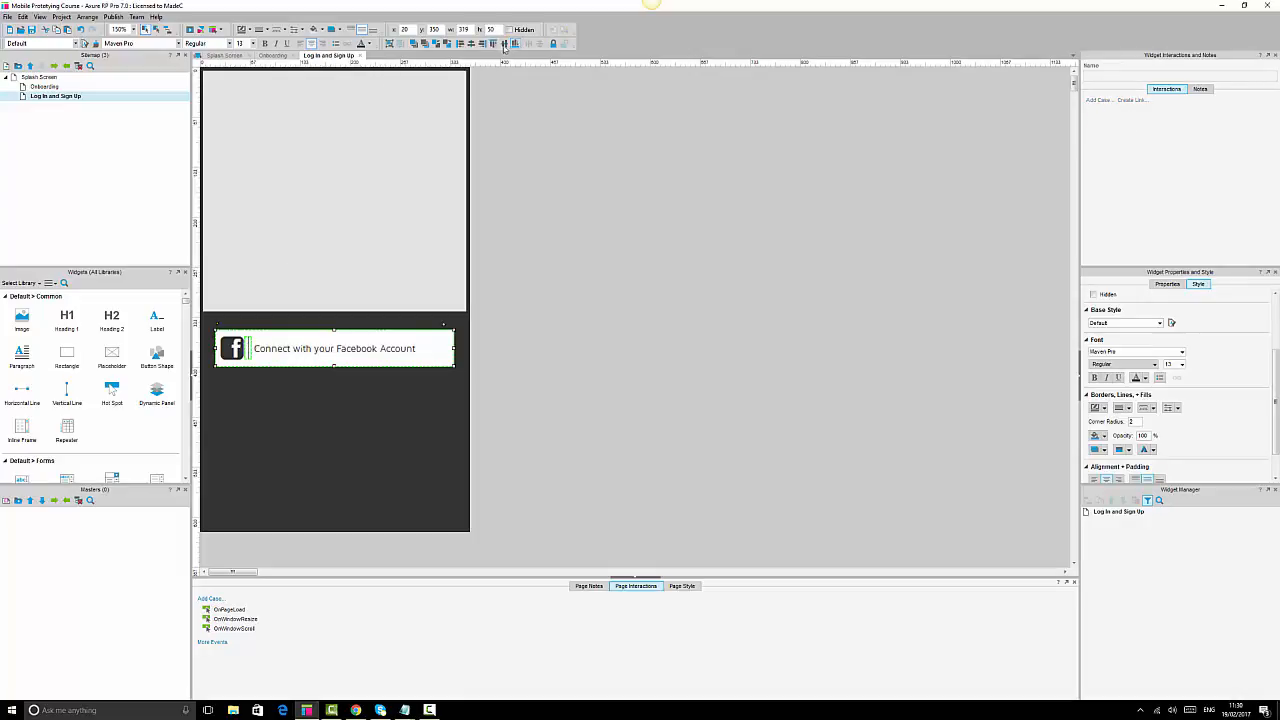
click(613, 240)
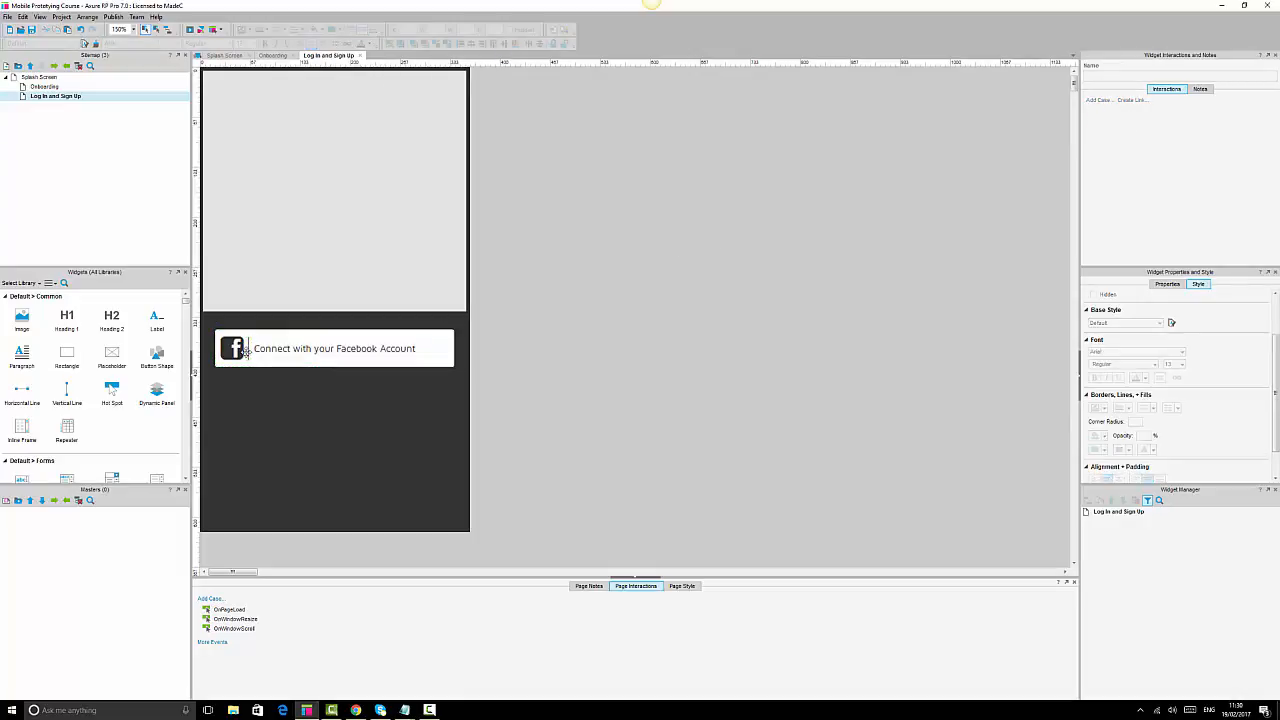
click(249, 351)
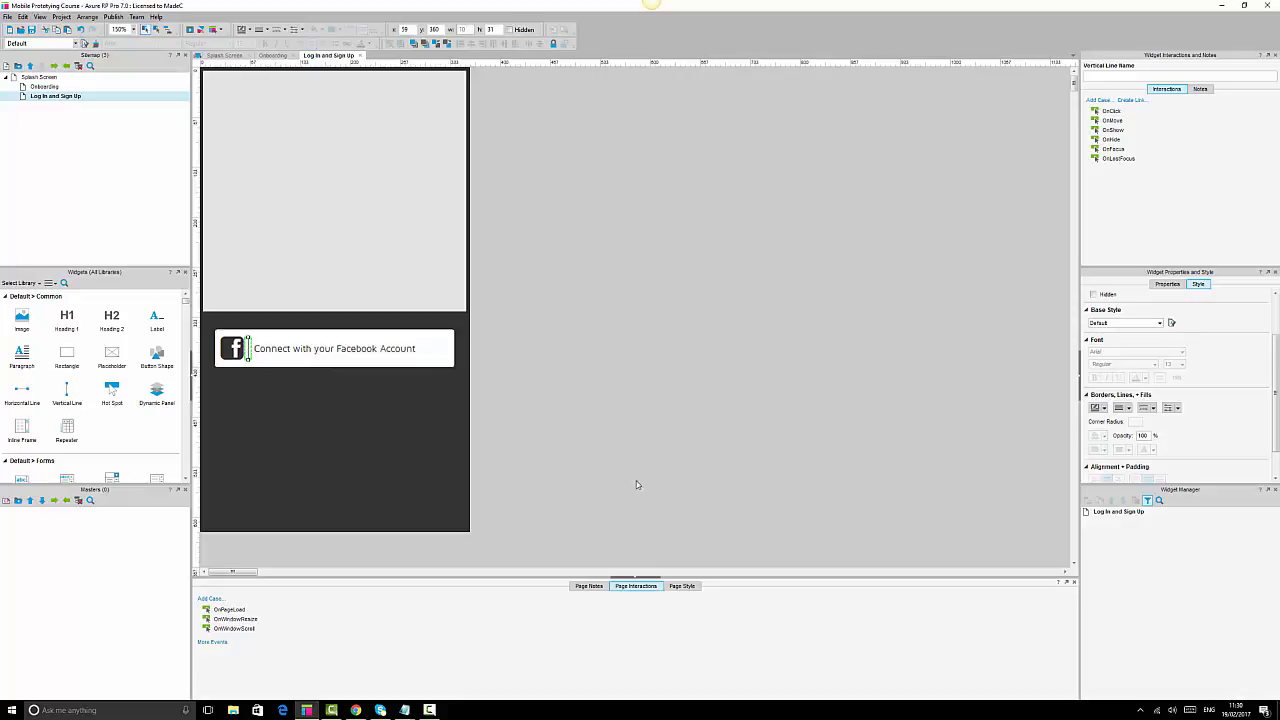
click(651, 434)
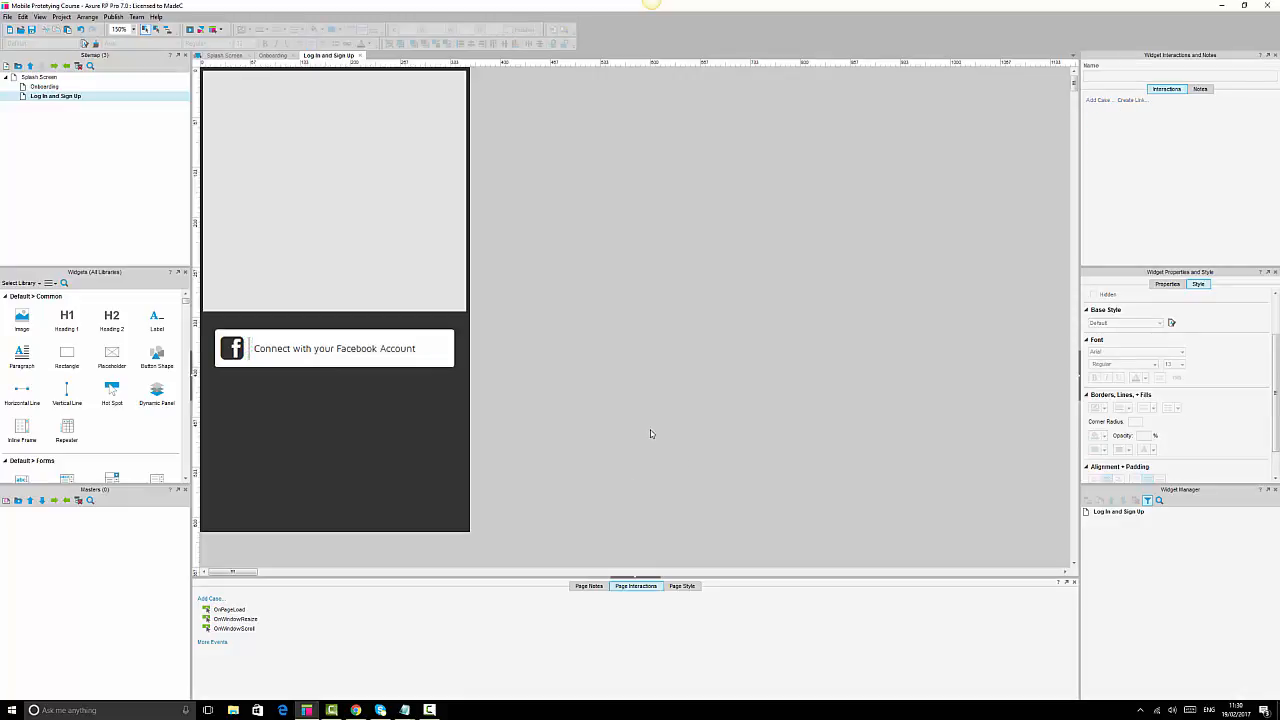
Pull the label out of the Facebook button into its own 30 px tall, vertically centred text widget.
double_click(300, 350)
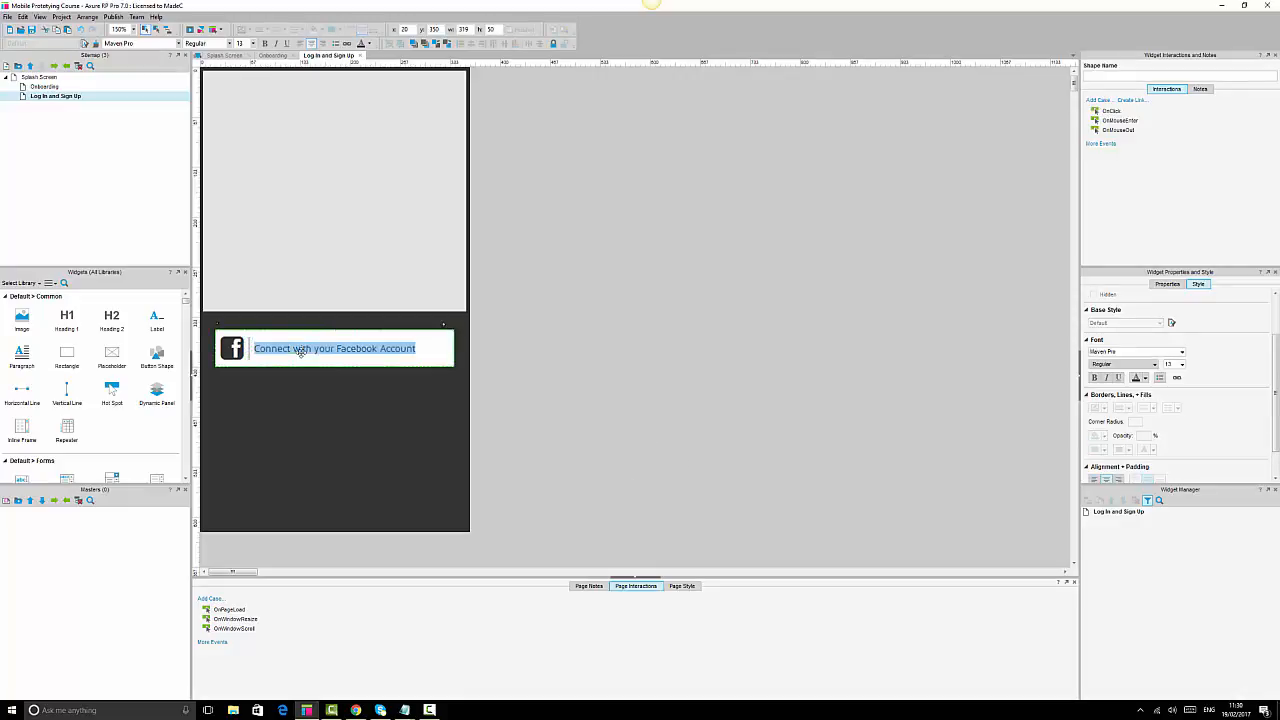
key(Delete)
click(654, 389)
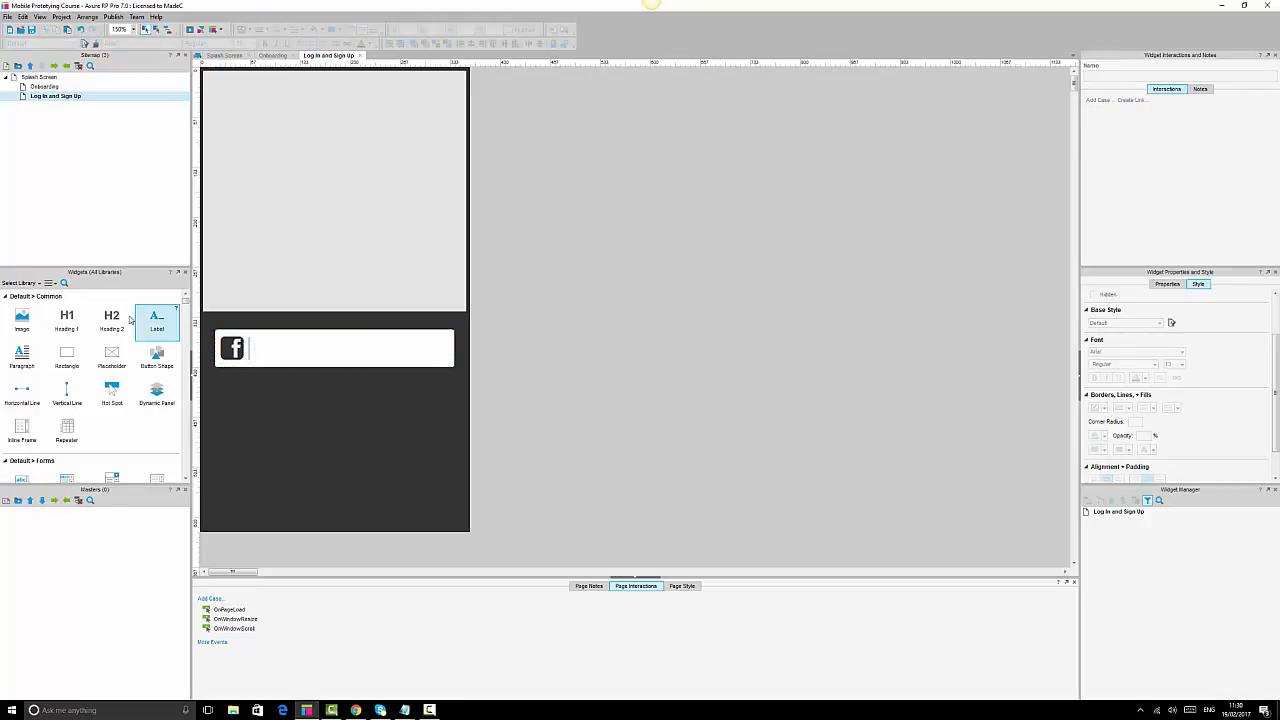
key(ctrl+v)
drag(634, 318, 444, 349)
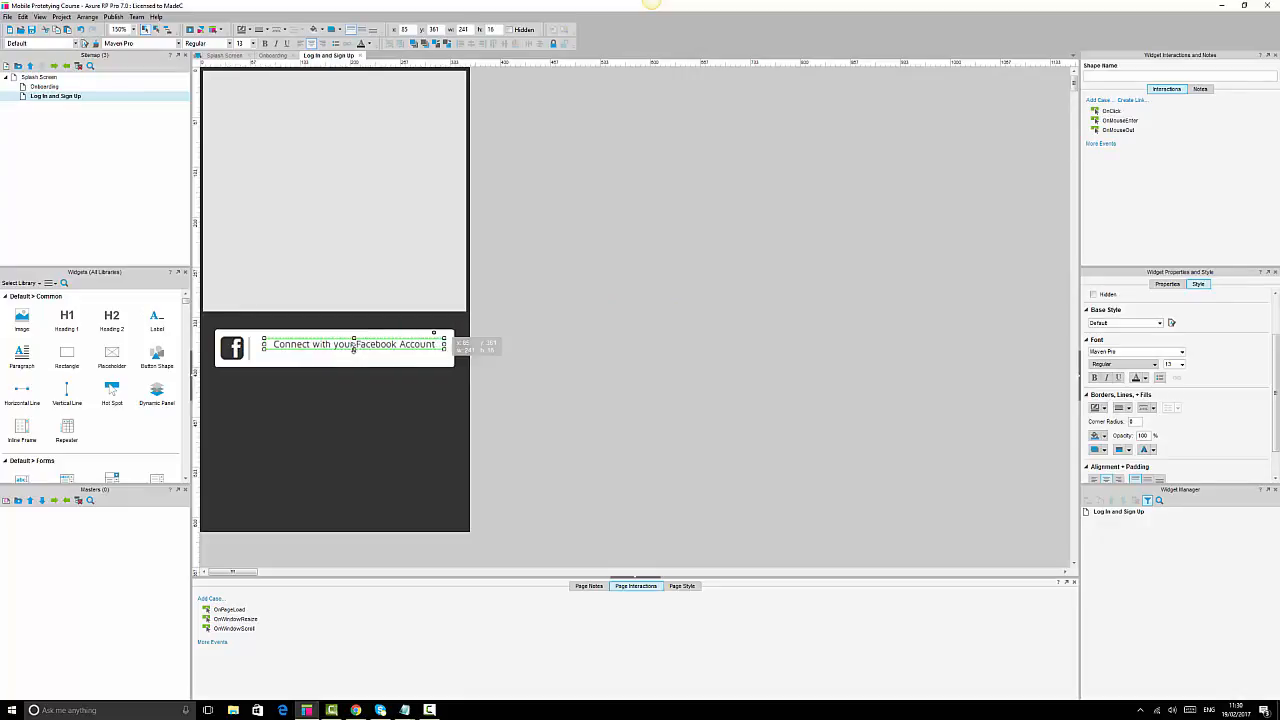
drag(354, 349, 354, 359)
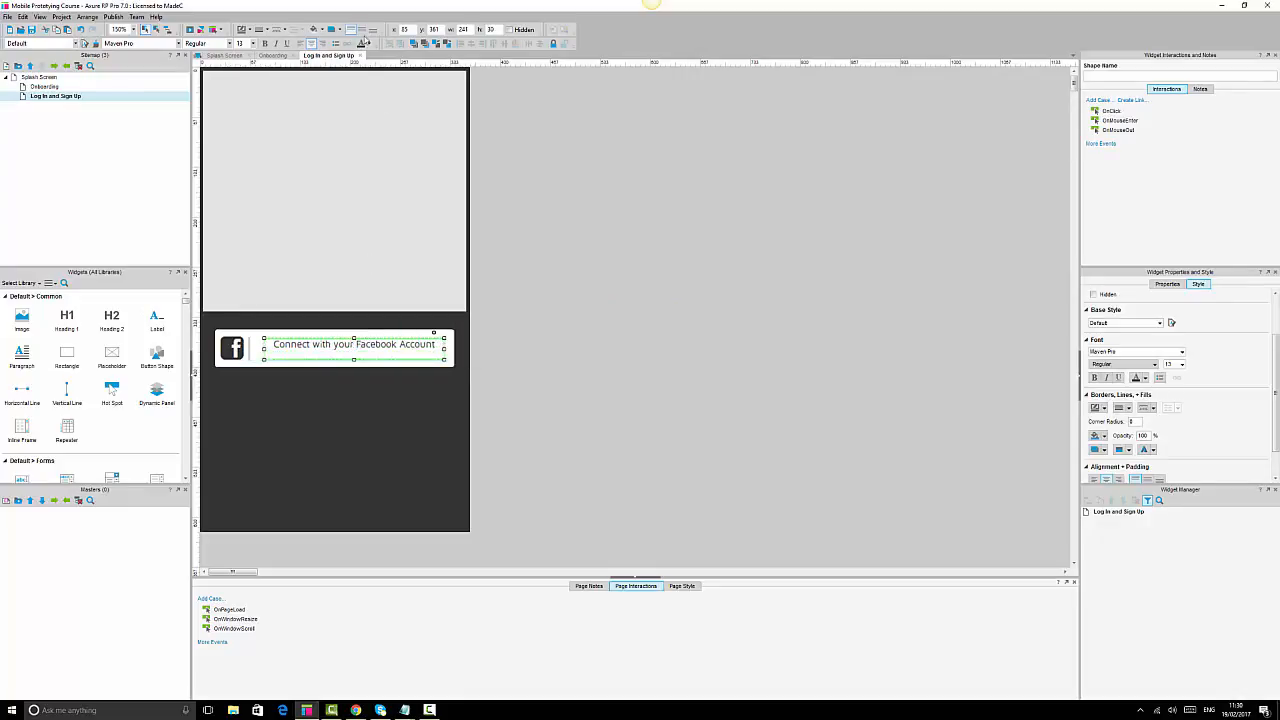
click(362, 30)
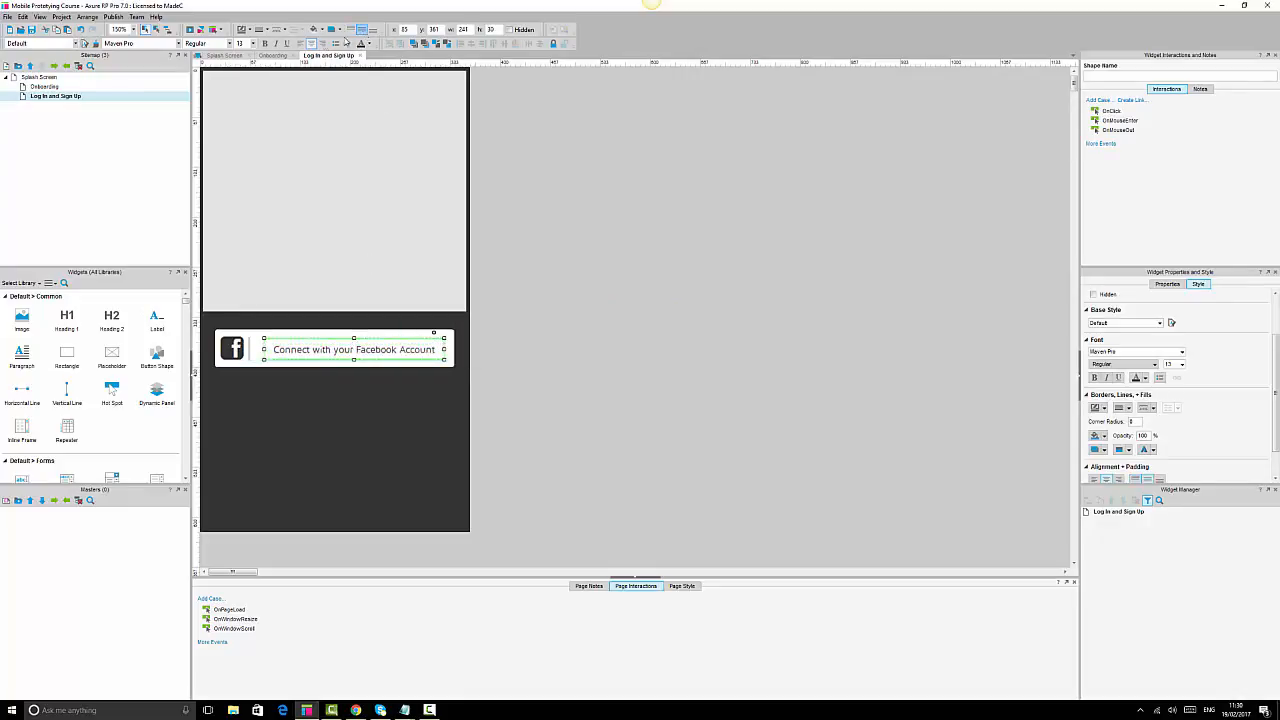
Group the Facebook icon with the label, middle-aligned, and centre the group within the white button.
ctrl+click(236, 348)
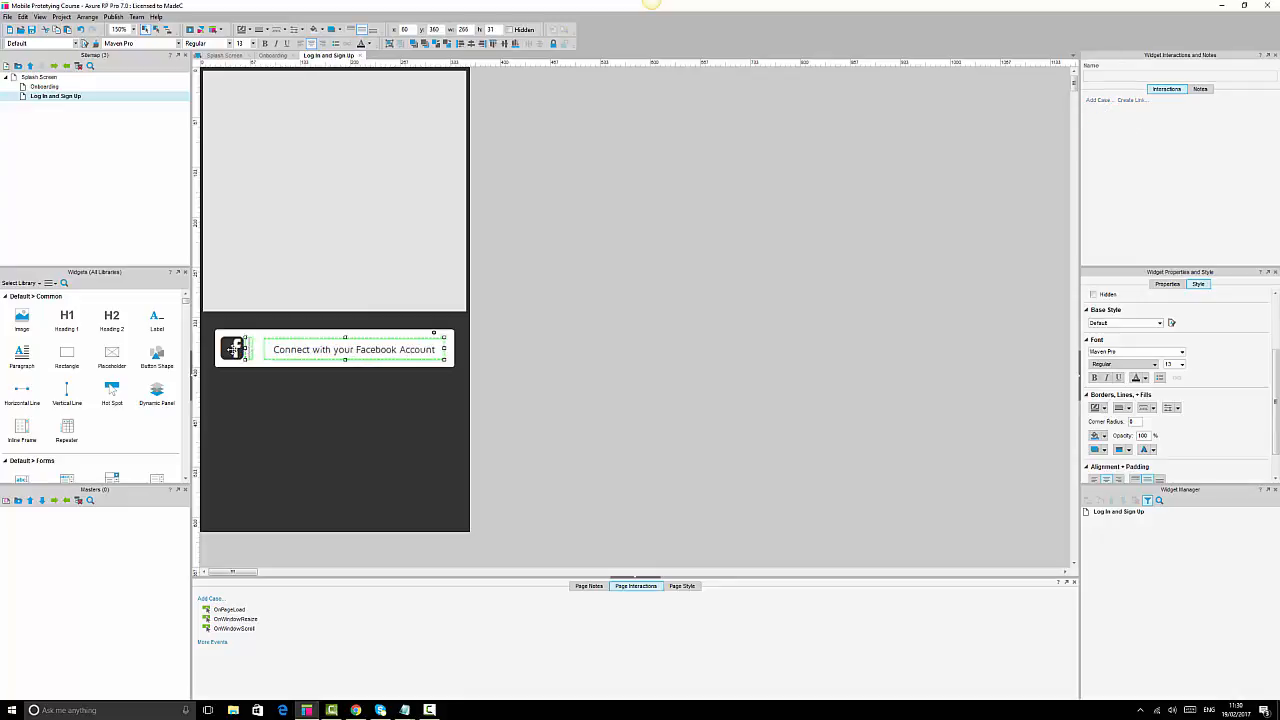
click(504, 44)
click(394, 48)
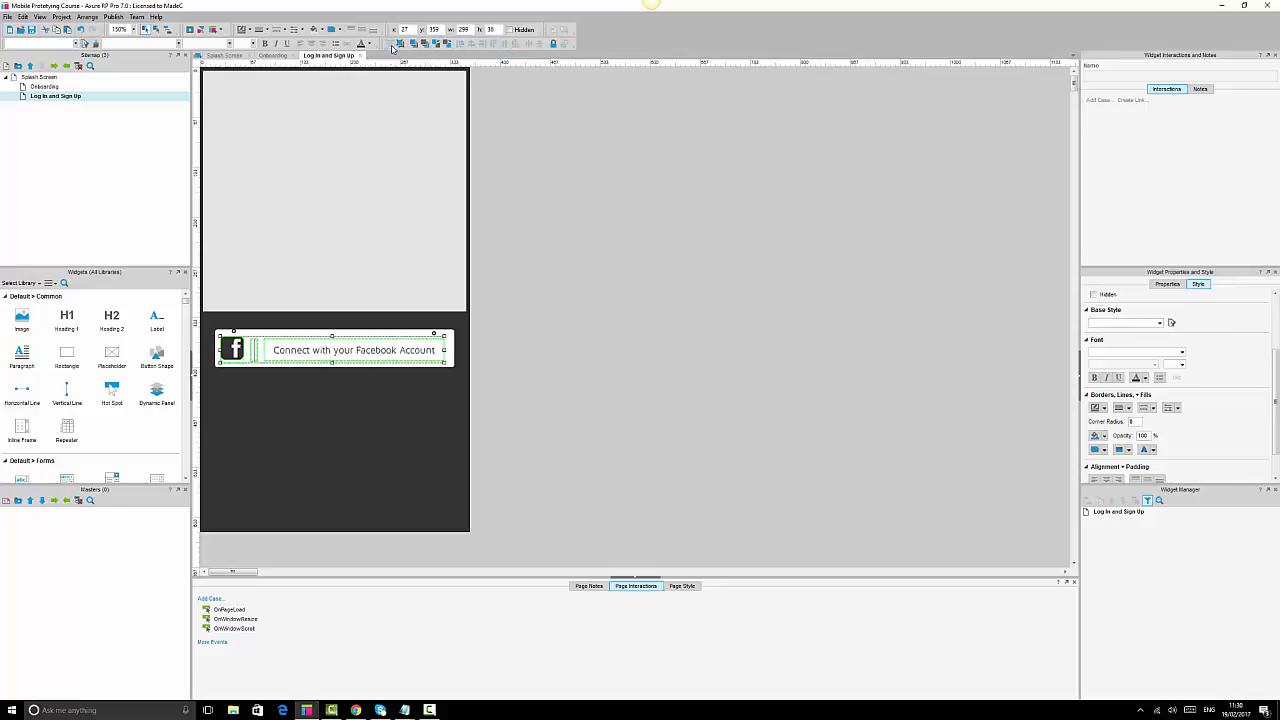
click(427, 332)
ctrl+click(392, 351)
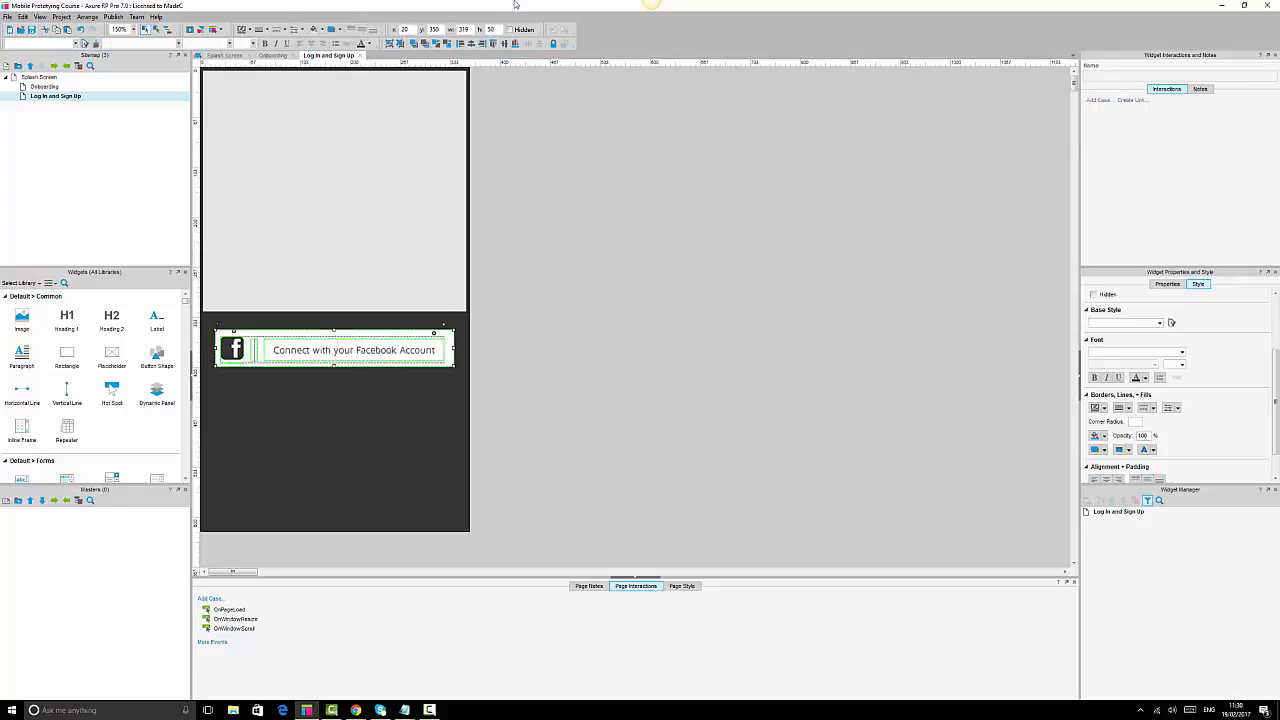
click(471, 44)
click(504, 44)
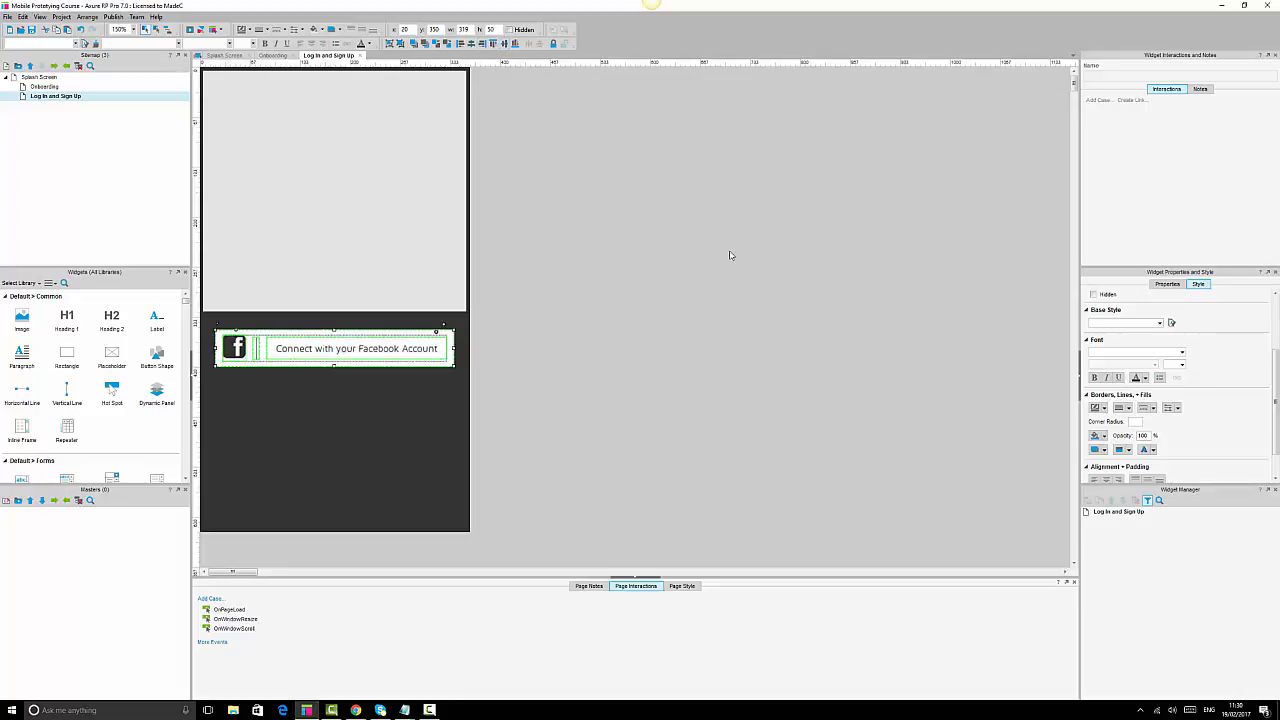
click(730, 255)
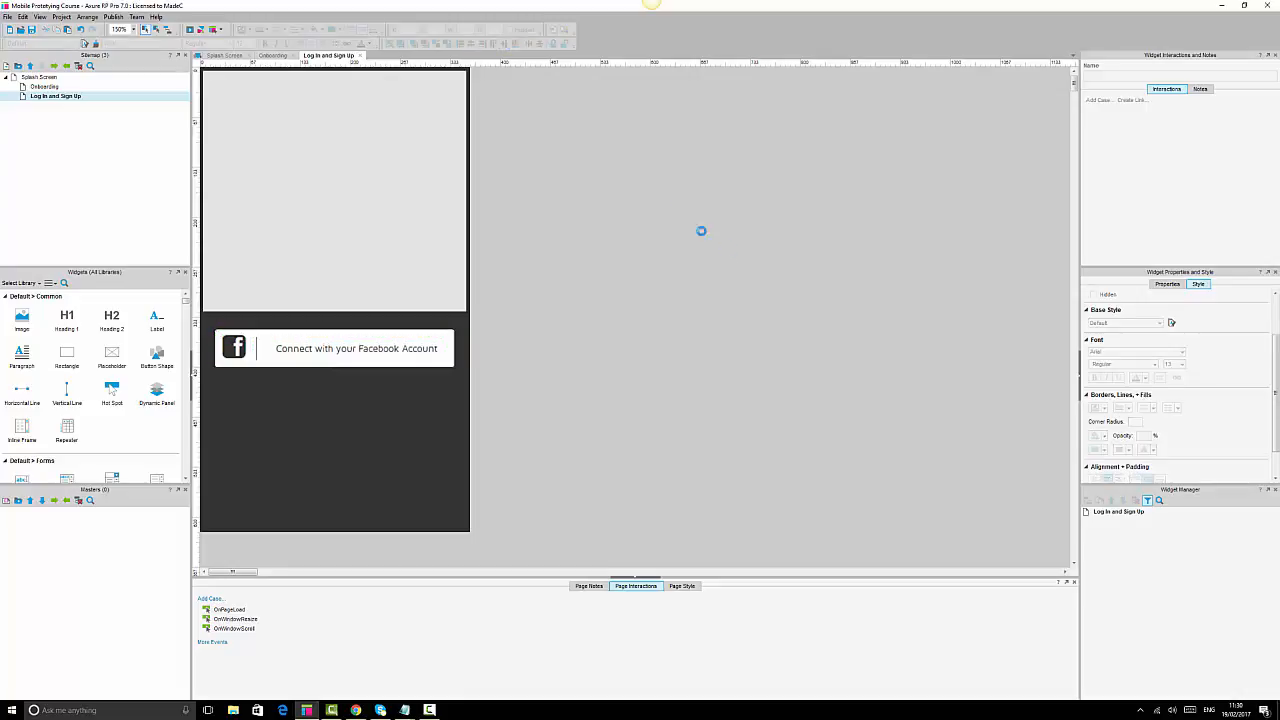
Nudge the divider line, then evenly distribute and align the icon, divider and text.
click(258, 345)
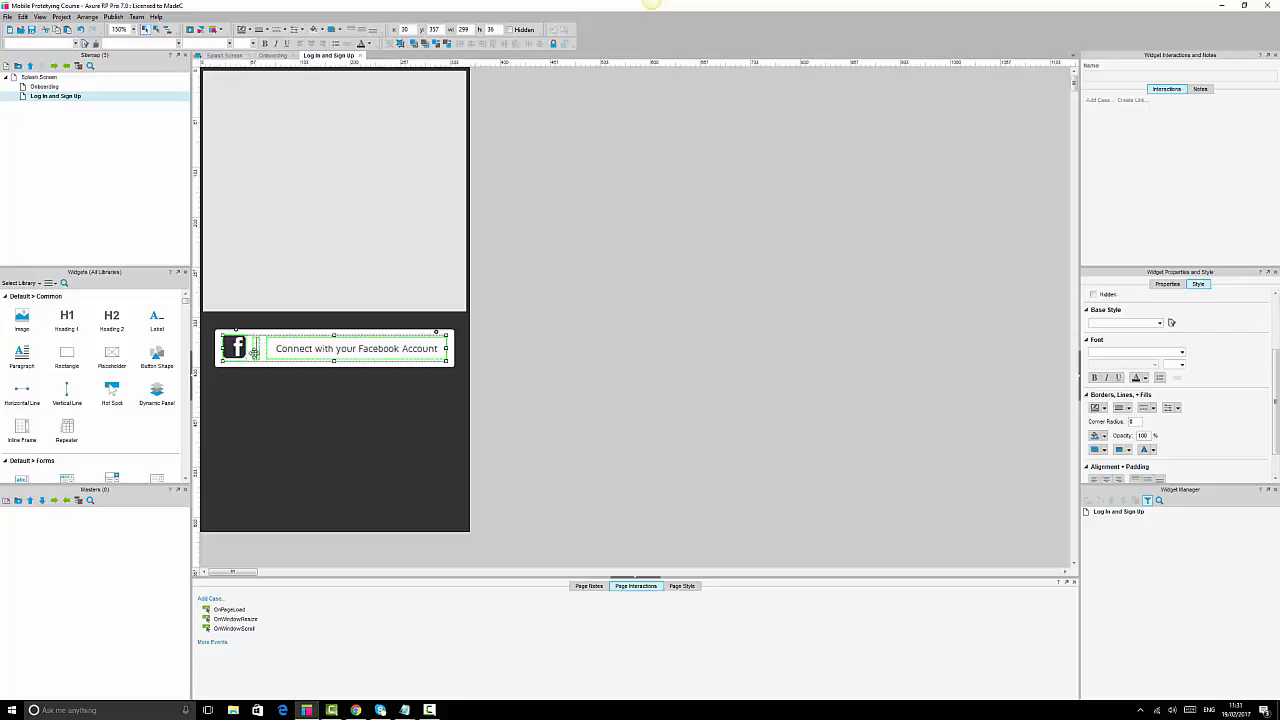
click(256, 350)
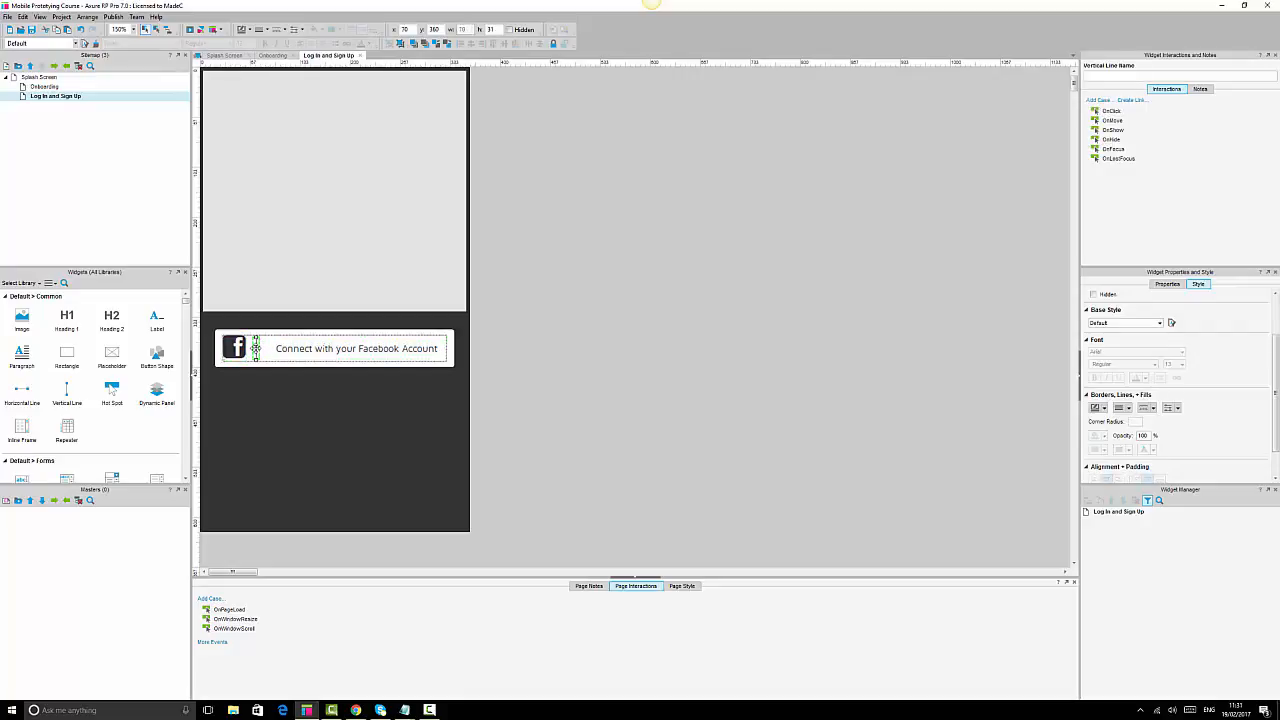
mouse_move(256, 348)
mouse_down()
mouse_move(268, 351)
mouse_move(236, 346)
mouse_move(250, 348)
mouse_up()
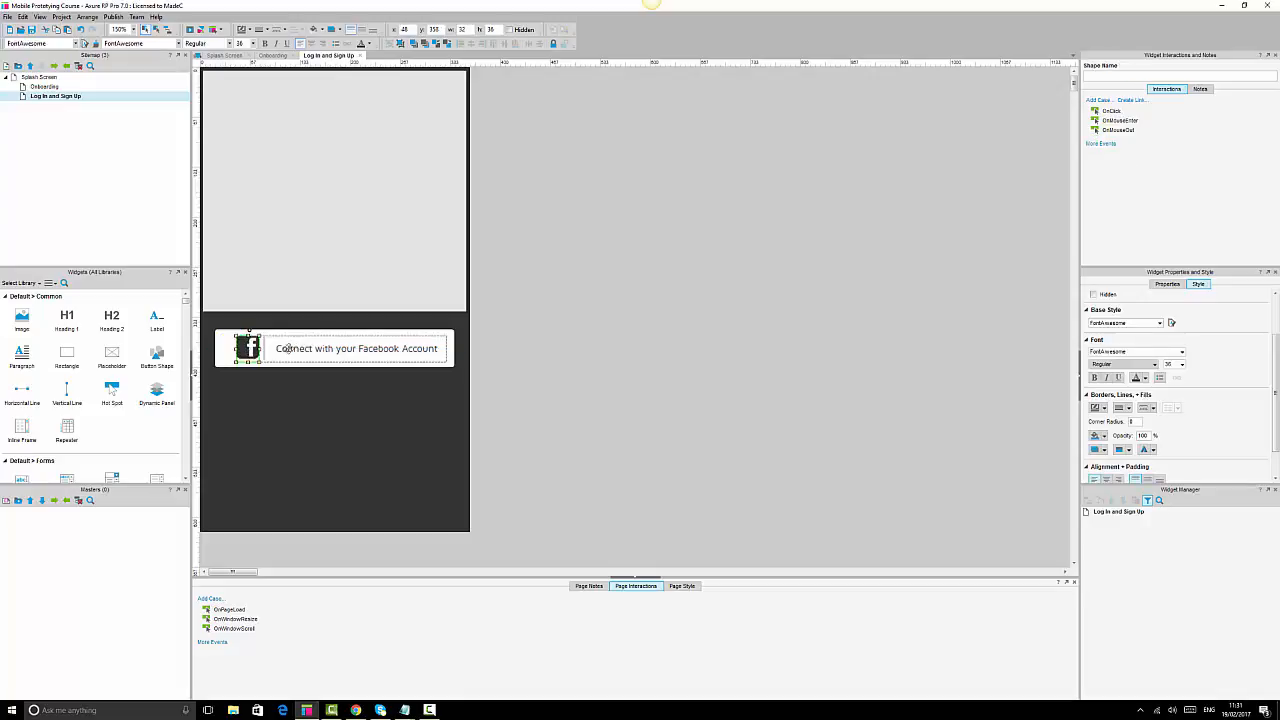
shift+click(287, 348)
click(708, 358)
click(340, 347)
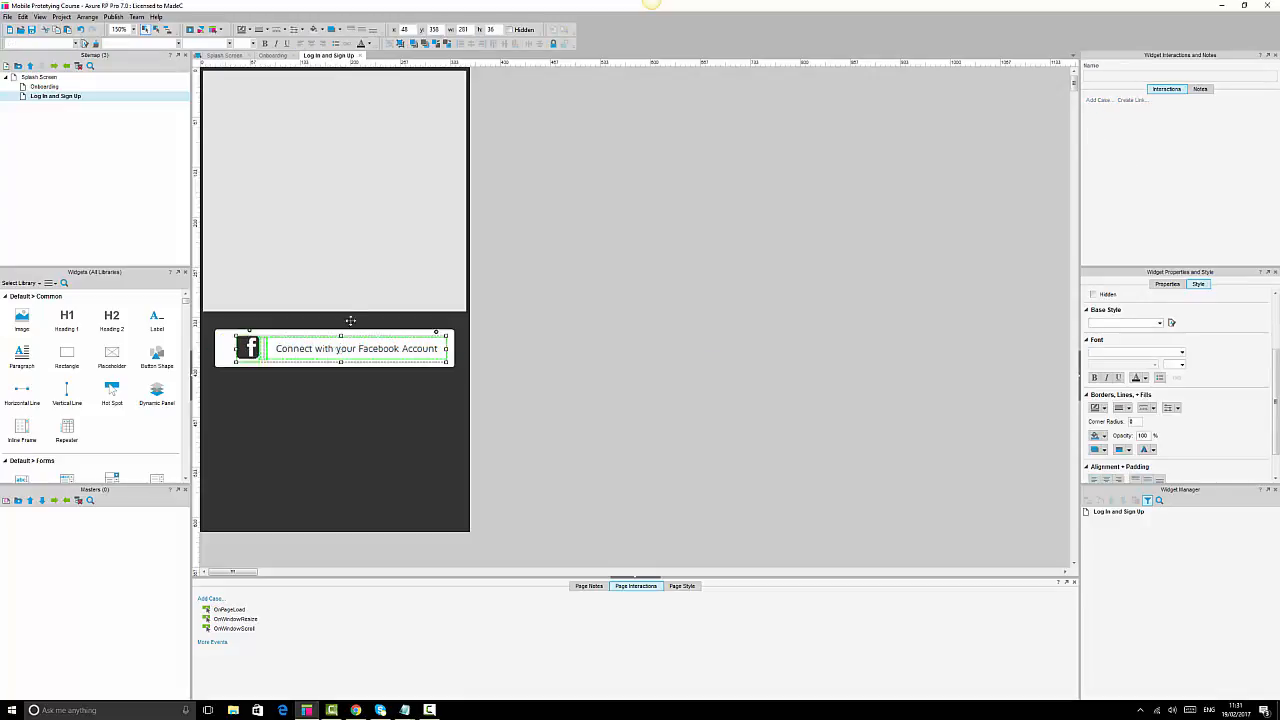
click(400, 45)
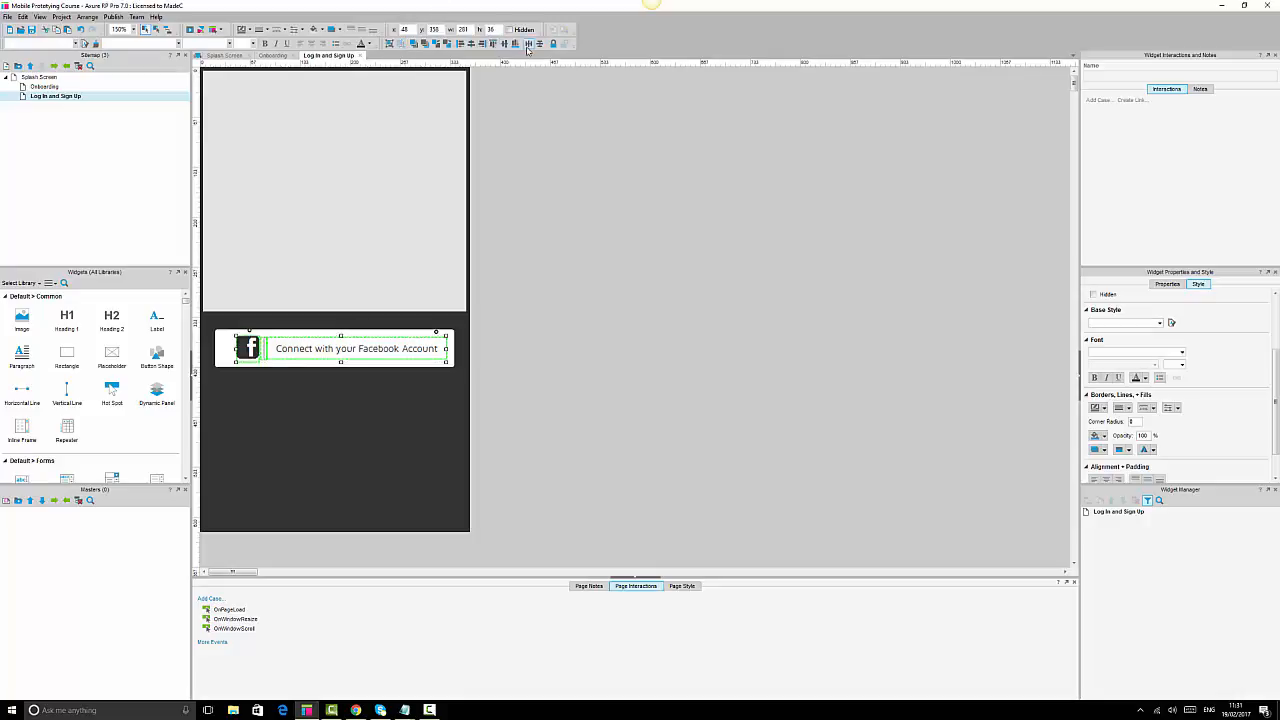
click(528, 45)
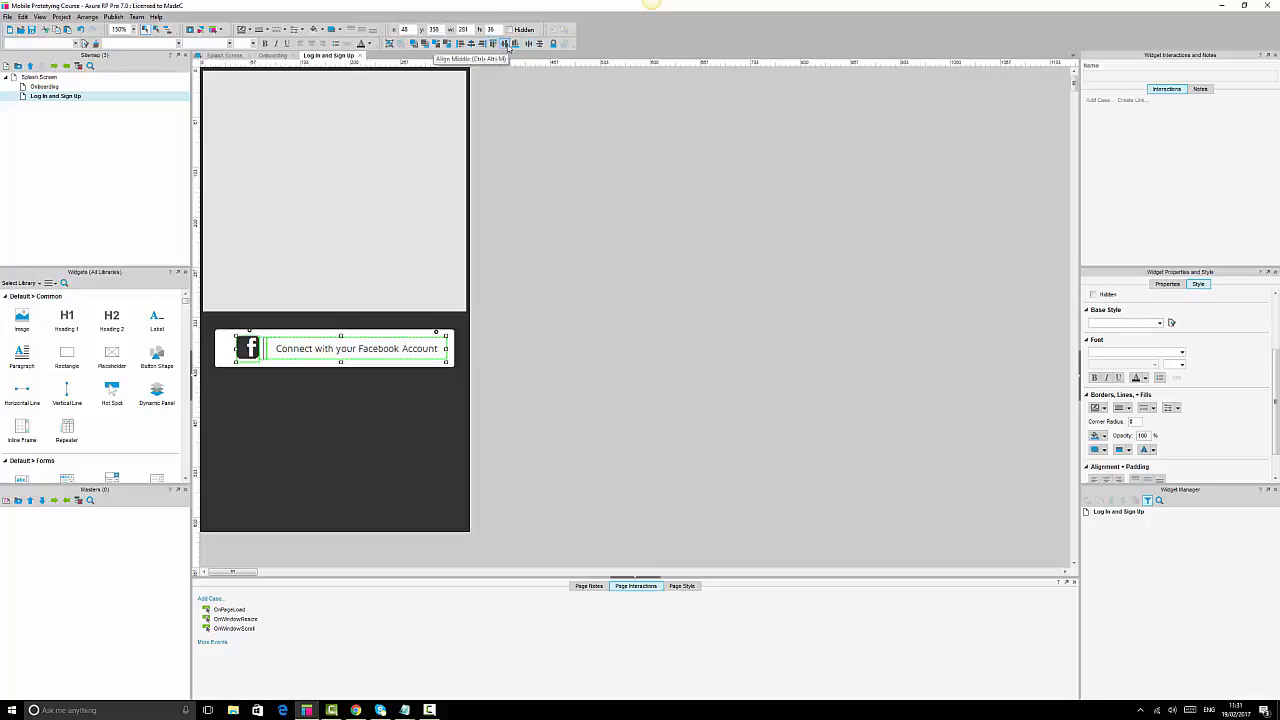
click(471, 45)
click(390, 45)
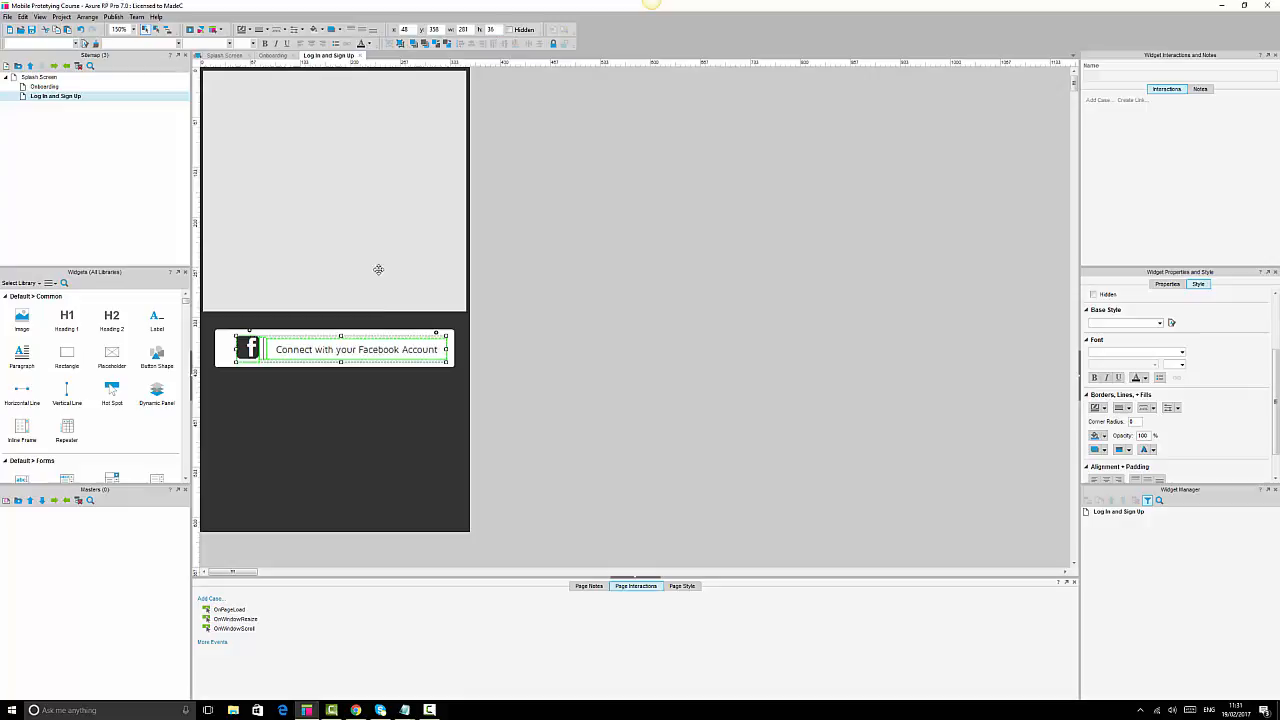
Narrow the white button from its left edge to 304 px, realign its contents, and group everything.
click(400, 364)
drag(215, 349, 226, 349)
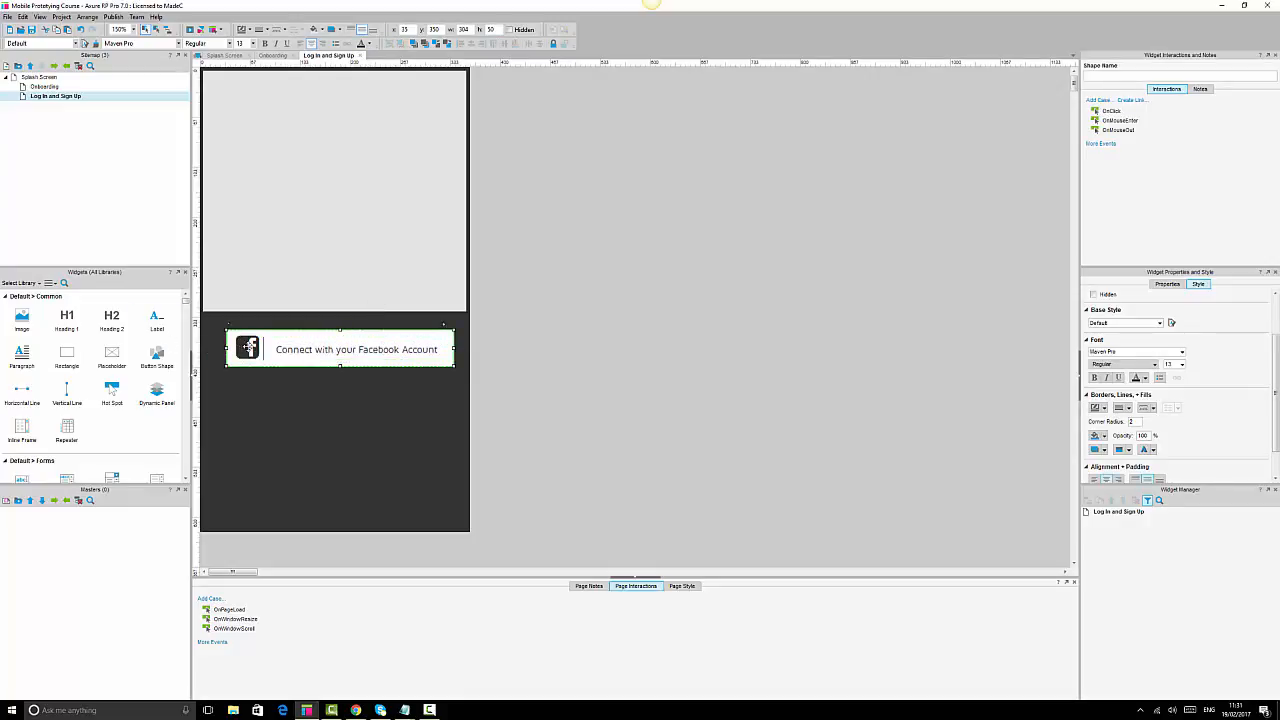
shift+click(248, 346)
click(471, 43)
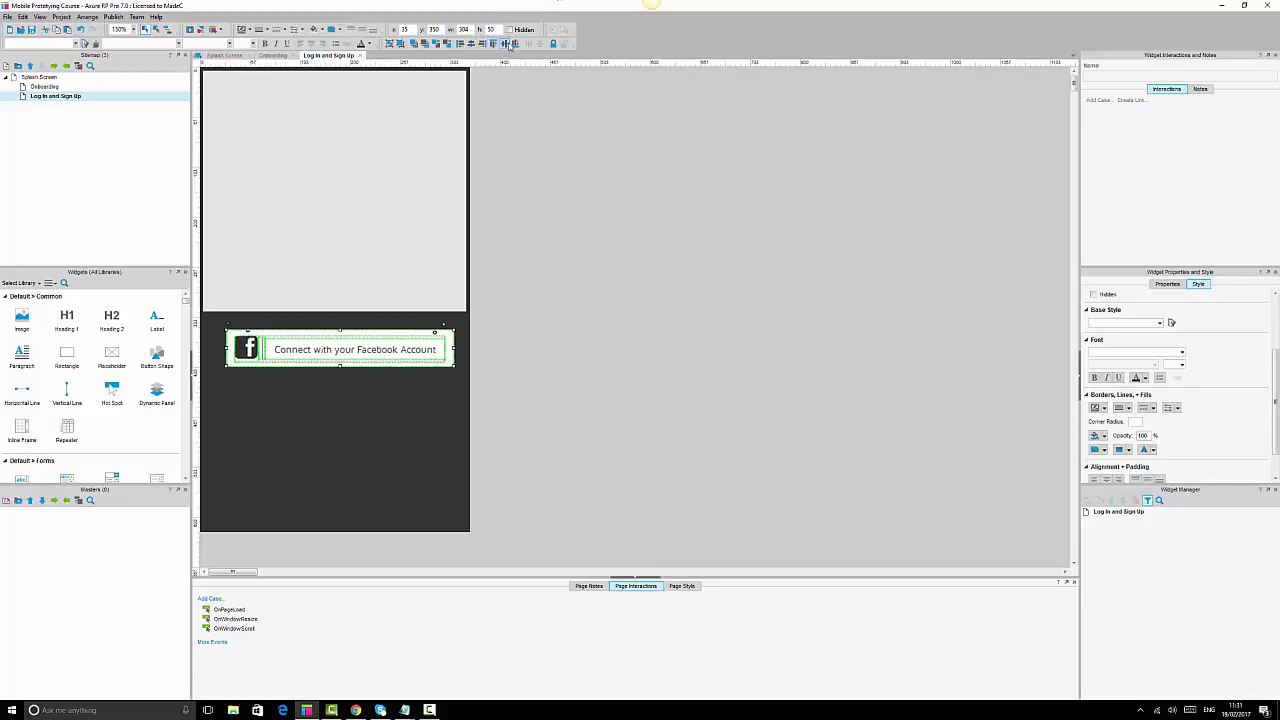
click(504, 43)
click(610, 257)
click(348, 360)
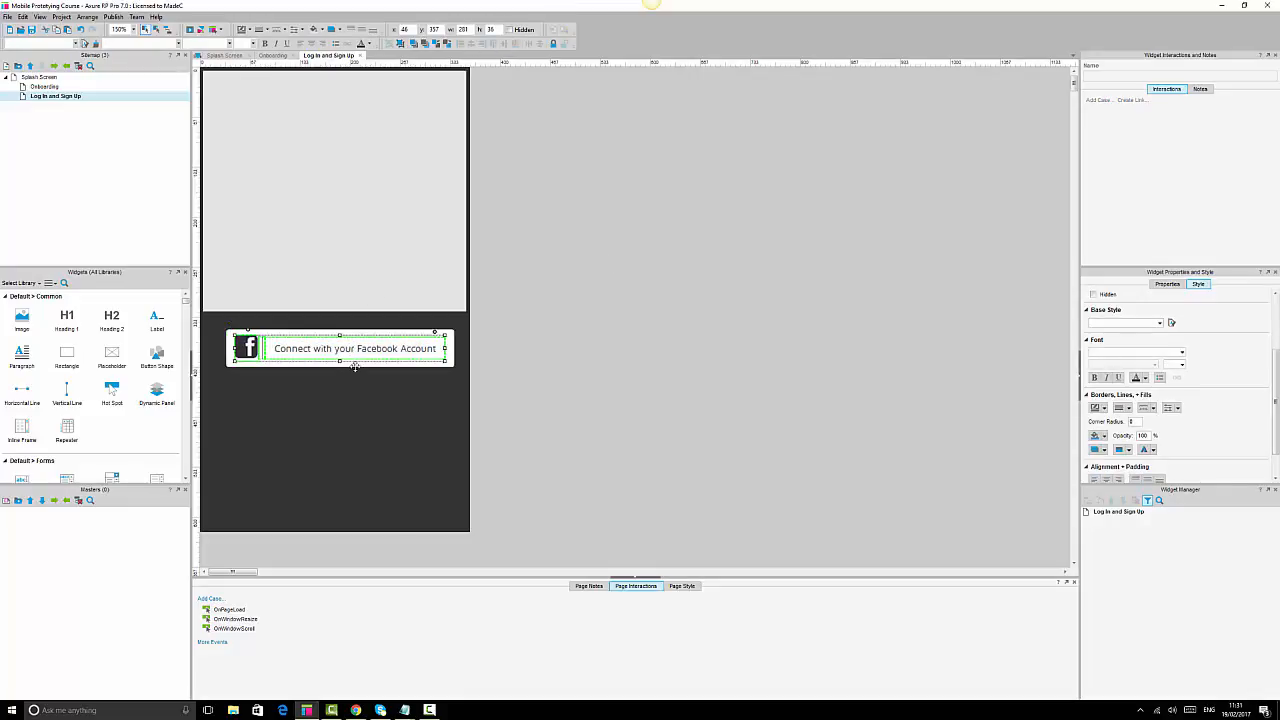
shift+click(362, 363)
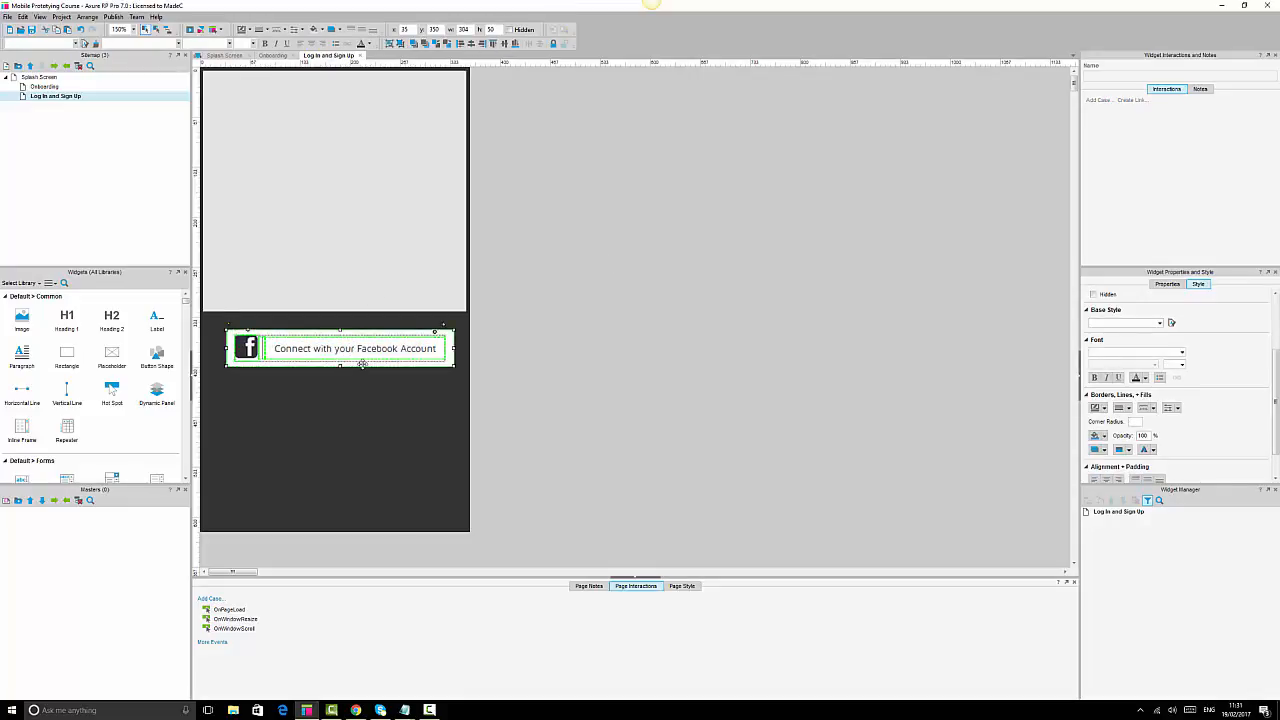
click(390, 43)
click(405, 416)
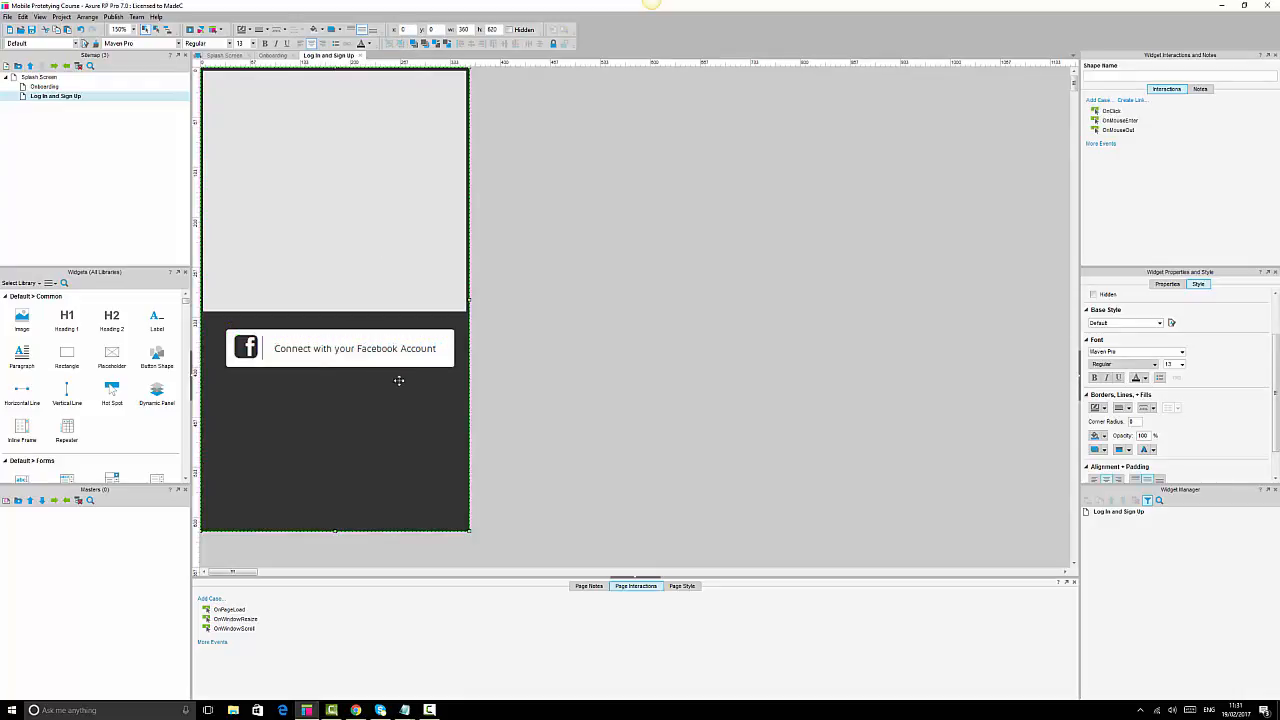
Nudge the Facebook button up-left and drop a 27 × 30 image placeholder at the header's top-left.
drag(424, 355, 400, 352)
click(371, 231)
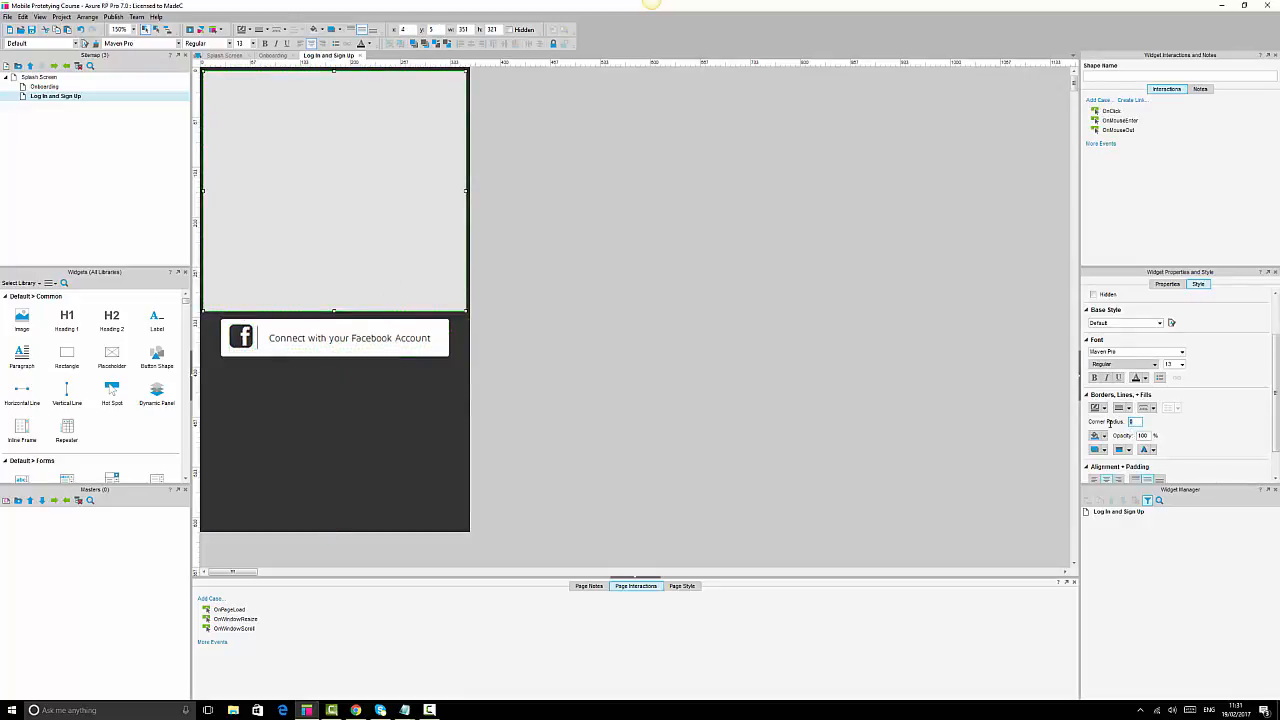
click(793, 472)
click(354, 200)
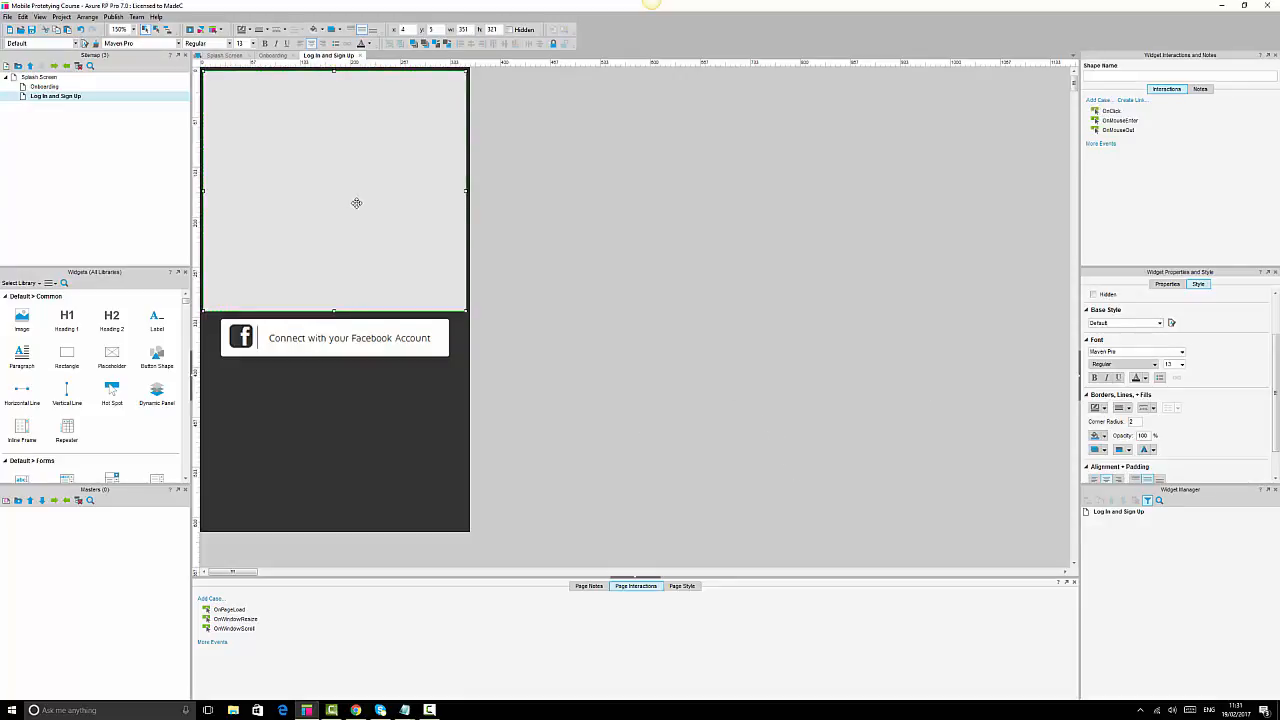
click(819, 360)
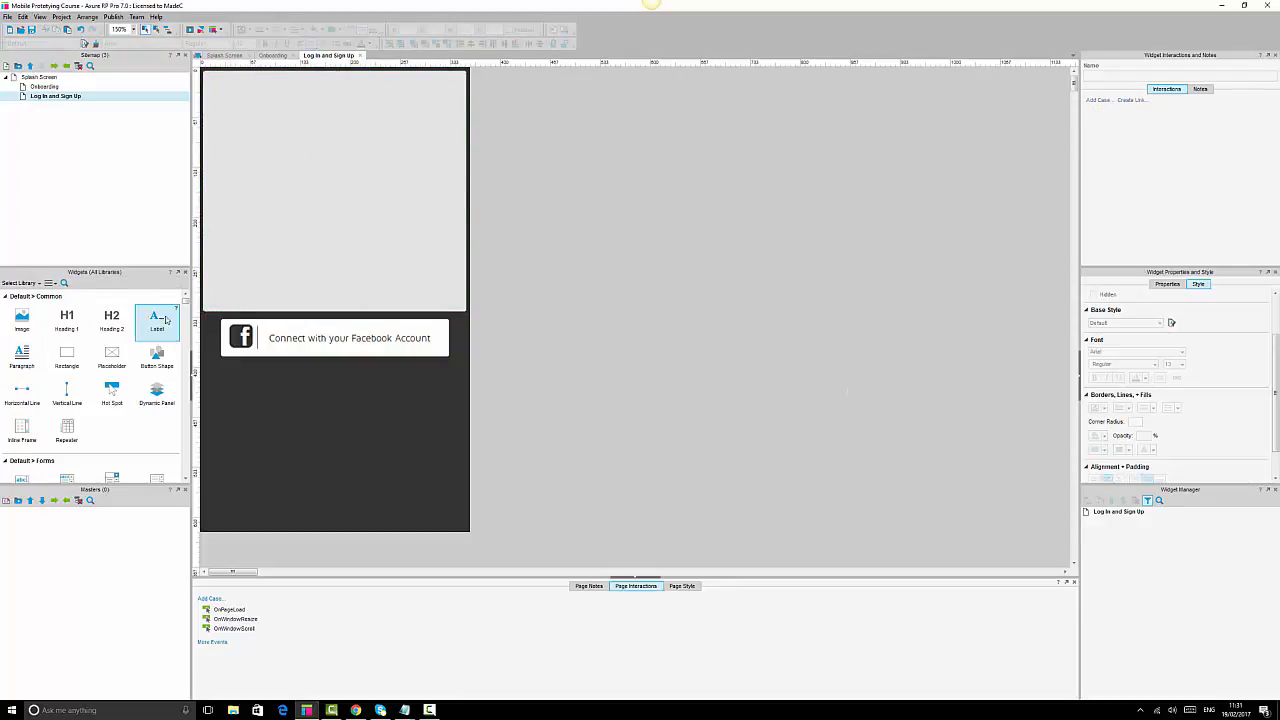
drag(22, 318, 233, 105)
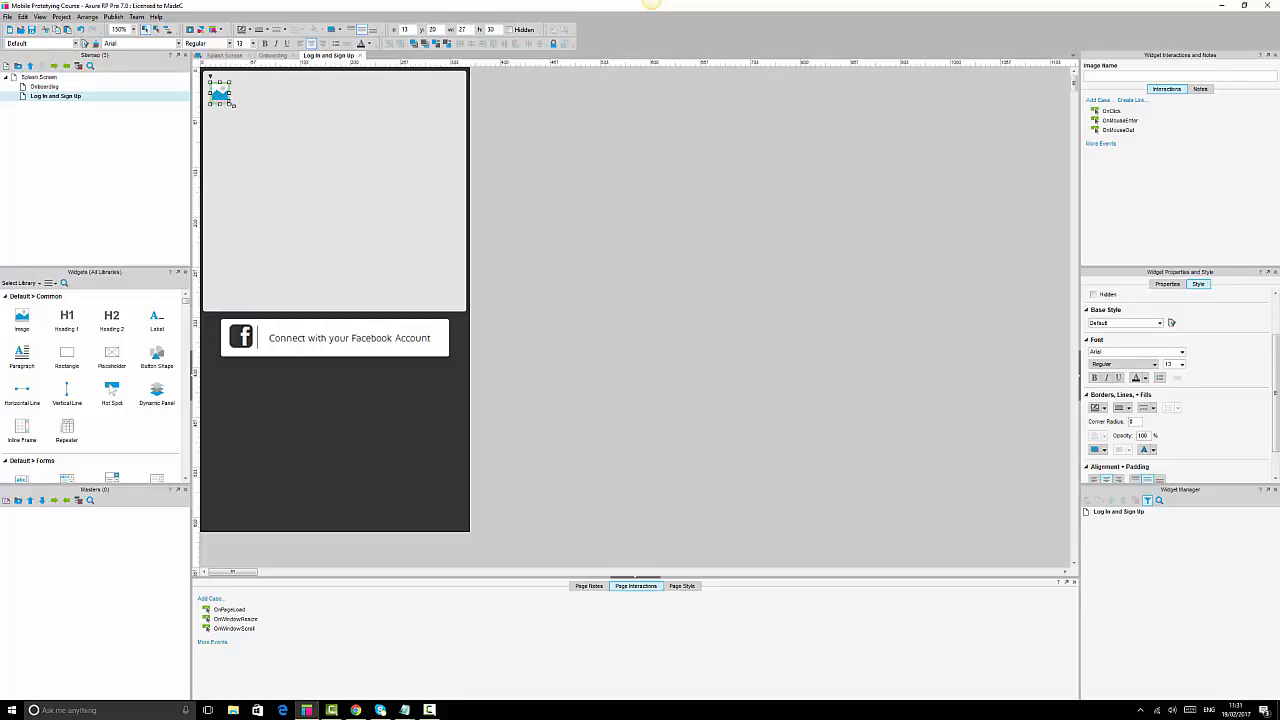
Change the header rectangle's fill colour to white.
click(316, 125)
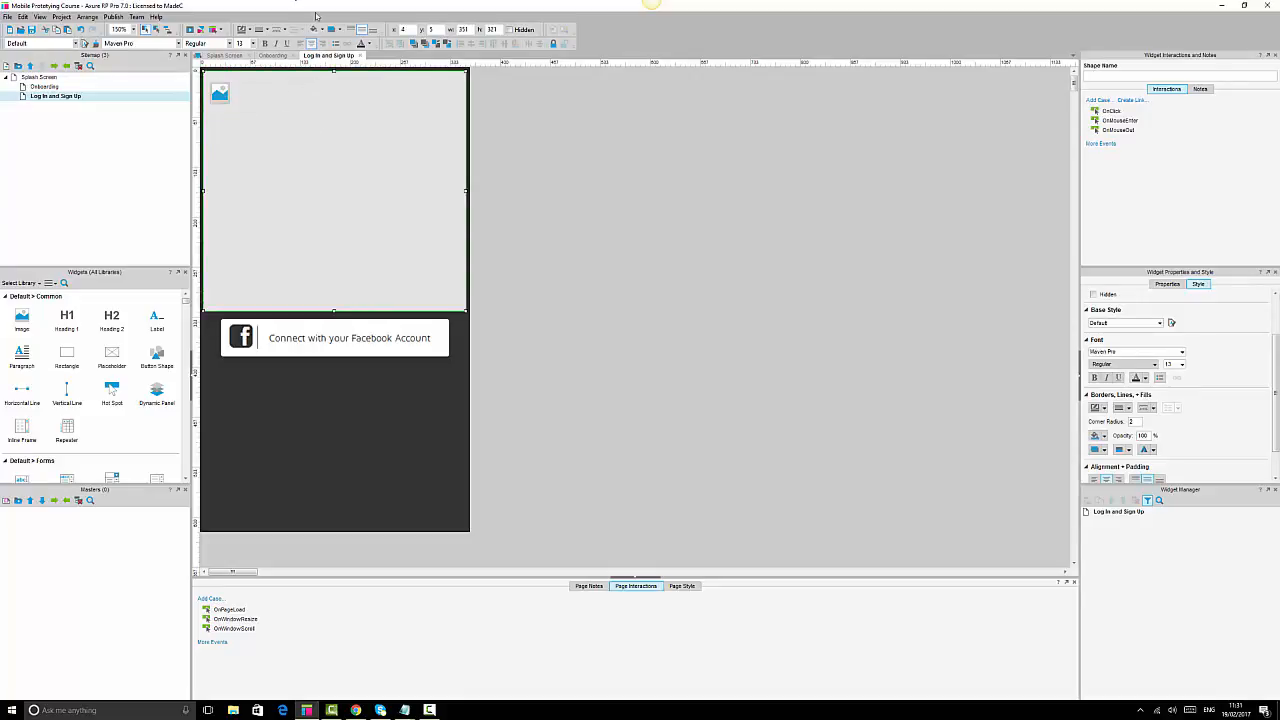
click(323, 30)
click(316, 106)
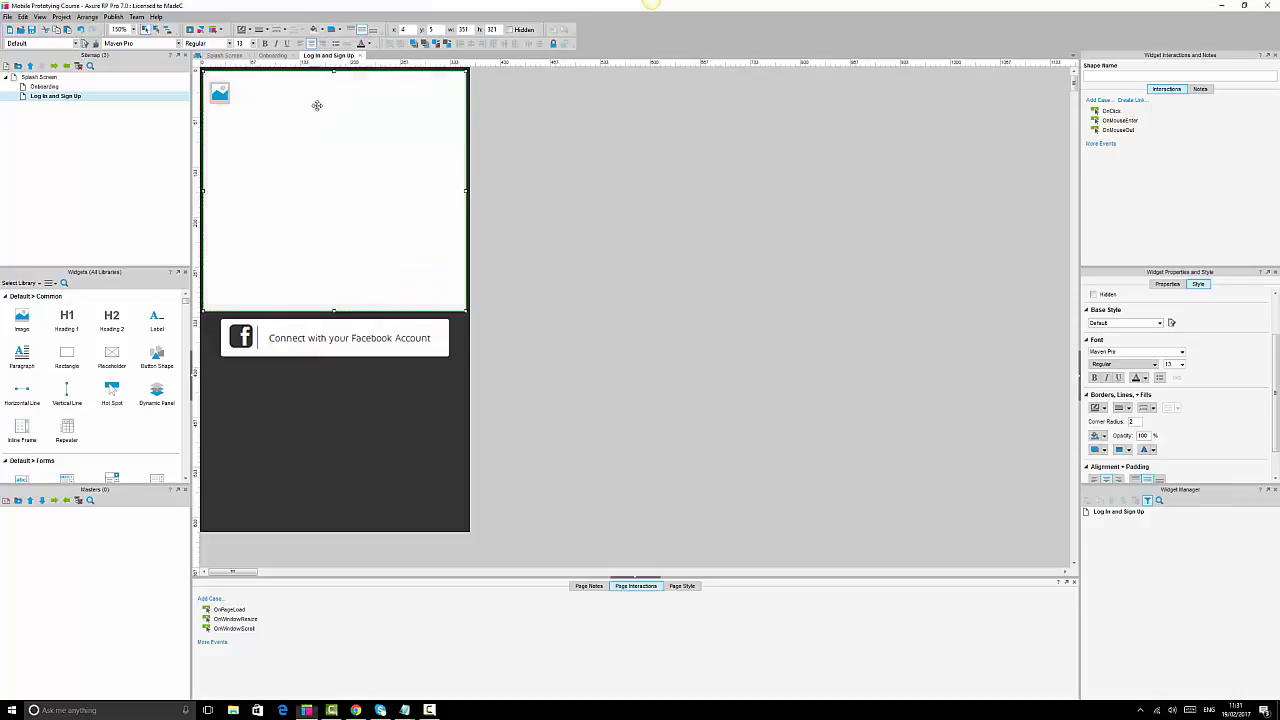
click(657, 191)
Resize the image placeholder and duplicate copies scattered across the header, about 17 in all.
click(226, 92)
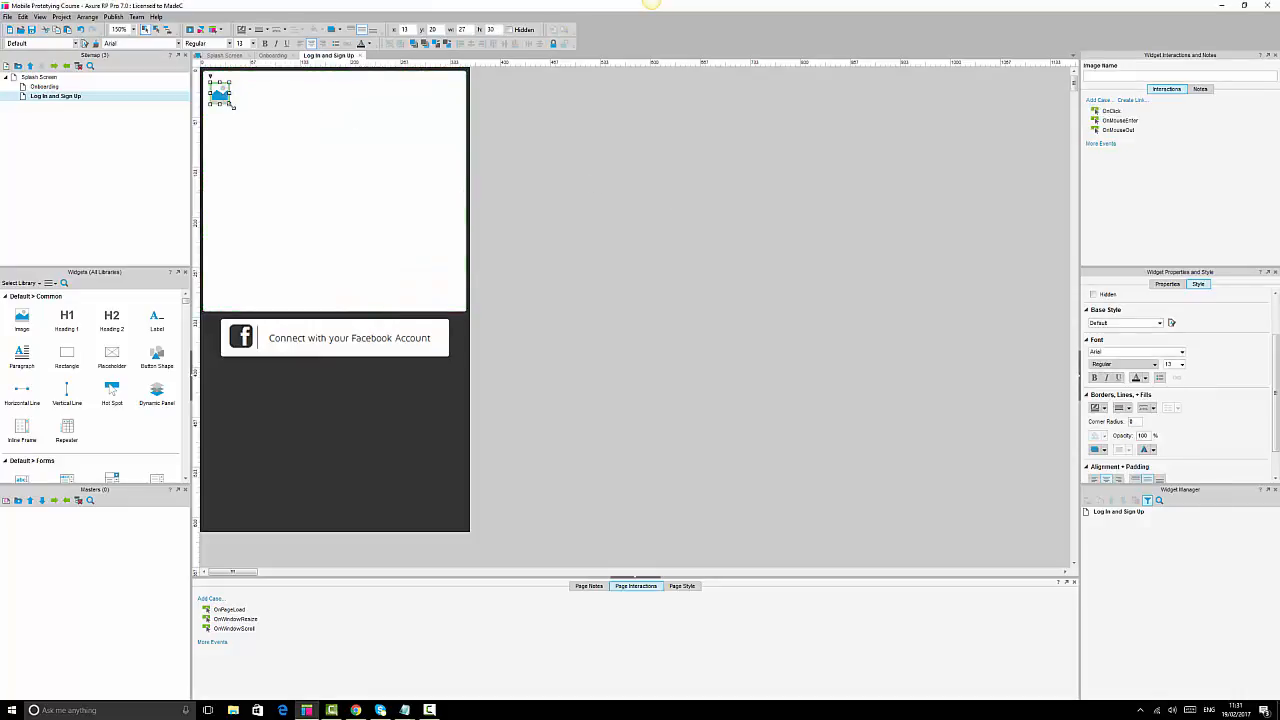
drag(231, 105, 362, 185)
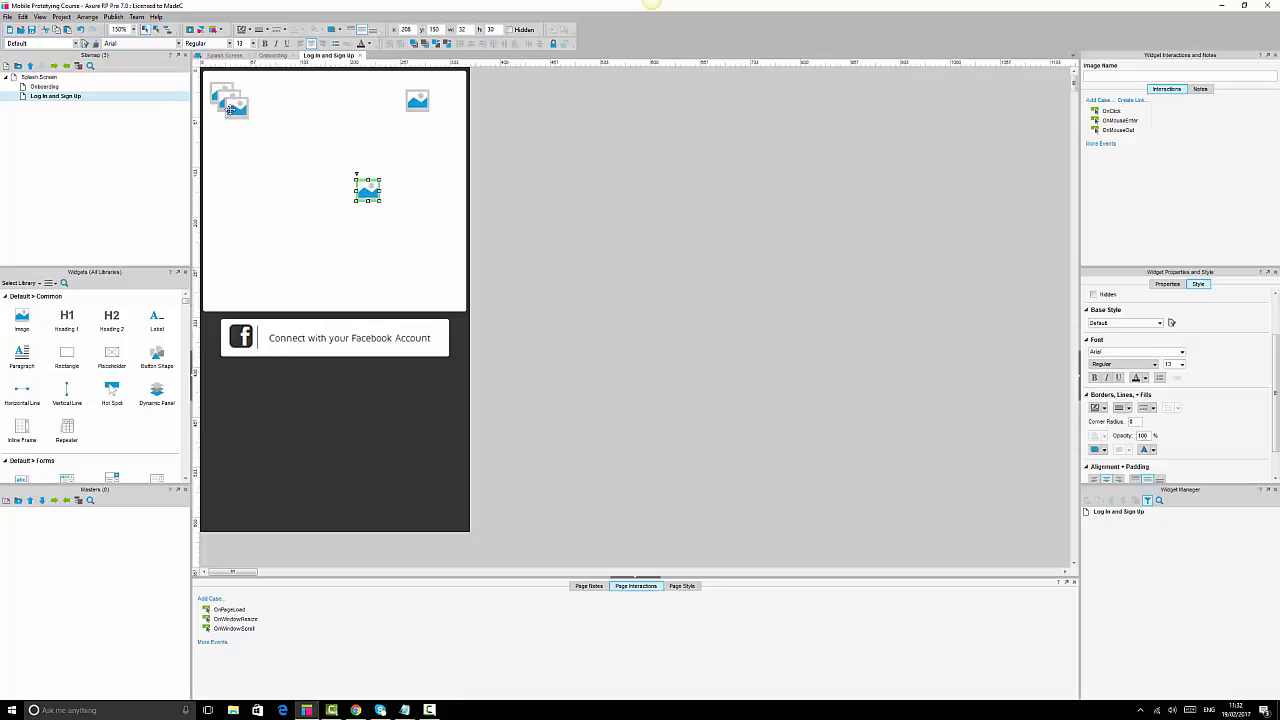
drag(230, 108, 349, 97)
key(ctrl+d)
key(ctrl+d)
key(ctrl+d)
key(ctrl+d)
key(ctrl+d)
key(ctrl+d)
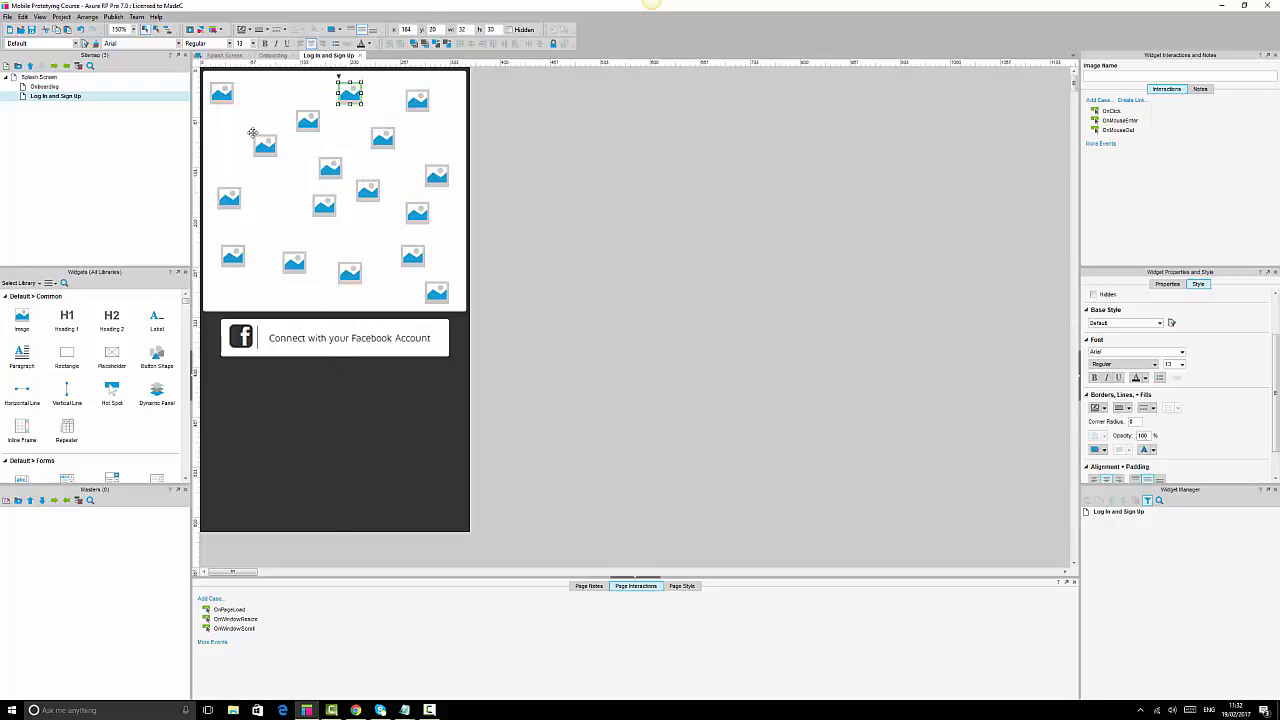
key(ctrl+a)
Select each image placeholder in the header collage together.
click(584, 250)
click(225, 256)
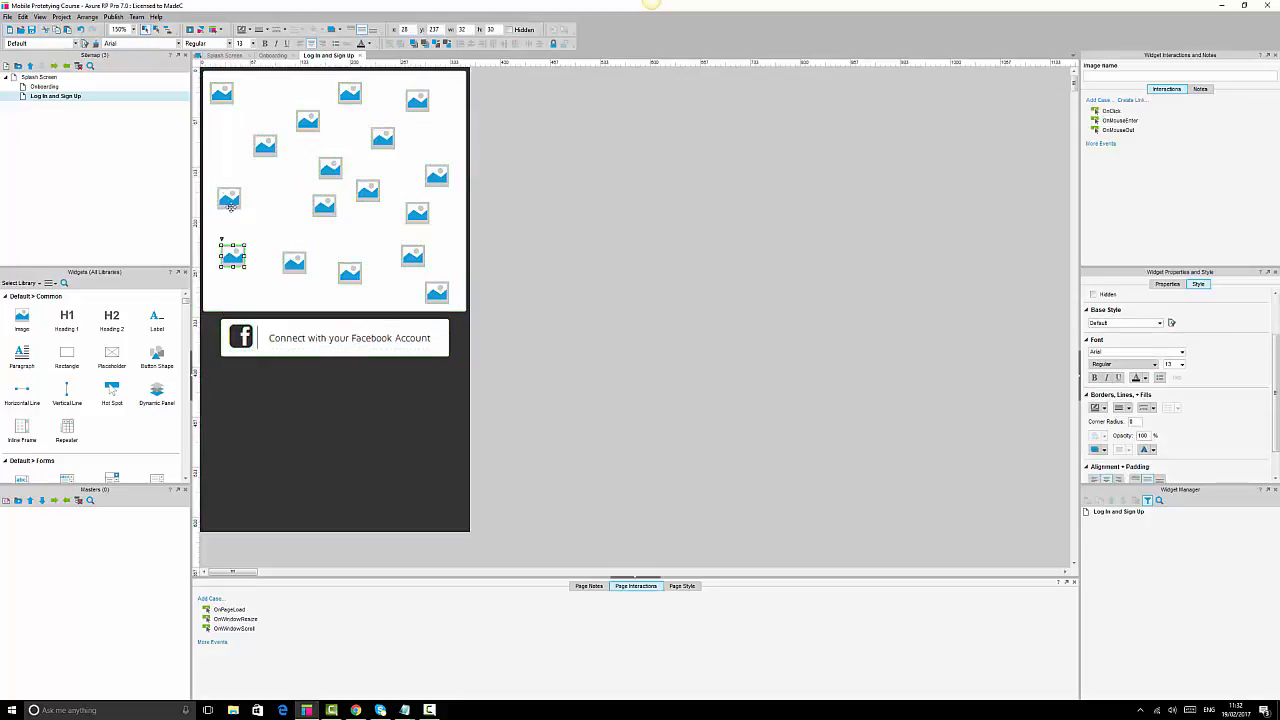
ctrl+click(230, 203)
ctrl+click(262, 146)
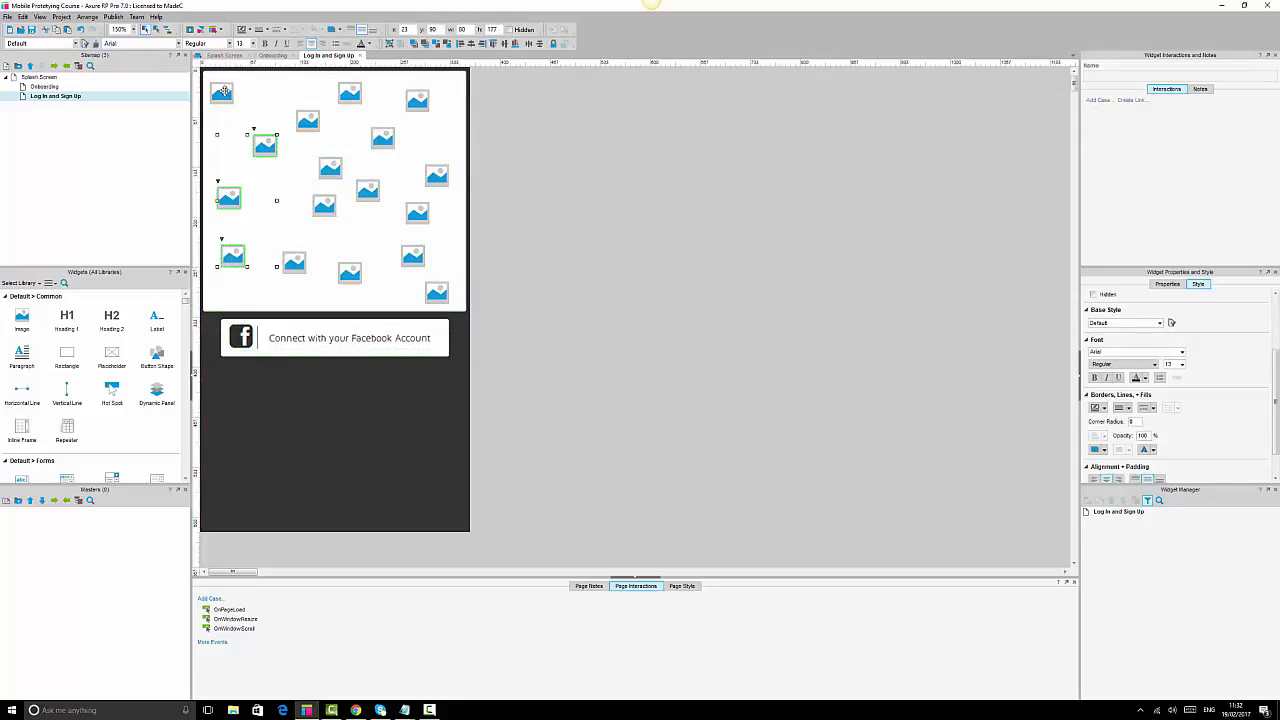
ctrl+click(314, 120)
ctrl+click(342, 90)
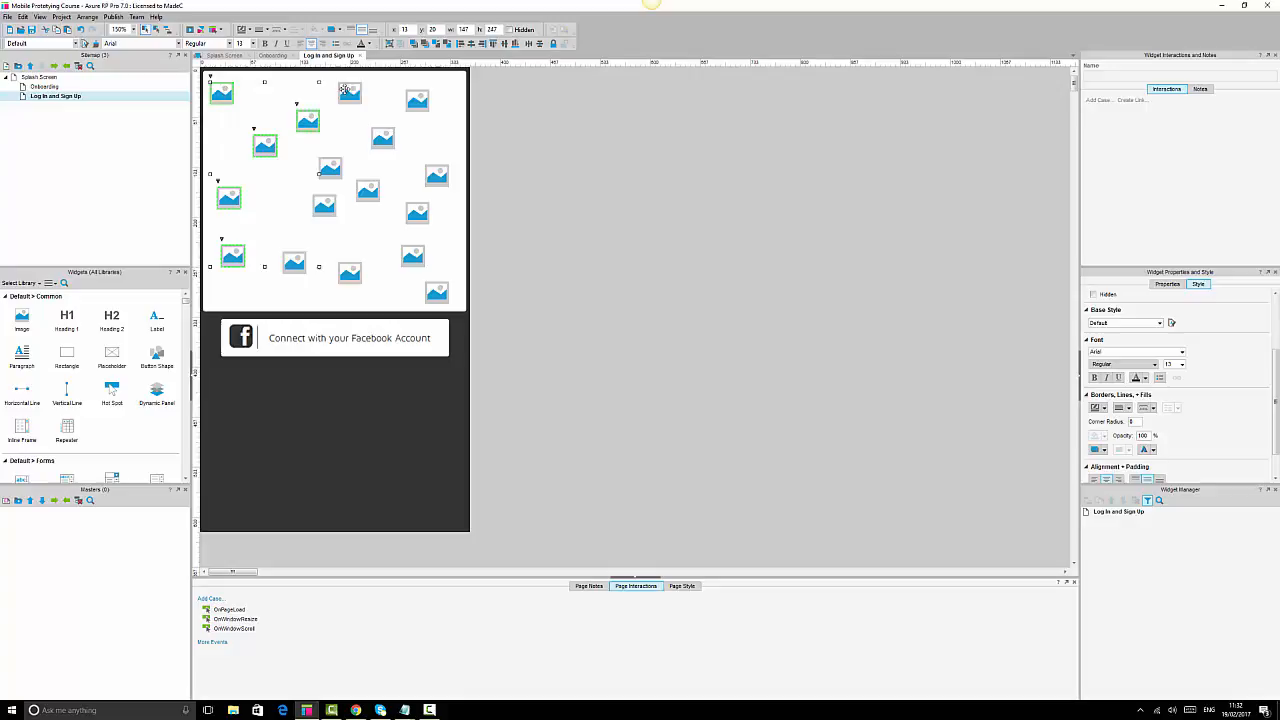
ctrl+click(412, 100)
ctrl+click(381, 139)
ctrl+click(323, 166)
ctrl+click(330, 208)
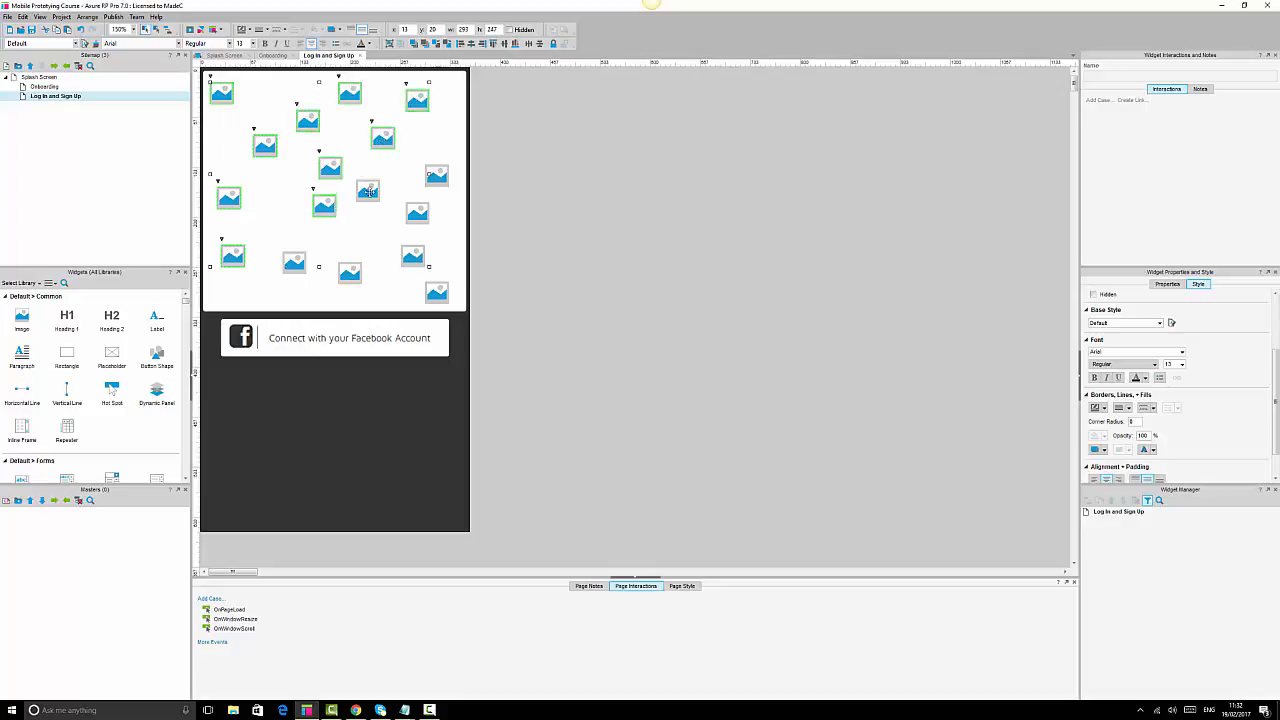
ctrl+click(368, 190)
ctrl+click(420, 213)
ctrl+click(411, 250)
ctrl+click(440, 176)
ctrl+click(440, 294)
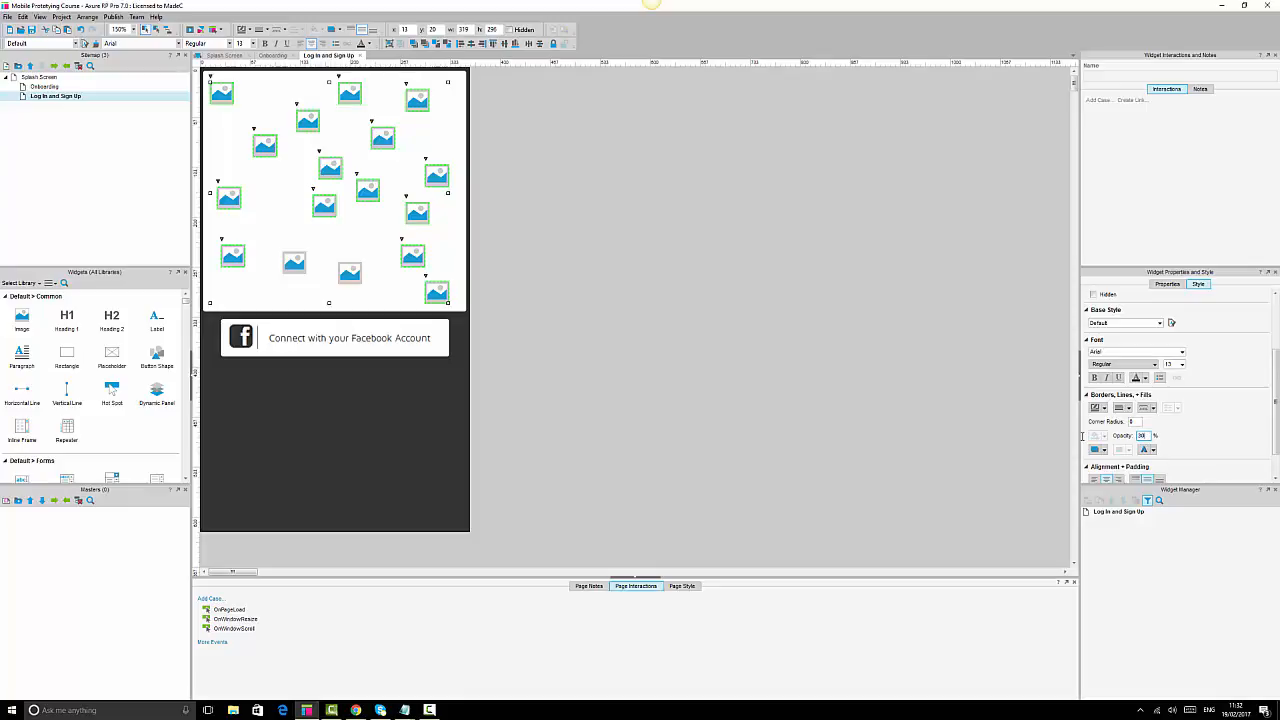
Set the selected images' opacity to 30%.
key(Return)
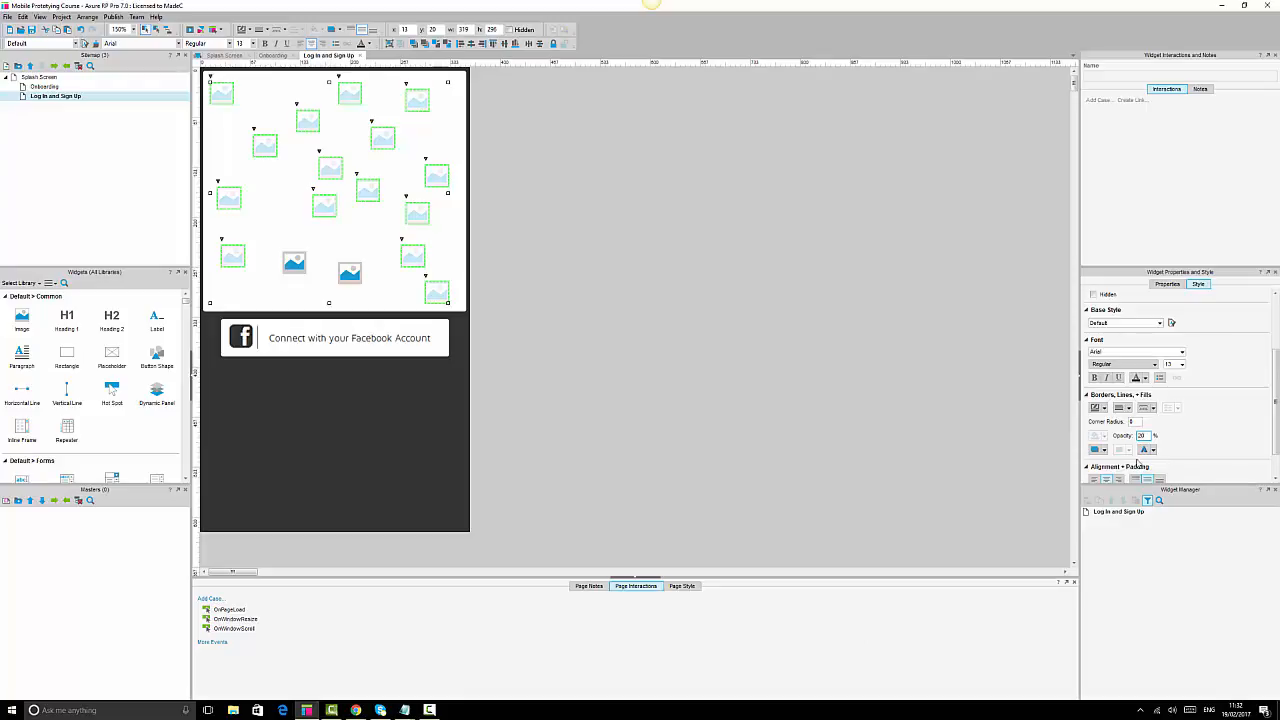
click(602, 265)
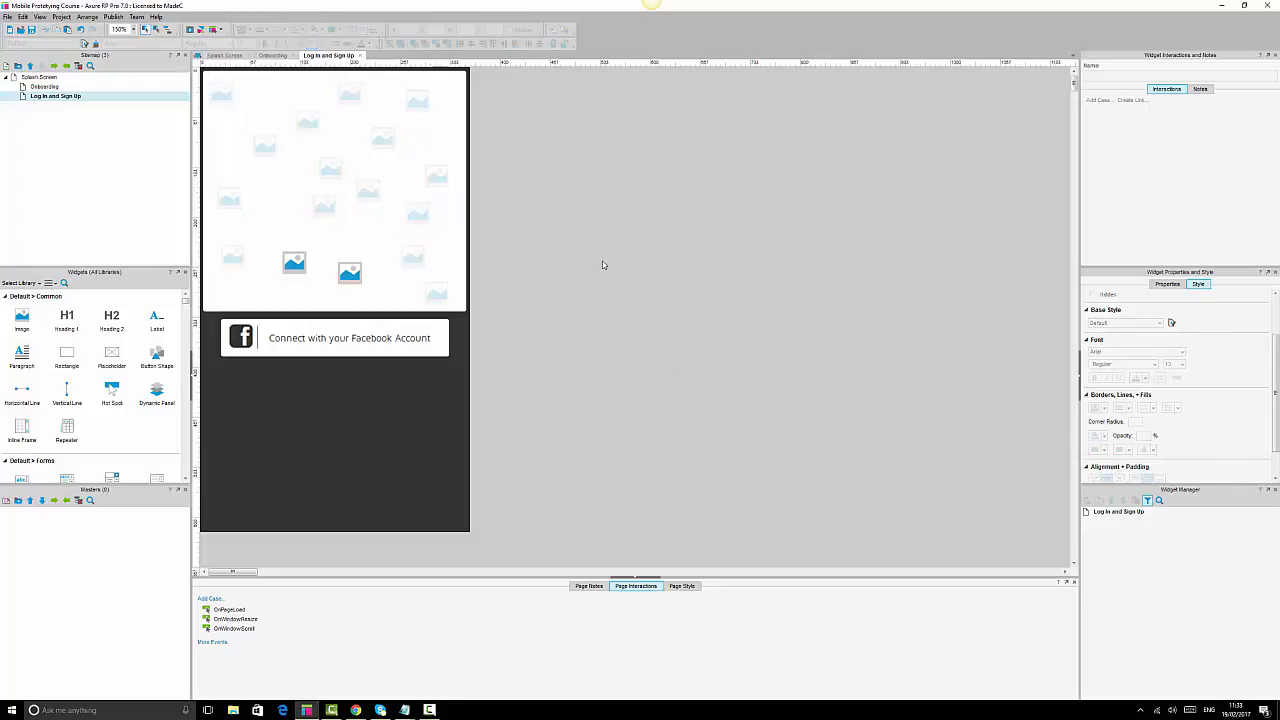
key(ctrl+z)
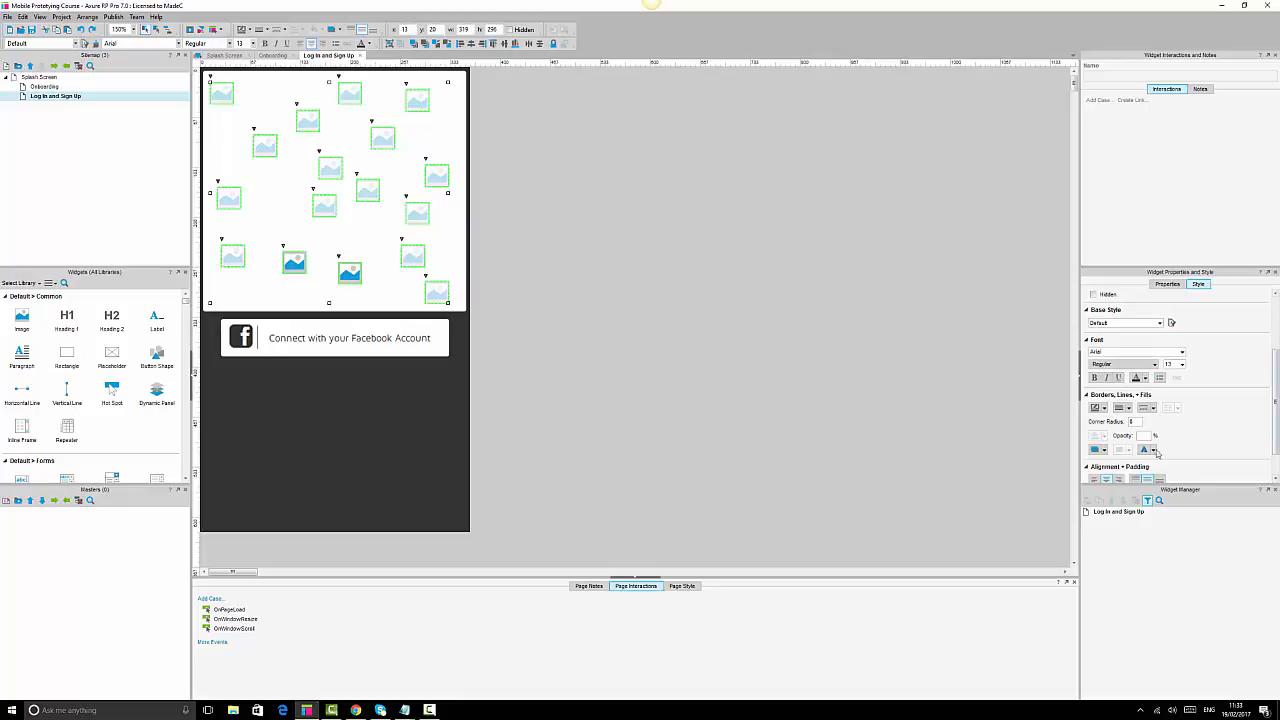
click(1142, 436)
text(30)
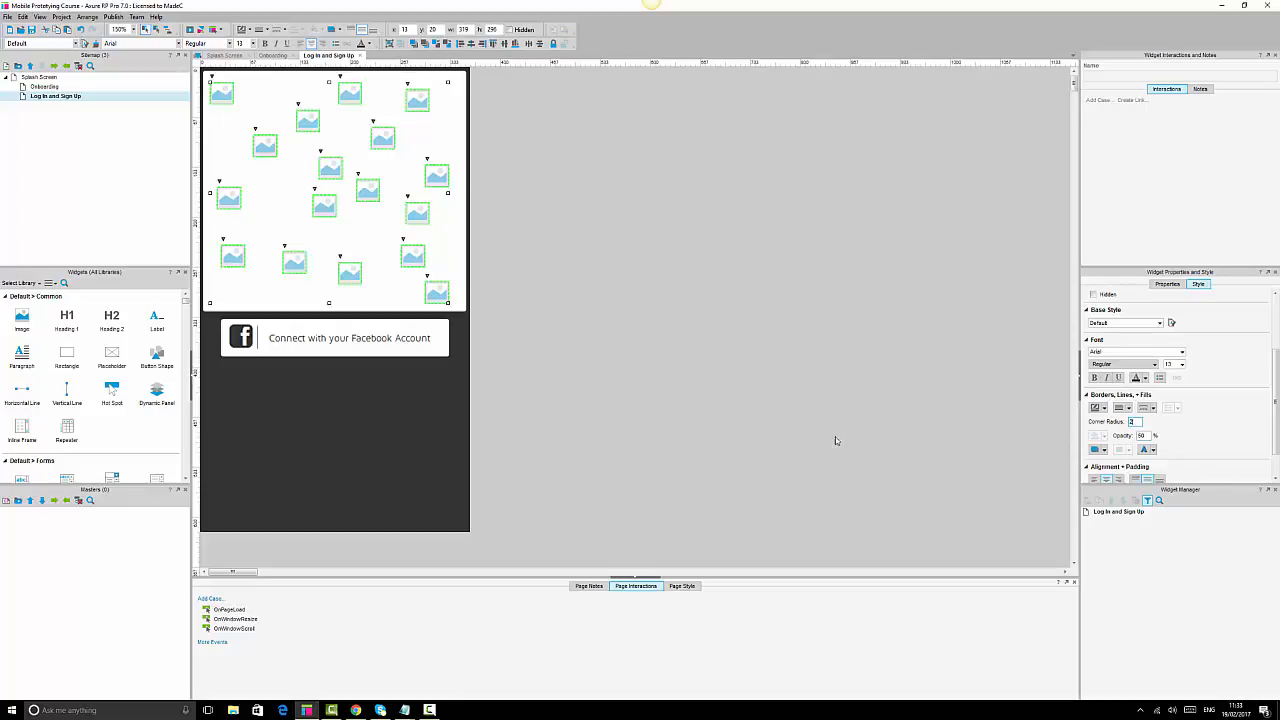
click(716, 399)
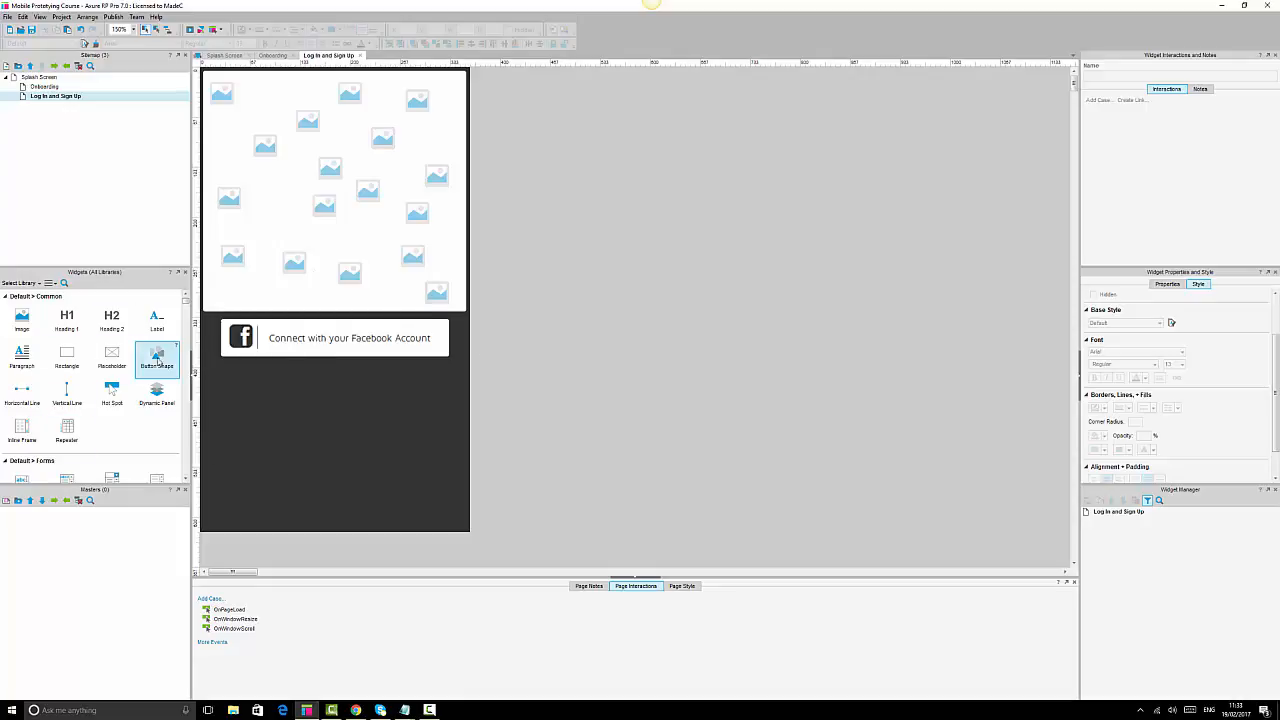
Place a new ACTION button below the Facebook button, widened to match its 304 px width.
click(443, 351)
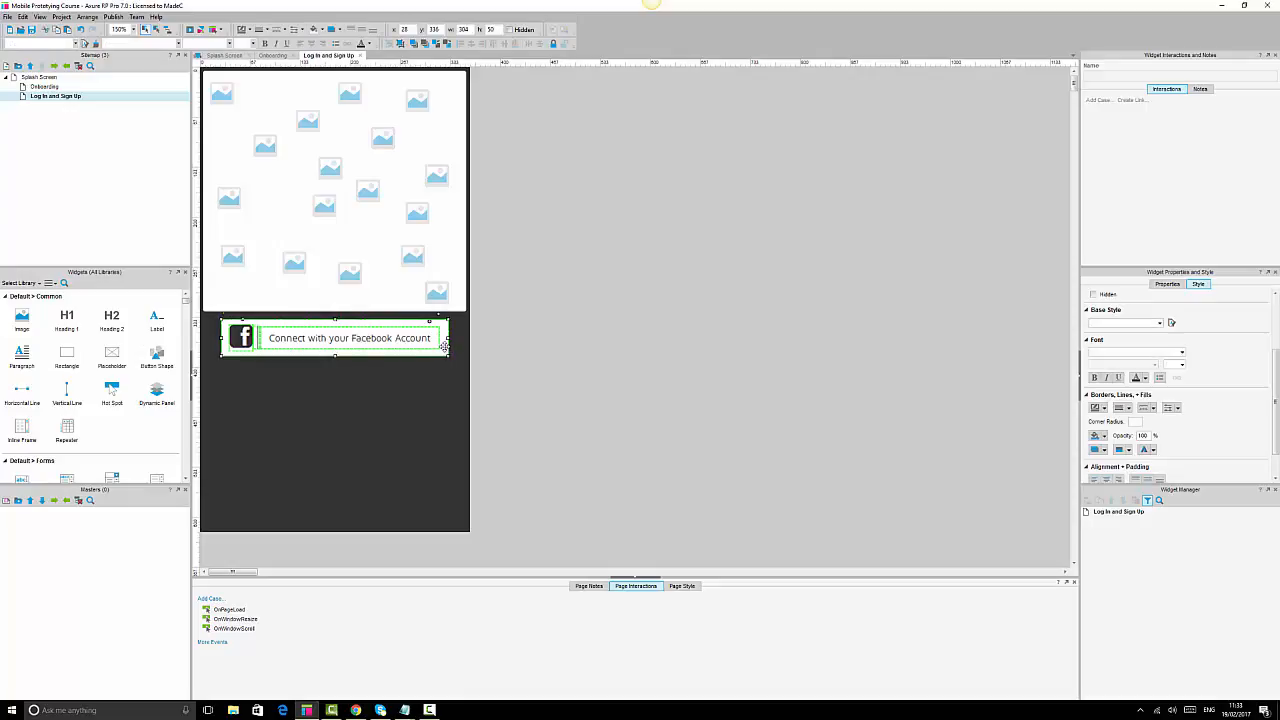
click(698, 371)
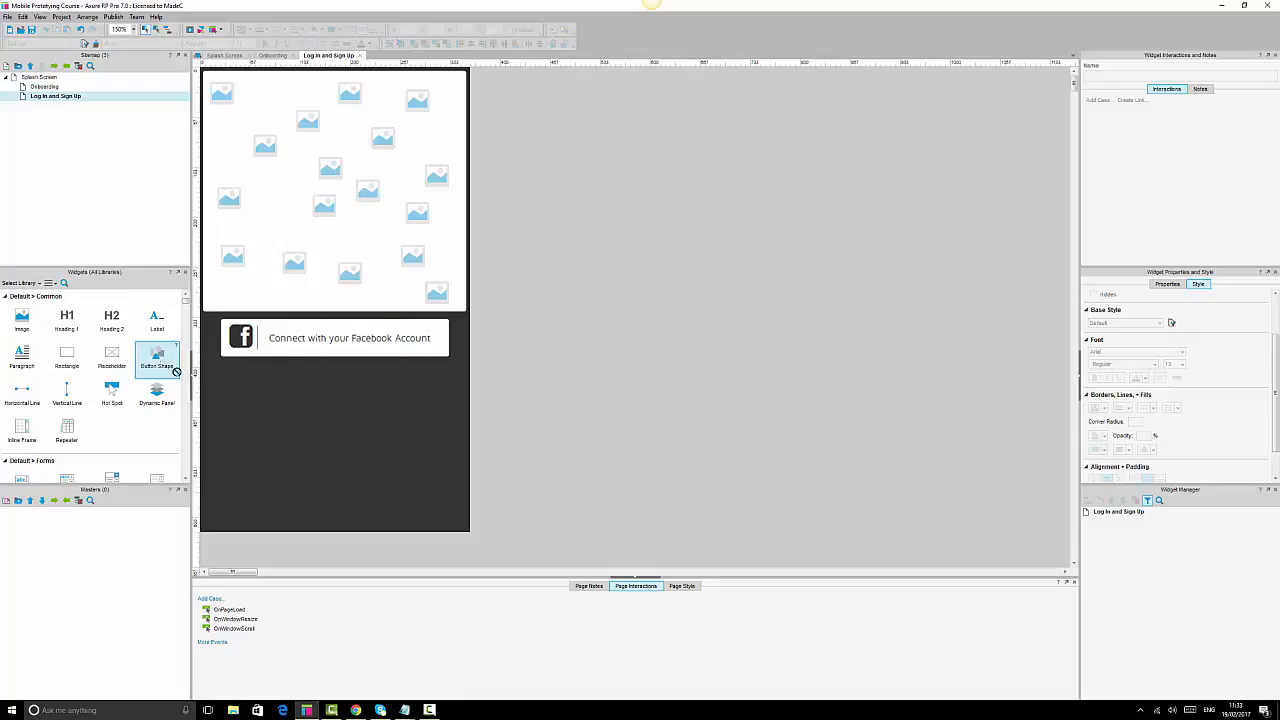
drag(170, 368, 222, 383)
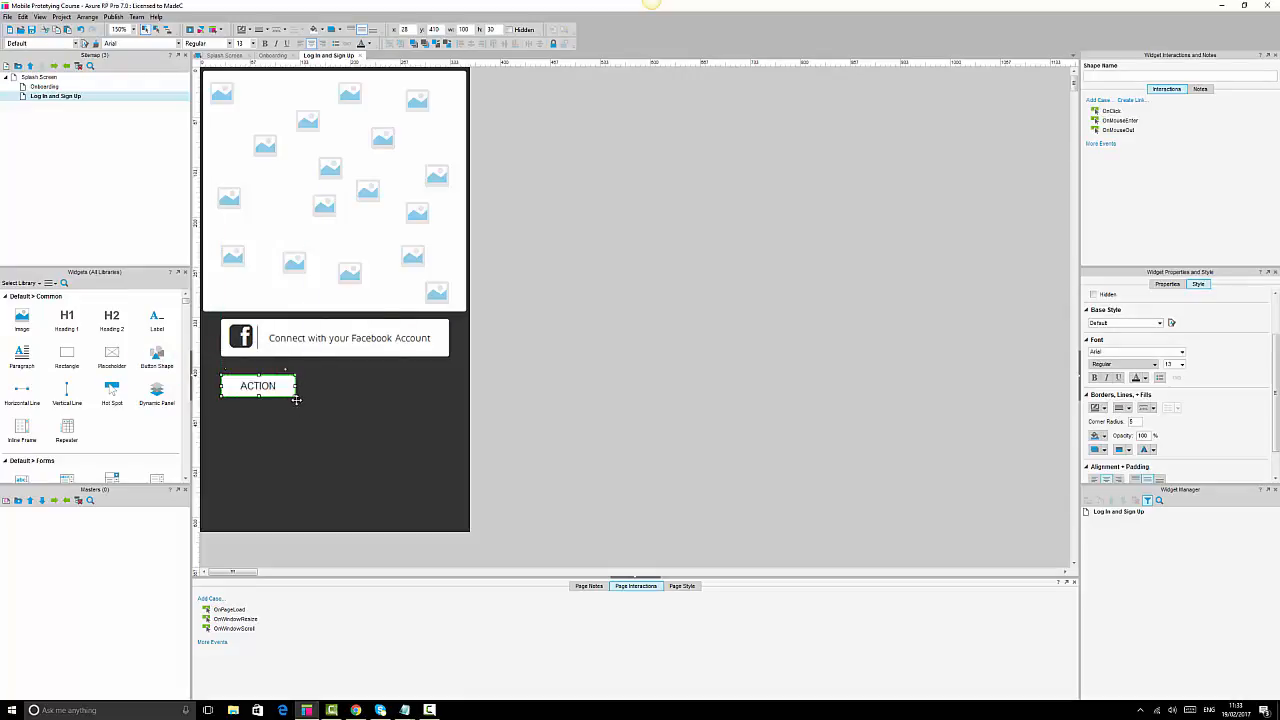
drag(295, 397, 450, 406)
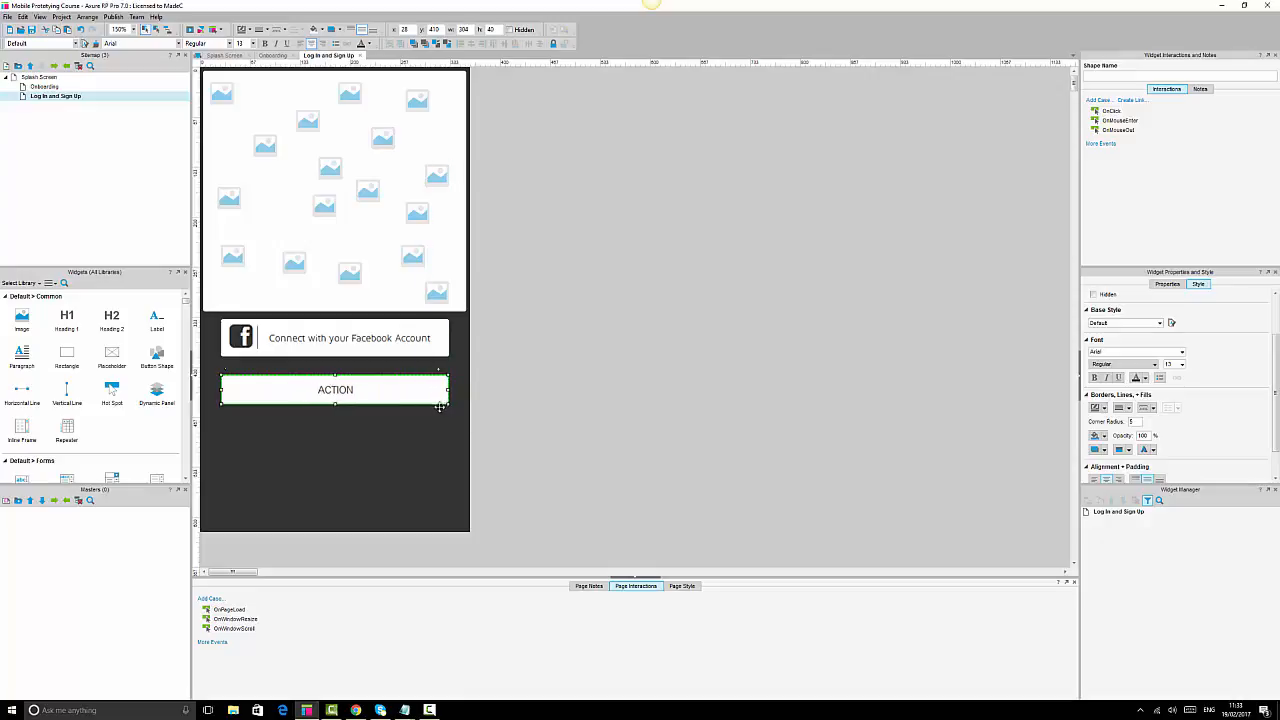
click(444, 350)
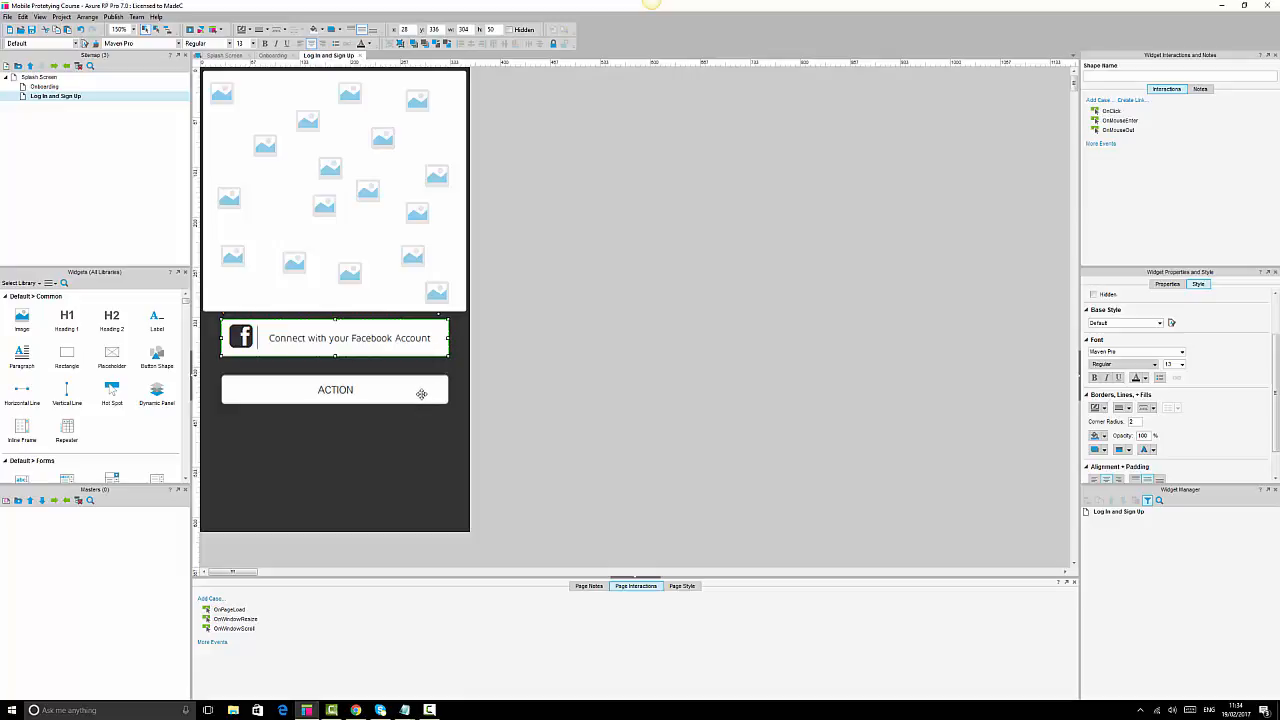
click(427, 389)
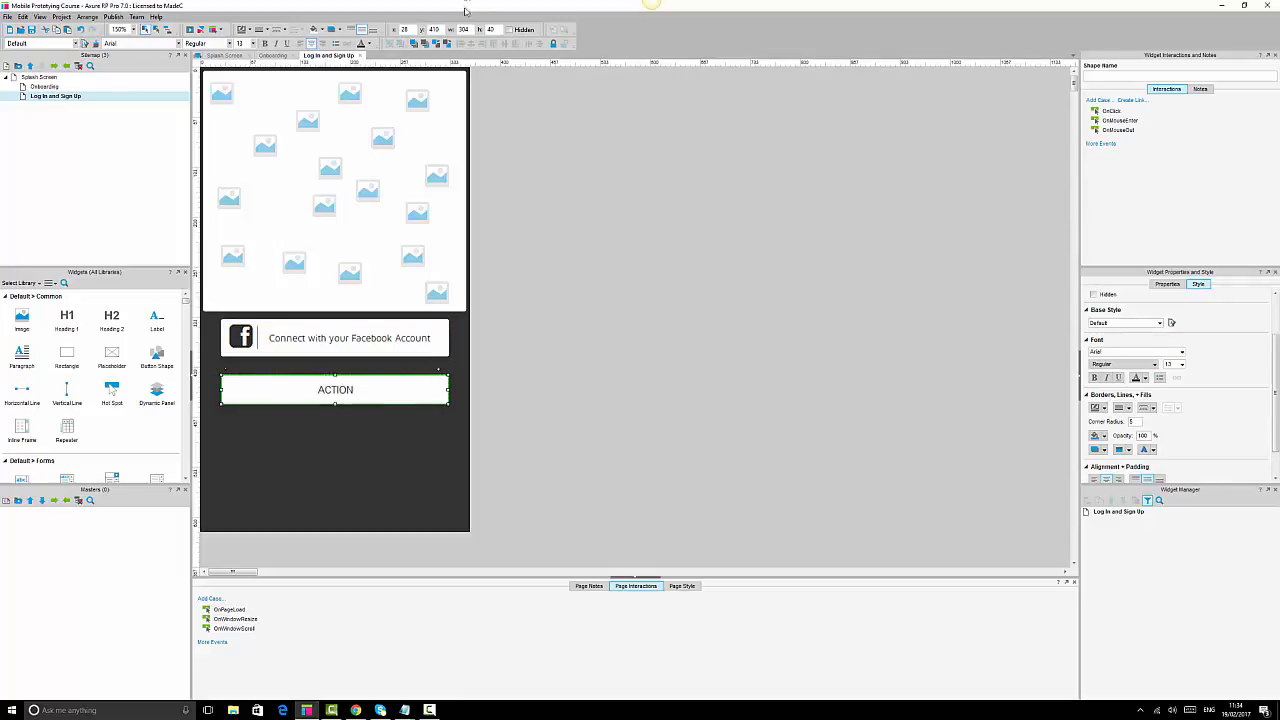
Make the ACTION button 50 px tall with a border line width and slightly rounded corners.
click(500, 29)
text(50)
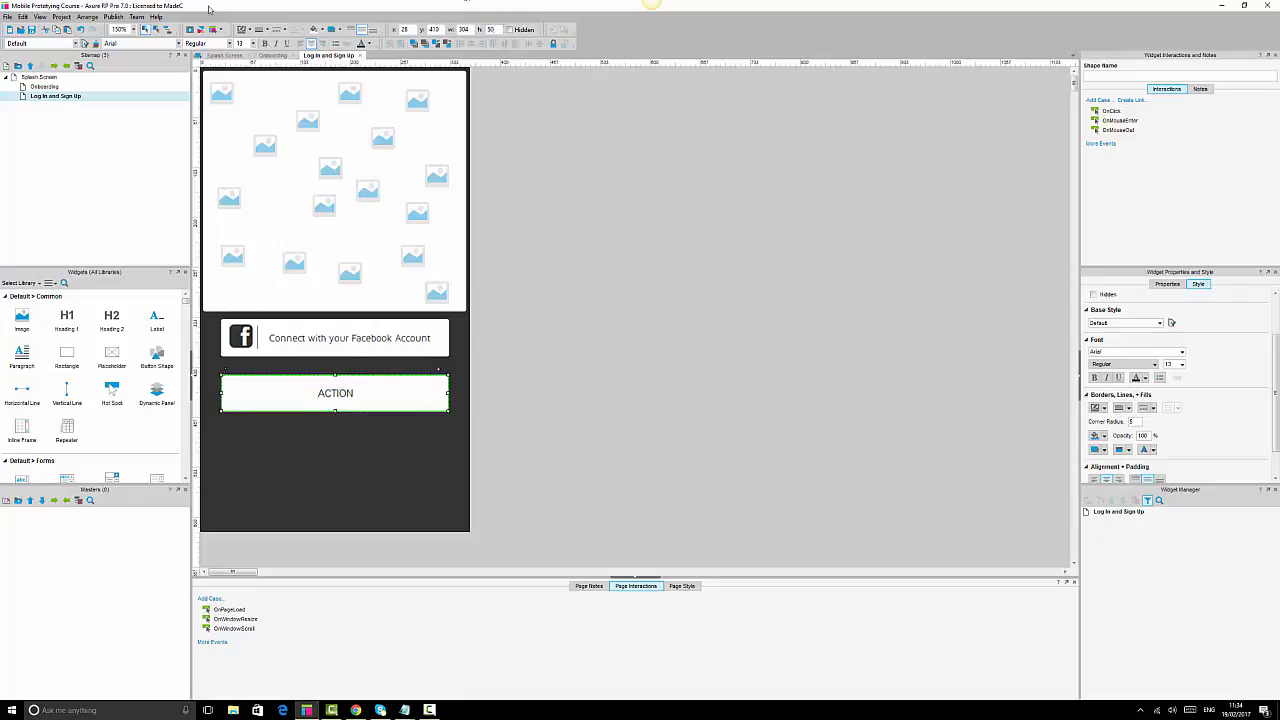
click(268, 31)
click(259, 41)
click(1135, 423)
text(3)
Change the ACTION button's font to Maven Pro.
click(759, 395)
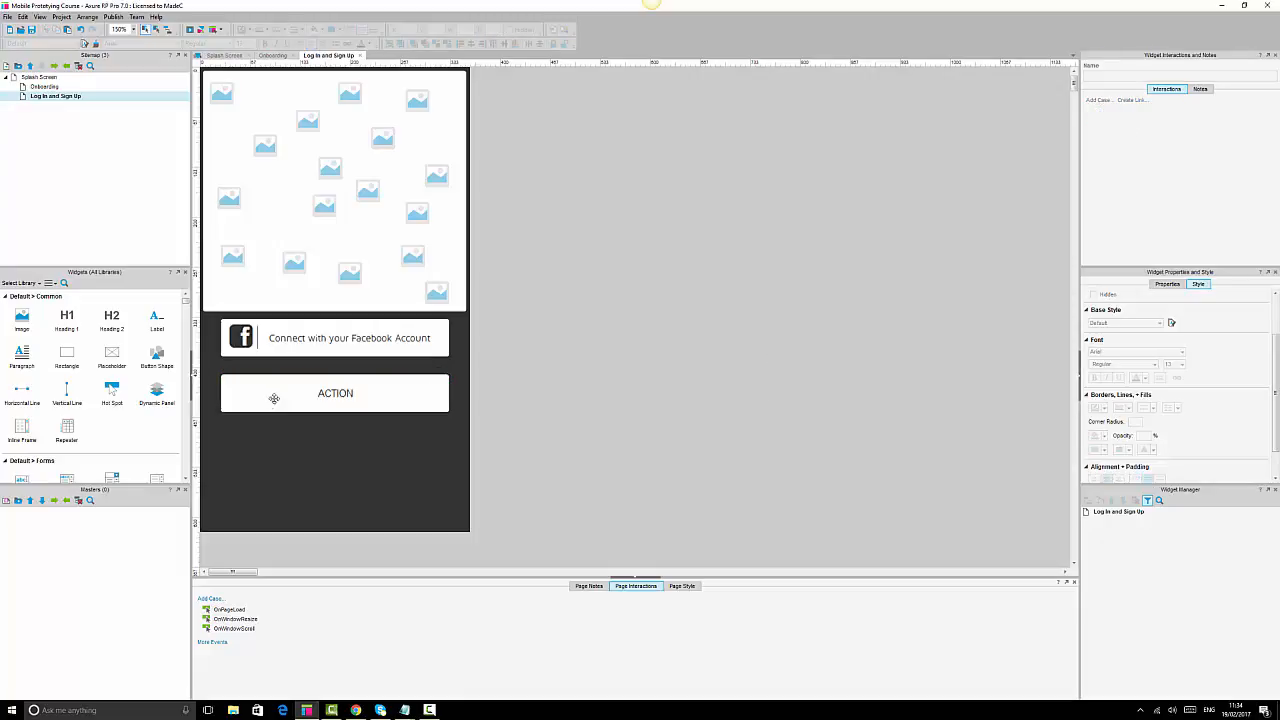
click(340, 390)
click(158, 44)
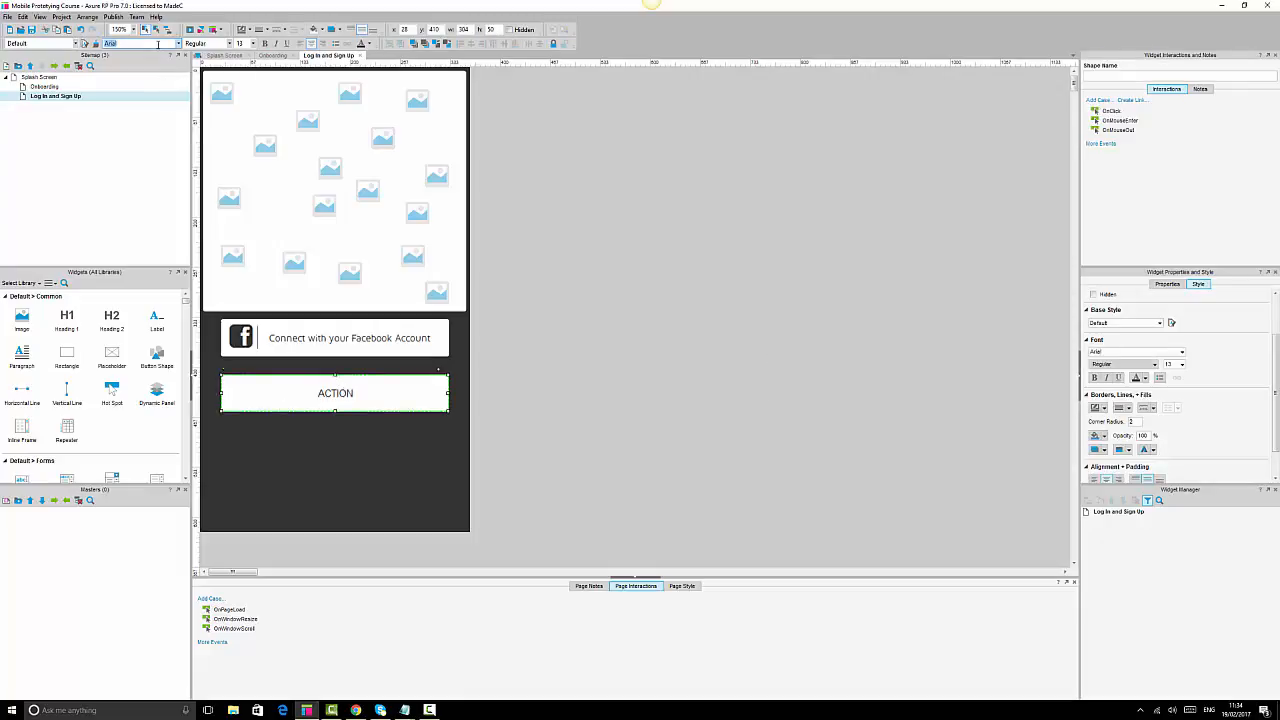
text(Maven Pro)
key(Return)
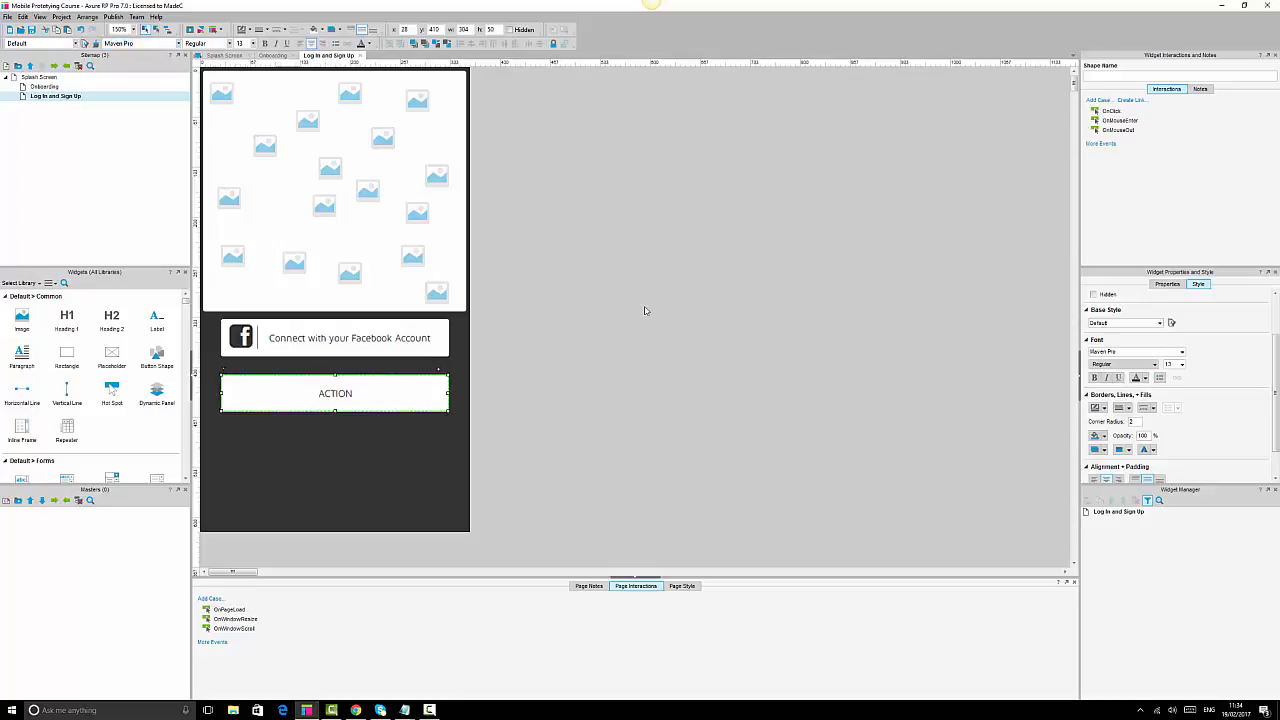
Replace the ACTION label with 'Sign Up Using Email Address'.
double_click(341, 395)
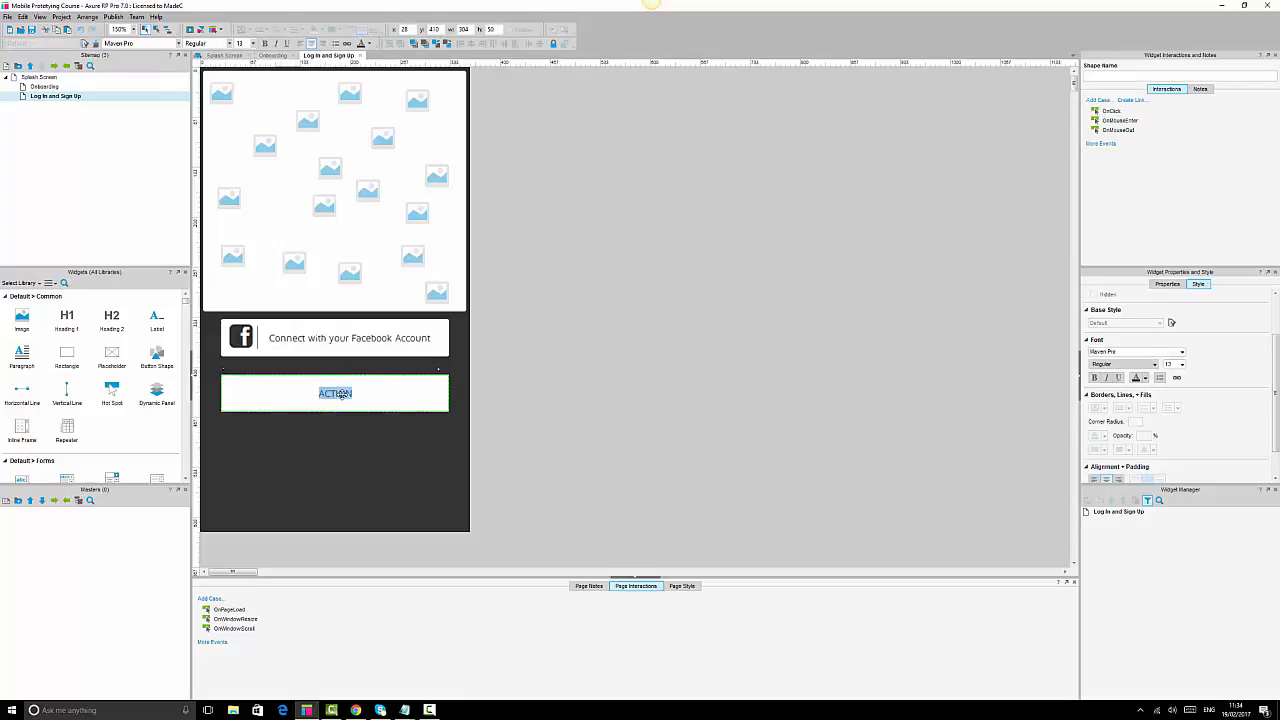
text(Login)
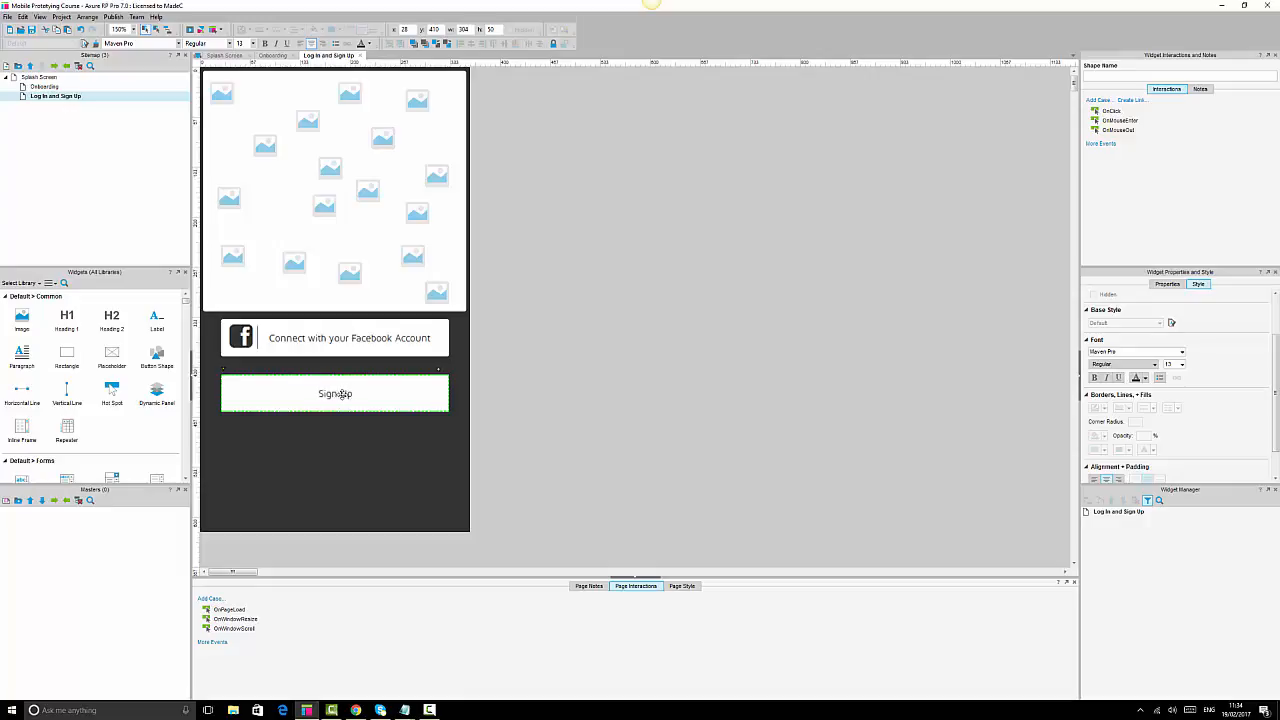
text(sing Email Address)
key(BackSpace)
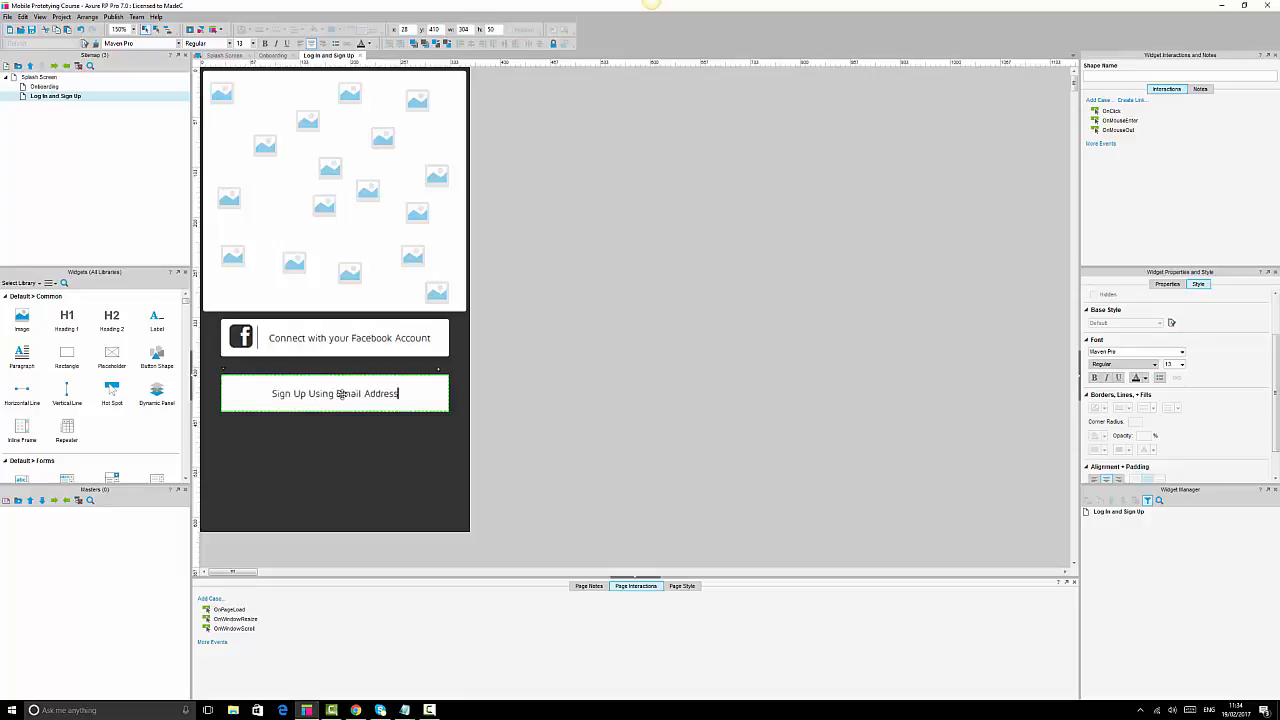
click(651, 429)
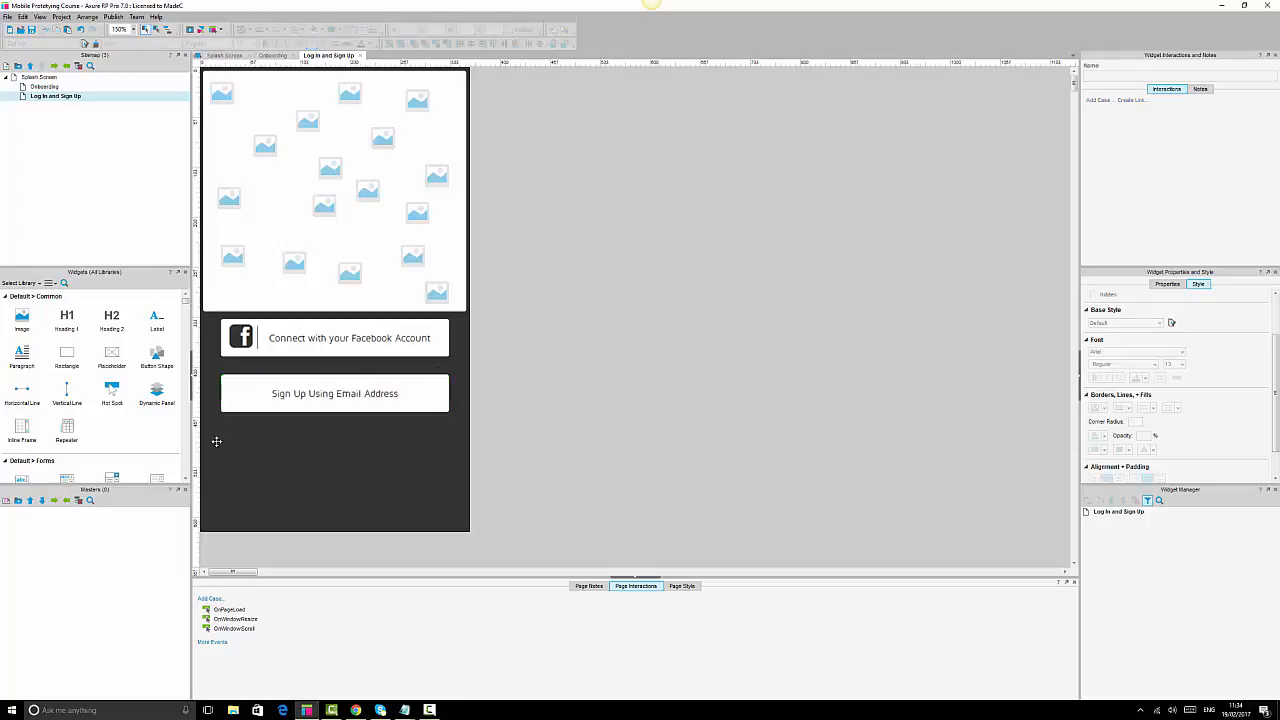
click(371, 394)
click(623, 395)
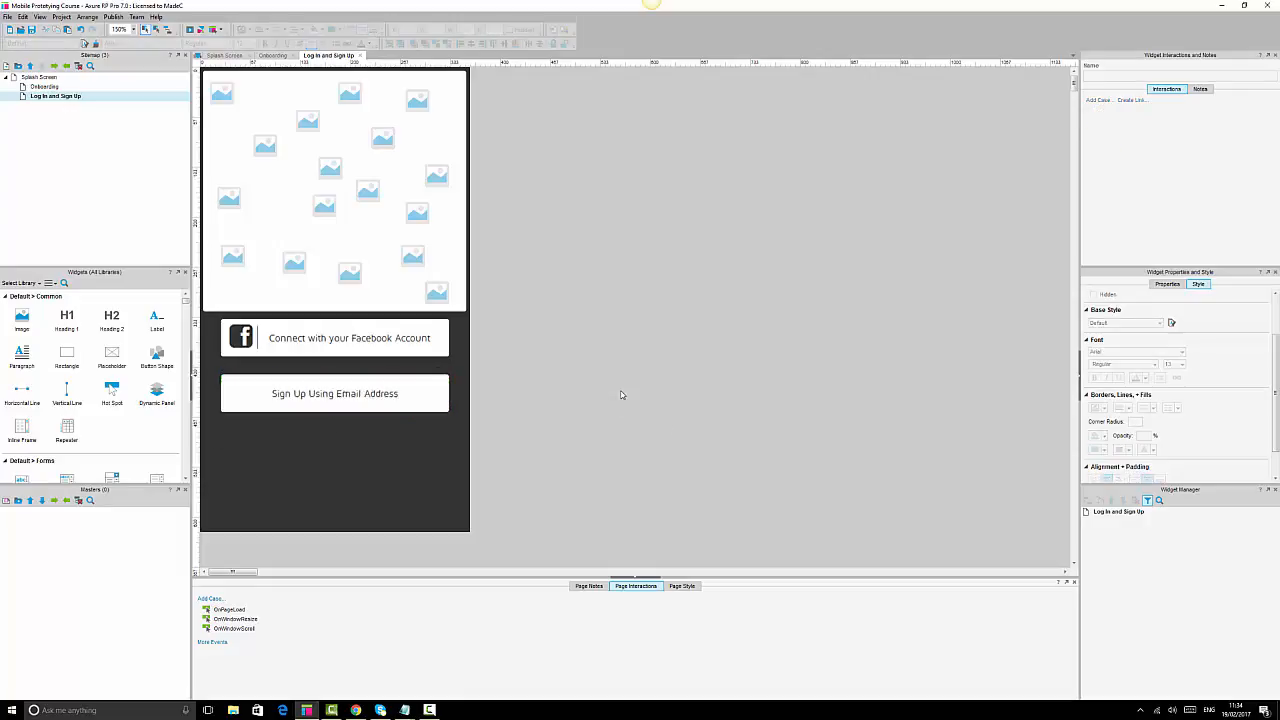
click(396, 397)
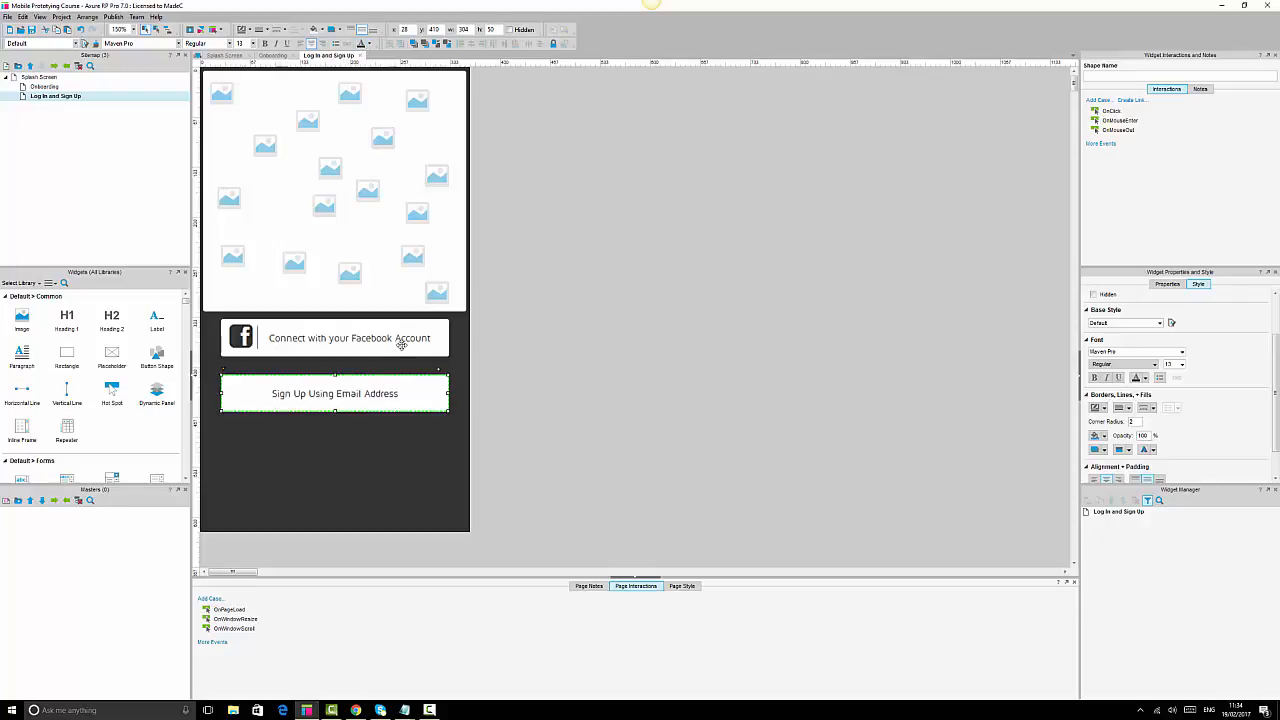
Select the f icon inside the Facebook button and give it a dark text colour.
click(365, 44)
click(363, 80)
click(390, 339)
click(390, 339)
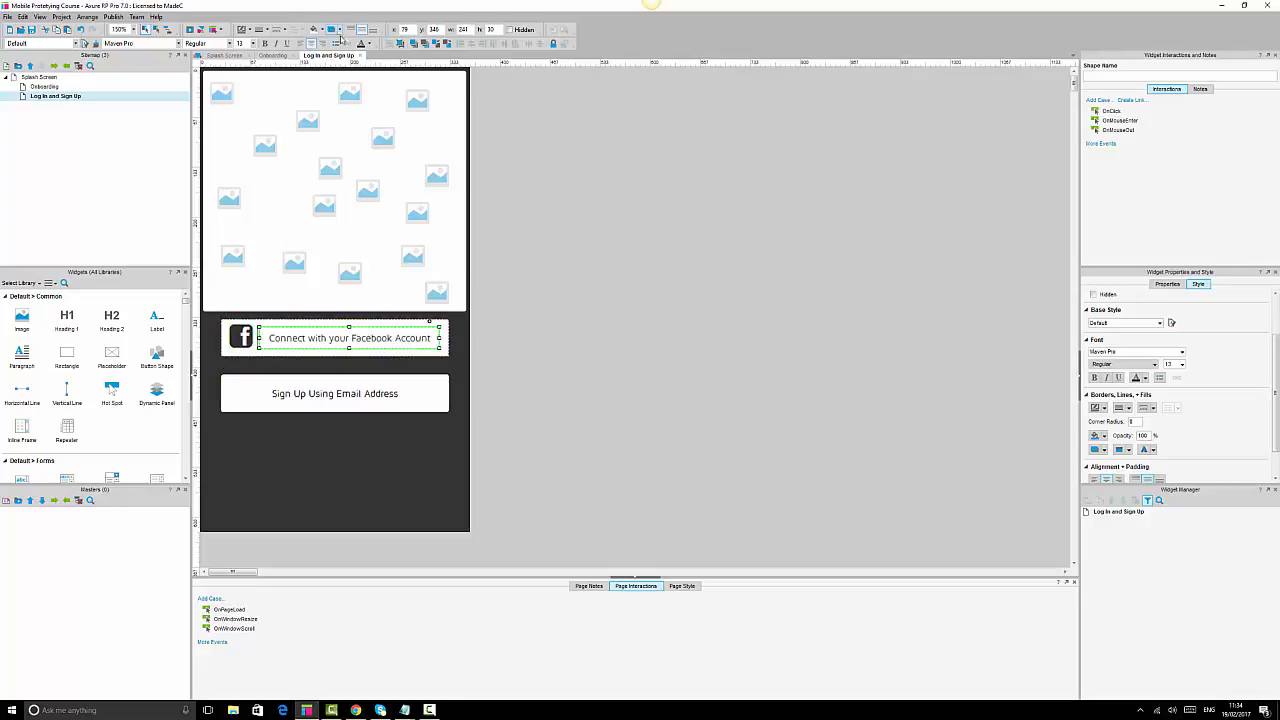
click(244, 328)
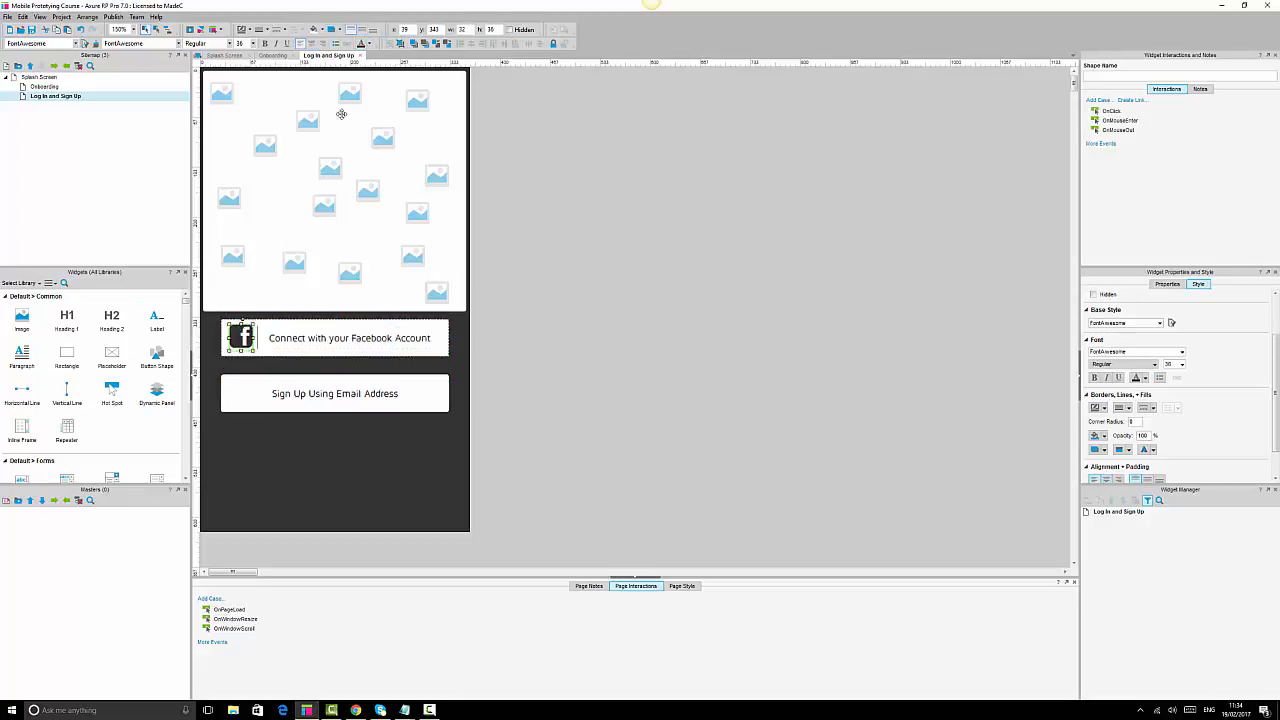
click(368, 44)
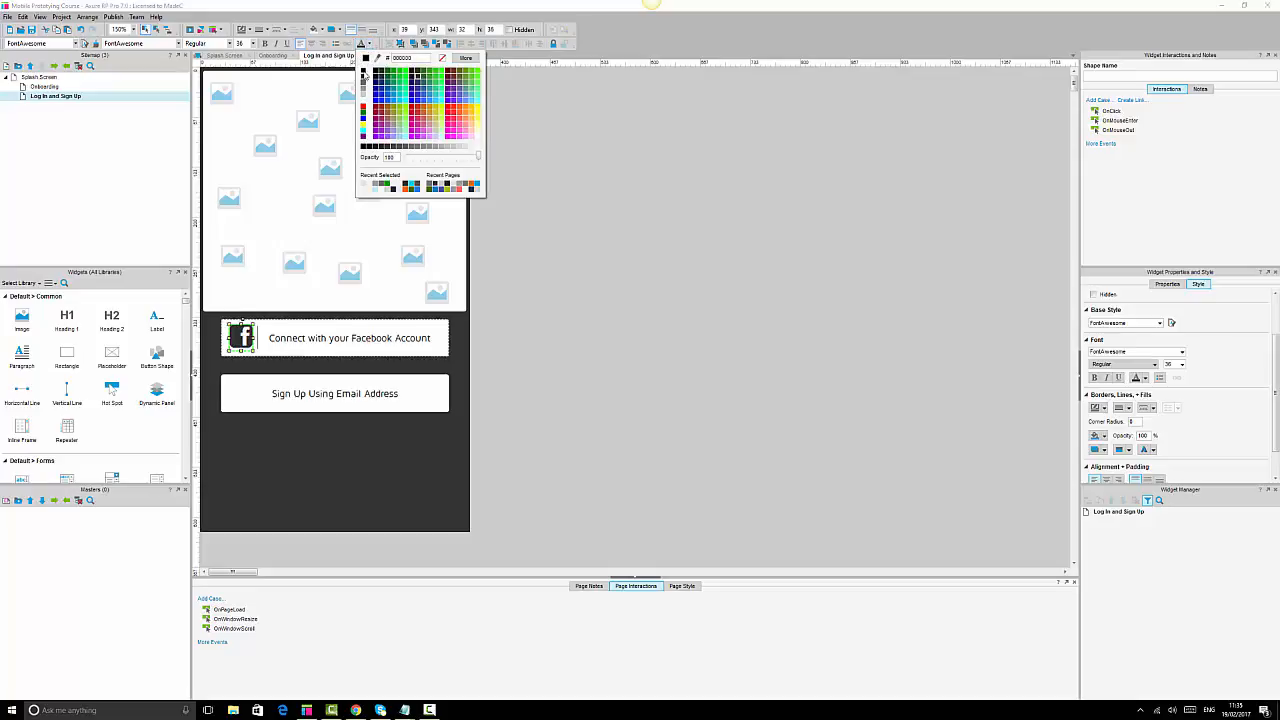
click(366, 74)
click(638, 293)
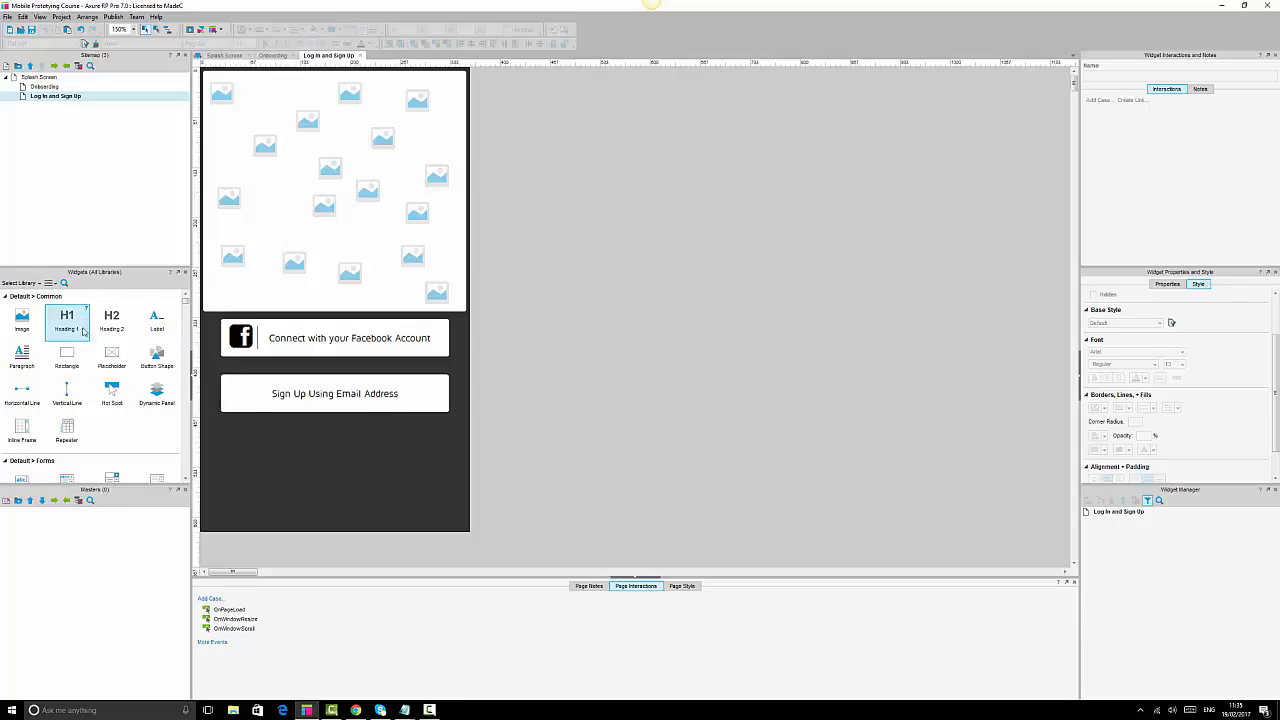
Add a full-width Heading 2 below the Sign Up button with white text.
drag(111, 320, 225, 437)
drag(308, 437, 449, 438)
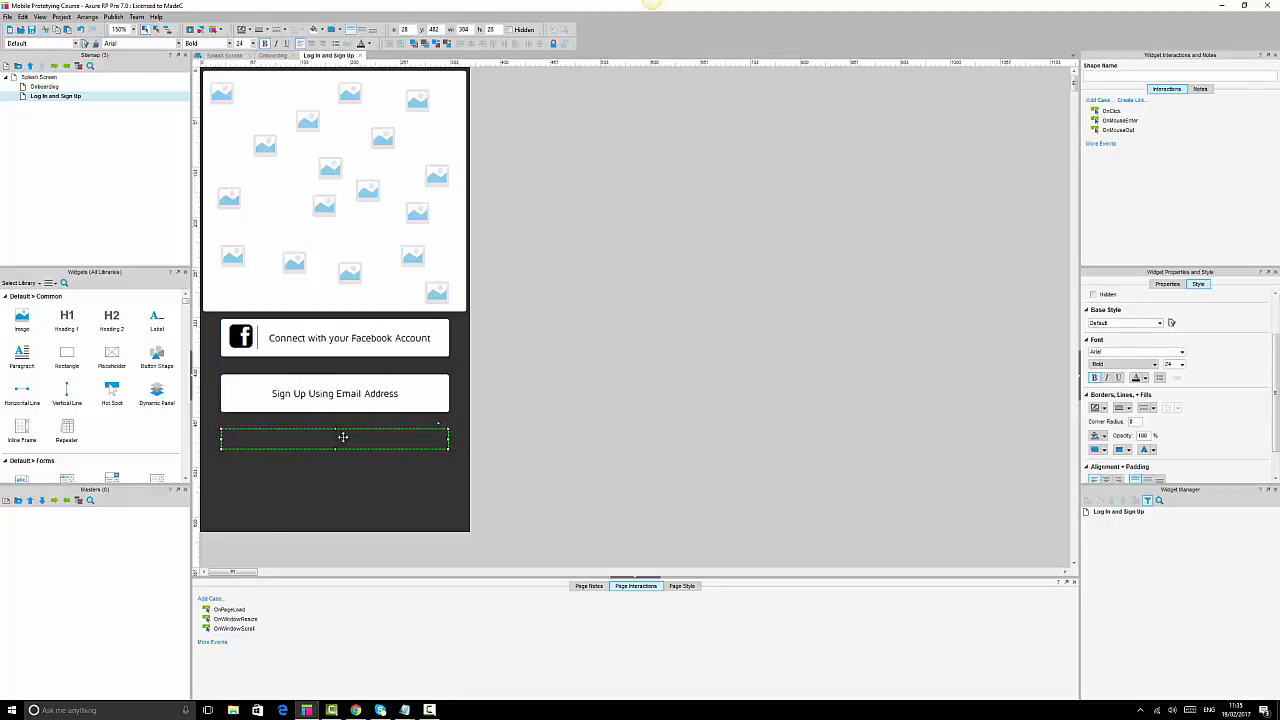
double_click(344, 436)
click(369, 44)
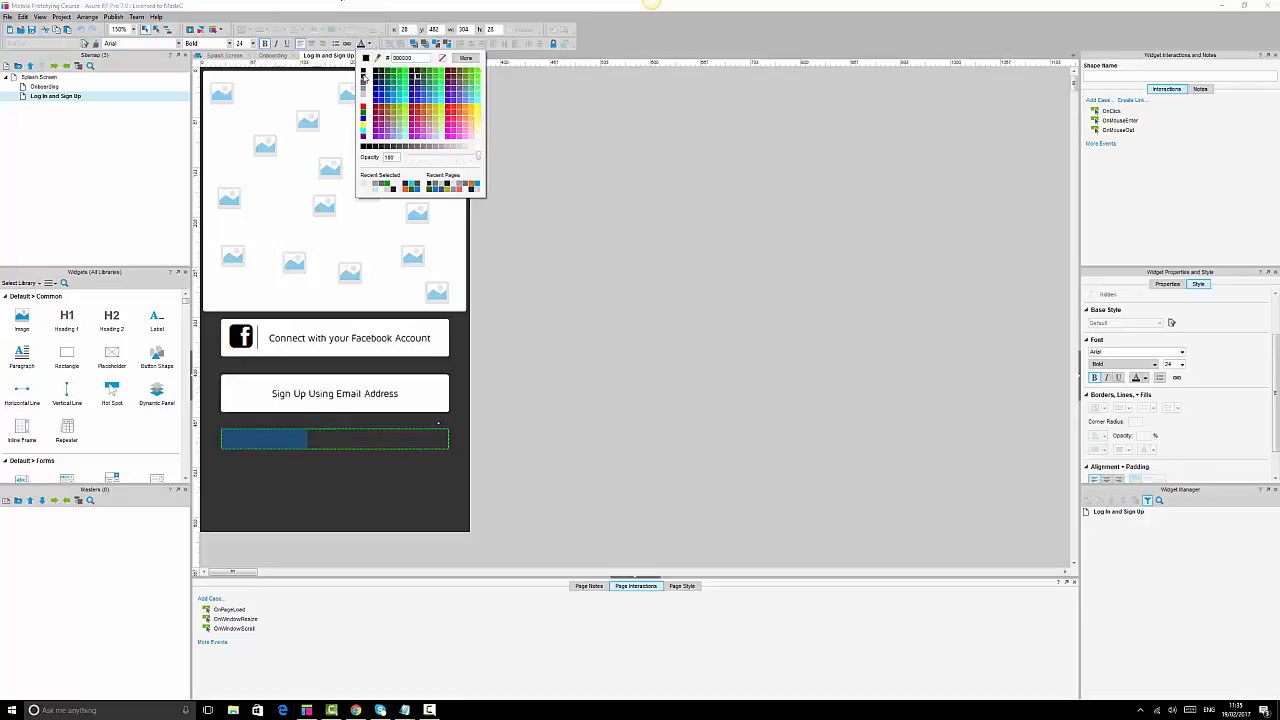
click(365, 103)
click(656, 349)
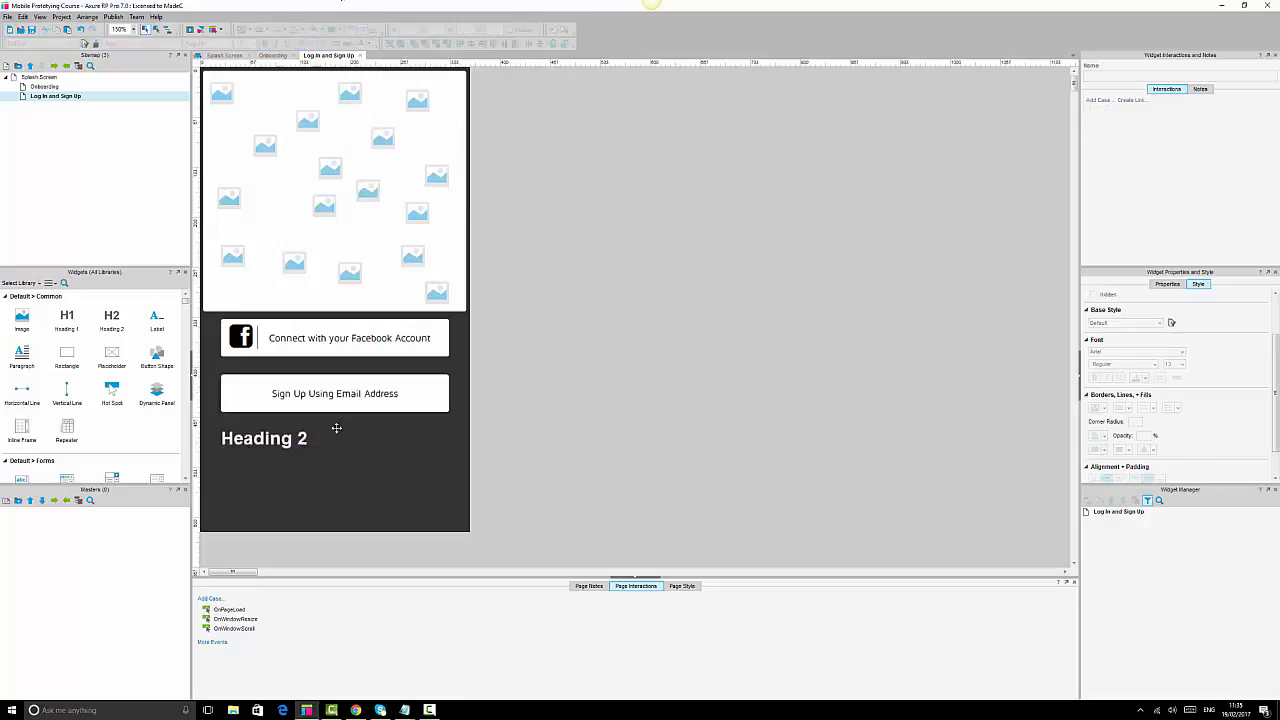
Type 'Already have an account?' with 'LOGIN' on a second line in the heading.
double_click(298, 438)
text(Already h)
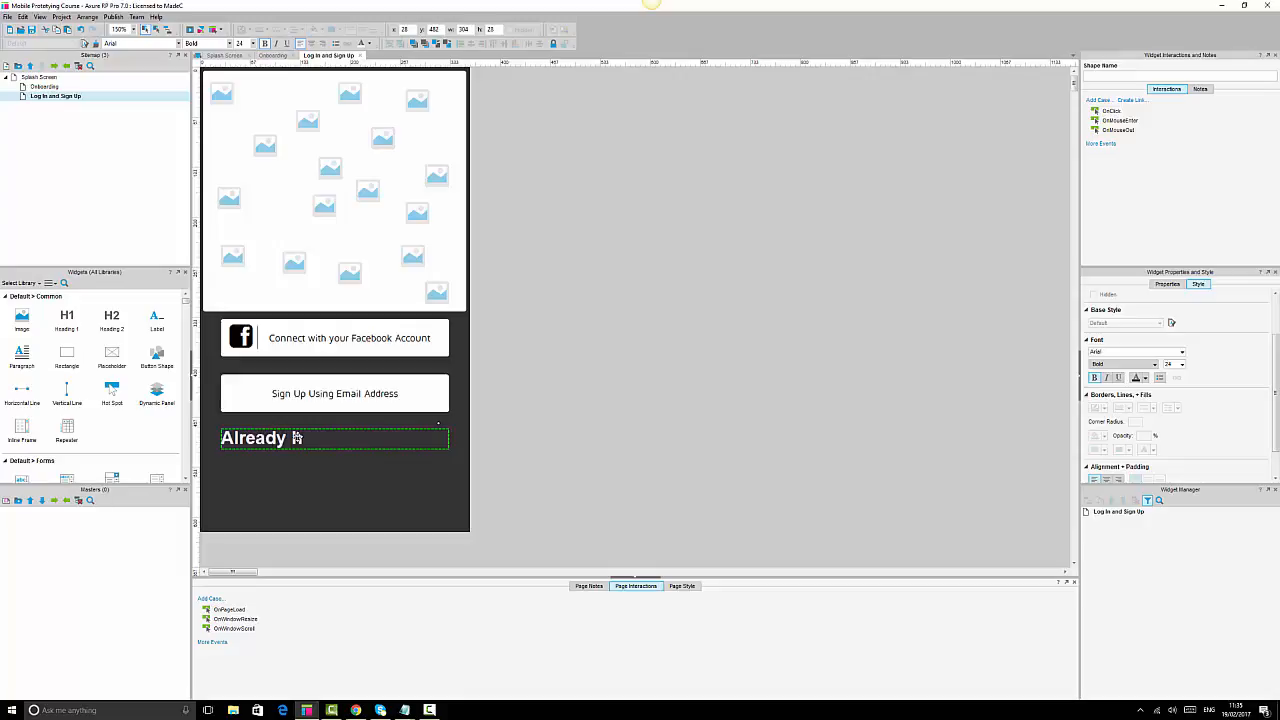
text(ave an accou)
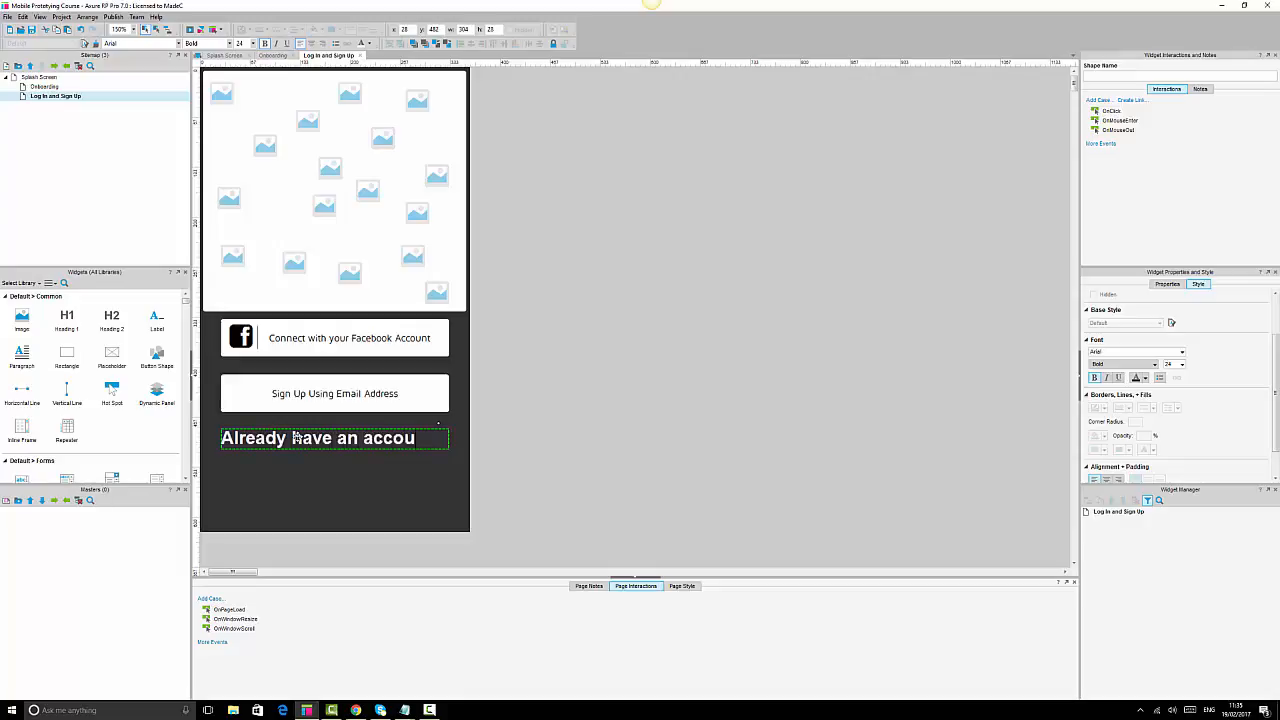
text(nt?)
key(Return)
text(LOGIN)
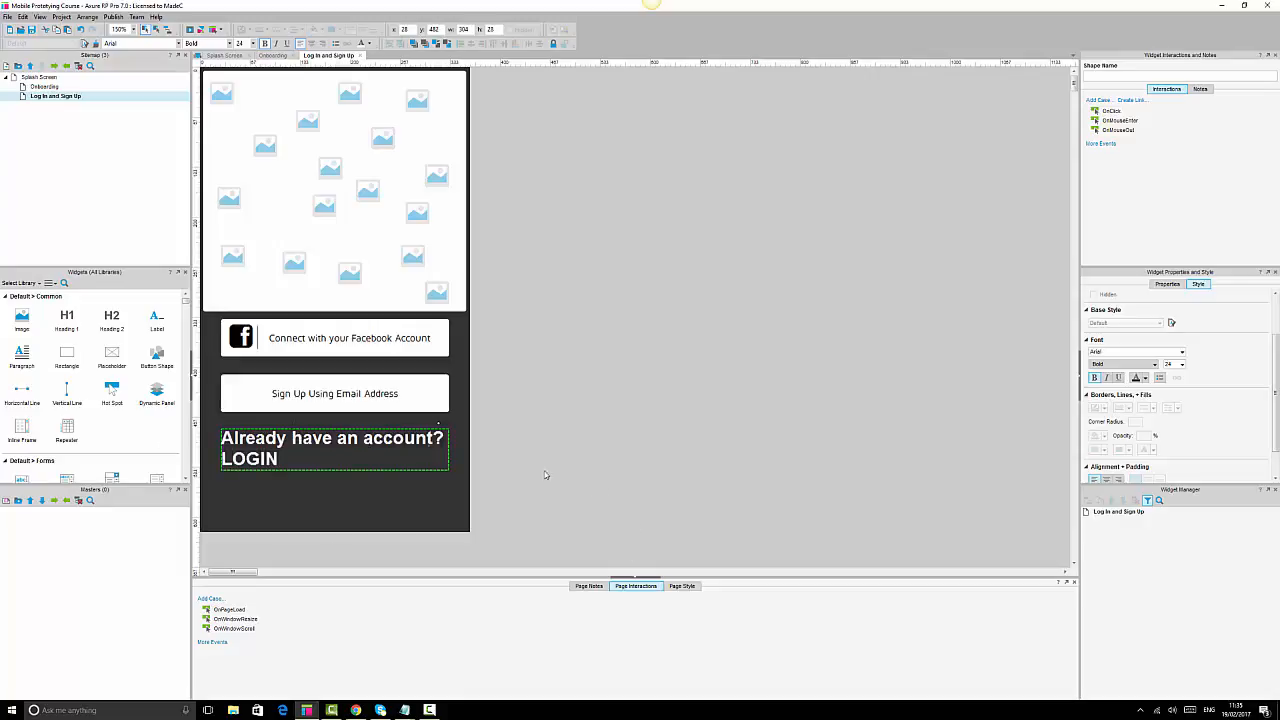
key(Escape)
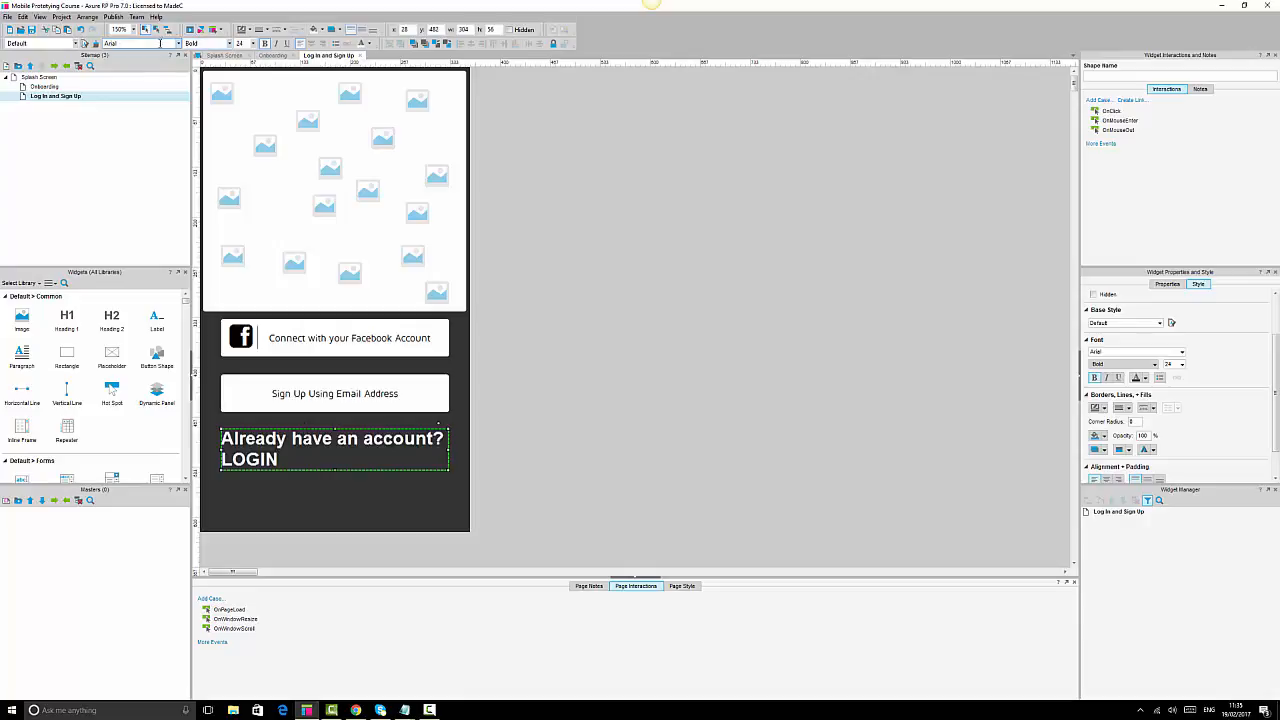
Set the account prompt to centred 14 pt Maven Pro and enlarge its box to 41 px tall.
click(159, 44)
text(Maven Pro)
key(Return)
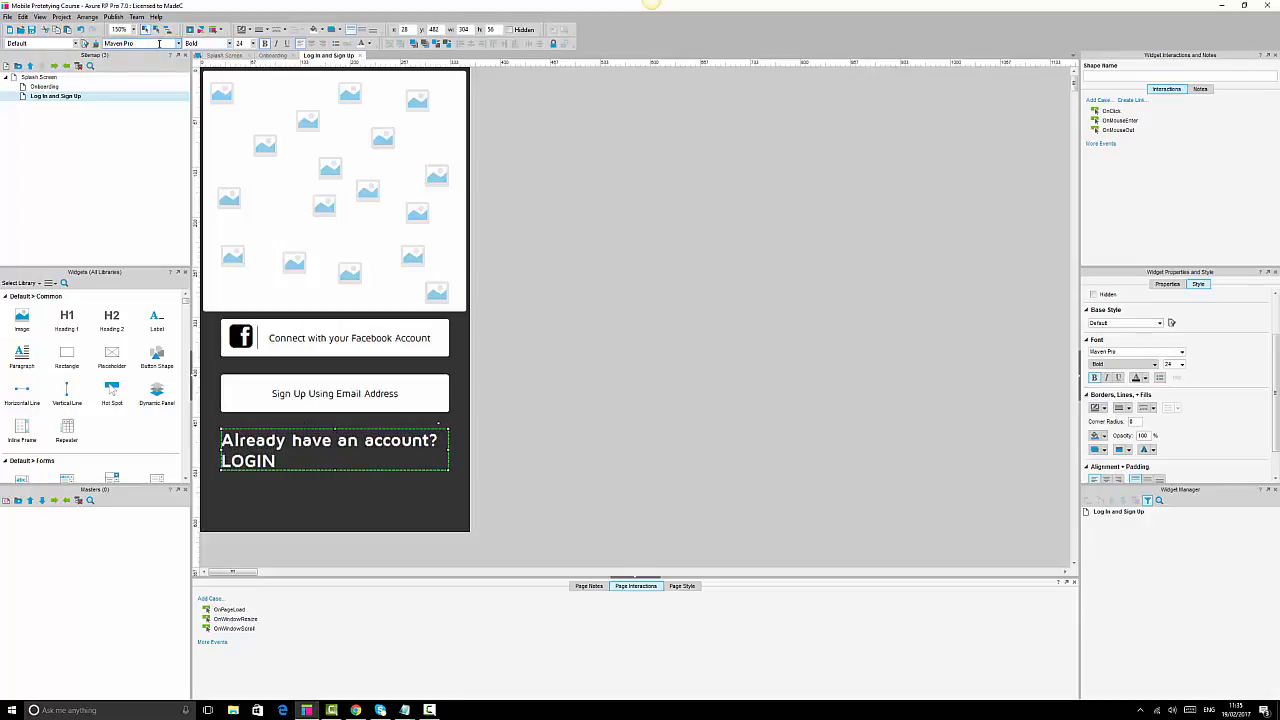
click(244, 44)
text(14)
key(Return)
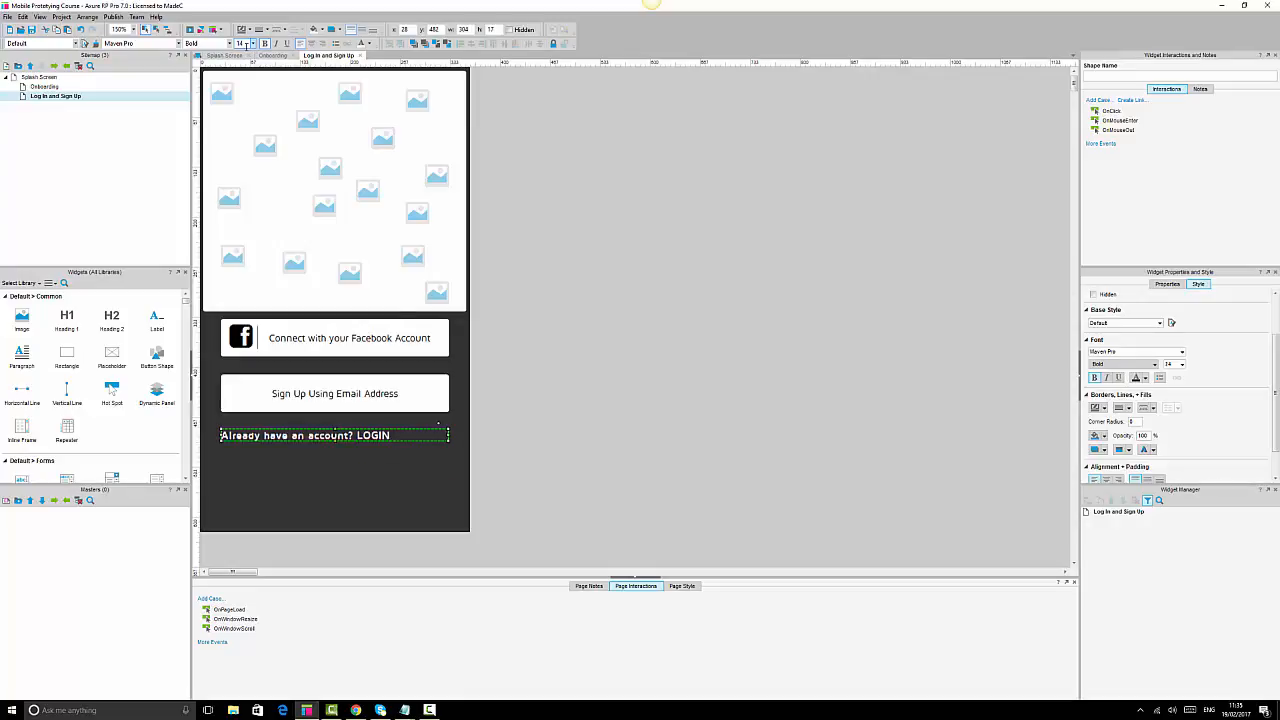
click(312, 44)
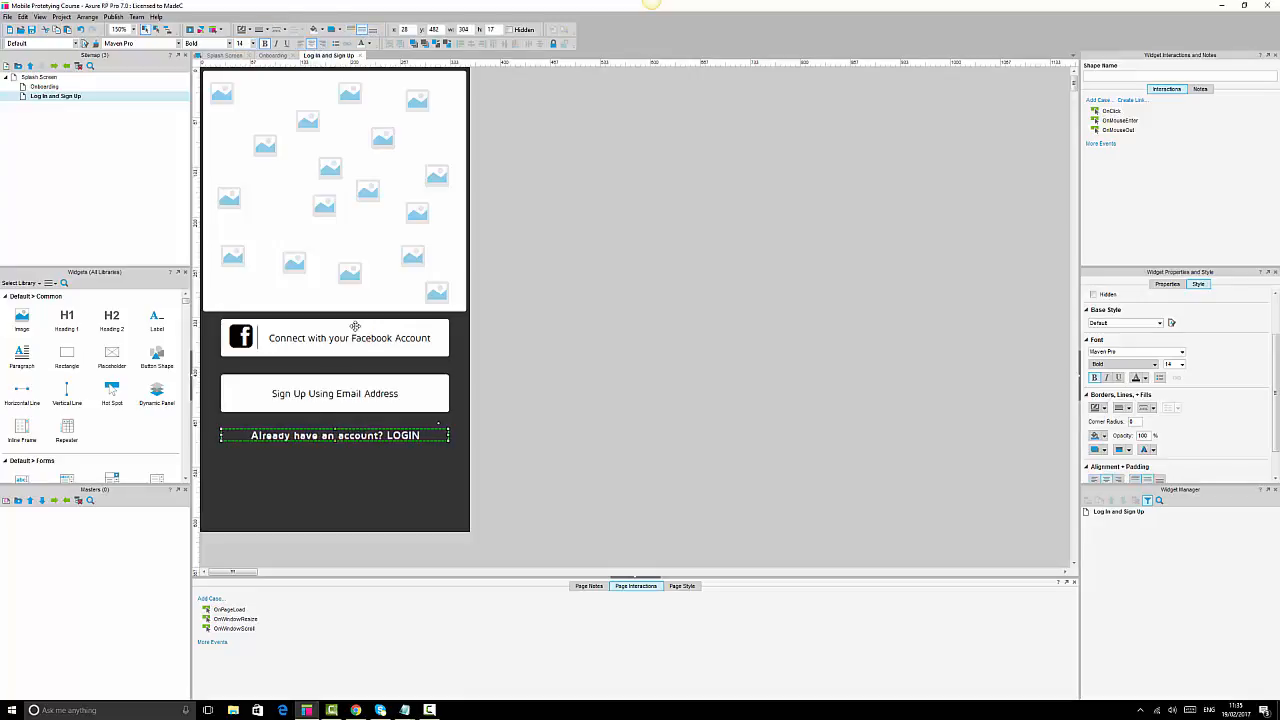
drag(335, 441, 424, 444)
double_click(390, 444)
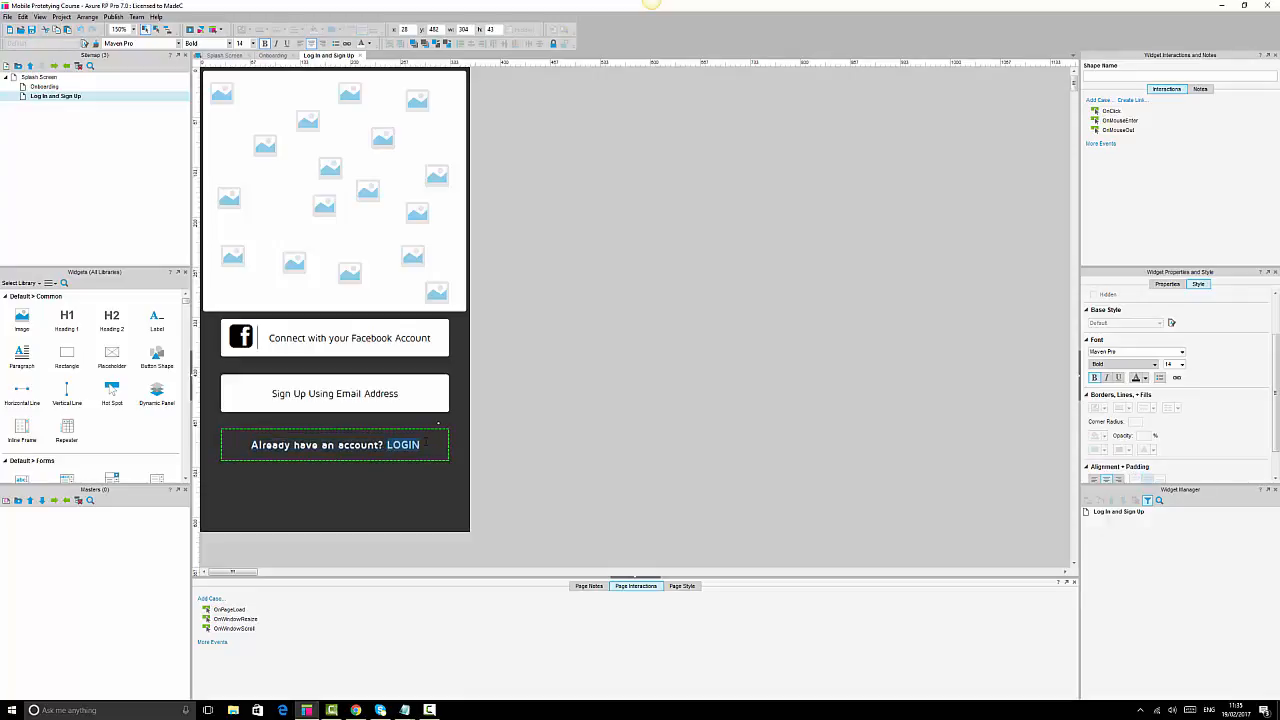
Skip the text link for now and add a sitemap page named 'Login' below Log In and Sign Up.
click(348, 44)
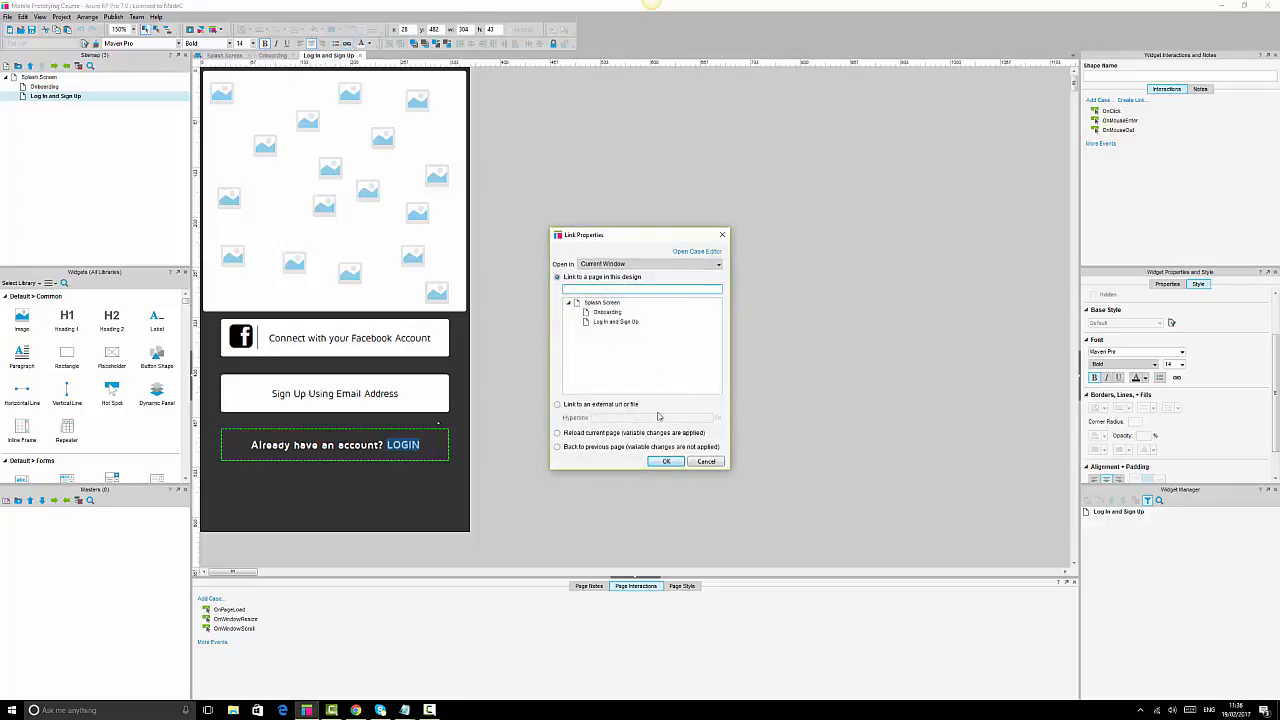
click(706, 462)
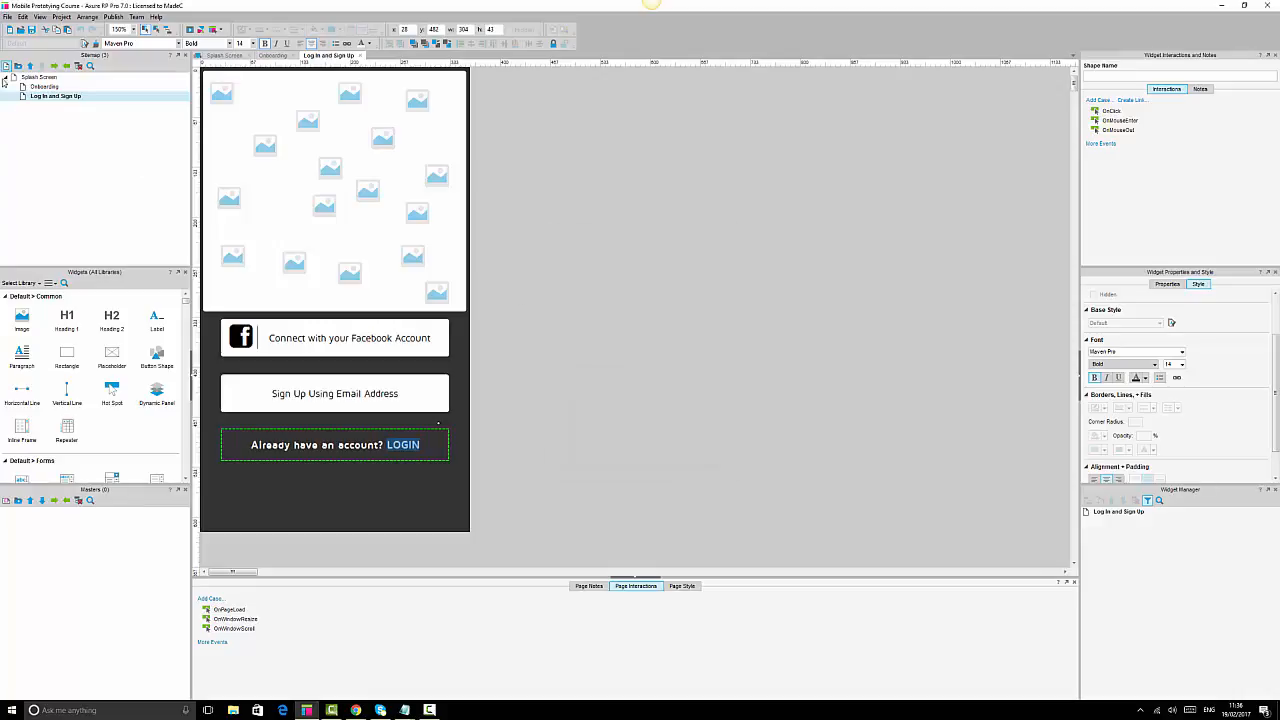
click(6, 66)
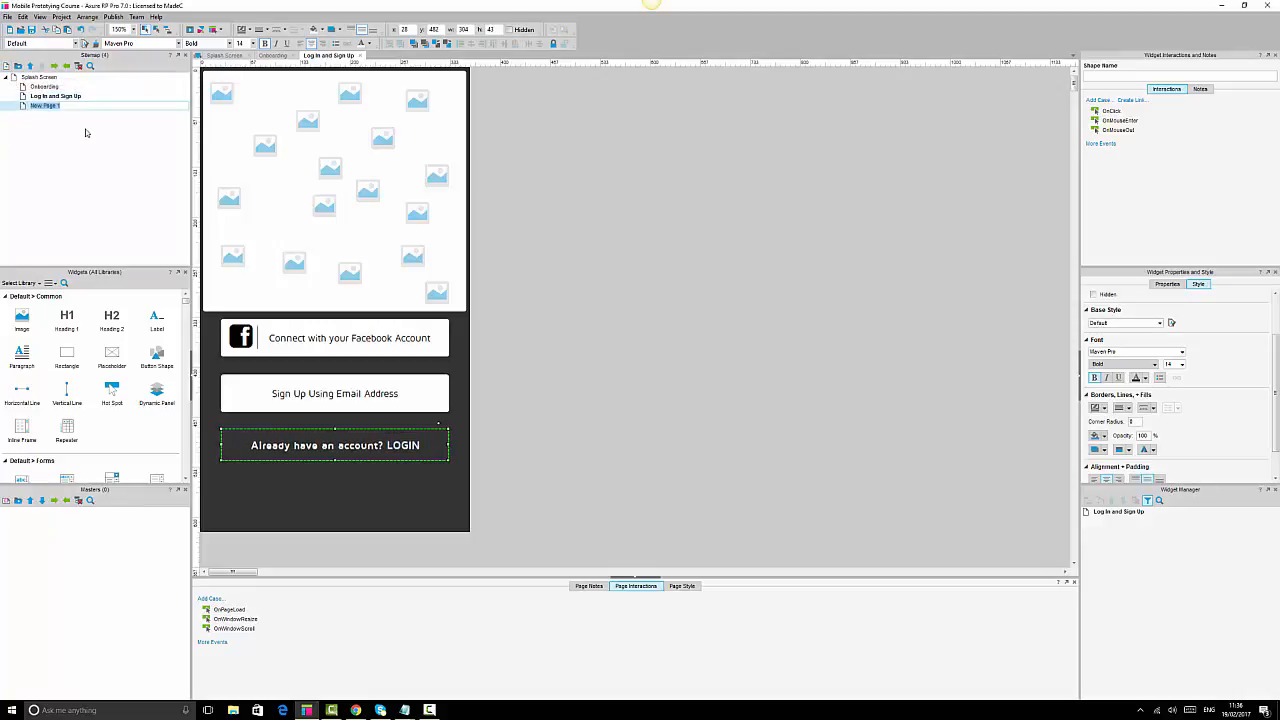
text(Login)
click(53, 97)
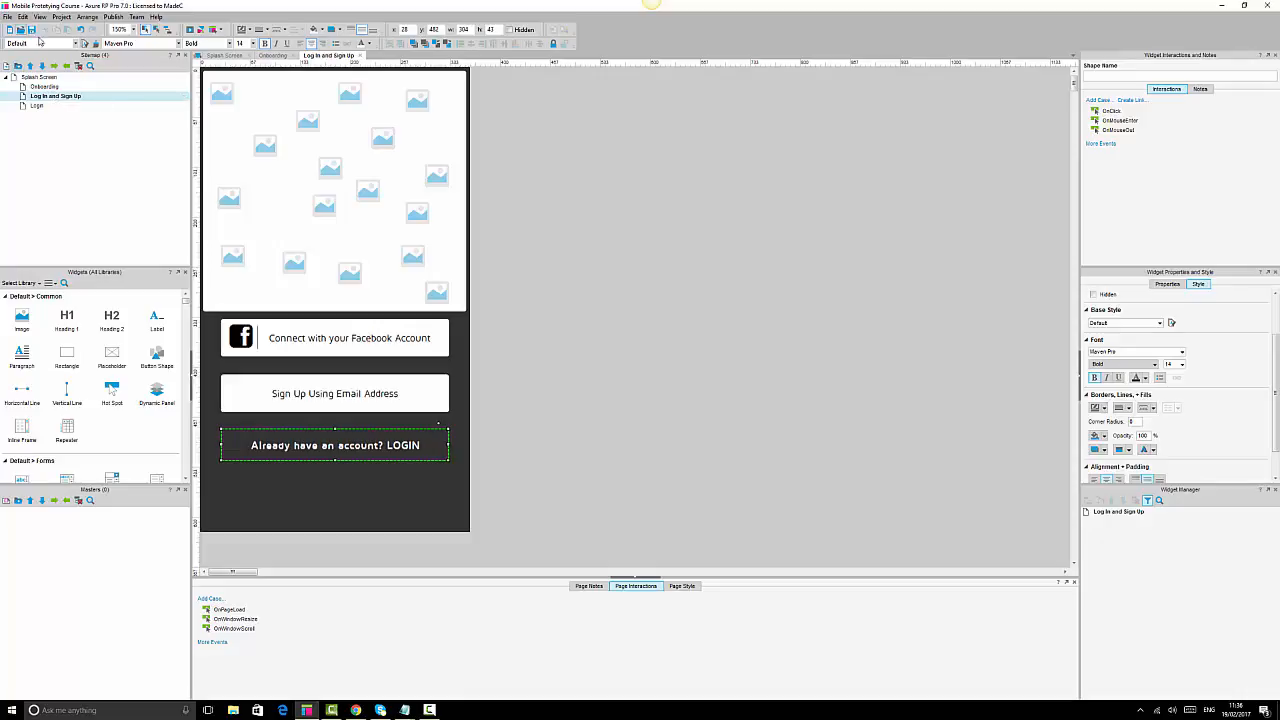
click(38, 105)
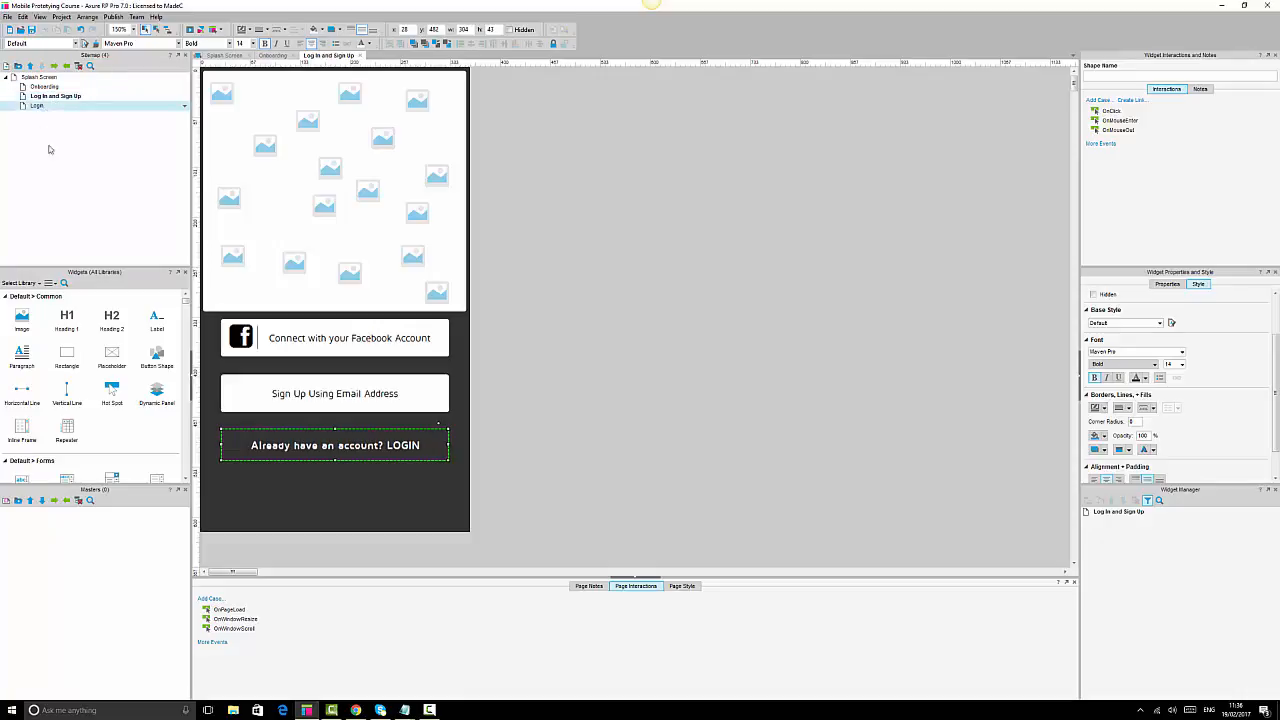
double_click(415, 433)
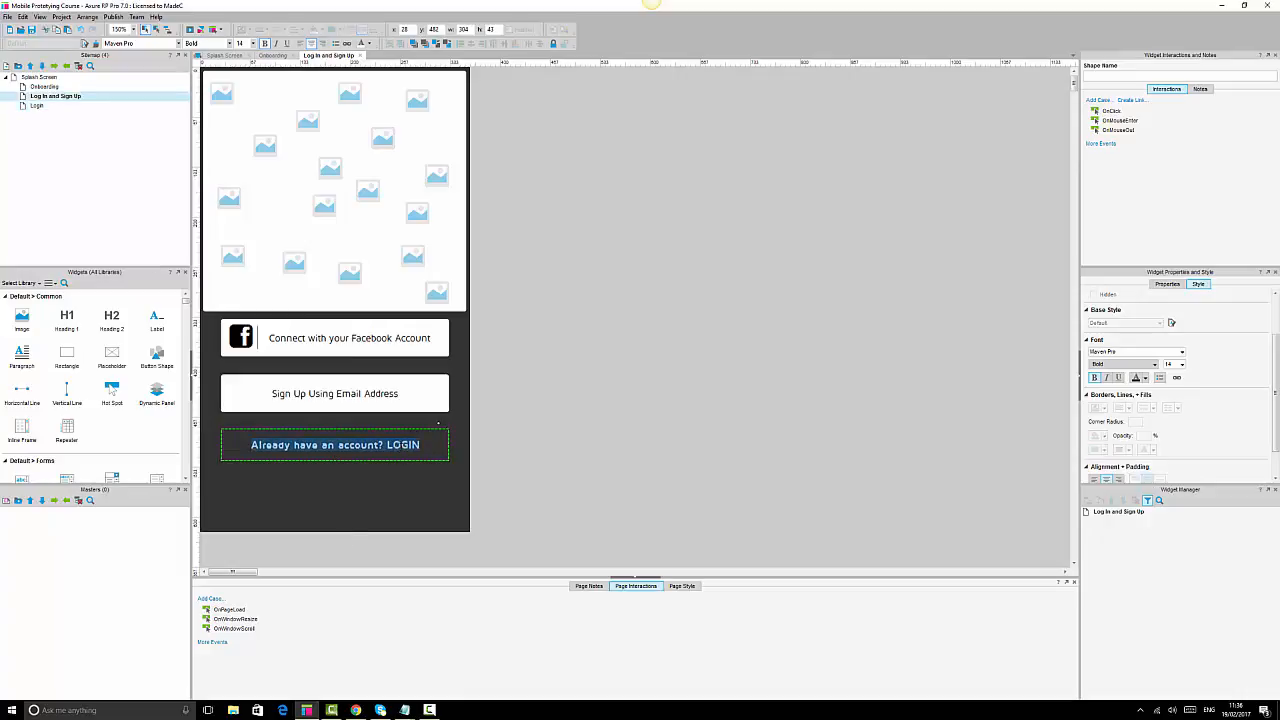
drag(386, 444, 426, 444)
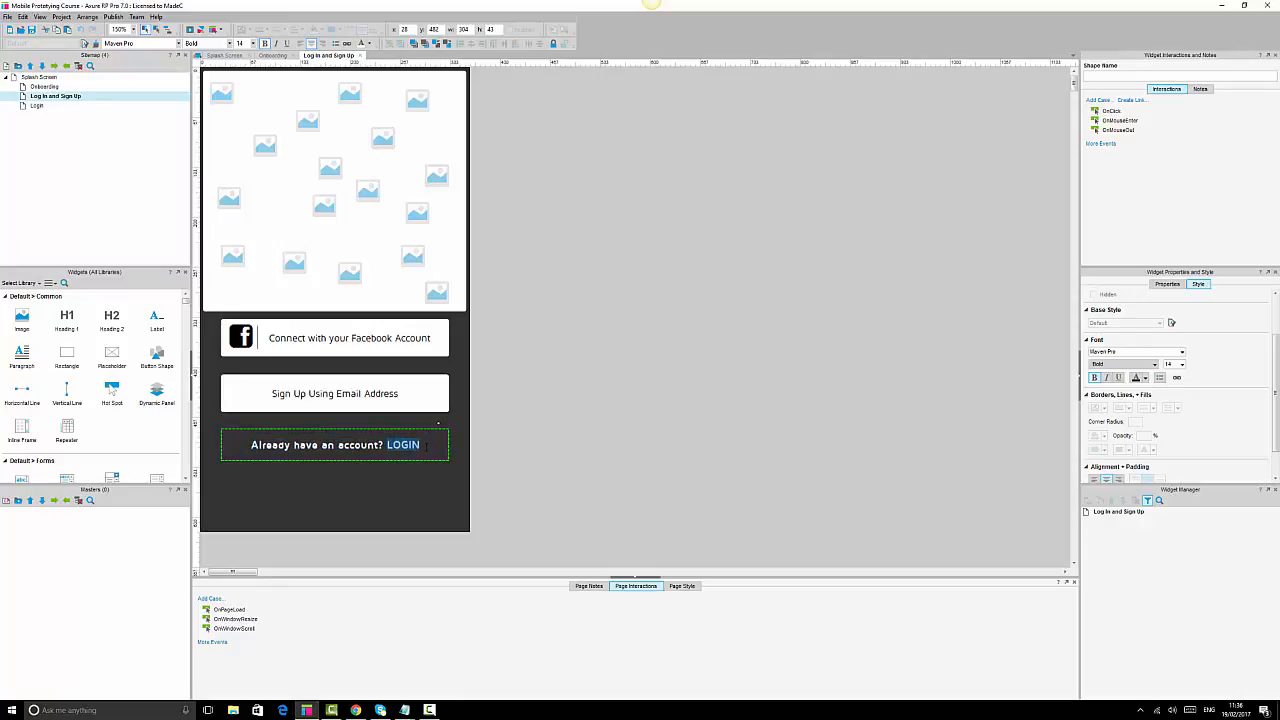
click(669, 375)
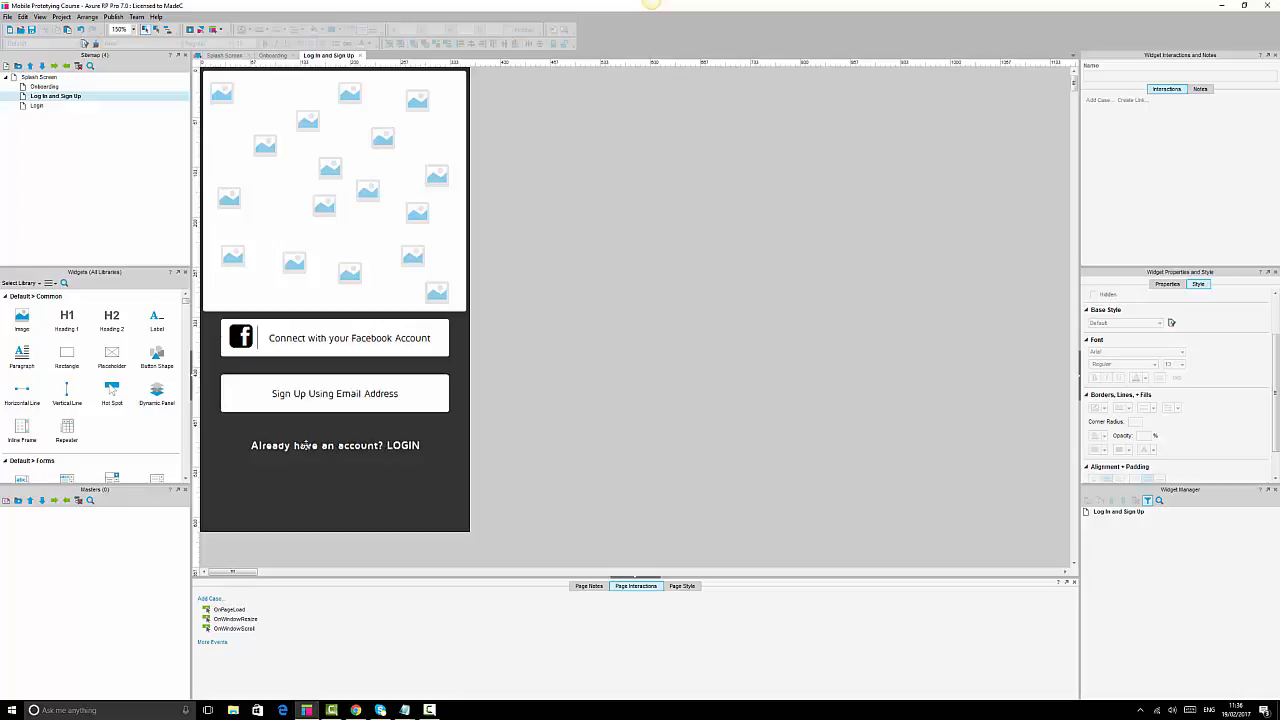
click(312, 447)
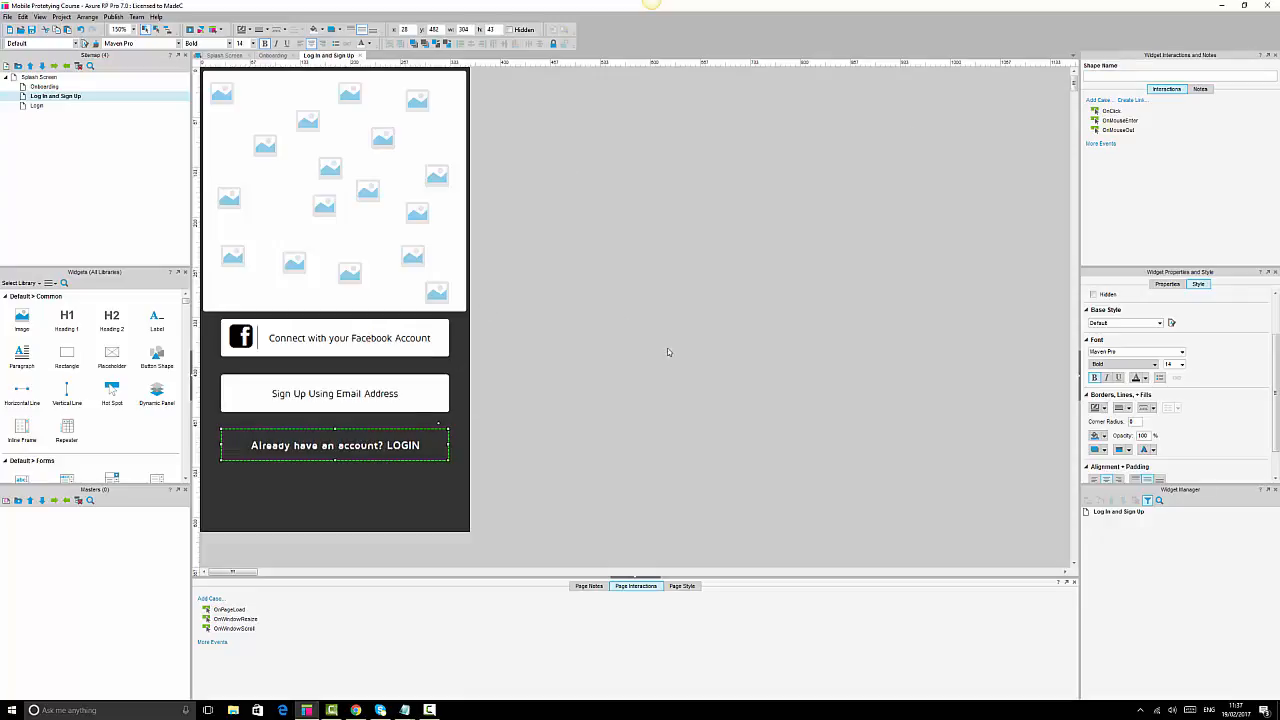
Give the LOGIN line an OnClick action that opens the Login page in the current window.
double_click(1116, 112)
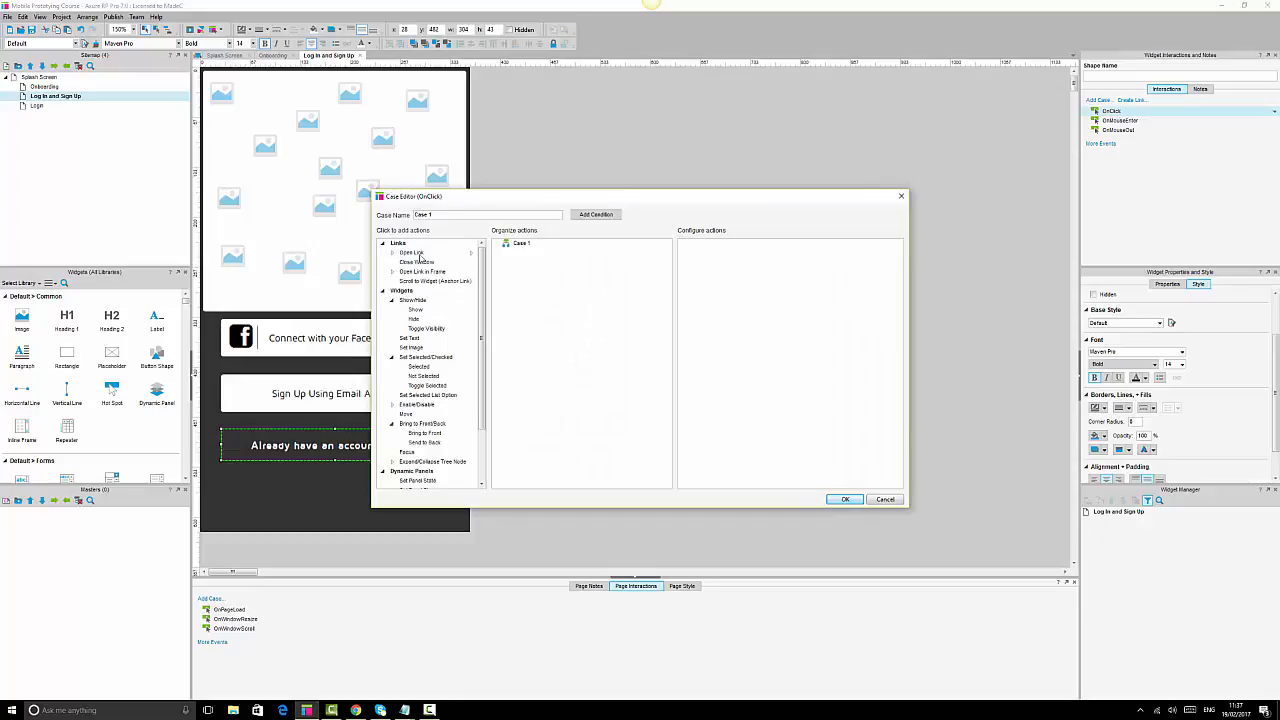
click(420, 255)
click(729, 313)
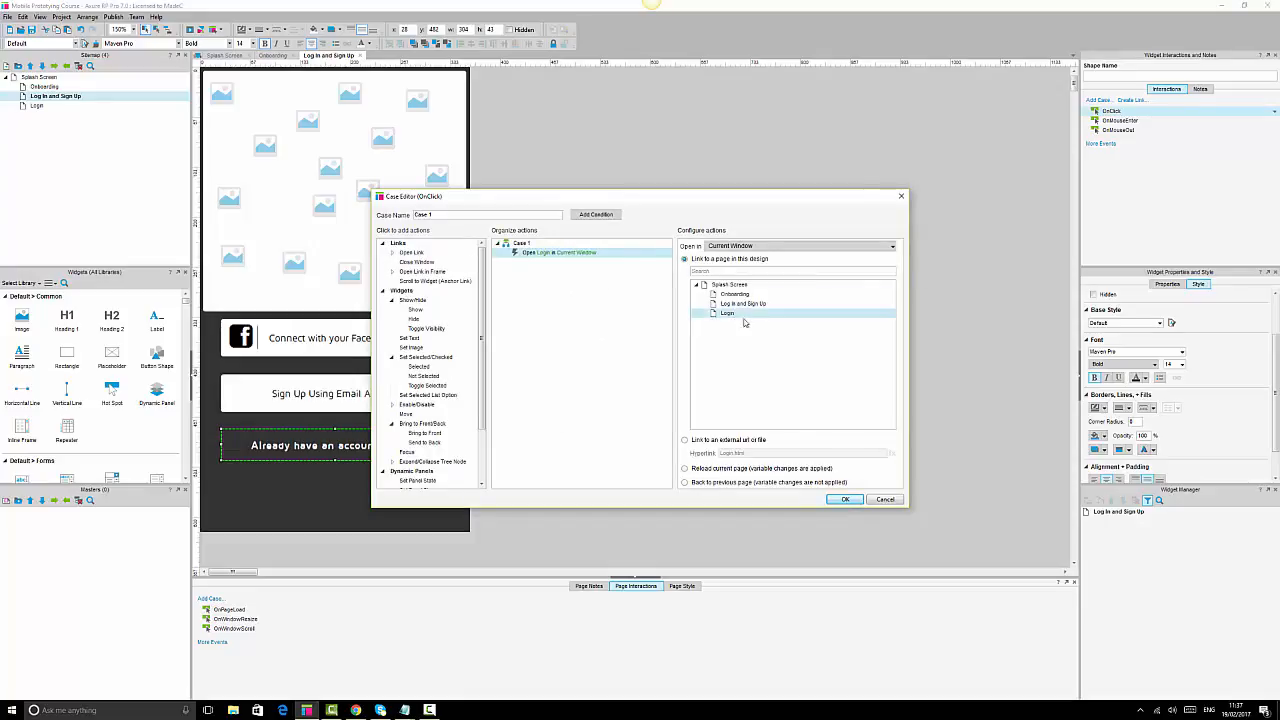
click(845, 500)
Select the word LOGIN inside the account line's text, then reselect the whole line.
click(781, 375)
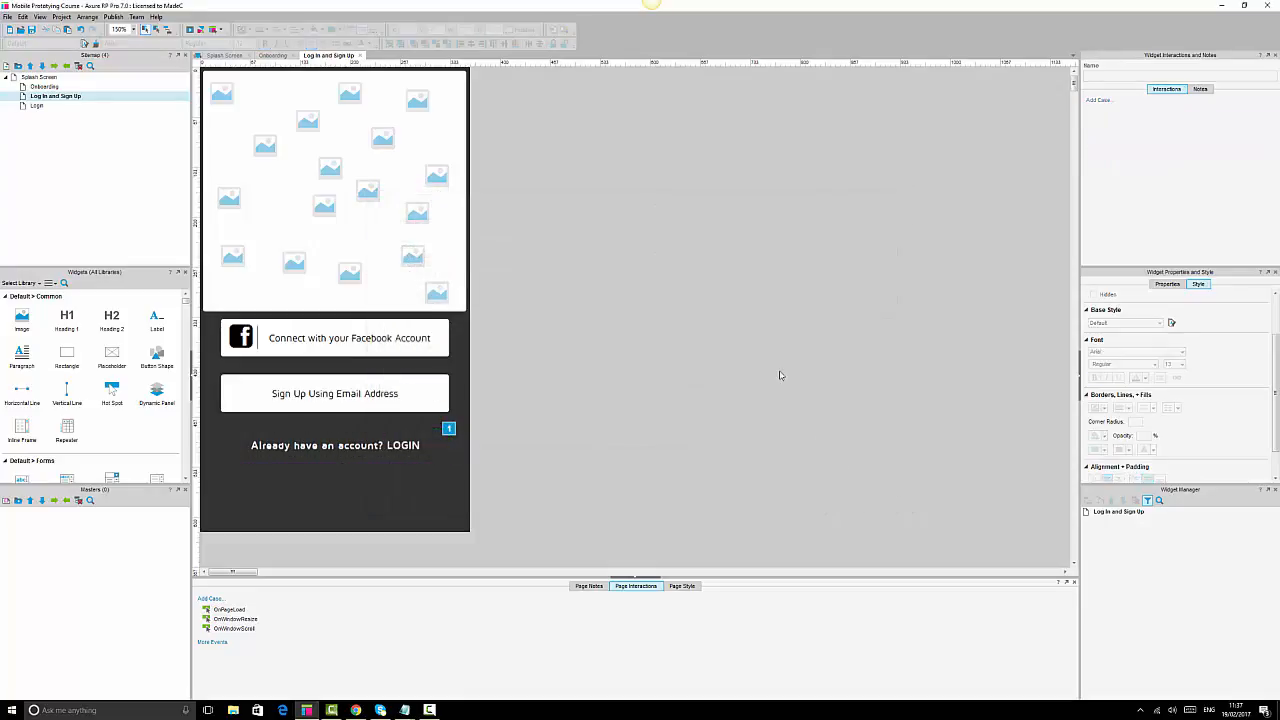
click(387, 445)
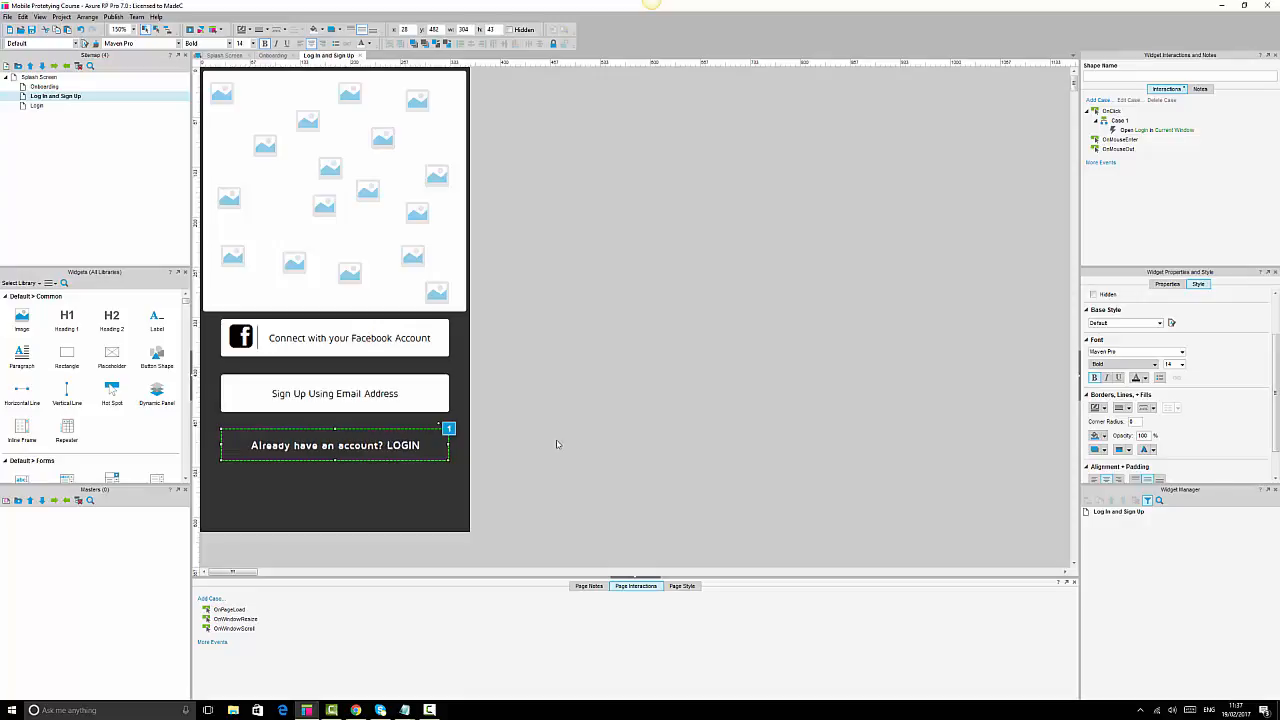
double_click(386, 447)
click(387, 447)
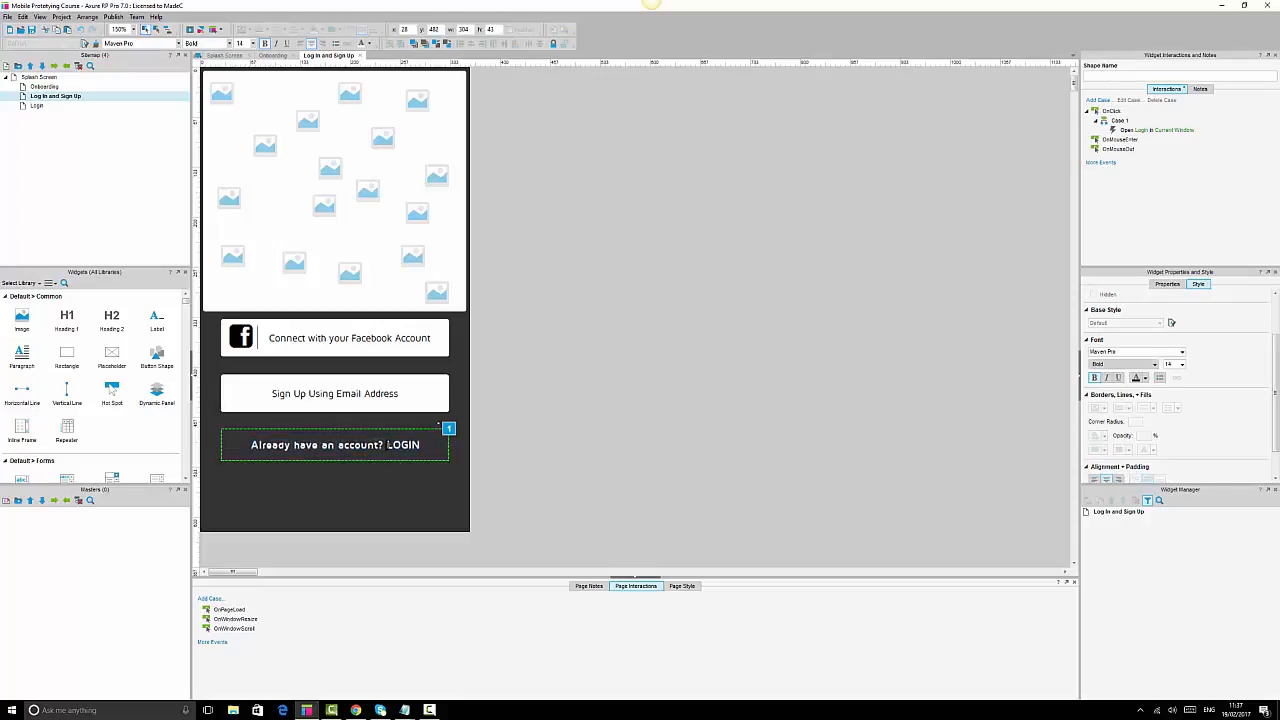
drag(387, 447, 420, 447)
click(688, 345)
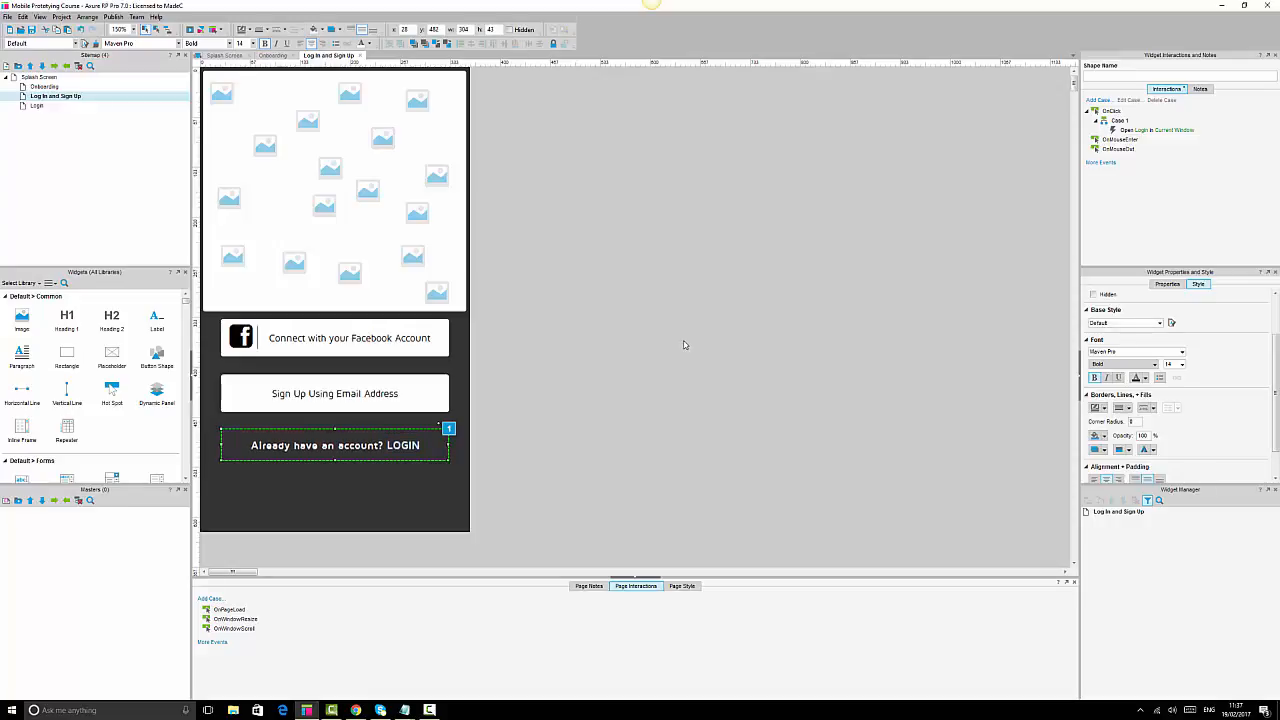
click(372, 446)
Unbold the words 'Already have an account?' so only LOGIN remains bold.
double_click(372, 446)
drag(384, 445, 250, 446)
click(264, 44)
click(560, 325)
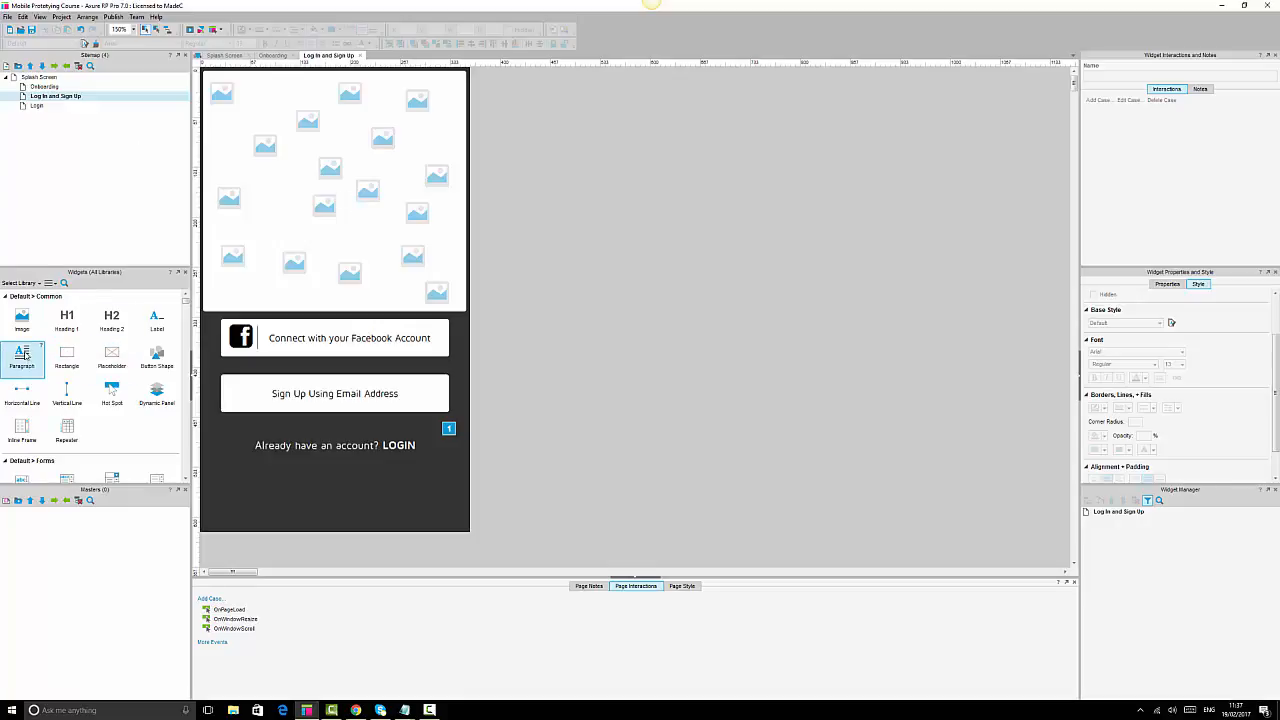
Place a Paragraph widget below LOGIN and delete most of its lorem ipsum text.
drag(22, 352, 245, 478)
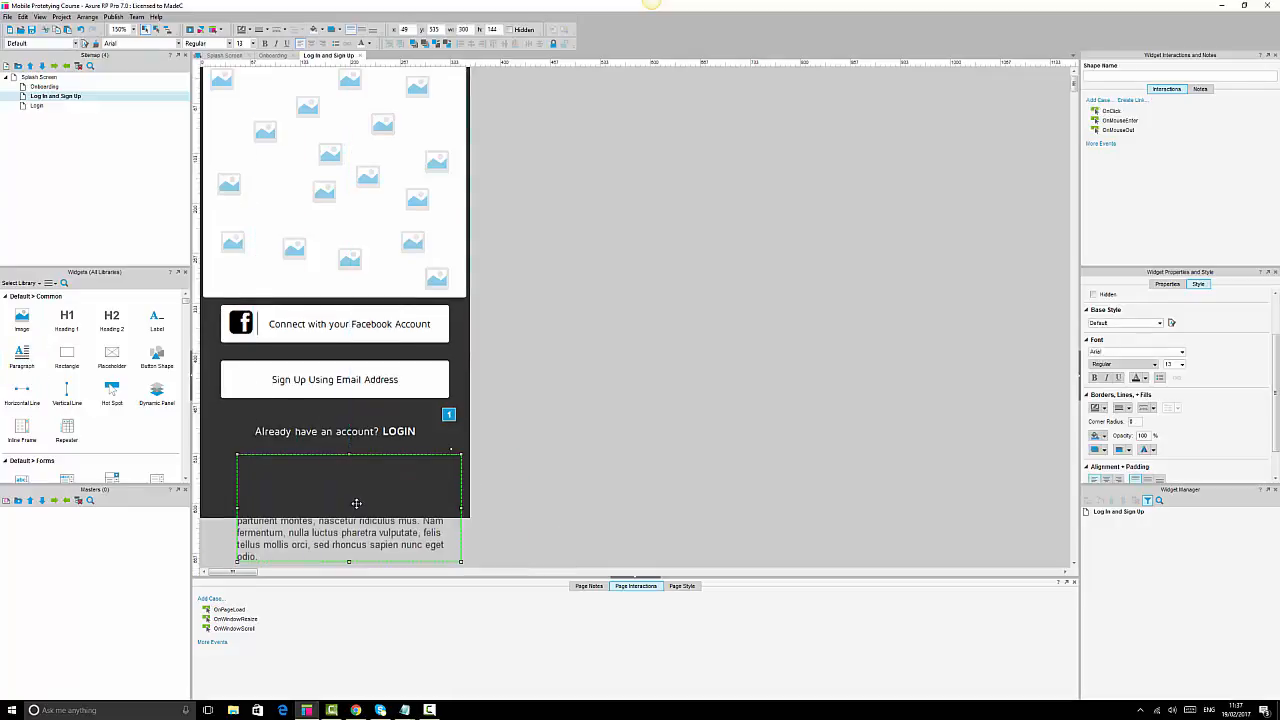
double_click(356, 503)
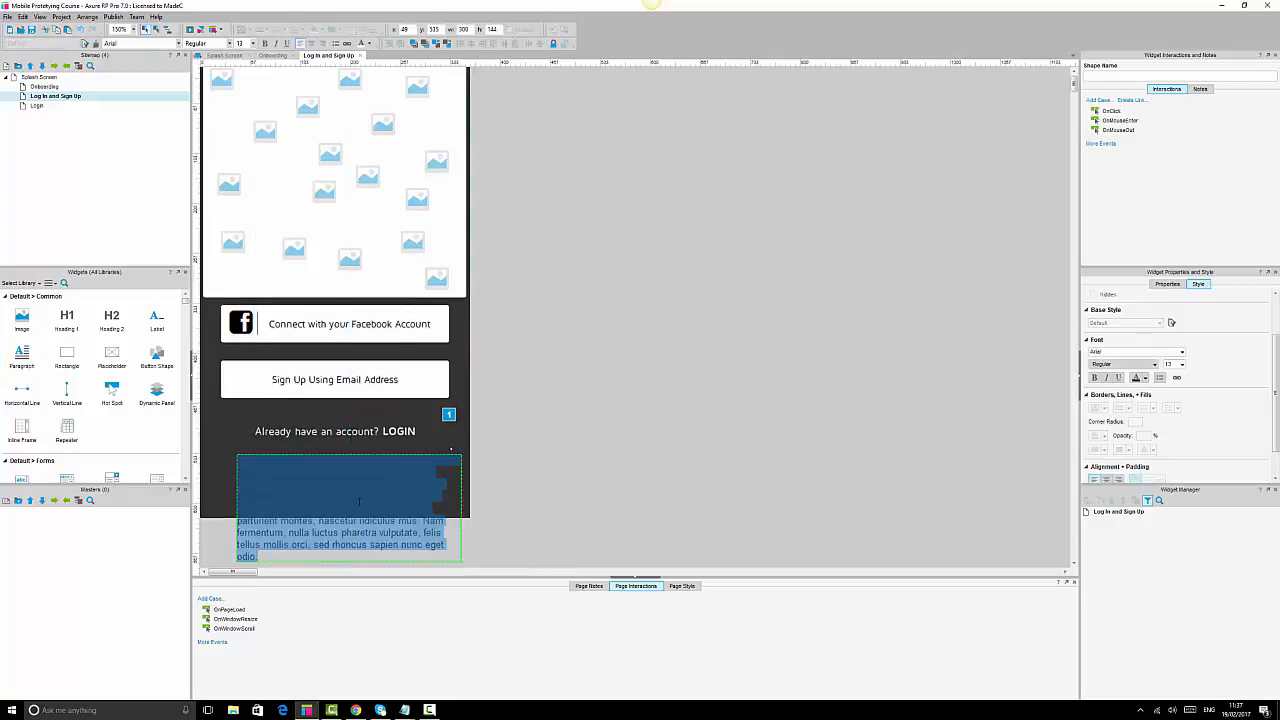
click(634, 383)
double_click(411, 478)
drag(411, 472, 459, 560)
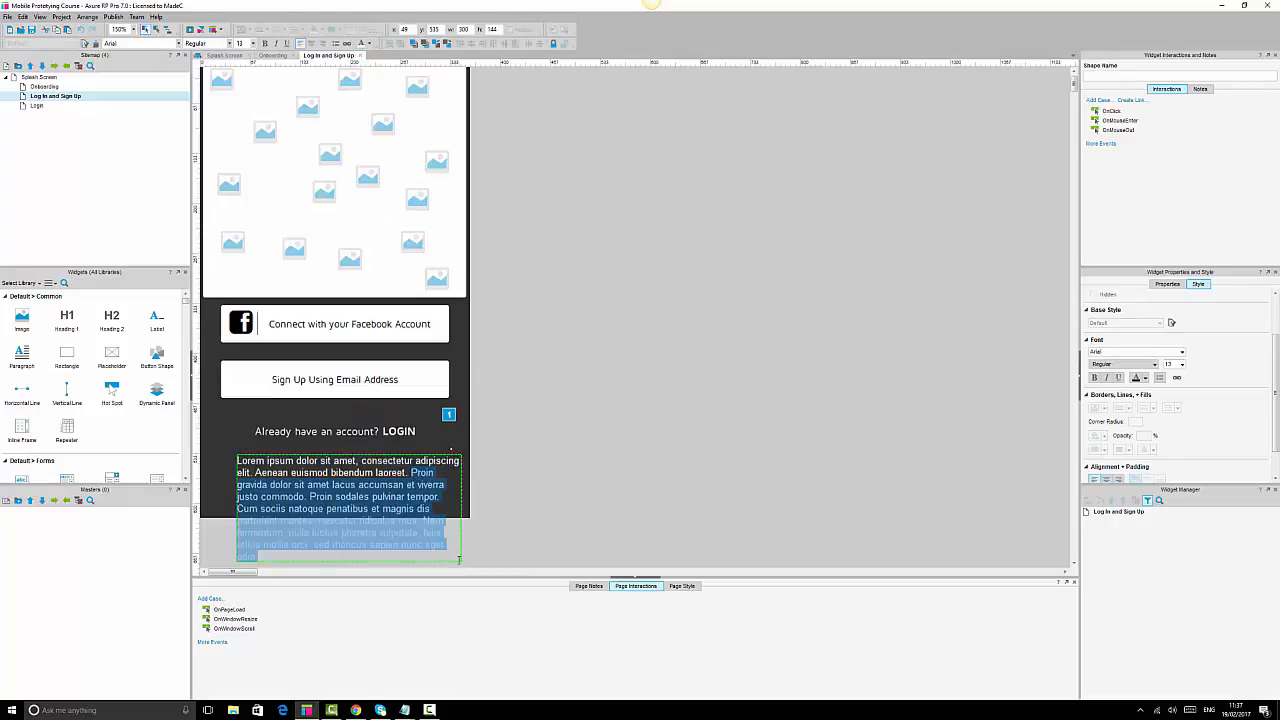
key(Delete)
click(539, 499)
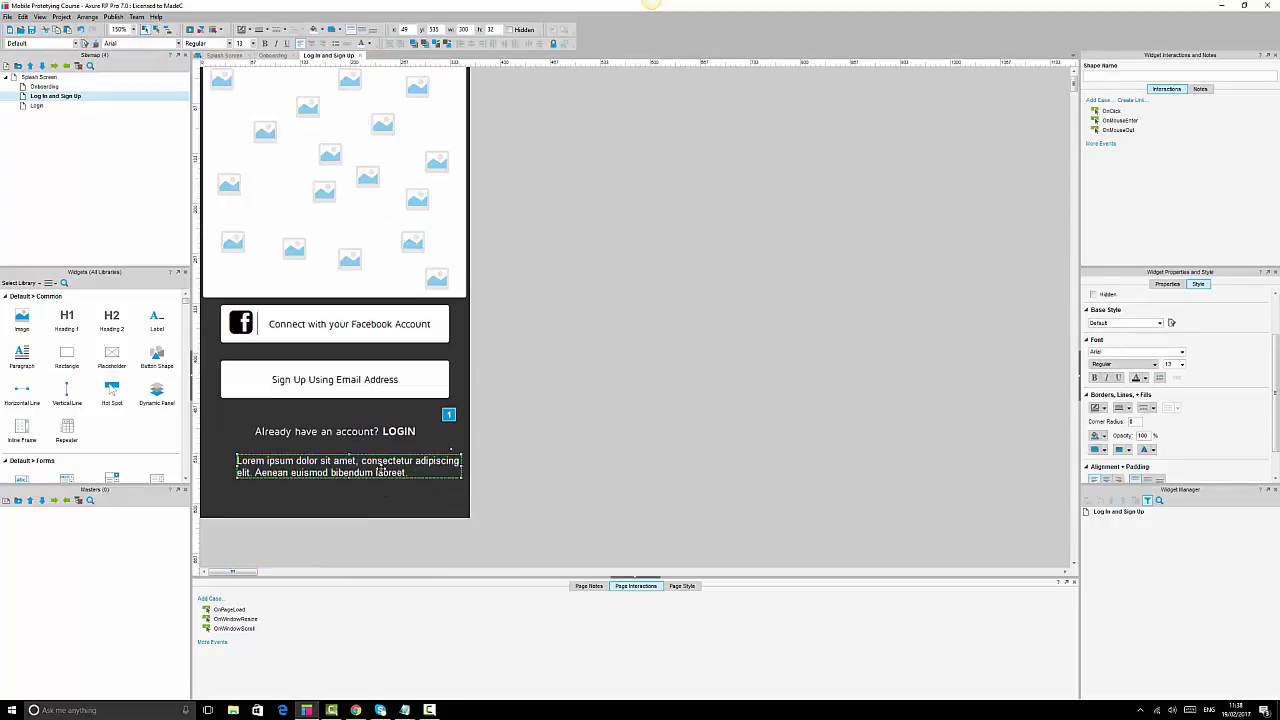
Replace the remaining text with 'By signing up to our Axure Shop, you are agreeing to out terms and condition'.
double_click(381, 470)
text(By)
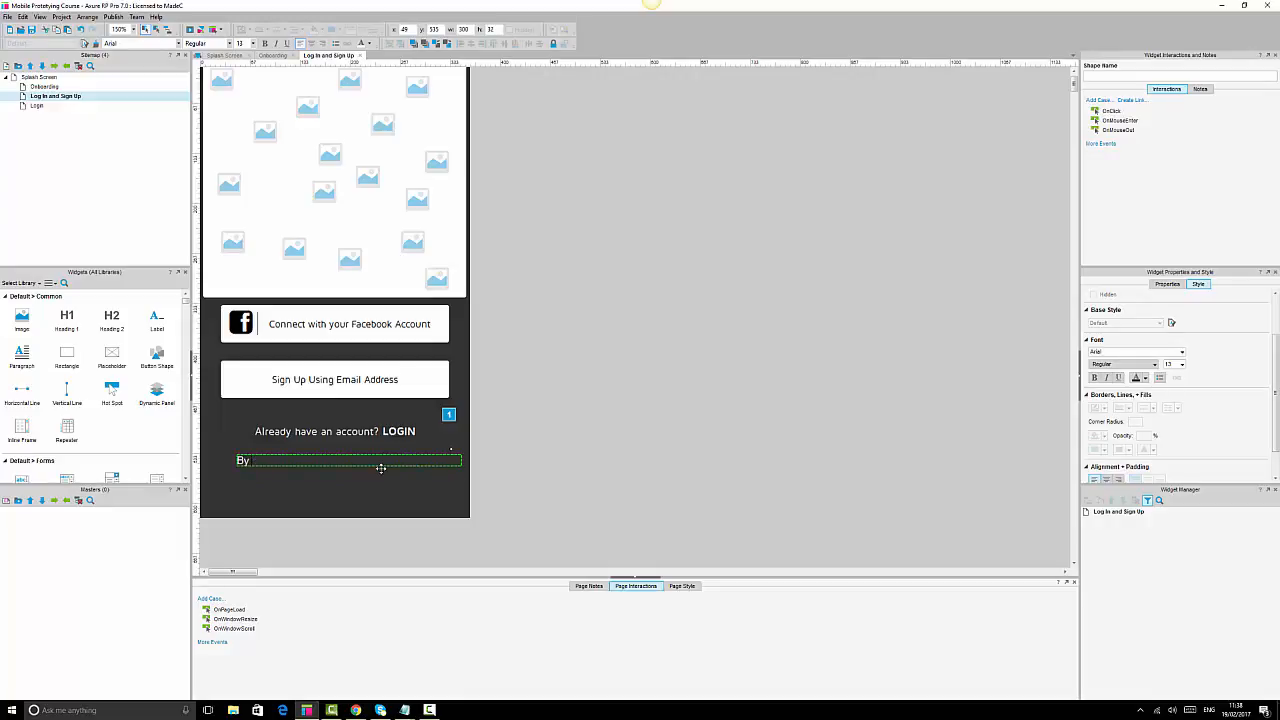
text( signgn)
key(BackSpace)
key(BackSpace)
text(igning up to our Axure Shop, you are)
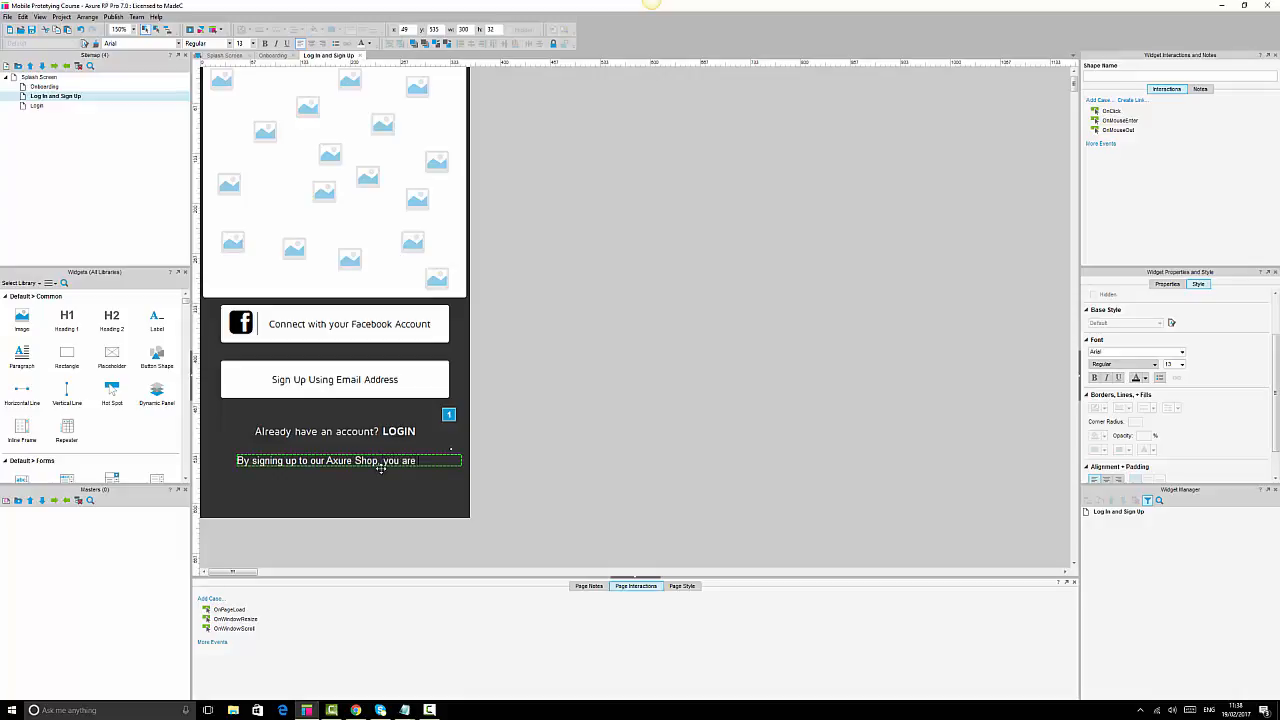
text( agre)
key(BackSpace)
key(BackSpace)
key(BackSpace)
text(eeing to out t)
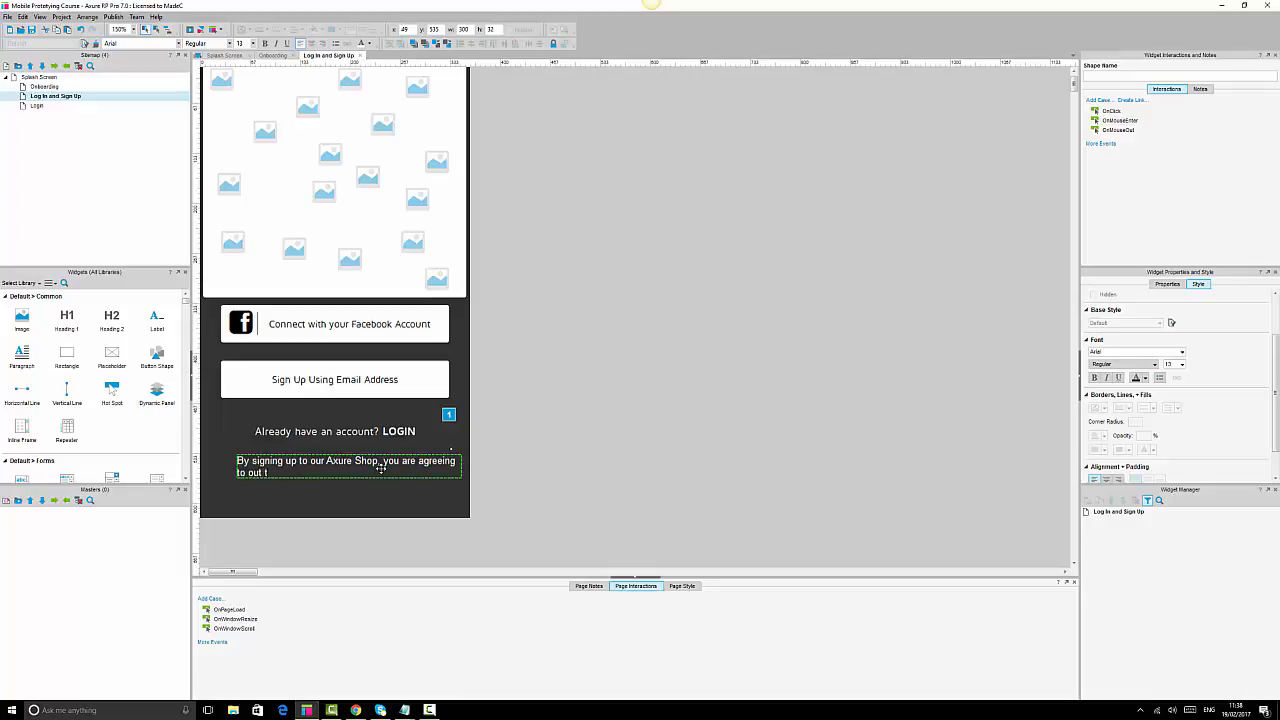
text(erms and conditions...)
click(535, 500)
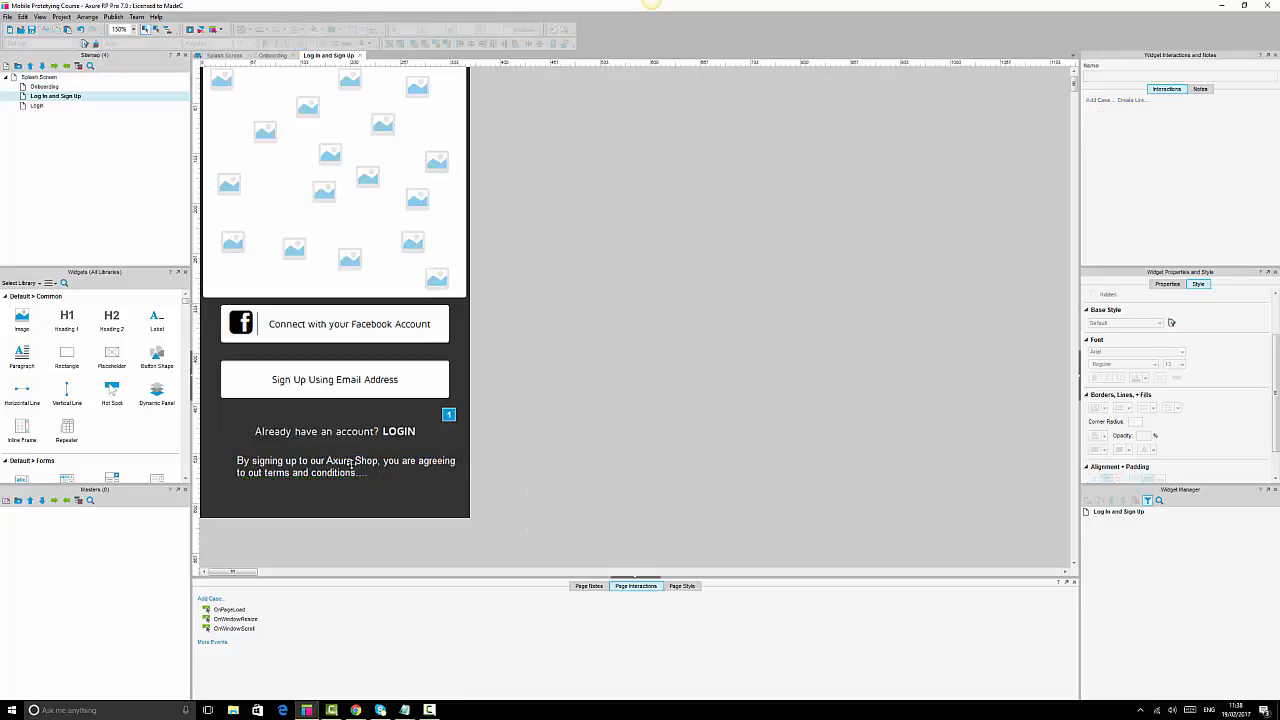
click(346, 467)
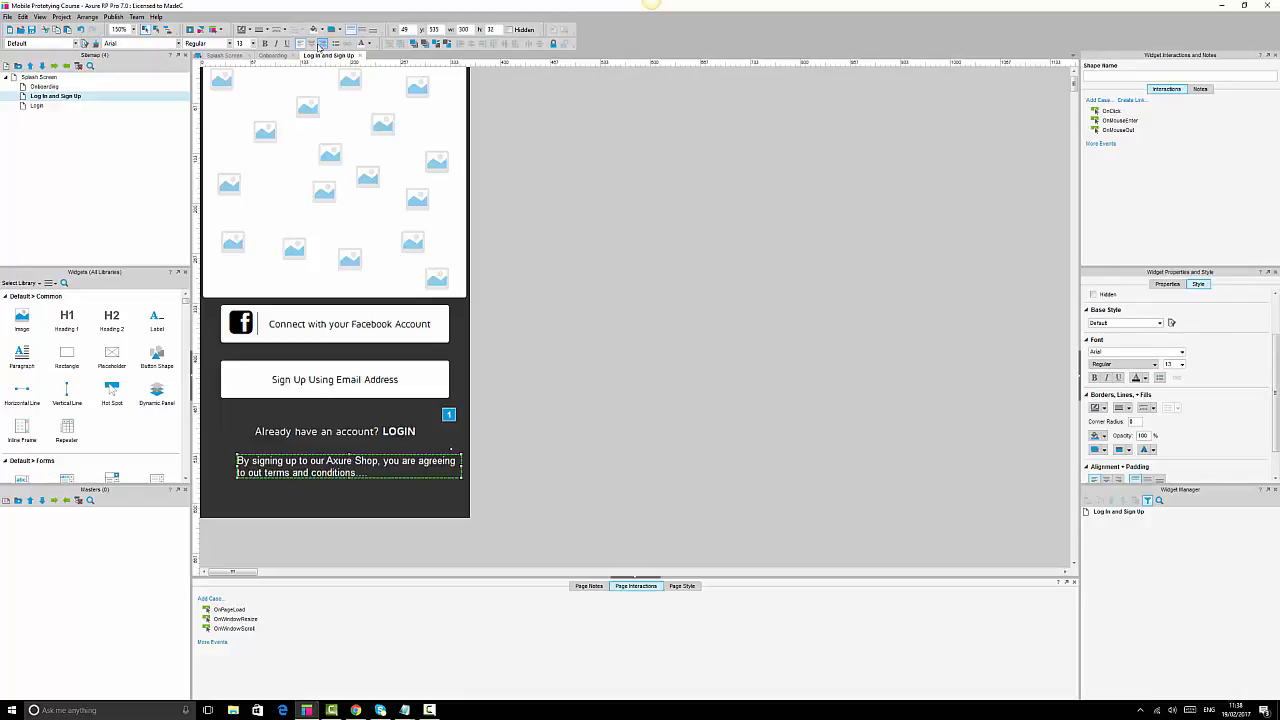
Centre the terms text horizontally and vertically, and make its box taller.
click(312, 44)
click(305, 44)
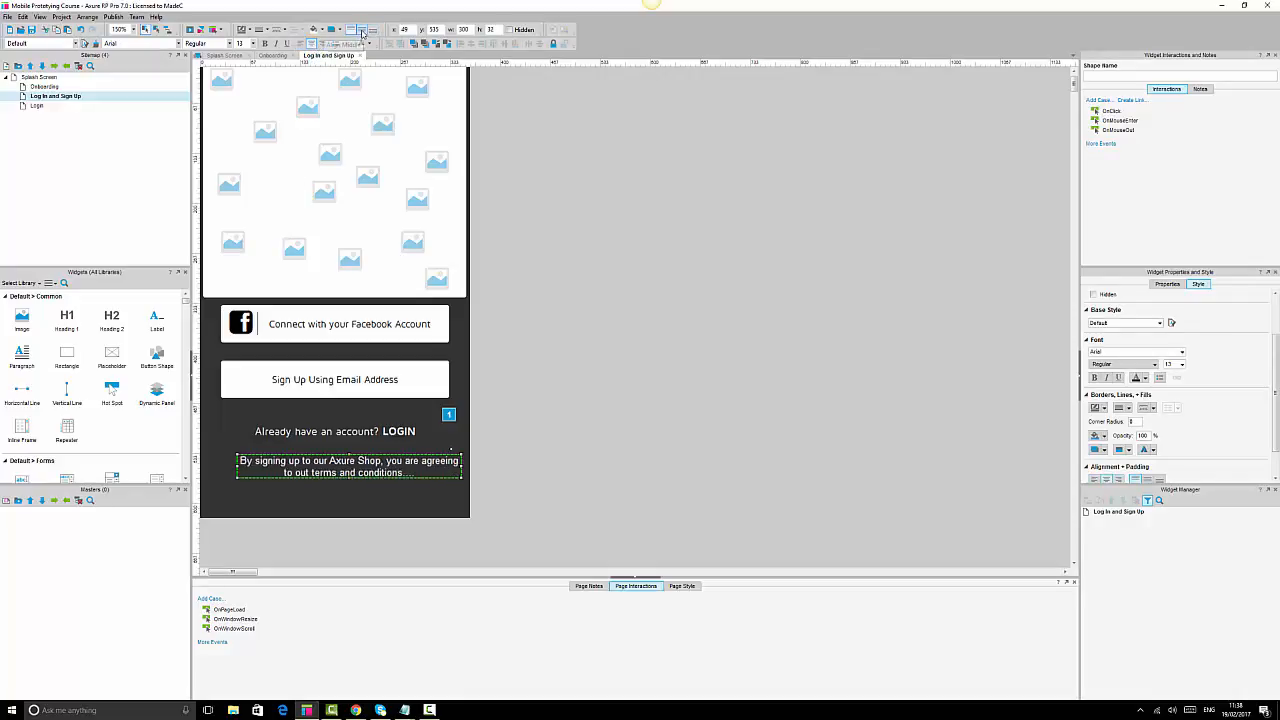
click(362, 31)
drag(349, 478, 353, 493)
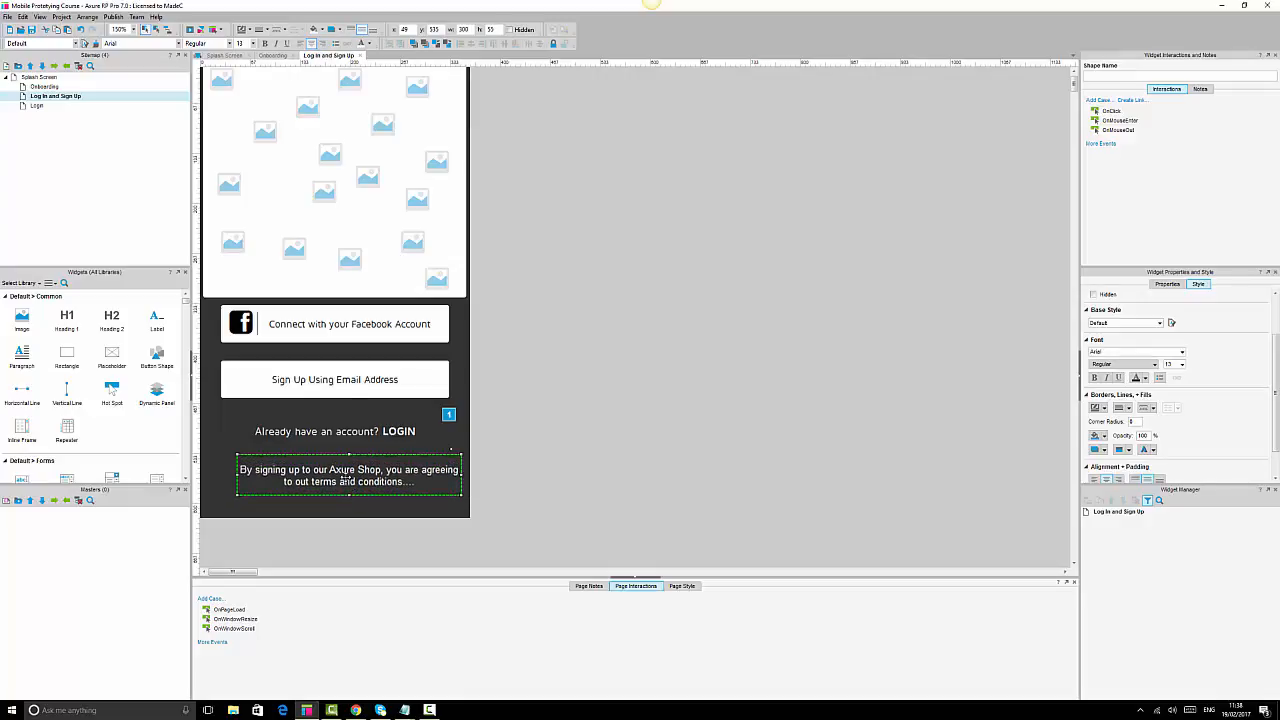
Set the terms text to 12pt Maven Pro and move the paragraph lower on the screen.
click(153, 42)
text(Maven Pro)
key(Return)
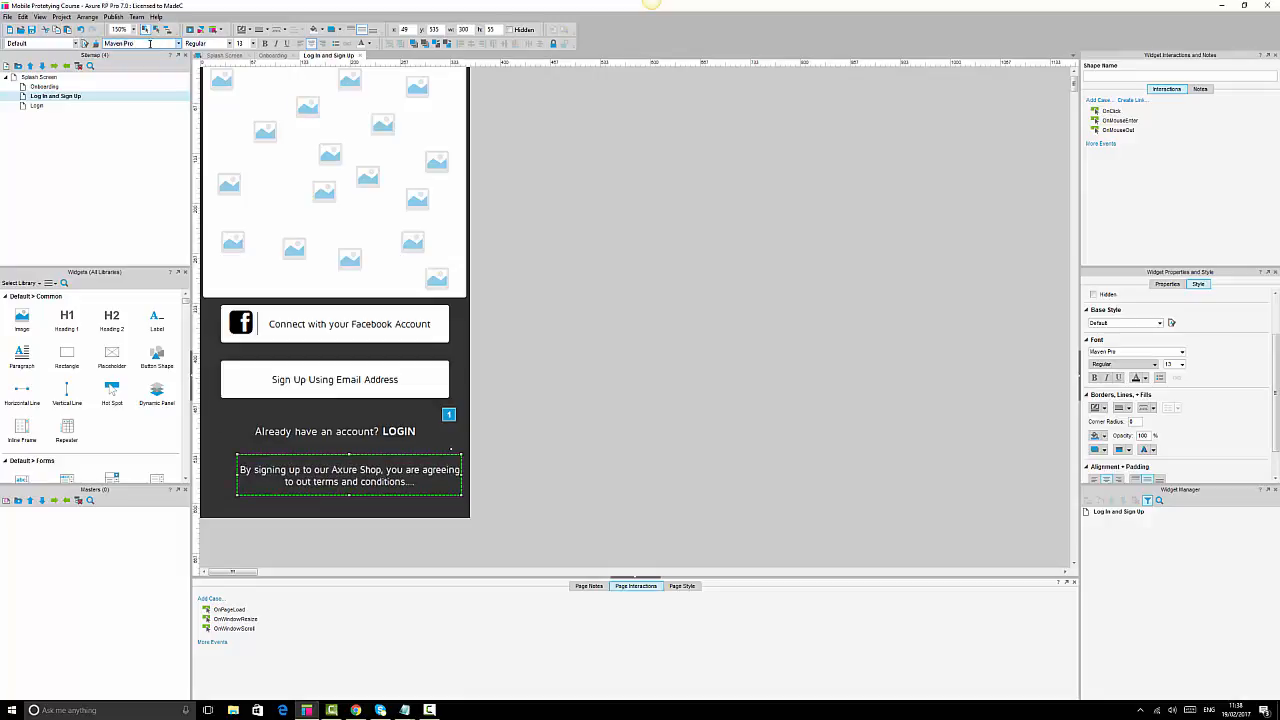
click(240, 44)
text(12)
key(Return)
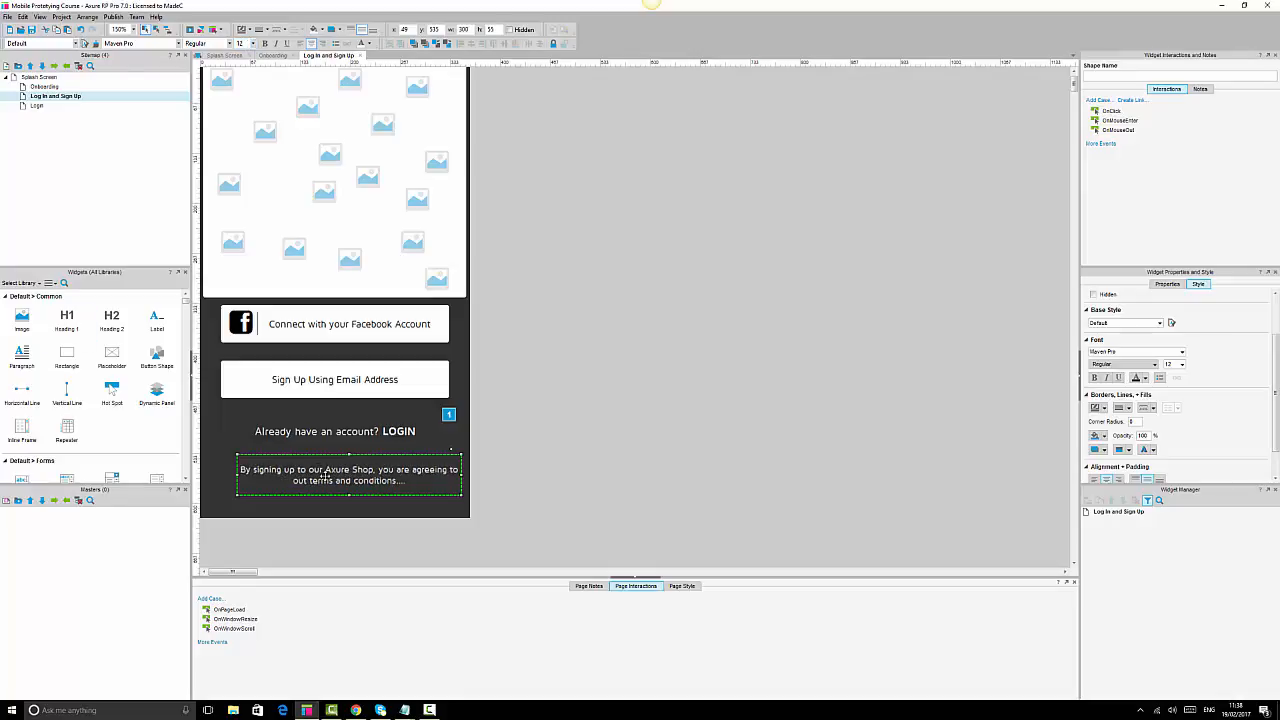
drag(325, 474, 318, 490)
click(456, 472)
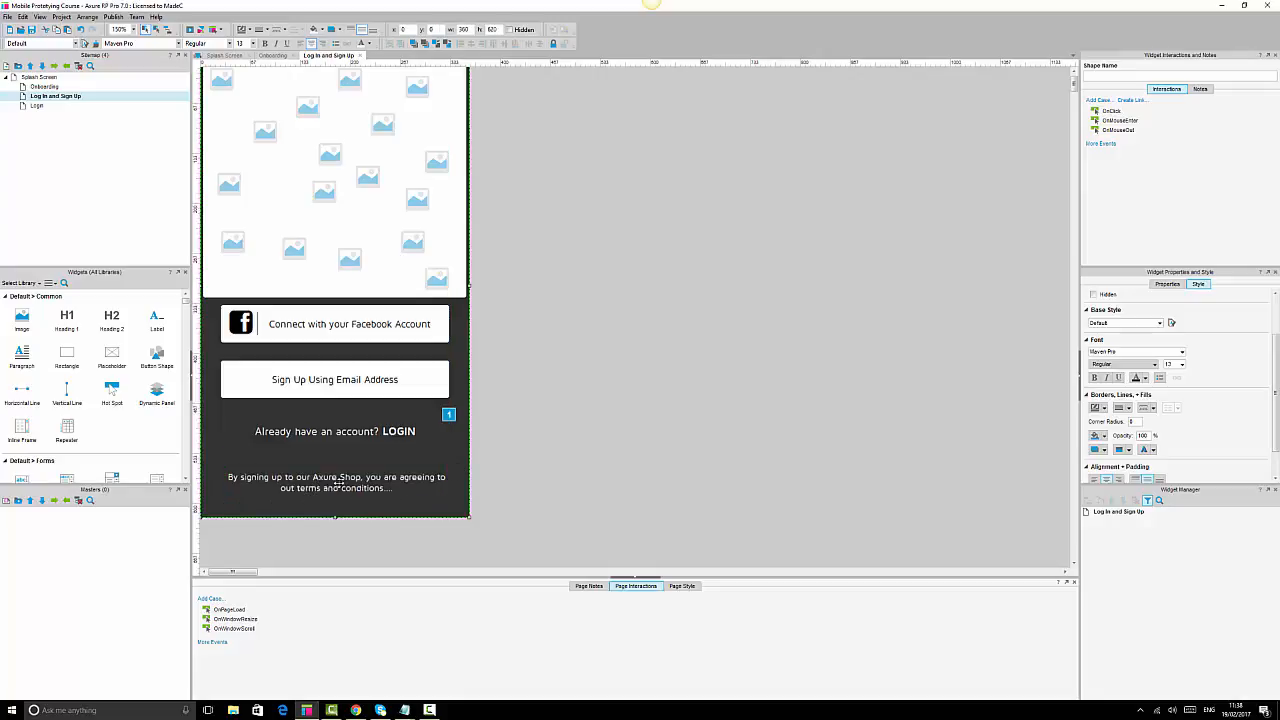
Try selecting the terms, LOGIN, button, top panel and image placeholder widgets.
click(338, 480)
click(585, 419)
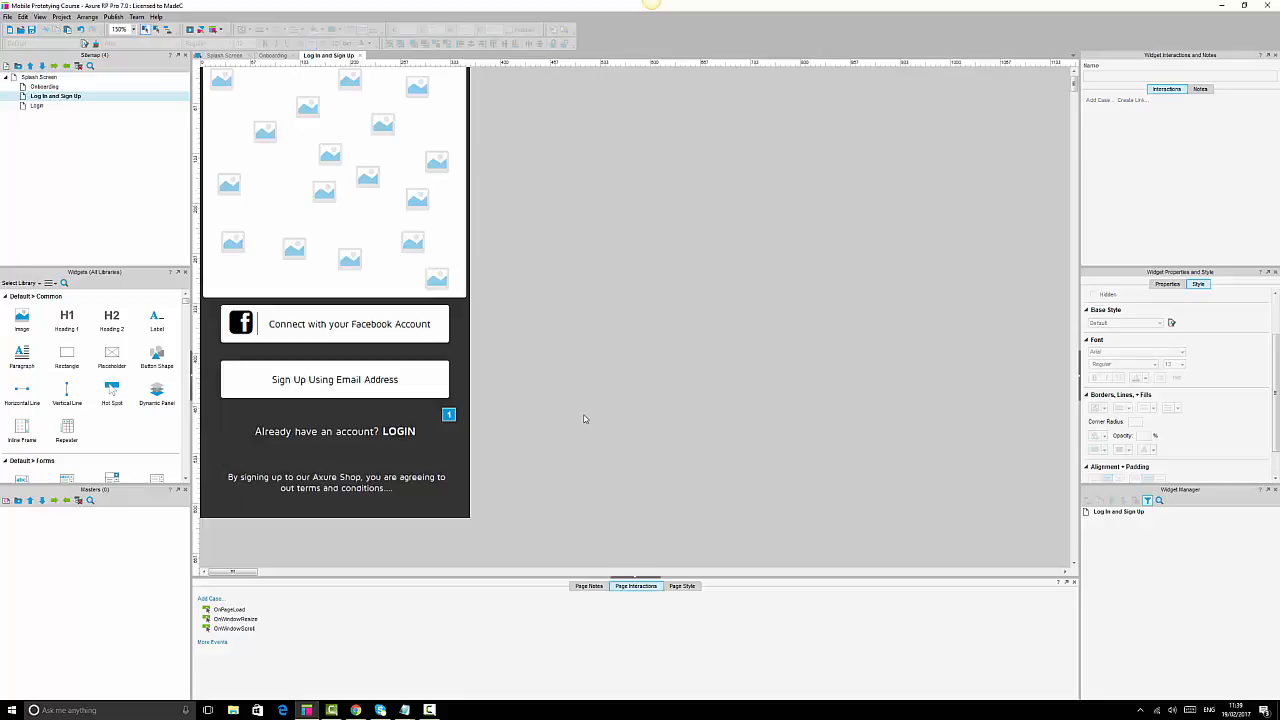
click(339, 492)
click(344, 433)
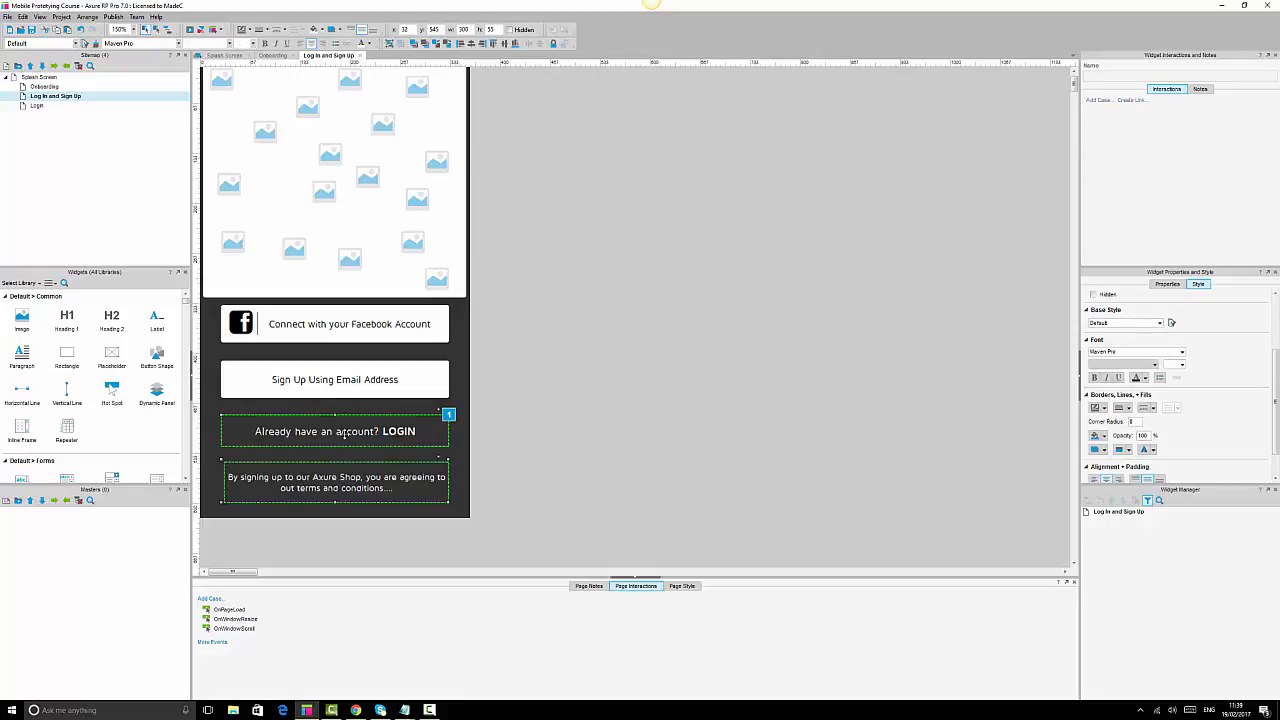
click(577, 384)
click(396, 372)
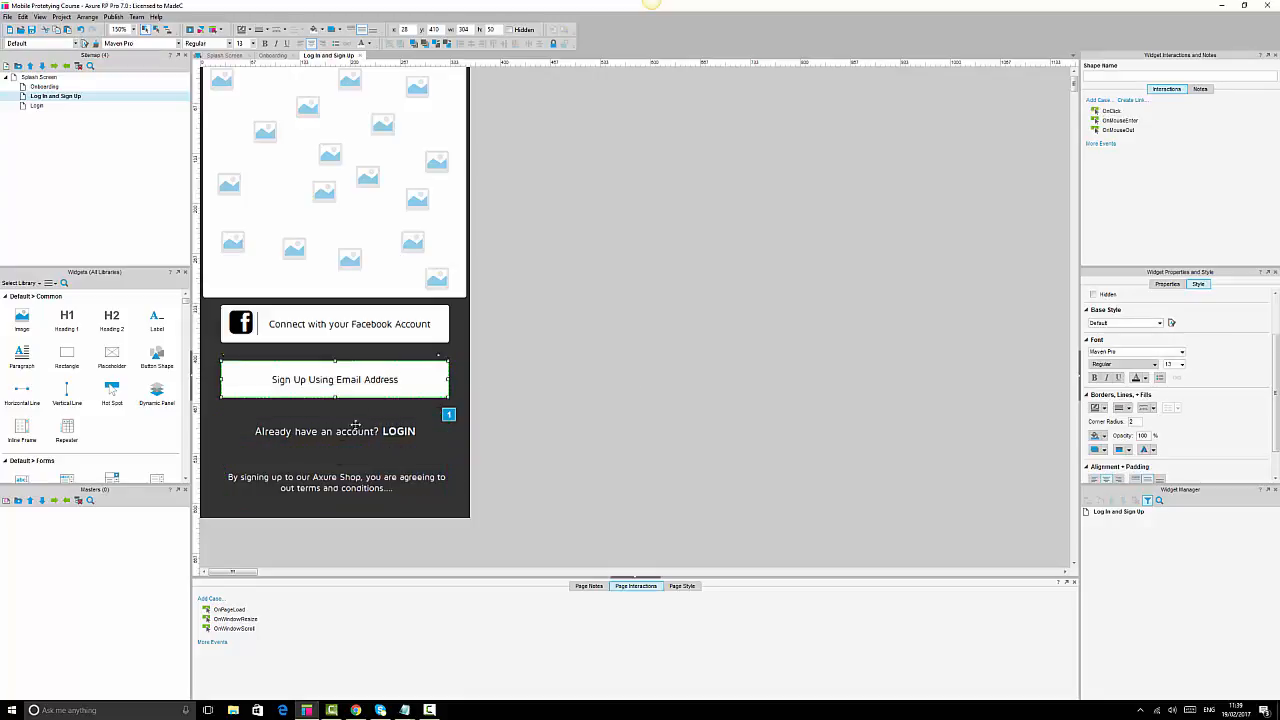
ctrl+click(350, 430)
ctrl+click(347, 480)
ctrl+click(356, 326)
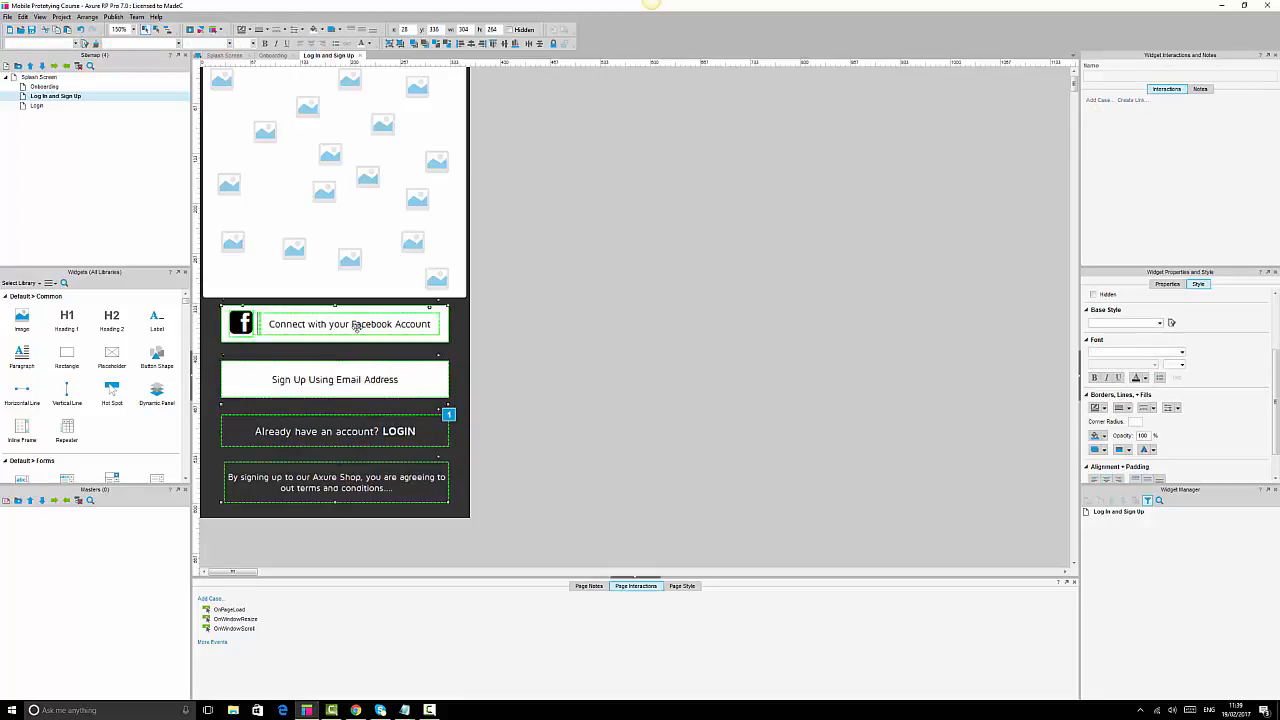
ctrl+click(375, 237)
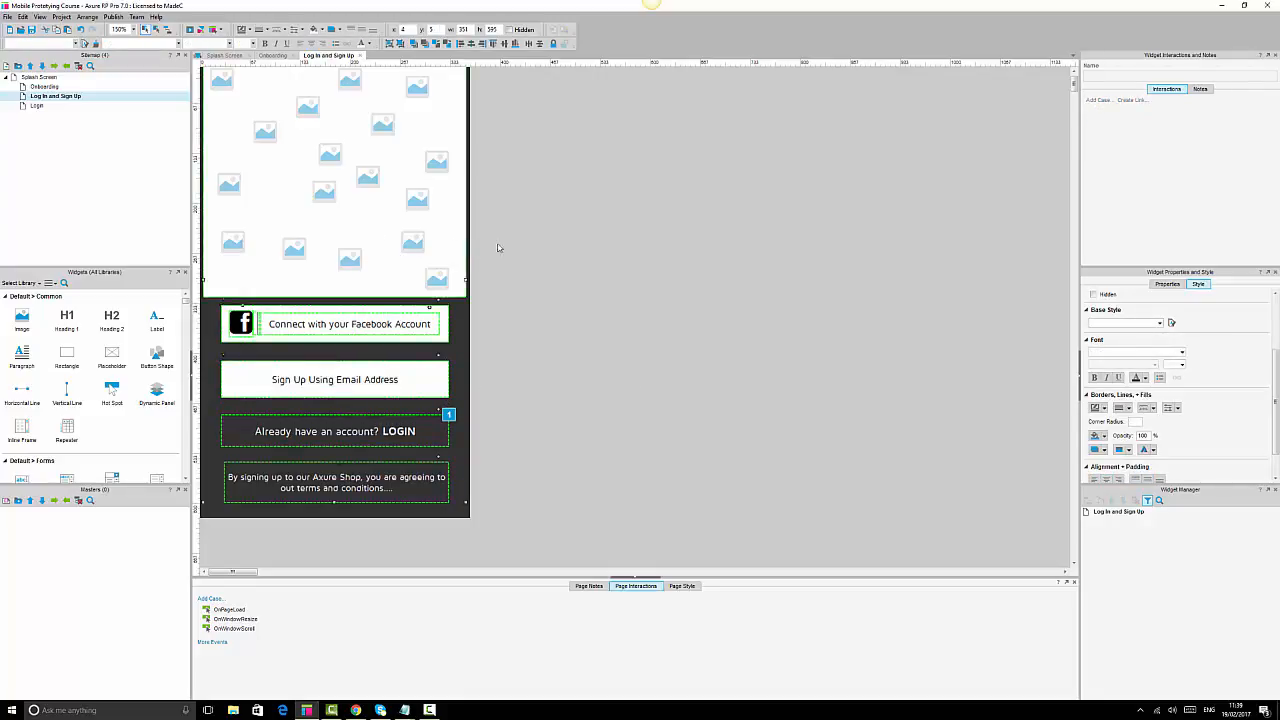
click(561, 225)
click(303, 103)
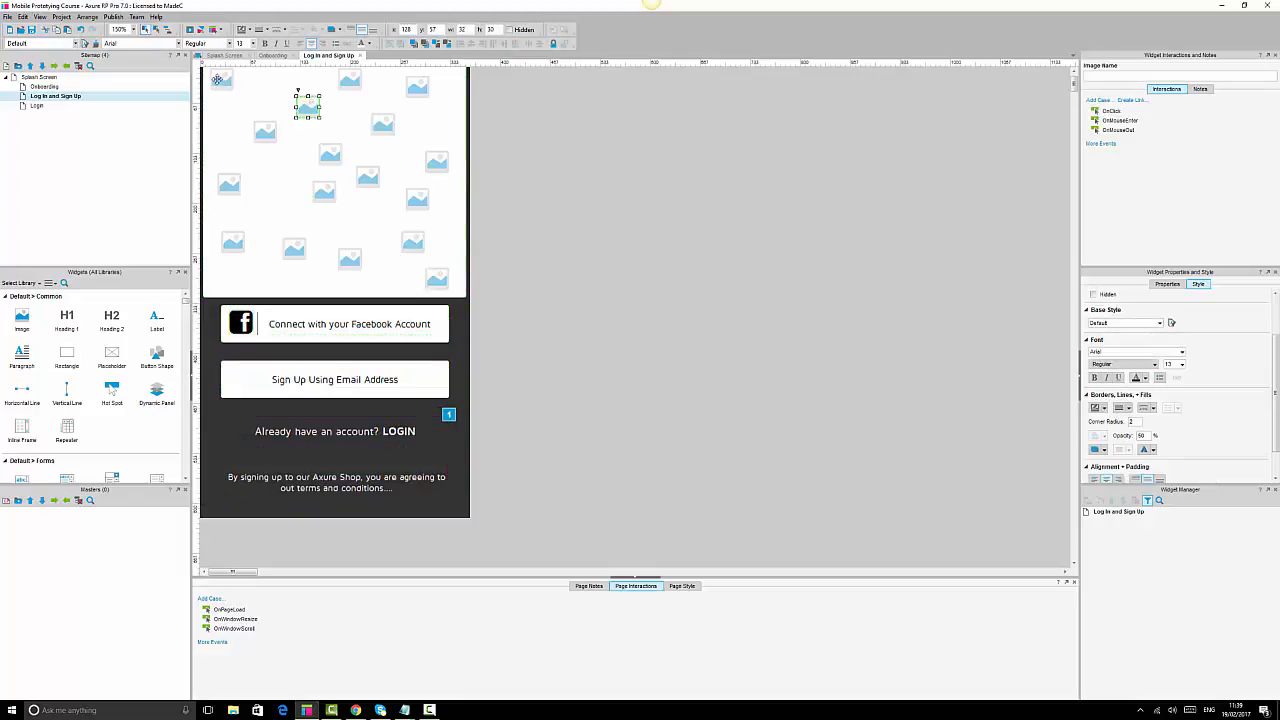
click(543, 86)
Marquee-select the collage images, exclude the dark background, and group them.
drag(540, 72, 200, 299)
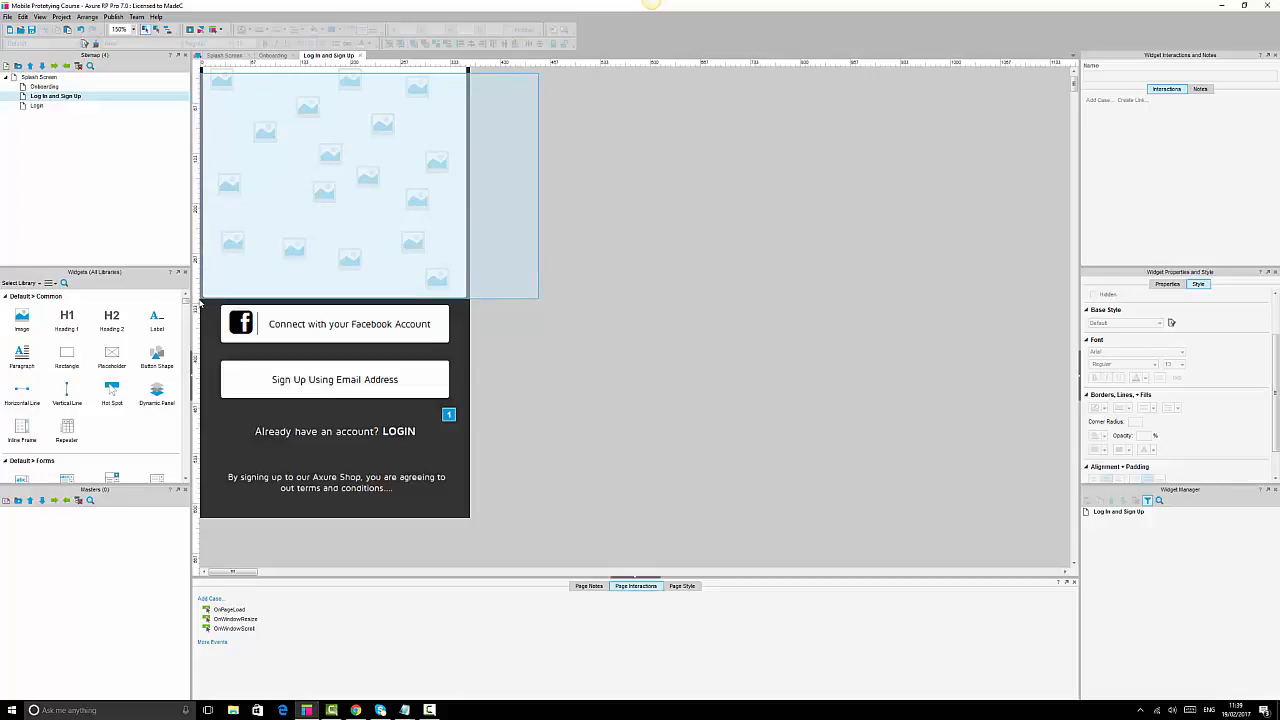
drag(200, 299, 200, 300)
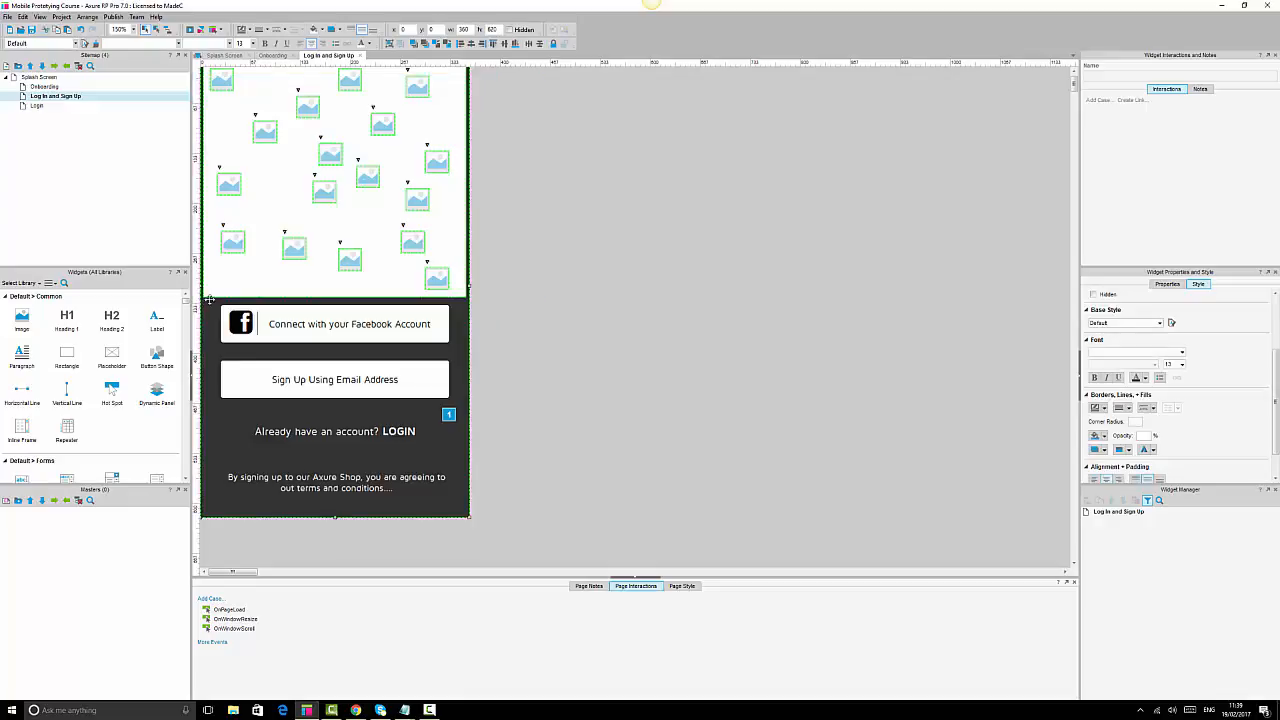
ctrl+click(462, 451)
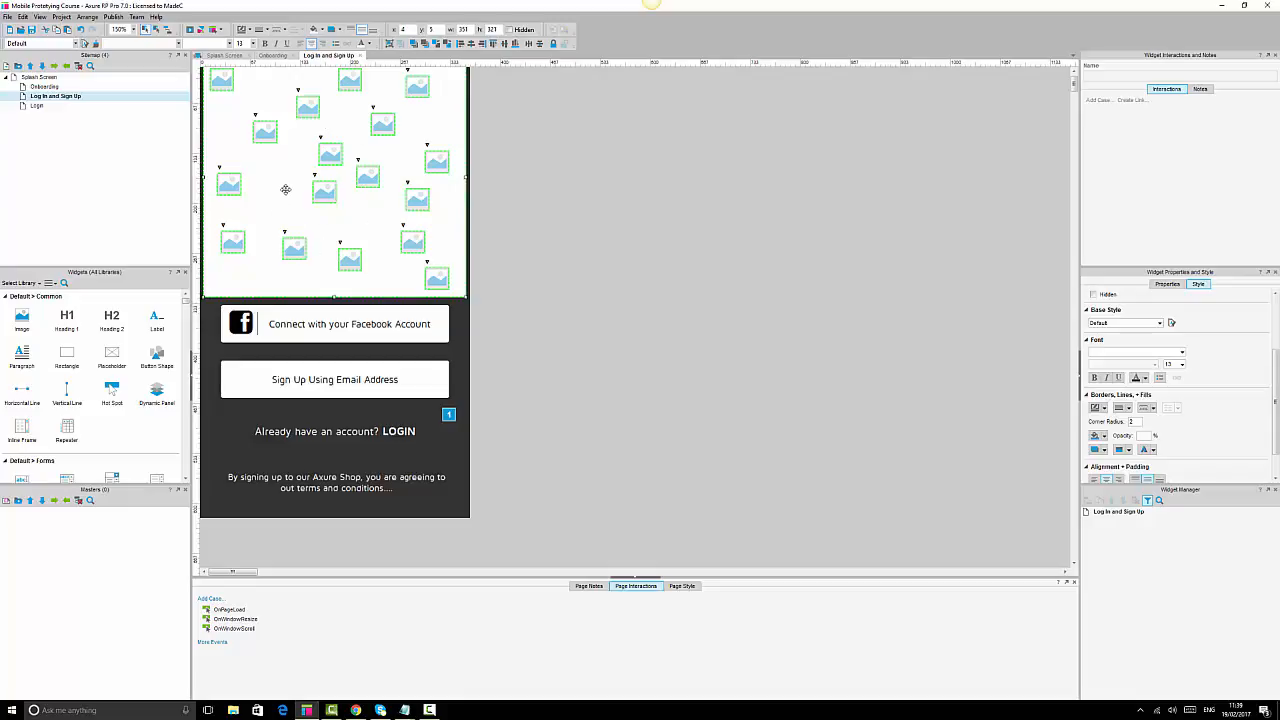
click(390, 46)
click(540, 194)
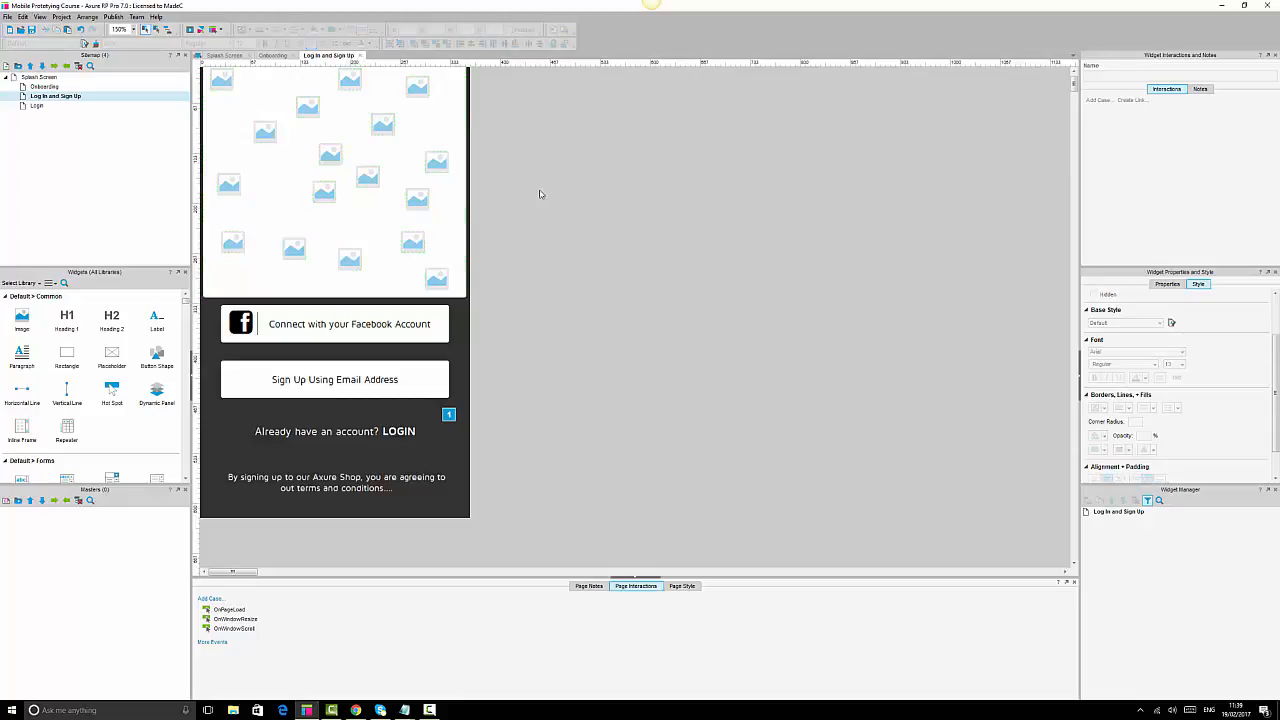
click(466, 341)
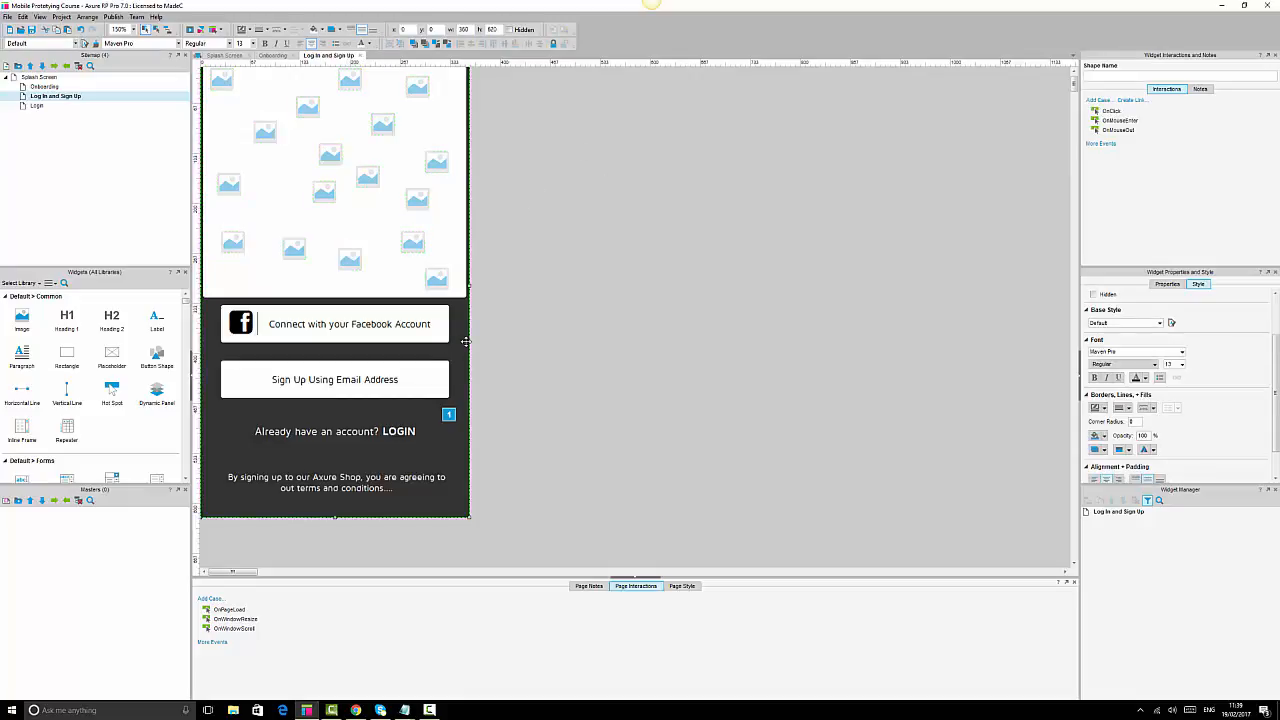
click(428, 268)
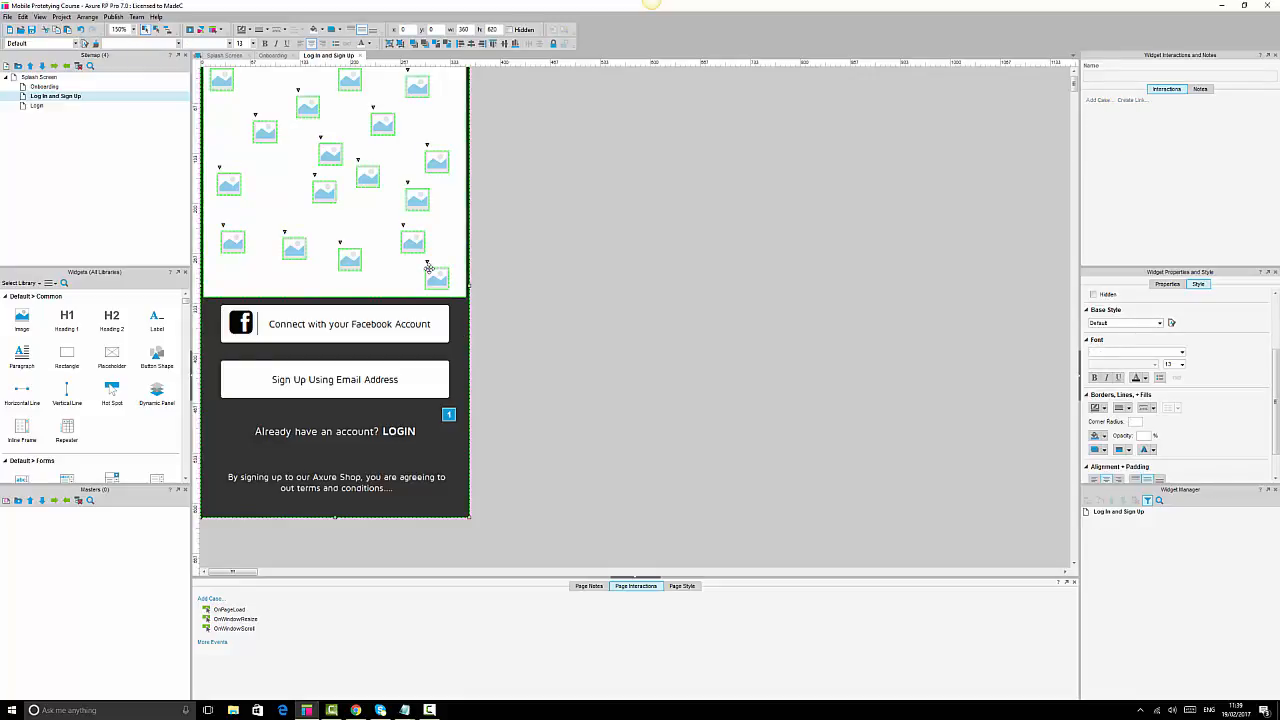
click(403, 246)
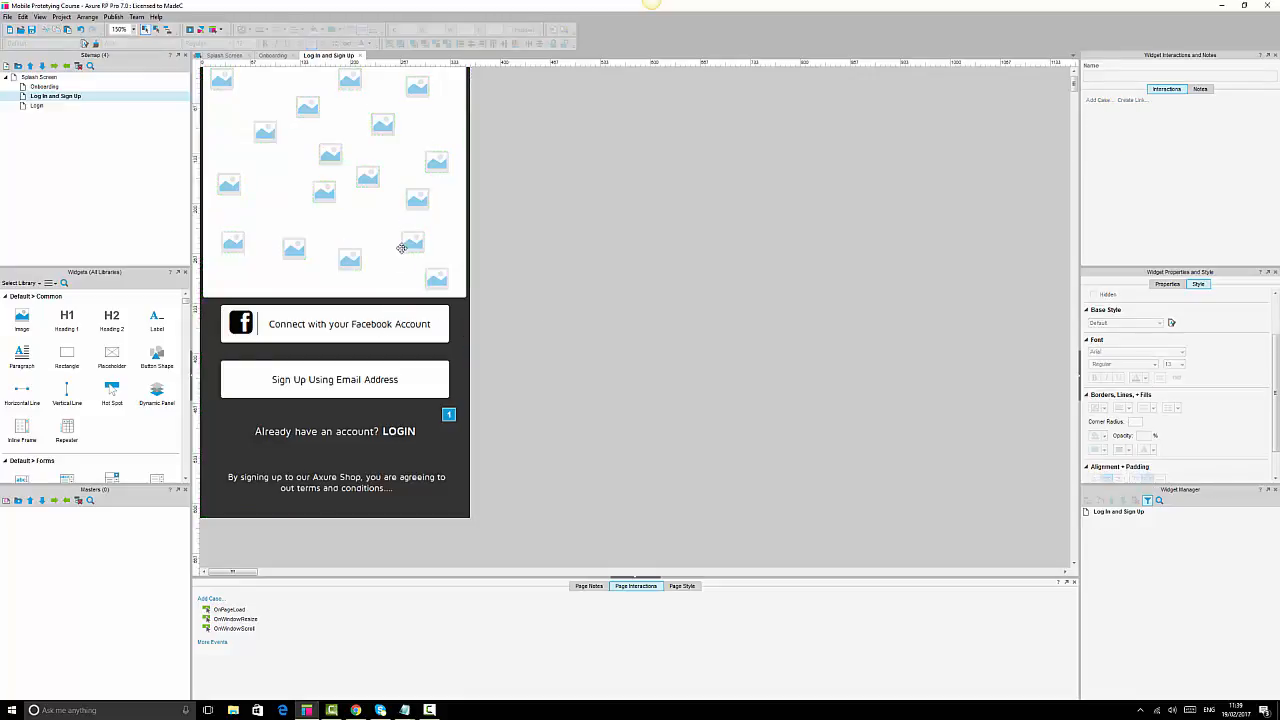
Centre the Facebook, Sign Up, LOGIN and terms widgets and distribute them vertically.
ctrl+click(375, 318)
ctrl+click(342, 362)
ctrl+click(340, 435)
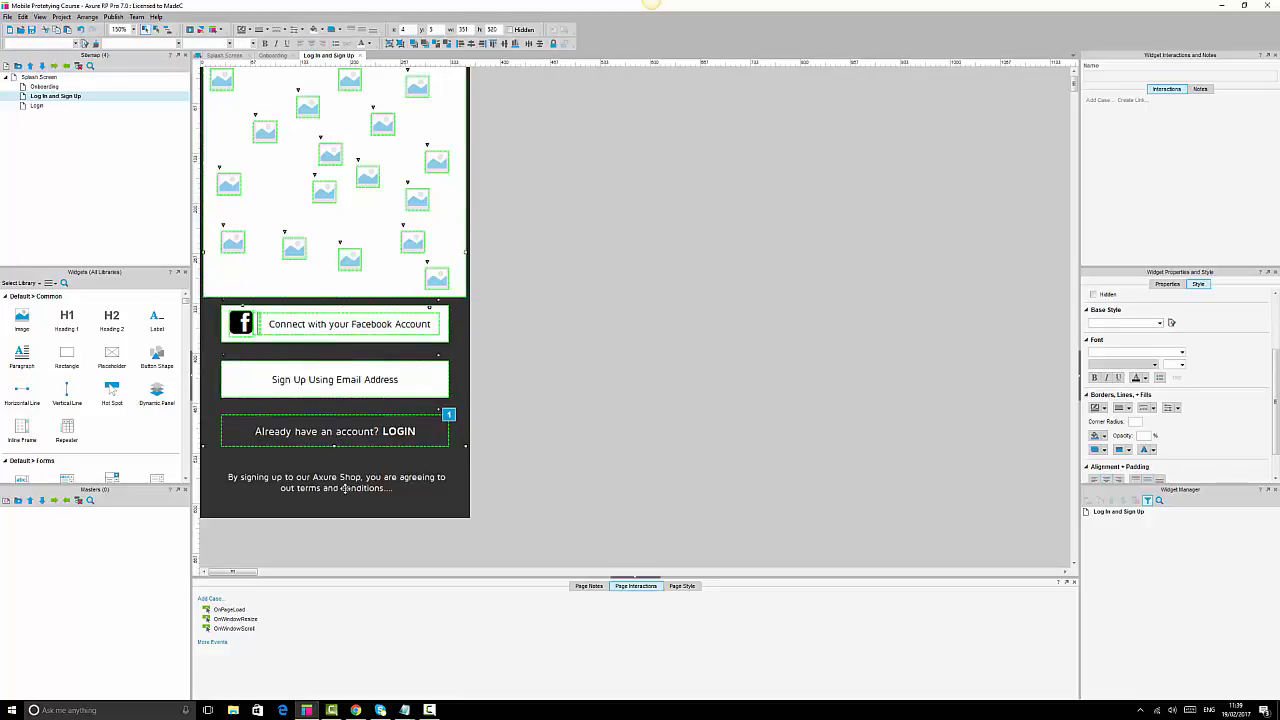
ctrl+click(346, 487)
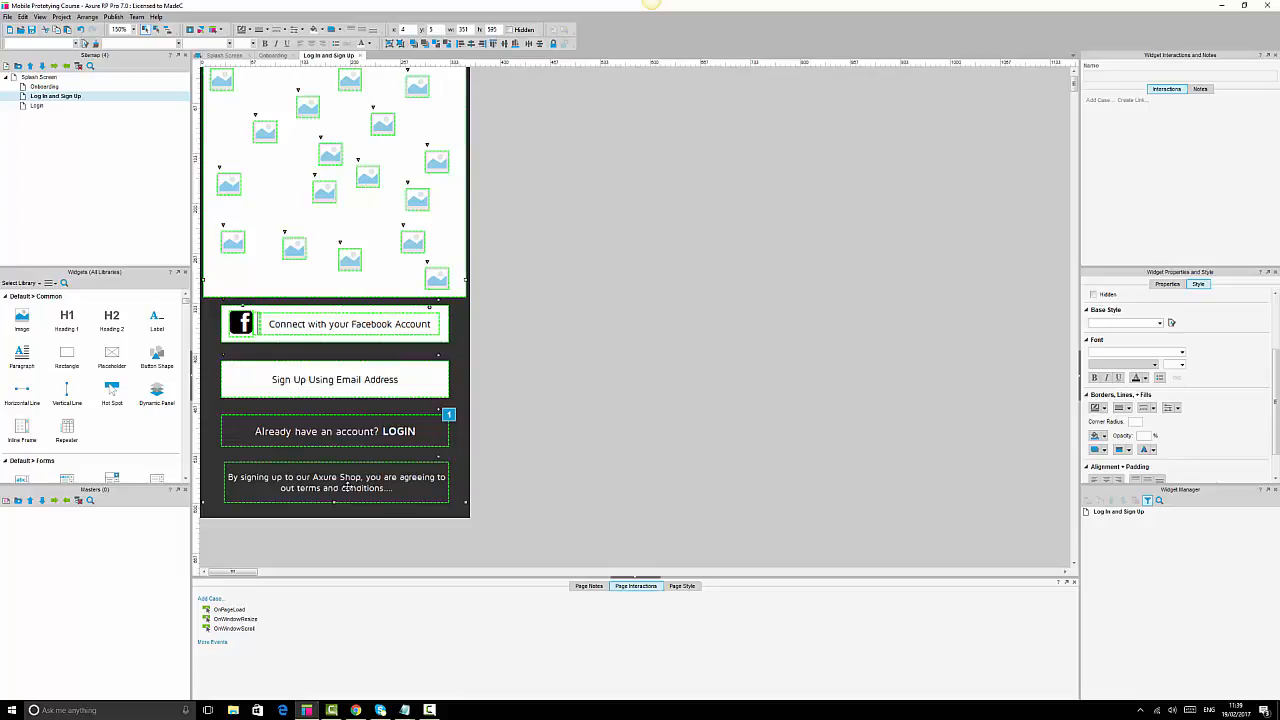
click(472, 46)
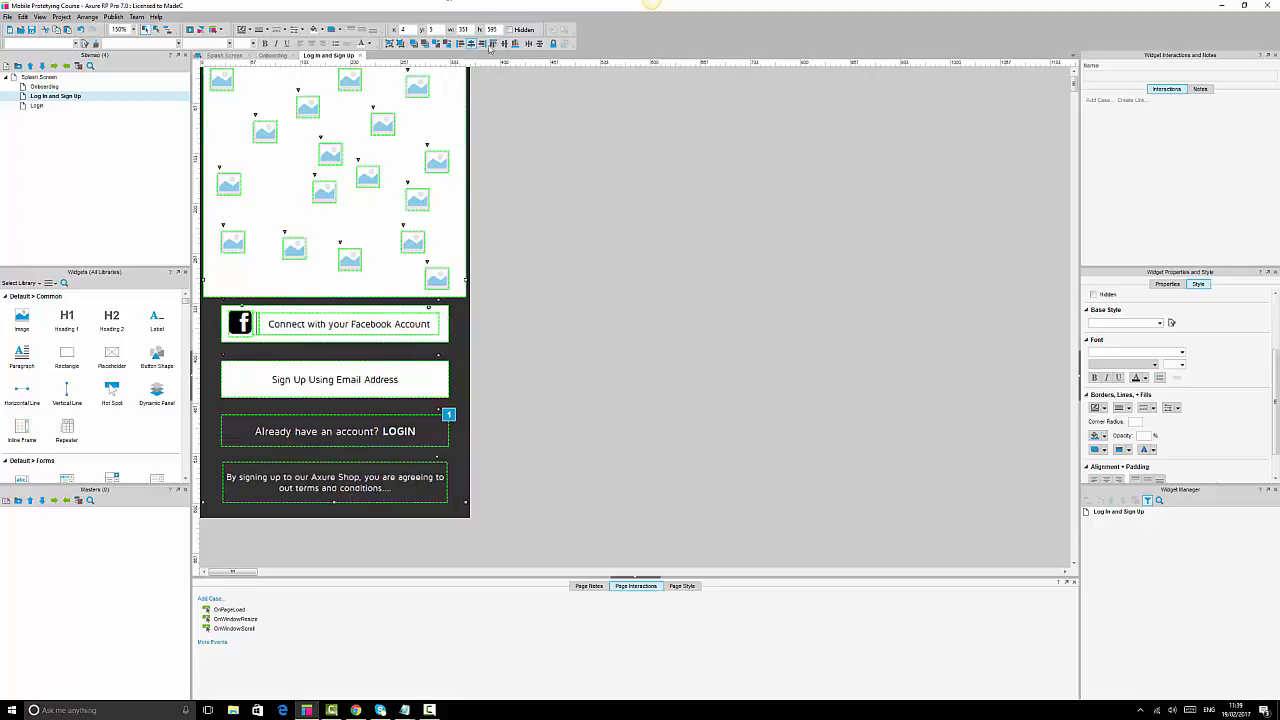
click(539, 46)
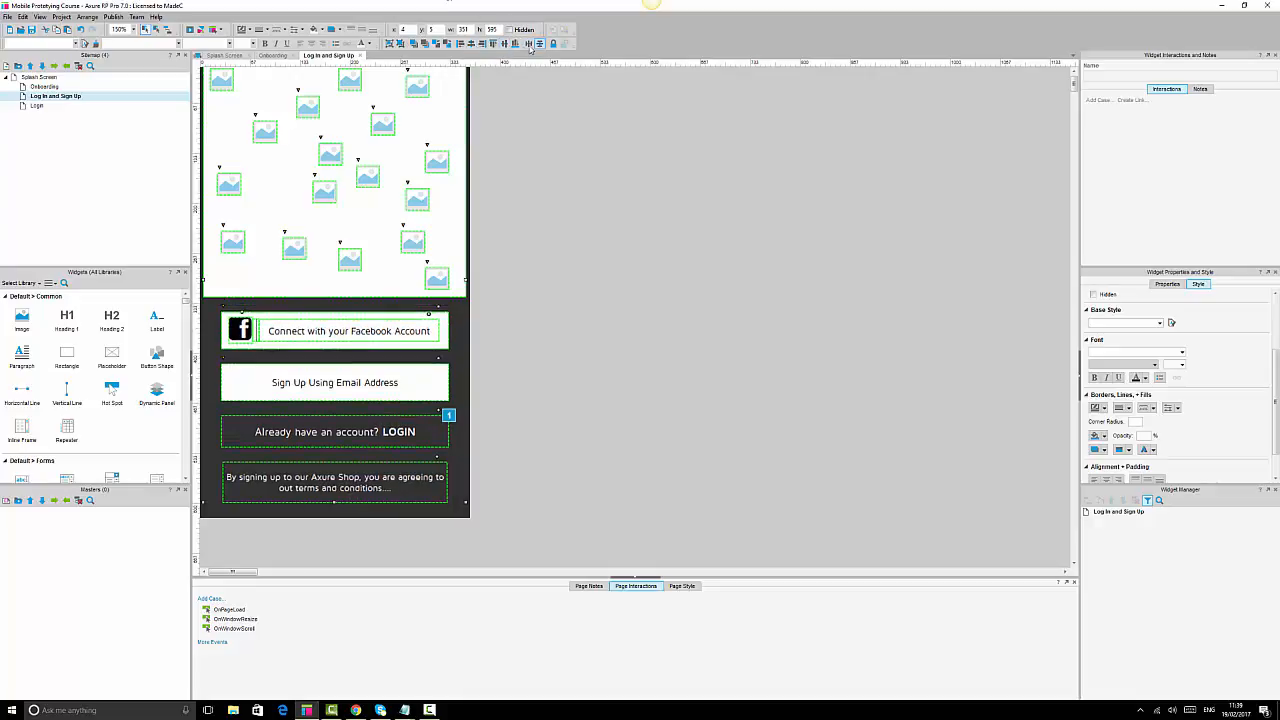
click(685, 238)
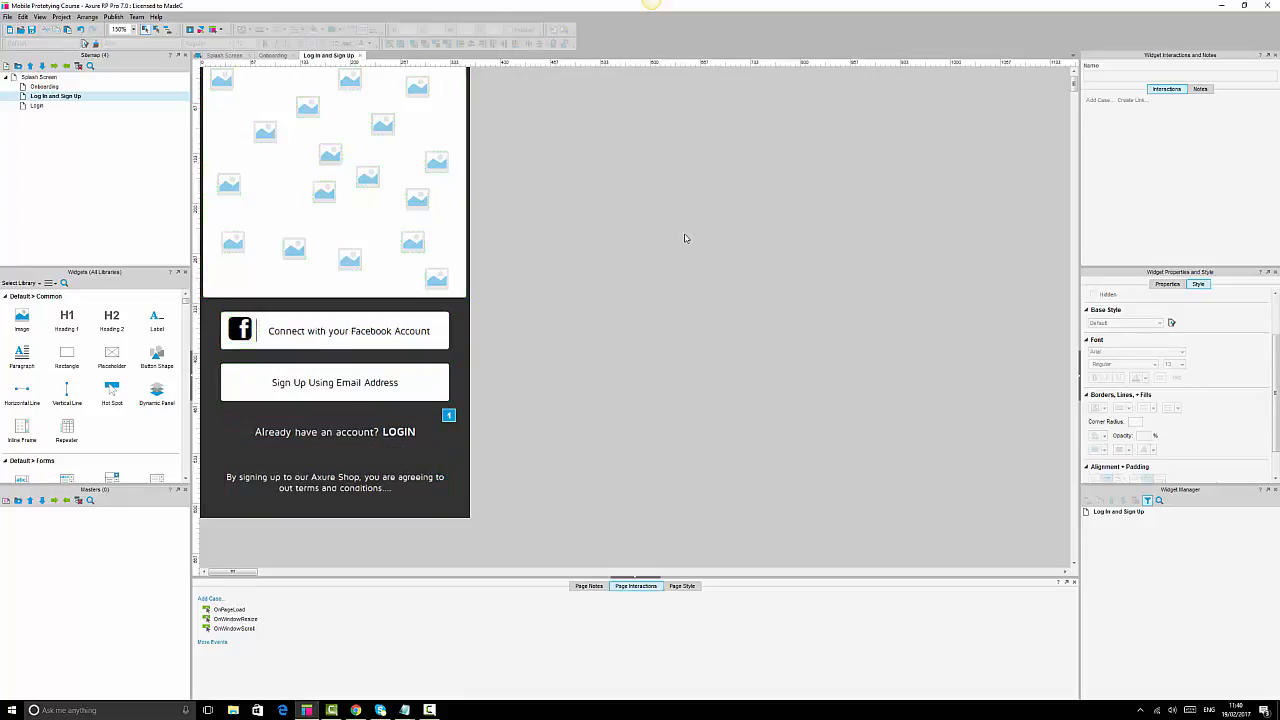
Group the LOGIN line, Sign Up button and Facebook button together.
click(346, 438)
click(362, 393)
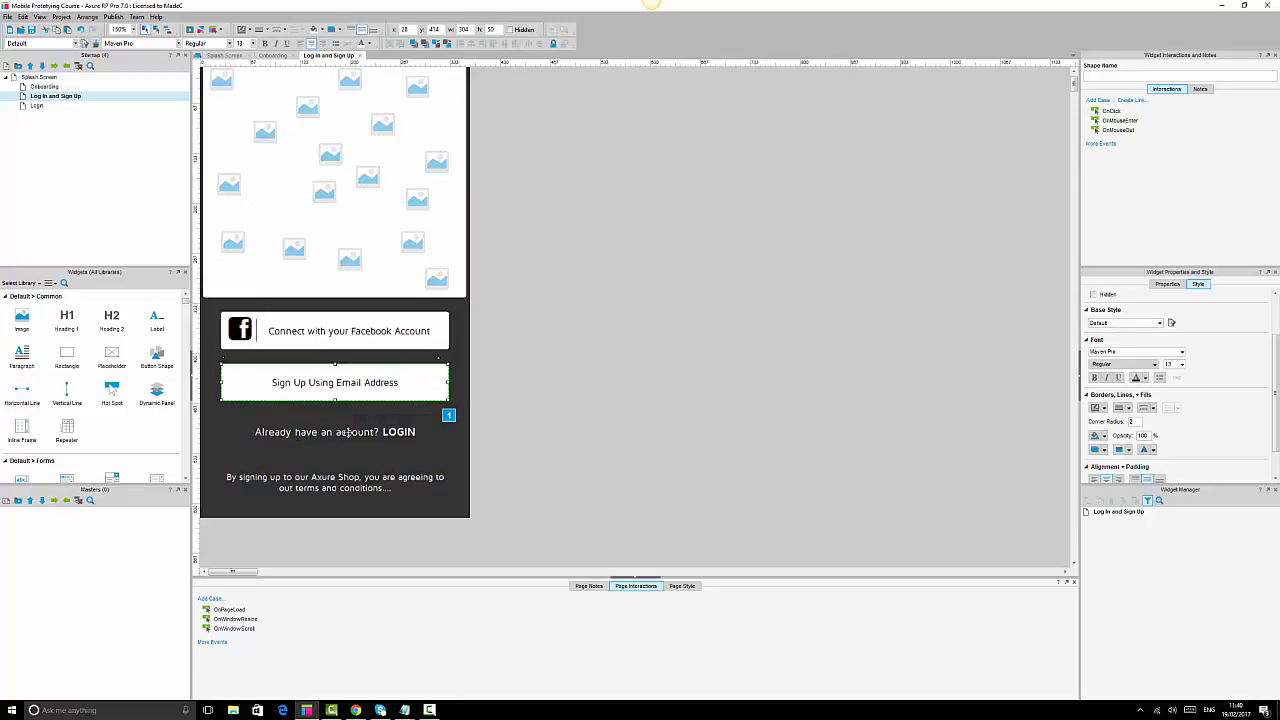
click(350, 432)
ctrl+click(354, 388)
ctrl+click(346, 340)
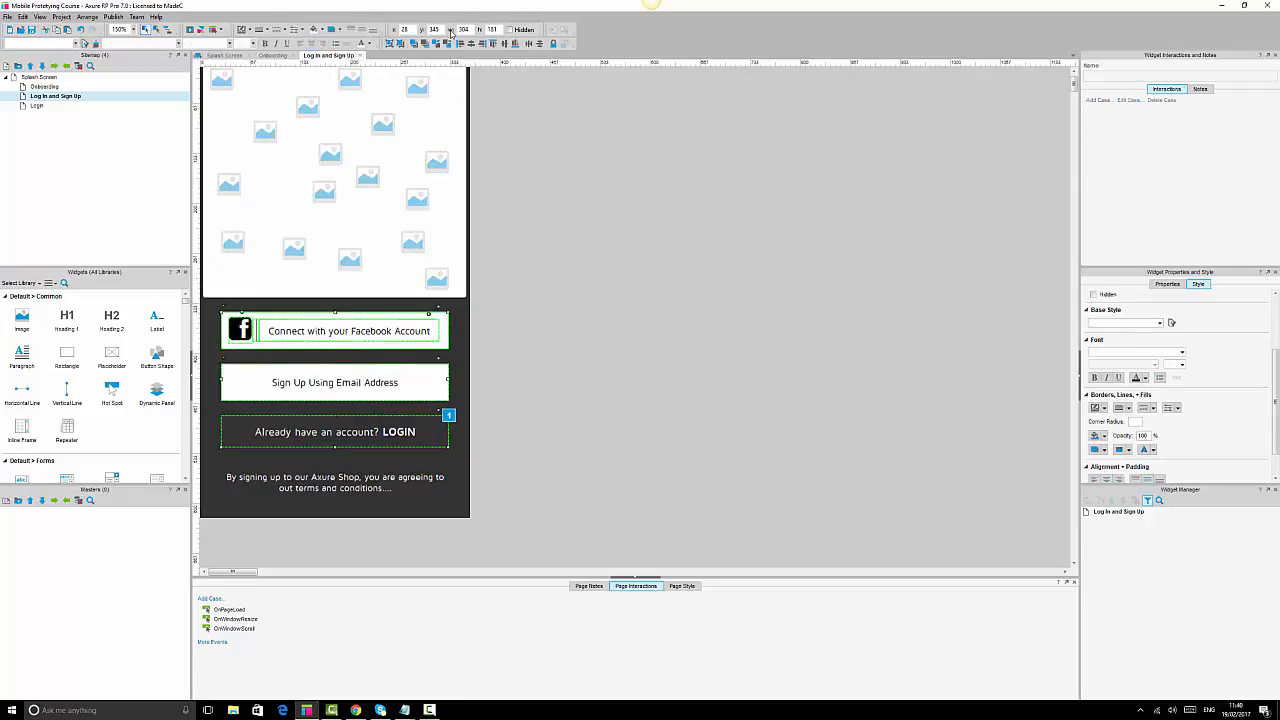
click(391, 44)
click(400, 44)
click(392, 44)
key(Escape)
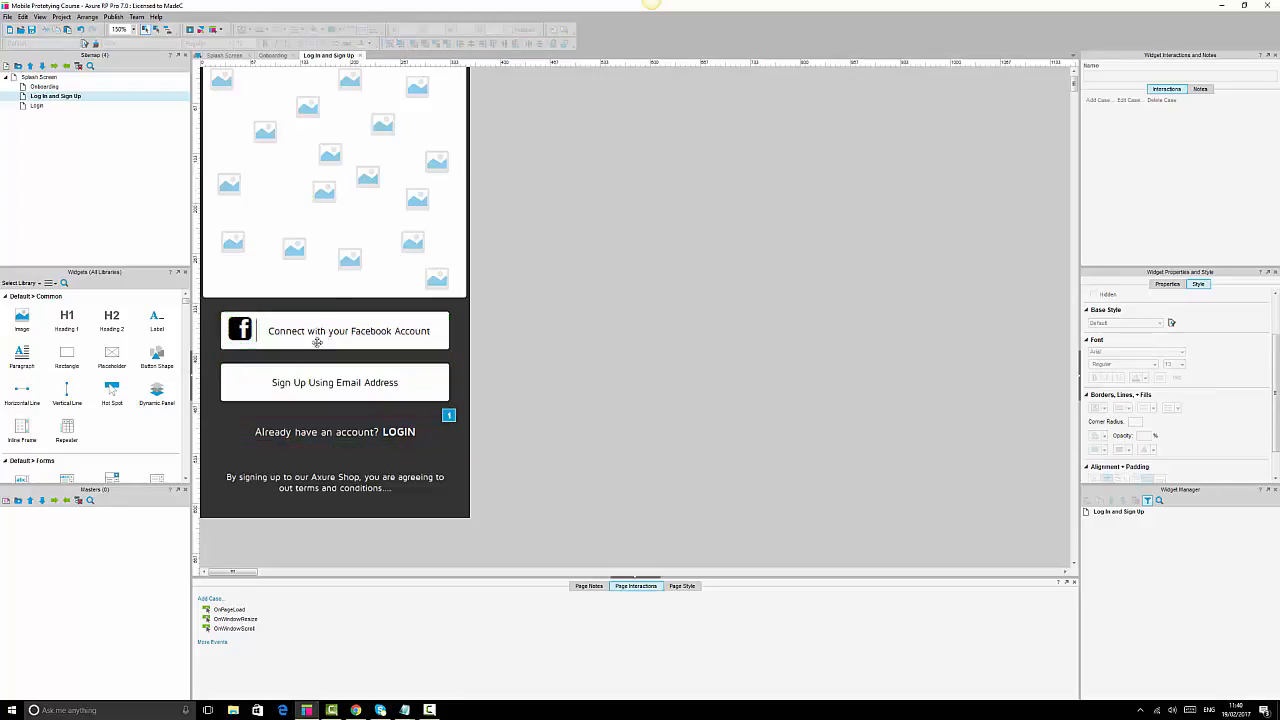
Select the terms text, button group and image collage together, then deselect.
click(350, 473)
ctrl+click(350, 432)
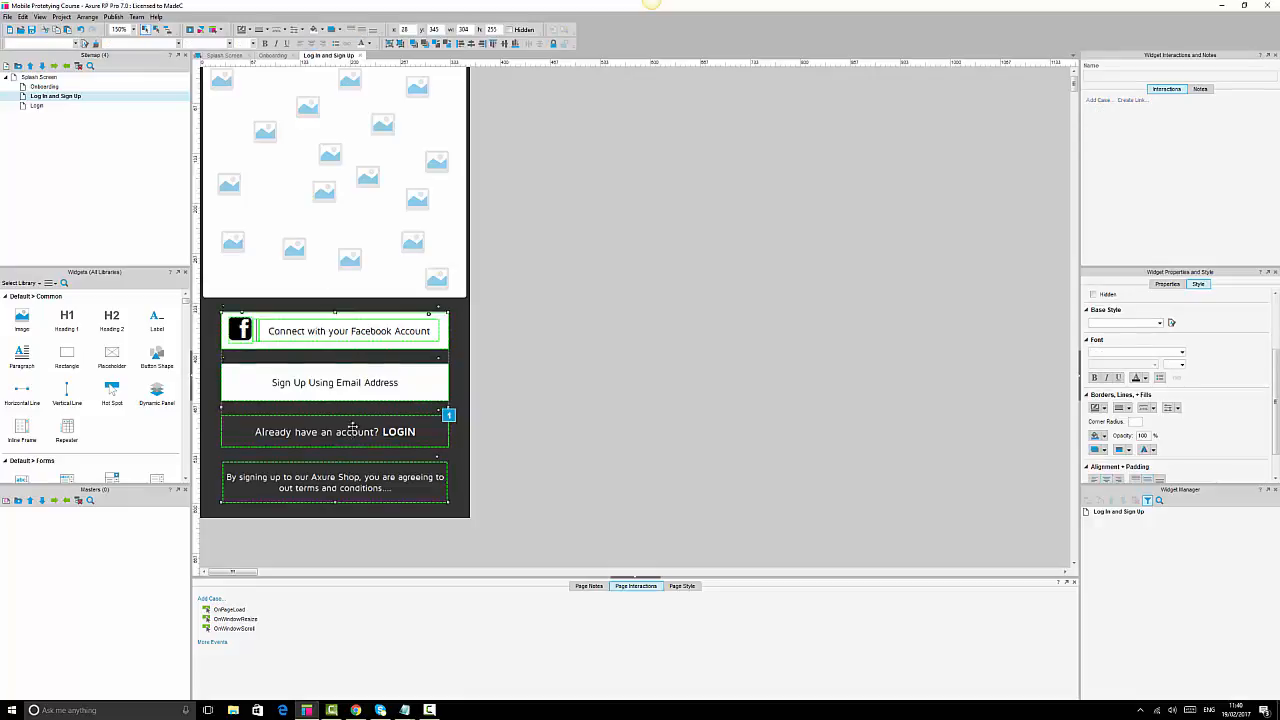
ctrl+click(372, 183)
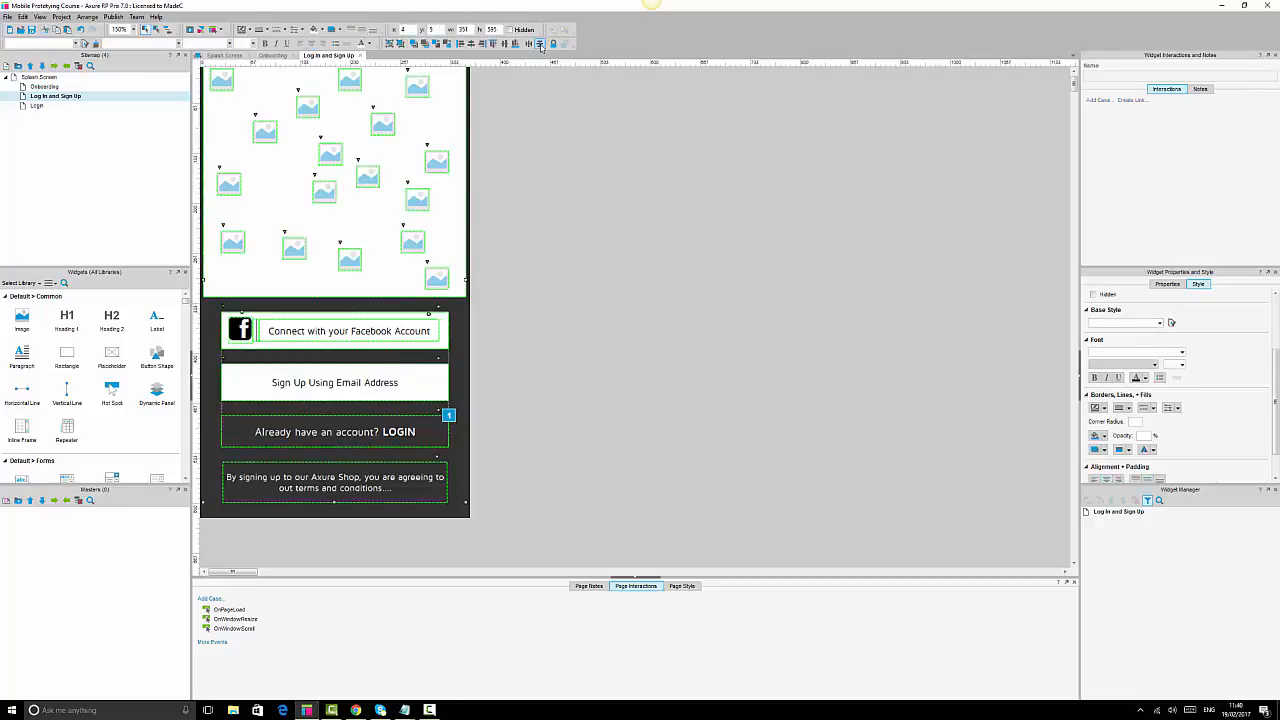
click(628, 299)
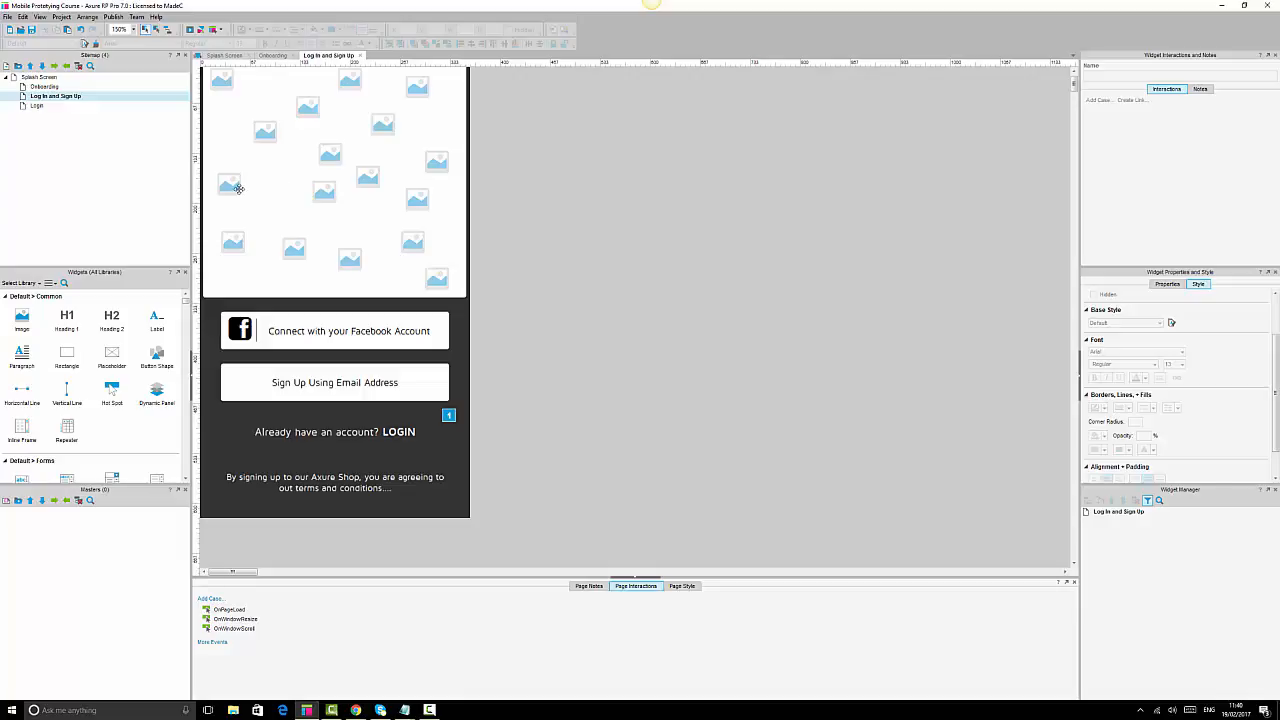
View the Splash Screen page at 150% zoom.
double_click(40, 77)
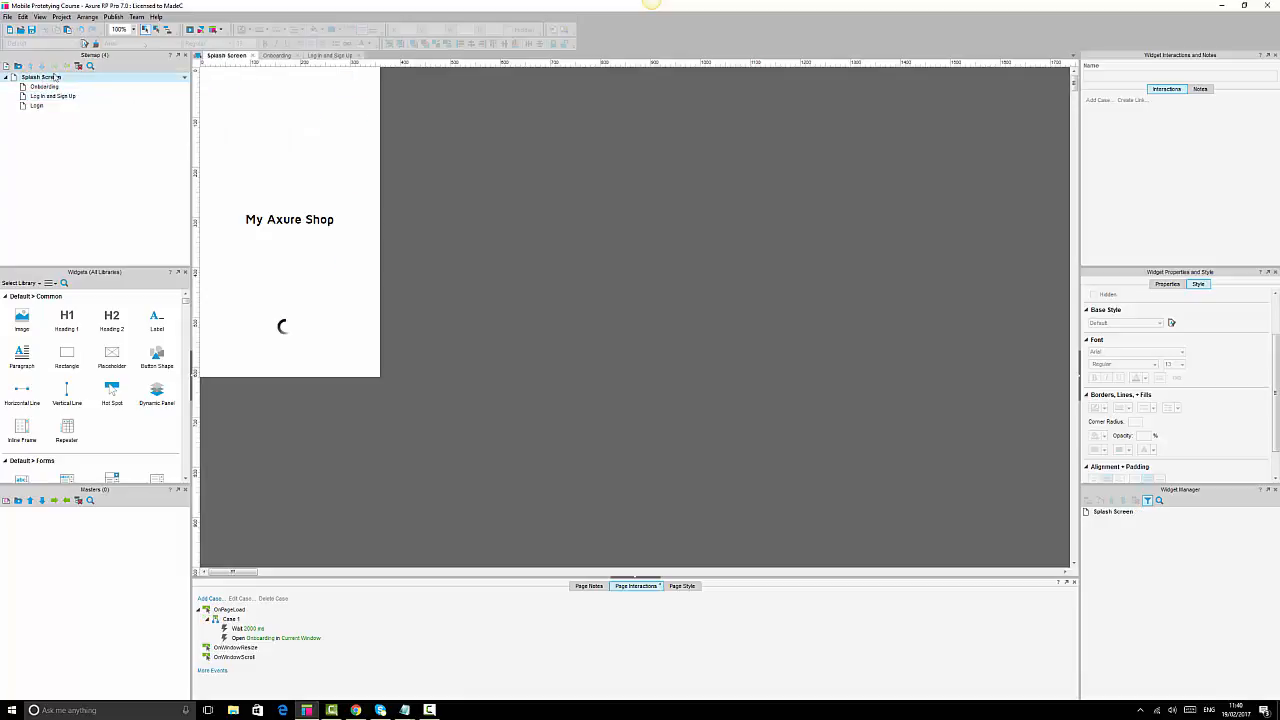
click(132, 29)
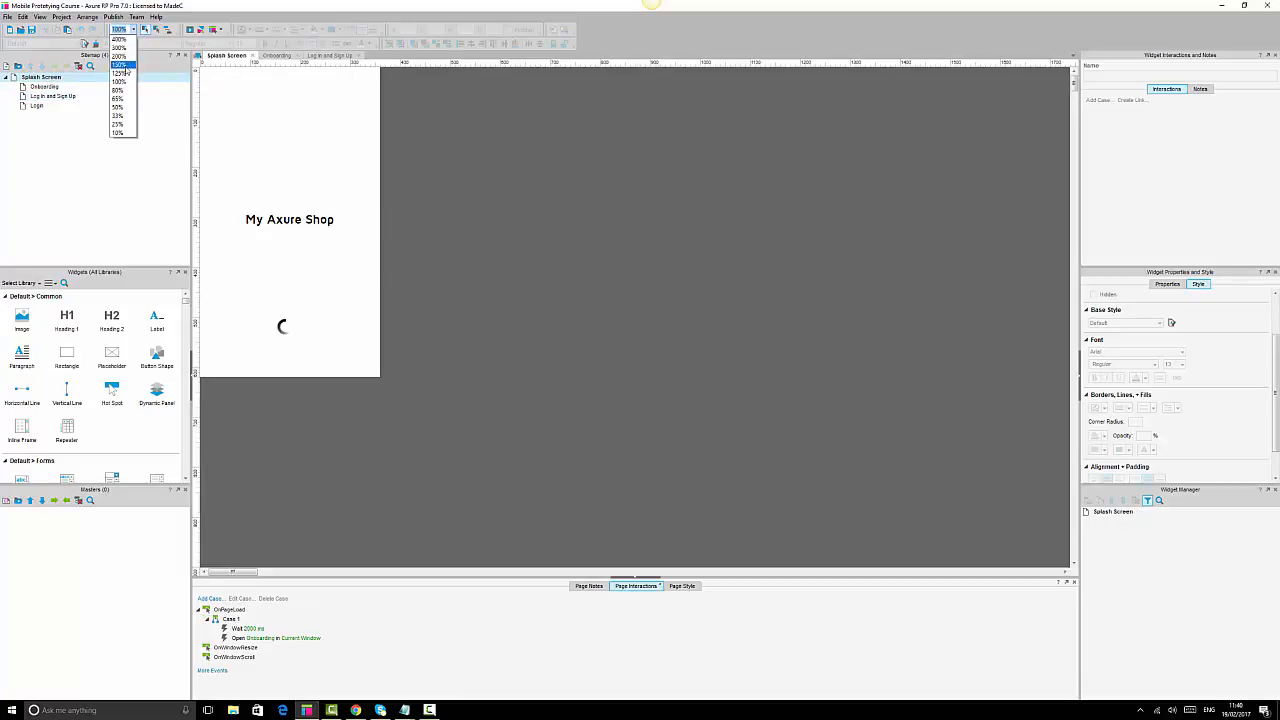
click(119, 64)
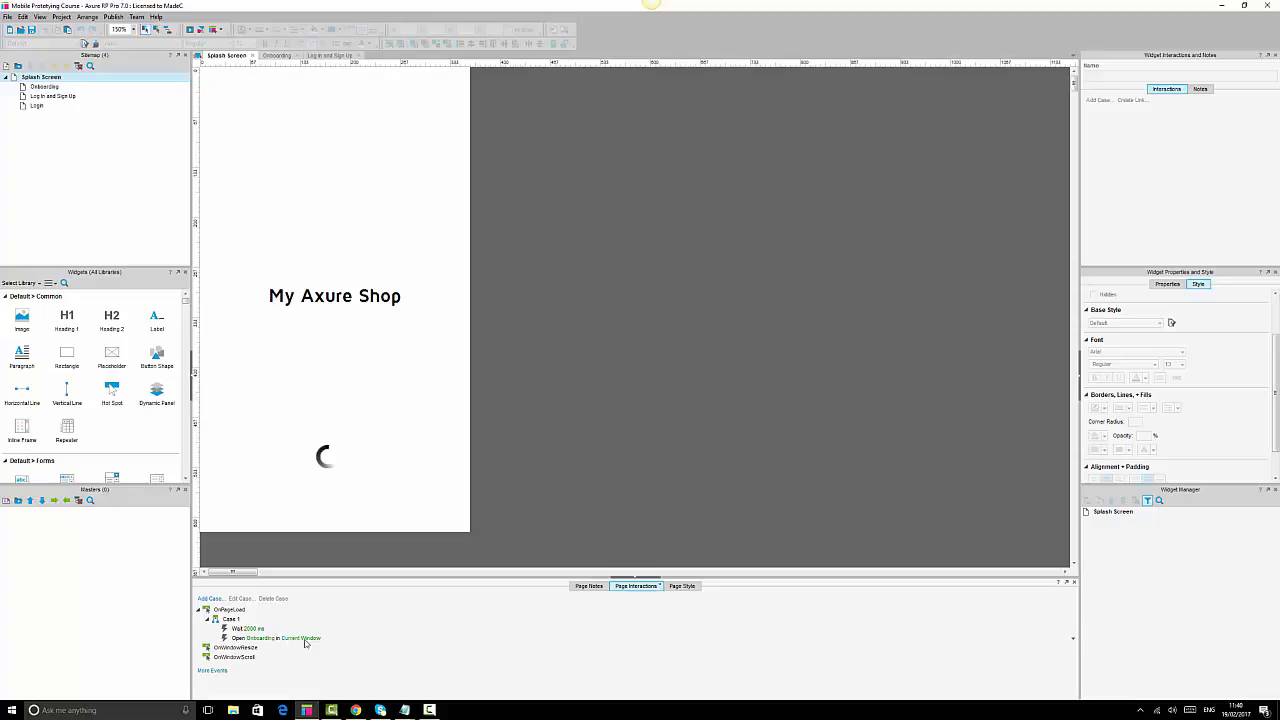
View Onboarding at 150%, check its Get Started button, then reopen Log In and Sign Up.
double_click(45, 87)
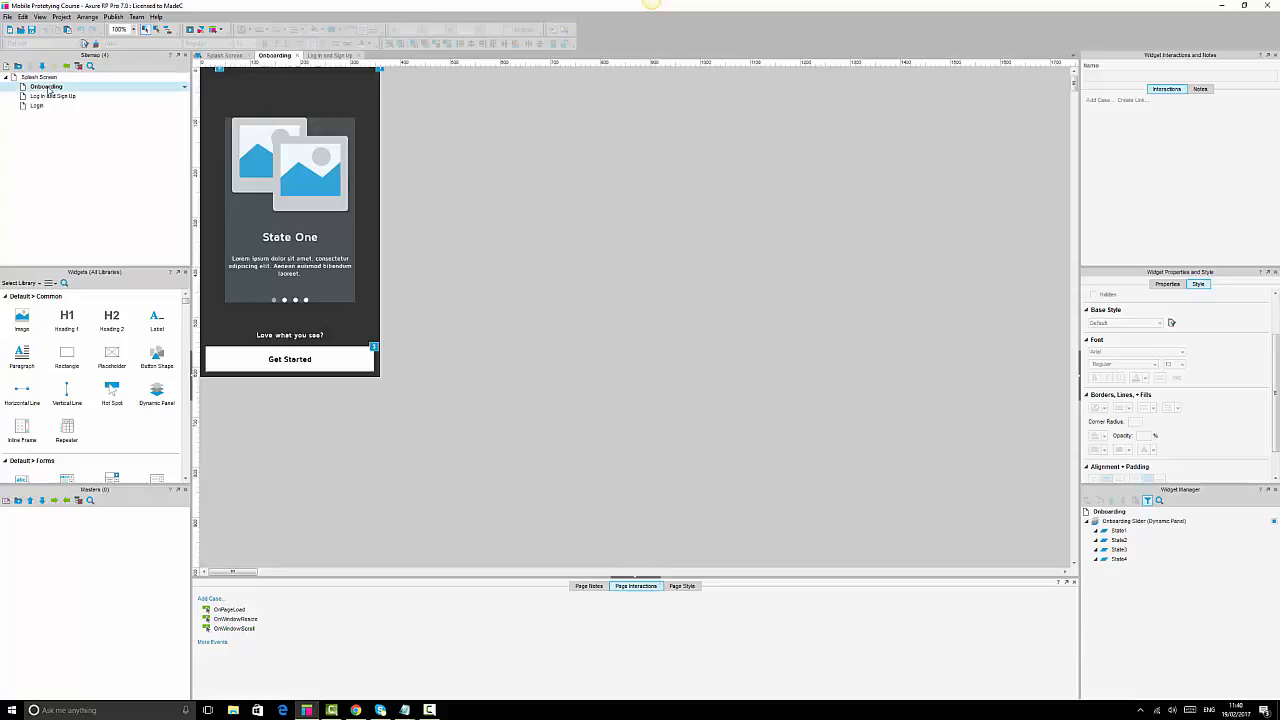
click(132, 31)
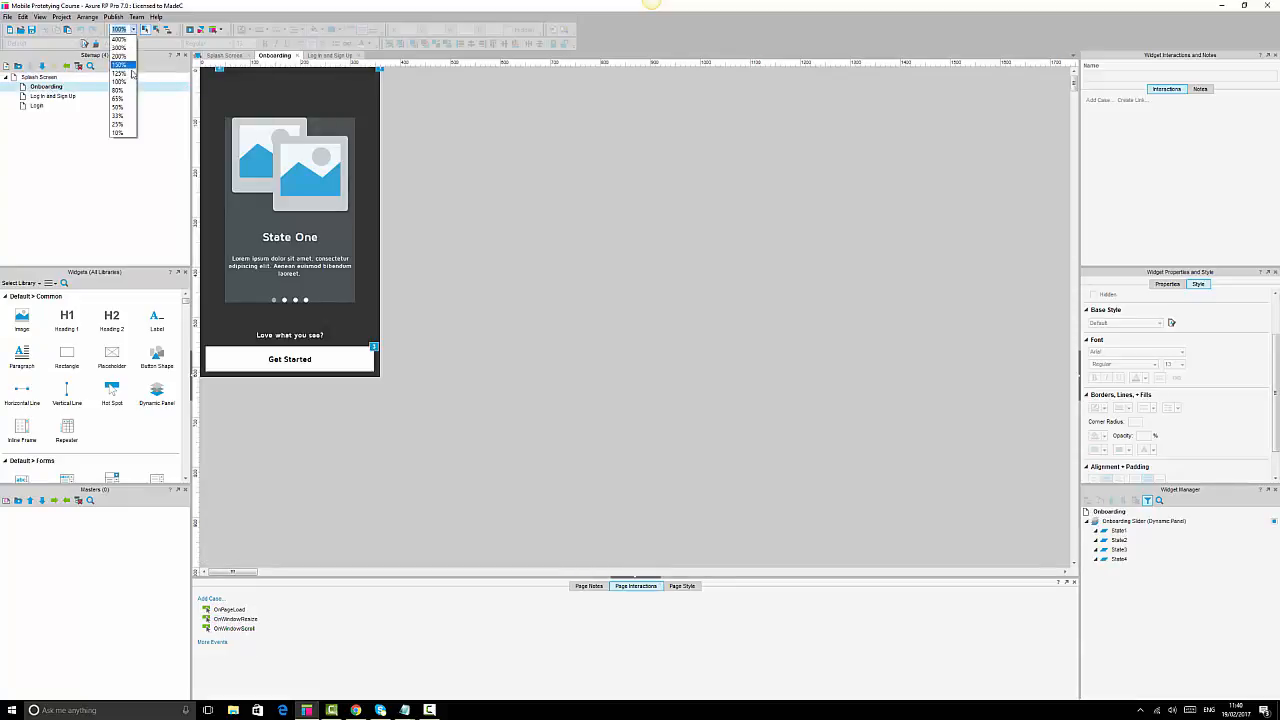
click(133, 77)
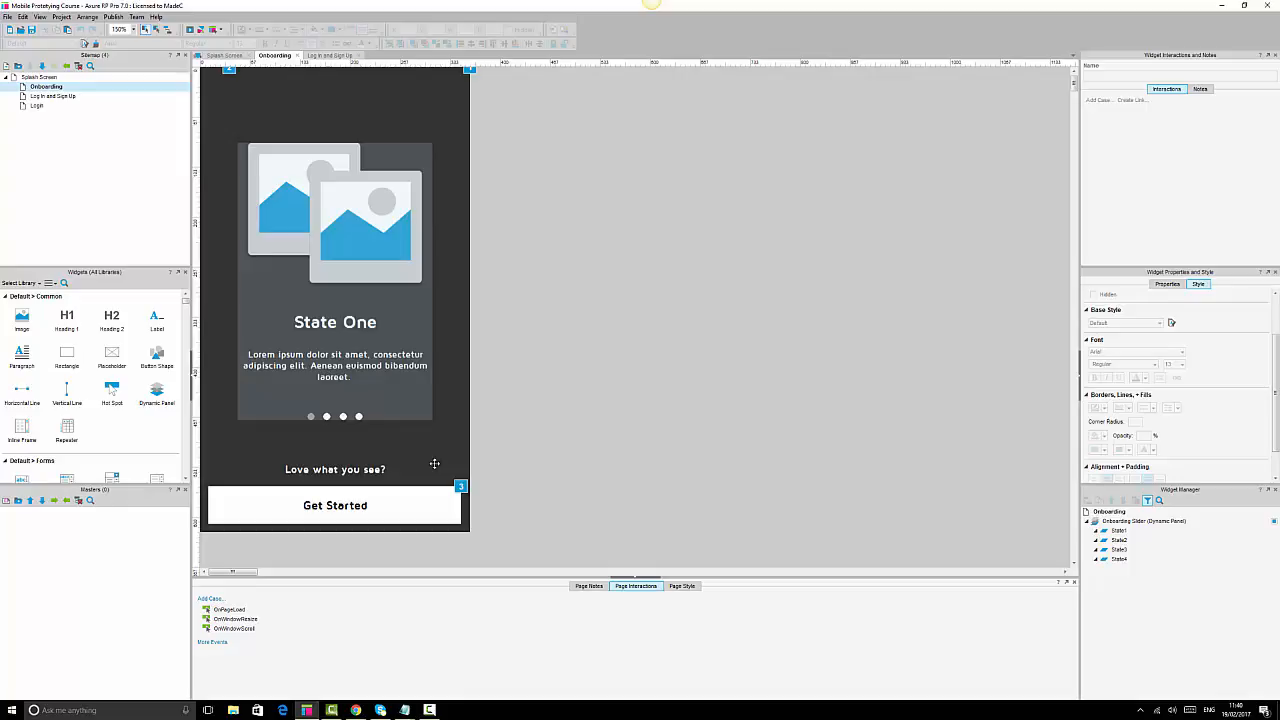
click(396, 505)
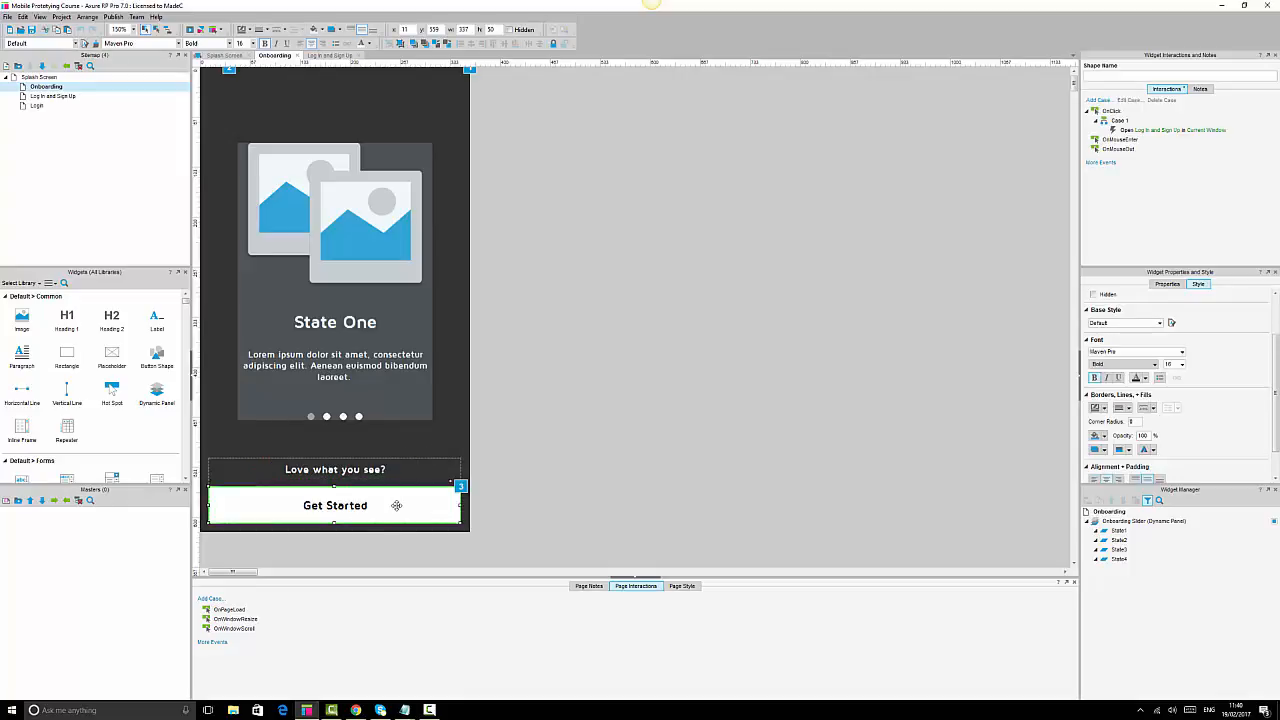
double_click(46, 96)
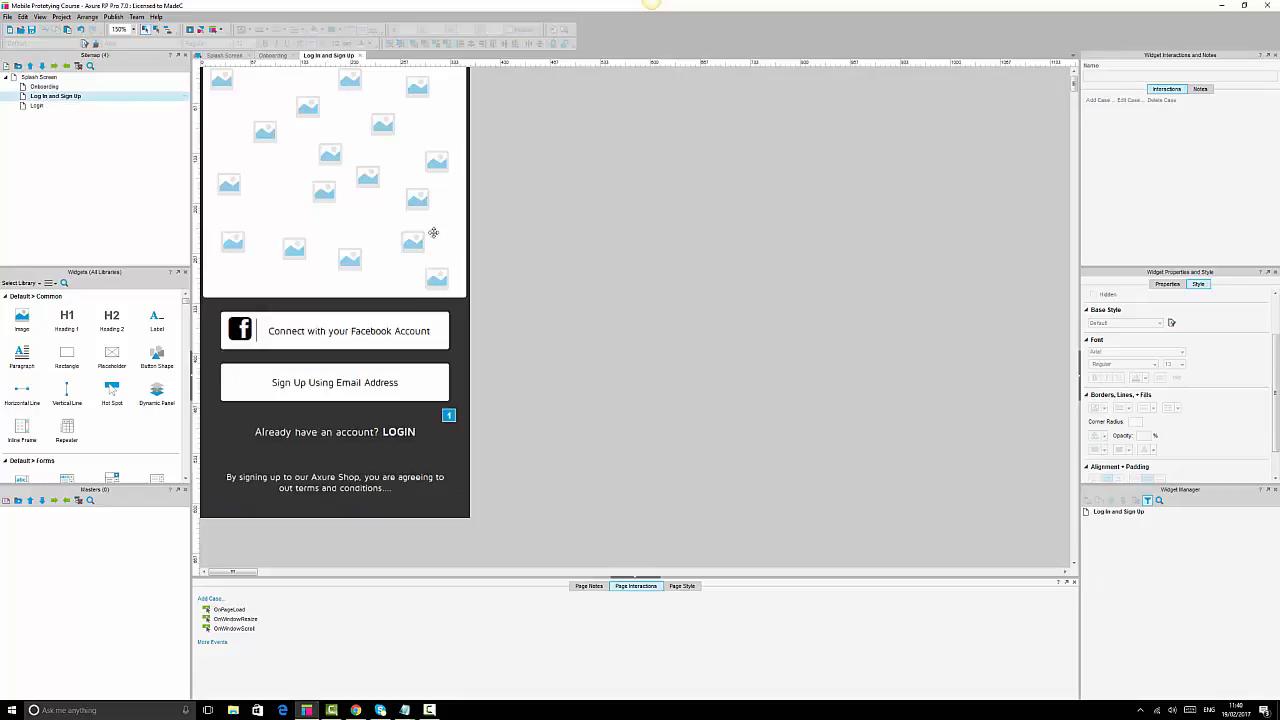
Bold all three labels in the button group, then undo that change.
click(383, 330)
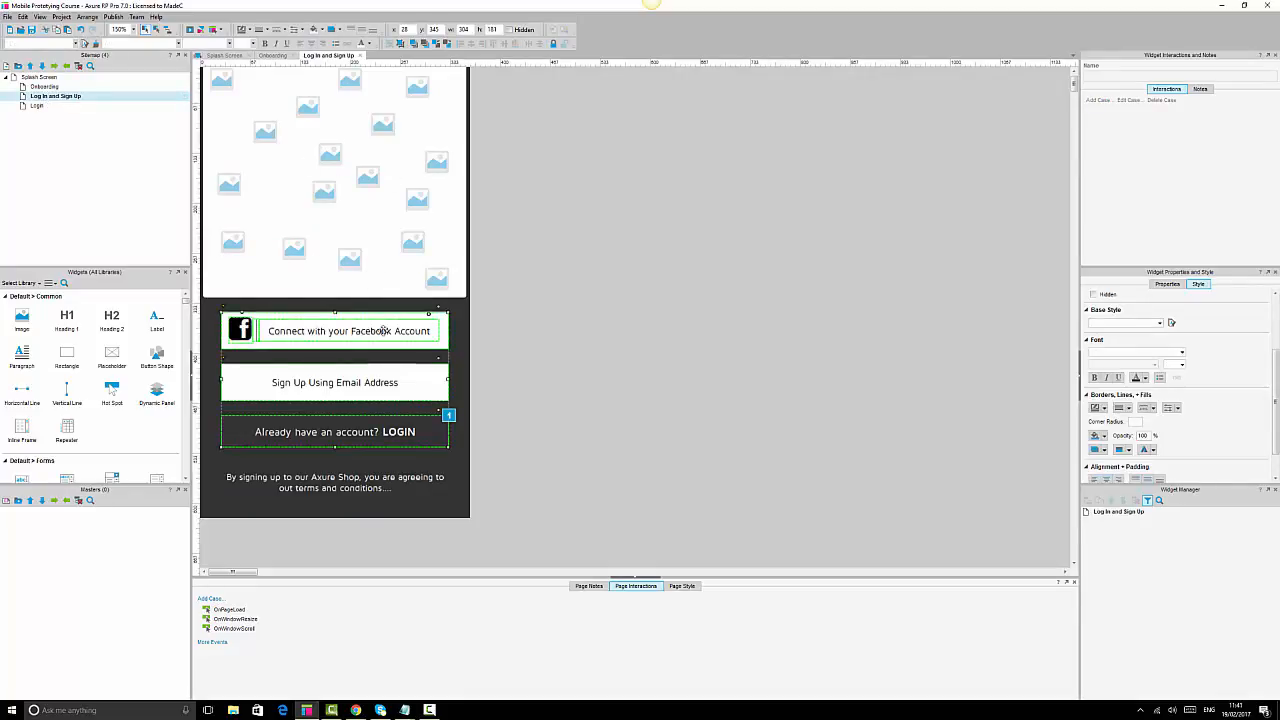
click(264, 44)
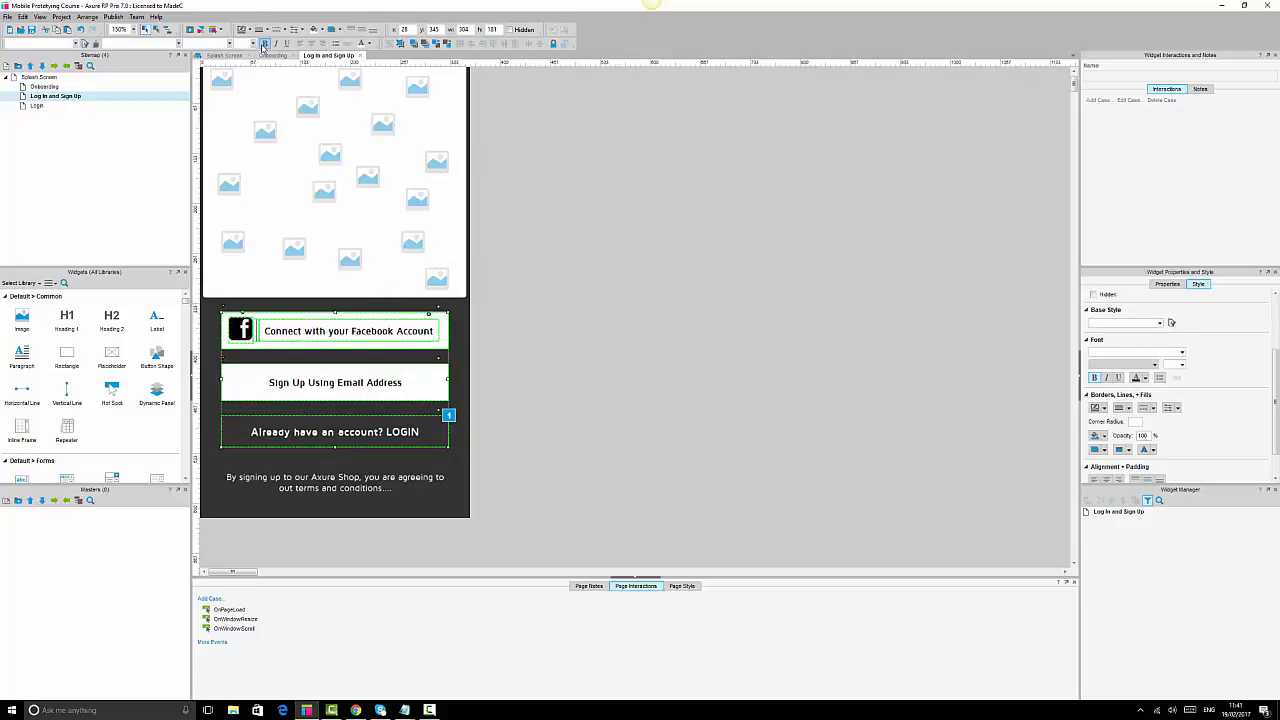
click(531, 387)
click(360, 430)
key(ctrl+z)
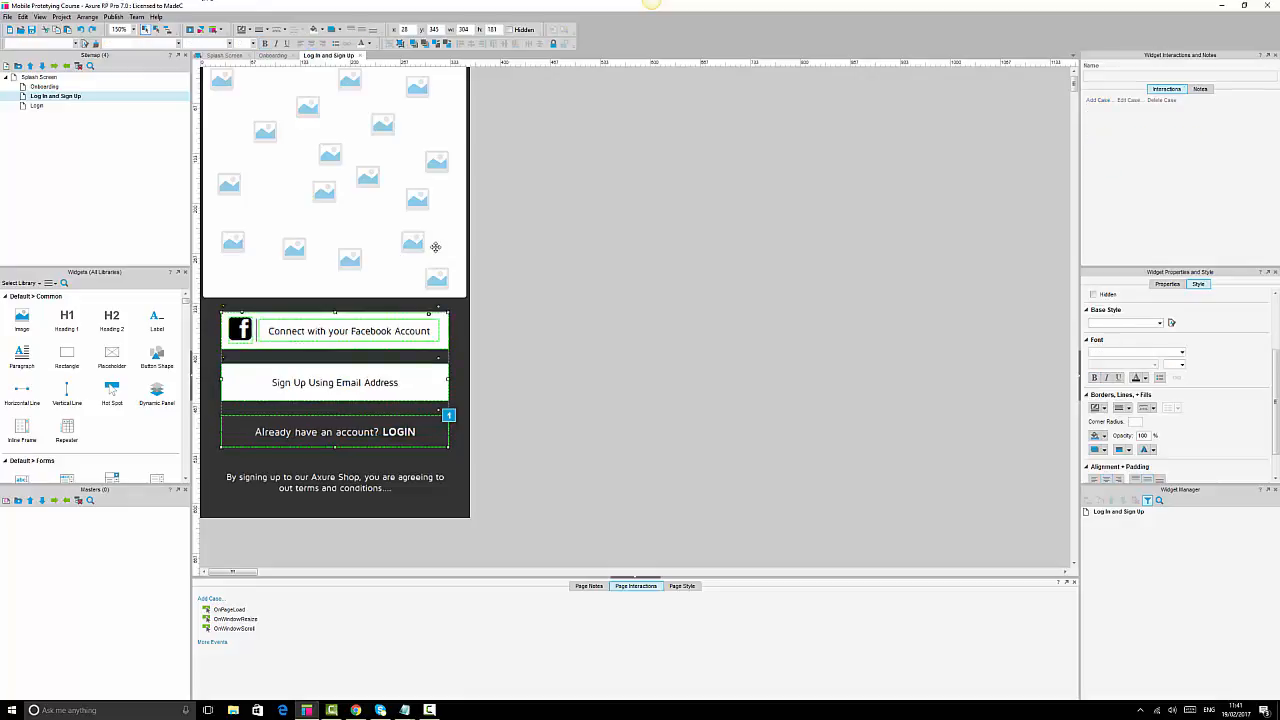
click(751, 449)
Select just the Facebook and Sign Up buttons inside the group and bold their labels.
click(357, 387)
click(335, 420)
click(355, 335)
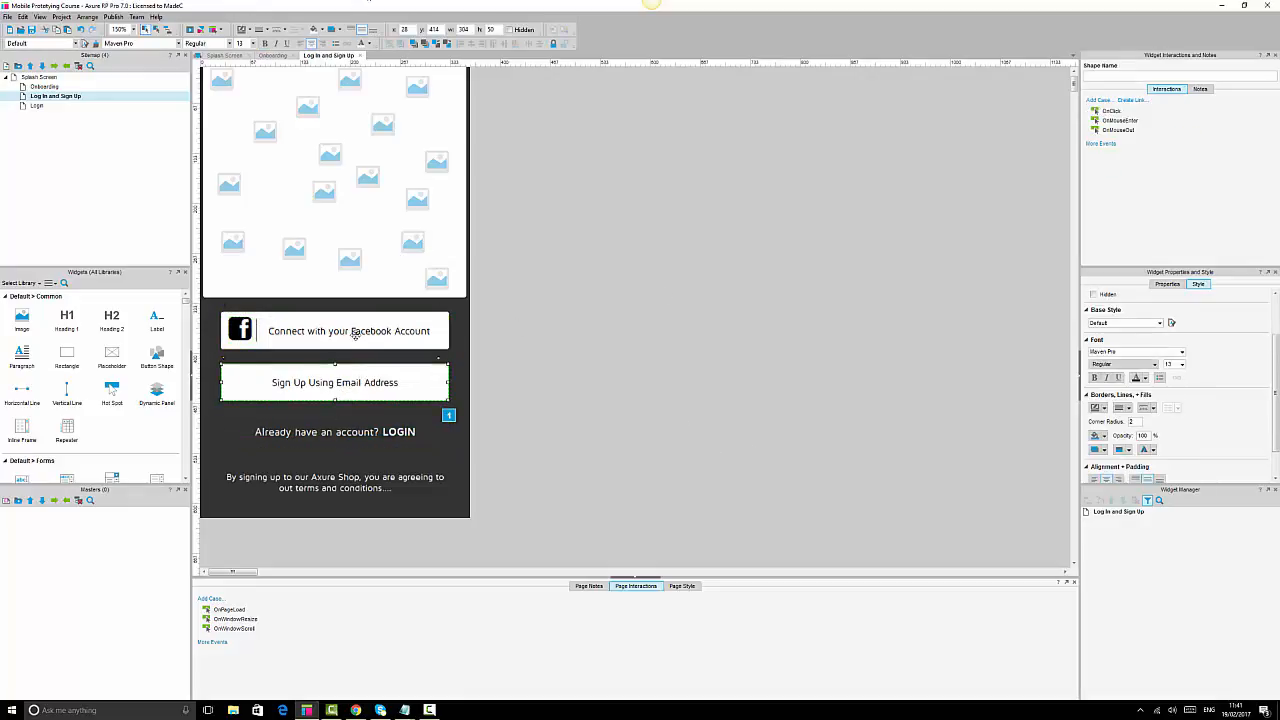
click(355, 333)
click(264, 44)
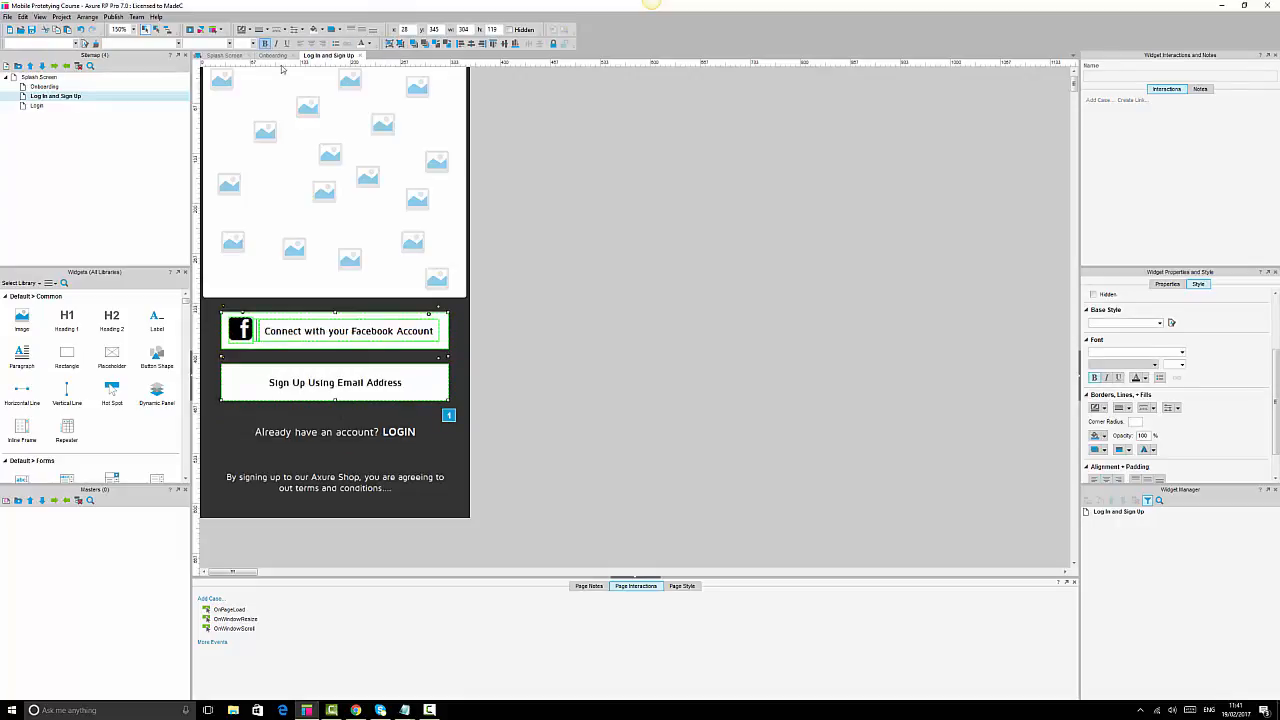
click(638, 273)
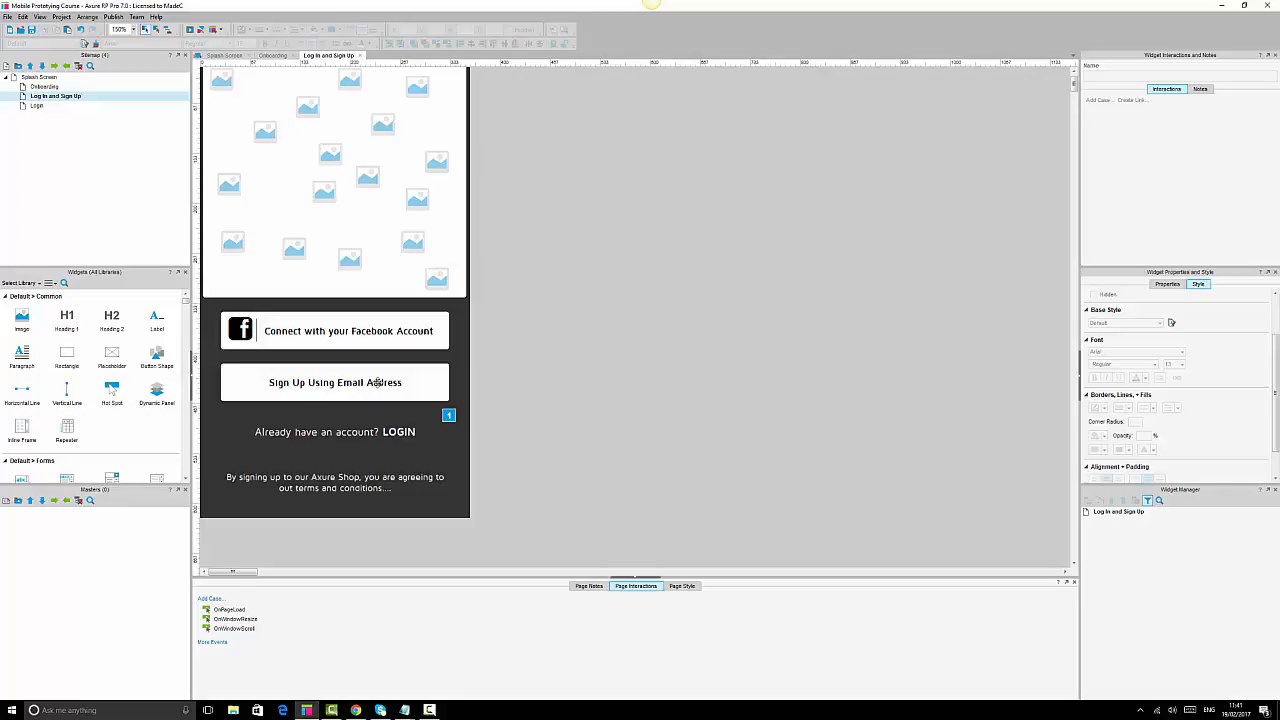
Insert 'Complicated' before 'Email' in the Sign Up button label.
click(337, 382)
double_click(337, 382)
click(336, 382)
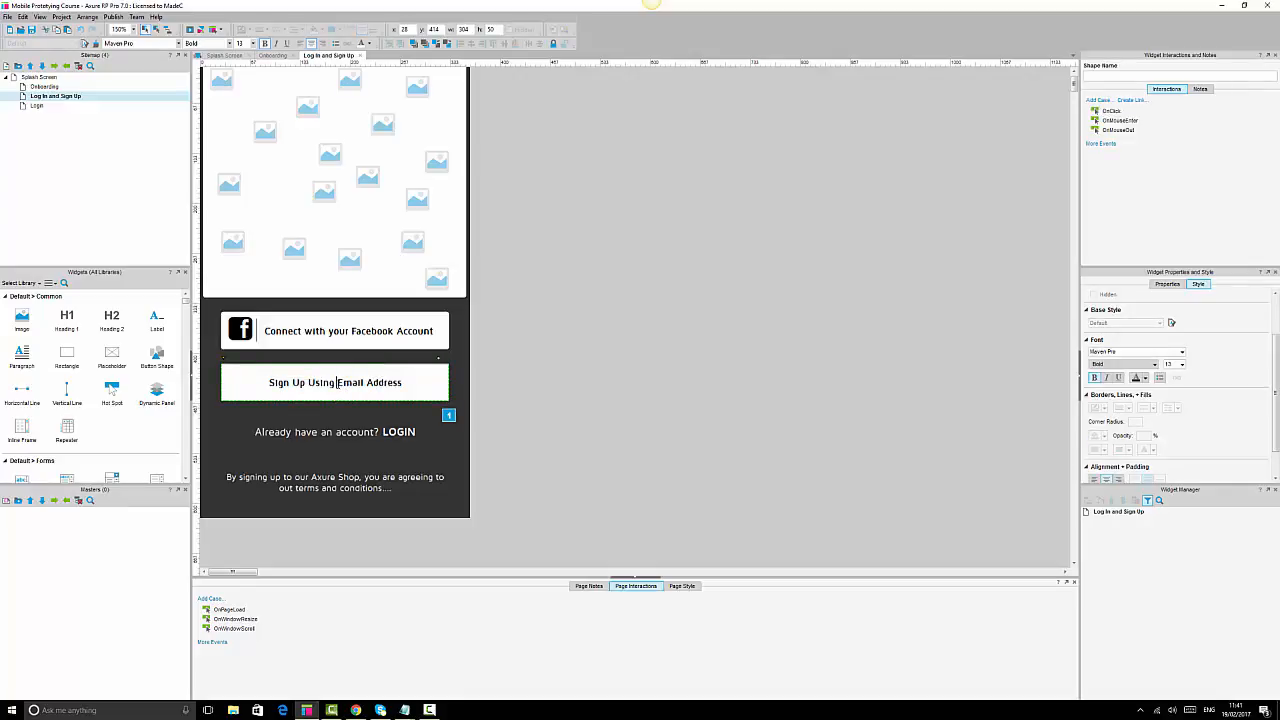
text(Complicated)
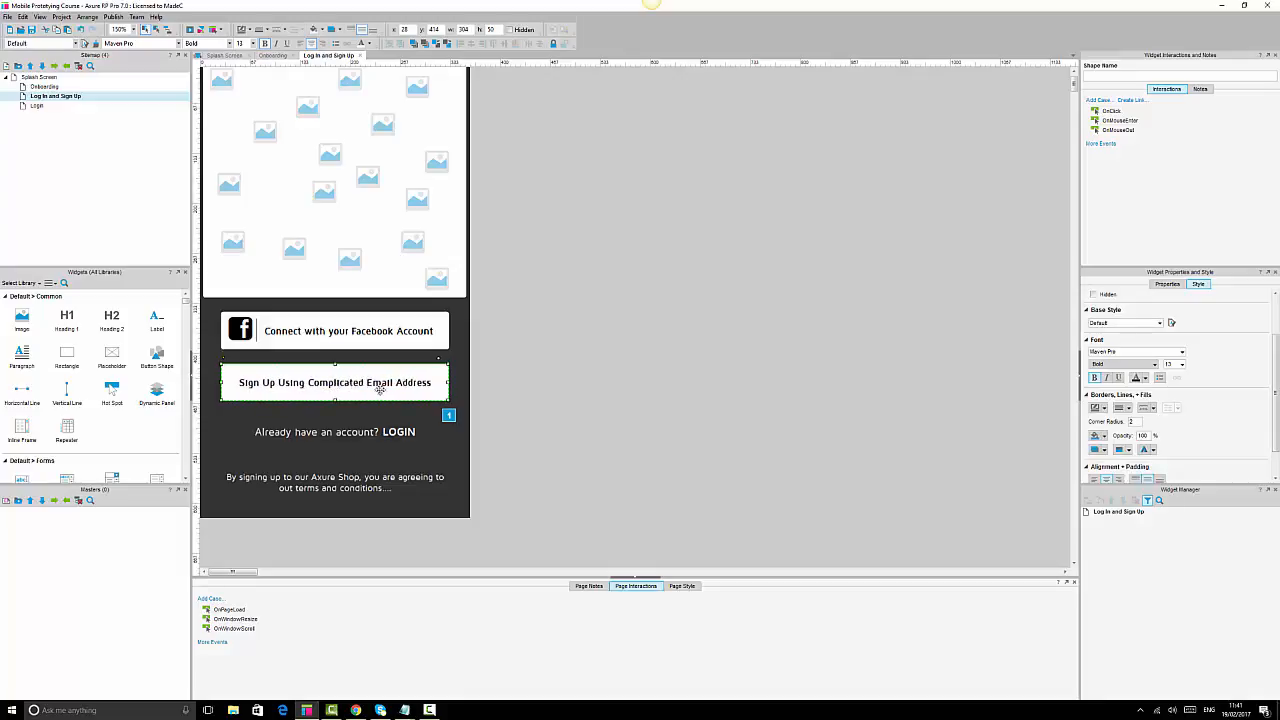
click(675, 418)
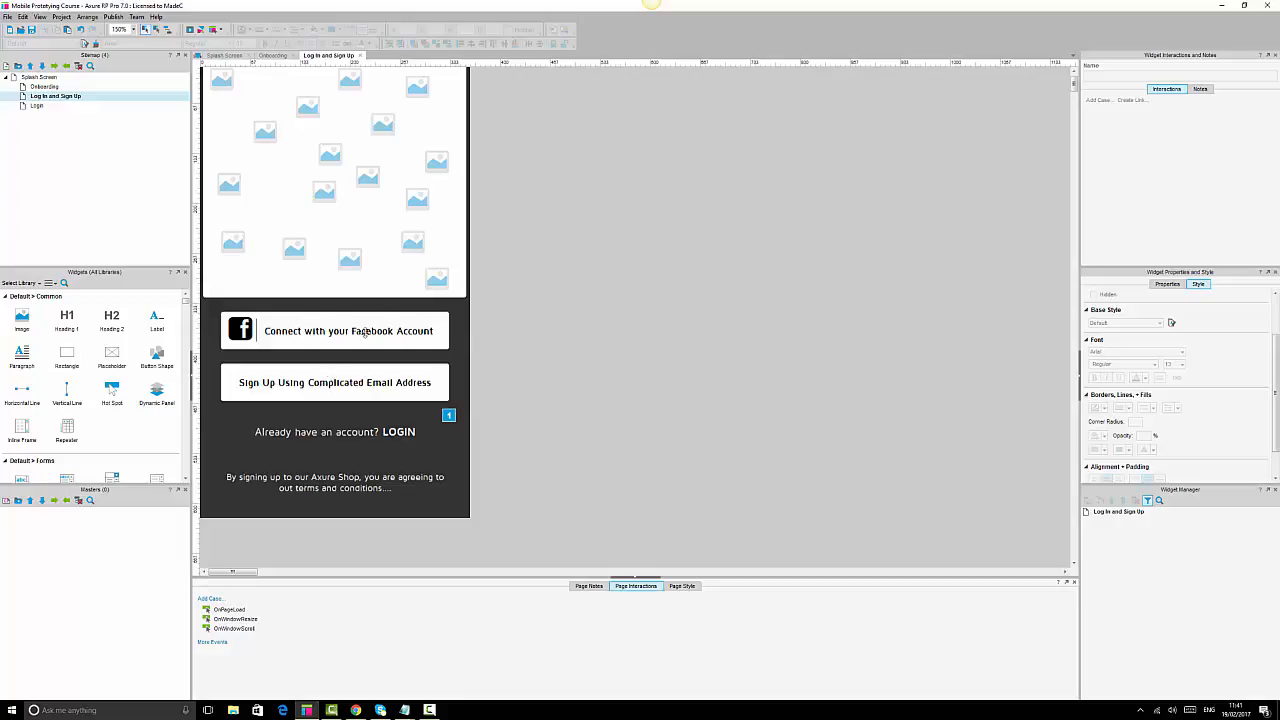
click(368, 430)
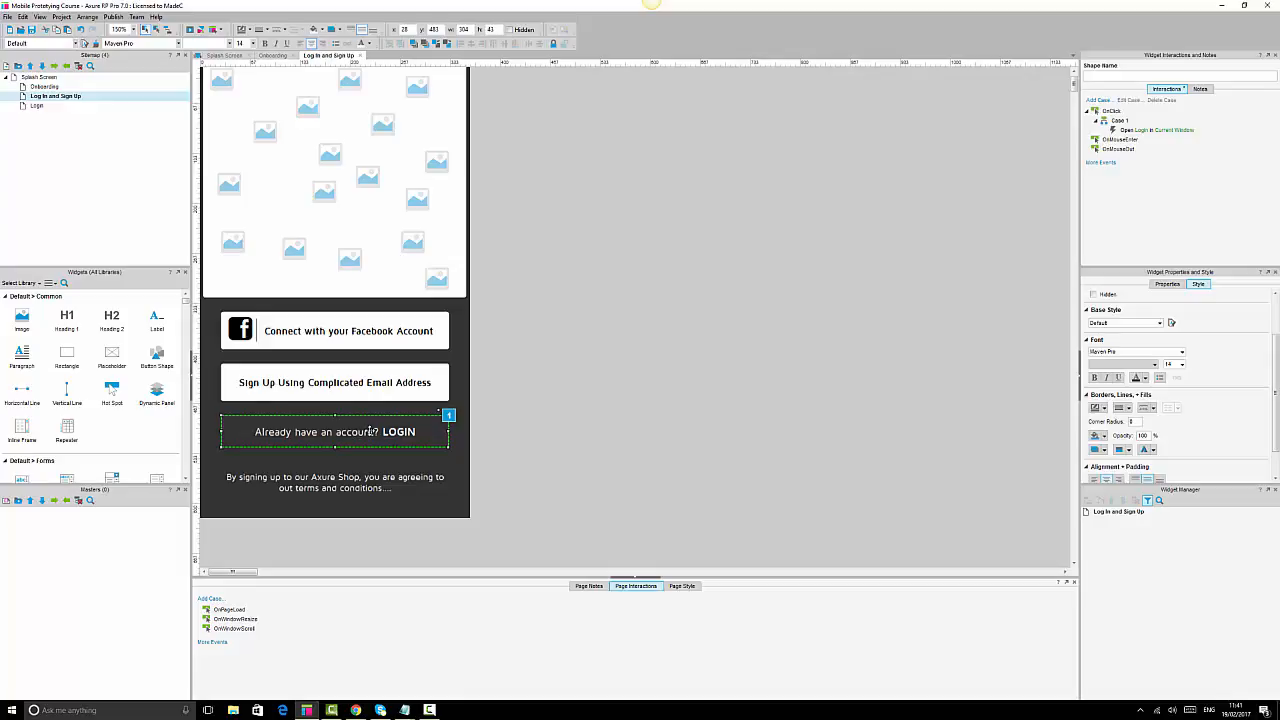
double_click(1110, 110)
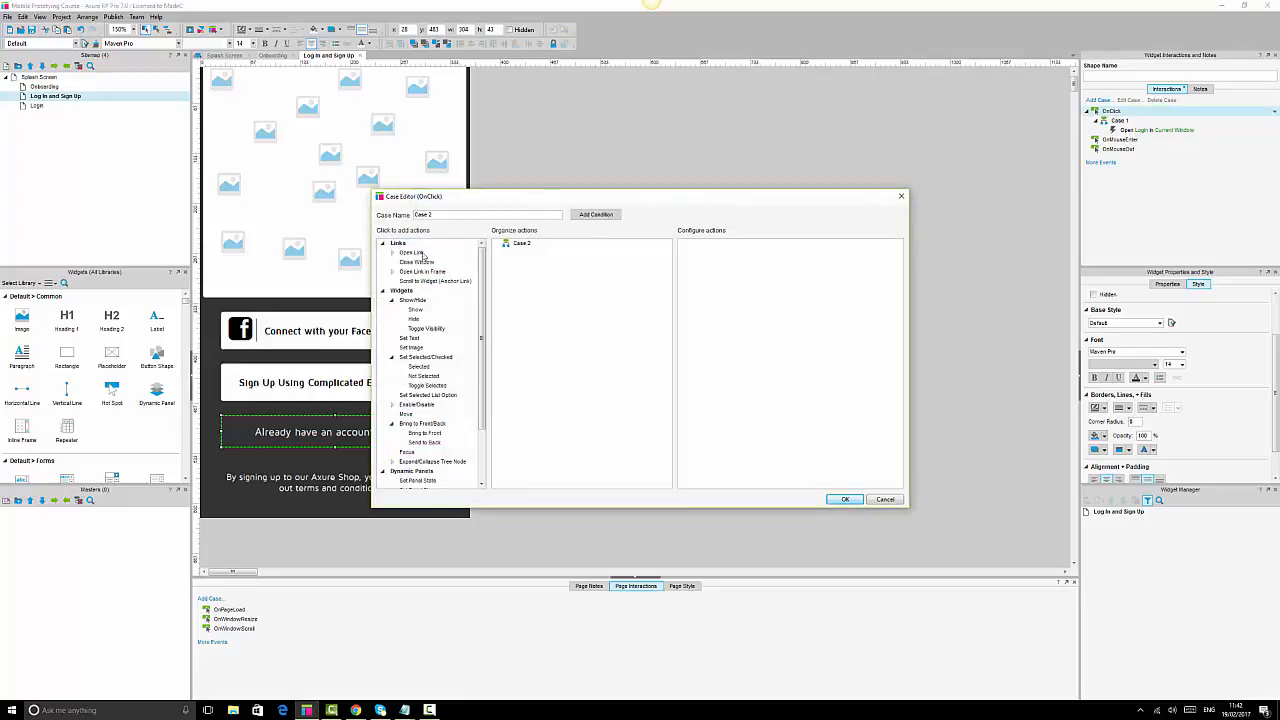
click(886, 499)
double_click(1122, 122)
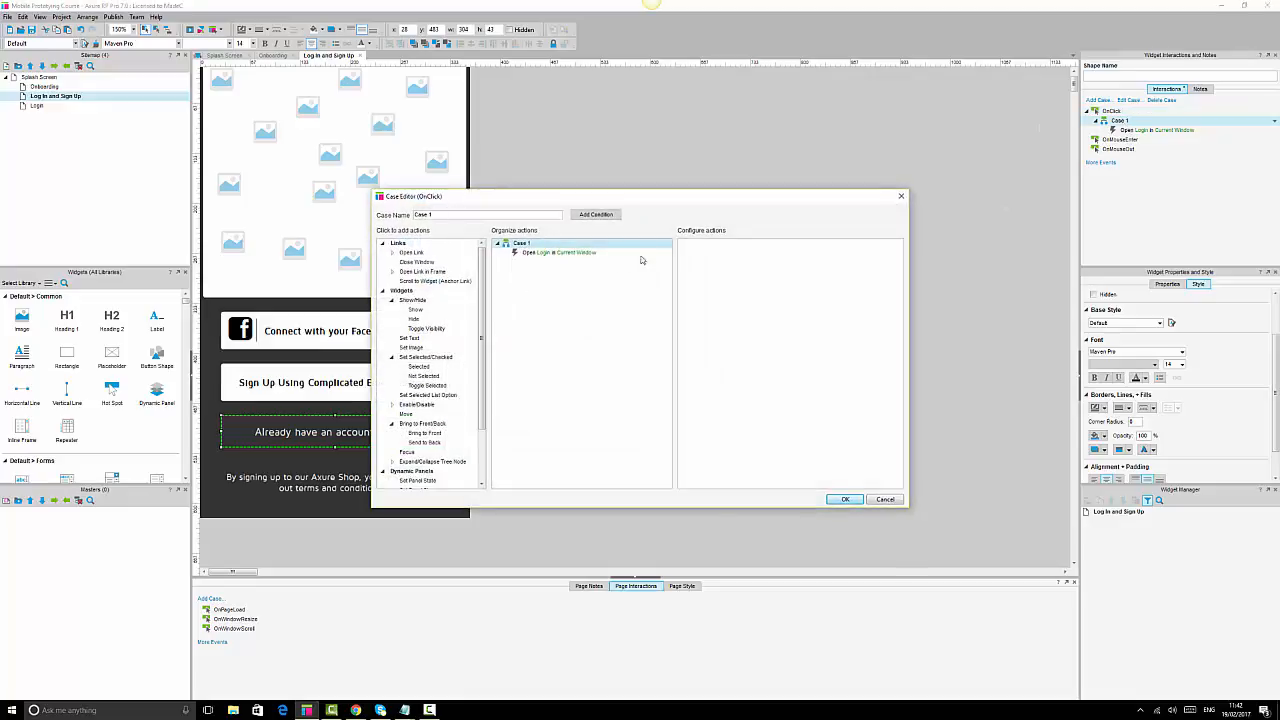
click(574, 254)
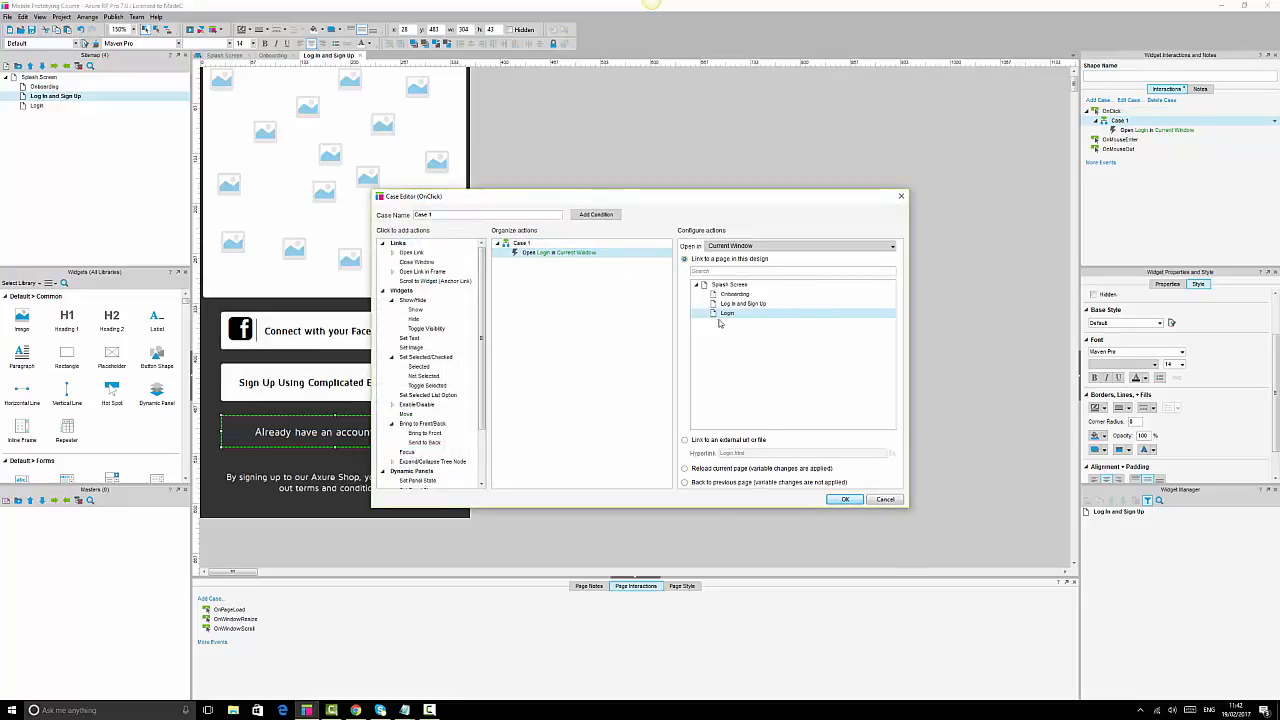
click(878, 501)
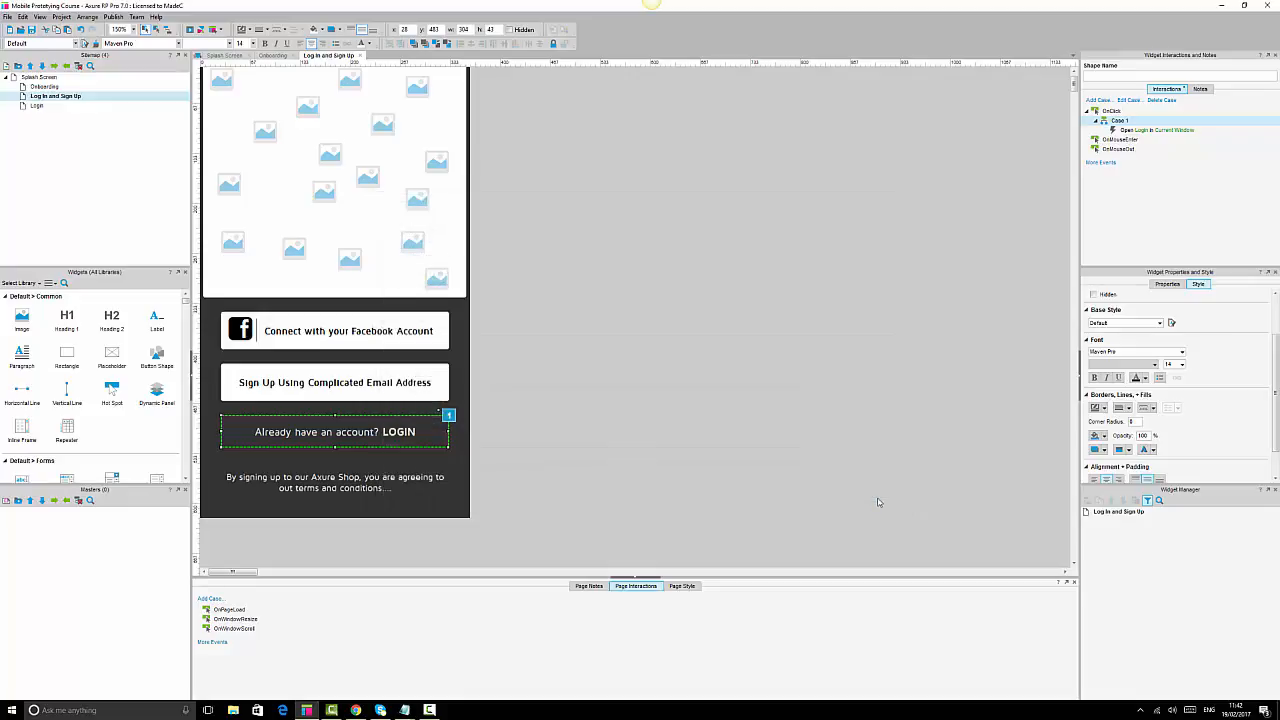
click(347, 487)
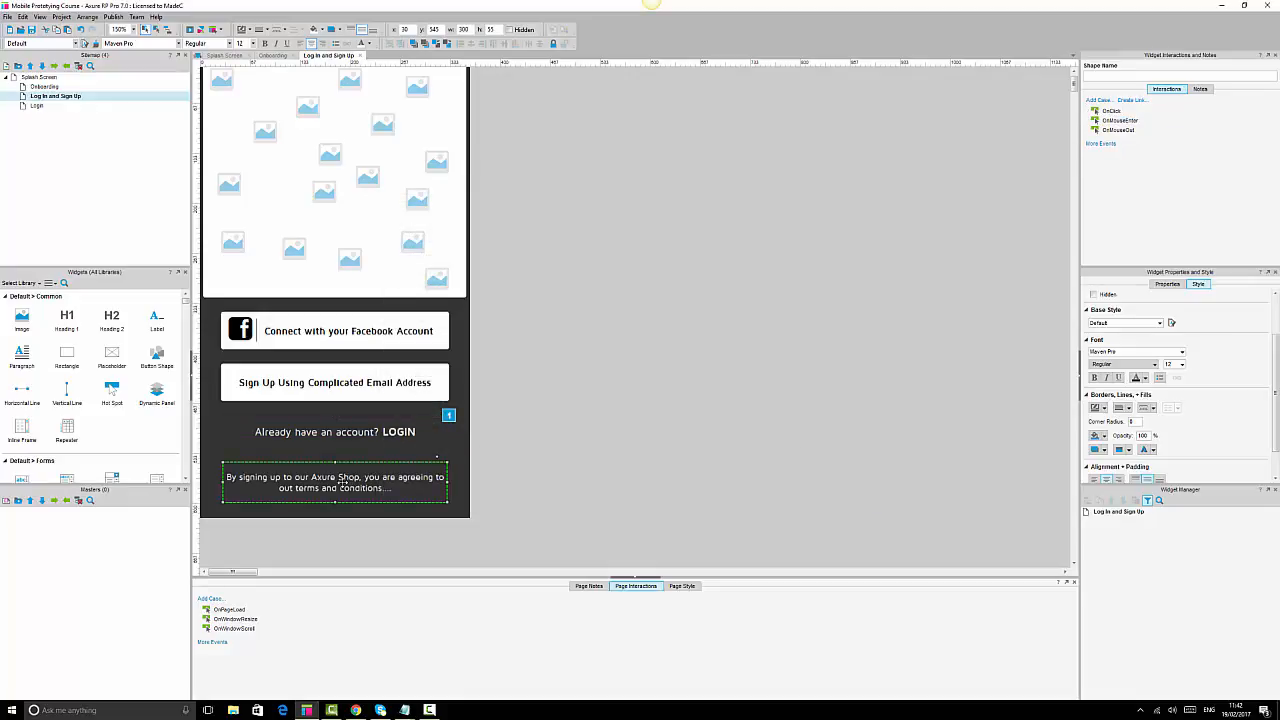
drag(334, 501, 334, 500)
click(759, 457)
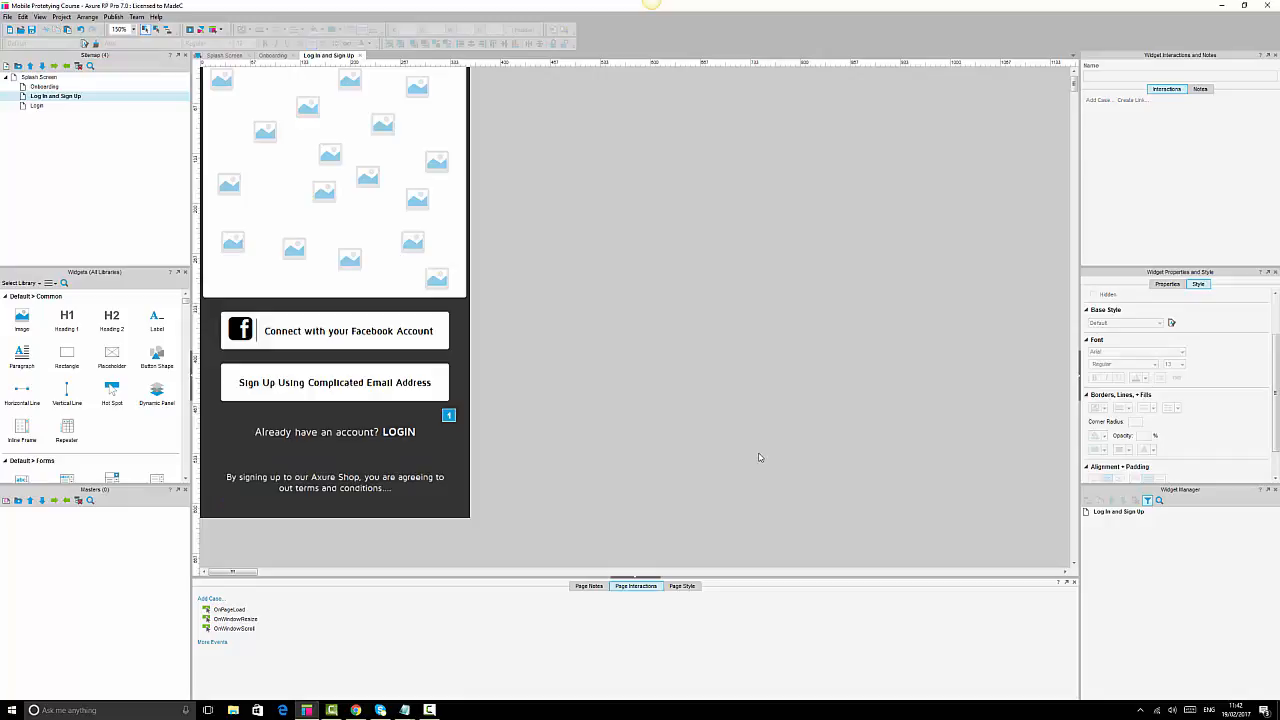
click(388, 432)
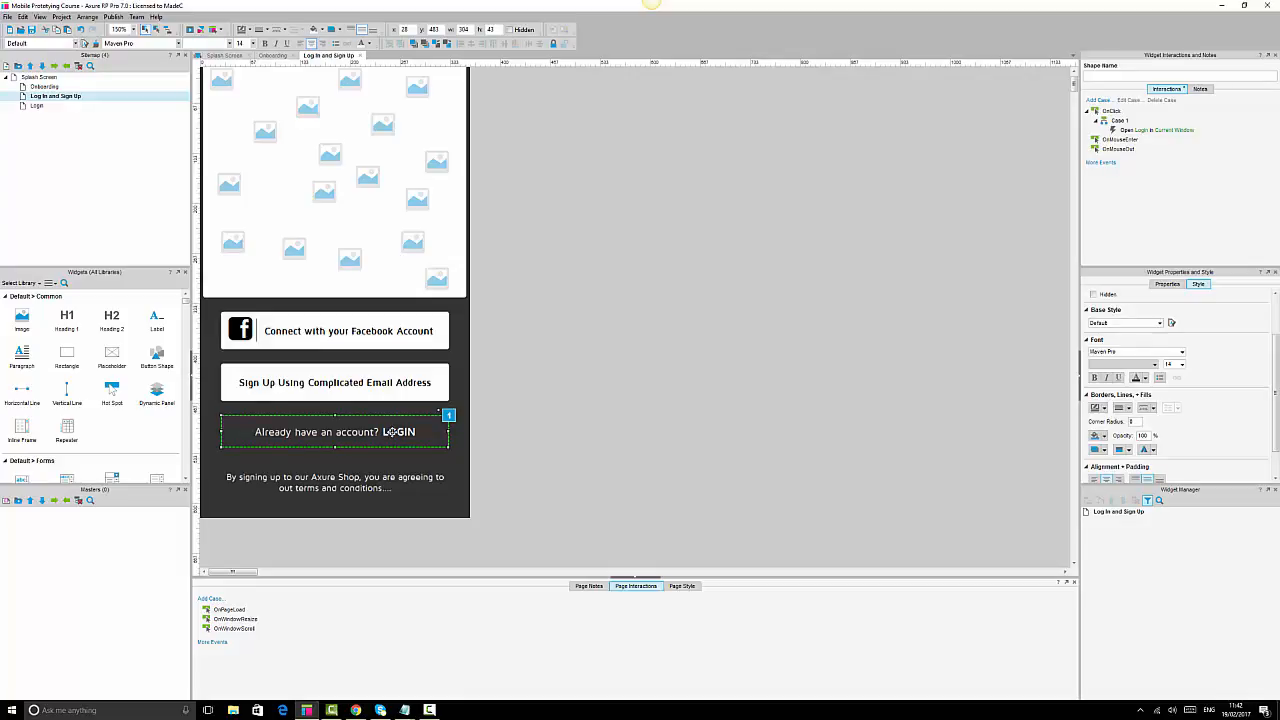
click(375, 384)
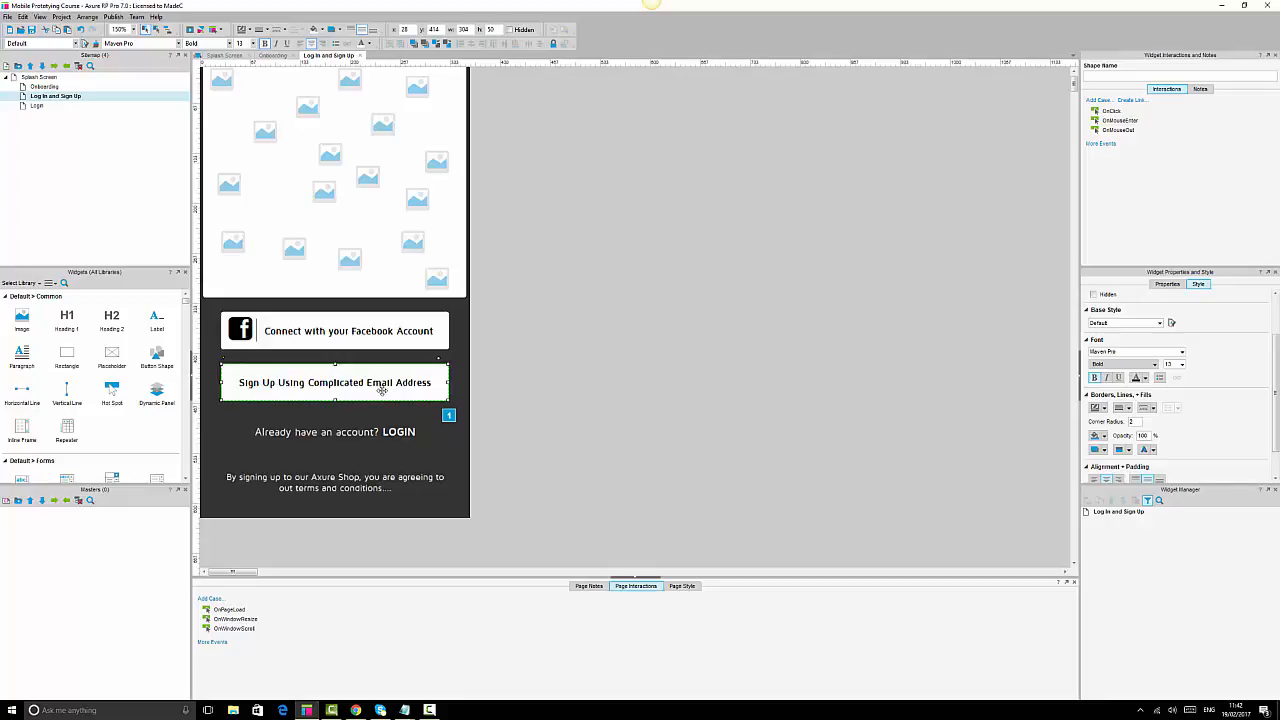
double_click(38, 105)
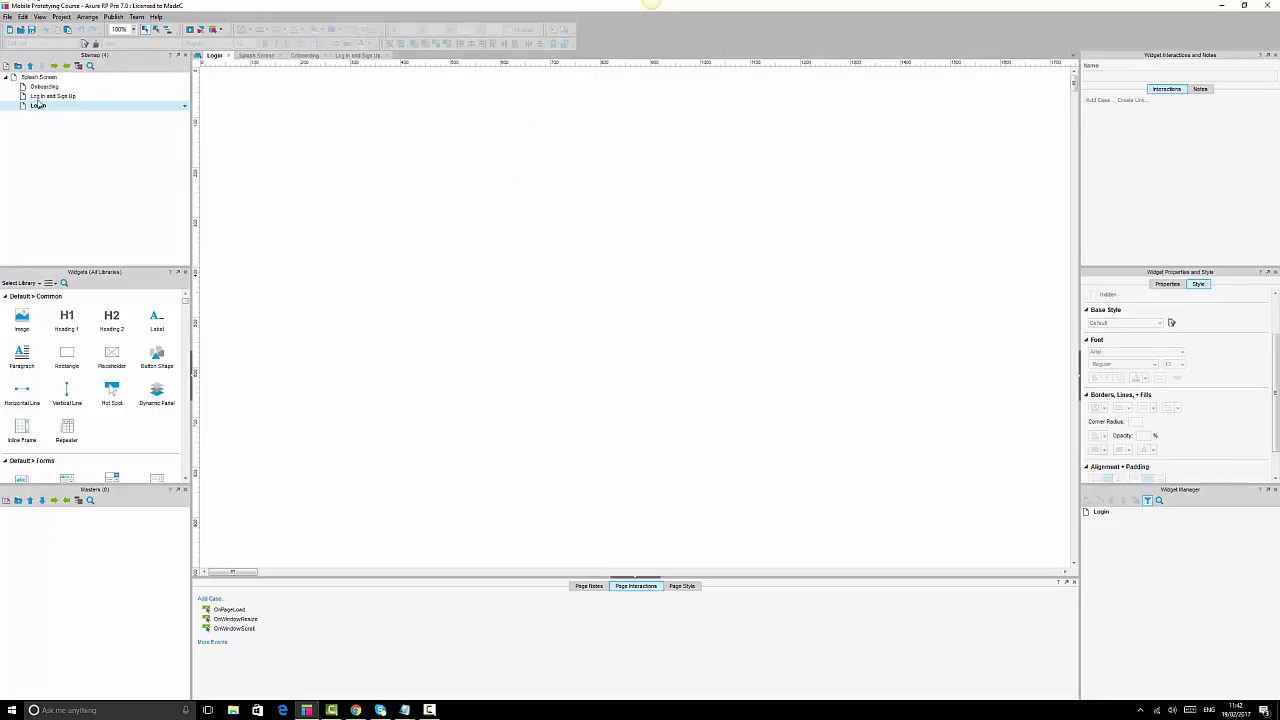
double_click(45, 96)
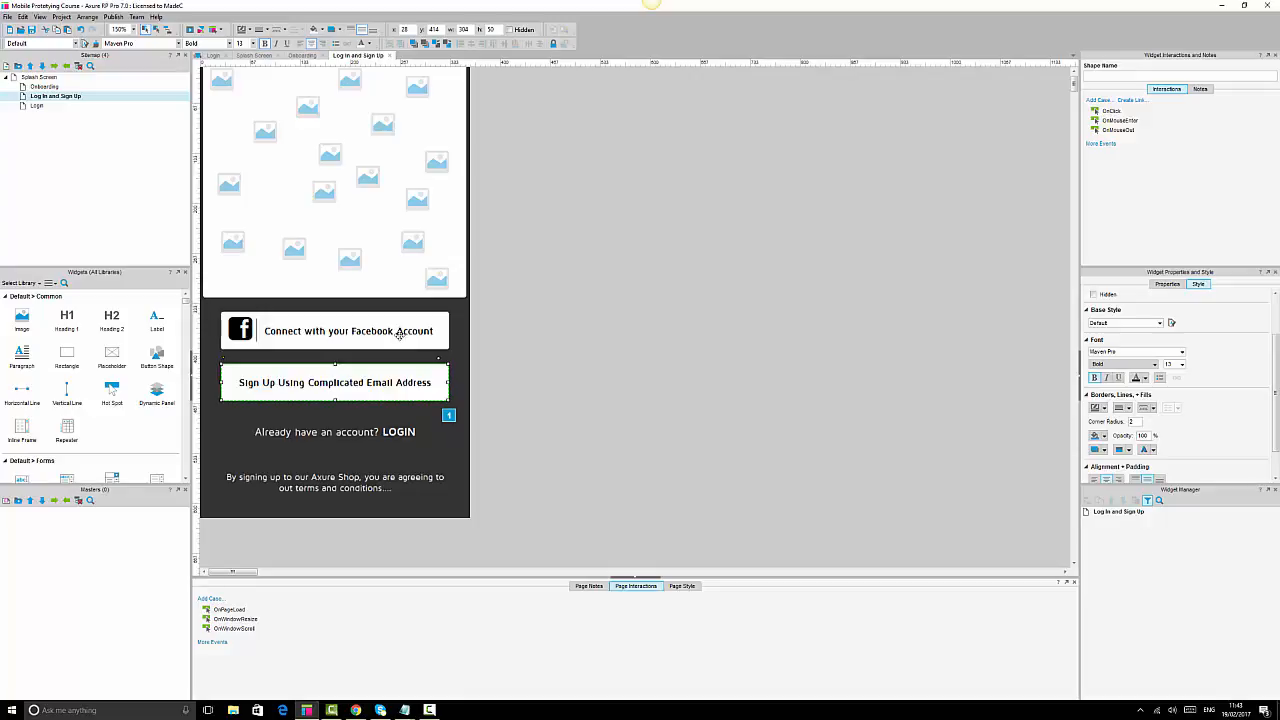
Copy the dark 360×620 background panel from Log in and Sign Up and paste it onto the Login page.
double_click(36, 106)
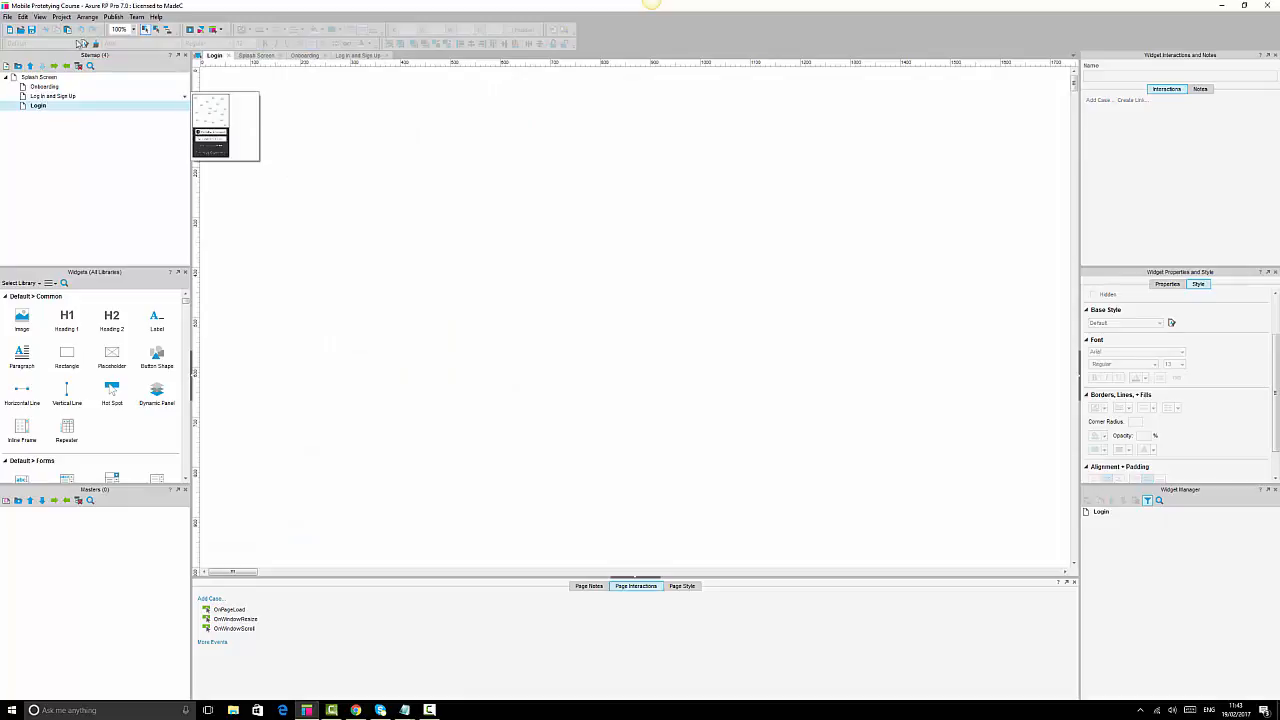
double_click(55, 96)
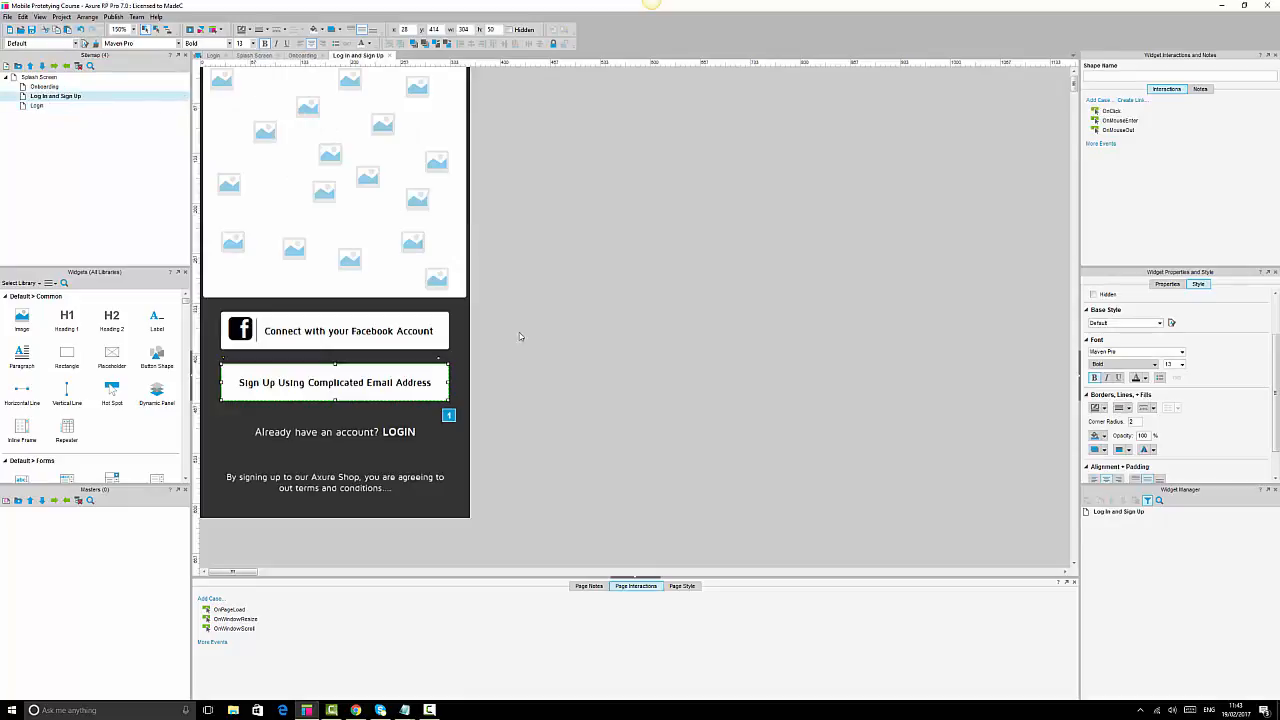
click(462, 485)
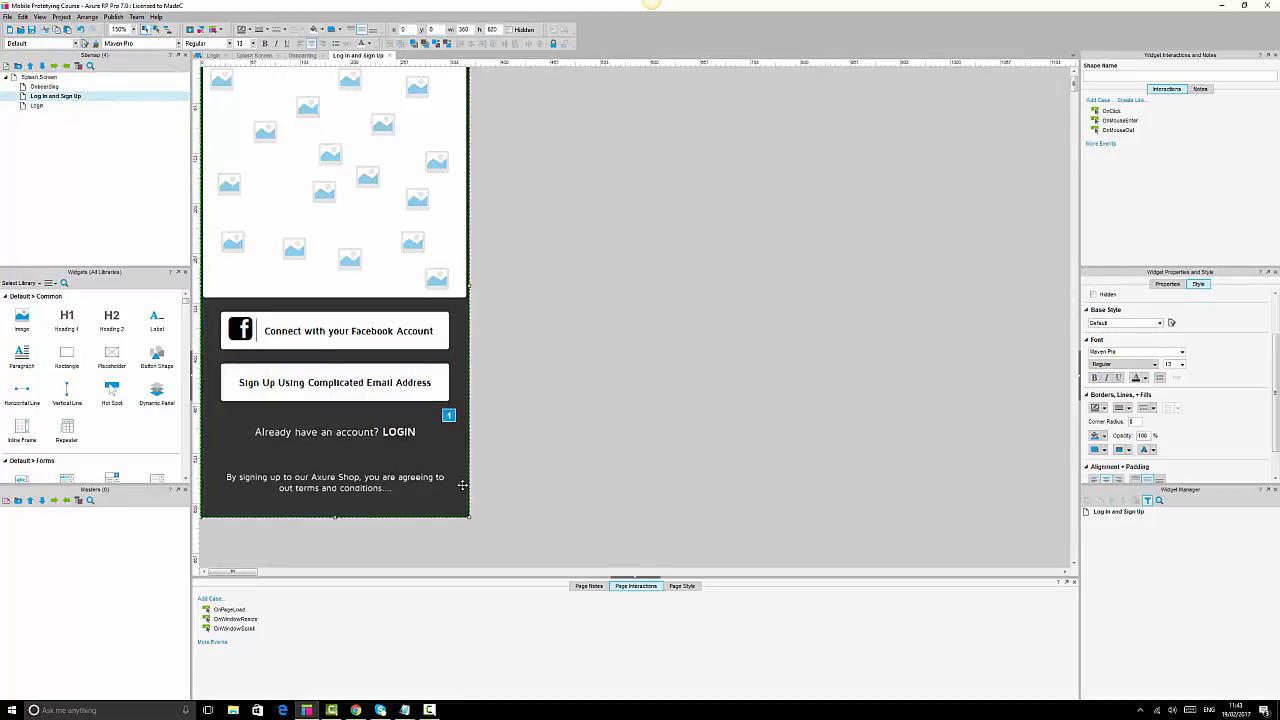
double_click(37, 106)
key(ctrl+v)
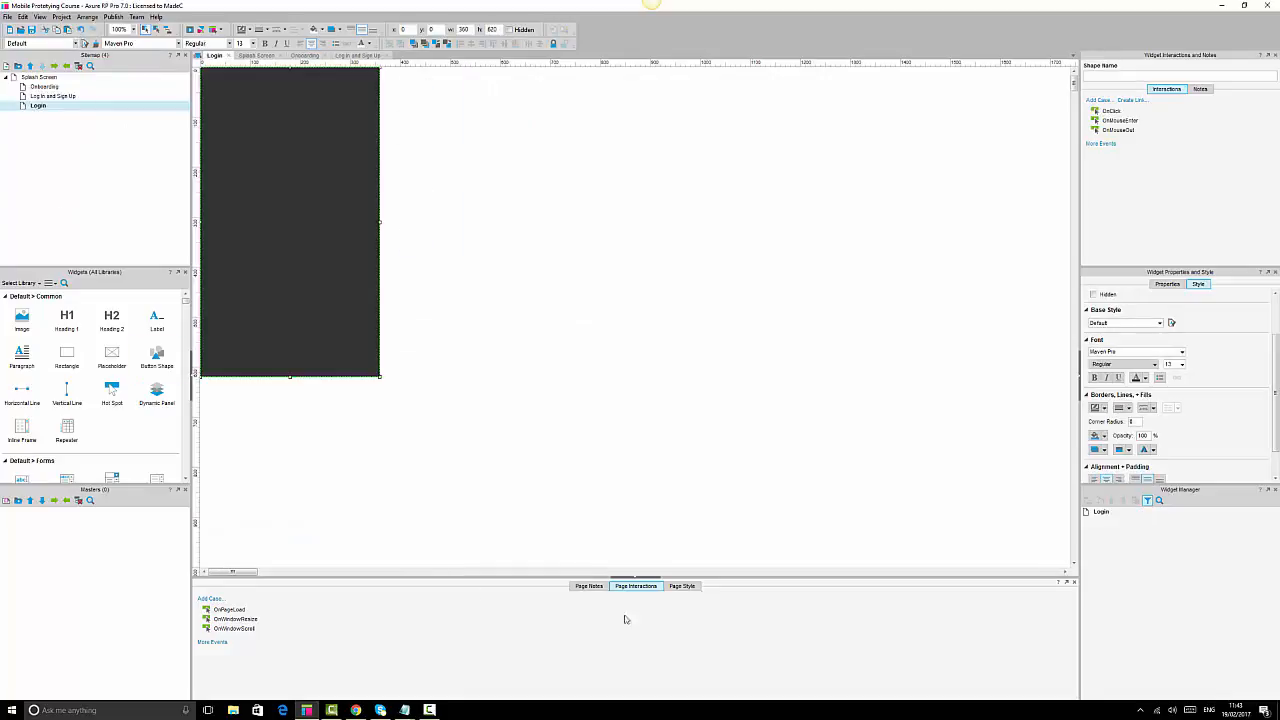
click(682, 586)
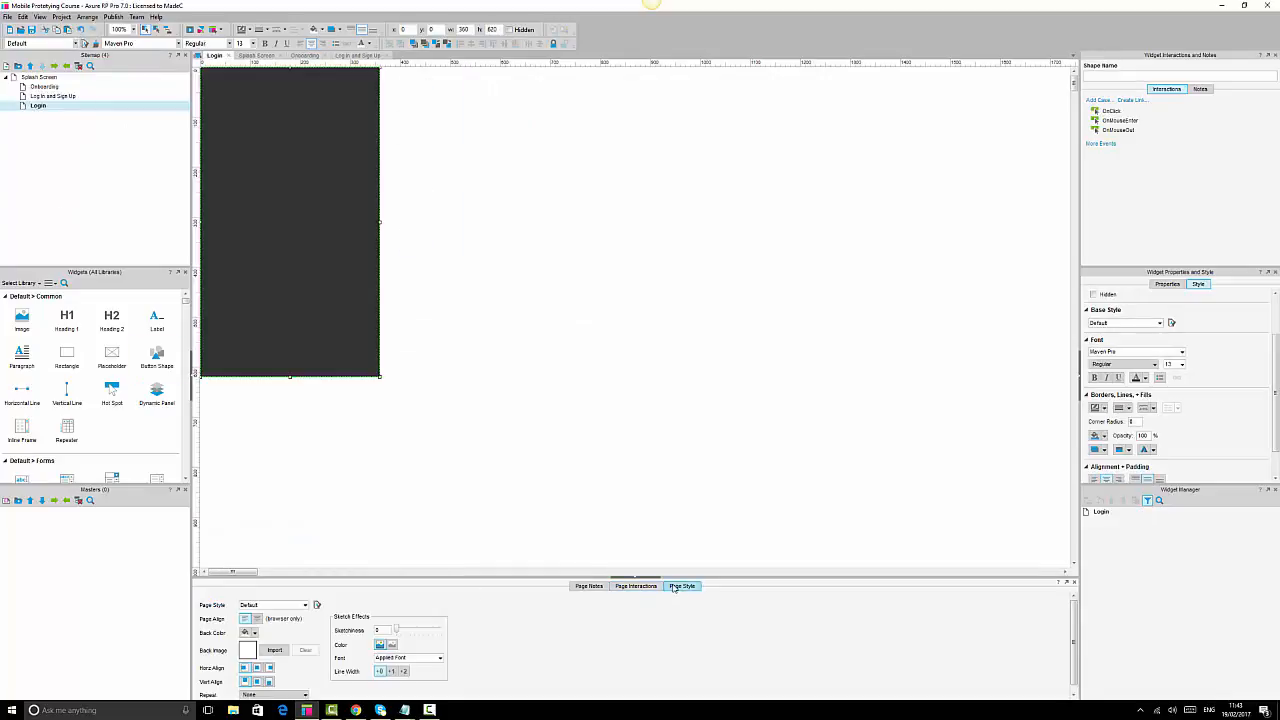
Check the background colour used on the Log in and Sign Up page.
double_click(62, 87)
double_click(63, 96)
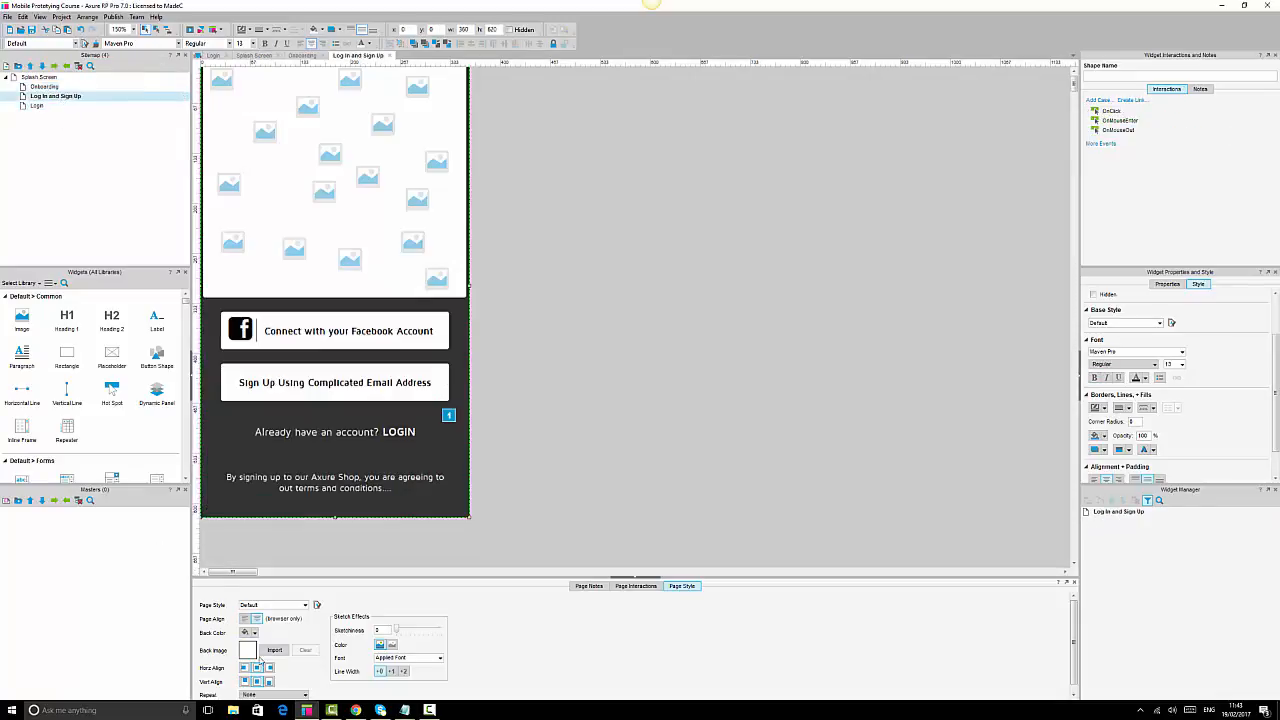
click(253, 633)
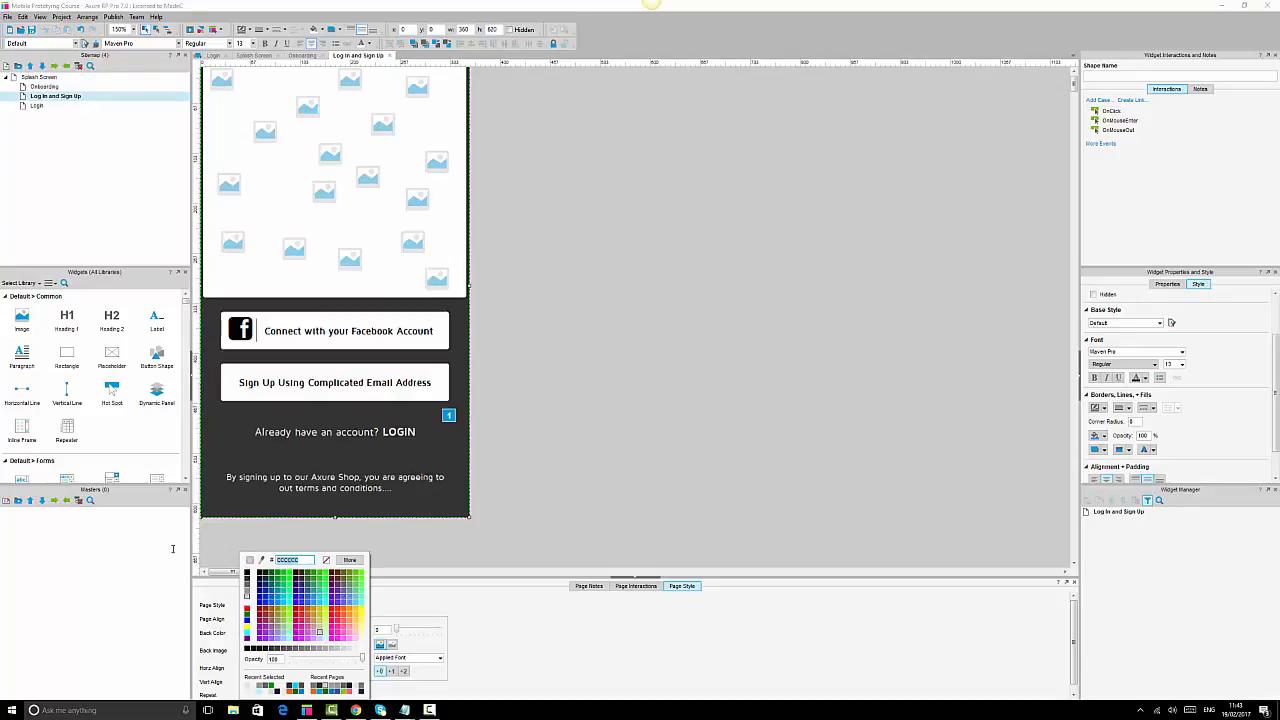
click(40, 111)
Set the Login page background colour to hex CCCCCC.
double_click(40, 110)
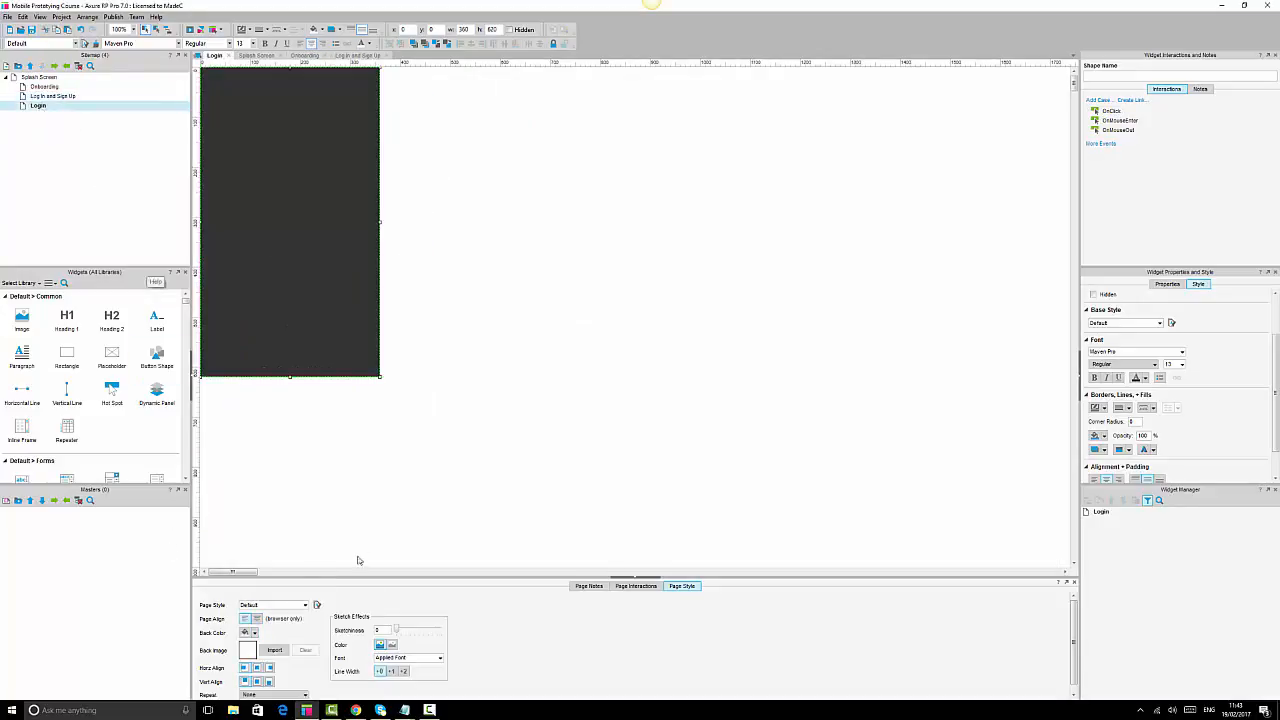
click(253, 633)
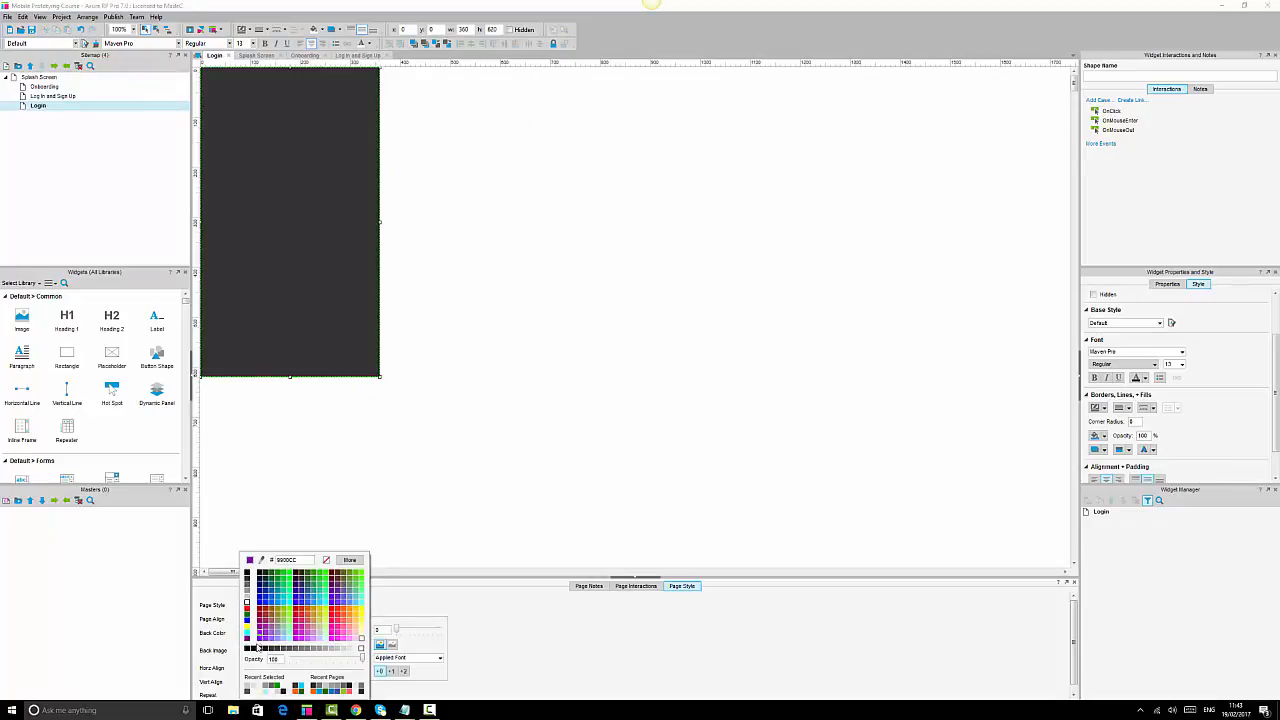
click(288, 560)
text(CCCCCC)
key(Return)
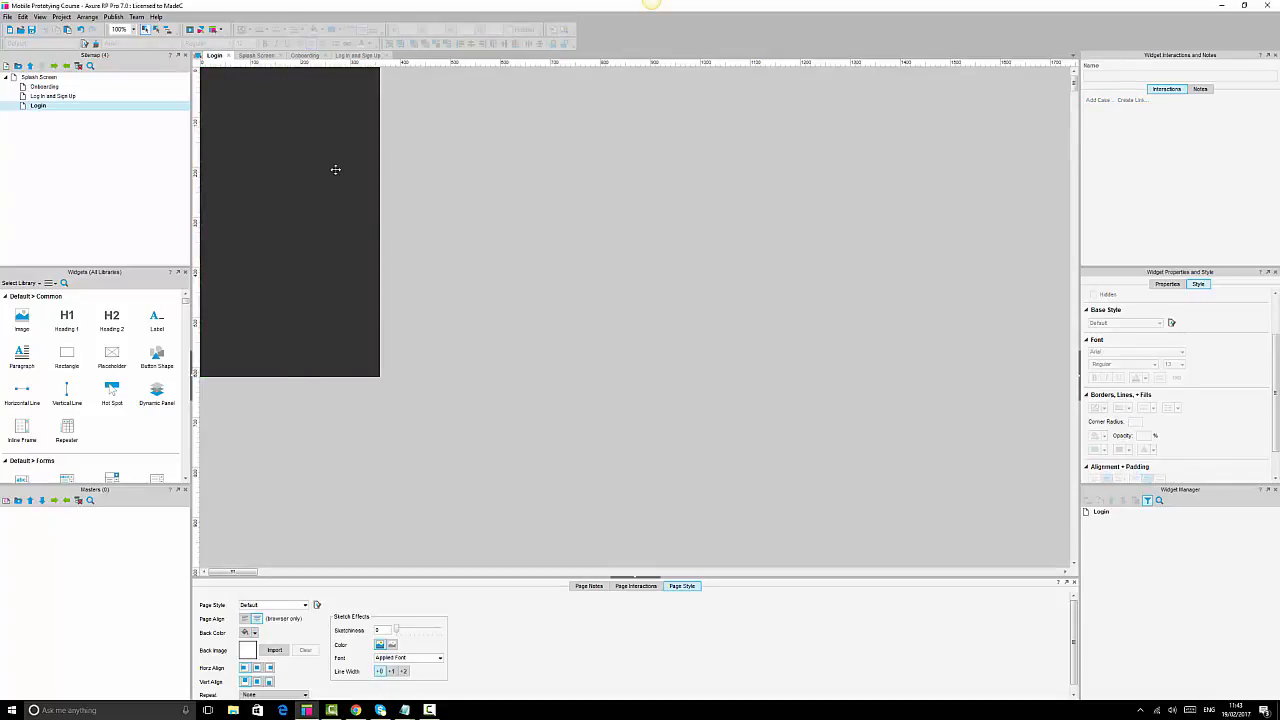
click(131, 29)
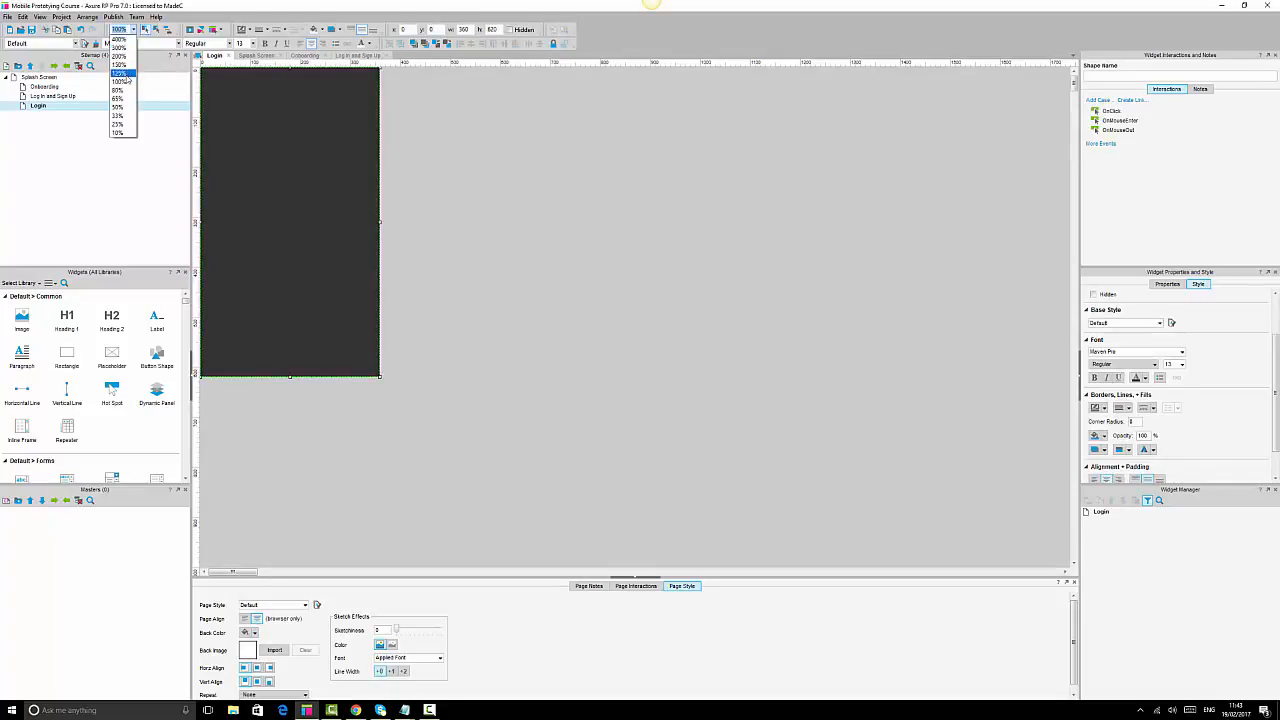
click(127, 68)
click(603, 268)
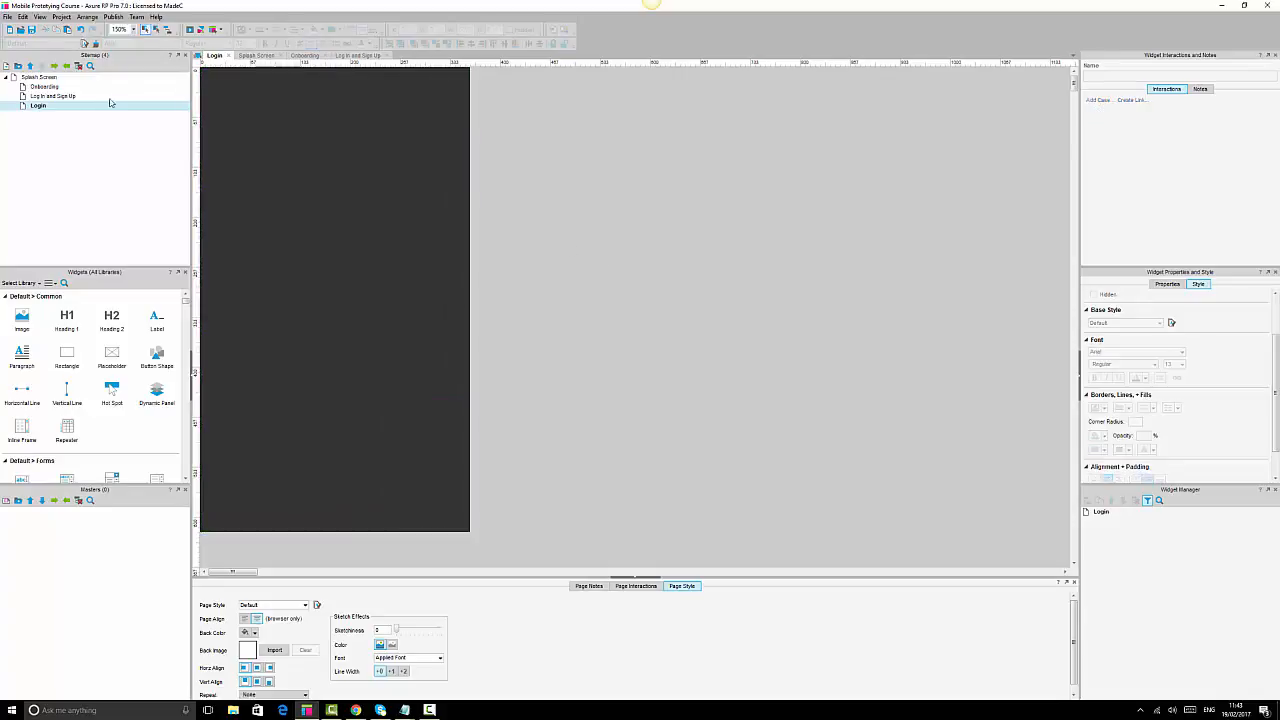
double_click(56, 97)
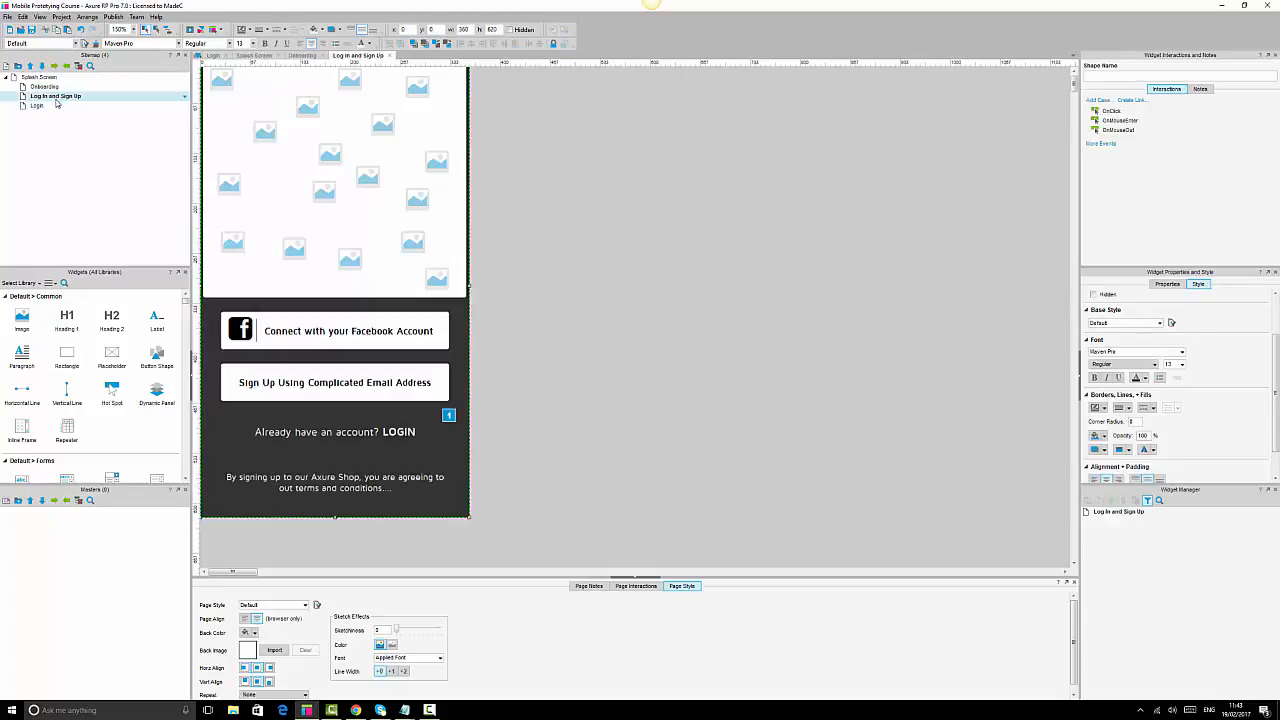
mouse_move(47, 106)
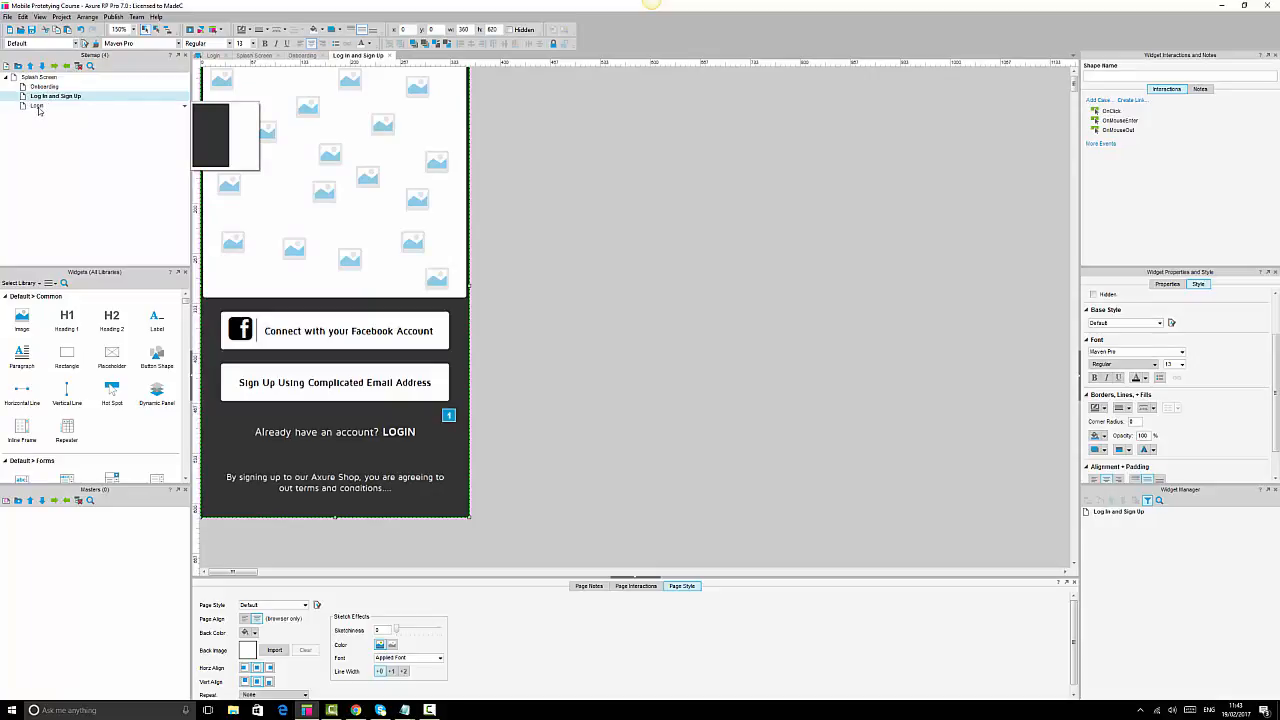
double_click(39, 107)
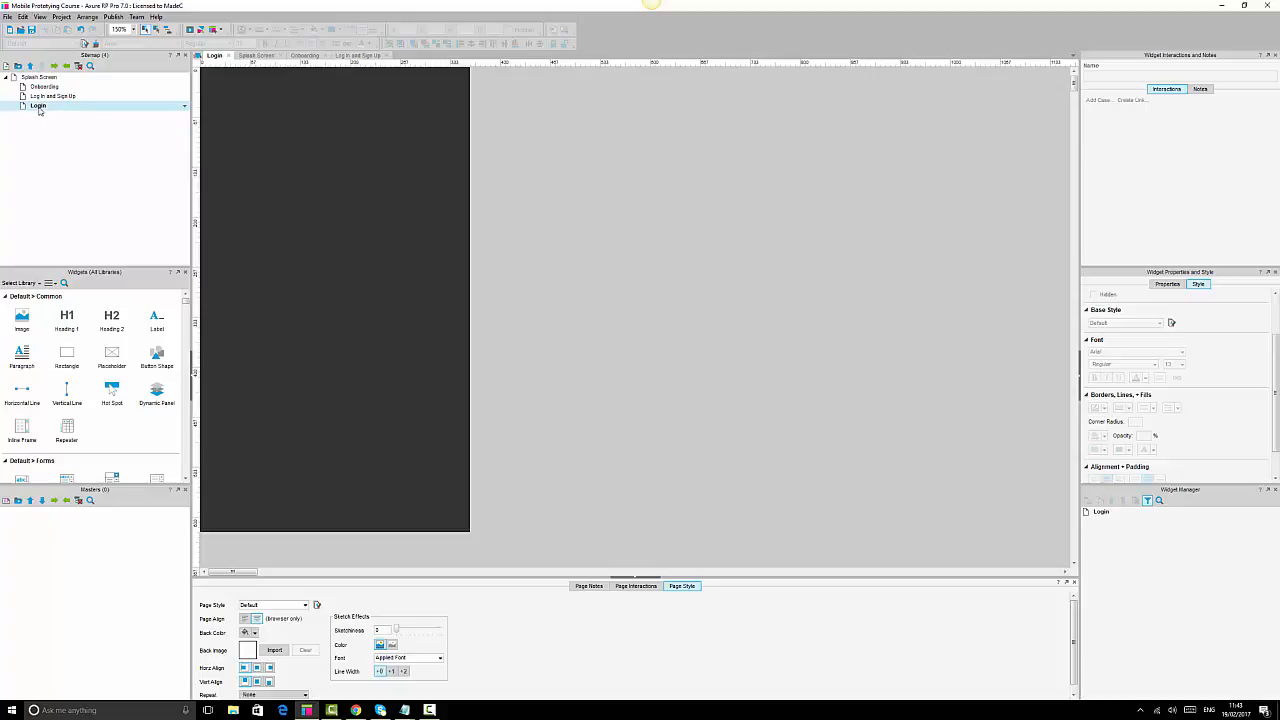
double_click(52, 97)
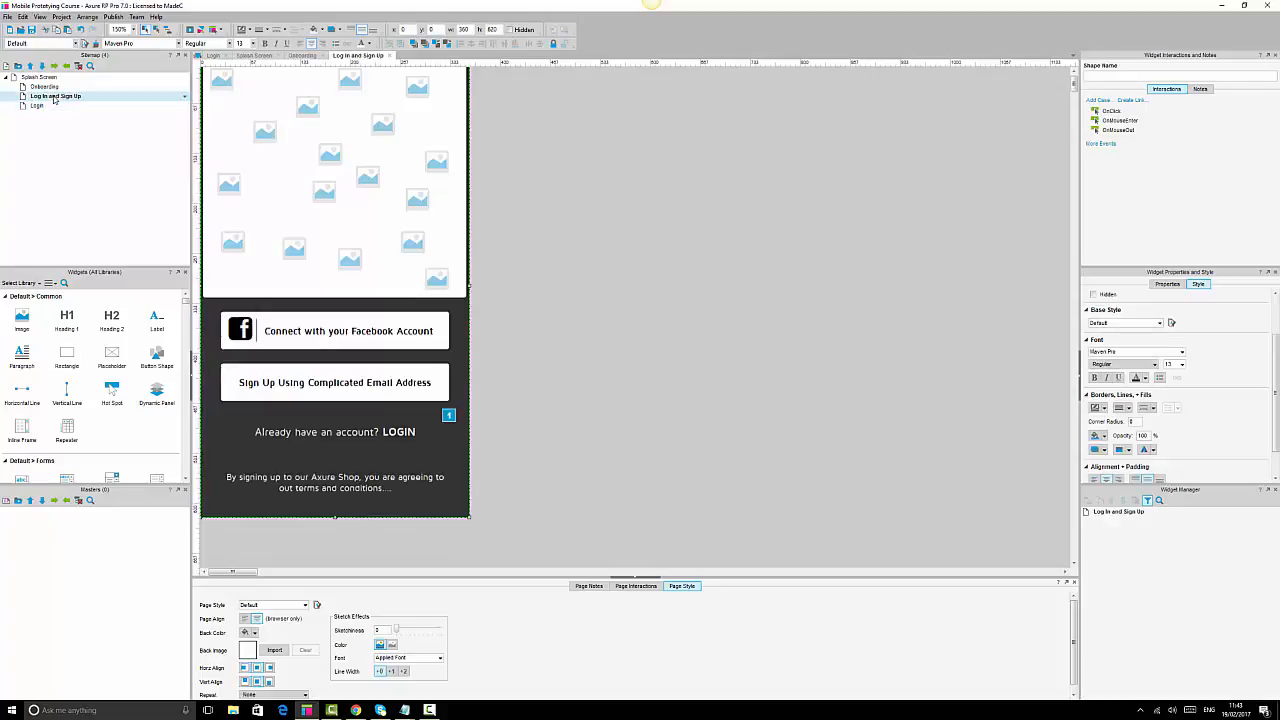
double_click(340, 382)
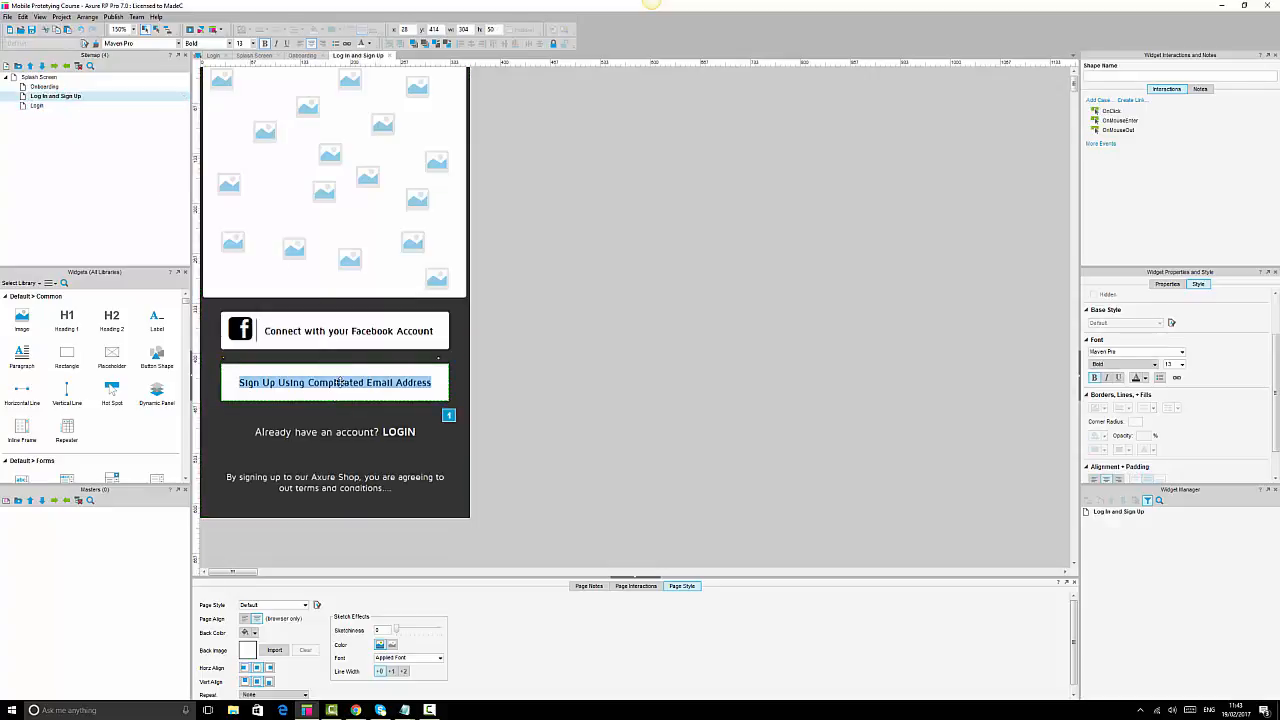
click(396, 428)
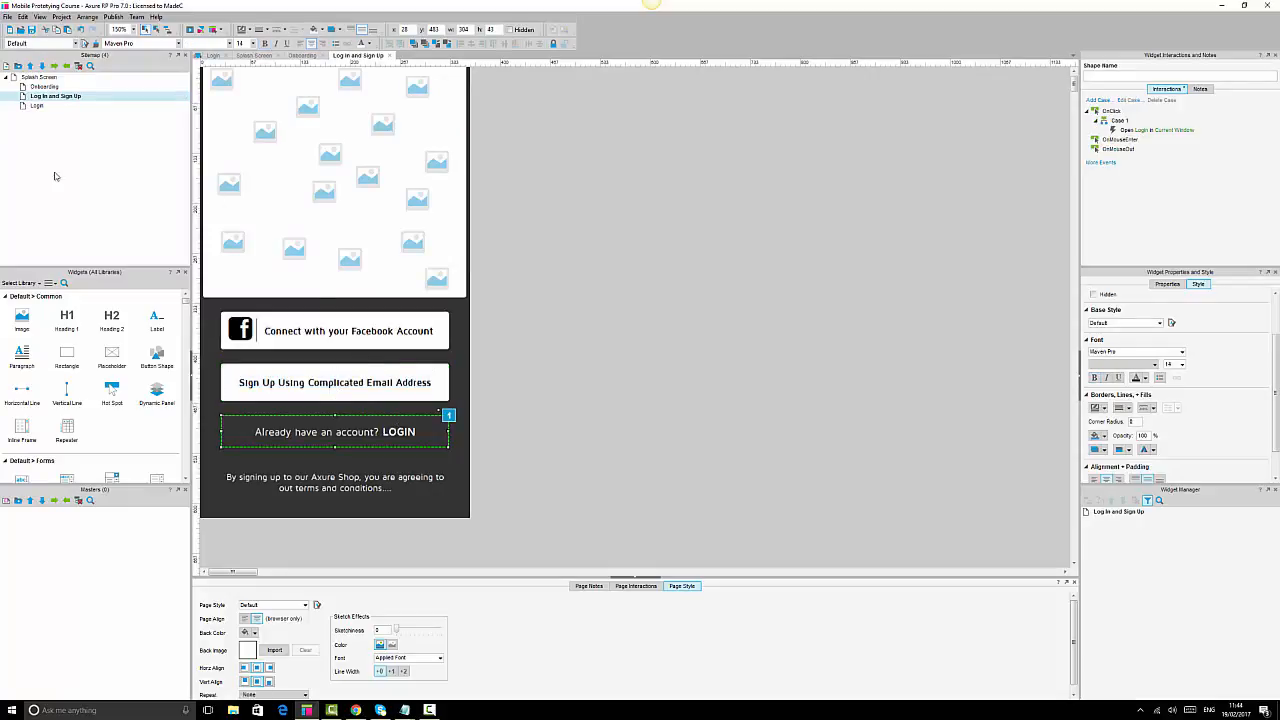
mouse_move(37, 107)
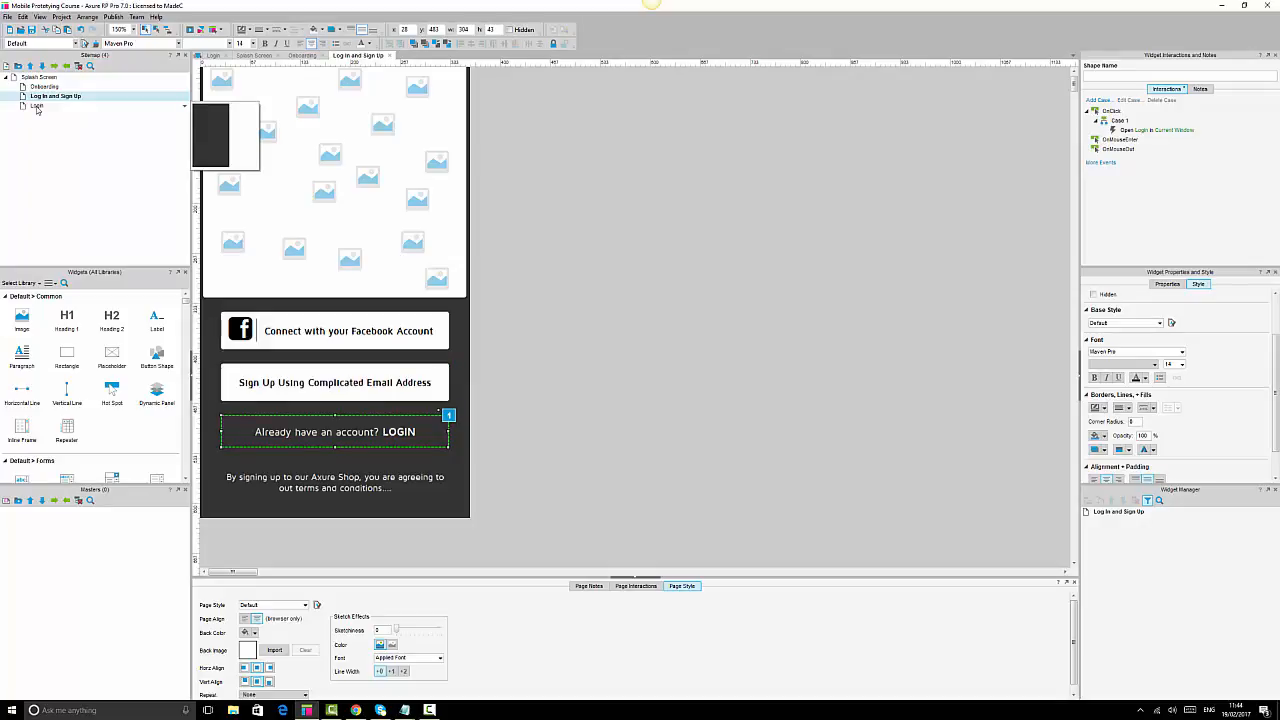
double_click(37, 107)
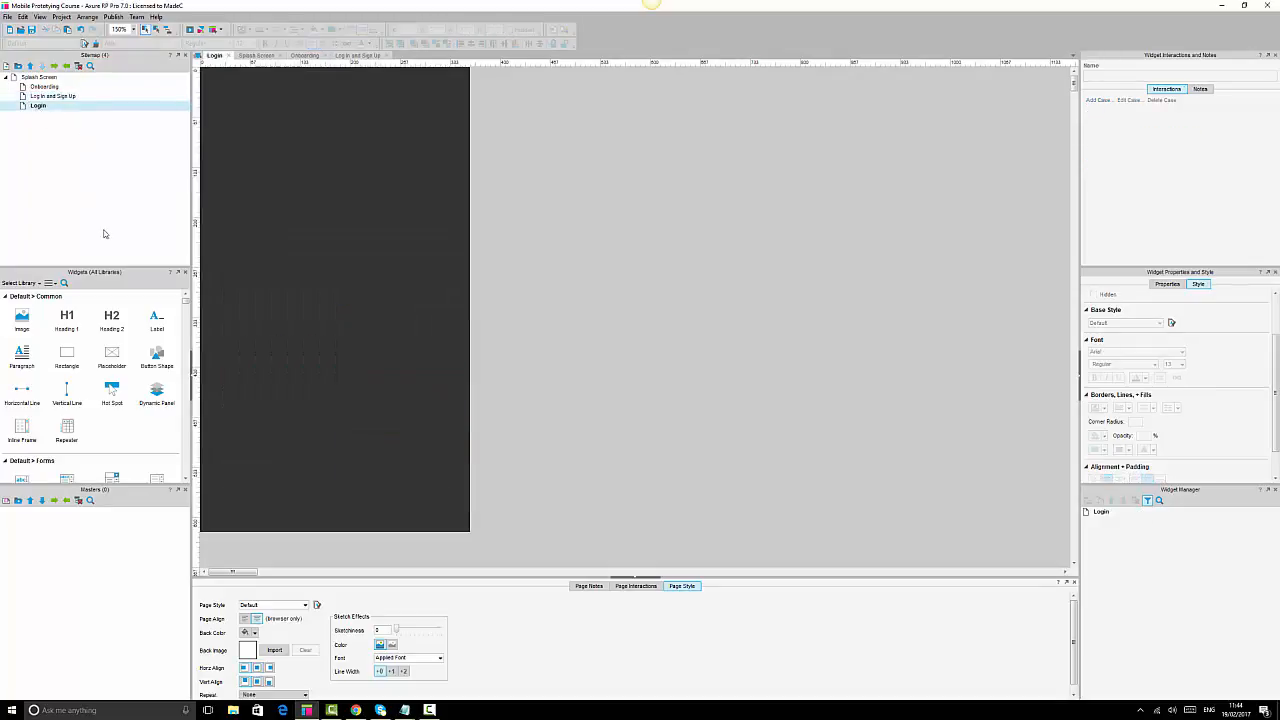
mouse_move(58, 101)
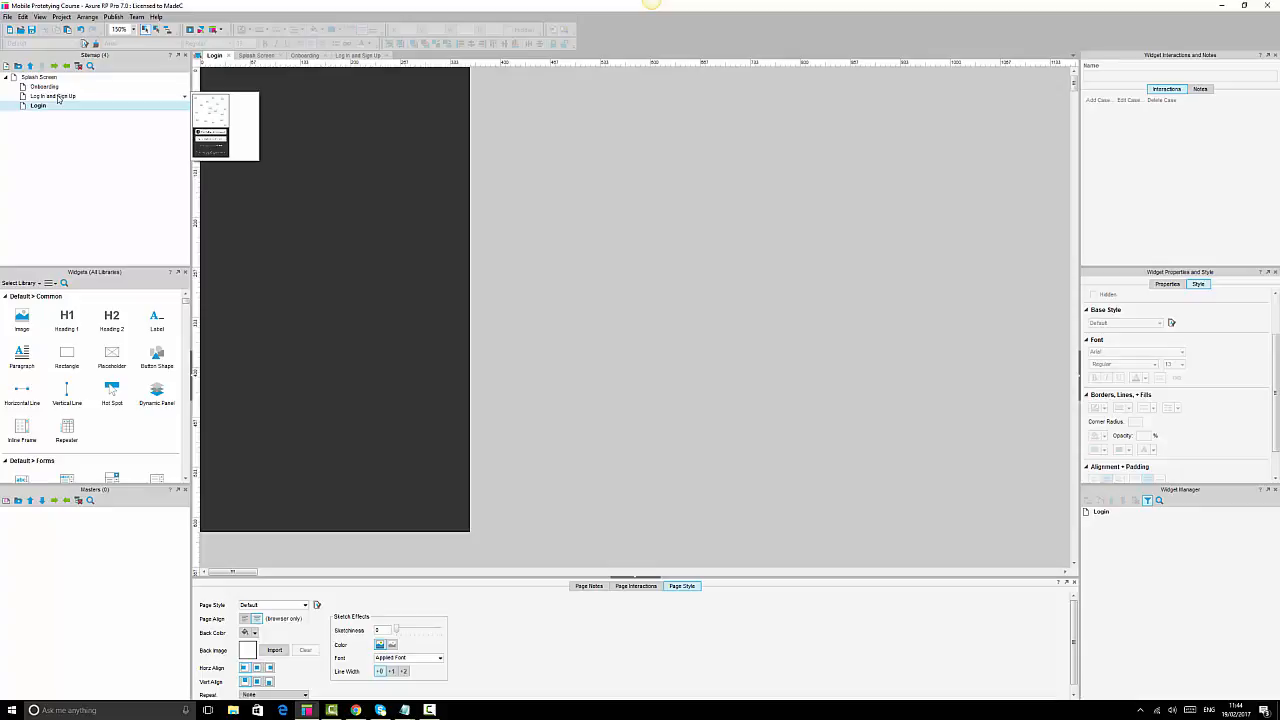
double_click(57, 97)
click(313, 150)
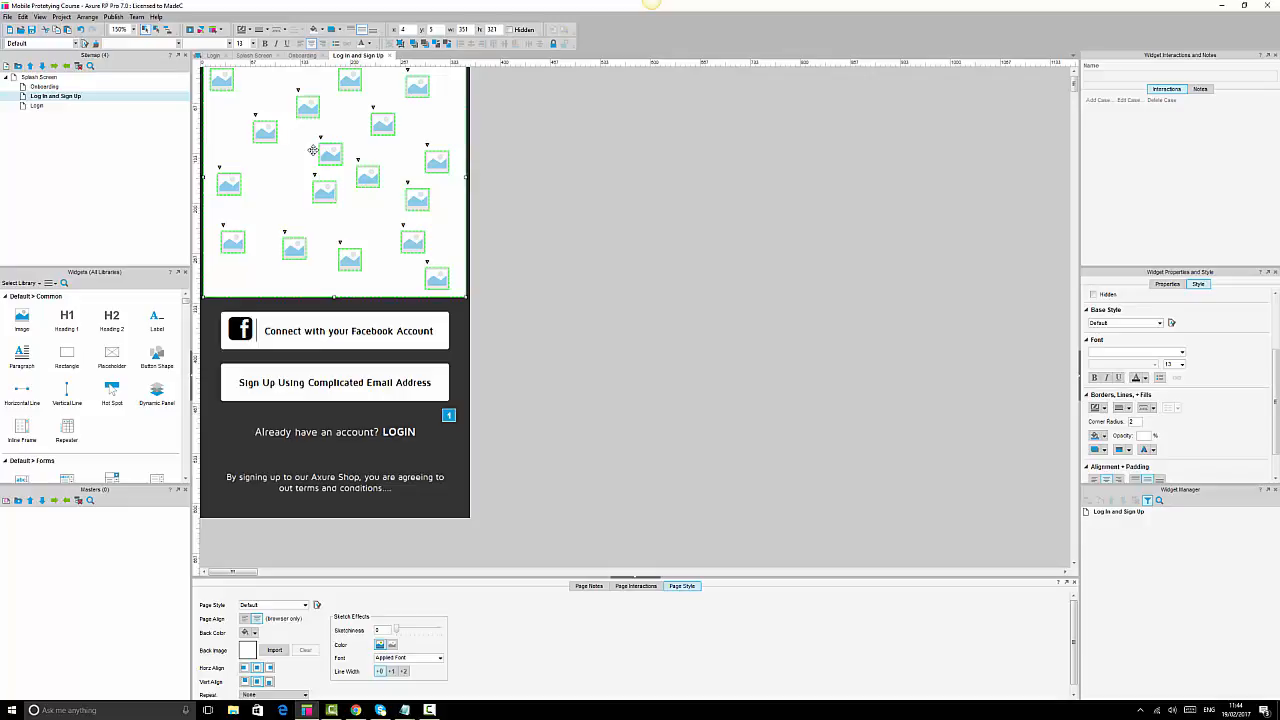
double_click(37, 106)
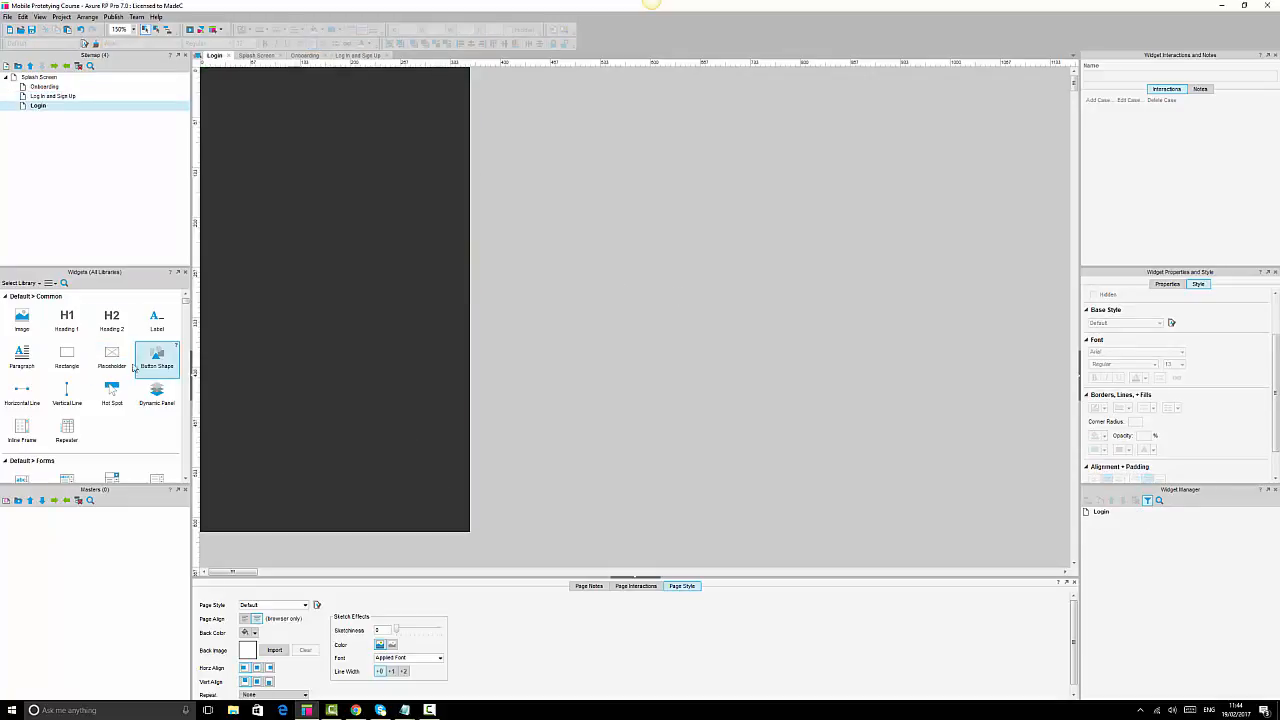
Drop a text field onto the dark panel and size it 300 wide by 45 high.
scroll(40, 430, down, 2)
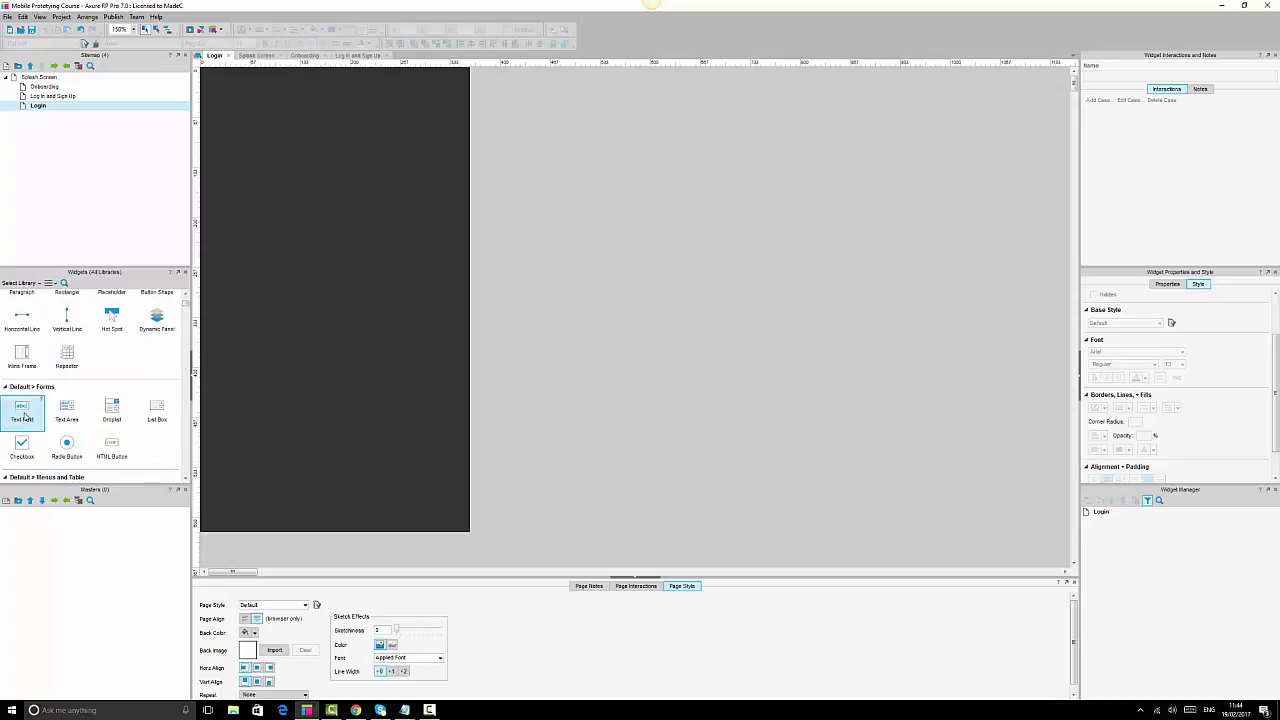
drag(22, 410, 225, 214)
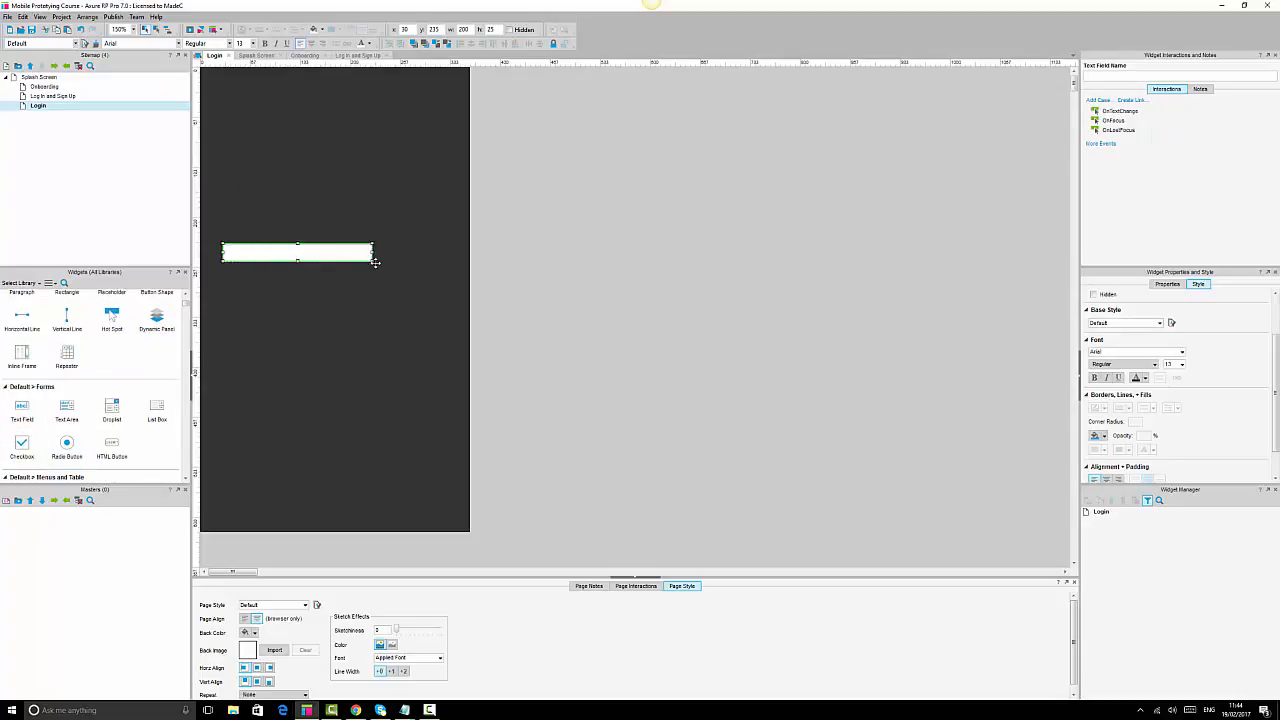
click(491, 29)
text(50)
key(Return)
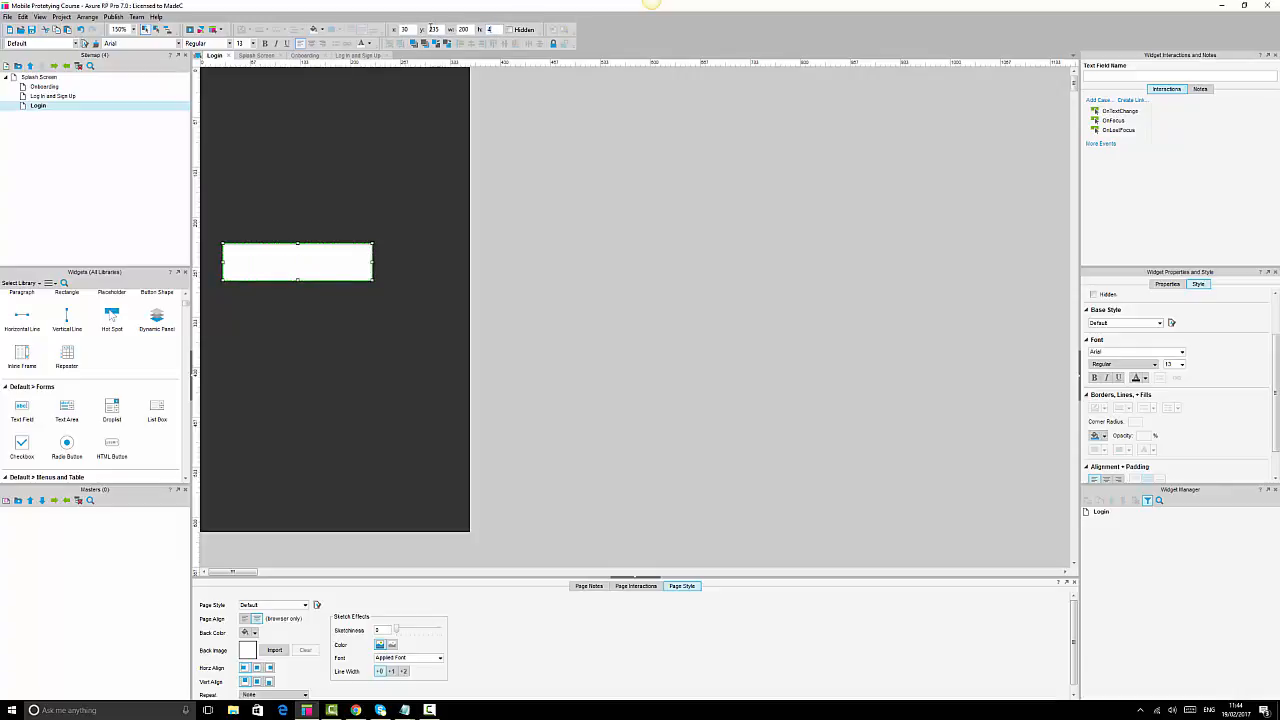
text(45)
key(Return)
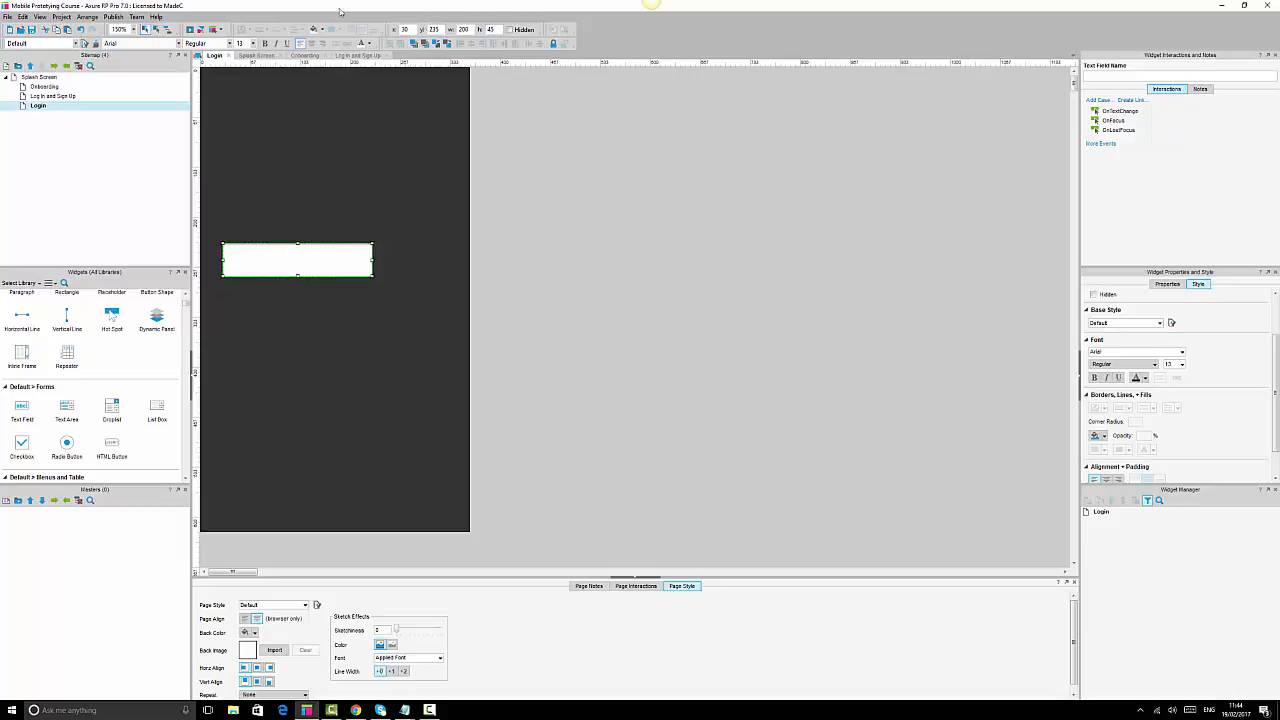
click(466, 29)
text(300)
key(Return)
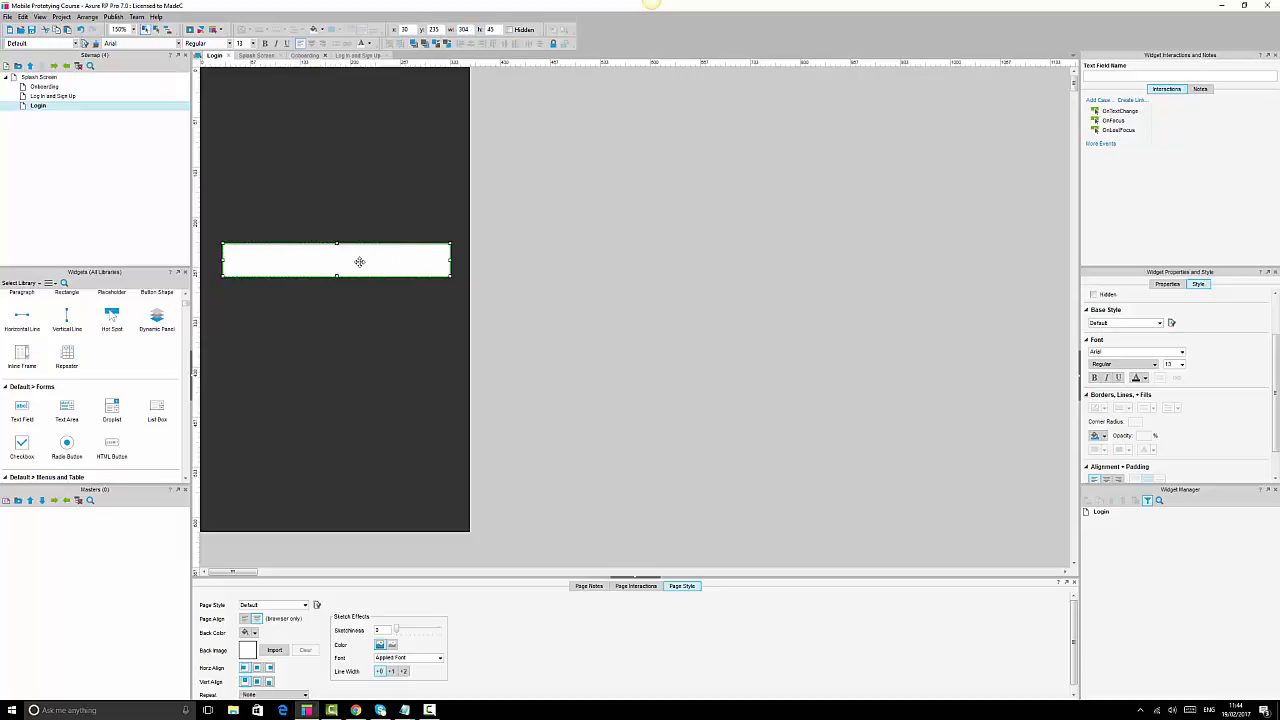
Place a copy of the text field below the first one, at y 300.
drag(359, 262, 350, 310)
click(624, 315)
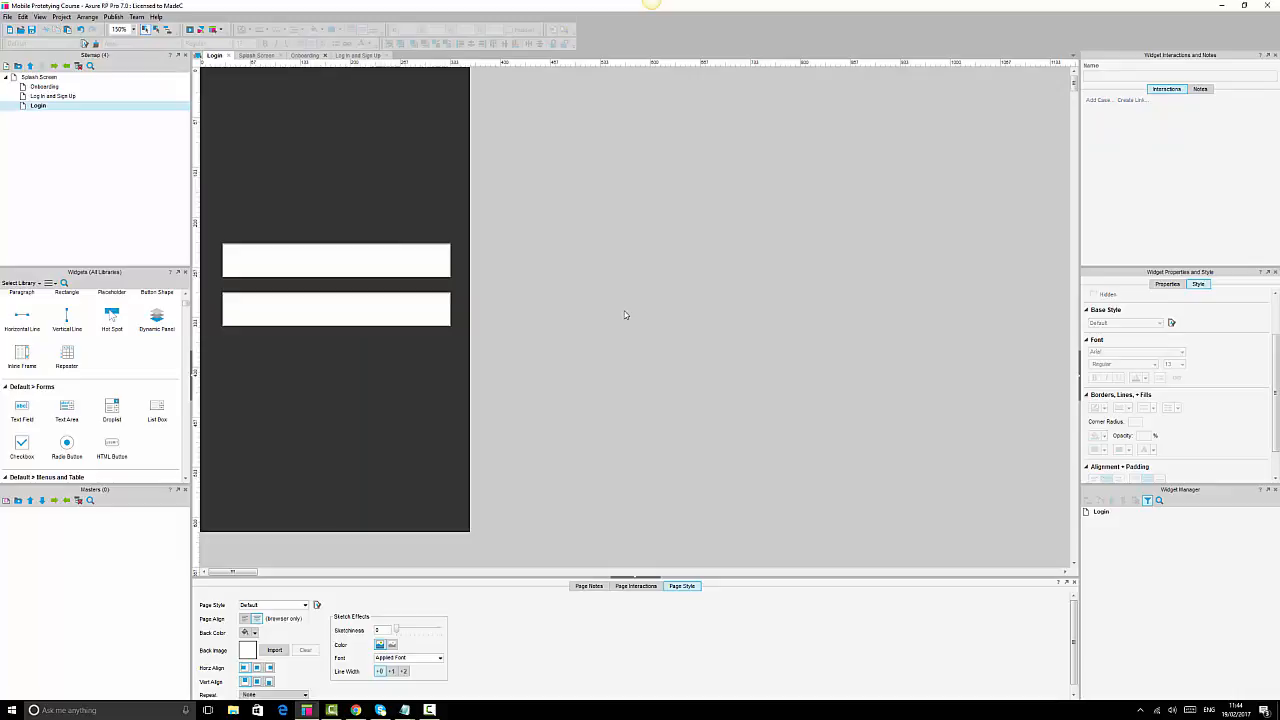
click(338, 303)
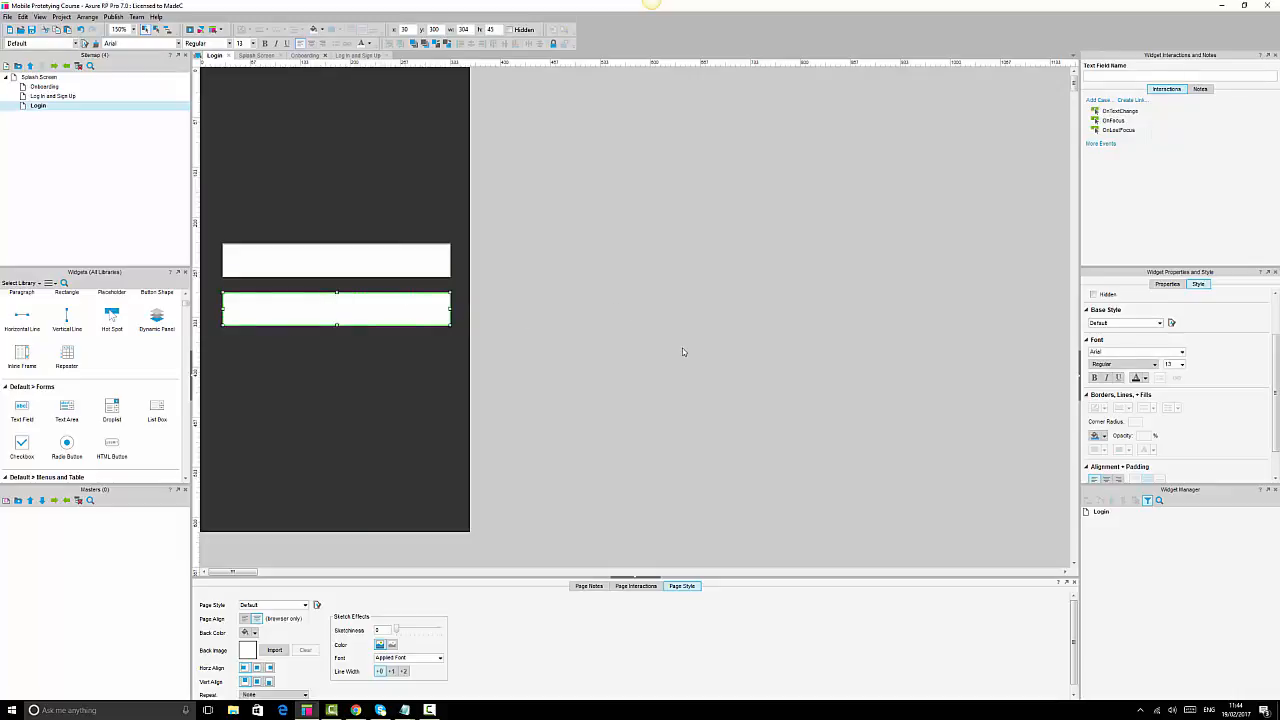
scroll(156, 335, up, 2)
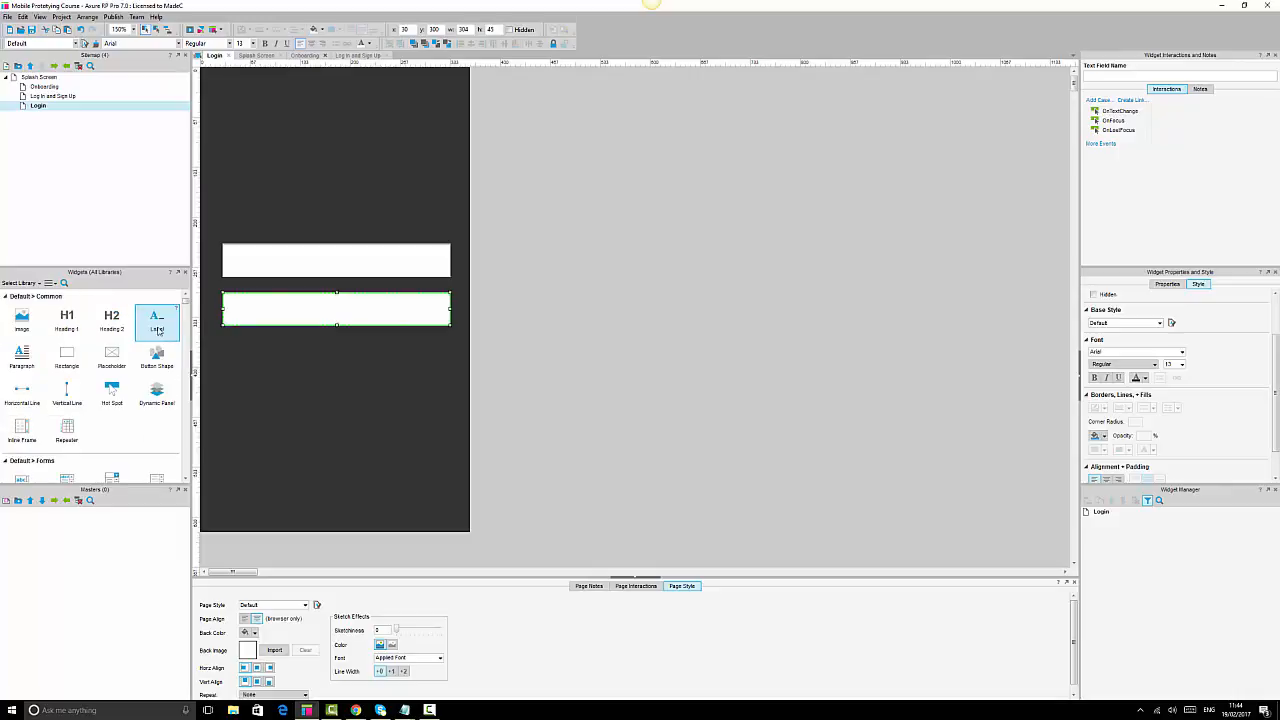
Add a button below the fields, 50 tall and widened to 304 to match them.
drag(156, 365, 224, 347)
click(490, 29)
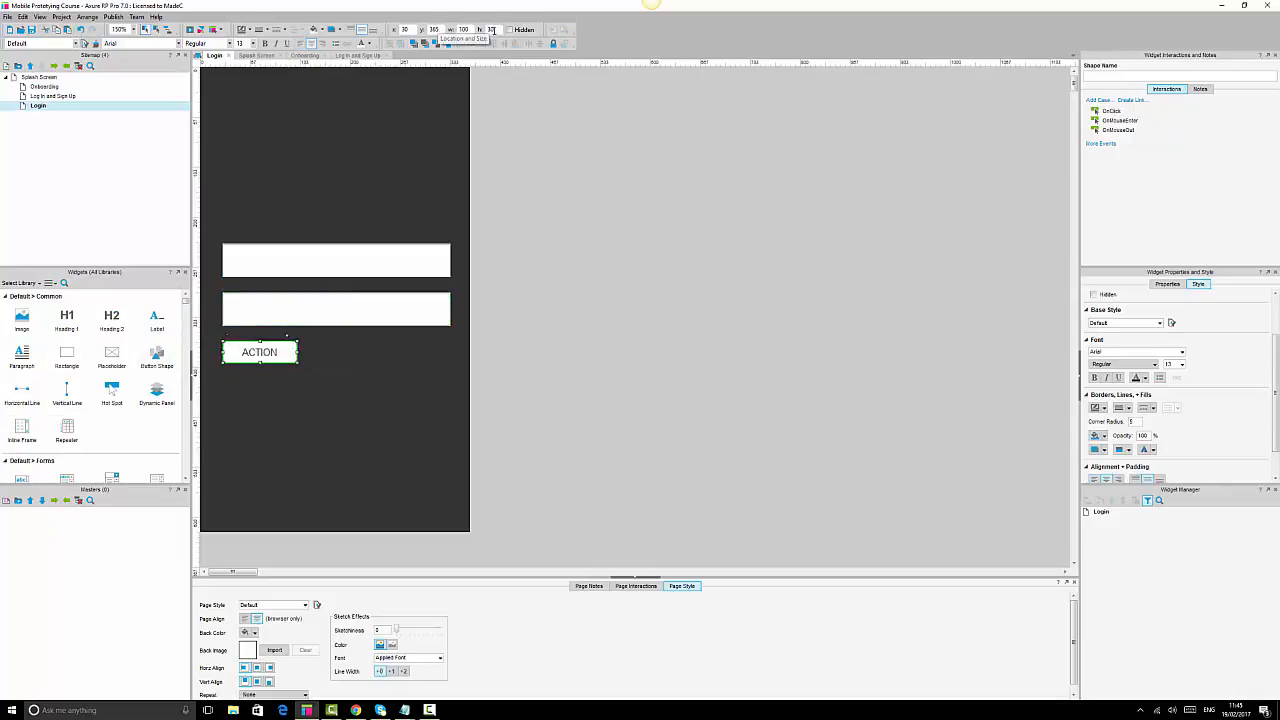
key(Return)
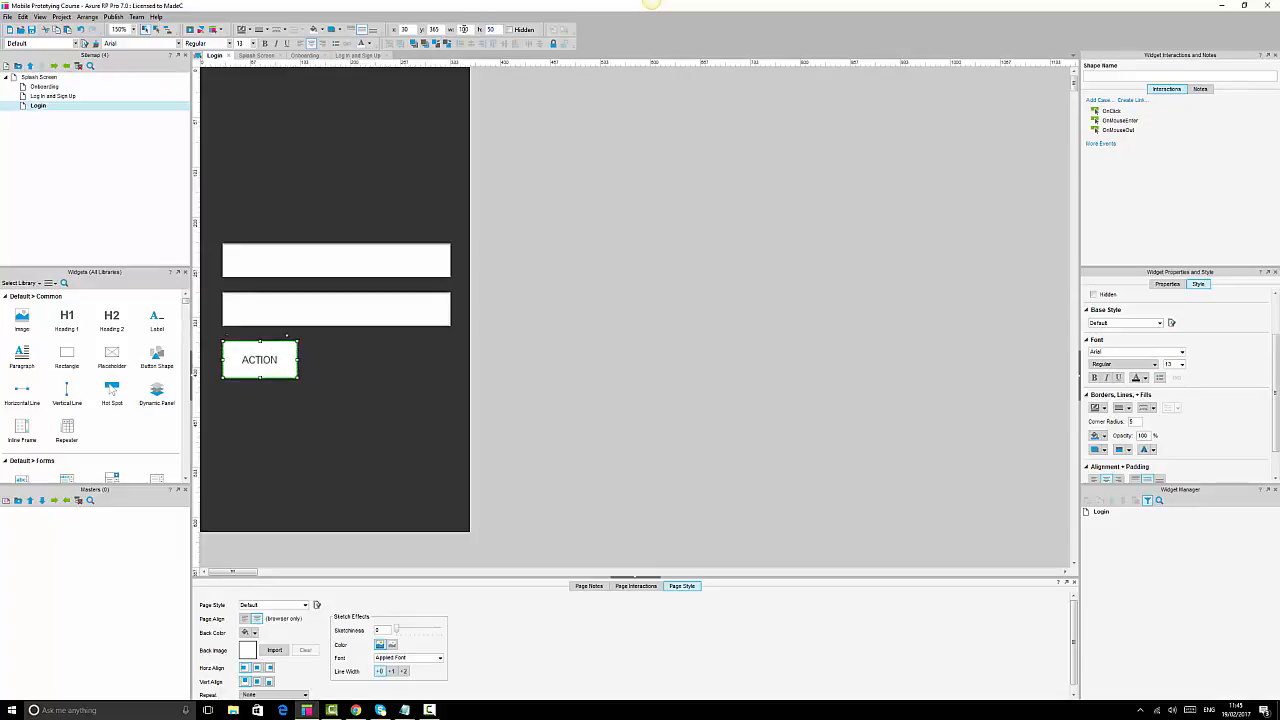
drag(297, 359, 450, 357)
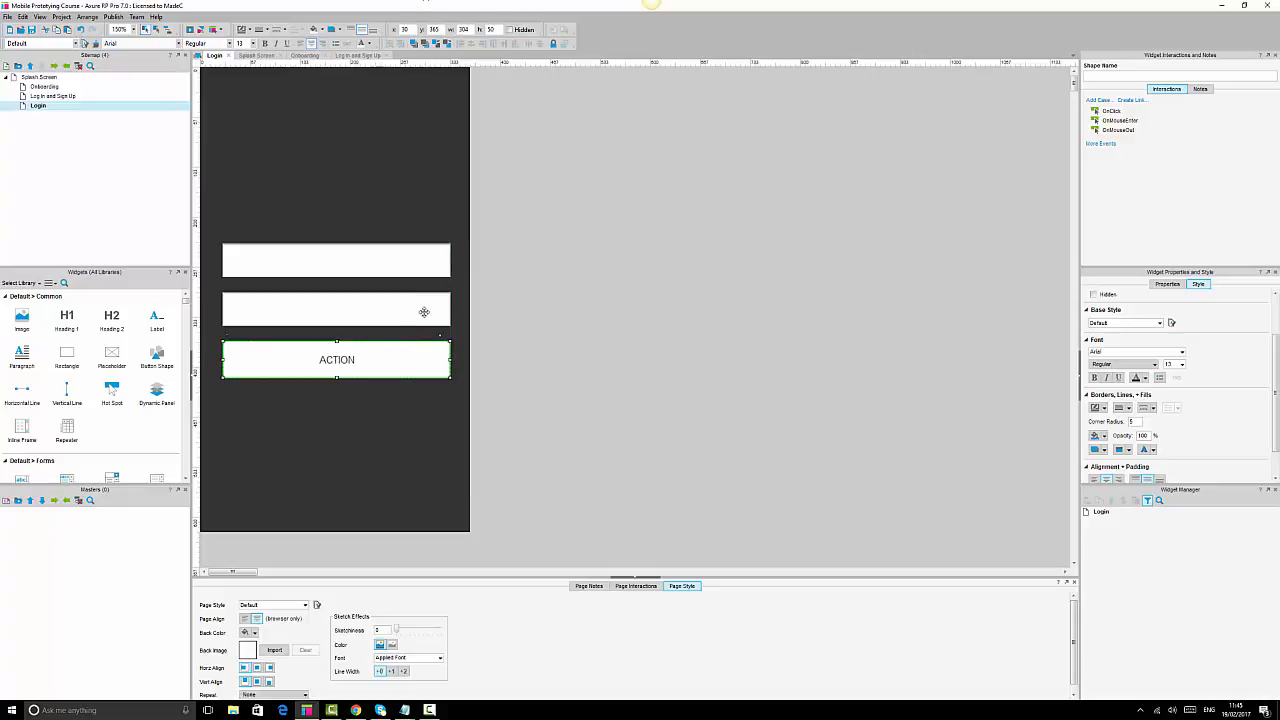
click(423, 312)
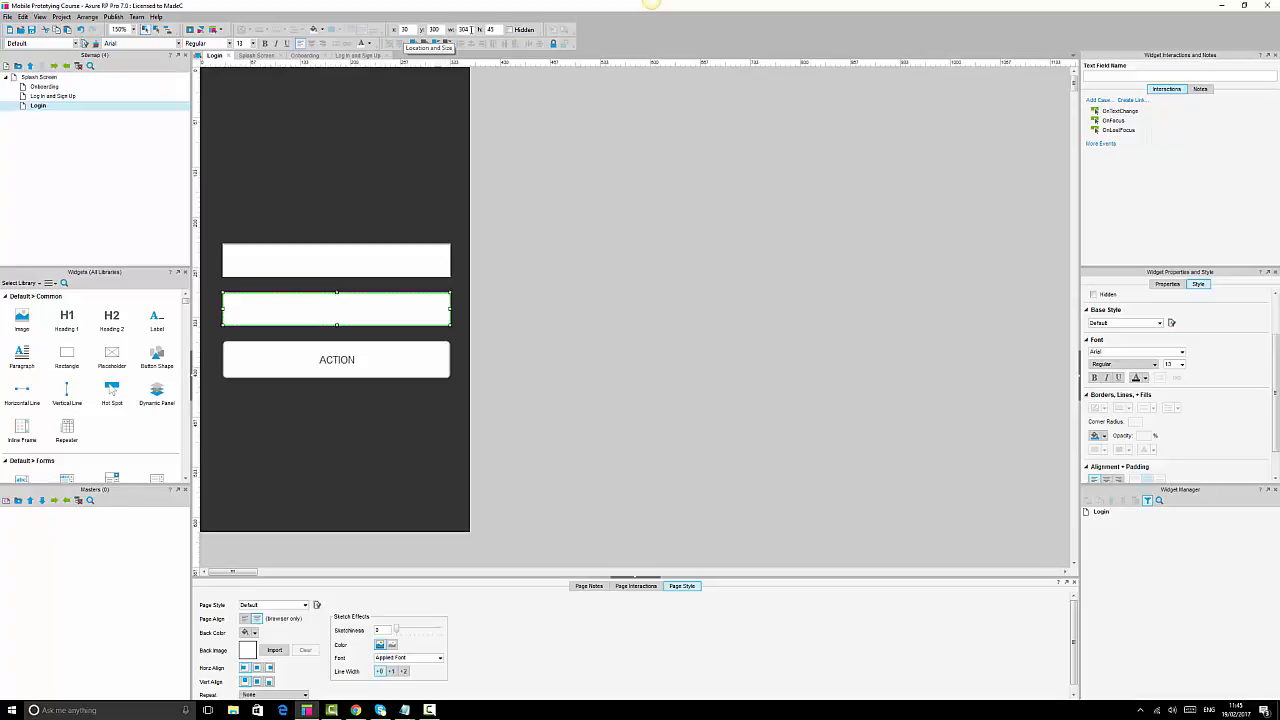
click(430, 364)
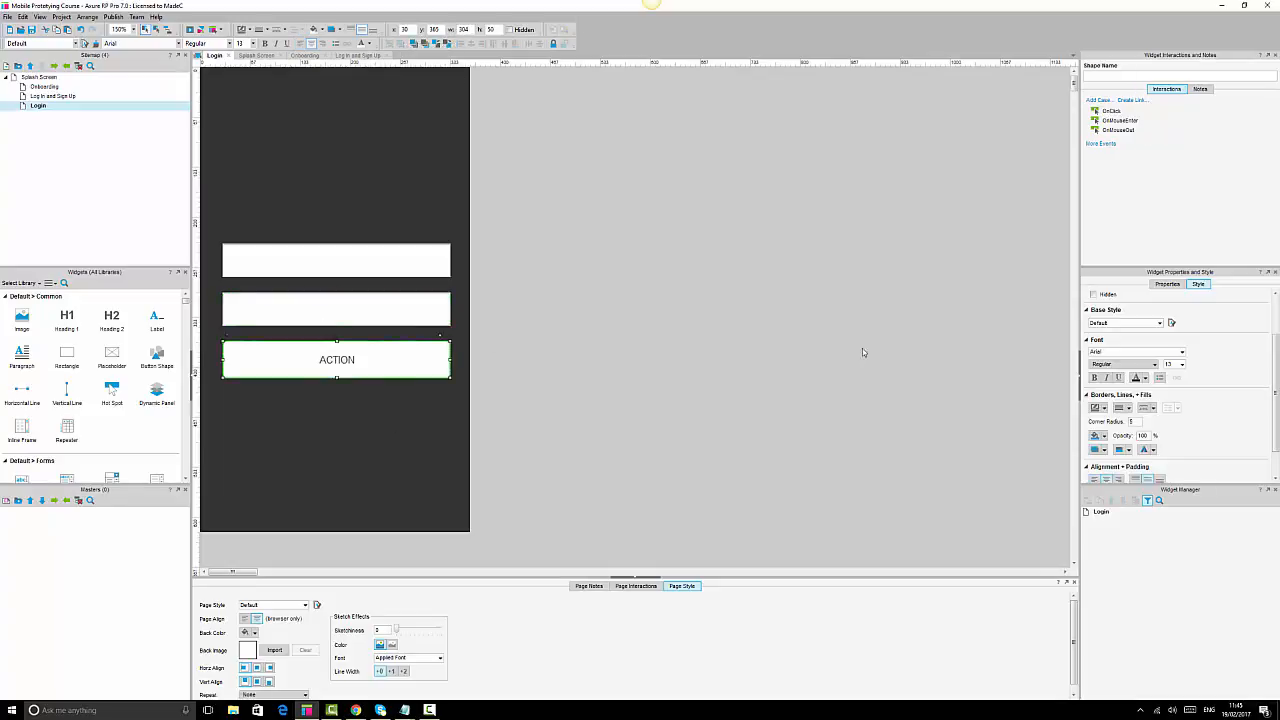
Give the button a corner radius of 3 and change its border width.
click(1137, 421)
text(3)
click(814, 354)
click(388, 385)
click(409, 350)
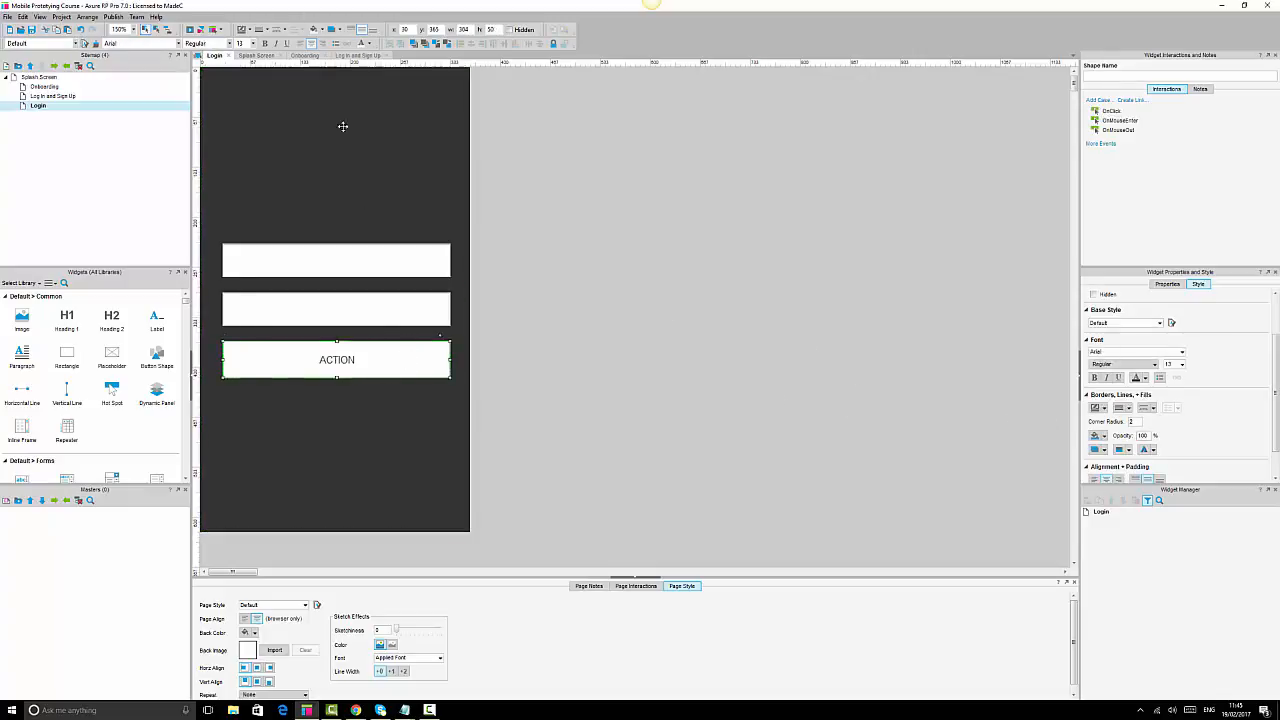
click(267, 31)
click(250, 44)
click(601, 340)
click(330, 360)
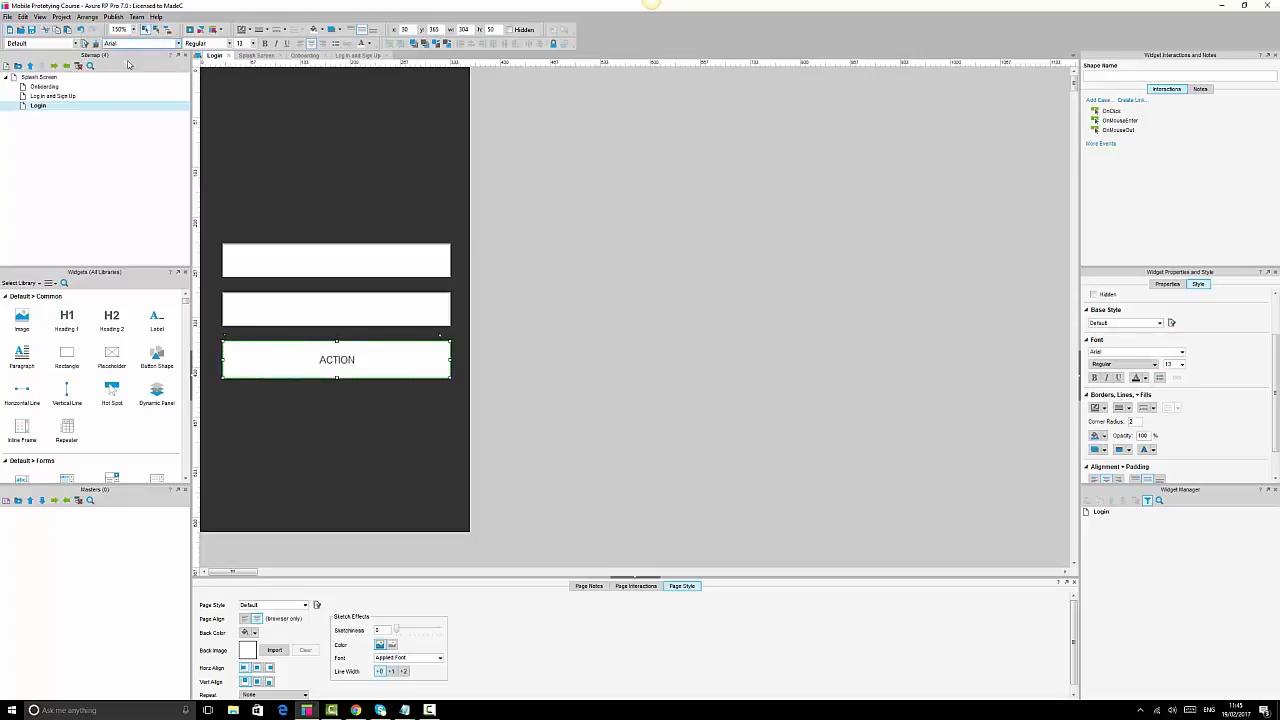
click(363, 321)
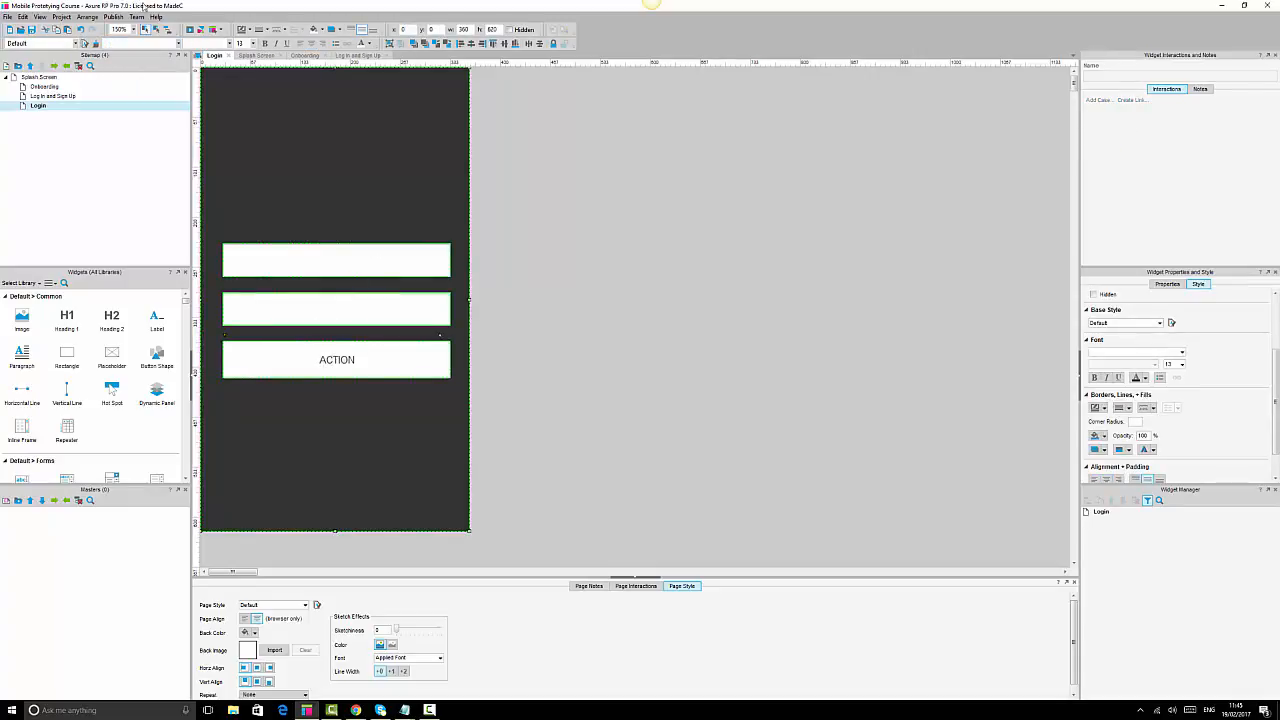
Set the font to Maven Pro and relabel the button 'Login in Securely'.
text(Maven Pro)
key(Return)
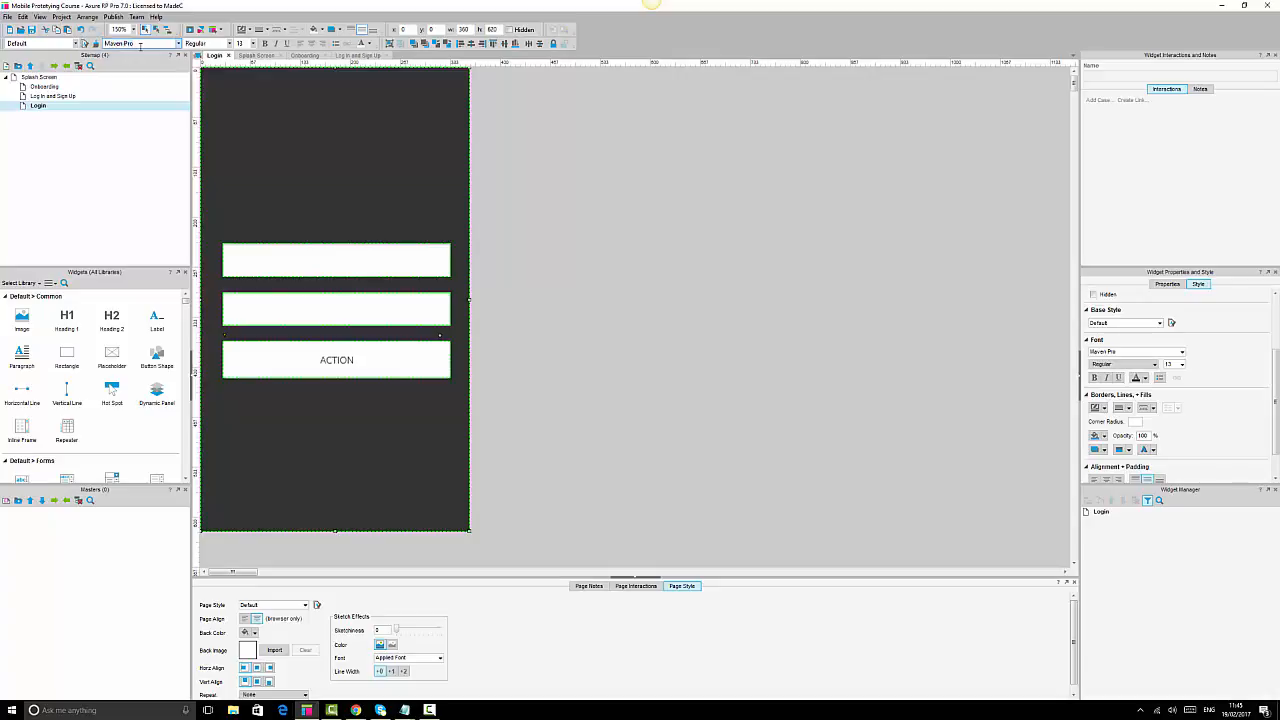
click(623, 389)
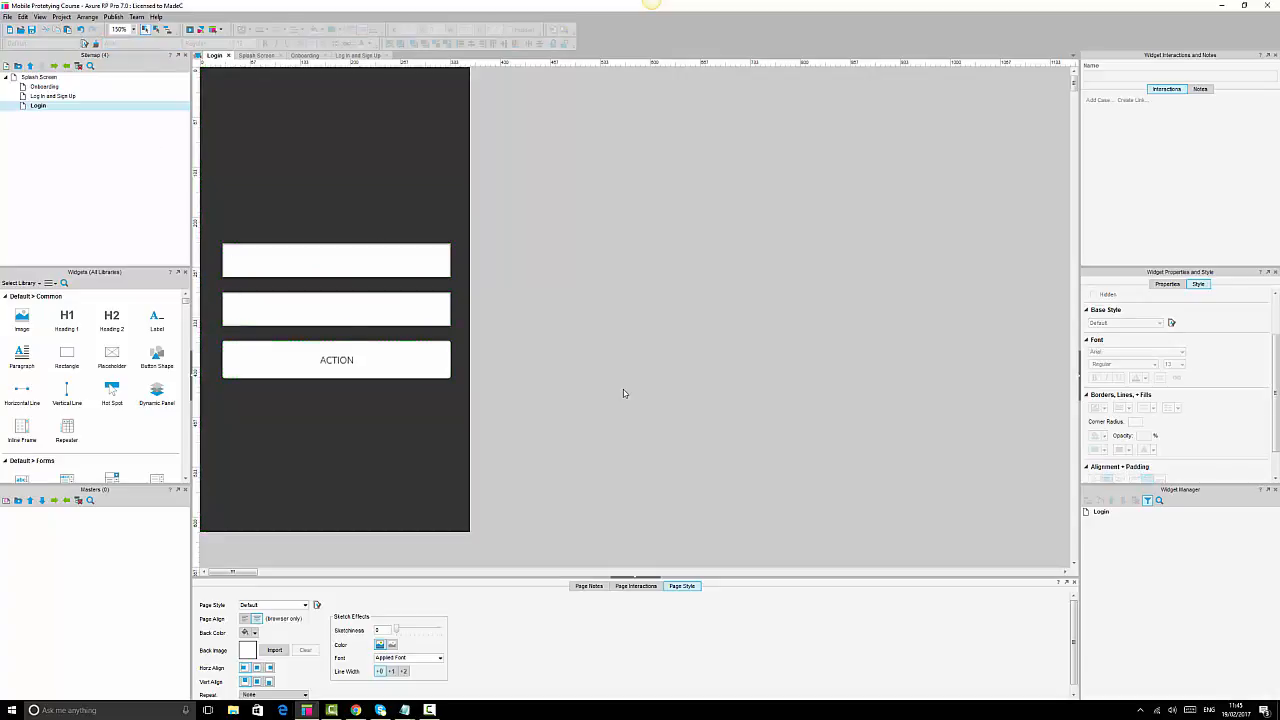
double_click(344, 360)
text(Login)
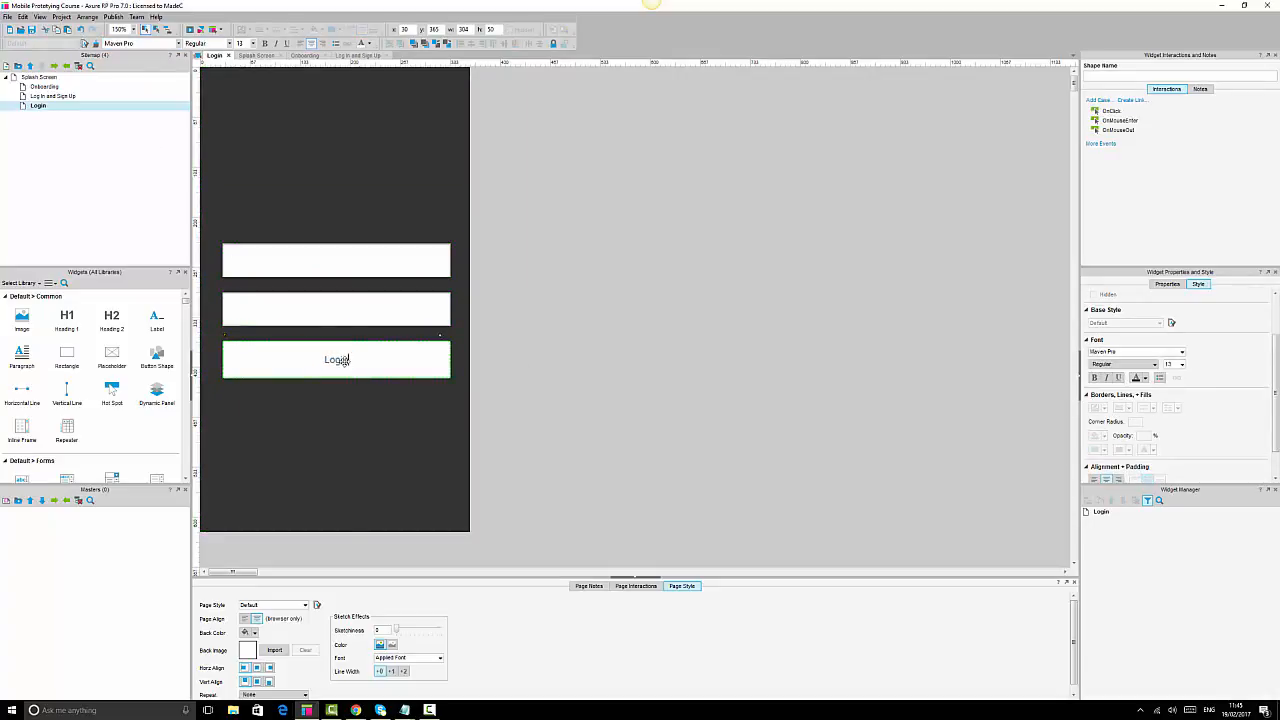
text( in Securely)
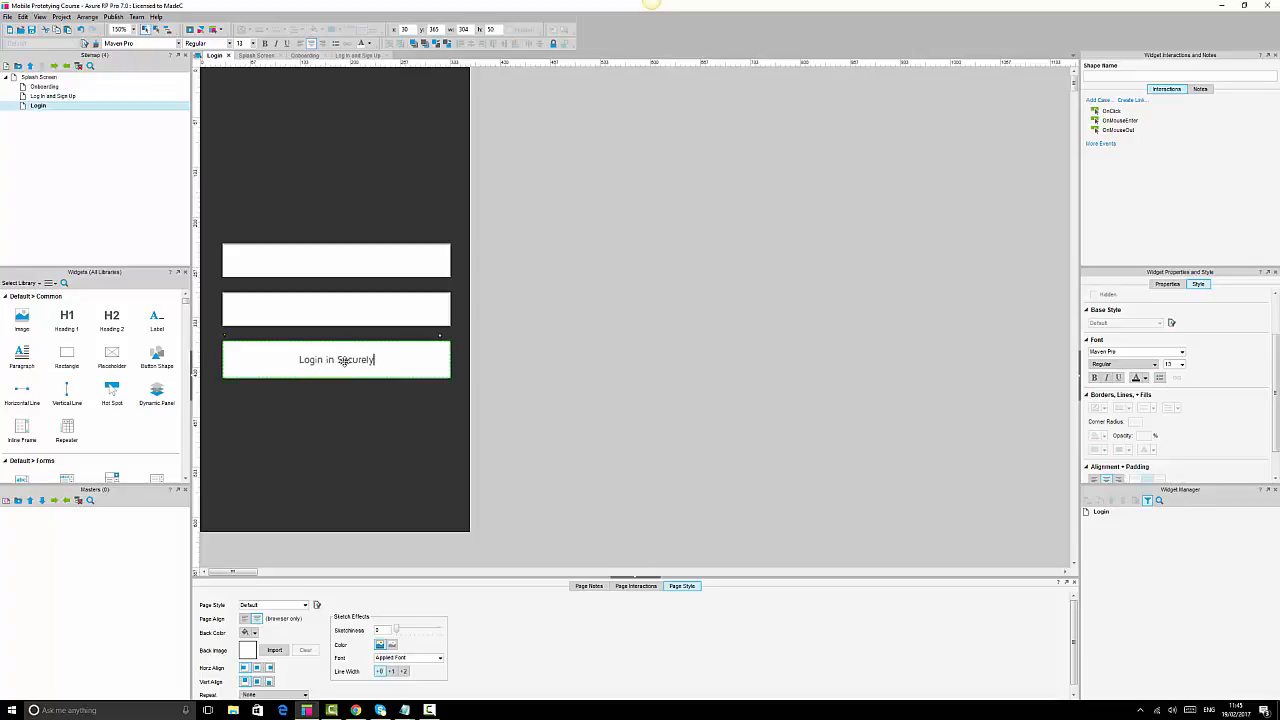
key(Escape)
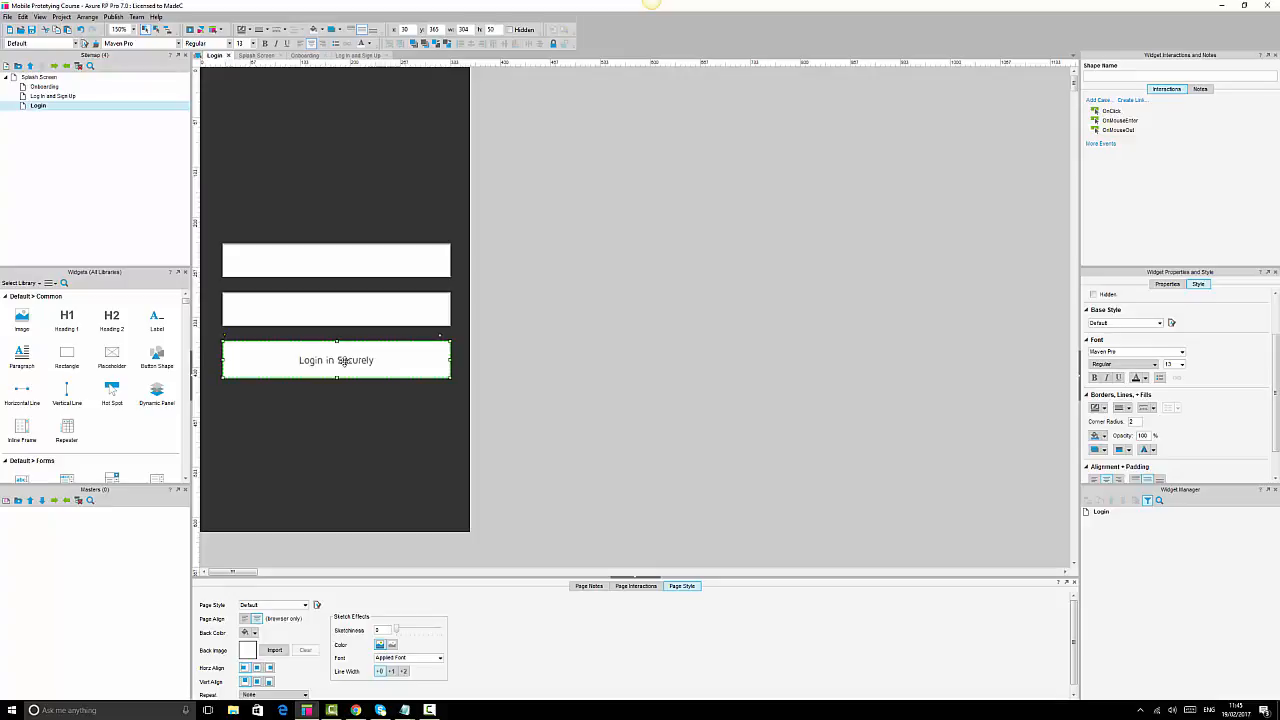
Turn the dark background rectangle white.
click(715, 378)
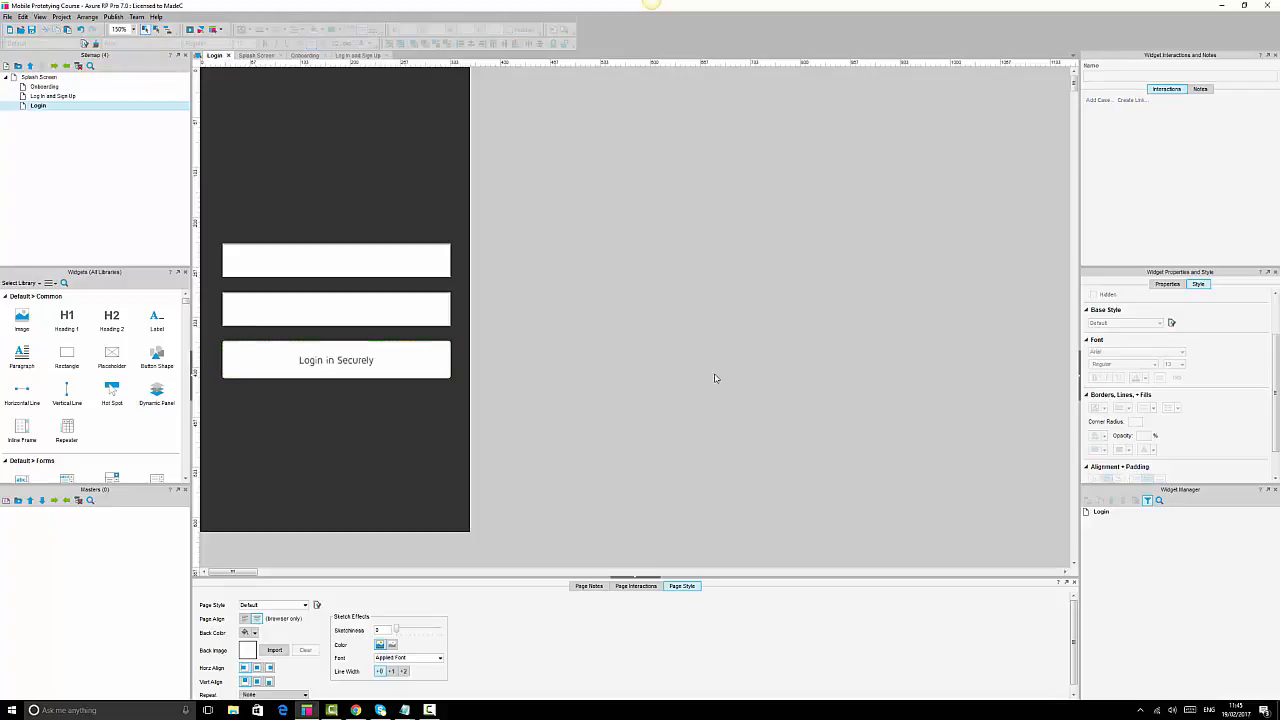
click(380, 158)
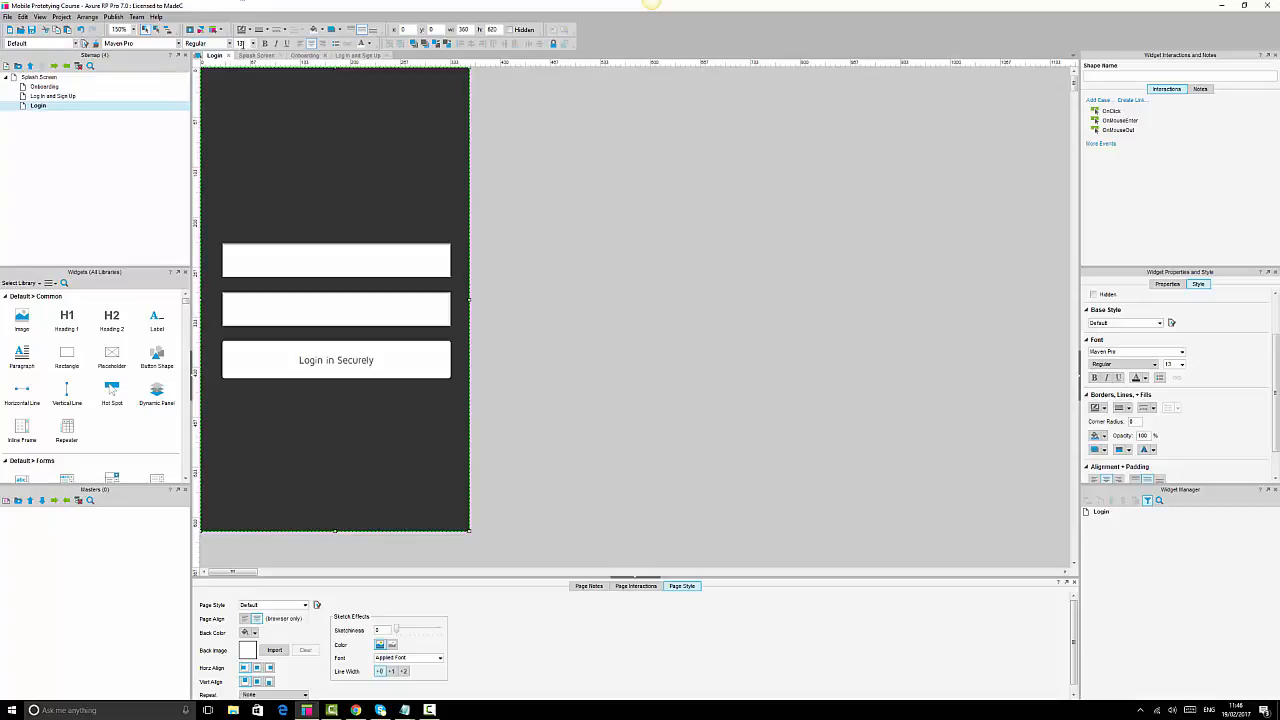
click(315, 32)
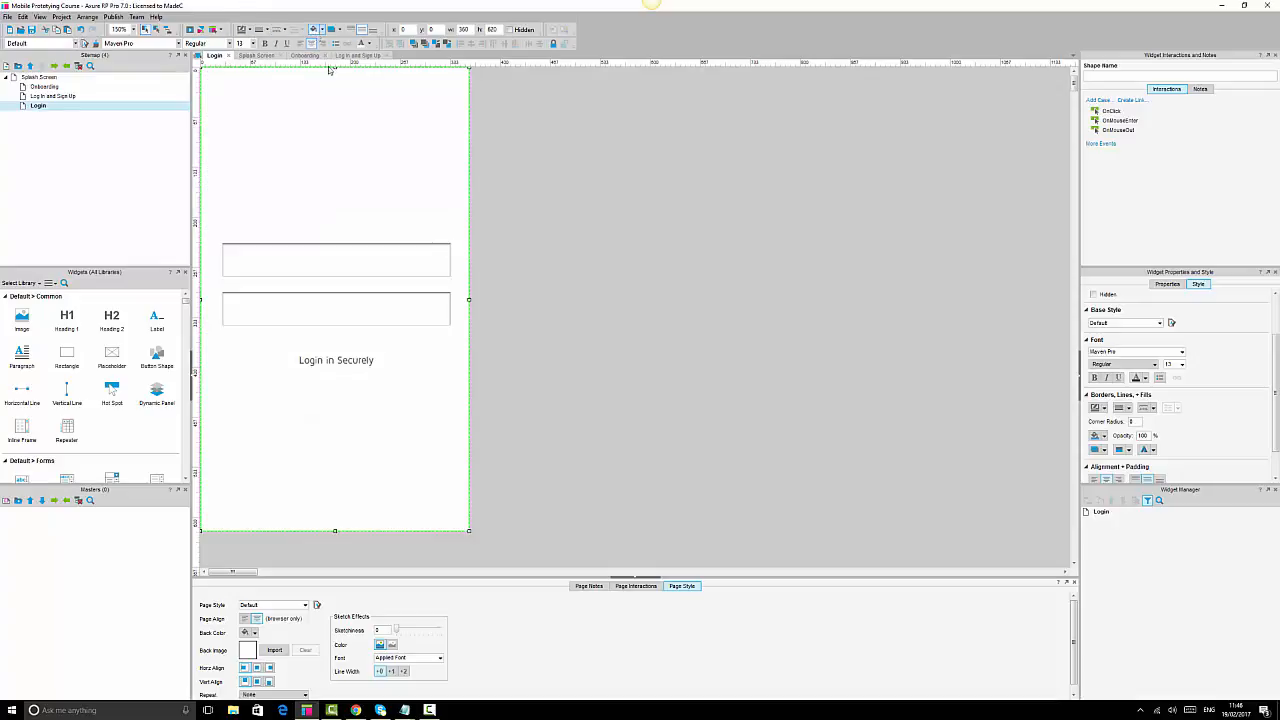
click(345, 358)
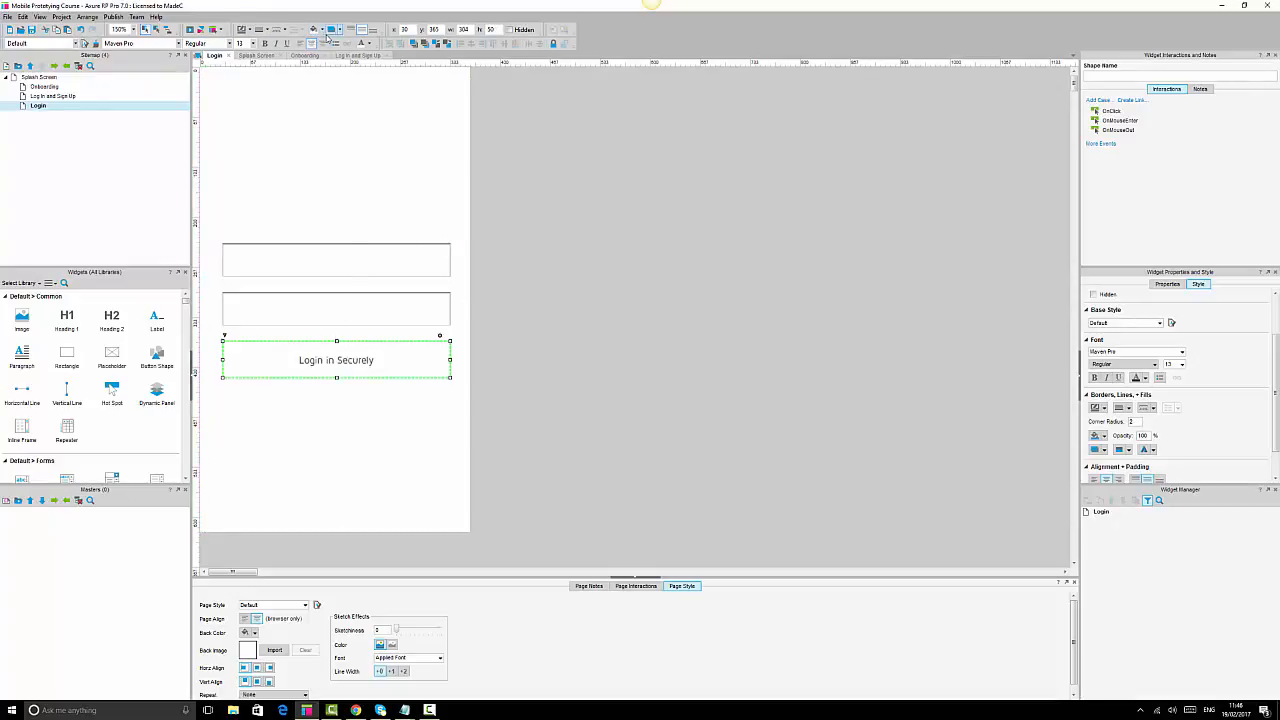
Fill the Login in Securely button black with white text.
click(322, 30)
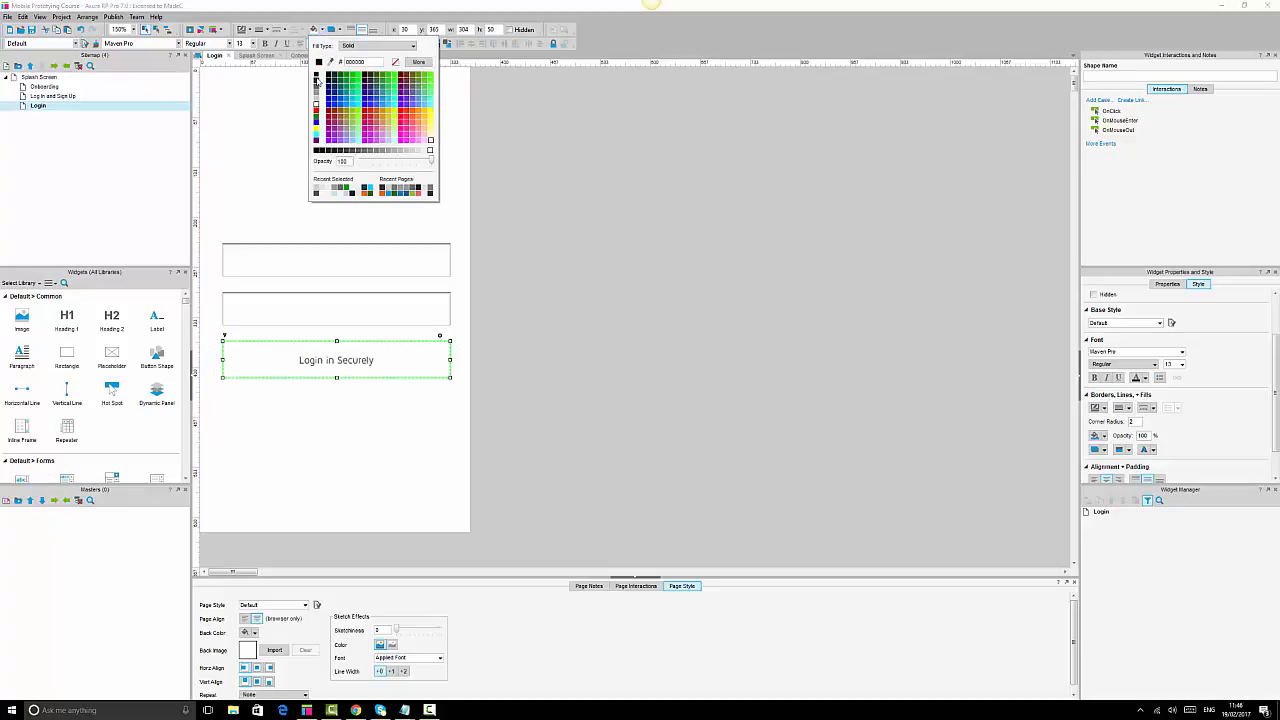
click(319, 80)
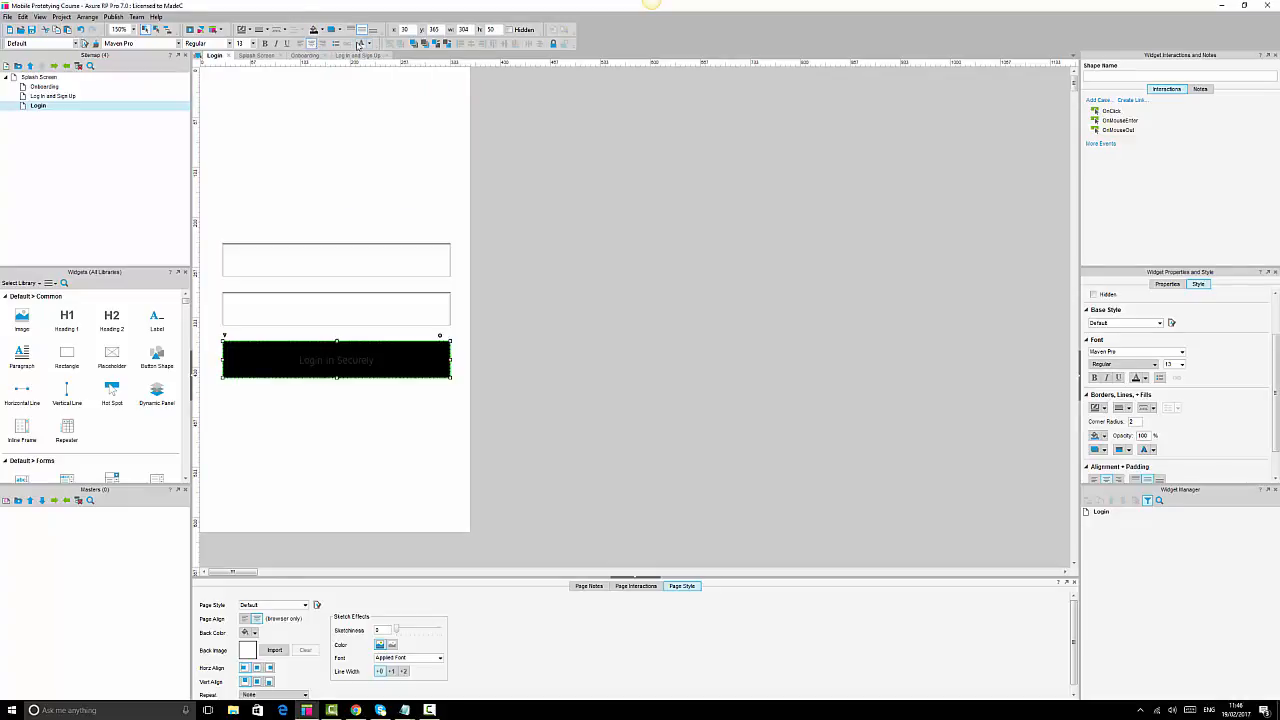
click(367, 48)
click(591, 300)
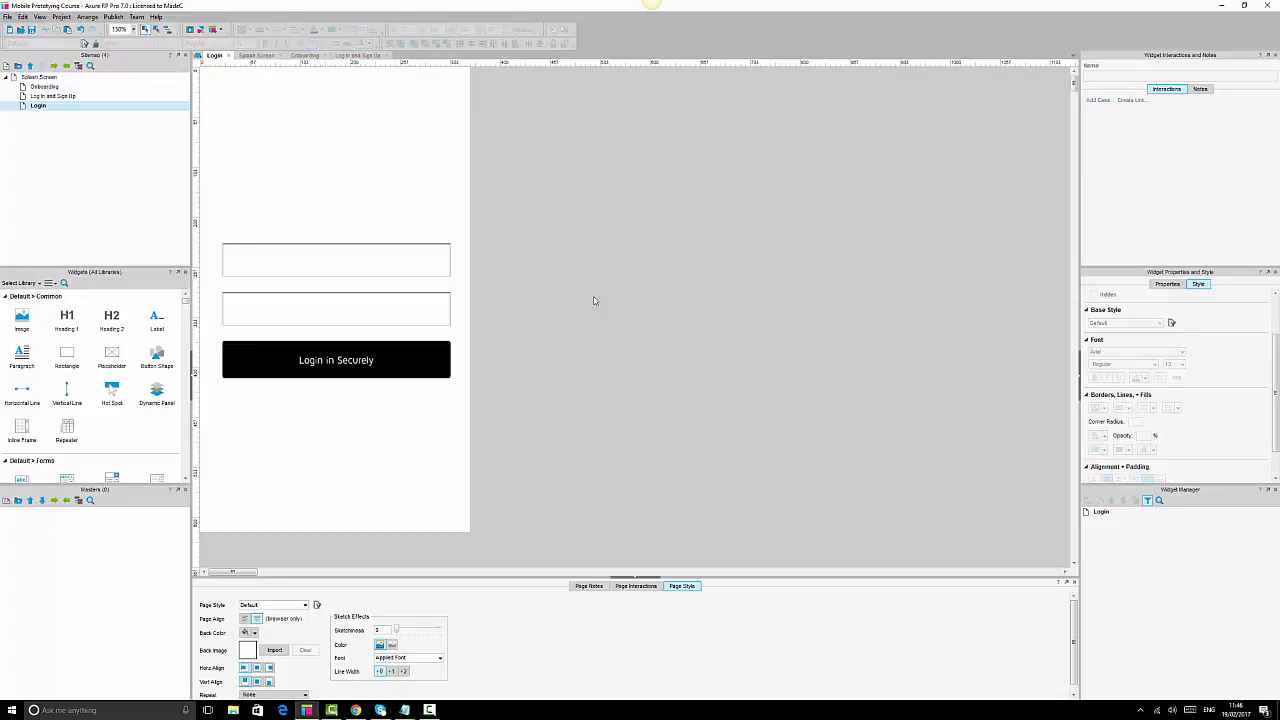
click(403, 370)
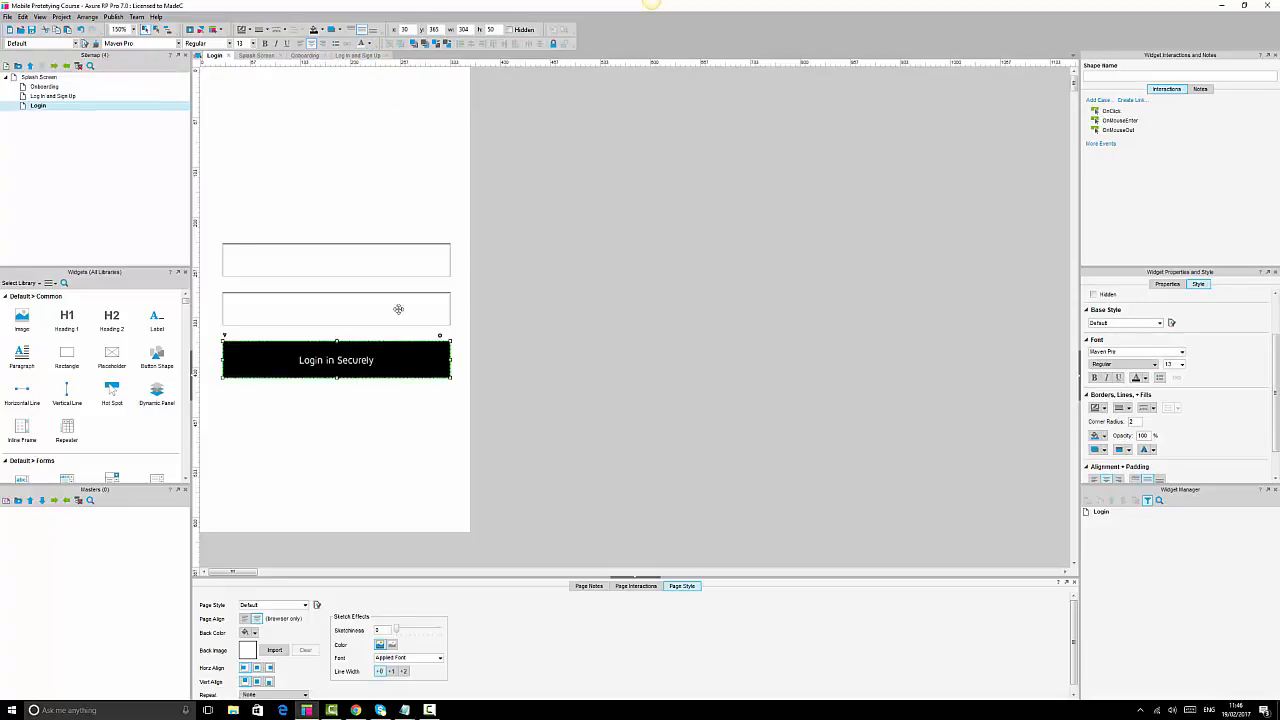
Add a drop shadow to the button with horizontal offset 0 and vertical offset 3.
click(333, 30)
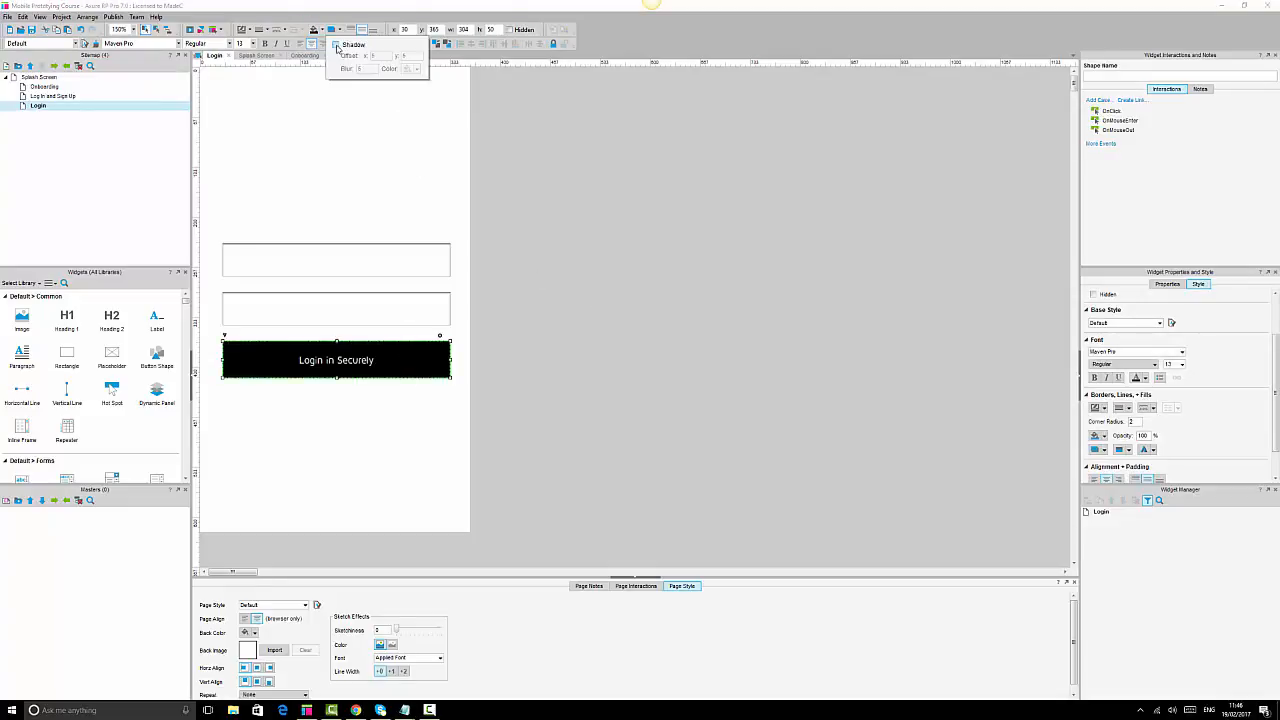
click(337, 46)
click(374, 55)
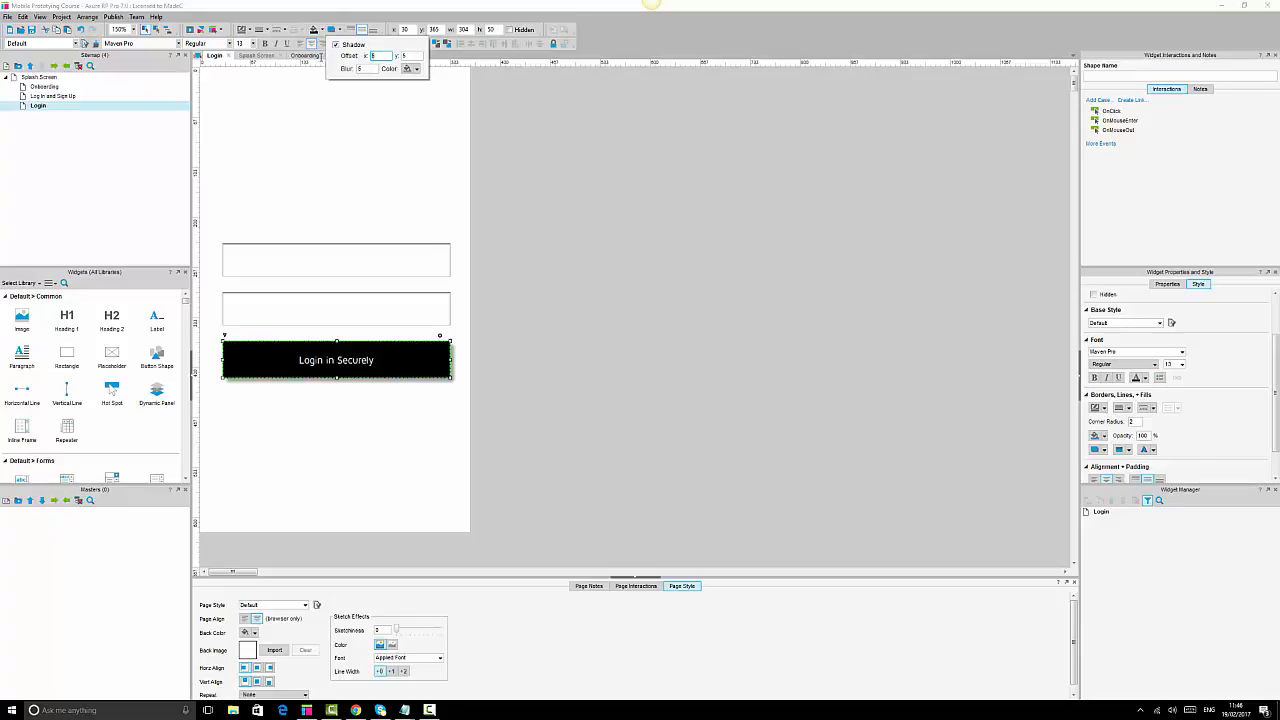
text(0)
key(Tab)
text(3)
key(Tab)
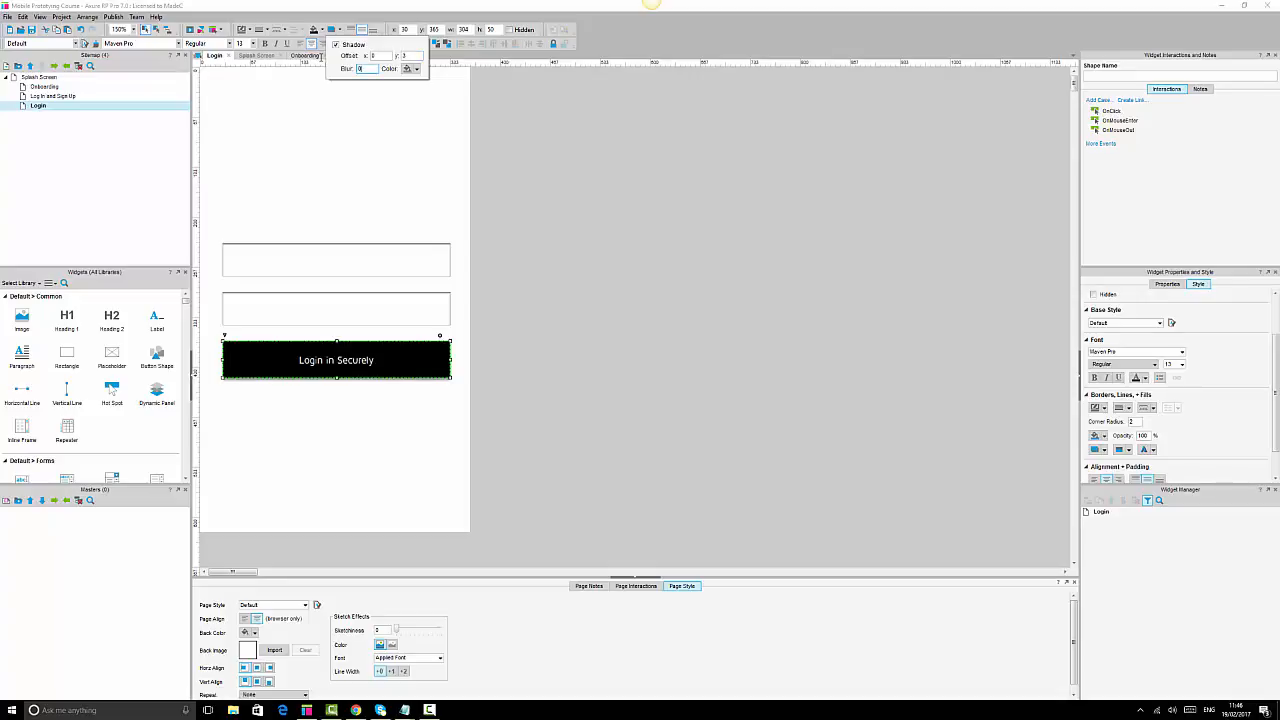
click(712, 393)
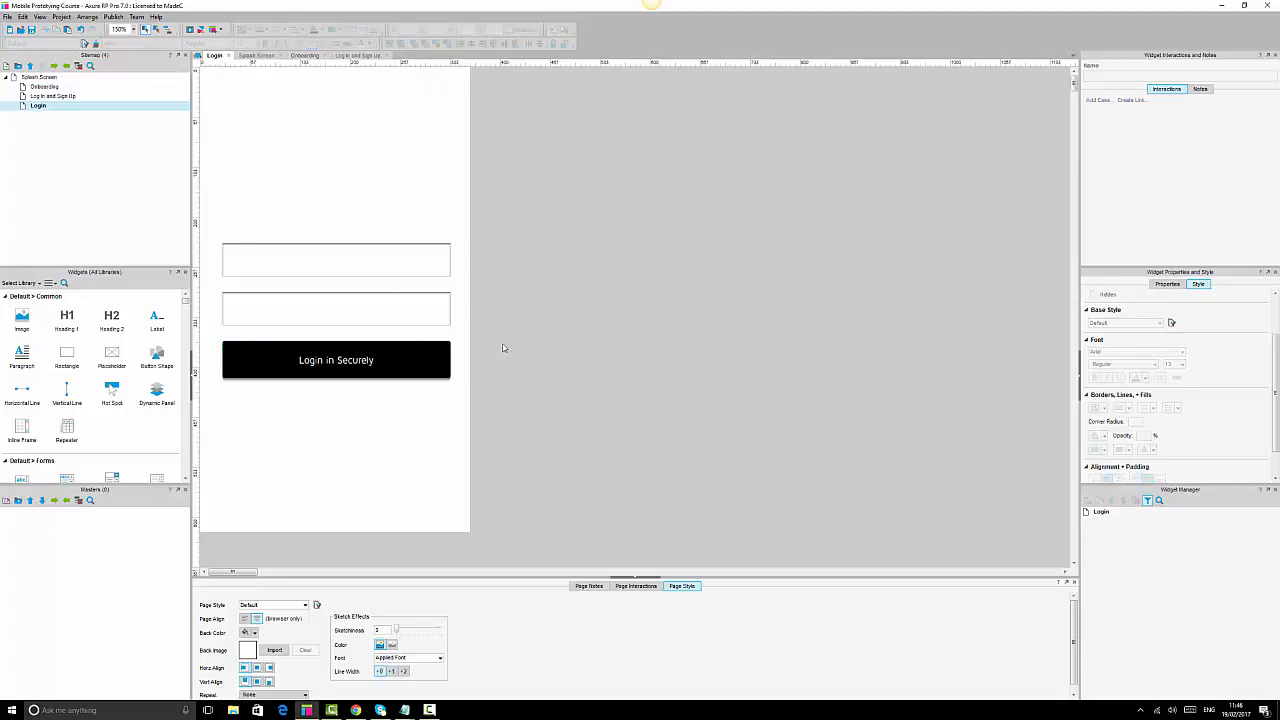
Make the button label bold.
click(428, 366)
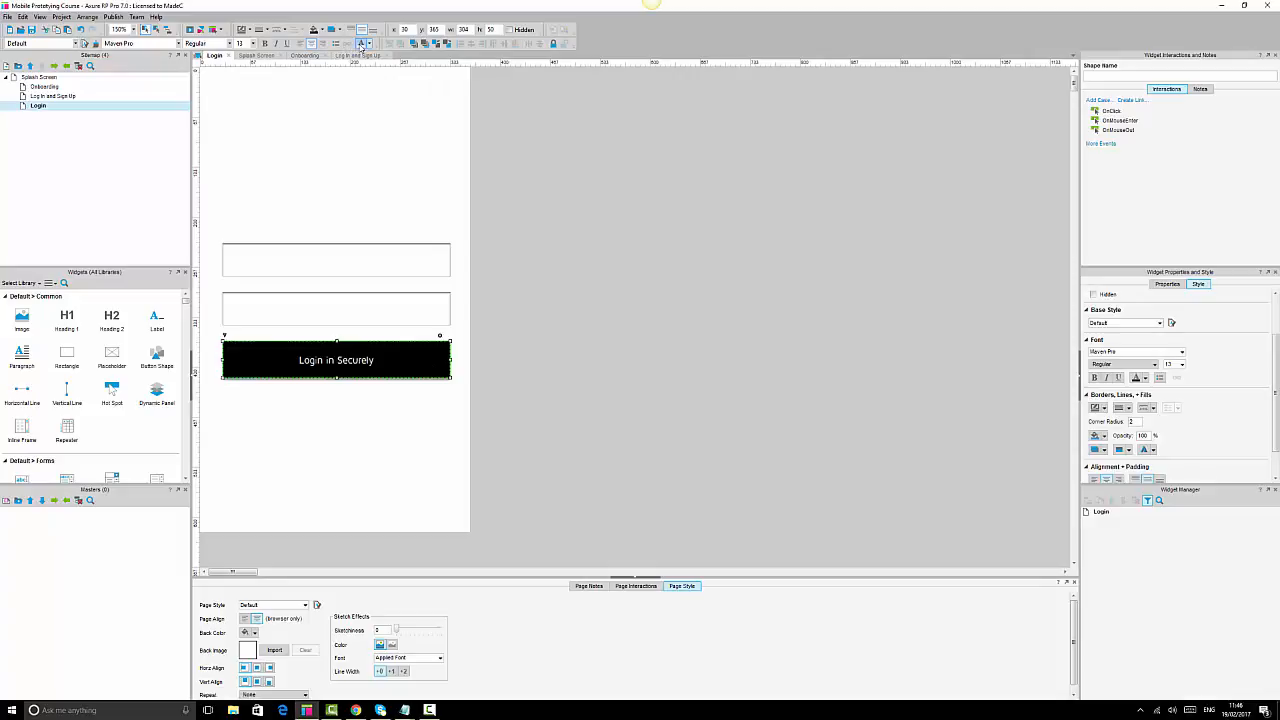
click(276, 44)
click(265, 45)
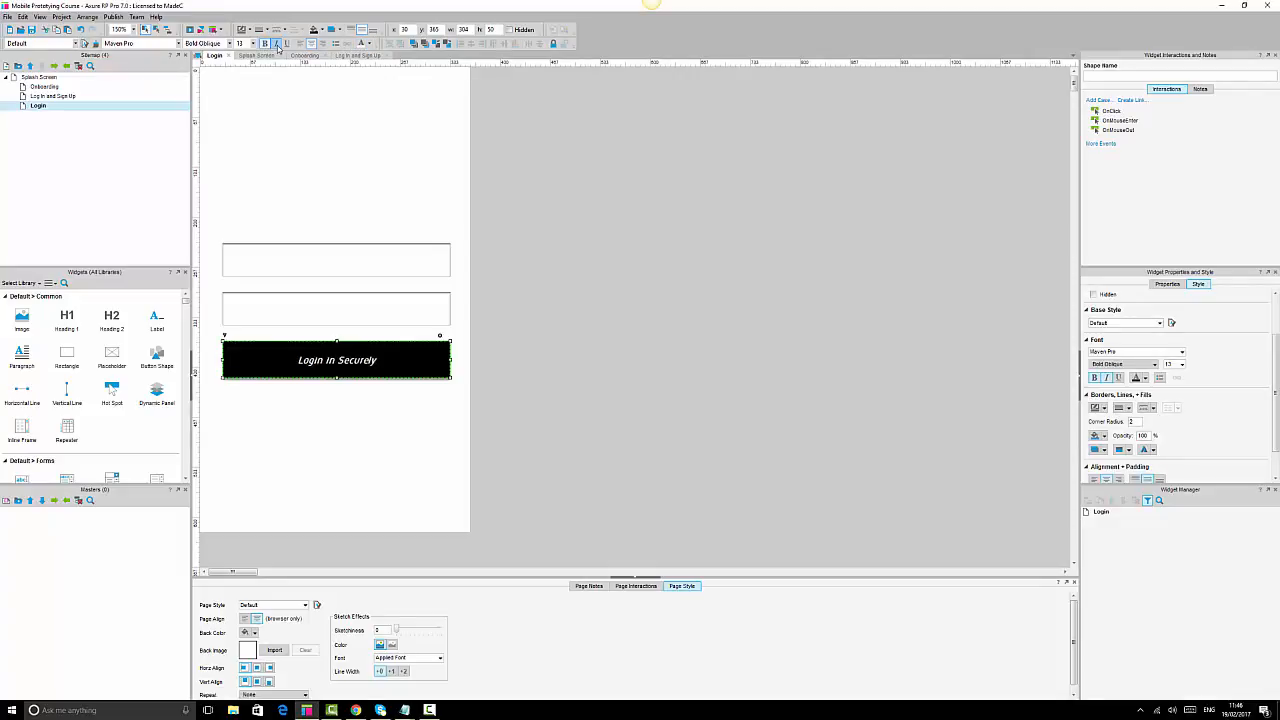
click(699, 327)
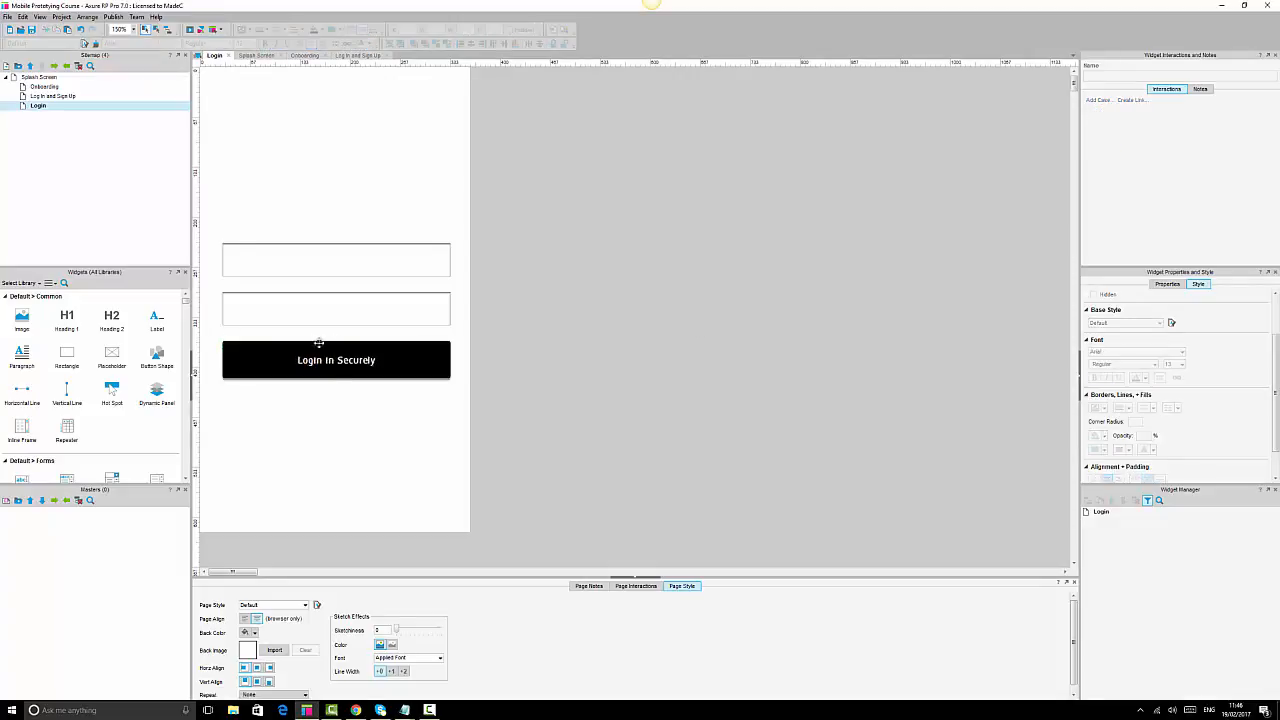
click(338, 370)
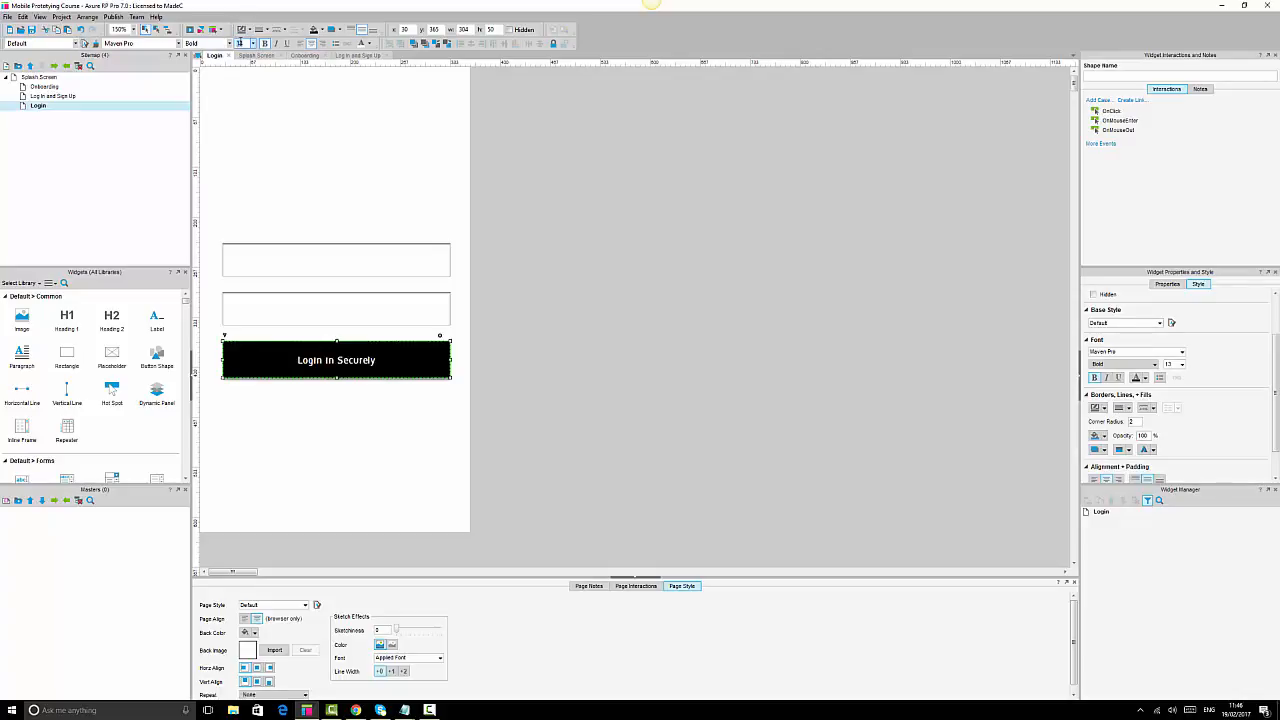
Adjust the button label's font size, trying size 15.
key(Return)
text(15)
key(Return)
click(679, 358)
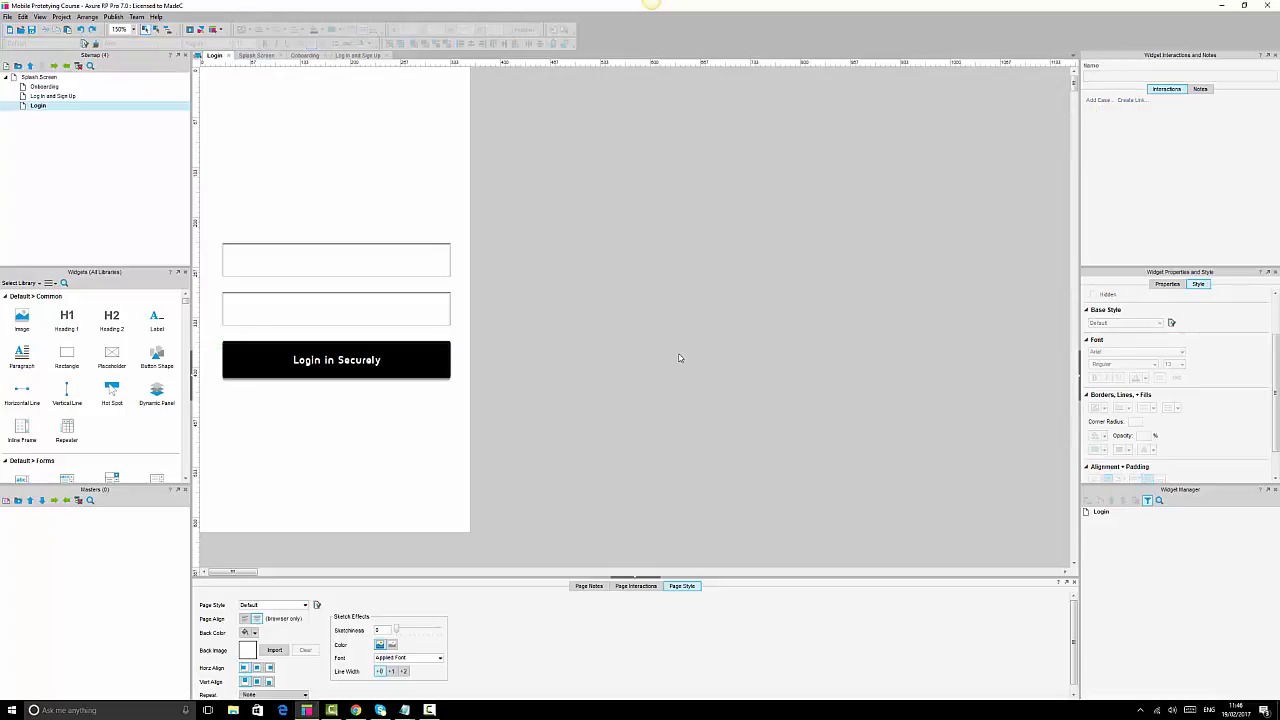
click(344, 360)
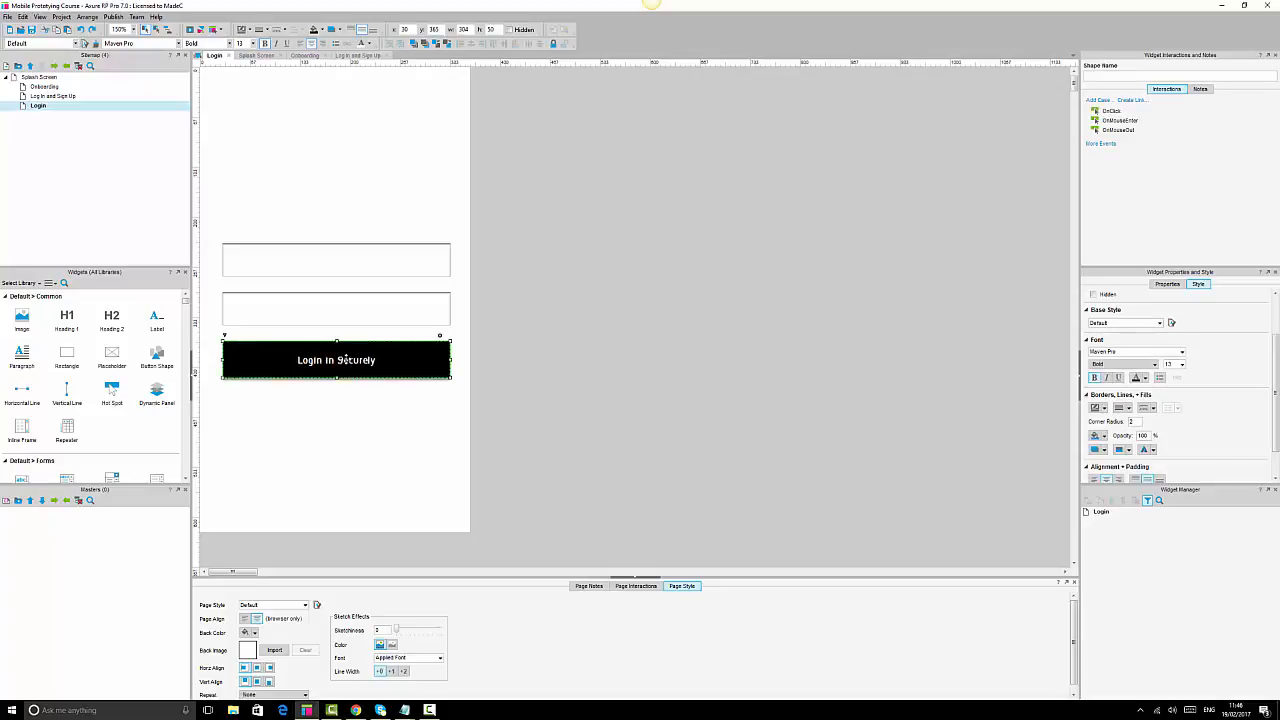
click(627, 414)
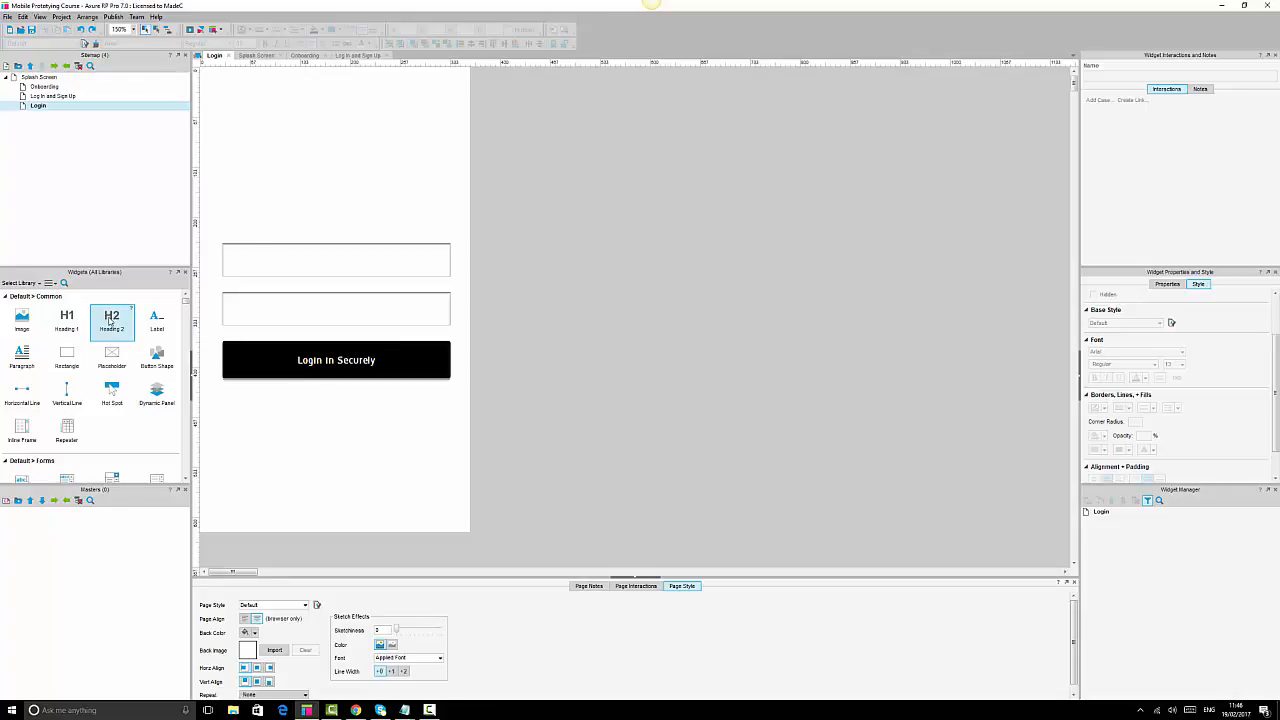
Add a heading below the button, widen it, and type 'Don't have an Account? Sign Up'.
drag(110, 322, 224, 407)
drag(310, 408, 450, 408)
double_click(285, 410)
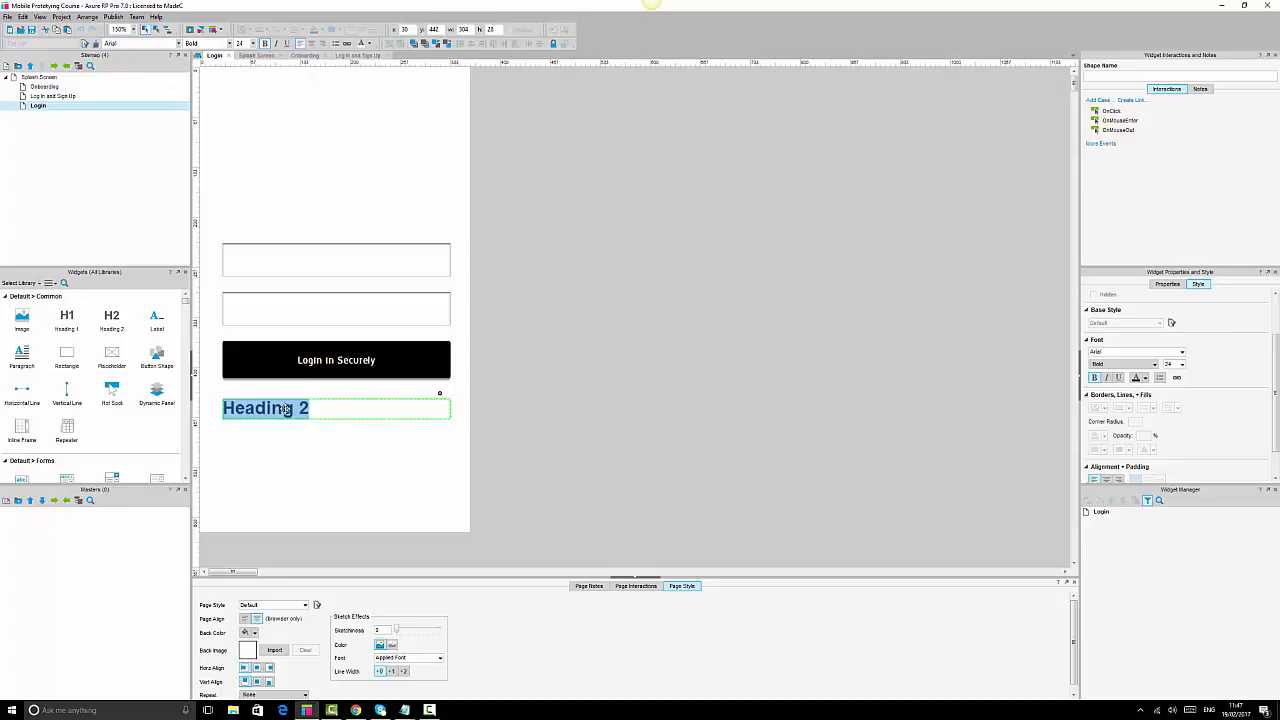
text(Don)
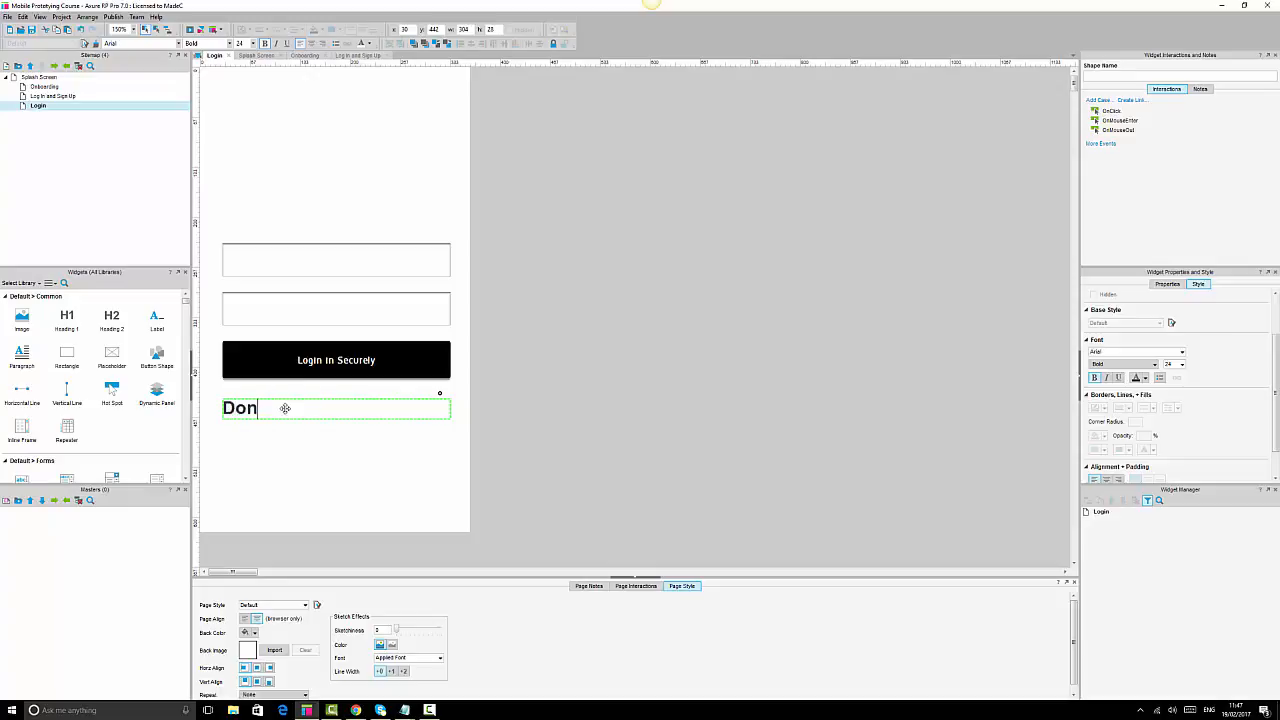
text('t have an Account)
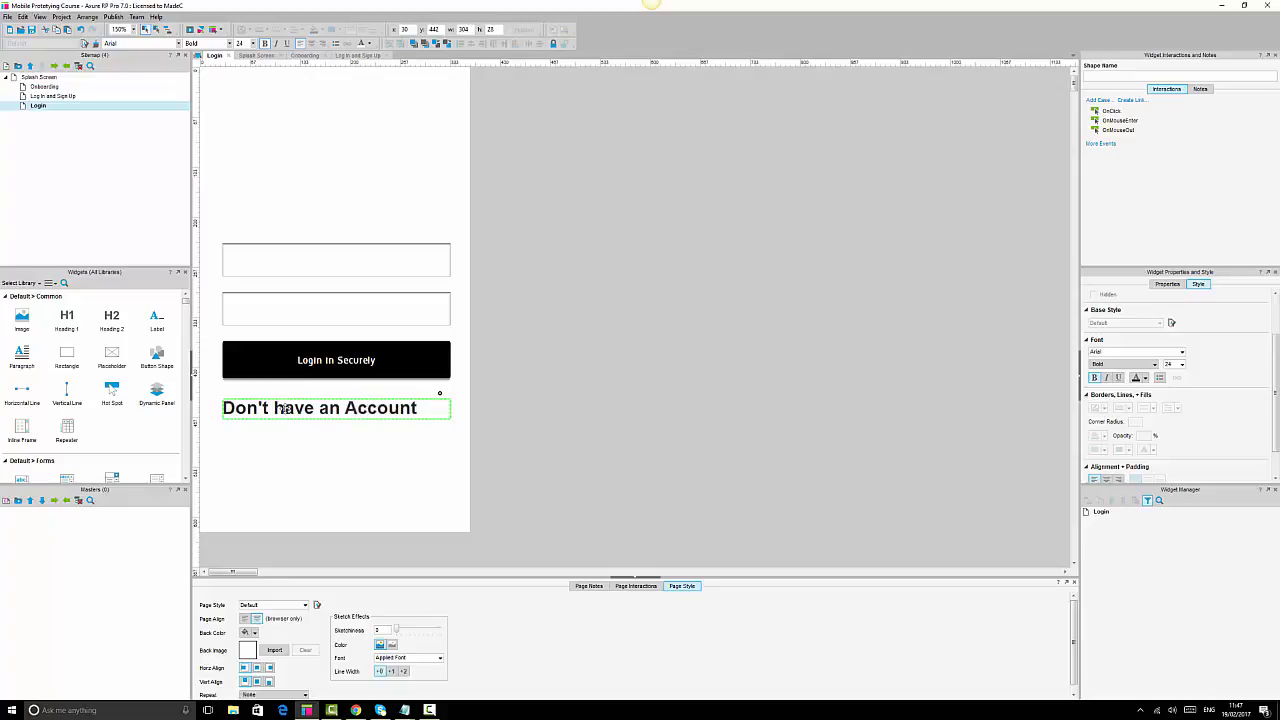
text(? Sign Up)
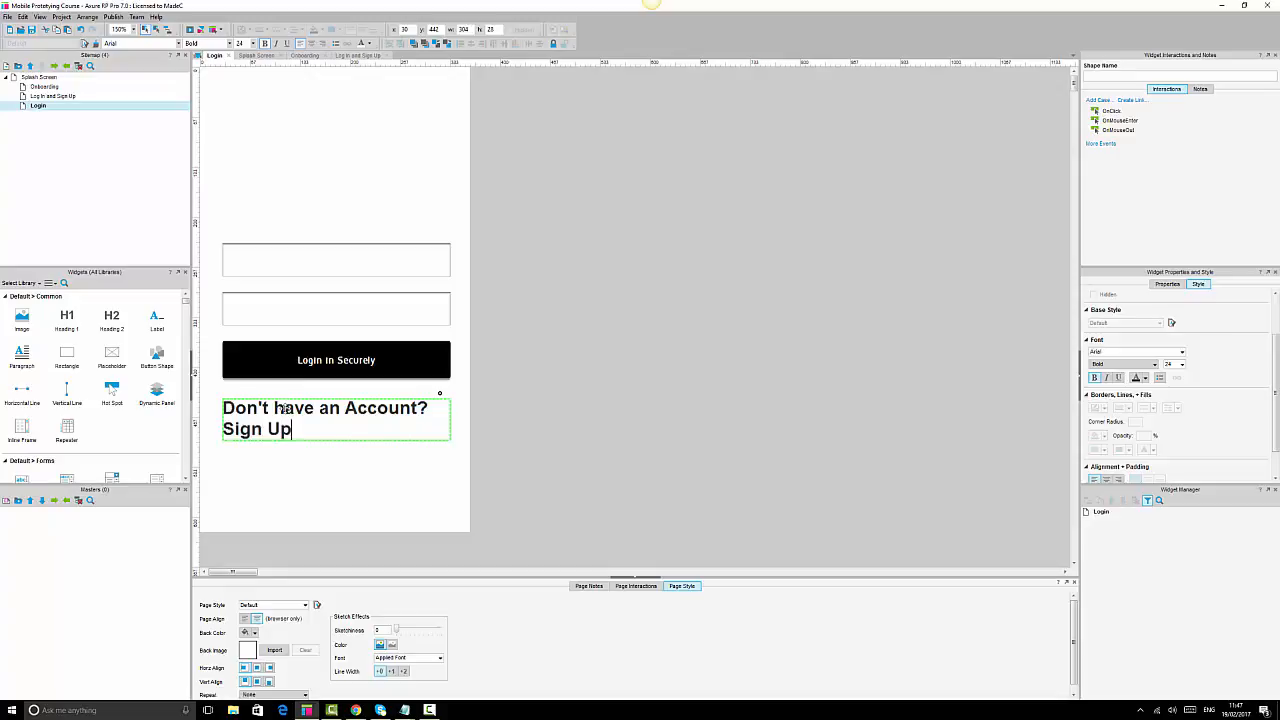
click(710, 382)
Set the line to Maven Pro 14, height 28, centred horizontally and vertically.
click(405, 401)
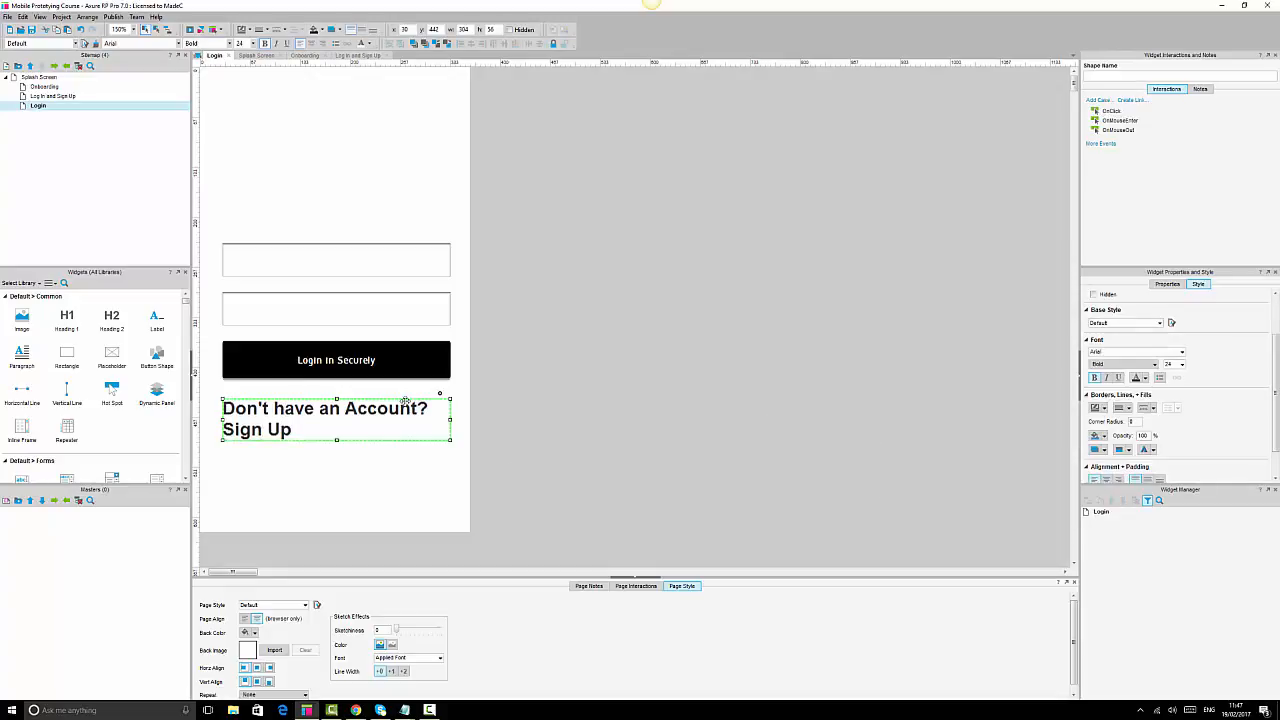
click(133, 45)
text(Maven Pro)
key(Return)
key(Tab)
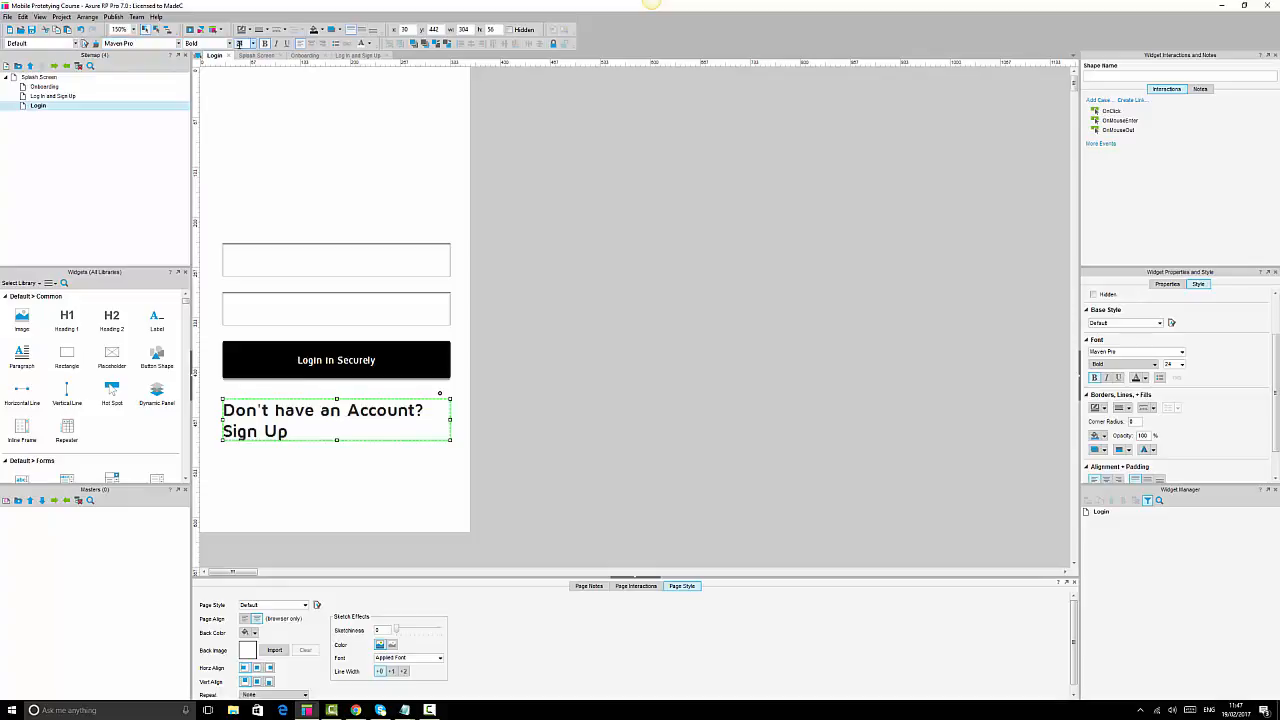
text(14)
key(Return)
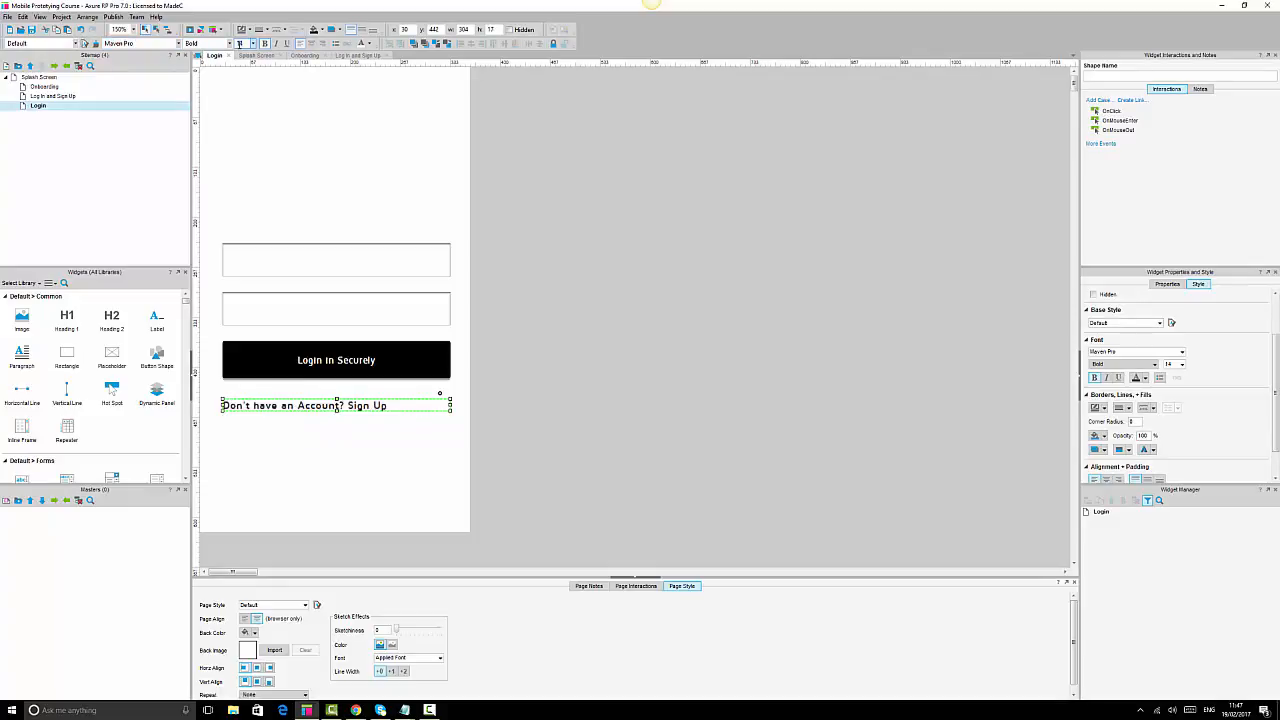
drag(337, 412, 340, 440)
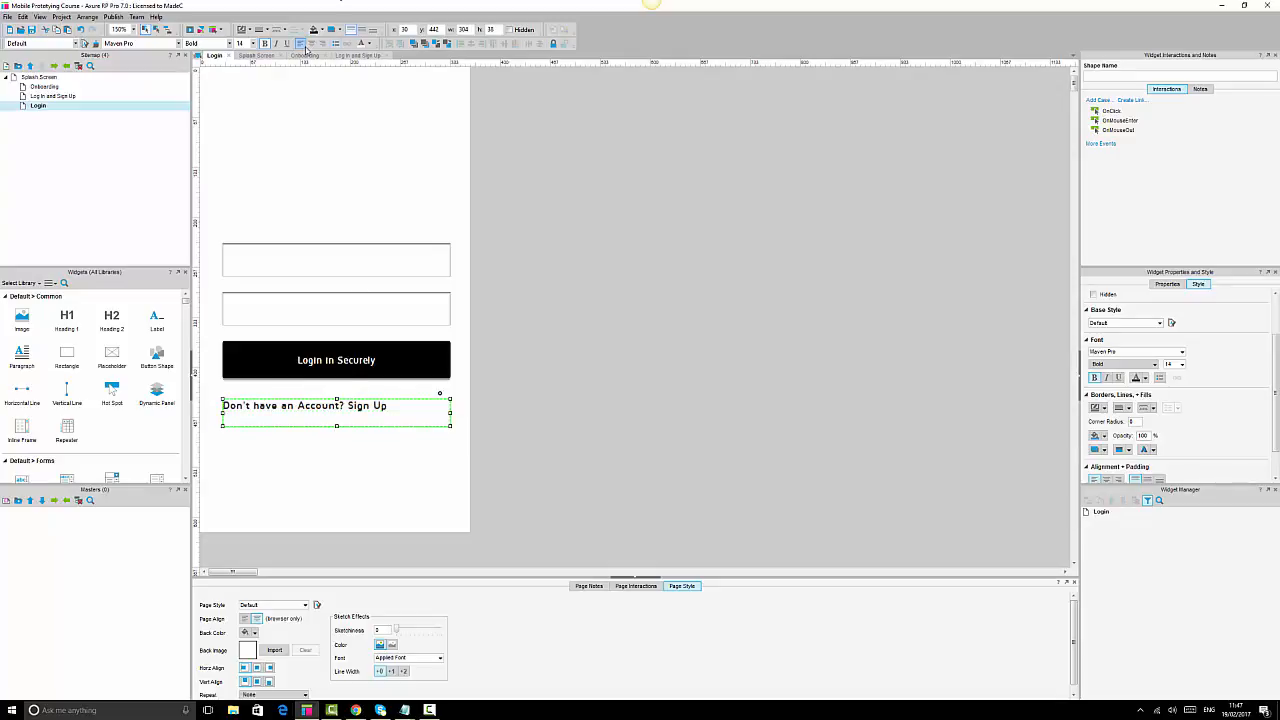
click(311, 44)
click(362, 29)
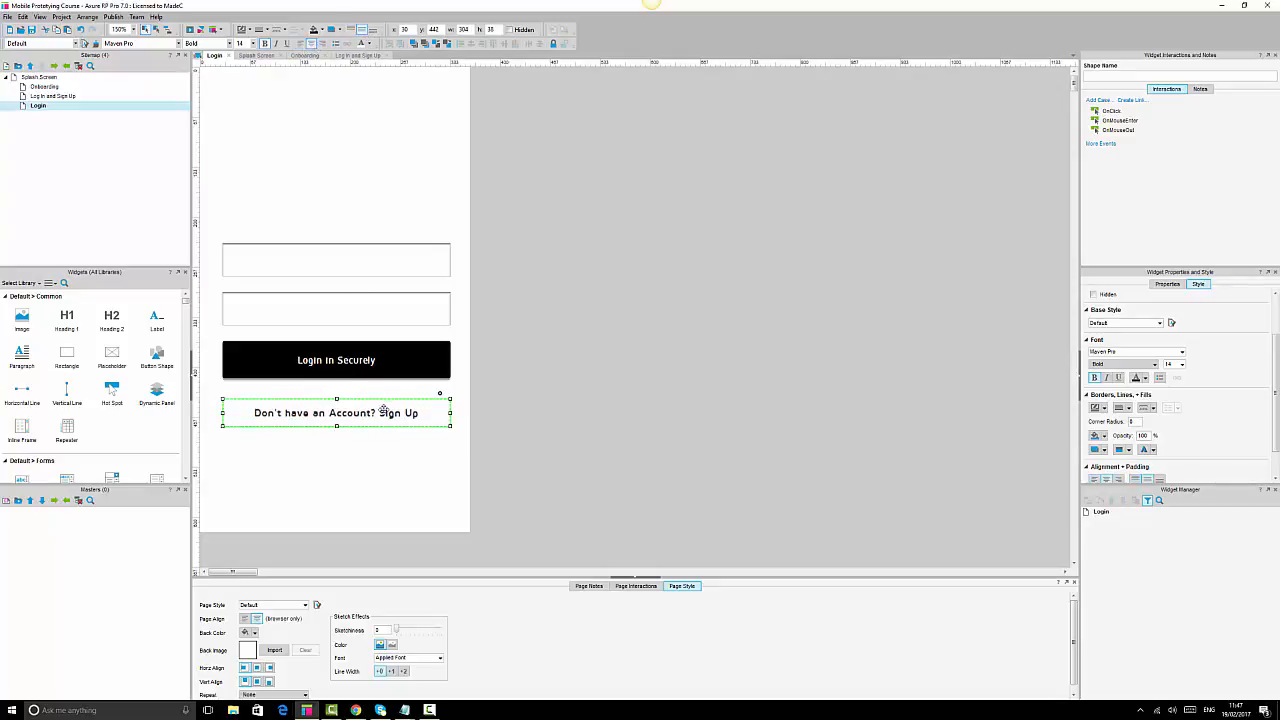
Make 'Don't have an Account?' regular weight, leaving only 'Sign Up' bold.
double_click(383, 410)
drag(400, 413, 254, 413)
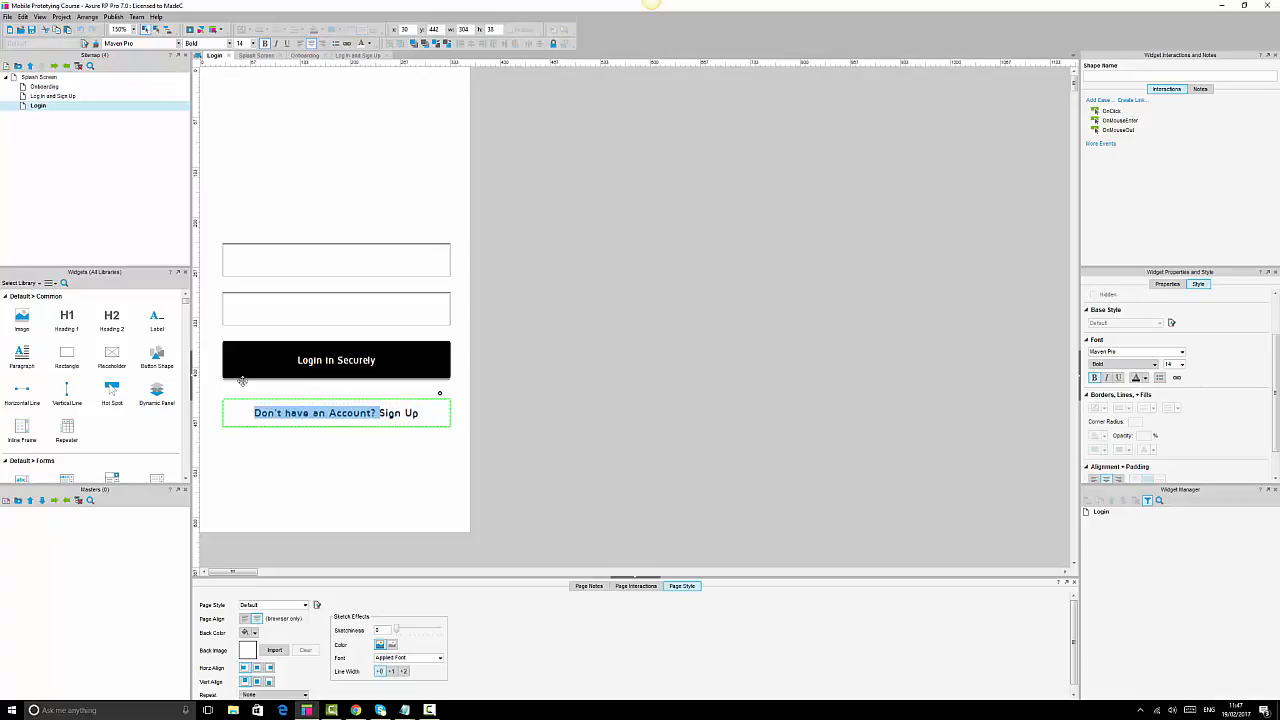
click(265, 44)
click(691, 457)
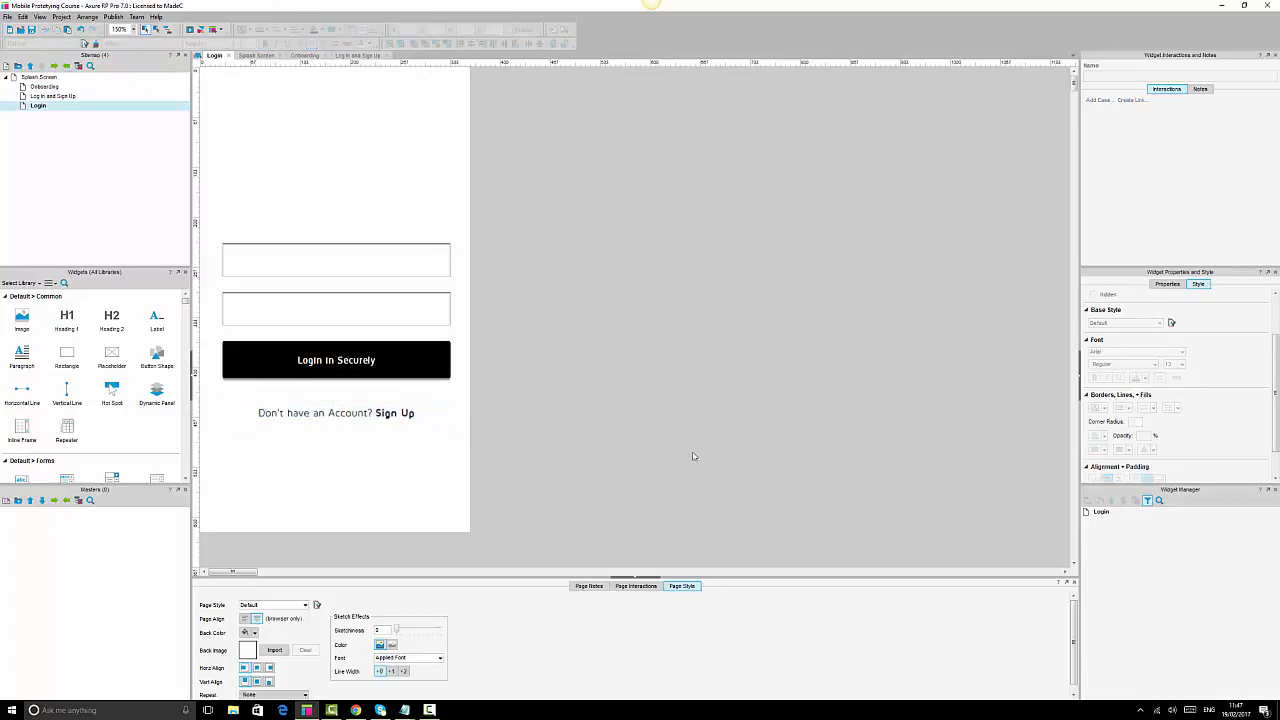
click(344, 414)
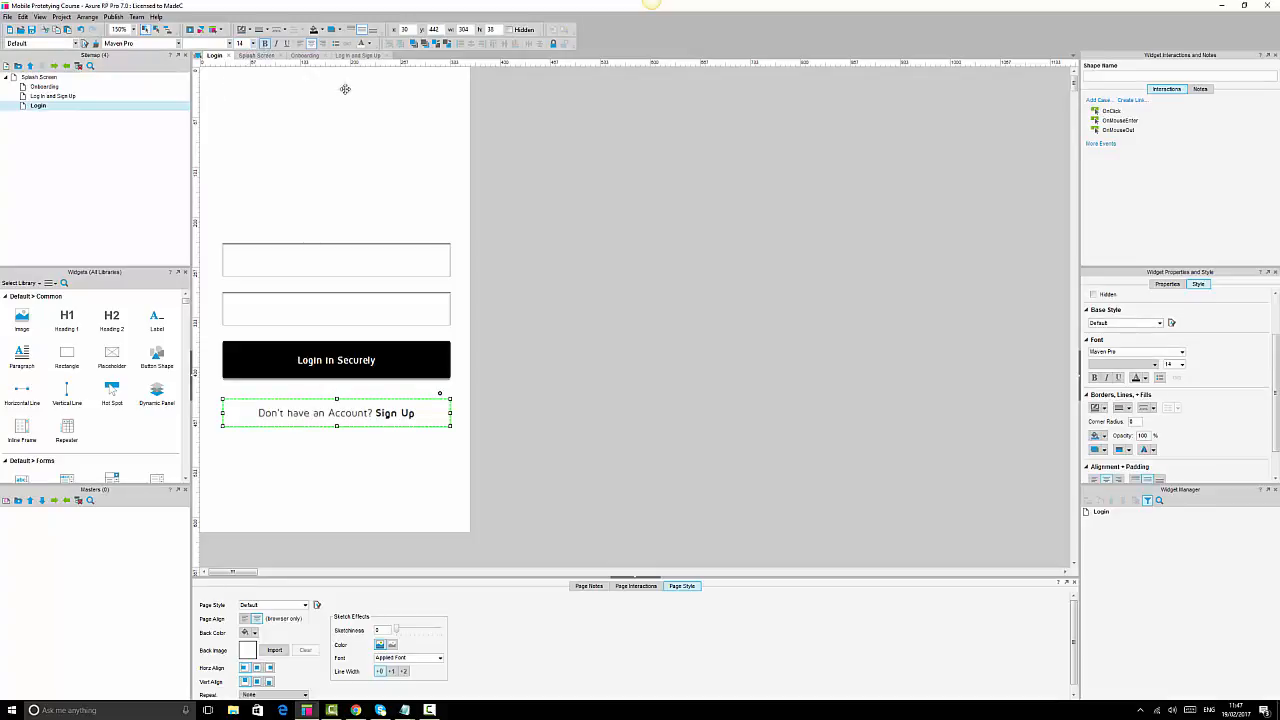
click(677, 323)
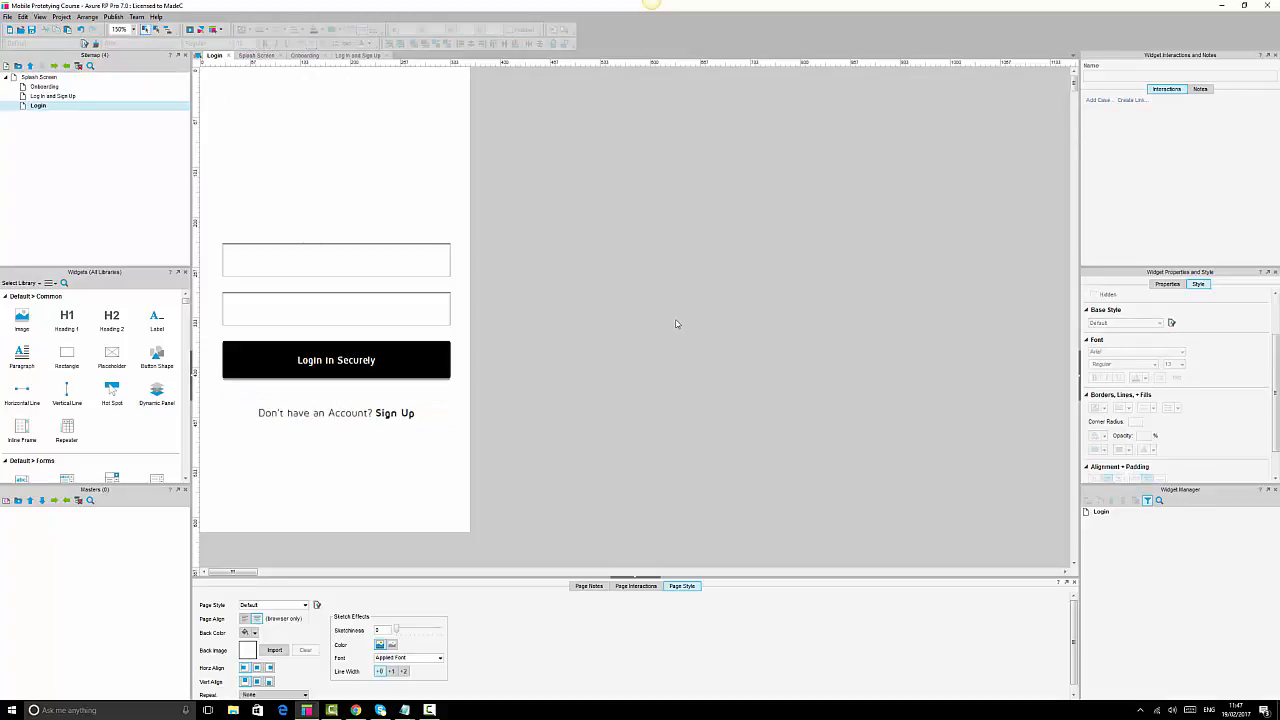
Enter widget names username and passwordfld for the two fields and login for the button.
click(392, 254)
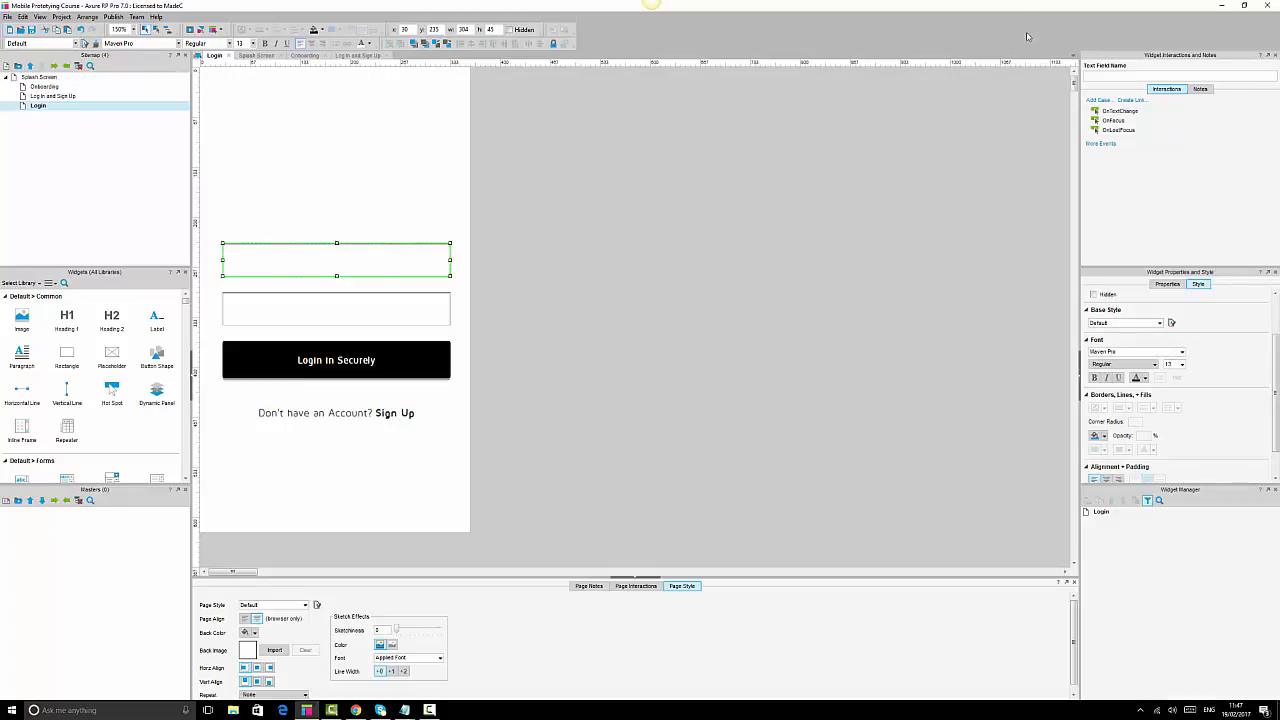
click(1102, 76)
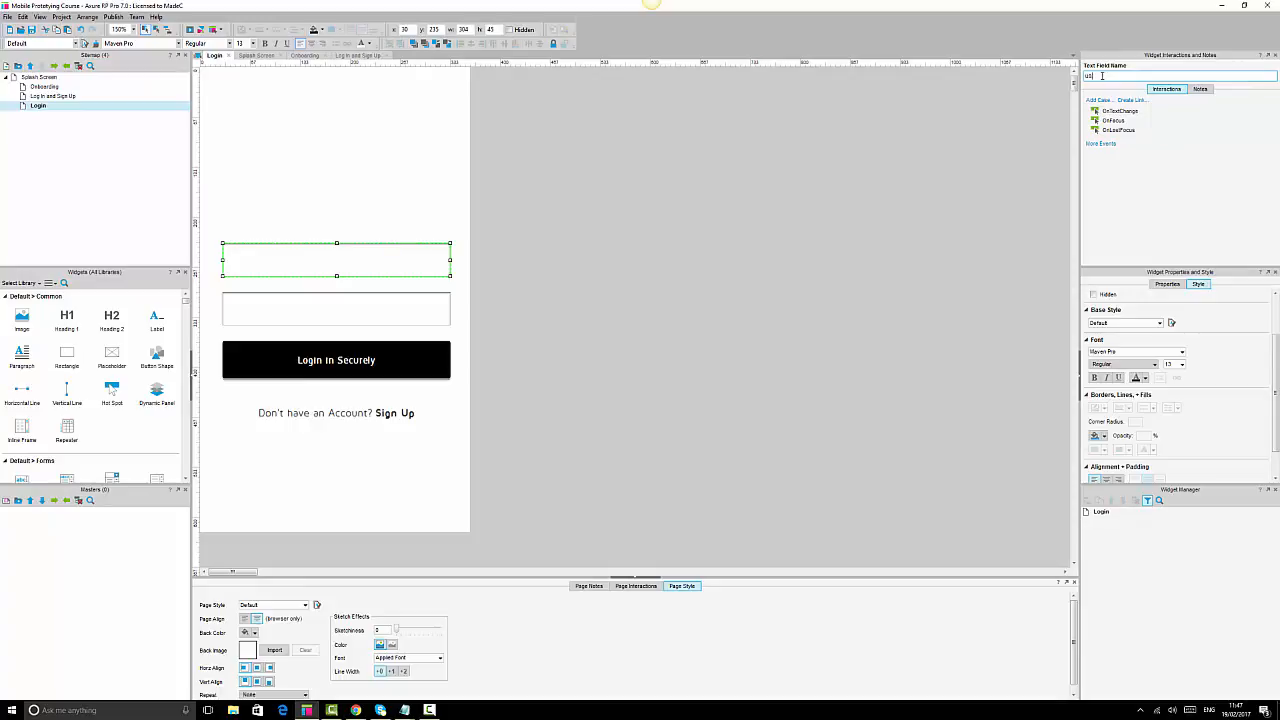
text(usernameInput)
click(418, 309)
click(1139, 75)
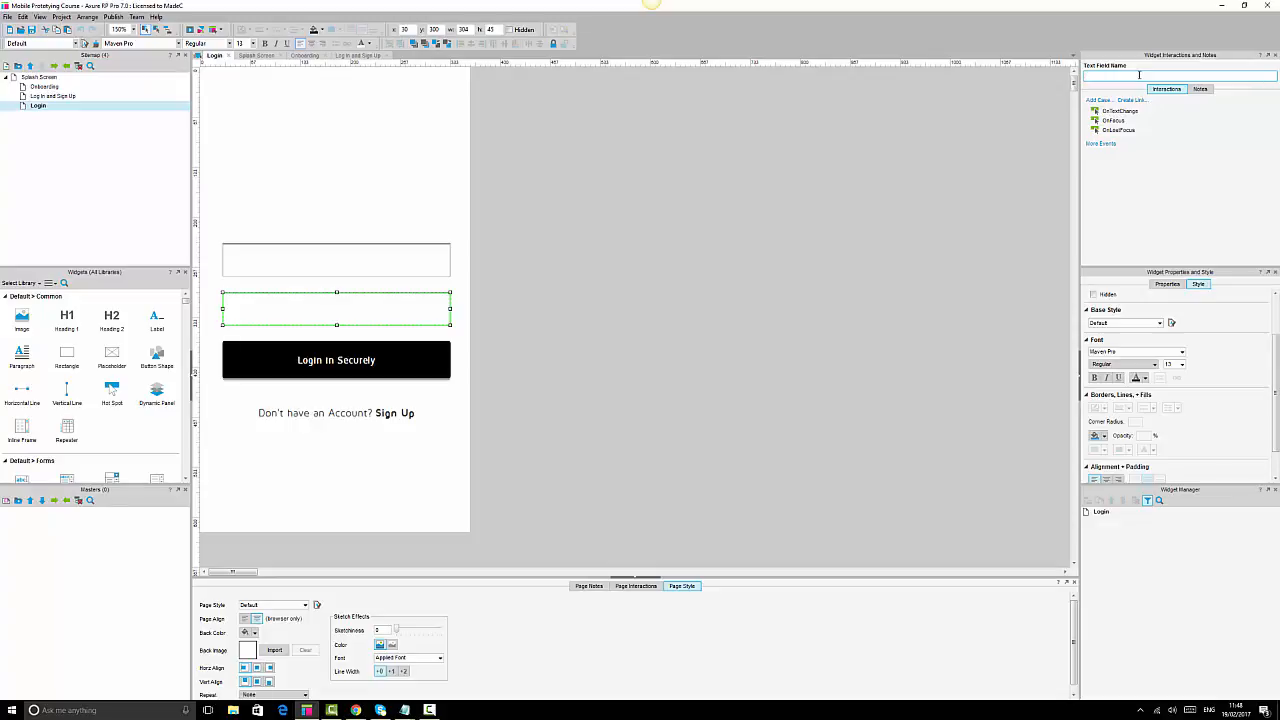
text(passwordfld)
click(368, 367)
click(1153, 75)
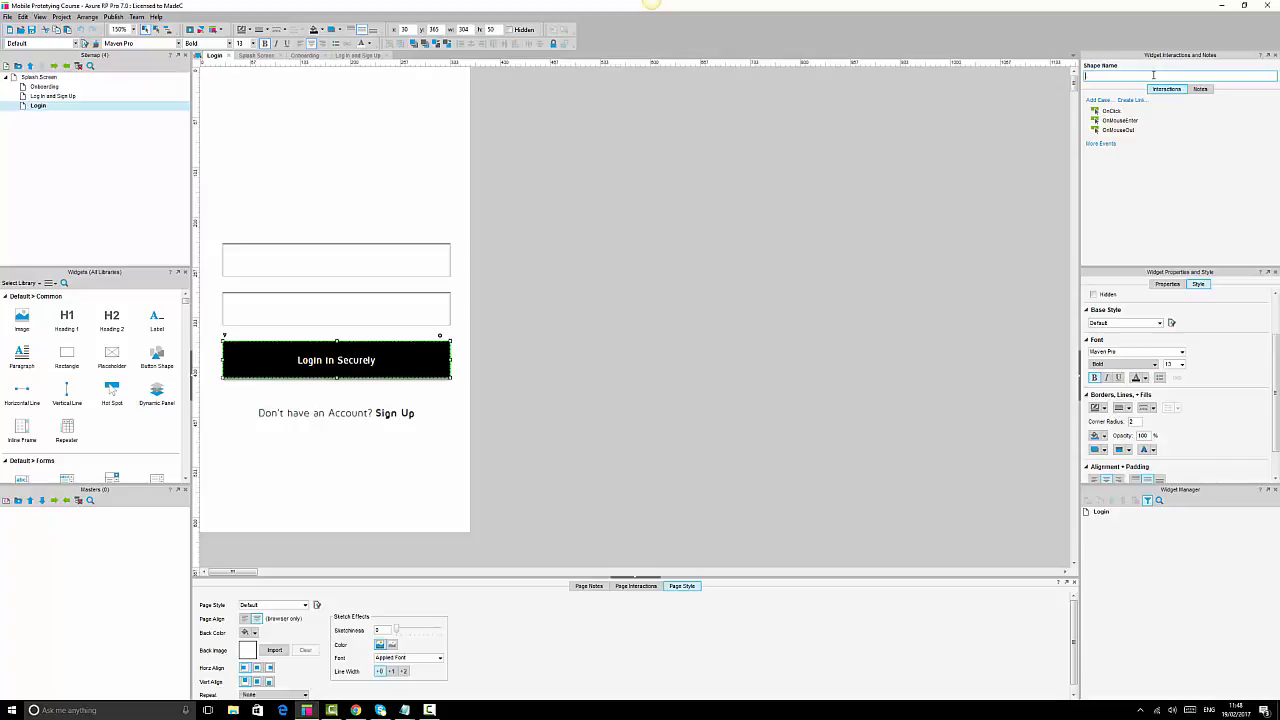
text(loginbtn)
click(641, 441)
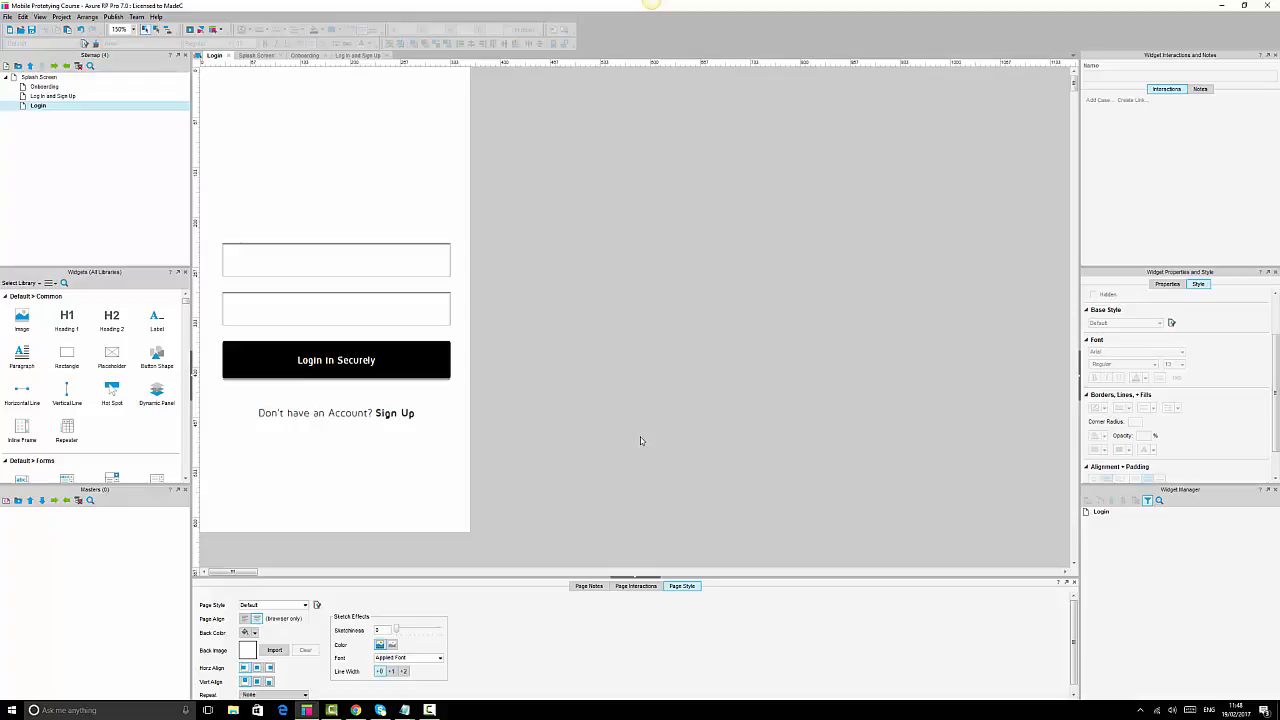
Turn on Hide Border for the password field.
click(342, 305)
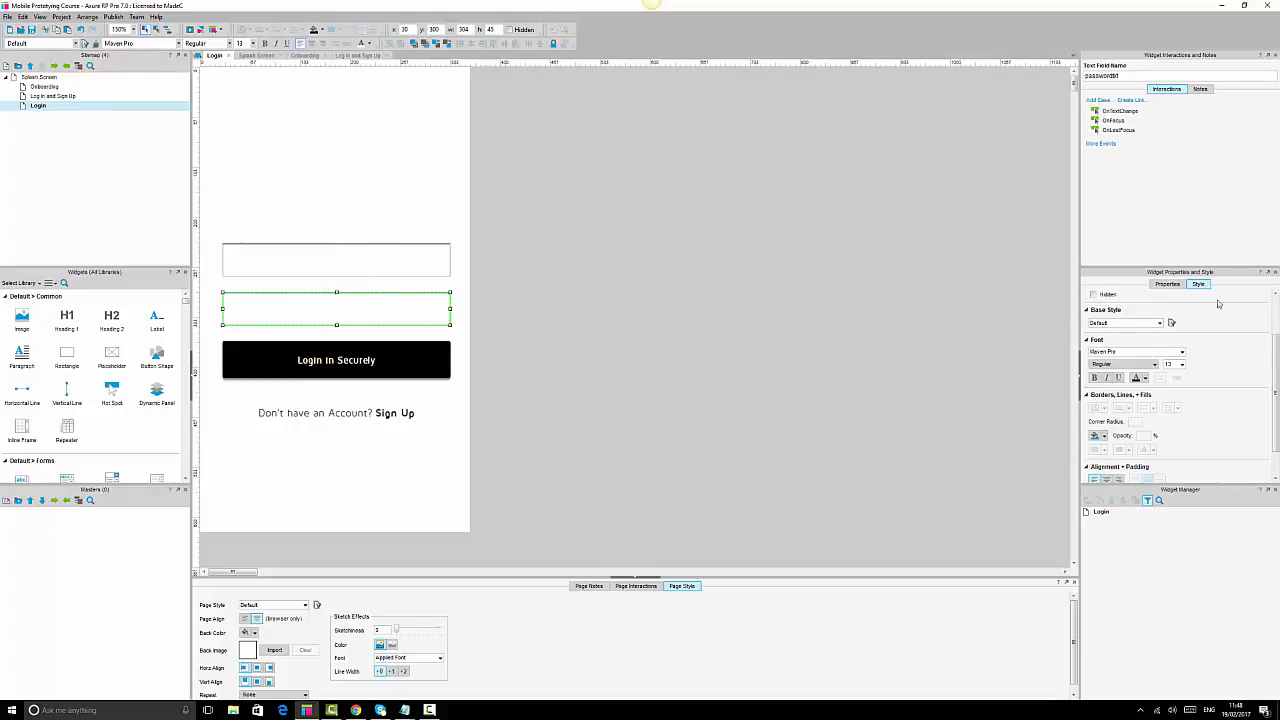
drag(1277, 331, 1277, 322)
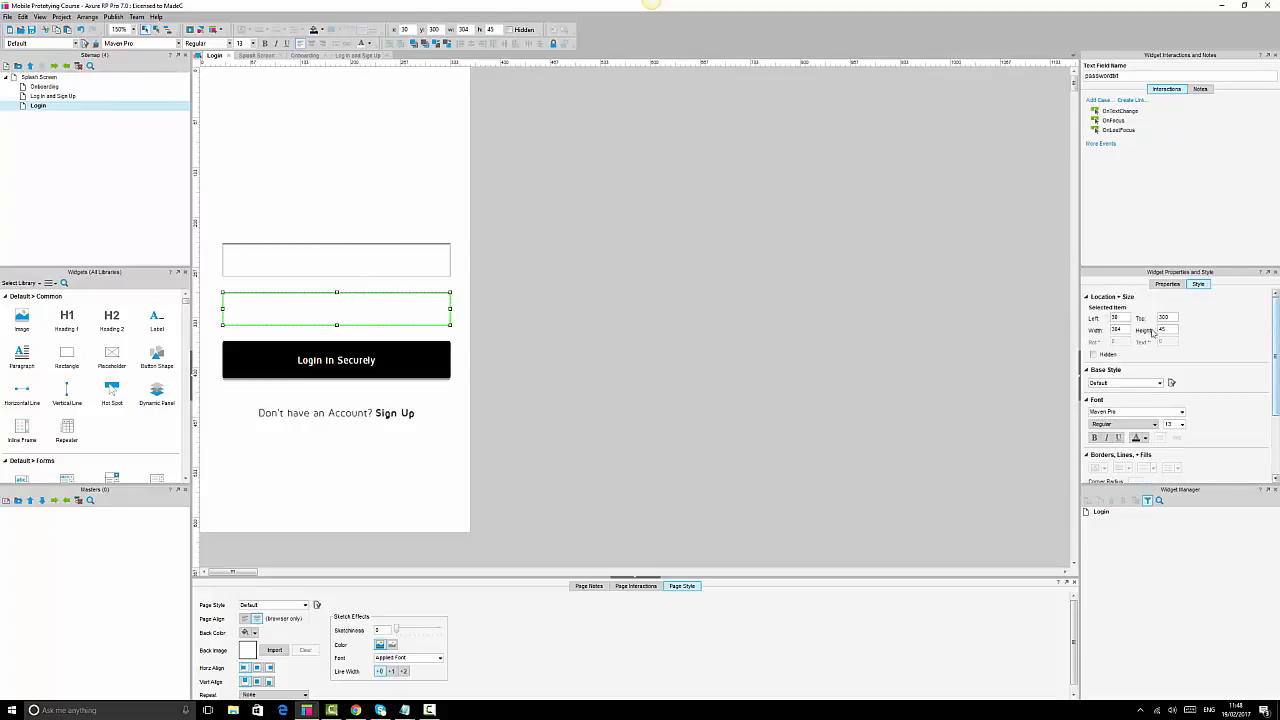
click(1094, 355)
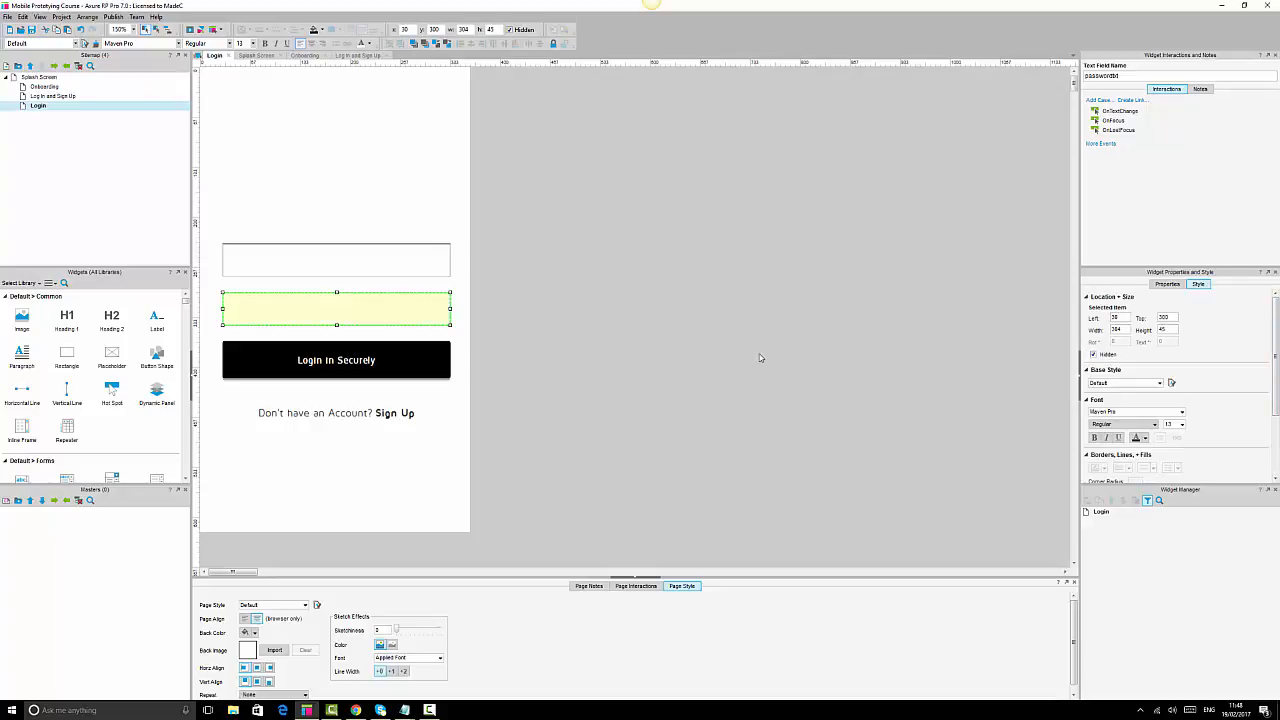
key(ctrl+z)
click(1167, 284)
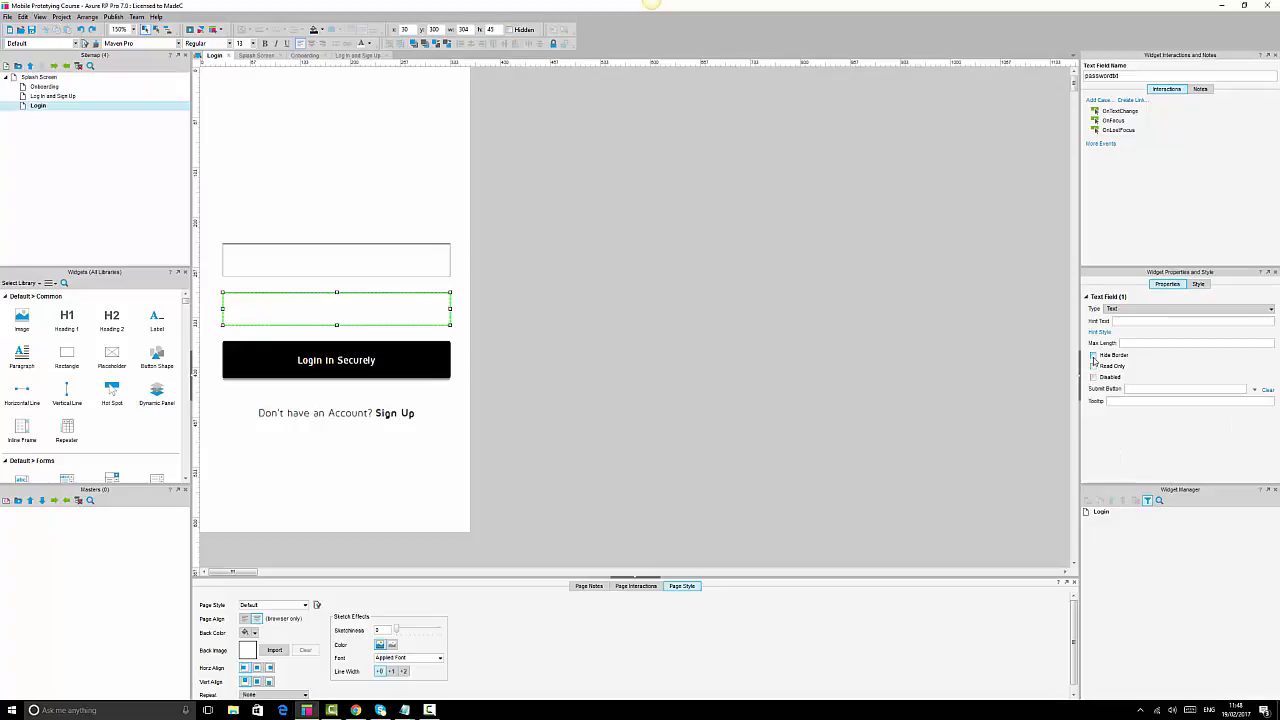
click(824, 360)
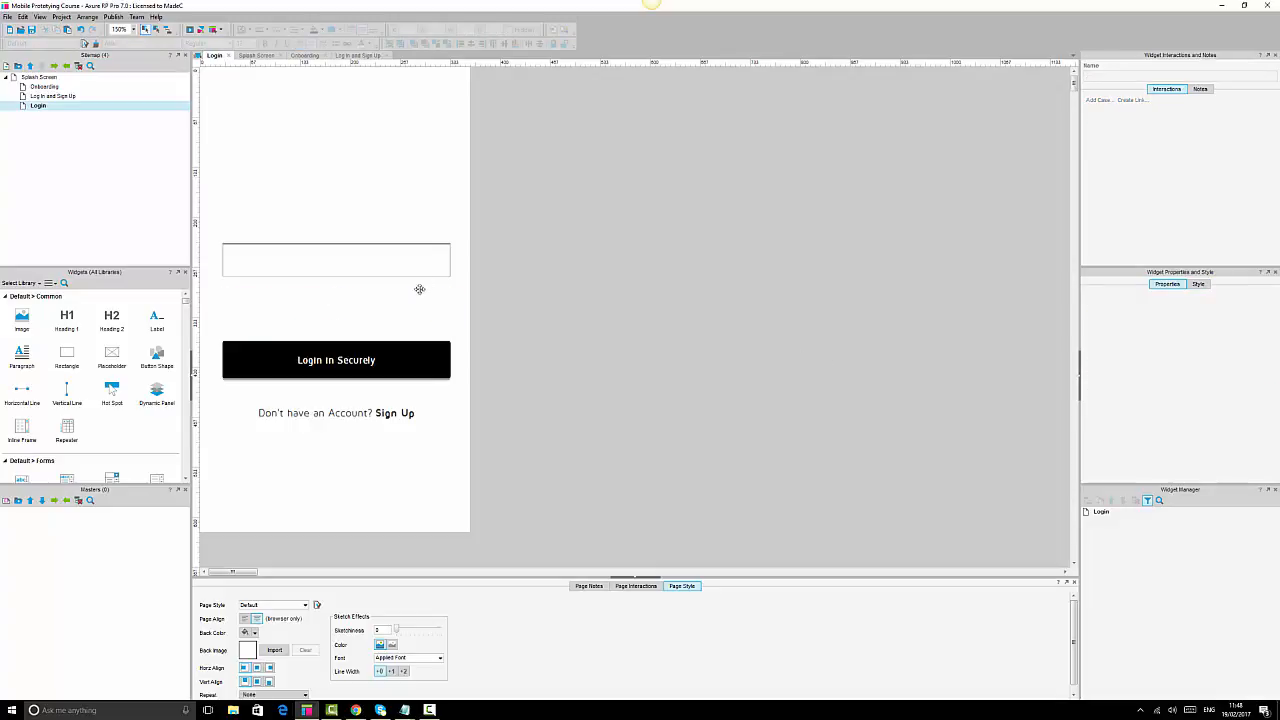
click(381, 305)
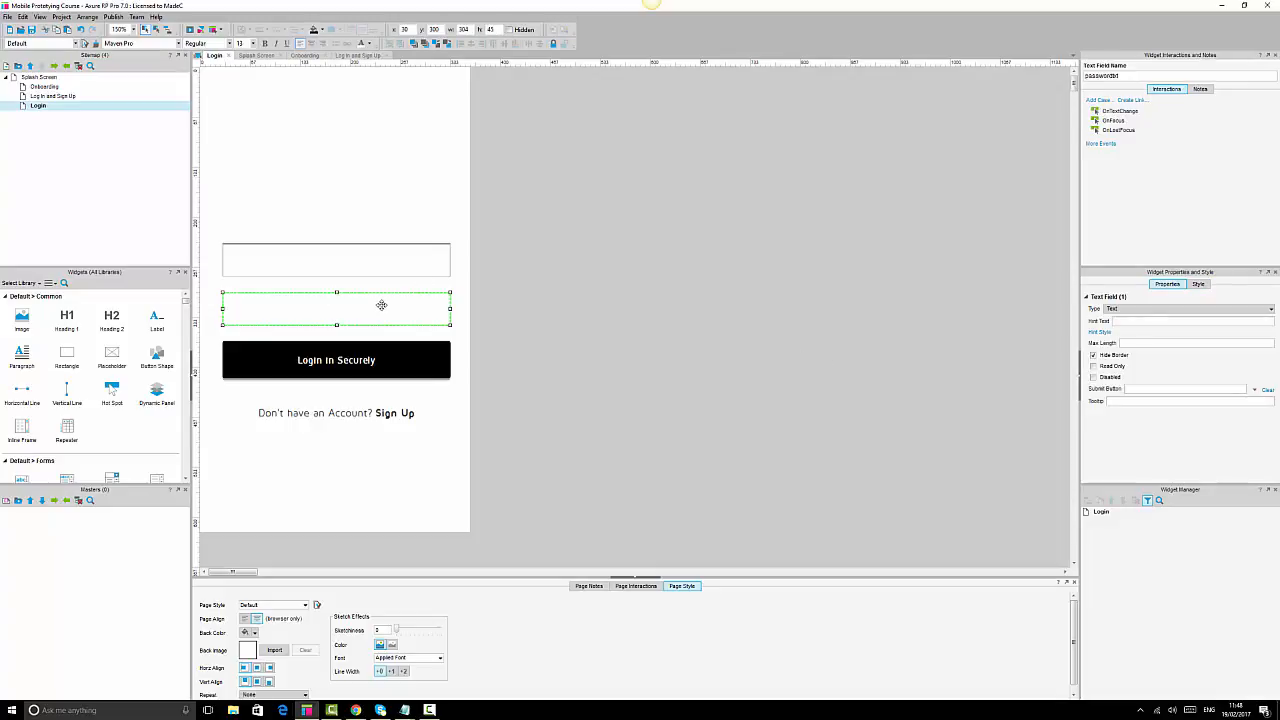
click(724, 362)
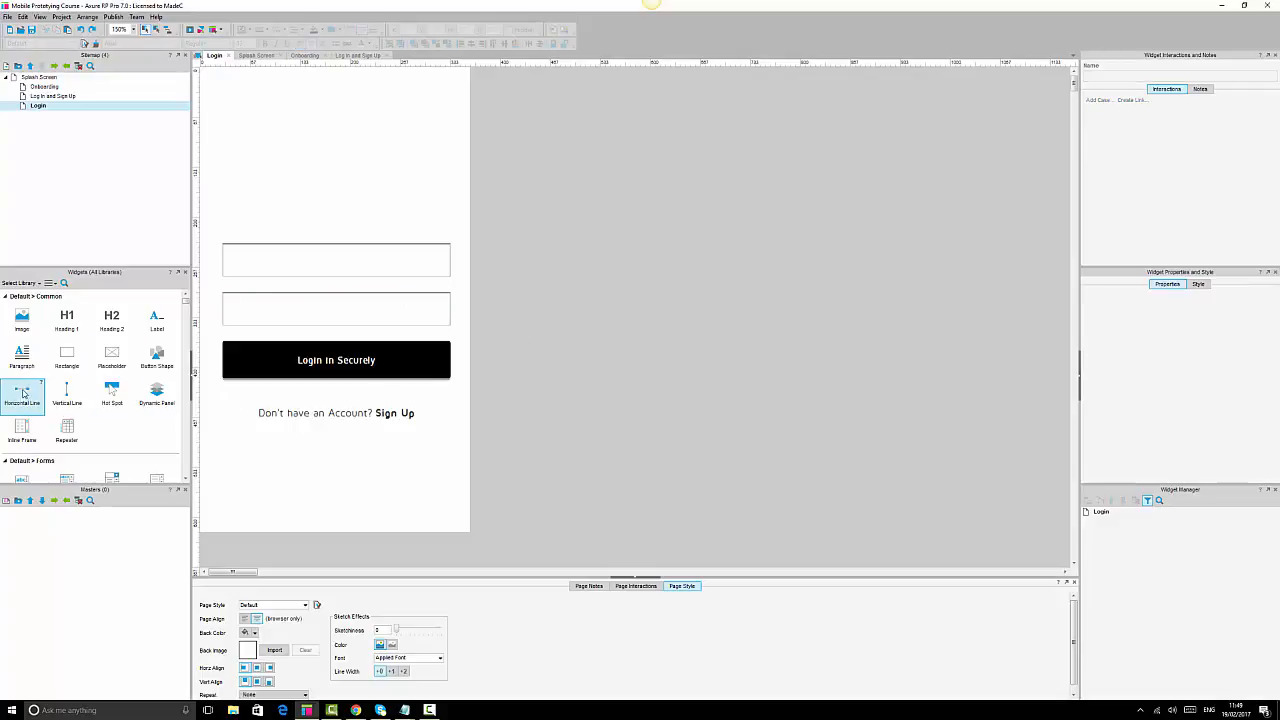
Place a 290-wide horizontal line under the password field.
drag(24, 391, 226, 333)
drag(371, 331, 398, 288)
click(586, 317)
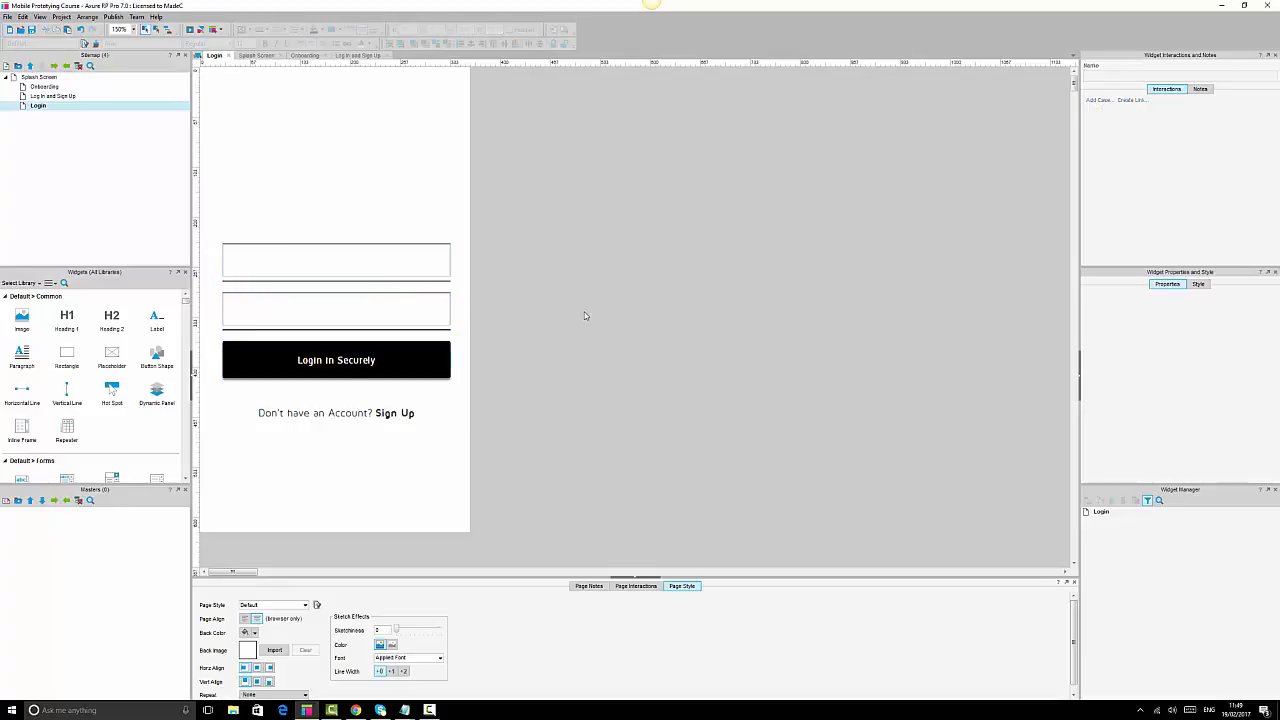
click(326, 304)
Give the first field the hint text 'Username'.
click(337, 266)
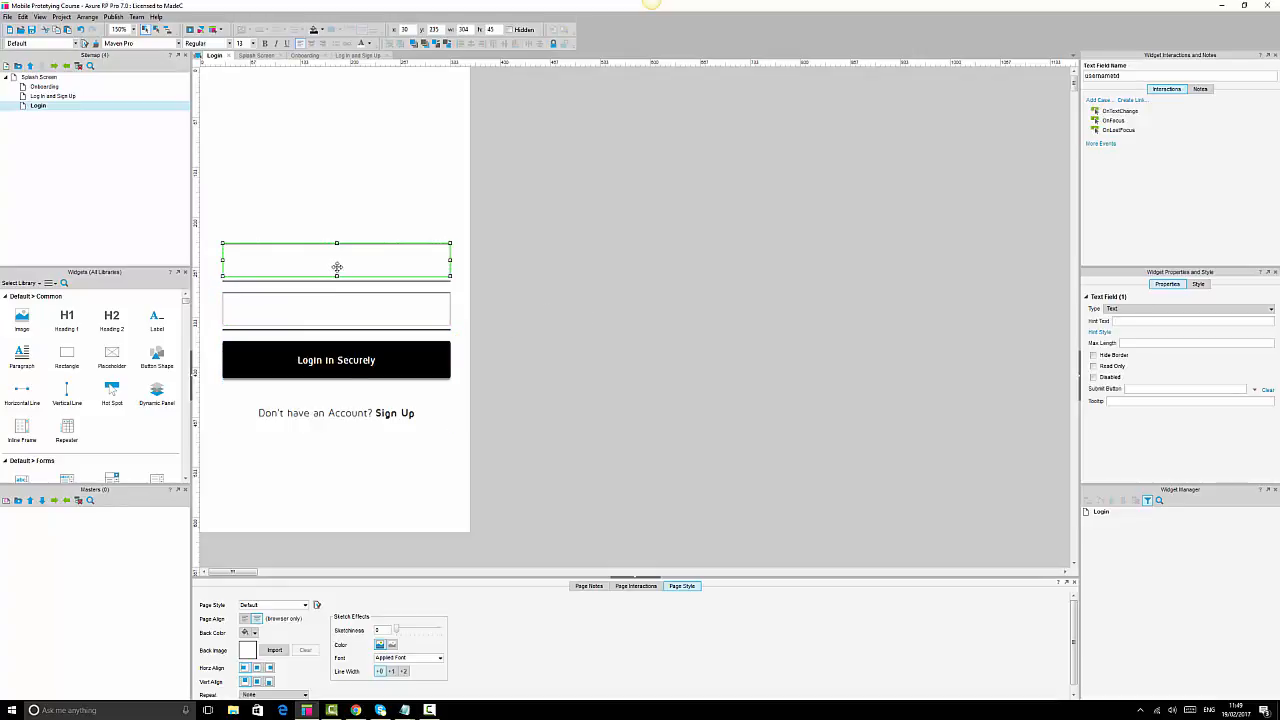
click(329, 306)
click(334, 261)
click(330, 296)
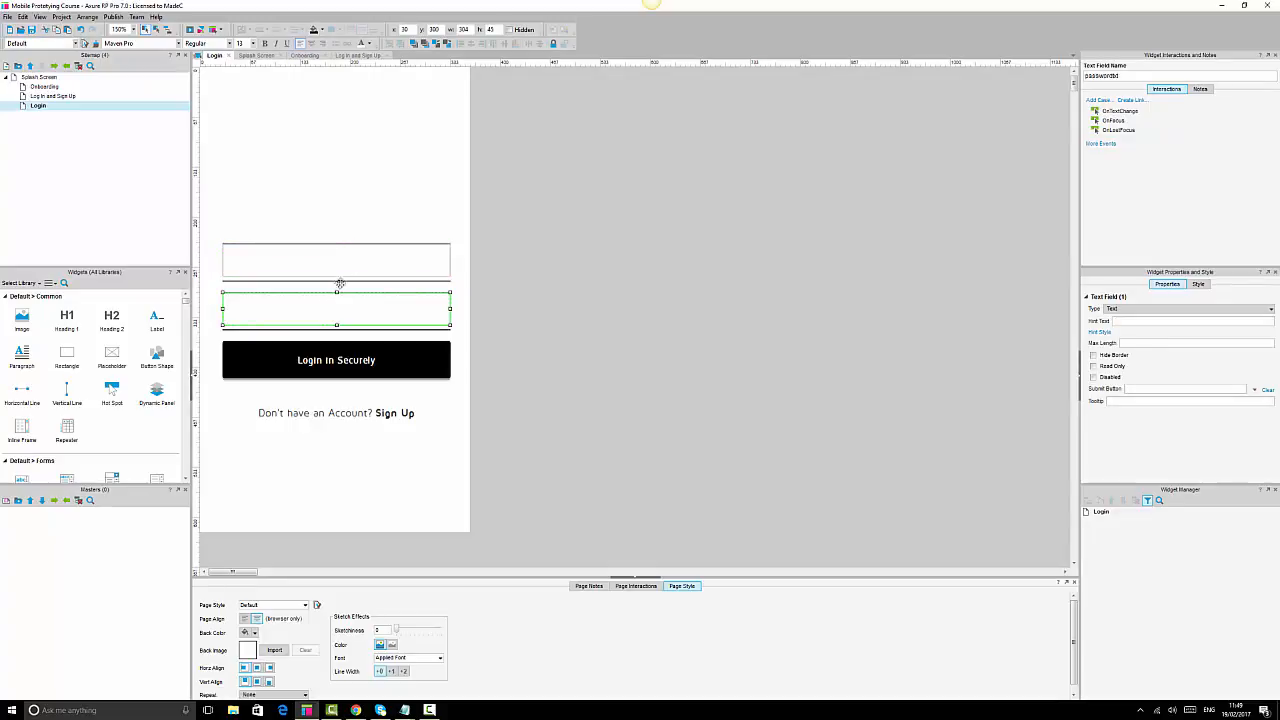
shift+click(356, 257)
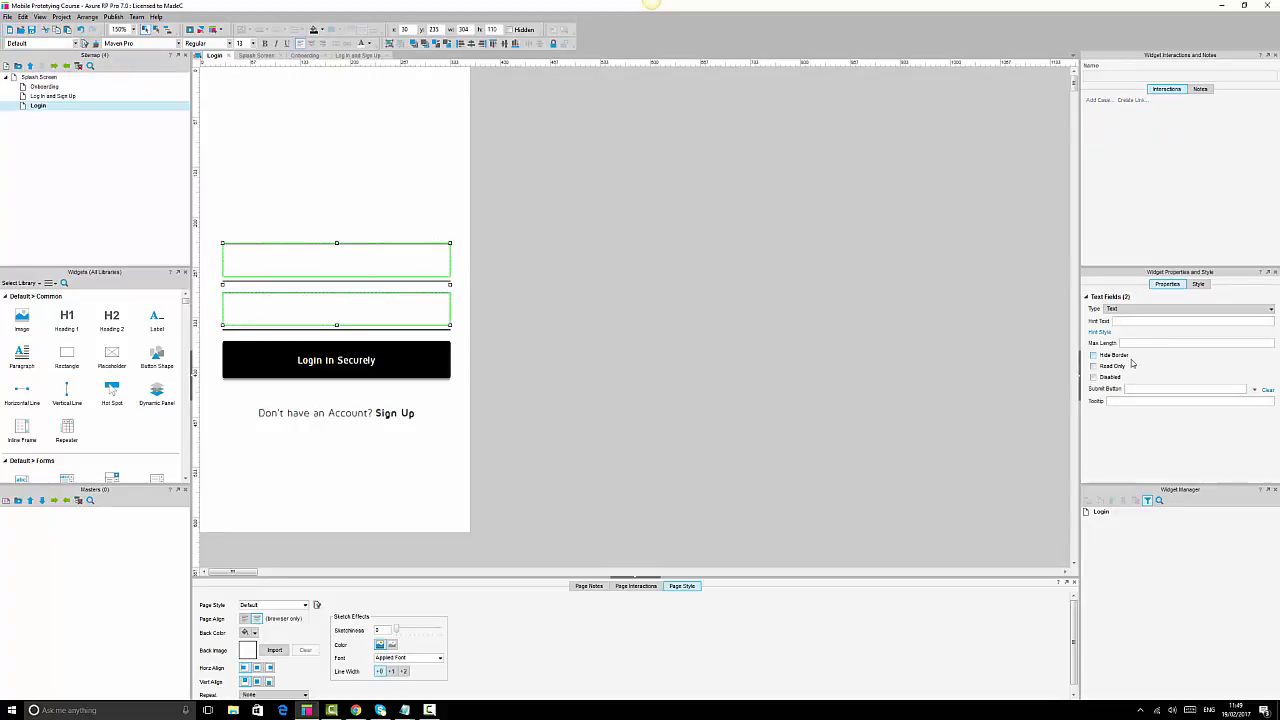
click(689, 329)
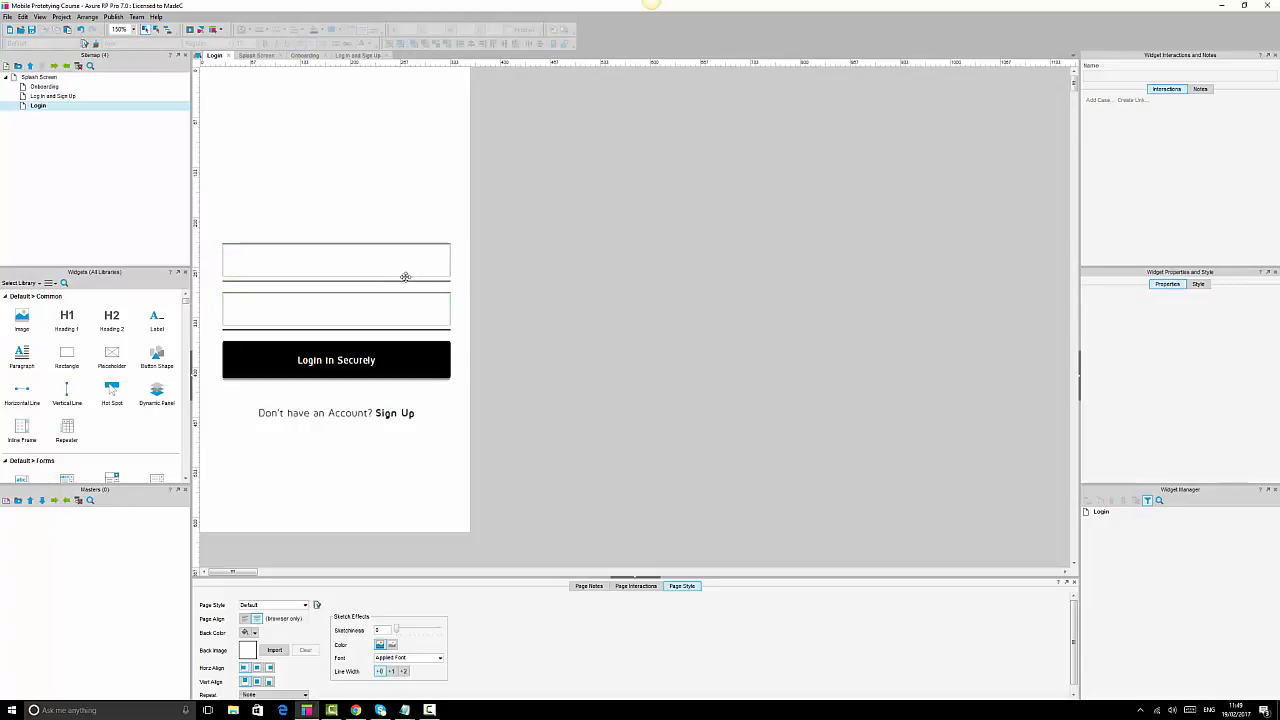
click(423, 271)
click(1137, 321)
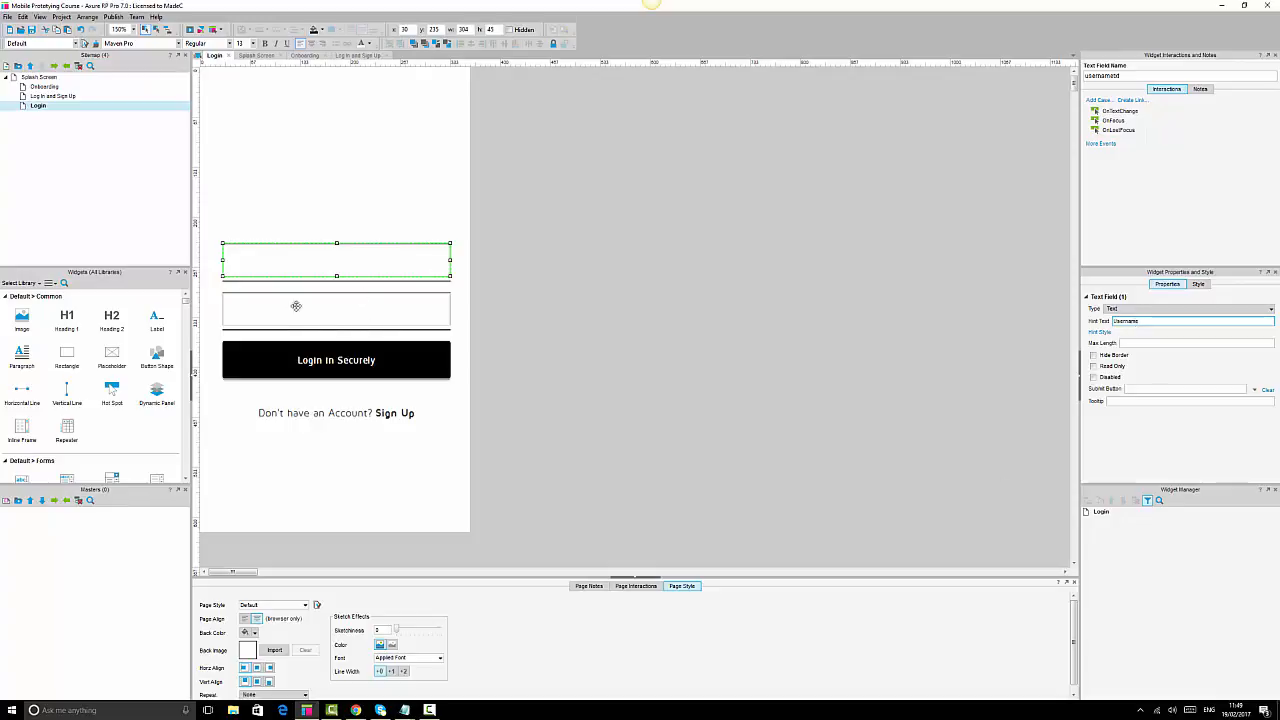
click(355, 305)
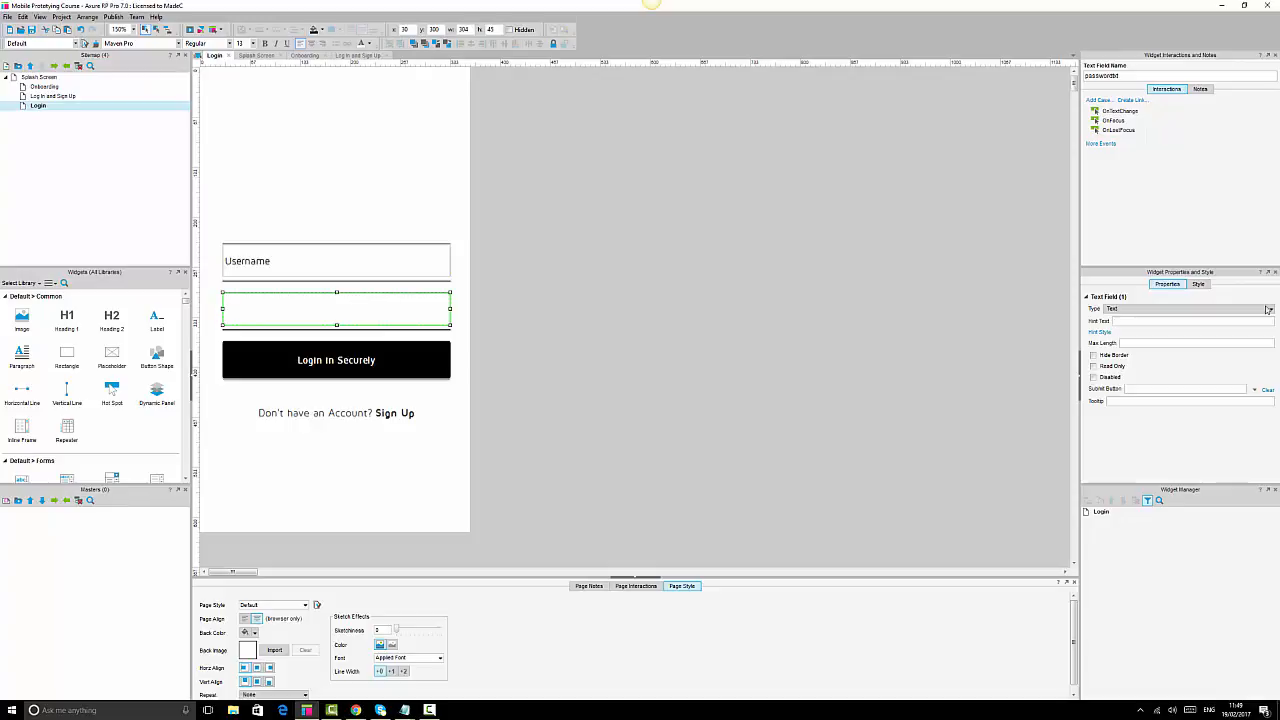
Set the second field's input type to Password.
click(1195, 310)
click(1195, 310)
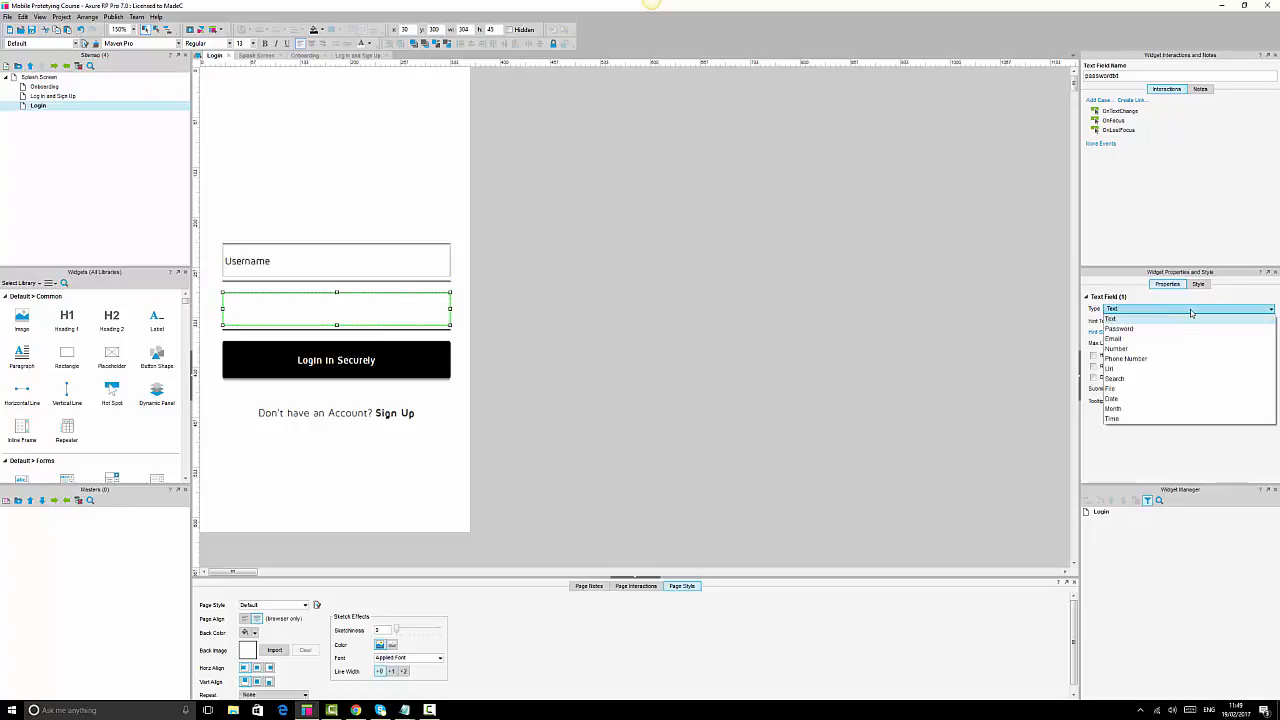
click(1120, 329)
click(1135, 320)
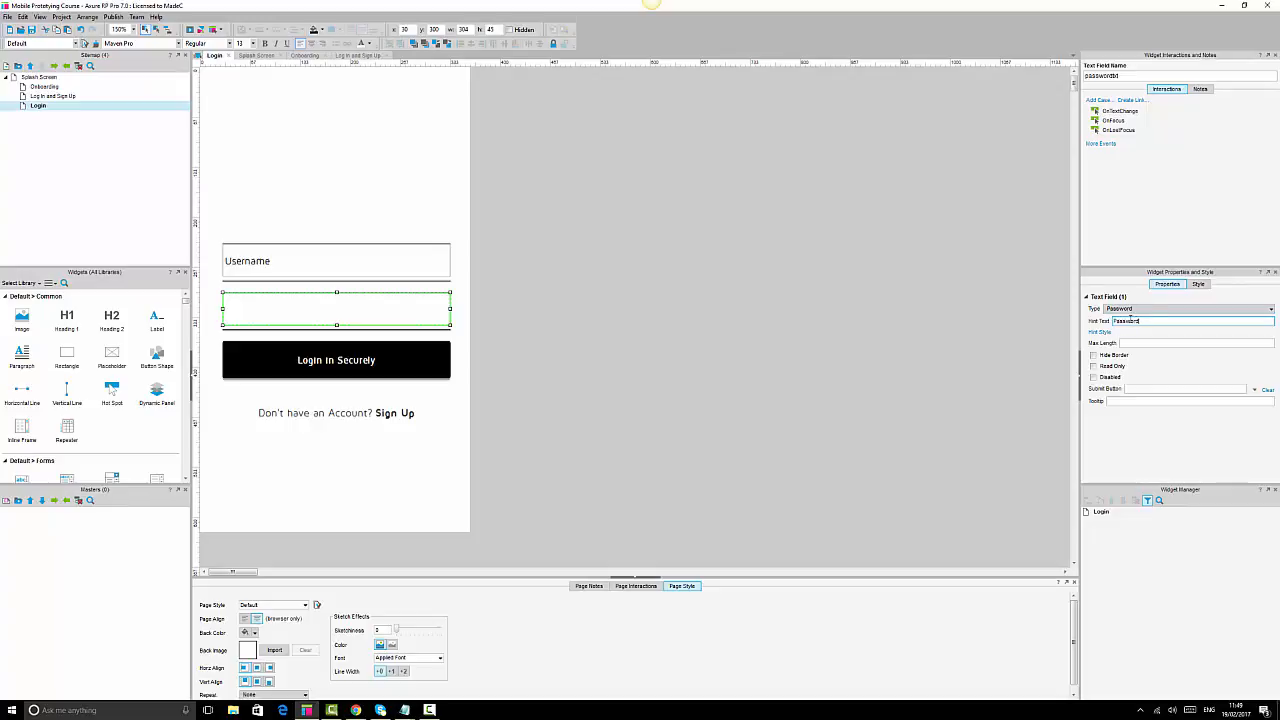
Set the second field's hint text to Password and select both text fields.
click(543, 357)
click(435, 294)
ctrl+click(406, 260)
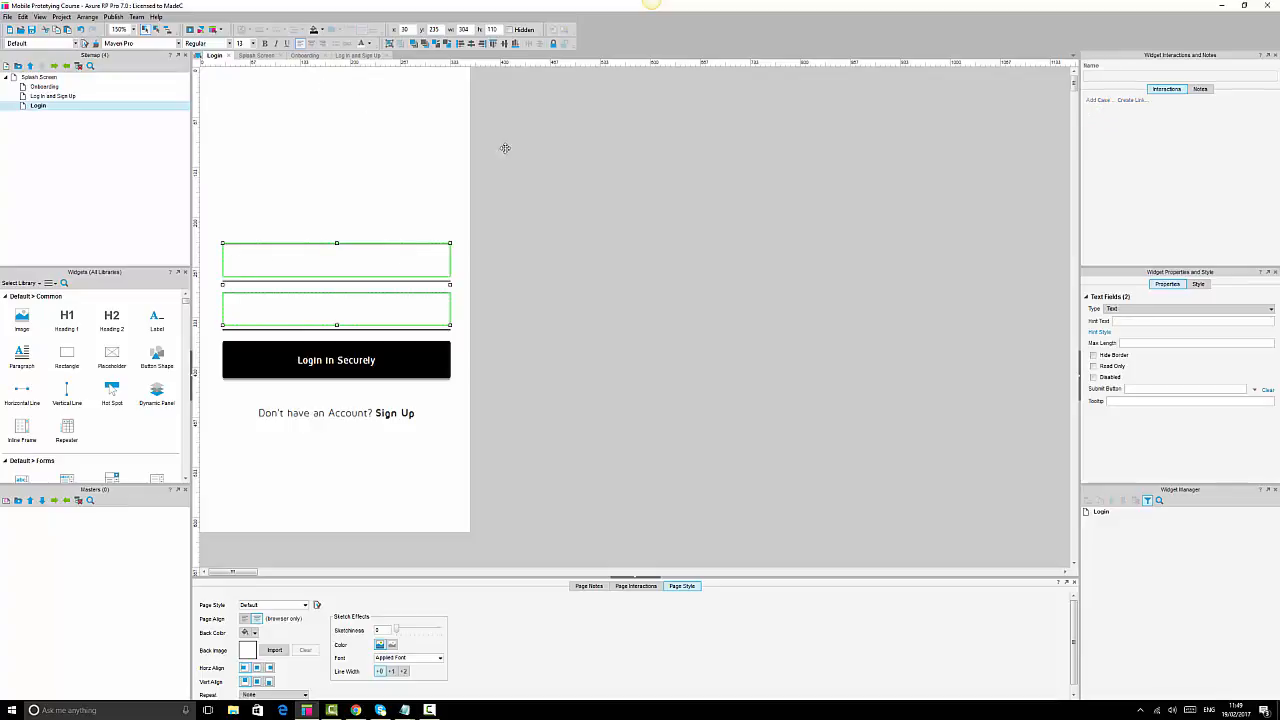
Style both hints in bold grey Maven Pro Regular at size 14.
click(1104, 333)
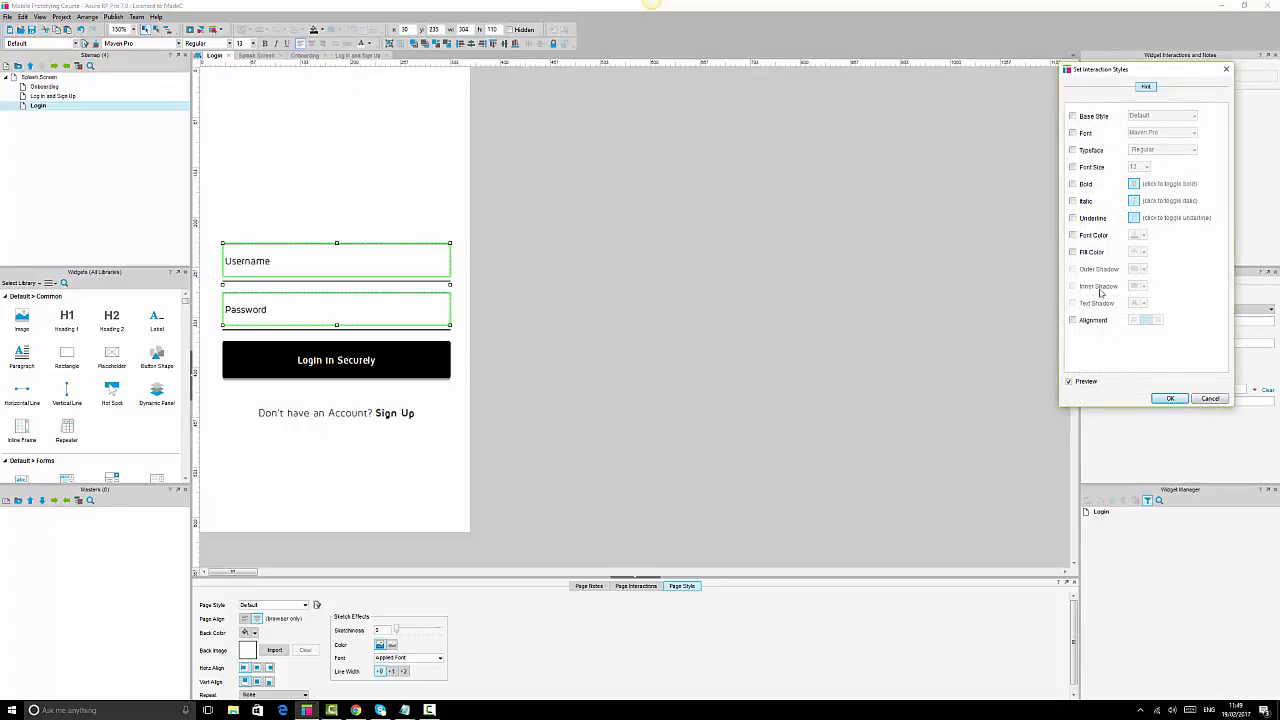
click(1072, 117)
click(1072, 133)
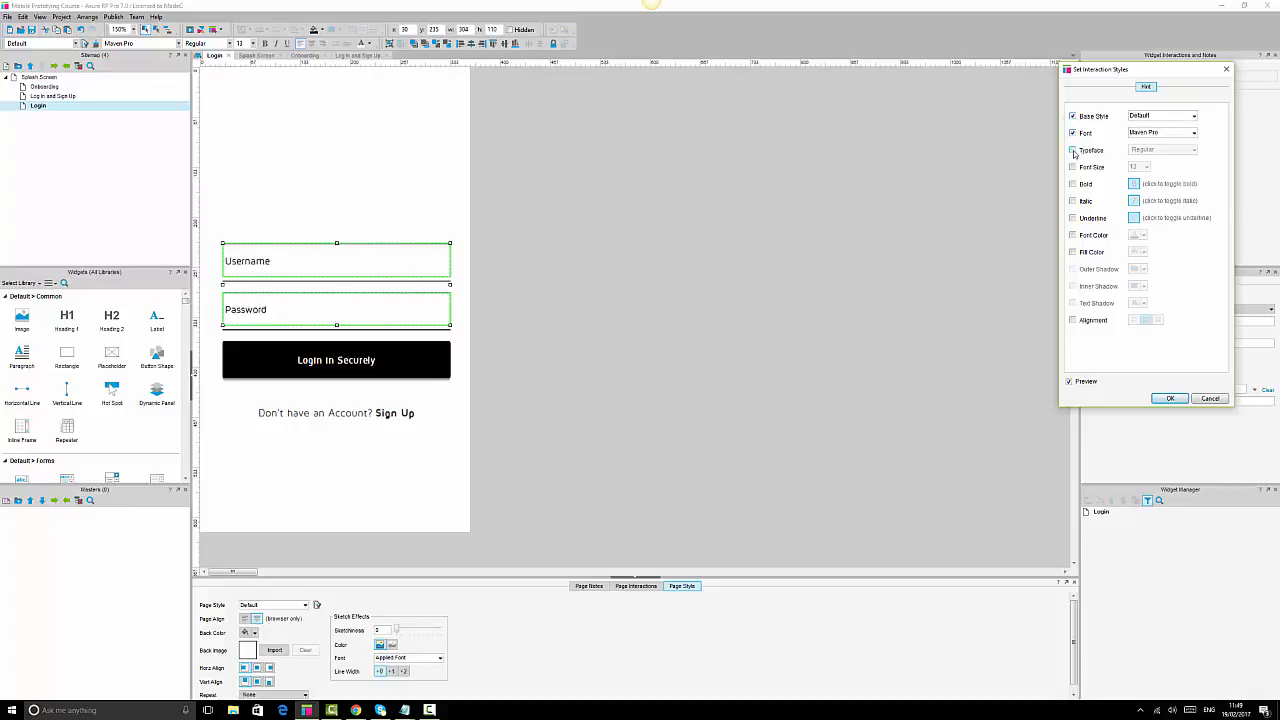
click(1073, 151)
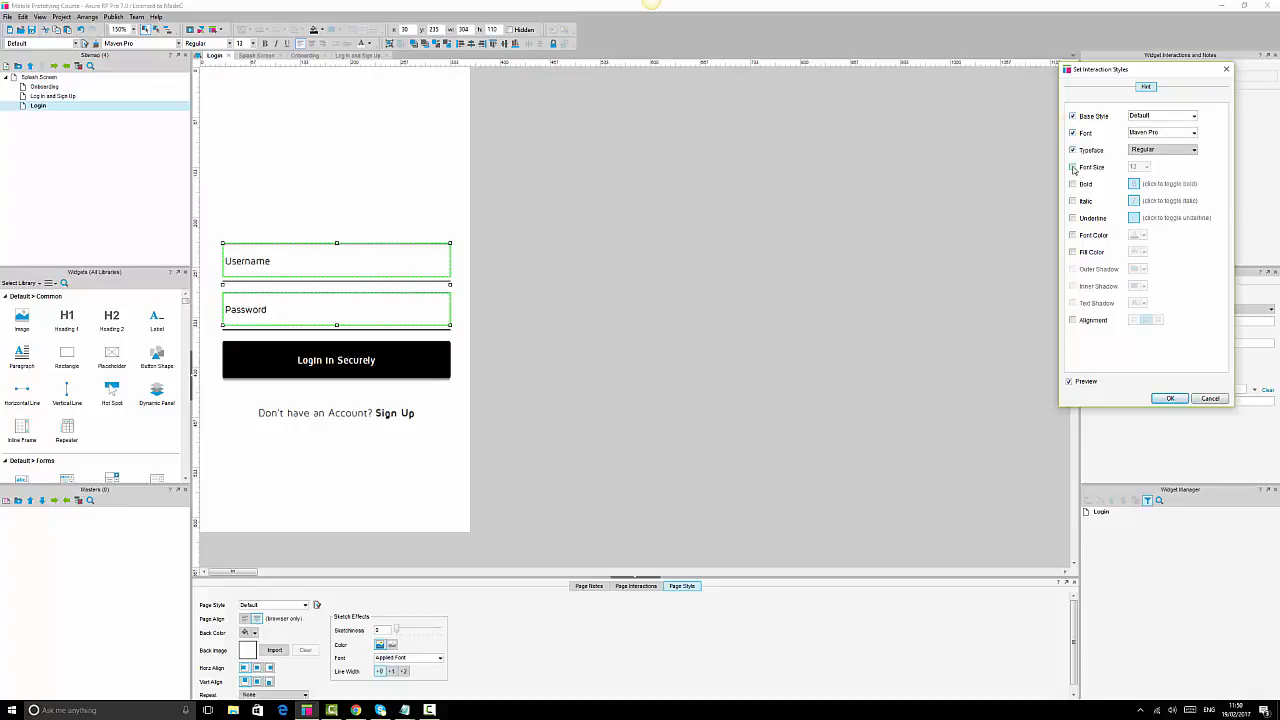
click(1073, 168)
click(1073, 184)
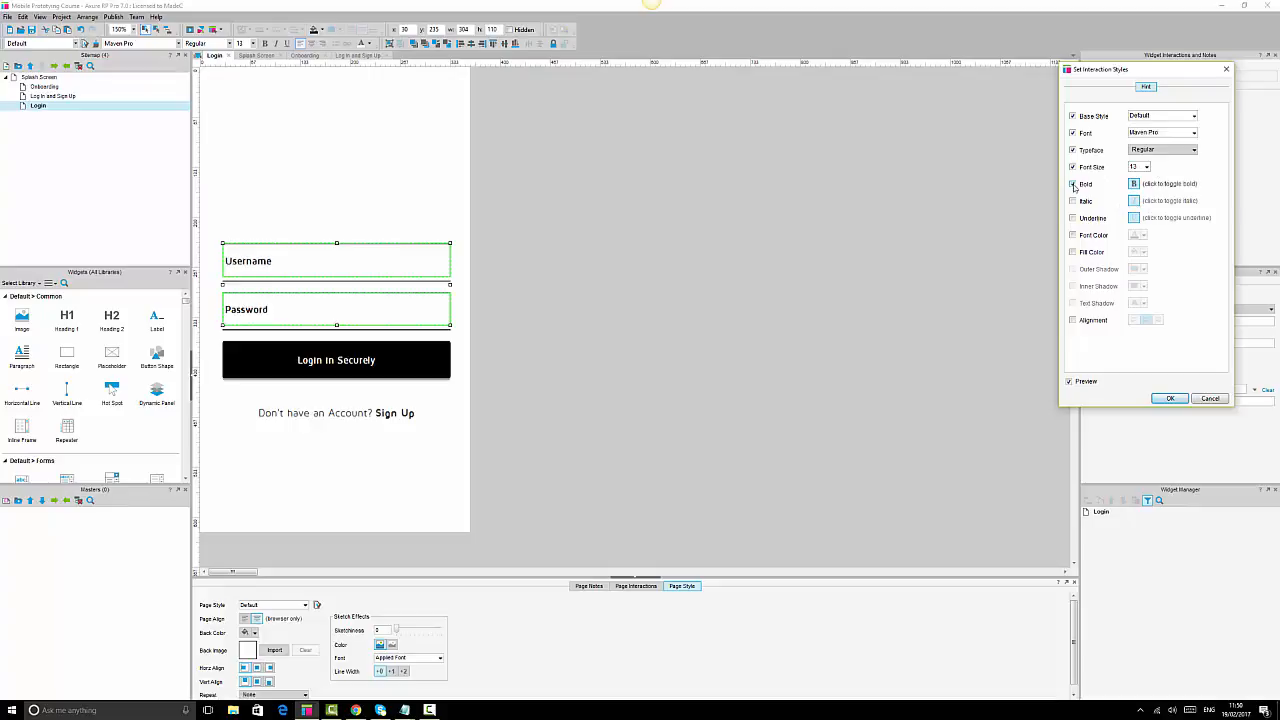
click(1073, 235)
click(1144, 235)
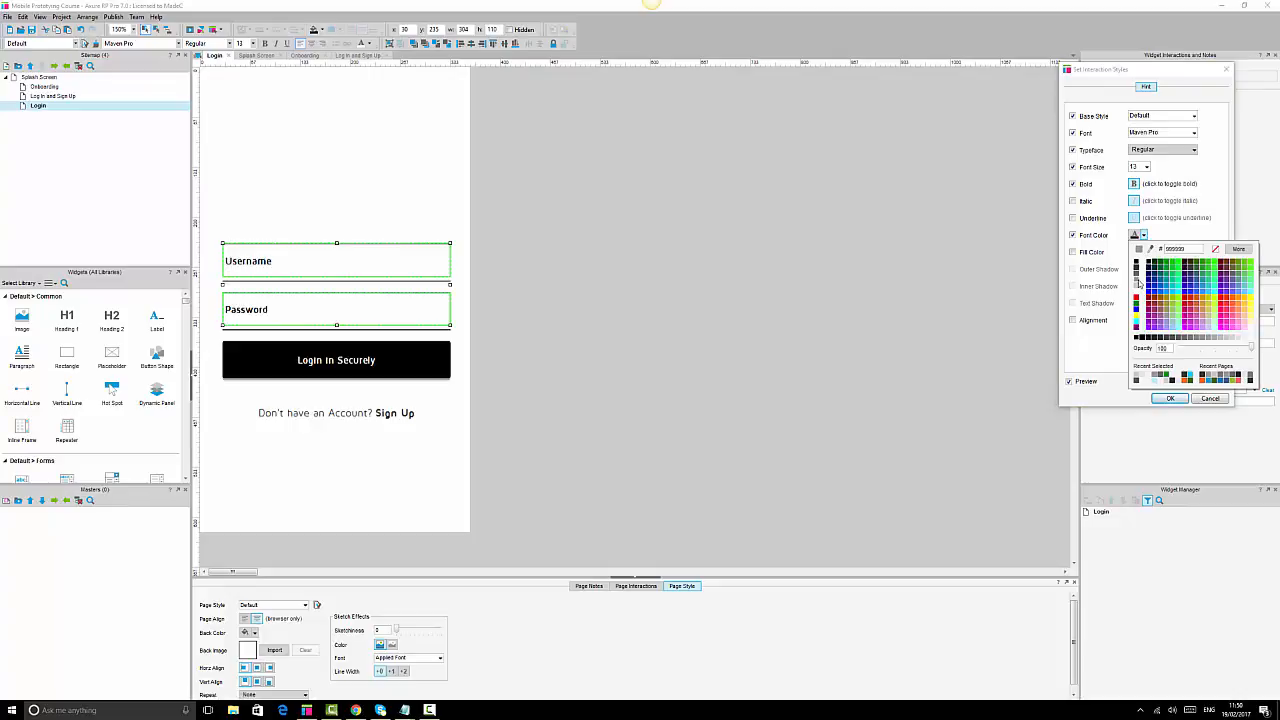
click(1137, 277)
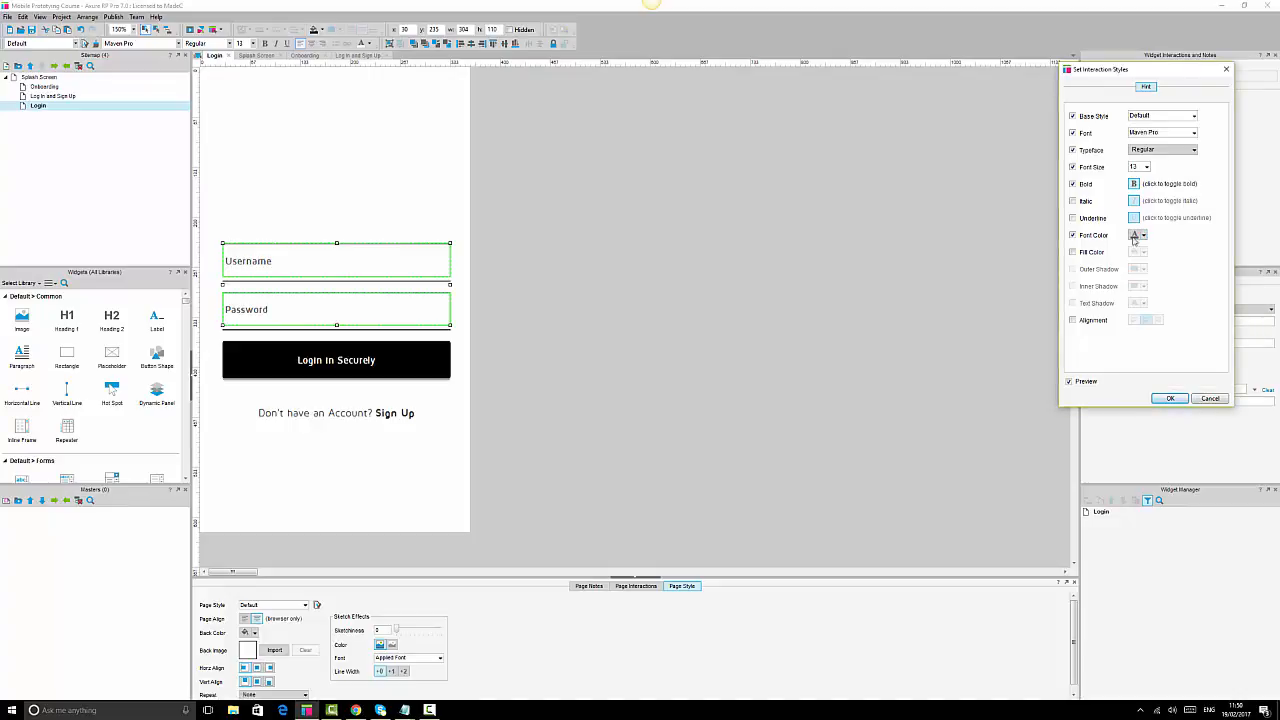
click(1145, 168)
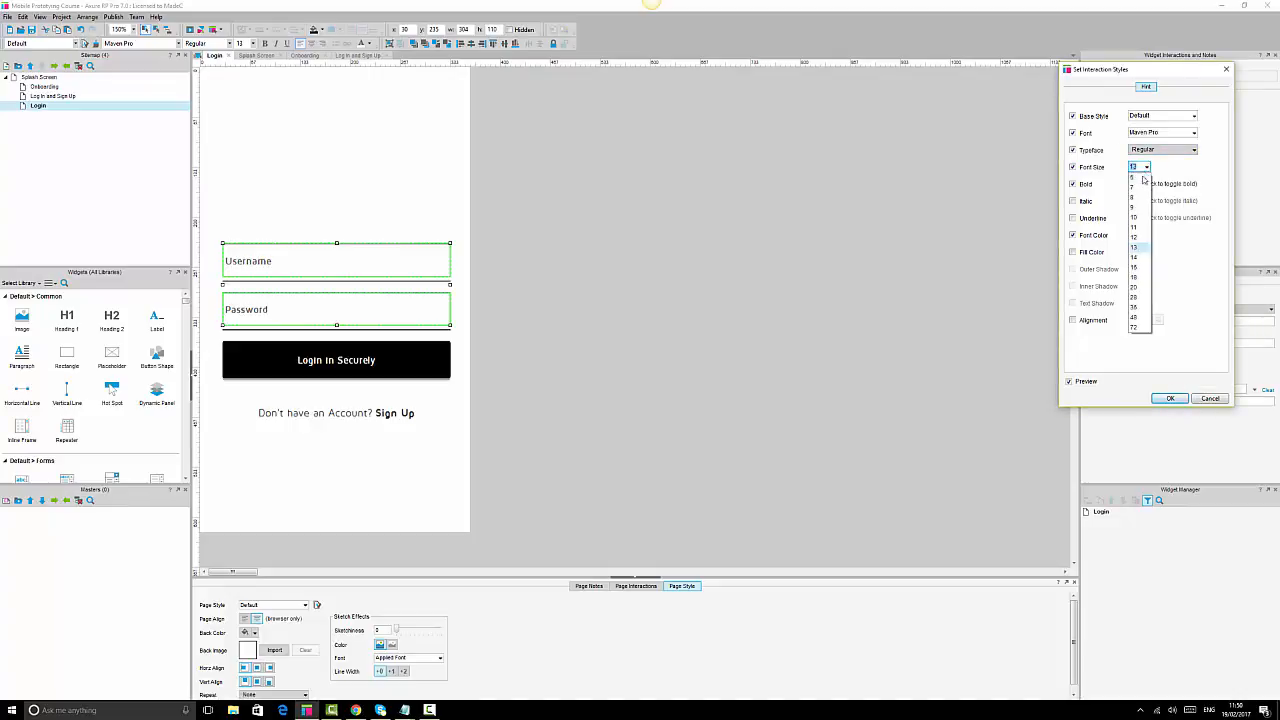
click(1136, 258)
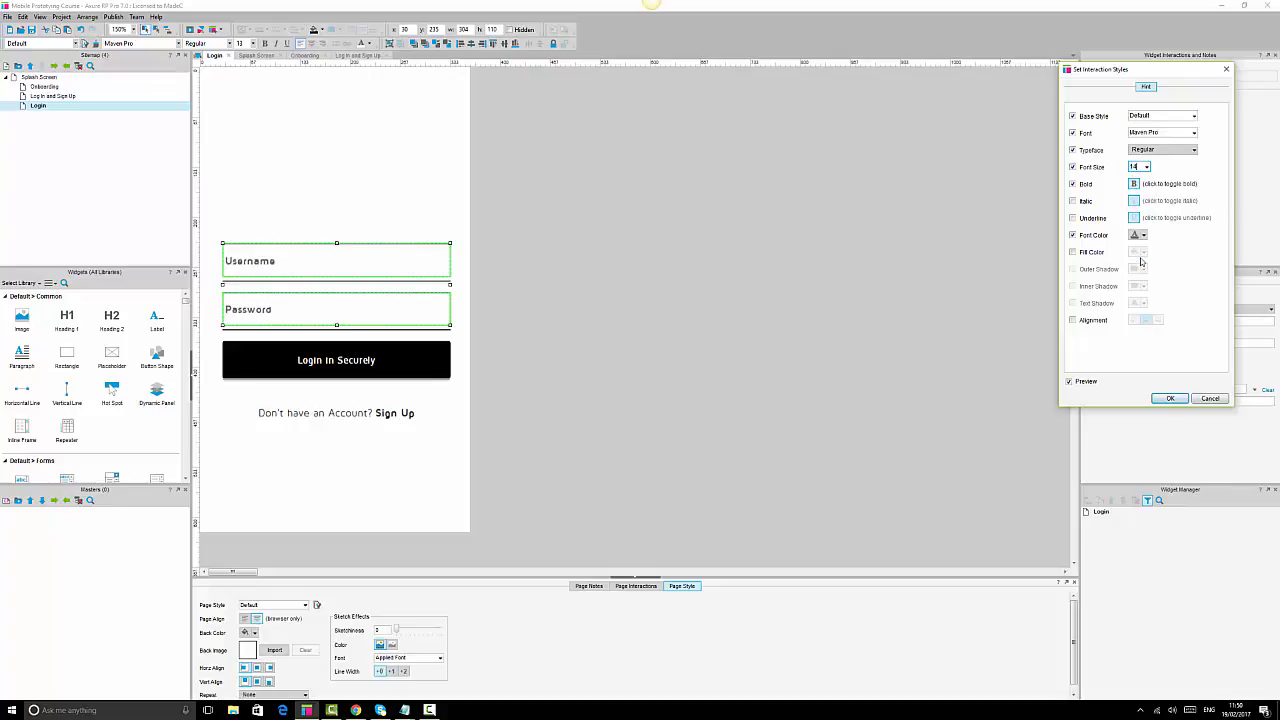
click(1180, 399)
Reduce both fields' hint font size from 14 to 13.
click(825, 305)
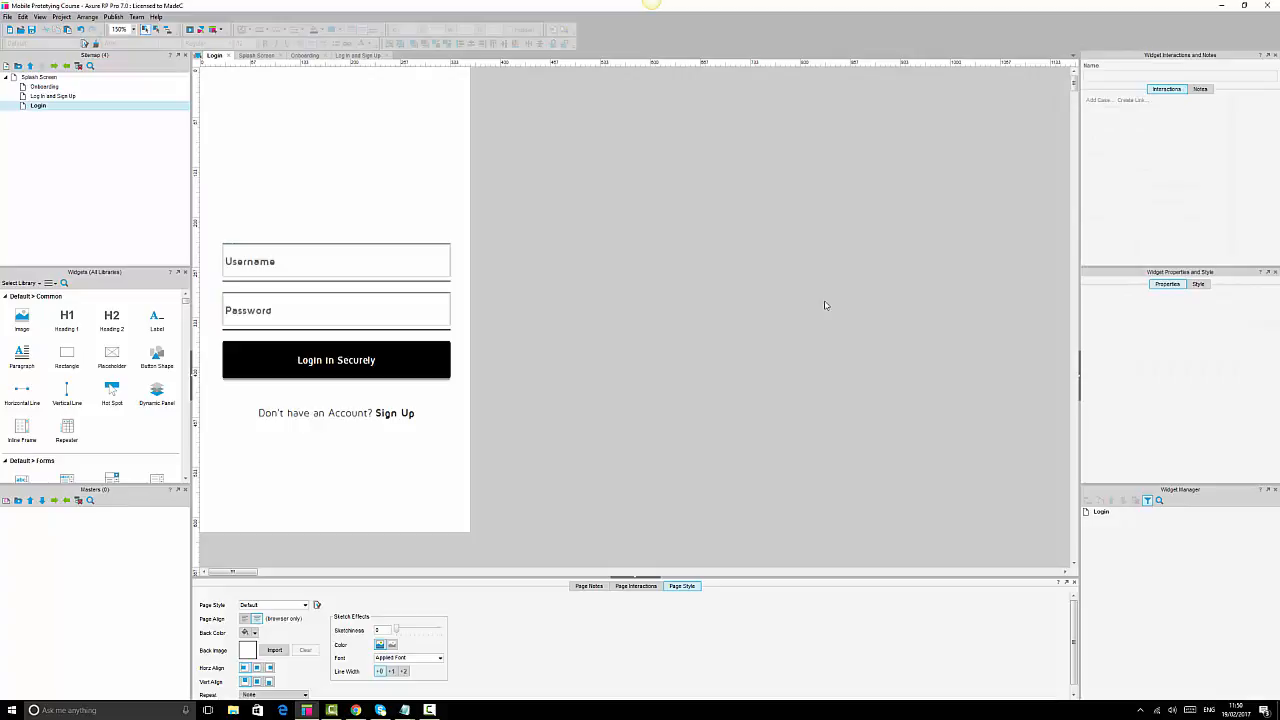
click(366, 300)
ctrl+click(383, 260)
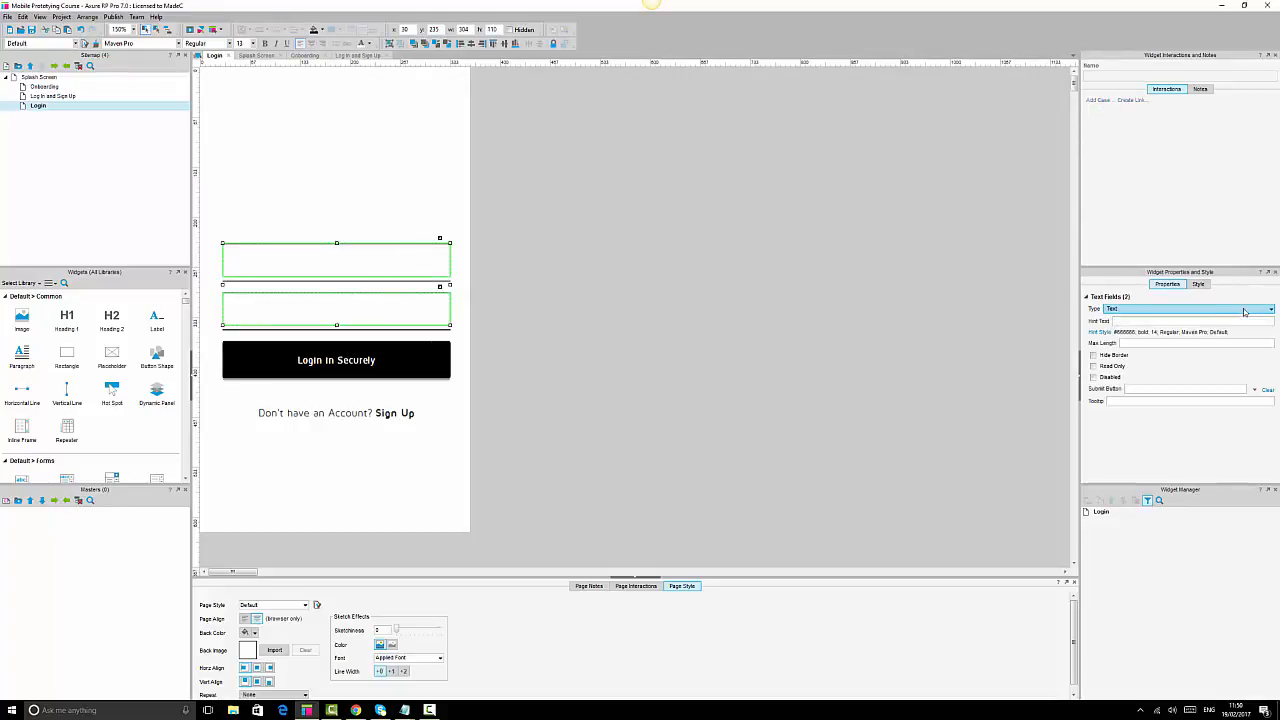
click(1100, 332)
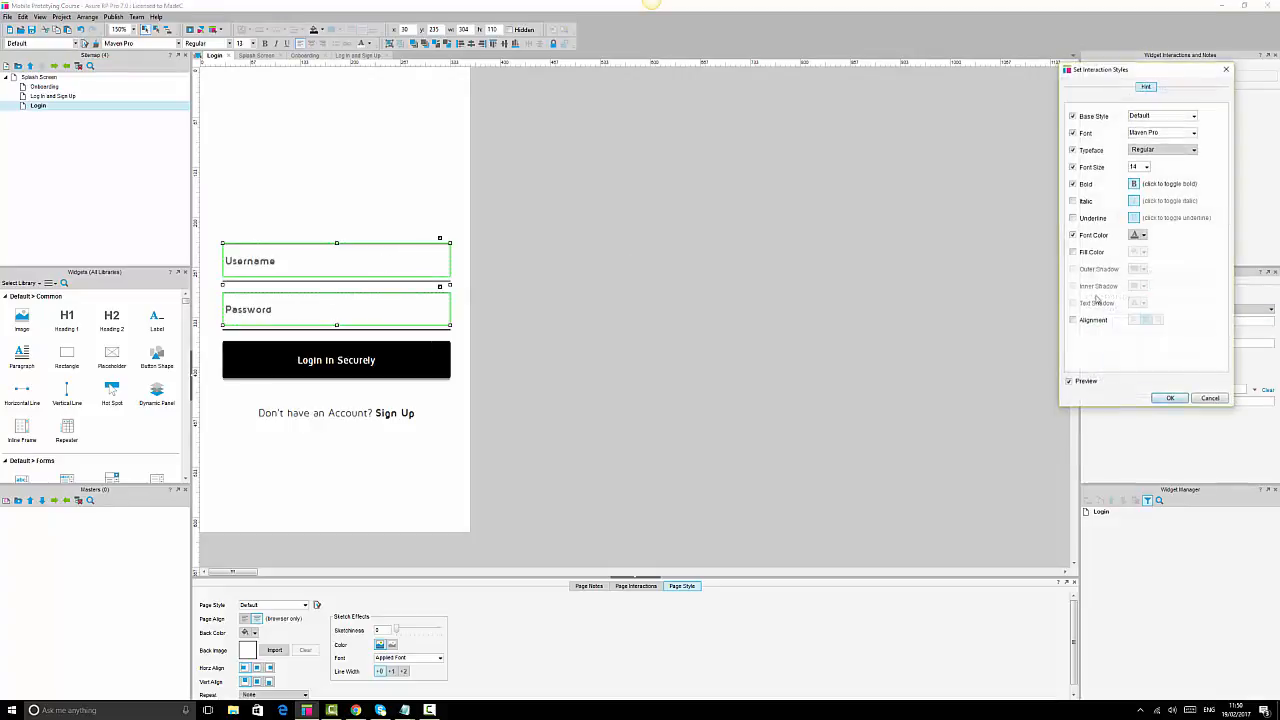
click(1145, 167)
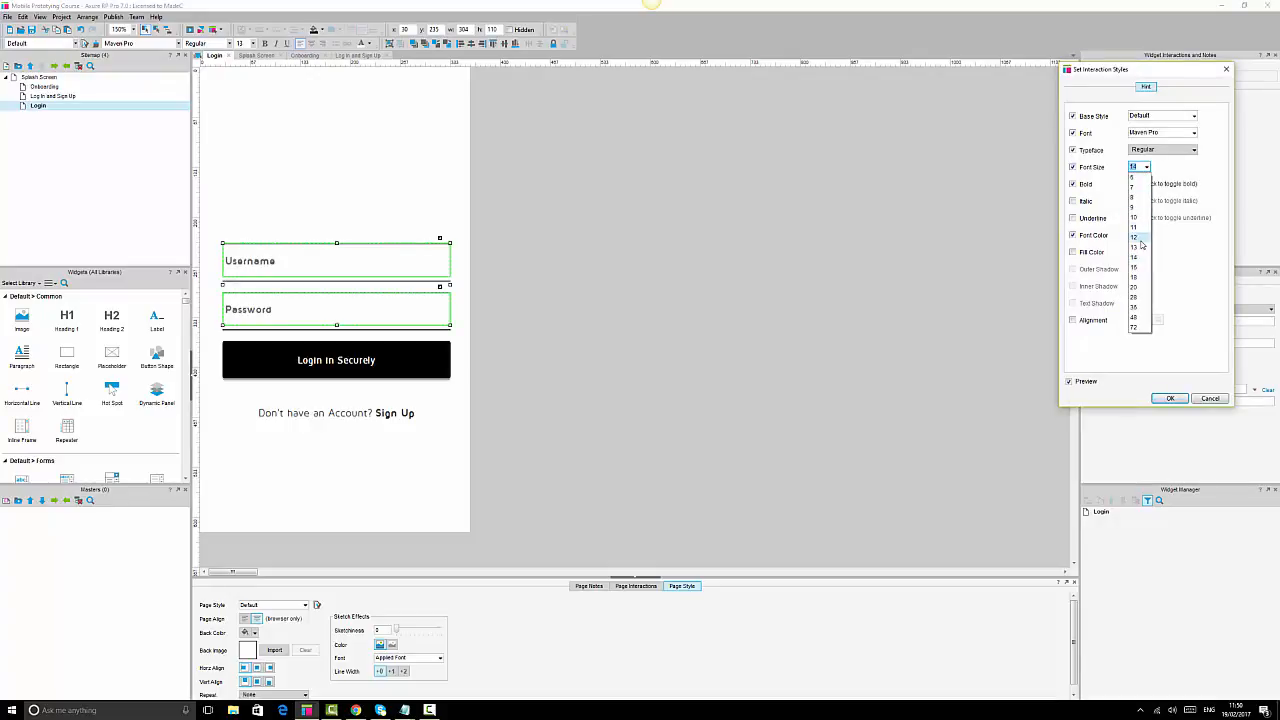
click(1143, 247)
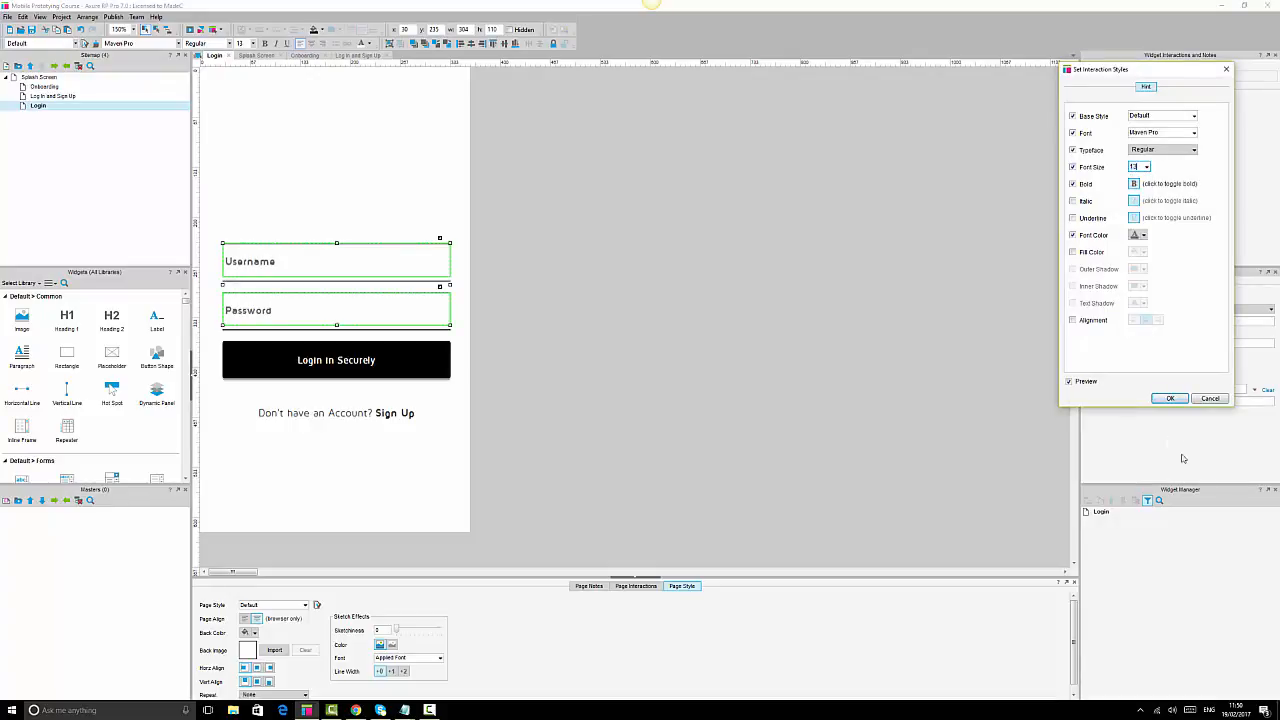
click(1170, 399)
click(697, 309)
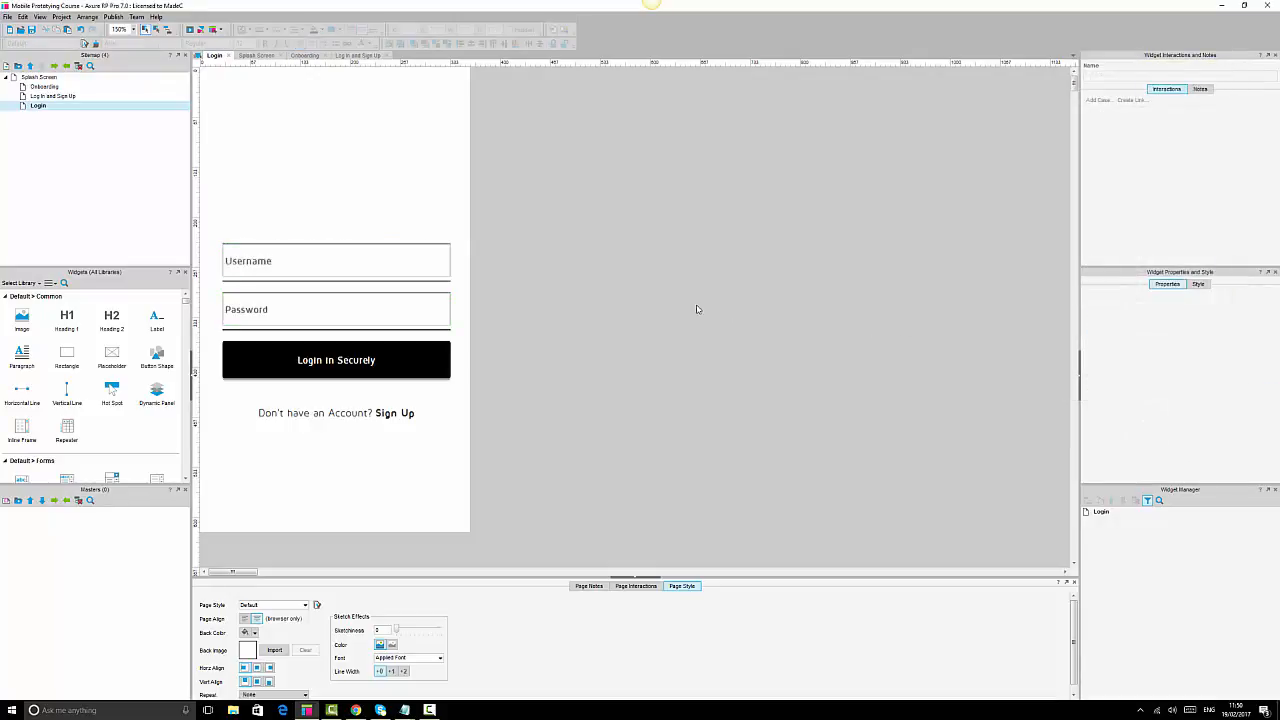
Hide the borders of both the Username and Password text fields.
click(393, 310)
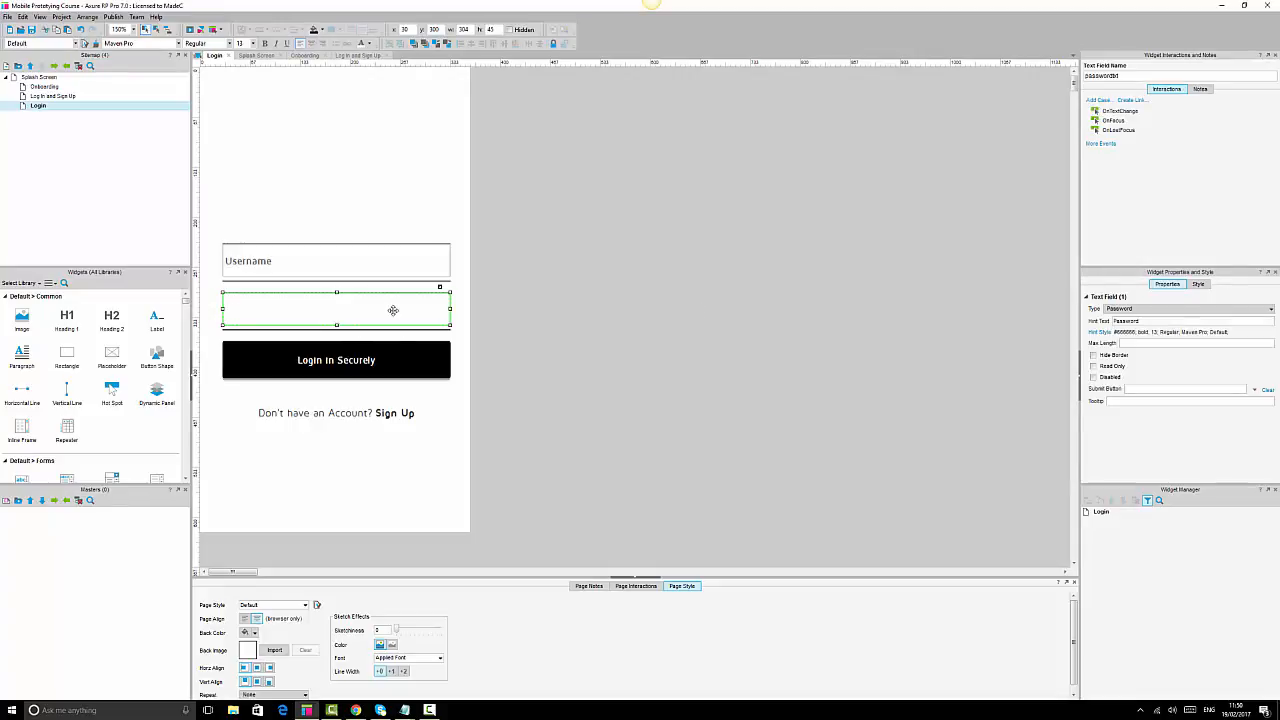
shift+click(407, 258)
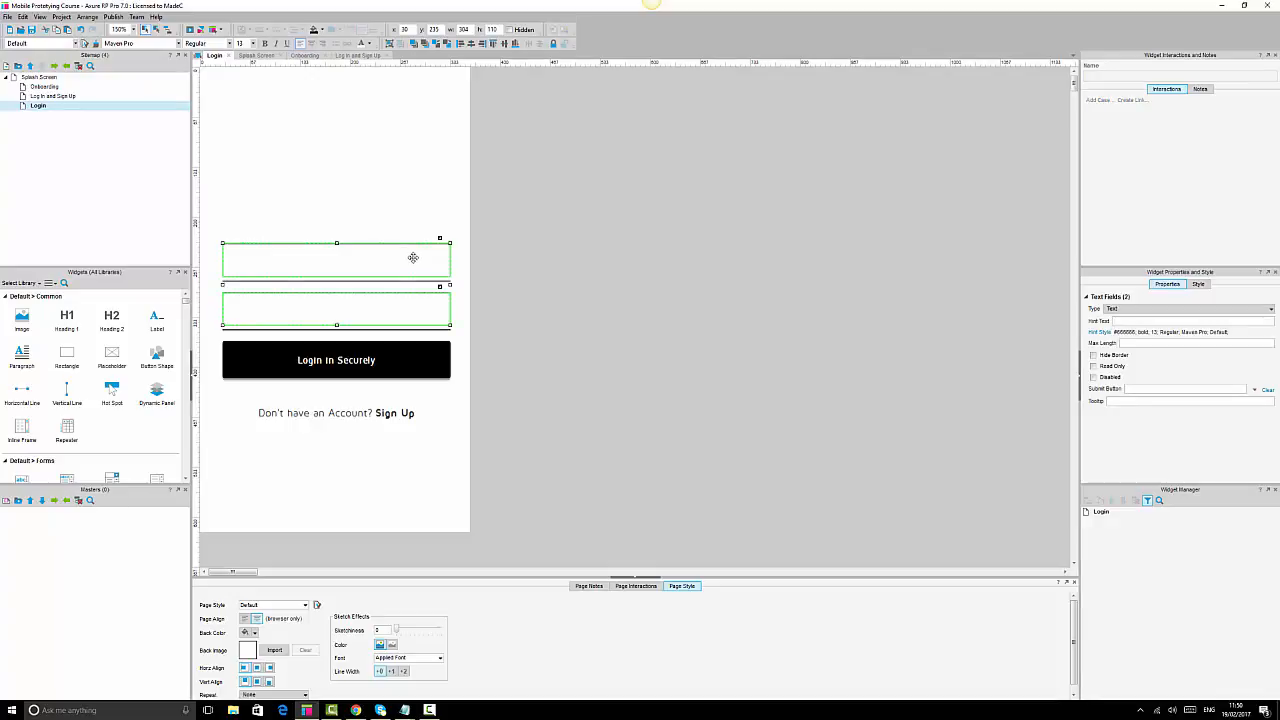
click(1094, 356)
click(789, 370)
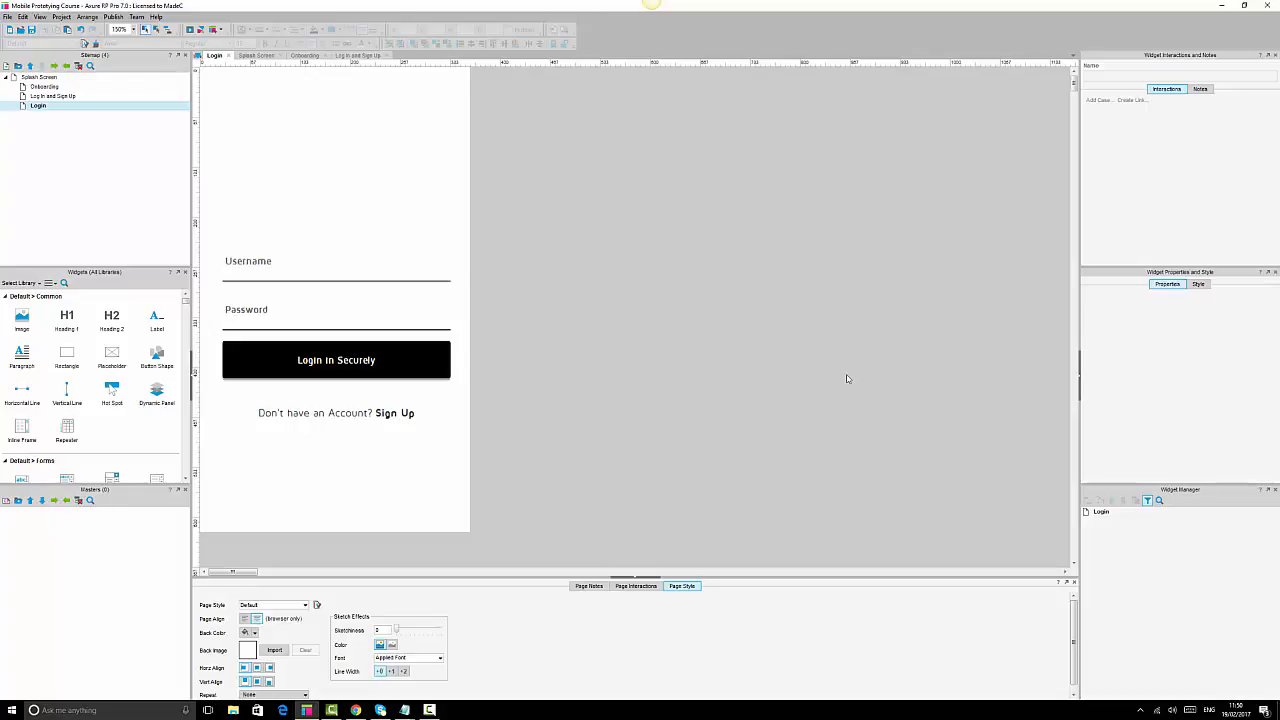
Inspect both underlines, try moving a field, undo and redo it, then select both fields.
click(298, 280)
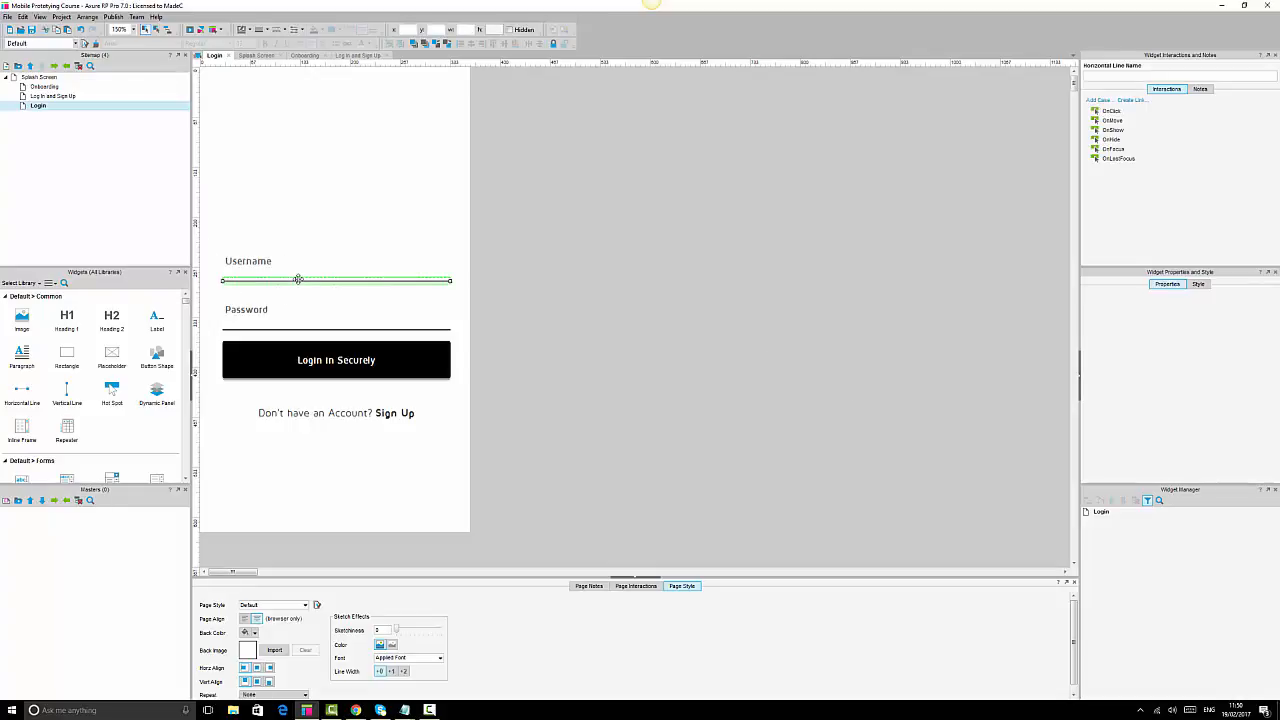
click(345, 328)
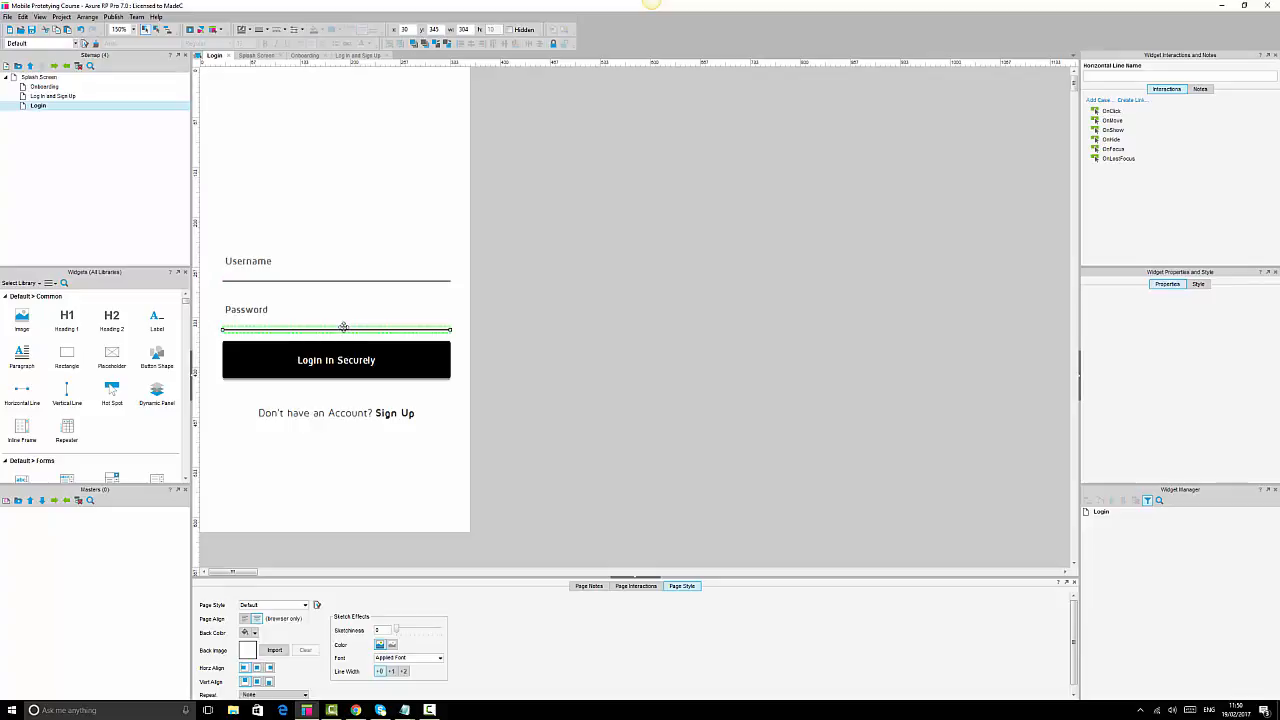
click(347, 313)
drag(347, 313, 360, 249)
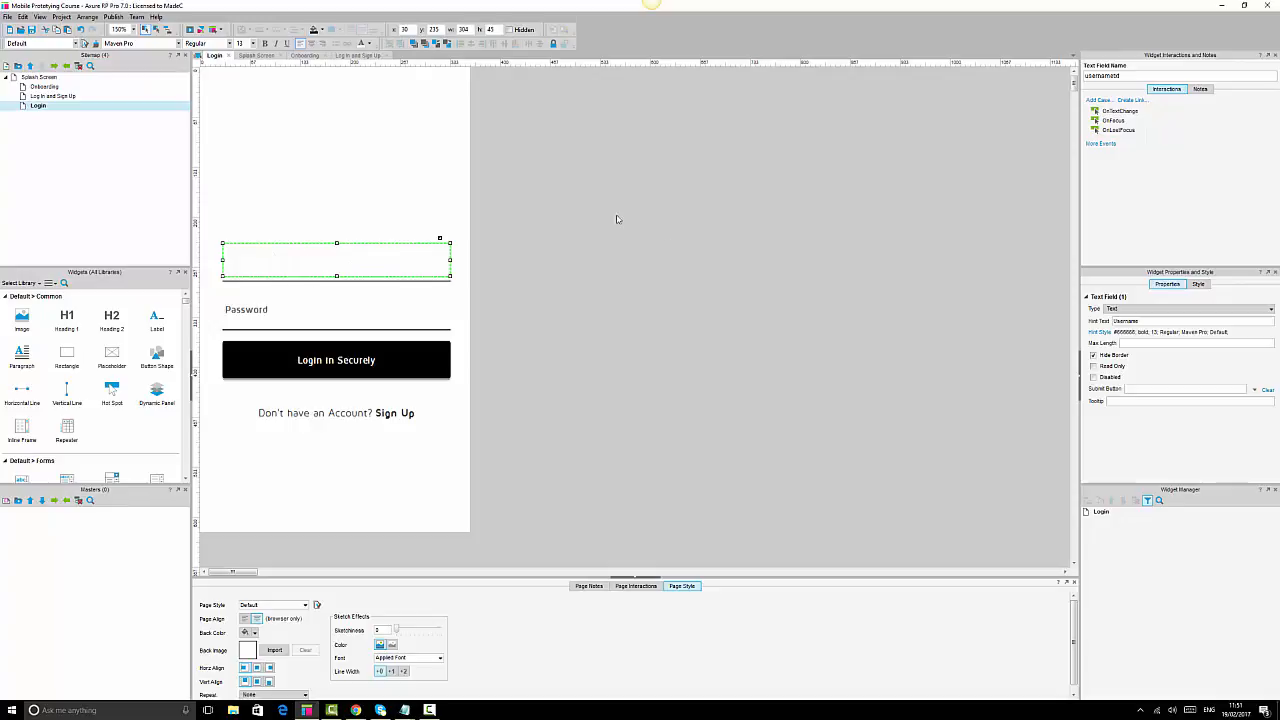
key(ctrl+z)
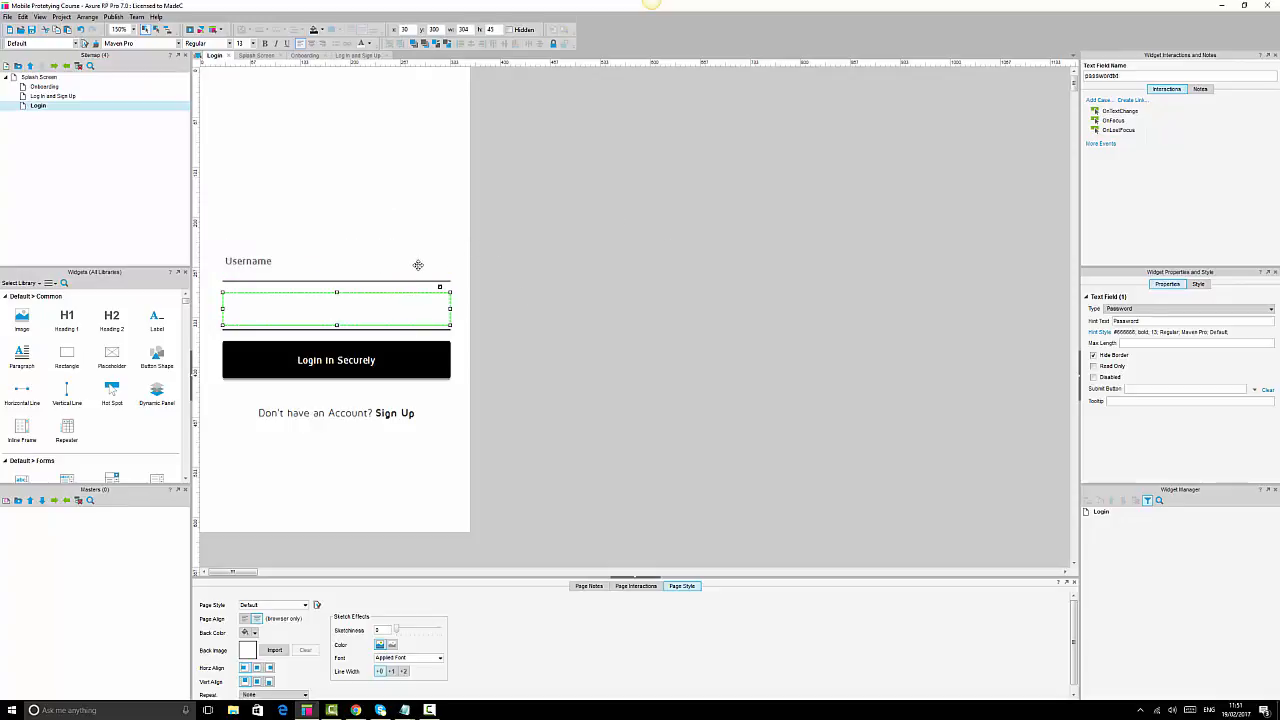
key(ctrl+y)
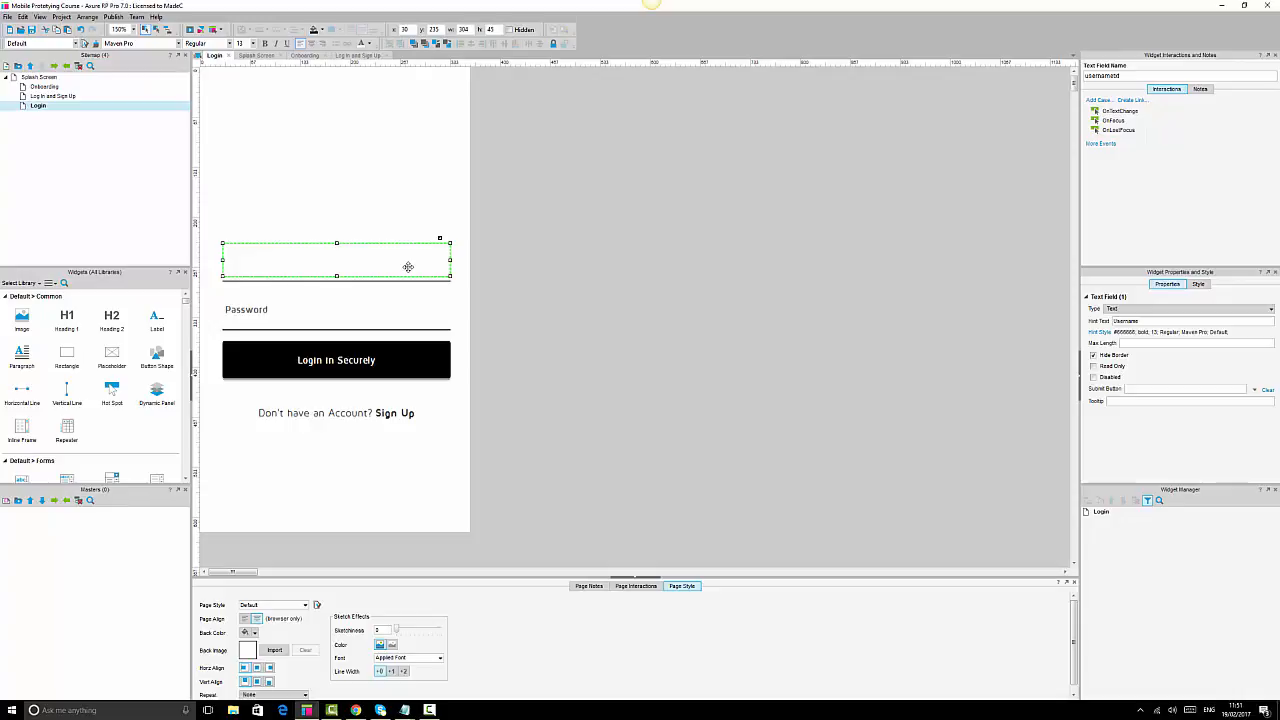
shift+click(409, 303)
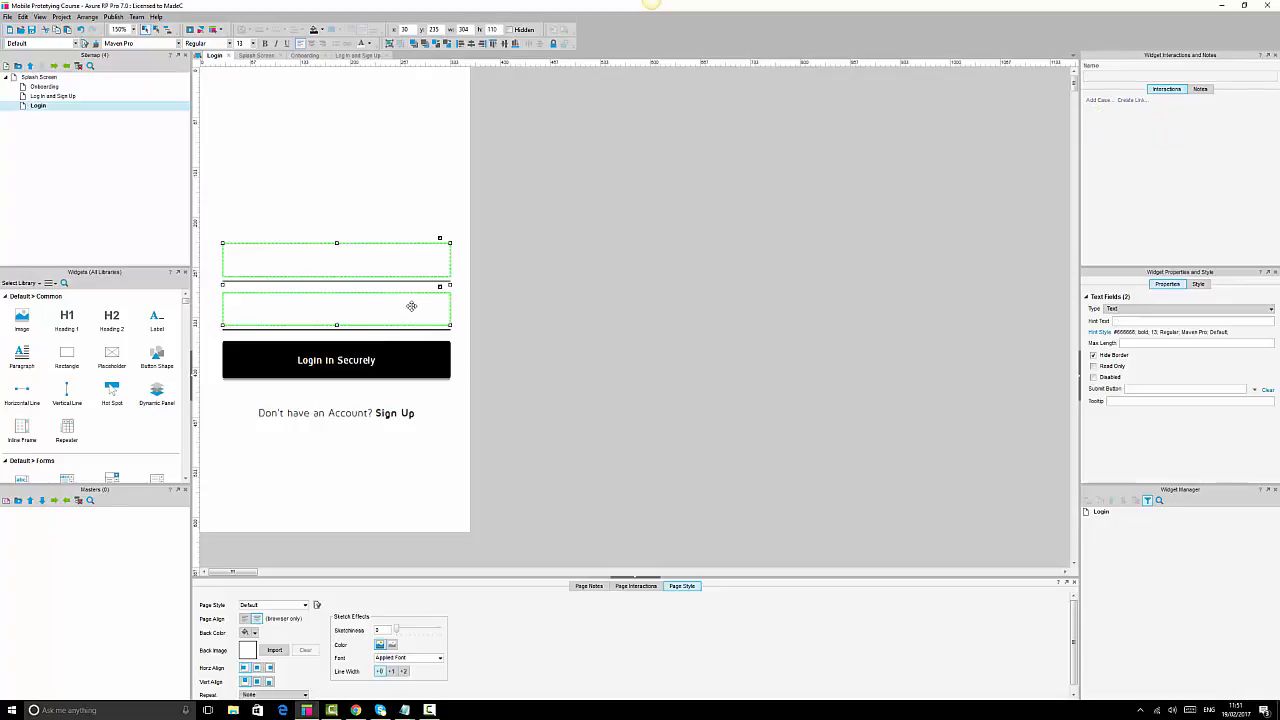
Make the Username text field taller, from 45 to 55.
click(570, 317)
click(337, 310)
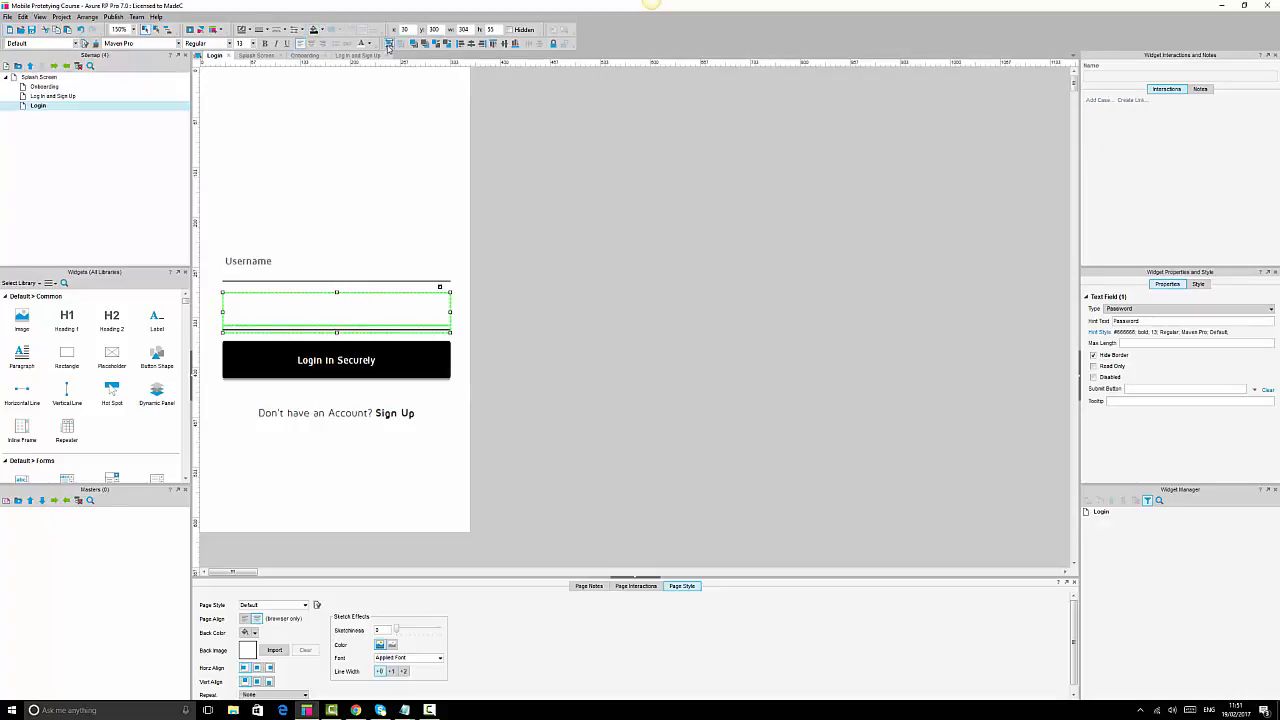
click(606, 222)
click(335, 264)
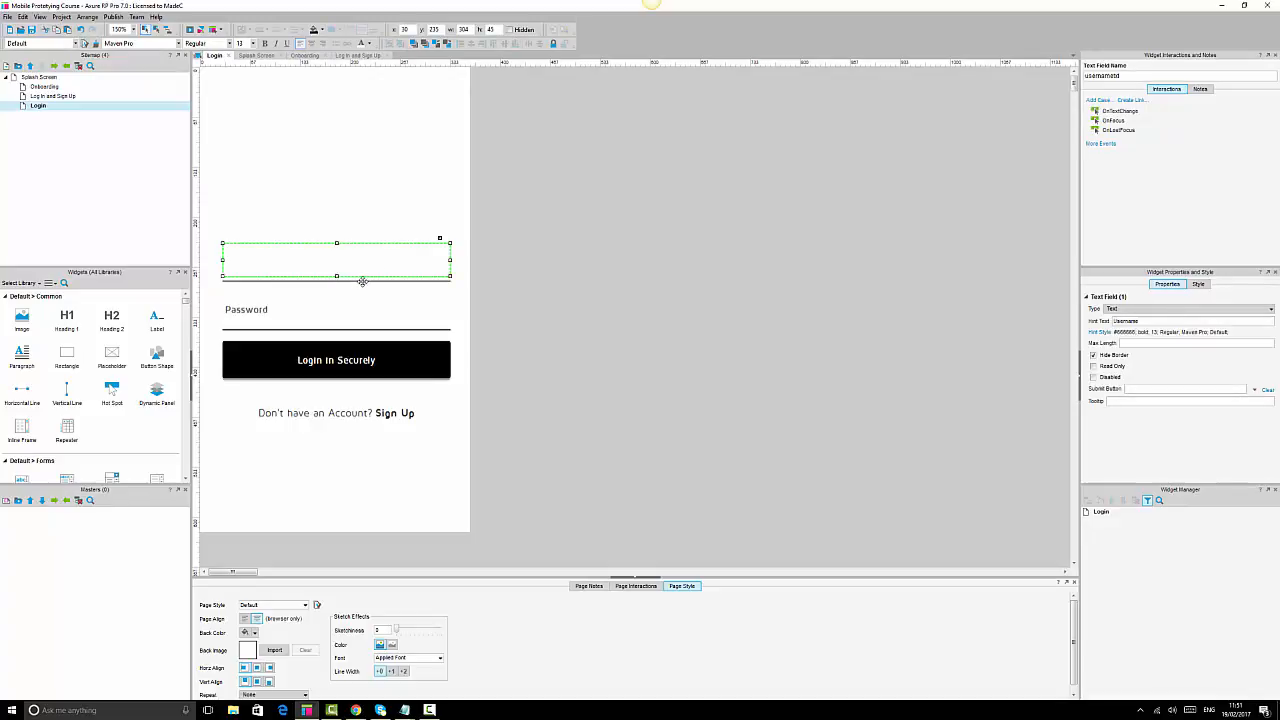
drag(362, 282, 362, 290)
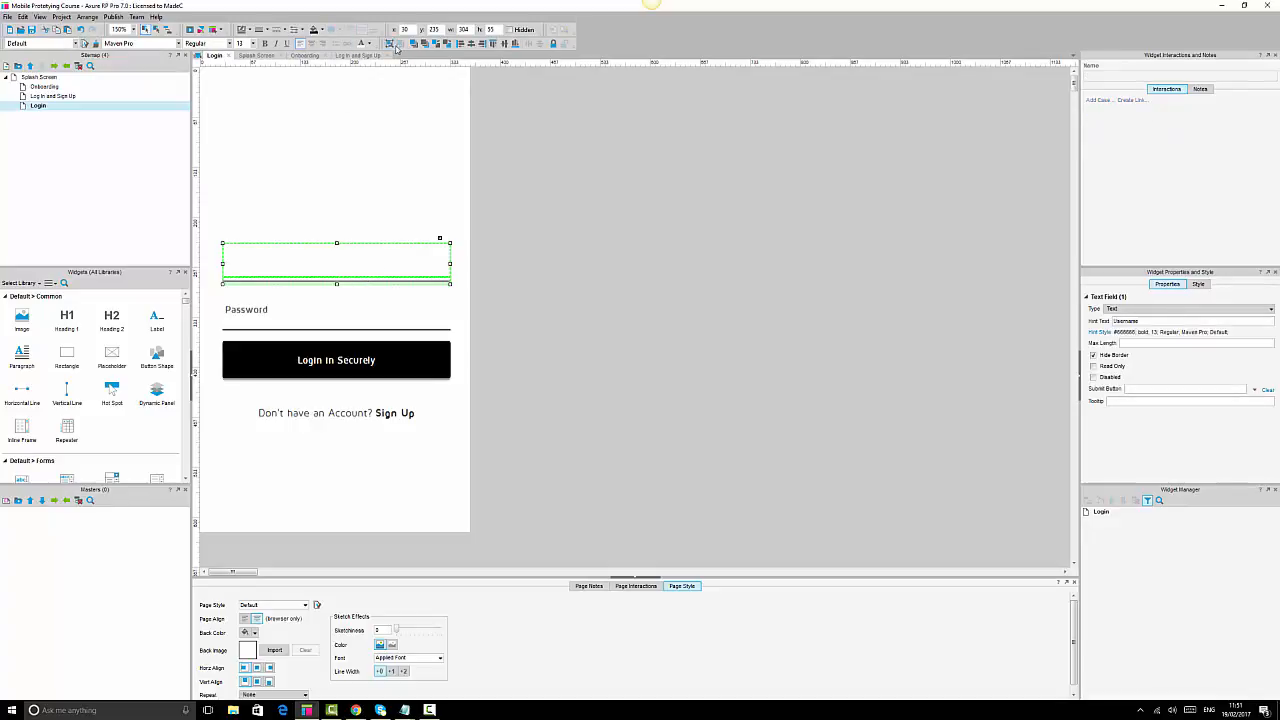
click(640, 268)
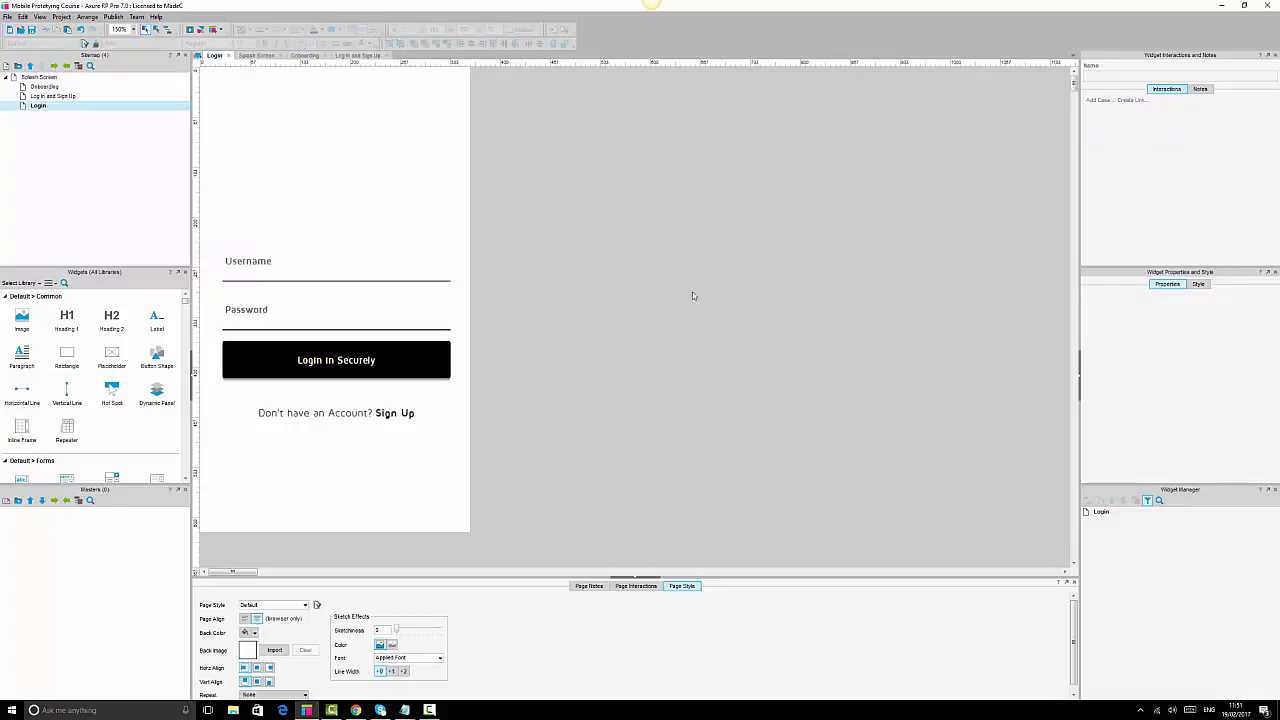
Recolour the line under Username a lighter grey.
click(356, 281)
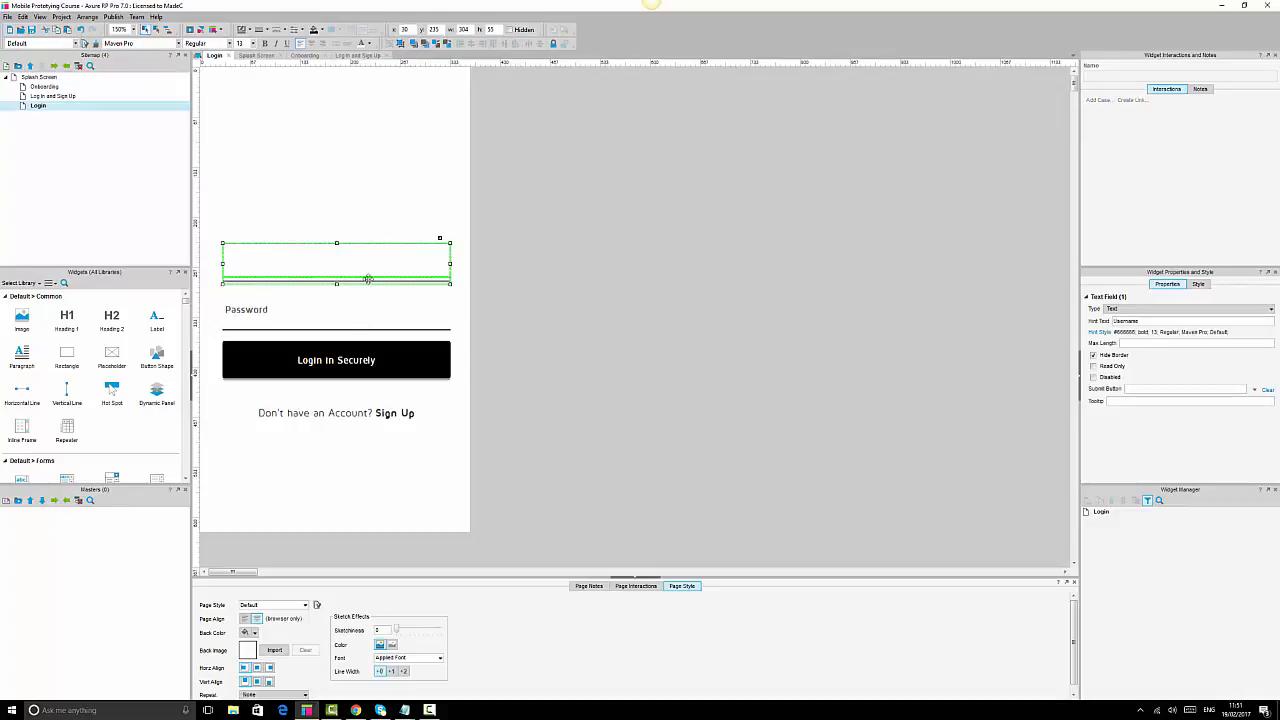
click(368, 282)
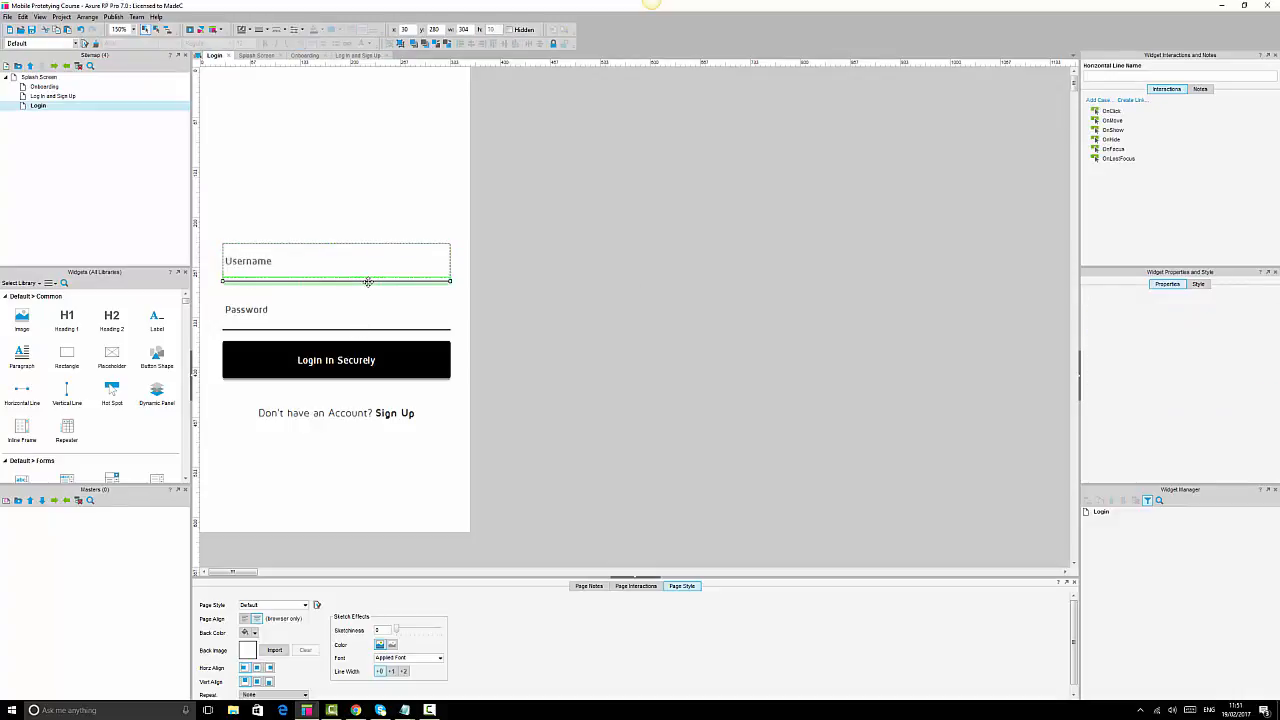
click(249, 31)
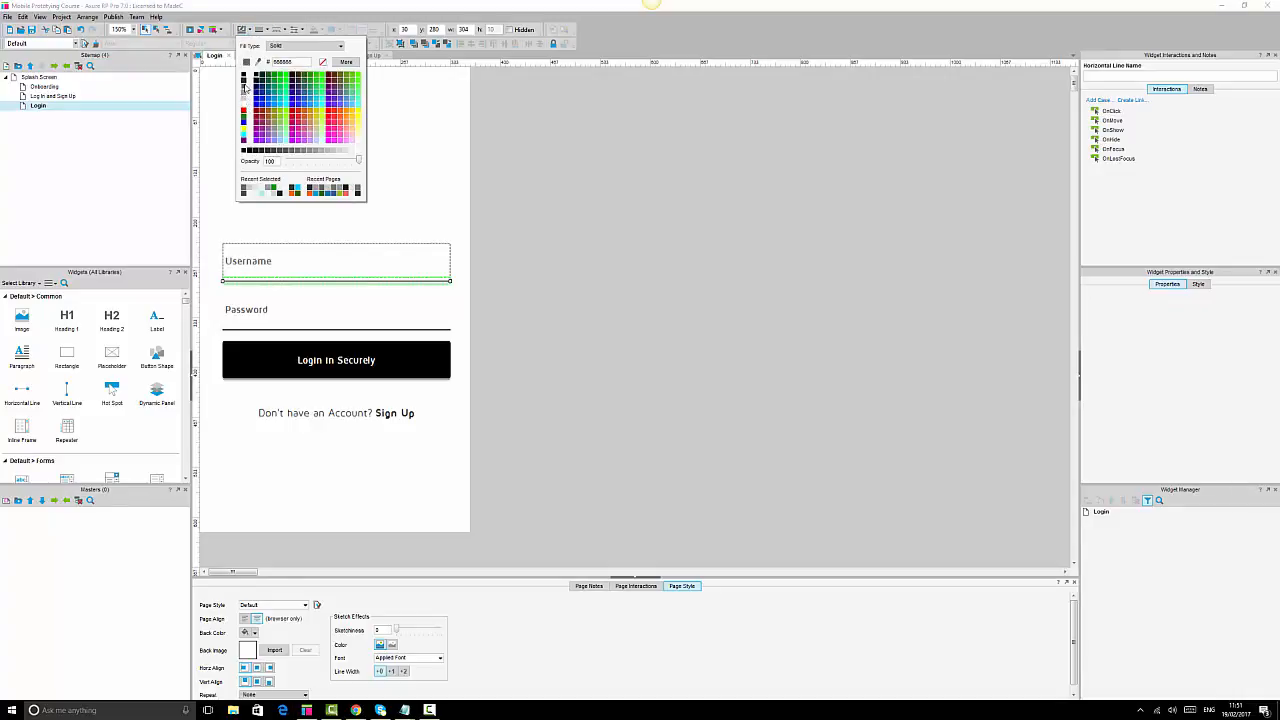
click(243, 80)
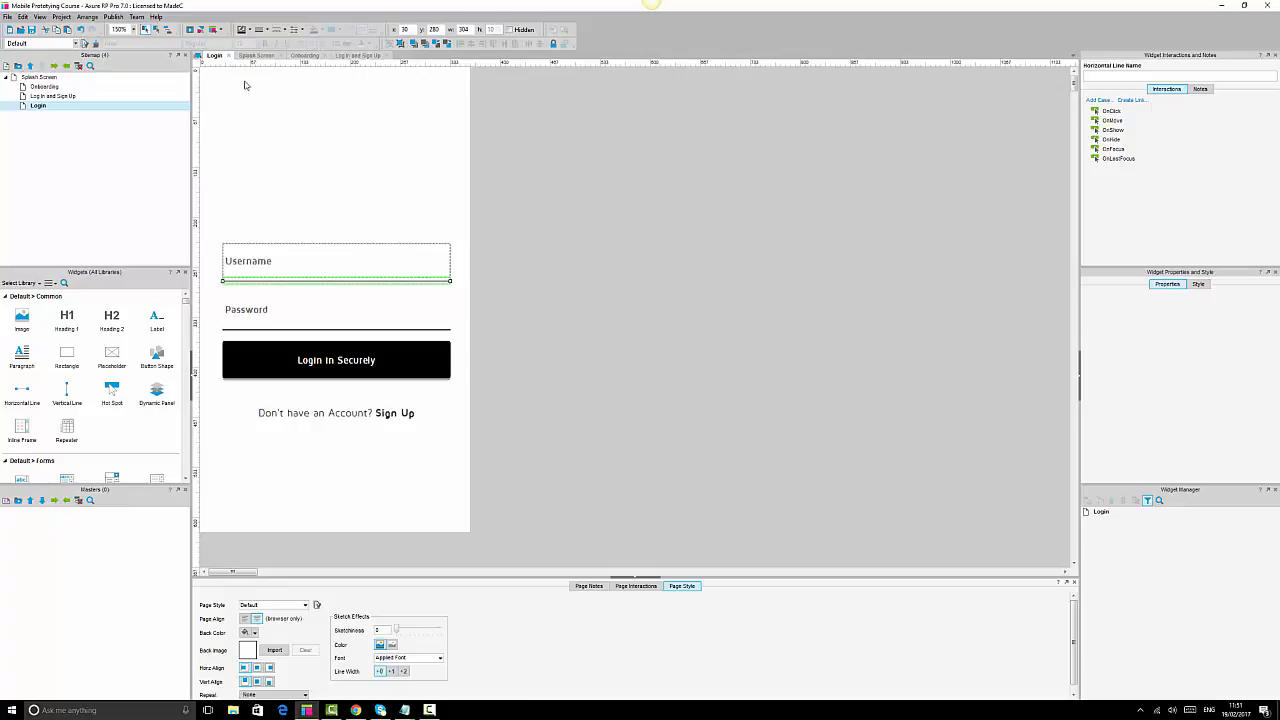
click(249, 31)
click(243, 87)
click(622, 233)
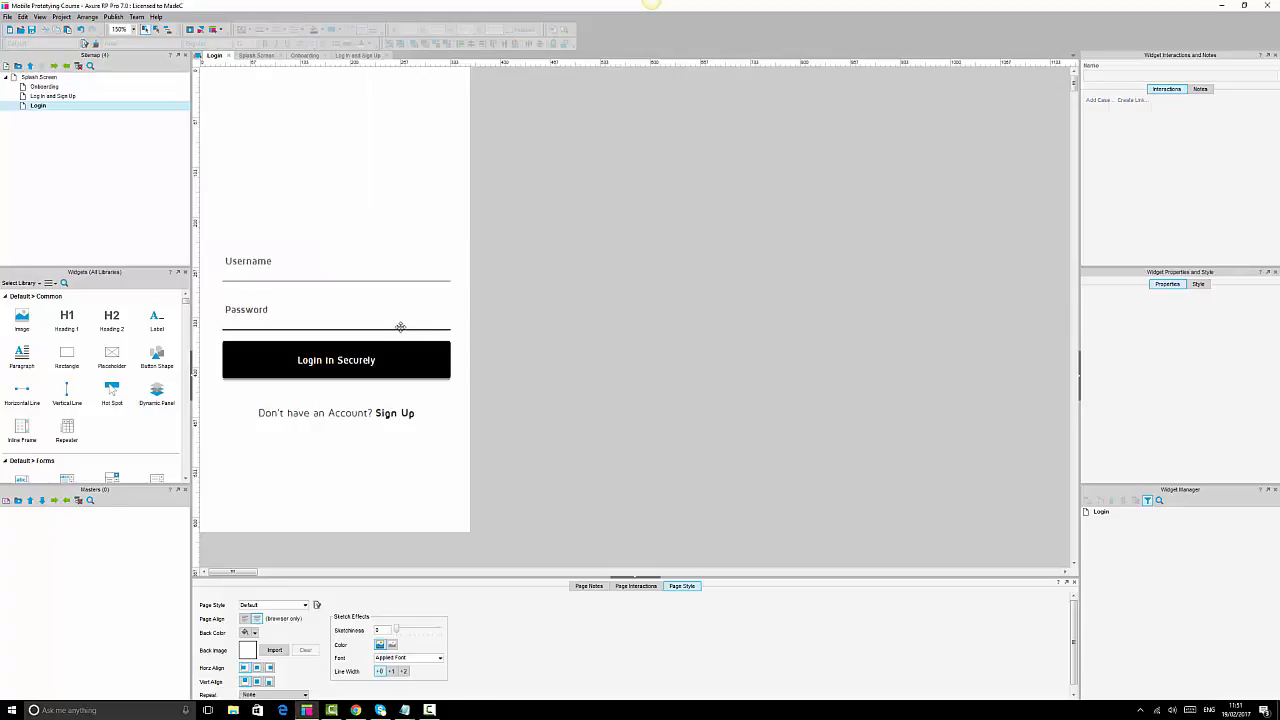
Check the Password underline and Username field against the new grey.
click(400, 327)
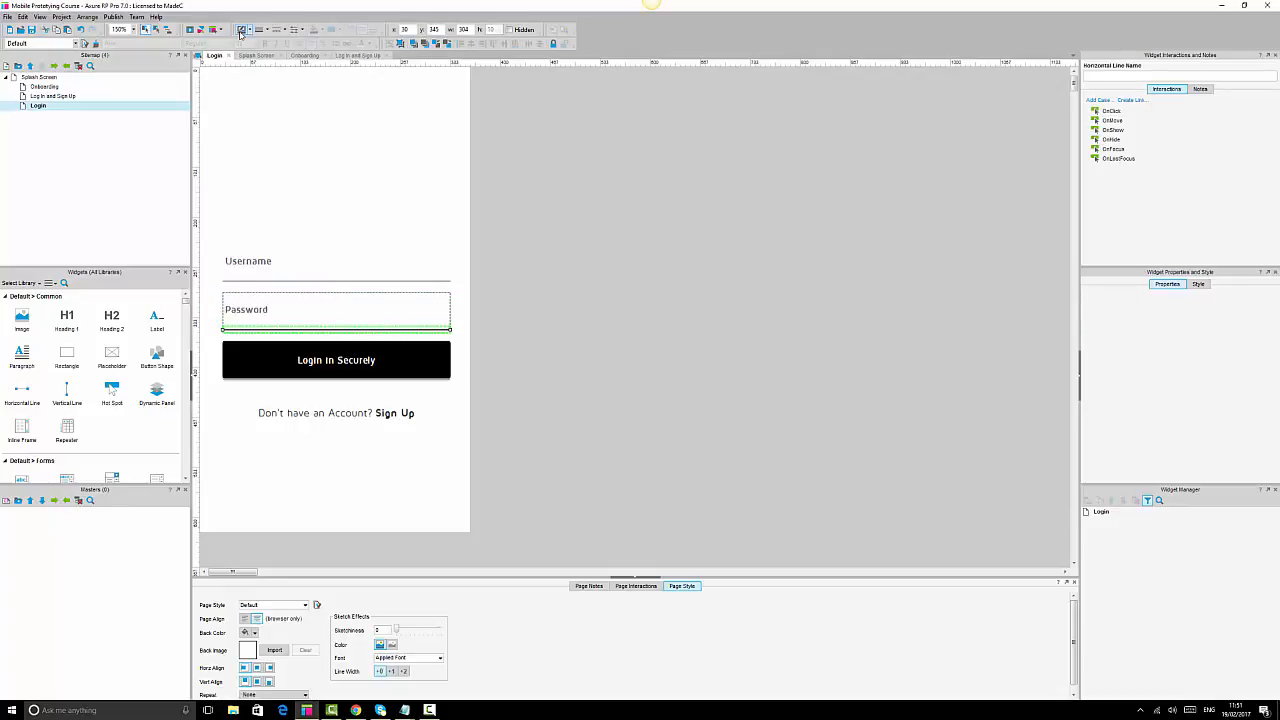
click(662, 330)
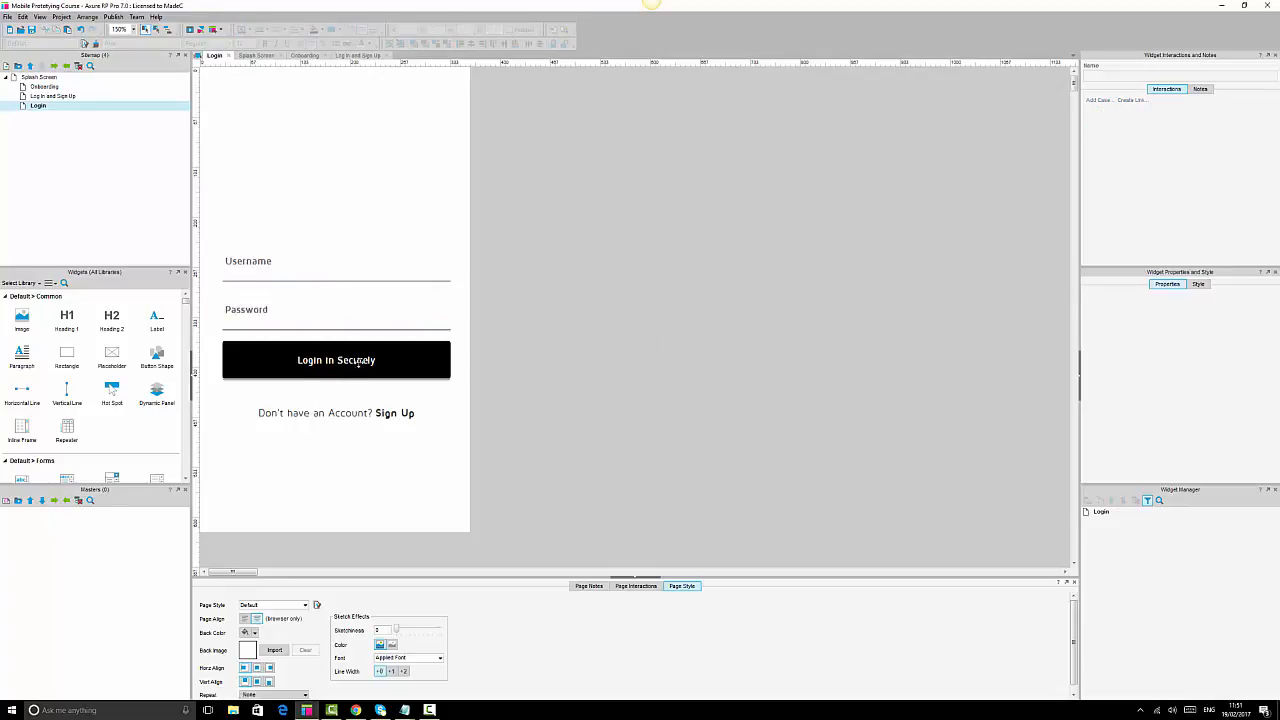
click(262, 258)
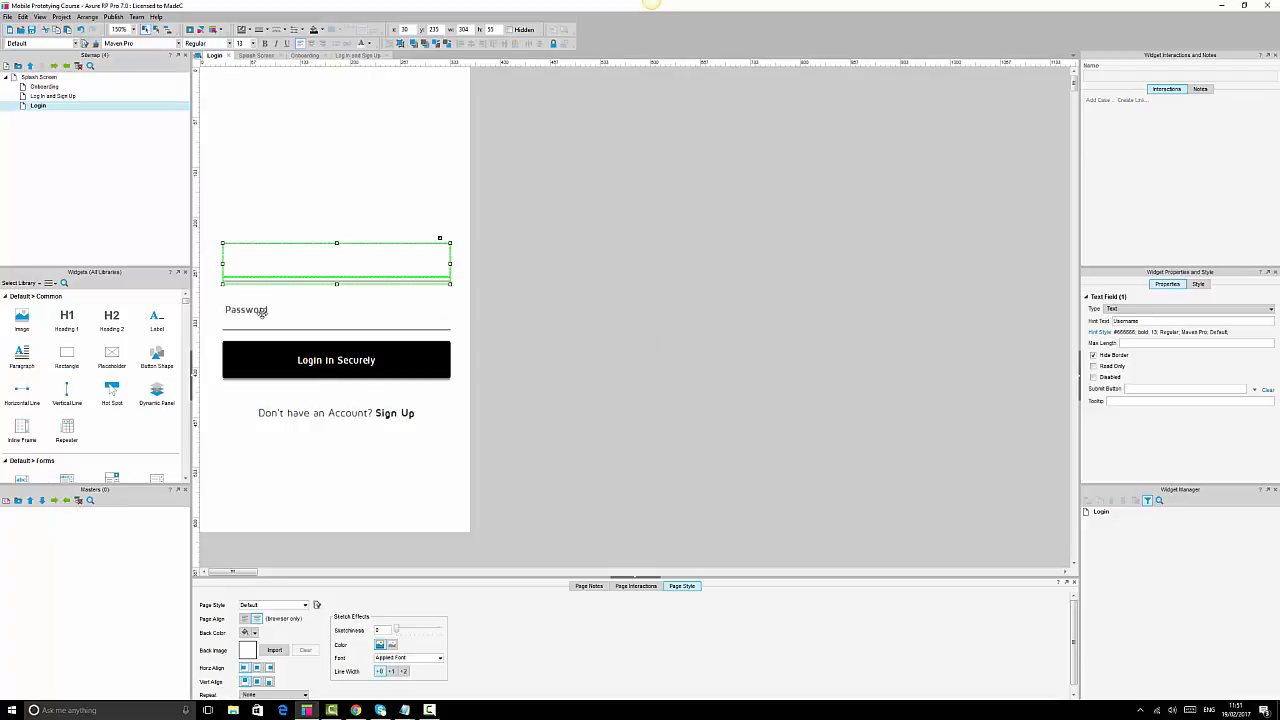
click(750, 414)
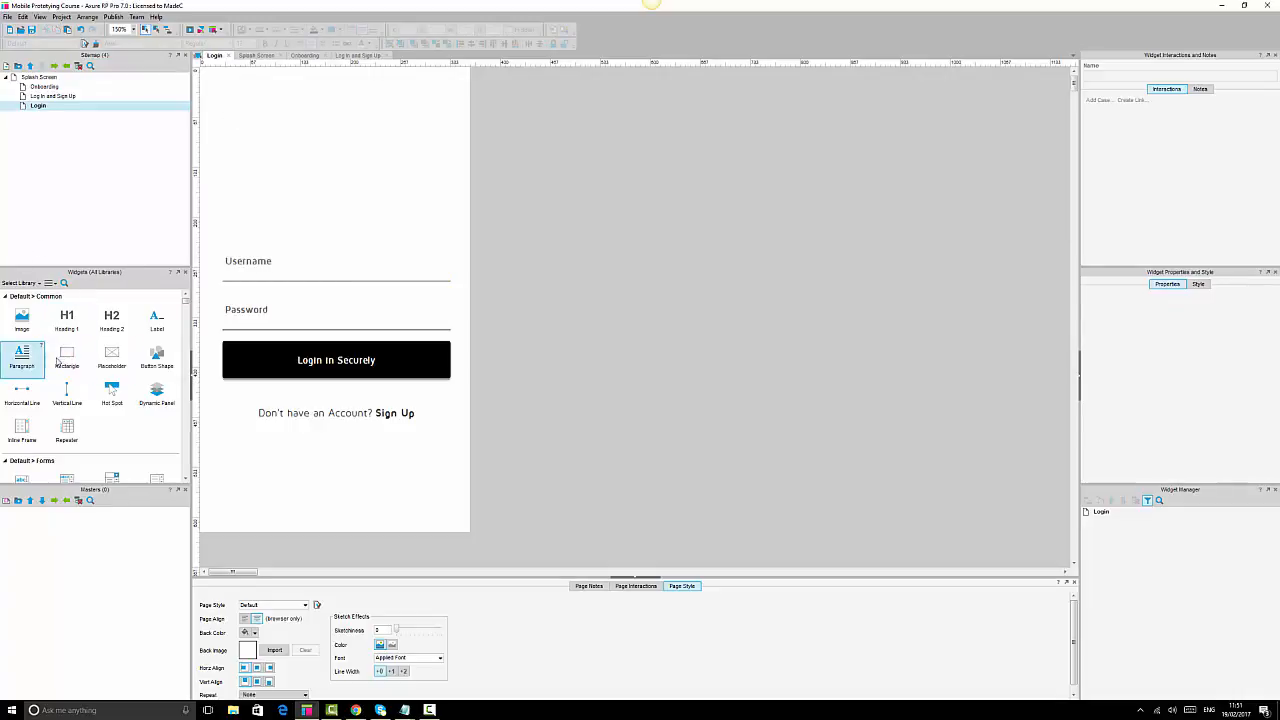
Add a rectangle at the top of the page, sized about 321 × 205 at x 10, y 10.
drag(63, 354, 221, 85)
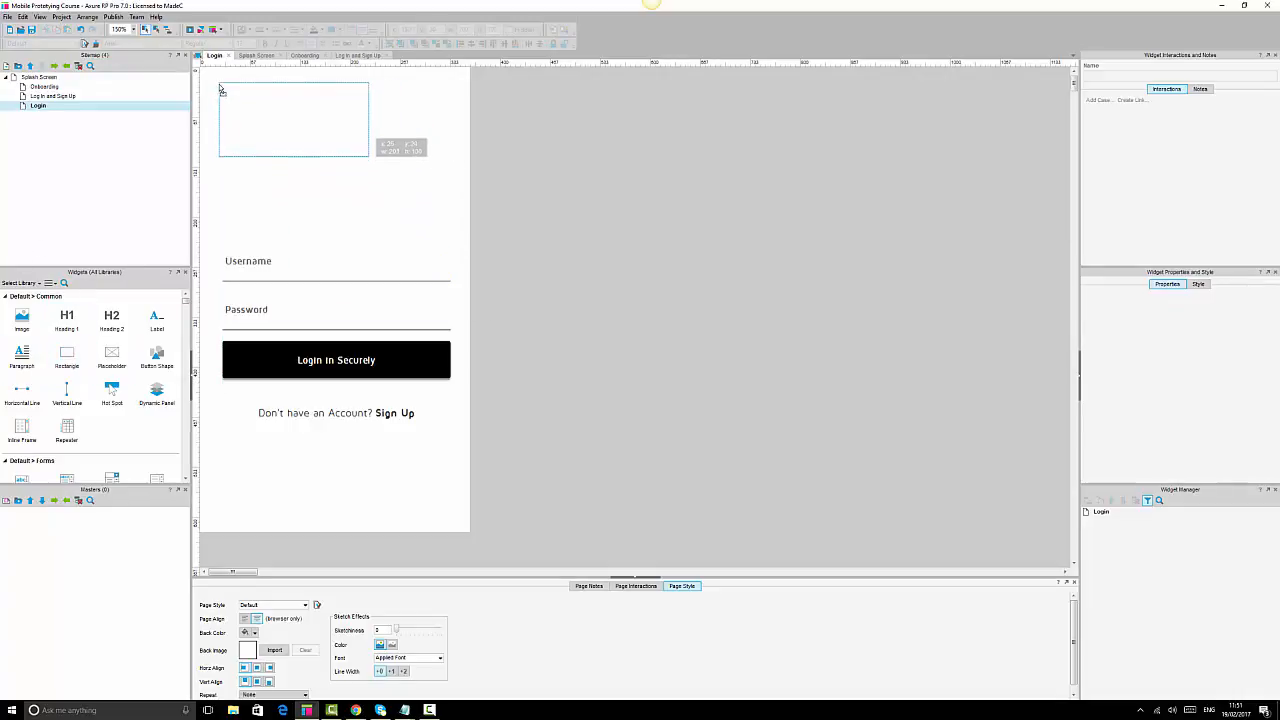
drag(366, 158, 459, 235)
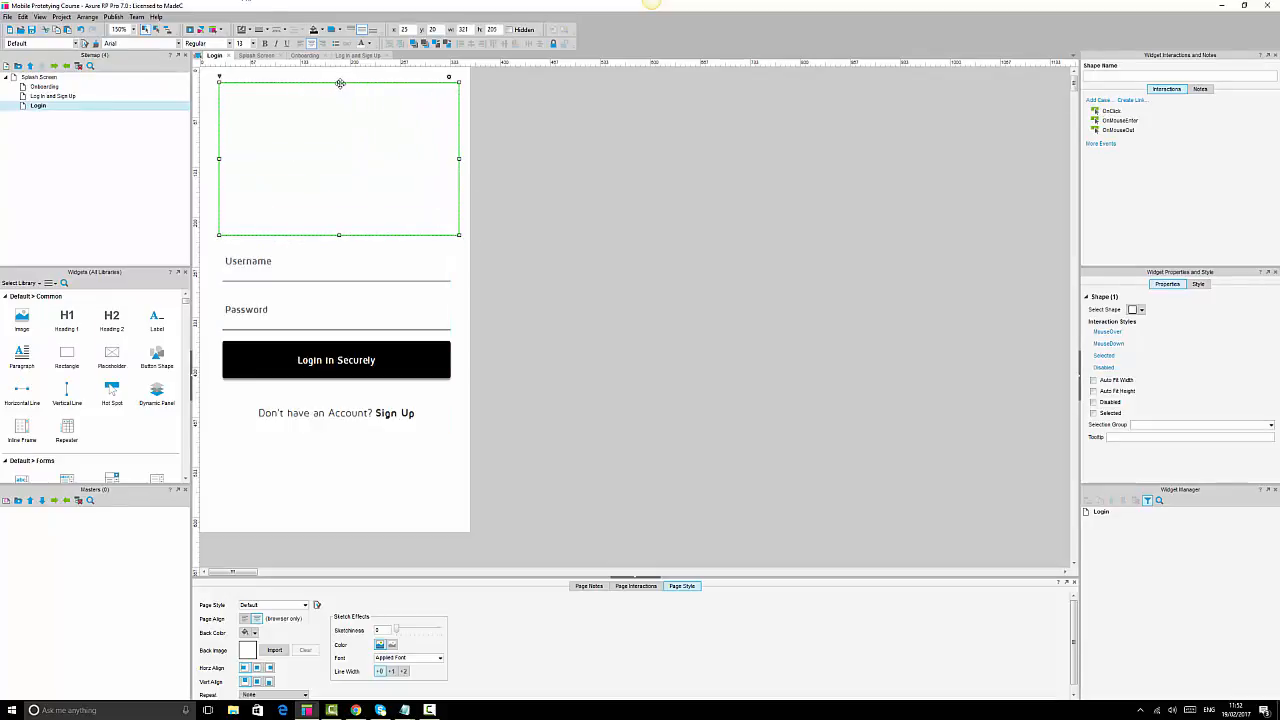
drag(339, 82, 339, 74)
drag(219, 155, 207, 155)
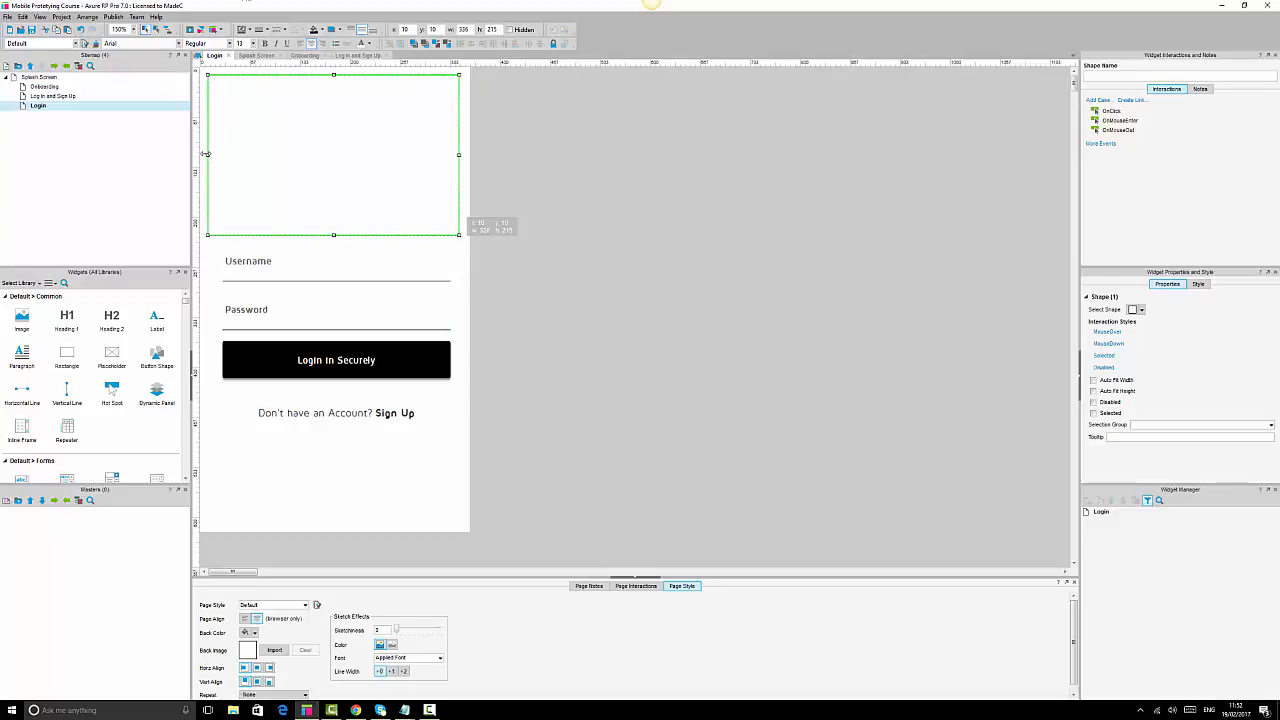
mouse_move(460, 155)
mouse_down()
mouse_move(464, 214)
mouse_move(463, 180)
mouse_up()
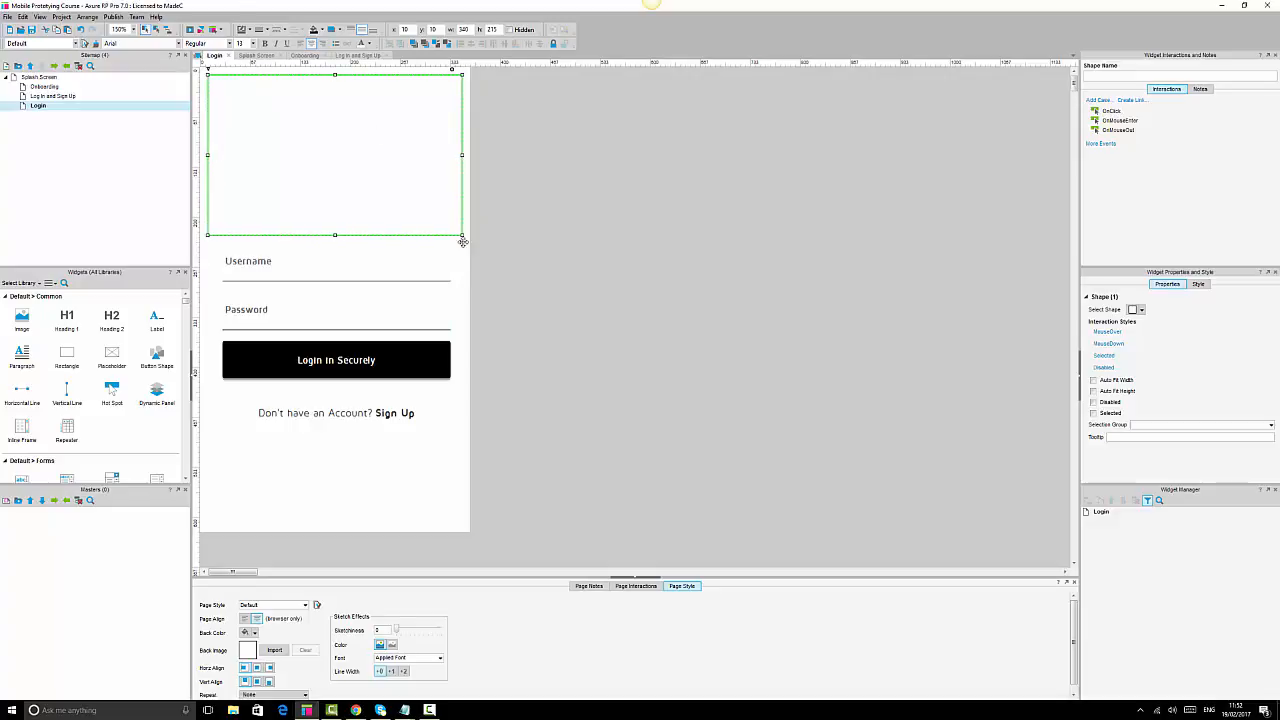
Give the top rectangle a corner radius of 3.
click(464, 250)
ctrl+click(420, 162)
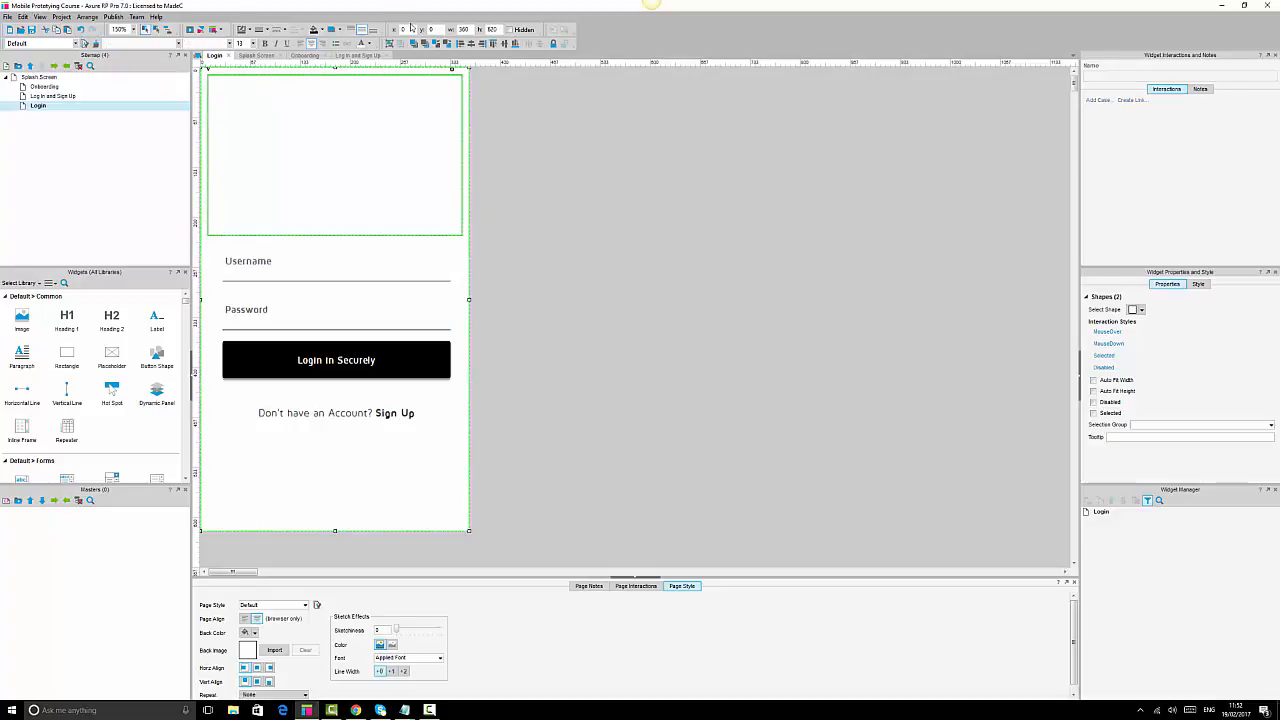
click(374, 160)
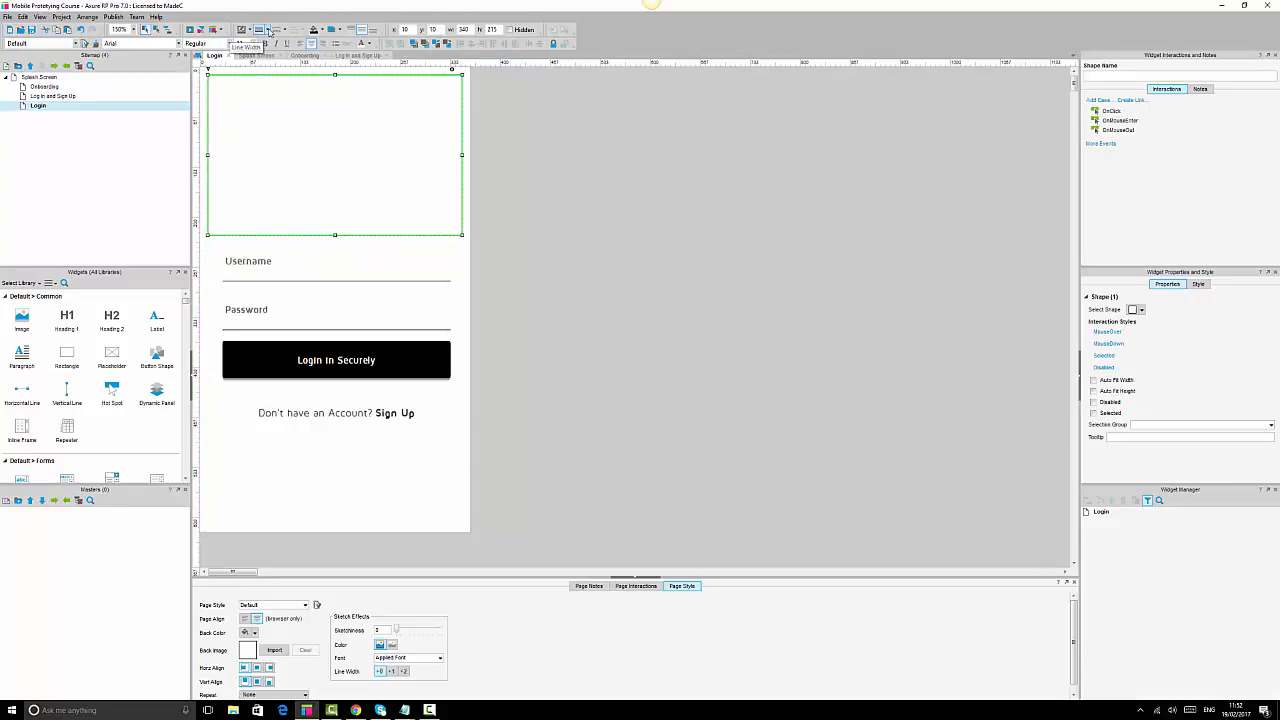
click(1198, 284)
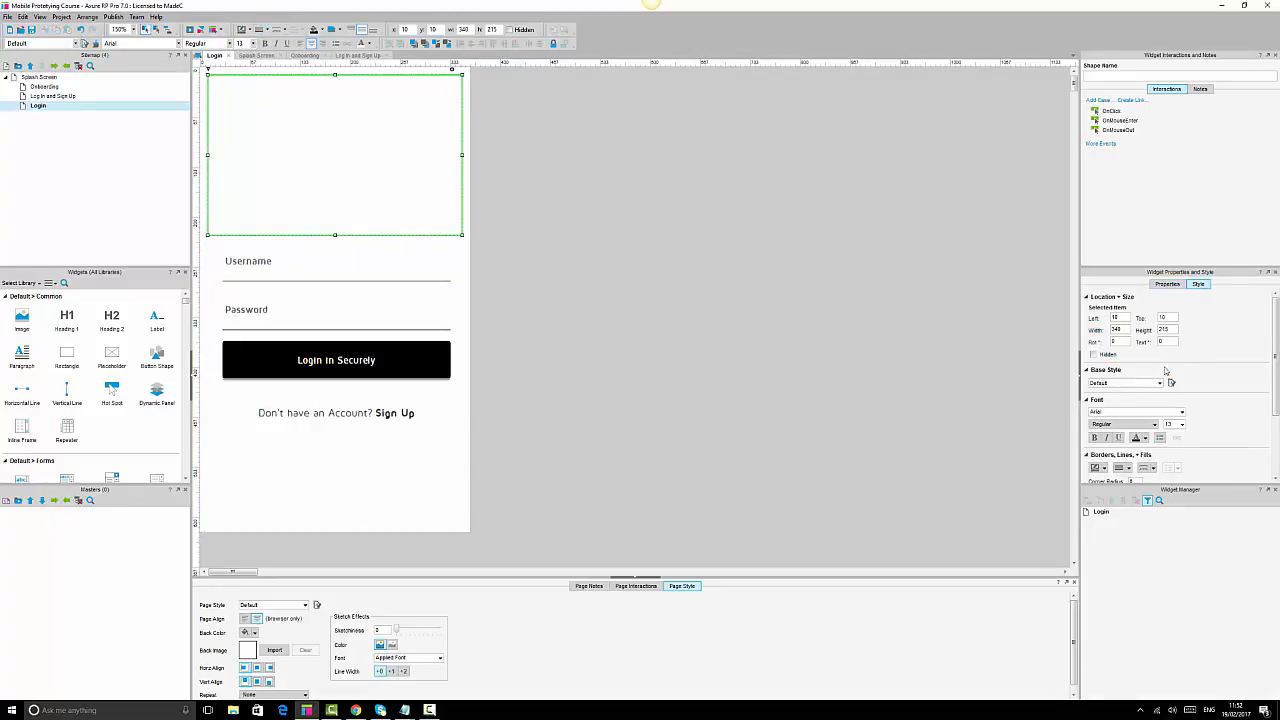
scroll(1151, 471, down, 2)
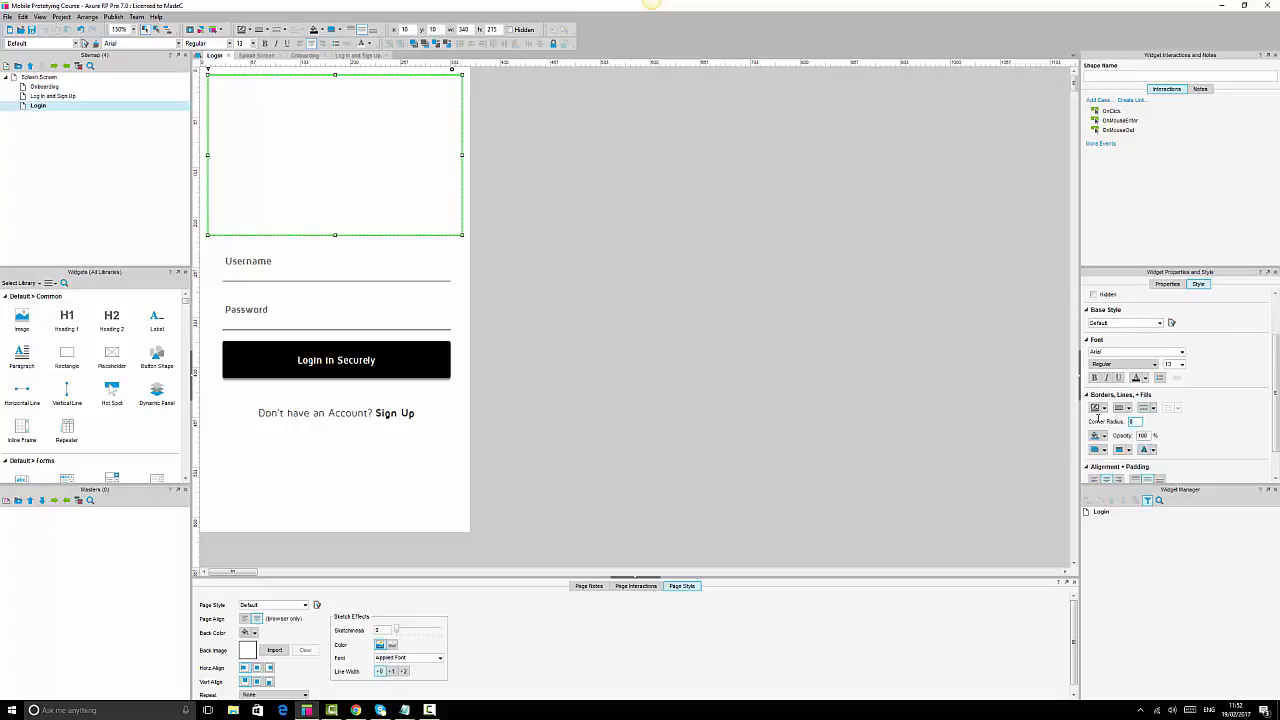
text(3)
click(620, 188)
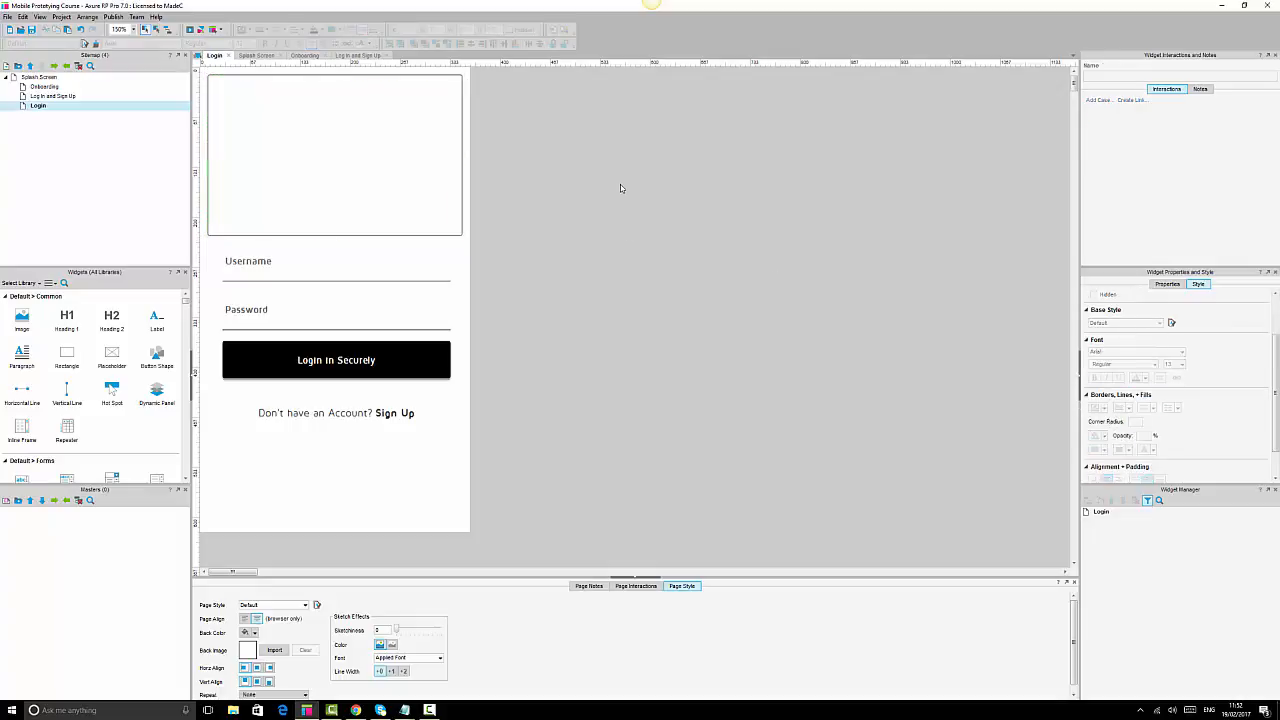
Fill the top rectangle with grey.
click(372, 131)
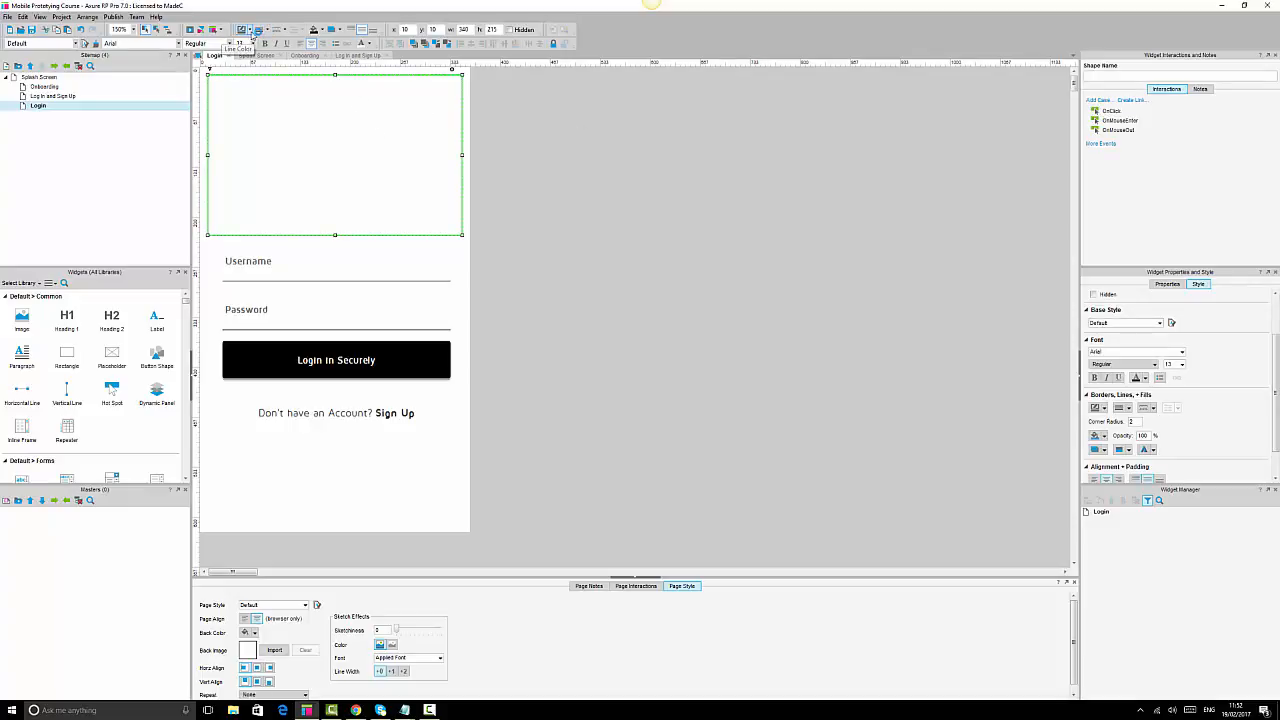
click(246, 30)
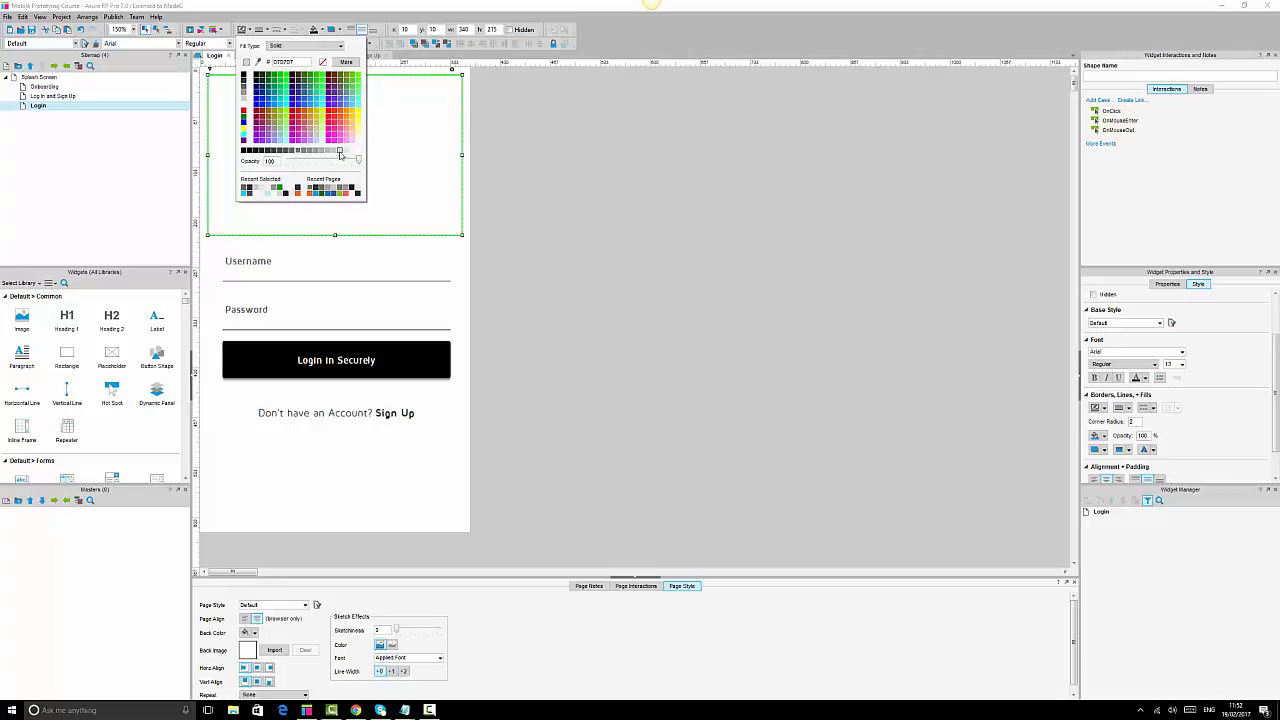
click(340, 152)
click(748, 246)
click(403, 120)
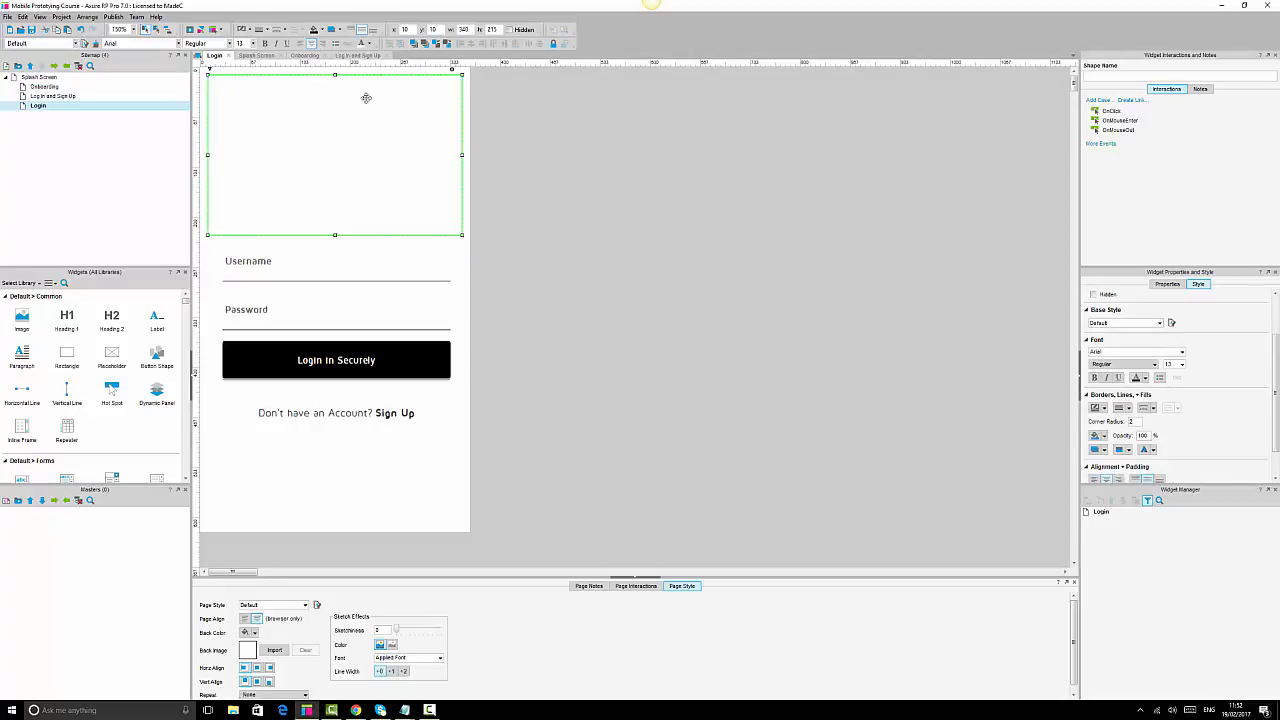
click(654, 177)
click(391, 138)
Give the rectangle a drop shadow with offsets 0 and 2.
click(340, 34)
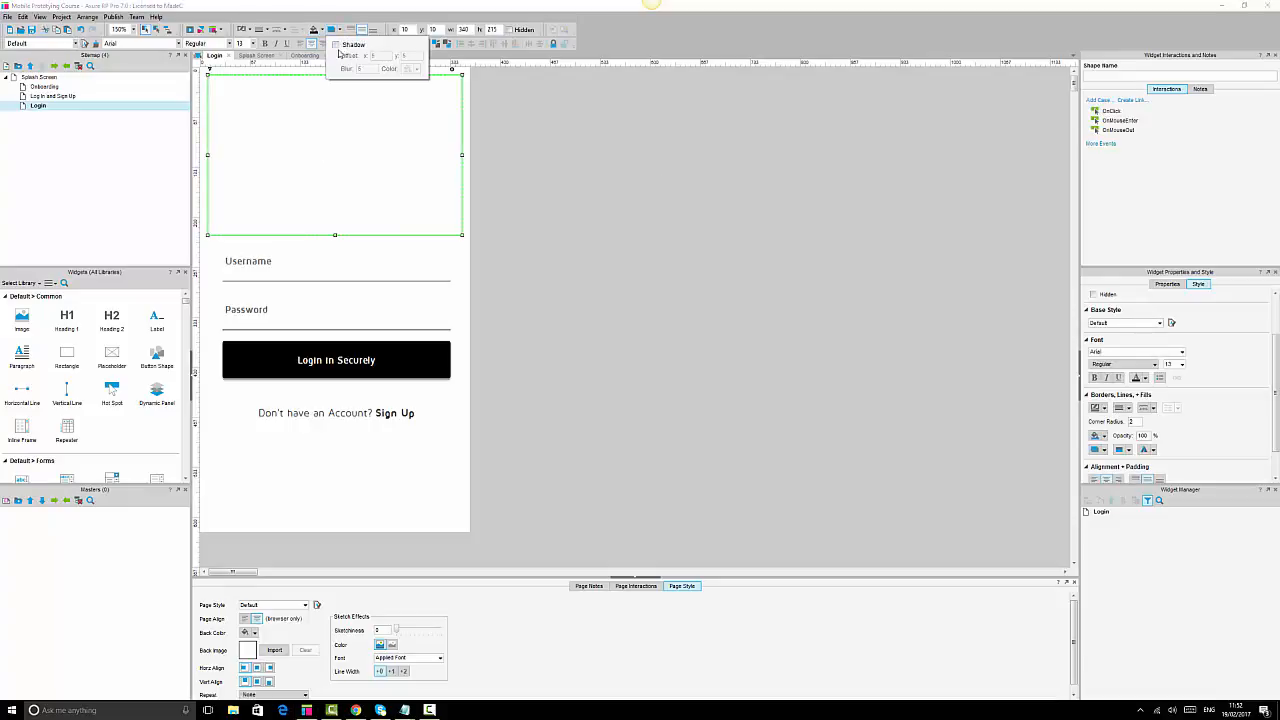
click(336, 44)
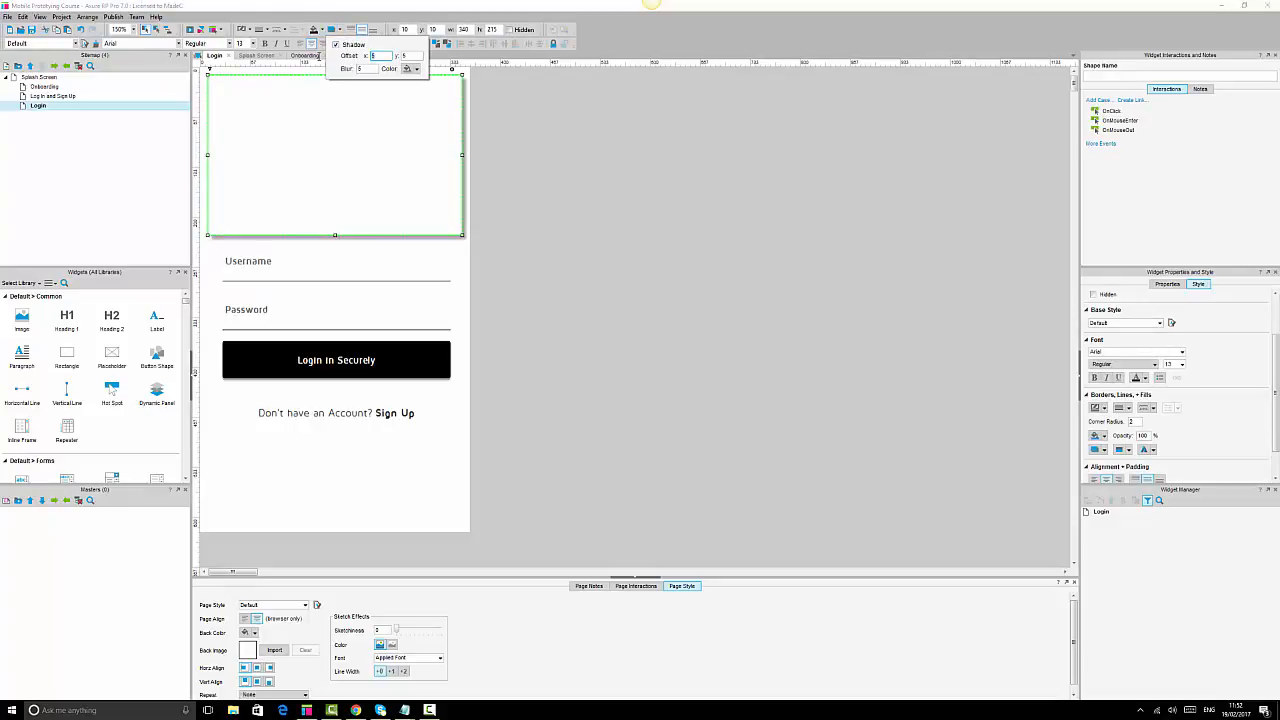
text(0)
key(Tab)
text(2)
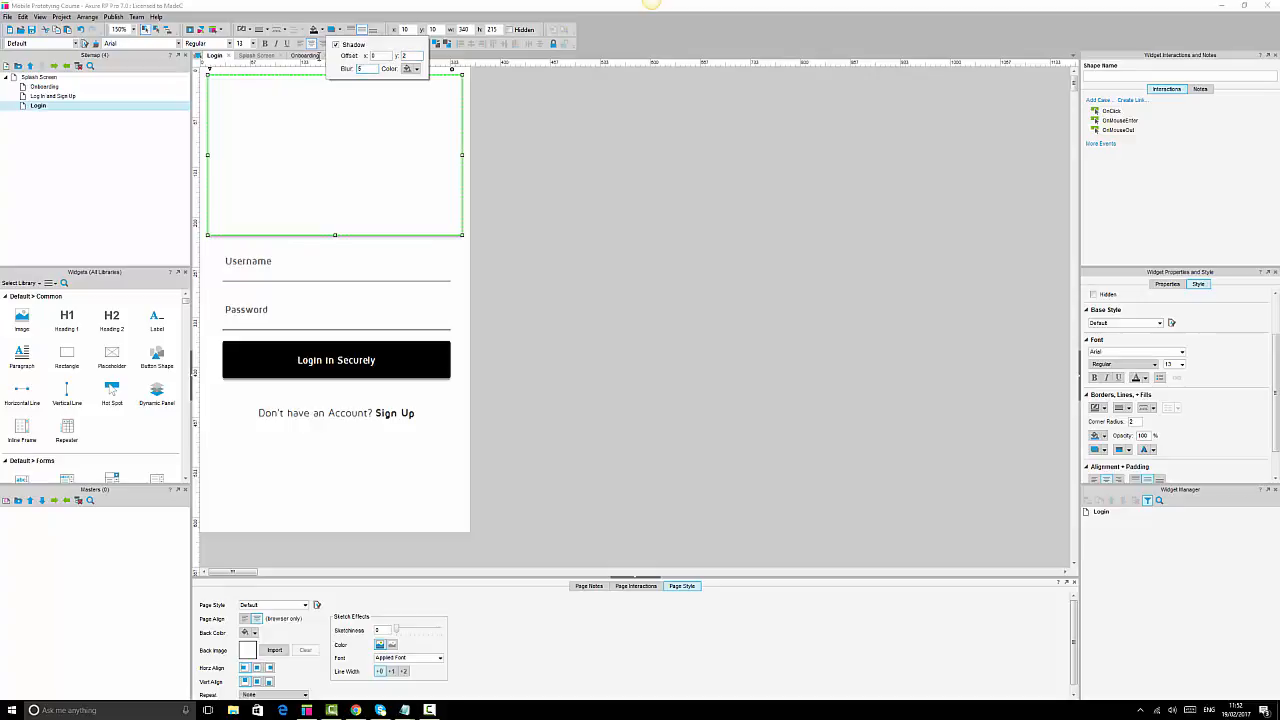
click(756, 232)
Fill the header rectangle with dark grey #333333 and check its outer shadow.
click(352, 160)
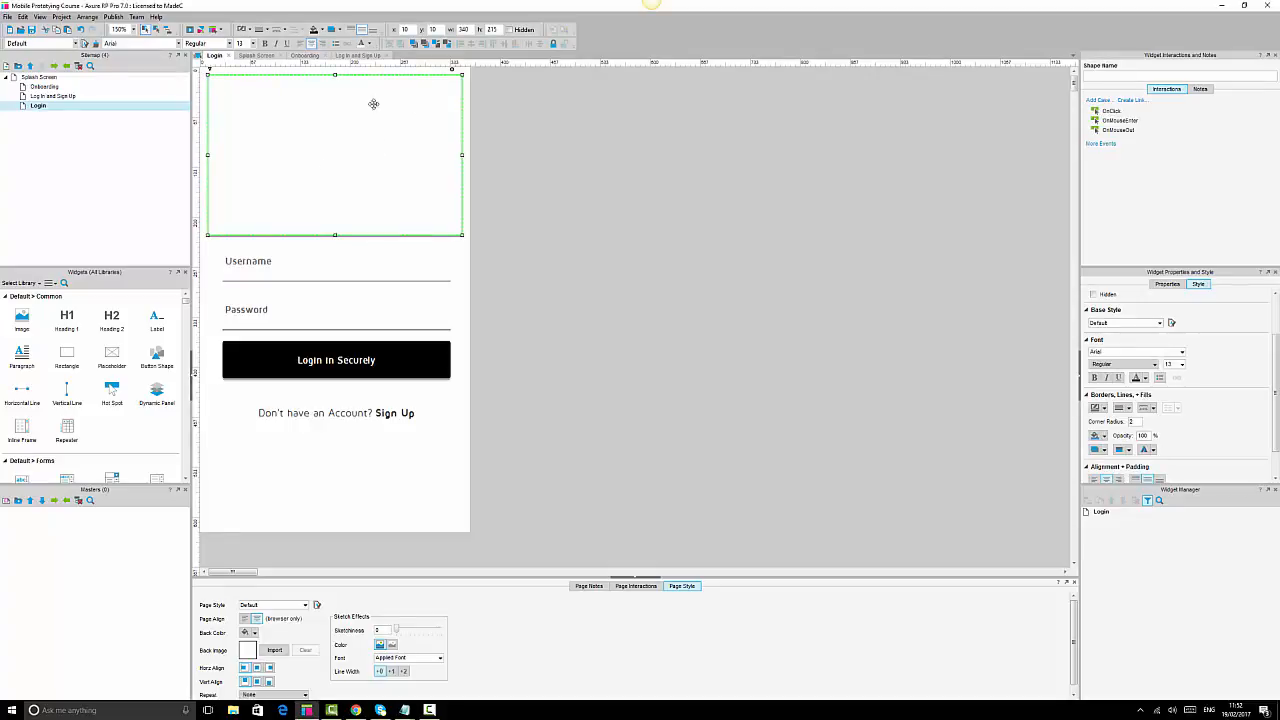
click(317, 29)
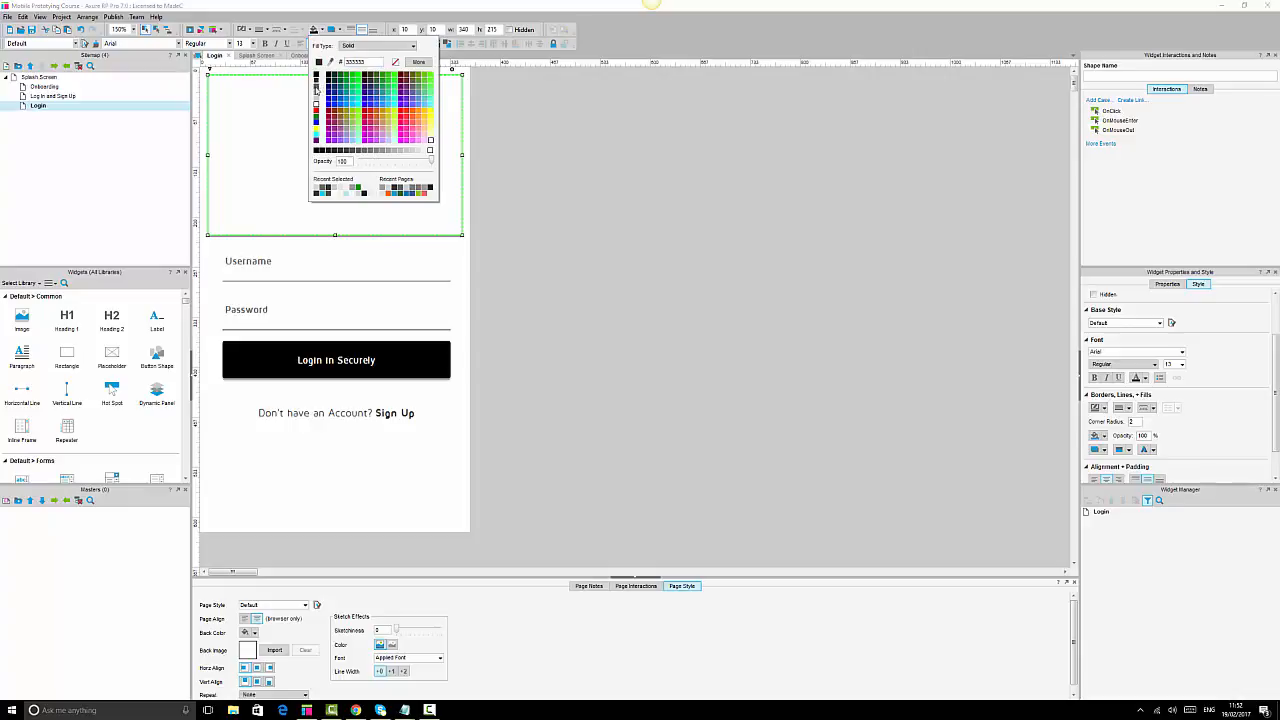
click(317, 82)
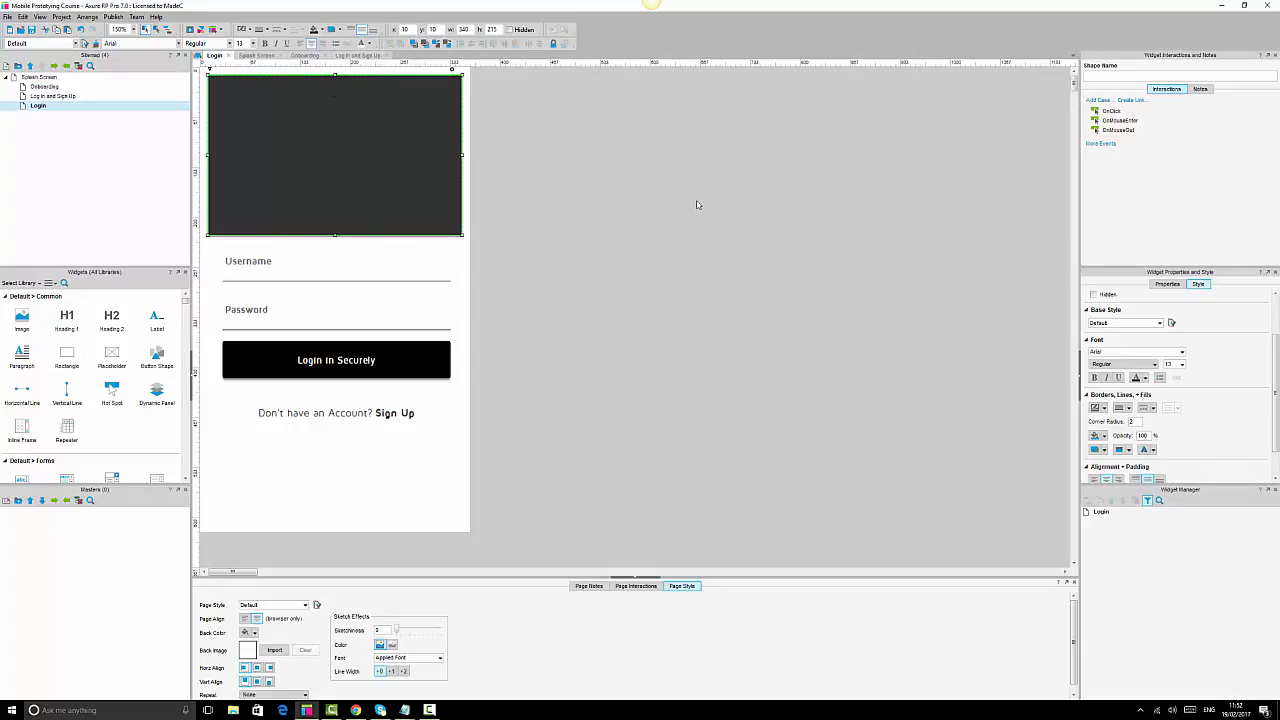
click(697, 203)
click(445, 150)
click(337, 29)
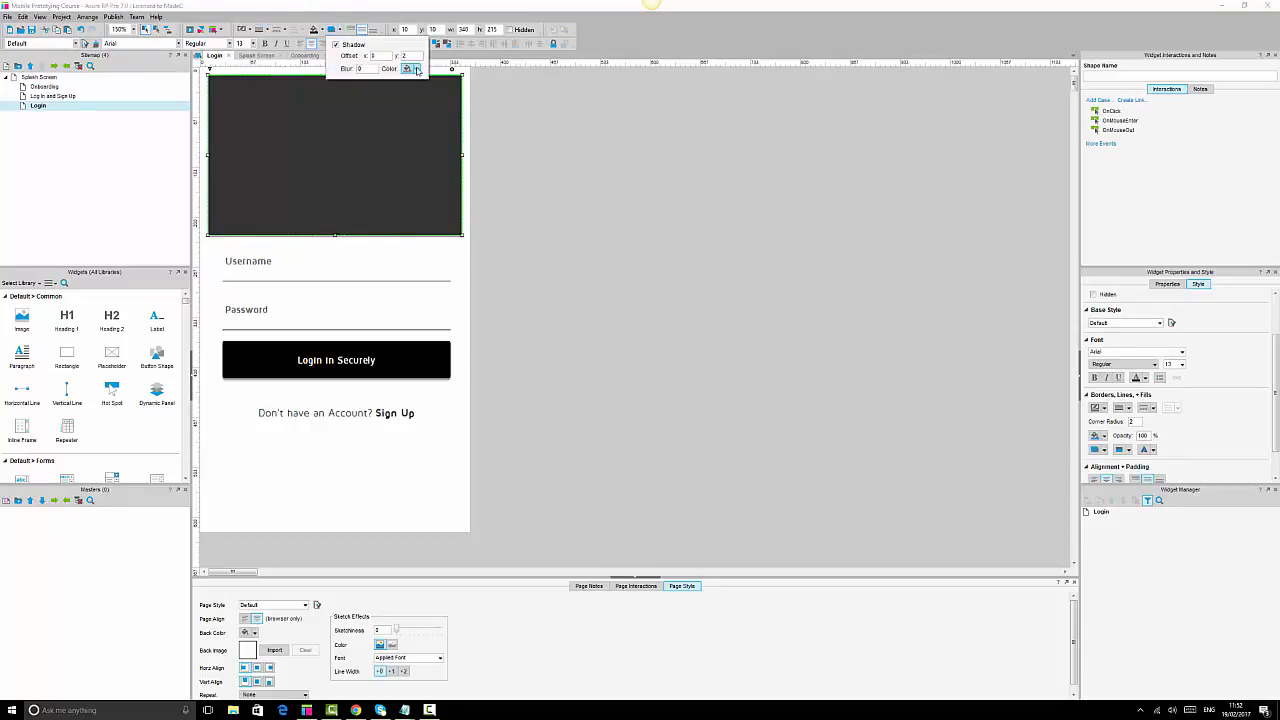
click(717, 326)
click(397, 165)
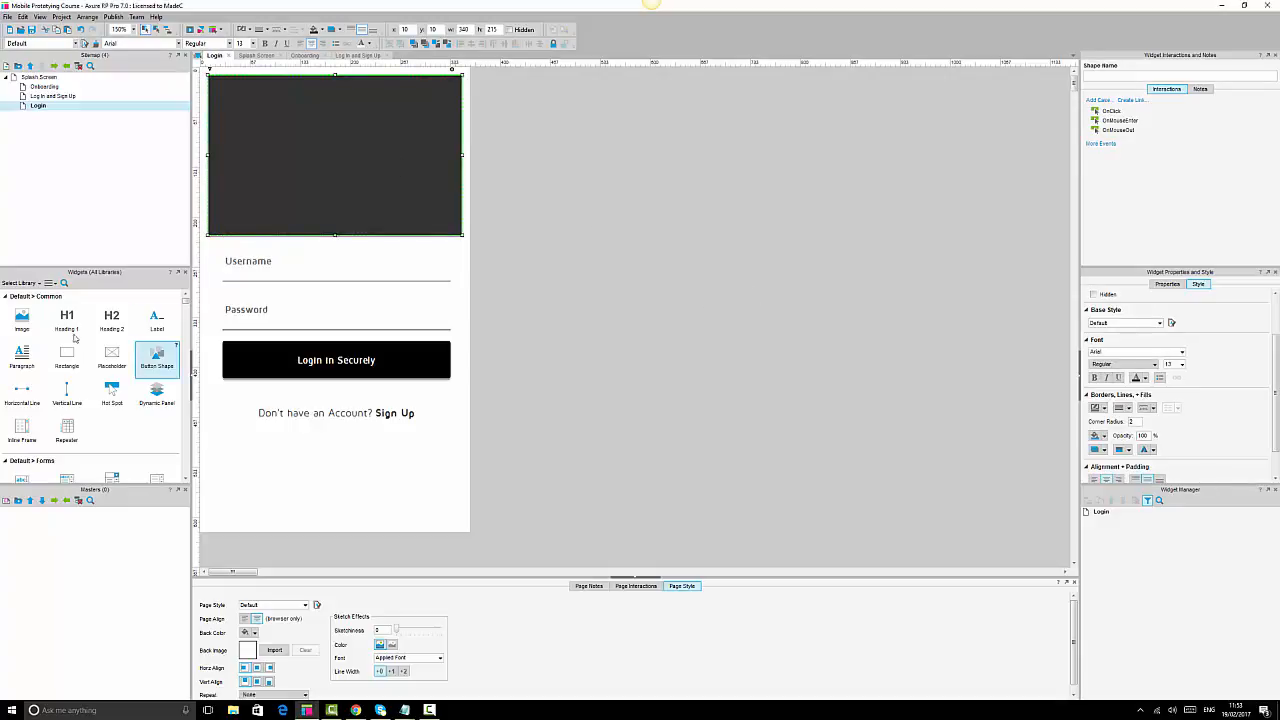
Place a 110×110 image placeholder in the header, duplicate it, and adjust corner radius.
drag(22, 320, 224, 92)
drag(262, 130, 371, 163)
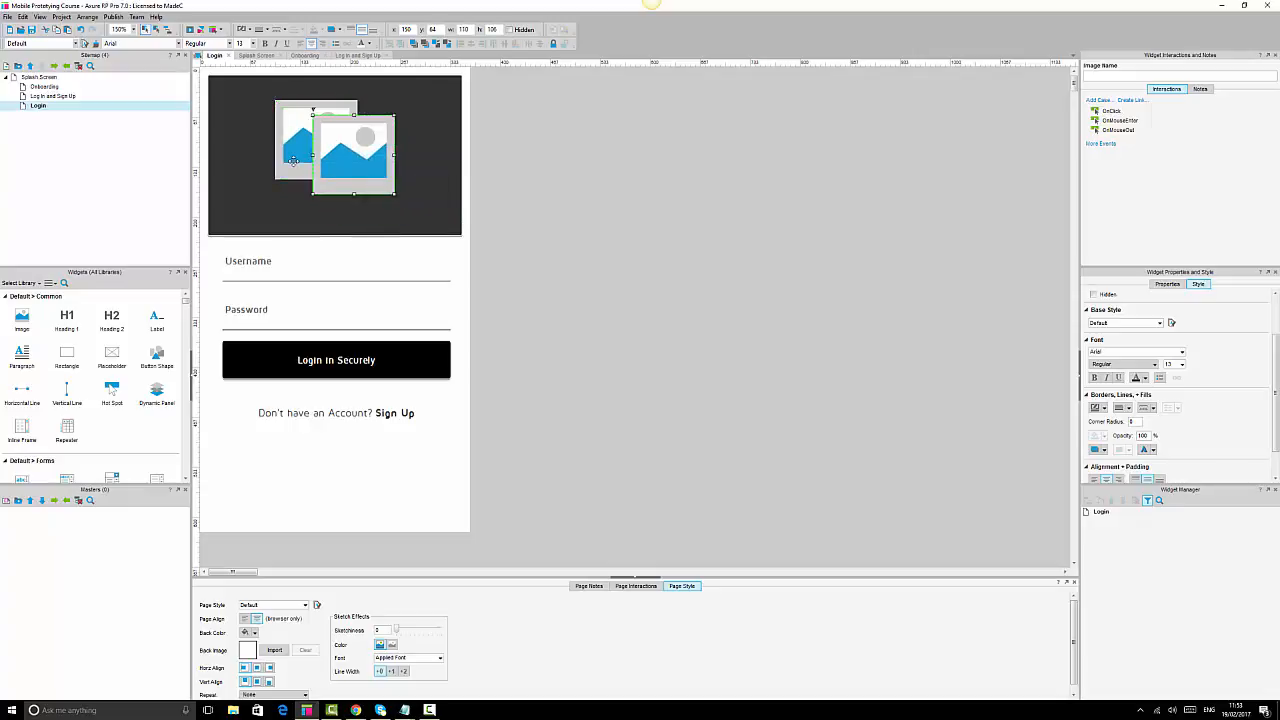
ctrl+click(292, 148)
click(1132, 421)
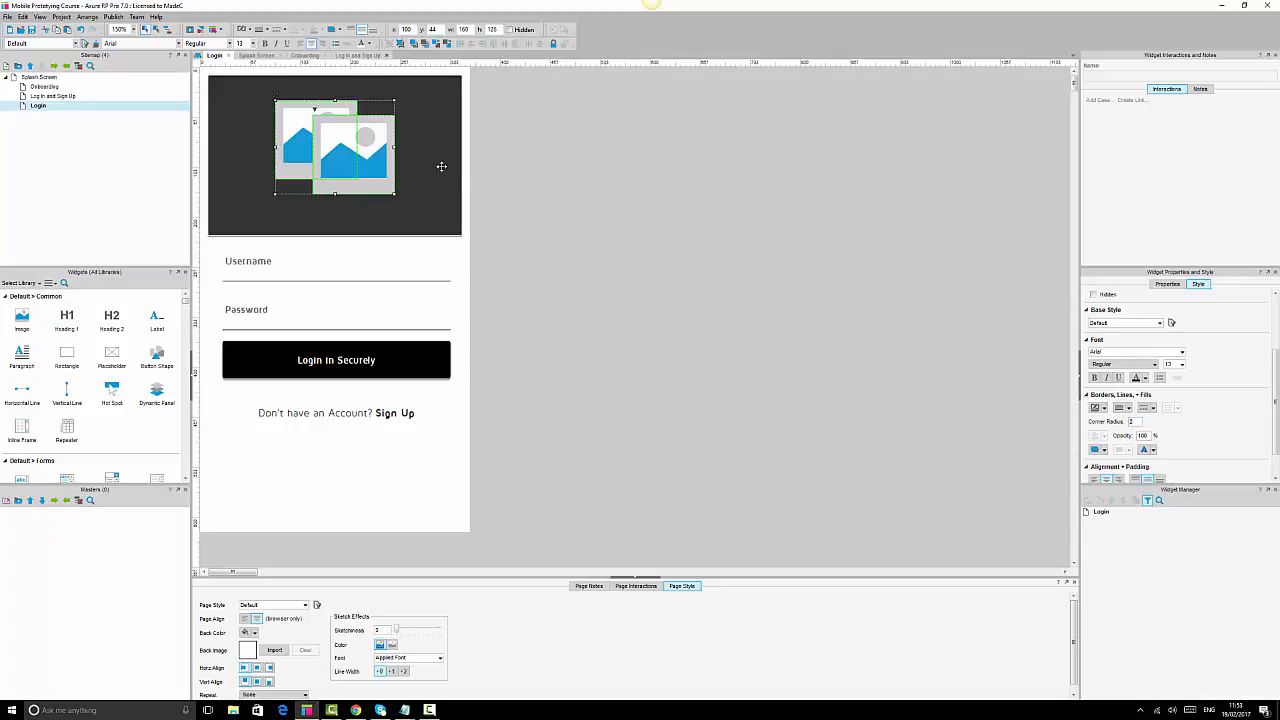
Shift the image pair right, shrink it, and add a Heading 2 below.
click(424, 151)
click(645, 220)
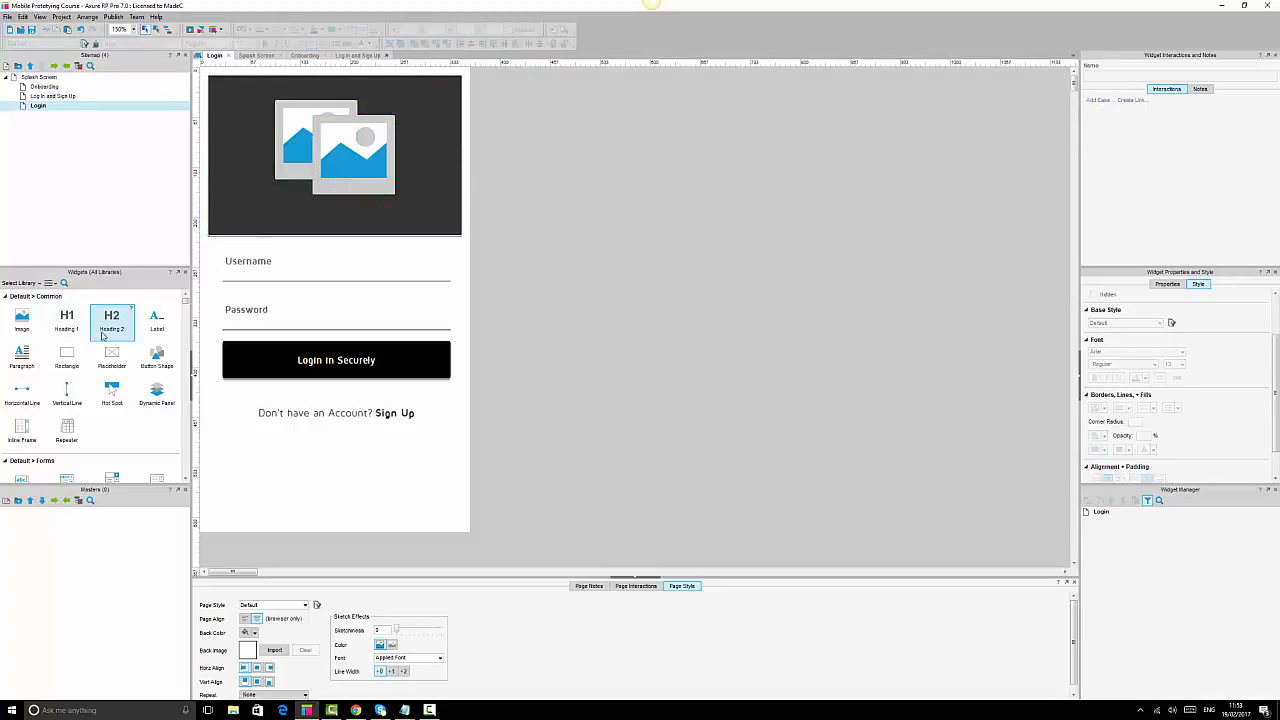
drag(320, 150, 348, 152)
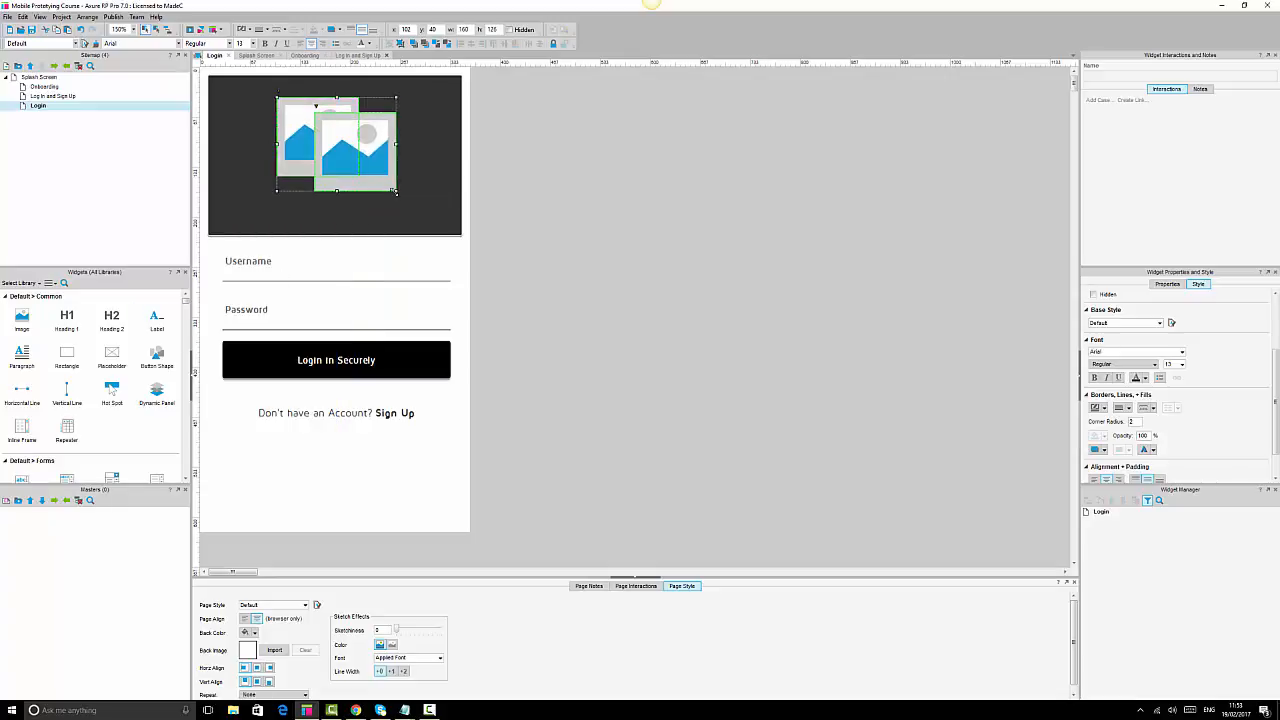
drag(394, 190, 335, 135)
drag(127, 316, 290, 188)
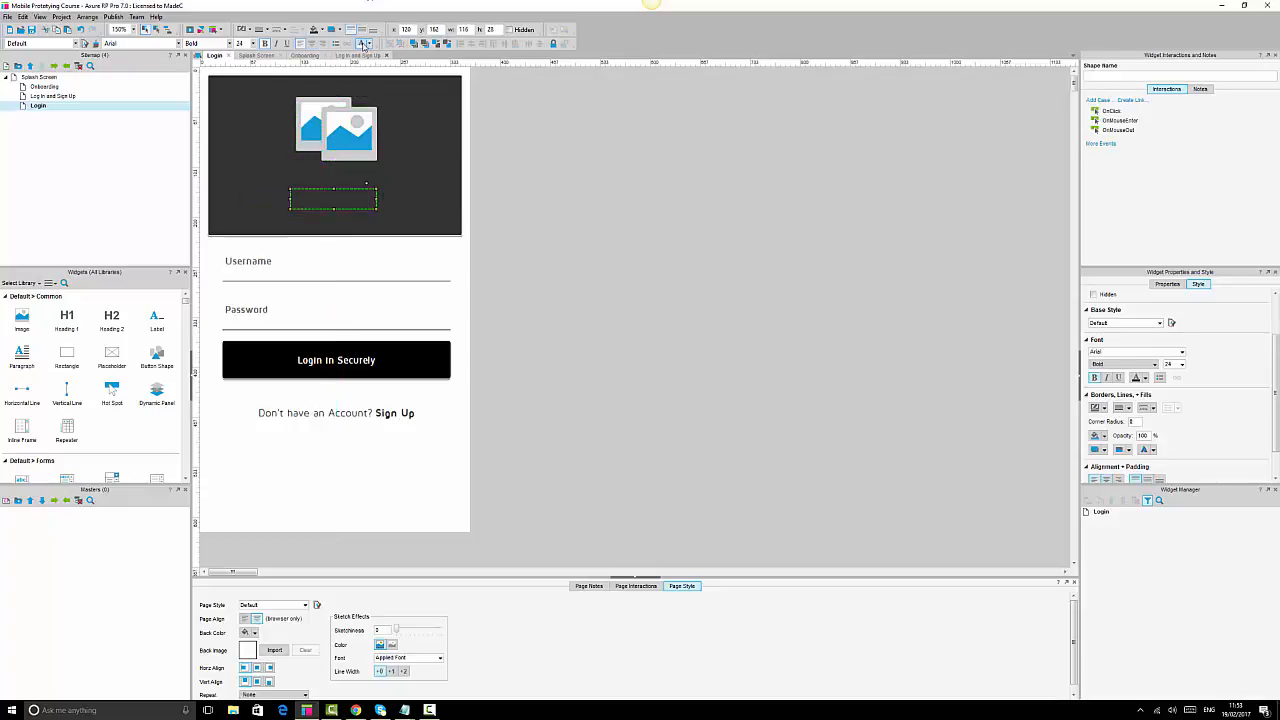
Make the heading white, change its text to Login, and enlarge its box.
click(362, 44)
double_click(361, 199)
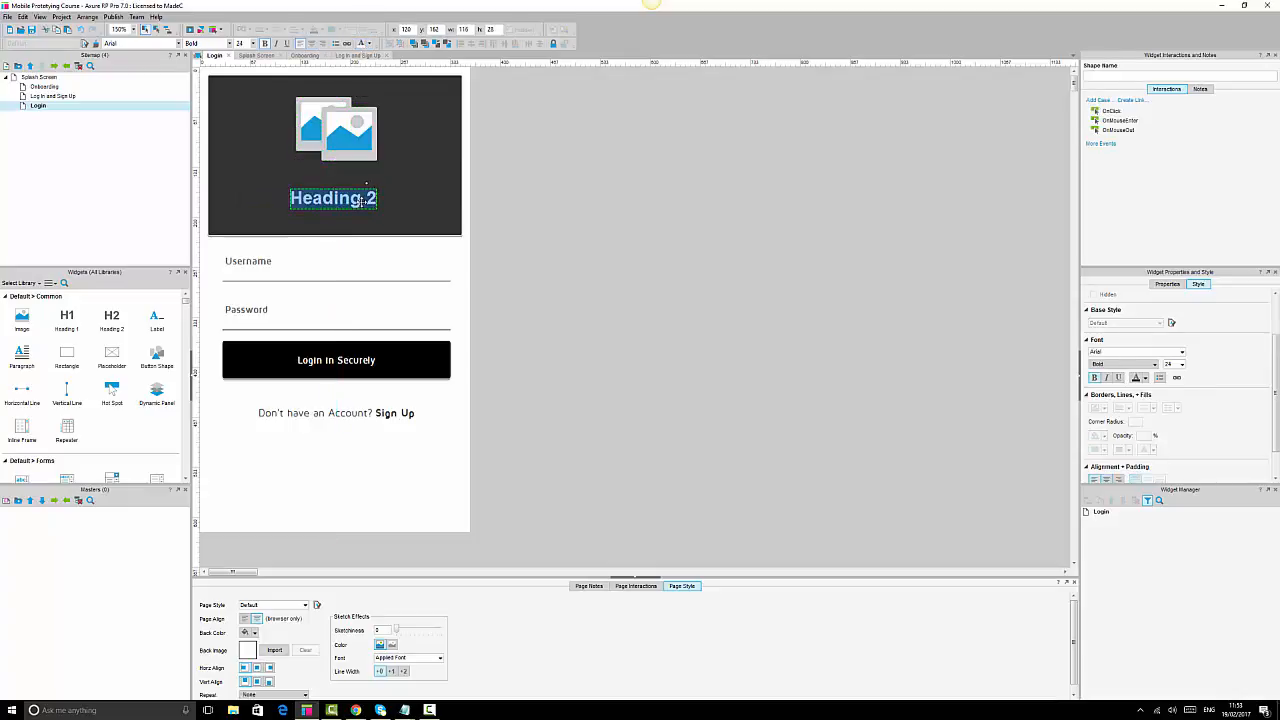
text(Login)
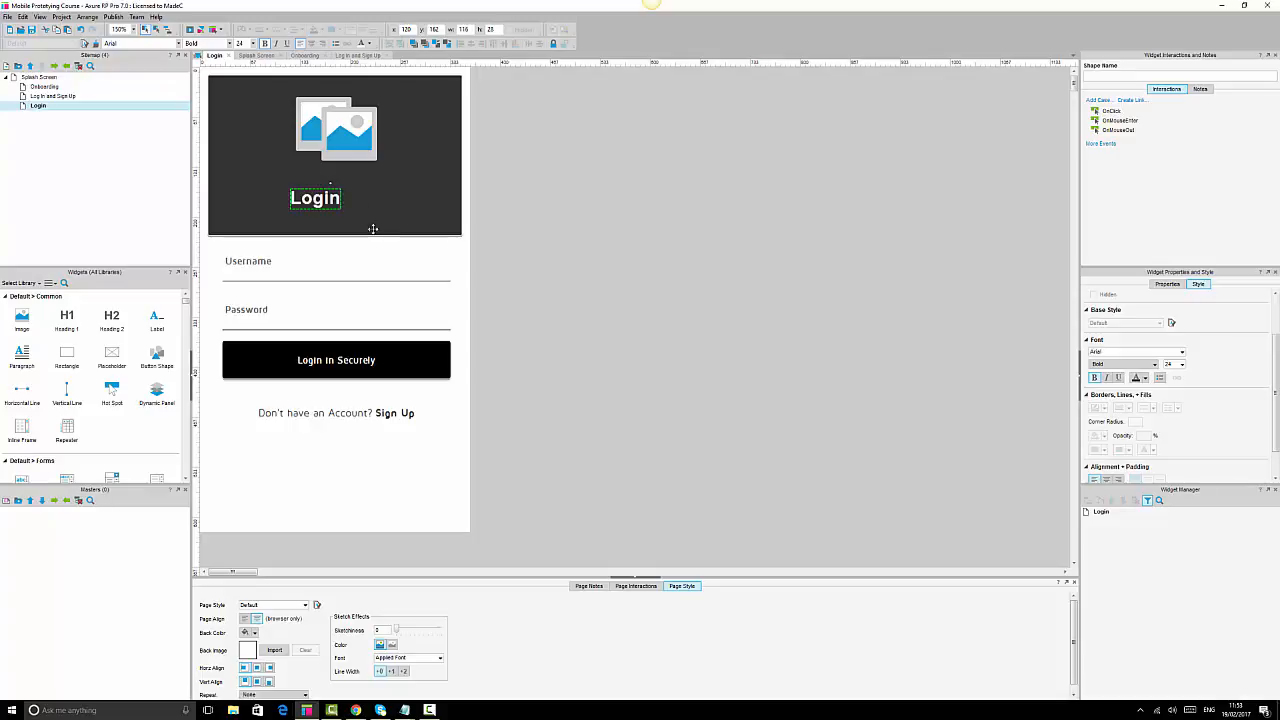
key(Escape)
drag(341, 208, 379, 217)
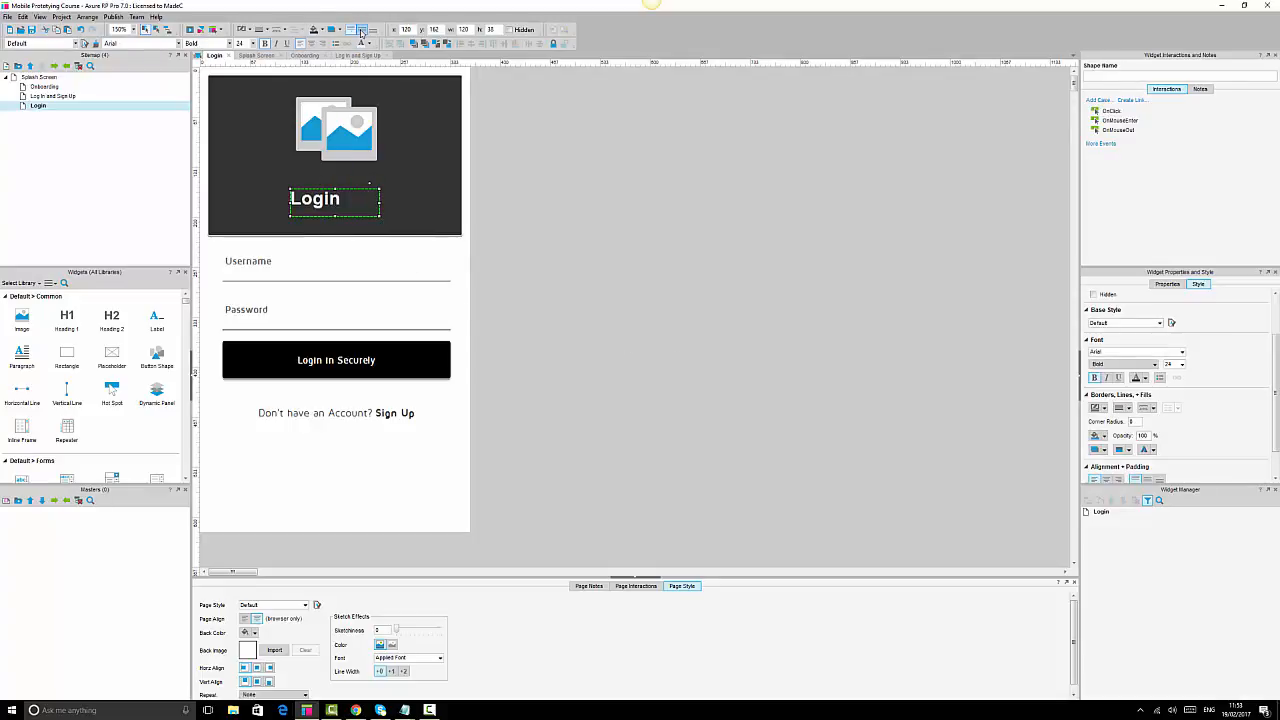
Set the Login heading to Maven Pro size 18, centre-aligned.
click(300, 43)
click(160, 44)
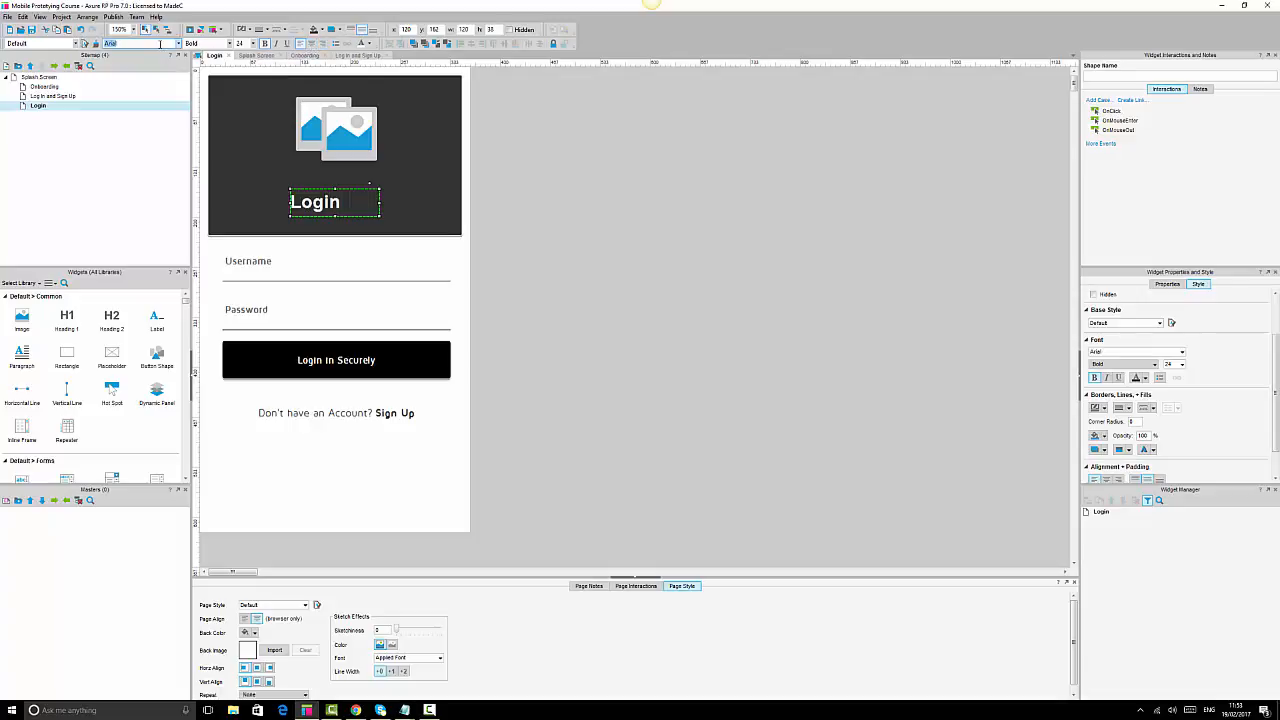
text(Maven Pro)
key(Return)
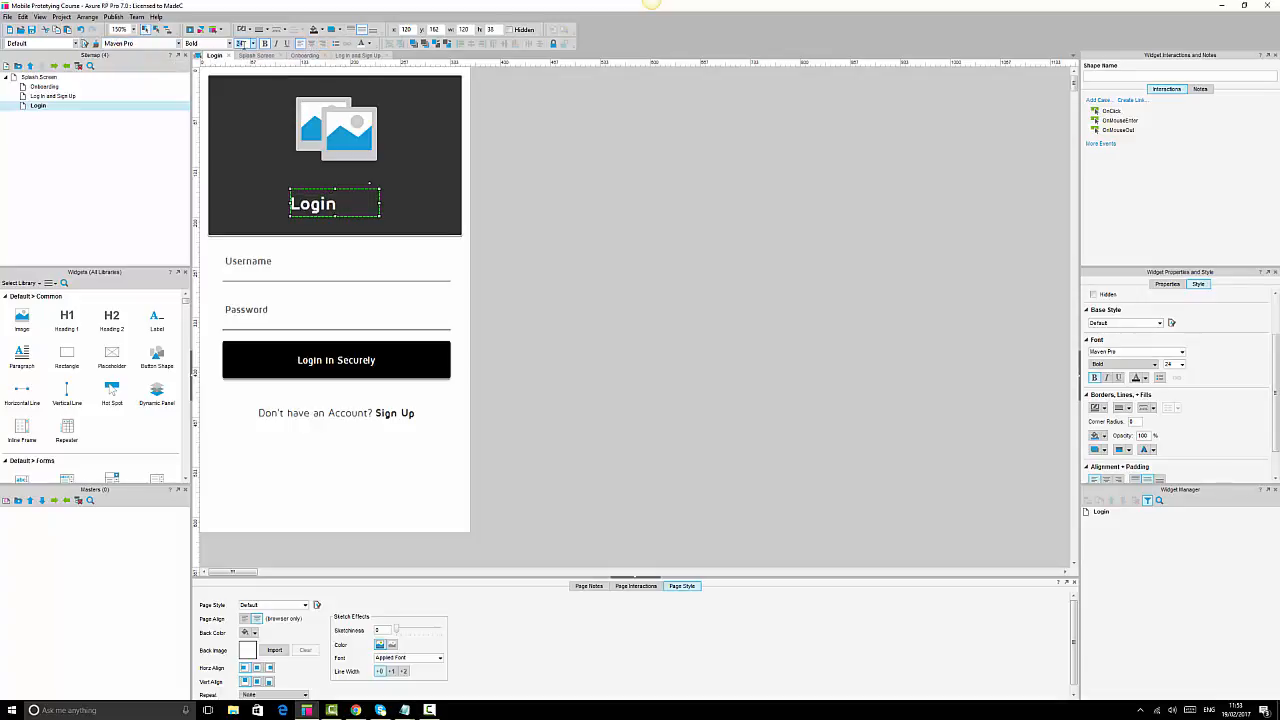
click(243, 44)
text(20)
key(Return)
text(18)
key(Return)
click(305, 44)
click(632, 252)
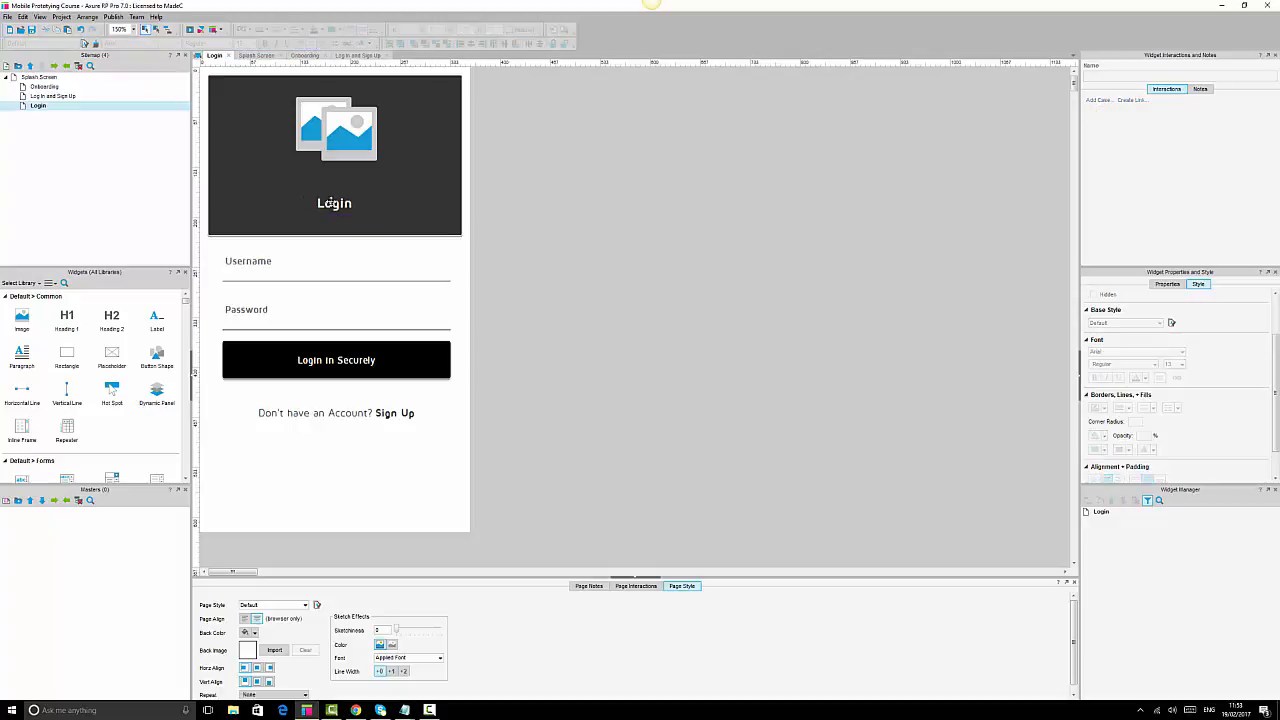
Widen the Login box and centre the images above it.
click(330, 203)
mouse_move(378, 216)
mouse_down()
mouse_move(424, 228)
mouse_move(395, 216)
mouse_up()
drag(314, 133, 331, 153)
ctrl+click(347, 203)
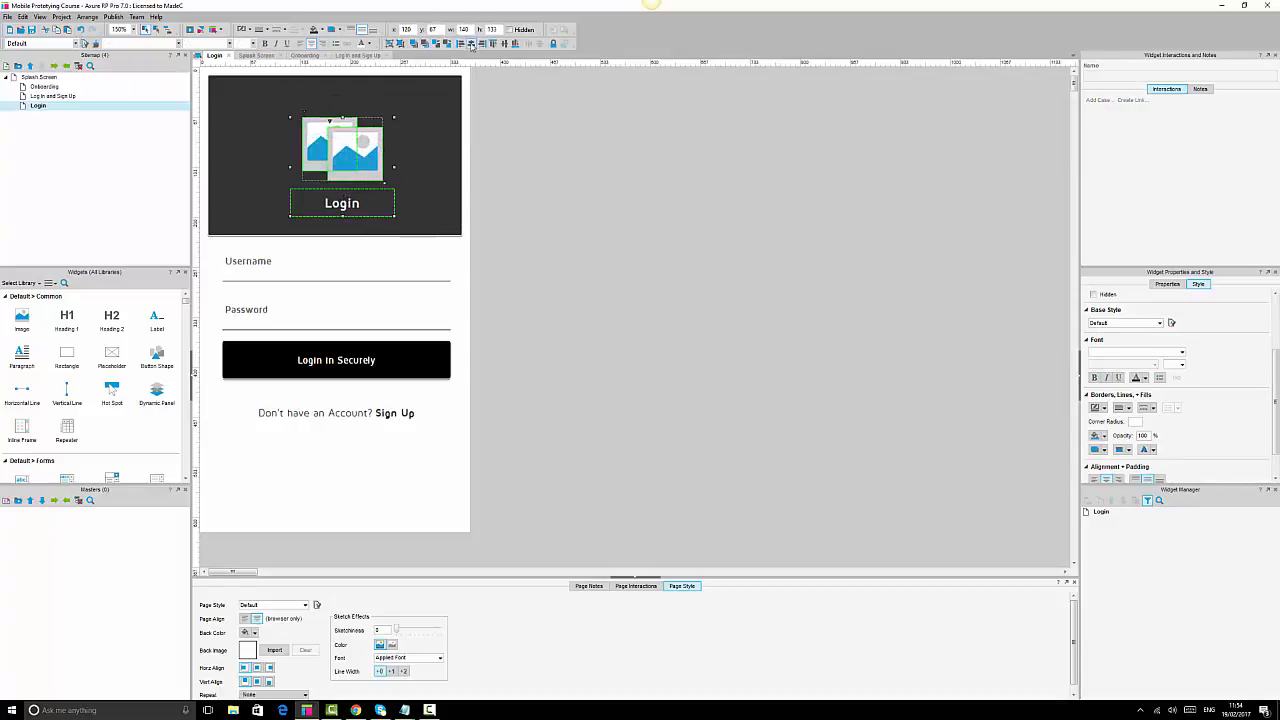
Centre the image and Login heading horizontally and vertically within the dark header.
ctrl+click(421, 152)
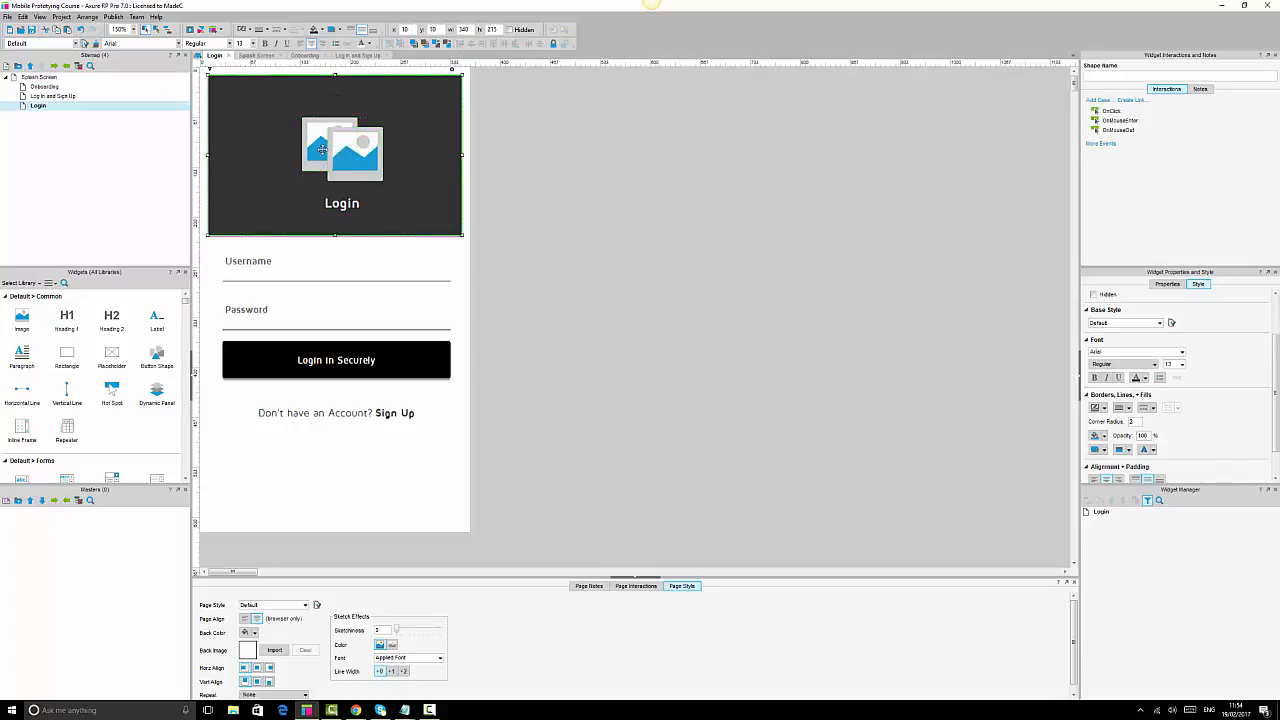
click(470, 45)
click(505, 45)
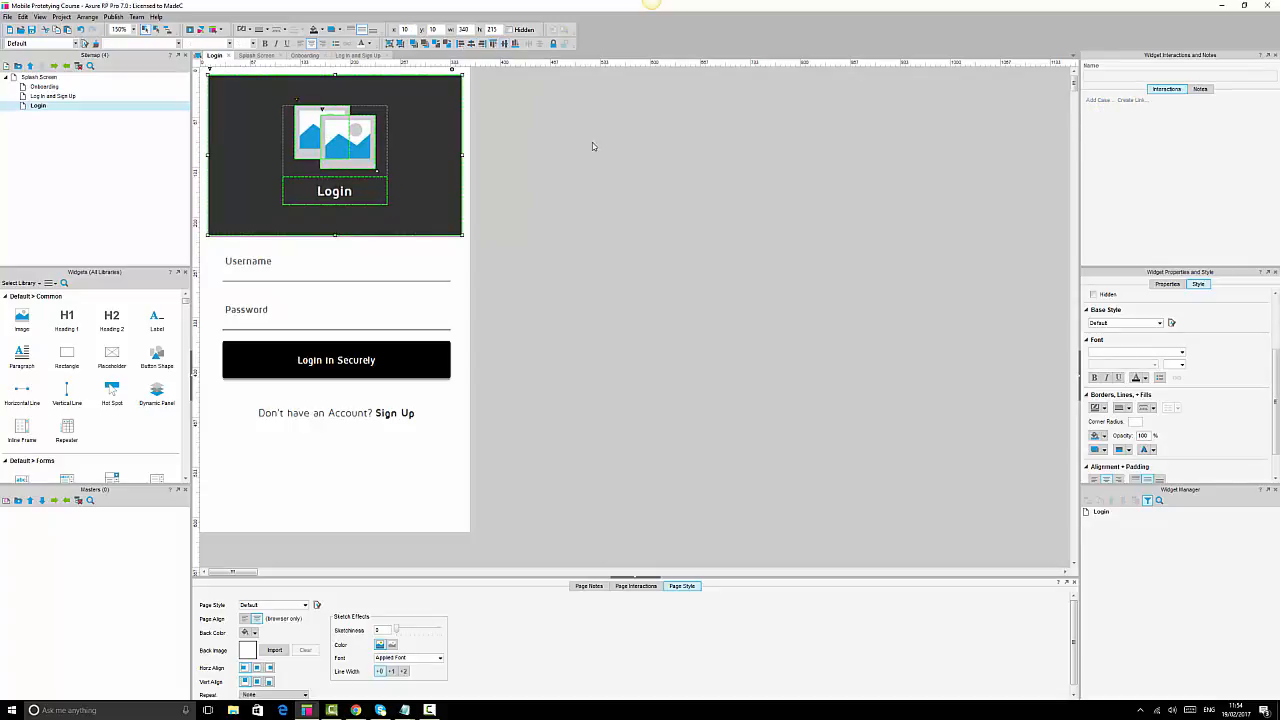
click(592, 143)
Resize the dark header to 355 × 225 and align its left edge with the page.
click(409, 142)
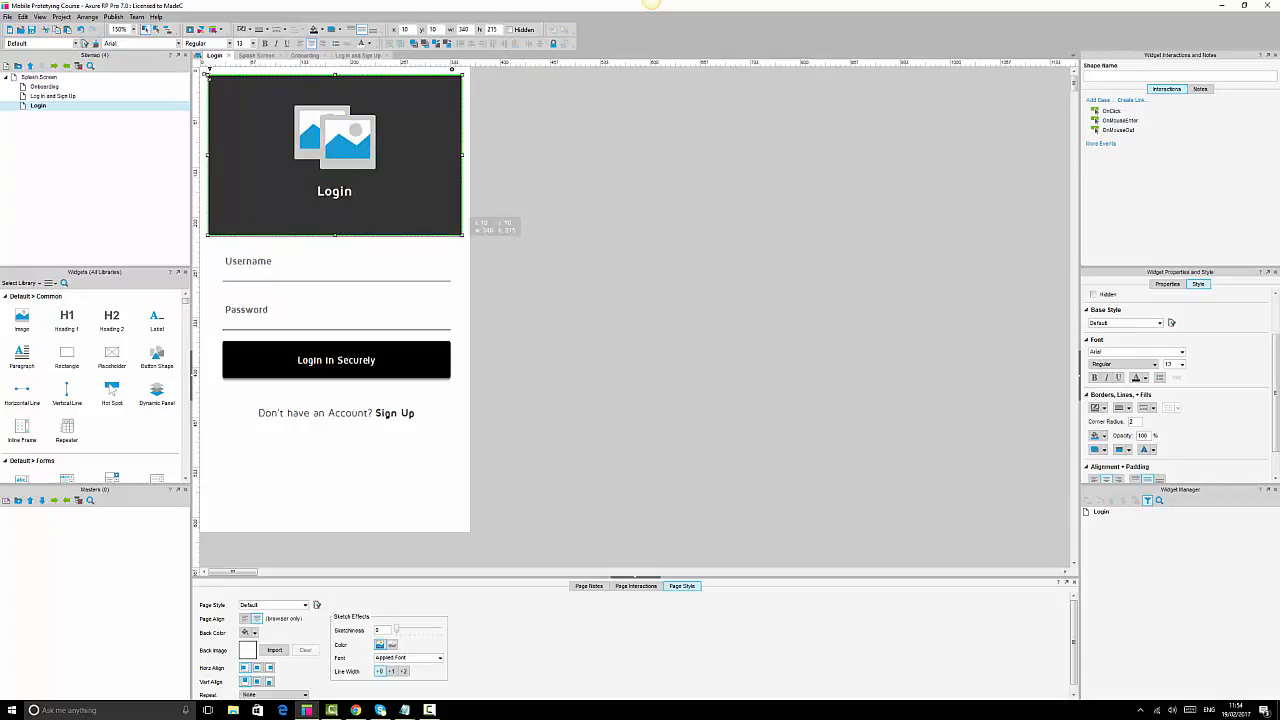
drag(207, 74, 203, 70)
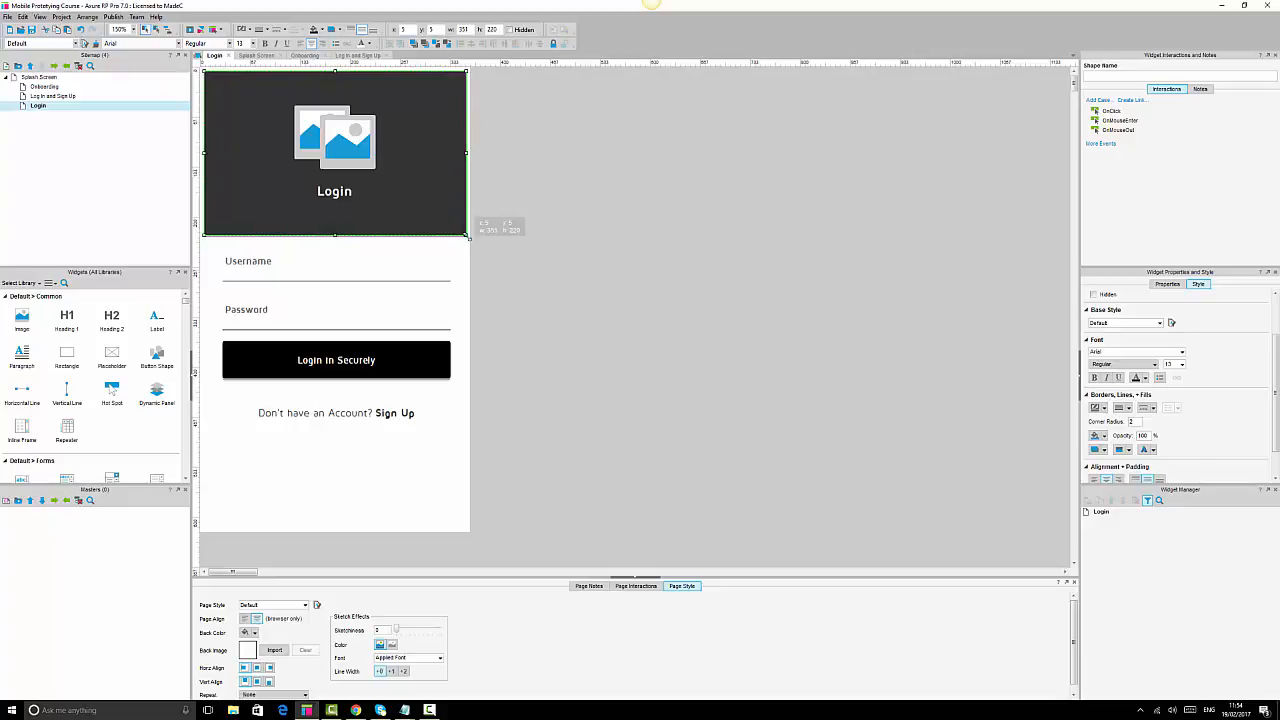
drag(465, 236, 469, 240)
click(463, 266)
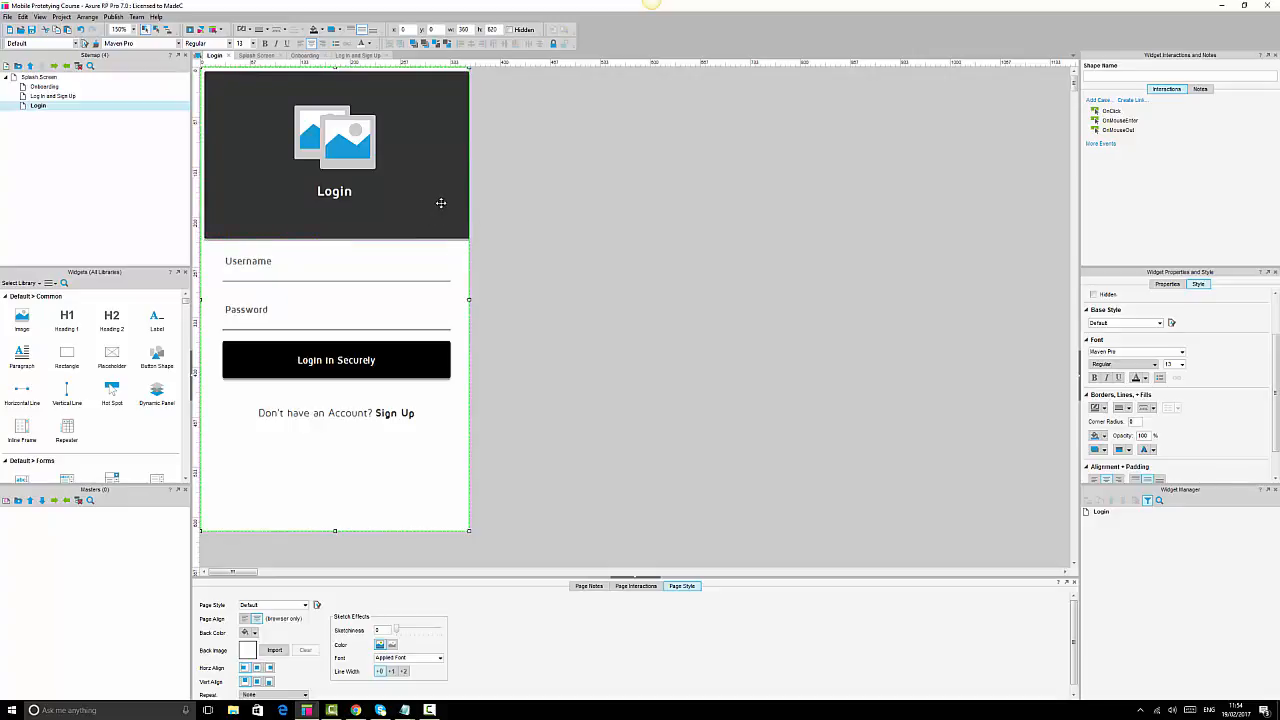
ctrl+click(446, 191)
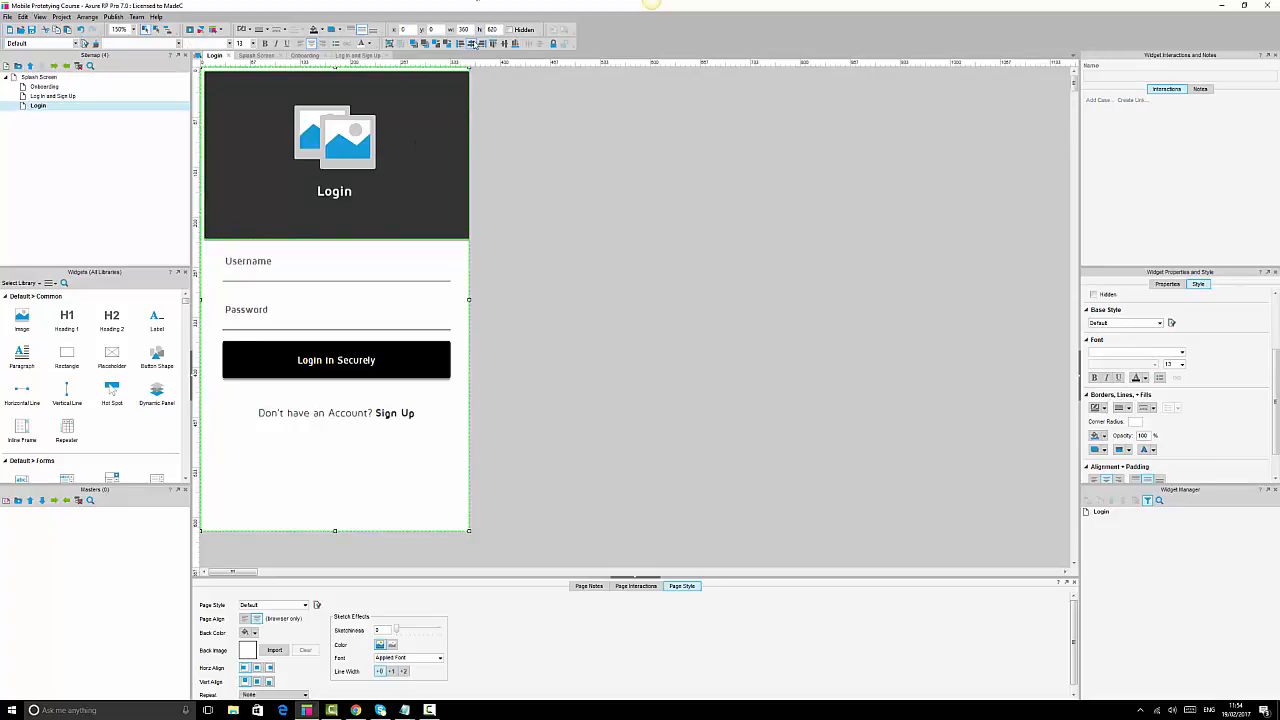
click(471, 44)
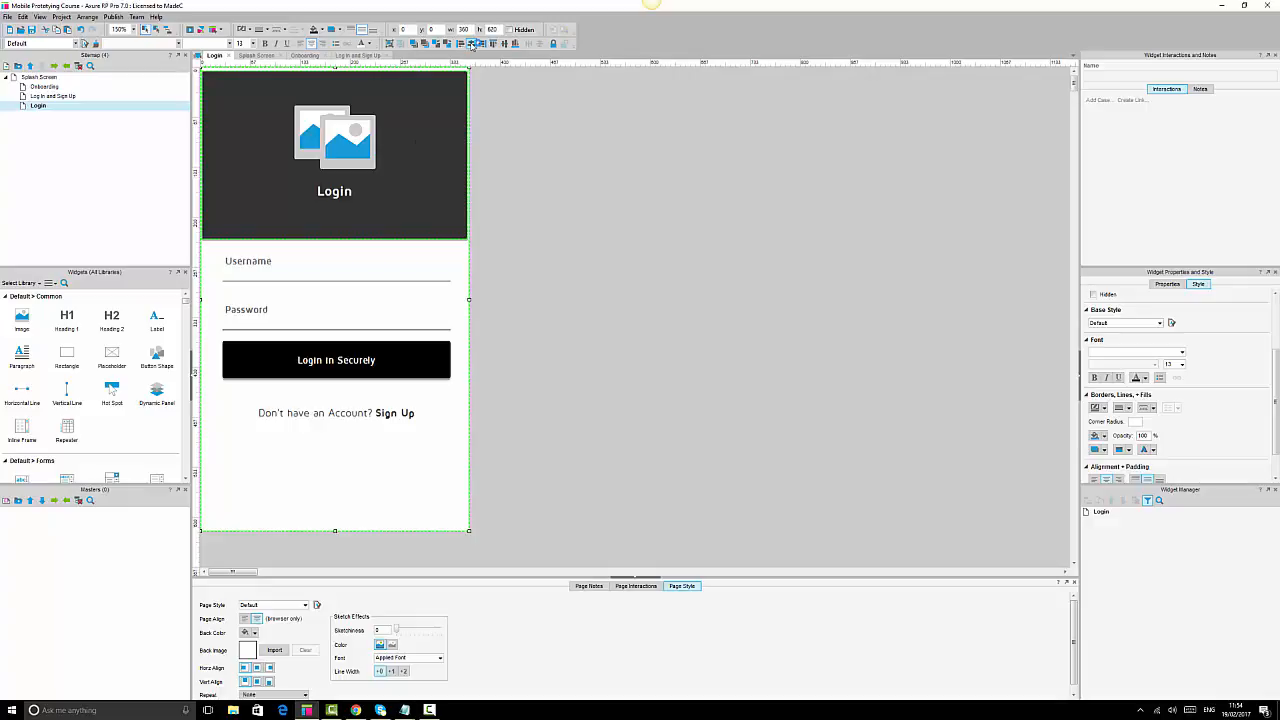
click(587, 176)
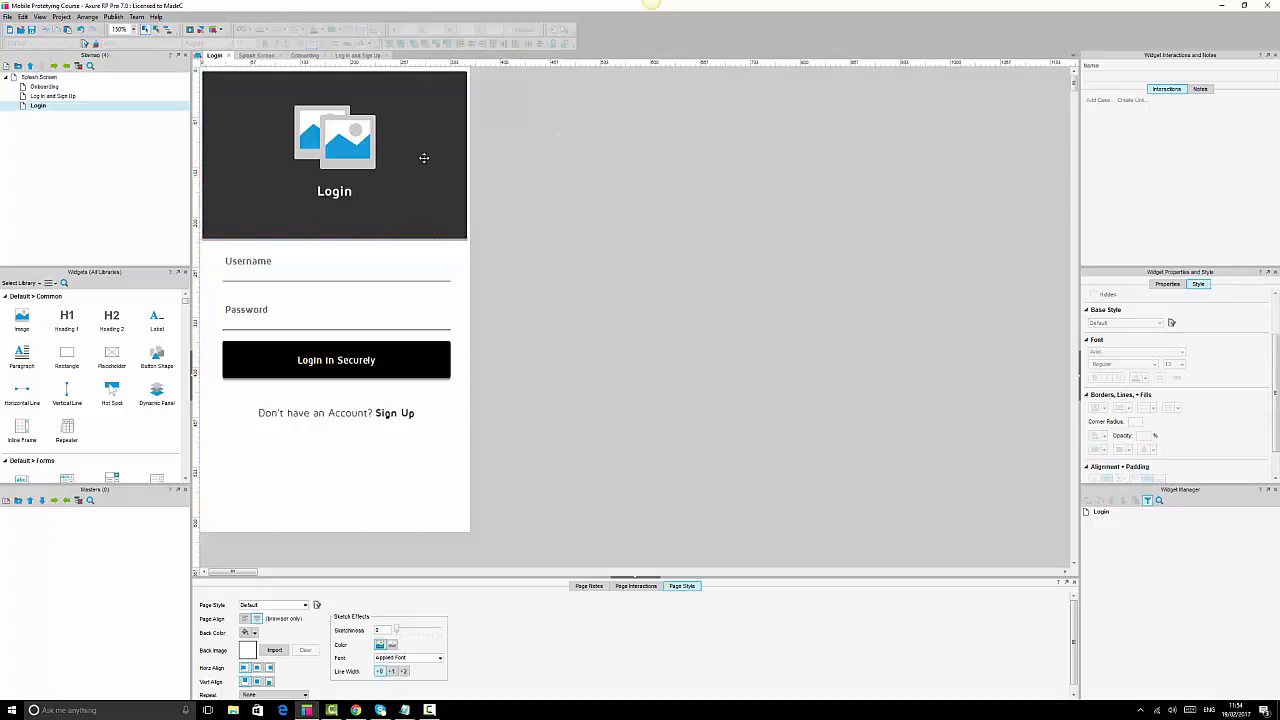
Select the header group and nudge it up 3 px.
click(336, 135)
click(423, 184)
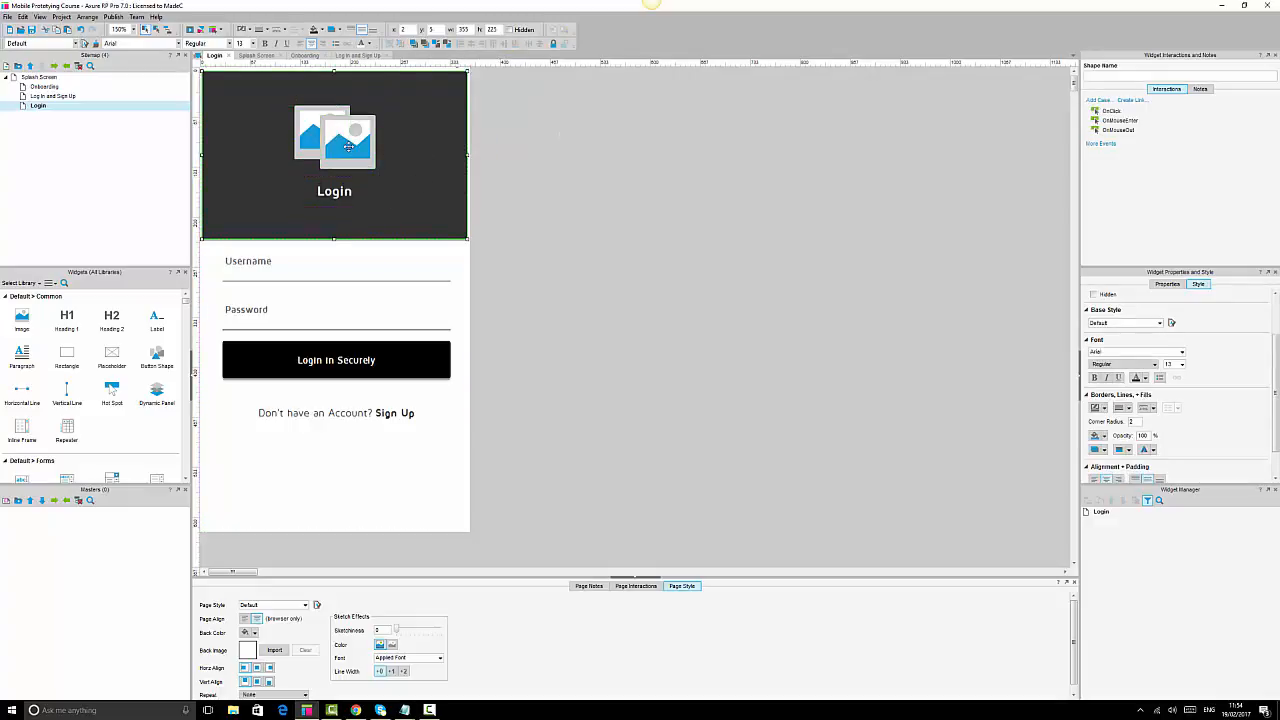
ctrl+click(348, 147)
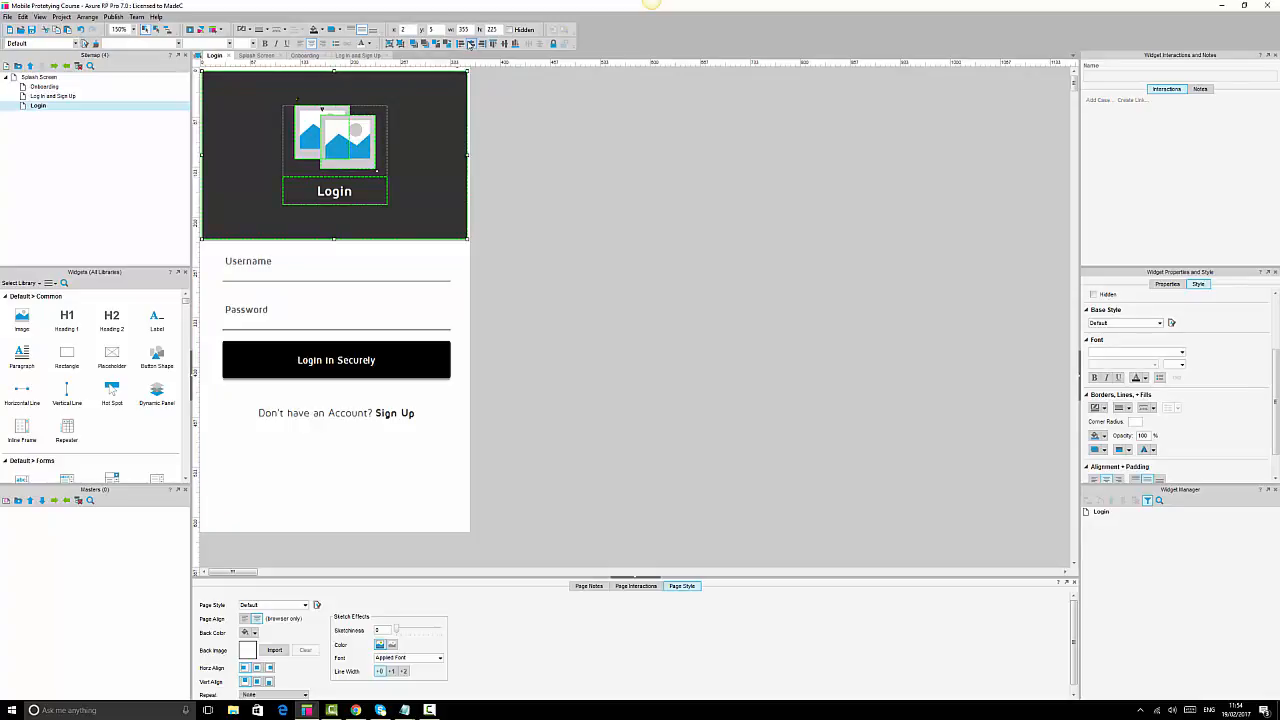
click(596, 172)
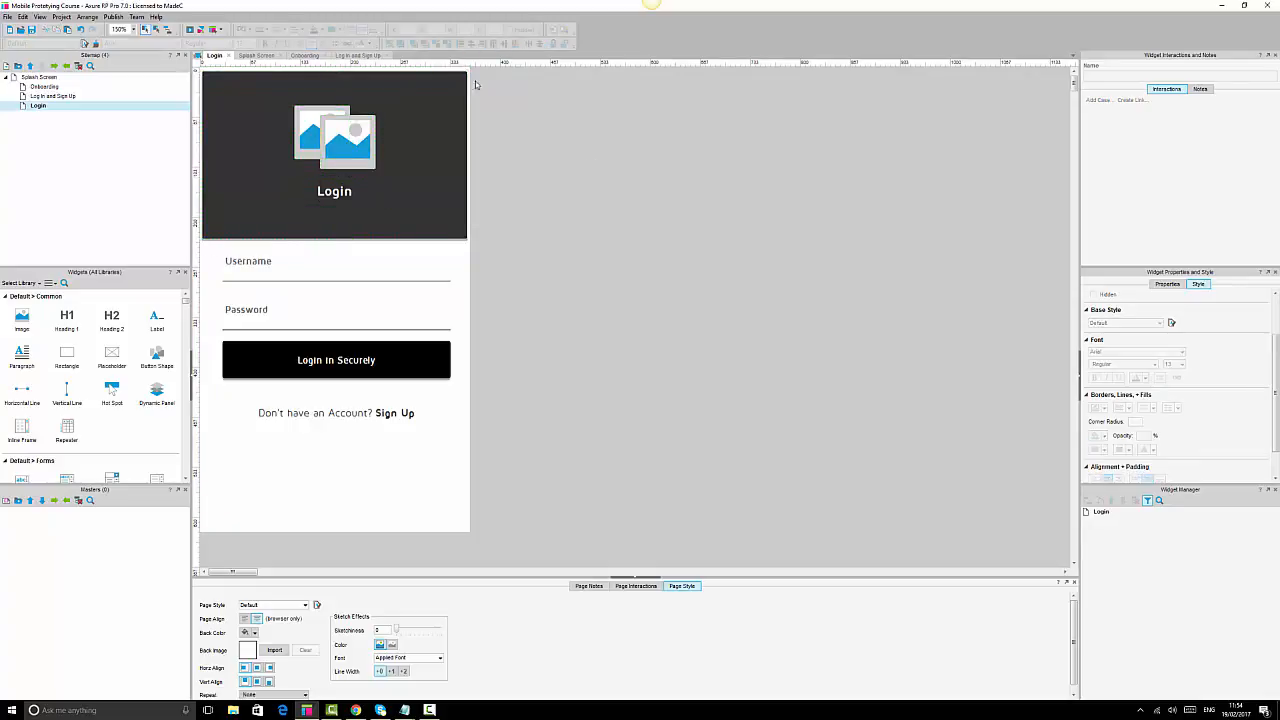
click(398, 186)
ctrl+click(348, 137)
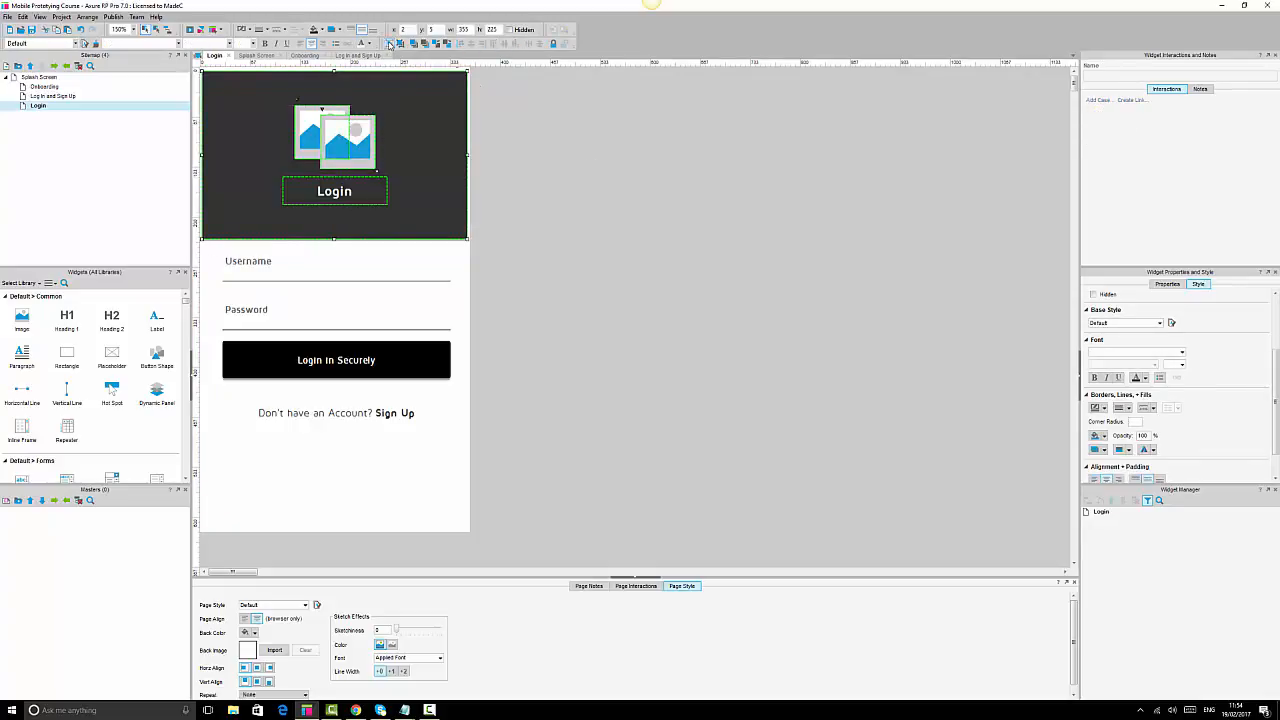
click(591, 274)
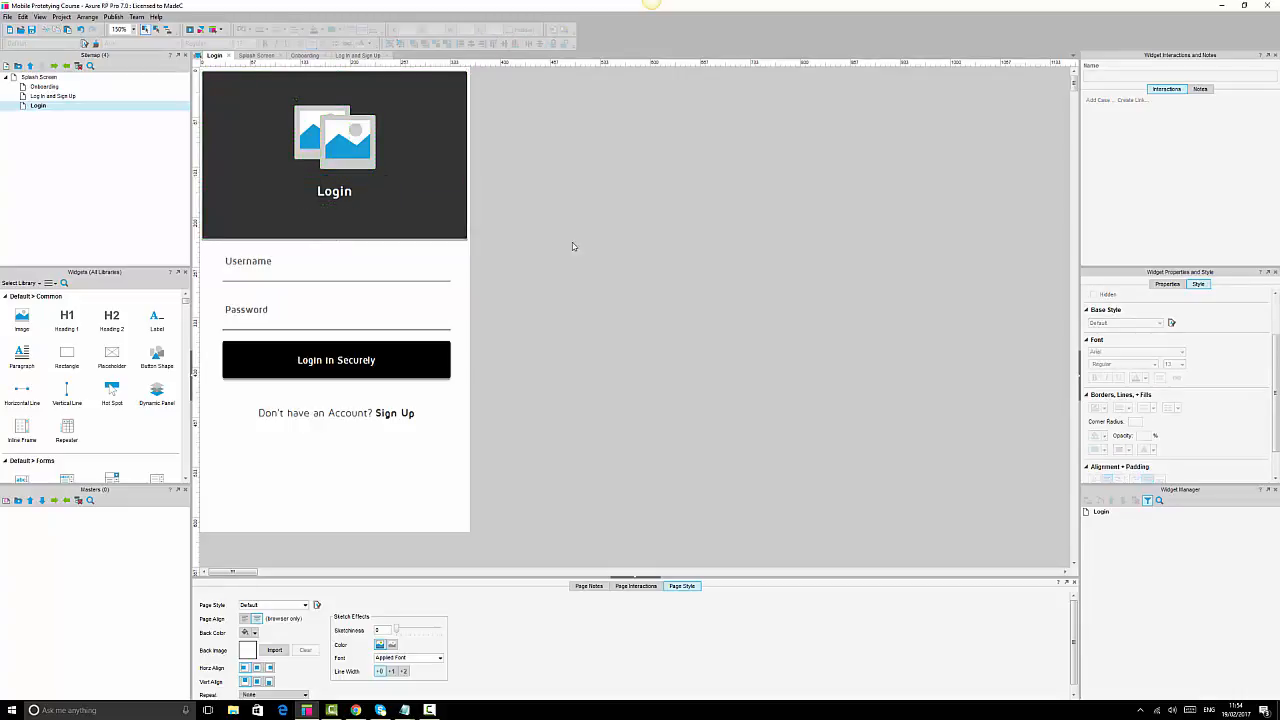
click(335, 142)
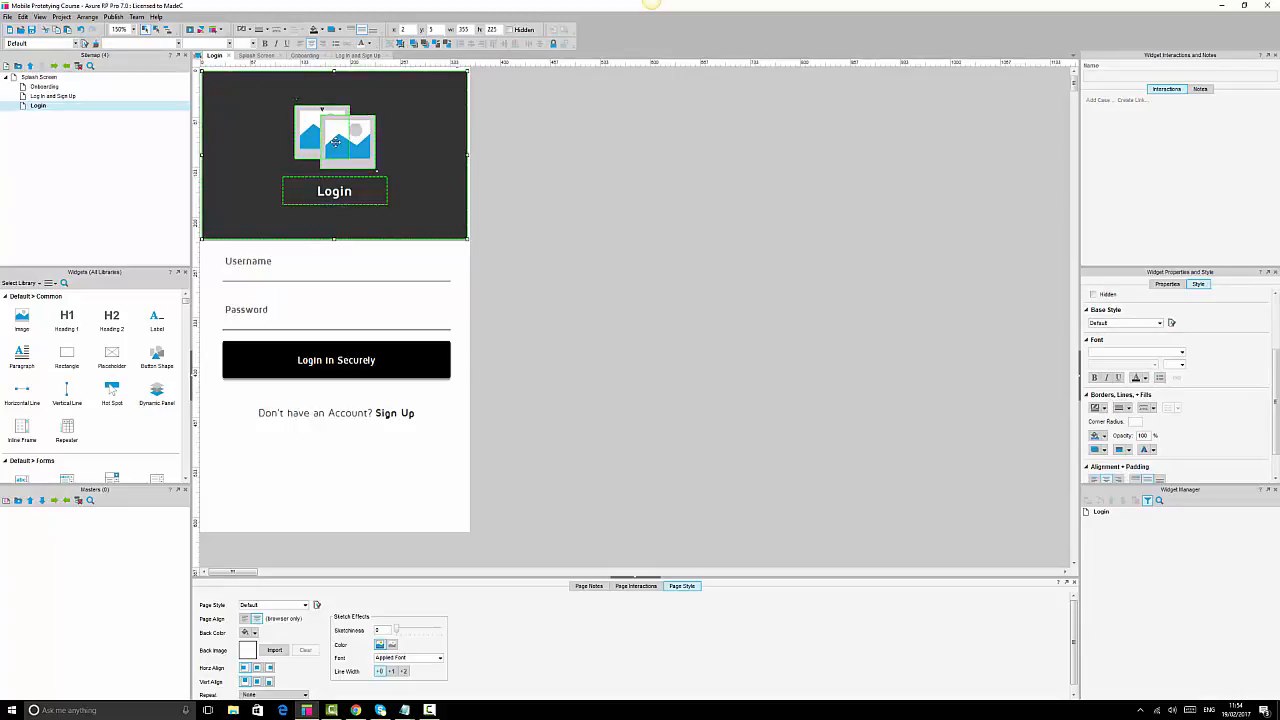
key(Up)
key(Up)
key(Up)
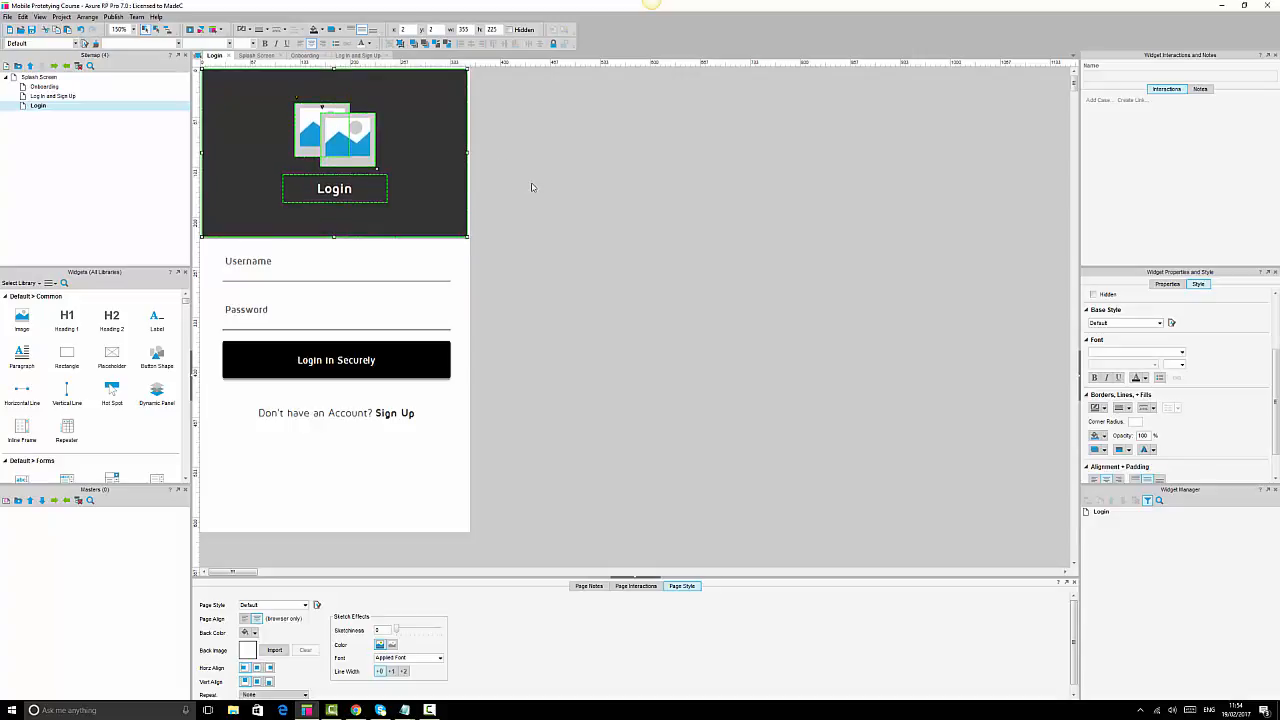
Select the dark header rectangle inside the header group.
click(532, 187)
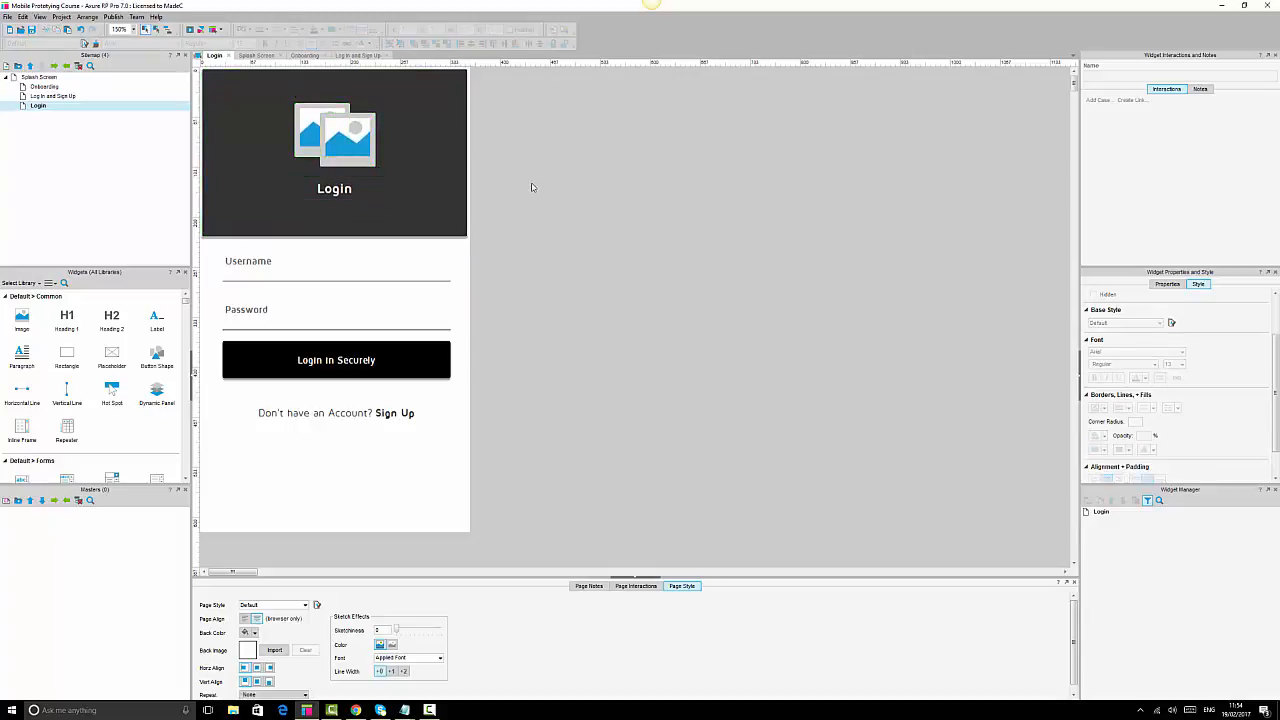
click(460, 163)
click(456, 156)
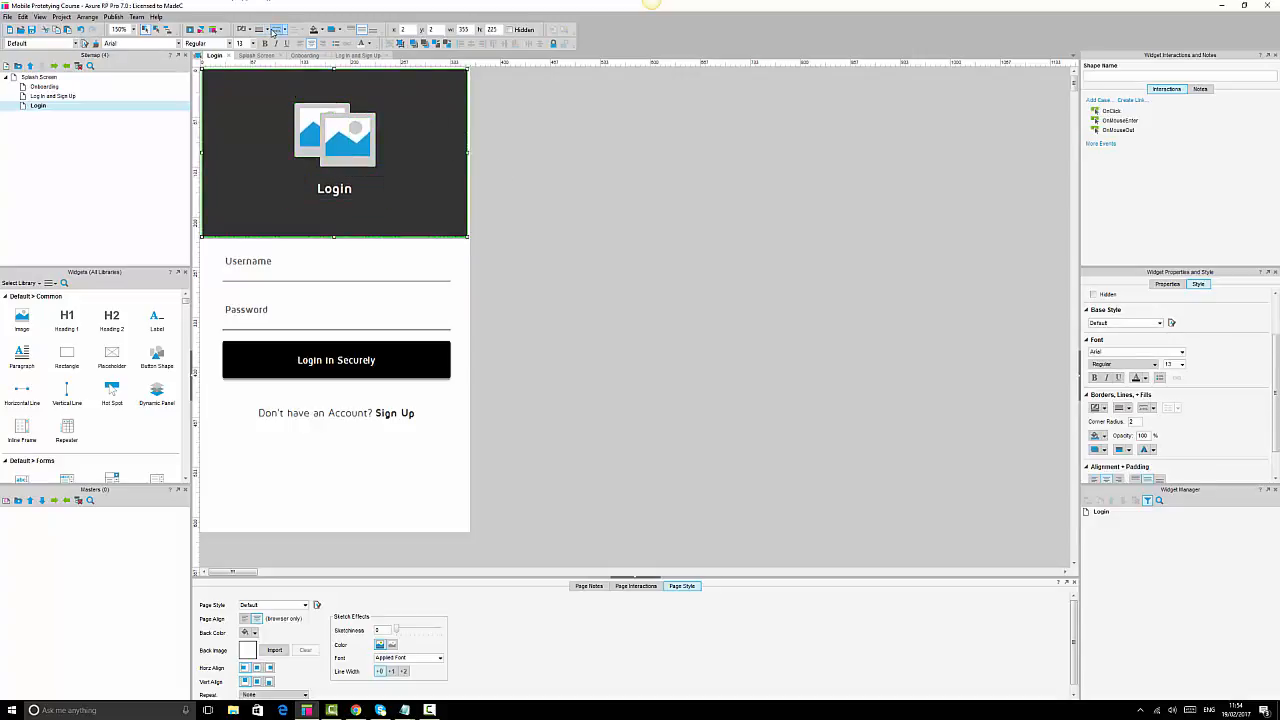
Remove the dark header rectangle's border by setting its Line Weight to None.
click(266, 30)
click(267, 41)
click(599, 197)
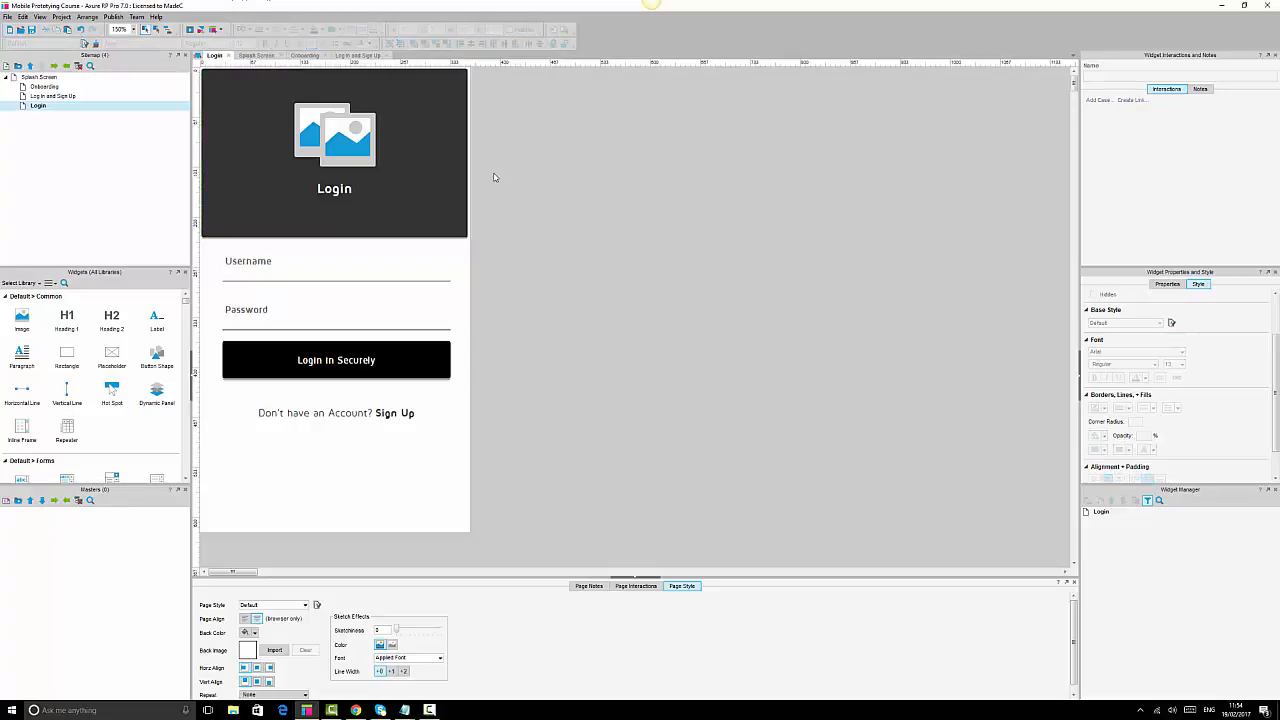
Move the Sign Up text, Login in Securely button and Username/Password fields further down the page.
click(252, 272)
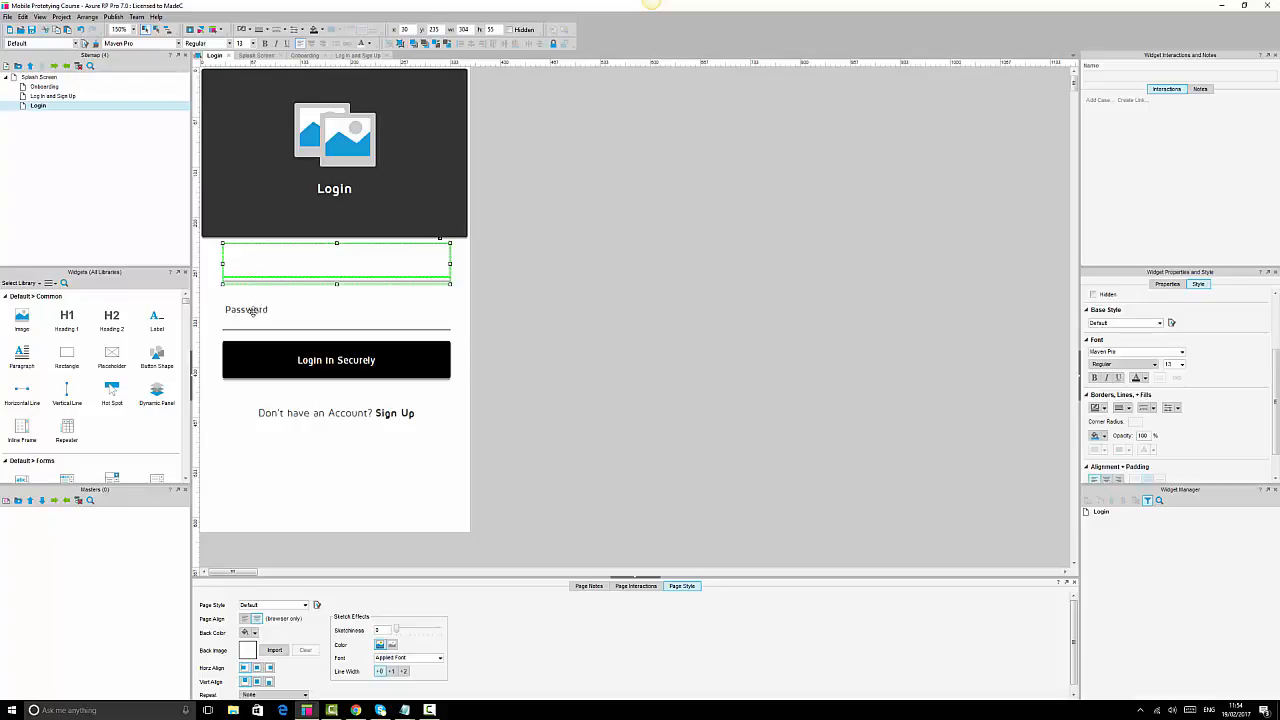
click(322, 412)
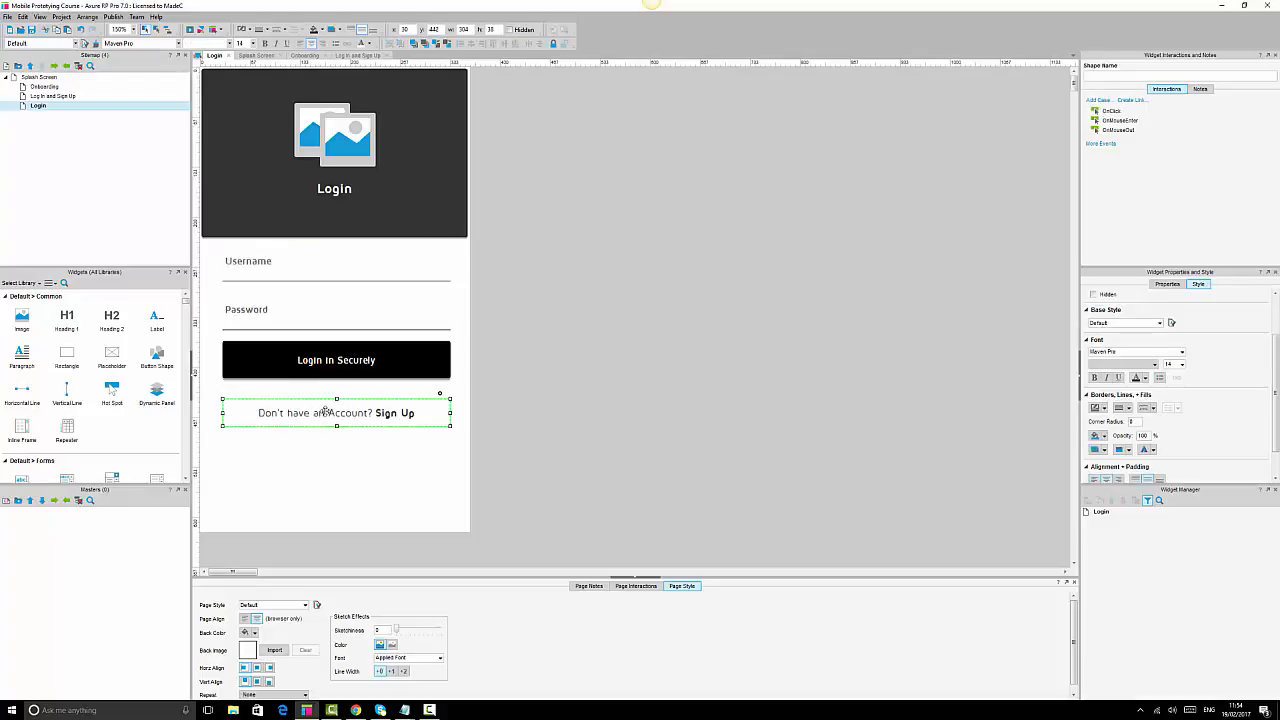
drag(325, 410, 326, 466)
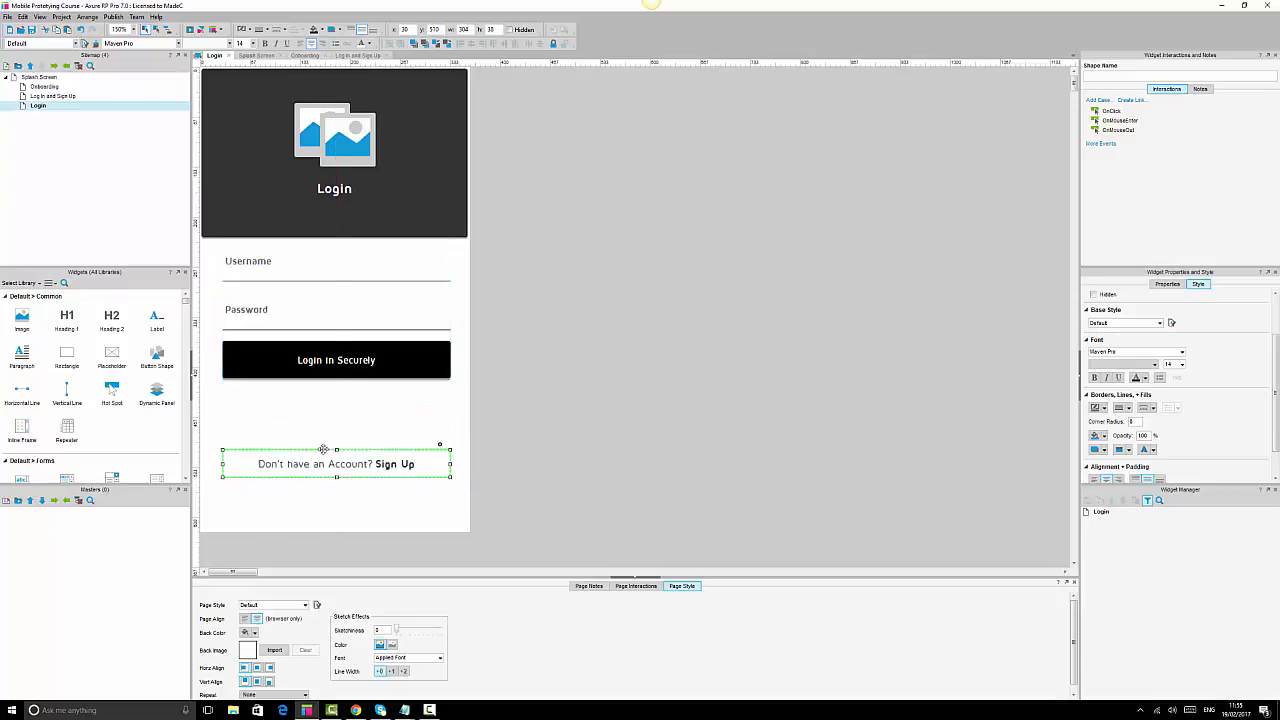
click(329, 360)
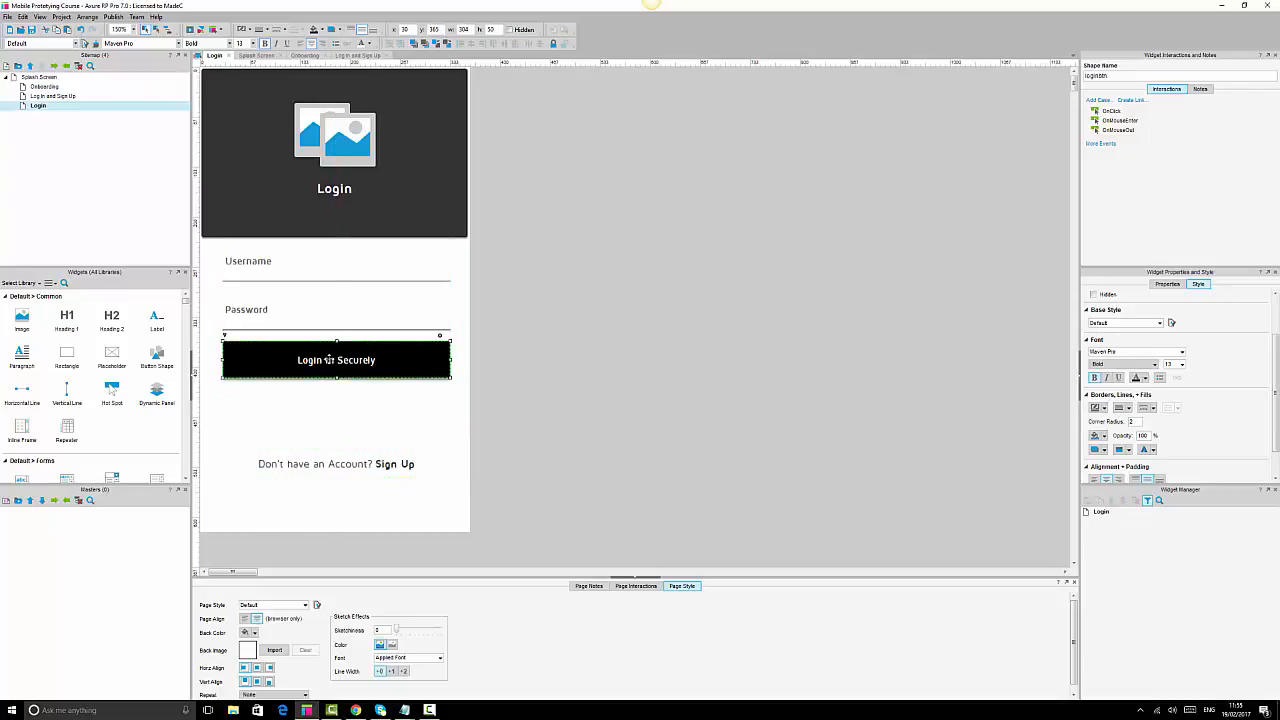
drag(329, 365, 334, 406)
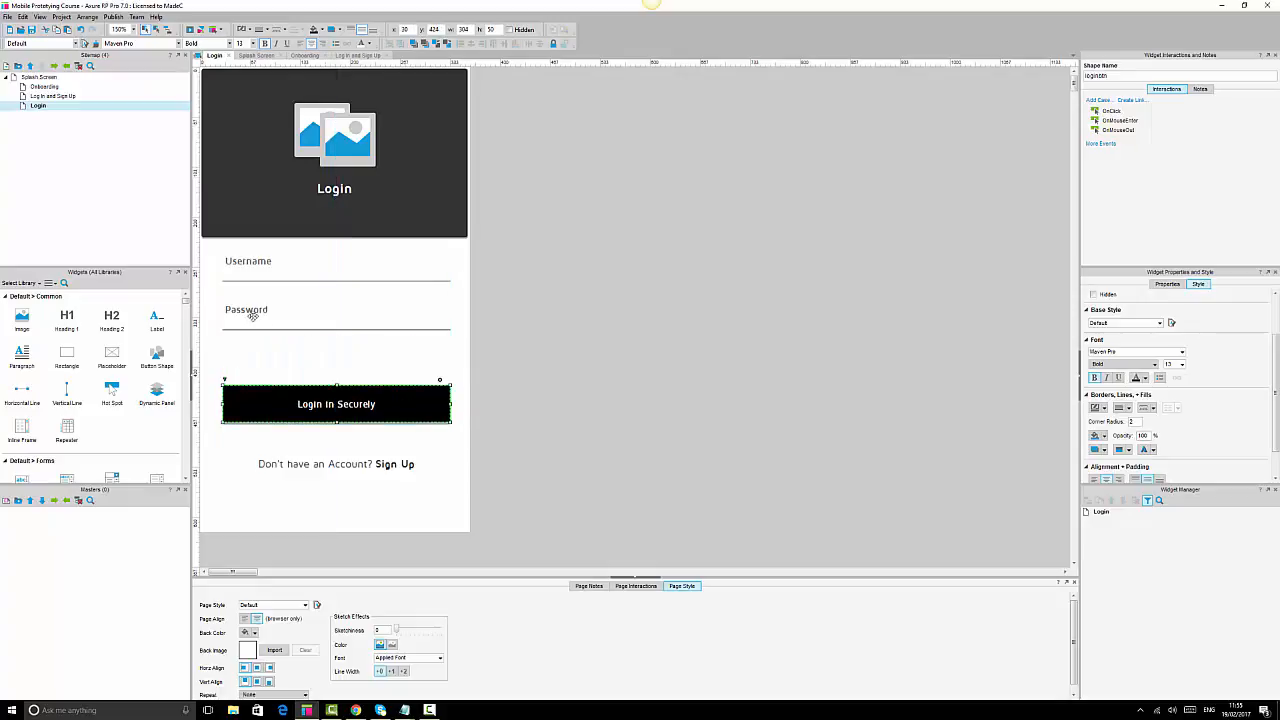
click(246, 291)
shift+click(248, 262)
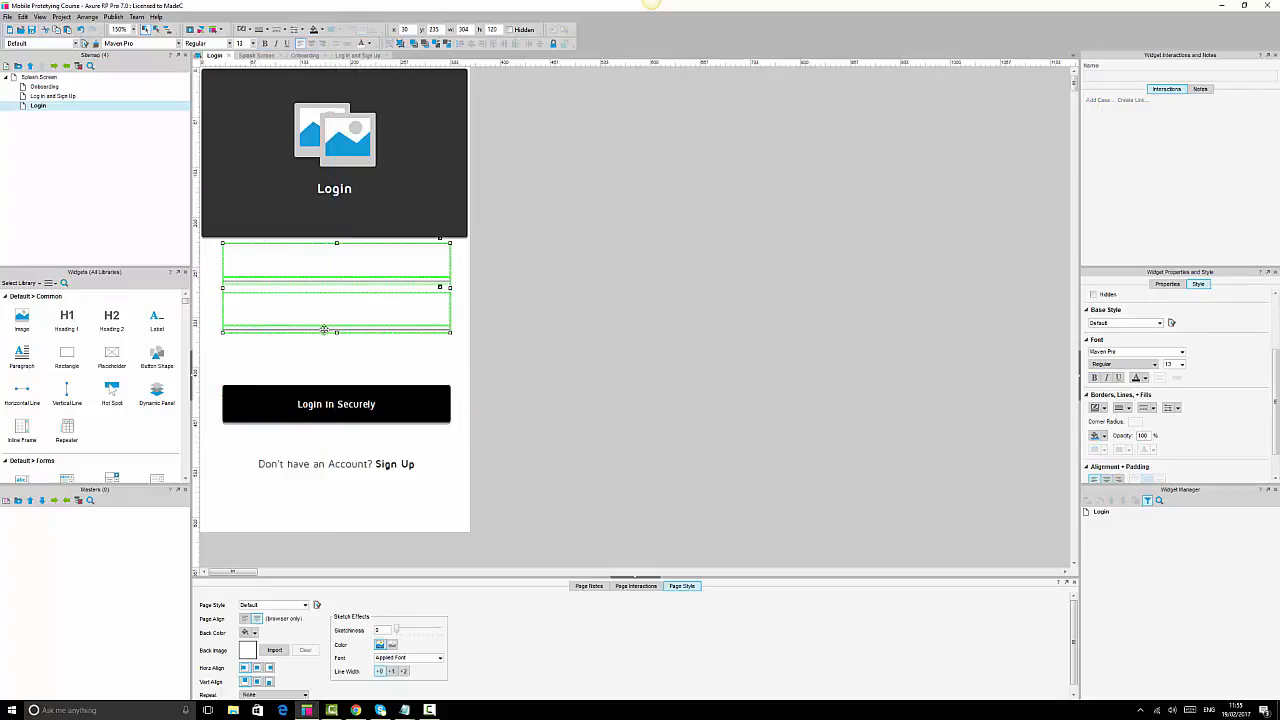
drag(327, 282, 327, 321)
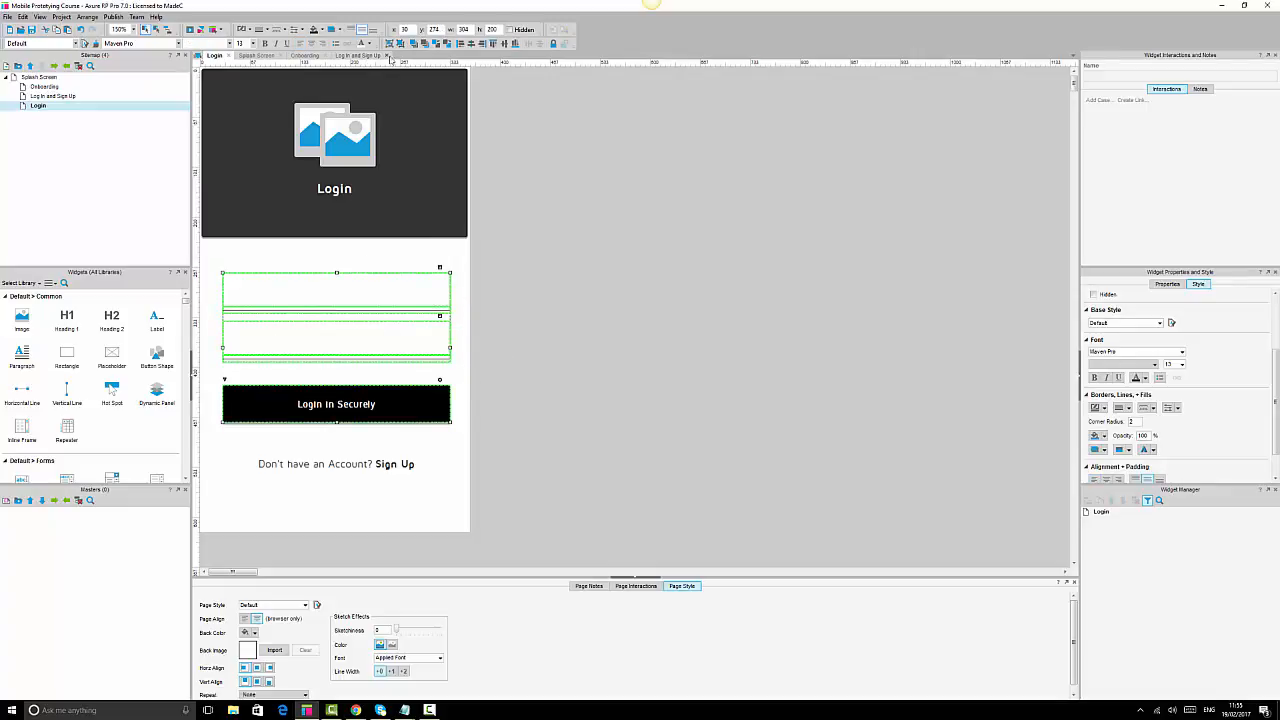
click(662, 346)
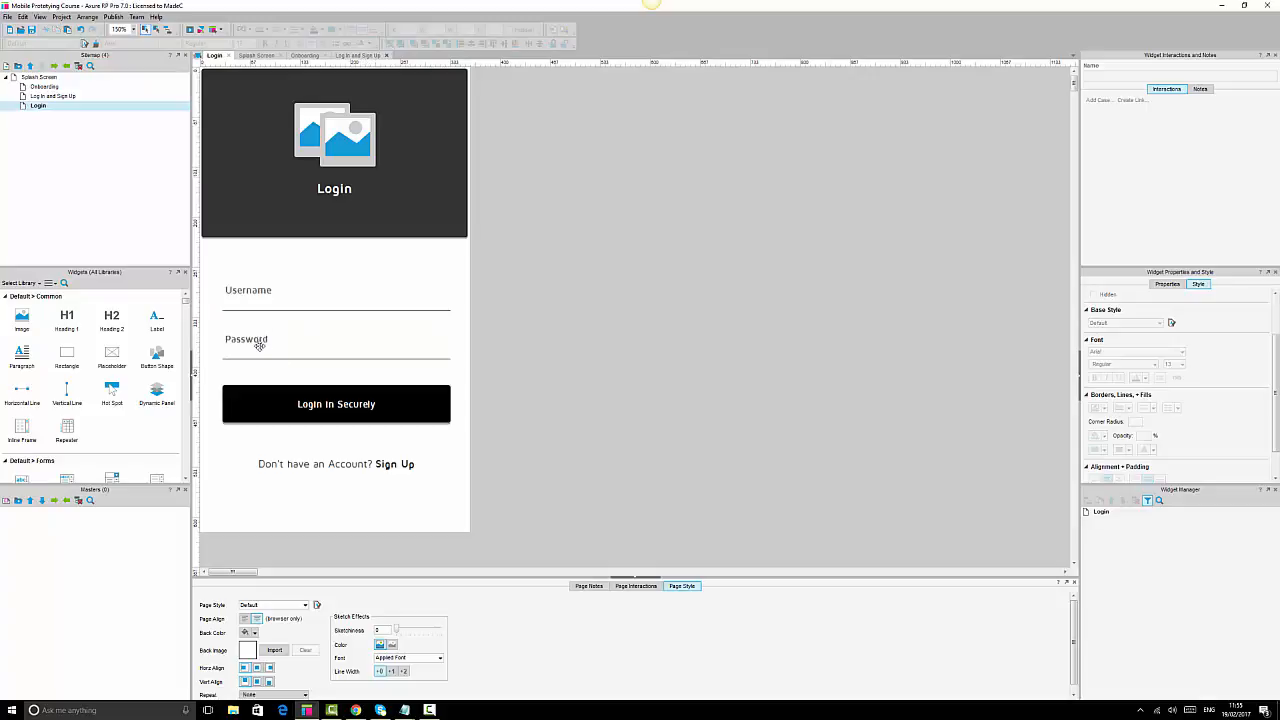
Resize the login button and space the two fields and button evenly with Distribute Vertically.
click(326, 398)
drag(223, 404, 223, 404)
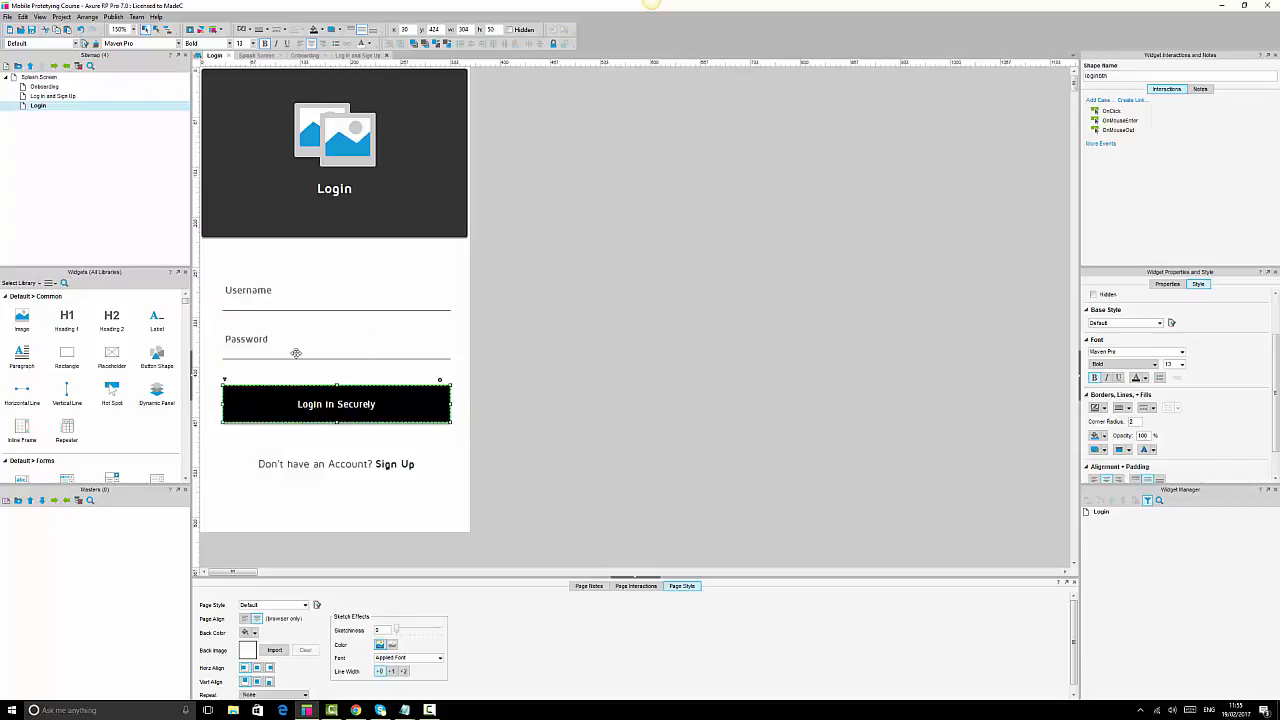
click(247, 338)
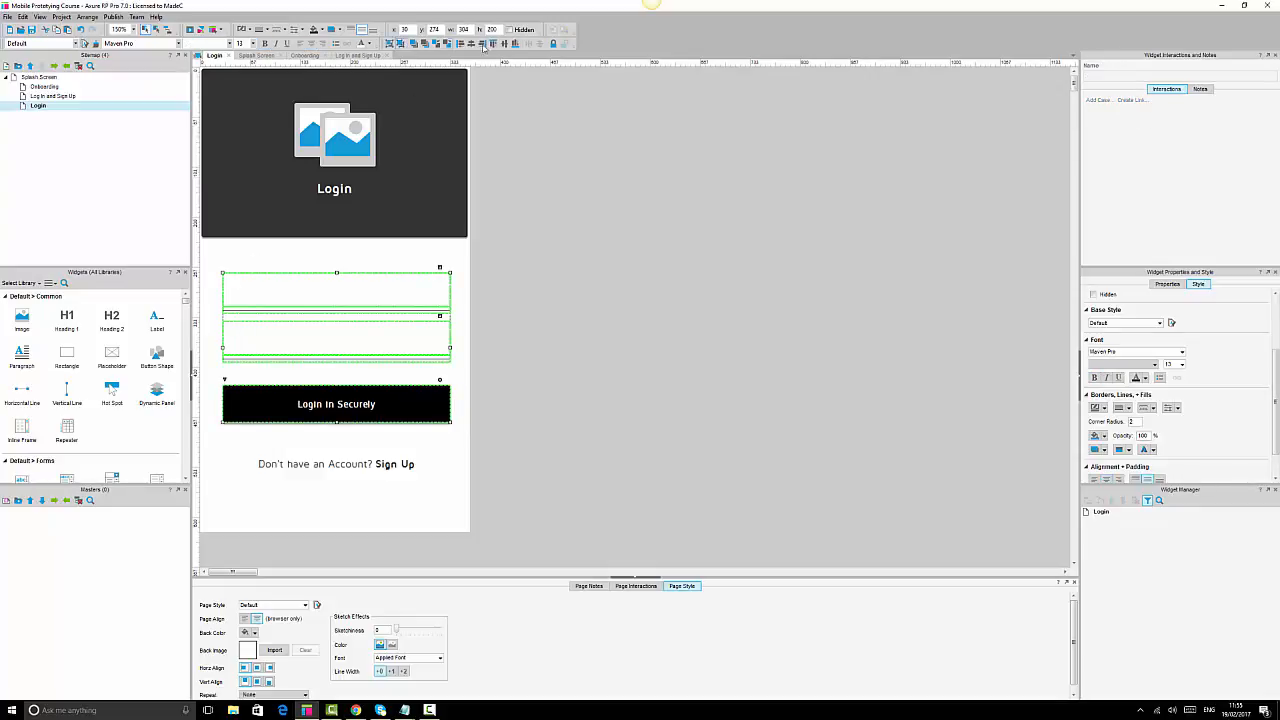
click(449, 431)
click(345, 404)
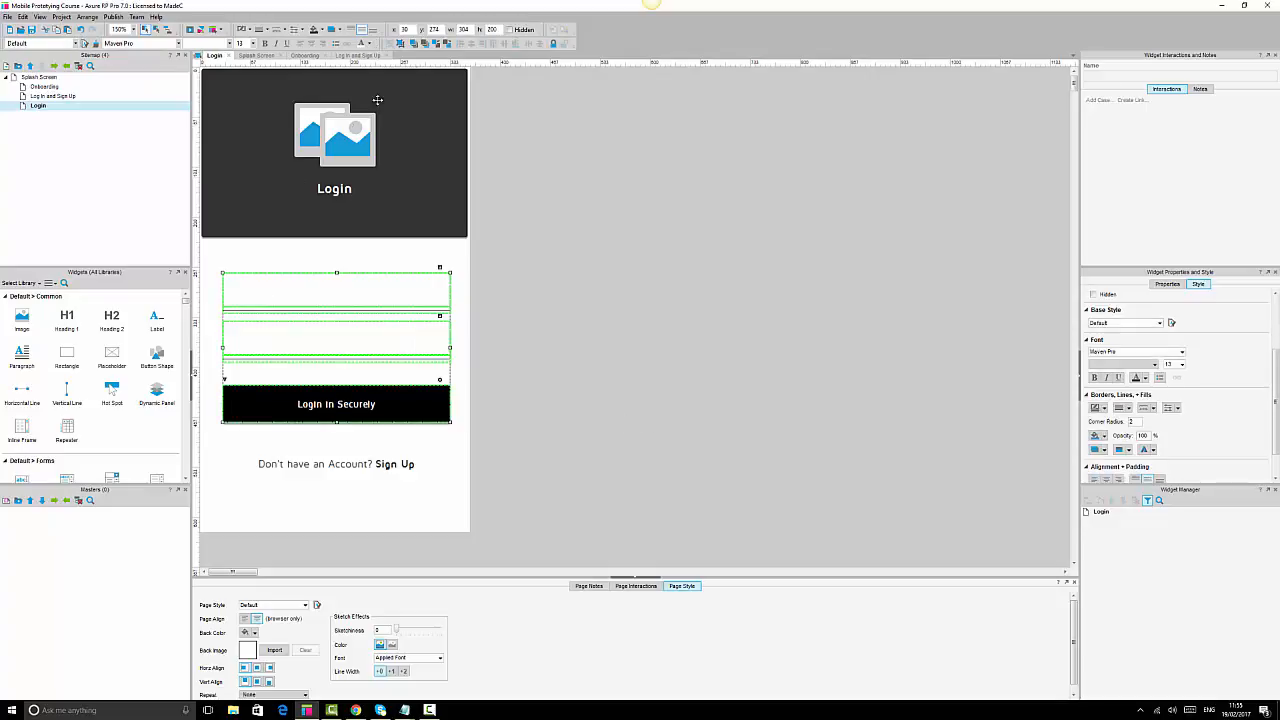
click(401, 44)
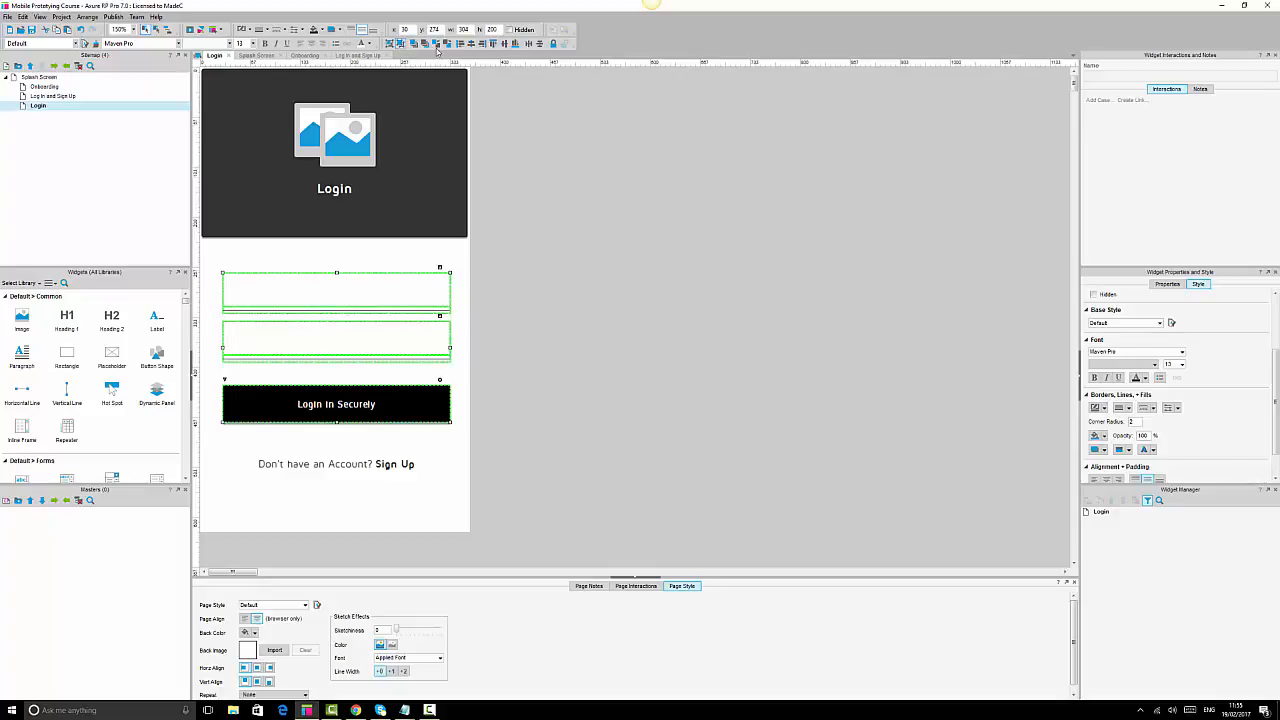
click(538, 47)
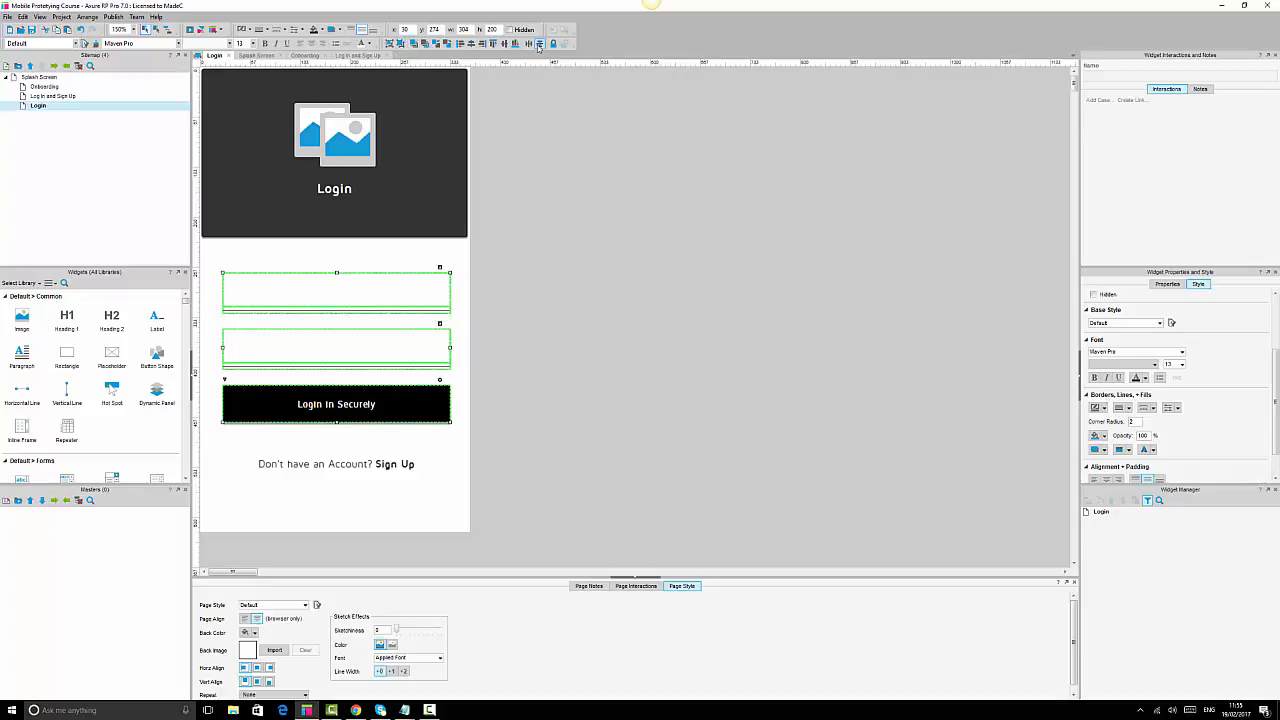
Reselect the login button and both fields together, then select the Sign Up text.
click(634, 150)
click(374, 415)
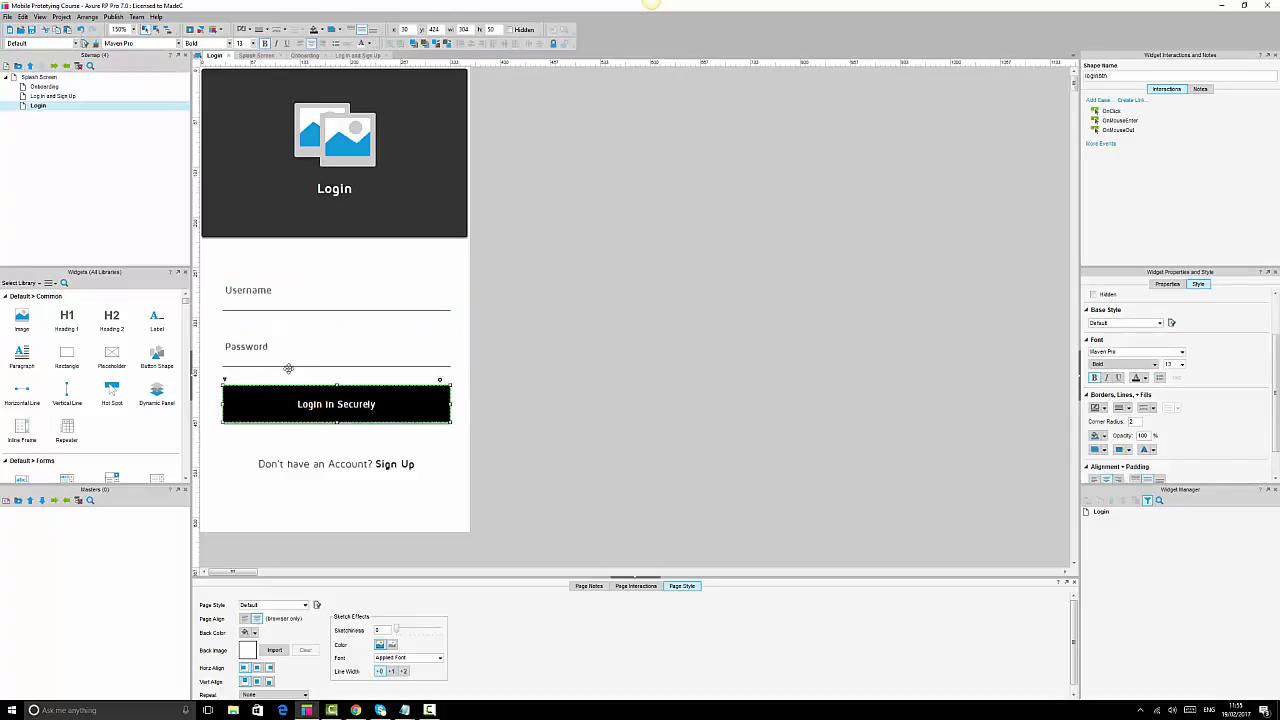
ctrl+click(259, 350)
ctrl+click(238, 304)
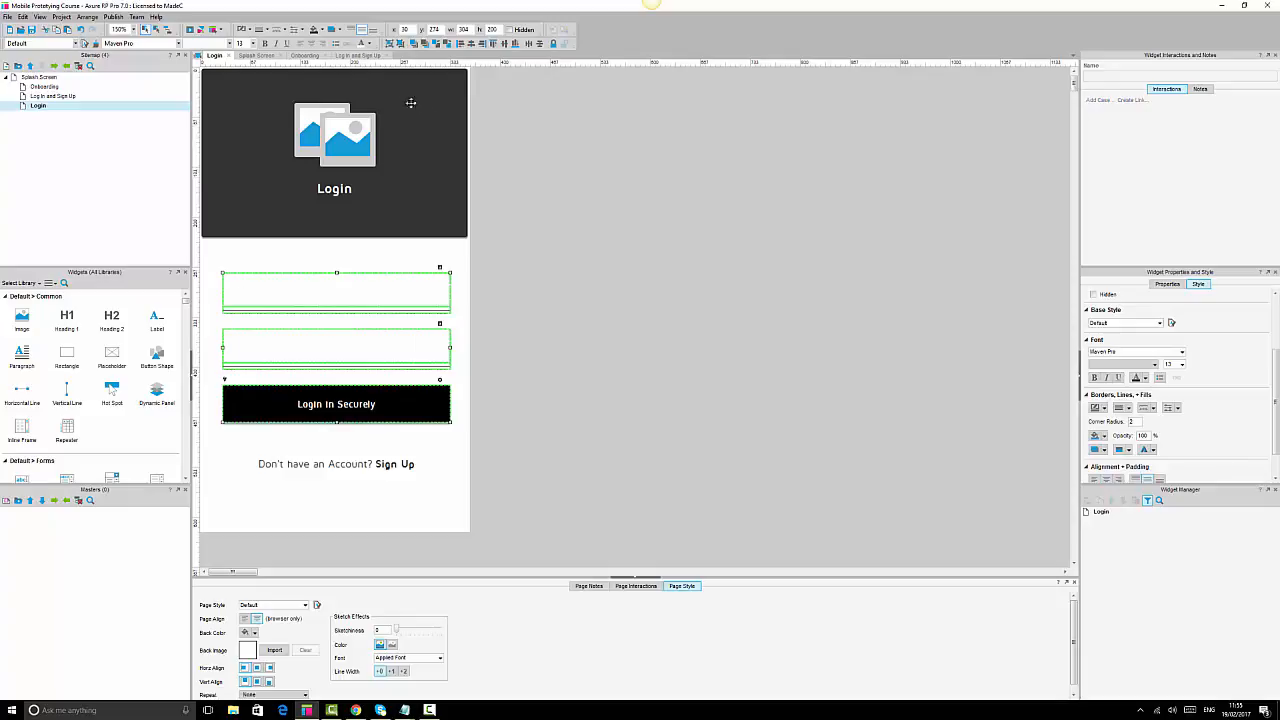
click(549, 223)
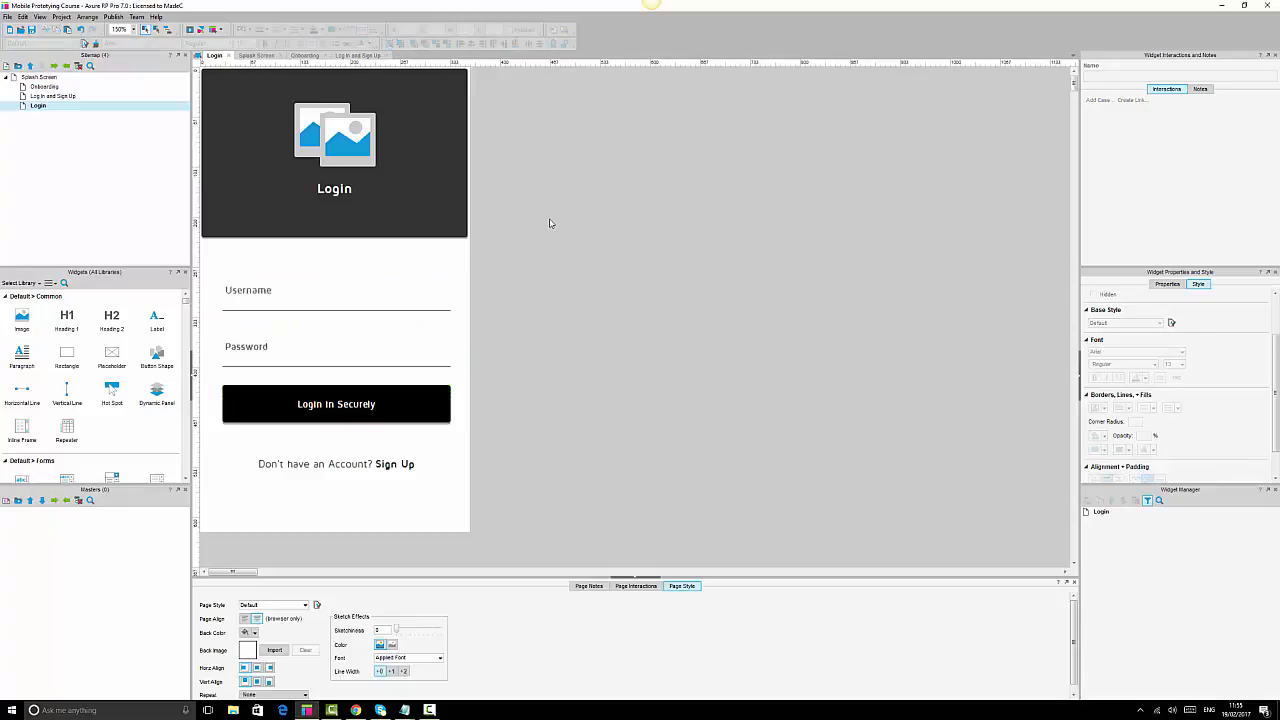
click(366, 466)
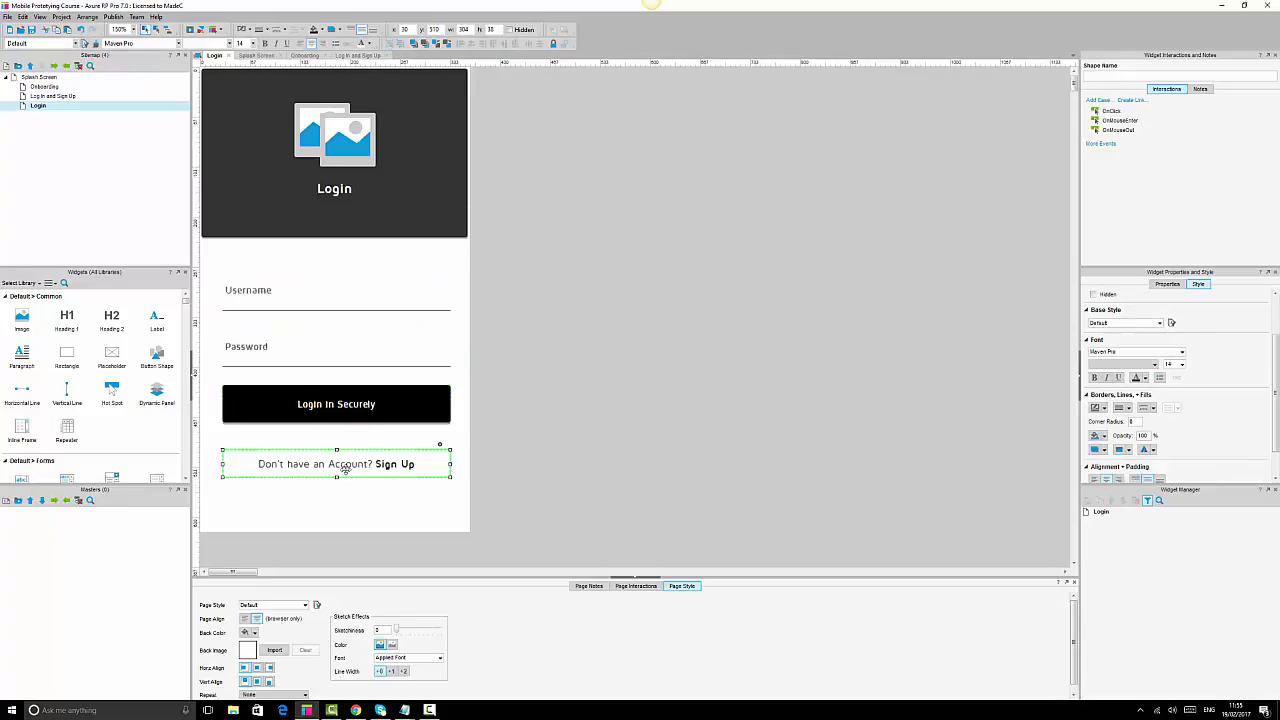
Stretch the Sign Up text box taller, then Align Center the header, fields, button and Sign Up text.
mouse_move(337, 476)
mouse_down()
mouse_move(337, 490)
mouse_move(336, 478)
mouse_up()
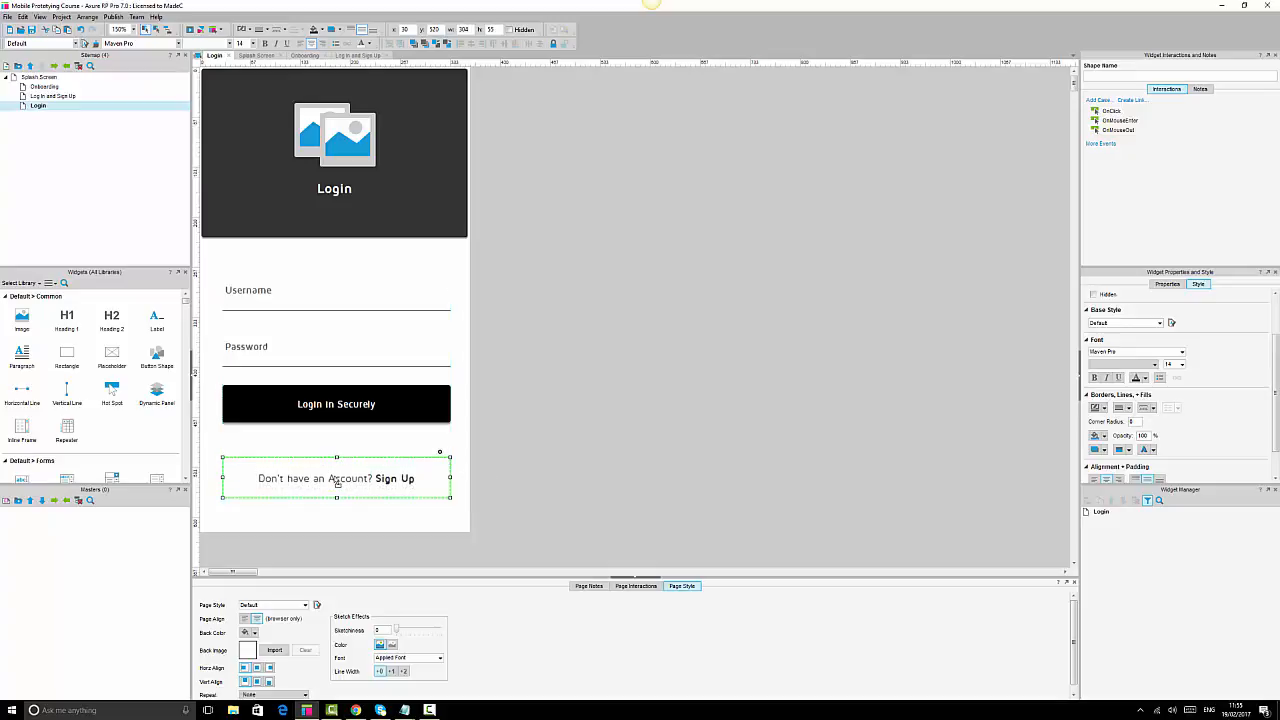
key(ctrl+a)
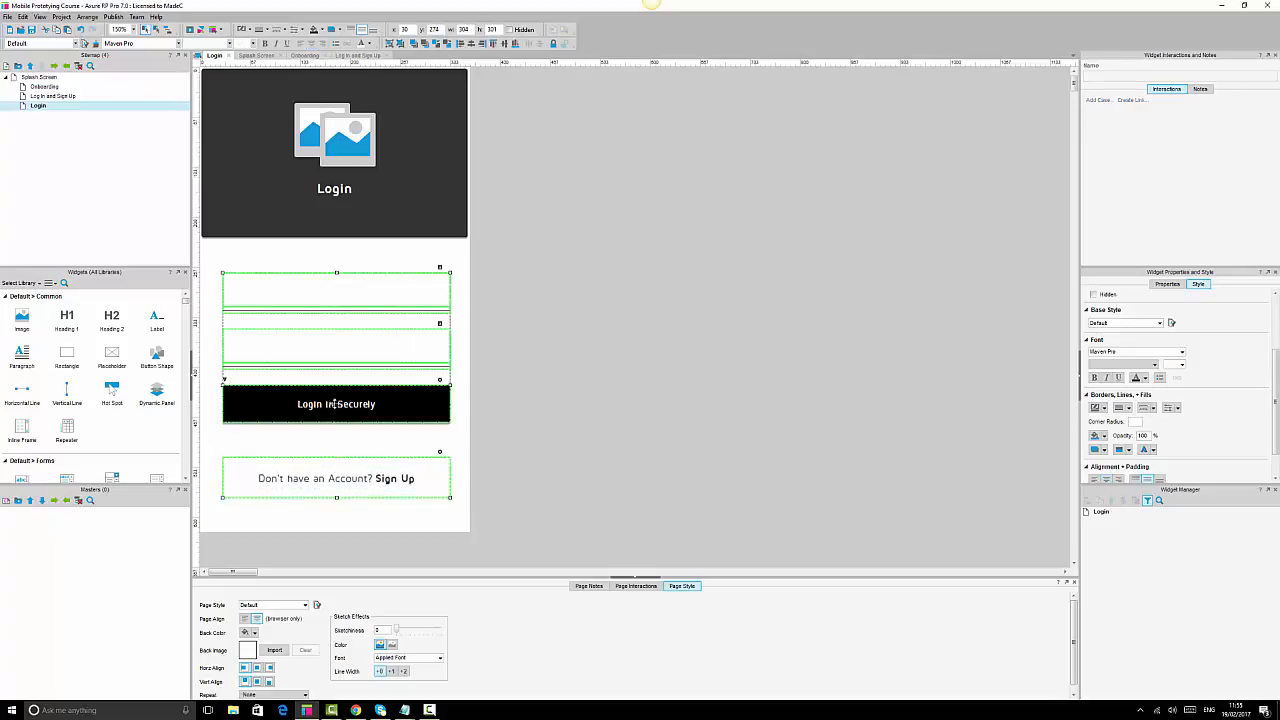
click(350, 191)
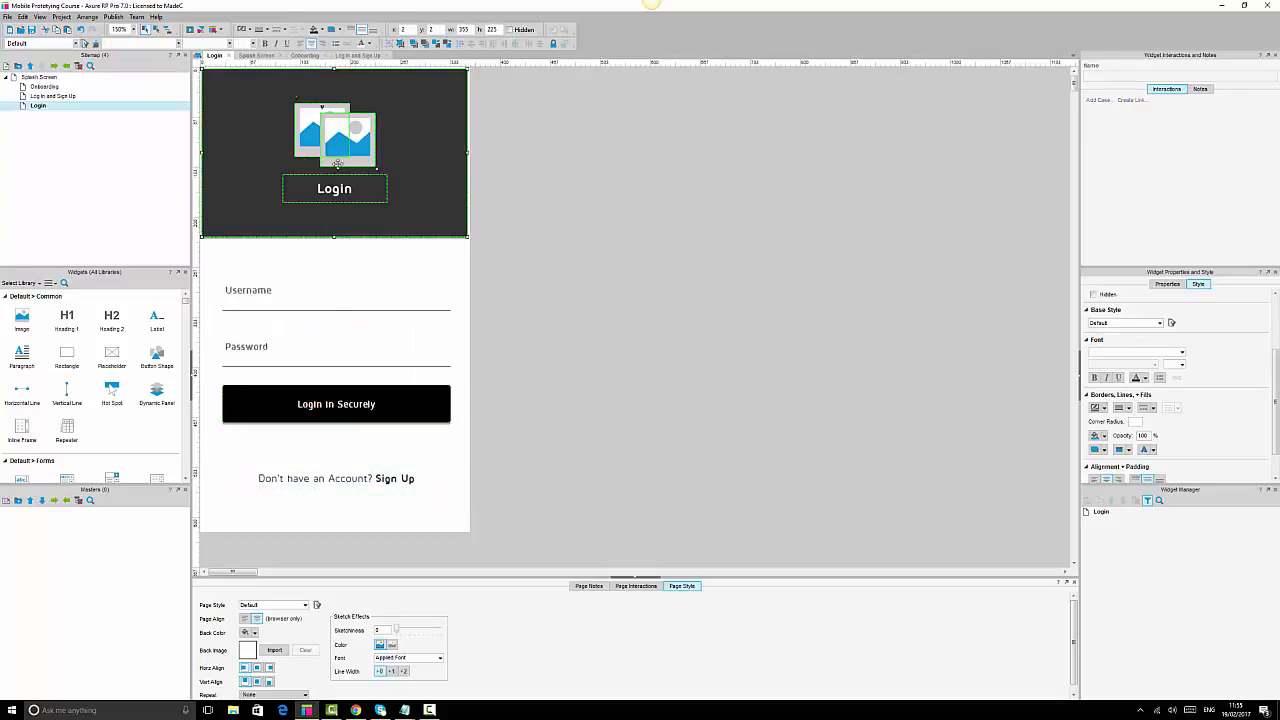
ctrl+click(246, 297)
ctrl+click(300, 479)
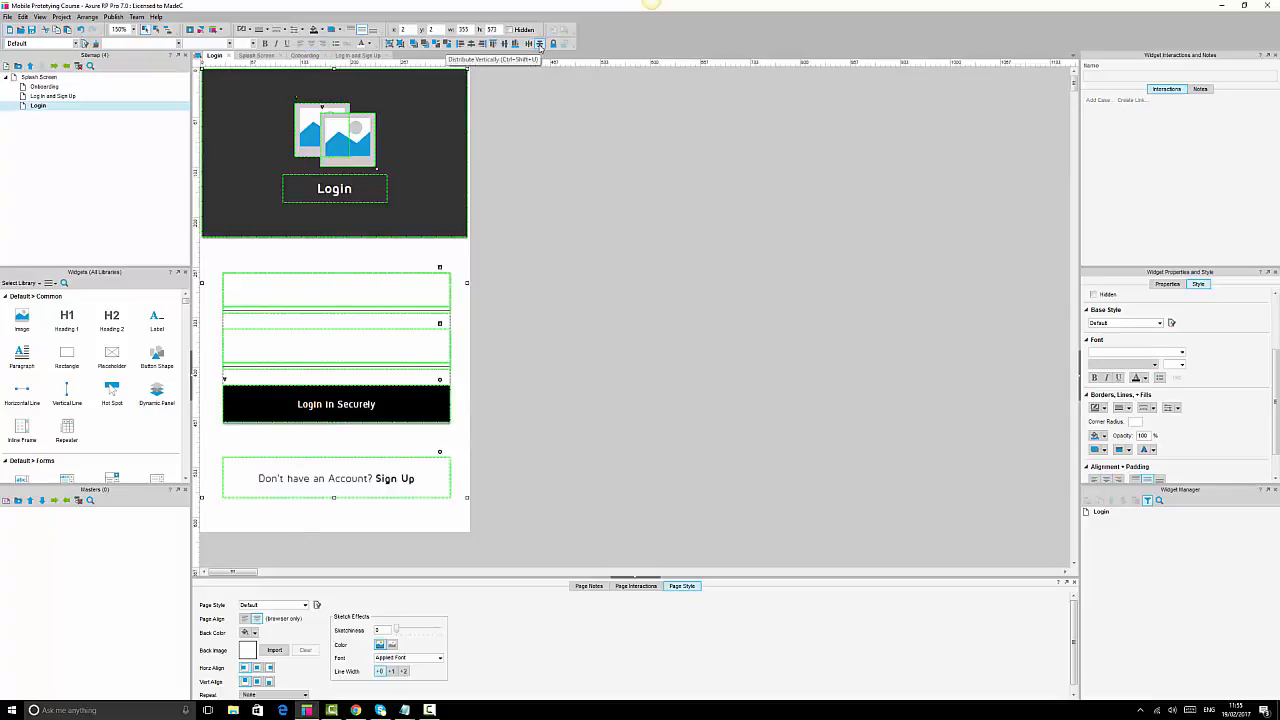
click(472, 45)
click(610, 240)
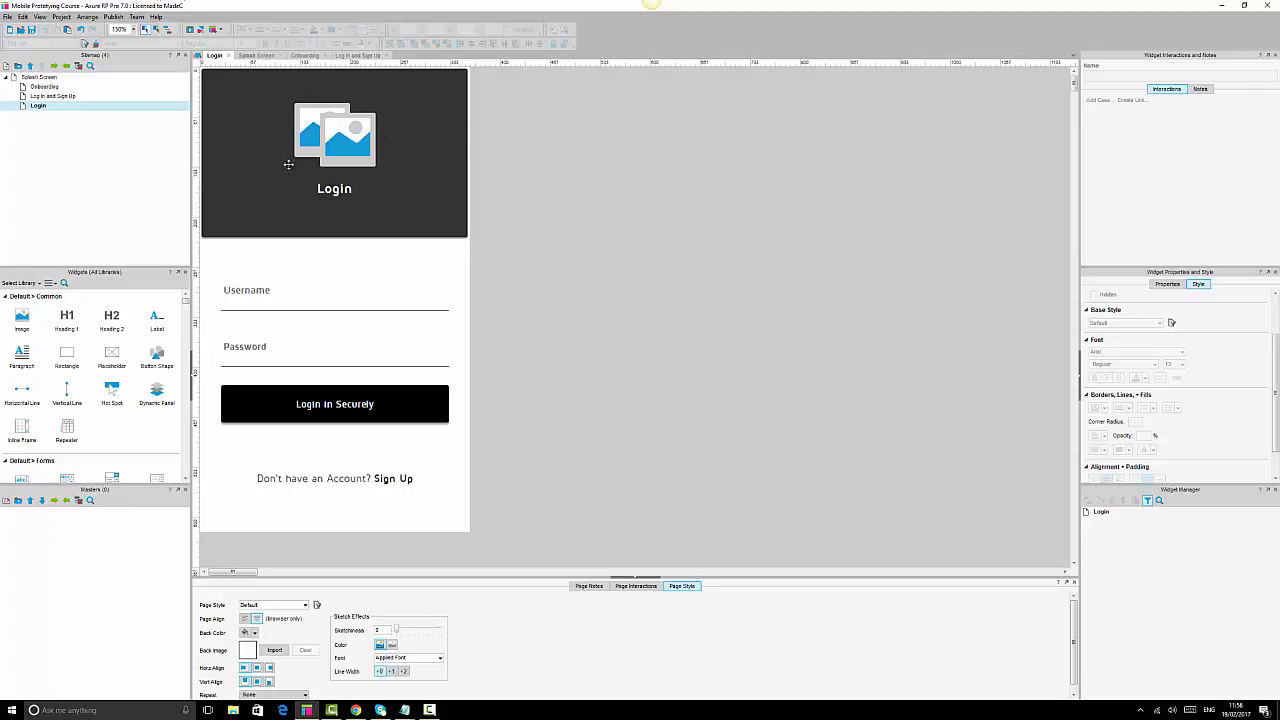
click(334, 189)
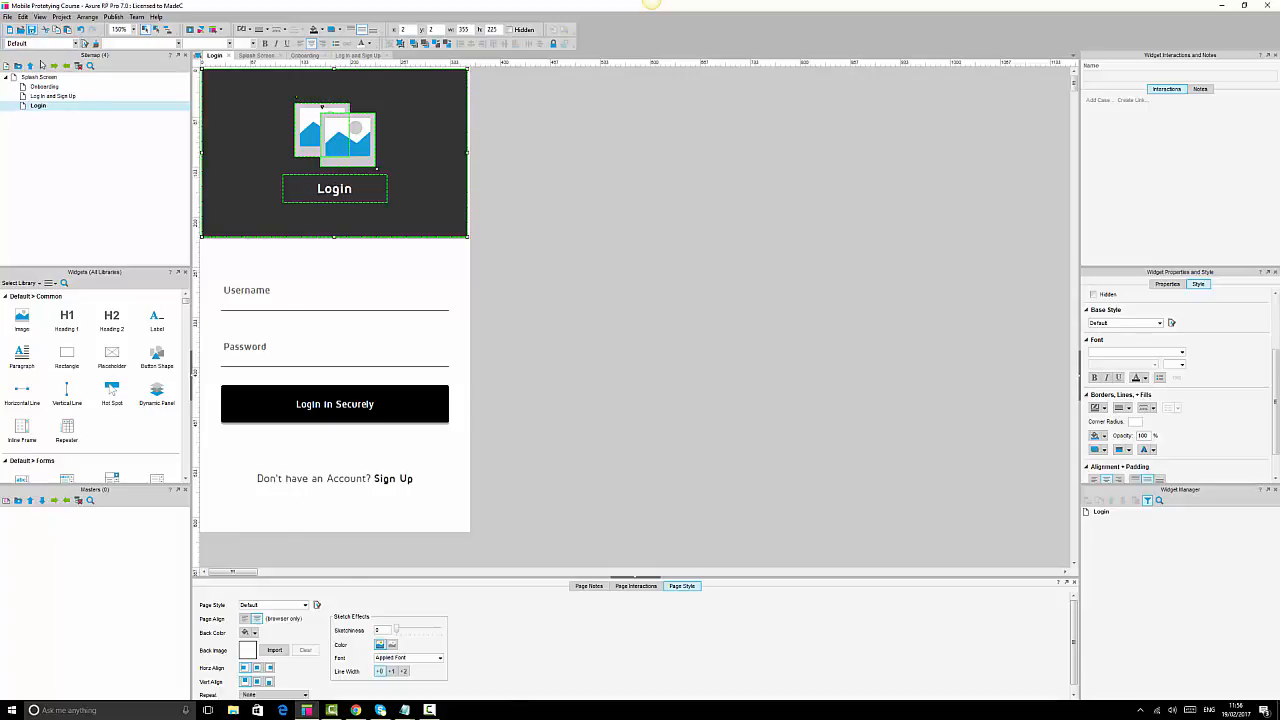
Reload the Chrome preview and go from the start screen through Get Started and LOGIN to the Login page.
click(356, 710)
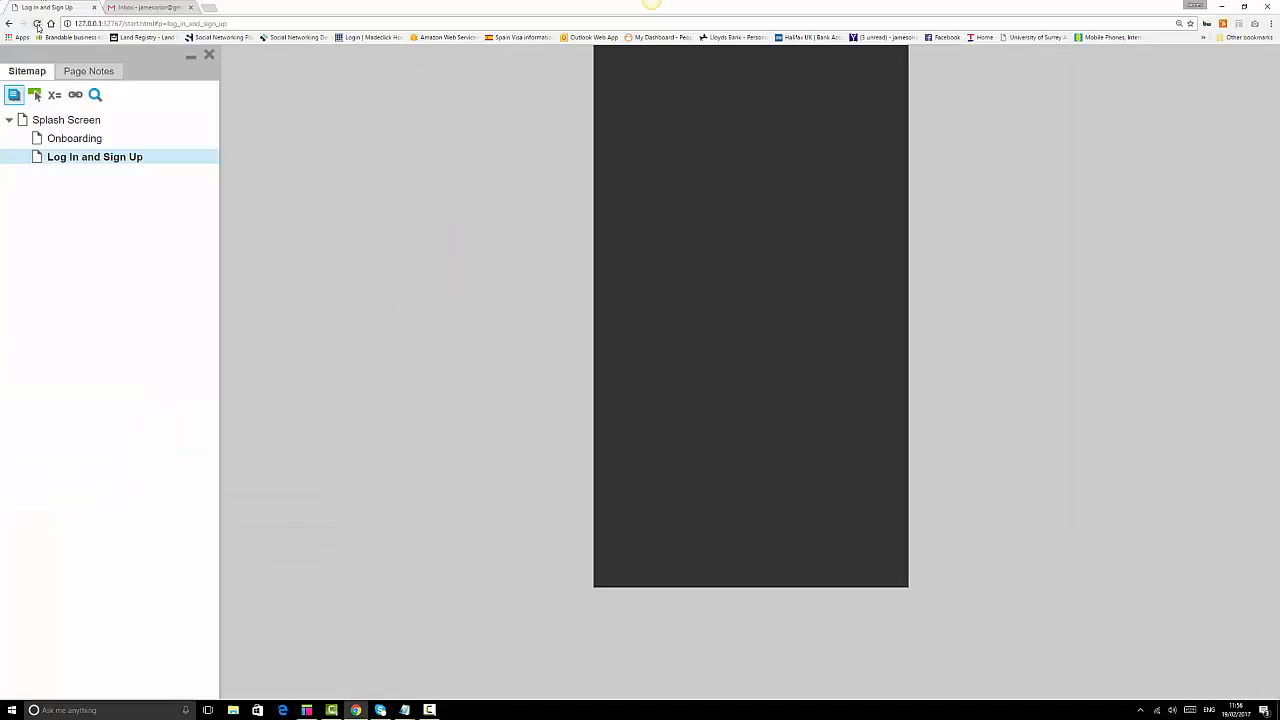
click(37, 24)
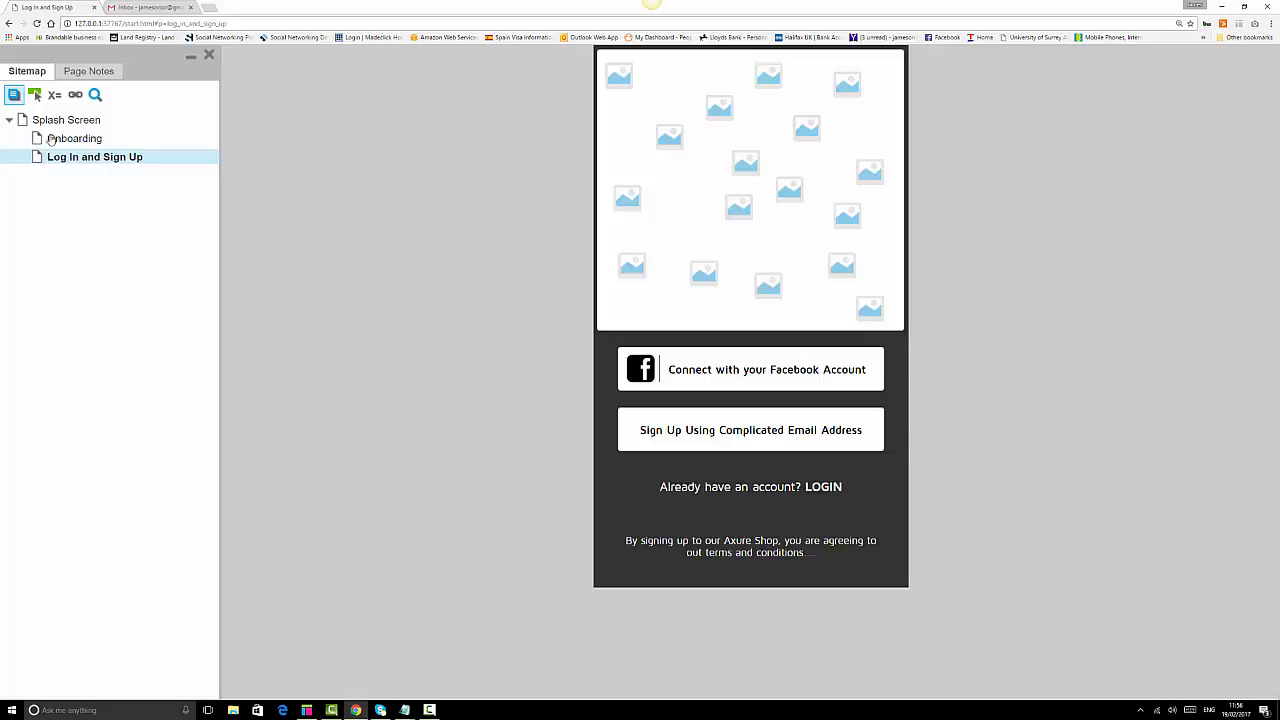
click(58, 121)
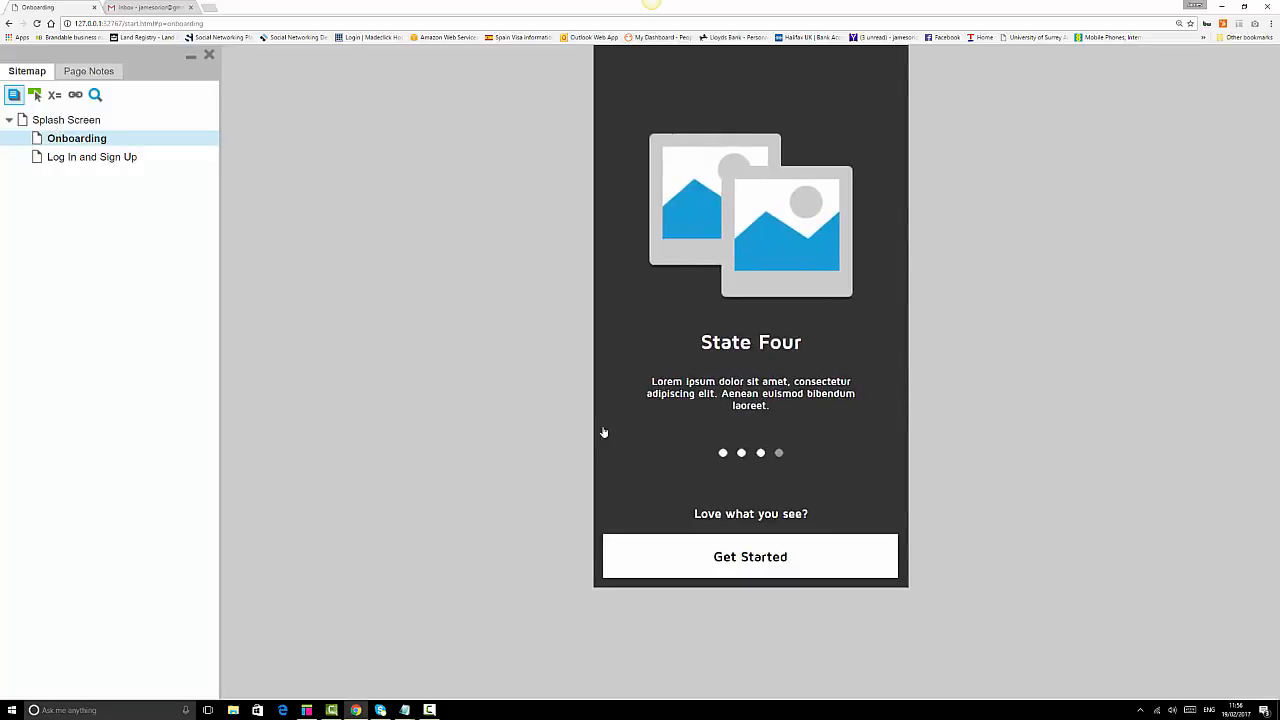
click(793, 569)
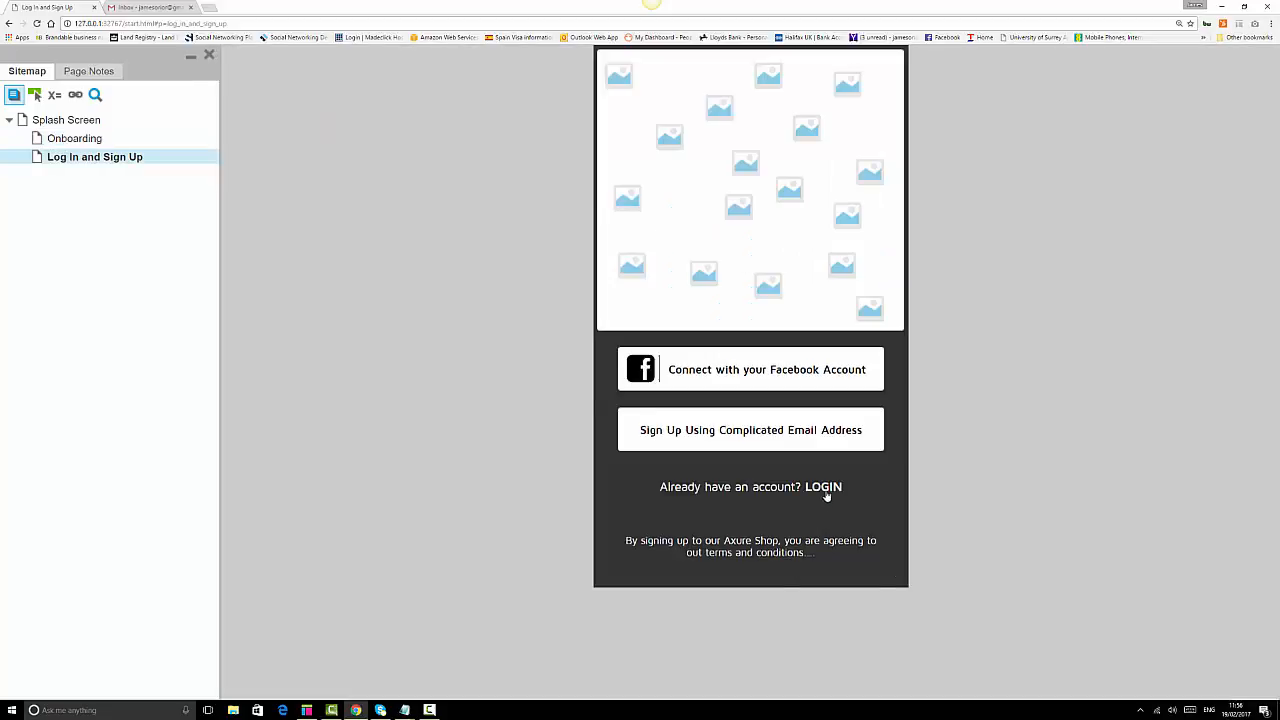
click(829, 489)
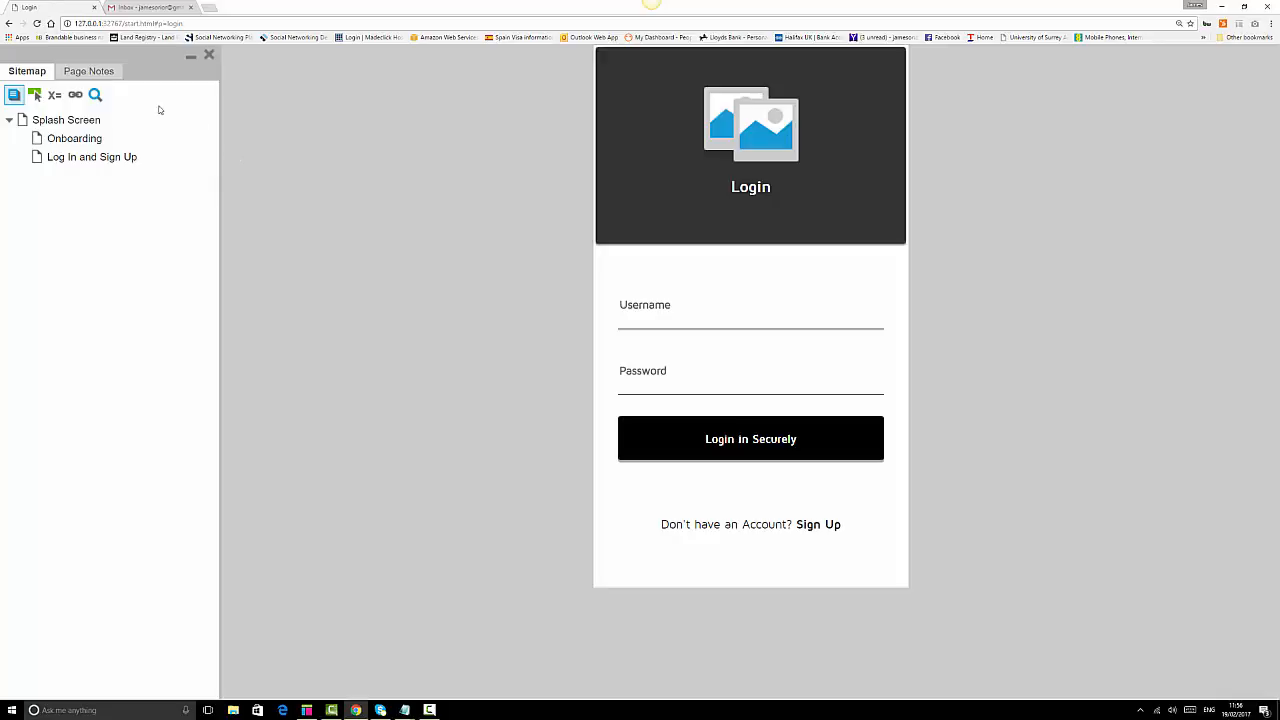
Preview the Login page from Axure, take its web address, and close the extra browser window.
click(355, 710)
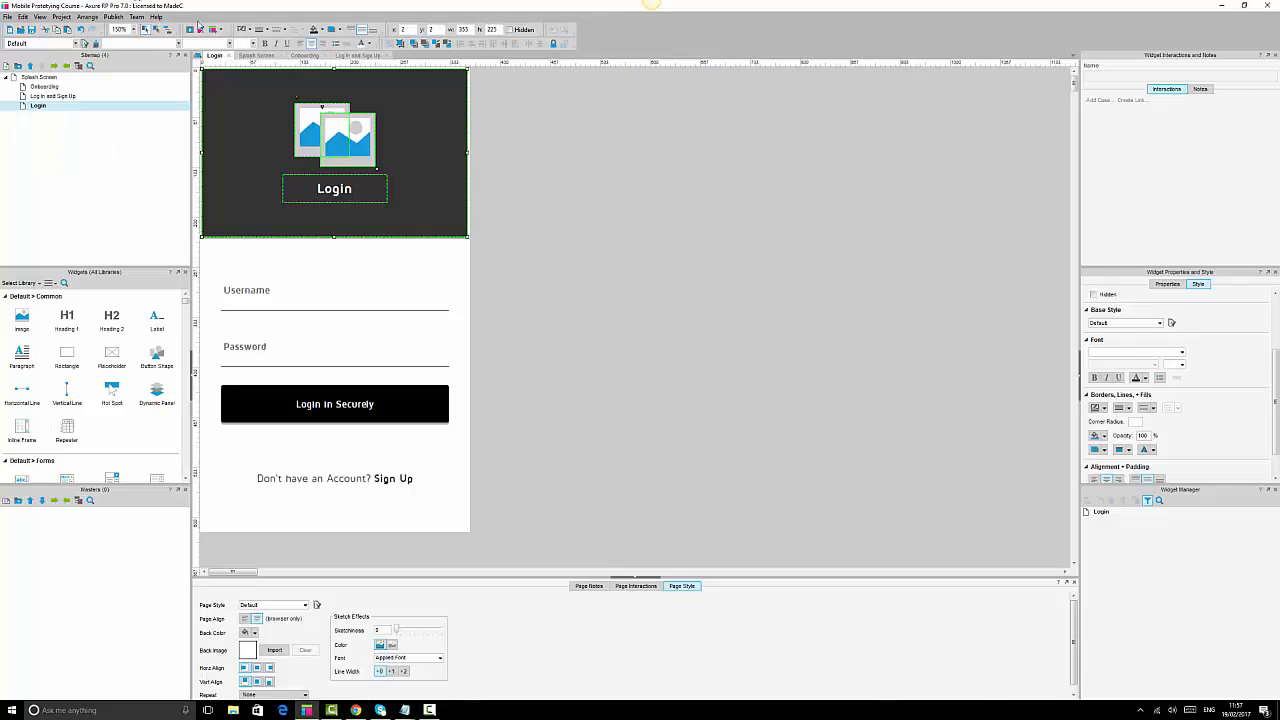
click(190, 31)
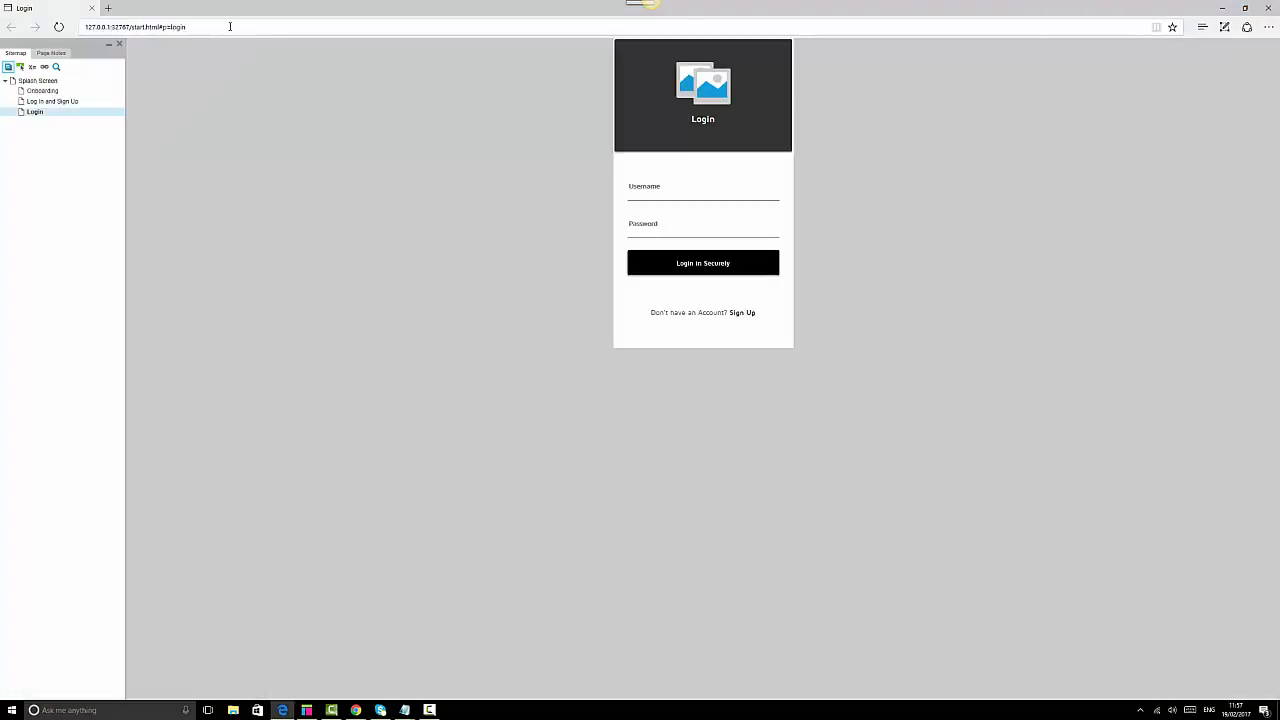
click(230, 27)
key(ctrl+c)
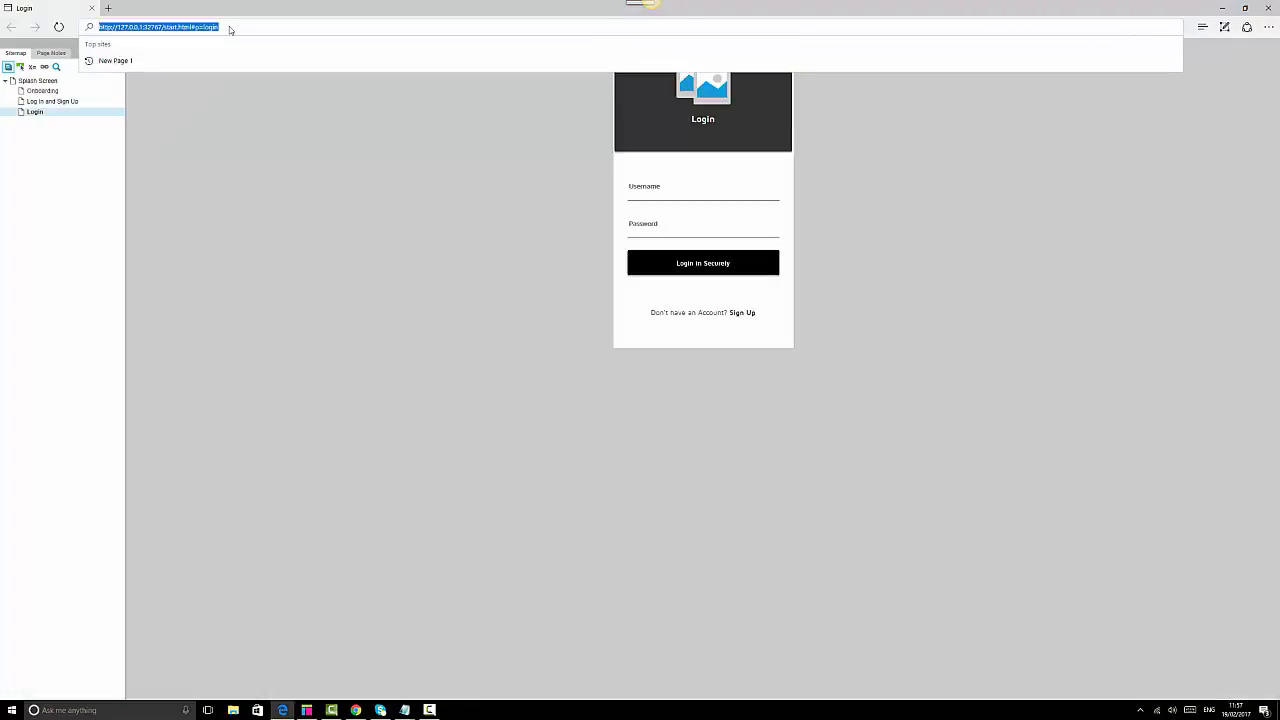
key(BackSpace)
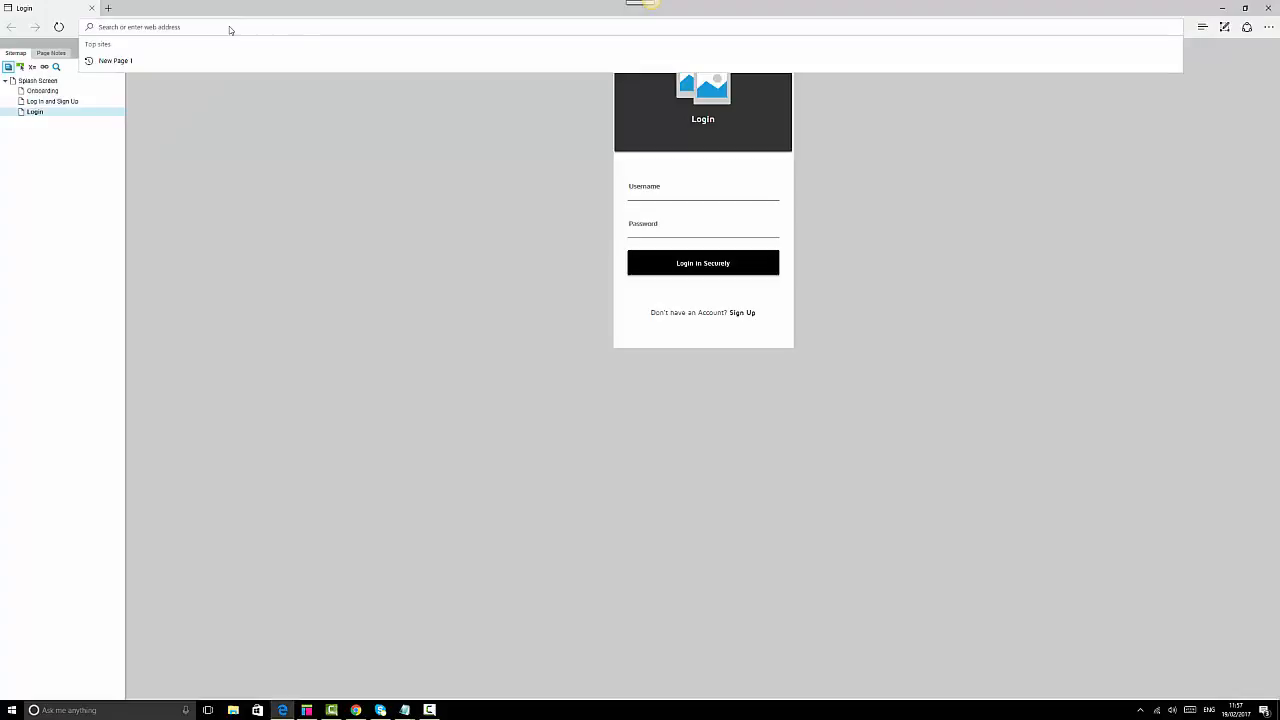
click(1268, 7)
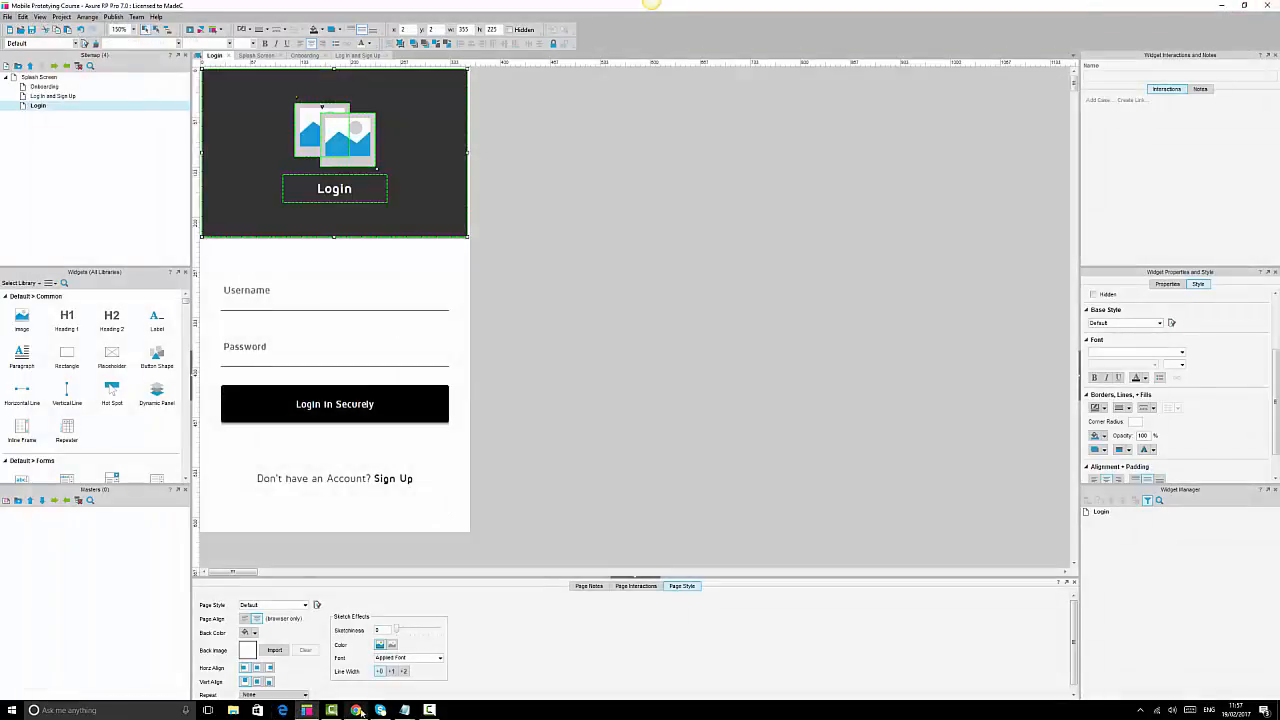
In Chrome, close the Inbox and old Login tabs and load the prototype address in a new tab.
click(357, 710)
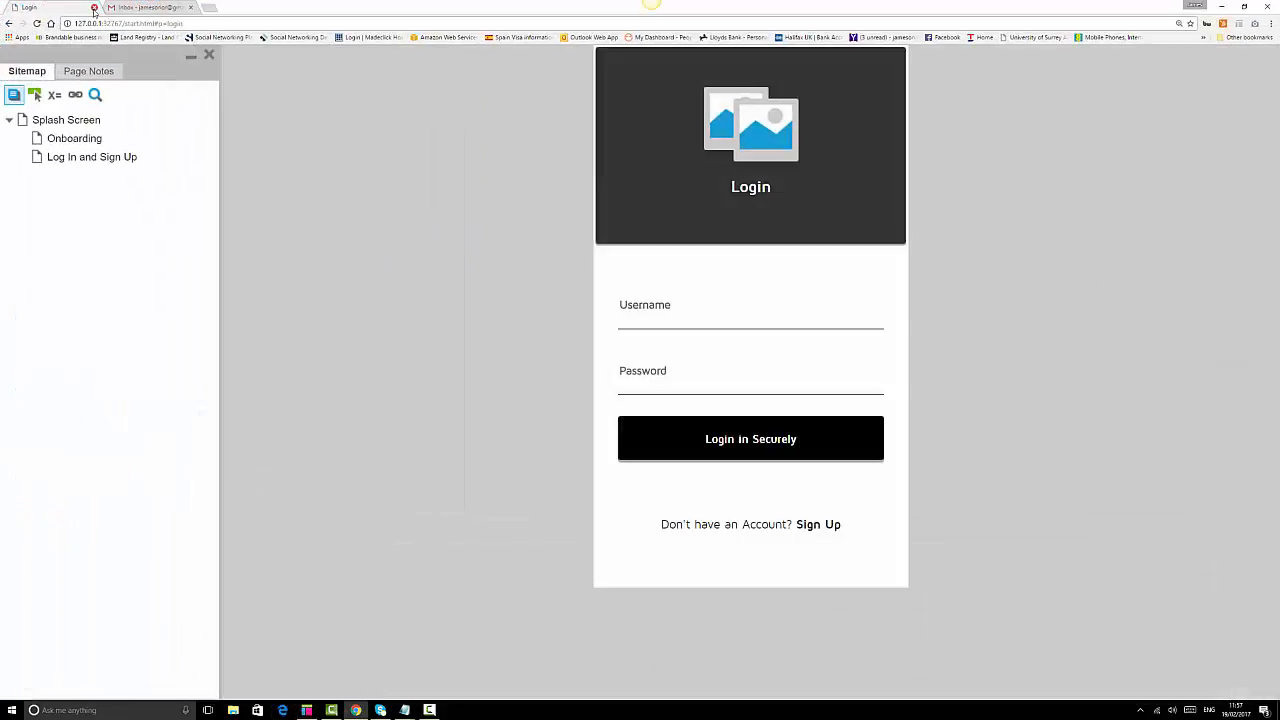
click(190, 7)
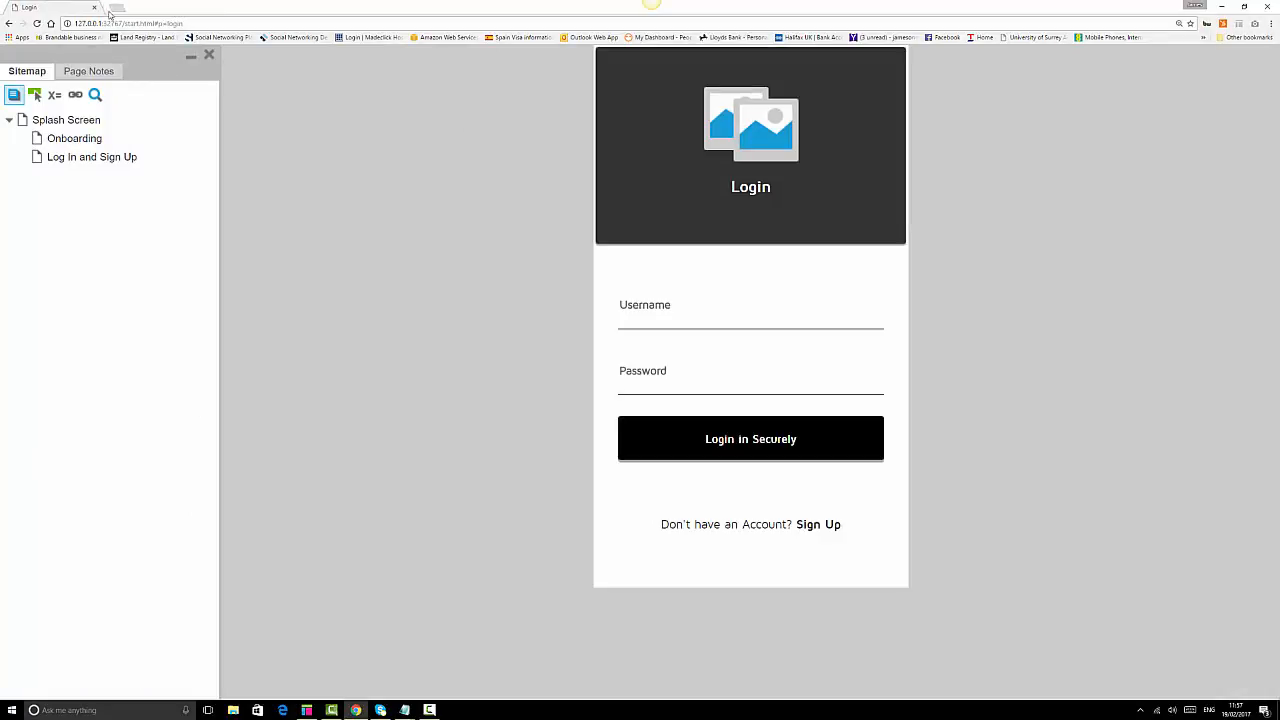
click(115, 8)
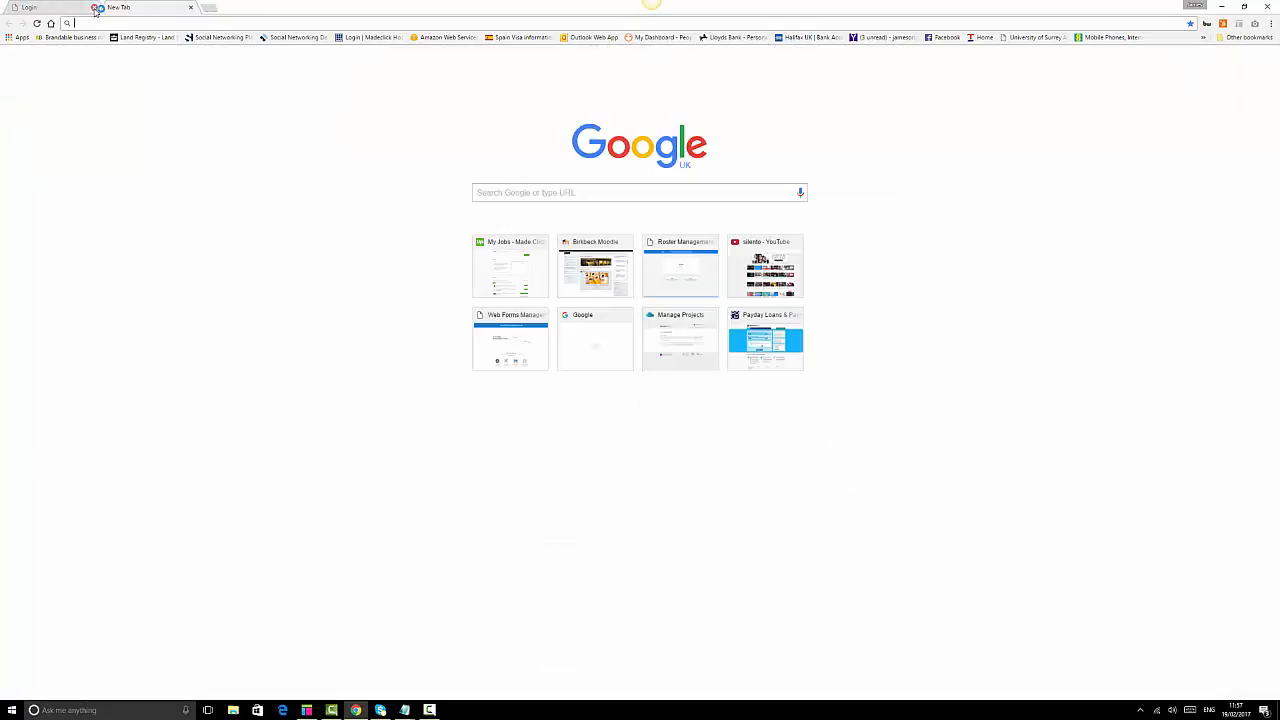
click(95, 8)
key(ctrl+v)
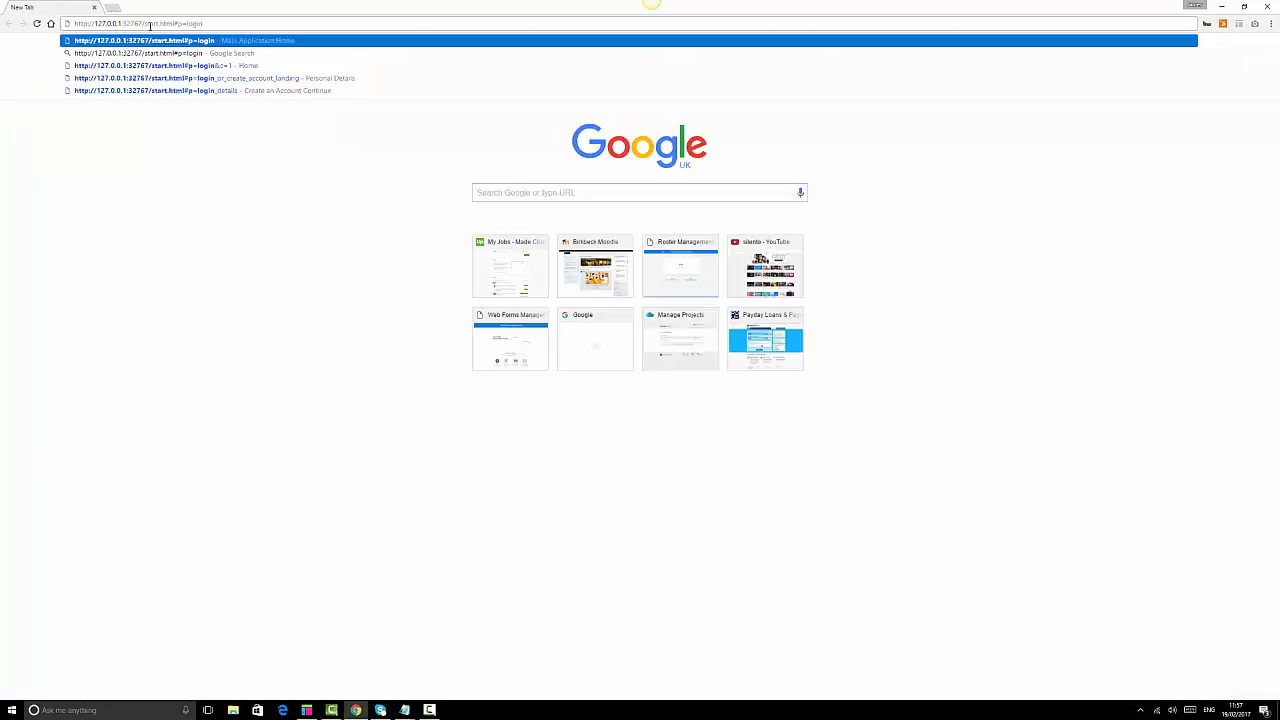
key(Return)
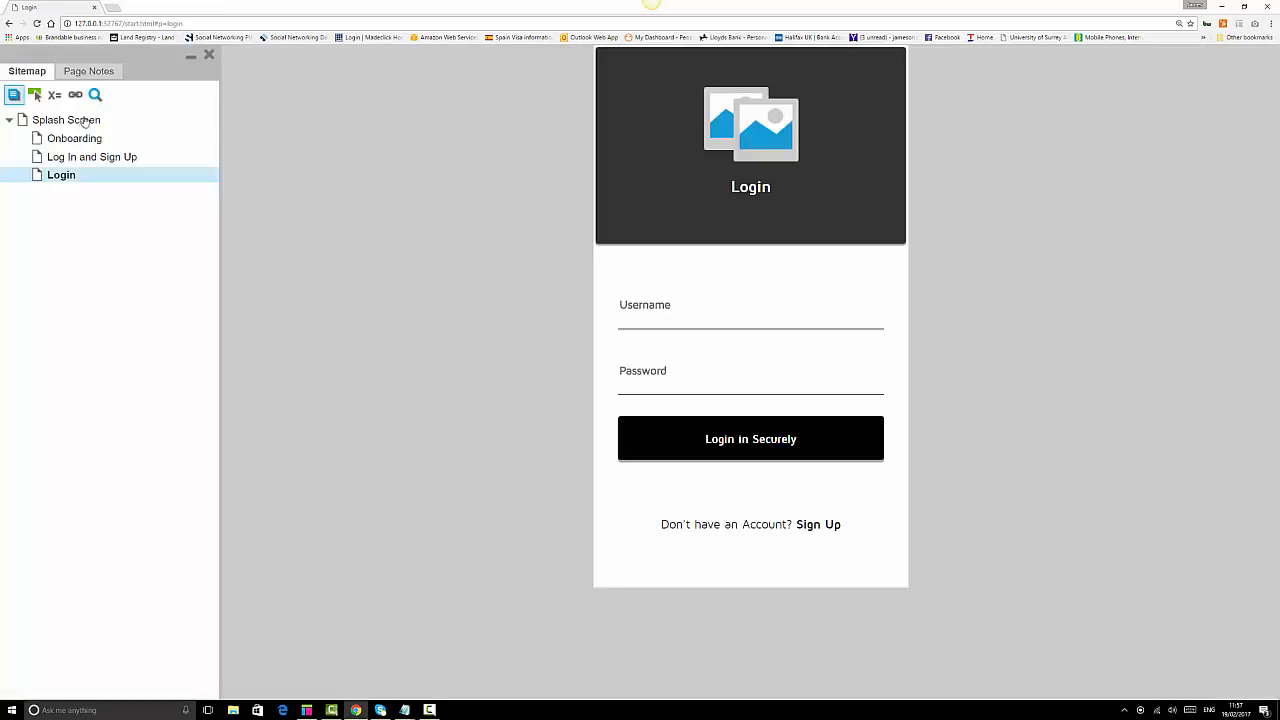
Open the Splash Screen, page the carousel back to State One, then go through Get Started and LOGIN.
click(81, 124)
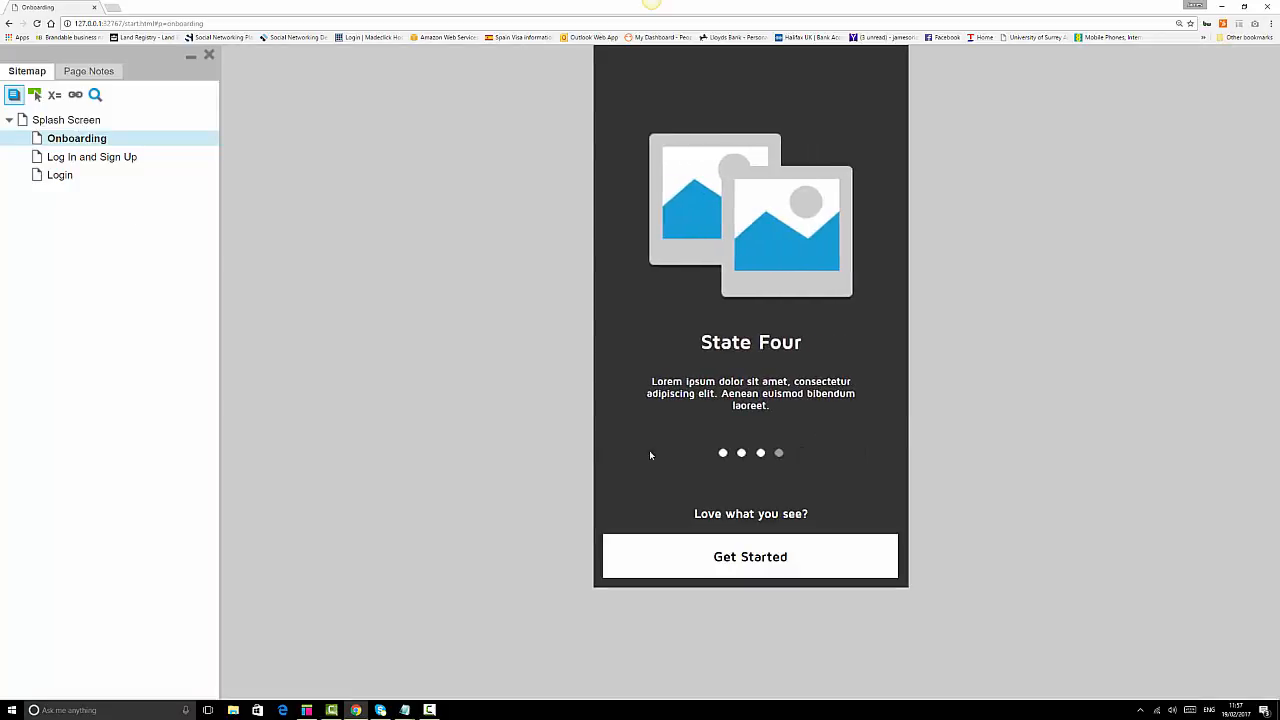
click(612, 452)
click(612, 452)
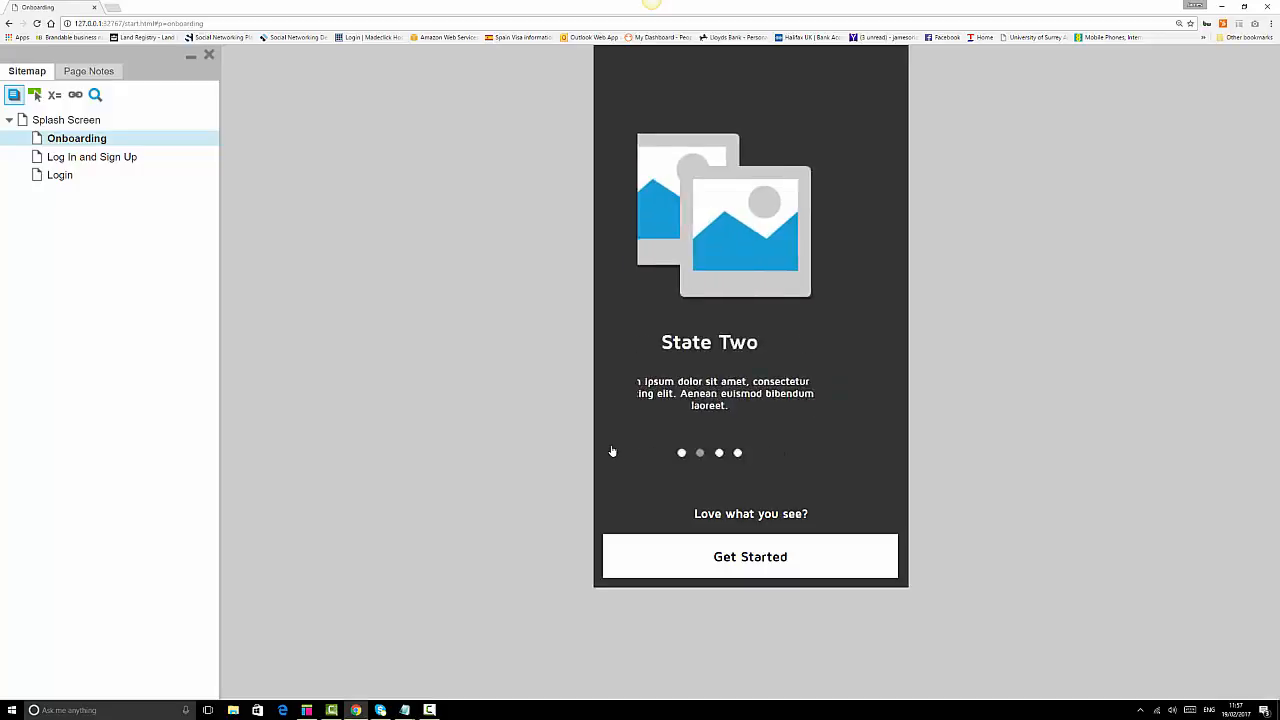
click(612, 452)
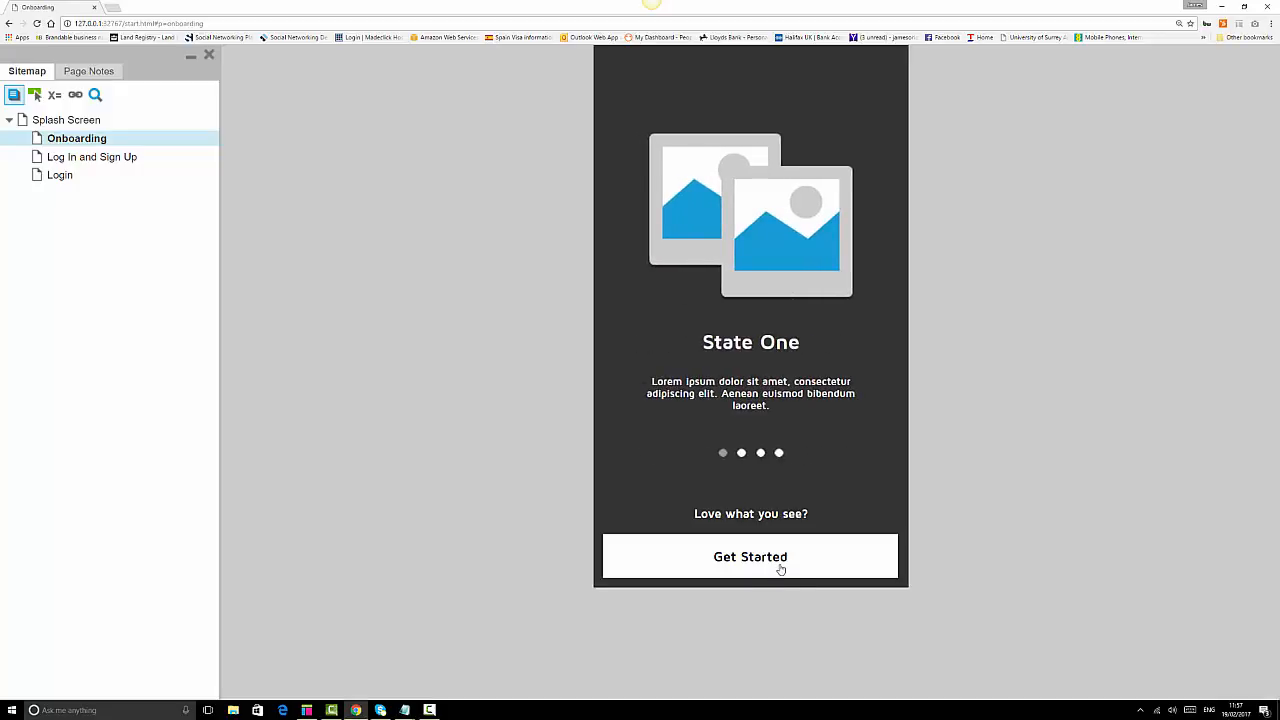
click(781, 569)
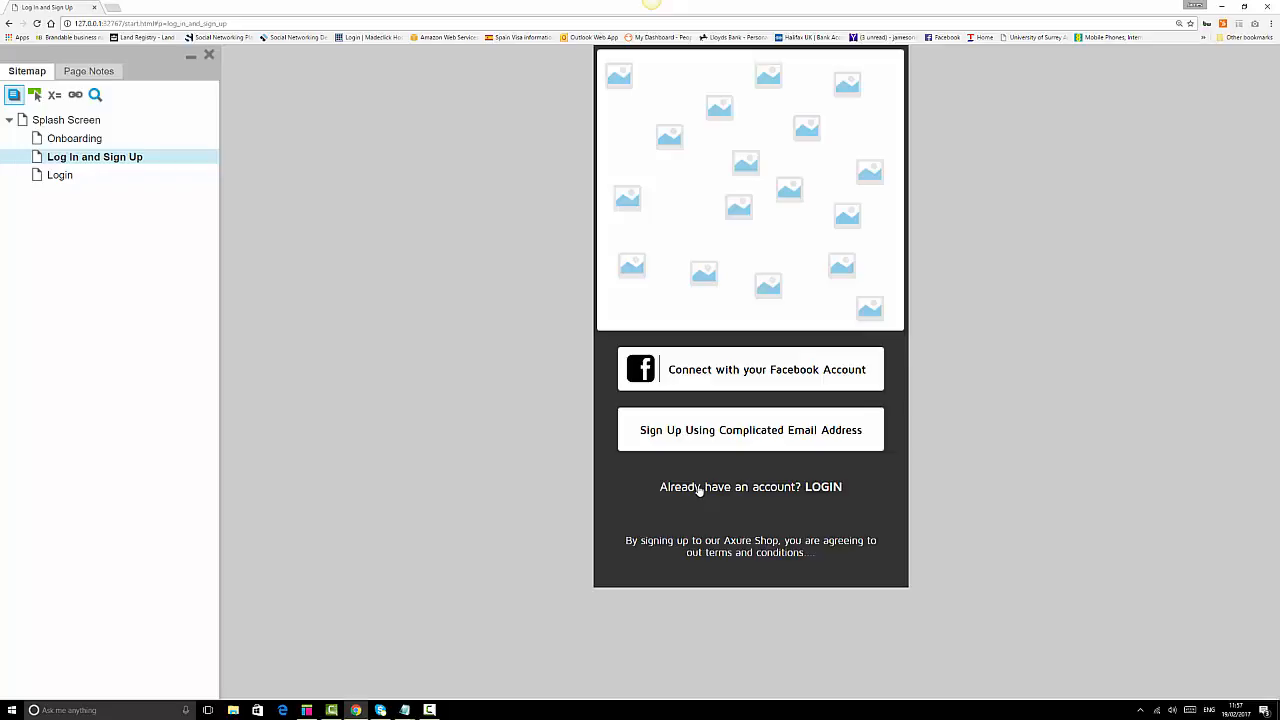
click(820, 488)
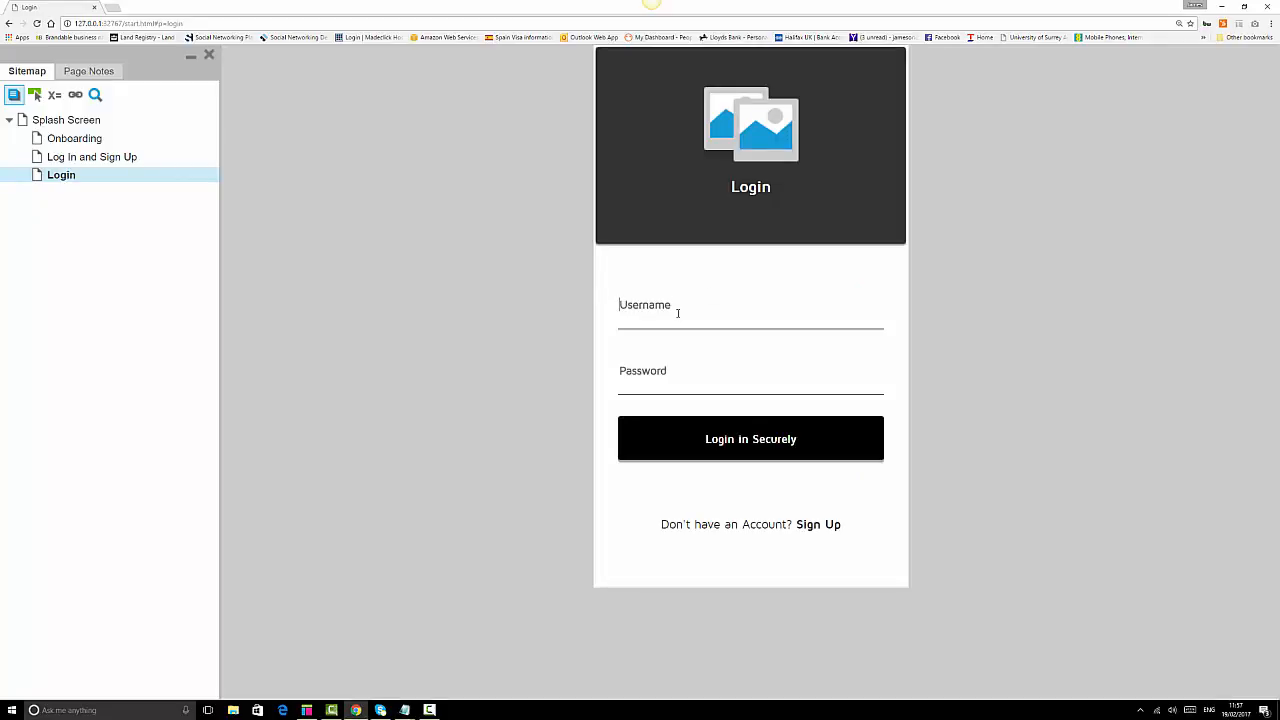
Test the Login page by typing and erasing 'dasdas' and a test password, then return to Axure.
text(dasdas)
key(BackSpace)
key(BackSpace)
key(BackSpace)
key(BackSpace)
key(BackSpace)
key(BackSpace)
click(655, 367)
text(••••)
key(BackSpace)
key(BackSpace)
key(BackSpace)
key(BackSpace)
text(dasdas)
key(BackSpace)
key(BackSpace)
click(307, 710)
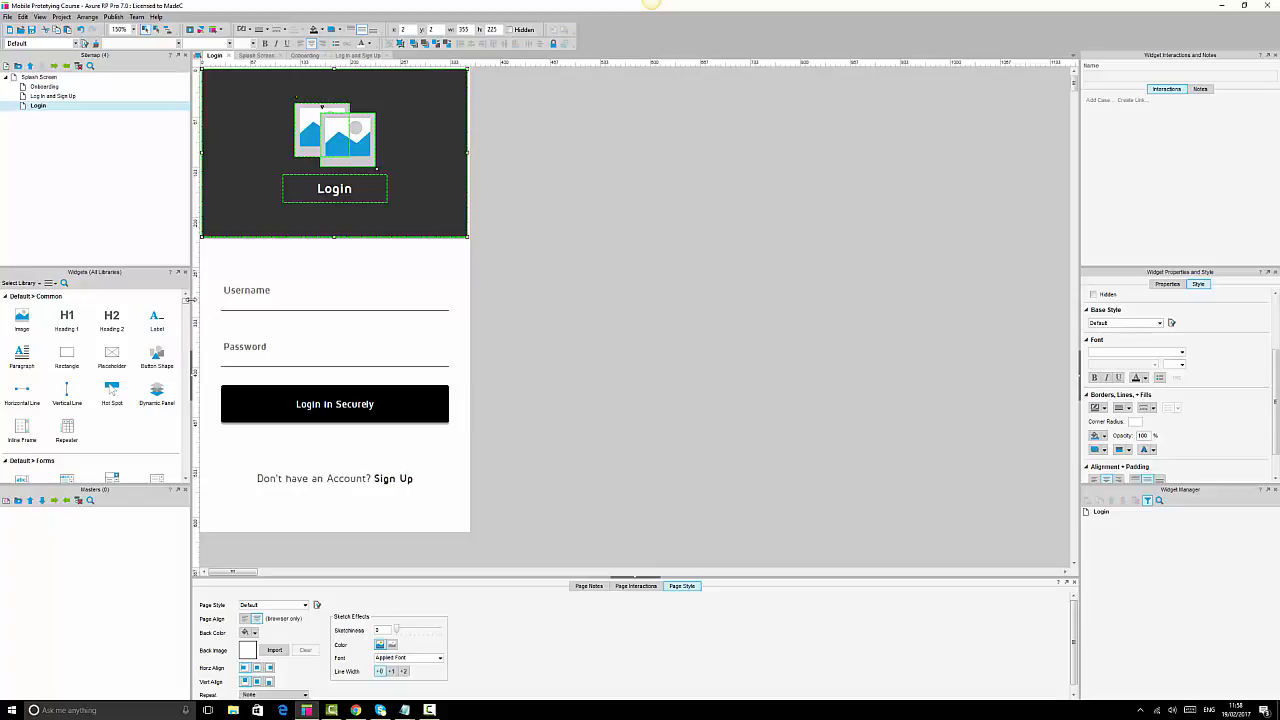
Place the eye-open icon from the Widgets library beside the Password field.
scroll(186, 313, down, 5)
scroll(185, 330, down, 10)
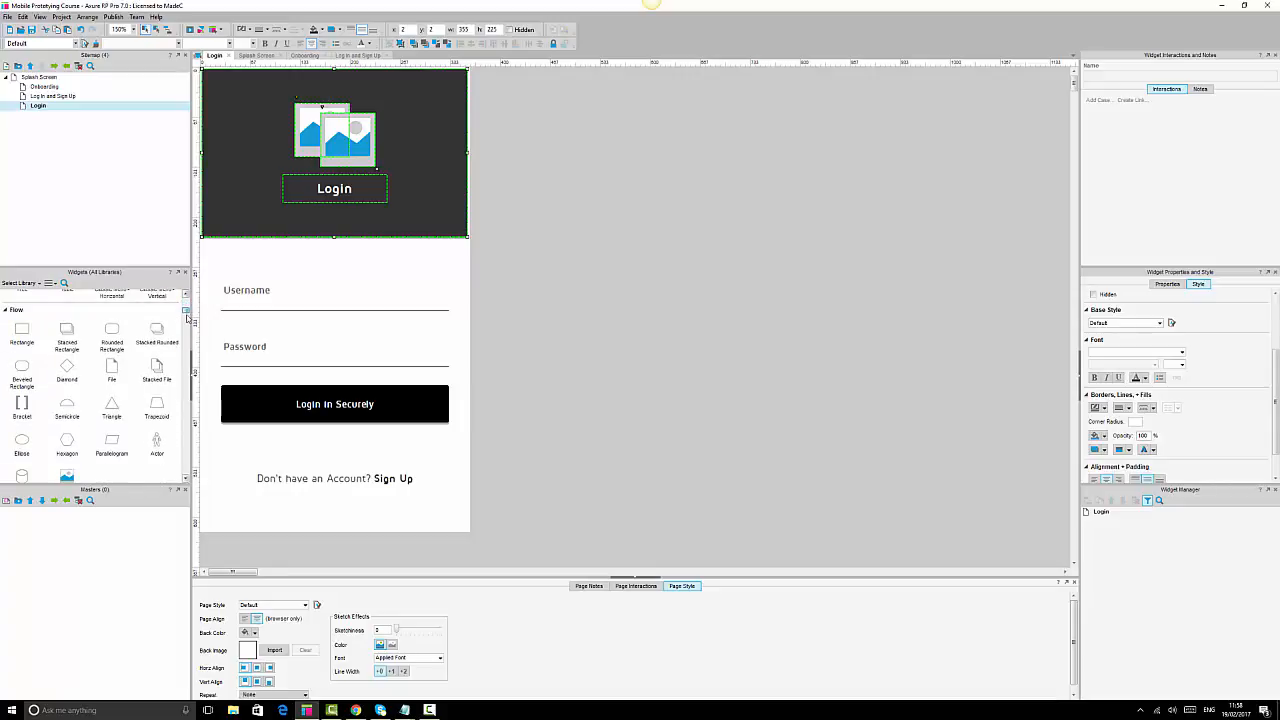
scroll(185, 365, down, 10)
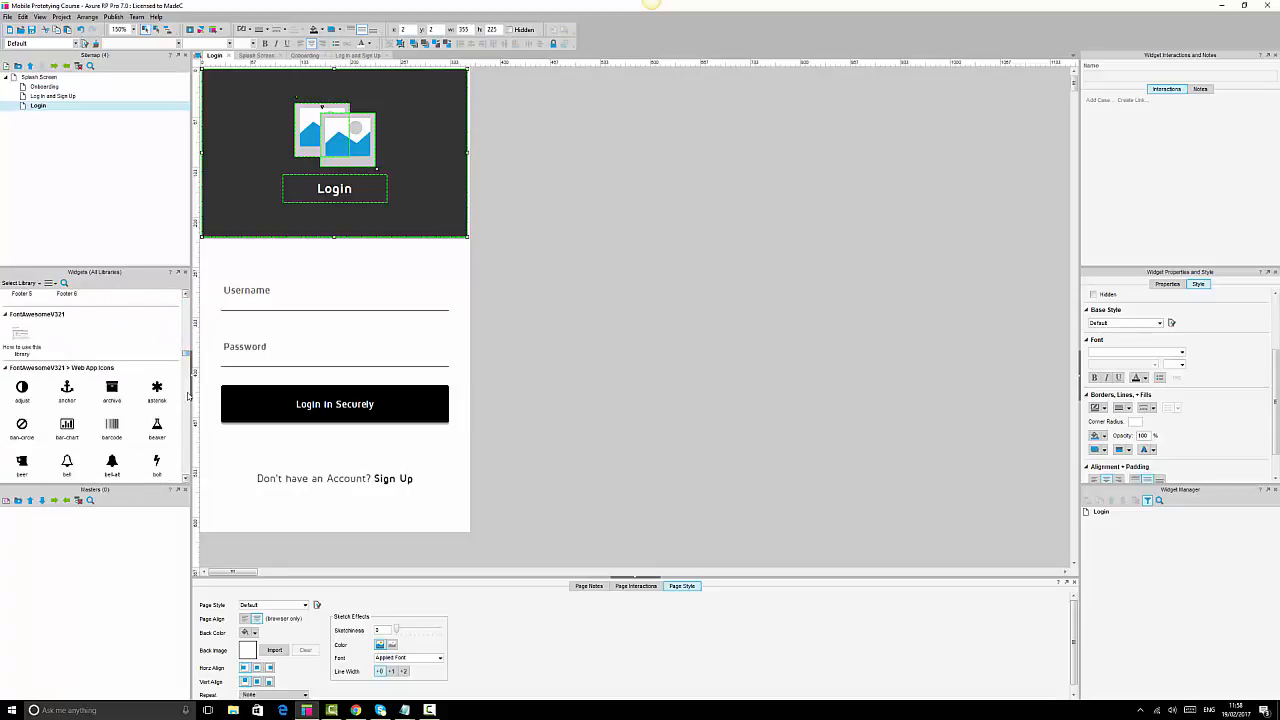
drag(187, 393, 189, 372)
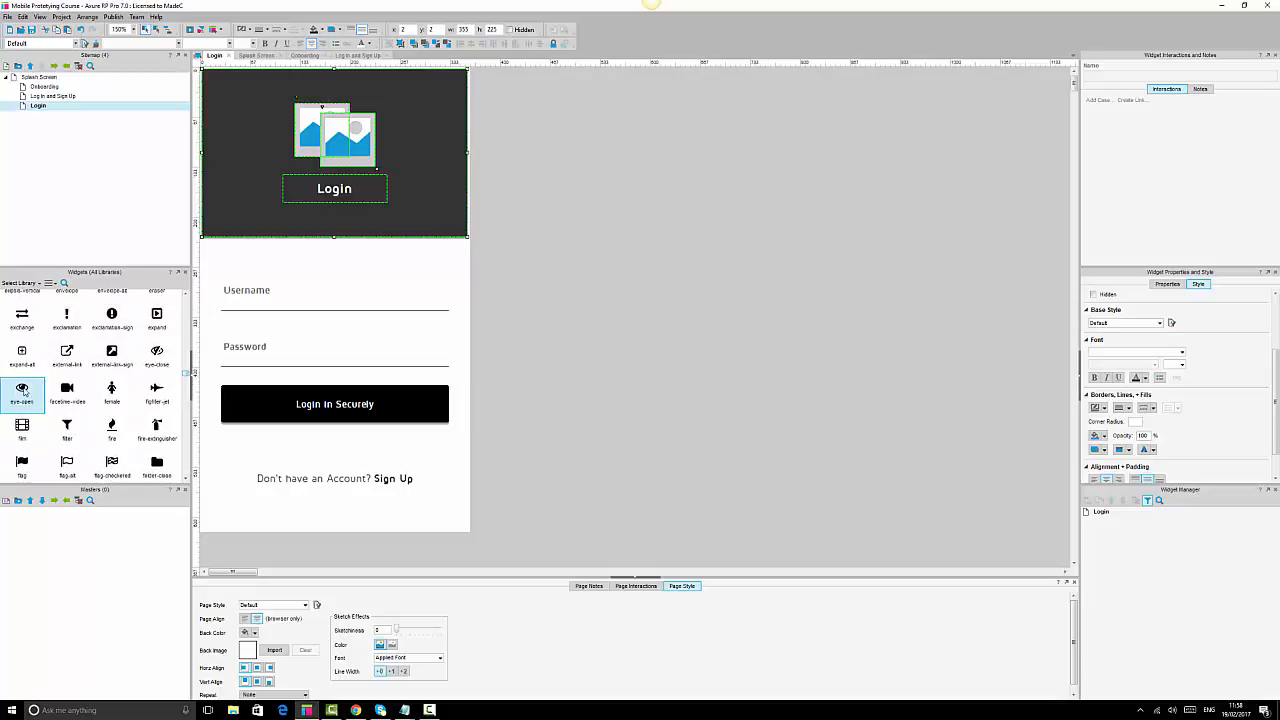
drag(22, 390, 424, 339)
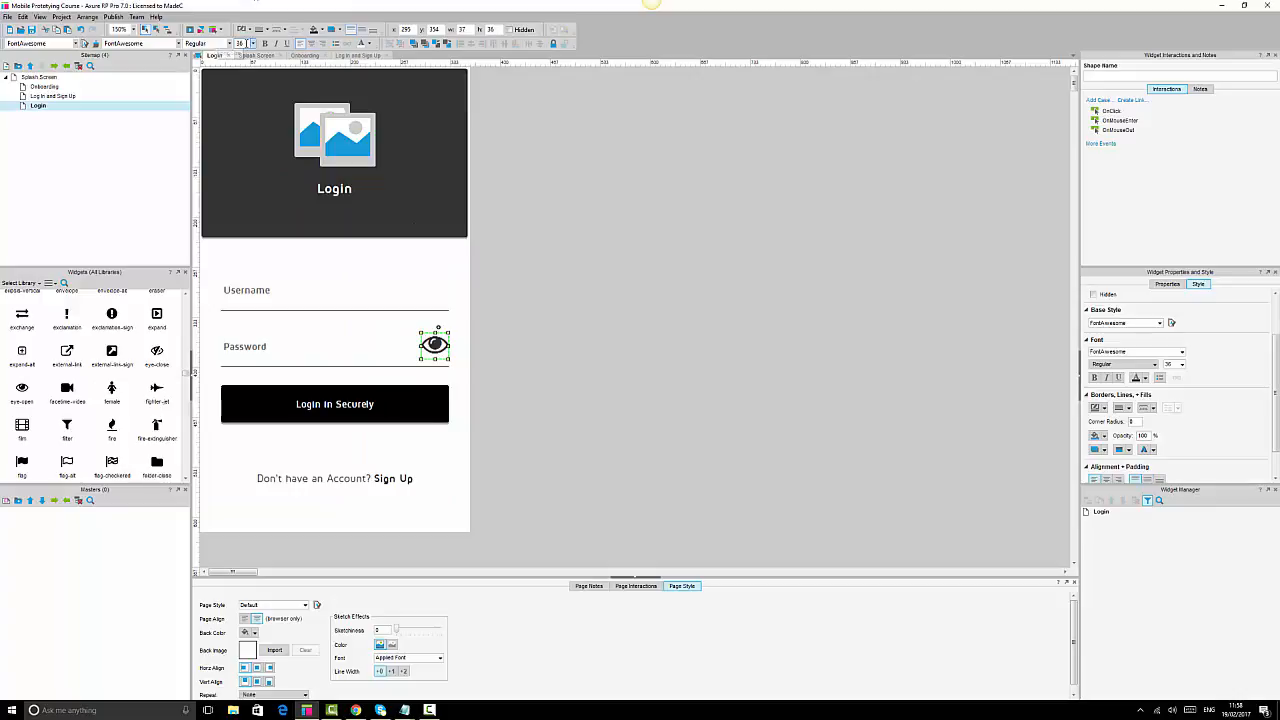
Set the eye icon to size 18, move it to the Password line's right end, and color it dark grey.
text(14)
key(Return)
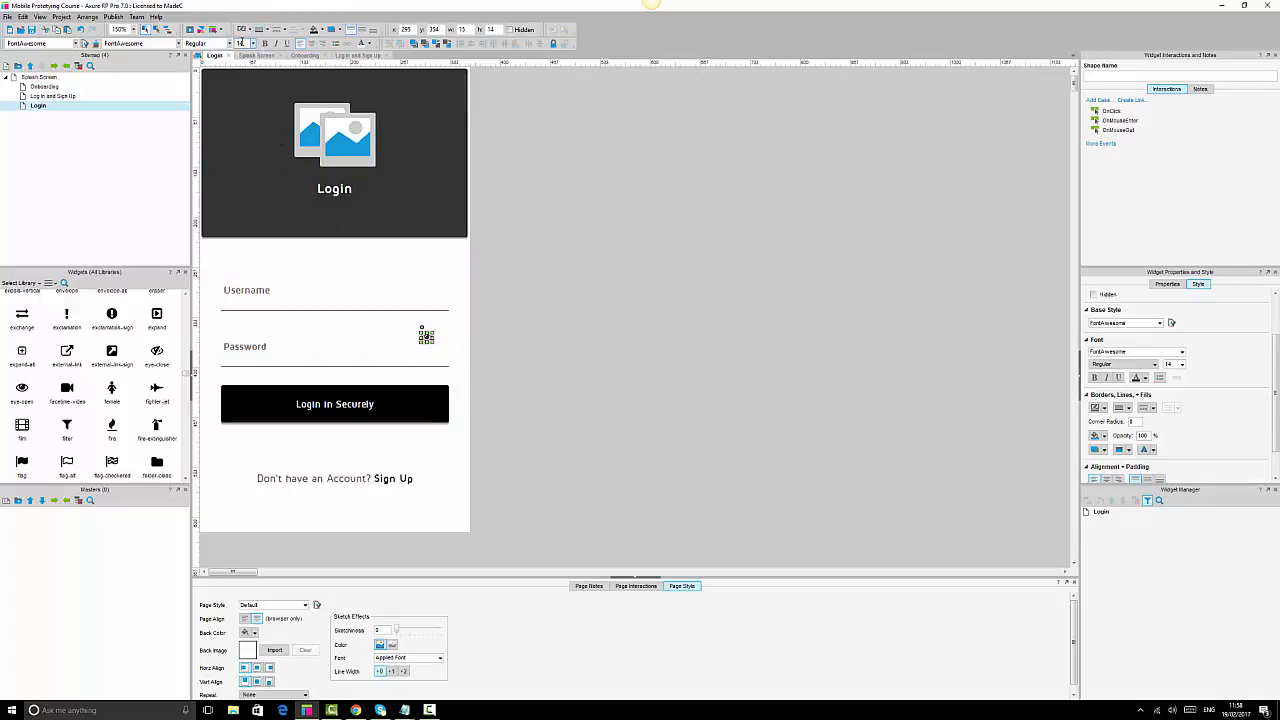
text(18)
key(Return)
click(449, 349)
click(427, 338)
drag(427, 338, 440, 355)
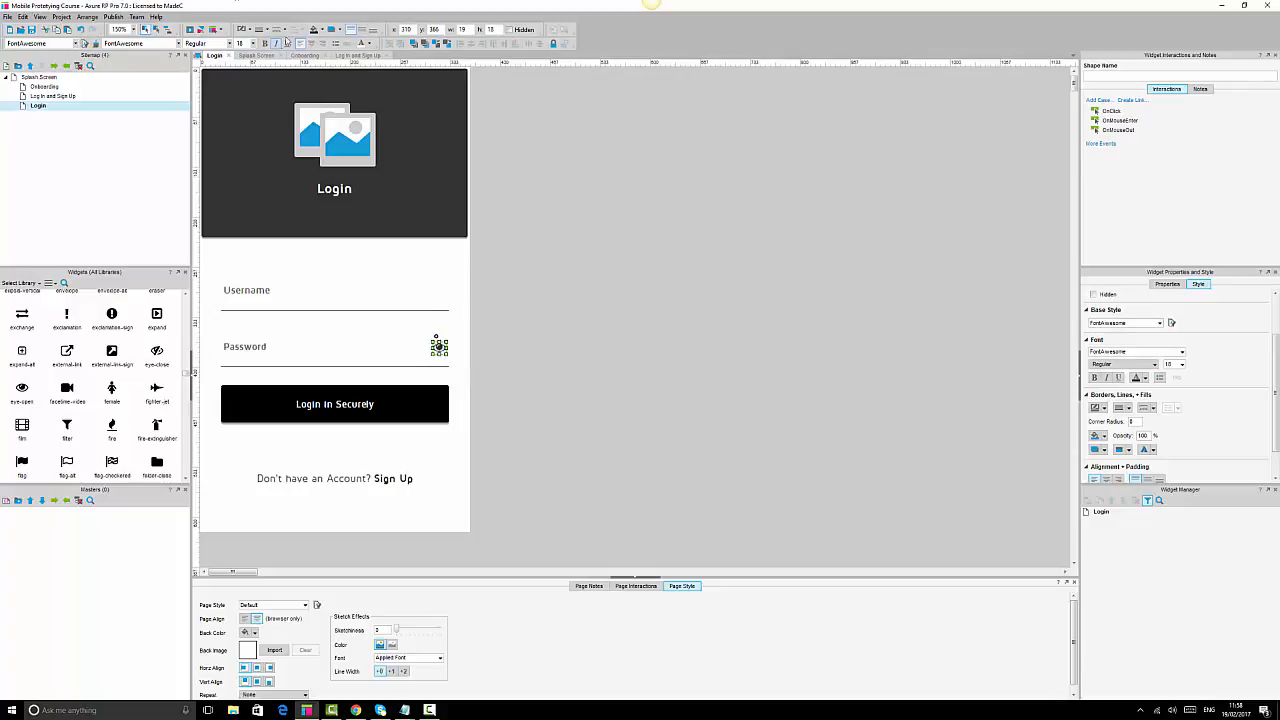
click(370, 46)
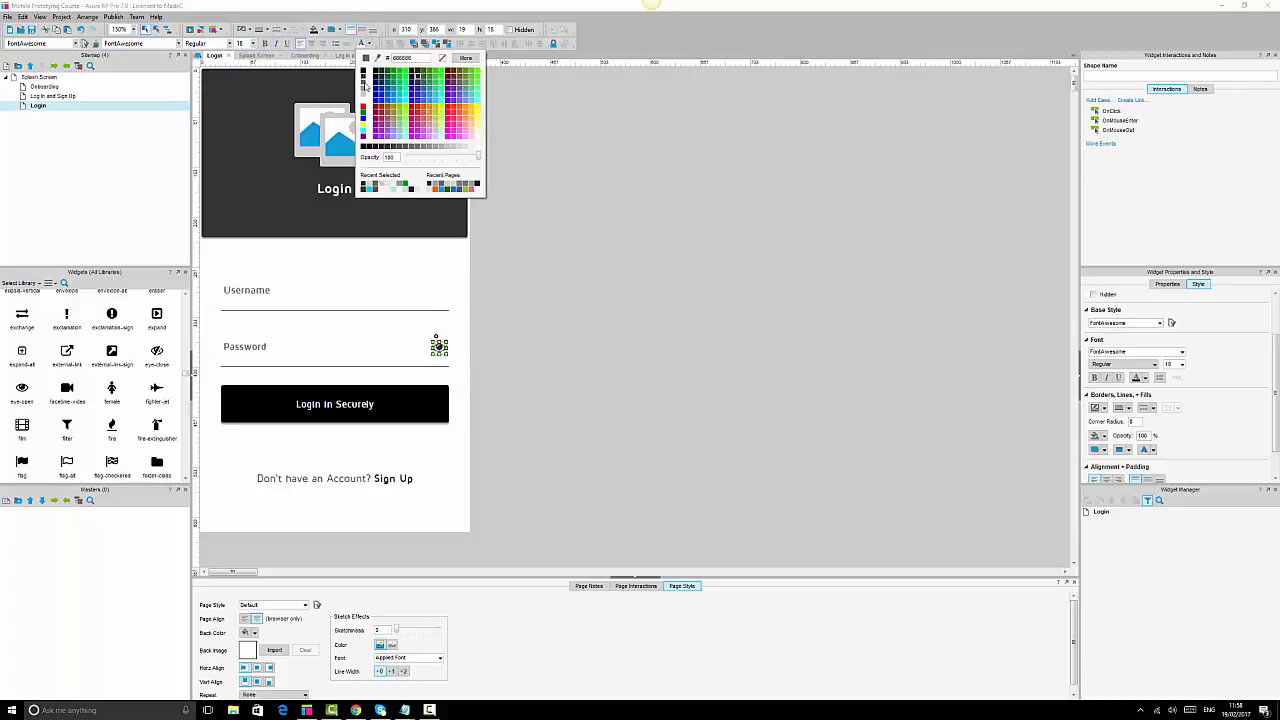
click(366, 88)
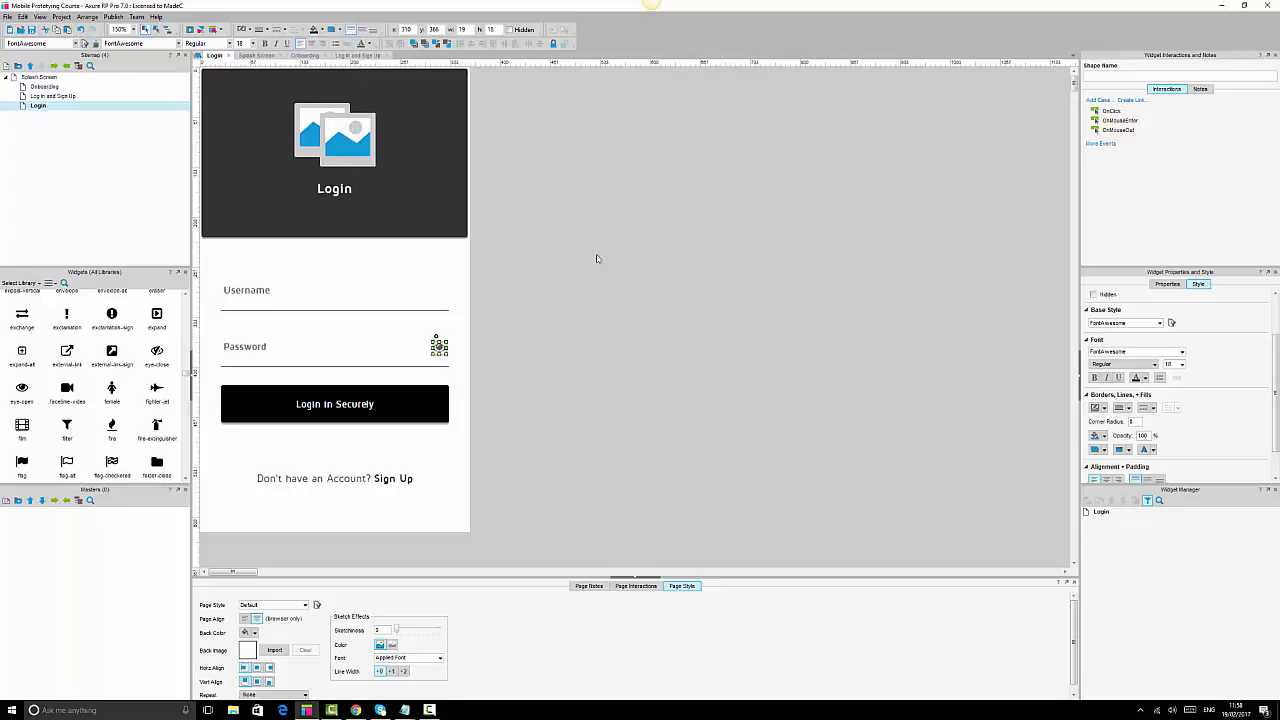
click(610, 264)
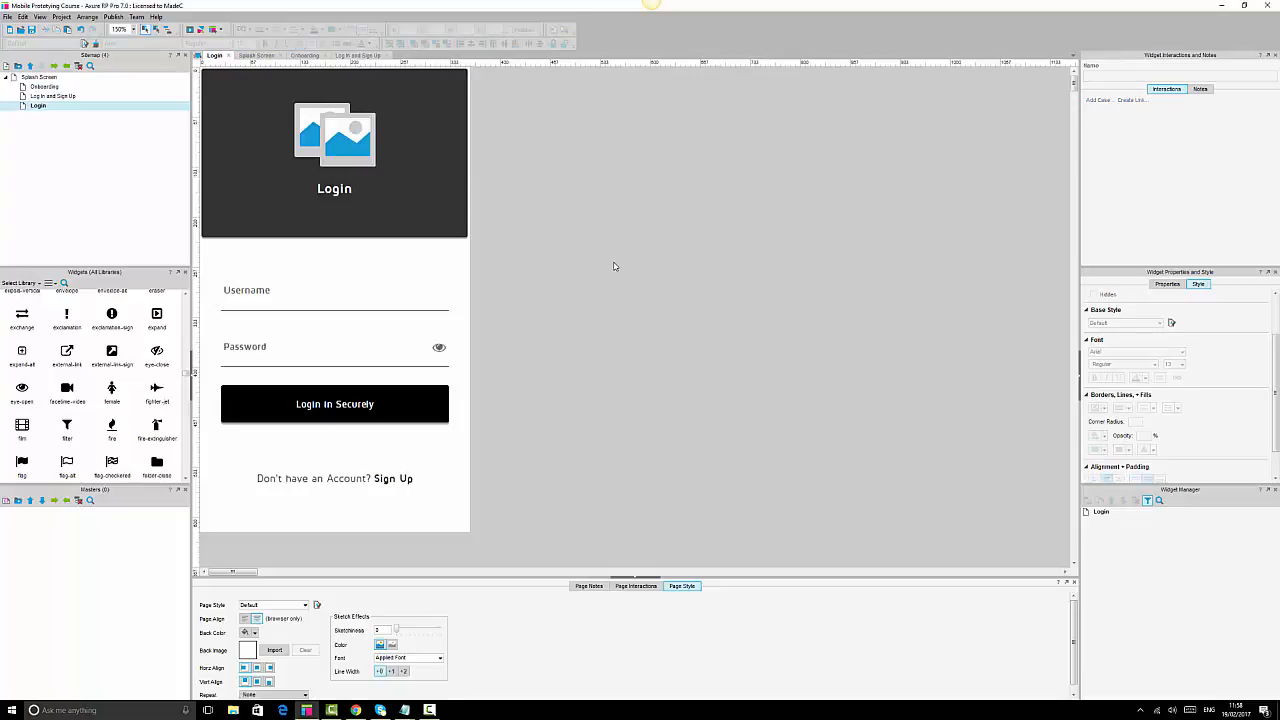
Reload the Chrome preview and type then erase a test character in the Password field.
click(356, 710)
click(39, 24)
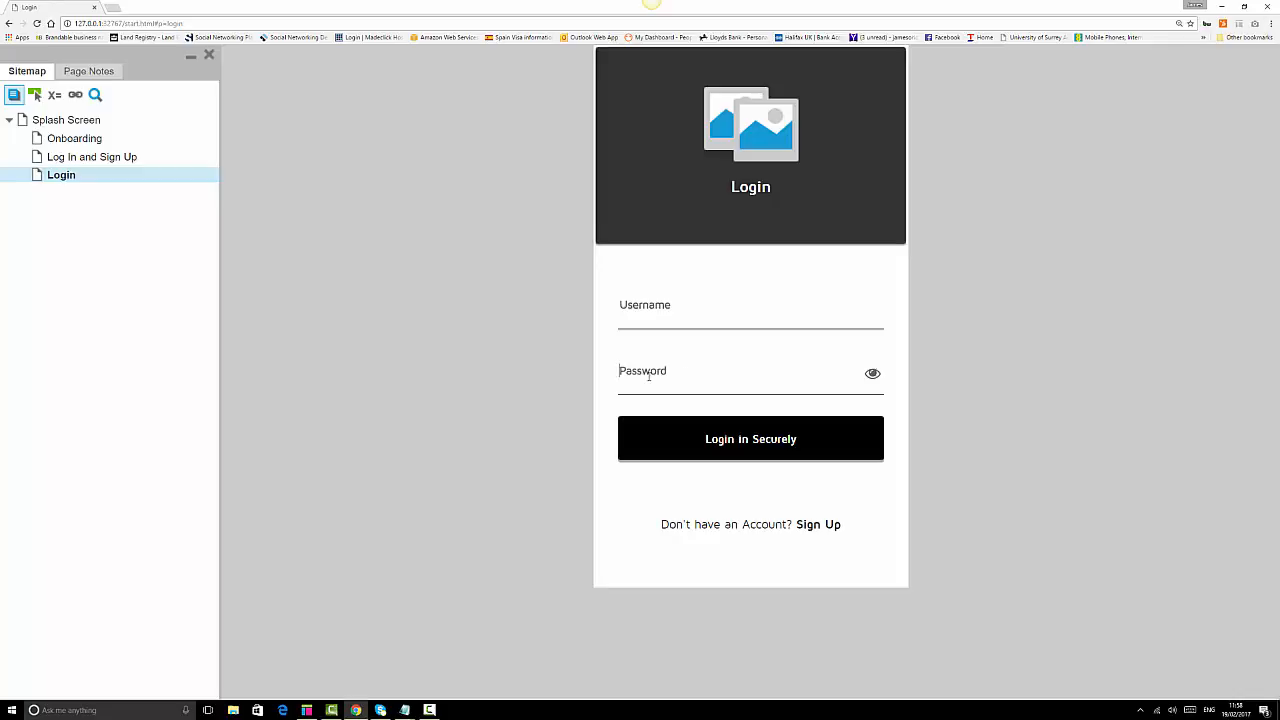
text(p)
key(BackSpace)
key(BackSpace)
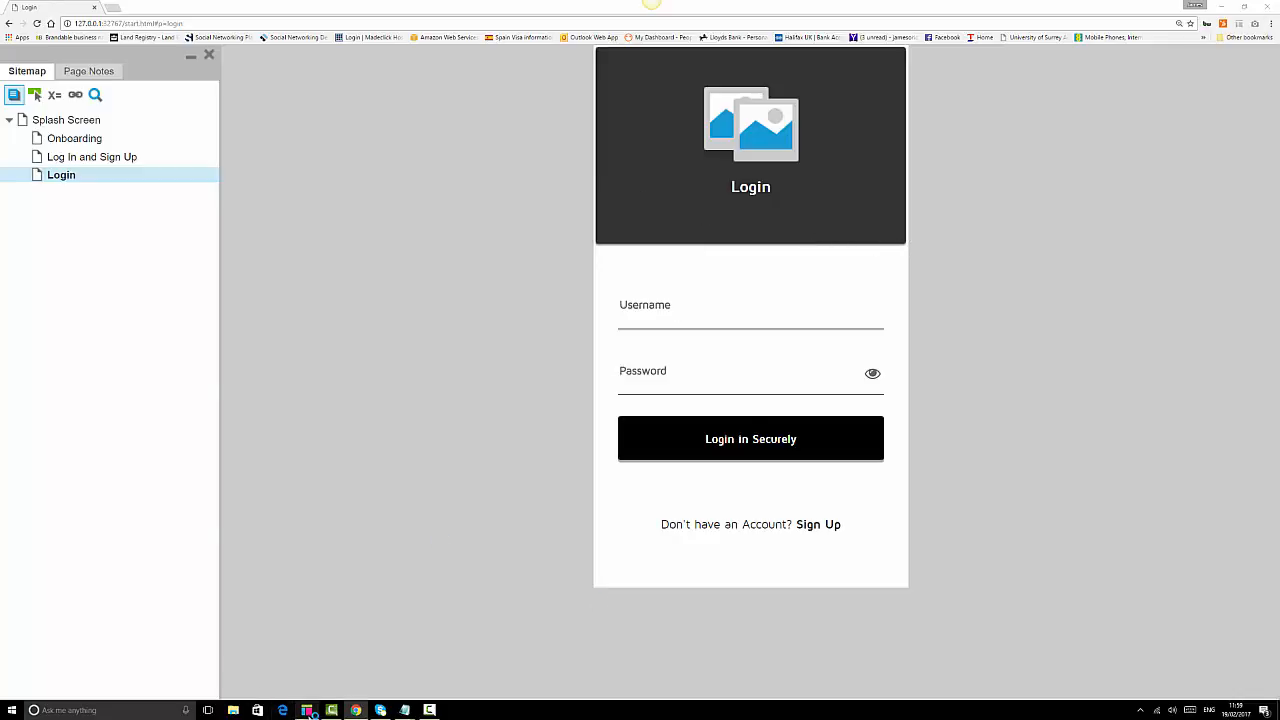
Switch back to the Axure editor and select the Login page's dark header.
click(306, 710)
click(459, 208)
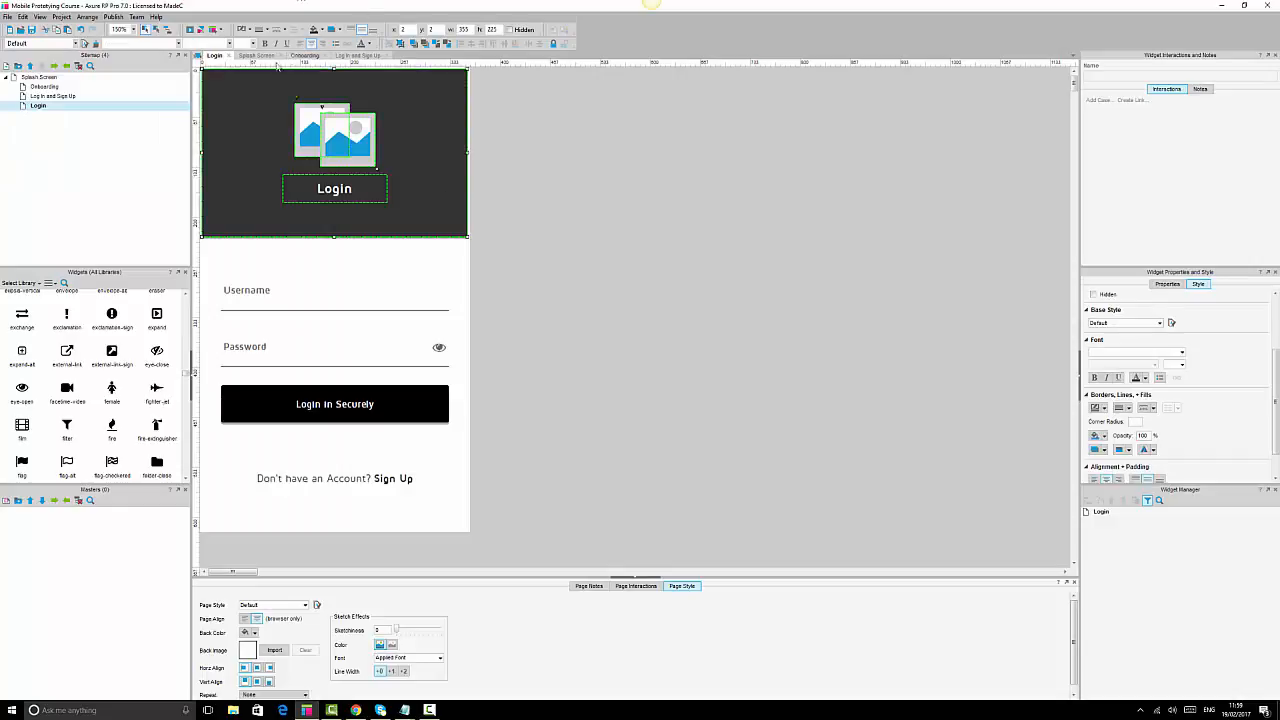
Turn off the outer shadow on the dark header rectangle.
click(437, 128)
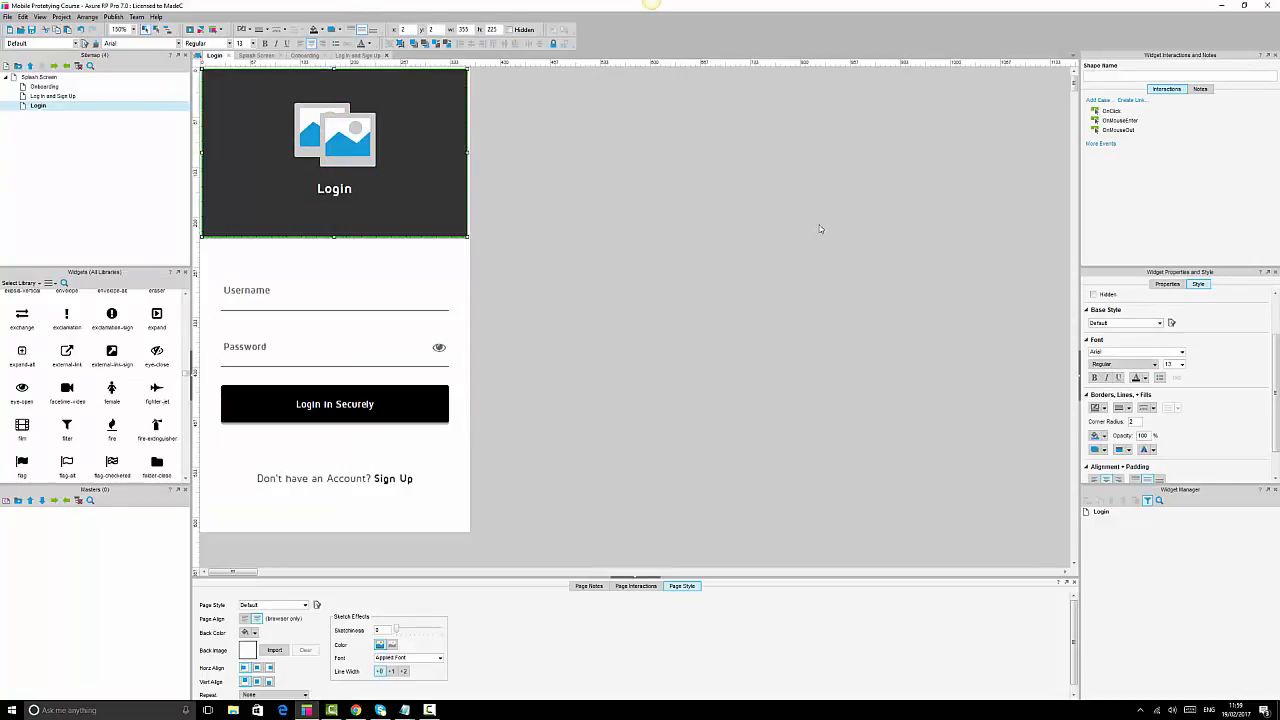
click(1133, 422)
click(345, 33)
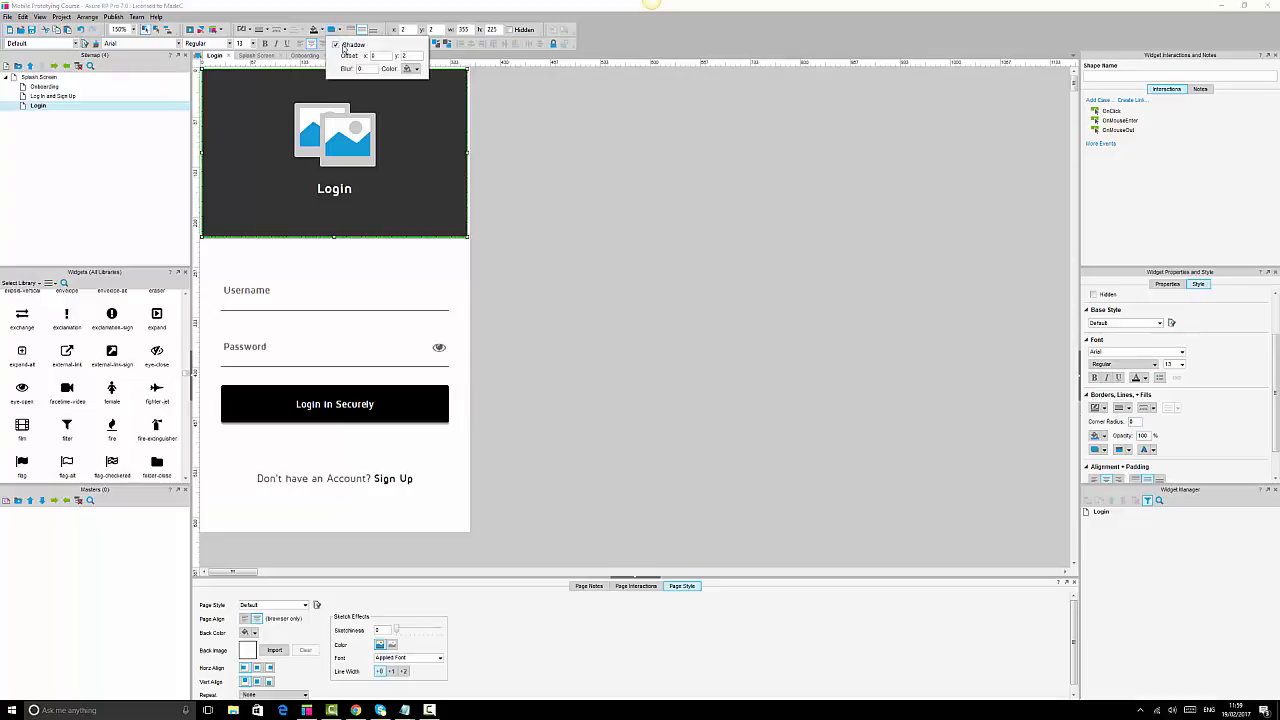
click(335, 46)
click(723, 224)
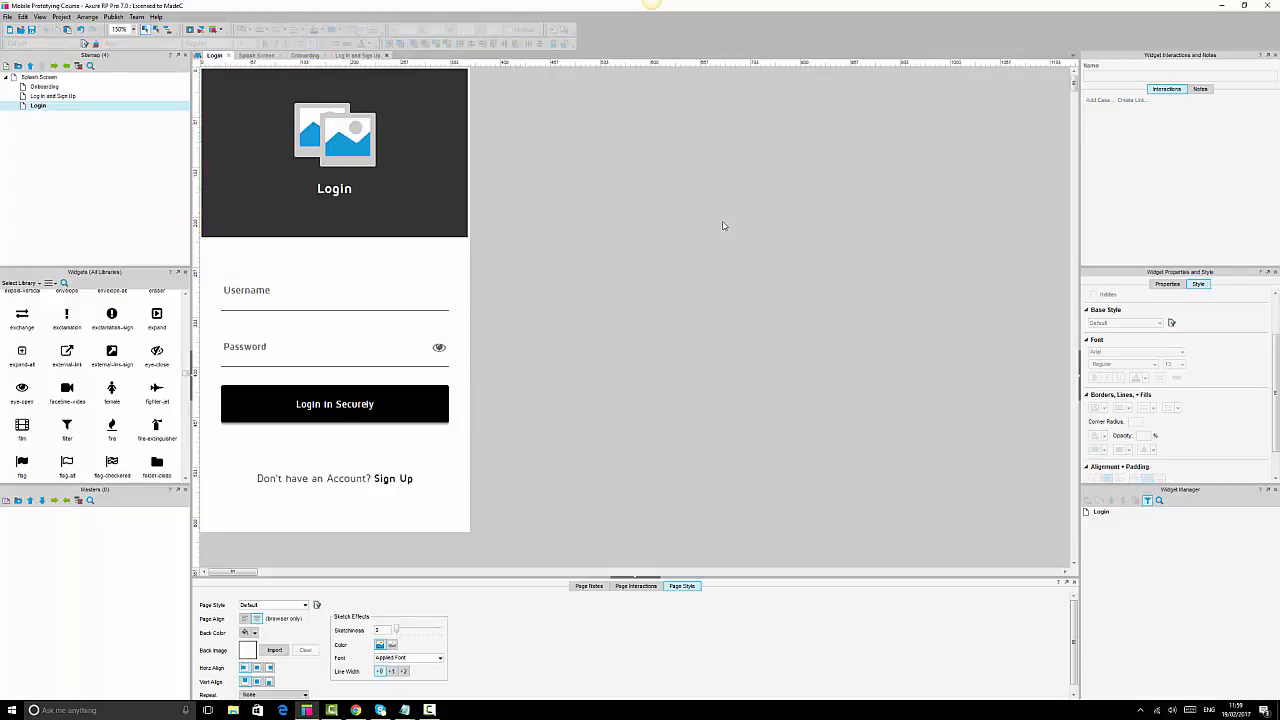
Widen the header rectangle to the full 360 page width and check the layout.
click(453, 182)
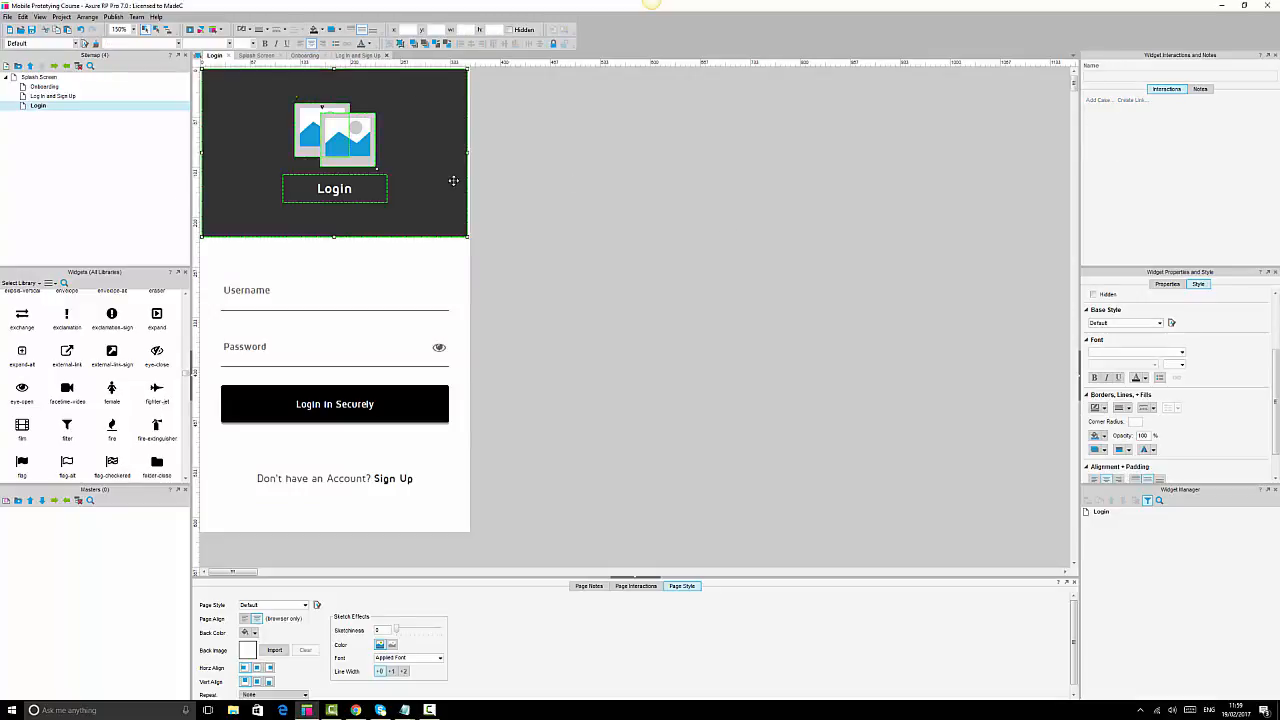
click(465, 154)
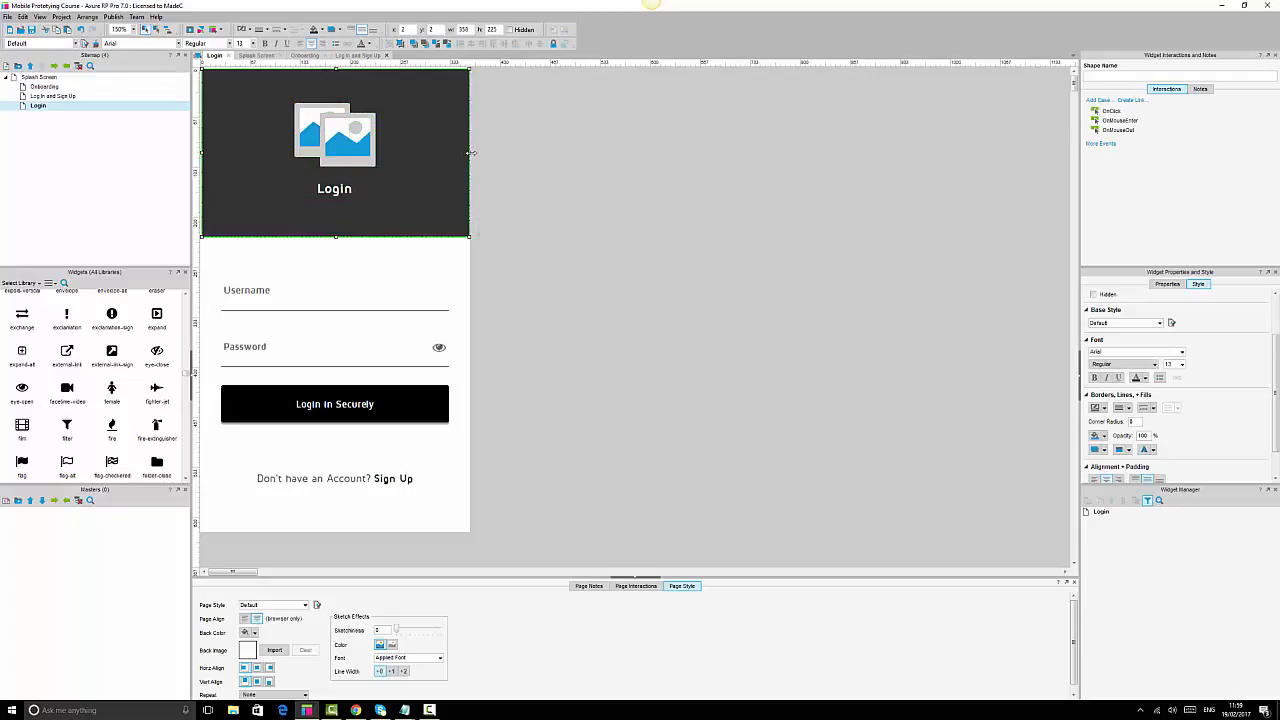
drag(202, 152, 202, 152)
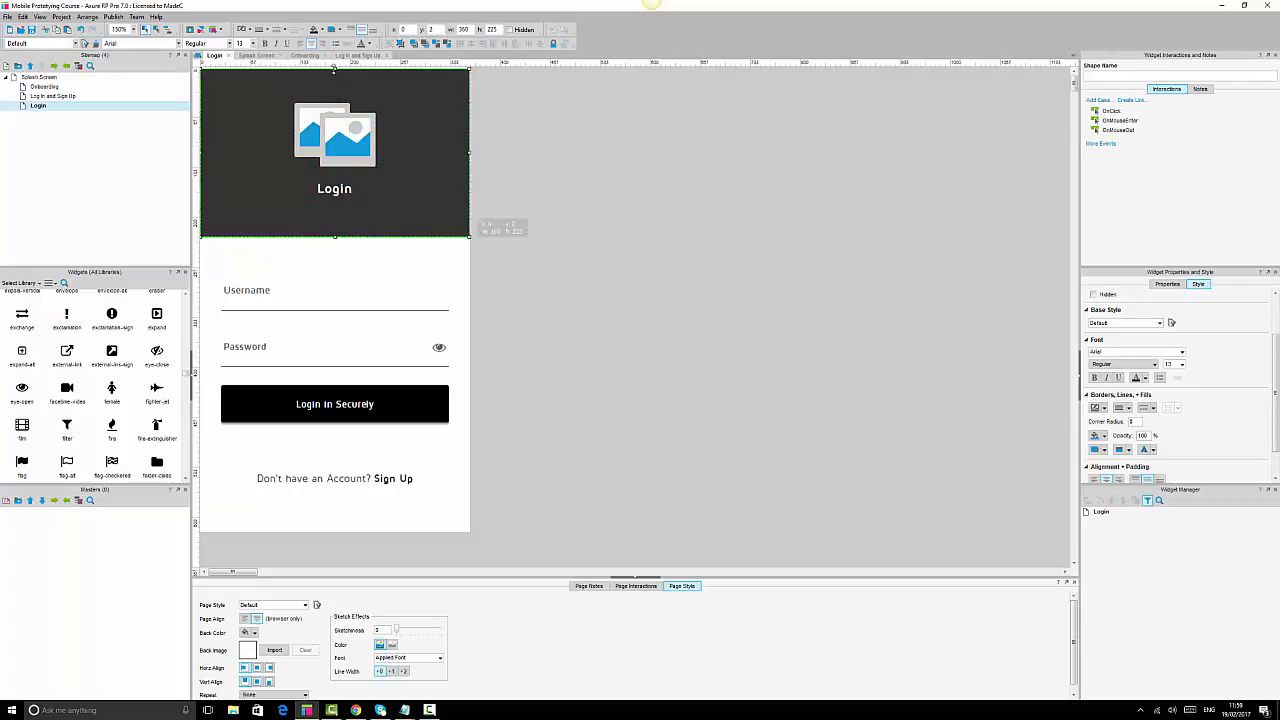
click(622, 150)
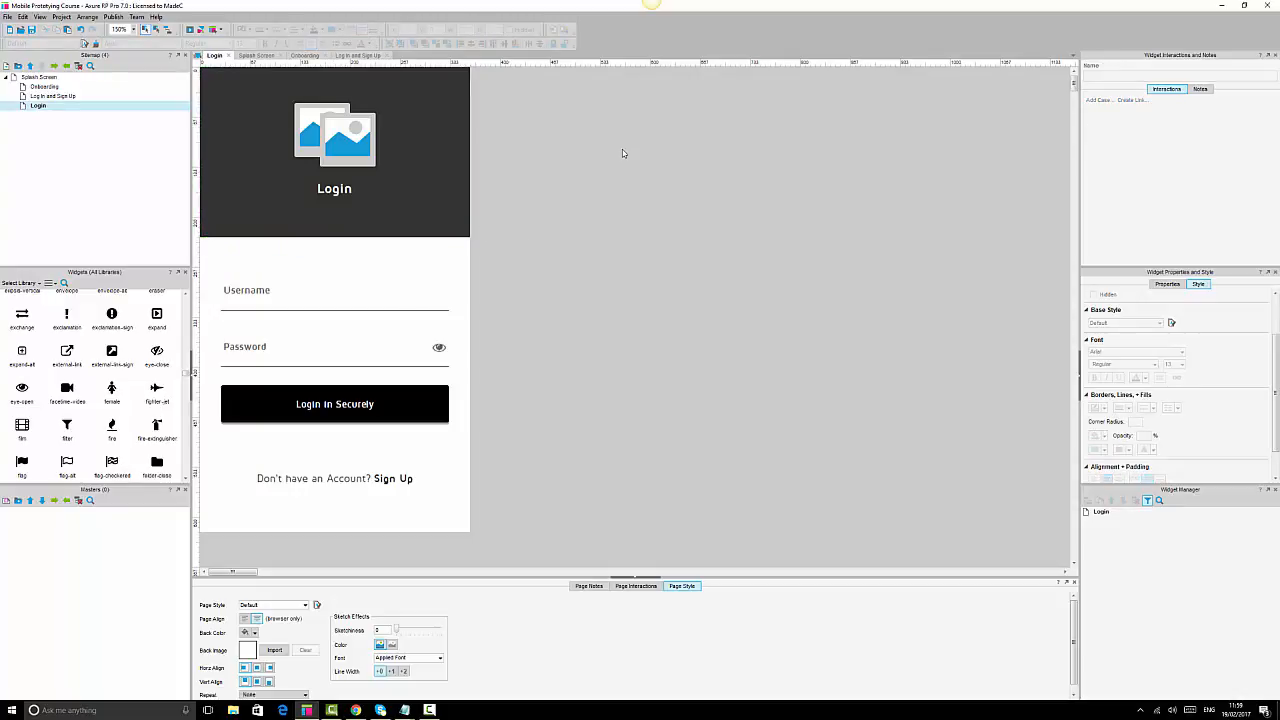
click(341, 125)
click(608, 220)
click(357, 404)
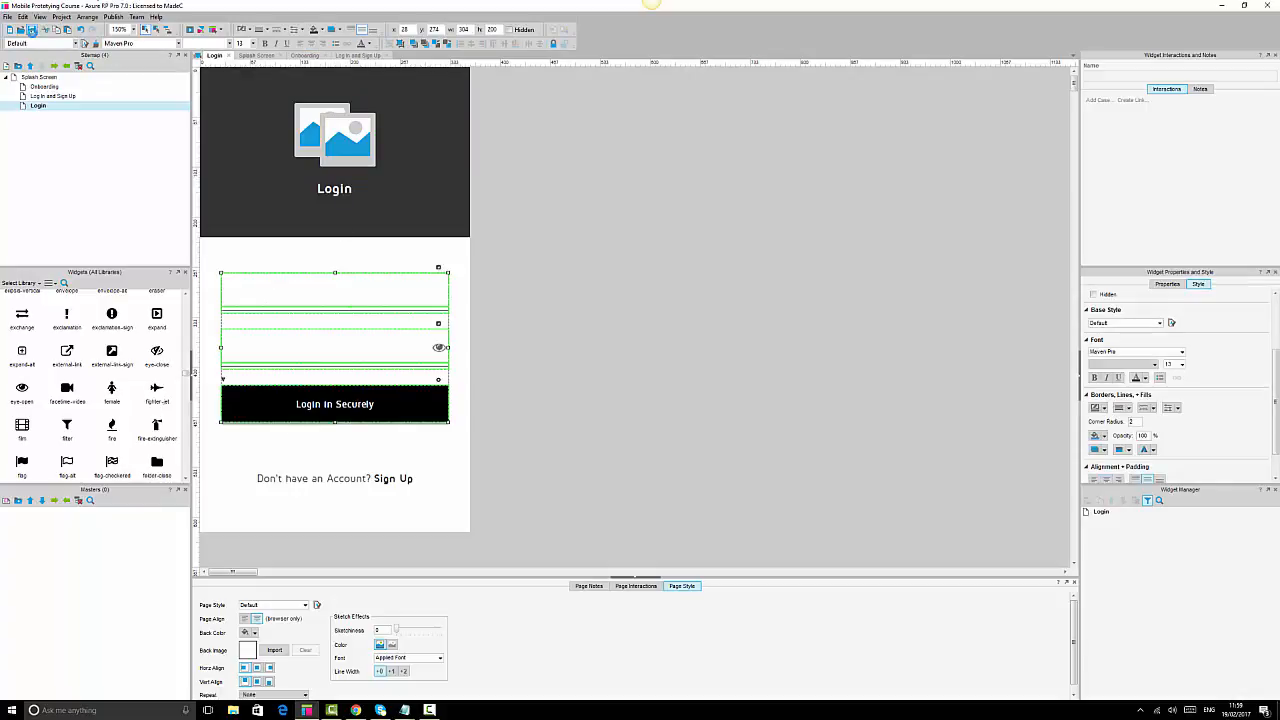
click(716, 385)
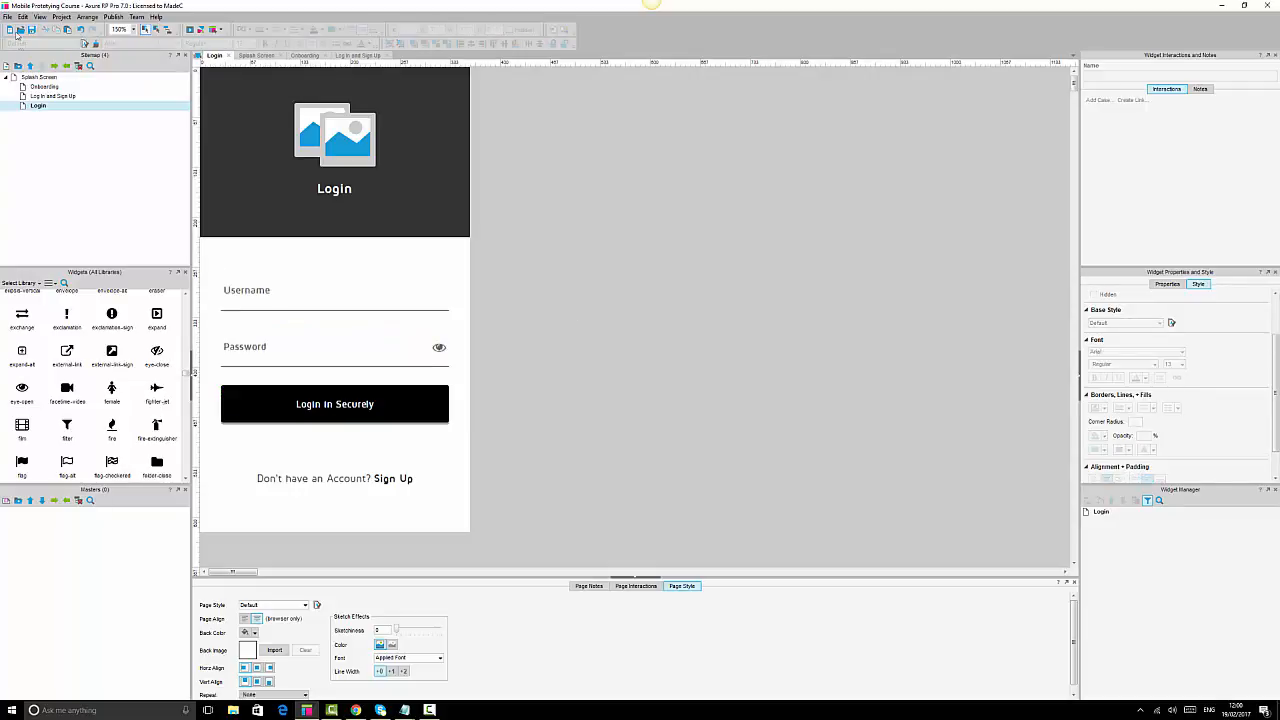
On the Log In and Sign Up page, move the email sign-up button down about 12px.
double_click(58, 97)
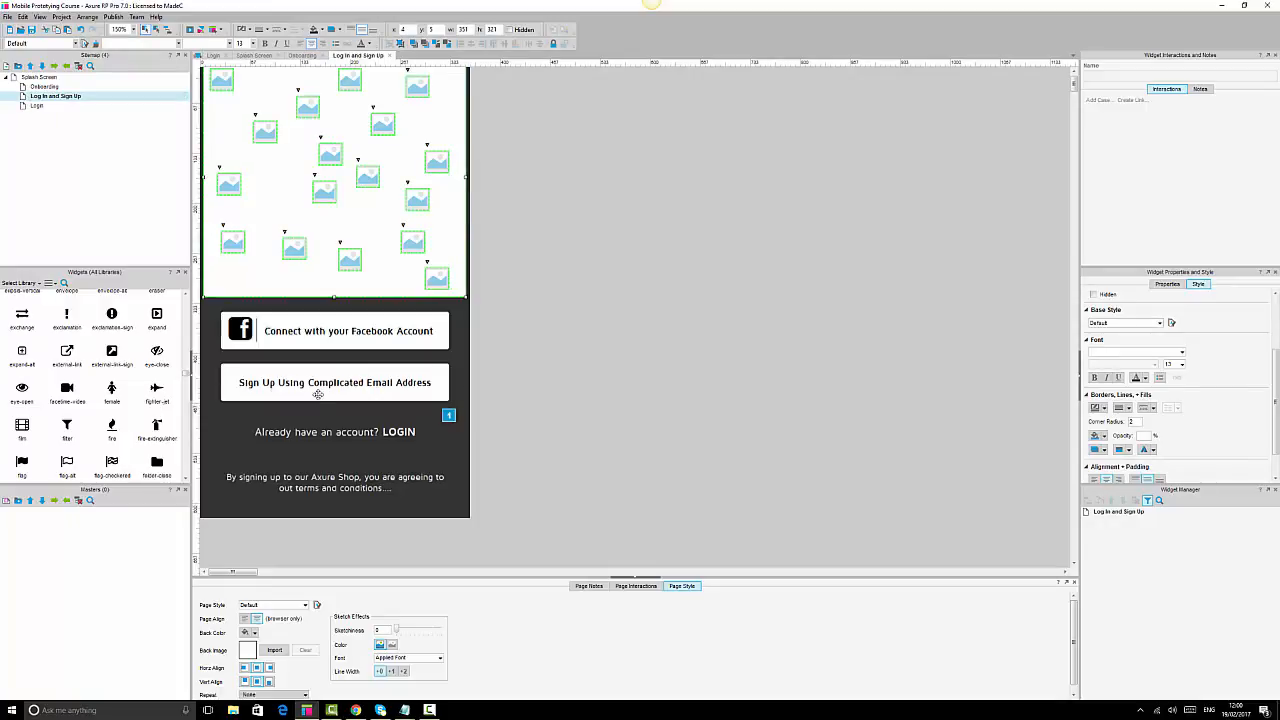
click(777, 331)
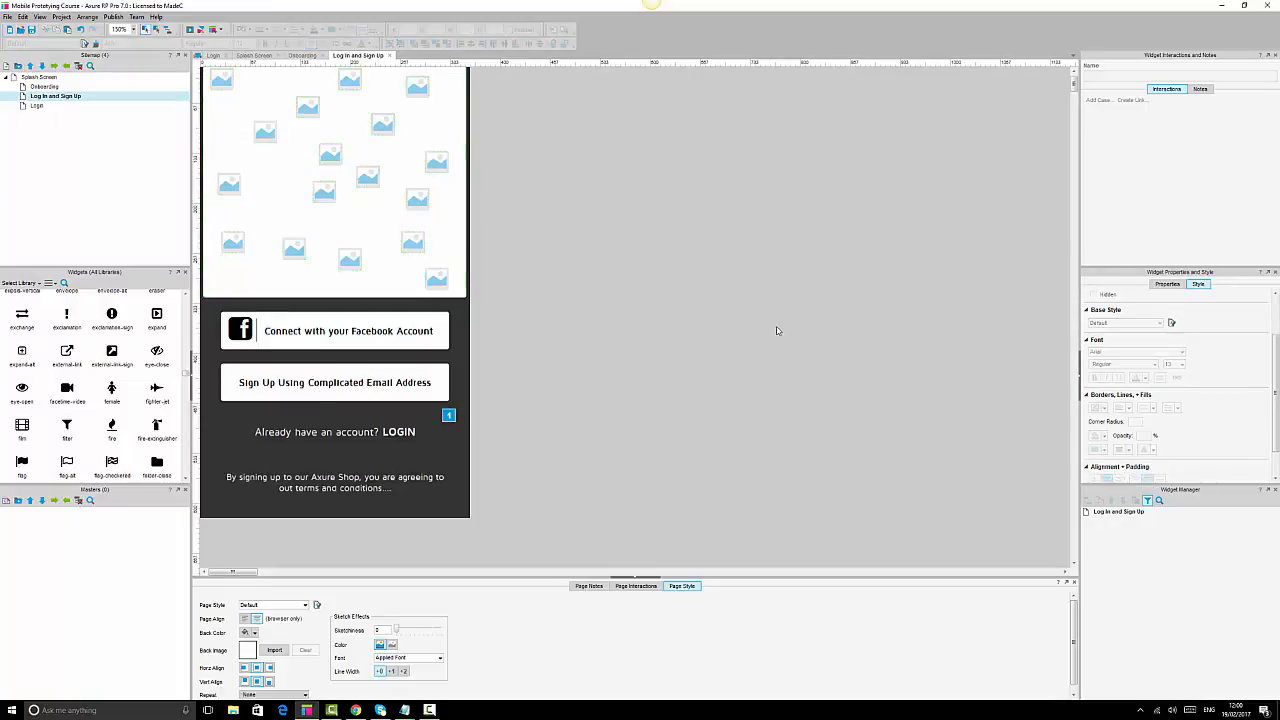
click(322, 383)
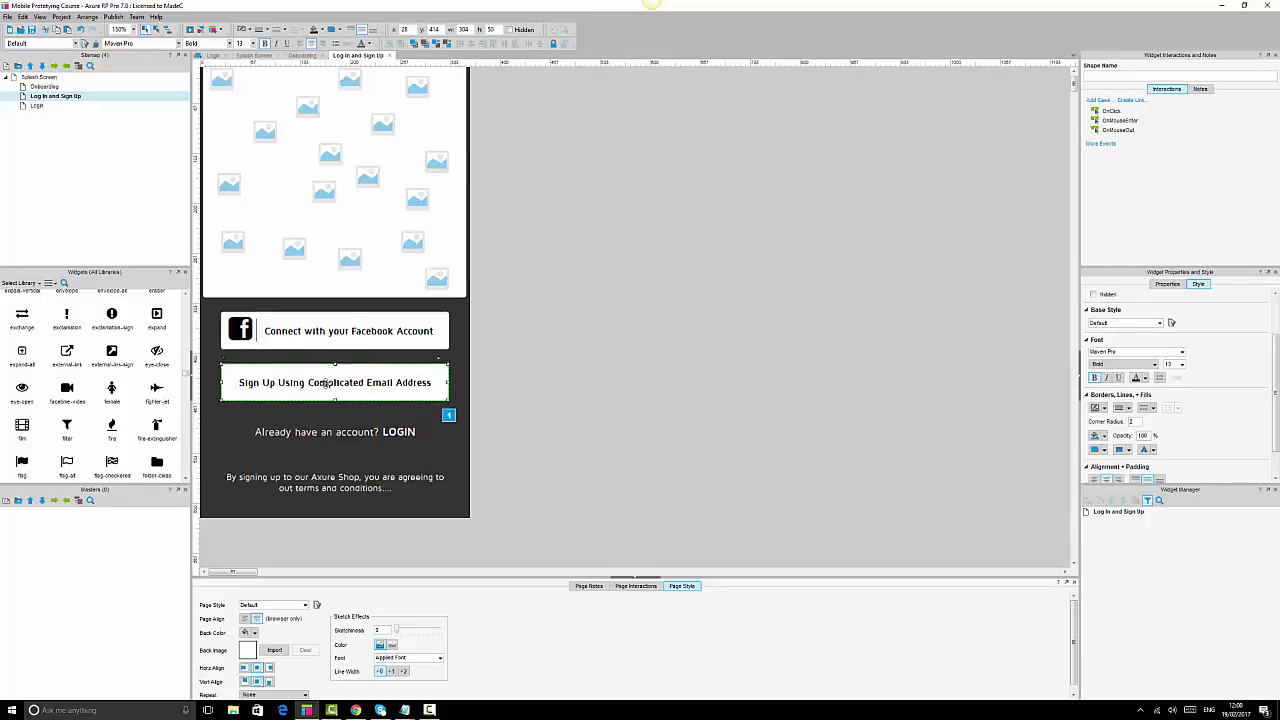
drag(328, 387, 330, 399)
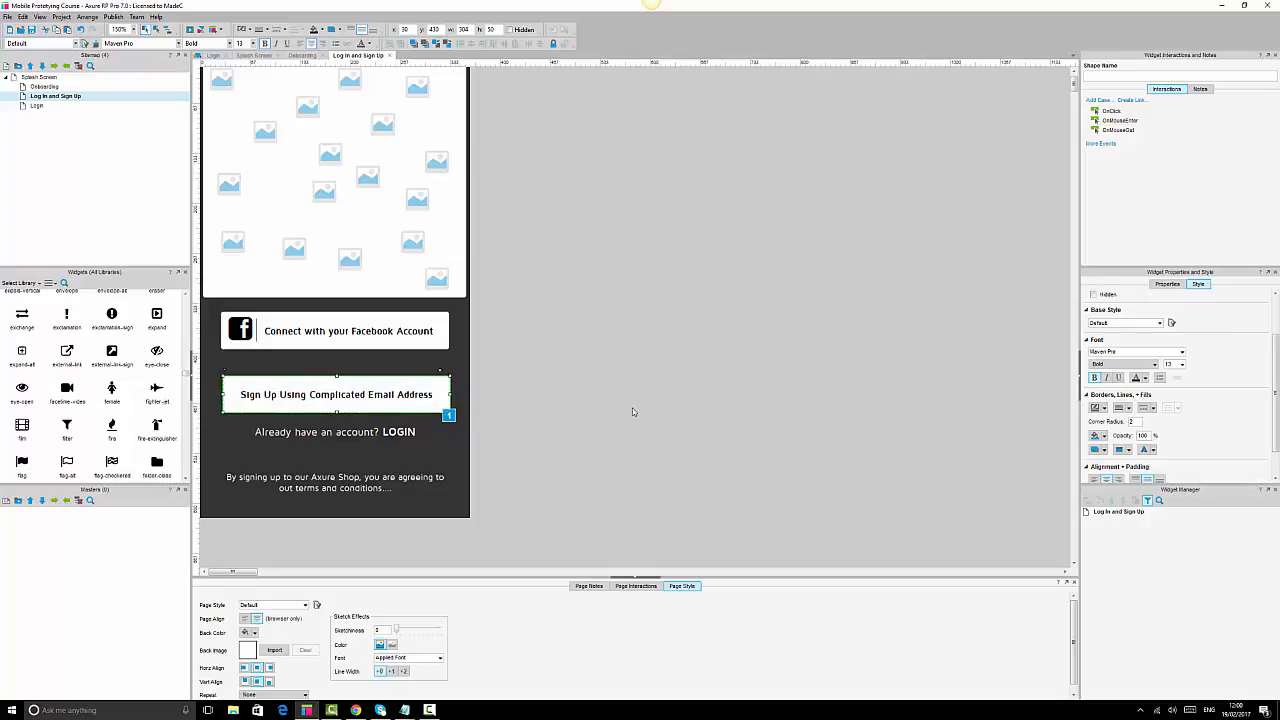
click(632, 411)
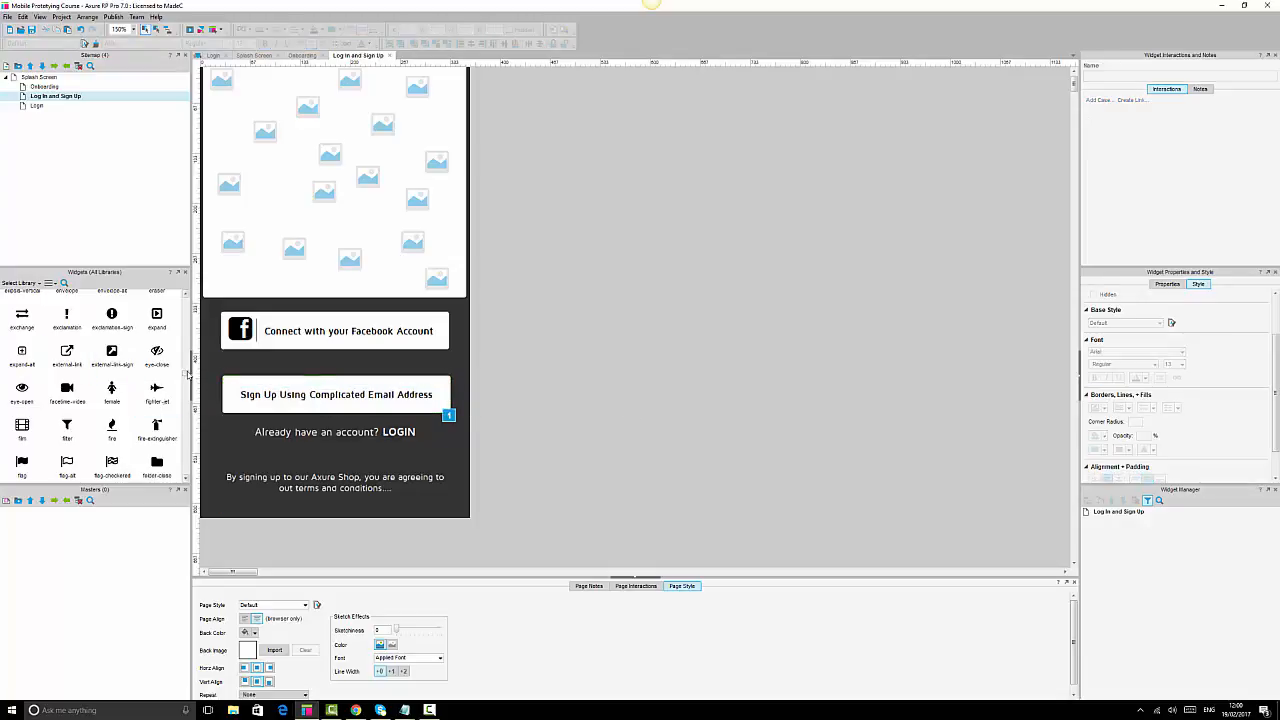
drag(187, 375, 185, 297)
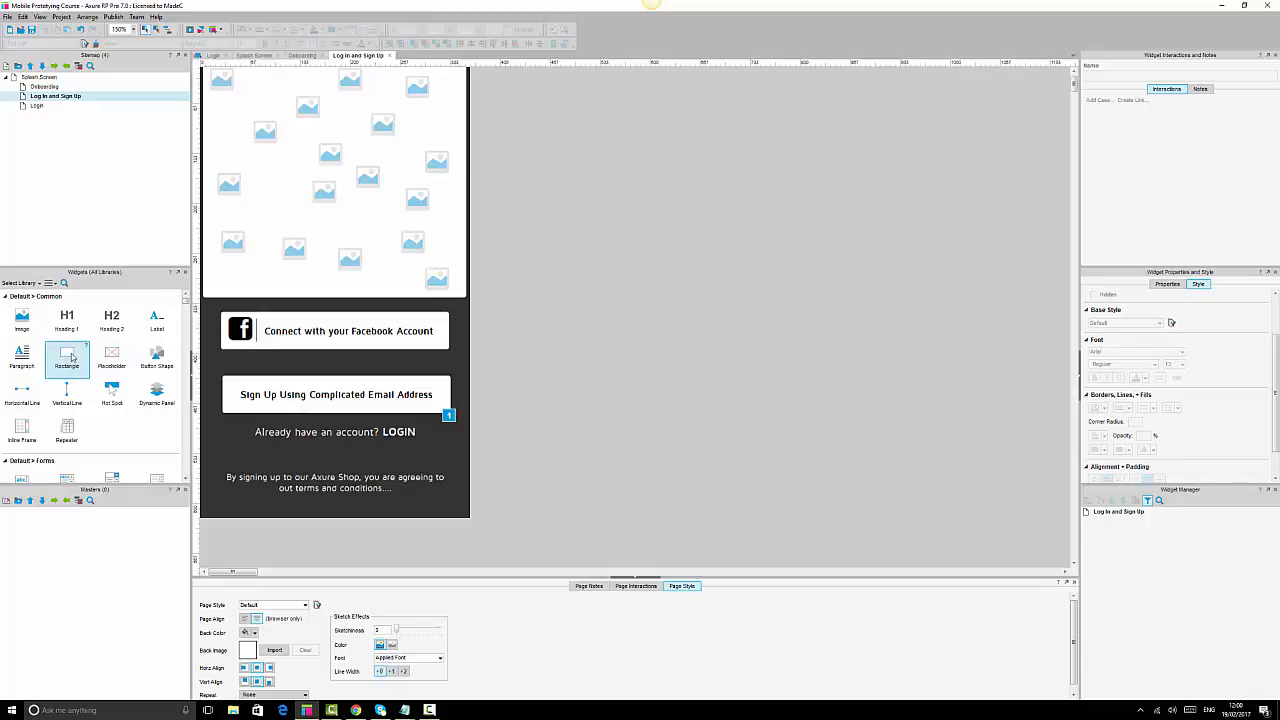
Add a rectangle labelled 'OR' beside the page and shrink it to 35×34.
drag(67, 355, 704, 416)
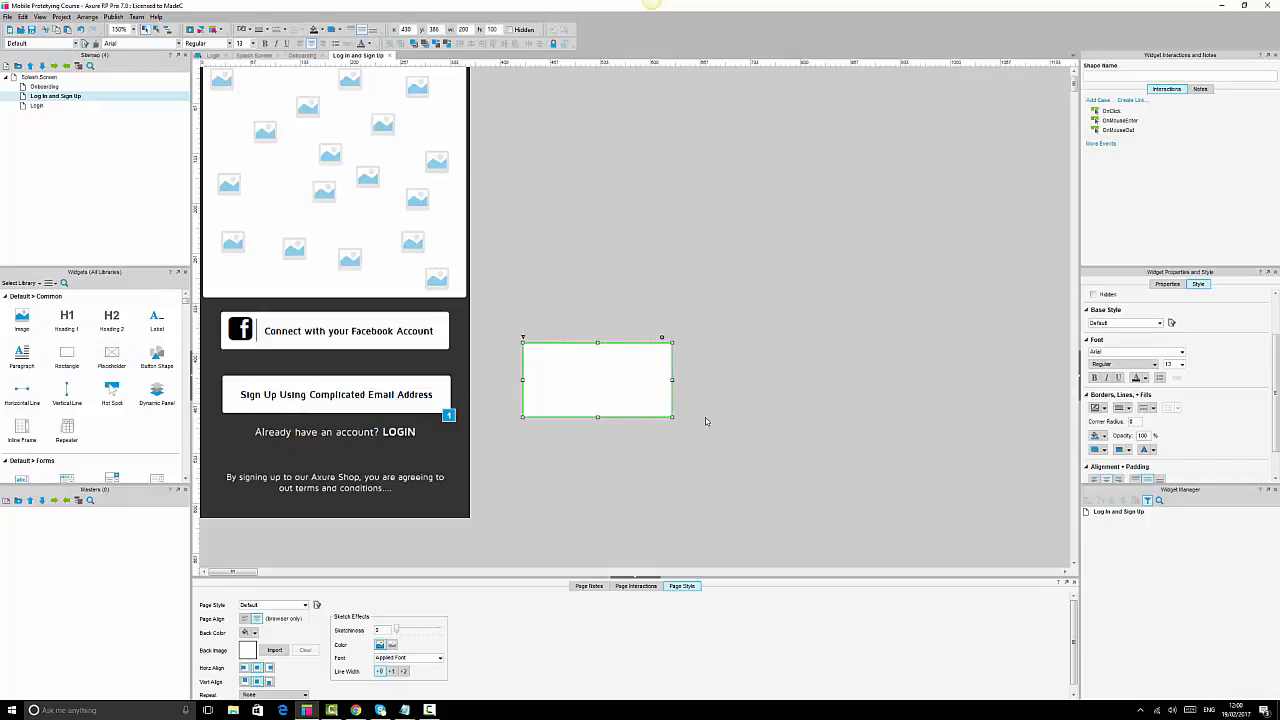
double_click(630, 391)
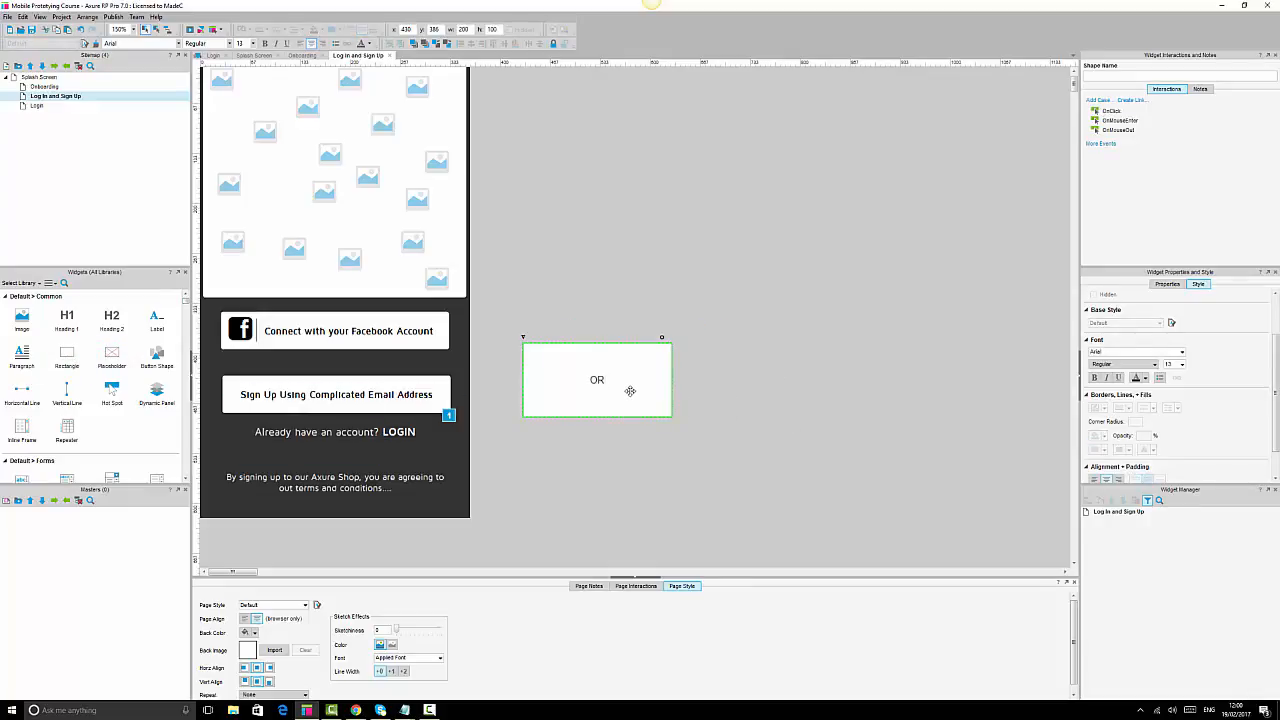
click(745, 400)
click(655, 395)
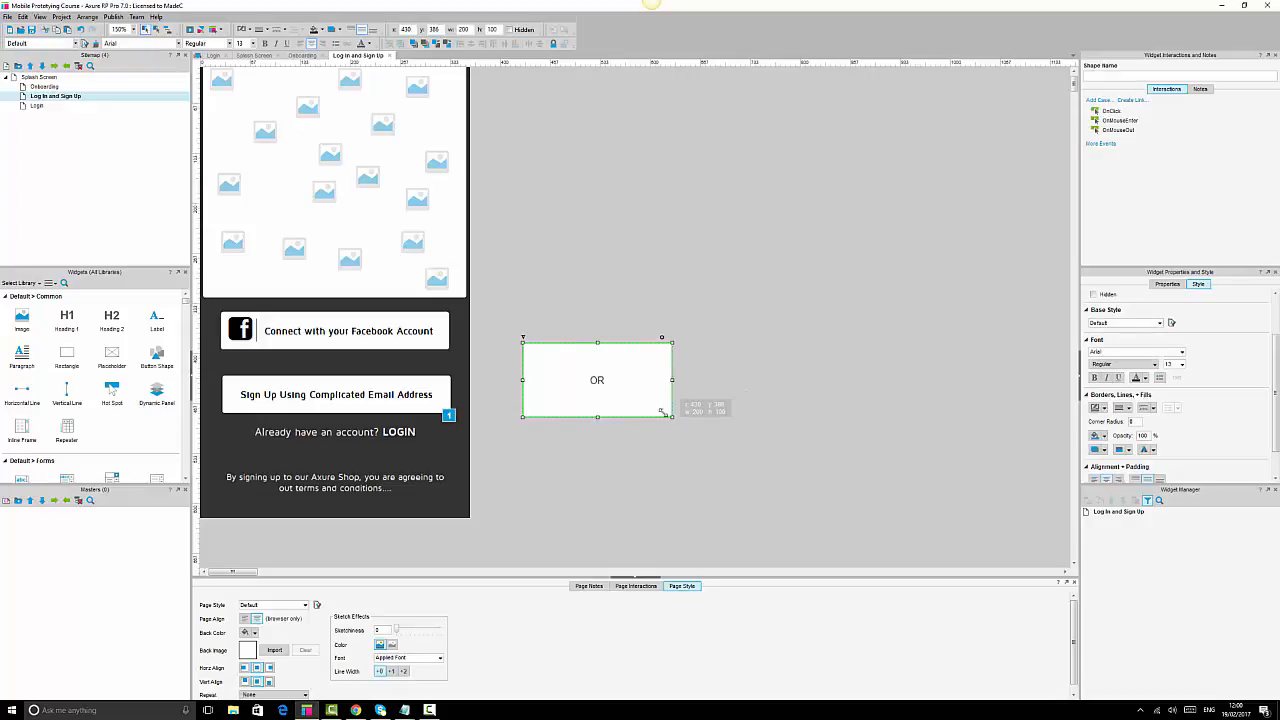
drag(661, 411, 548, 367)
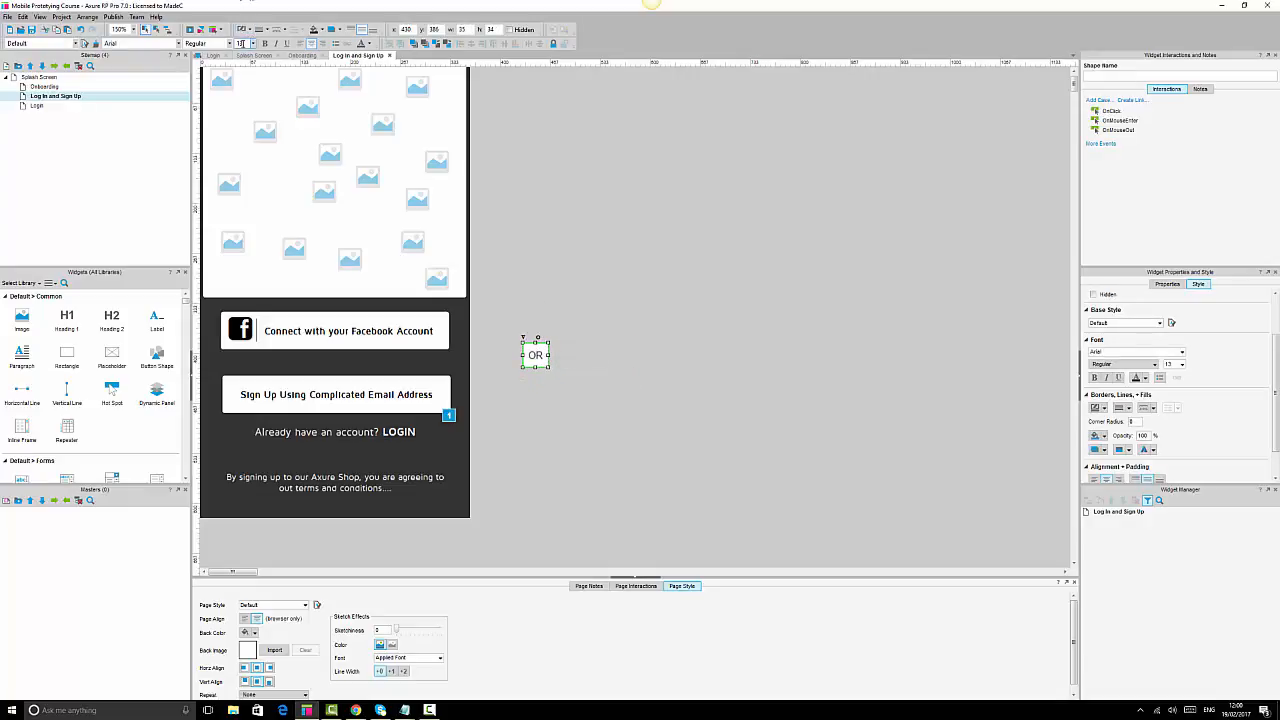
Give the OR label no border, black text, the Maven Pro font and corner radius 2.
click(266, 30)
click(258, 40)
click(660, 289)
click(537, 354)
click(370, 45)
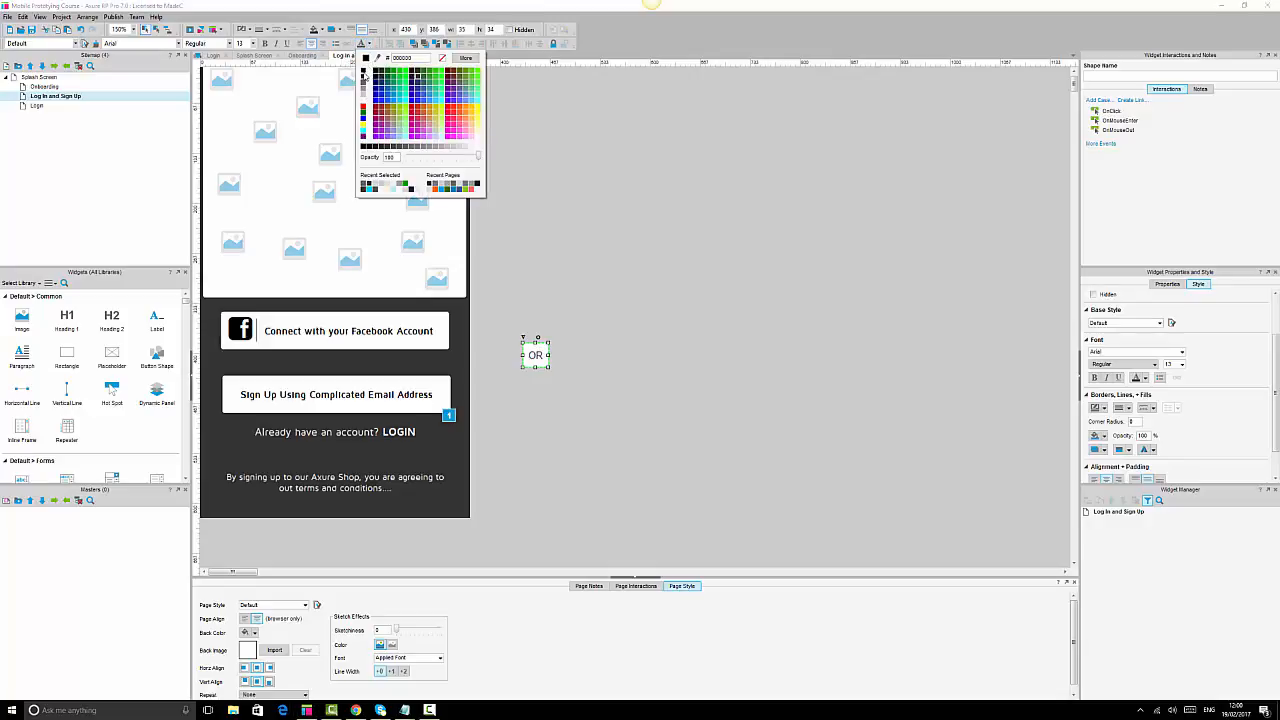
click(364, 75)
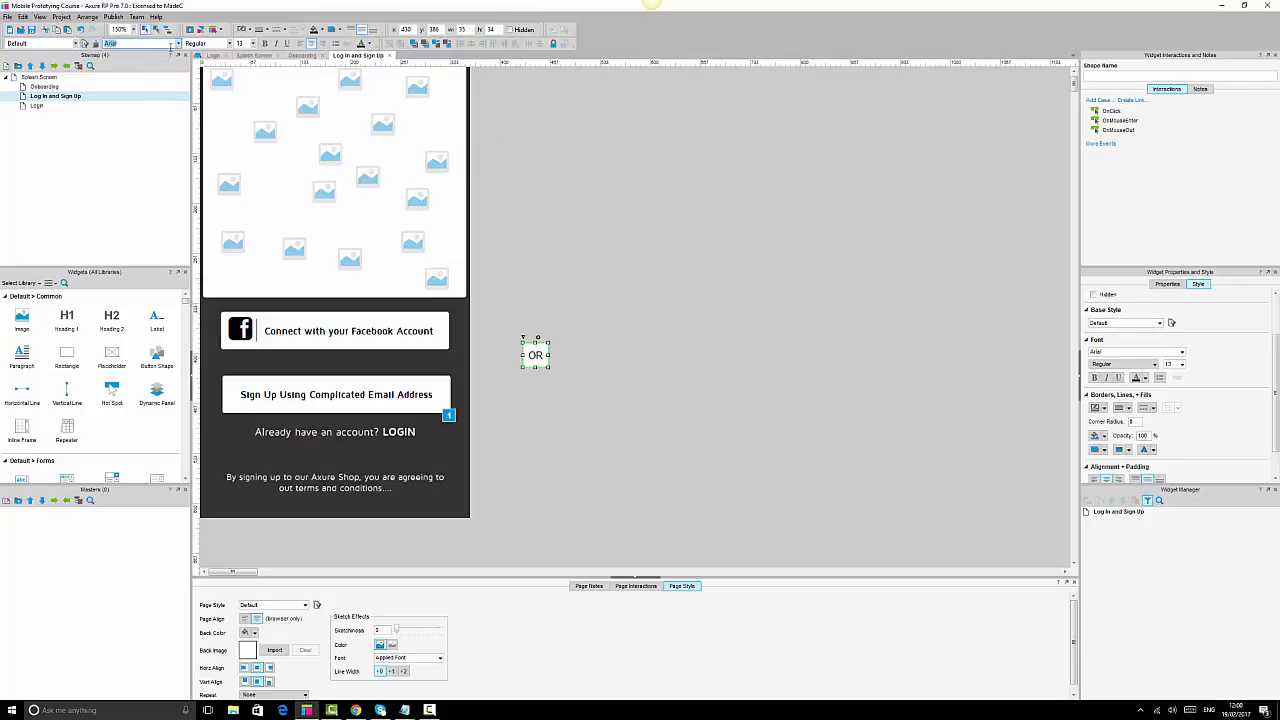
text(Maven Pro)
click(614, 322)
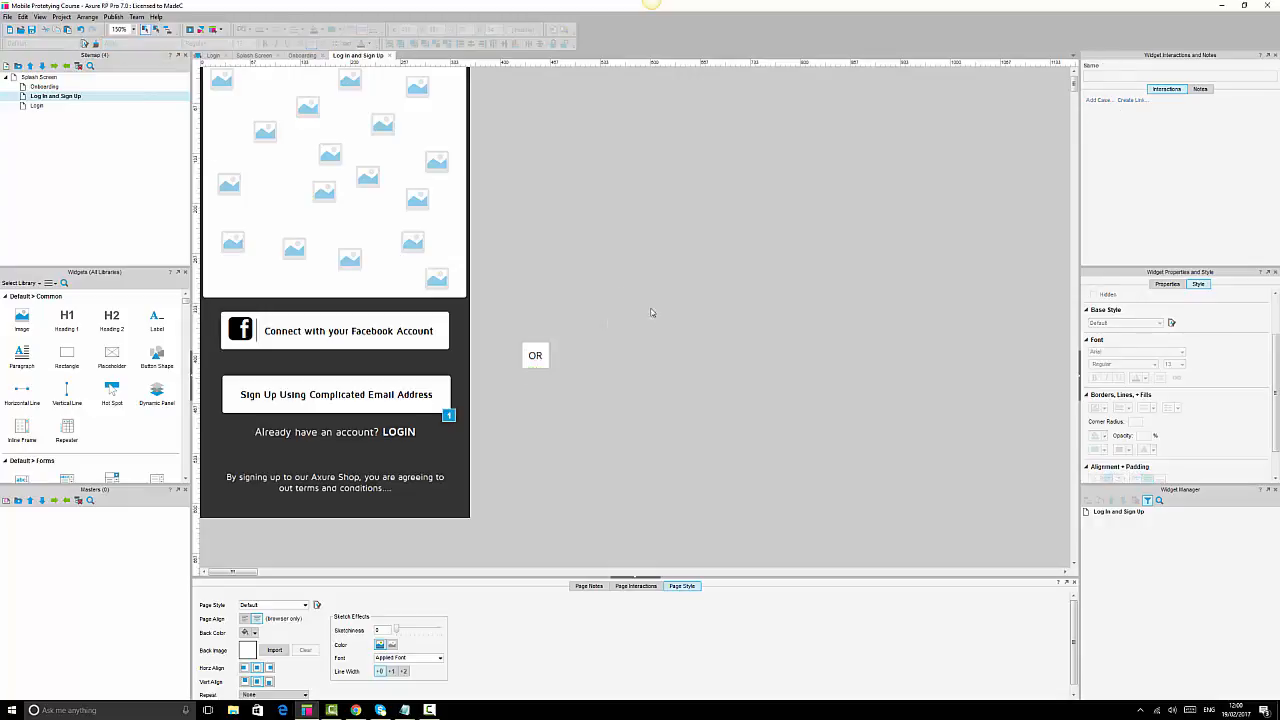
click(538, 352)
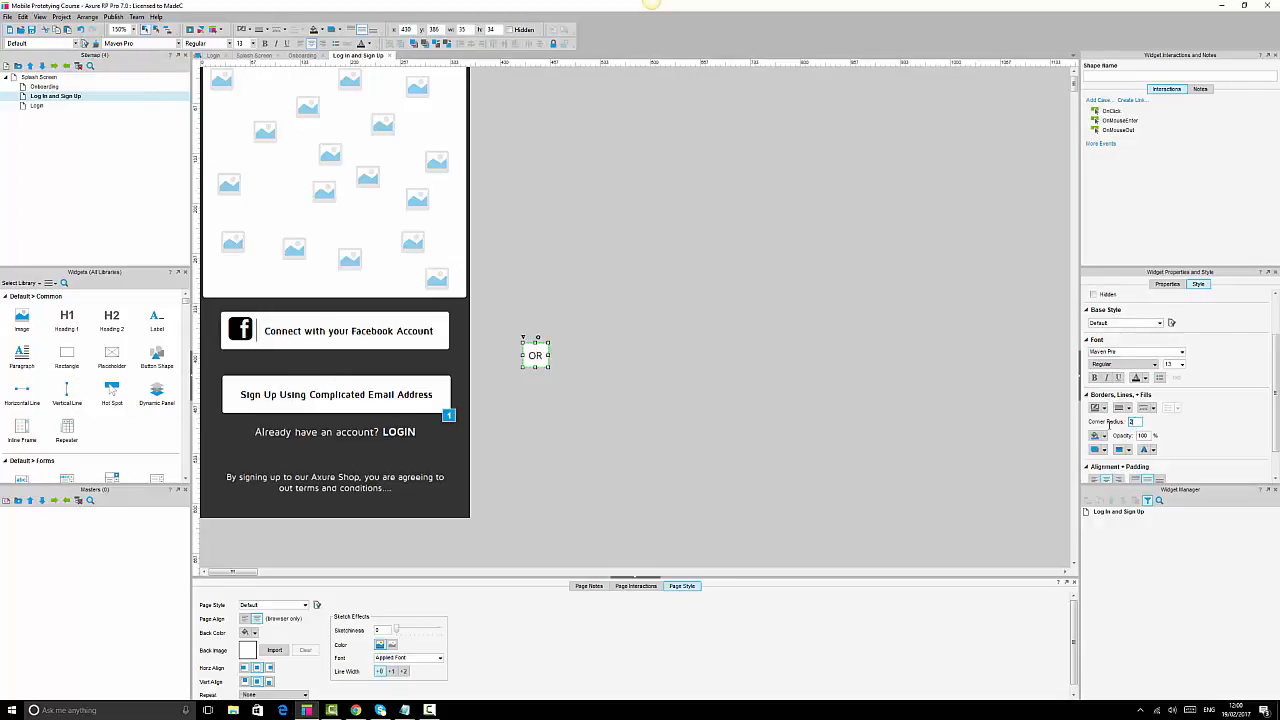
click(708, 402)
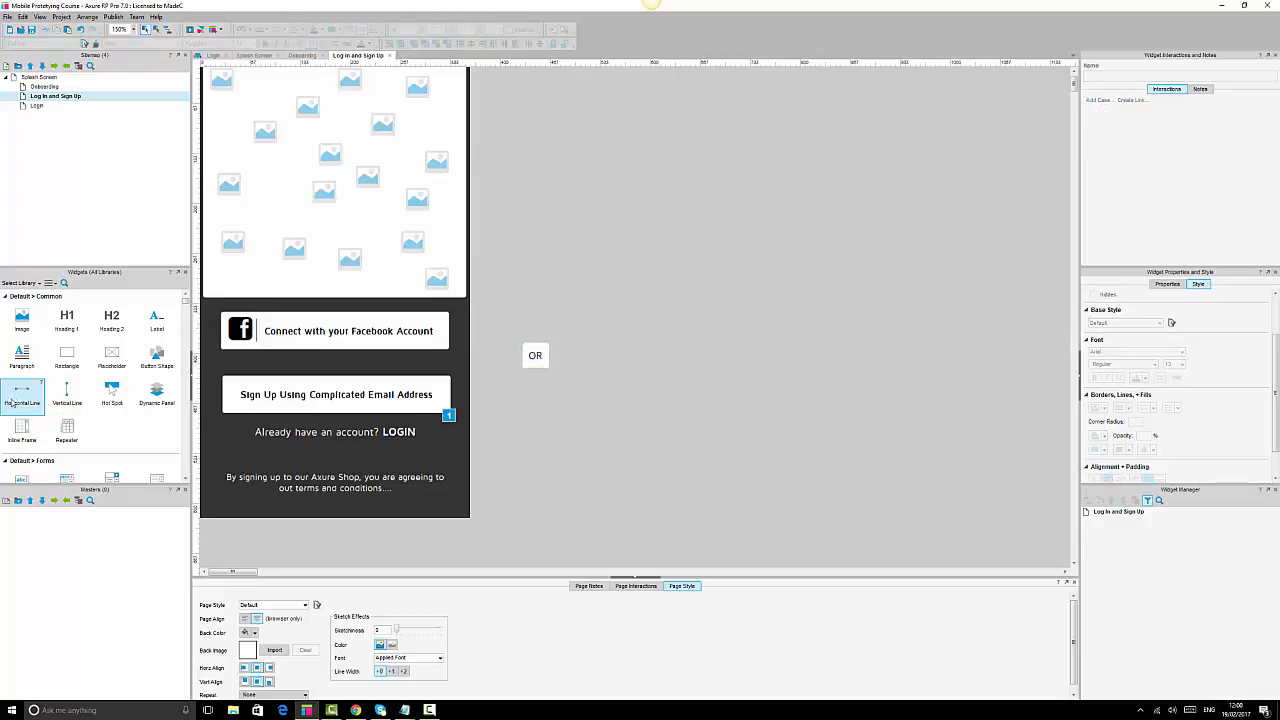
Add a 92-wide divider line coloured for the dark background, plus a second line to its right.
drag(20, 392, 223, 362)
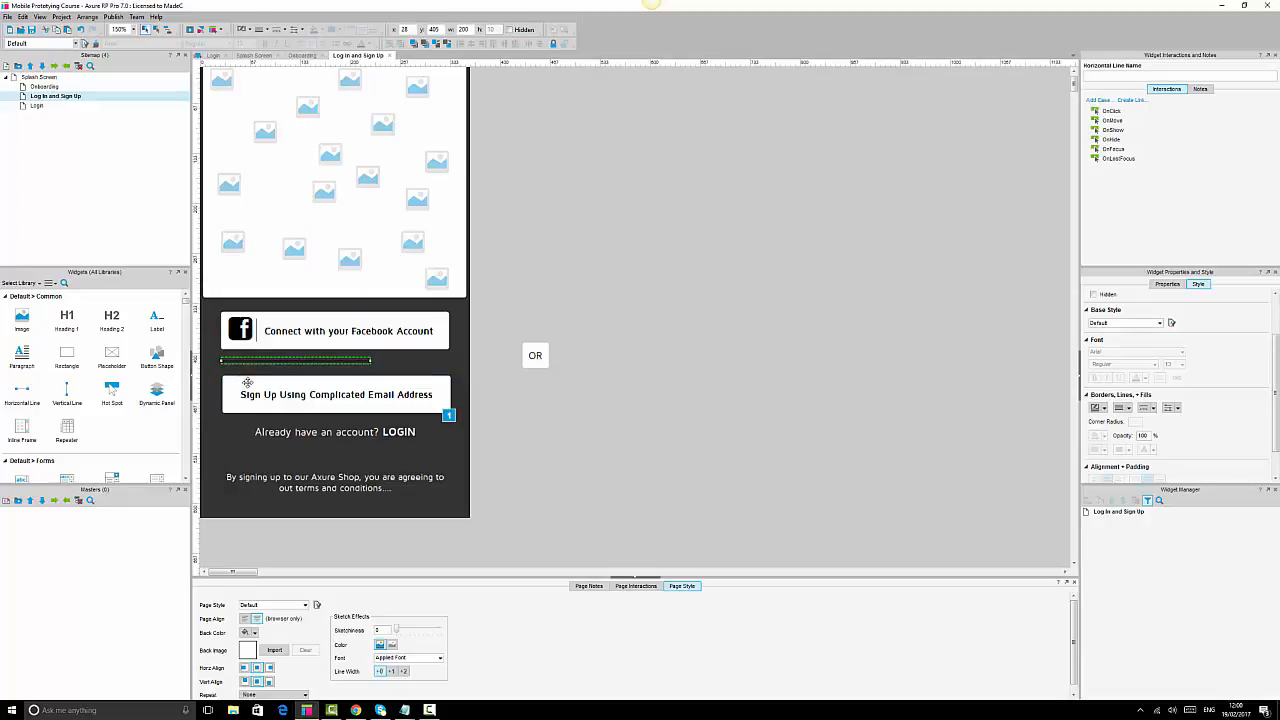
drag(372, 361, 289, 360)
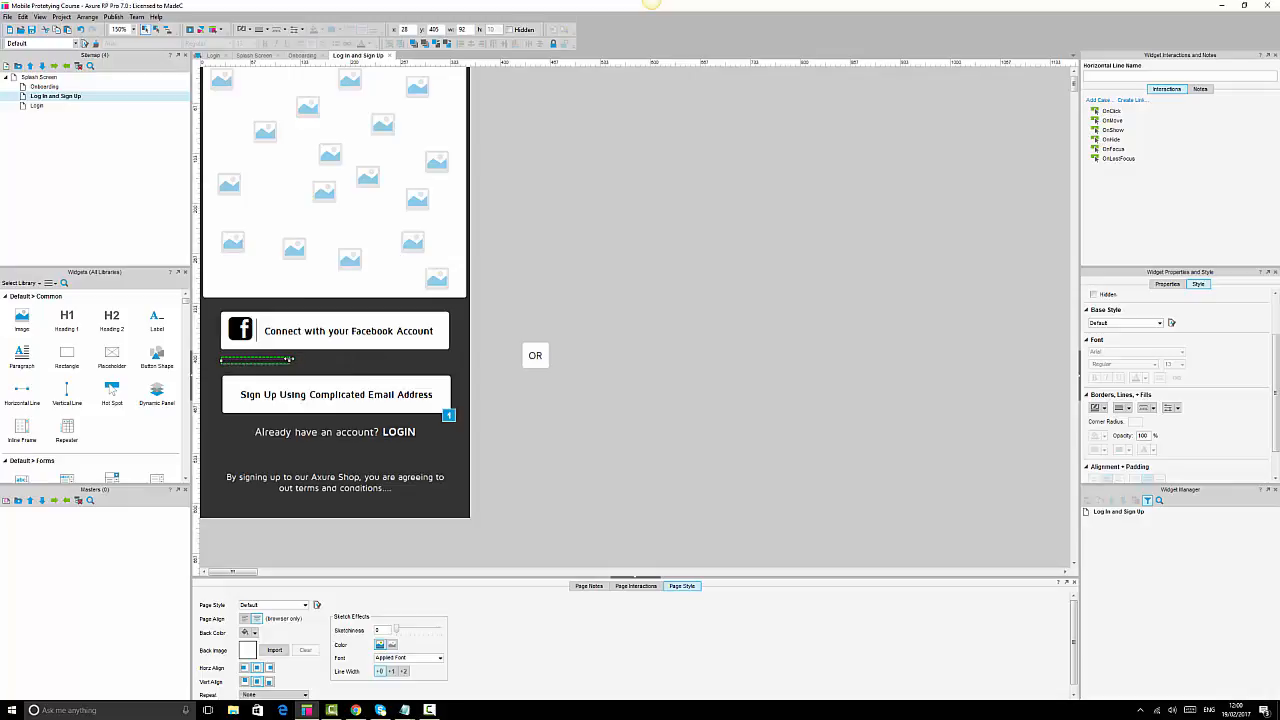
click(242, 29)
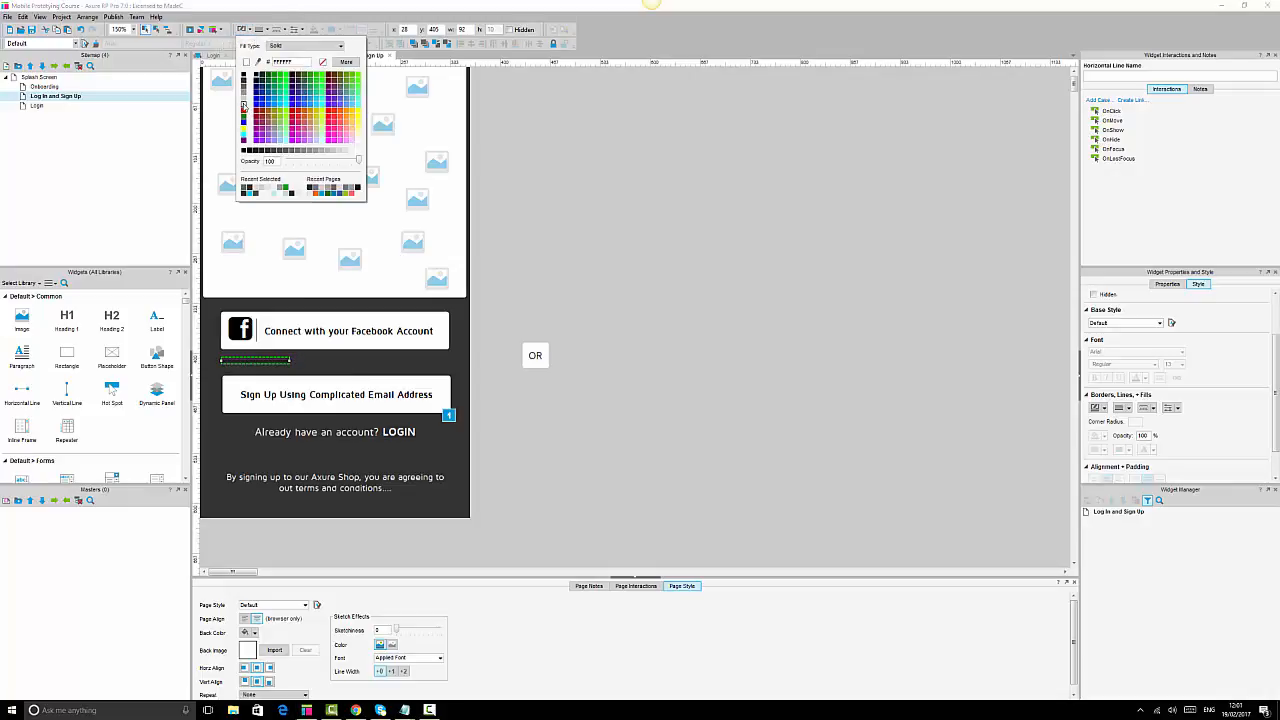
click(244, 106)
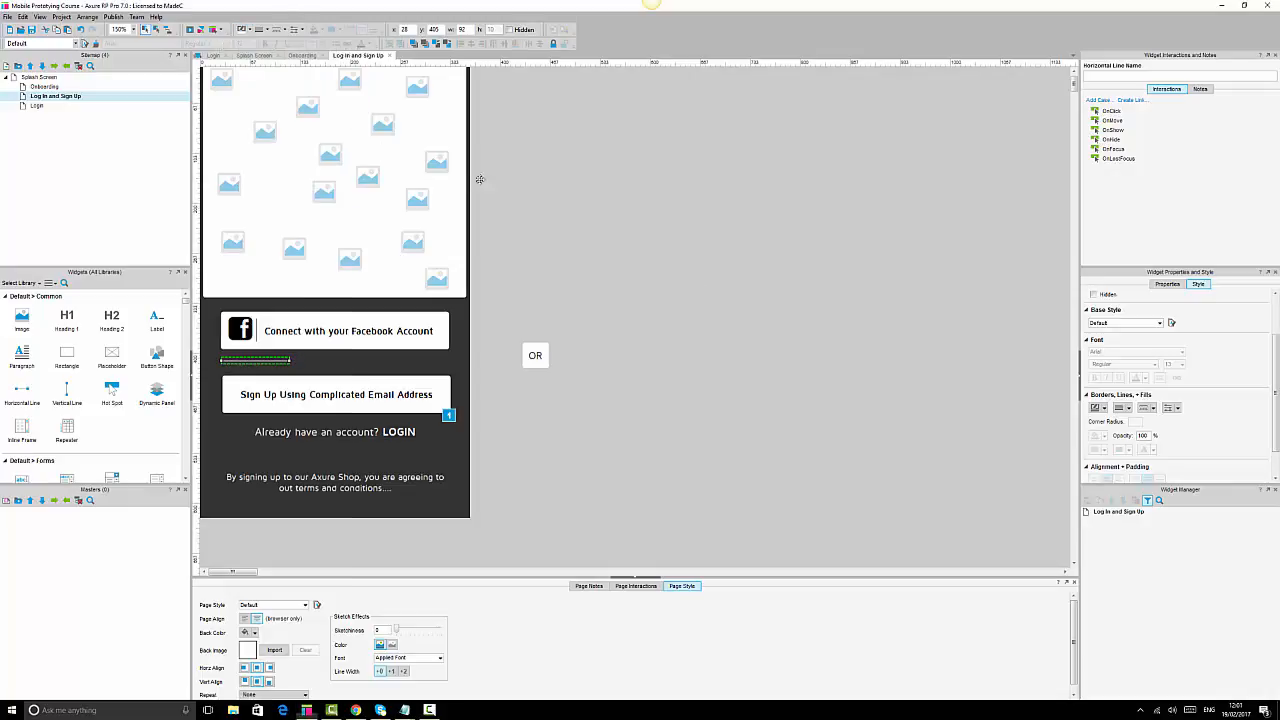
drag(274, 358, 430, 368)
Place the OR label between the two lines and align all three to a common middle.
click(288, 360)
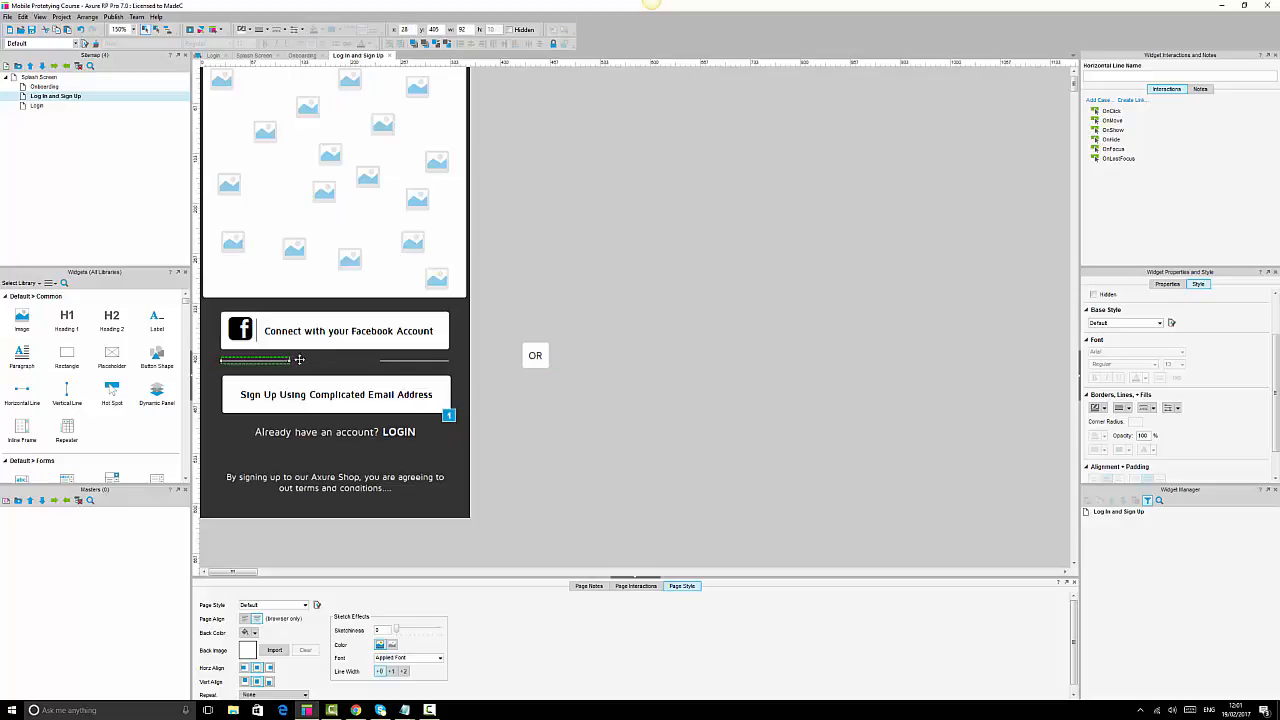
ctrl+click(425, 360)
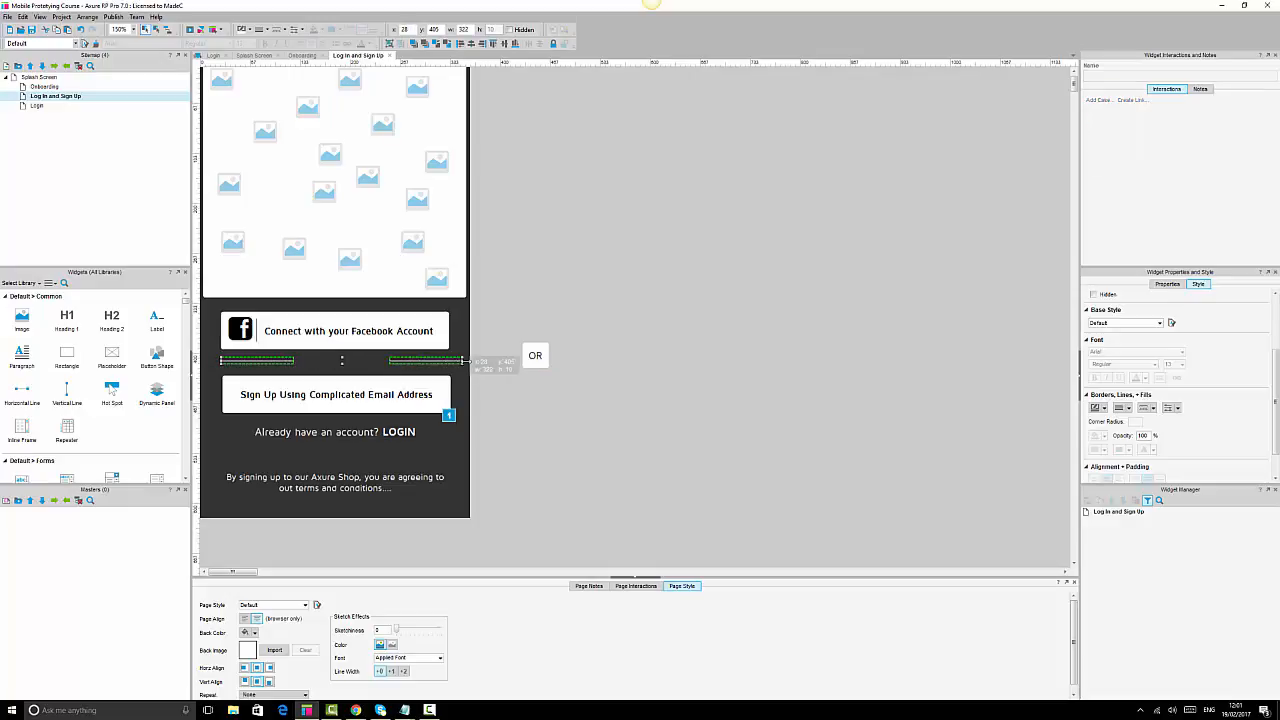
click(559, 425)
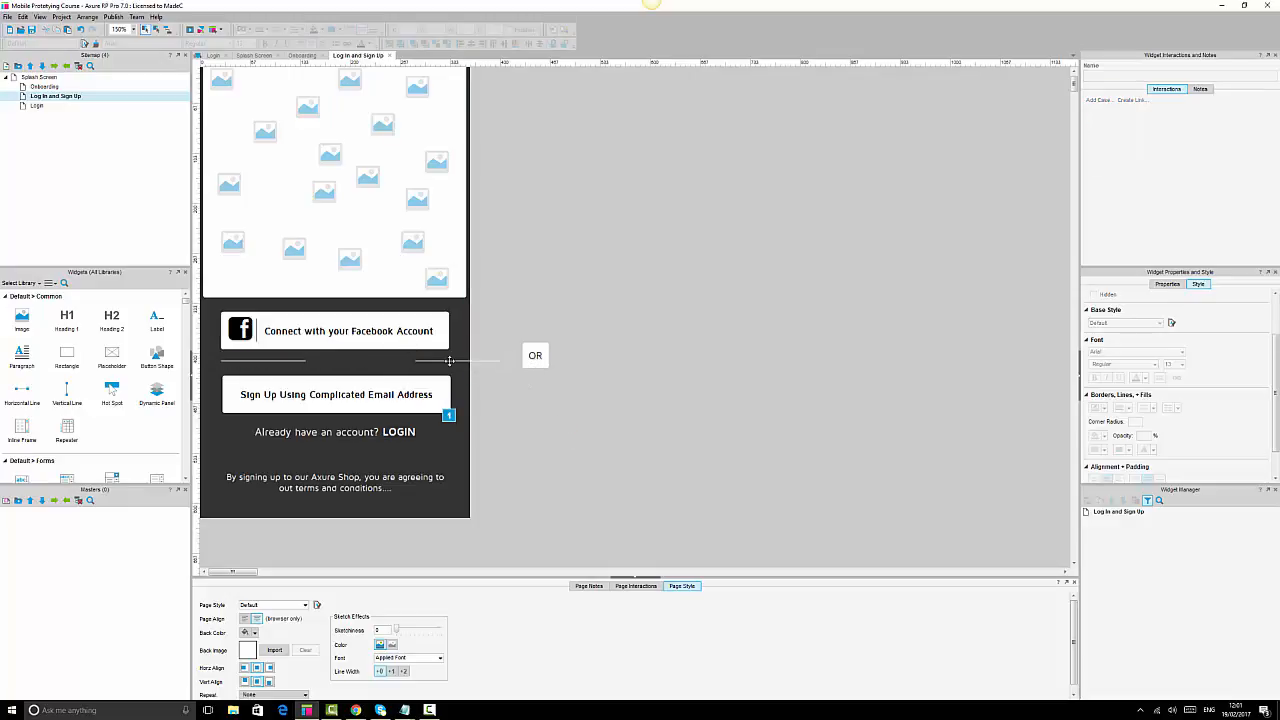
drag(449, 360, 405, 364)
click(537, 356)
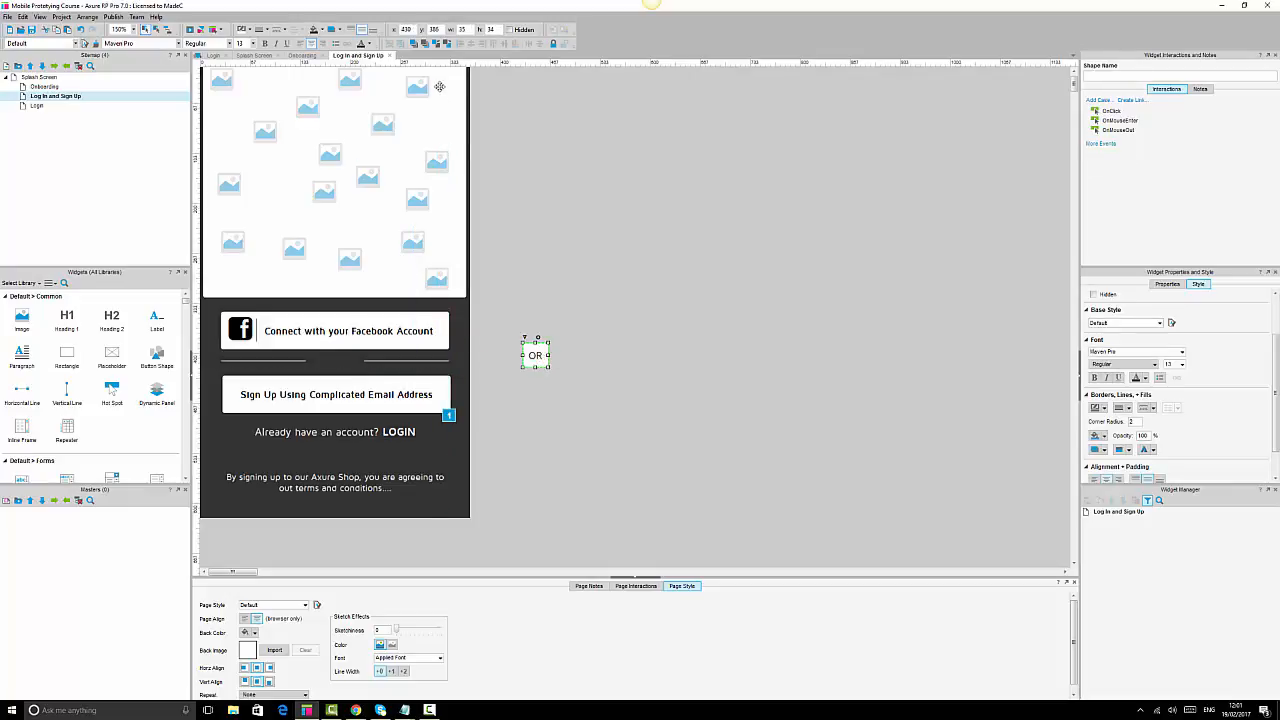
drag(447, 358, 337, 368)
click(372, 366)
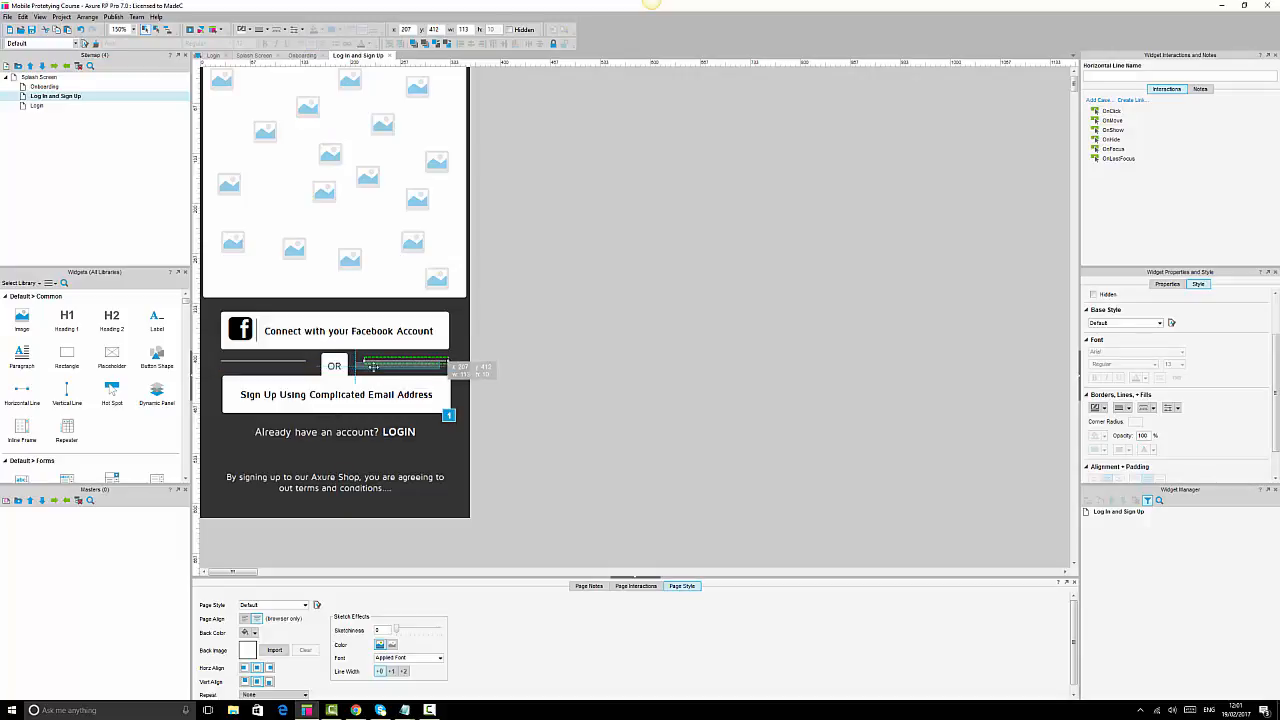
click(271, 361)
drag(268, 361, 283, 370)
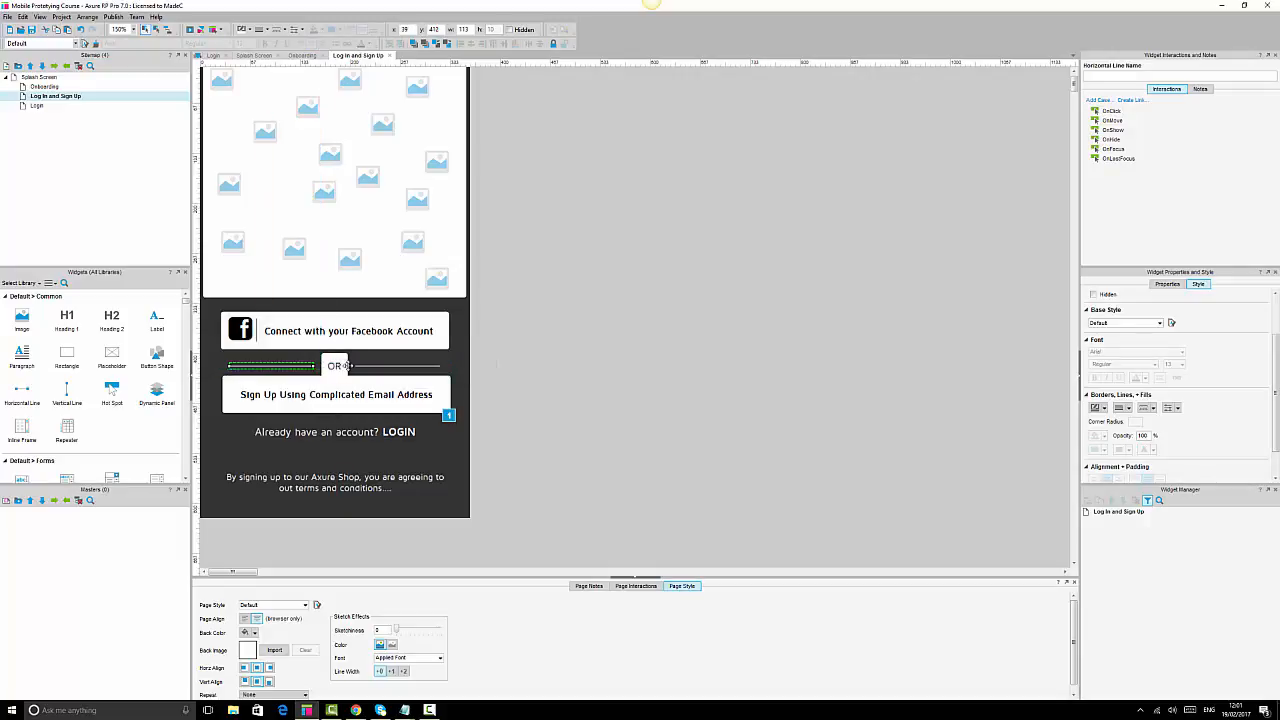
shift+click(340, 365)
shift+click(380, 366)
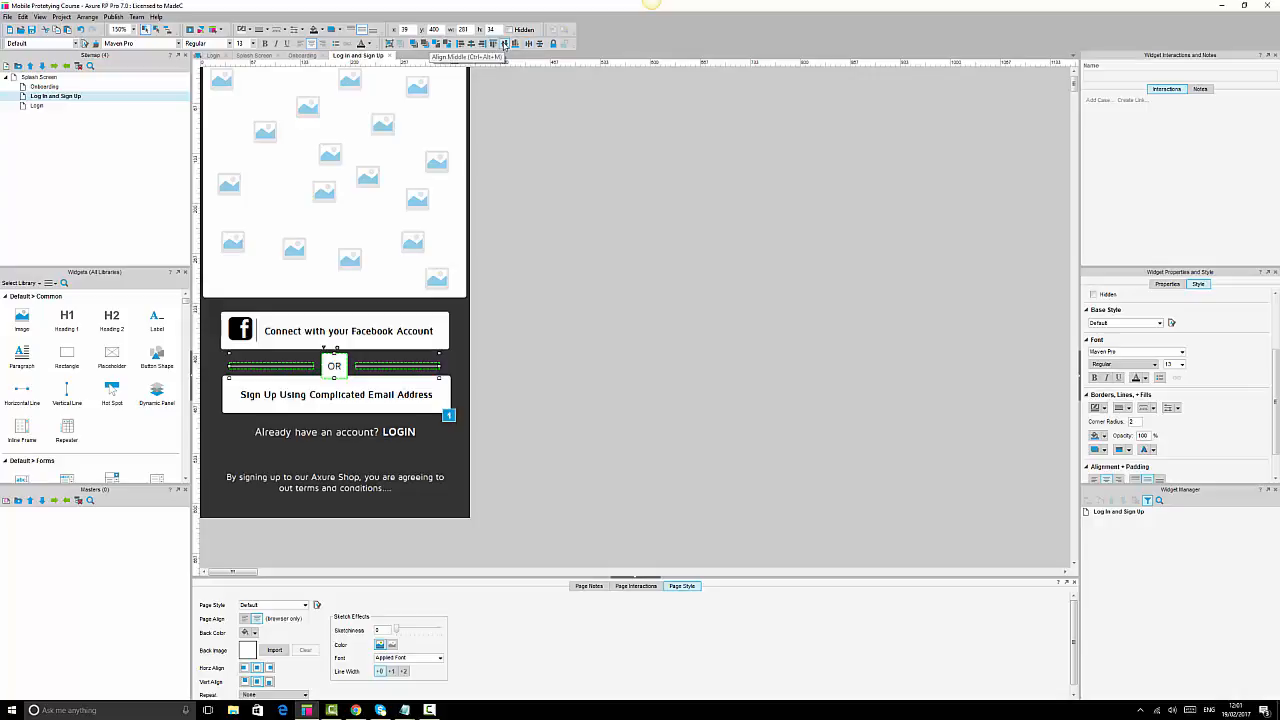
click(504, 45)
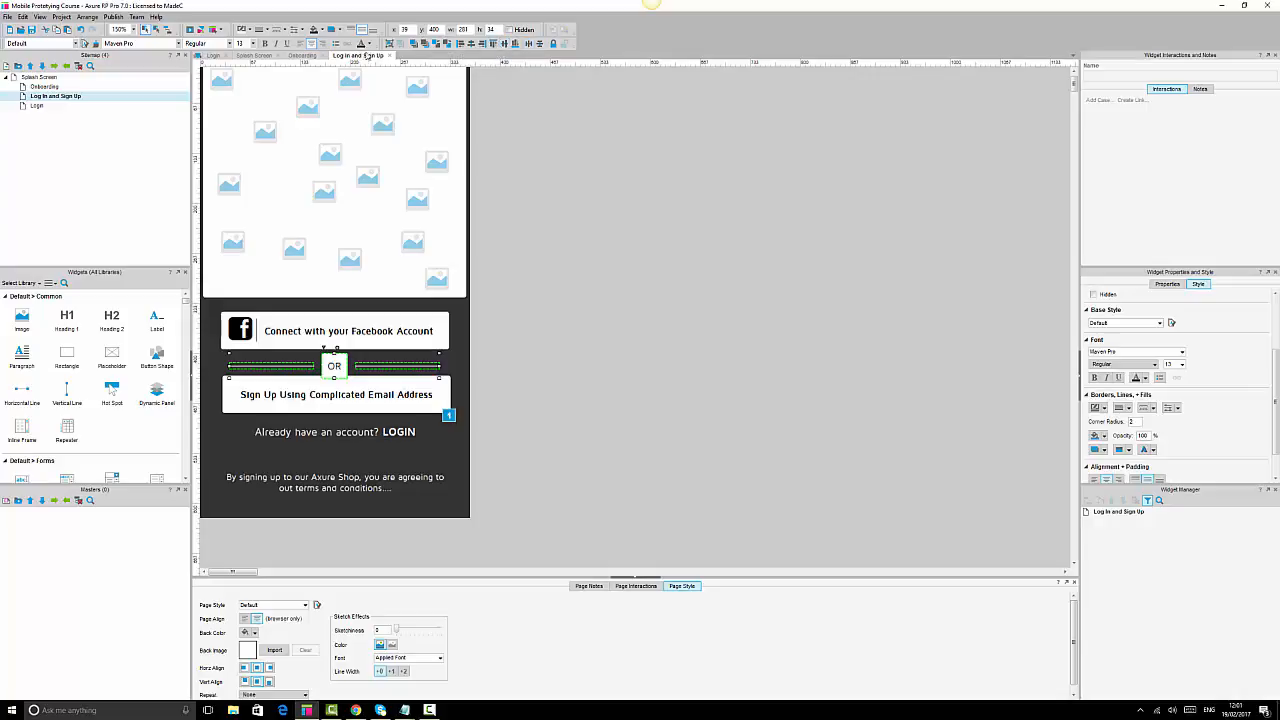
click(742, 328)
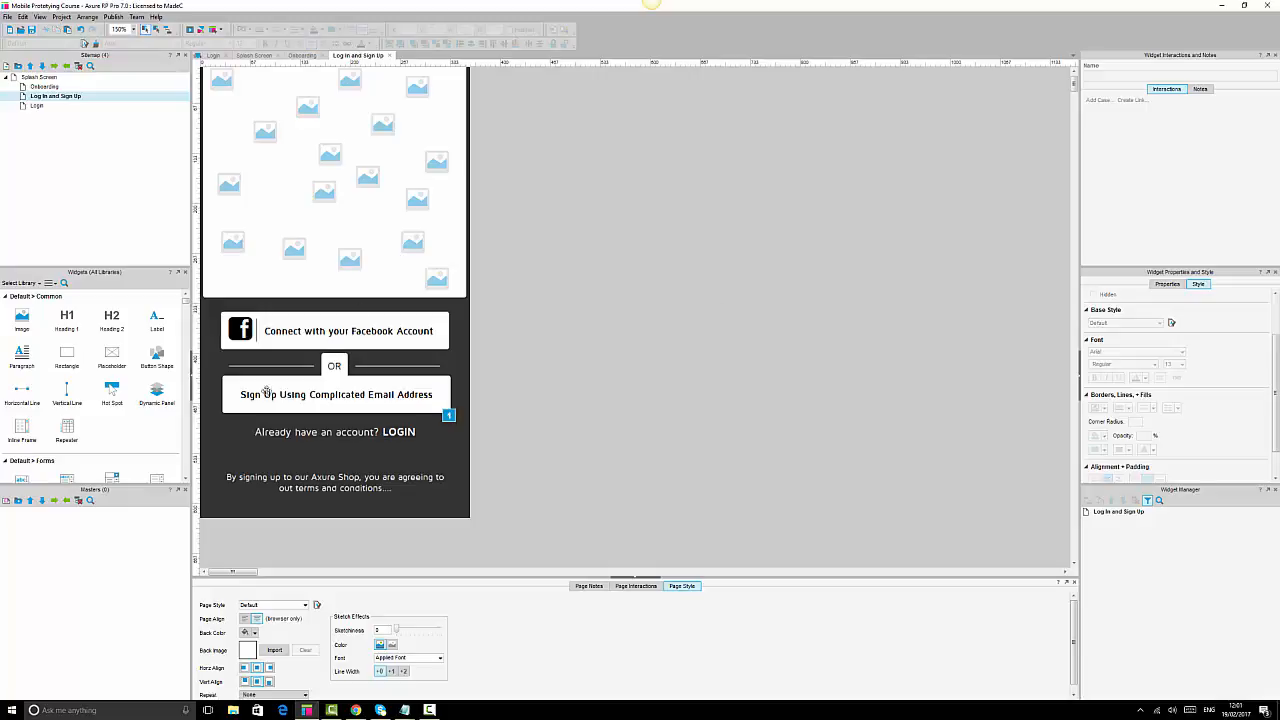
Move the 'Already have an account? LOGIN' line slightly lower.
click(350, 470)
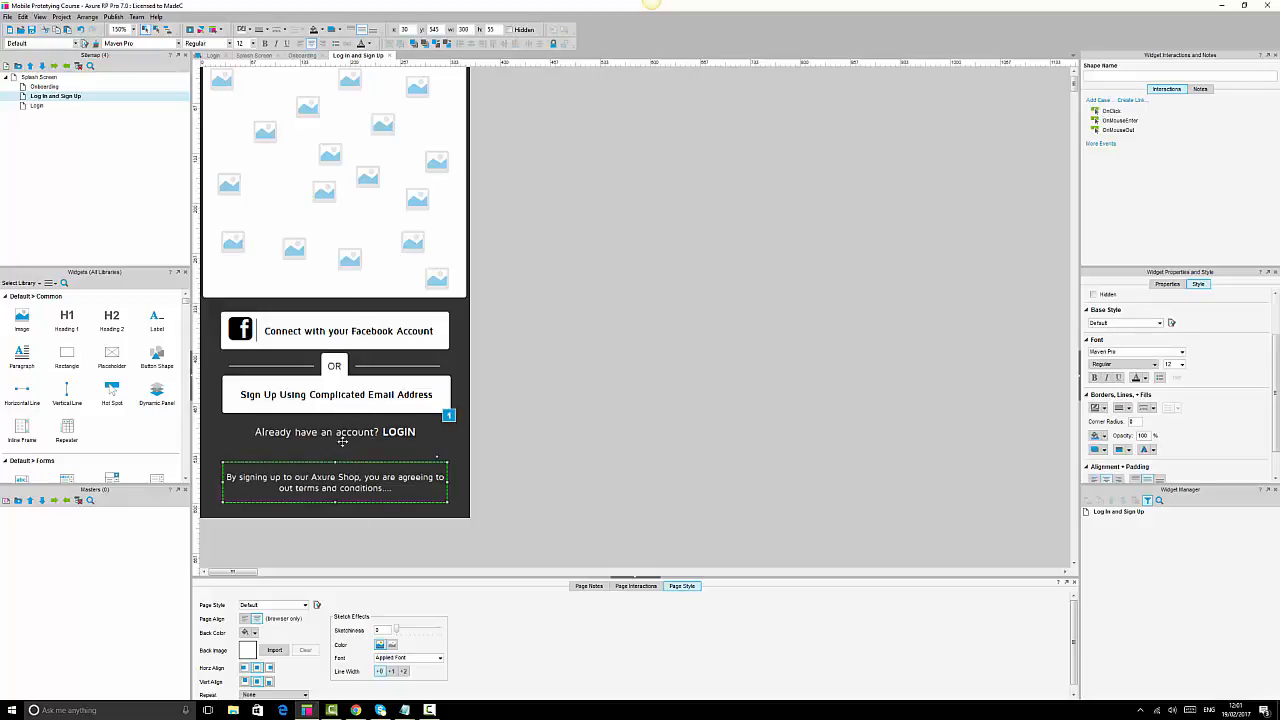
click(343, 438)
click(344, 462)
click(343, 432)
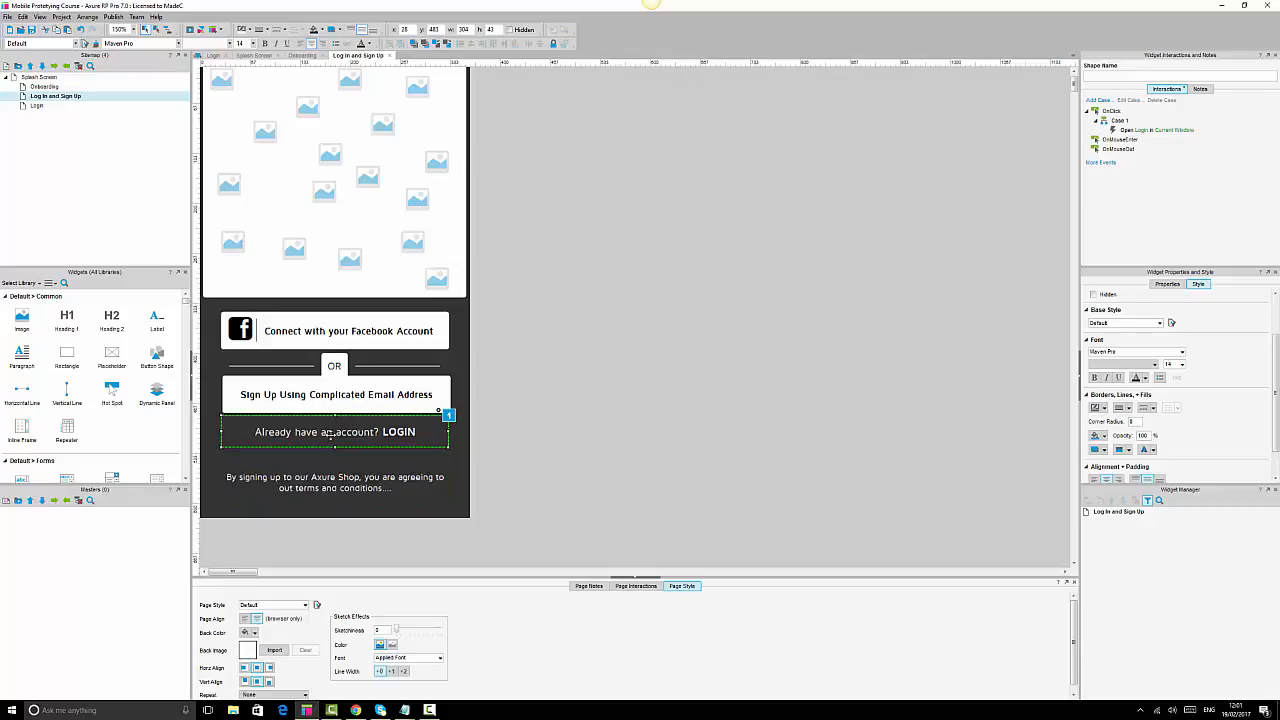
drag(333, 449, 333, 459)
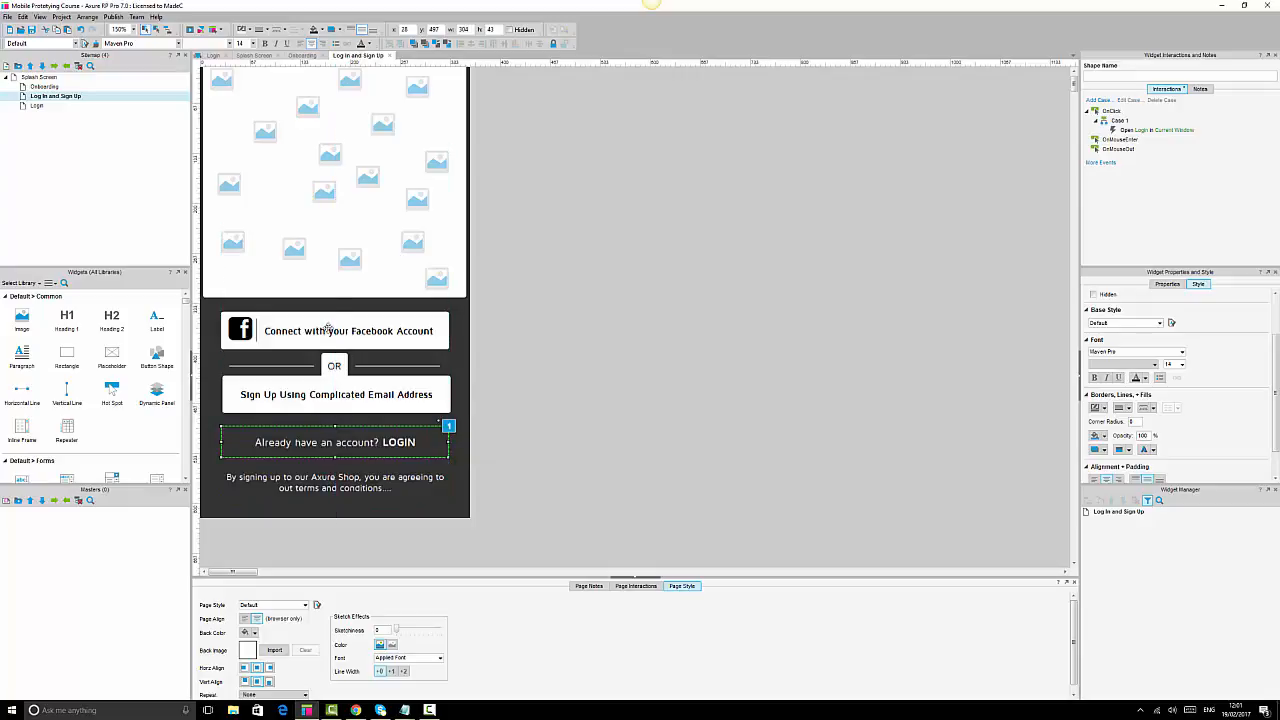
Lower the Sign Up button, then distribute and centre the Facebook button, OR divider and Sign Up button.
ctrl+click(330, 393)
ctrl+click(332, 363)
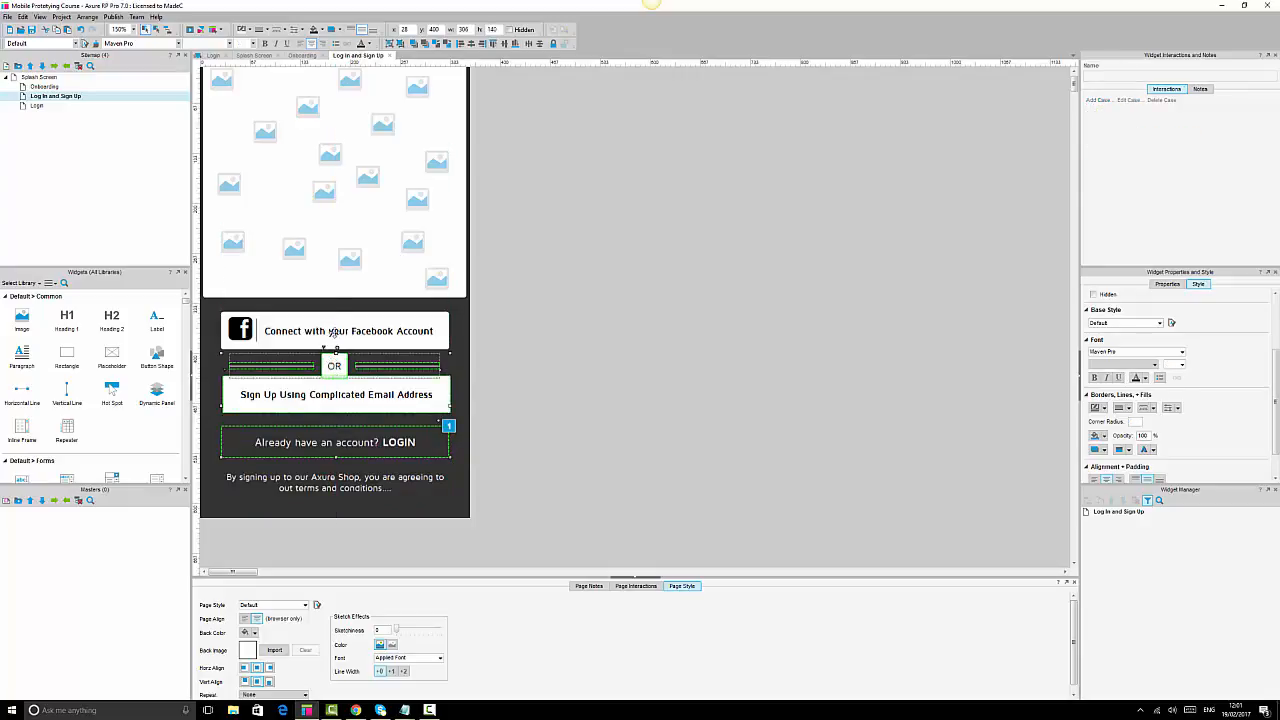
ctrl+click(333, 333)
click(680, 386)
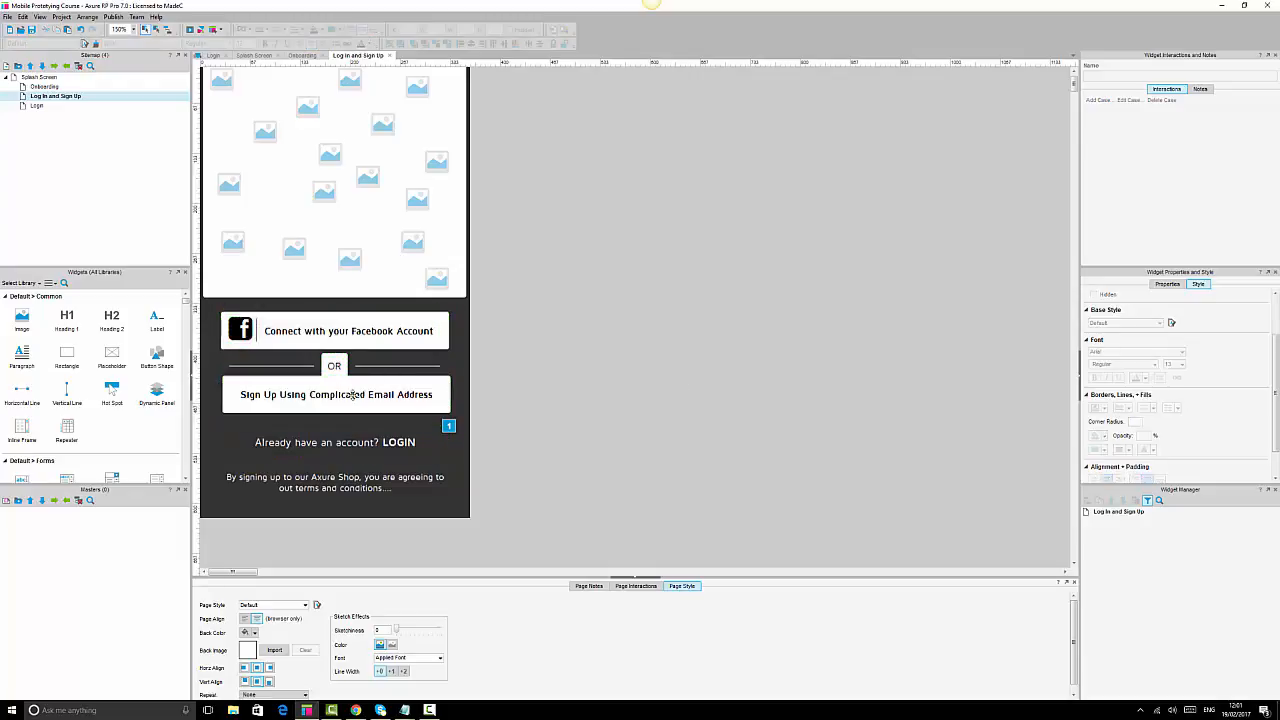
drag(345, 397, 336, 418)
ctrl+click(335, 365)
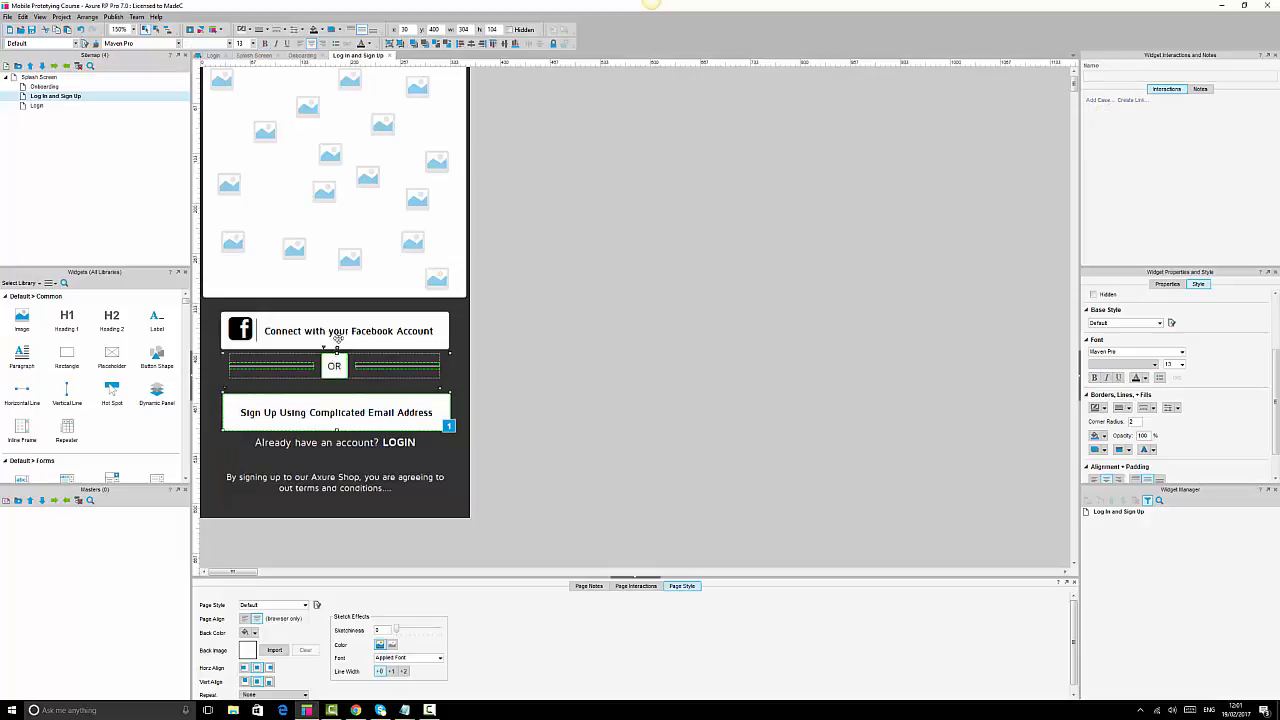
ctrl+click(345, 331)
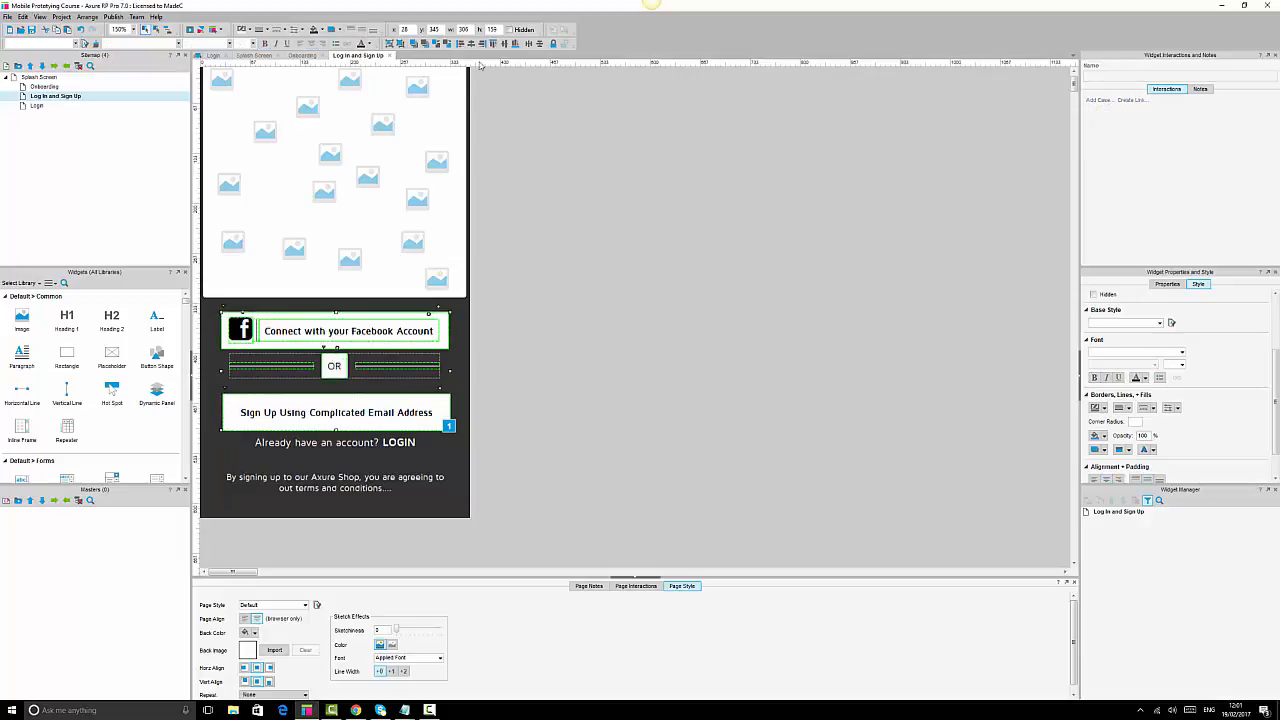
click(540, 44)
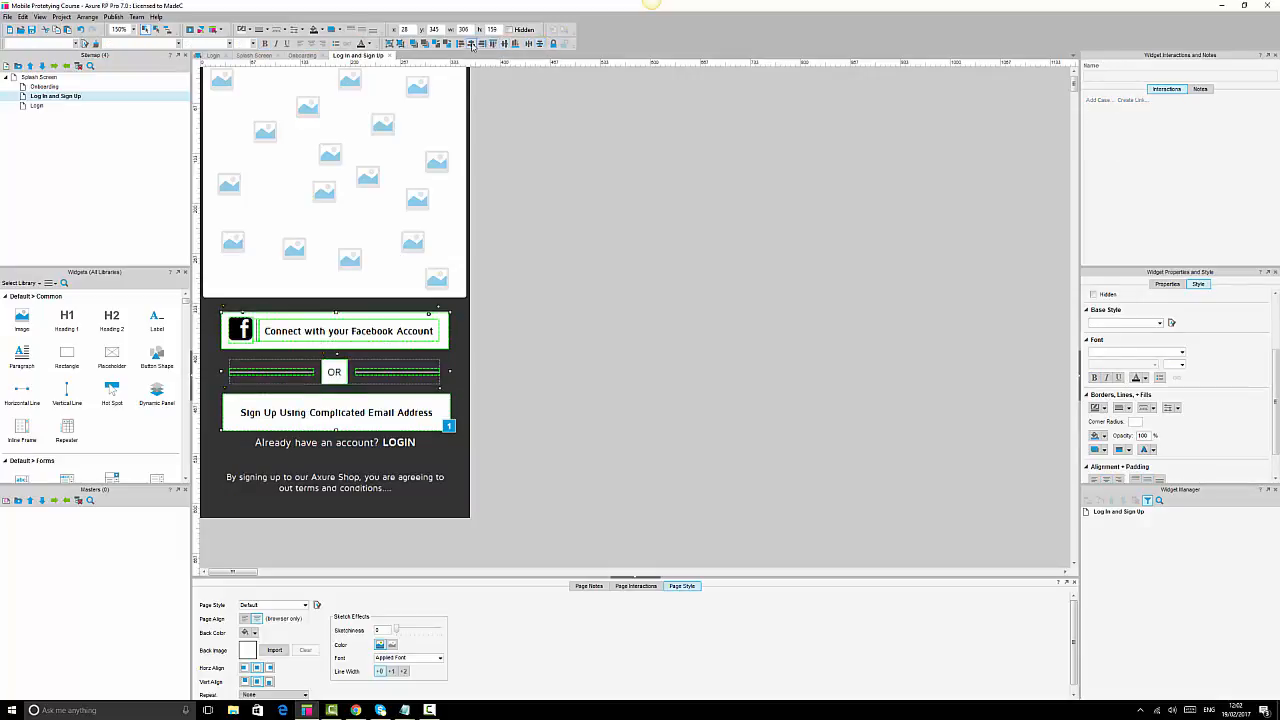
click(471, 44)
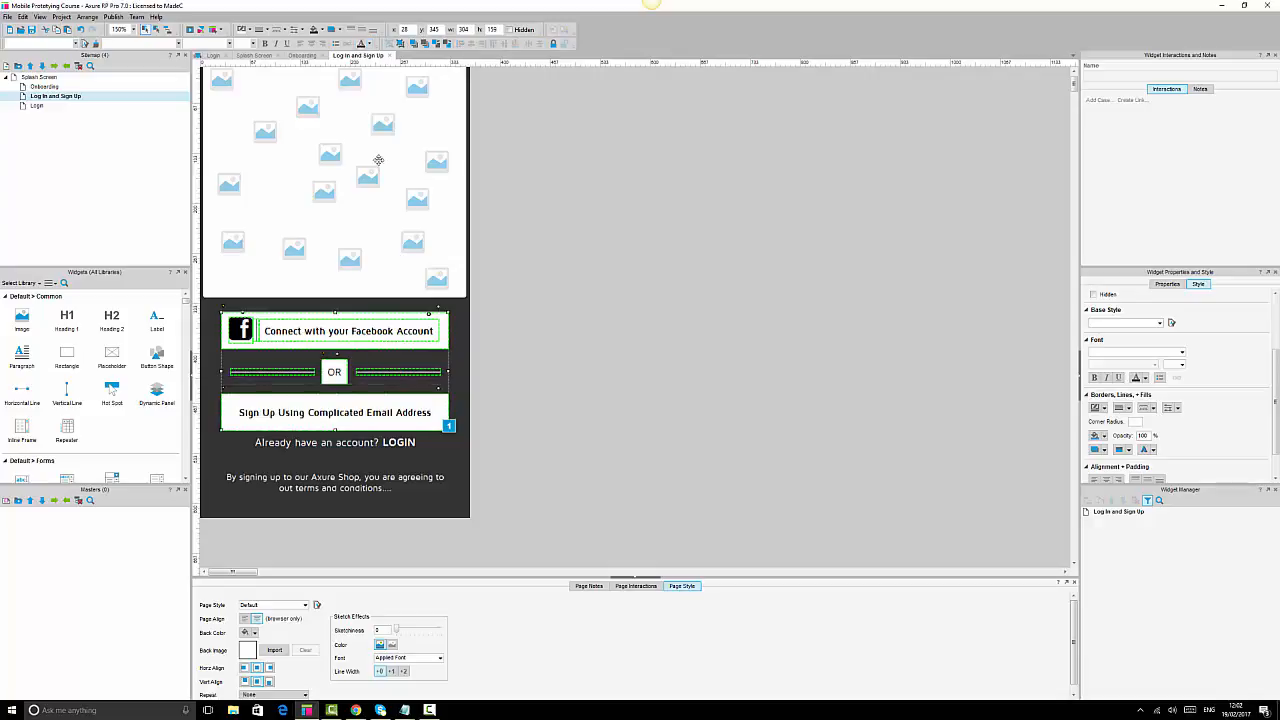
click(643, 434)
Nudge the terms-and-conditions text and the LOGIN prompt slightly lower.
click(336, 446)
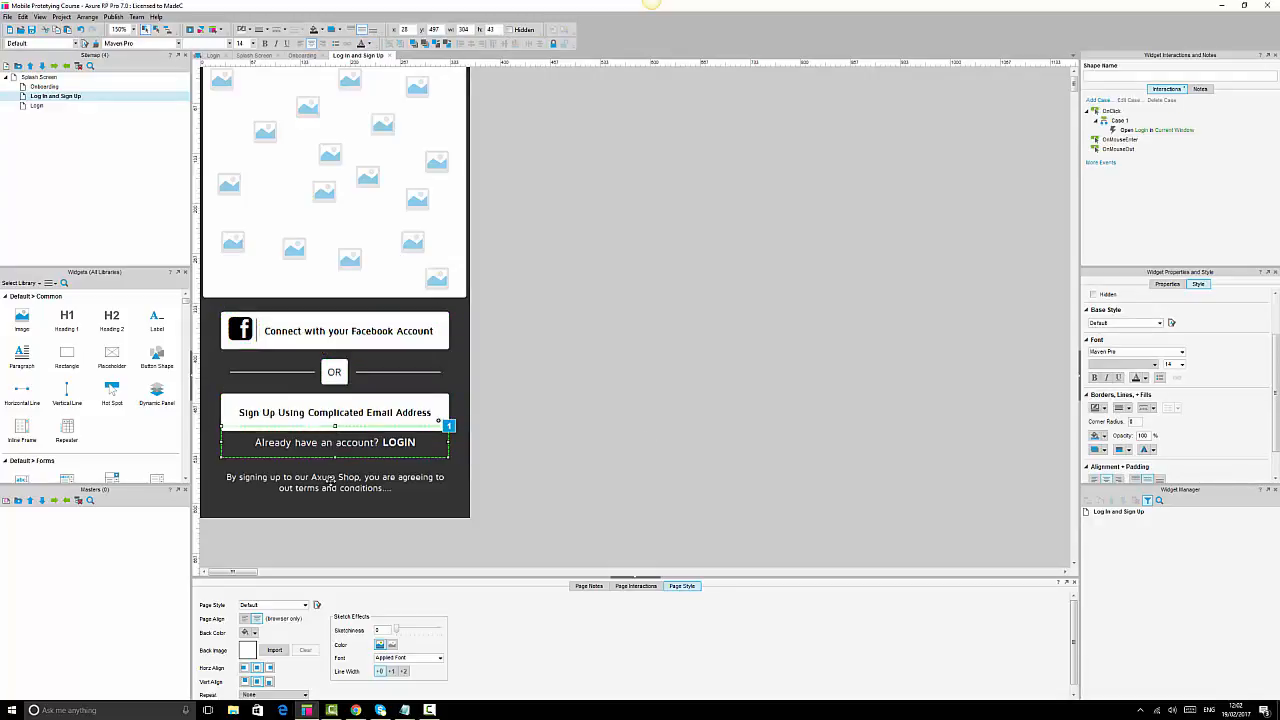
double_click(330, 483)
click(523, 480)
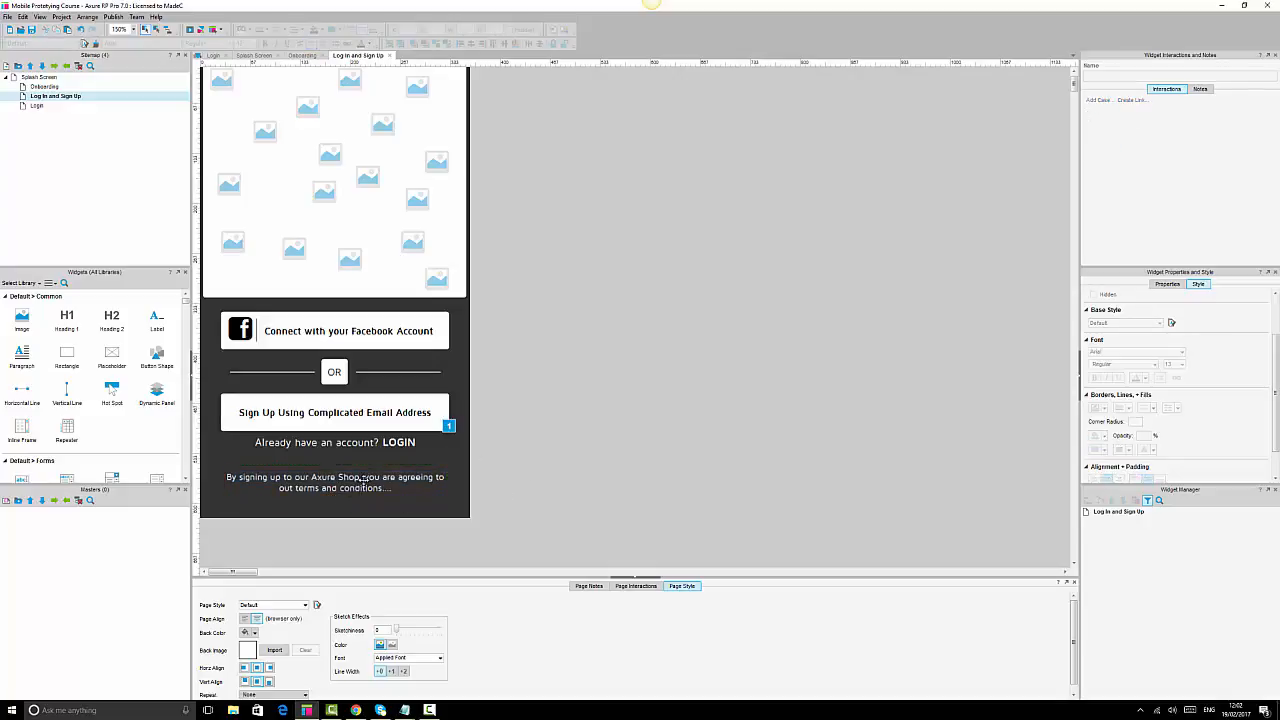
click(342, 484)
drag(342, 484, 342, 491)
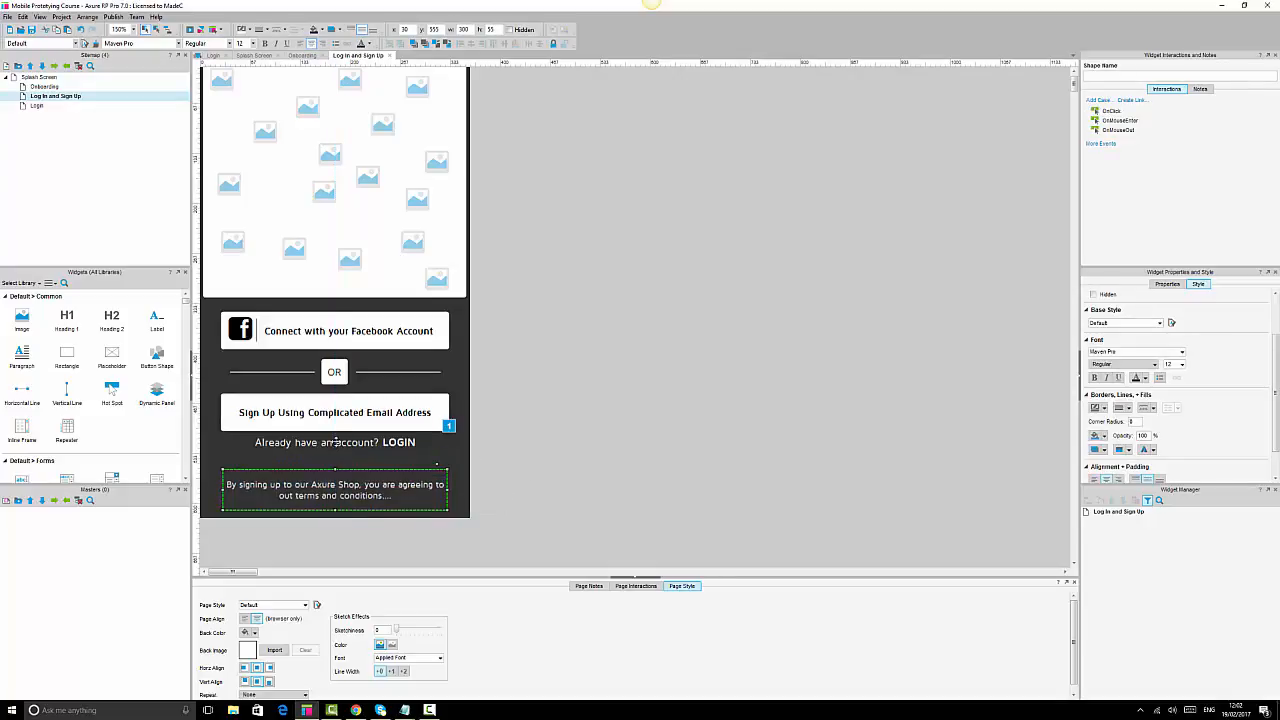
click(335, 446)
drag(335, 446, 338, 457)
Space the top images, button group, LOGIN prompt and terms text evenly down the page.
click(341, 421)
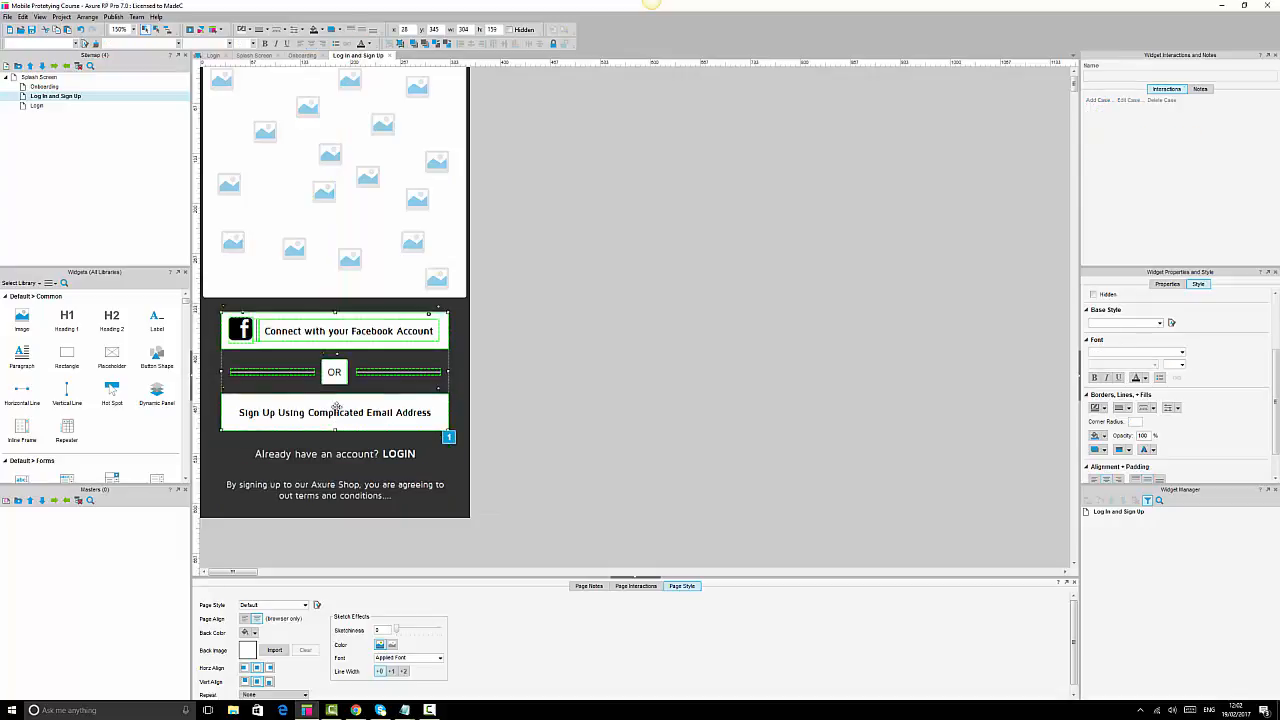
click(338, 265)
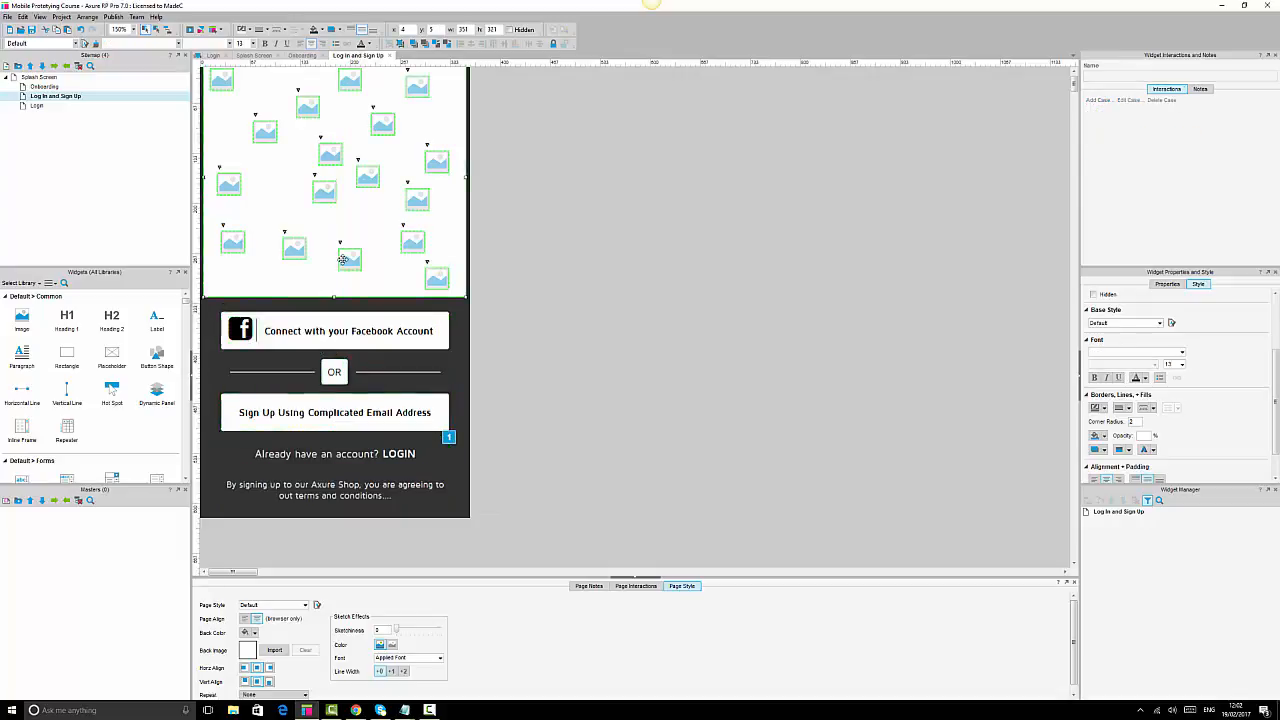
ctrl+click(347, 334)
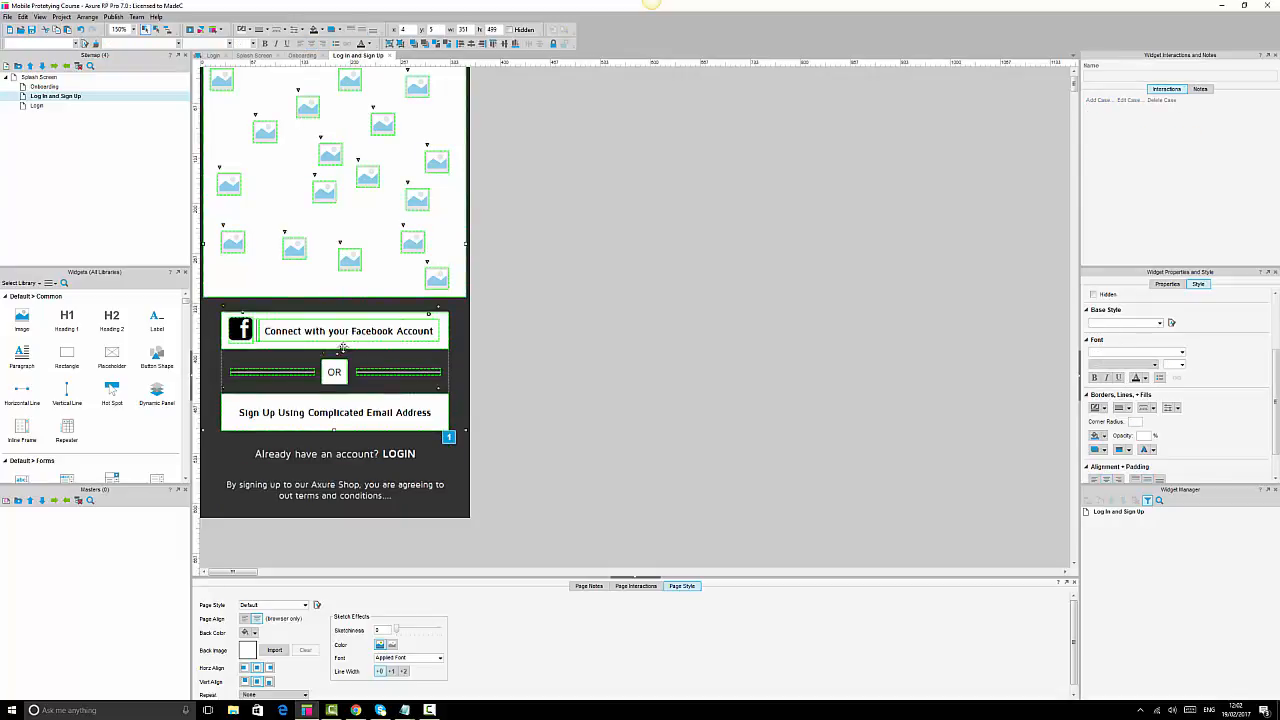
ctrl+click(340, 458)
ctrl+click(340, 490)
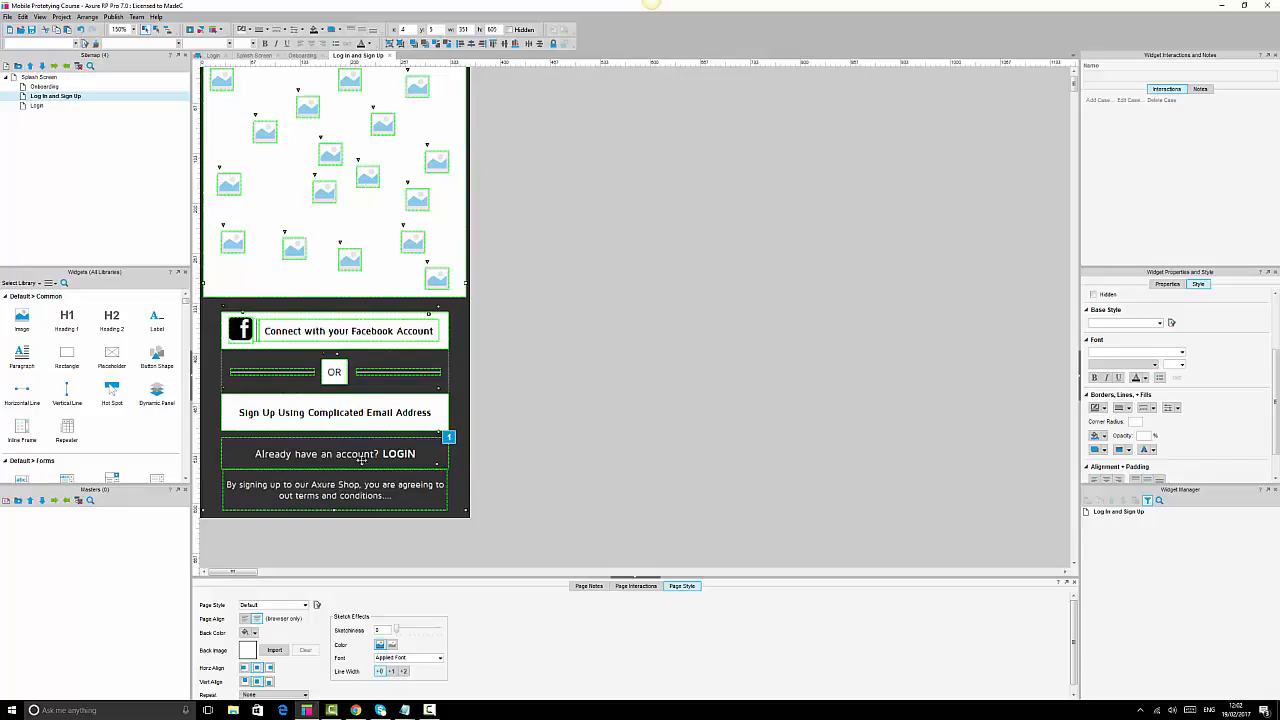
click(539, 44)
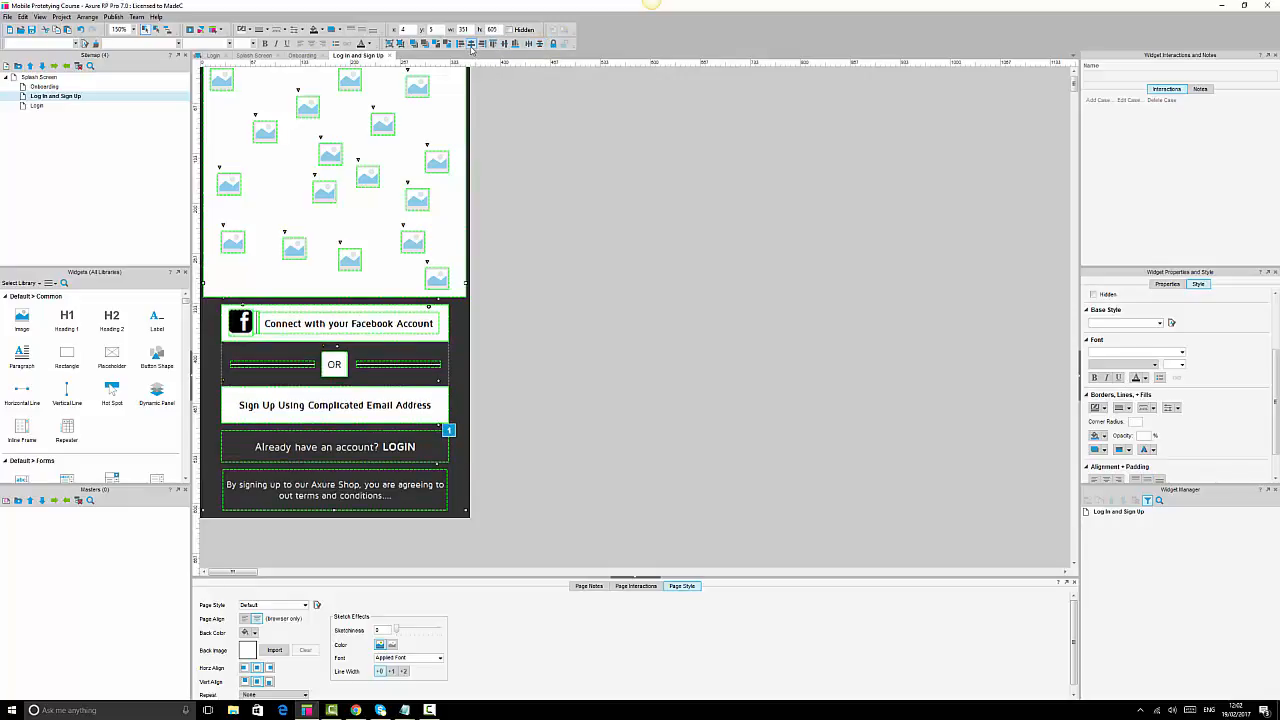
click(661, 235)
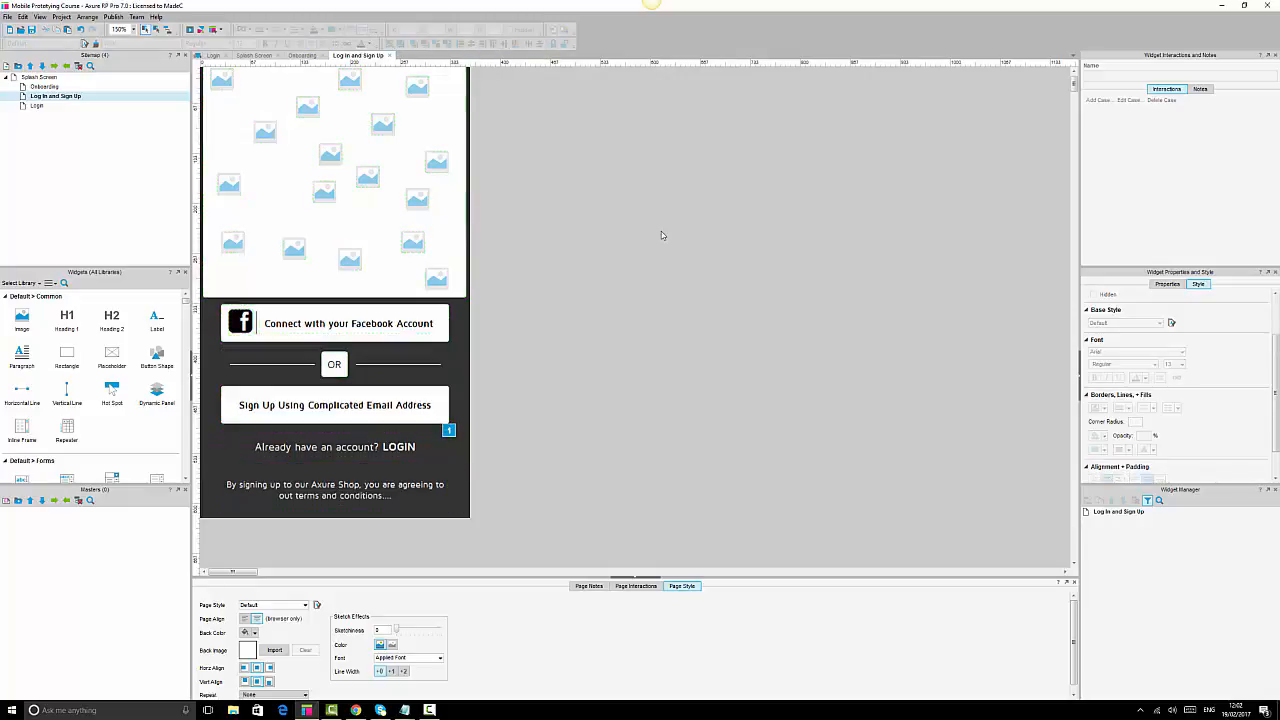
click(355, 710)
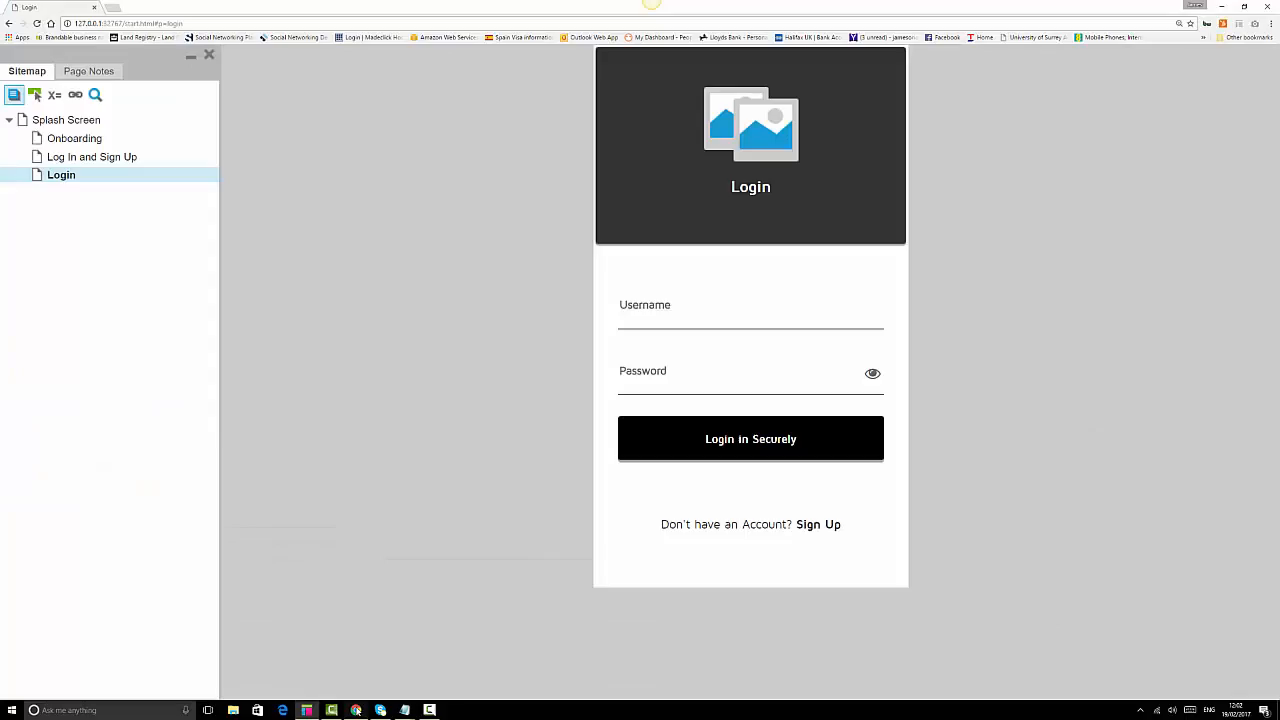
In the Chrome preview, open Log In and Sign Up and confirm LOGIN opens the Login page.
click(76, 160)
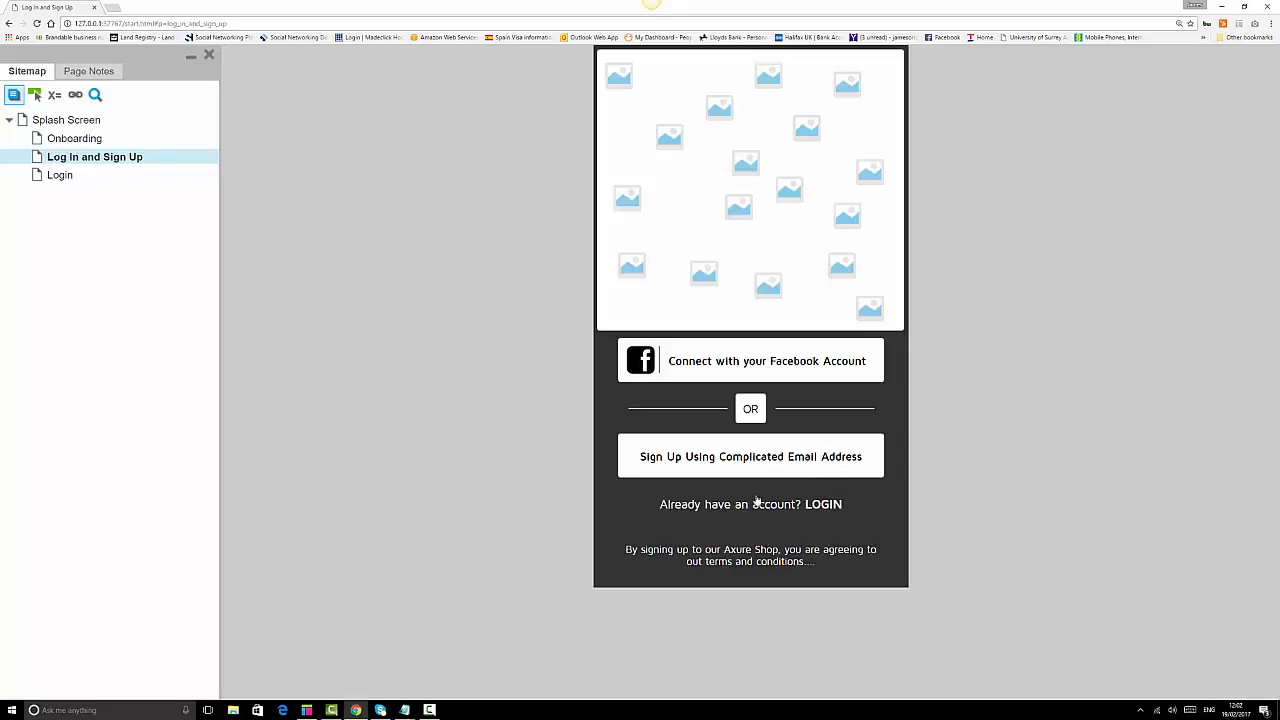
click(823, 506)
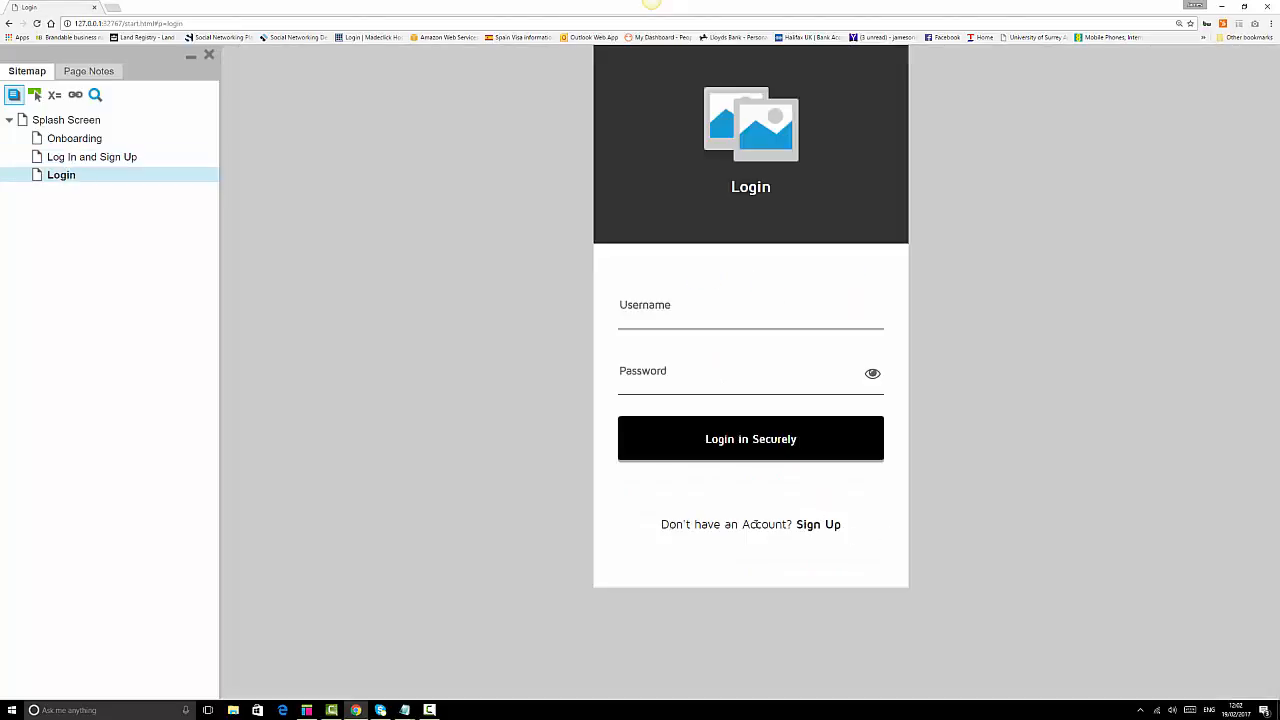
drag(801, 524, 843, 527)
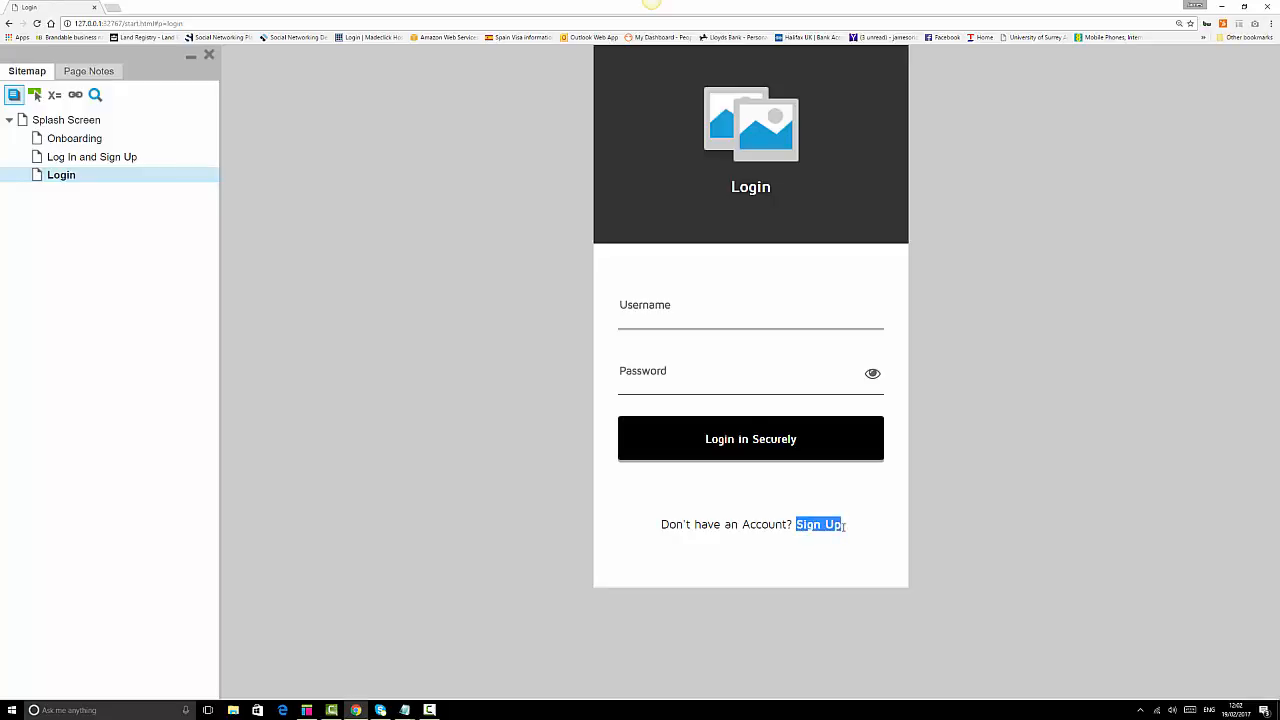
click(958, 530)
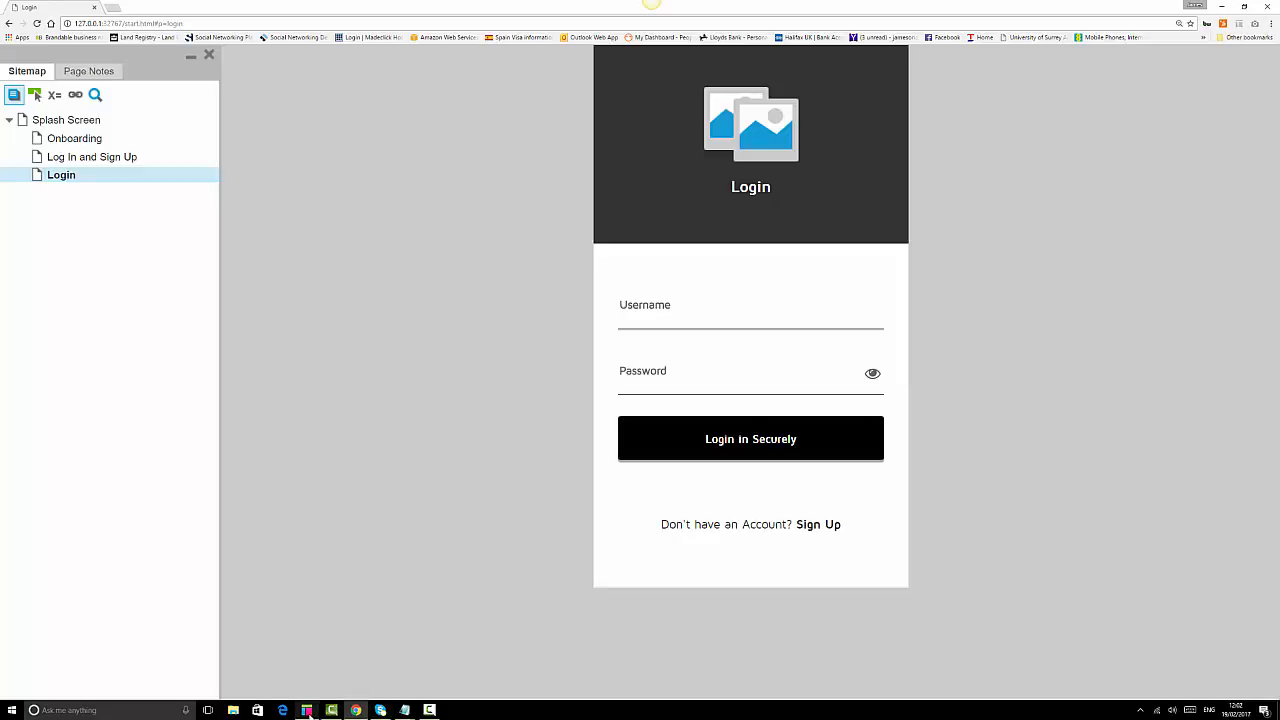
mouse_move(309, 713)
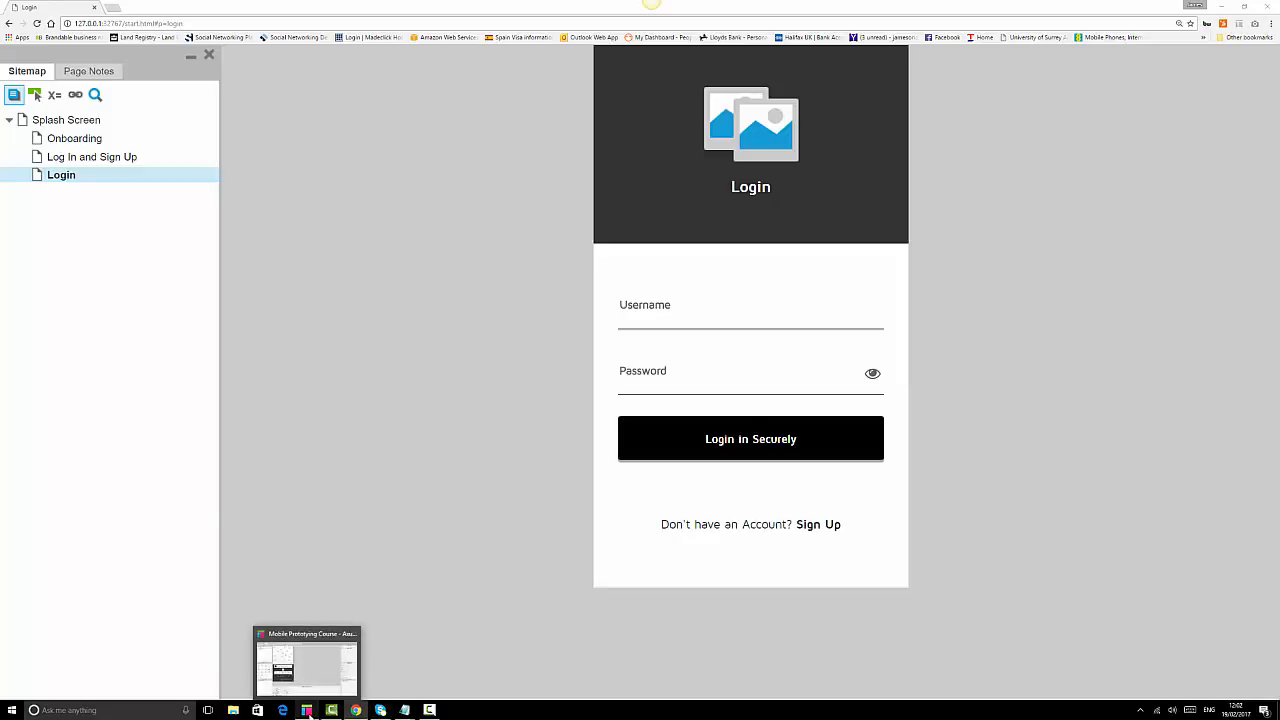
click(307, 711)
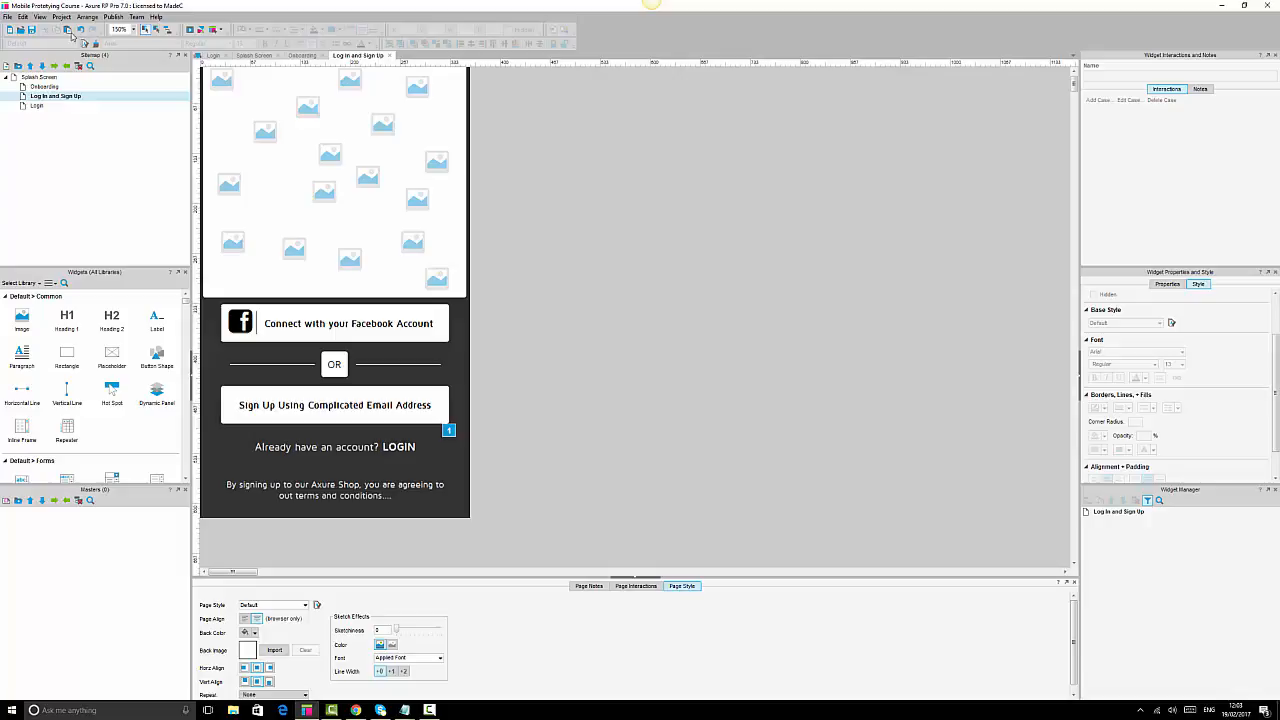
Add an OnClick Open Link case to Log In and Sign Up on the Login page's Sign Up line, then reload the preview.
double_click(35, 107)
click(412, 472)
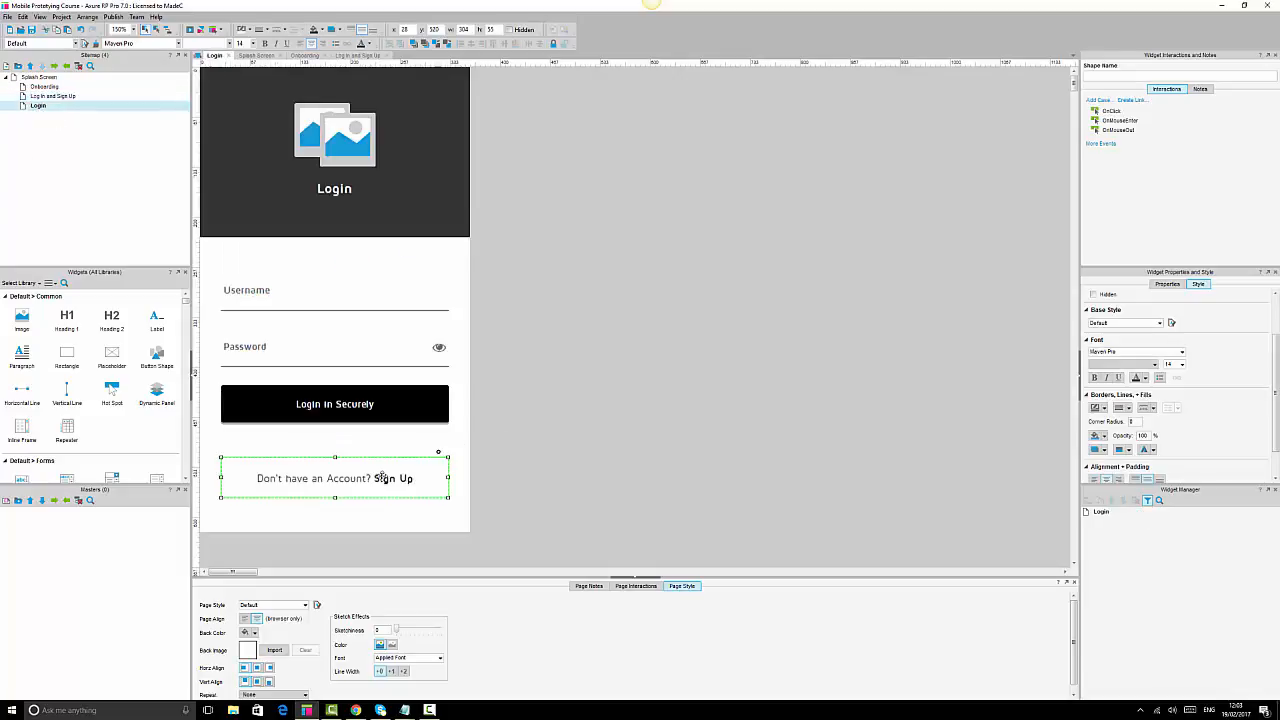
click(1113, 112)
double_click(1113, 112)
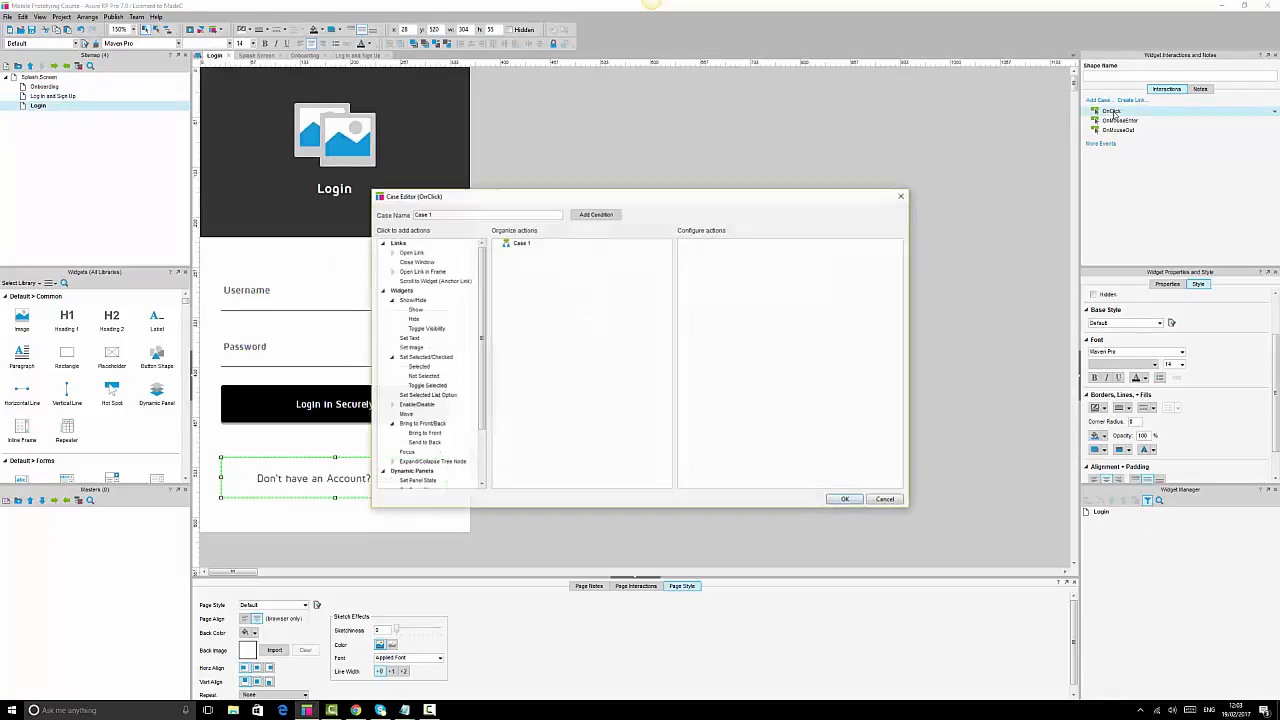
click(414, 253)
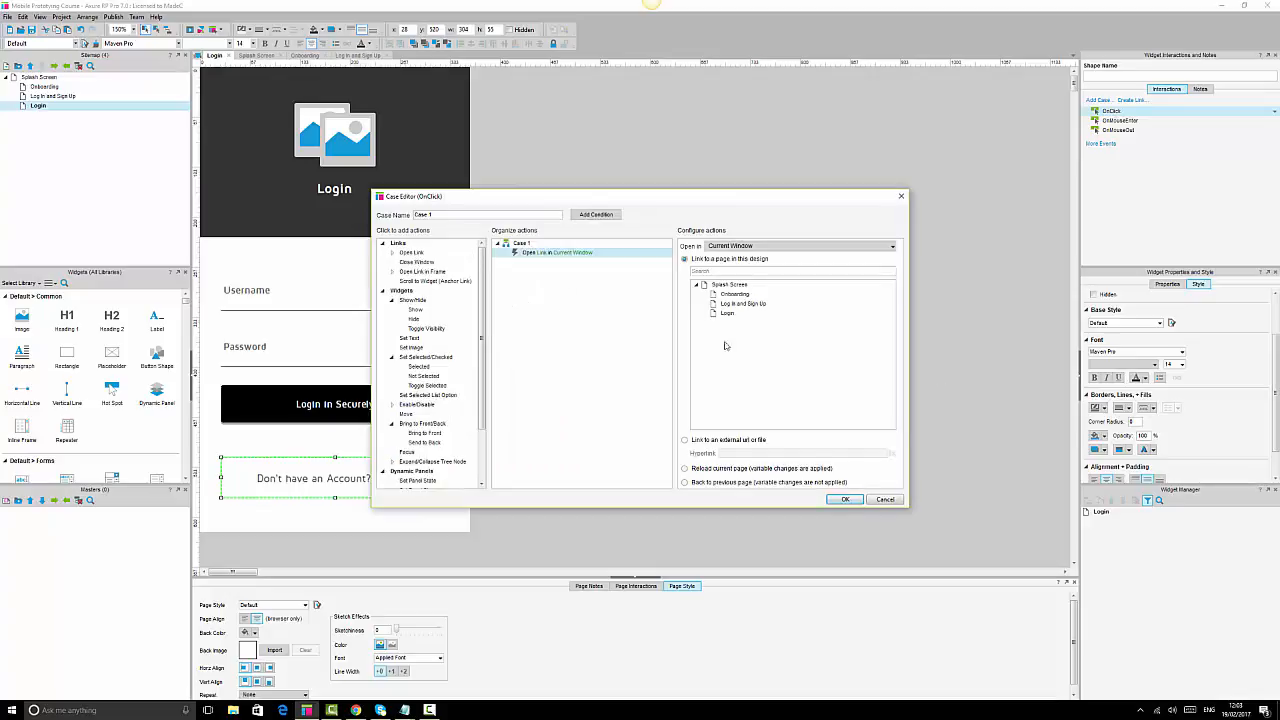
click(741, 304)
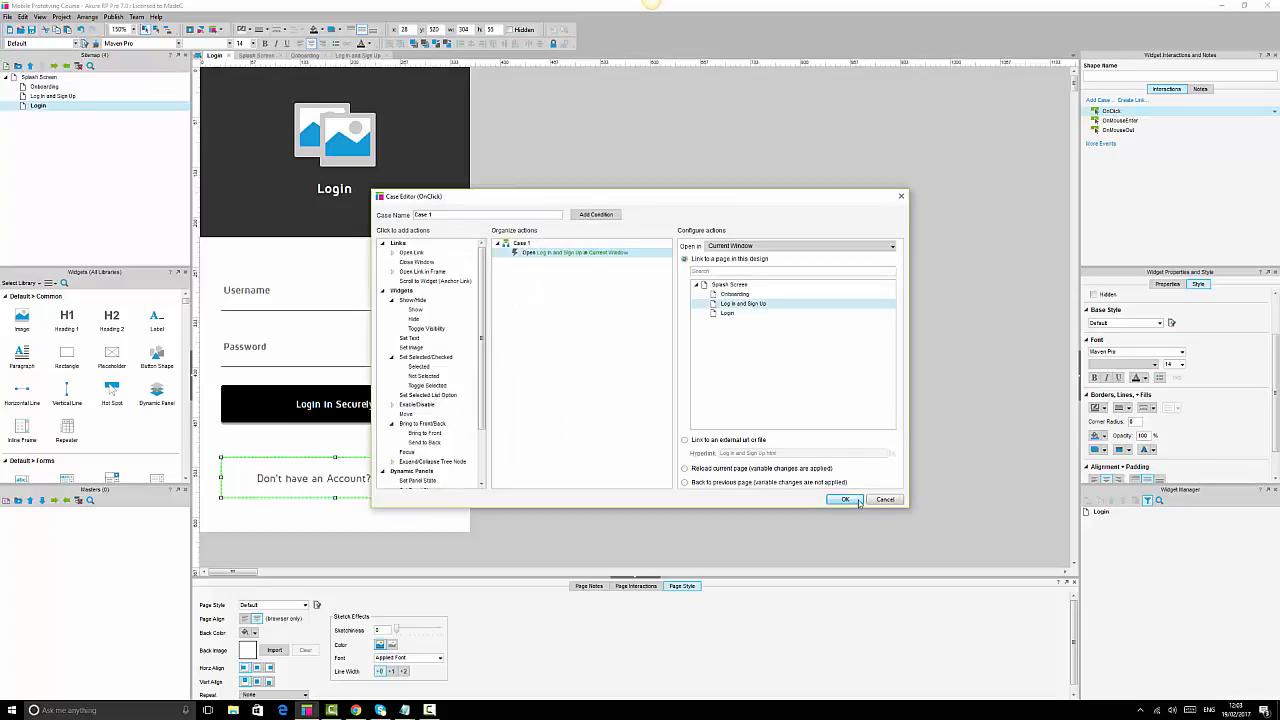
click(845, 499)
click(933, 446)
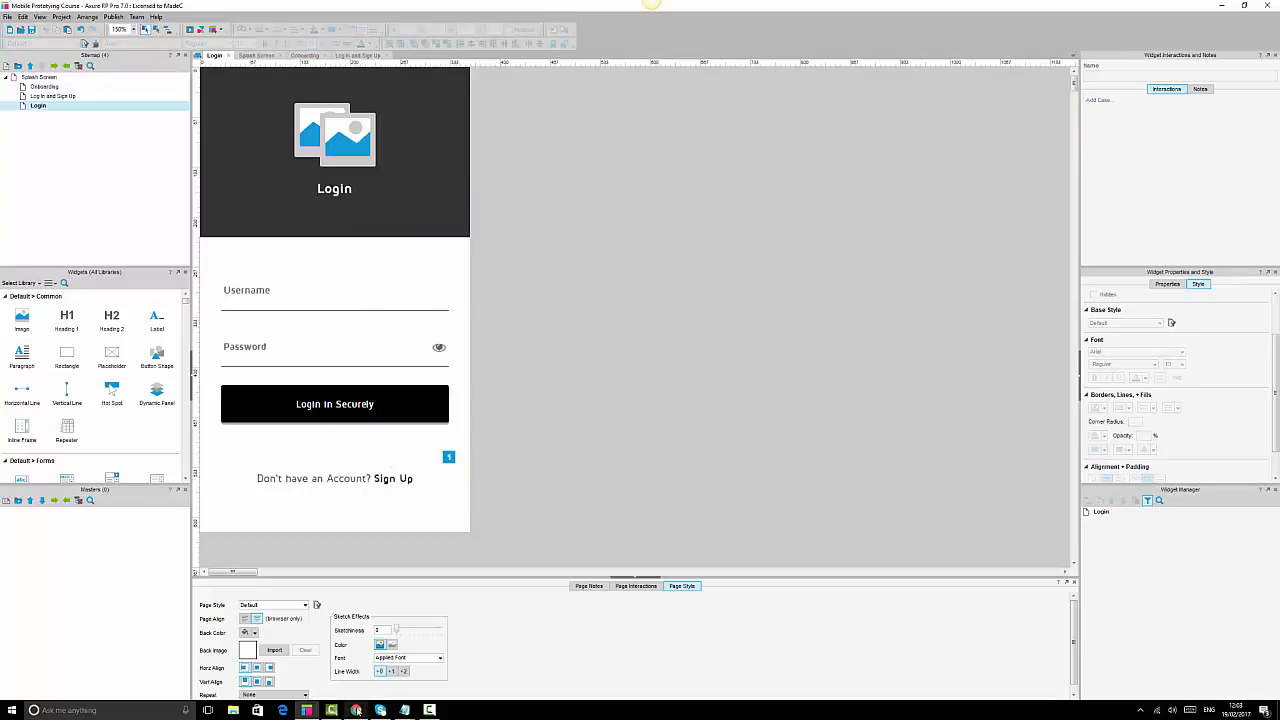
click(355, 710)
click(37, 23)
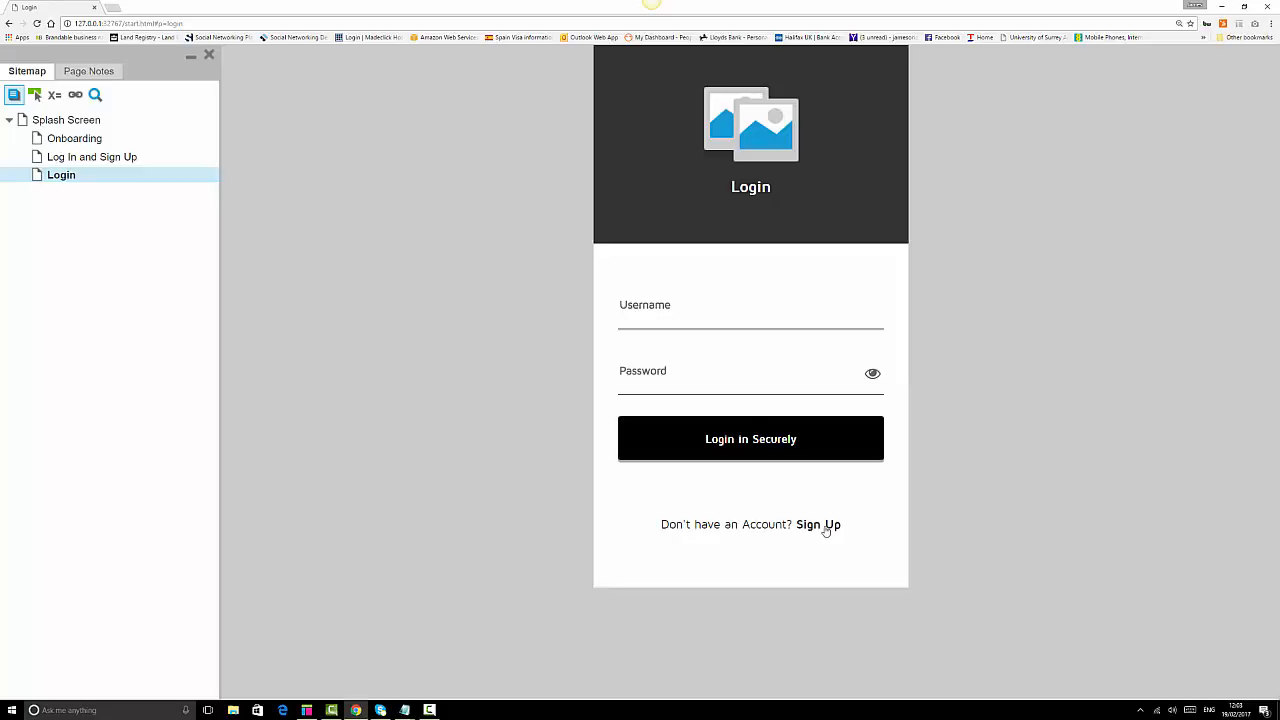
In the preview, go Sign Up → LOGIN → Sign Up to check both links, then return to Axure.
click(826, 529)
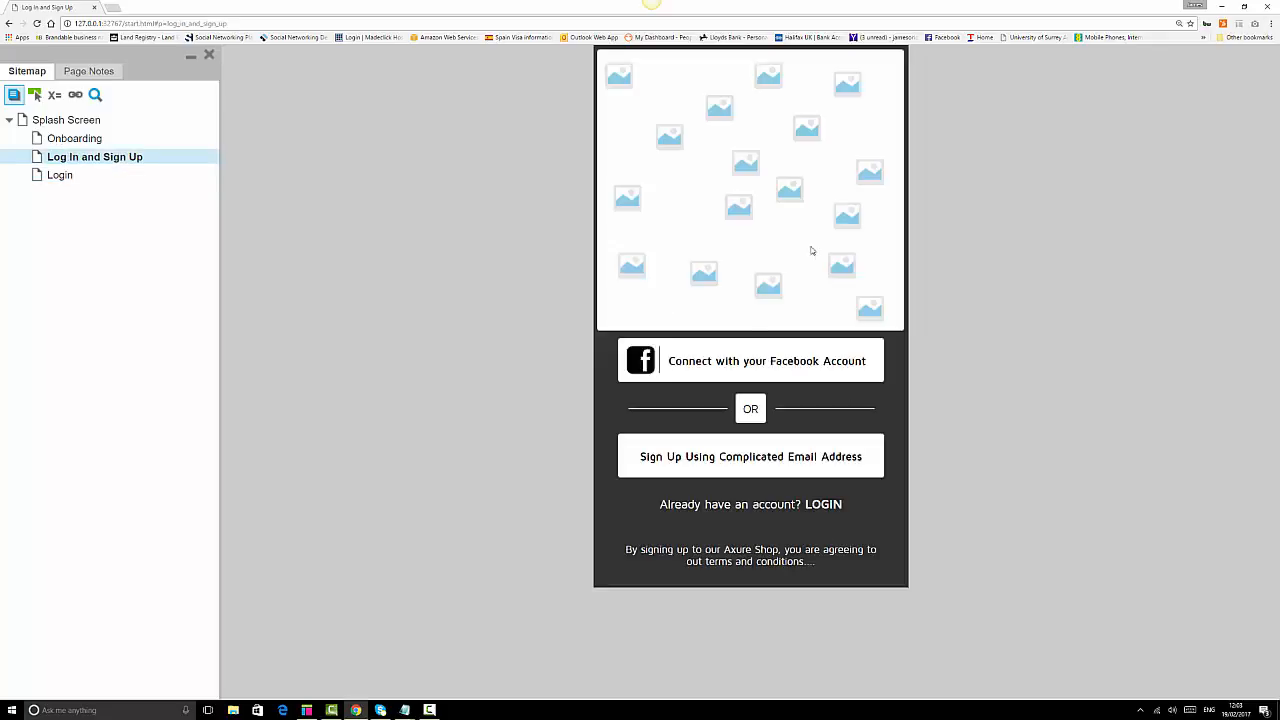
click(828, 505)
click(834, 526)
triple_click(847, 462)
click(1052, 526)
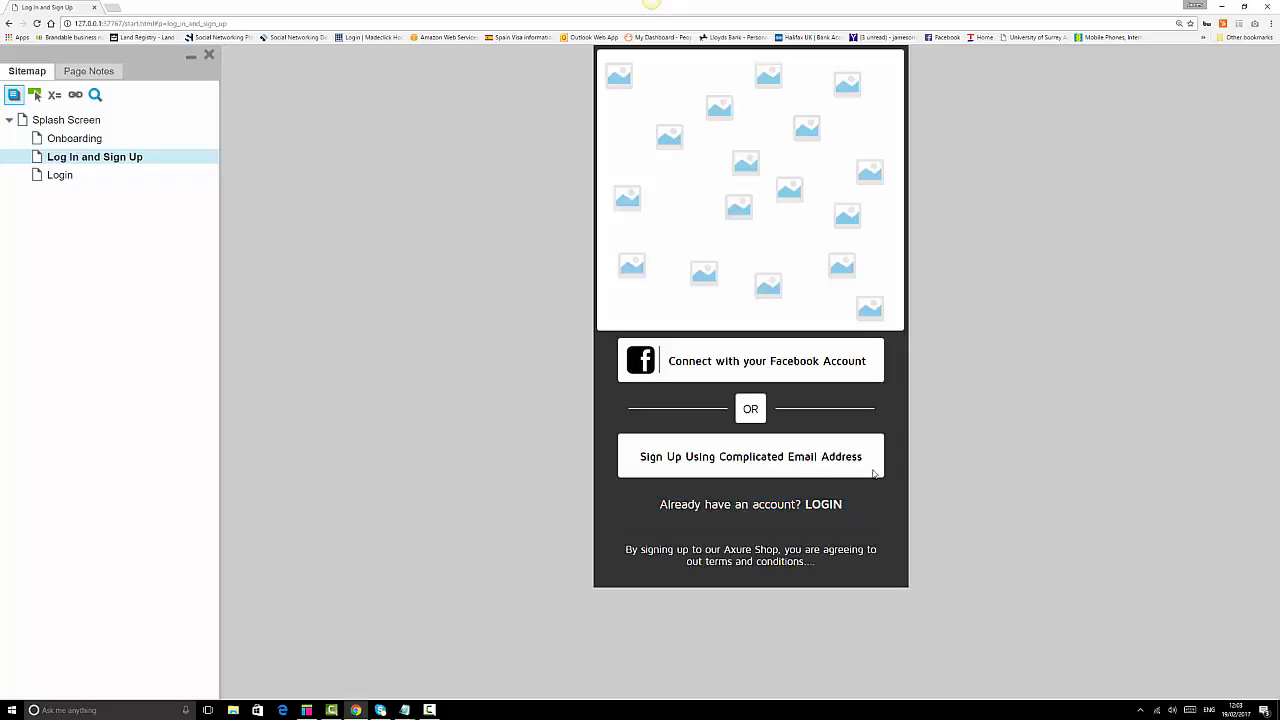
click(307, 710)
Duplicate the Login page from its Sitemap context menu.
click(46, 113)
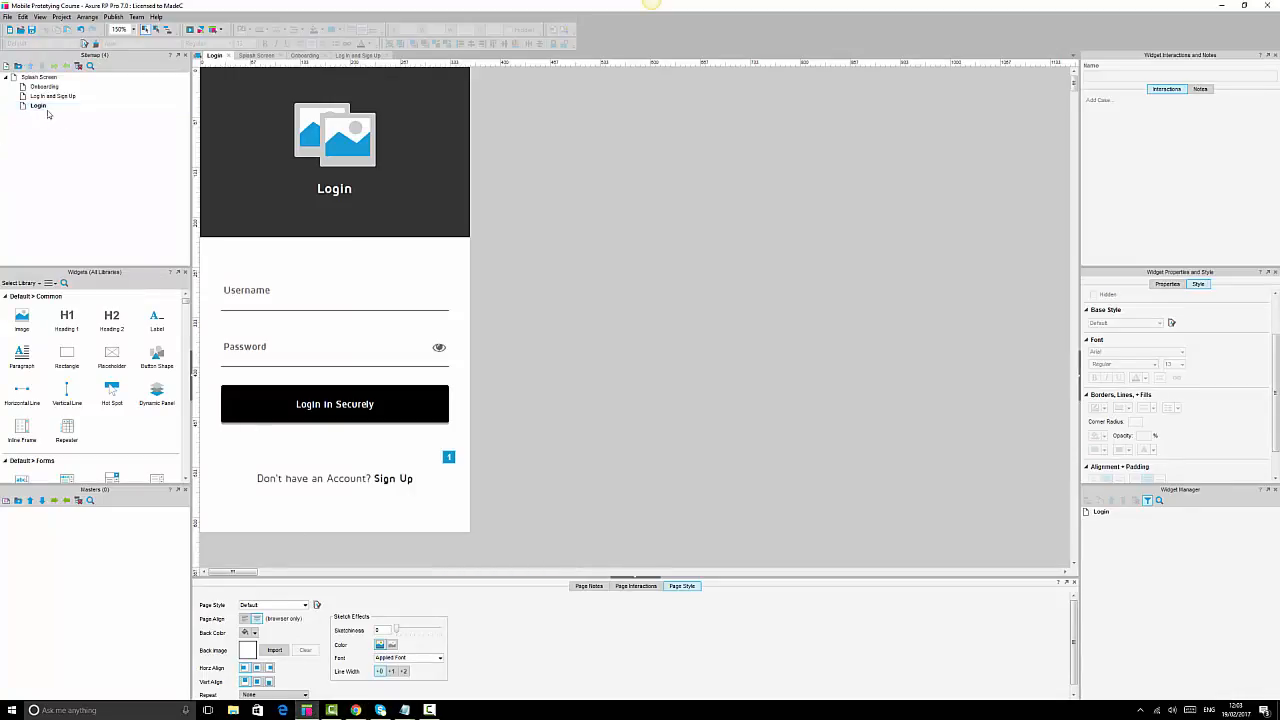
mouse_move(40, 108)
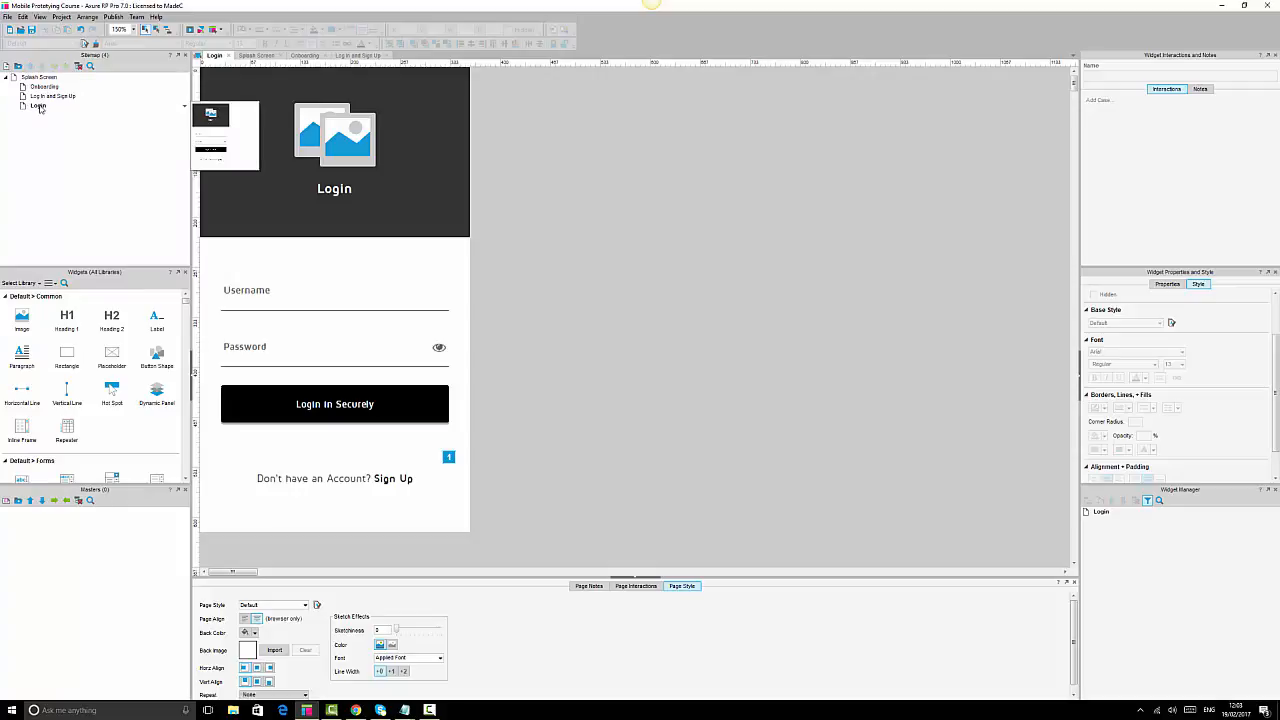
click(40, 107)
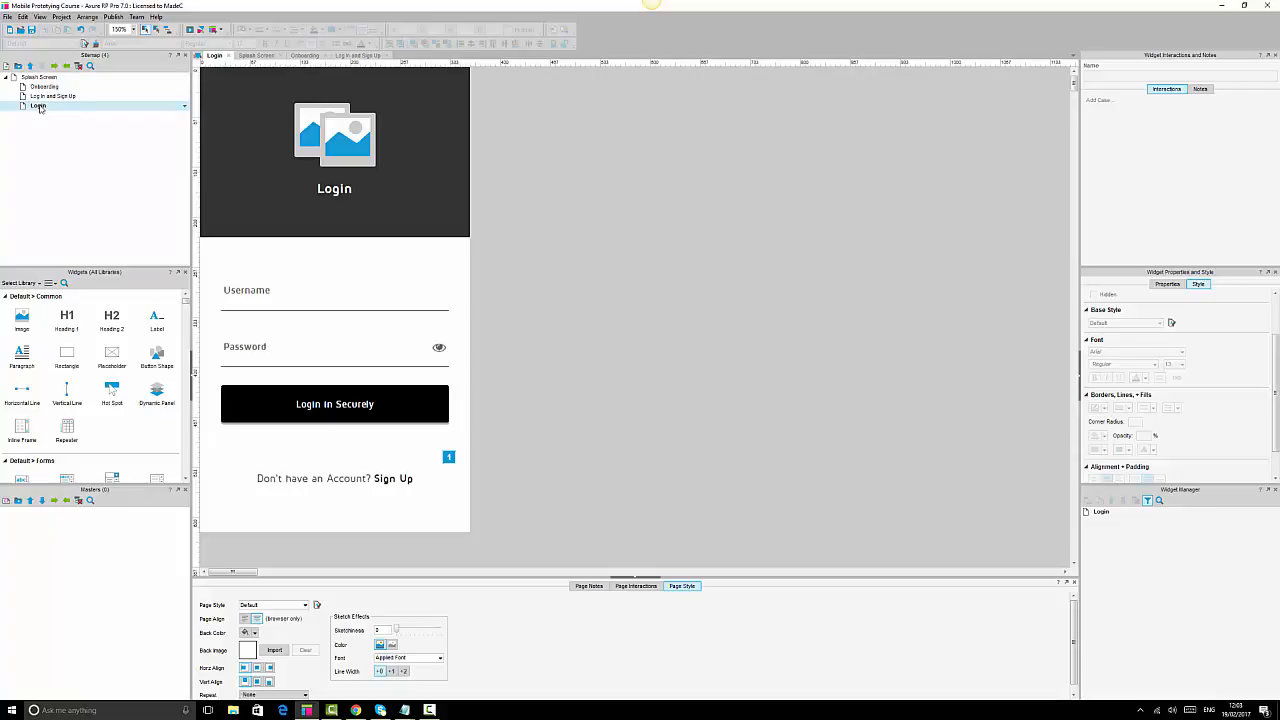
right_click(40, 107)
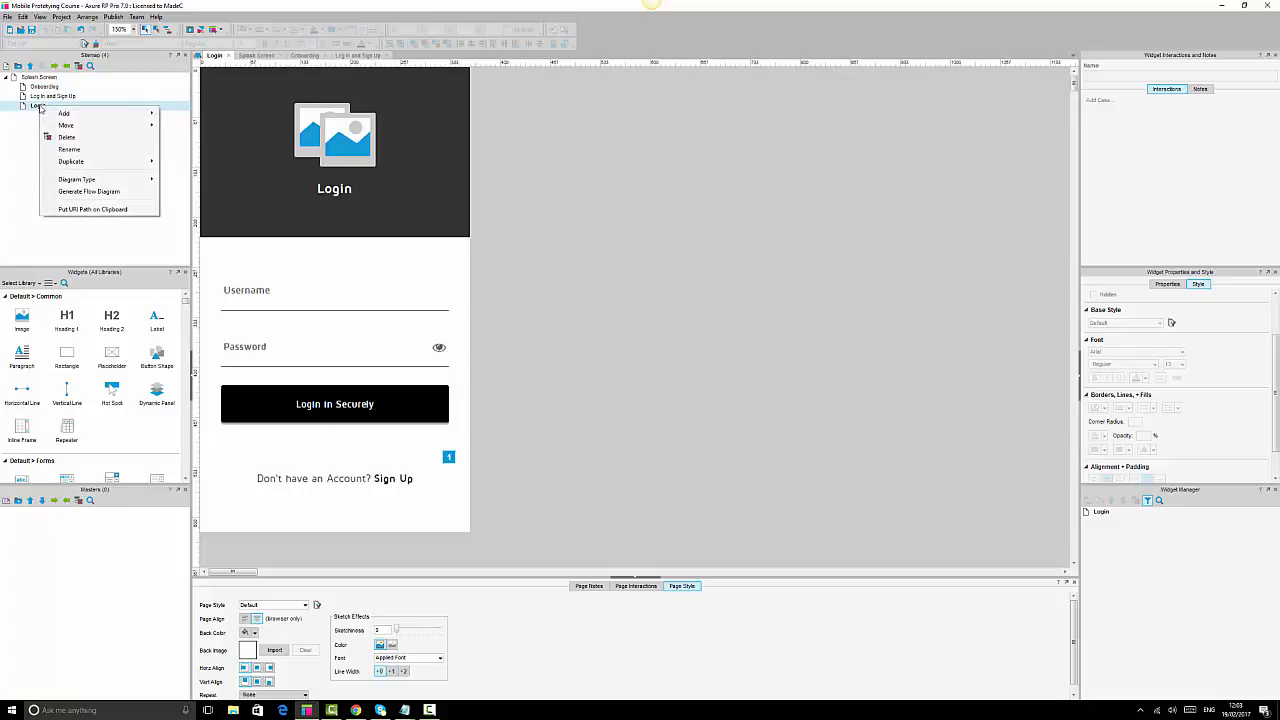
mouse_move(141, 162)
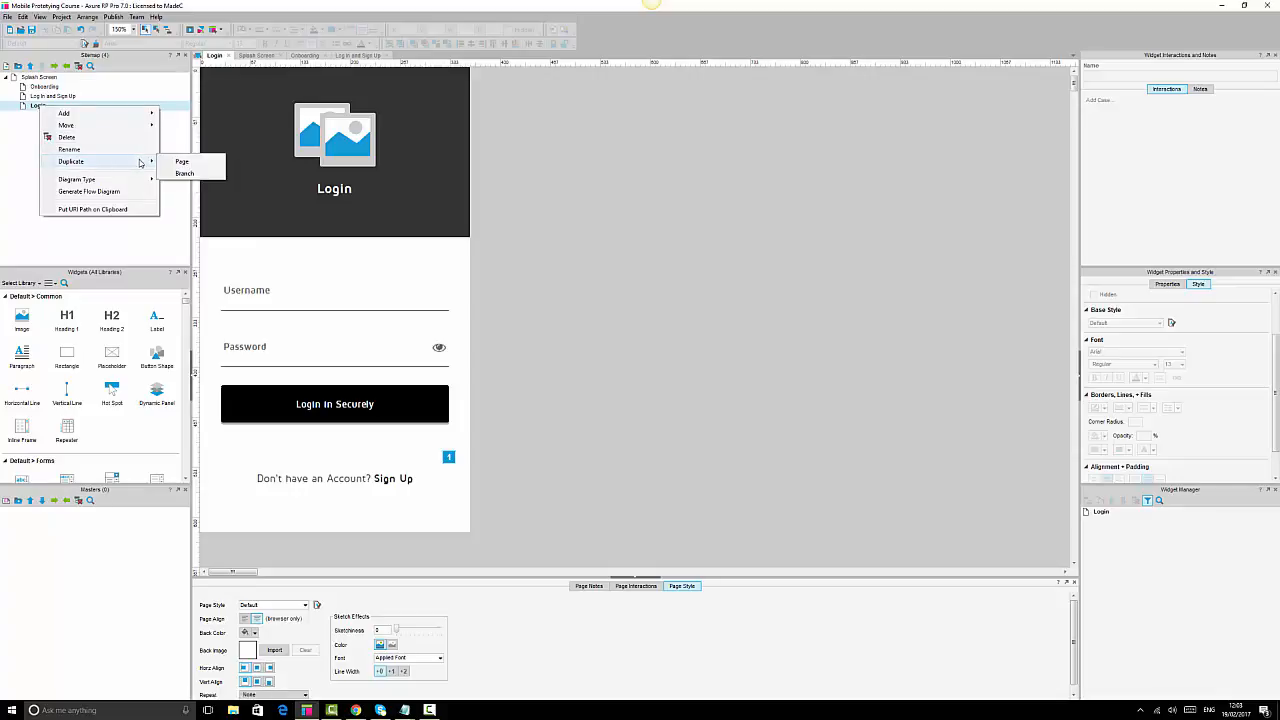
click(180, 162)
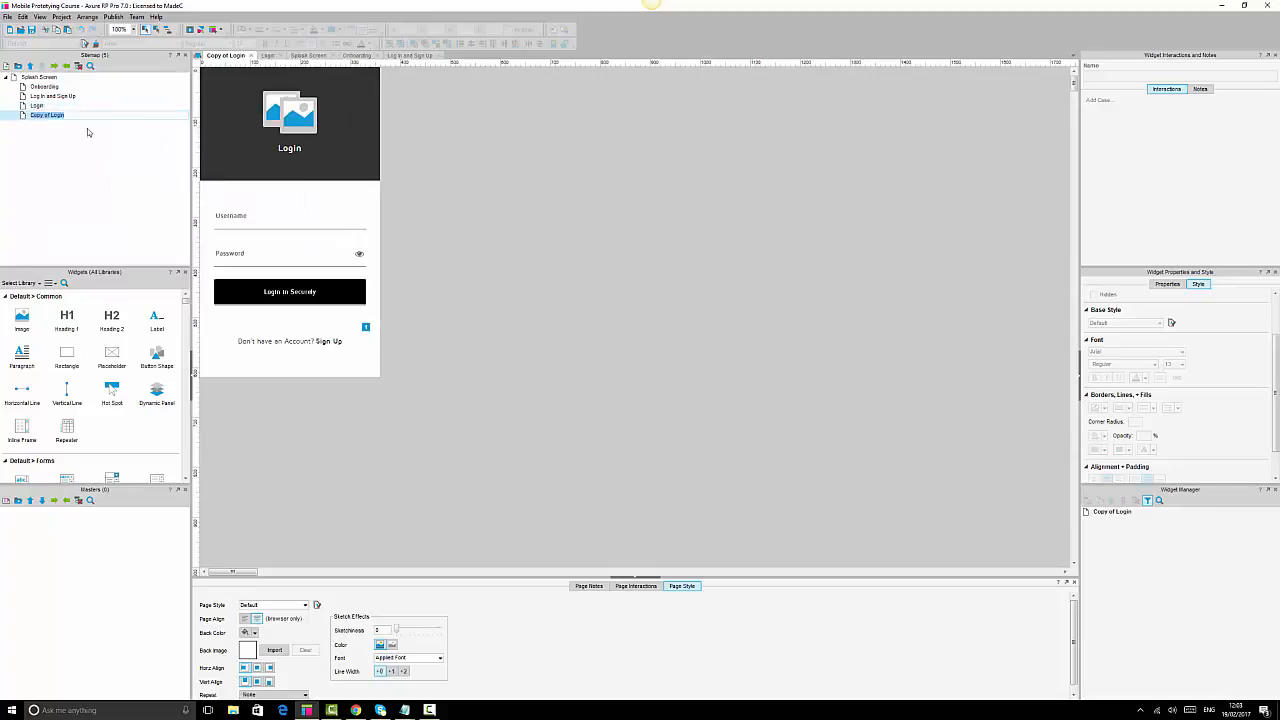
Set the canvas zoom to 150% and rename the copy 'Sign Up Using Email Address'.
click(133, 29)
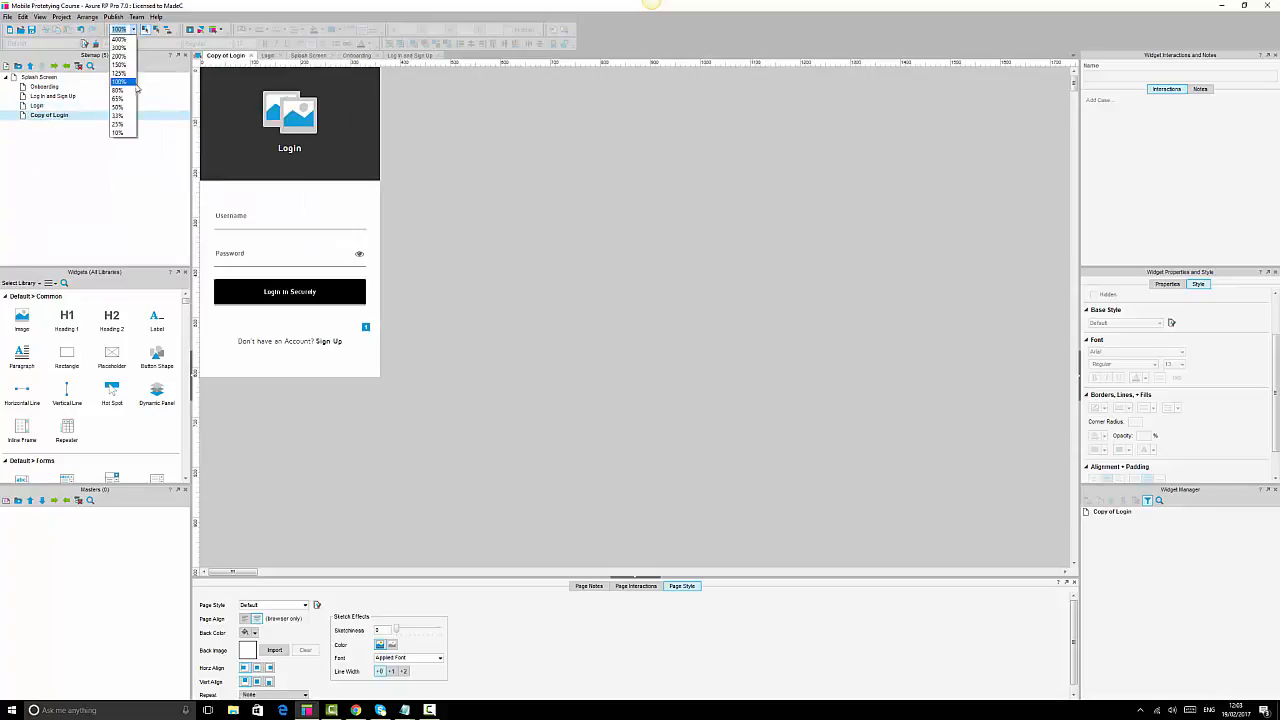
click(120, 64)
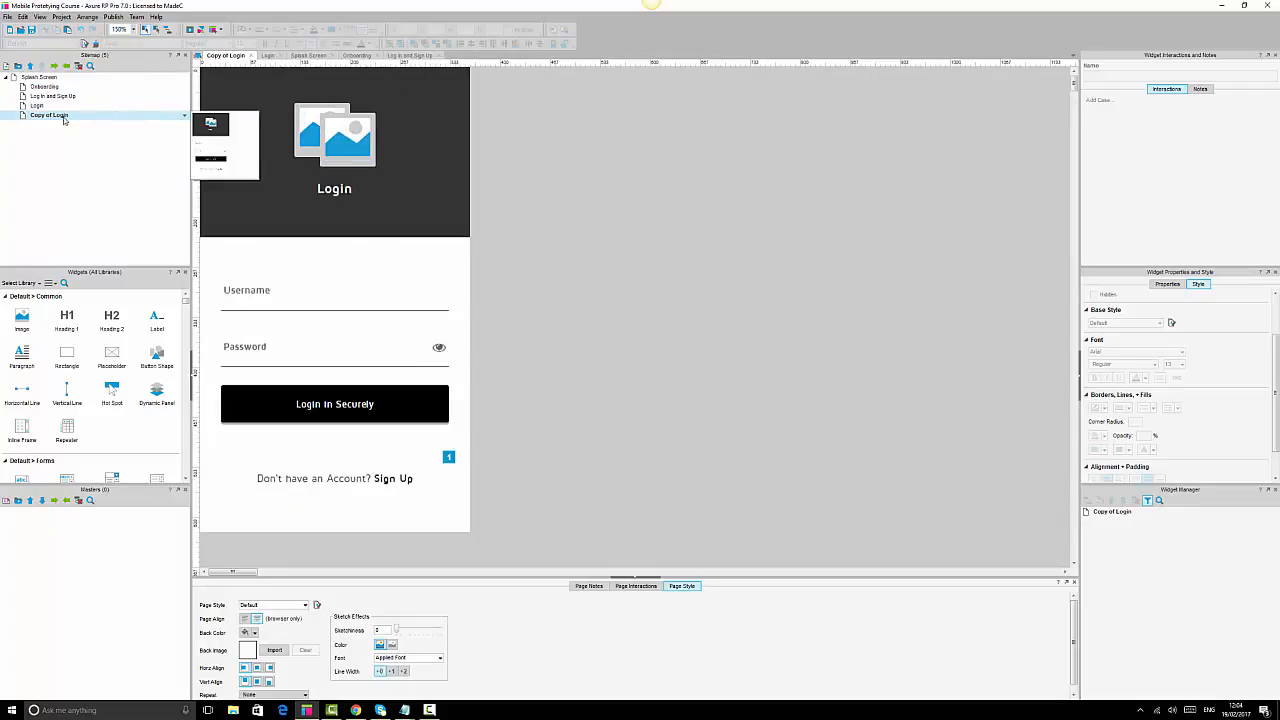
click(63, 117)
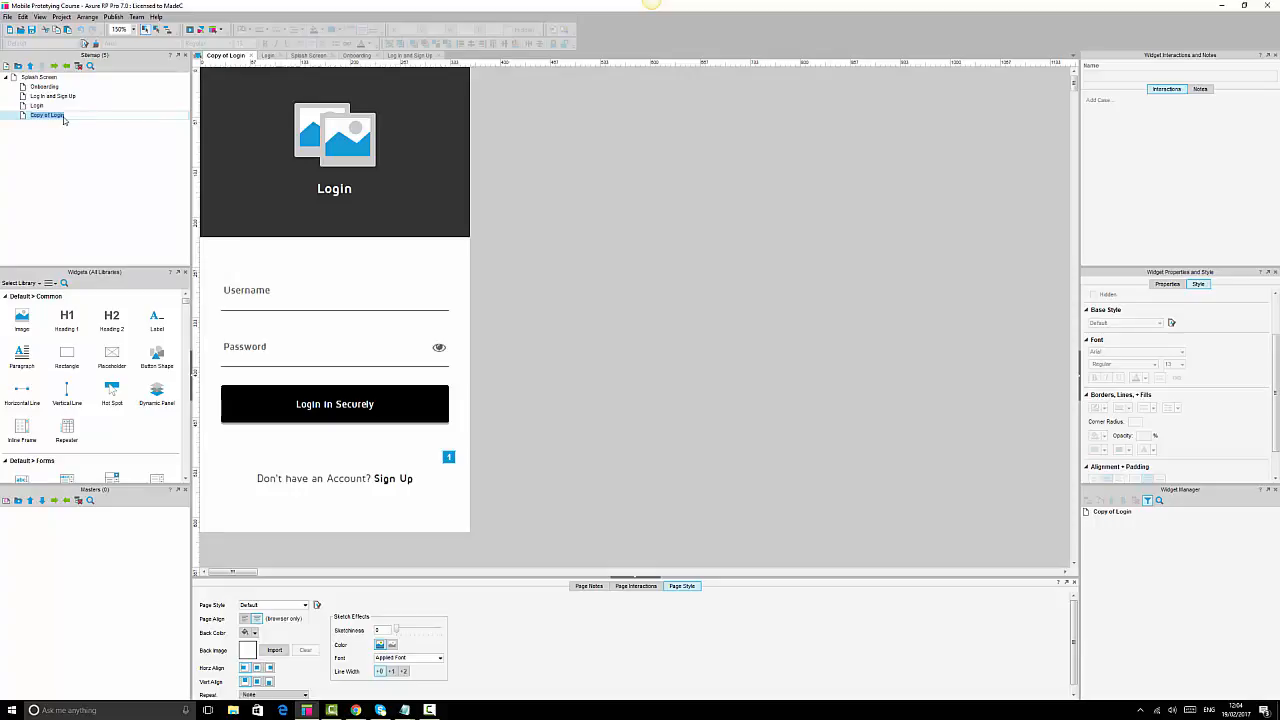
text(Sign Up Using Email Address)
key(Return)
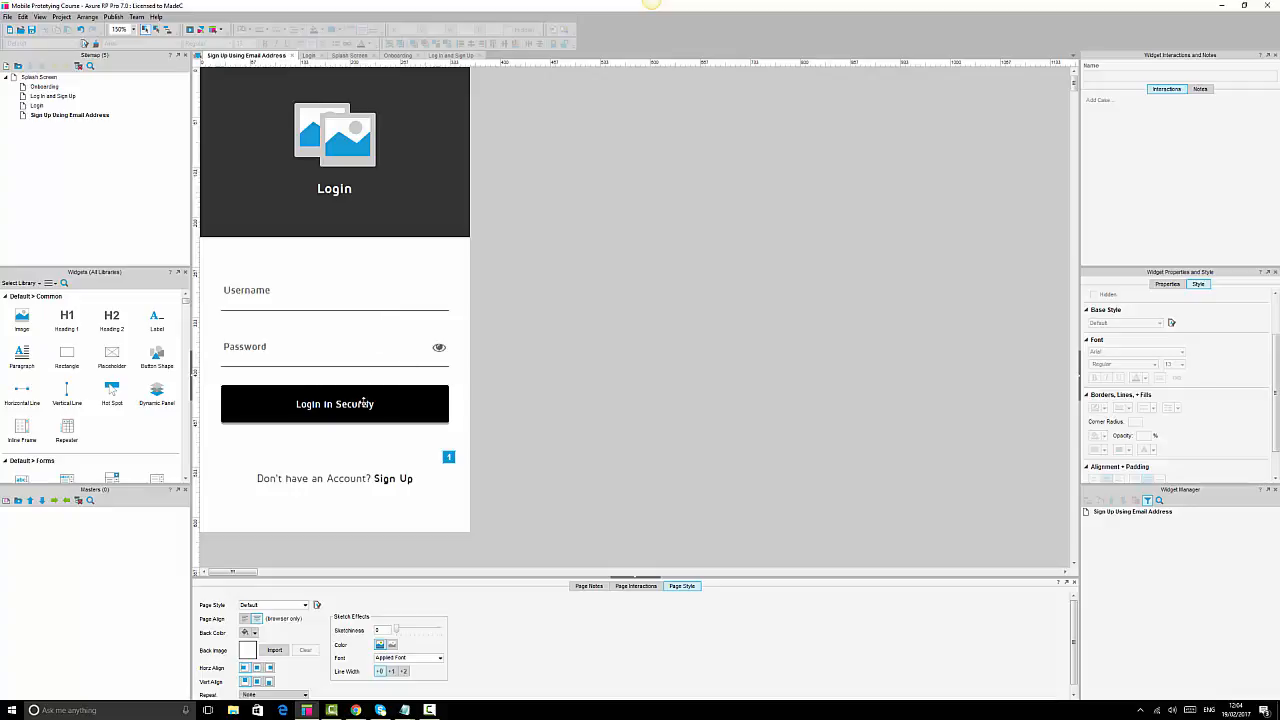
Change the main button's label from 'Login In Securely' to 'Create Account'.
click(365, 402)
double_click(365, 402)
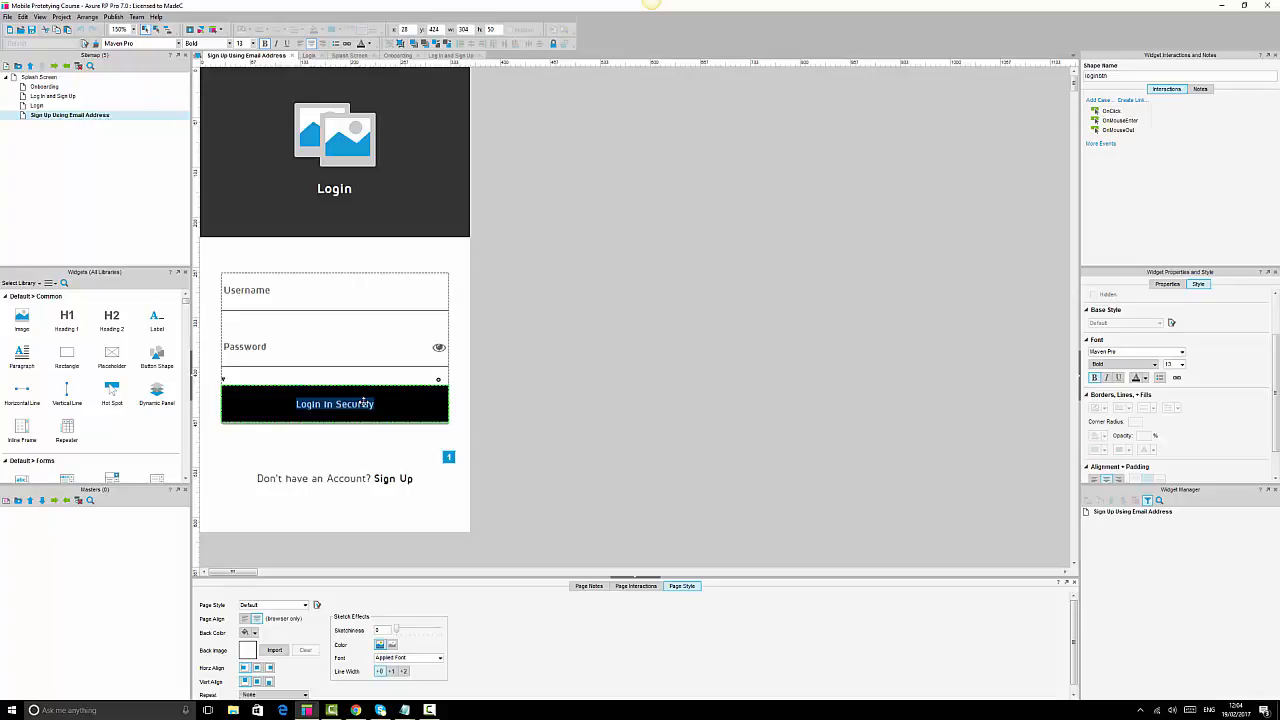
text(Cle)
text(ate)
text( Account)
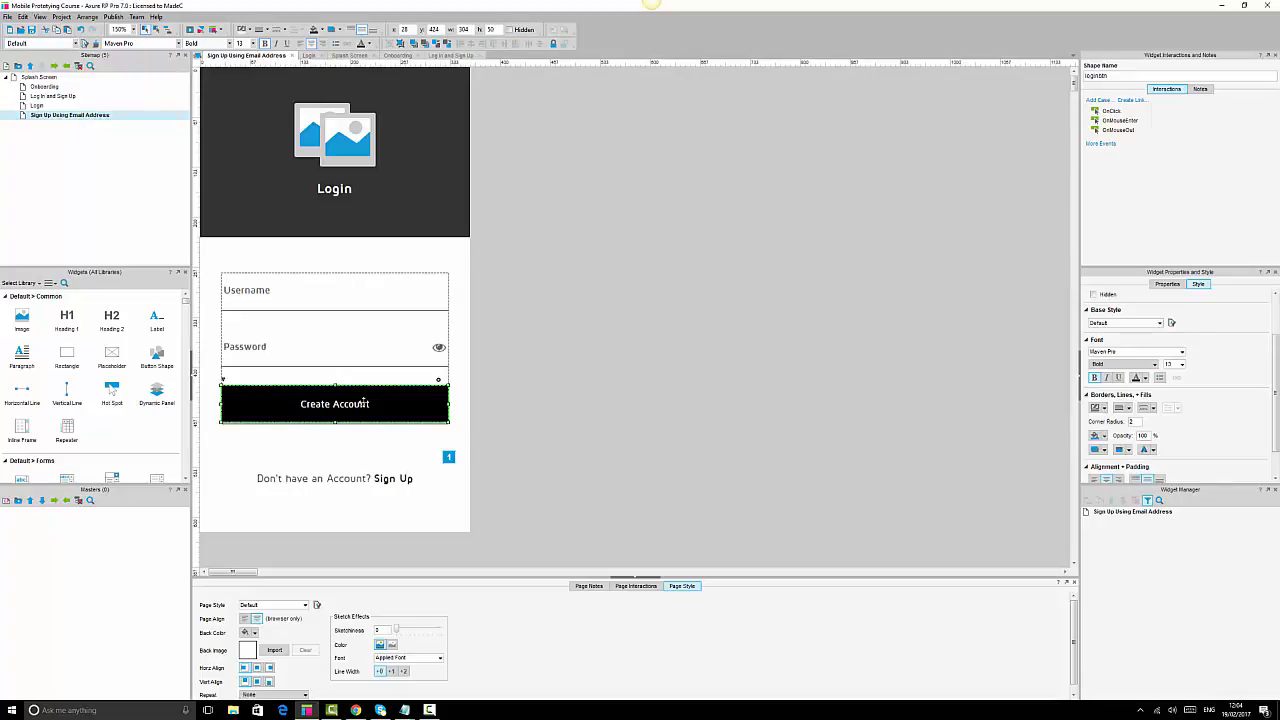
click(599, 340)
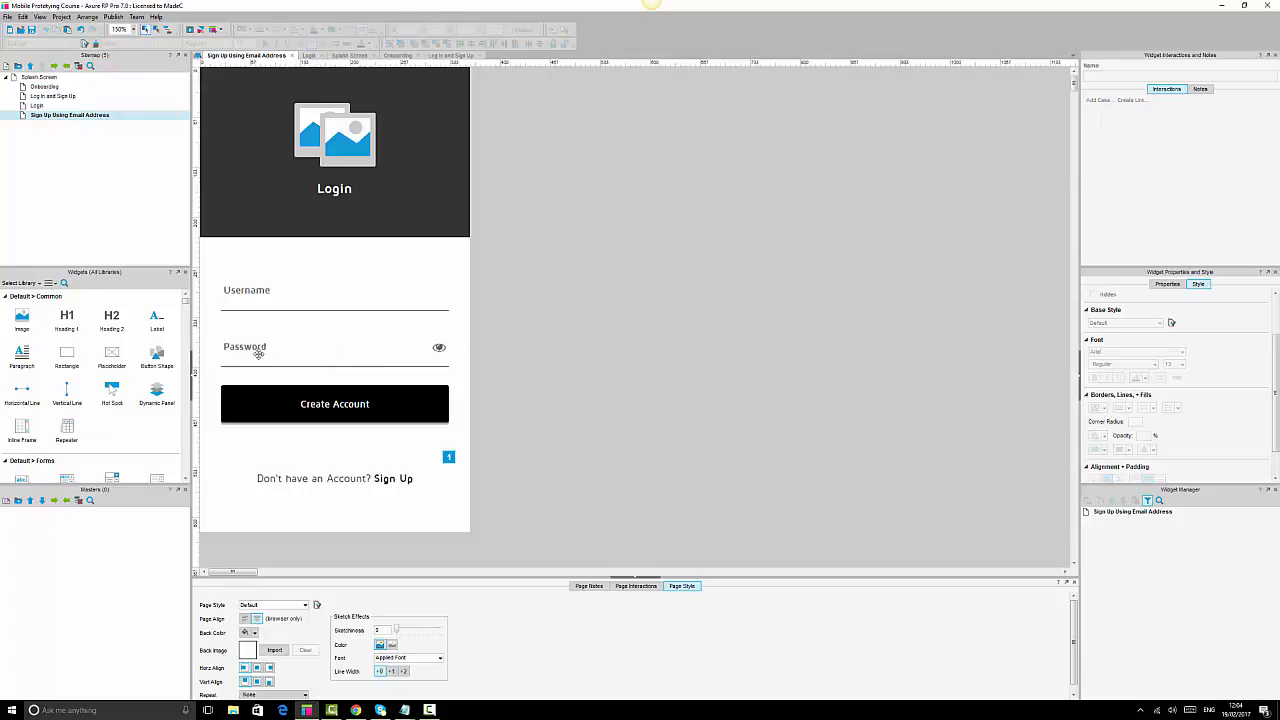
Move the 'Don't have an Account? Sign Up' prompt off the page and lower the Create Account button.
click(381, 478)
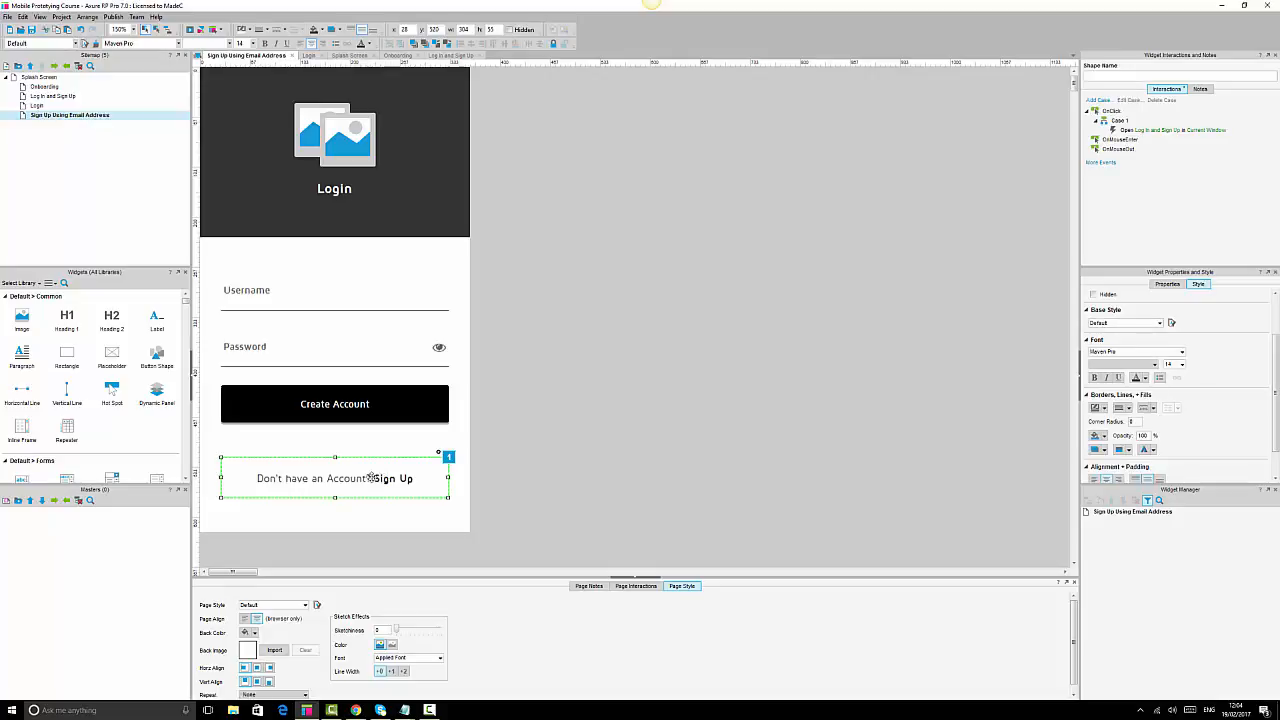
drag(347, 478, 751, 471)
click(320, 455)
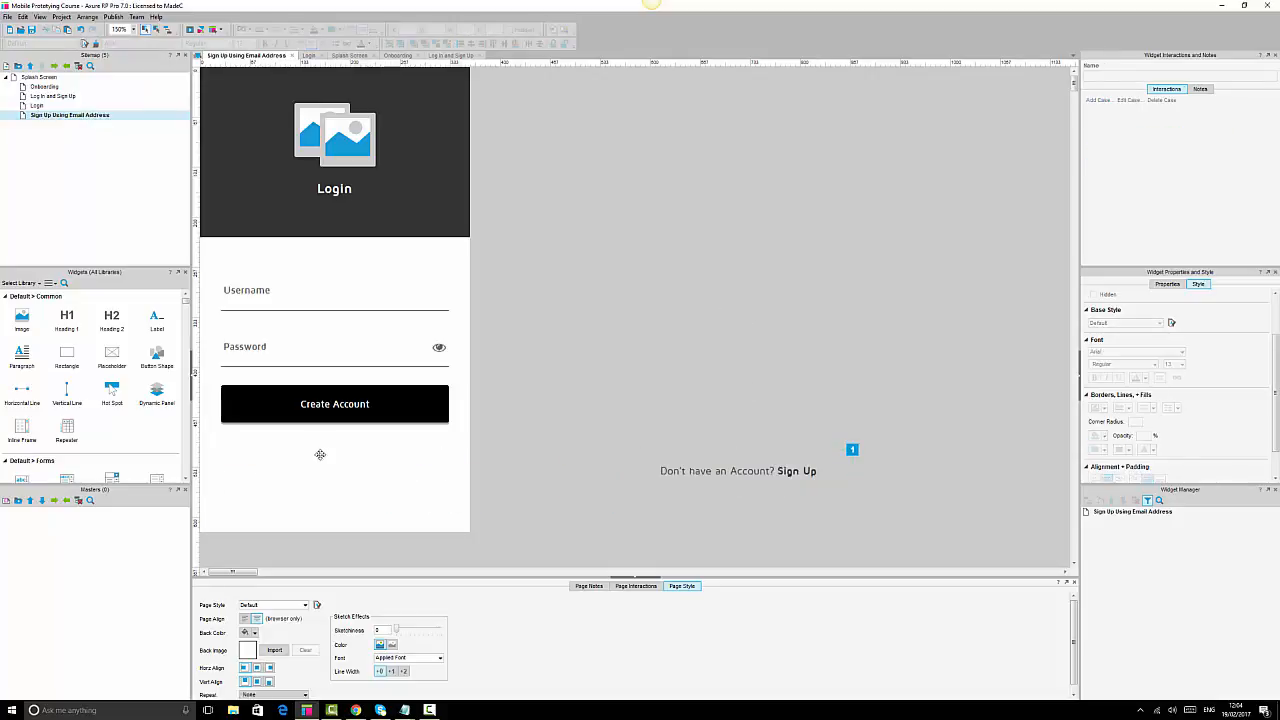
click(351, 402)
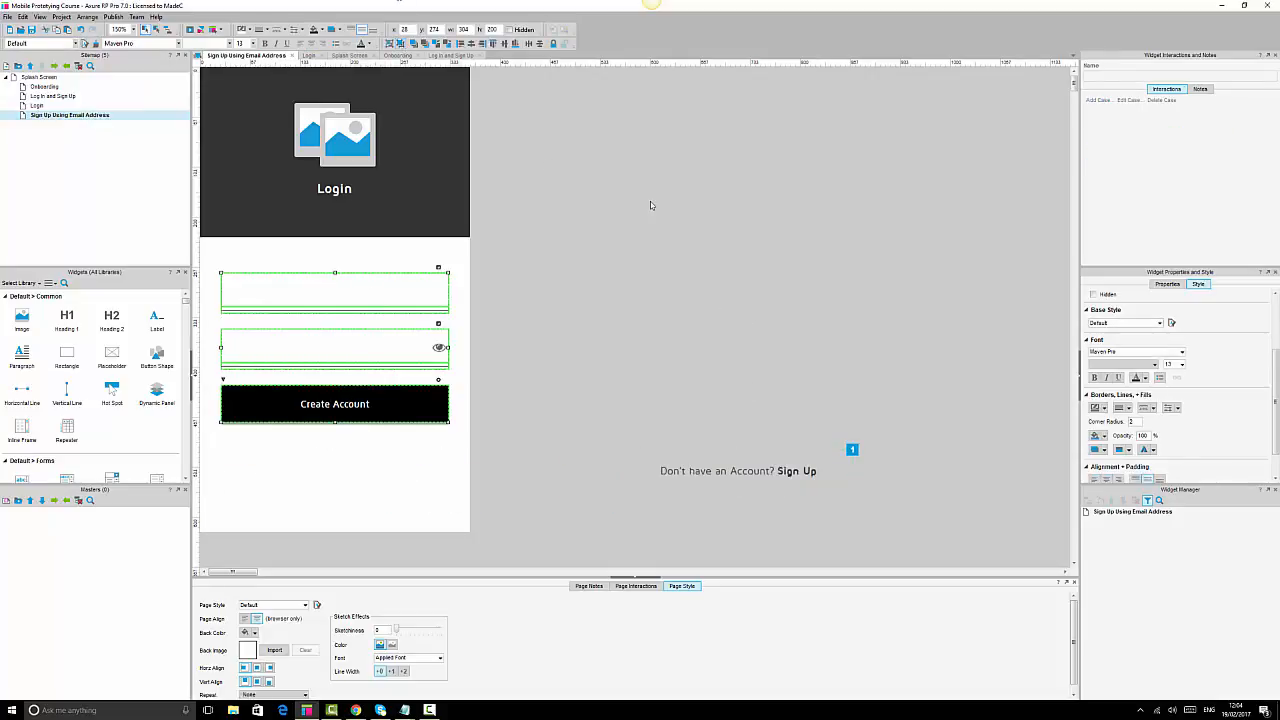
click(600, 231)
click(336, 405)
drag(336, 405, 337, 459)
Duplicate the Password field and place the copy just above Create Account.
click(240, 347)
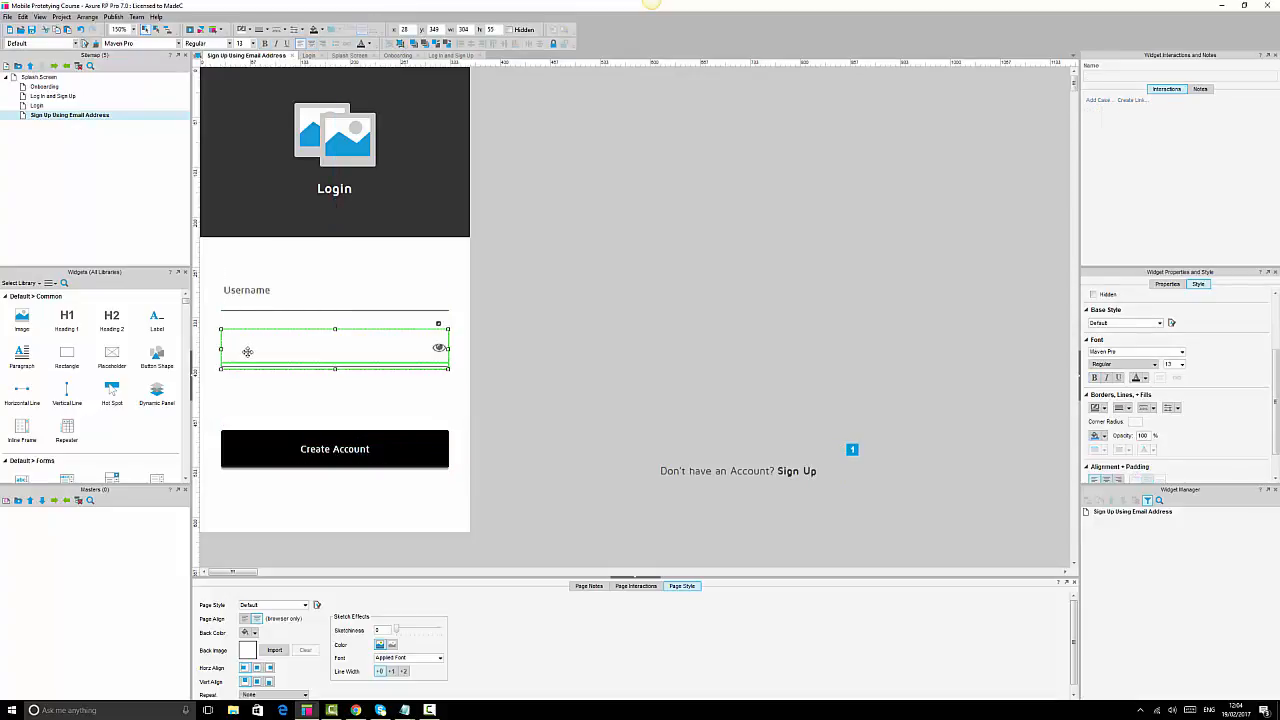
drag(255, 357, 251, 408)
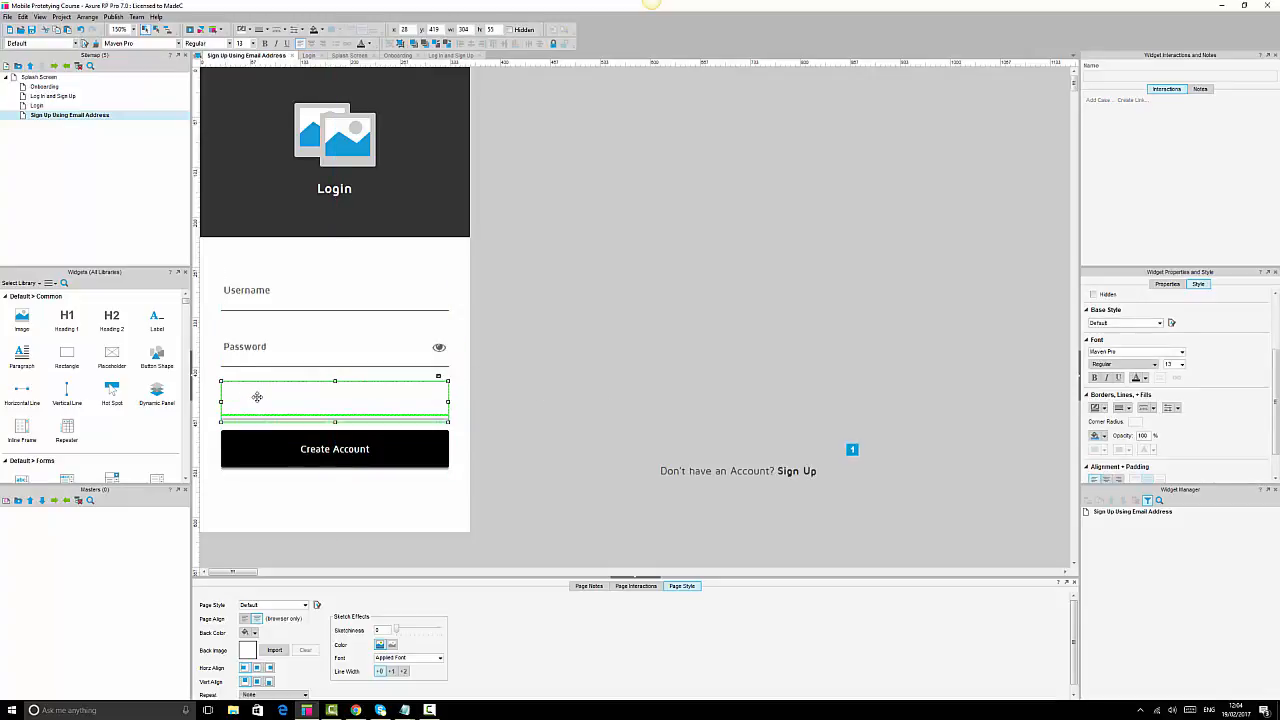
click(511, 431)
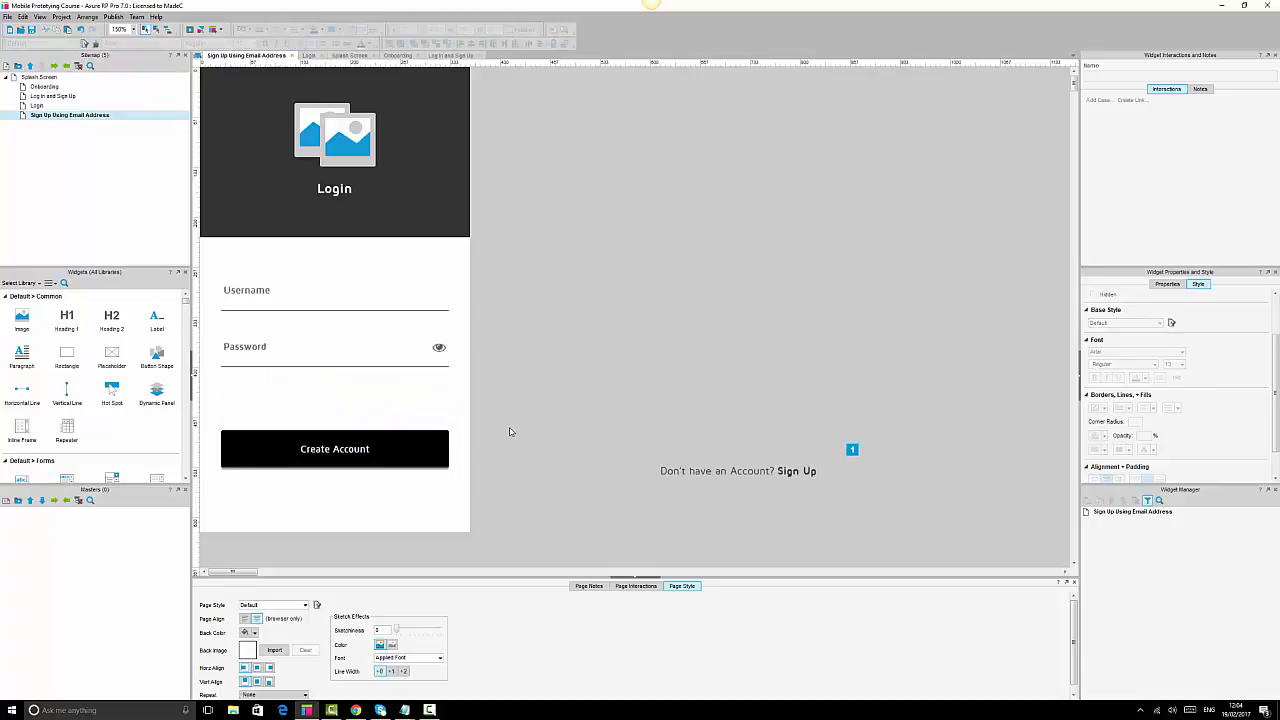
click(258, 346)
drag(258, 346, 266, 407)
click(777, 372)
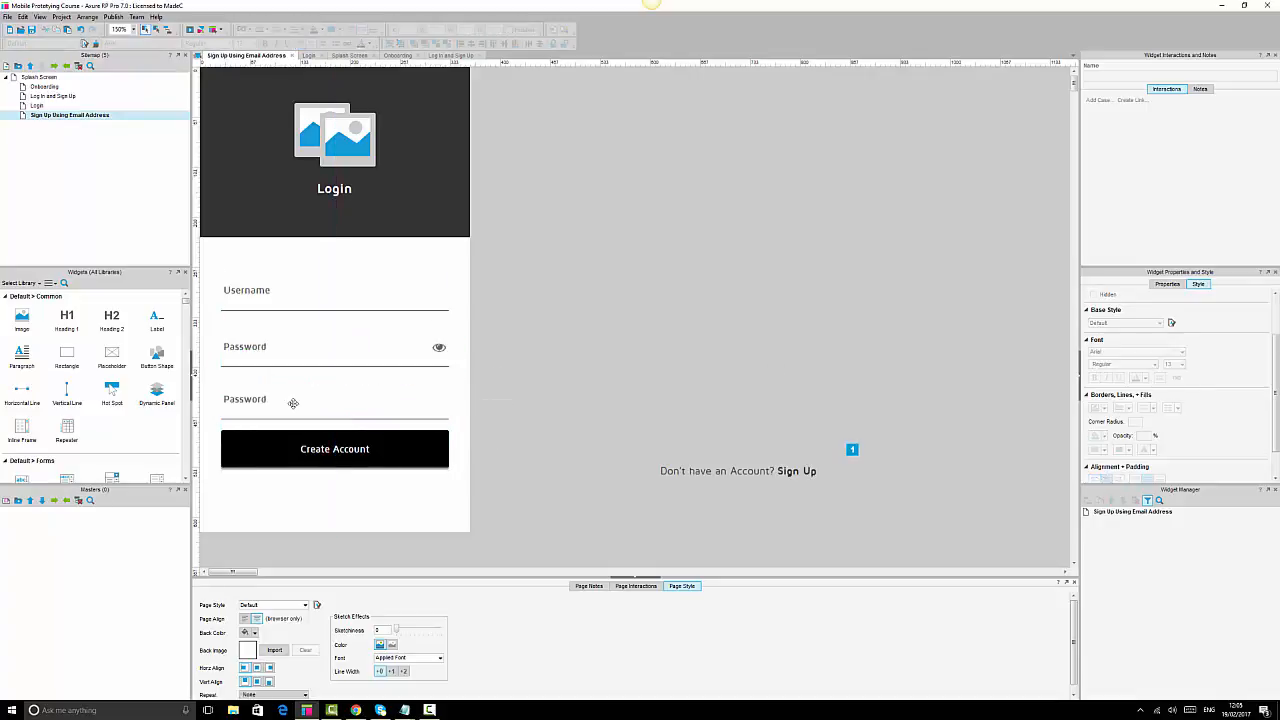
Set the copied field's hint text to 'Confirm password'.
click(298, 396)
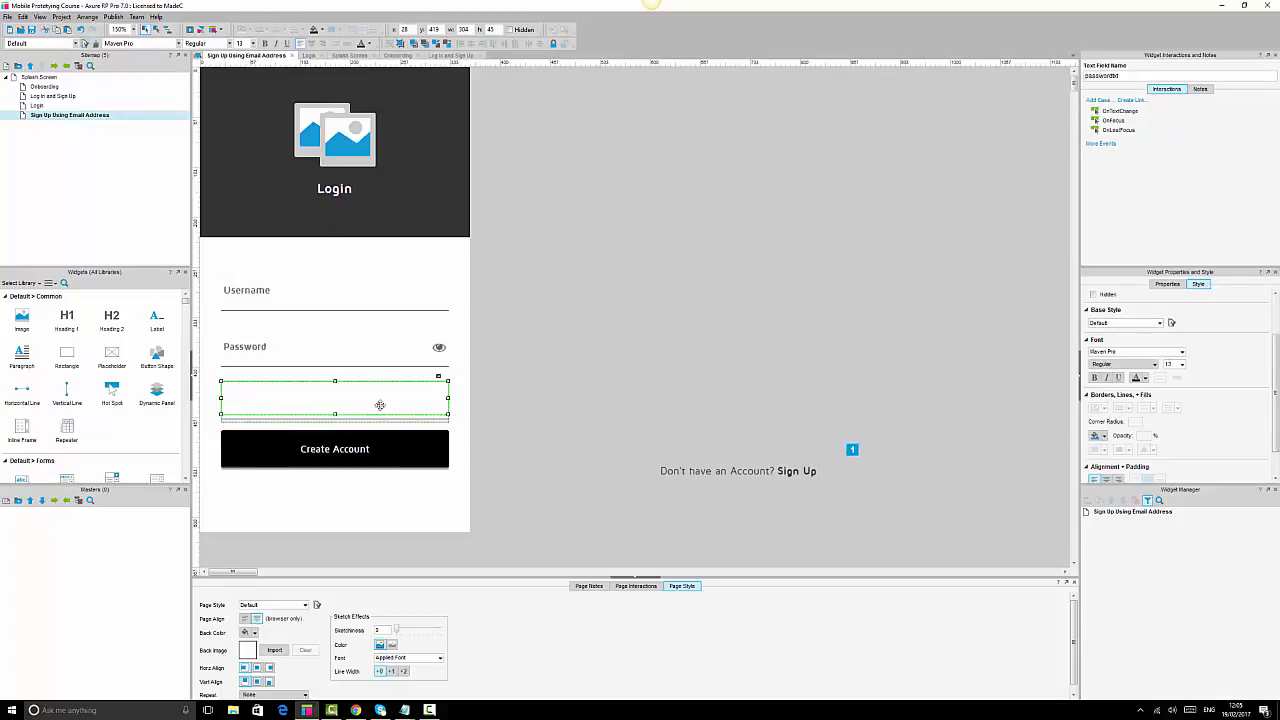
click(1168, 285)
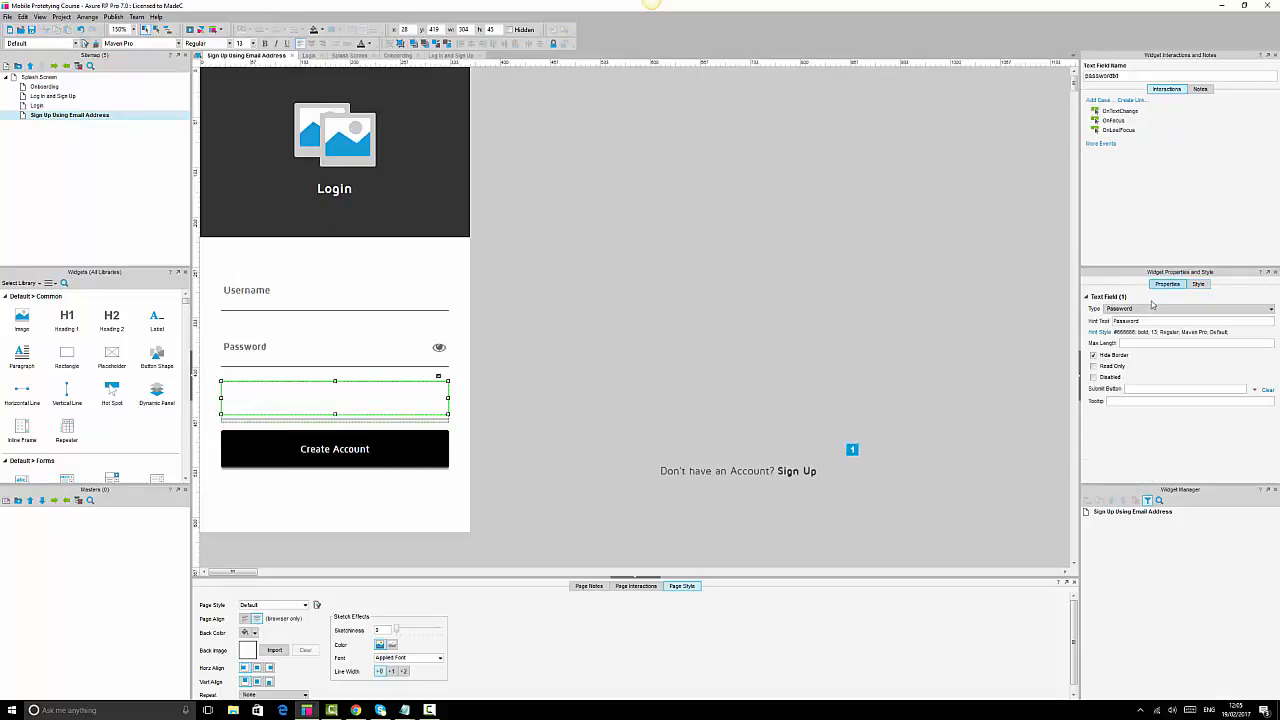
click(1113, 320)
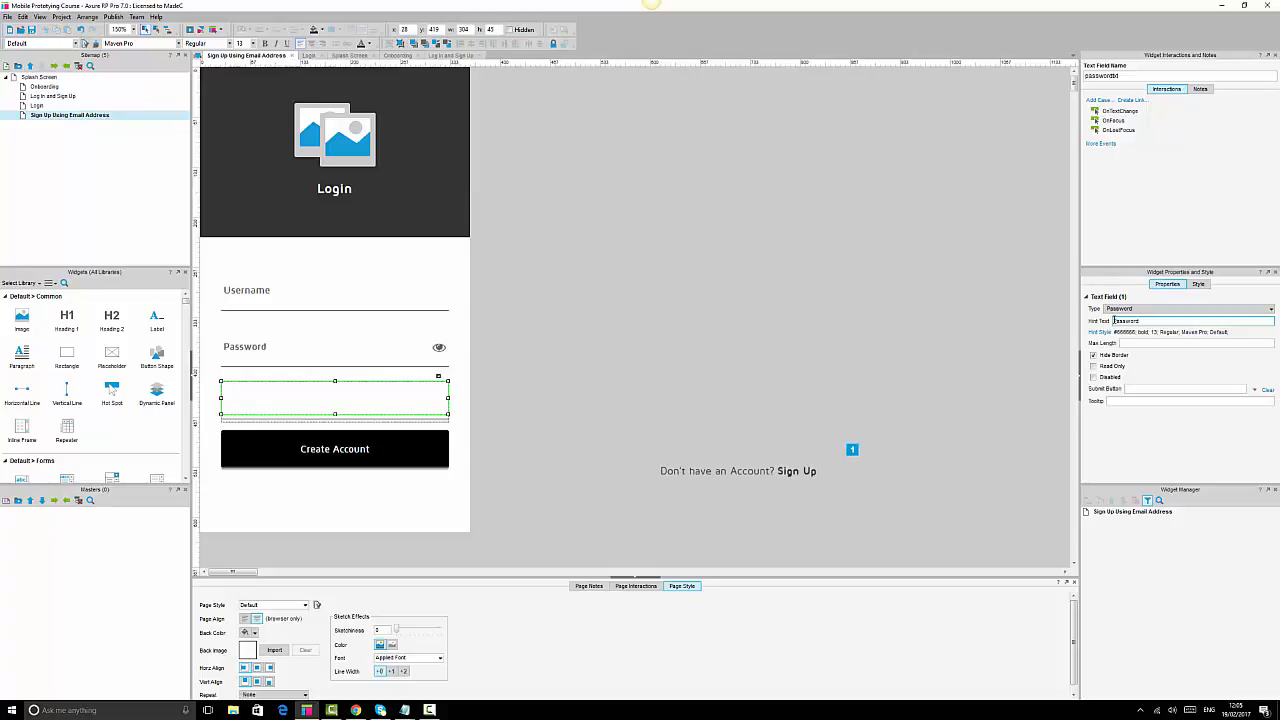
text(Confirm)
key(Delete)
text(p)
click(680, 342)
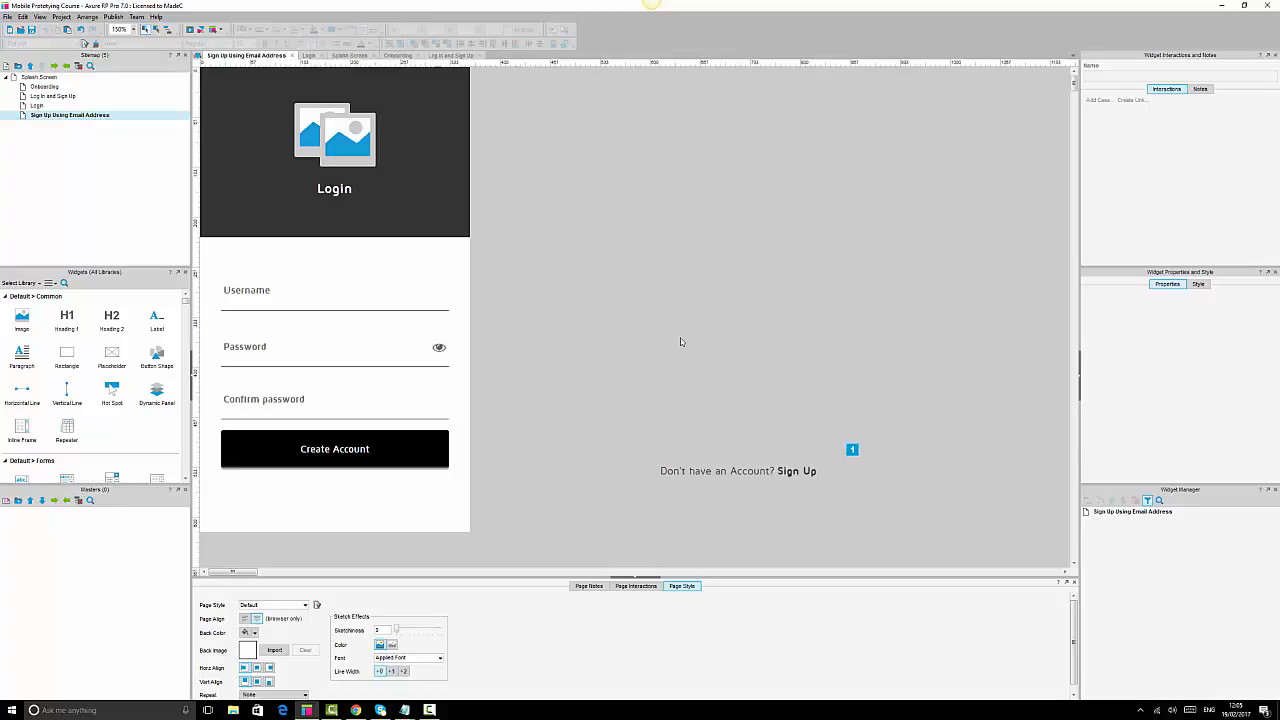
Change the page heading from Login to 'Sign Up'.
click(336, 191)
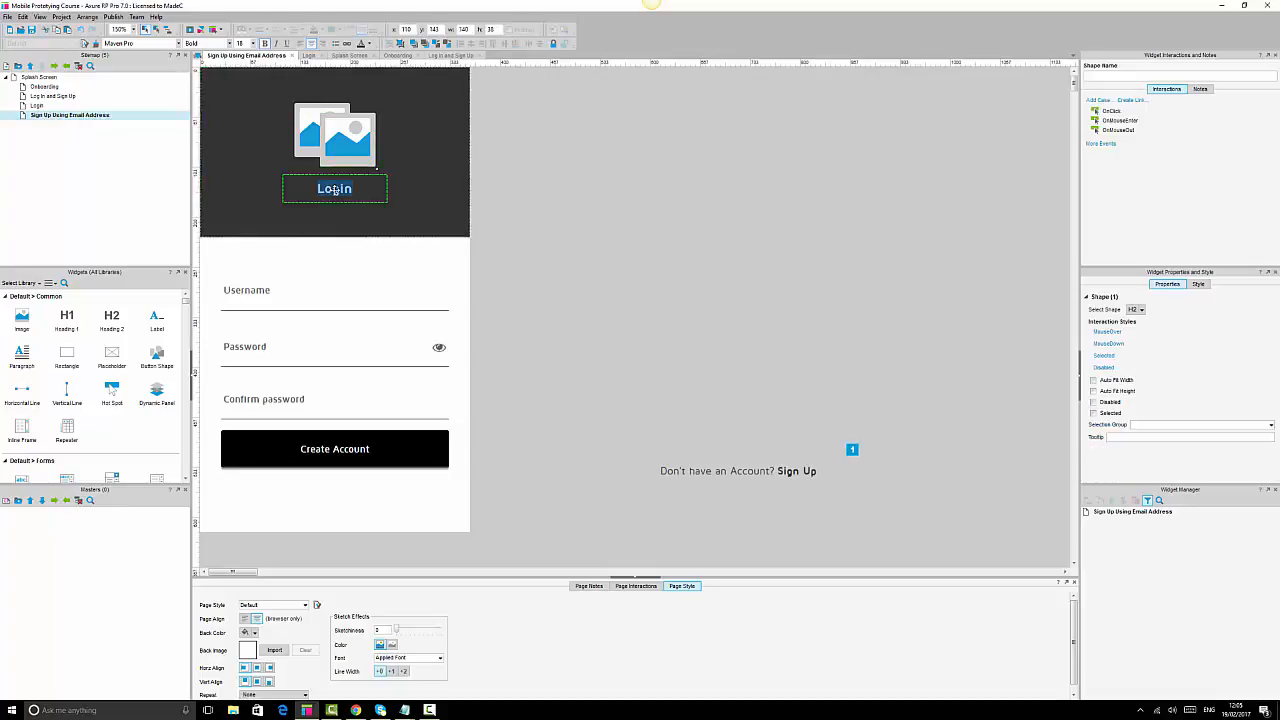
text(Sign Up Us)
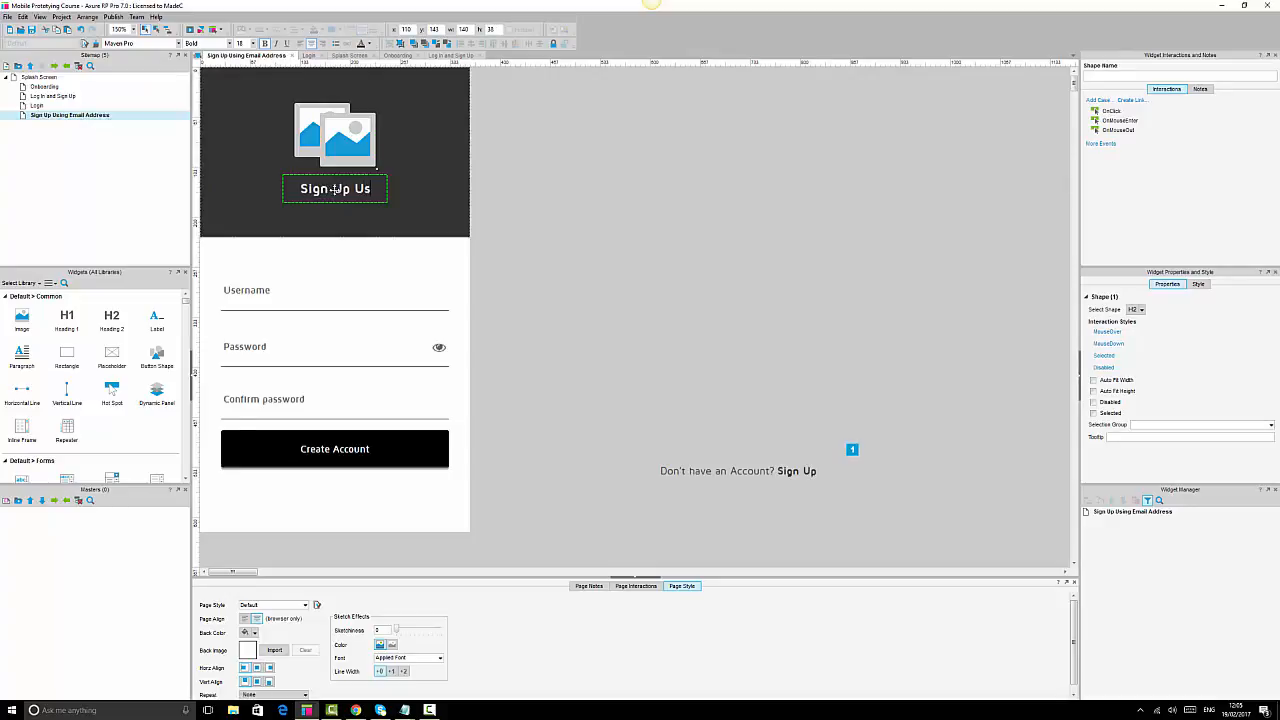
key(BackSpace)
key(BackSpace)
key(BackSpace)
click(758, 279)
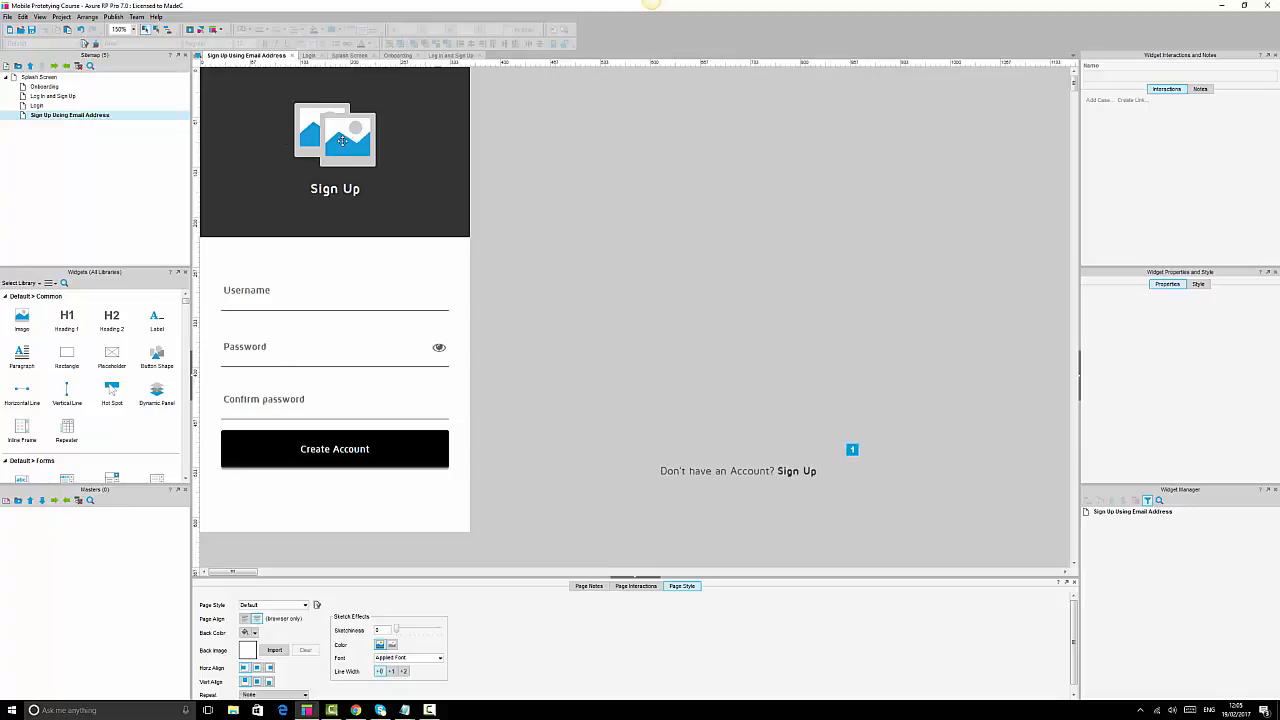
Move the sign-up link under Create Account and change 'Don't' to 'Already'.
click(341, 456)
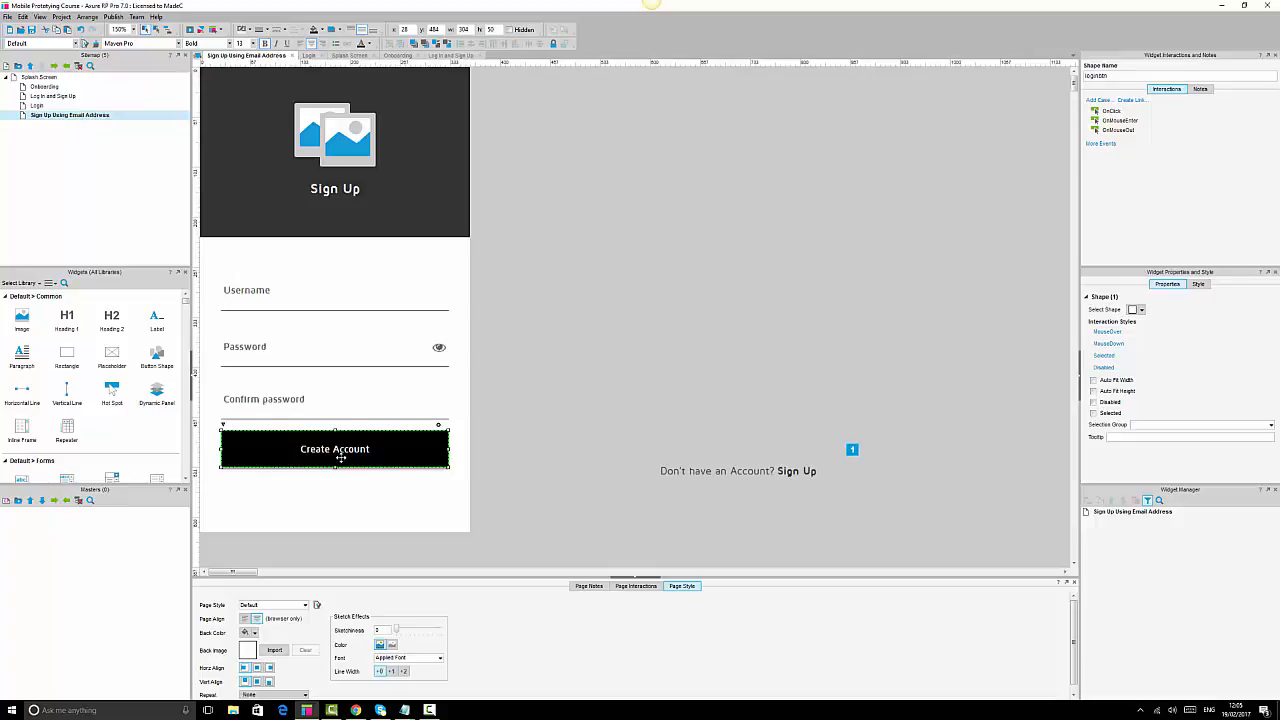
drag(668, 481, 337, 501)
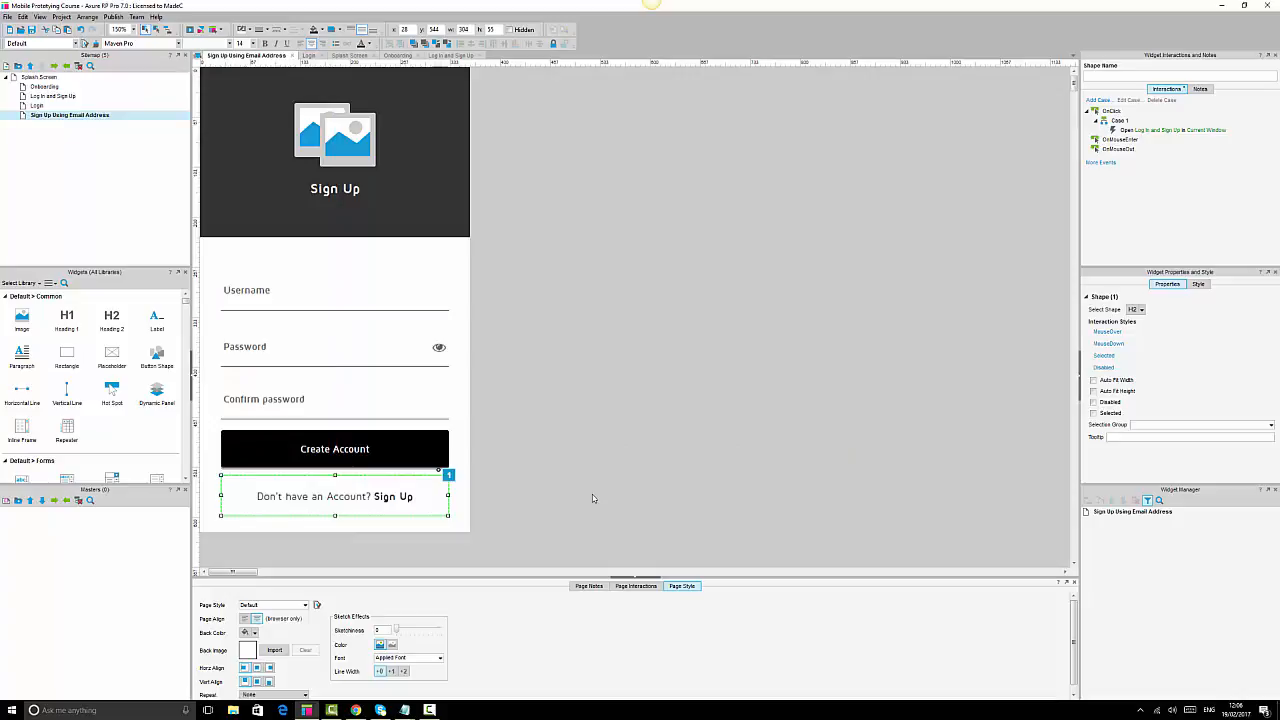
double_click(271, 497)
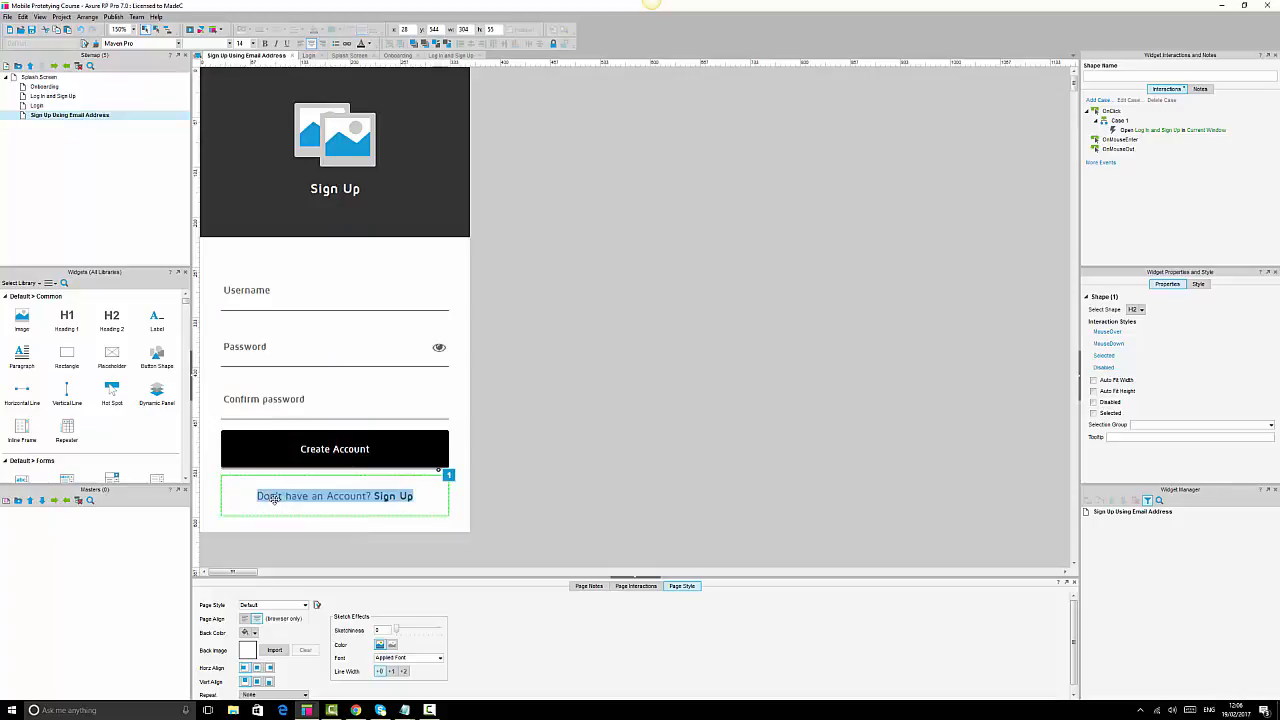
click(281, 496)
double_click(258, 496)
key(BackSpace)
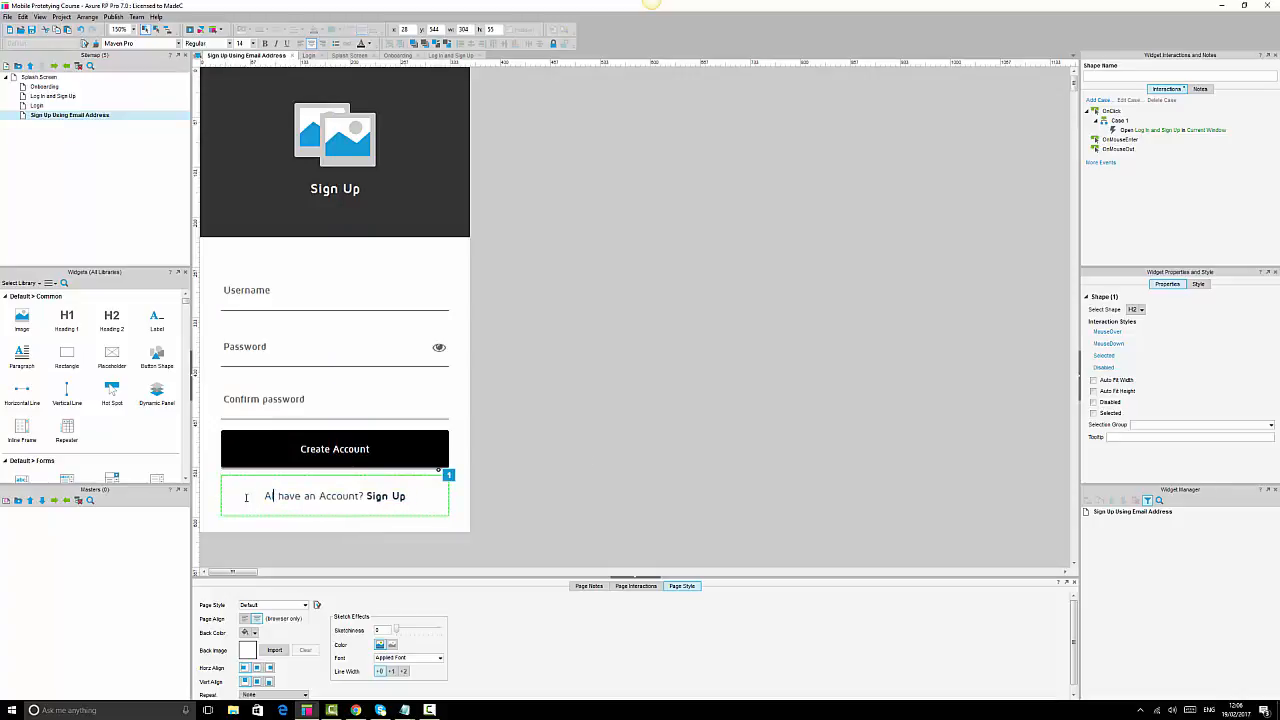
text(Already)
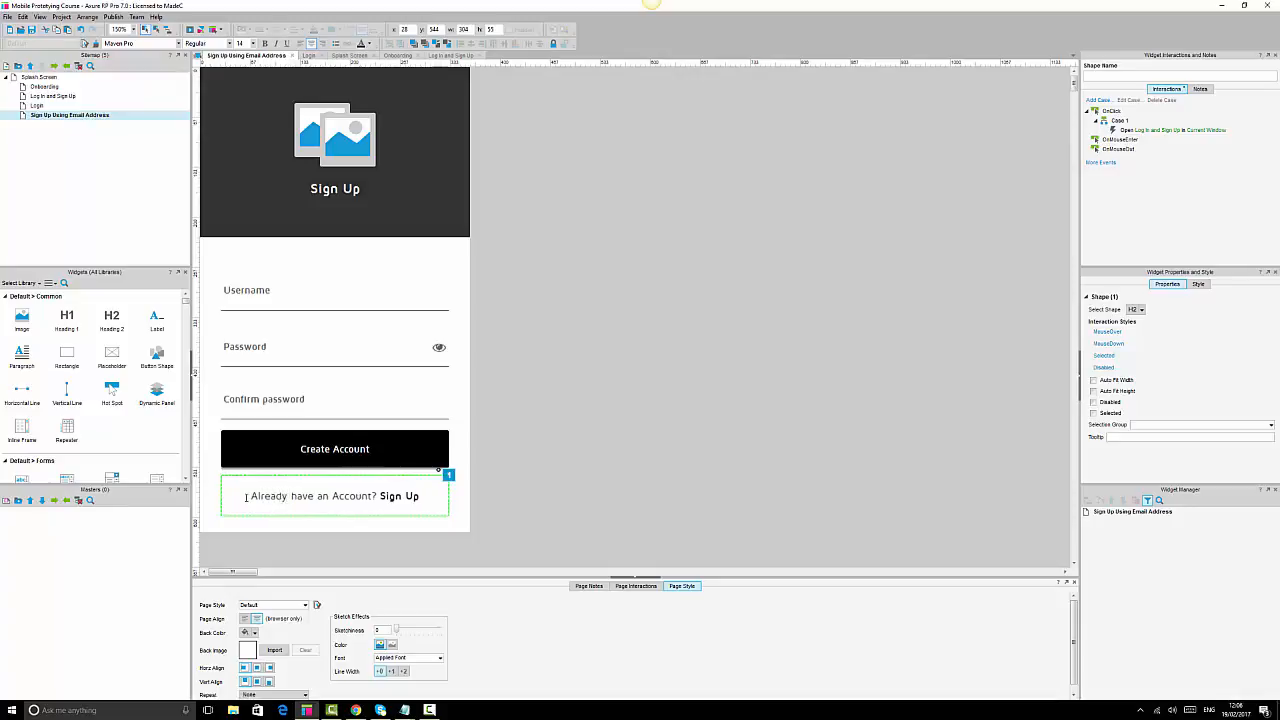
click(770, 424)
Replace 'Sign Up' in the link text with 'LOG IN'.
click(400, 497)
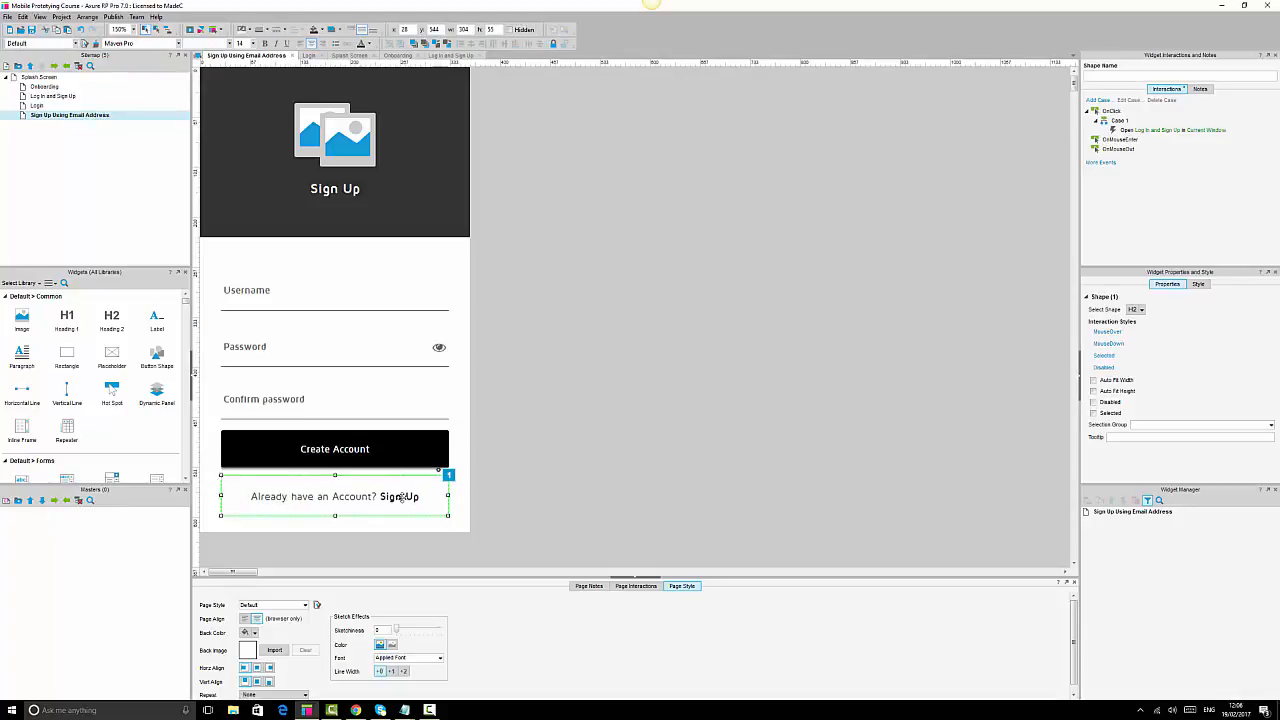
click(400, 497)
drag(379, 496, 441, 495)
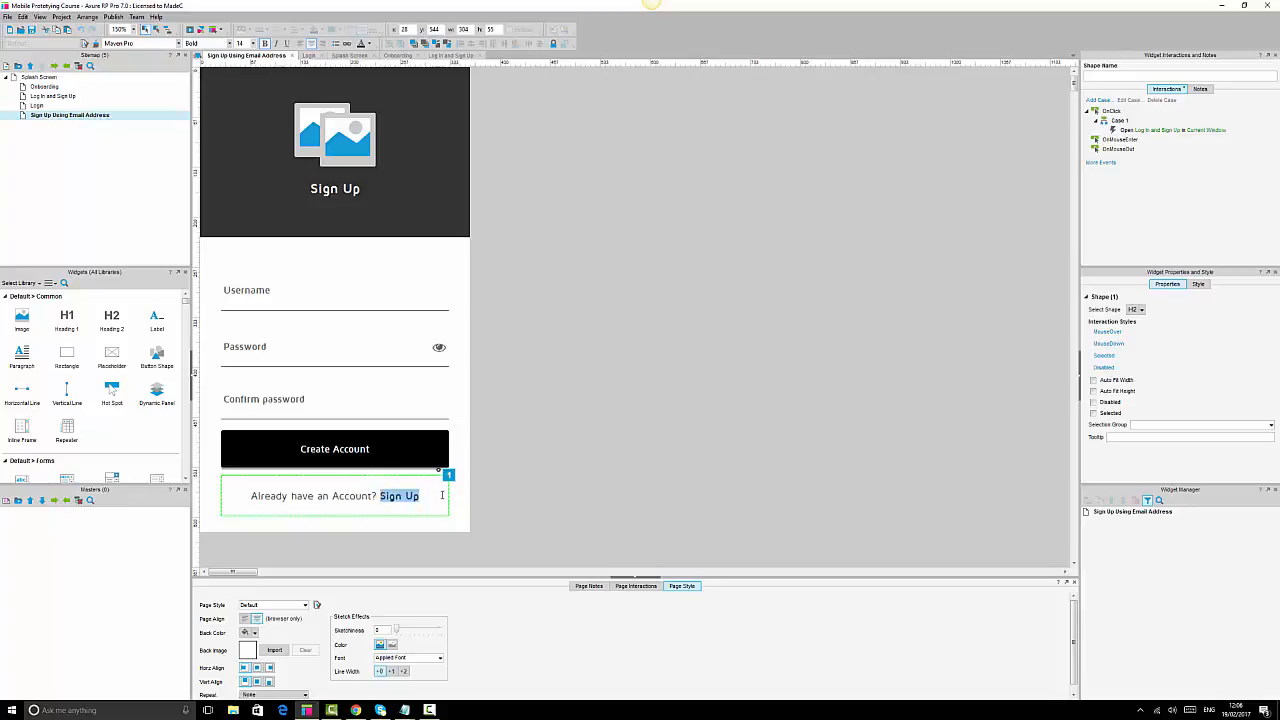
text(Login)
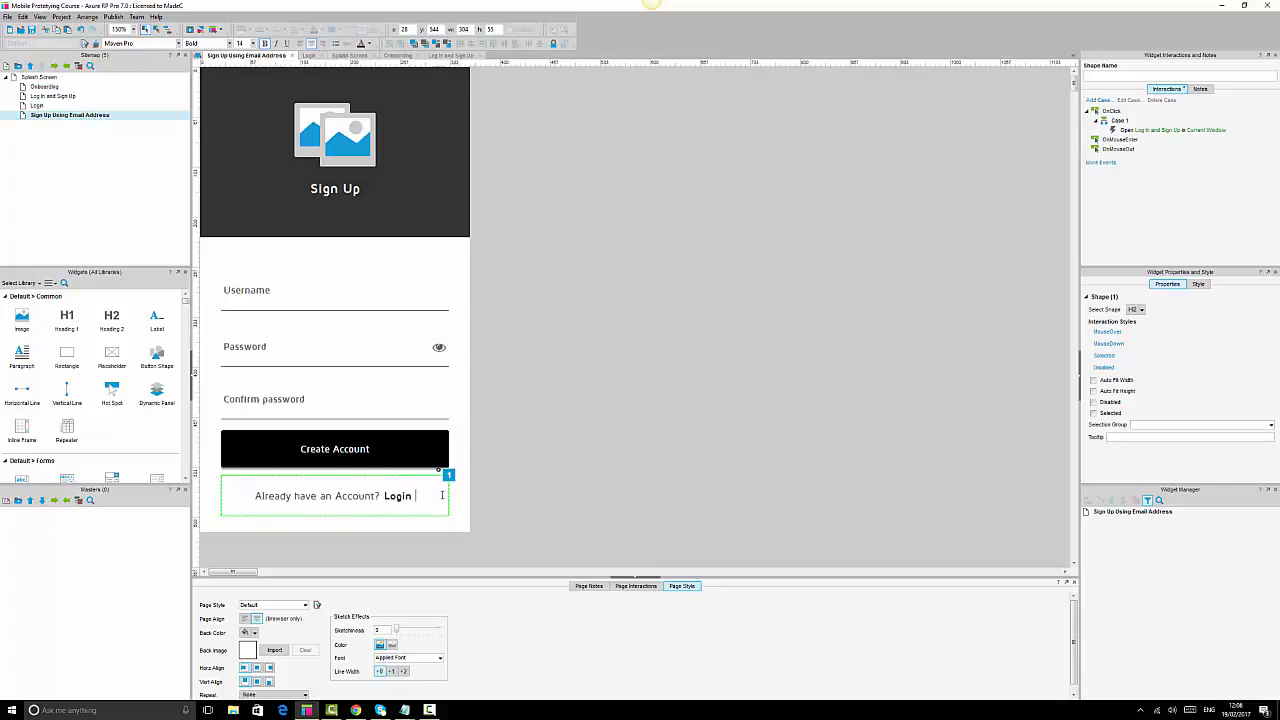
key(BackSpace)
key(BackSpace)
text(In)
key(Escape)
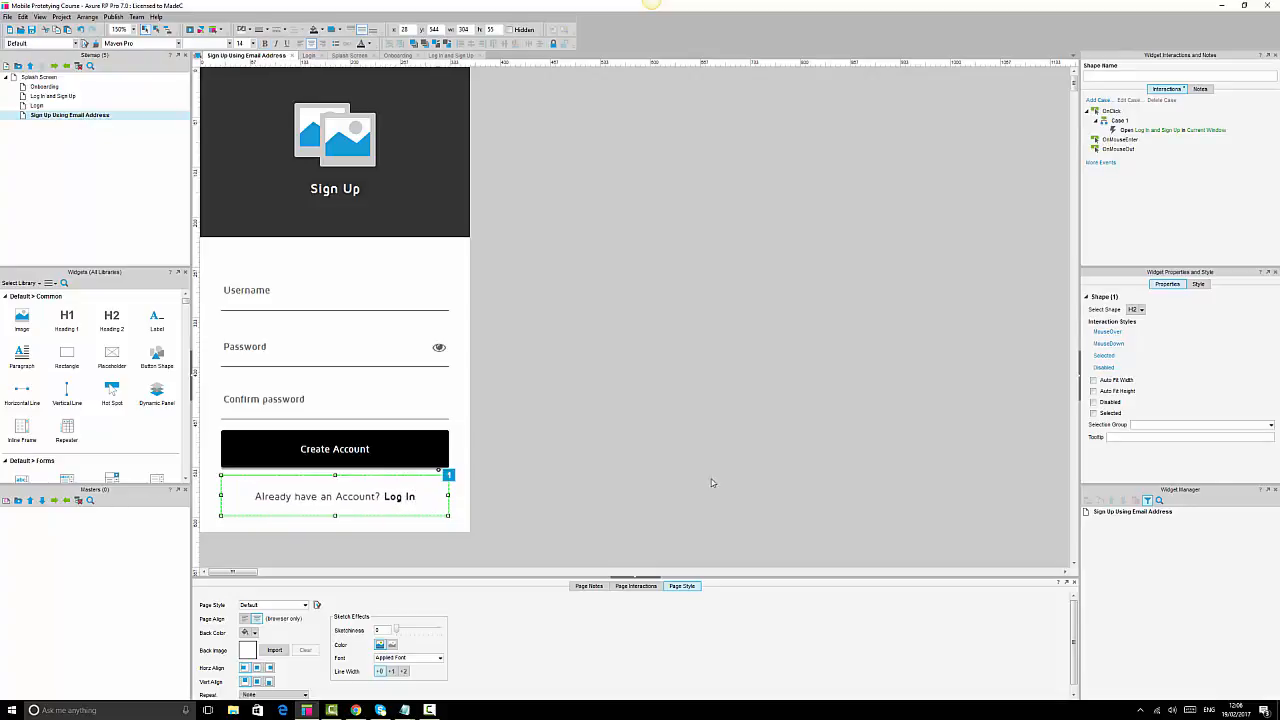
click(721, 468)
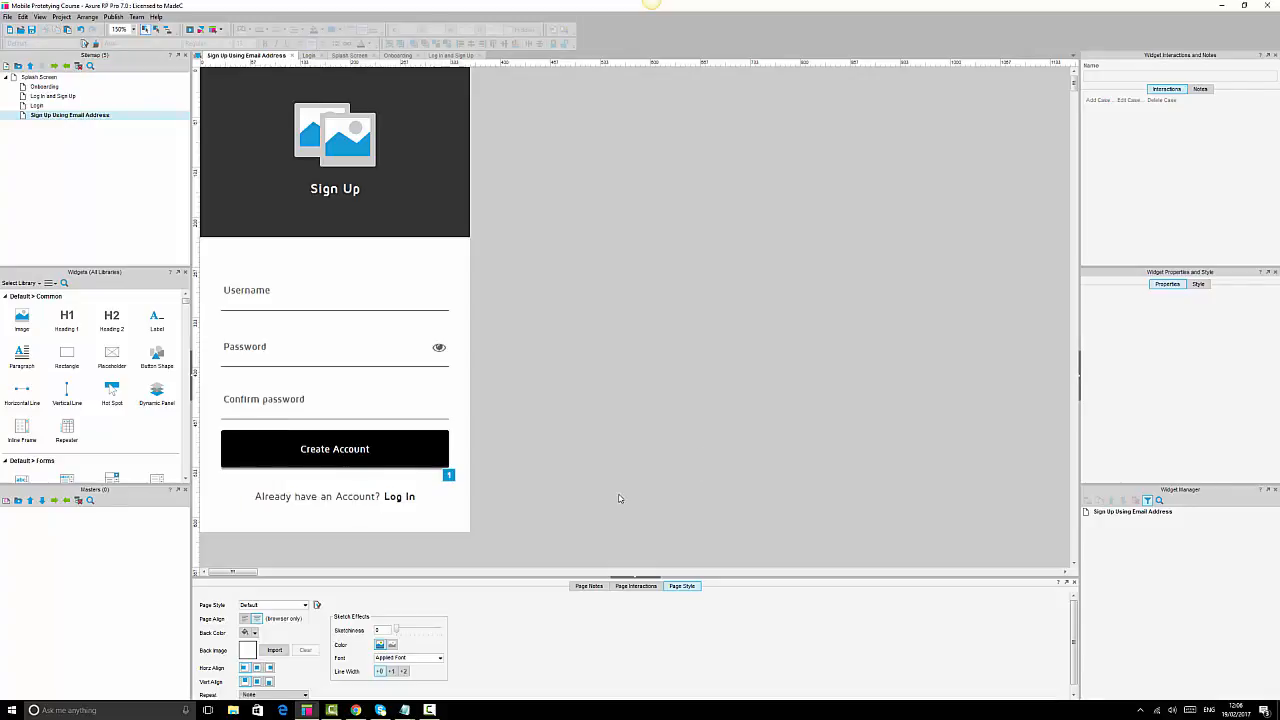
double_click(396, 497)
click(390, 497)
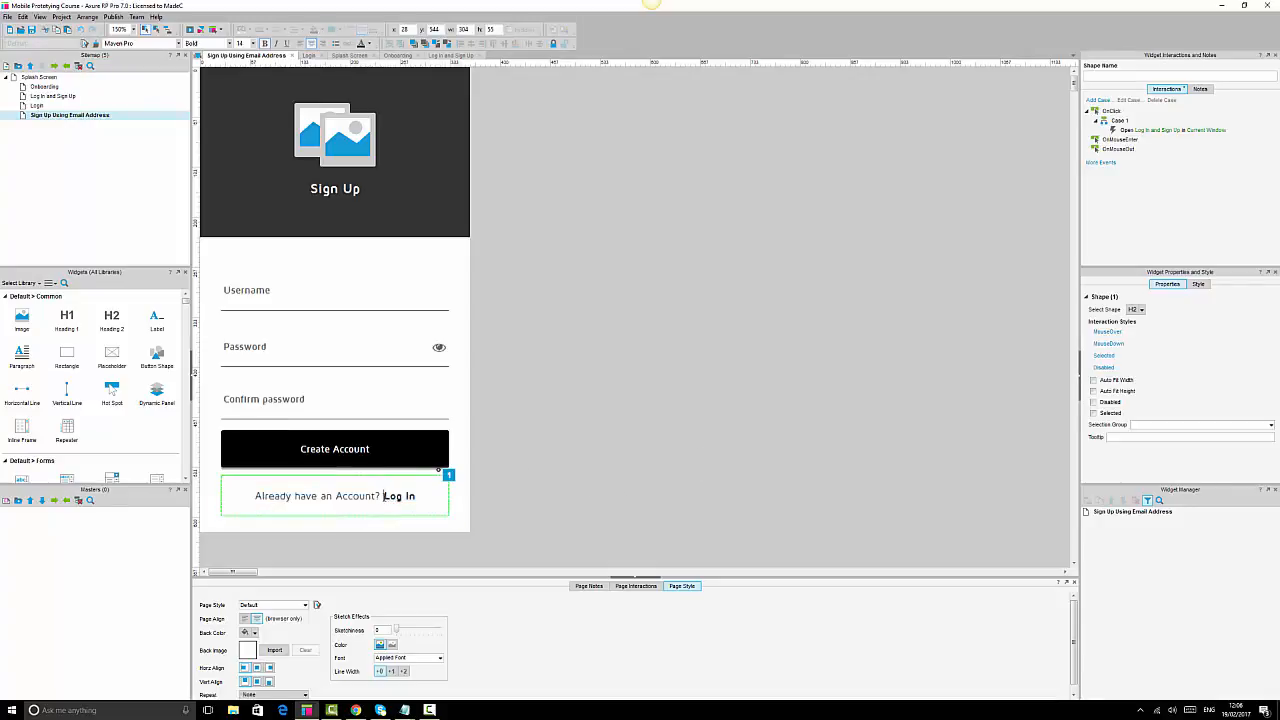
drag(384, 496, 430, 494)
text(LOGIN)
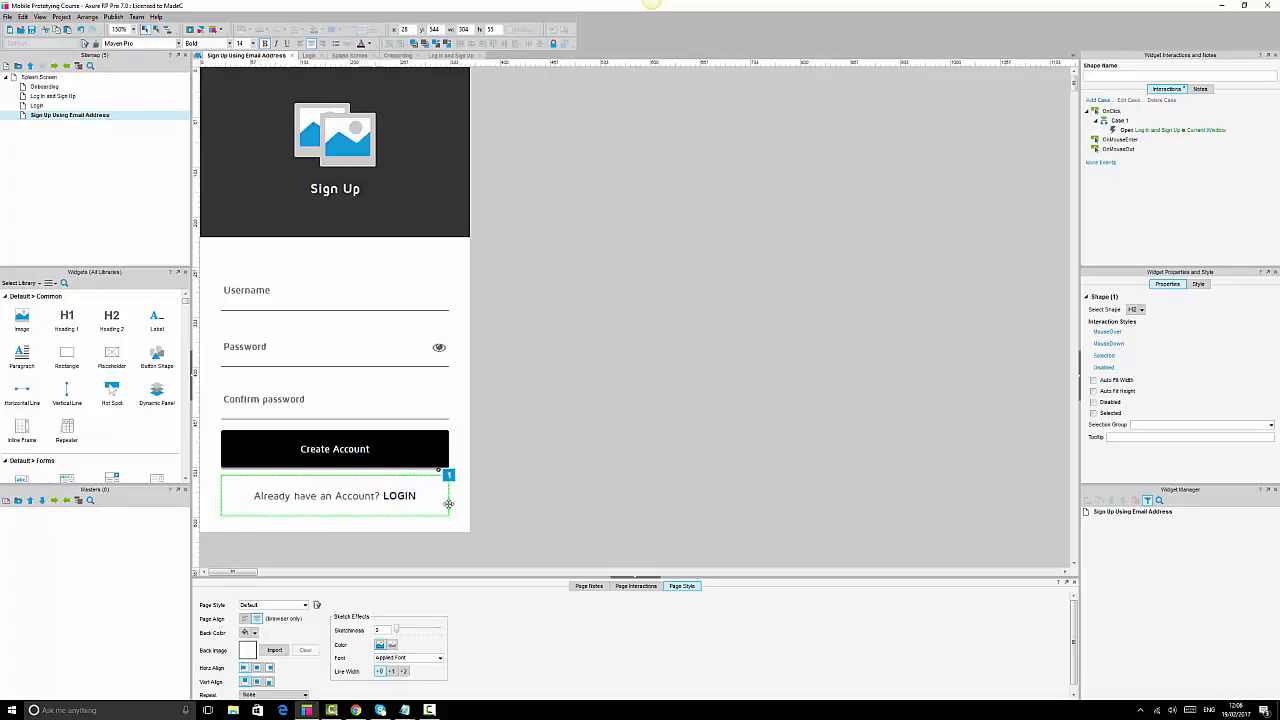
click(506, 465)
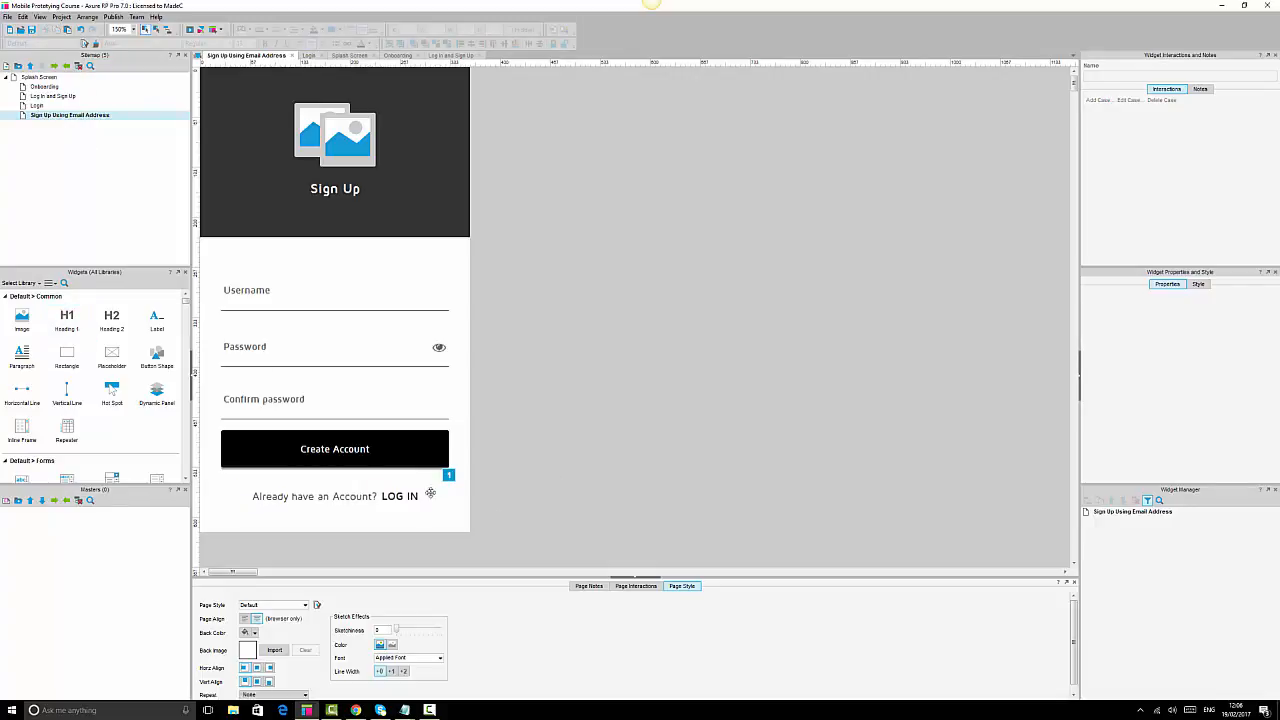
click(383, 494)
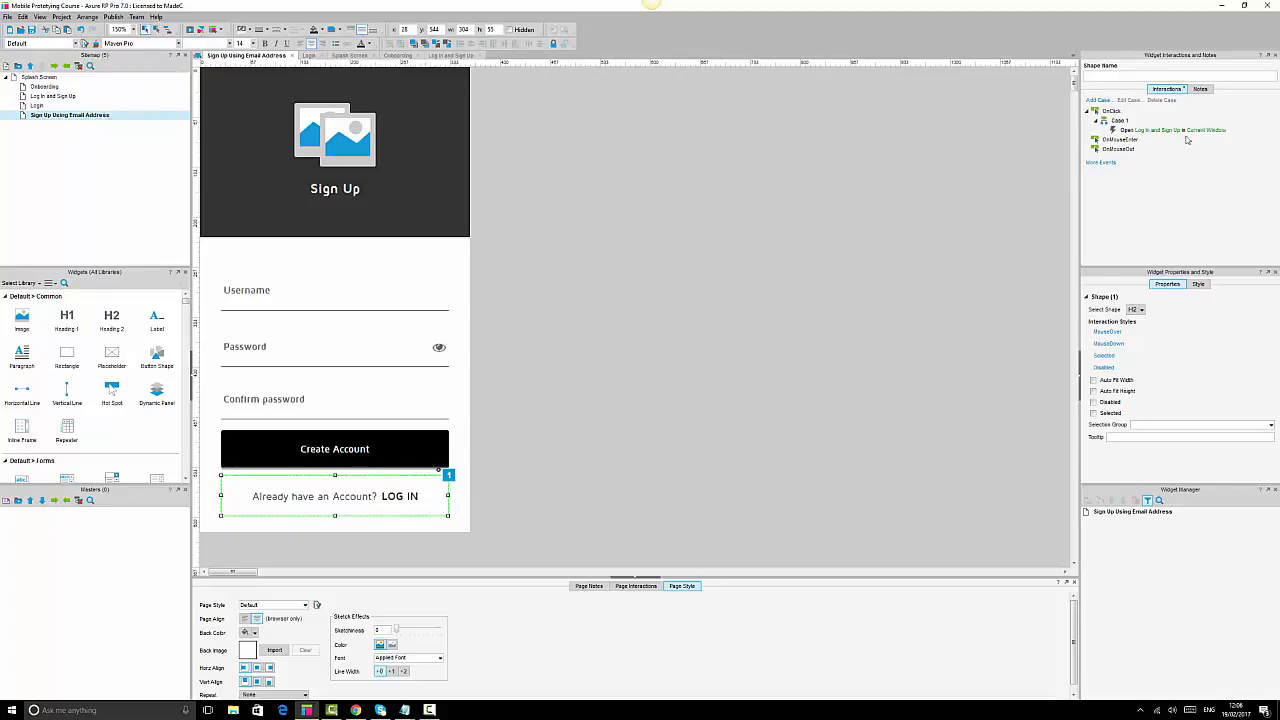
Change the LOG IN link's Open Link action to target the Login page.
double_click(1120, 120)
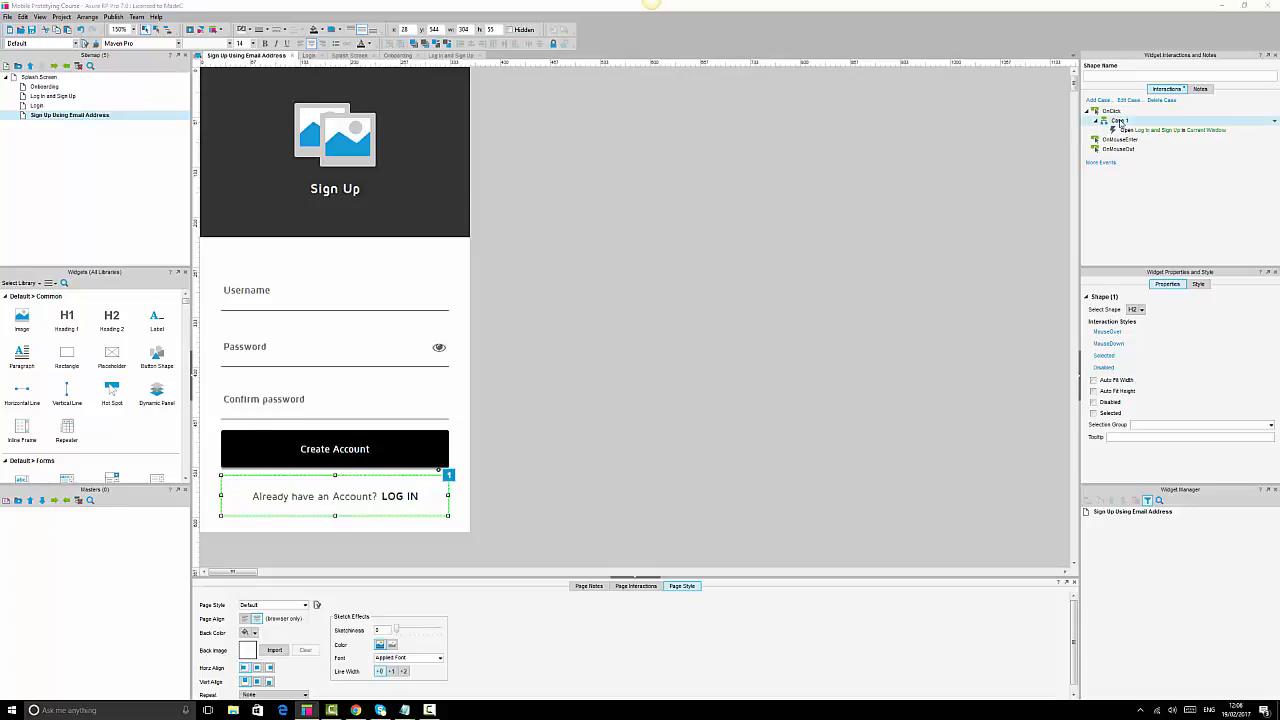
click(884, 499)
double_click(1162, 131)
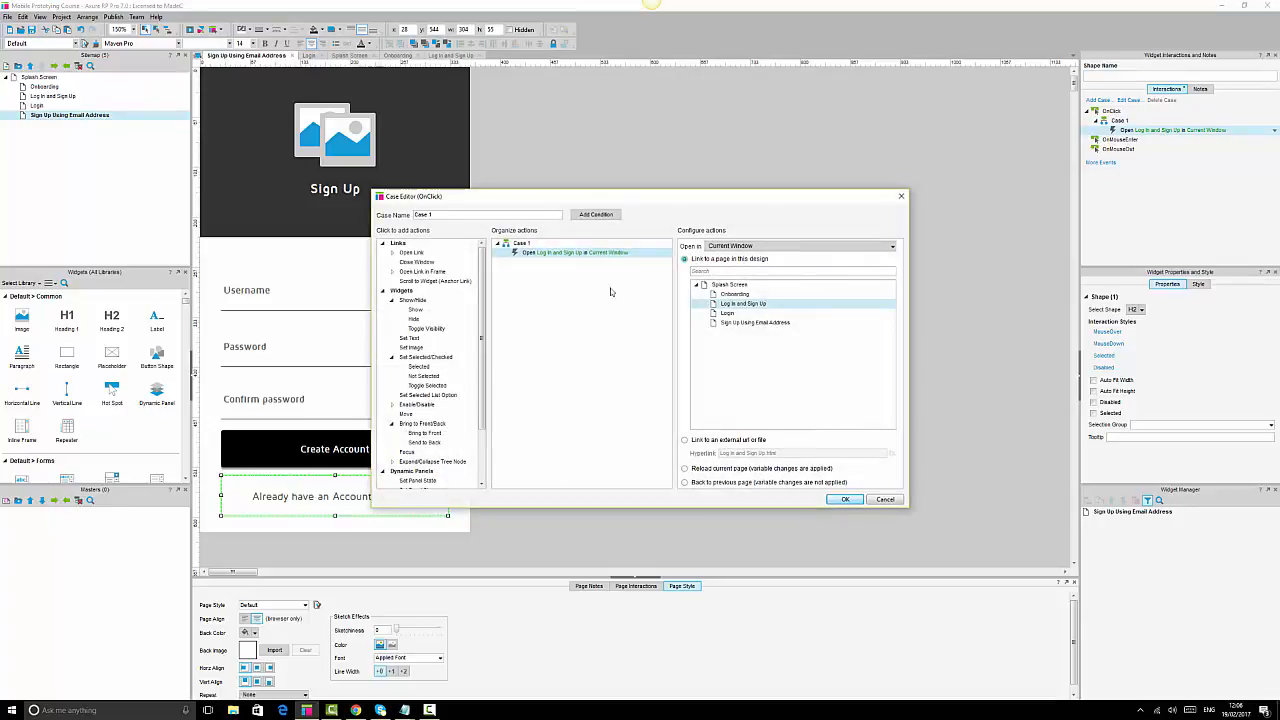
click(728, 313)
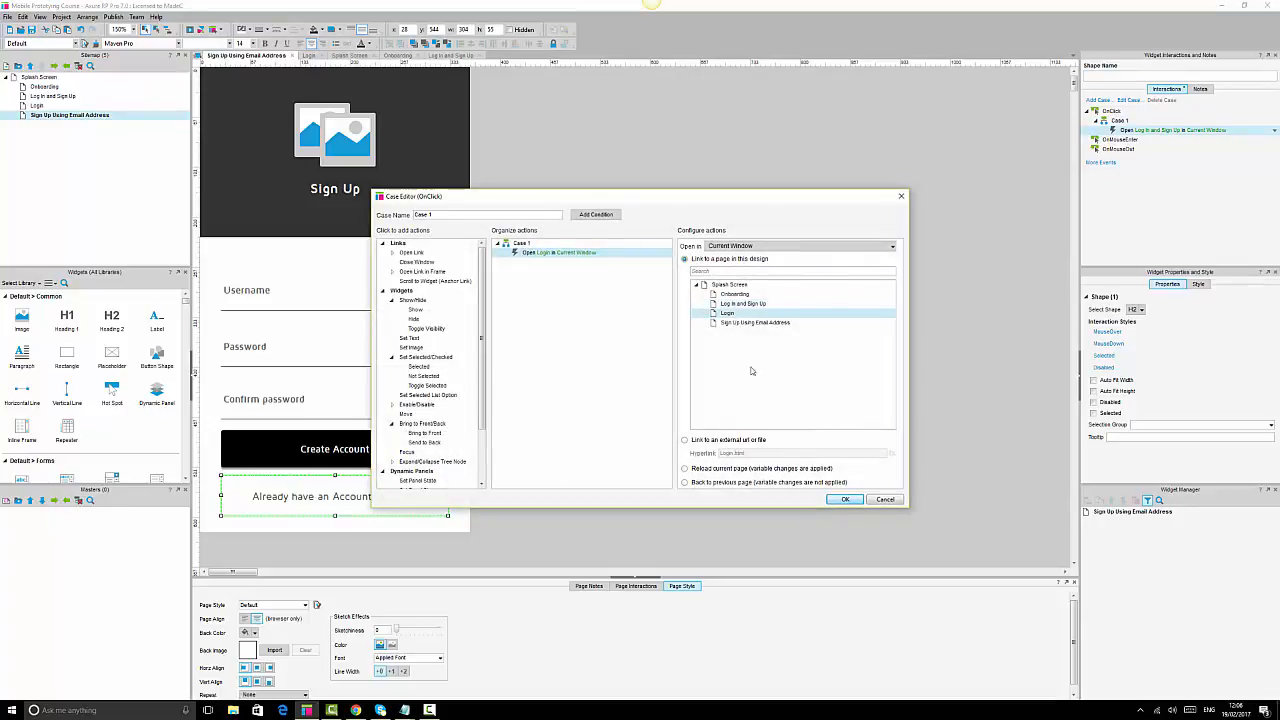
click(845, 500)
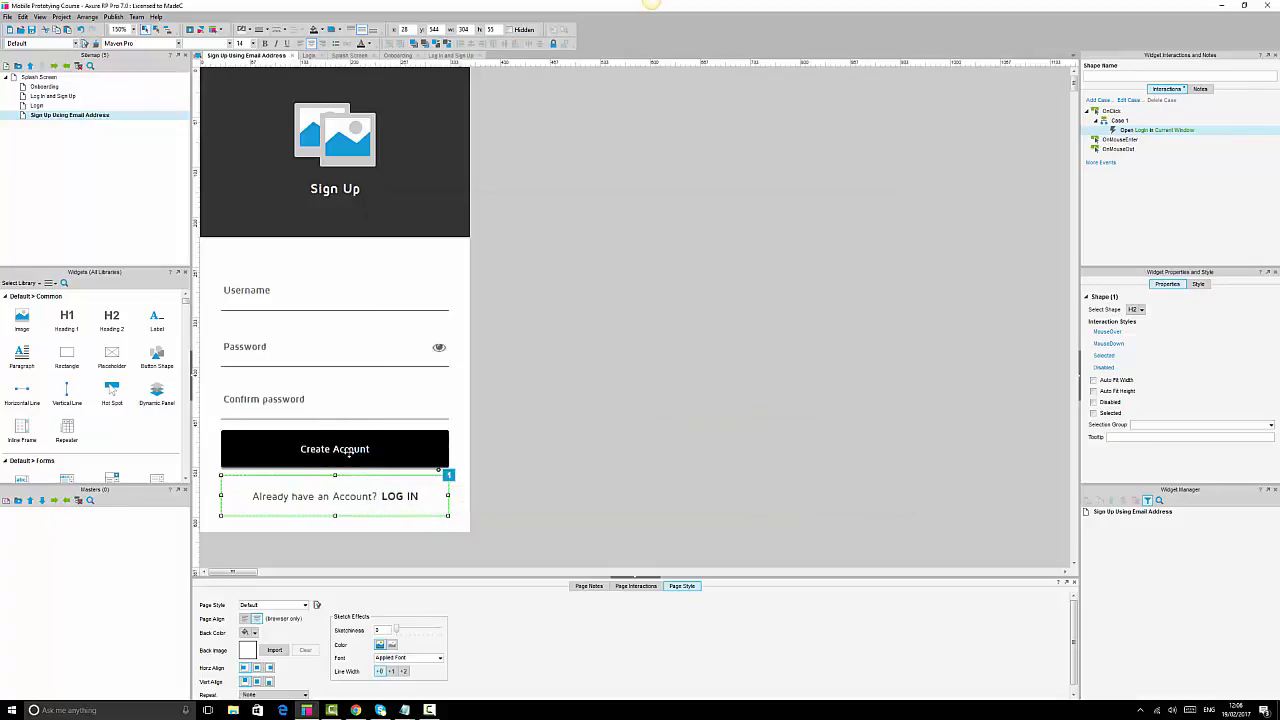
click(349, 453)
click(752, 431)
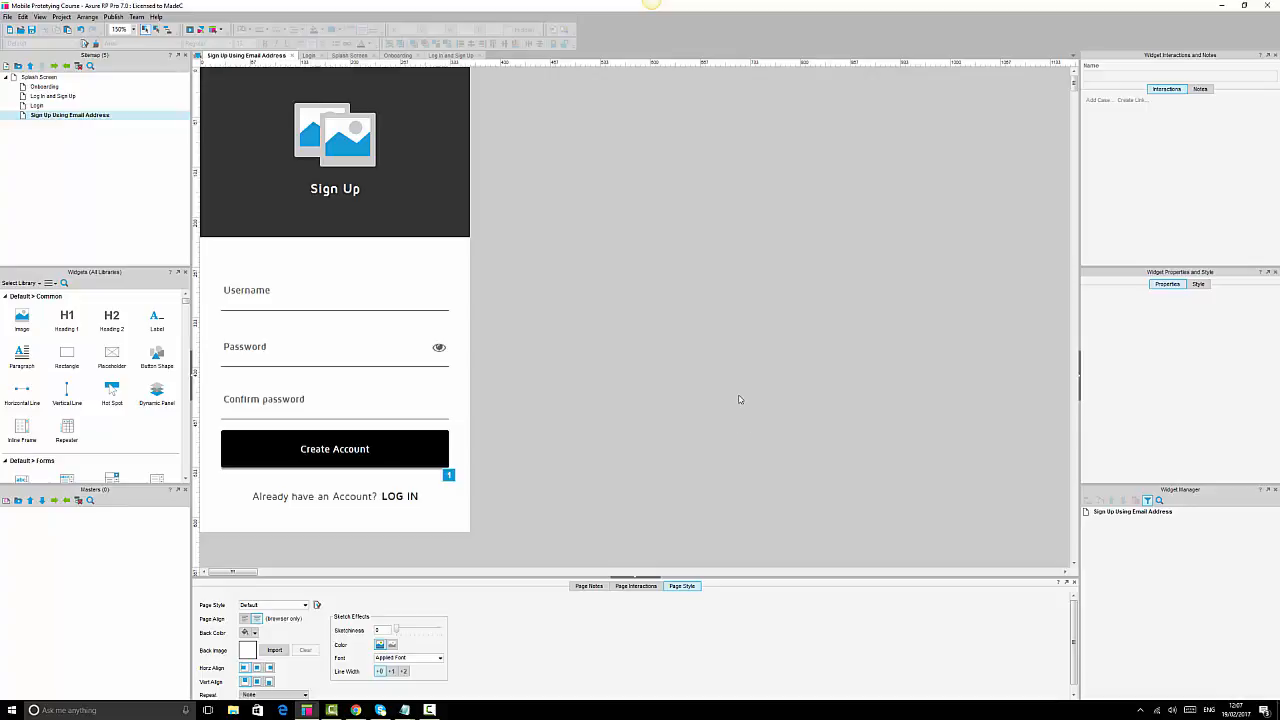
Space the three text fields evenly and shift them with Create Account up slightly.
click(253, 301)
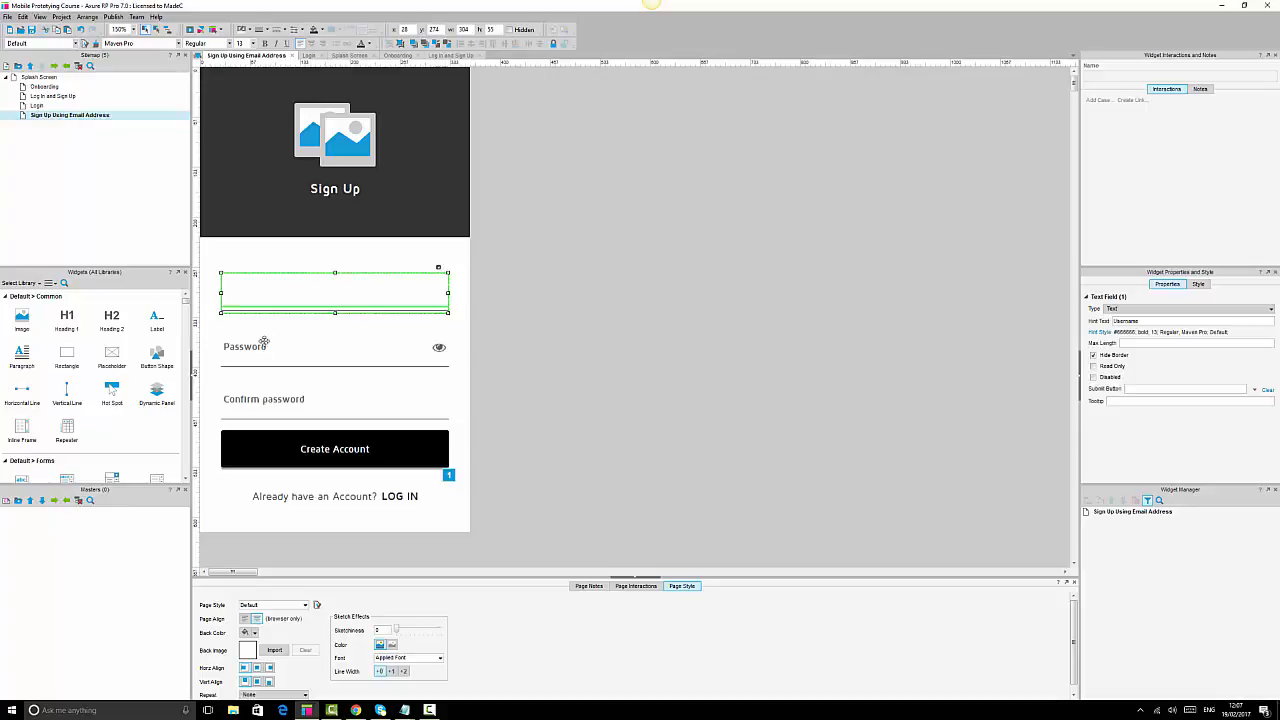
shift+click(248, 348)
shift+click(258, 399)
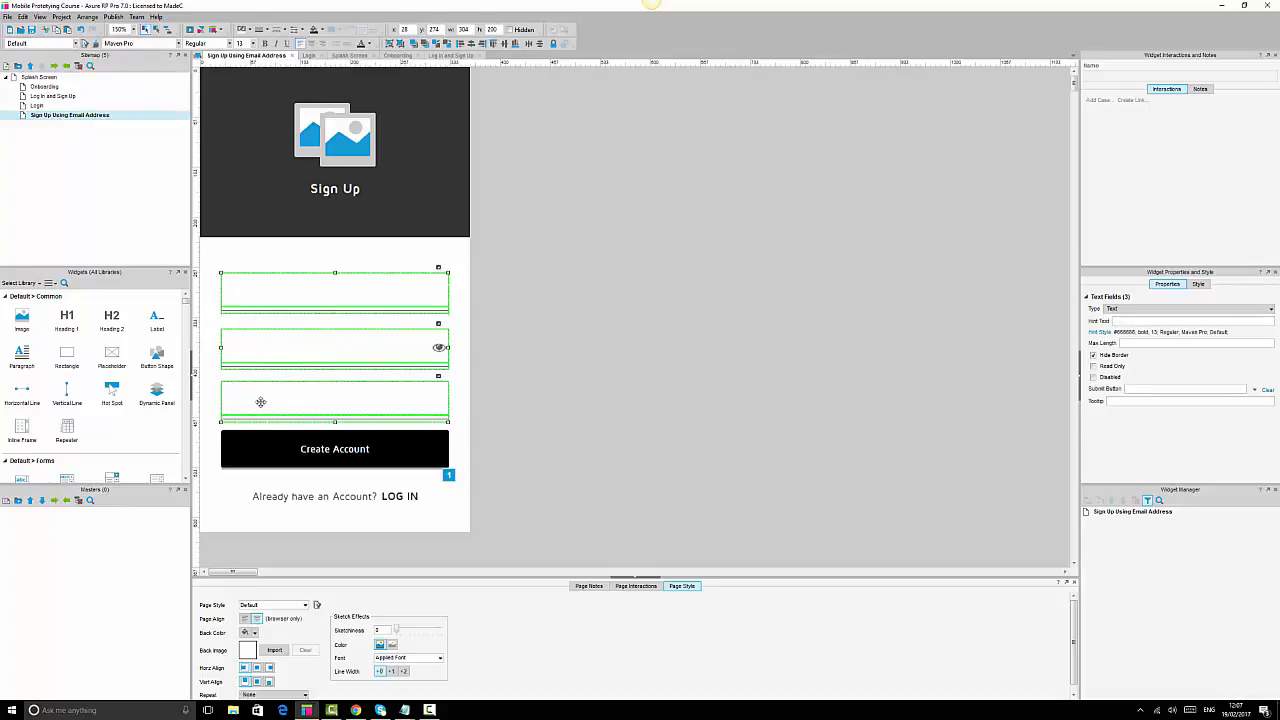
click(539, 43)
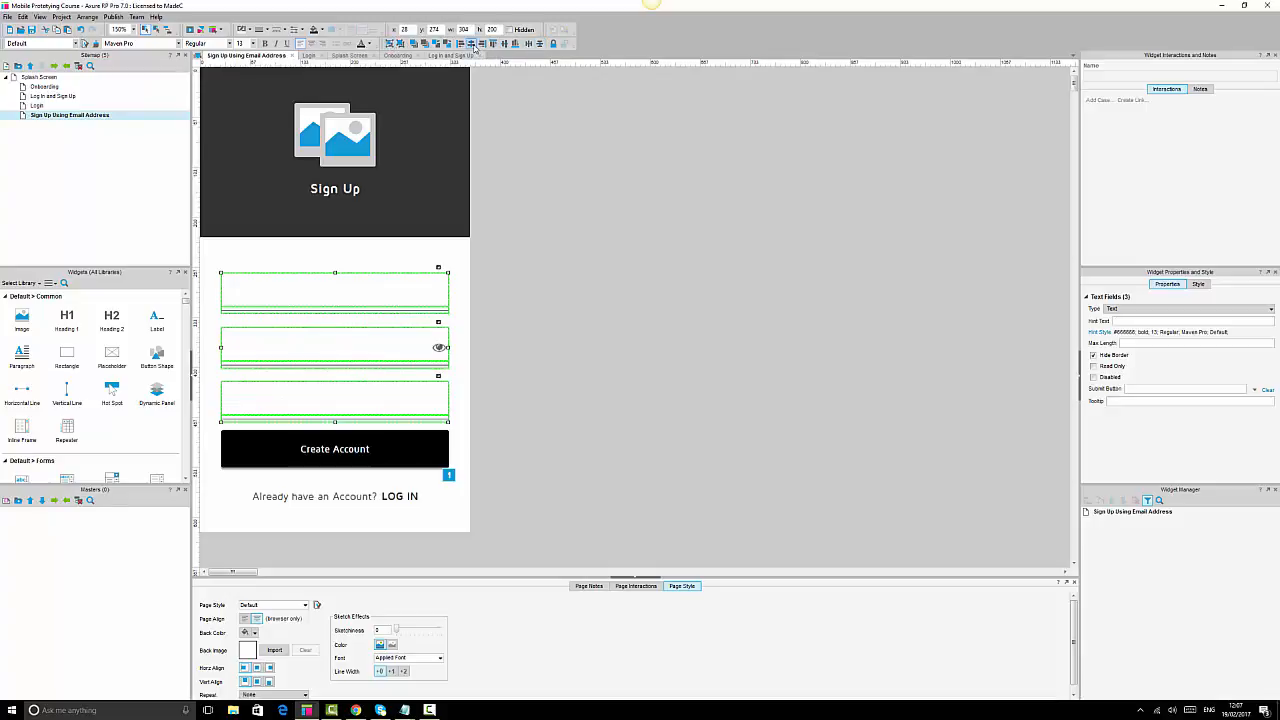
shift+click(365, 446)
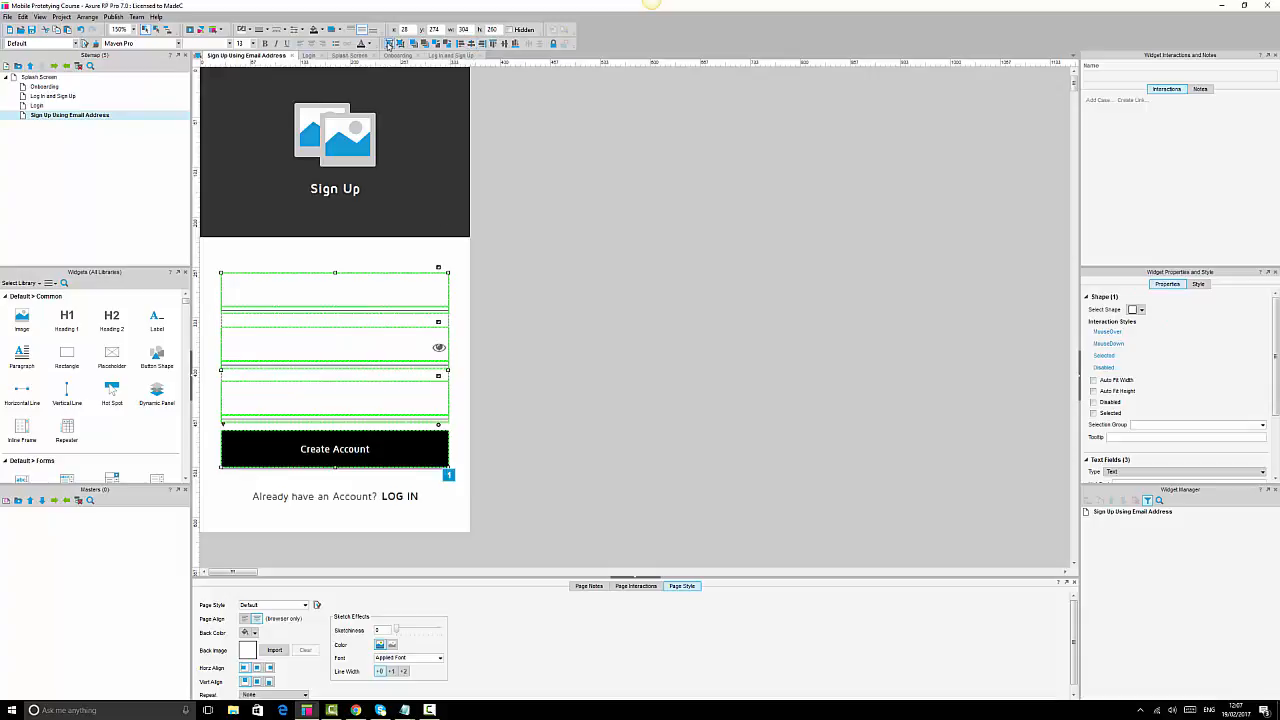
drag(334, 321, 335, 301)
key(ctrl+z)
click(565, 343)
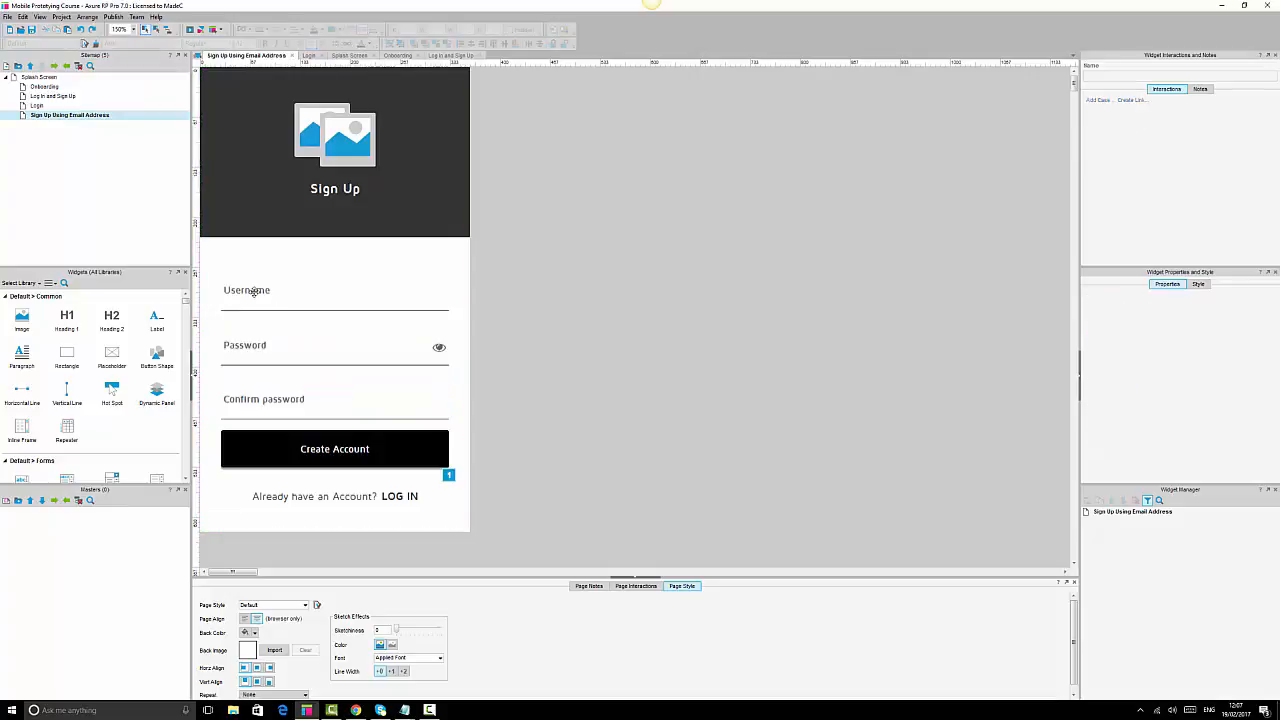
click(255, 292)
drag(255, 311, 257, 293)
click(608, 332)
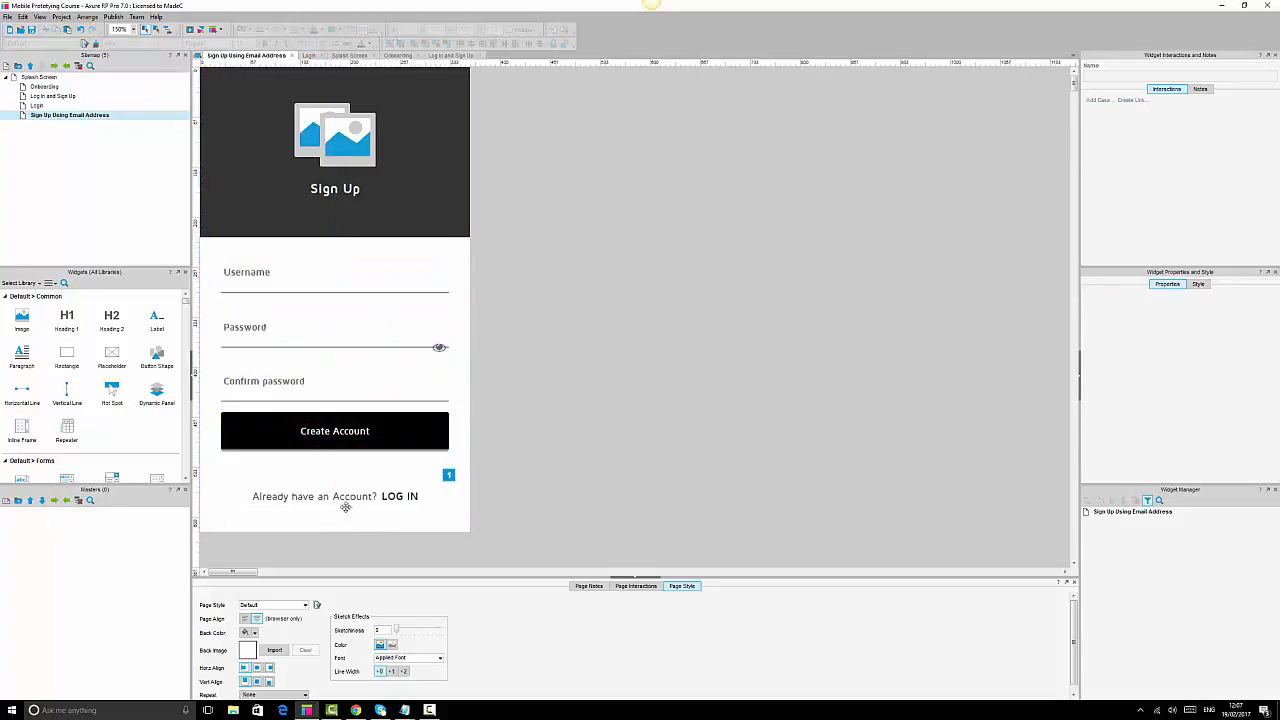
Distribute the header, form and LOG IN link evenly down the page.
click(317, 497)
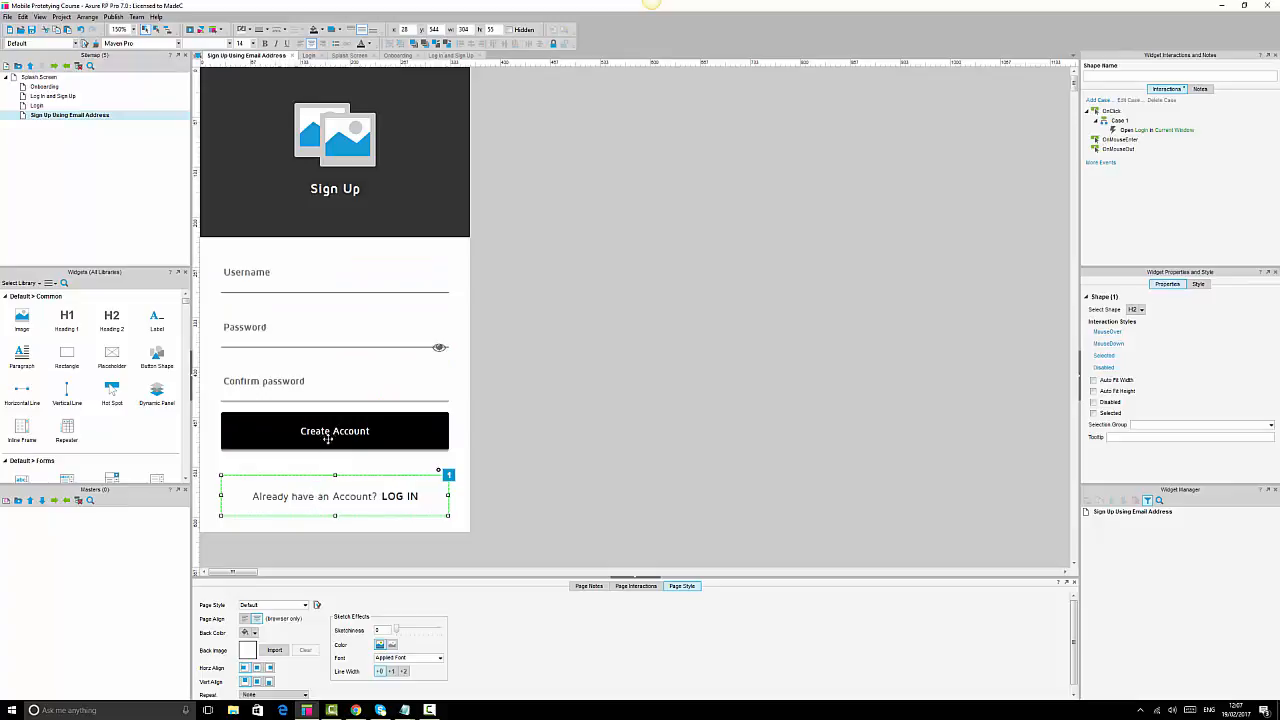
click(718, 466)
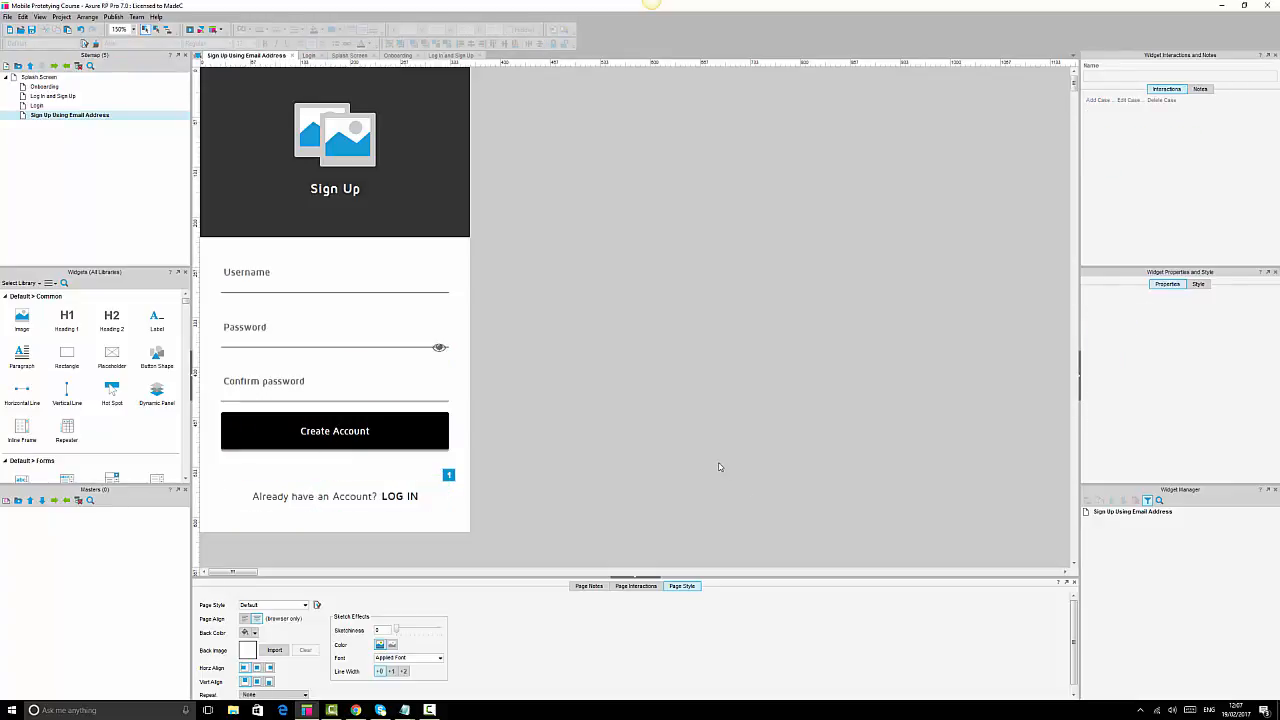
click(353, 121)
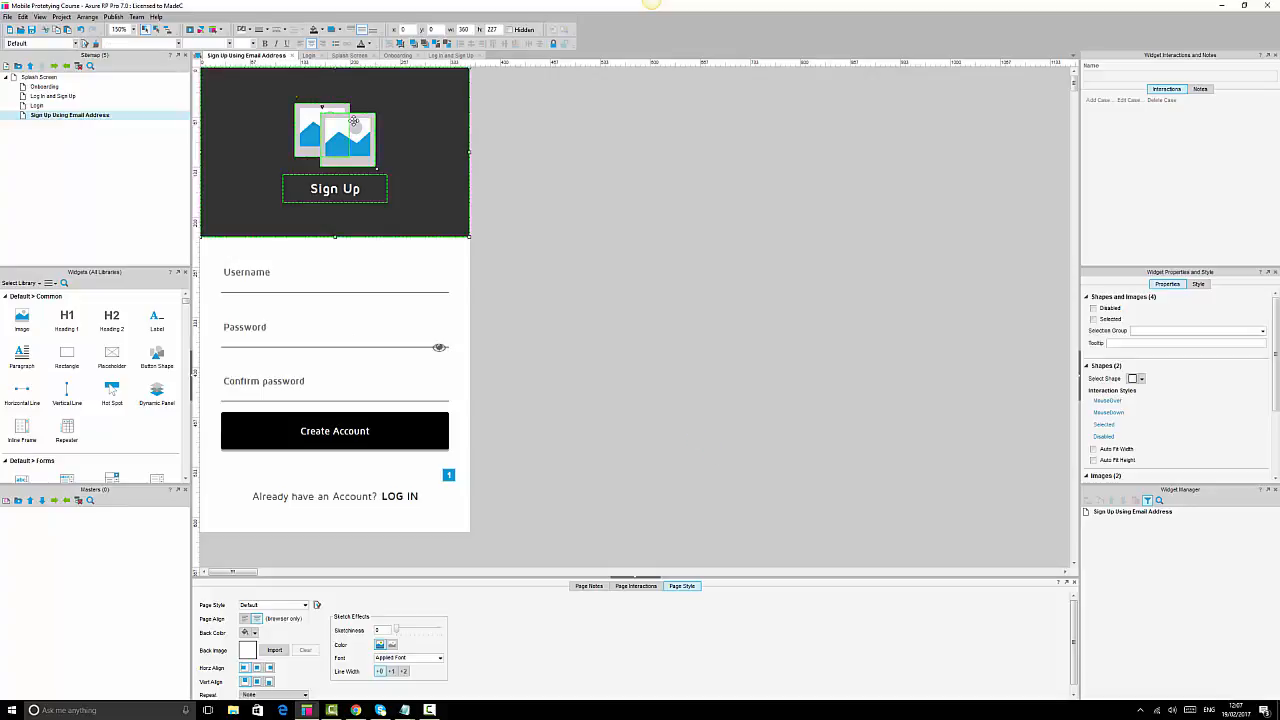
ctrl+click(234, 272)
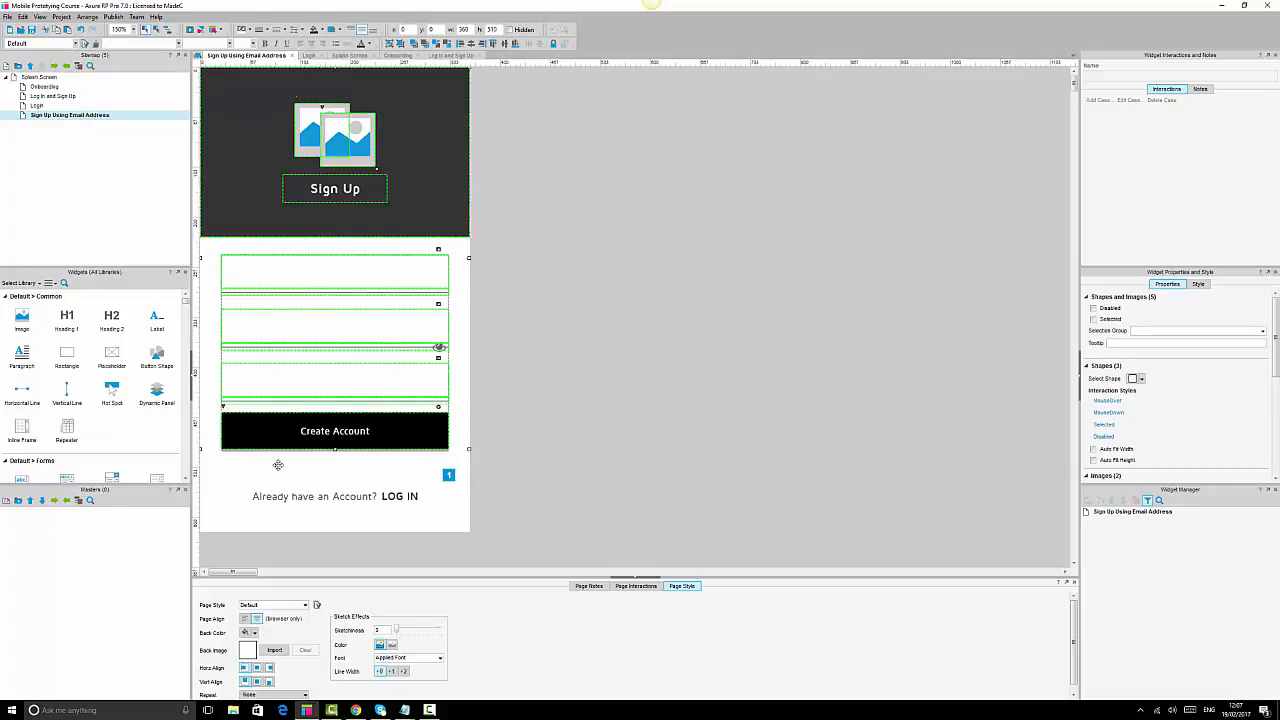
ctrl+click(294, 492)
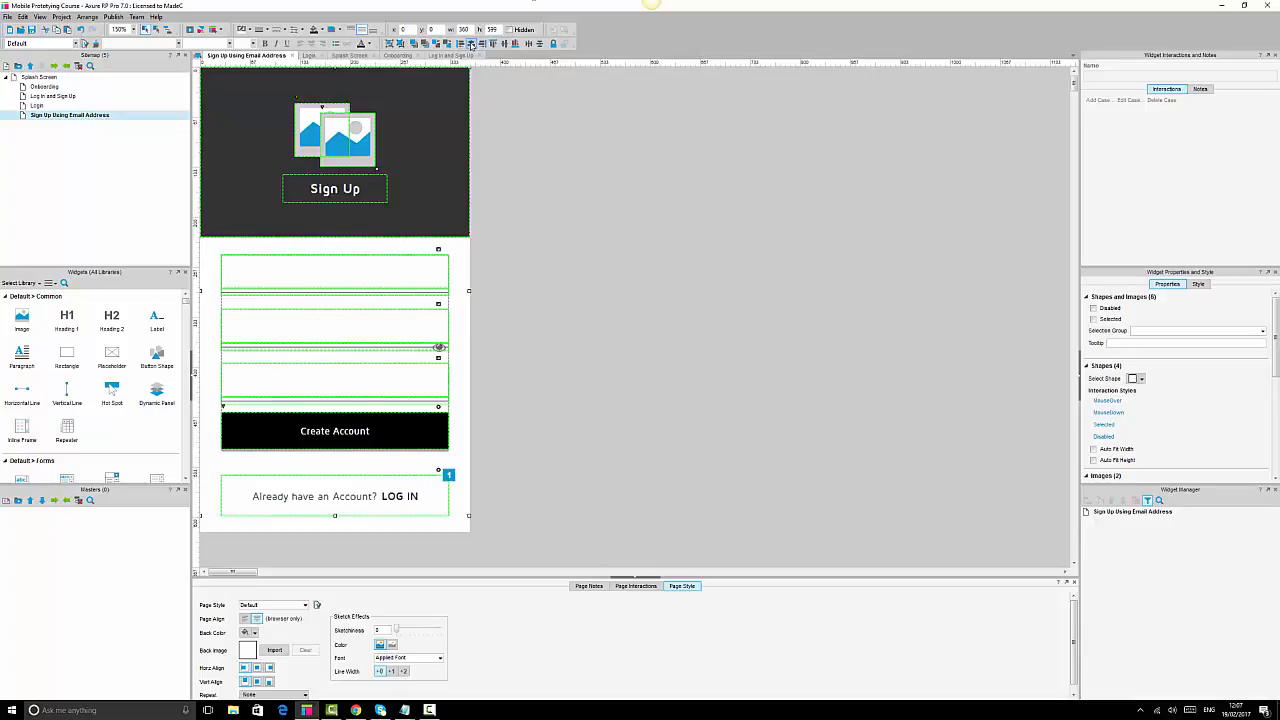
click(540, 44)
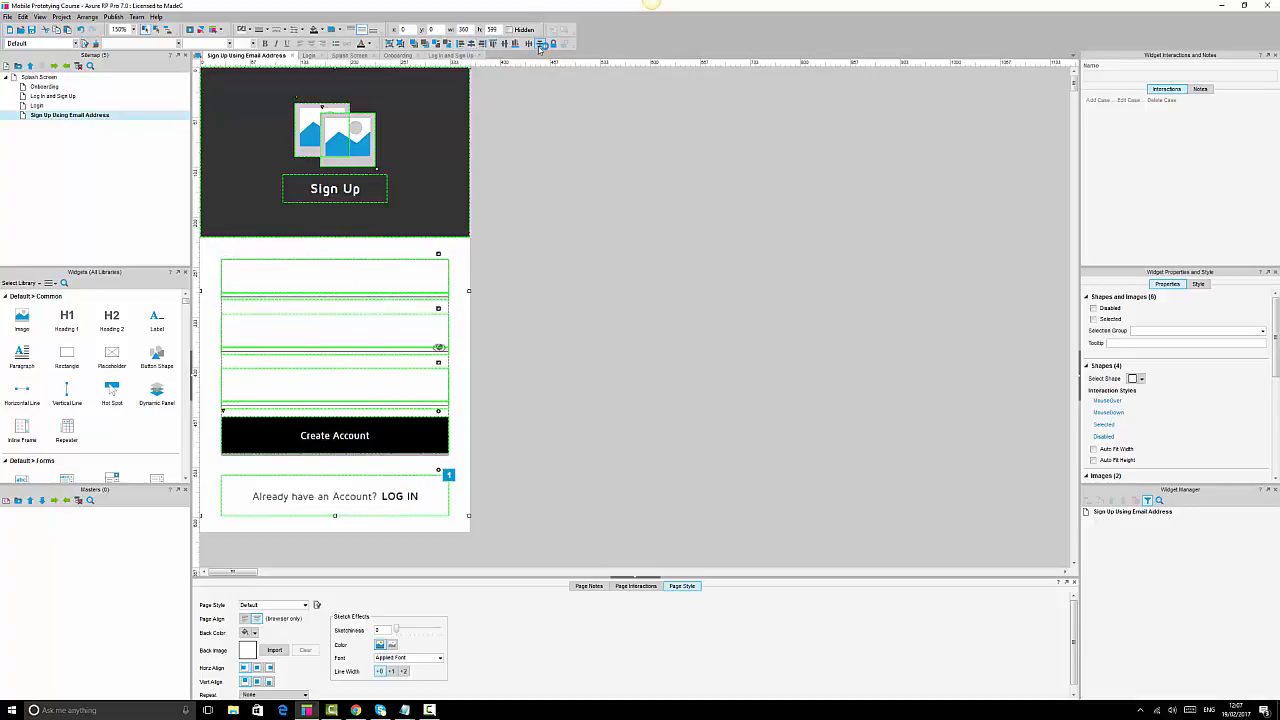
click(678, 200)
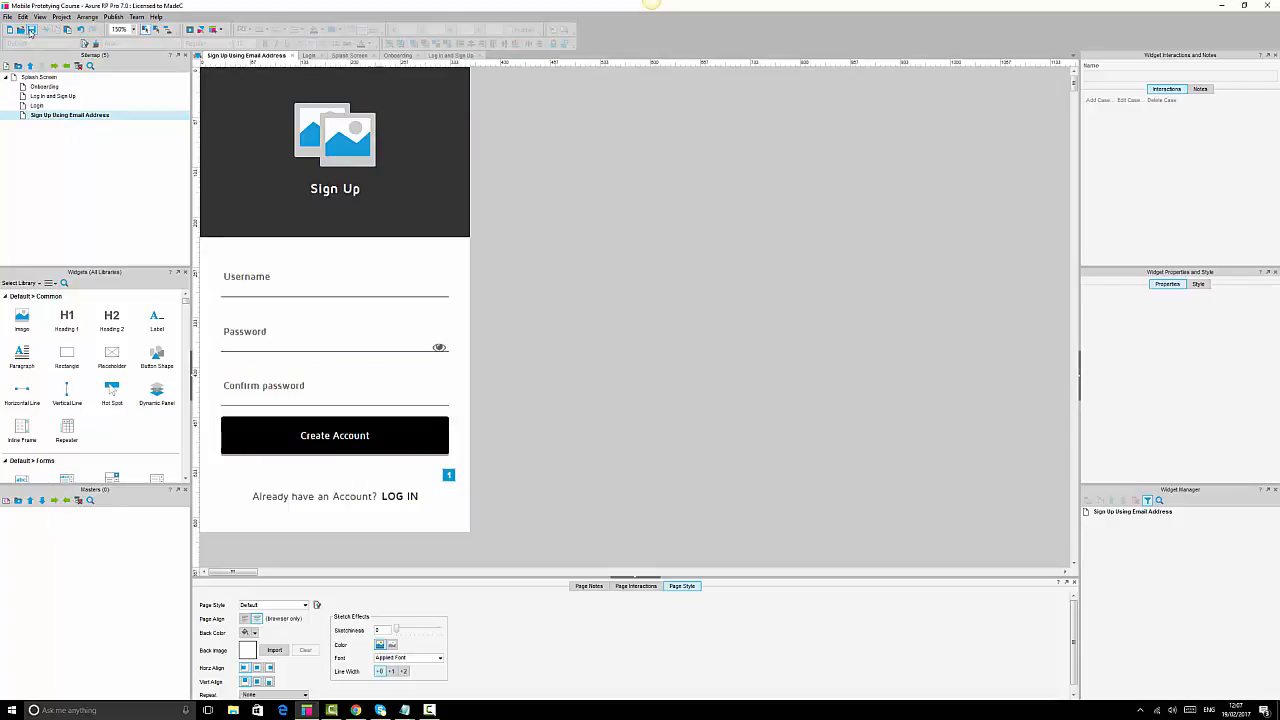
Indent the Log in and Sign Up page under Onboarding in the sitemap.
mouse_move(125, 93)
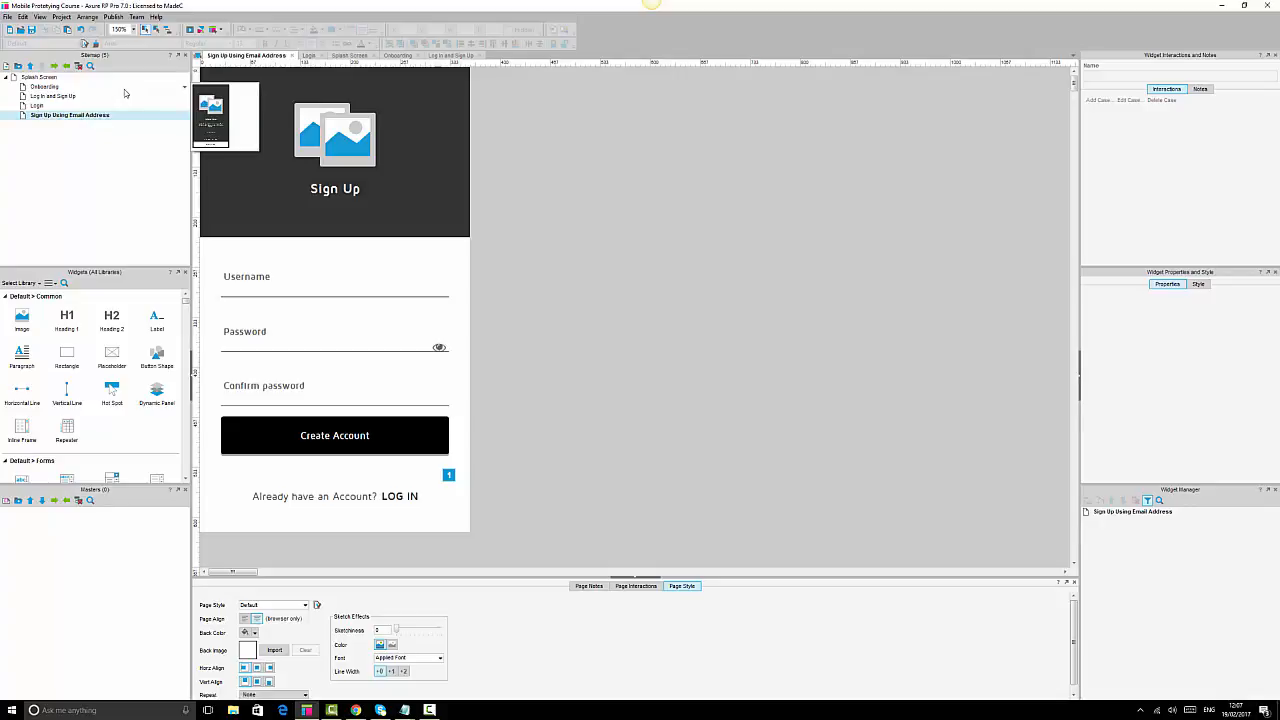
click(37, 78)
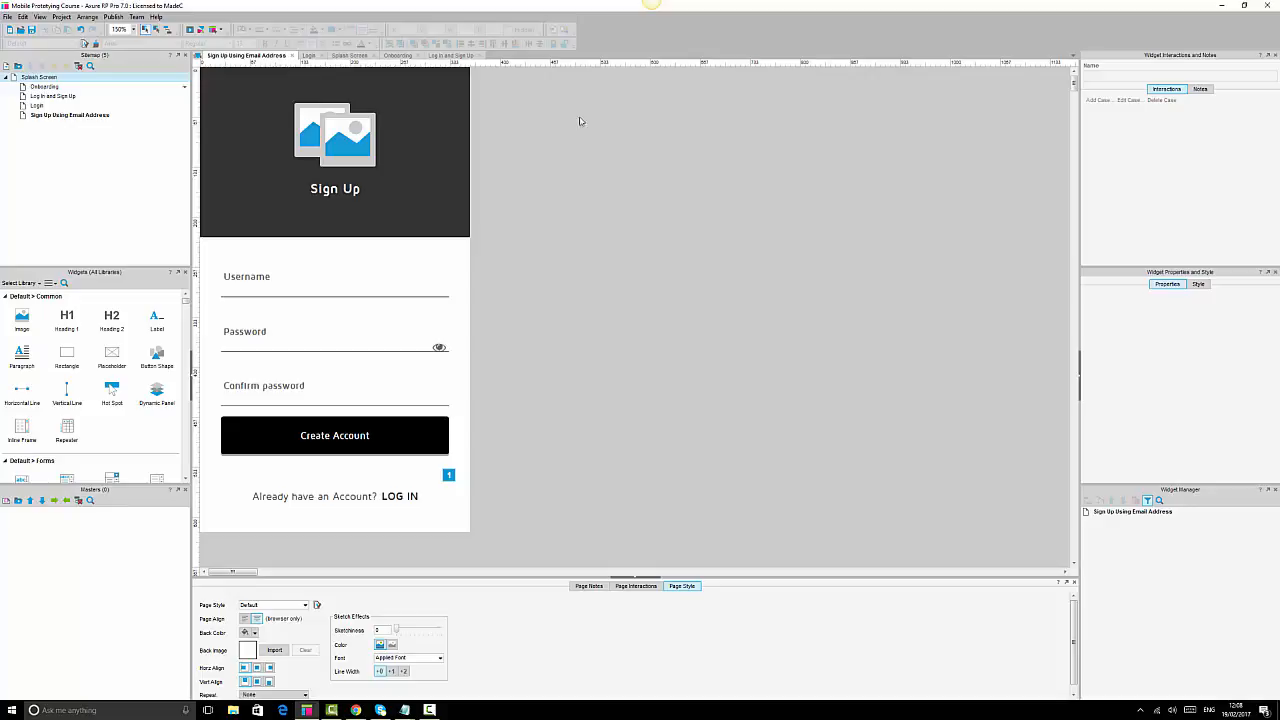
click(449, 138)
click(460, 271)
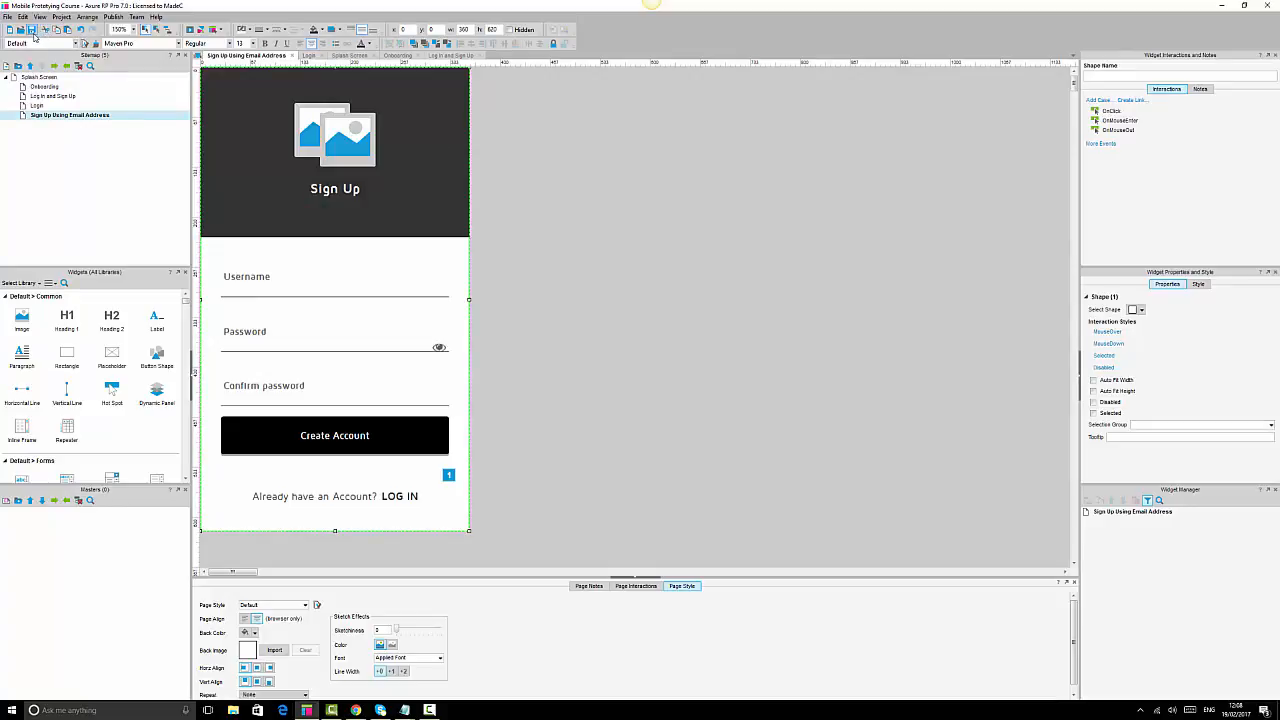
click(37, 88)
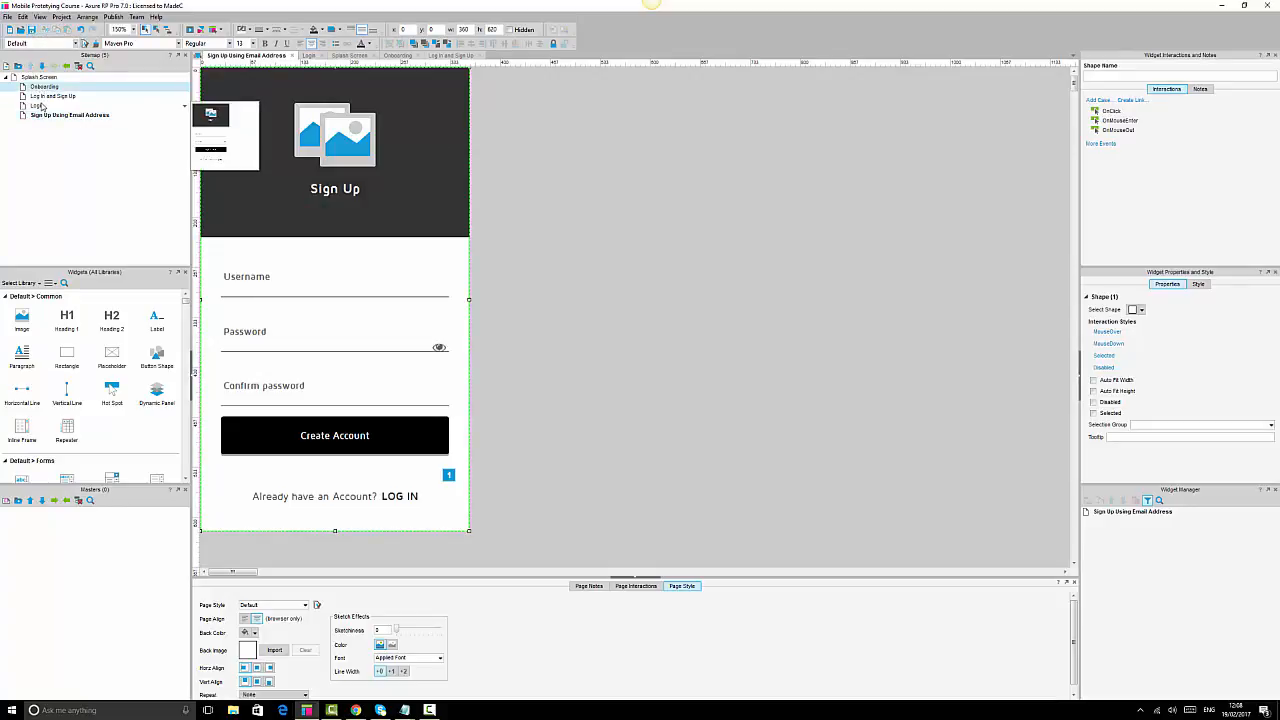
click(44, 98)
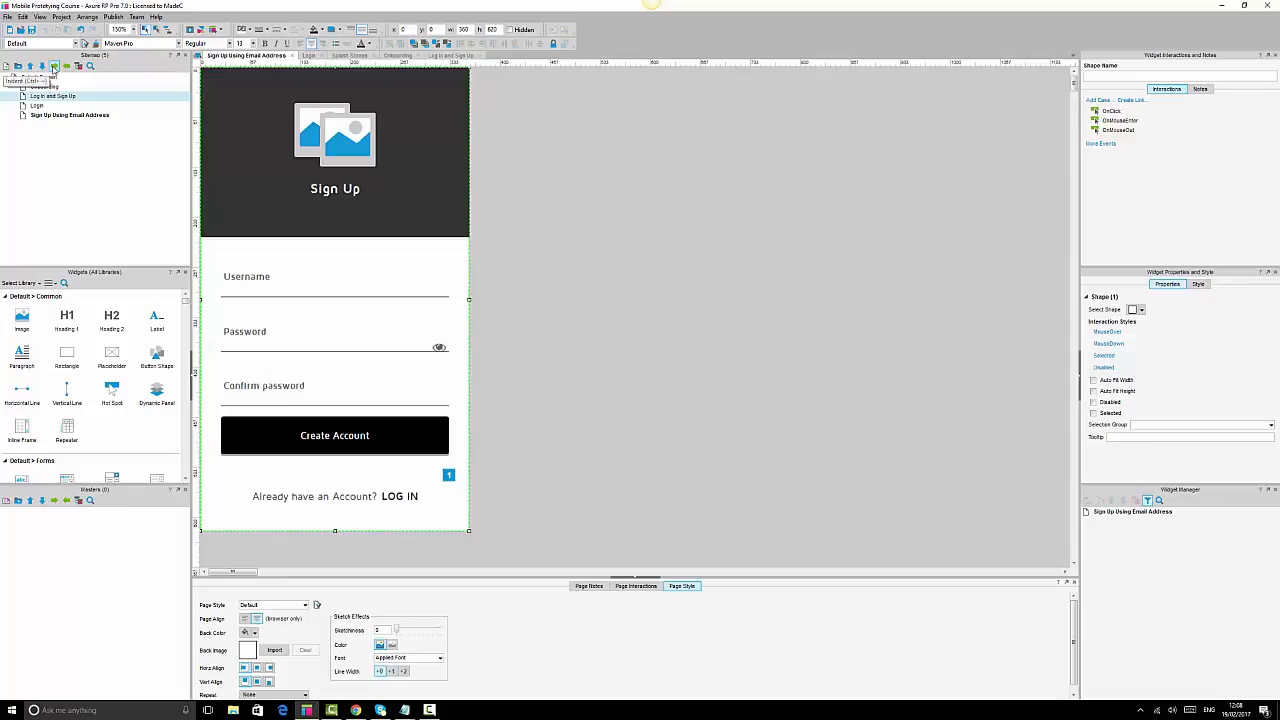
click(54, 67)
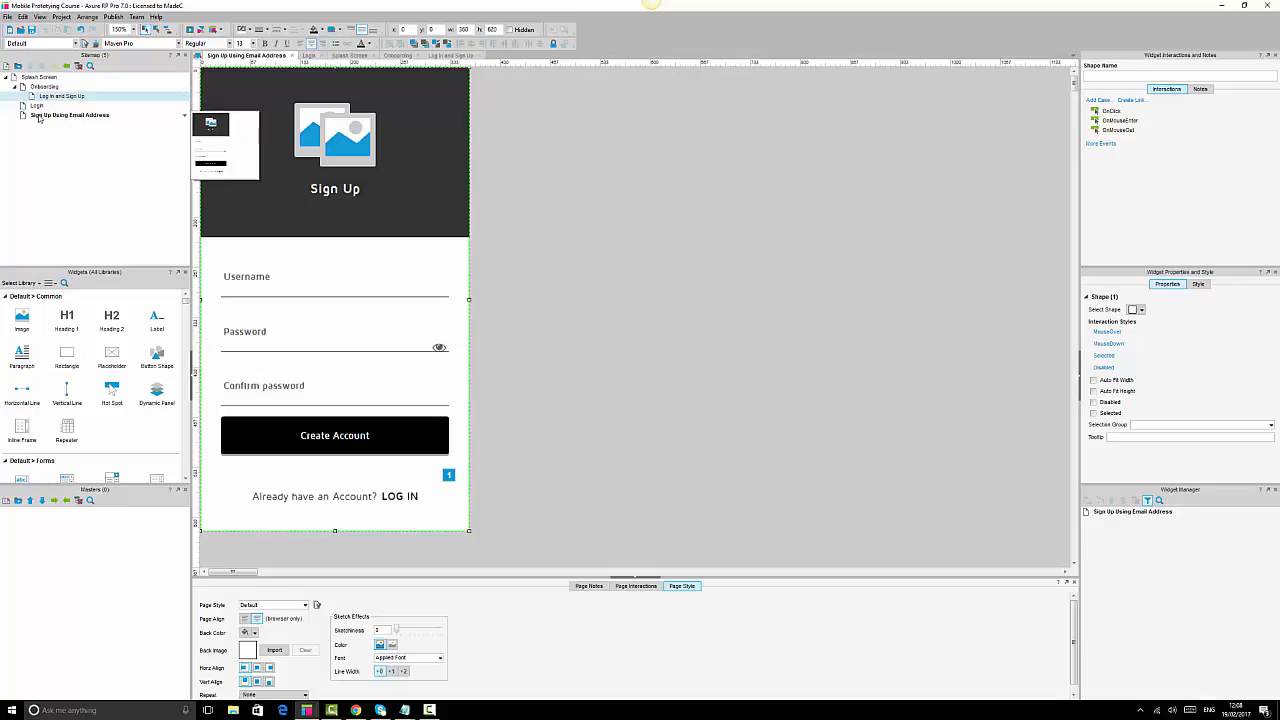
Nest Login and Sign Up Using Email Address side by side under Log in and Sign Up.
click(37, 108)
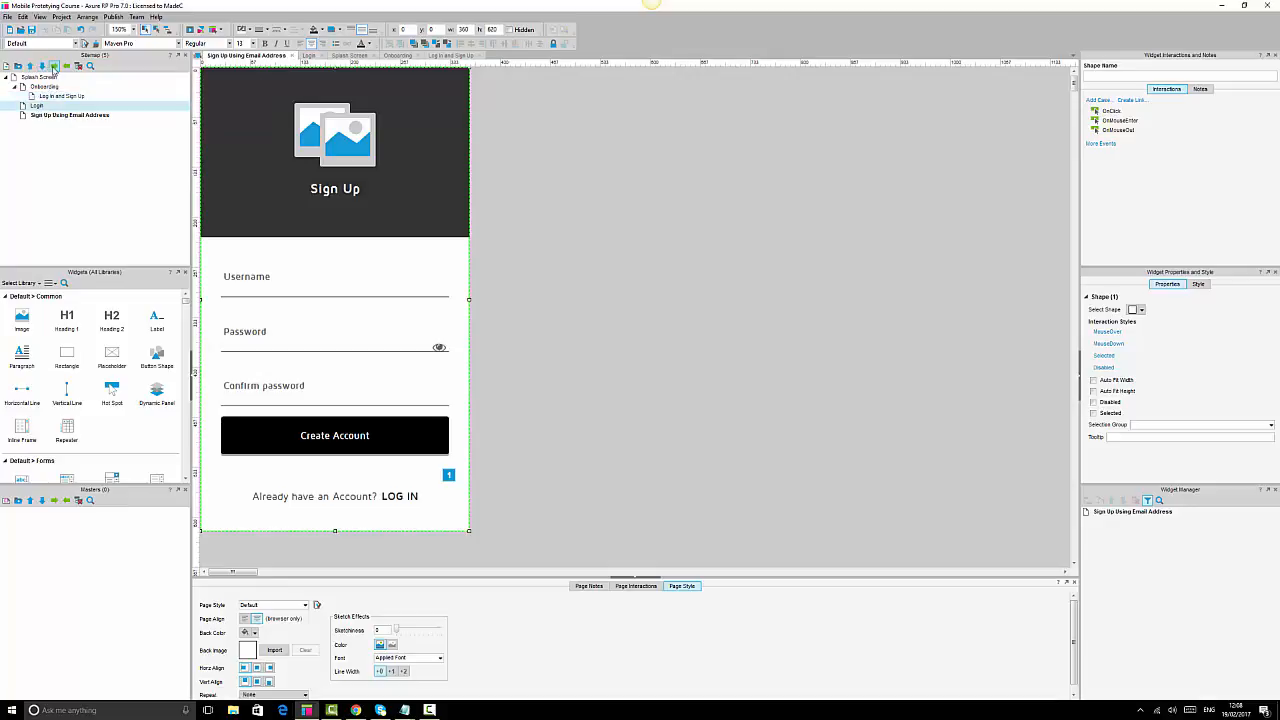
click(54, 67)
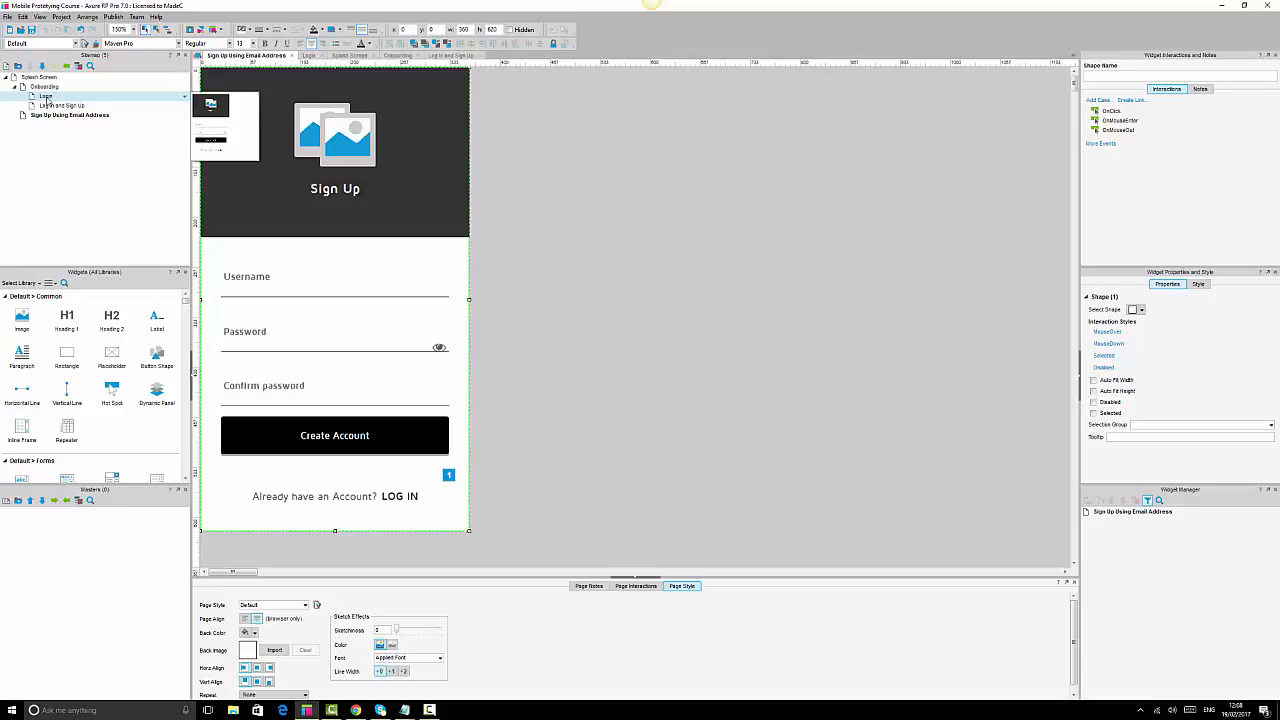
drag(46, 100, 54, 106)
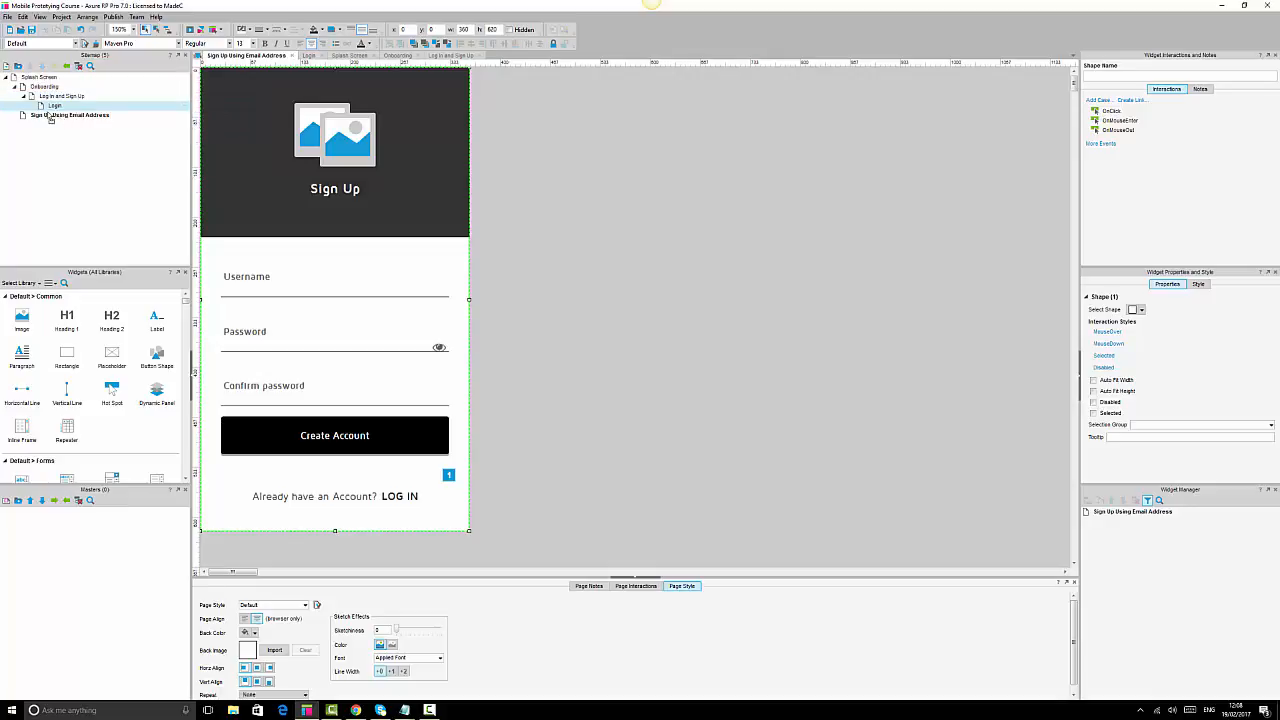
click(36, 117)
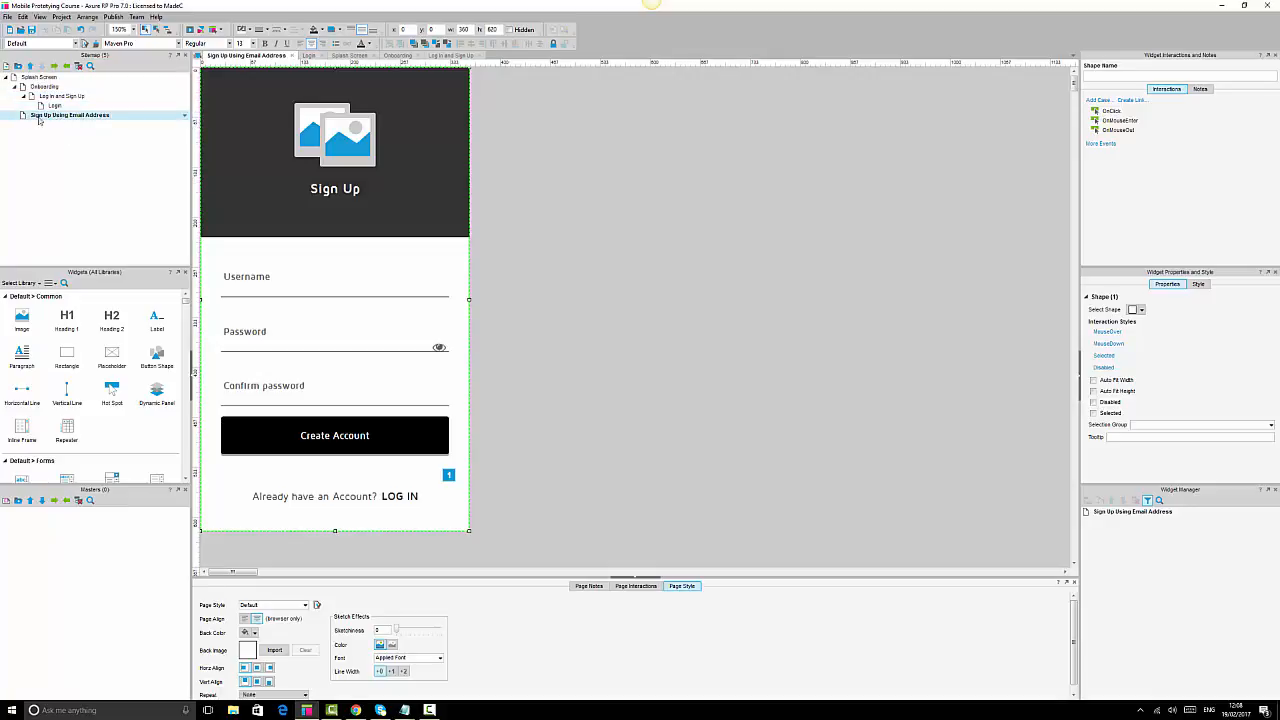
drag(45, 118, 66, 116)
mouse_move(94, 120)
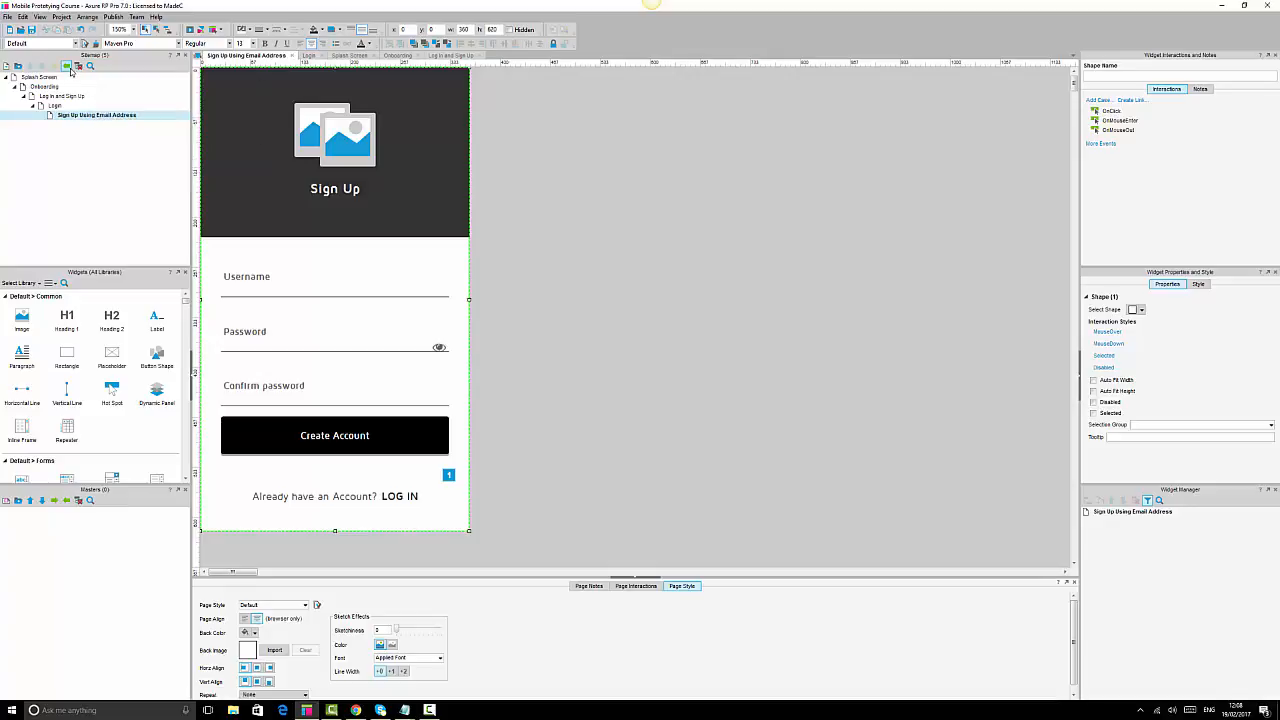
click(67, 66)
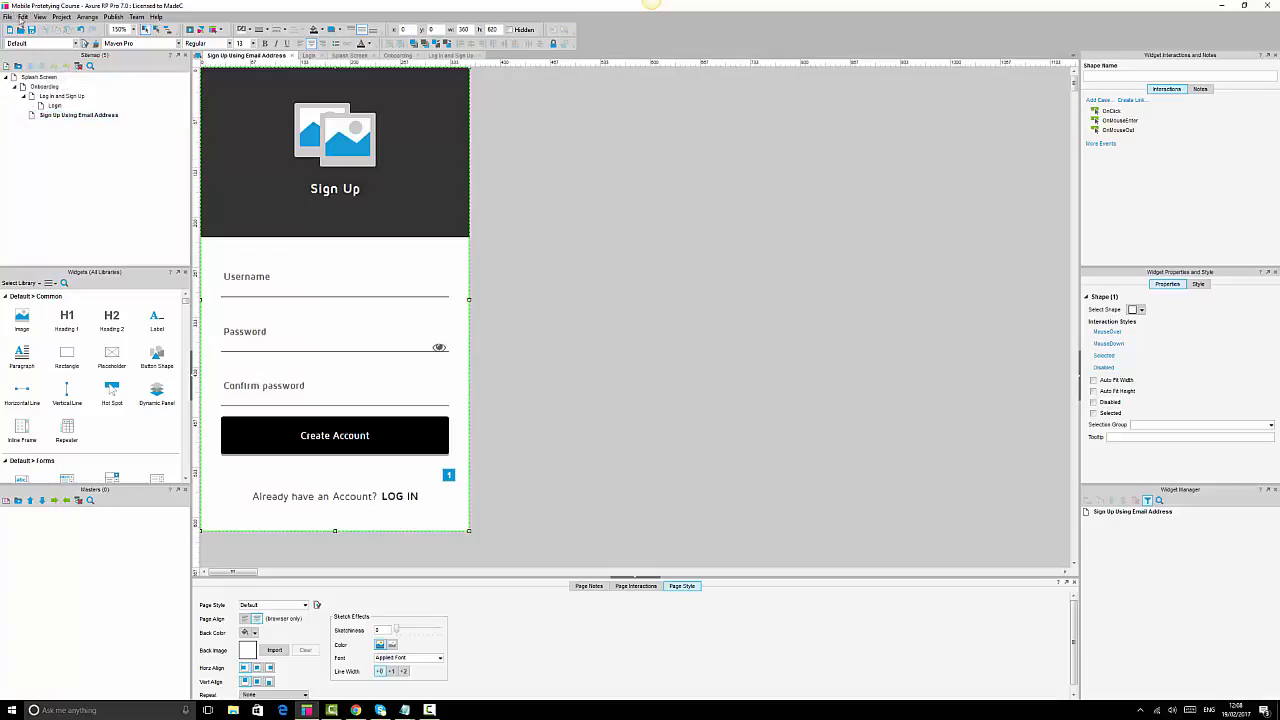
click(759, 335)
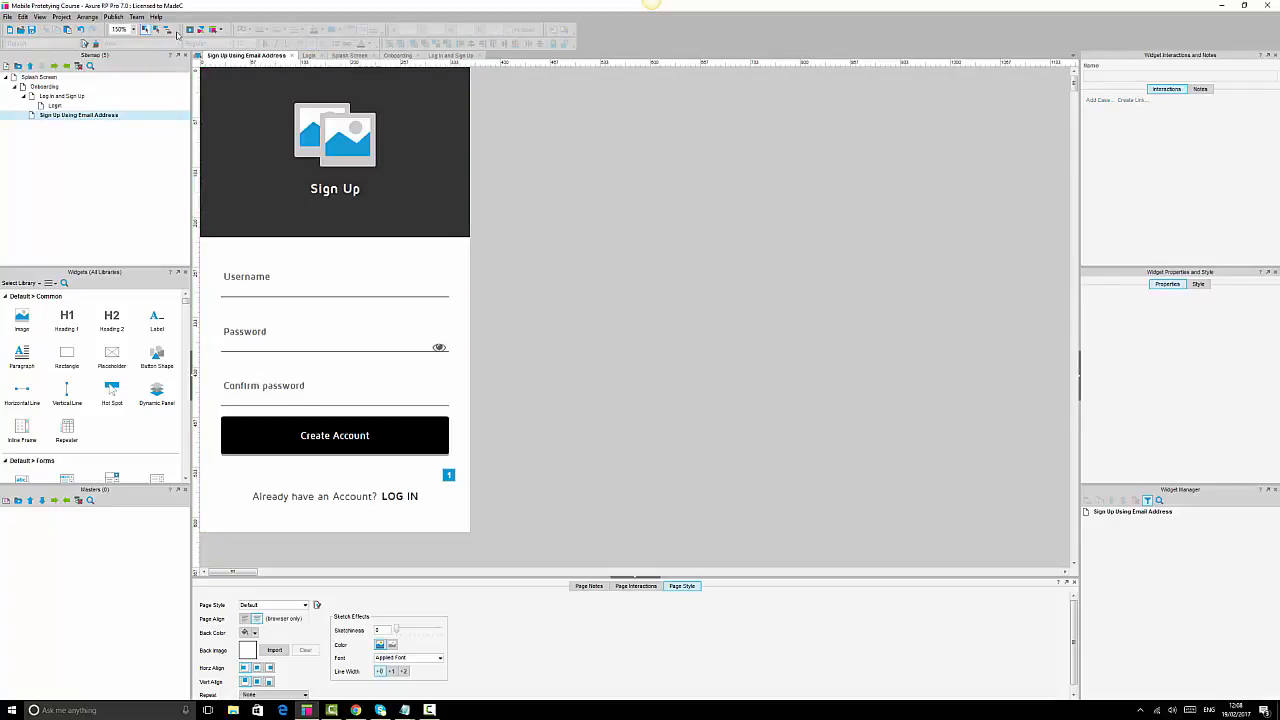
Preview the prototype and copy its page address from Edge, then close Edge.
click(190, 29)
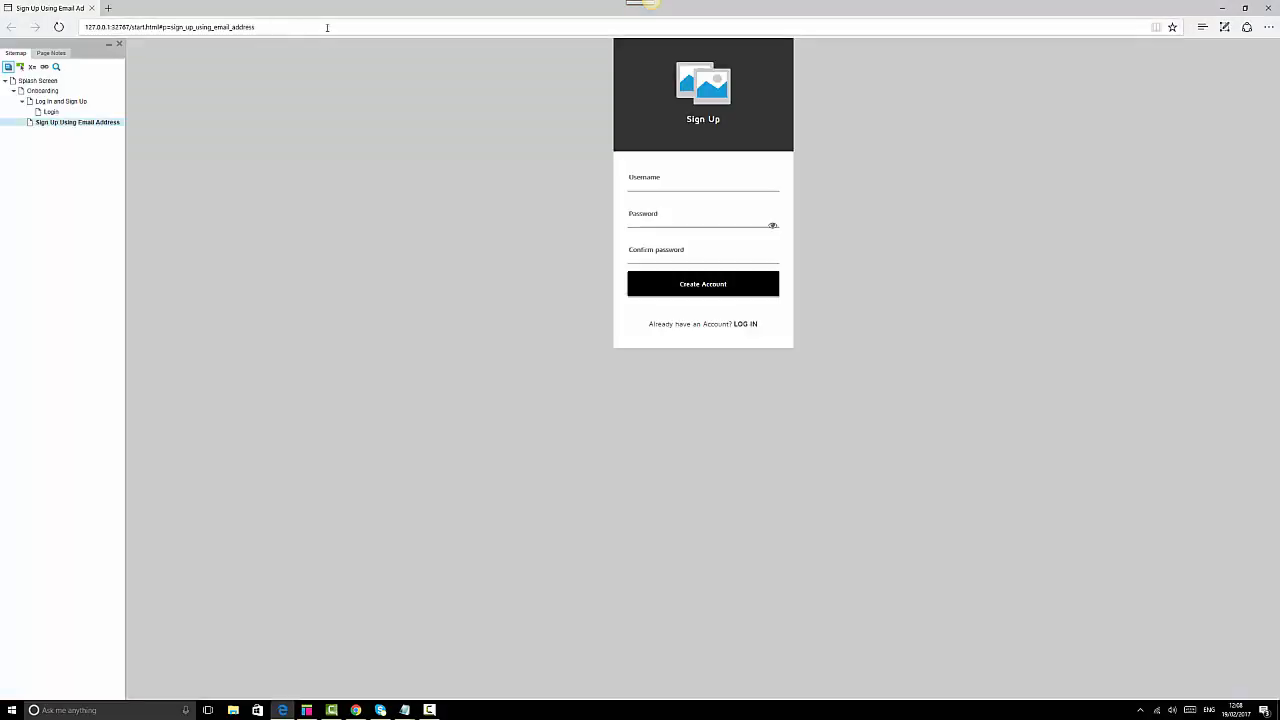
click(326, 28)
key(ctrl+c)
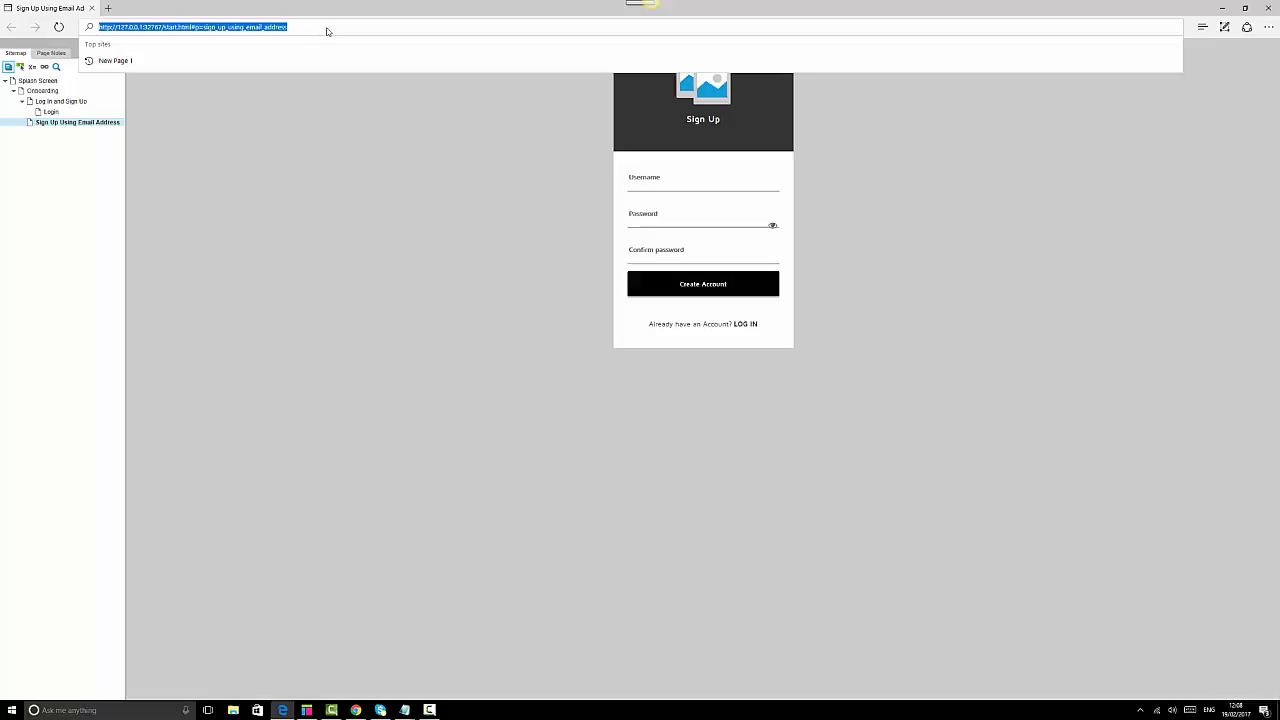
click(1268, 8)
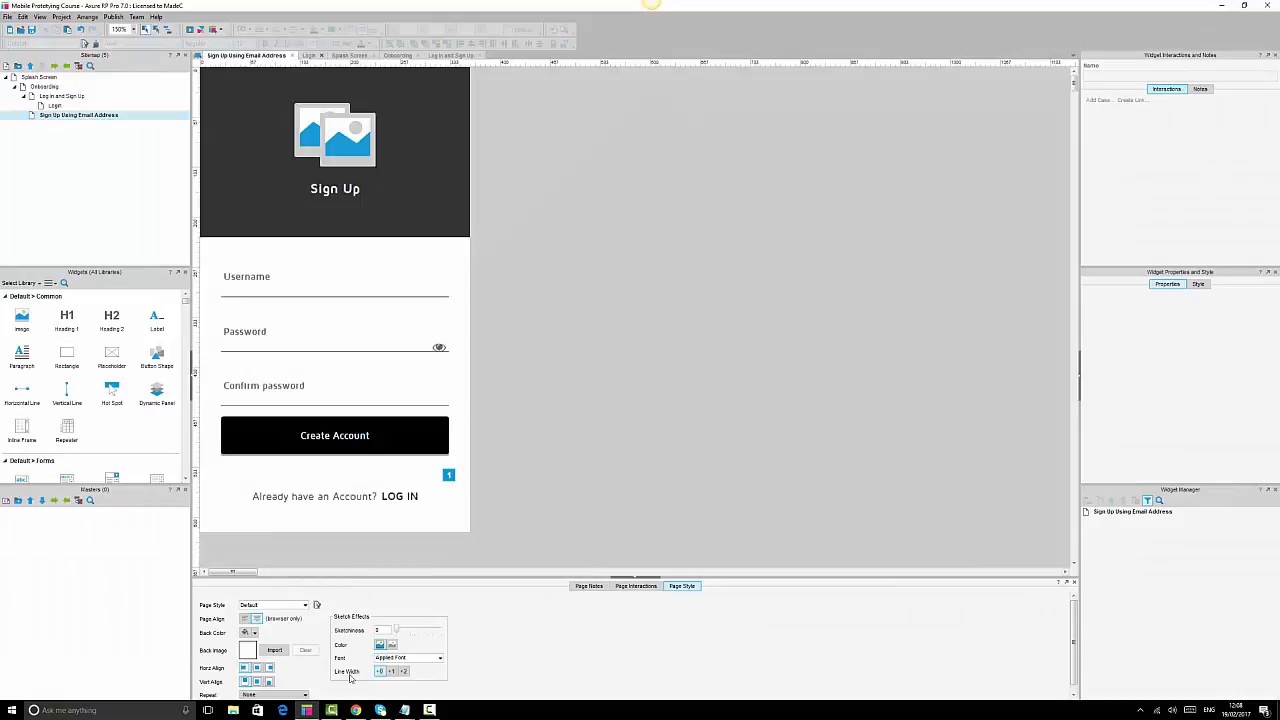
Load the copied preview address in a new Chrome tab, then return to Axure.
click(356, 710)
key(ctrl+v)
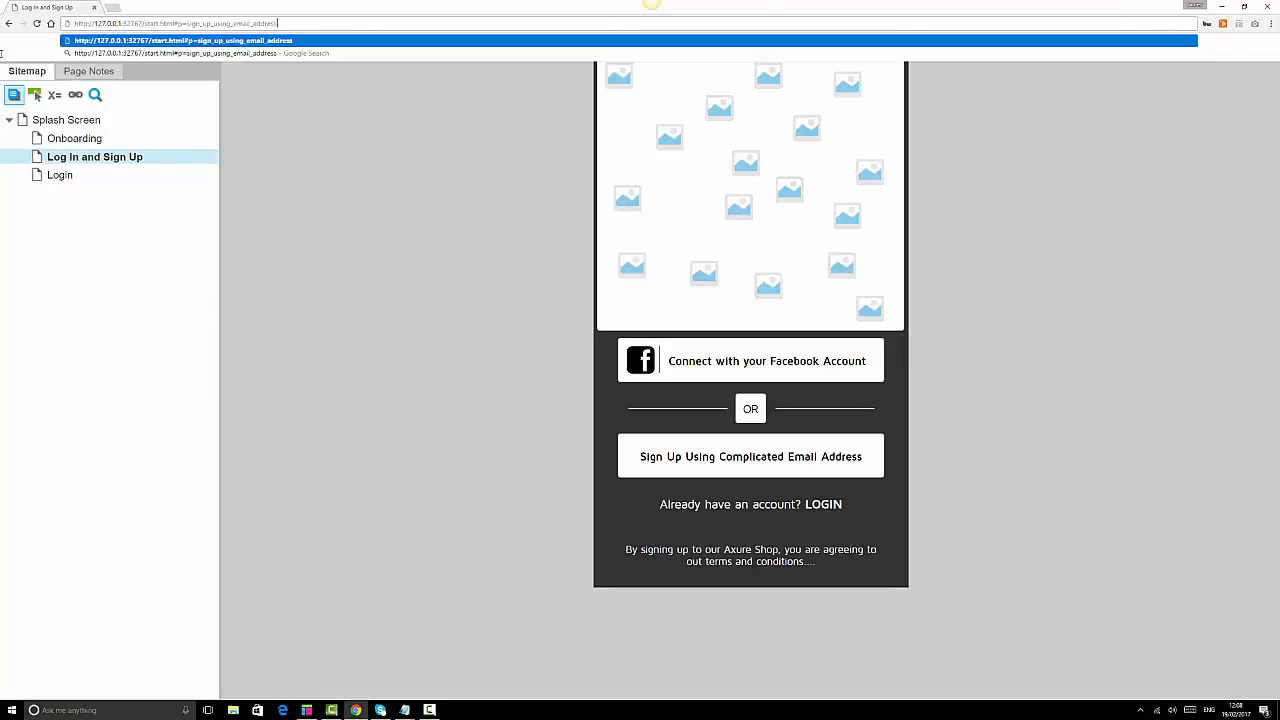
key(Return)
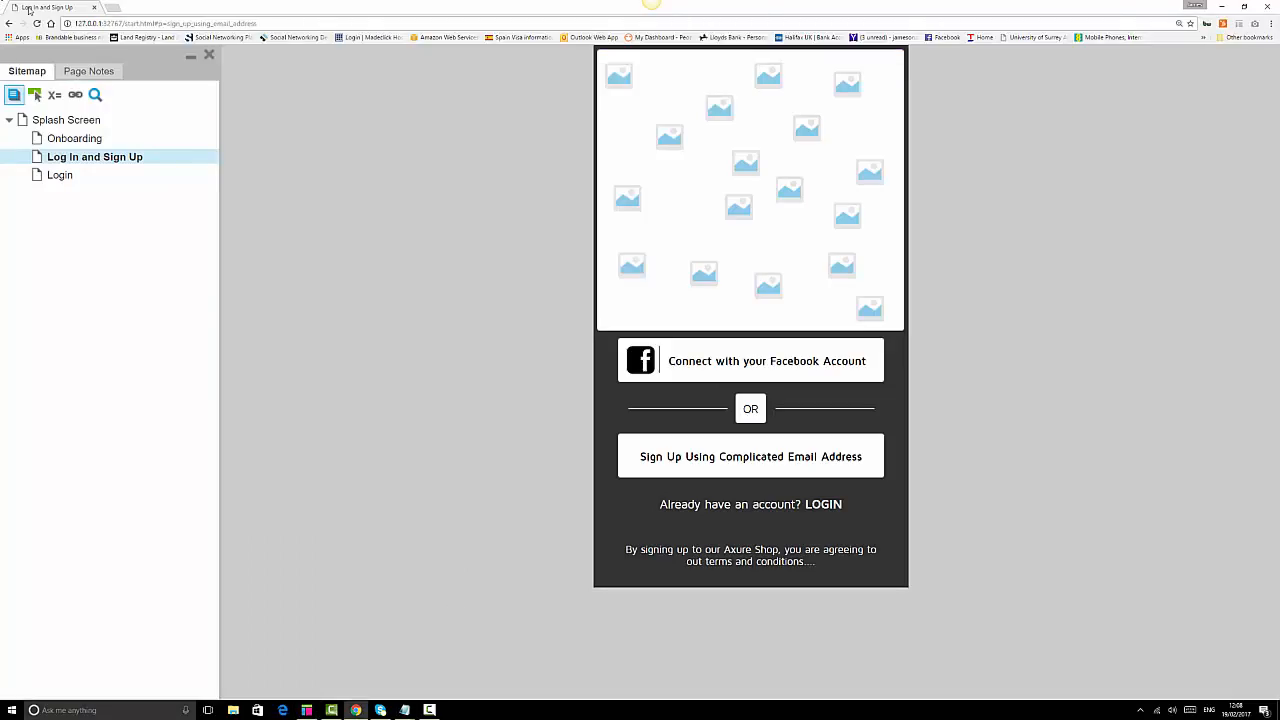
click(116, 9)
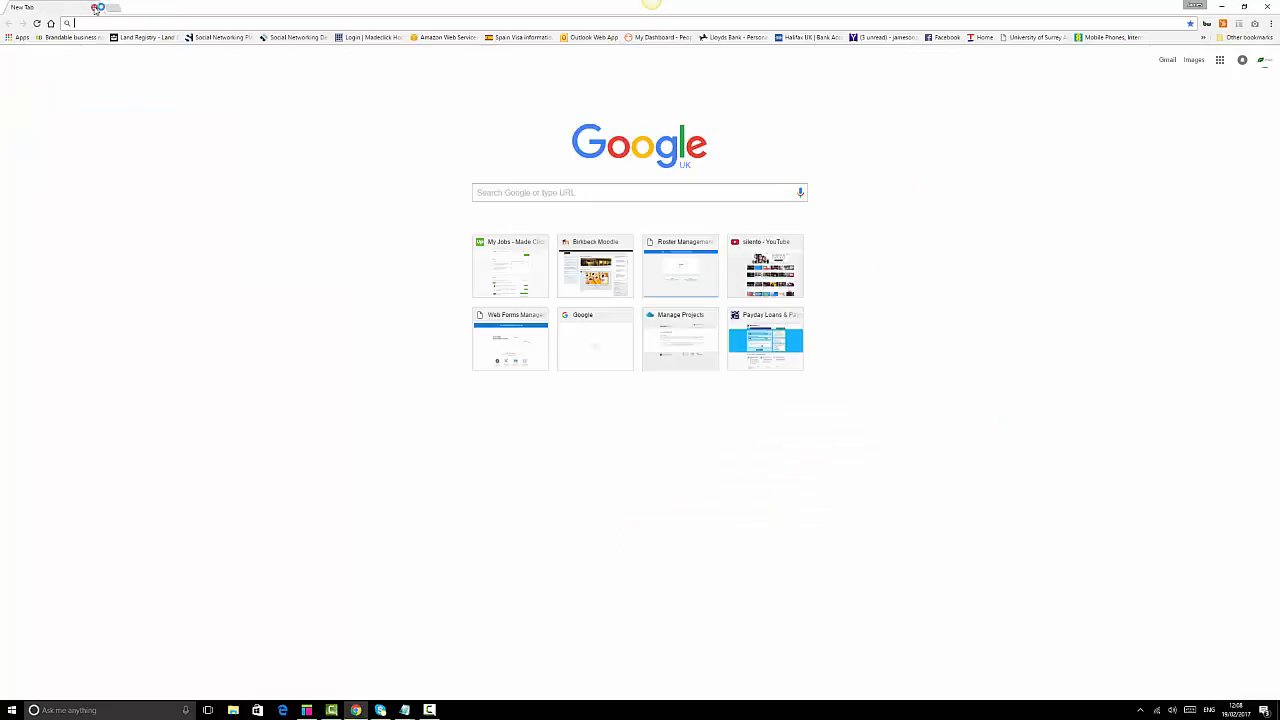
text(http://127.0.0.1:32767/start.html#p=sign_up_using_email_address)
key(Return)
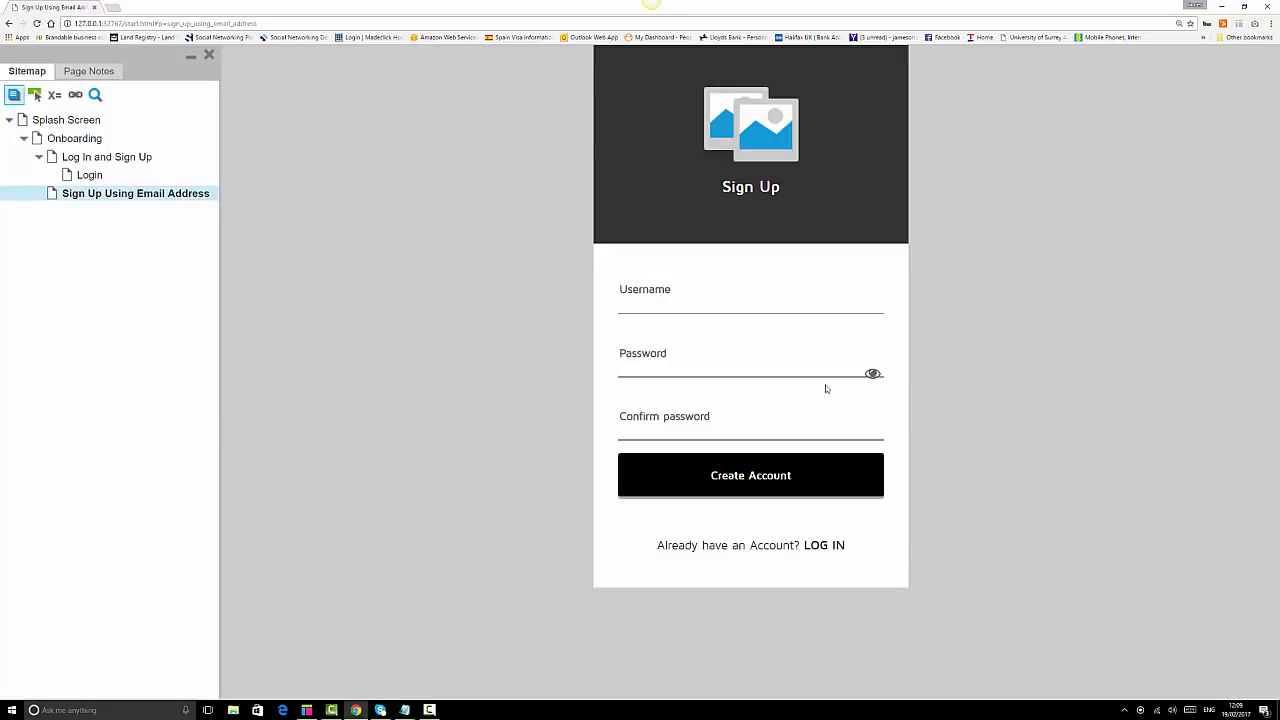
click(306, 710)
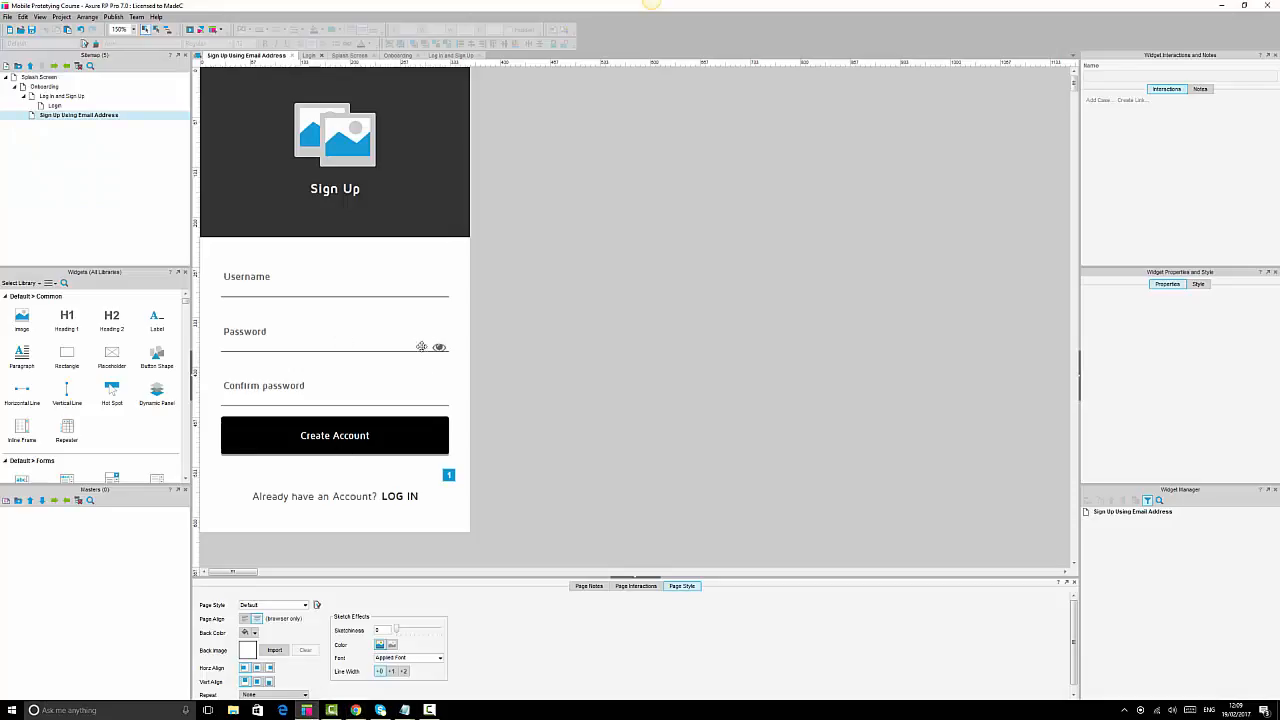
Nudge the eye icon up to the Password field's right edge.
click(439, 346)
drag(439, 346, 441, 336)
click(516, 358)
click(248, 327)
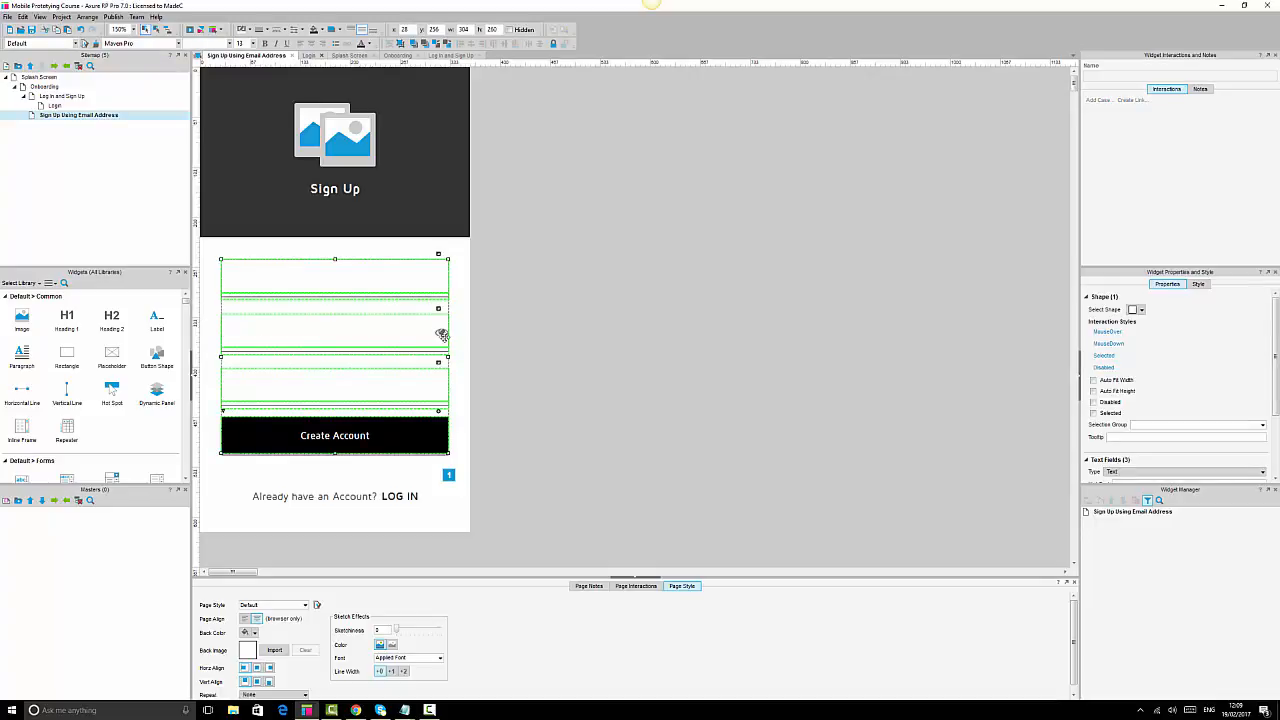
ctrl+click(442, 333)
click(558, 238)
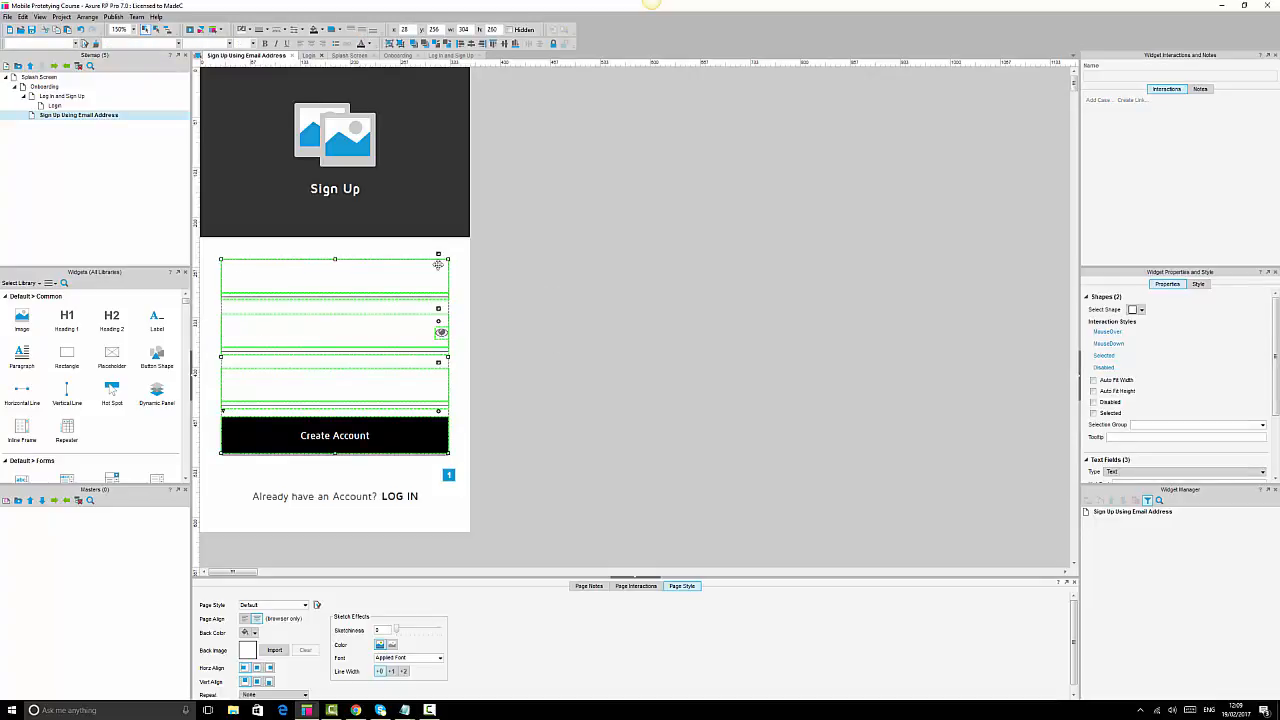
click(336, 339)
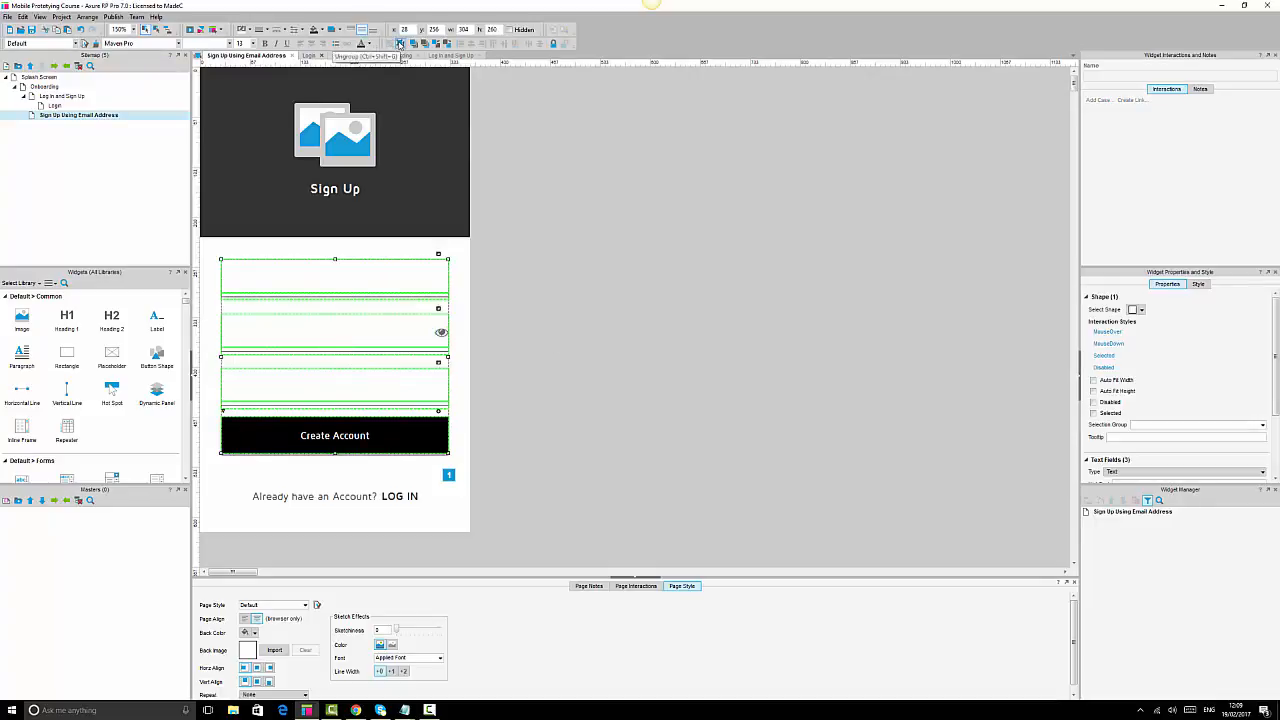
click(473, 258)
click(251, 333)
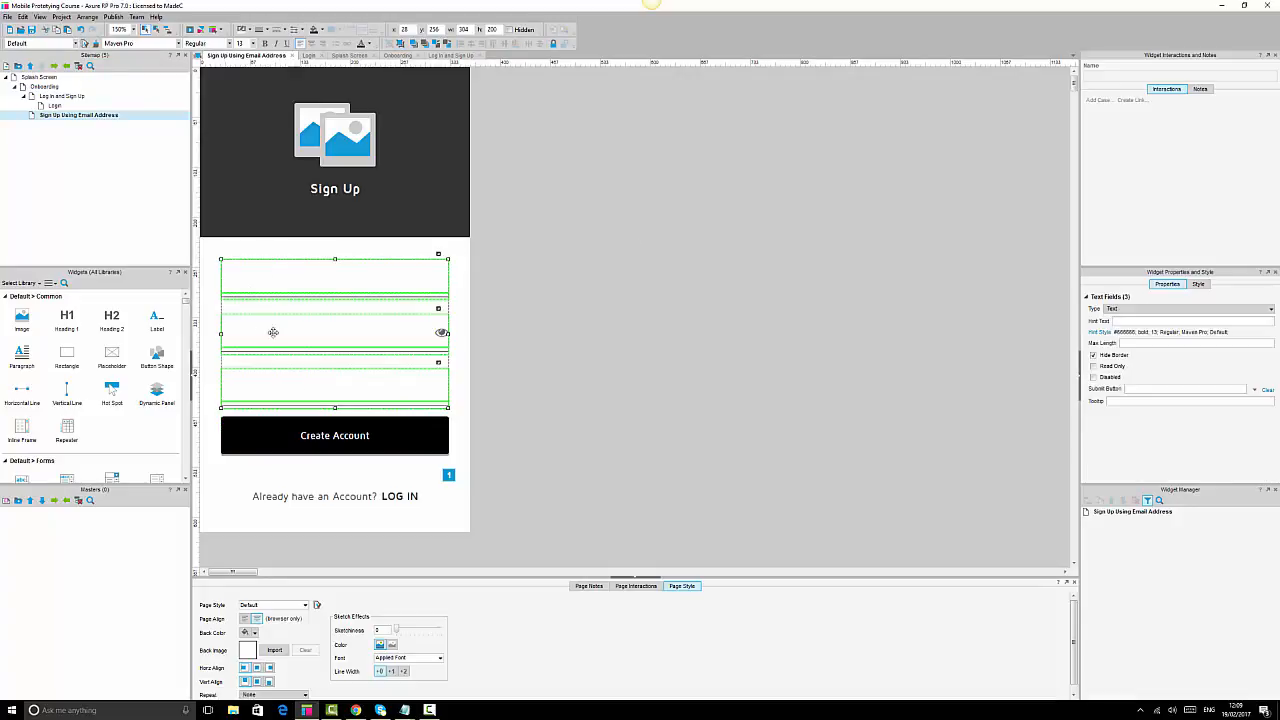
click(524, 338)
Delete the eye icon from the Password field and bring up the Chrome preview.
click(441, 331)
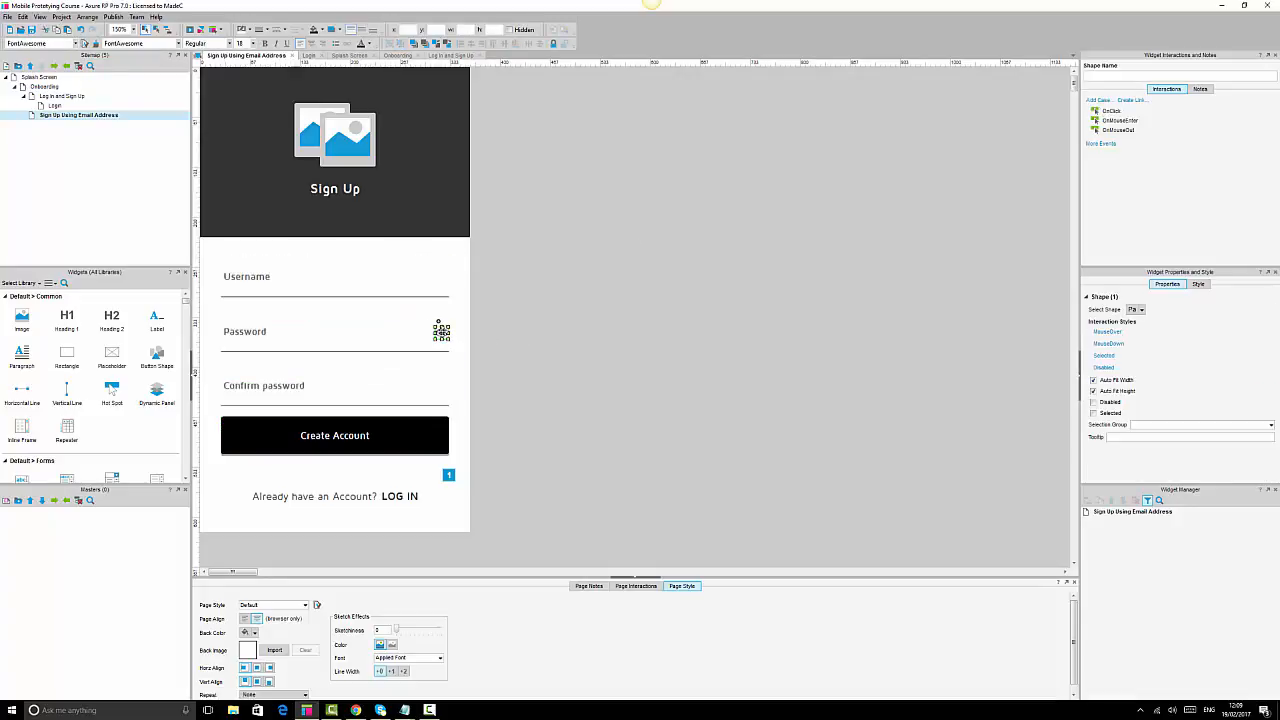
key(Delete)
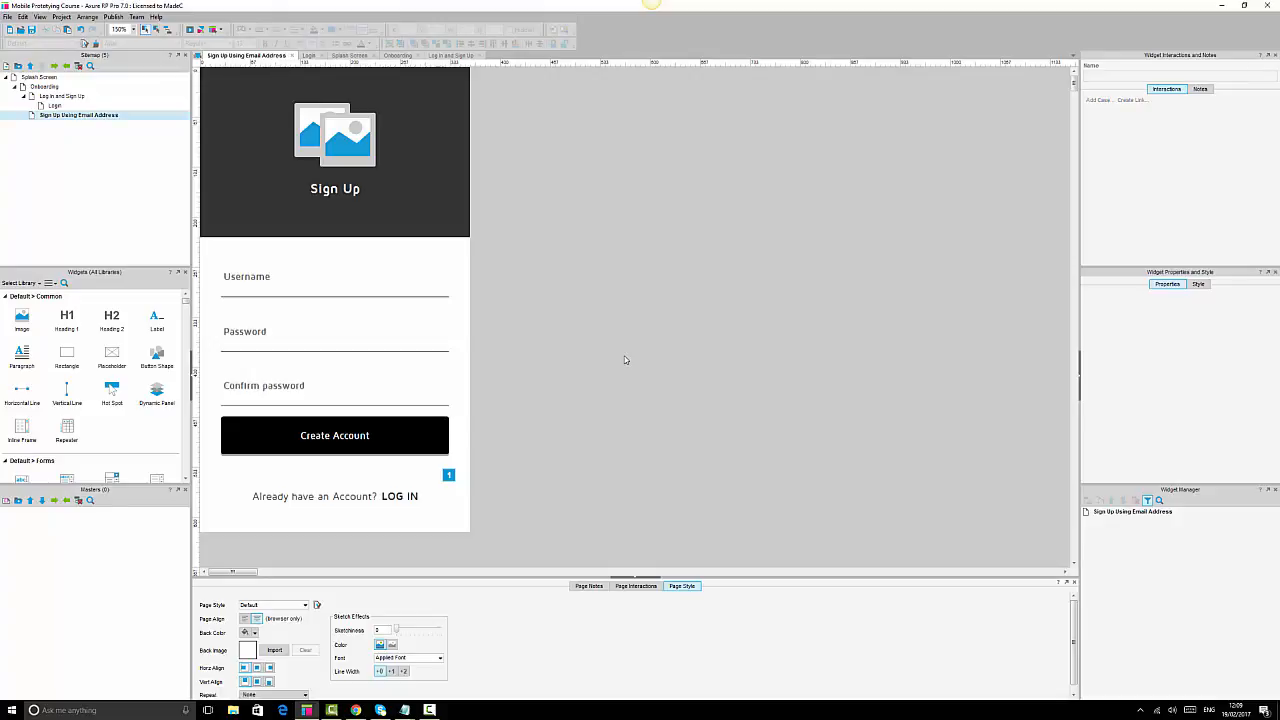
click(255, 339)
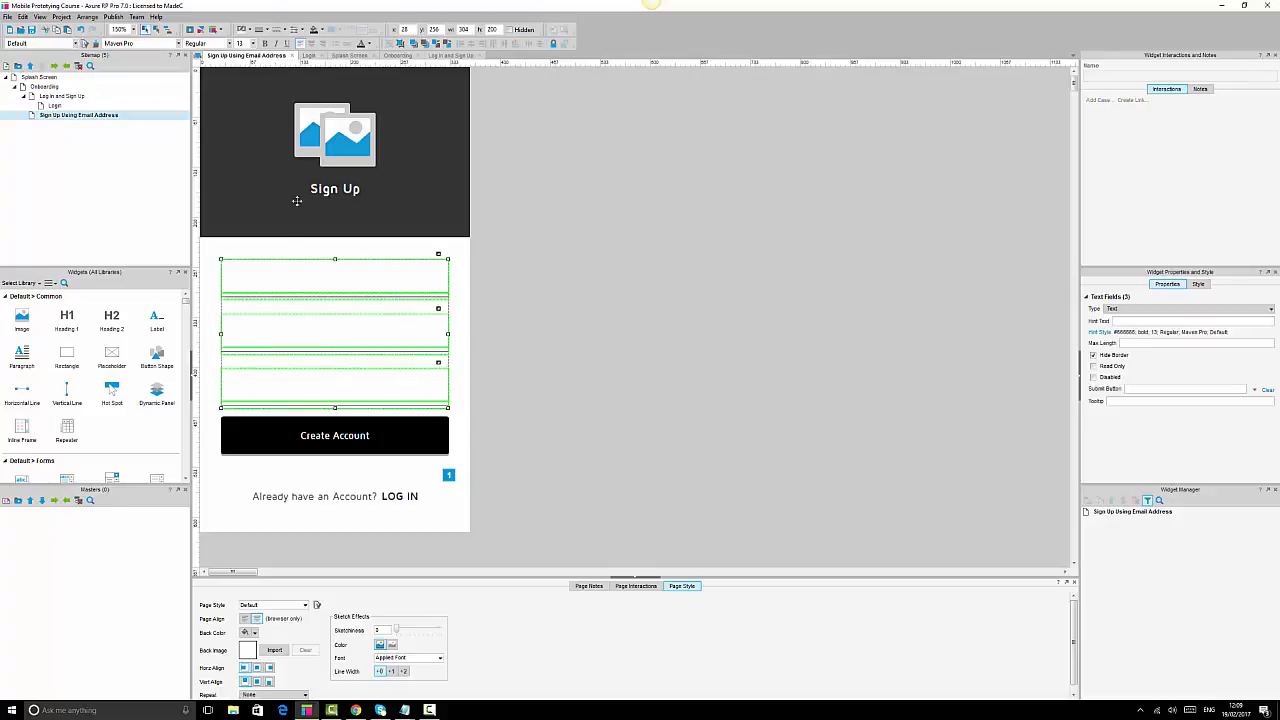
click(615, 262)
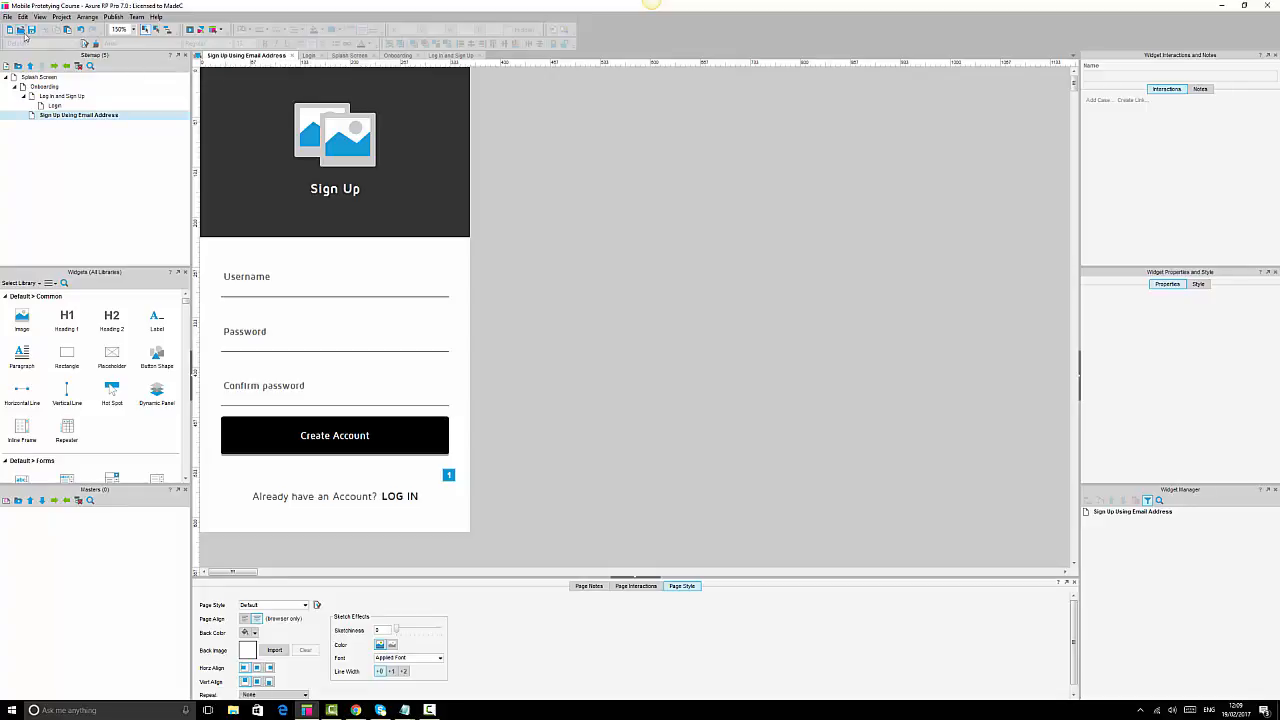
click(355, 709)
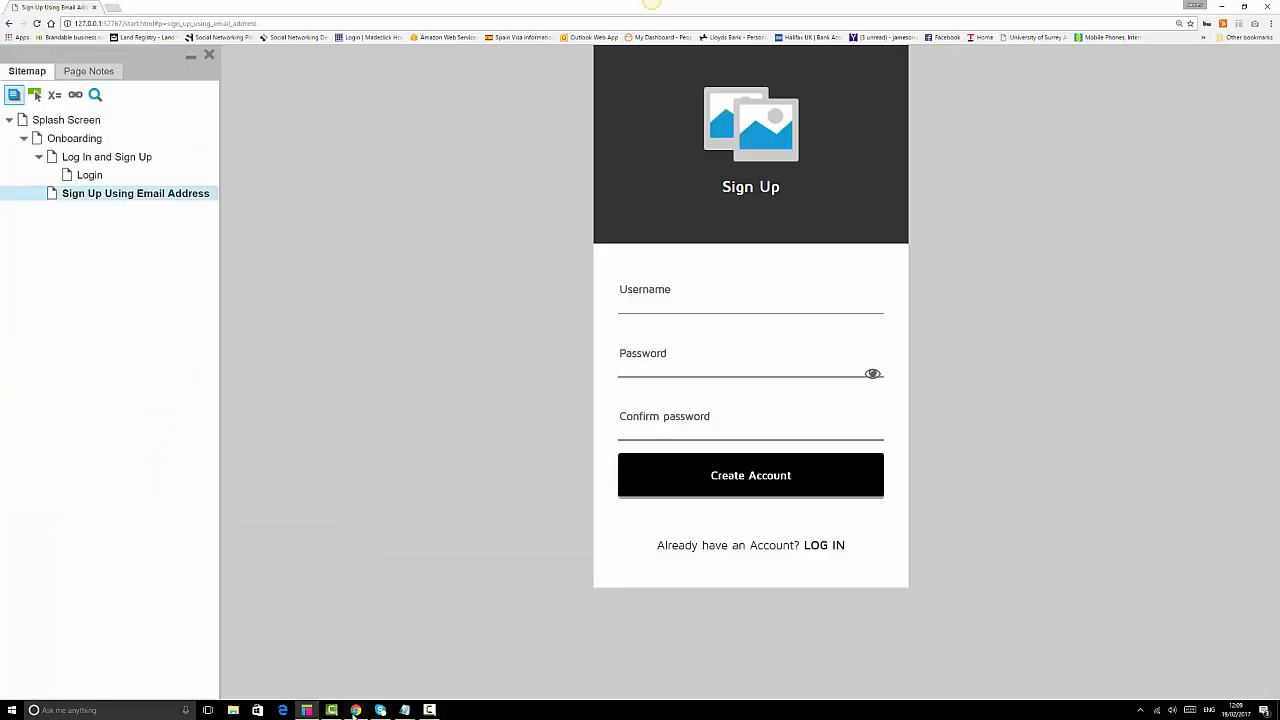
Reload the Chrome preview to show the Password field without its eye icon.
click(38, 24)
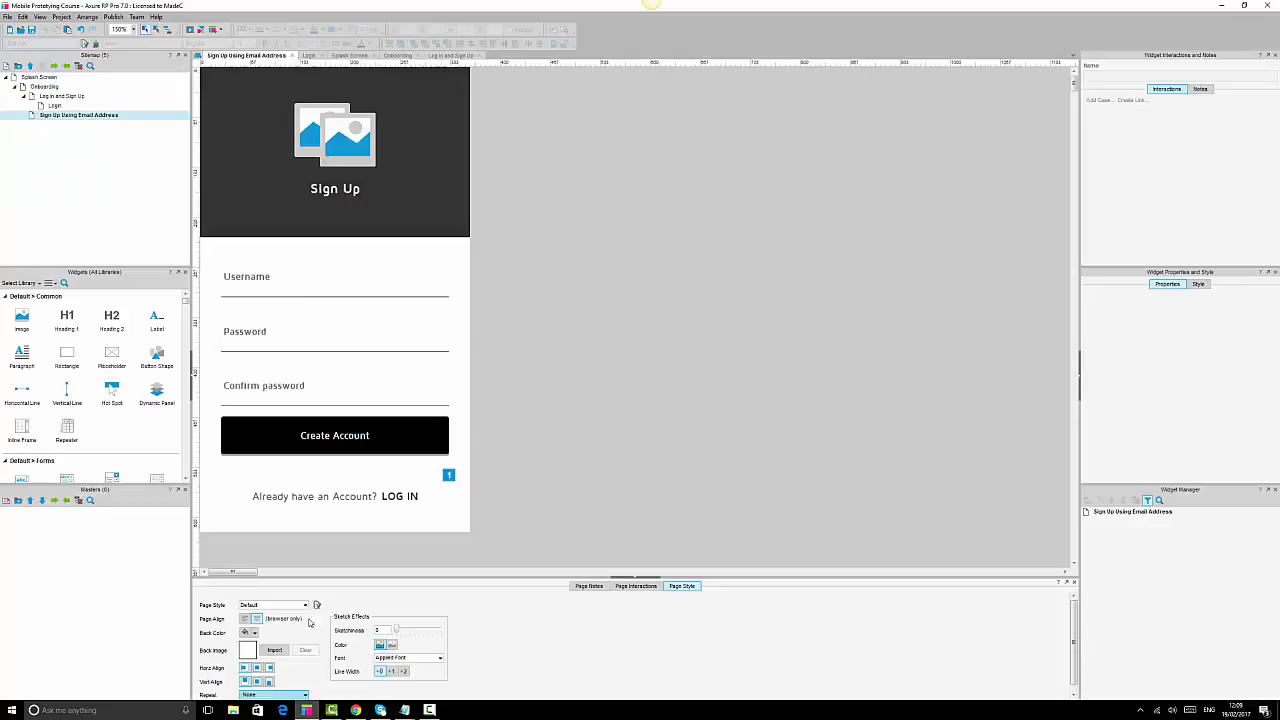
Select the Username and Password underlines and check the Password underline's line width, leaving it unchanged.
click(332, 299)
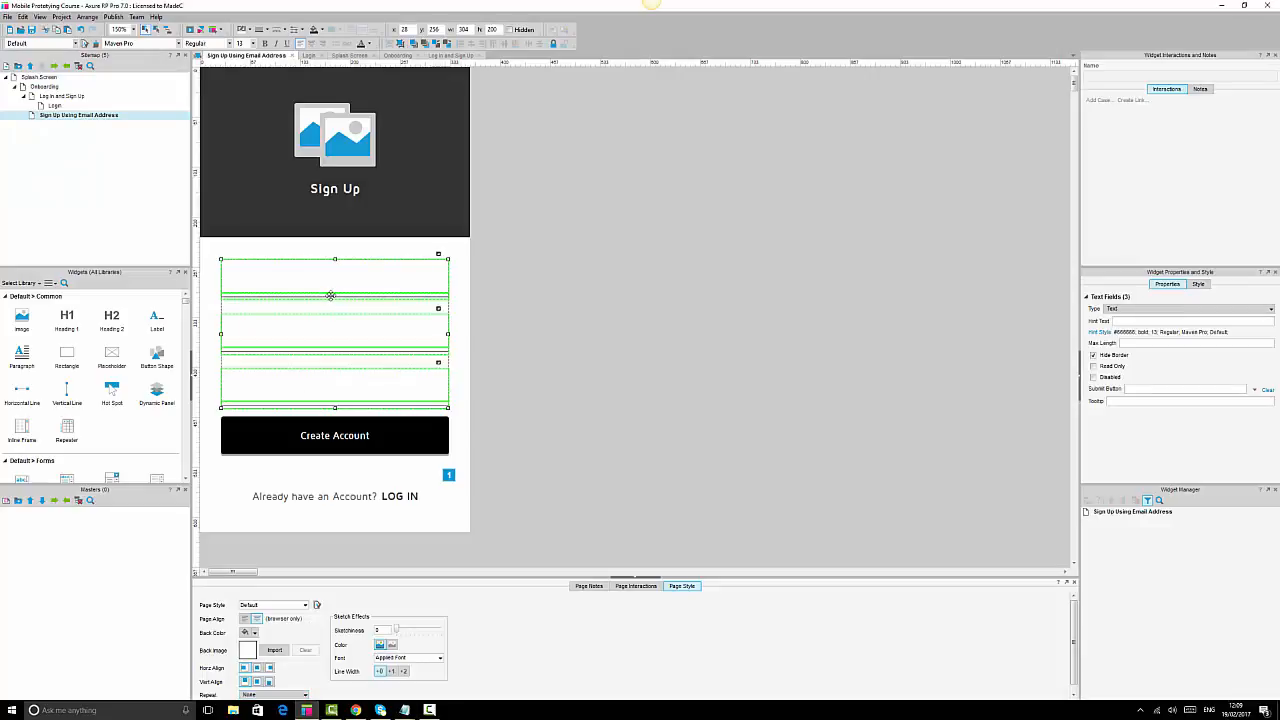
click(466, 293)
click(401, 299)
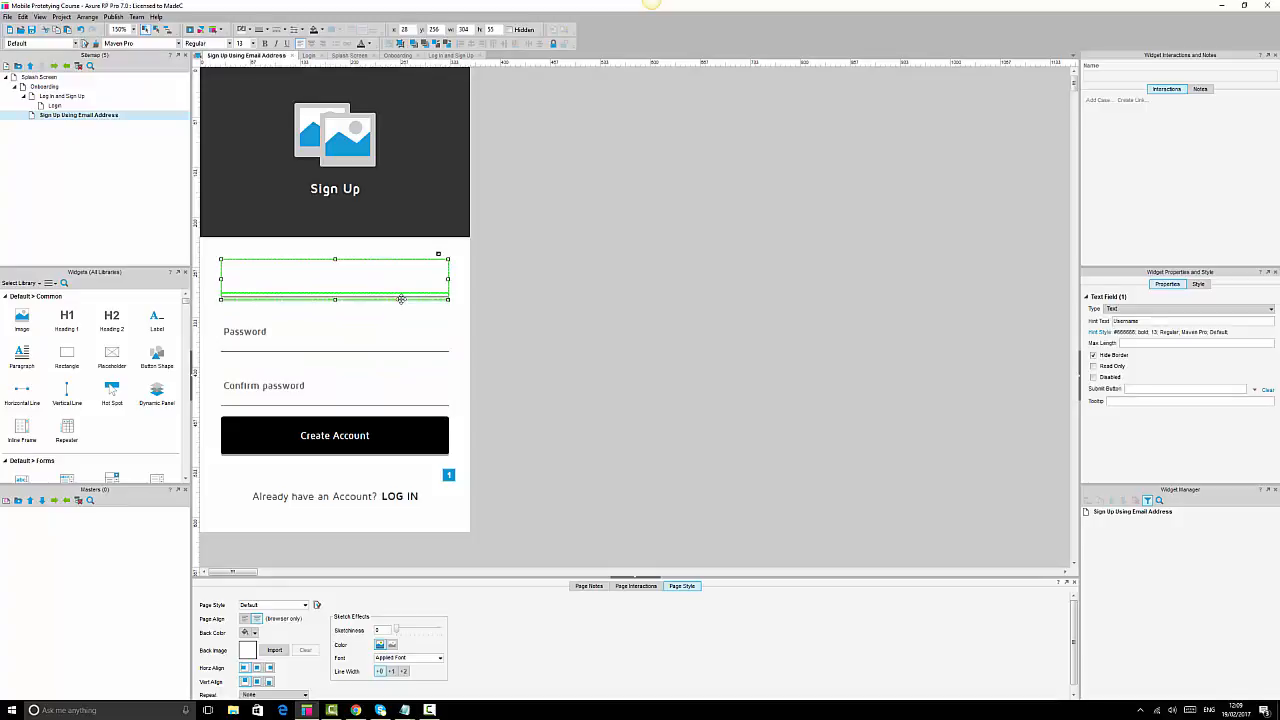
click(401, 299)
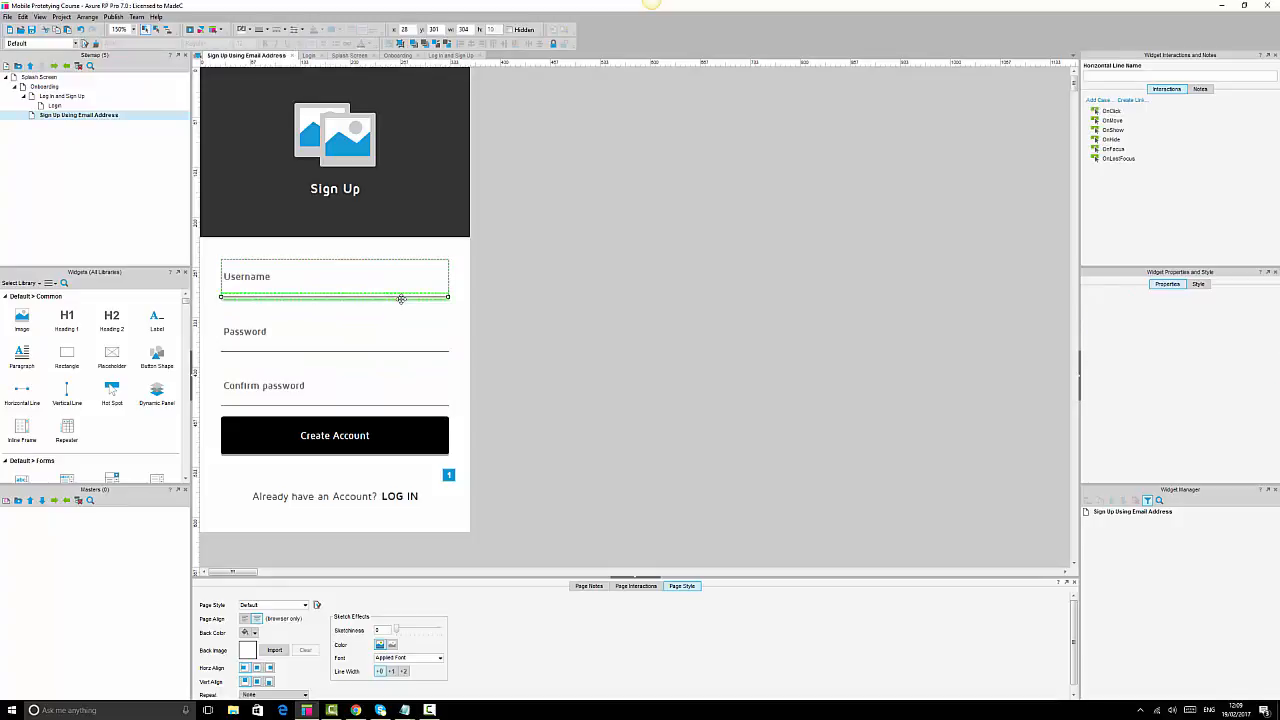
click(740, 341)
click(391, 349)
click(391, 349)
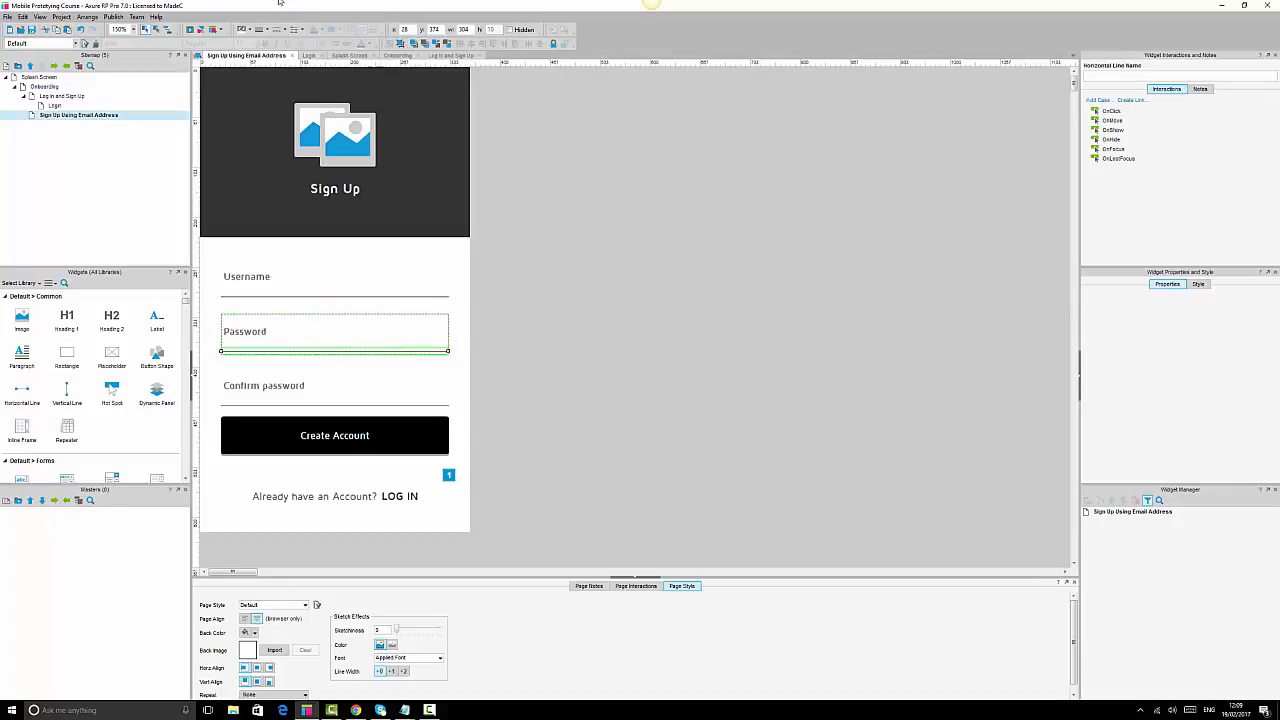
click(270, 29)
click(535, 188)
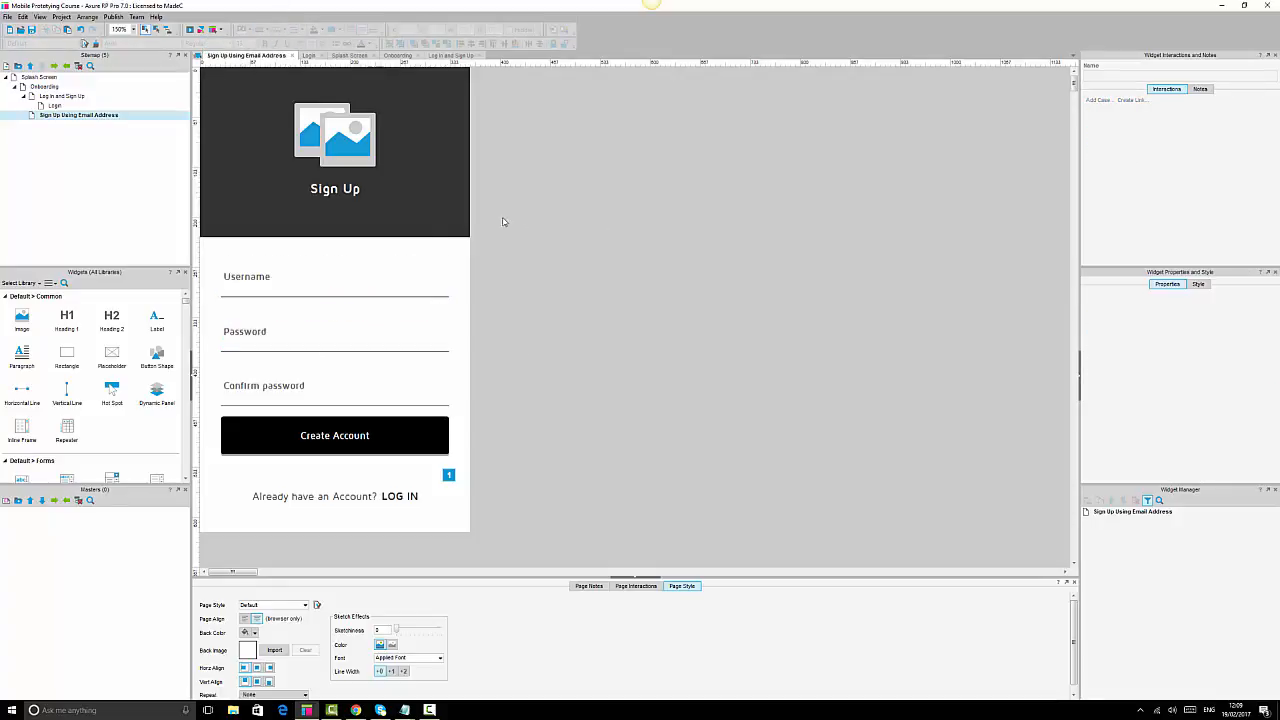
Reselect the Username underline, then switch to the Sign Up preview in Chrome.
click(347, 294)
click(347, 295)
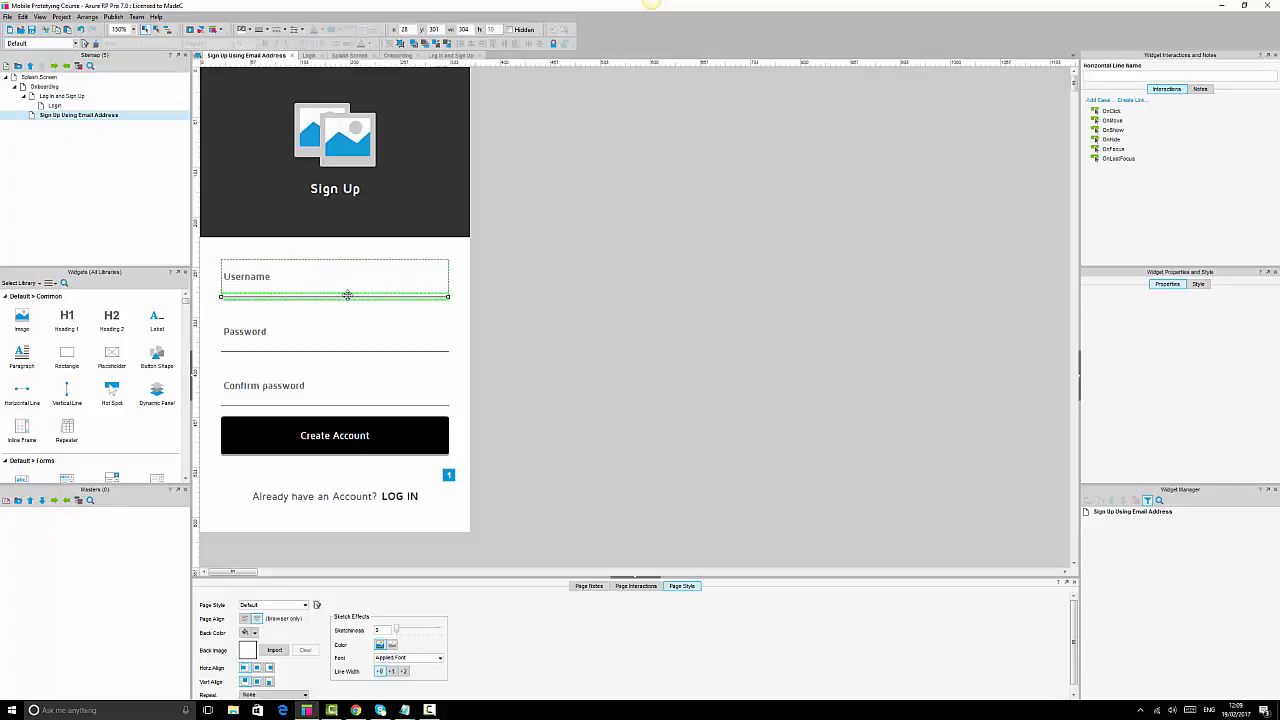
click(706, 334)
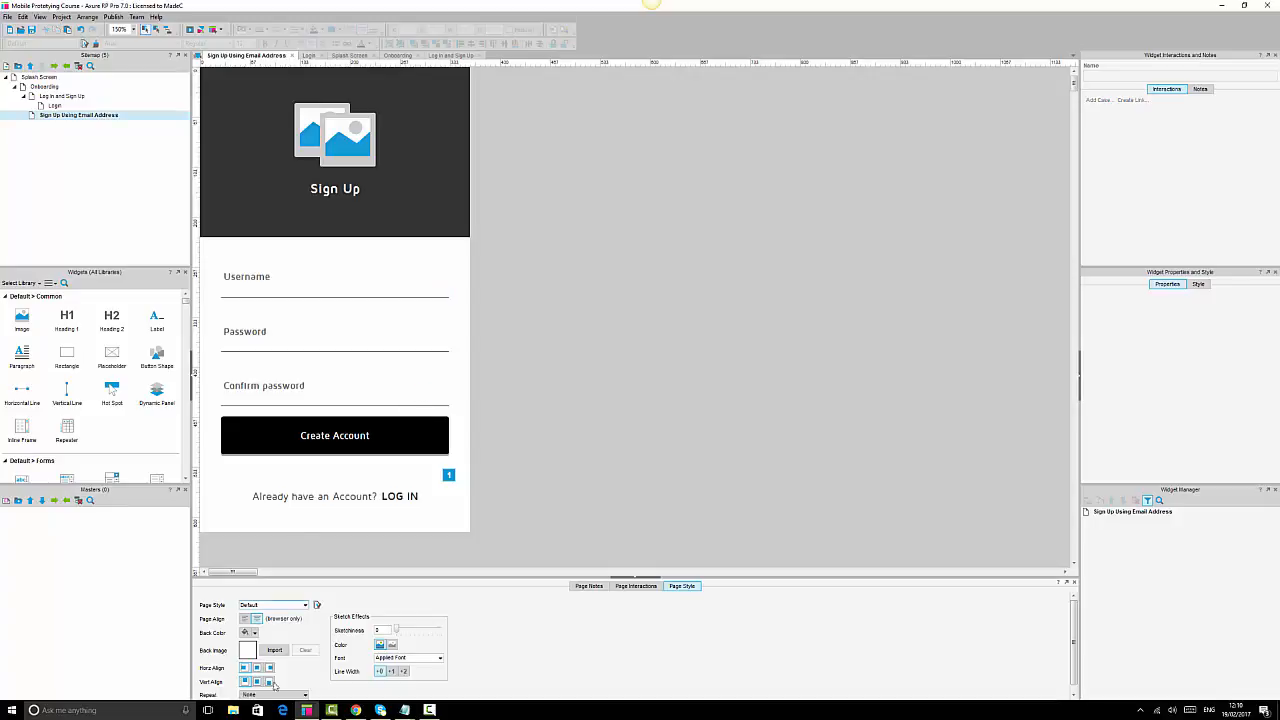
click(355, 710)
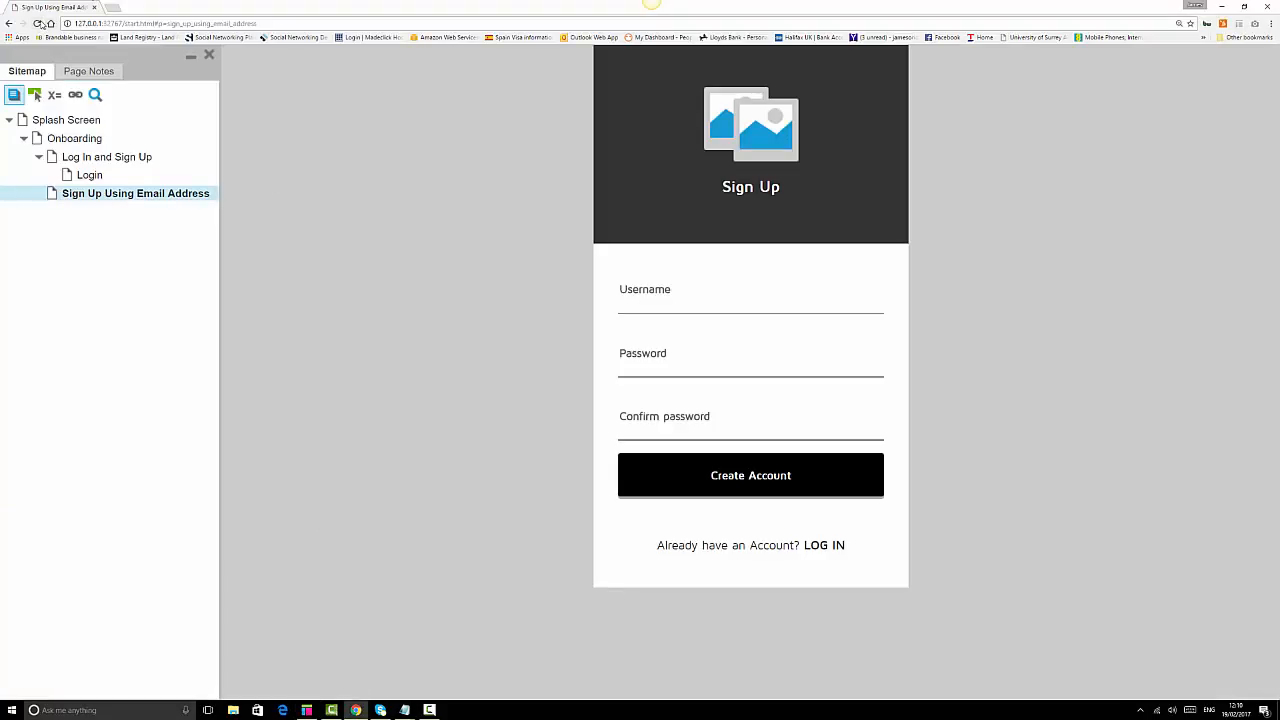
Reload the Sign Up preview, return to Axure and select the Create Account button.
click(51, 24)
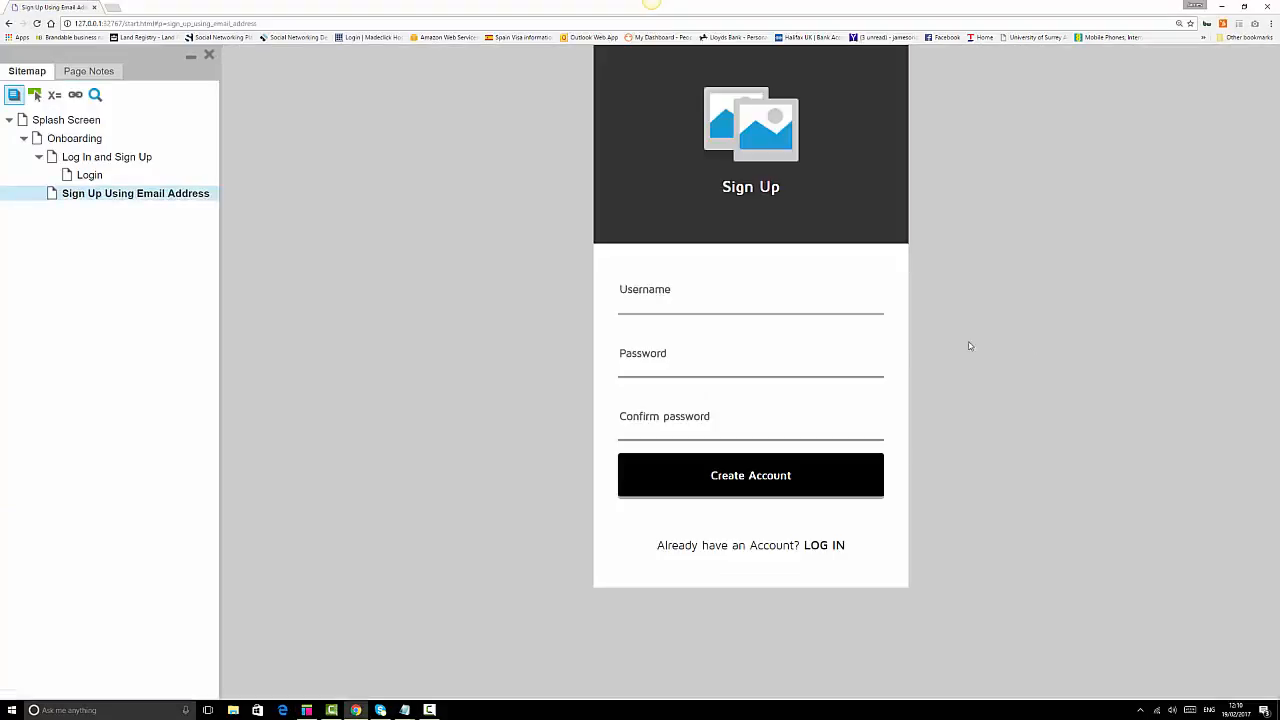
click(355, 710)
click(268, 430)
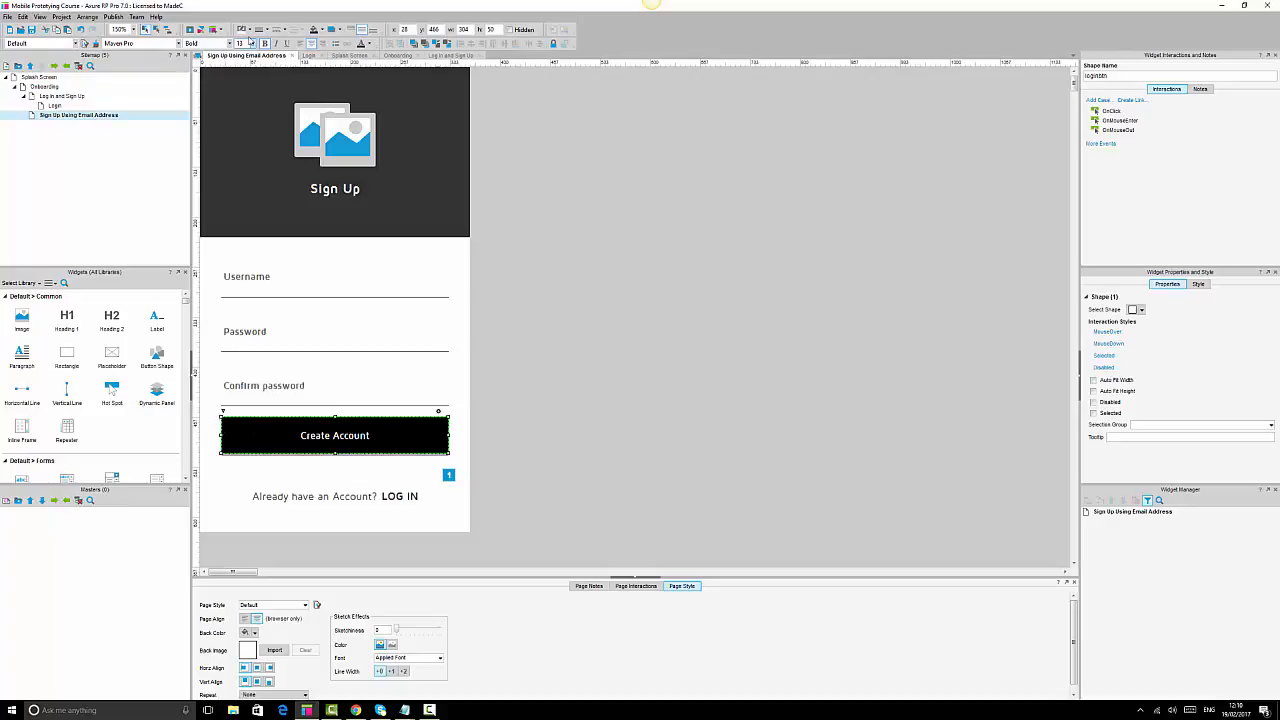
Check the button's border width, open Splash Screen through Sign Up Using Email Address in tabs, then return to Chrome.
click(266, 29)
click(620, 218)
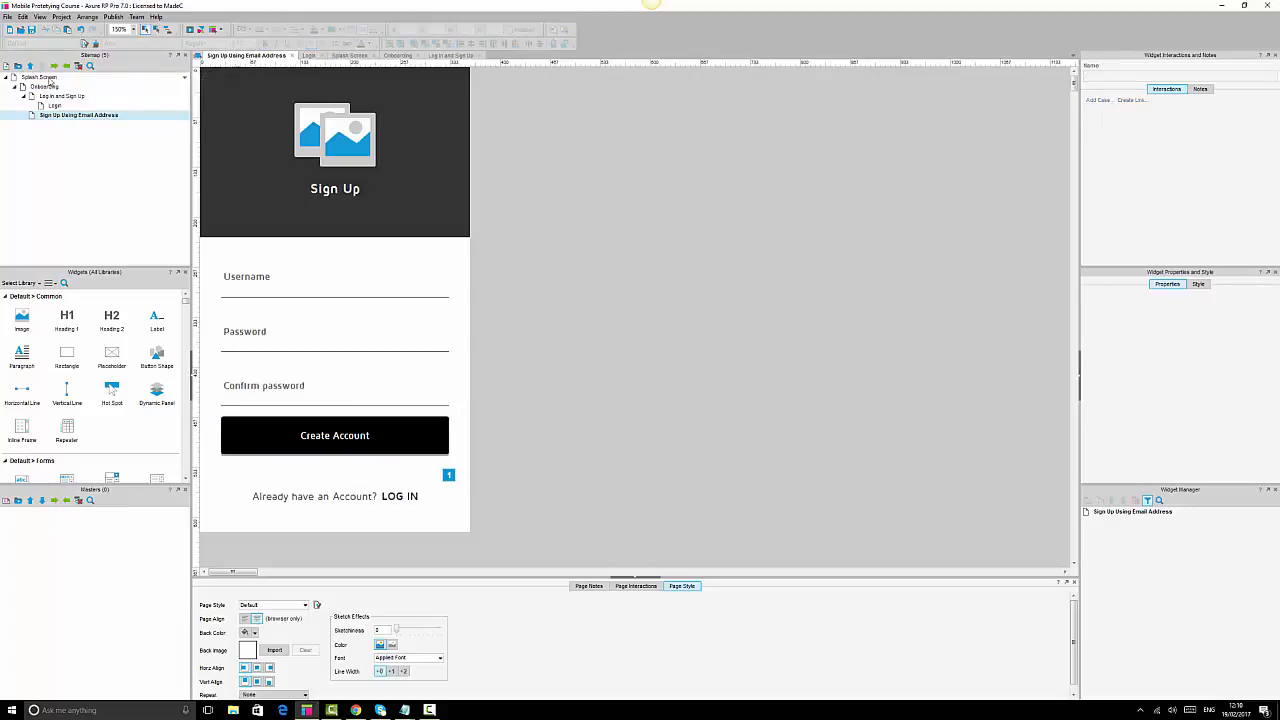
double_click(48, 78)
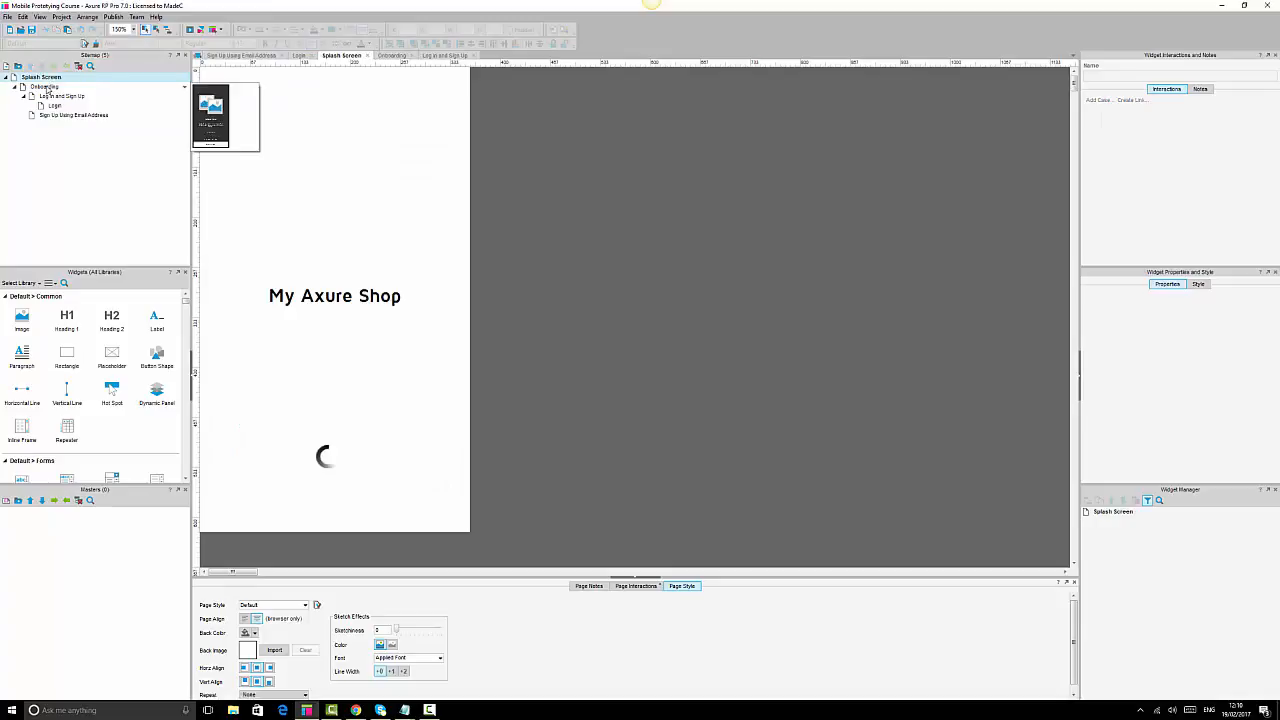
double_click(46, 87)
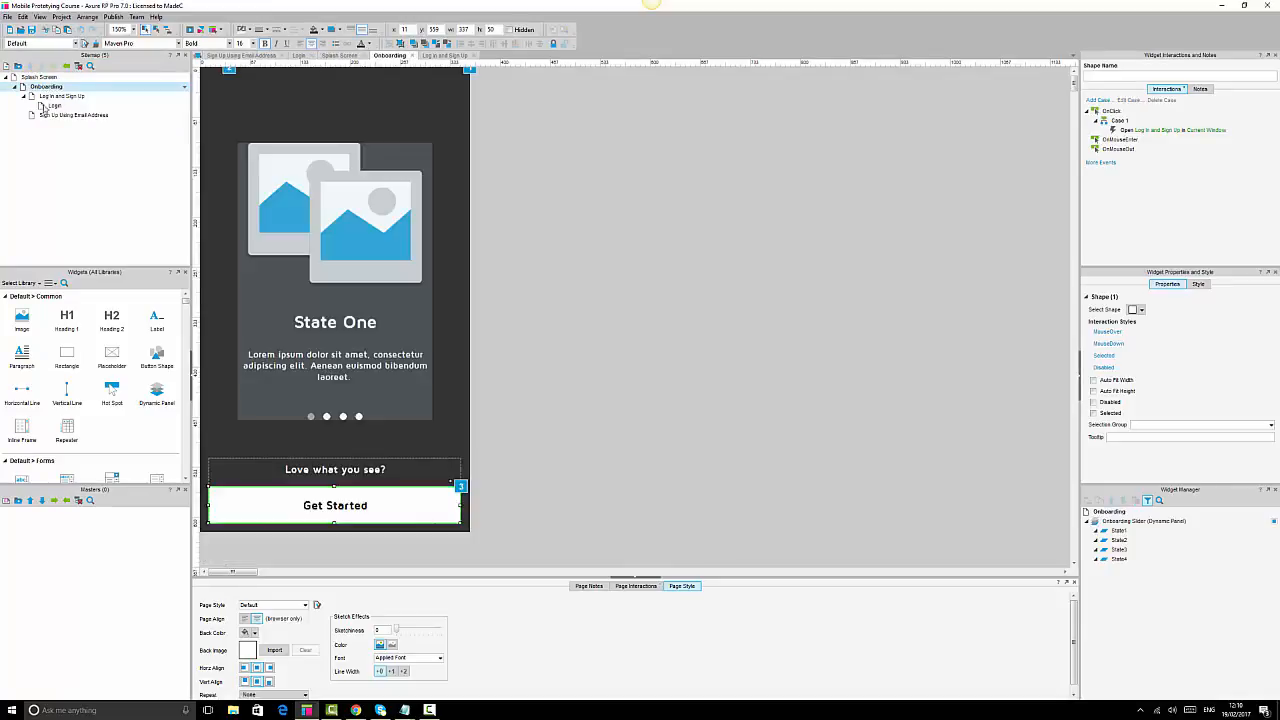
double_click(50, 97)
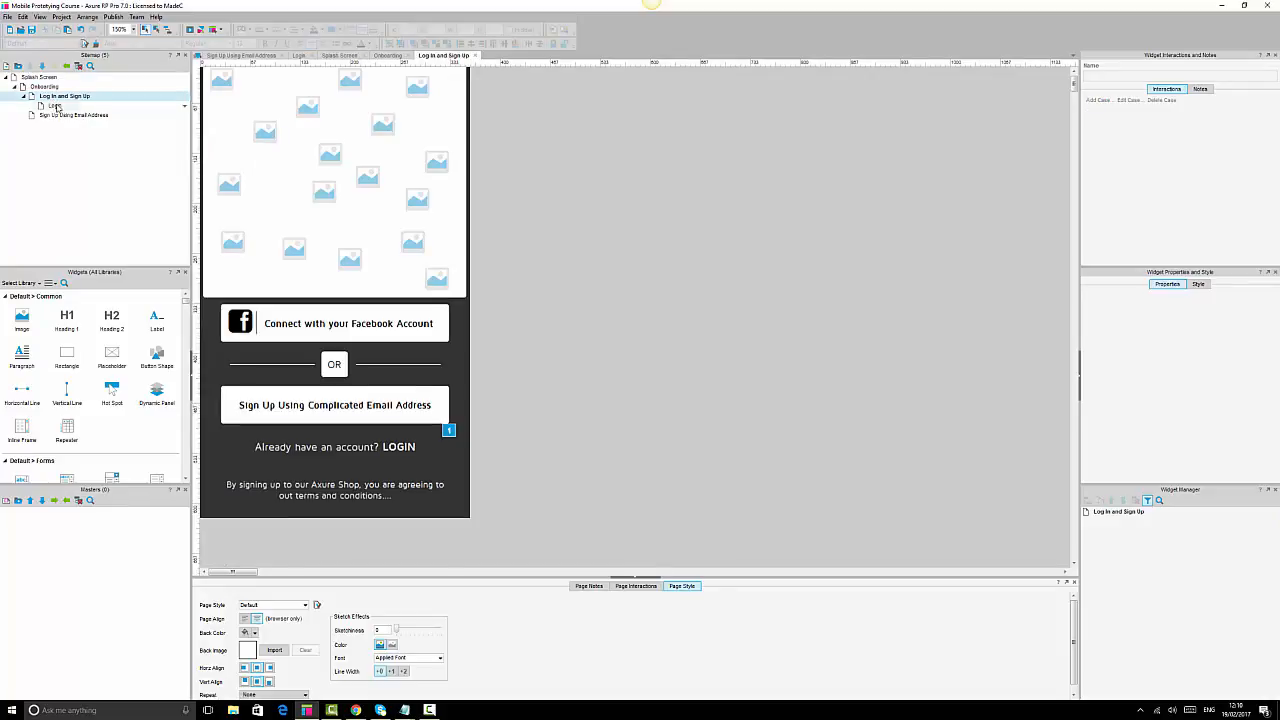
double_click(55, 106)
double_click(57, 115)
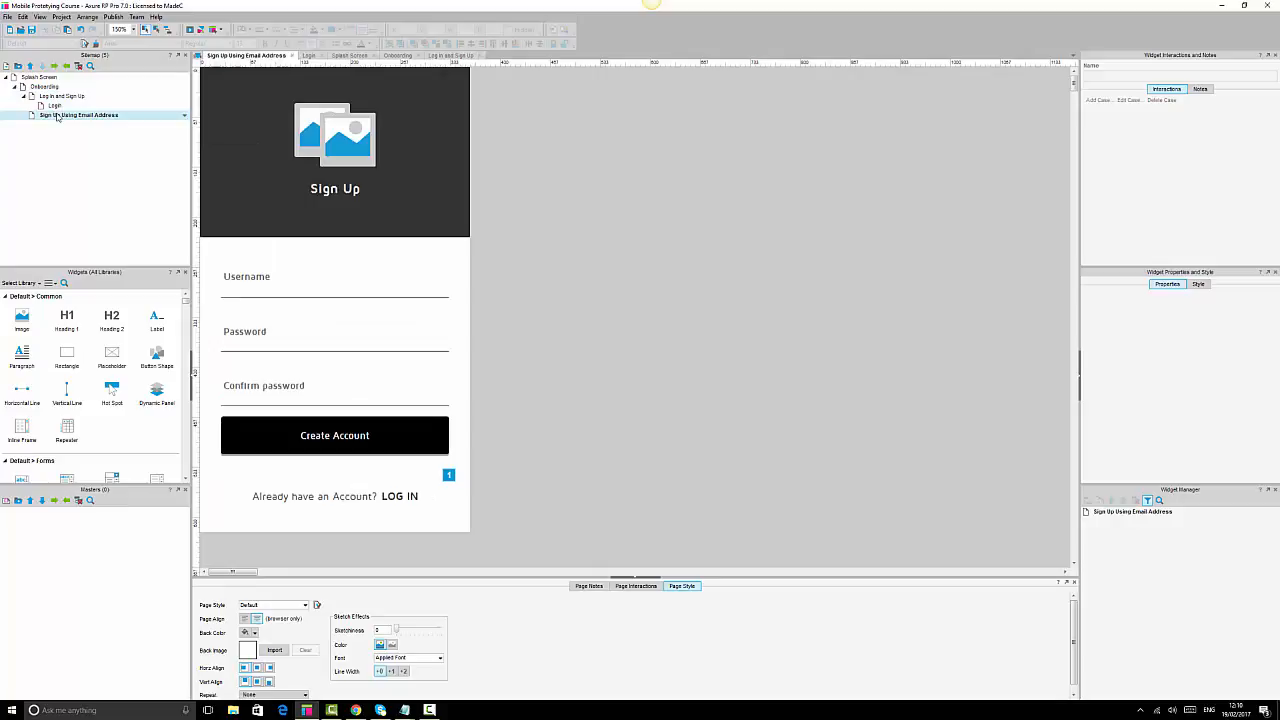
click(356, 710)
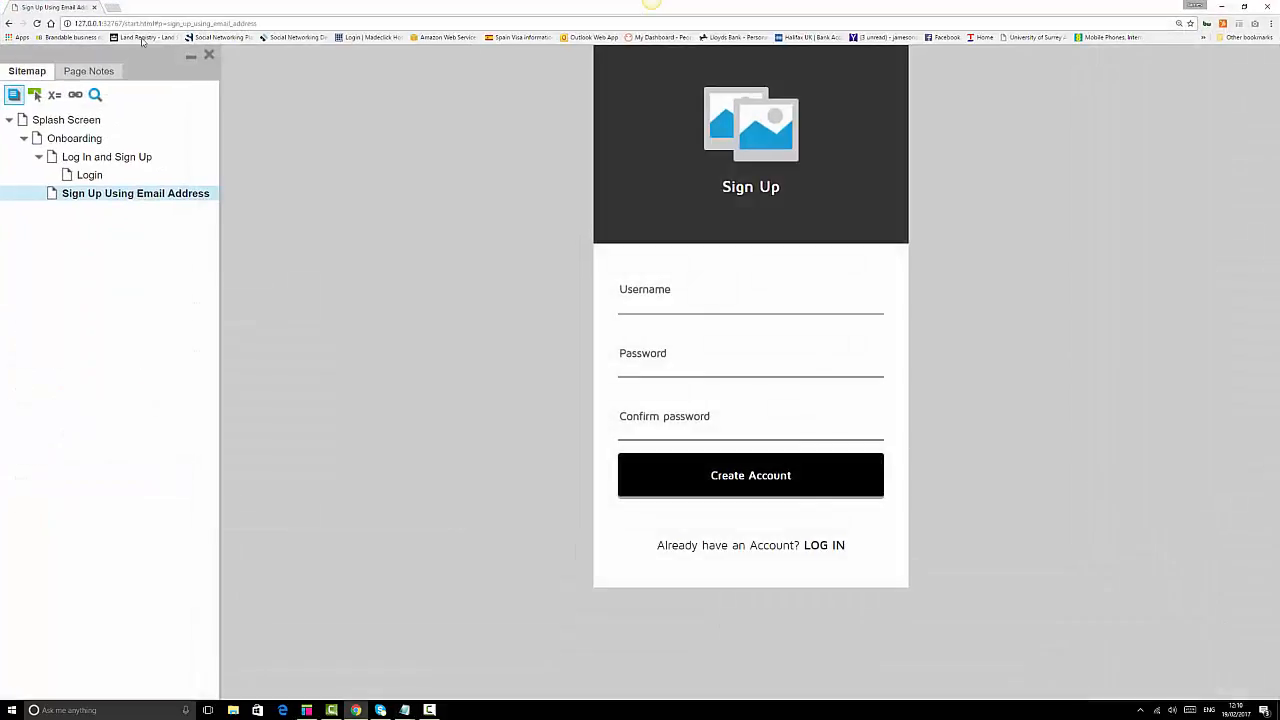
Reload the preview and click through from Splash Screen and onboarding to the Log In and Sign Up page.
click(37, 23)
click(74, 122)
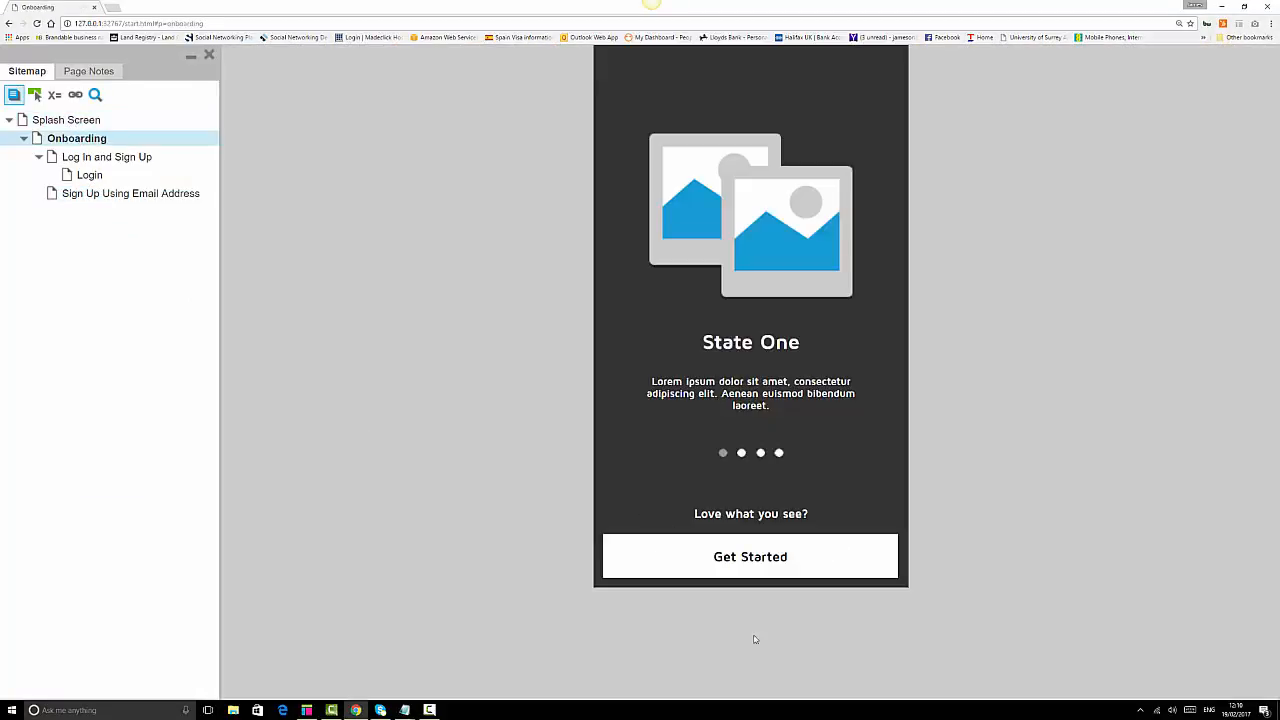
click(889, 462)
click(889, 462)
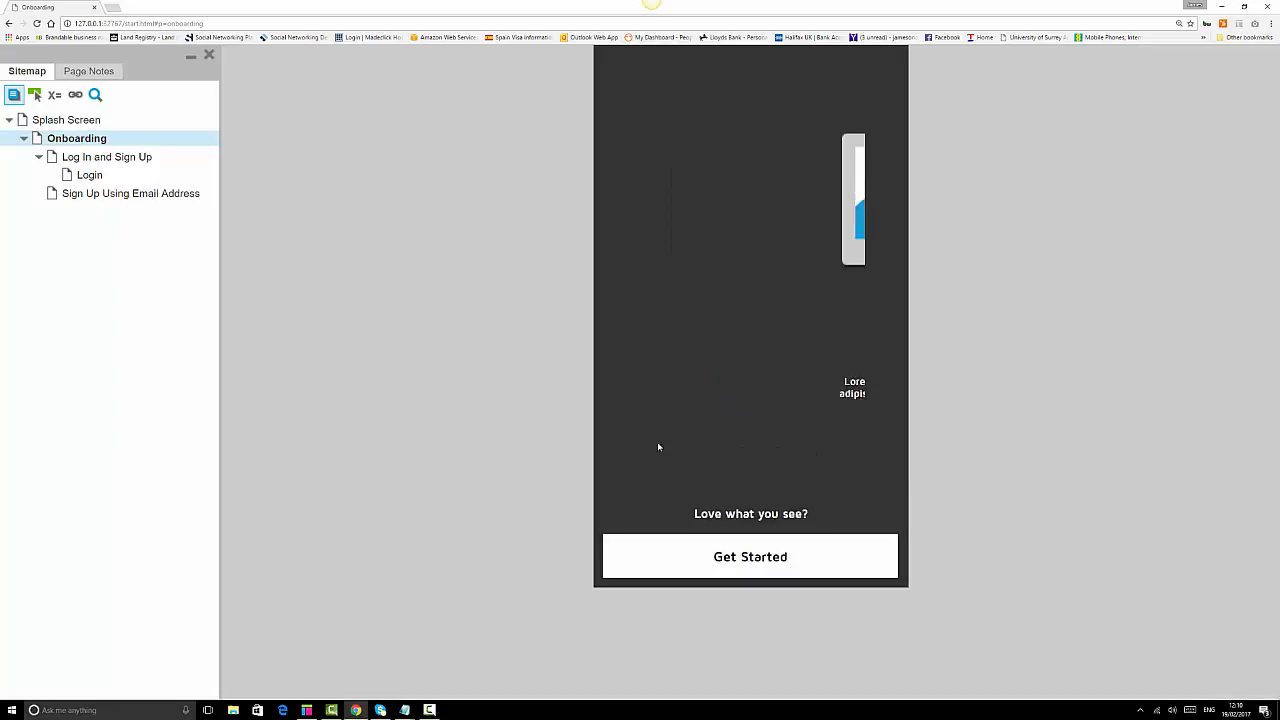
click(620, 452)
click(620, 452)
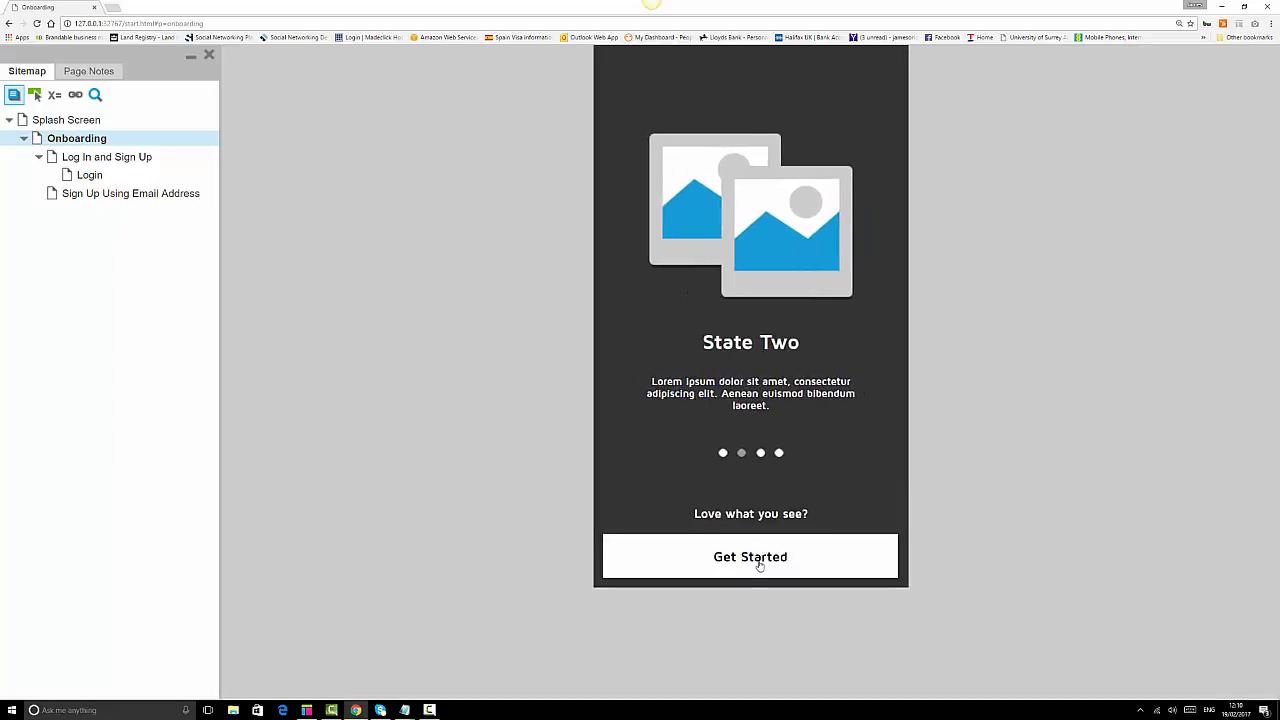
click(759, 555)
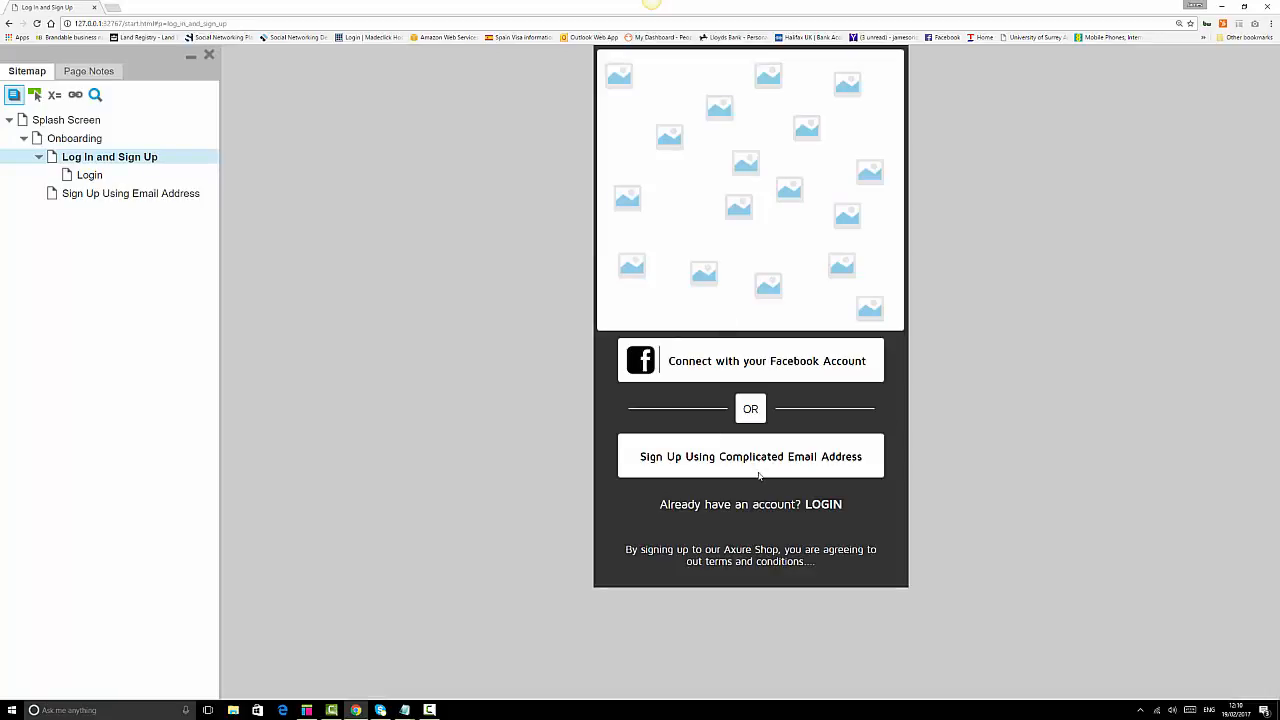
Test the LOGIN and Sign Up links twice between Login and Log In and Sign Up, then return to Axure.
click(832, 506)
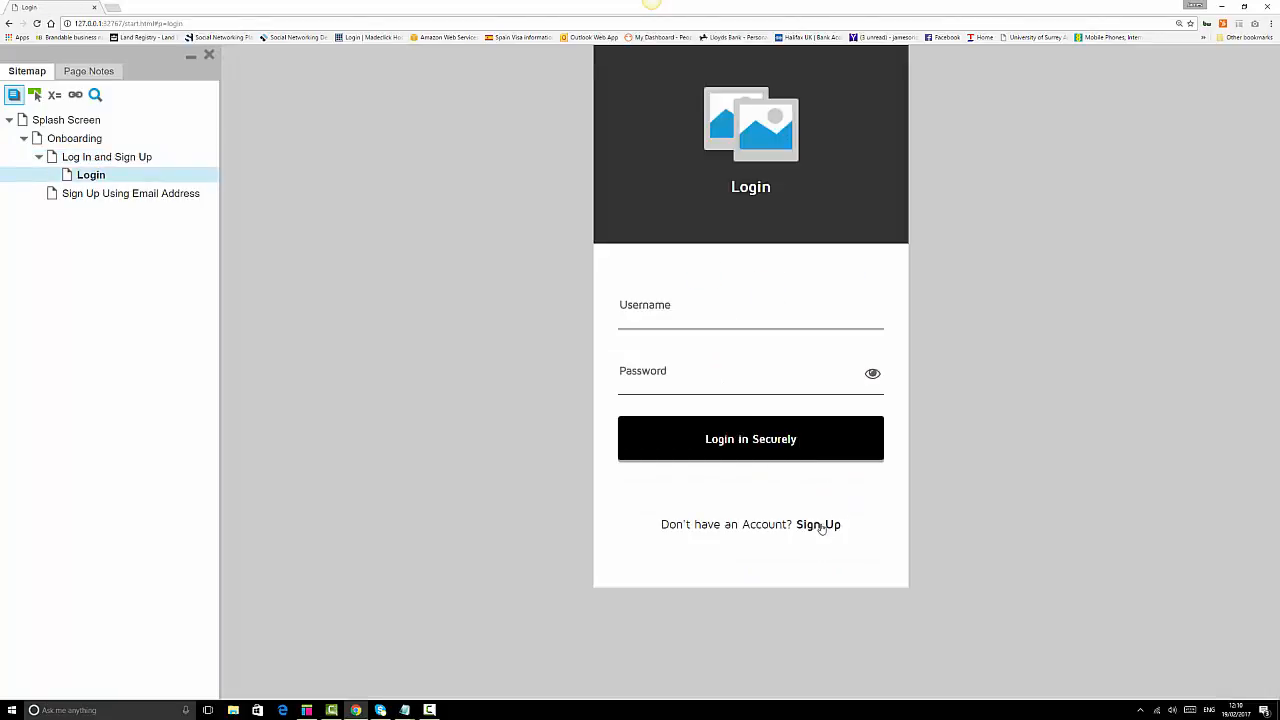
click(821, 526)
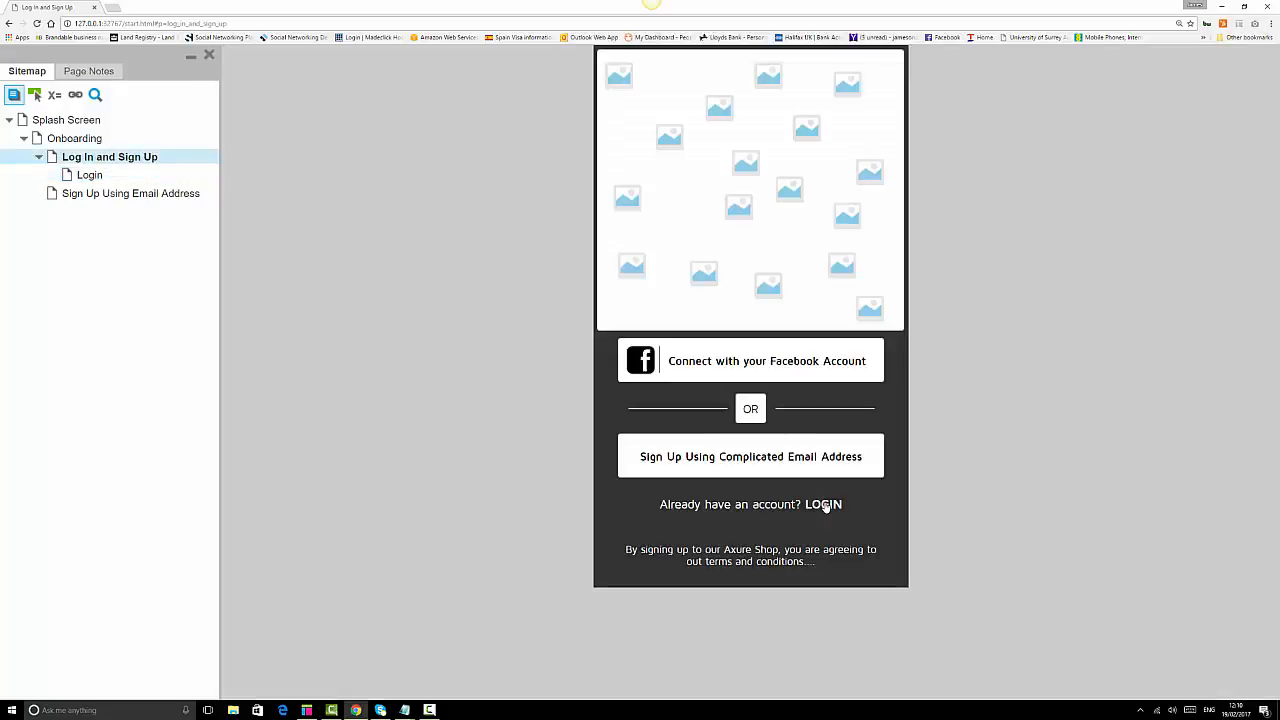
click(825, 506)
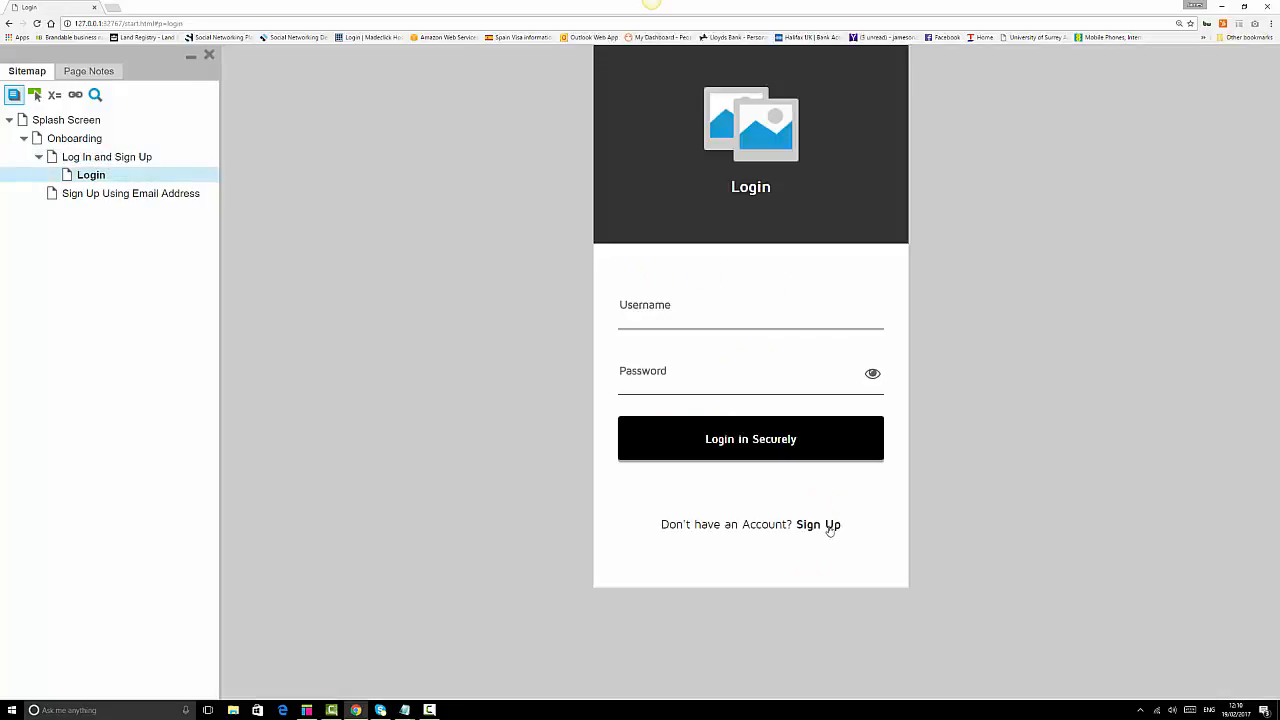
click(829, 527)
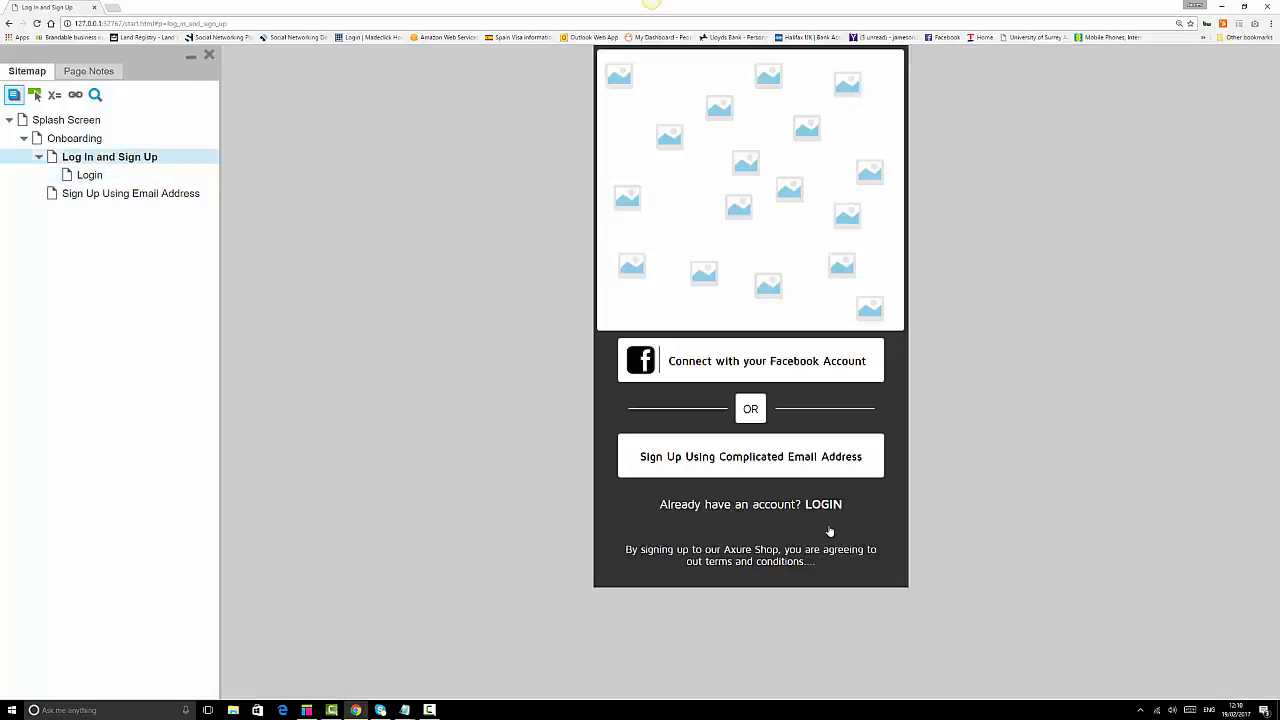
click(333, 711)
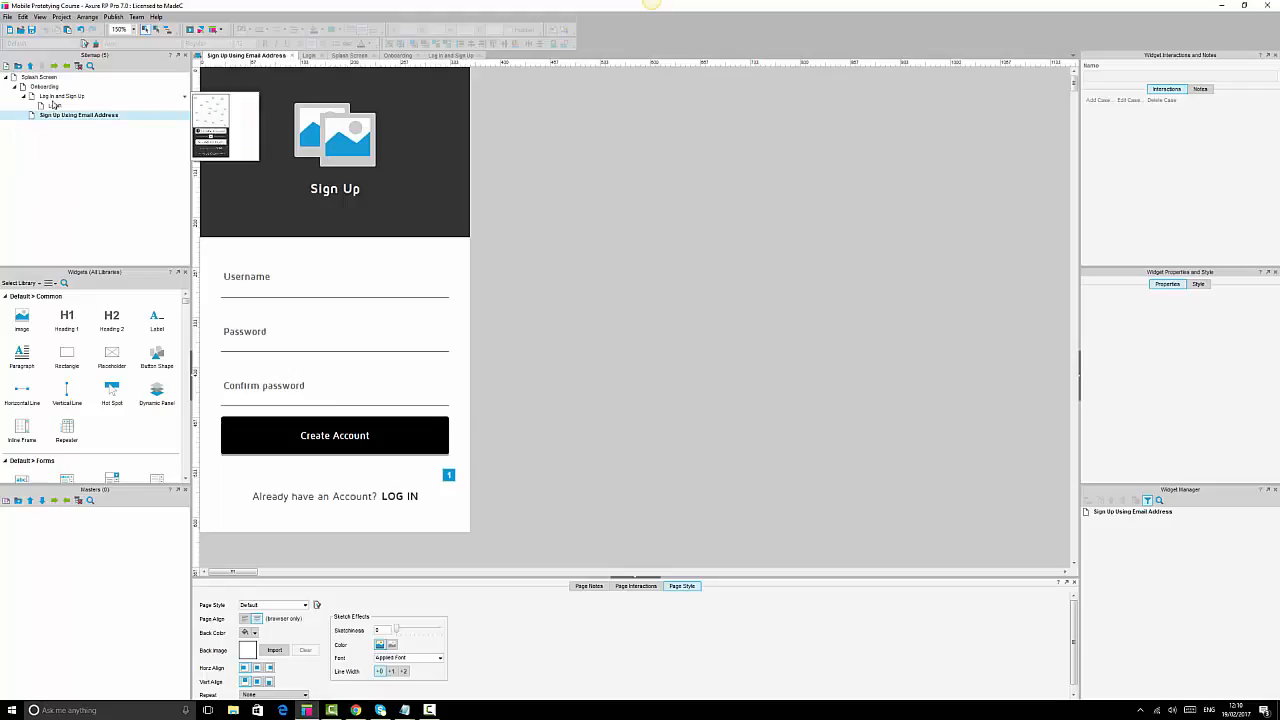
Change the Login page's 'Sign Up' link text to 'SIGN UP', then open the Log In and Sign Up page.
double_click(58, 106)
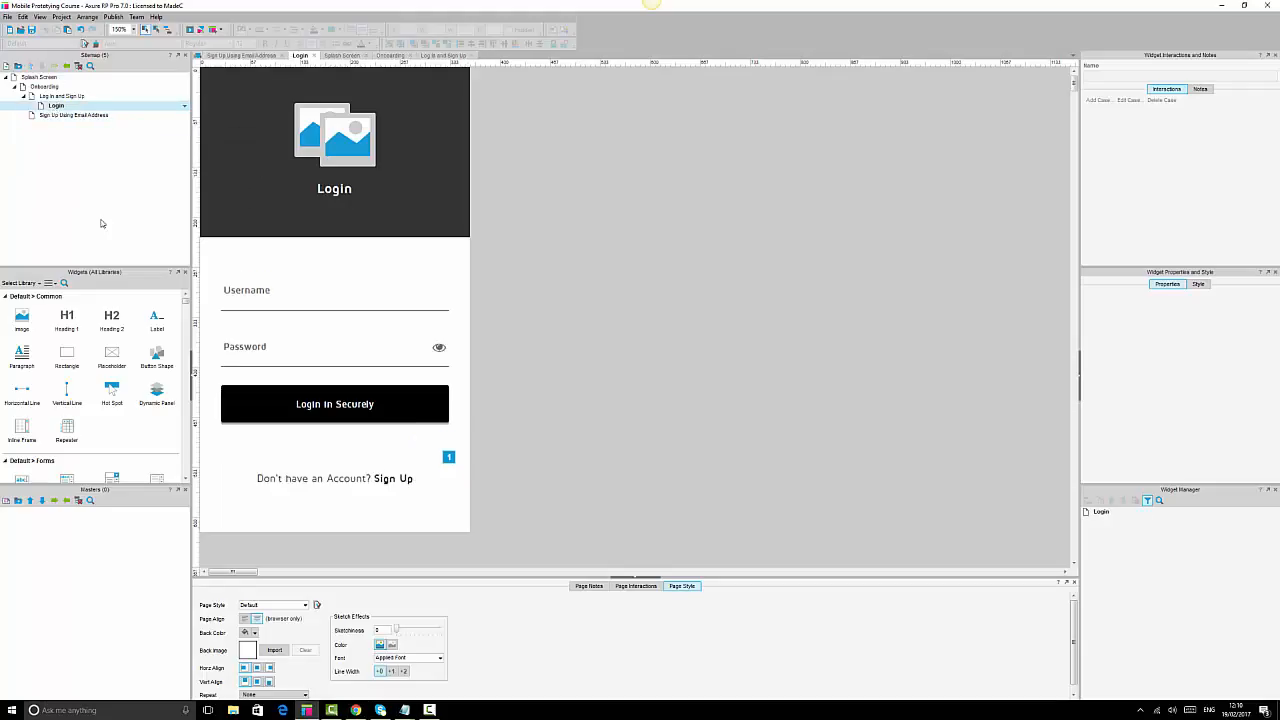
click(385, 478)
double_click(385, 478)
click(372, 478)
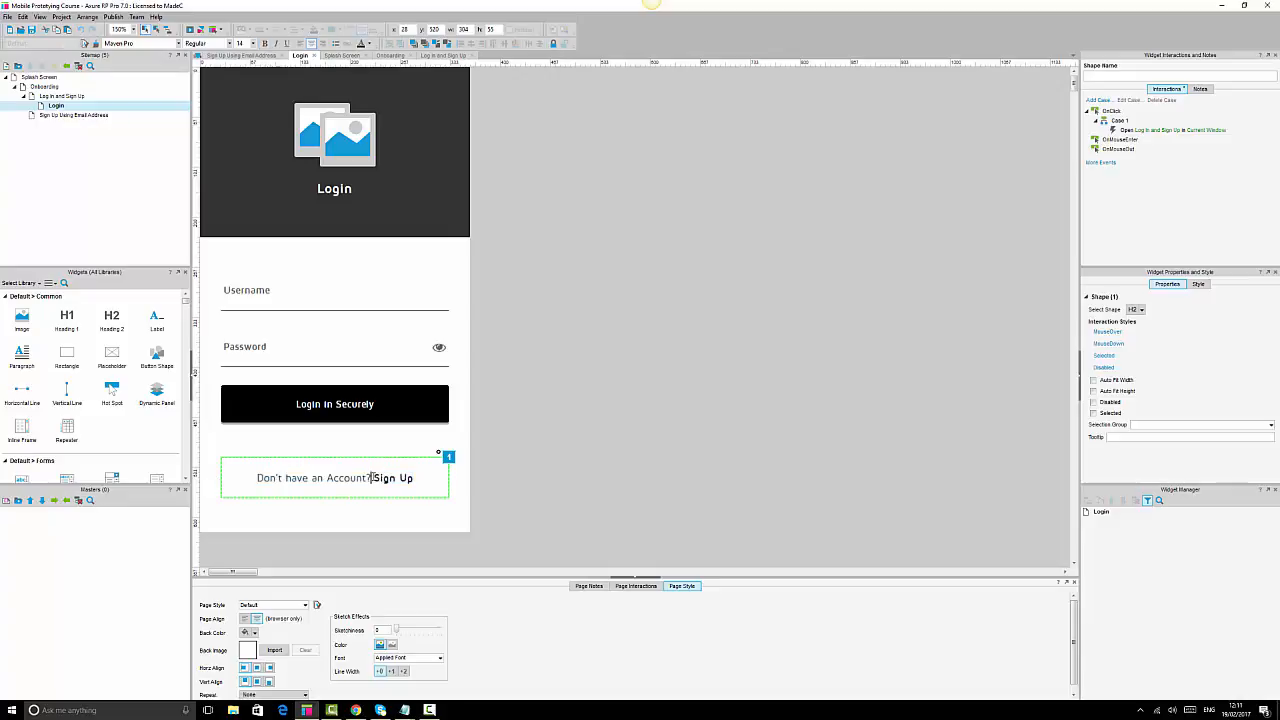
drag(372, 478, 422, 481)
text(SIGN UP)
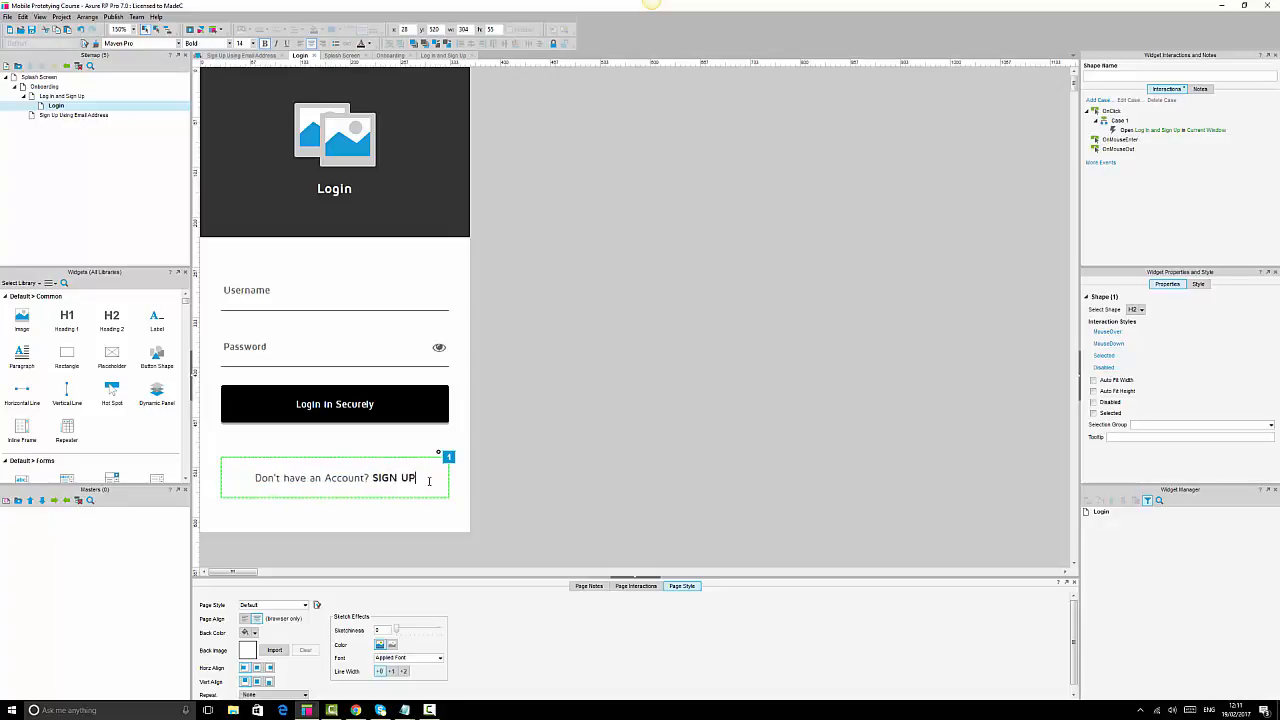
click(727, 386)
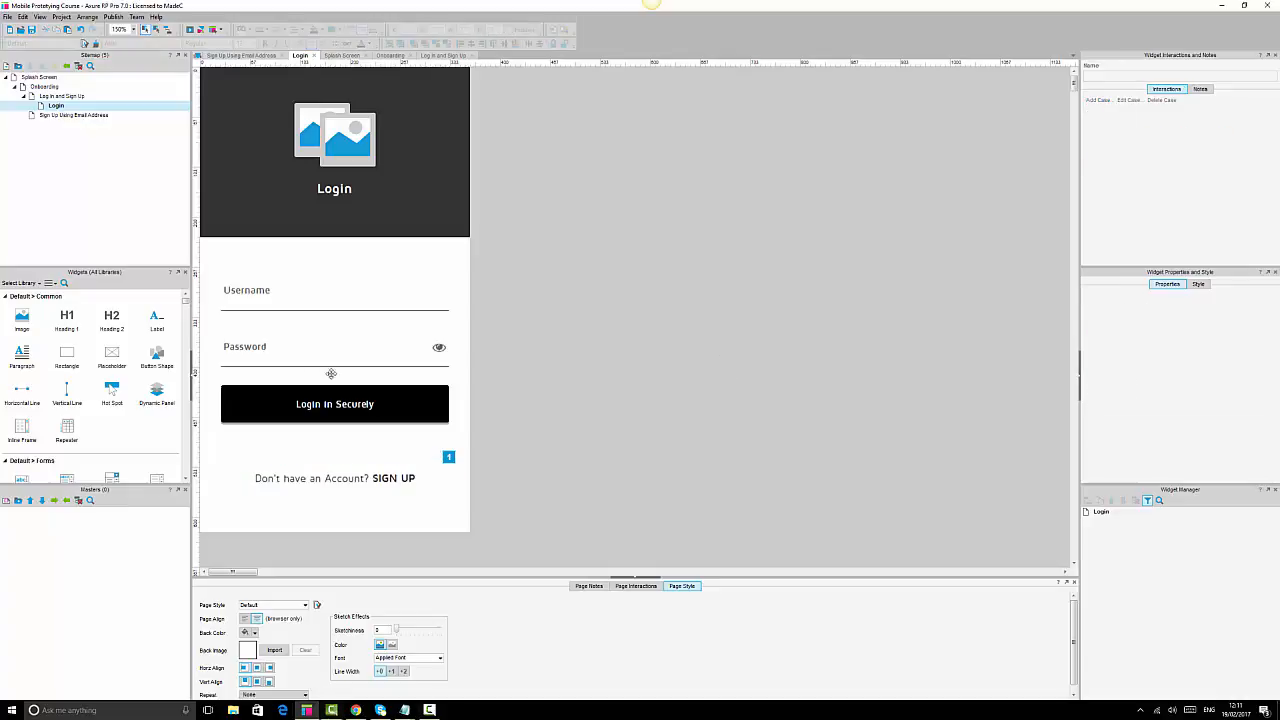
double_click(60, 97)
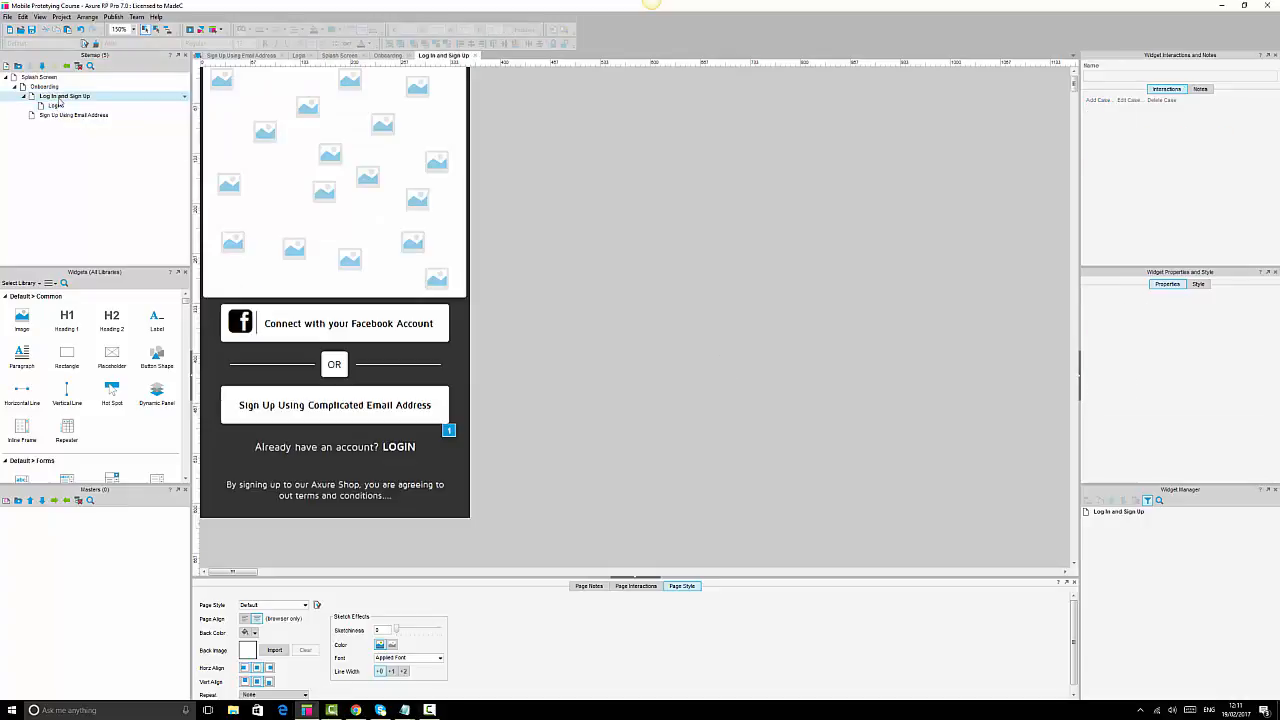
Add an OnClick case to the email sign-up button that opens Sign Up Using Email Address in the current window.
click(404, 405)
click(404, 405)
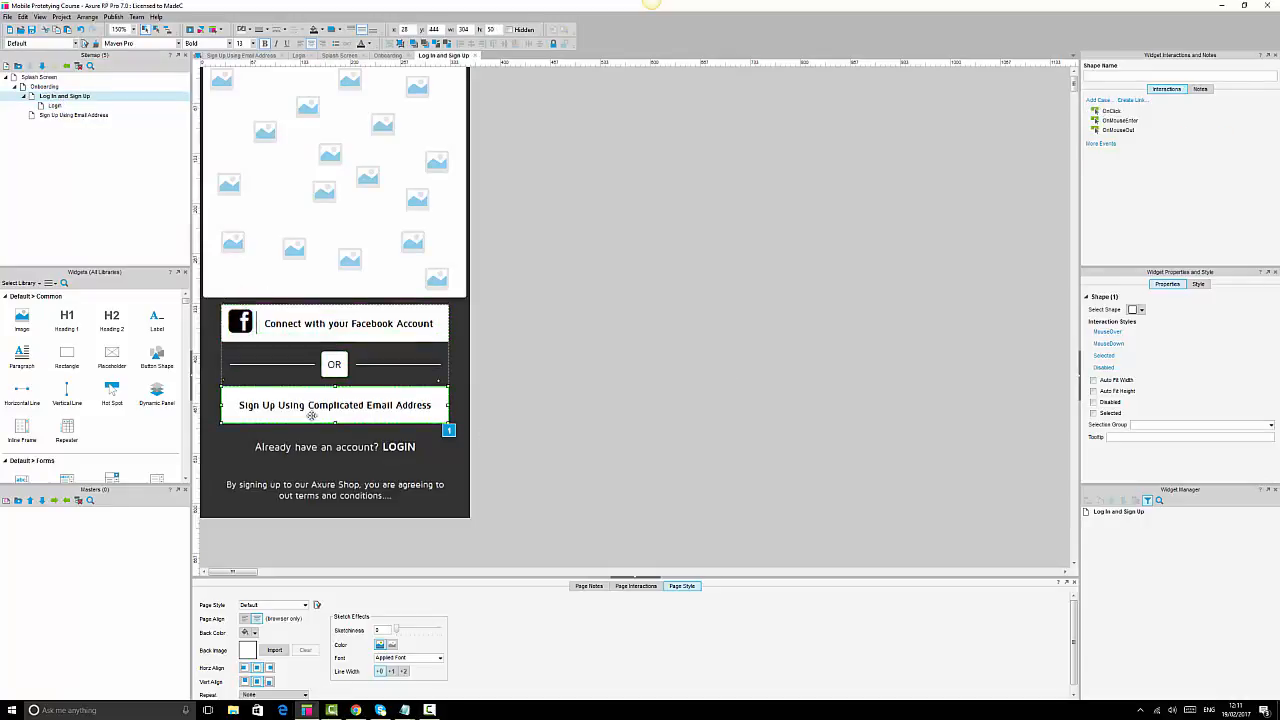
double_click(1112, 111)
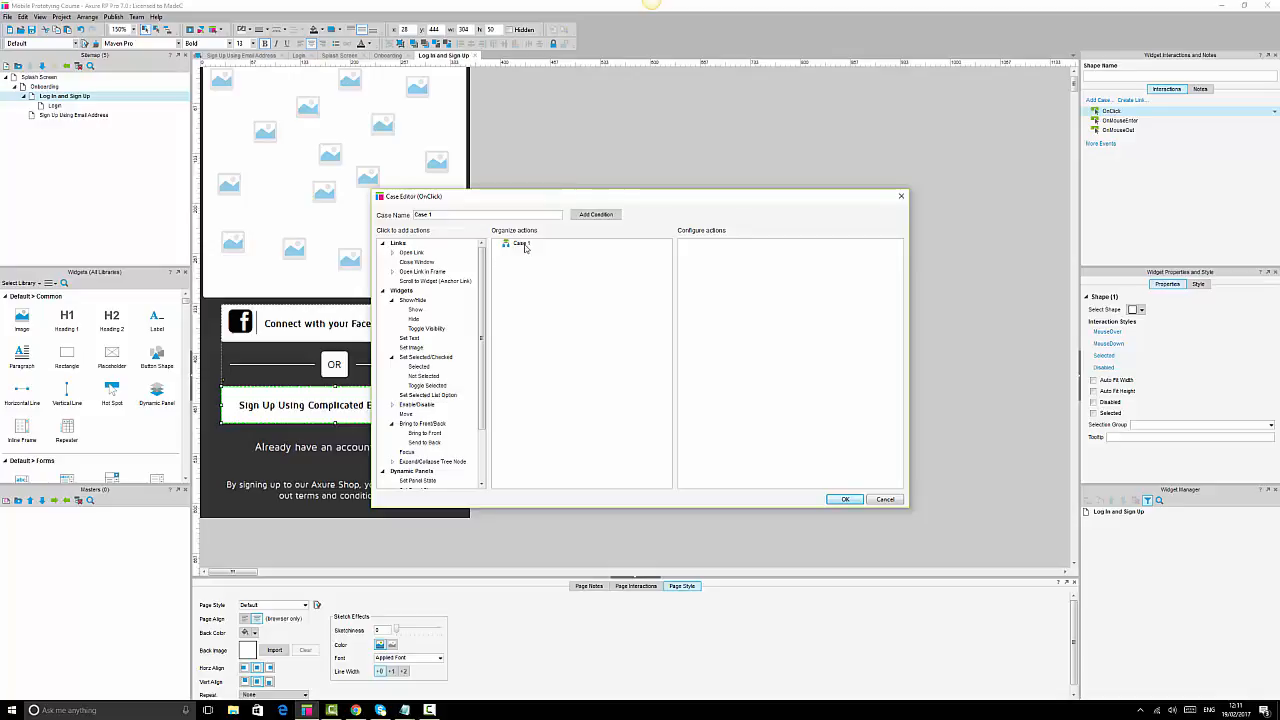
click(412, 254)
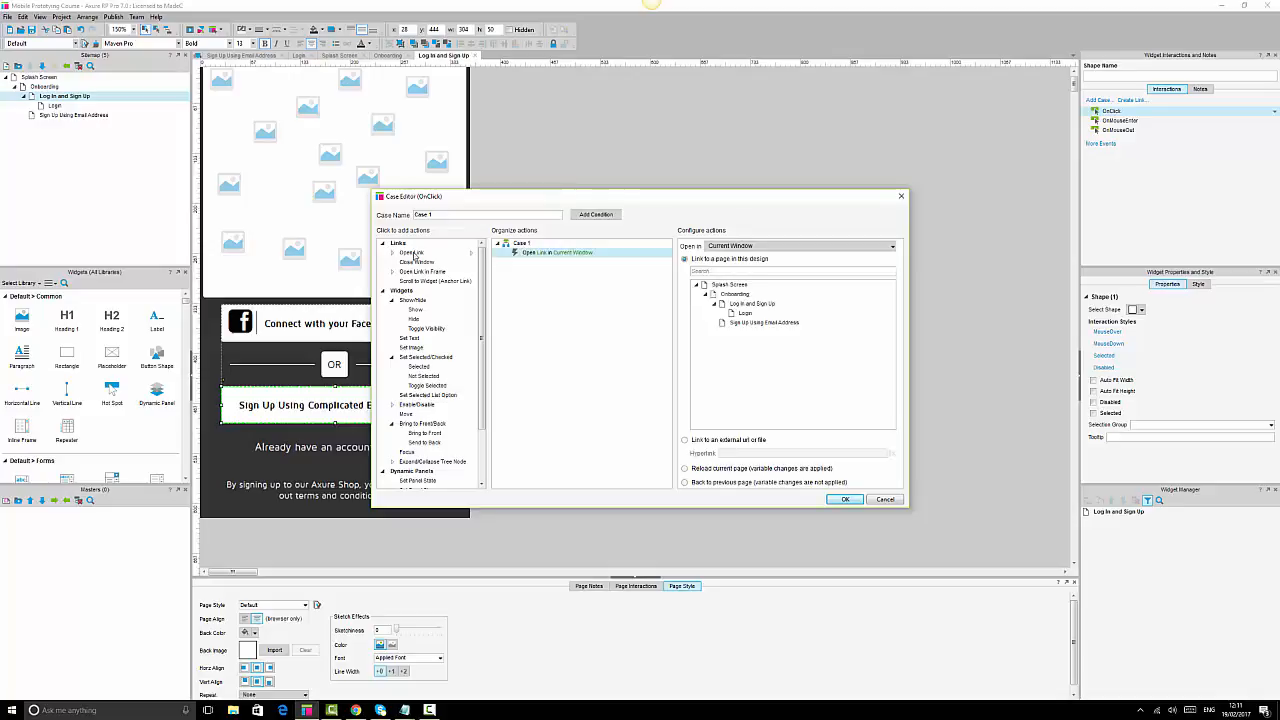
click(749, 324)
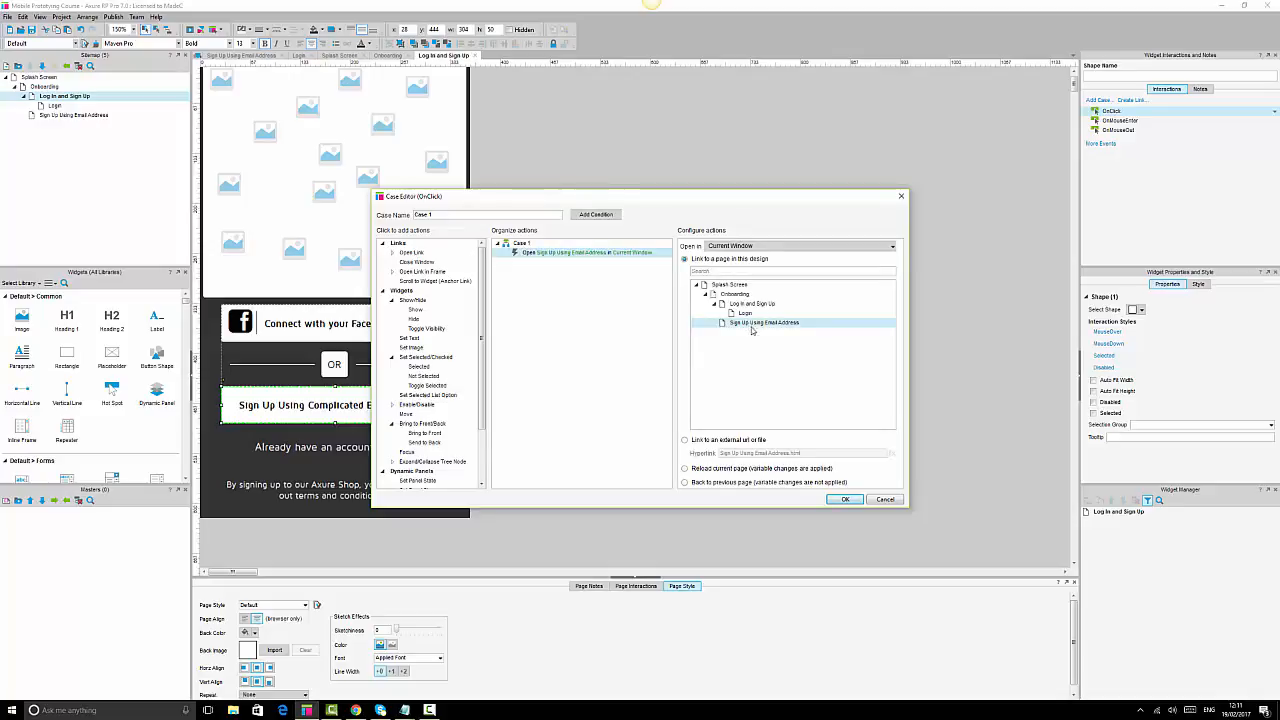
click(846, 500)
Enter a shape name for the email sign-up button.
click(1124, 78)
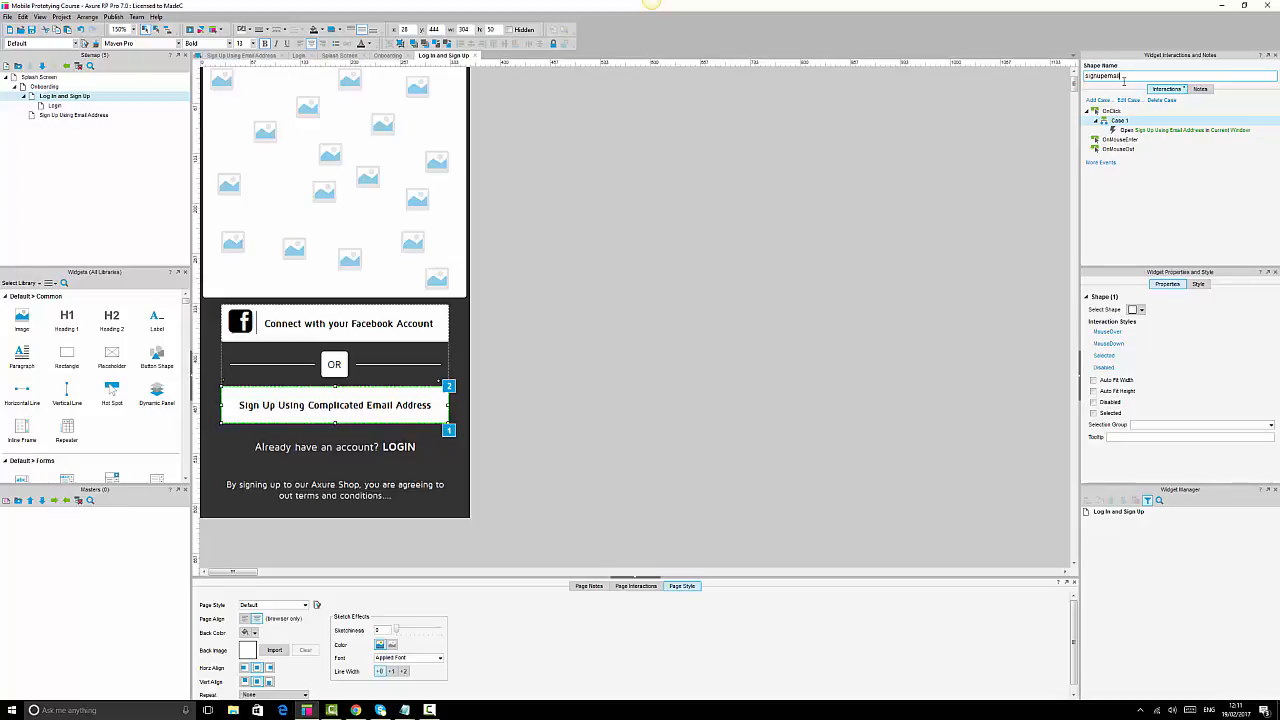
text(e)
click(733, 333)
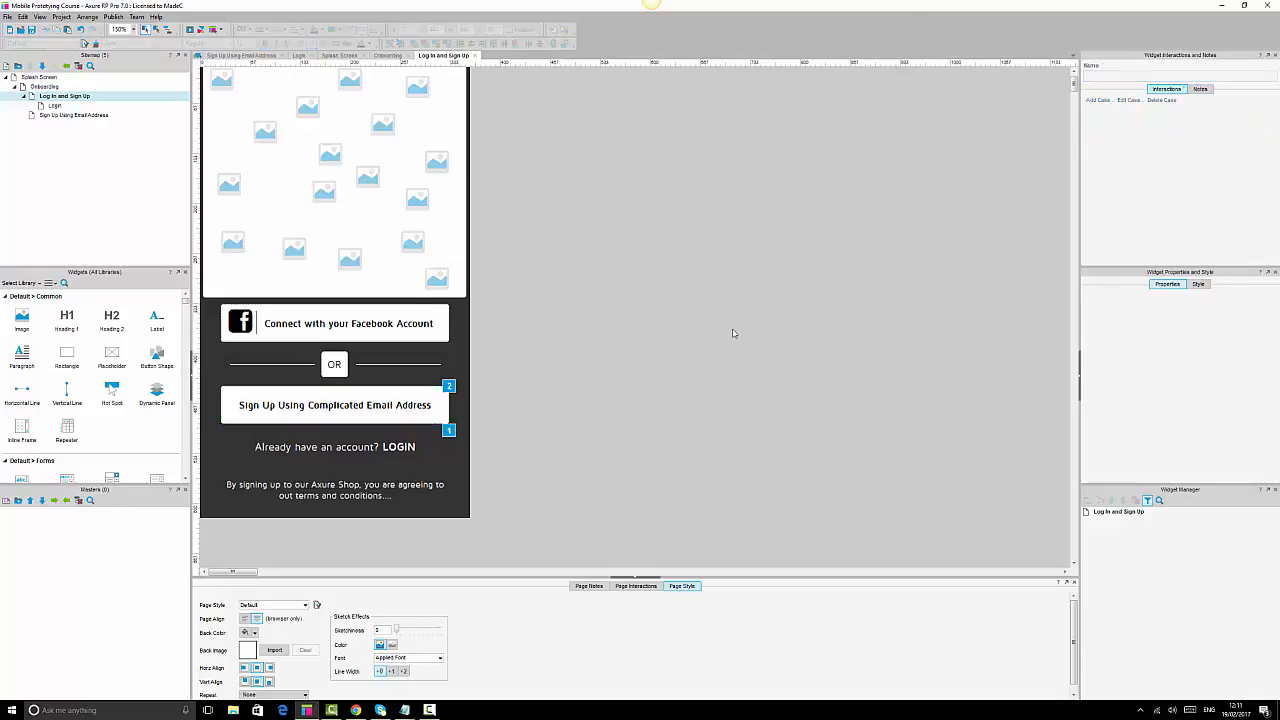
Type 'connectw' as the Facebook button's shape name.
click(411, 329)
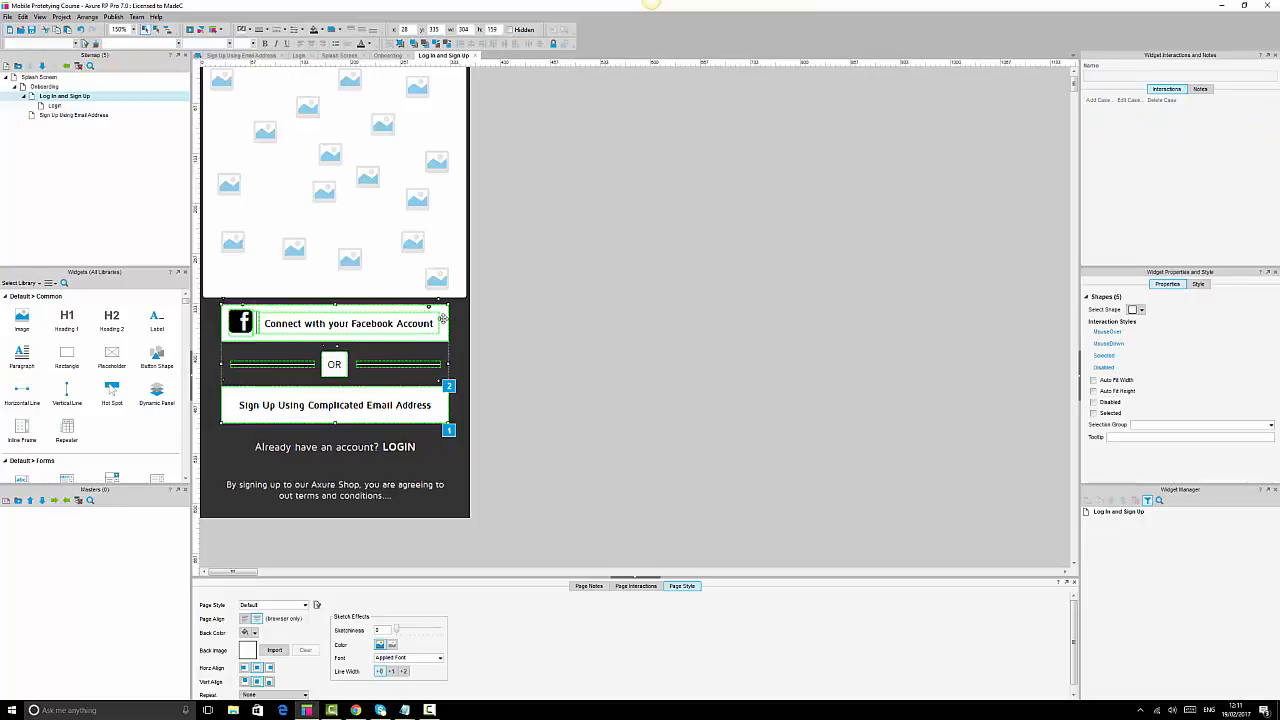
click(442, 318)
click(1133, 75)
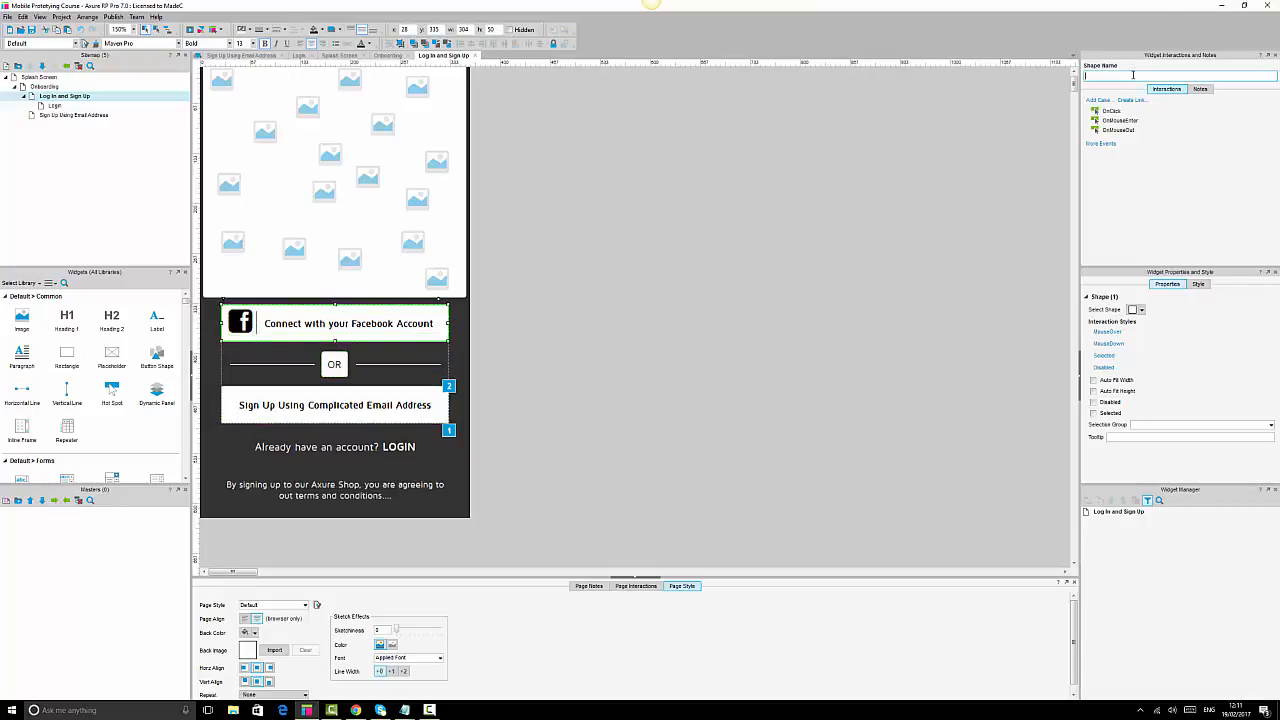
text(connectwithfacebookbtn)
click(703, 280)
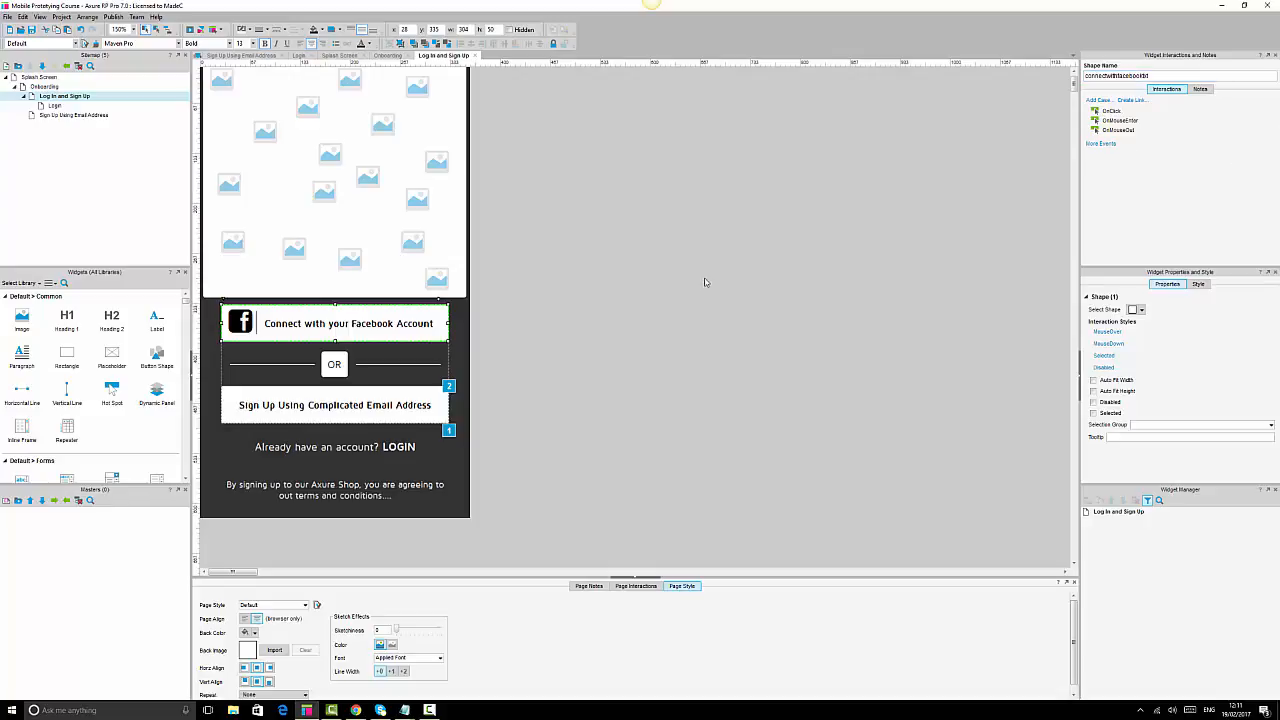
Resize the OR box inside the button group to be smaller.
click(338, 360)
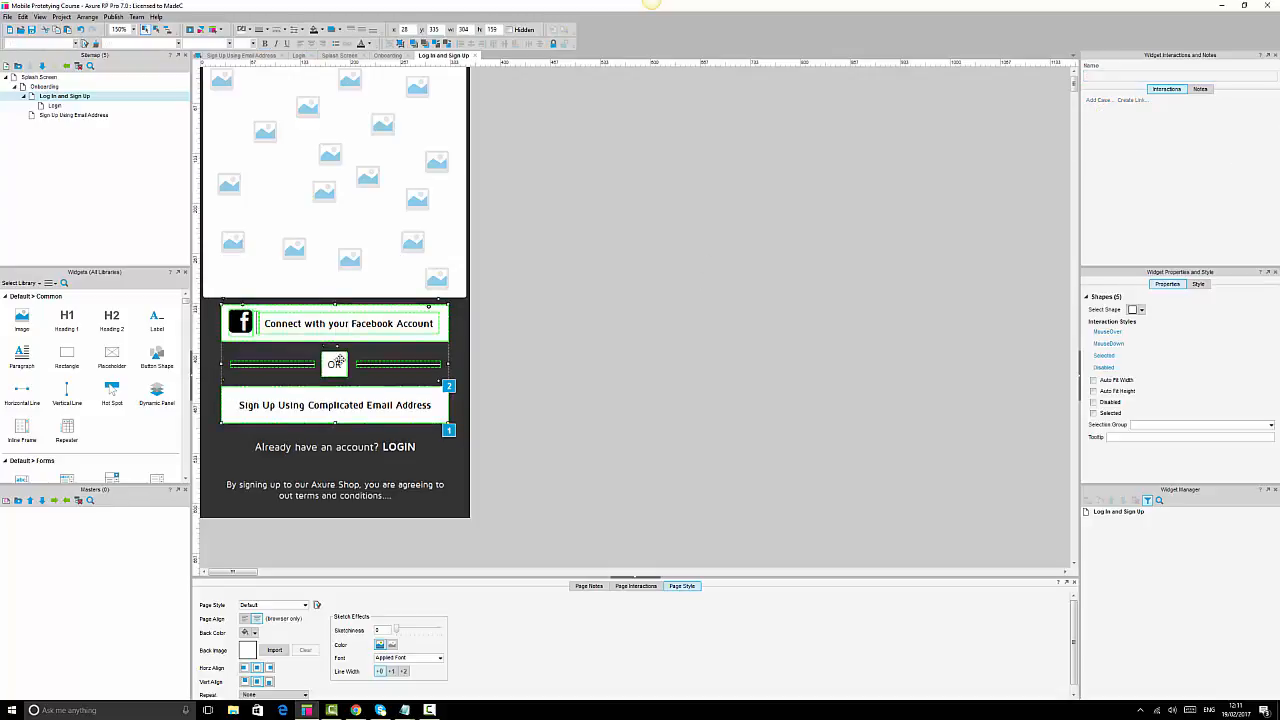
click(338, 360)
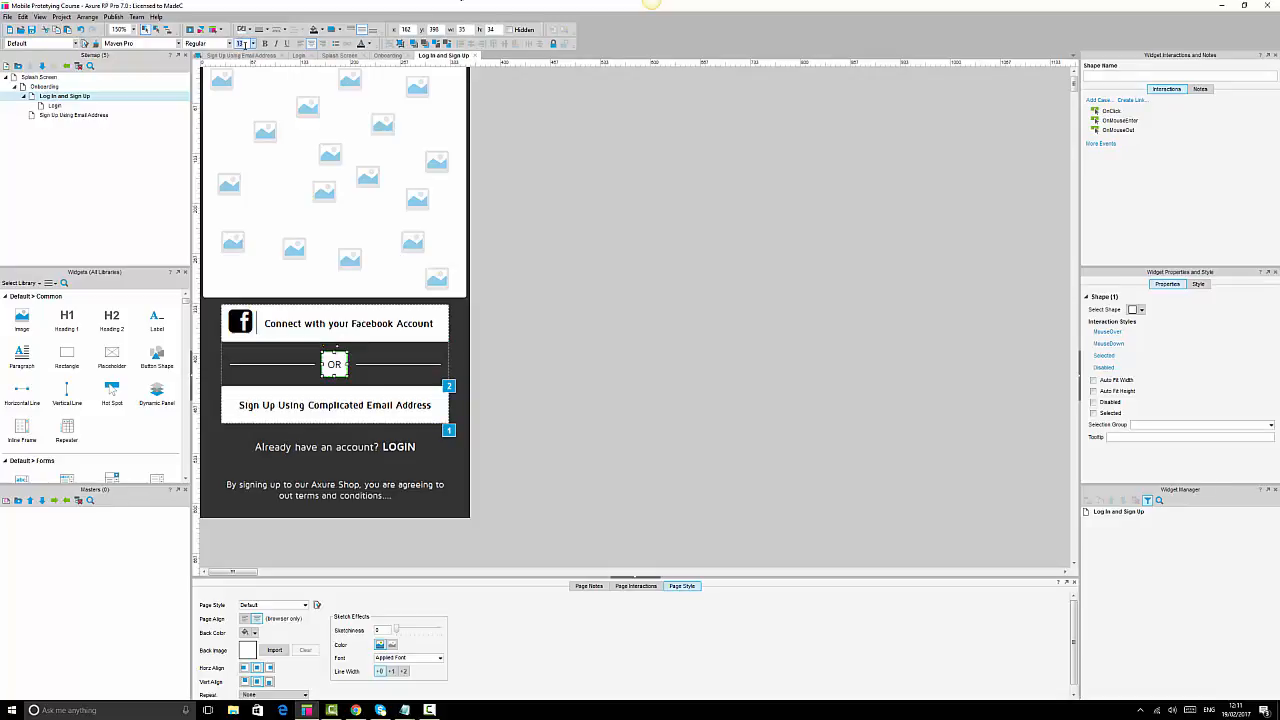
scroll(245, 45, up, 1)
drag(348, 377, 345, 373)
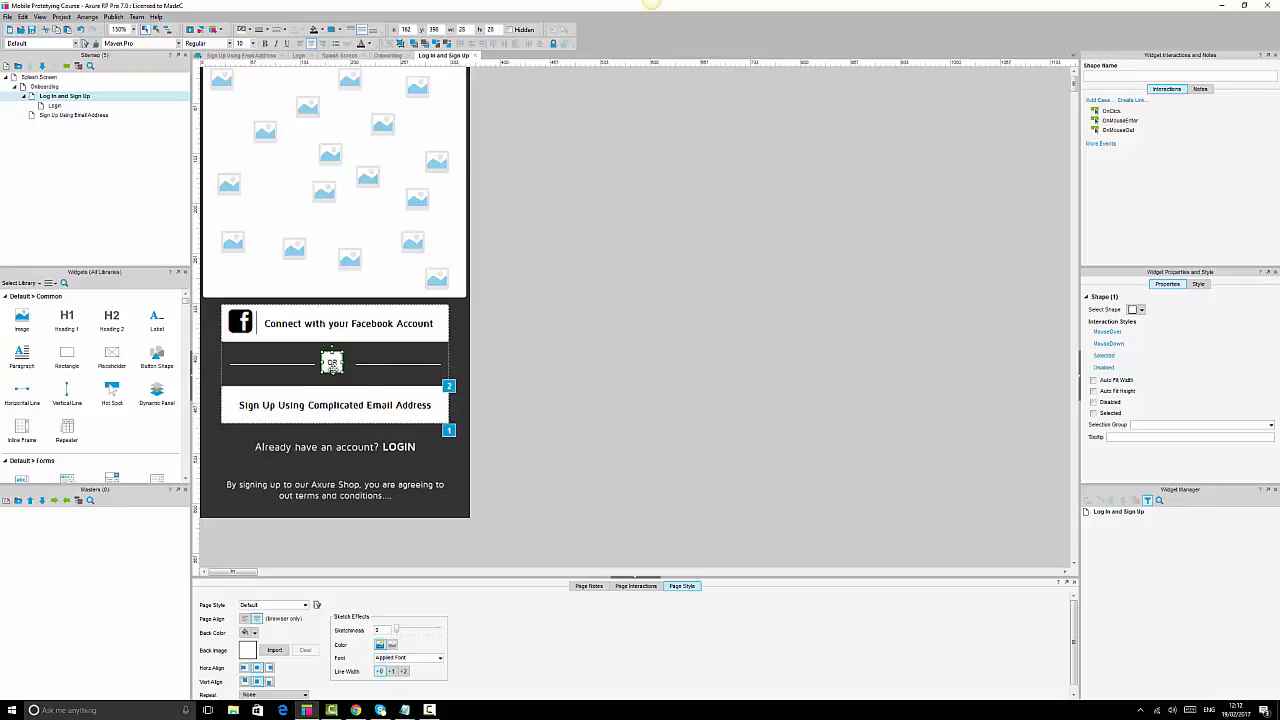
click(380, 367)
click(695, 355)
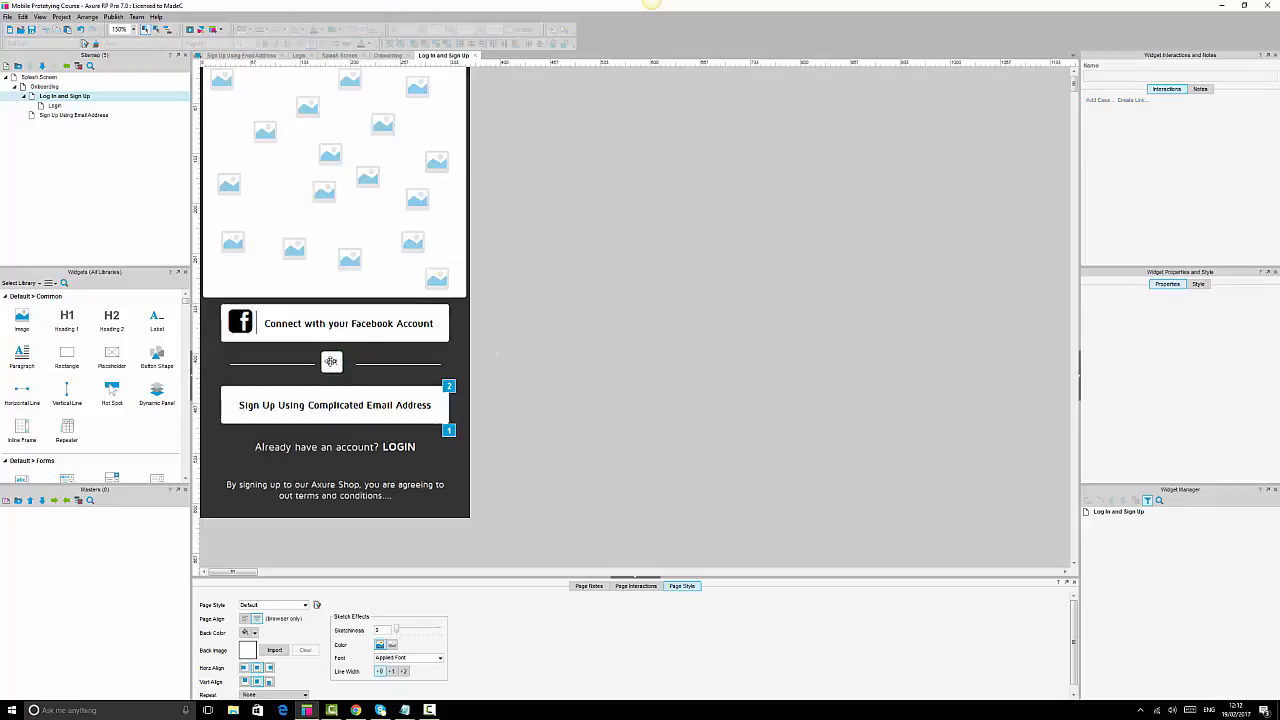
Ungroup the buttons and divider, then distribute and middle-align the OR box with both divider lines.
click(330, 364)
click(400, 44)
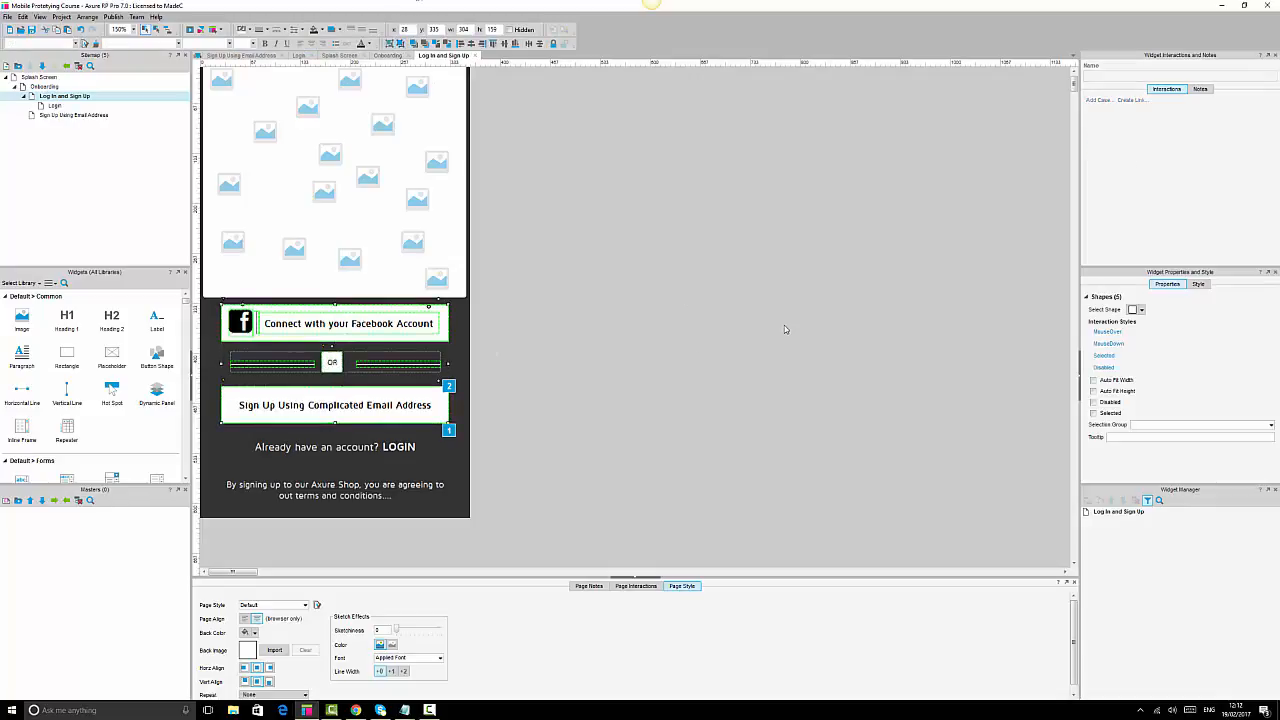
click(786, 331)
click(342, 372)
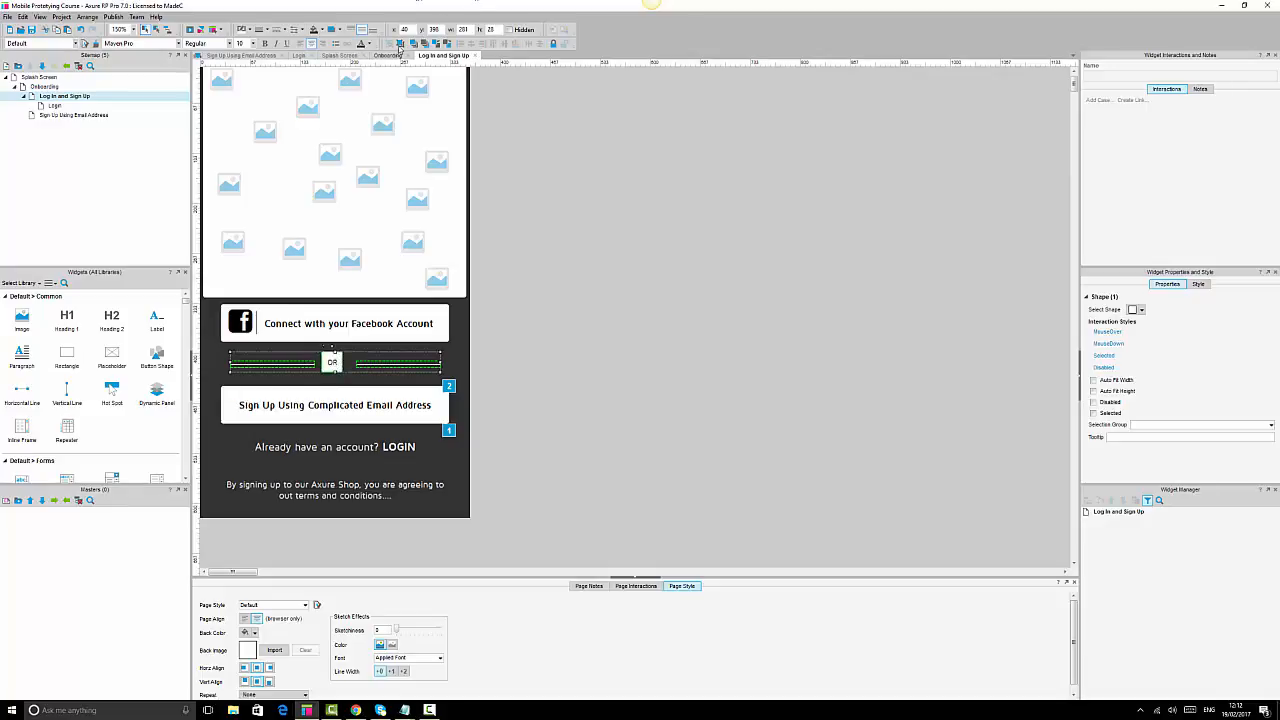
click(529, 45)
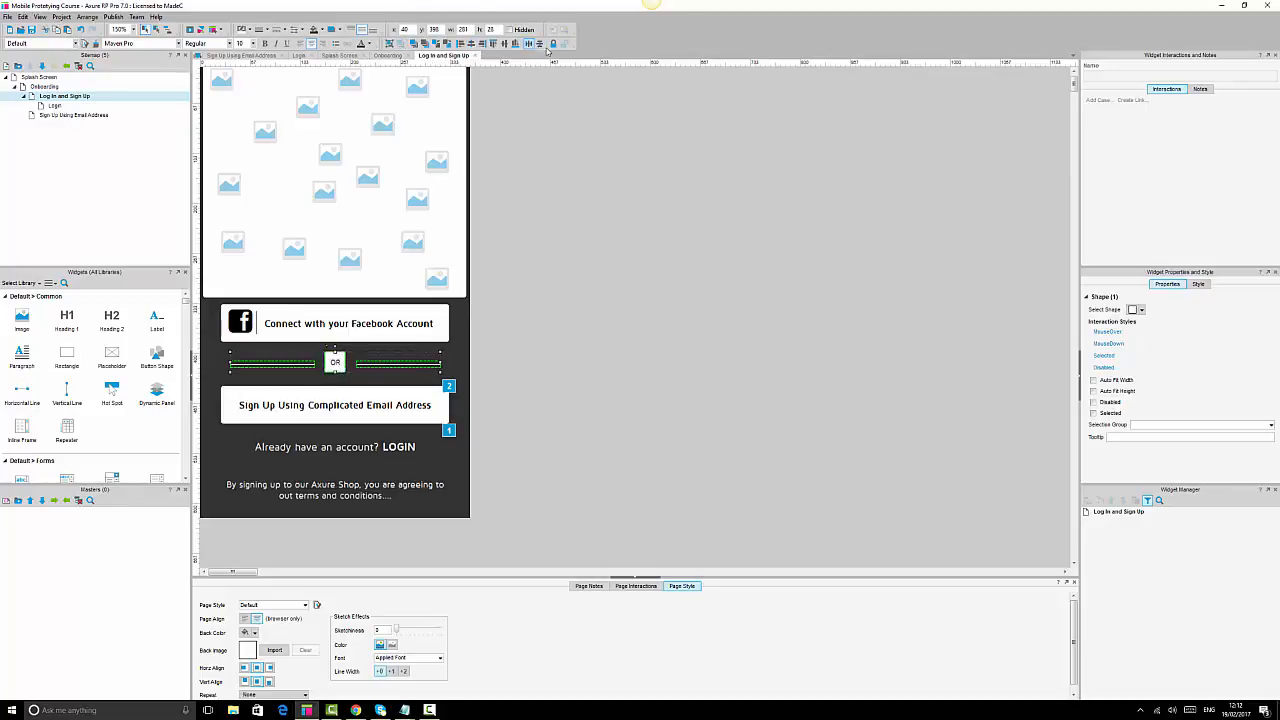
click(540, 45)
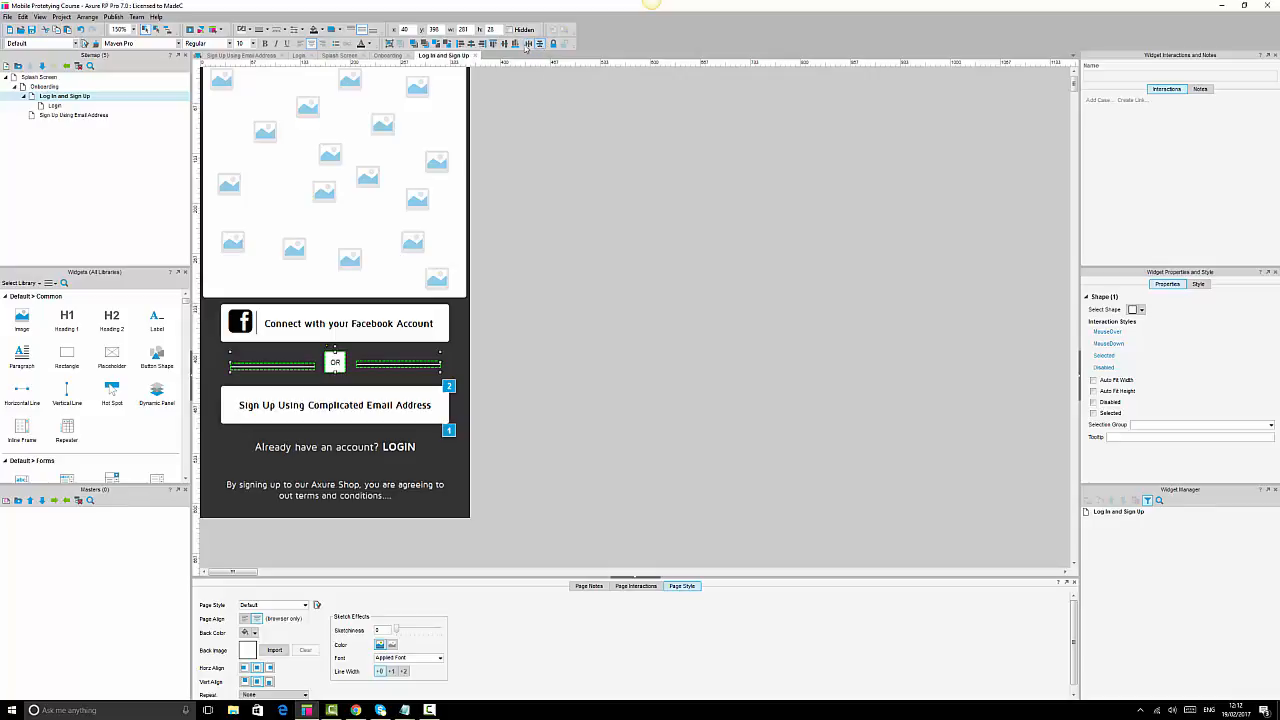
click(506, 45)
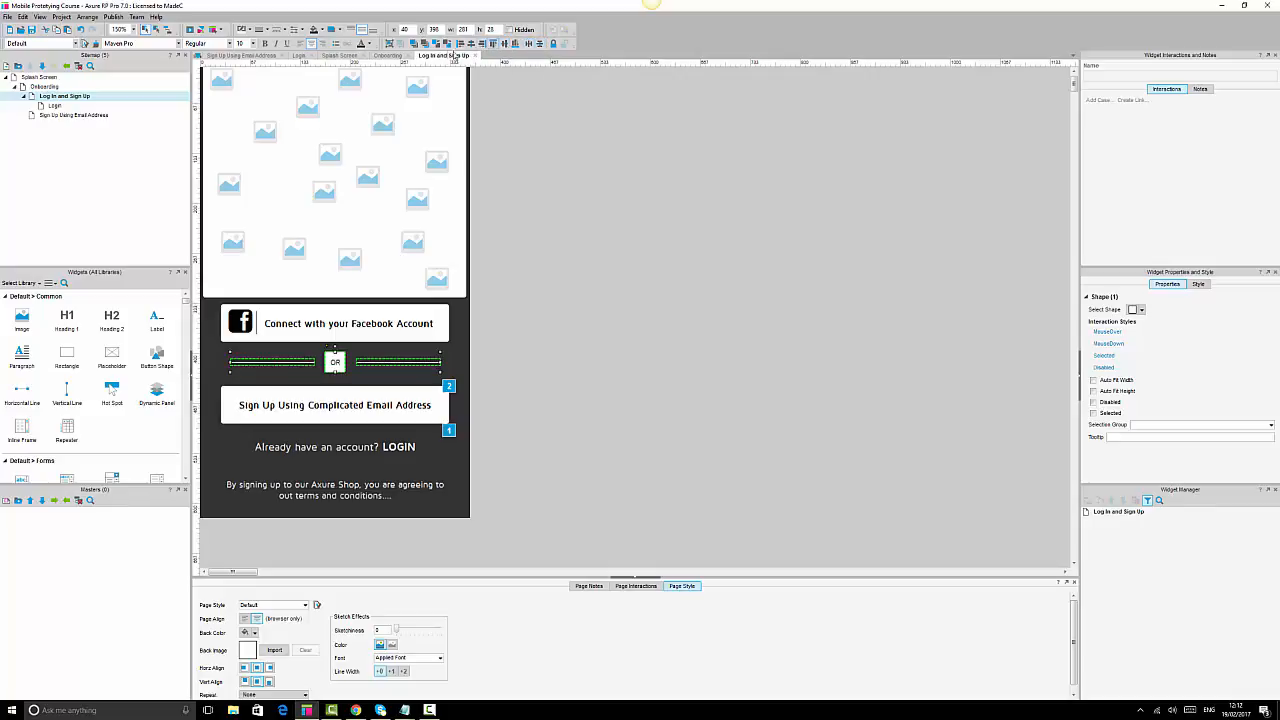
Space the Facebook button, OR divider row and email sign-up button evenly in vertical rows.
click(362, 408)
ctrl+click(362, 325)
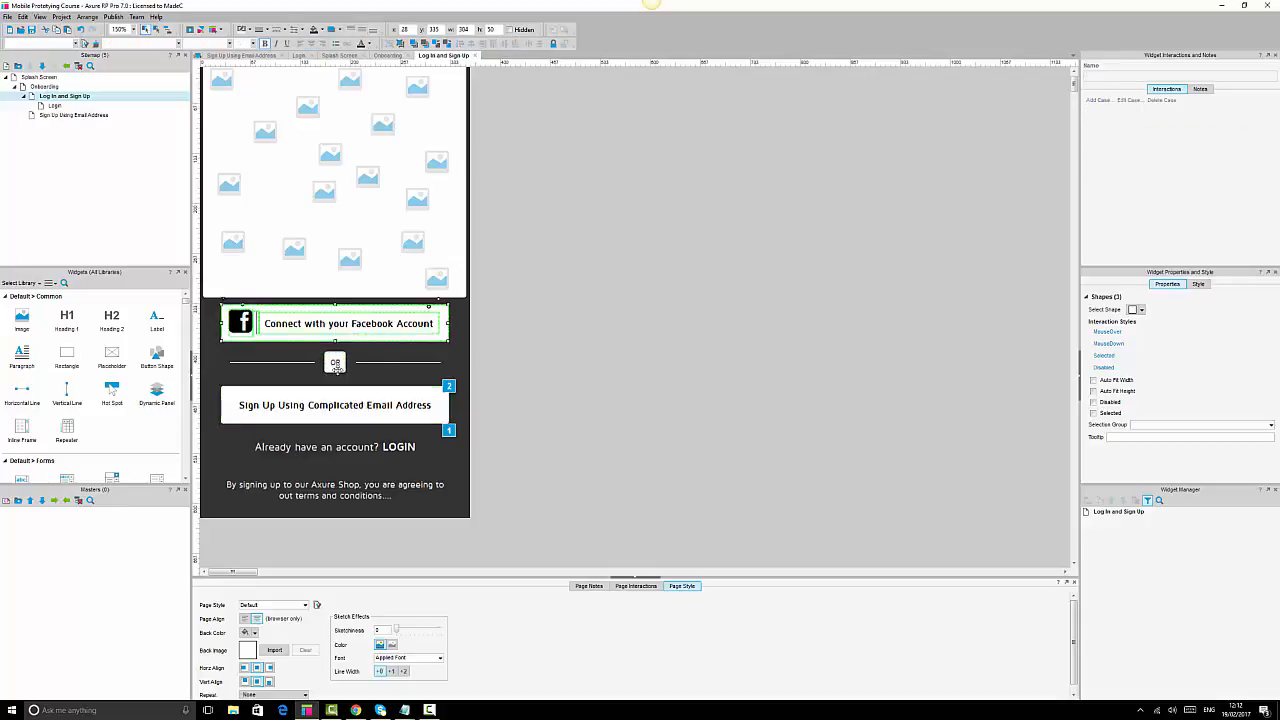
ctrl+click(336, 364)
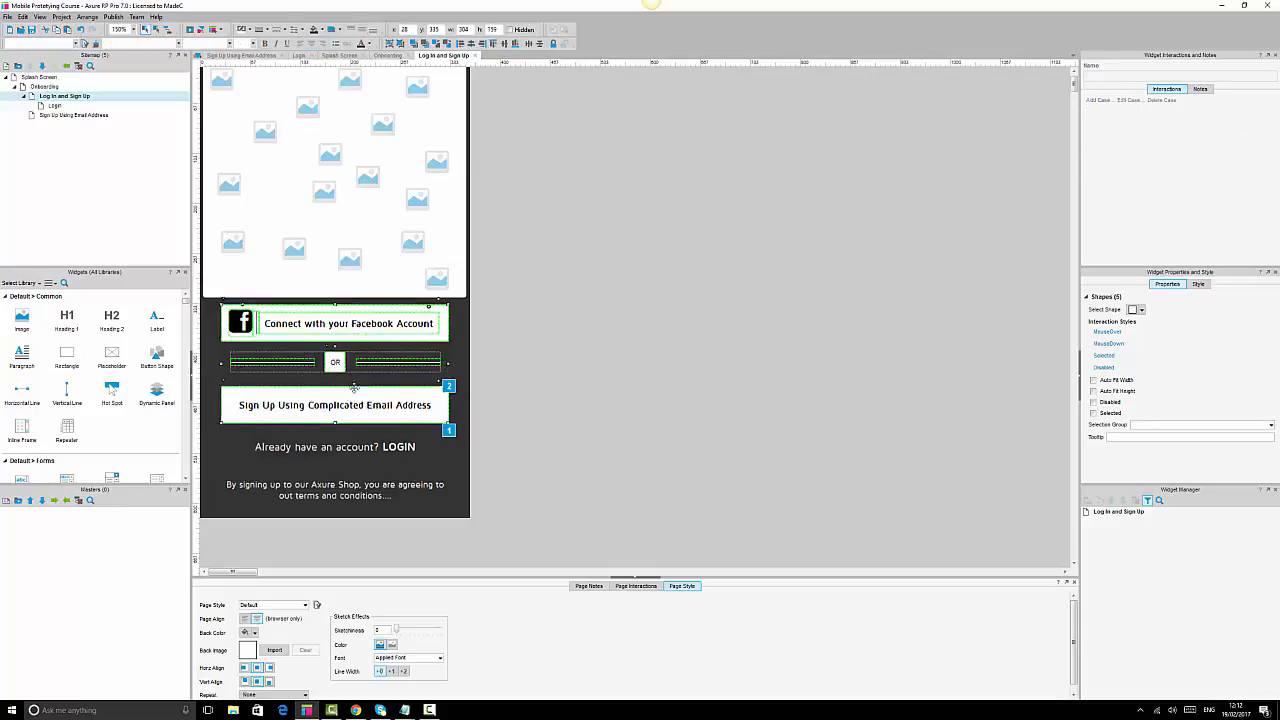
click(540, 44)
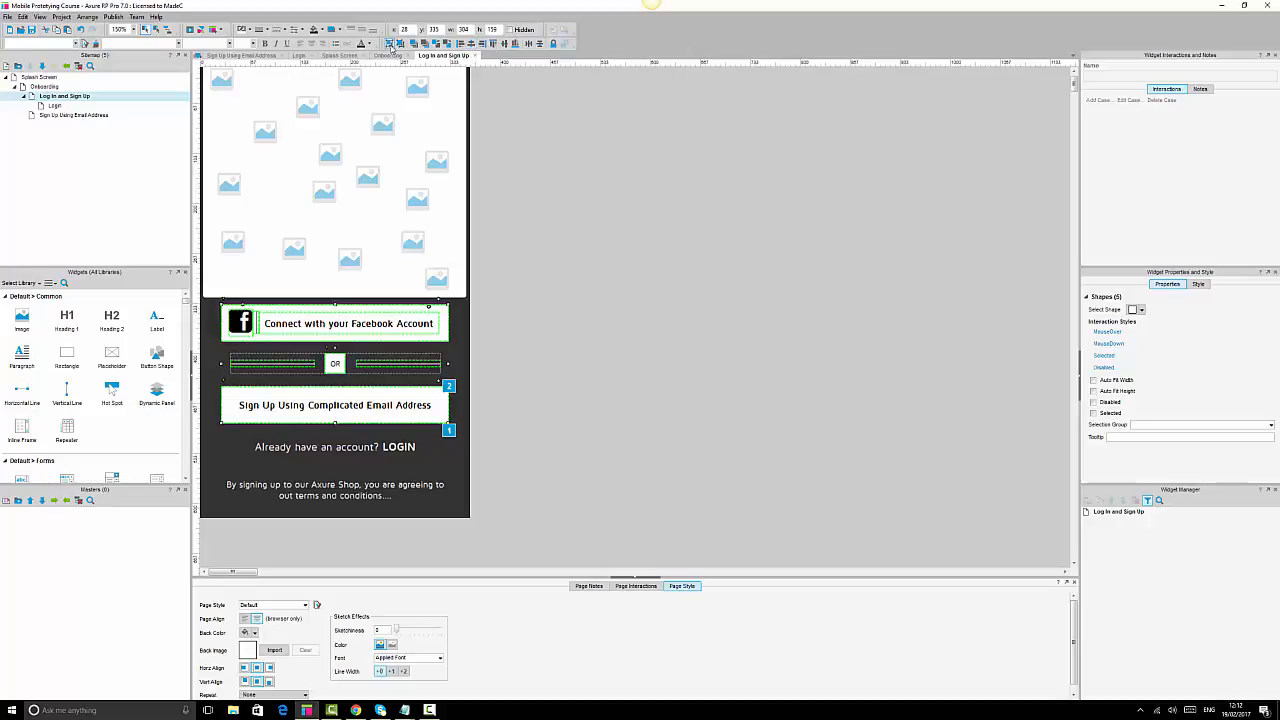
click(690, 366)
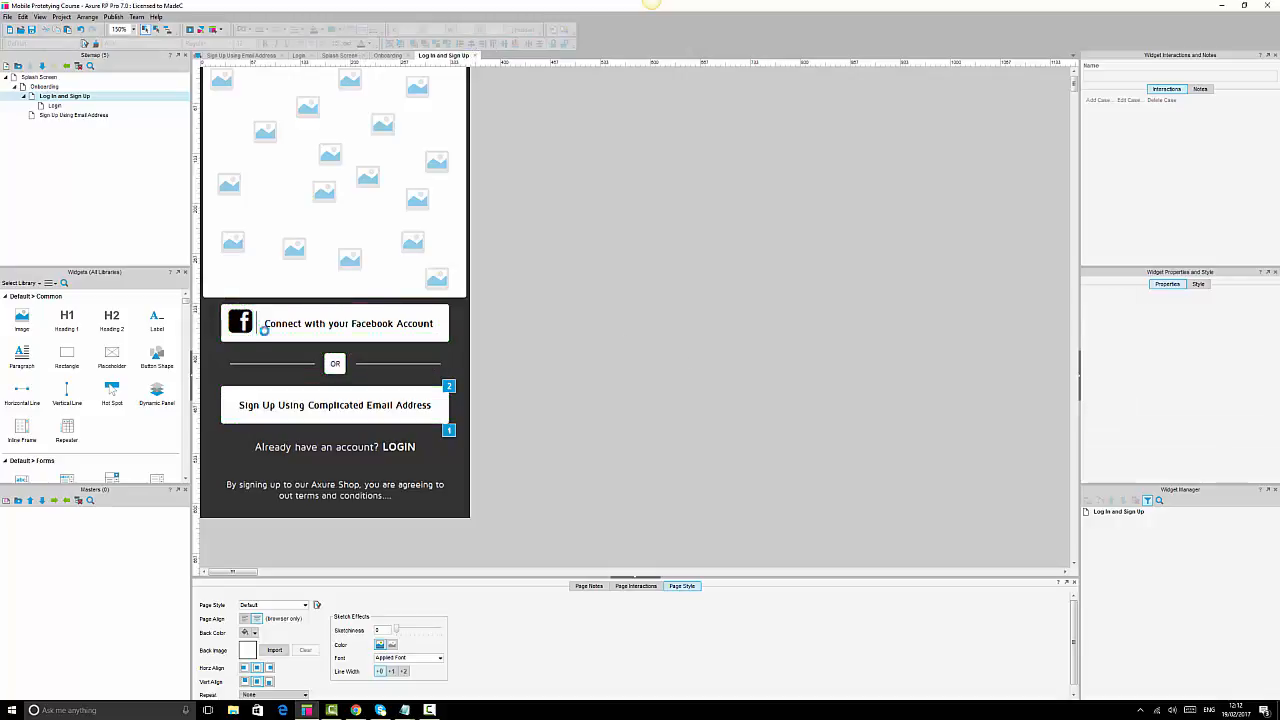
Select the image collage, button block, Already have an account line and terms text together, then deselect.
click(305, 317)
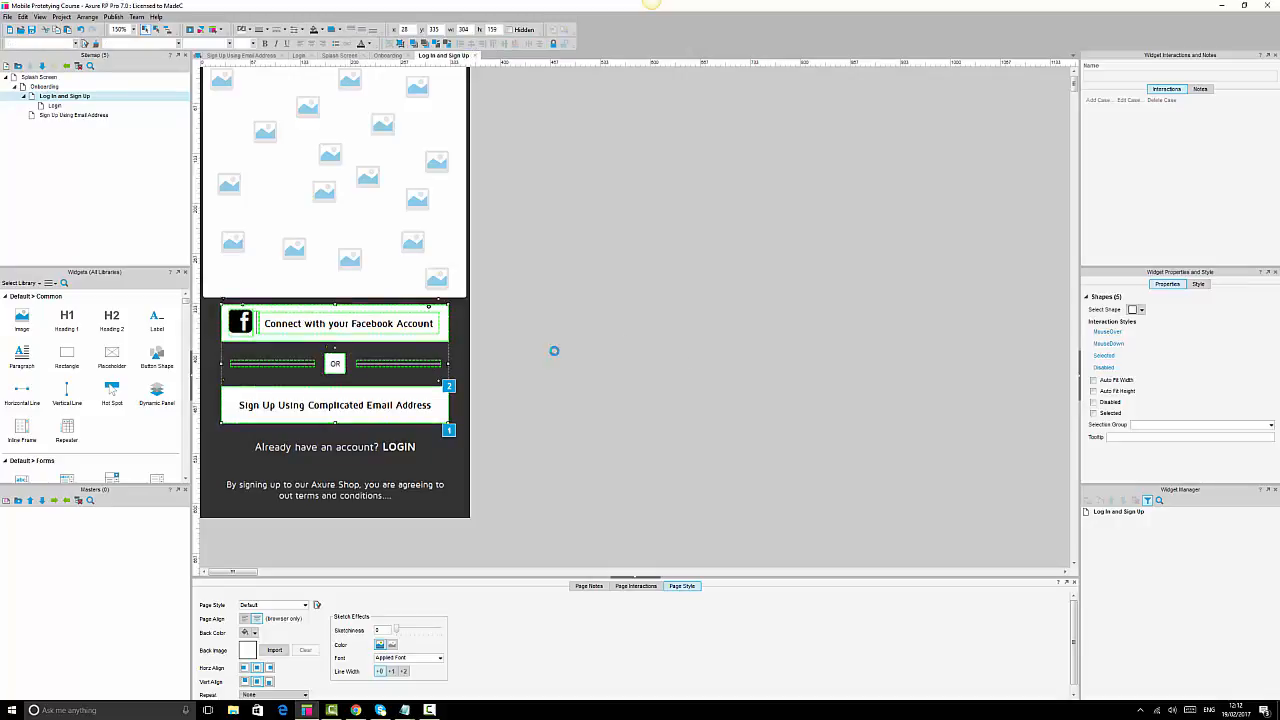
click(712, 363)
click(350, 201)
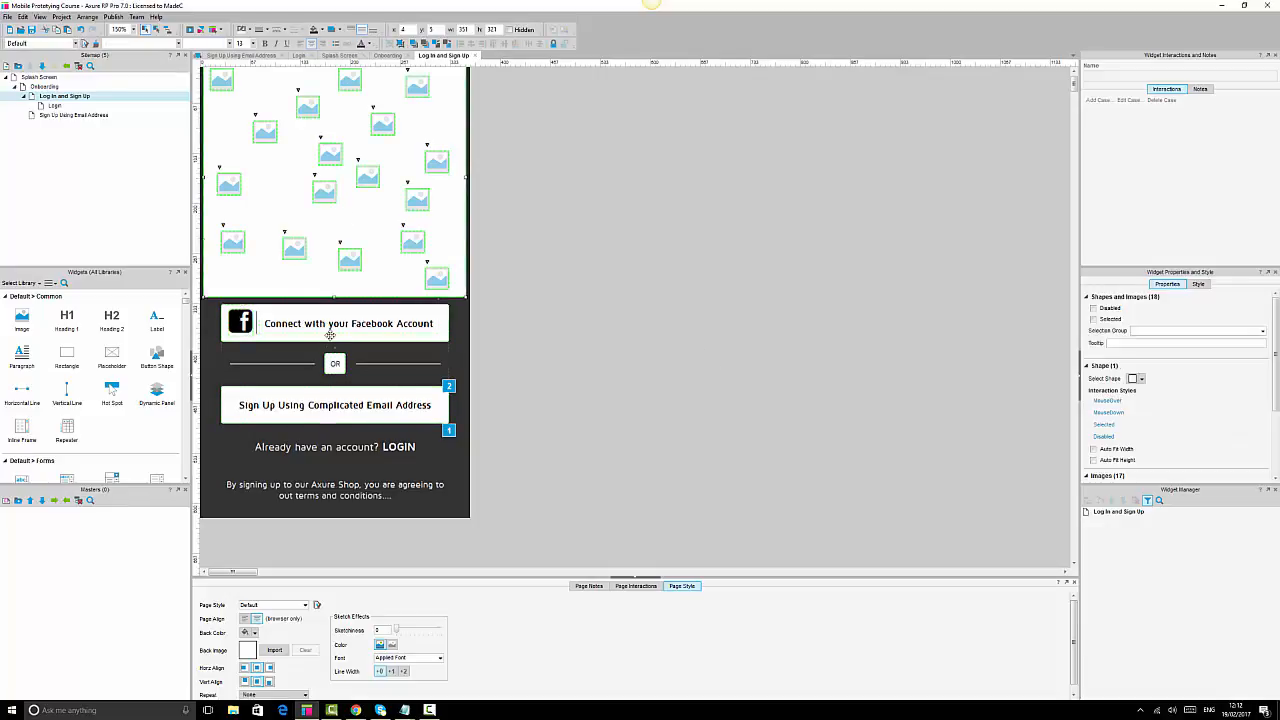
ctrl+click(330, 335)
ctrl+click(353, 454)
ctrl+click(353, 488)
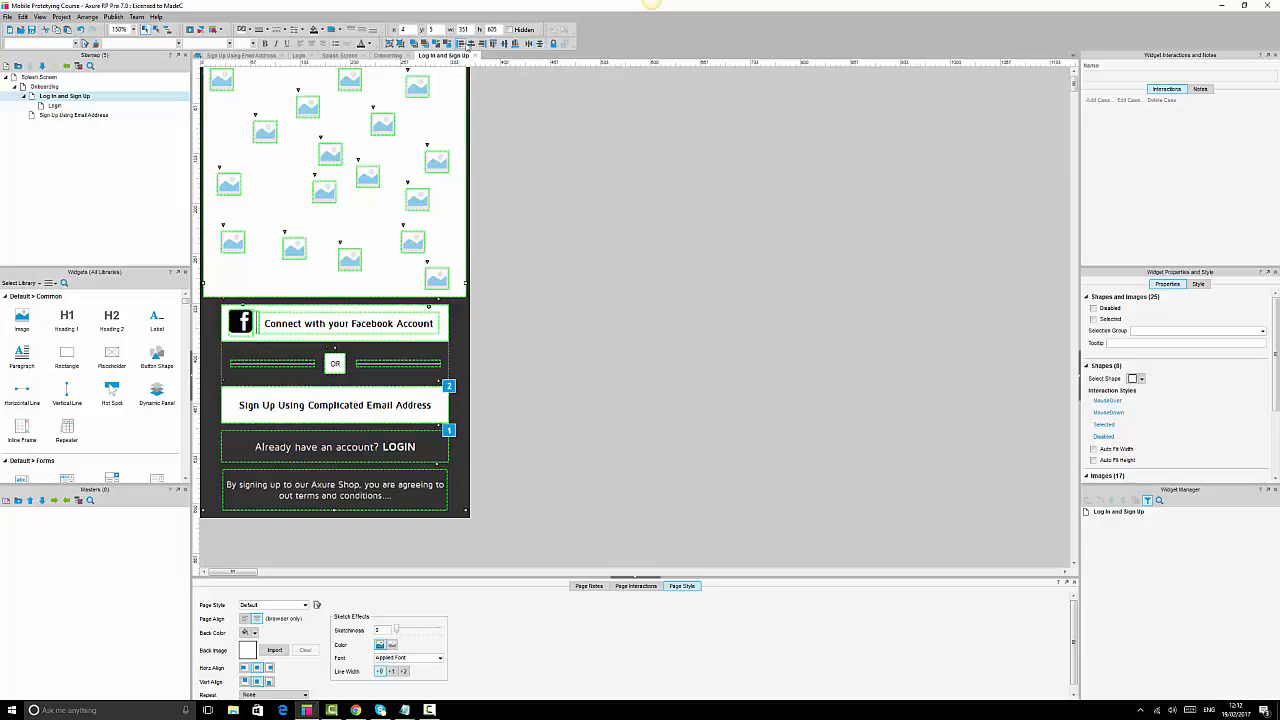
click(727, 309)
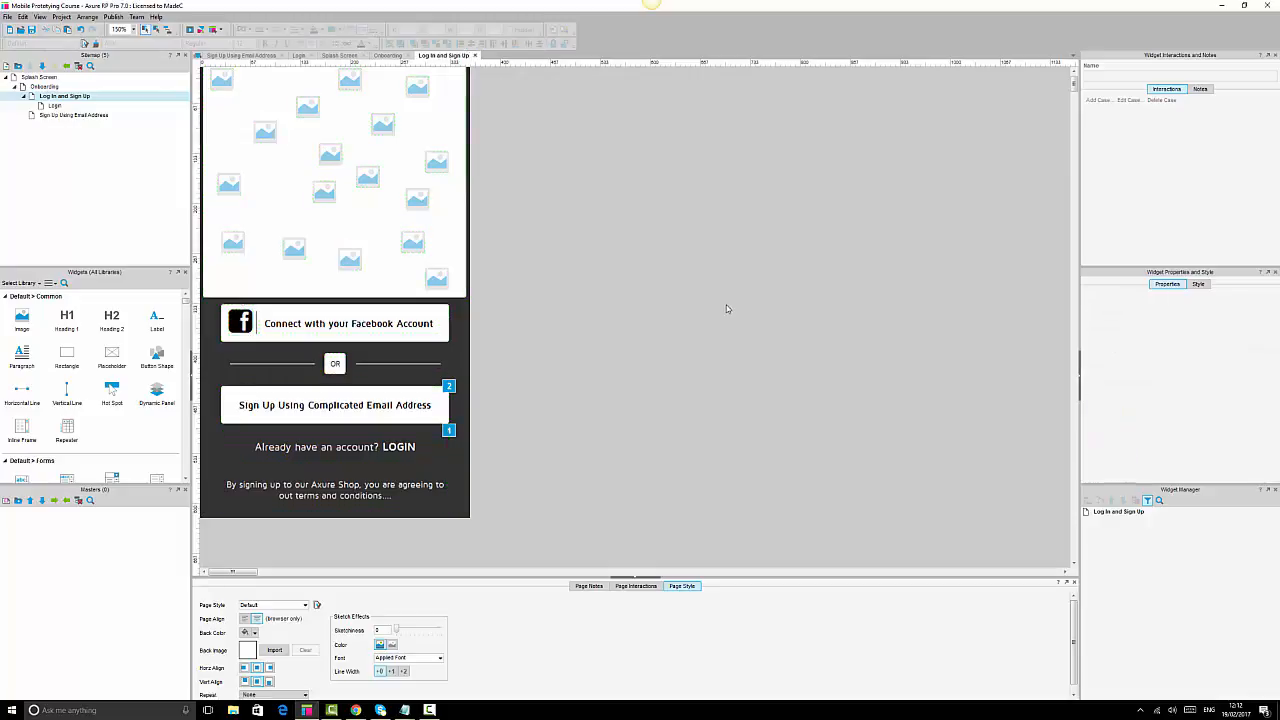
Open the Login page, then close the untitled Notepad notes without saving.
double_click(55, 105)
click(341, 415)
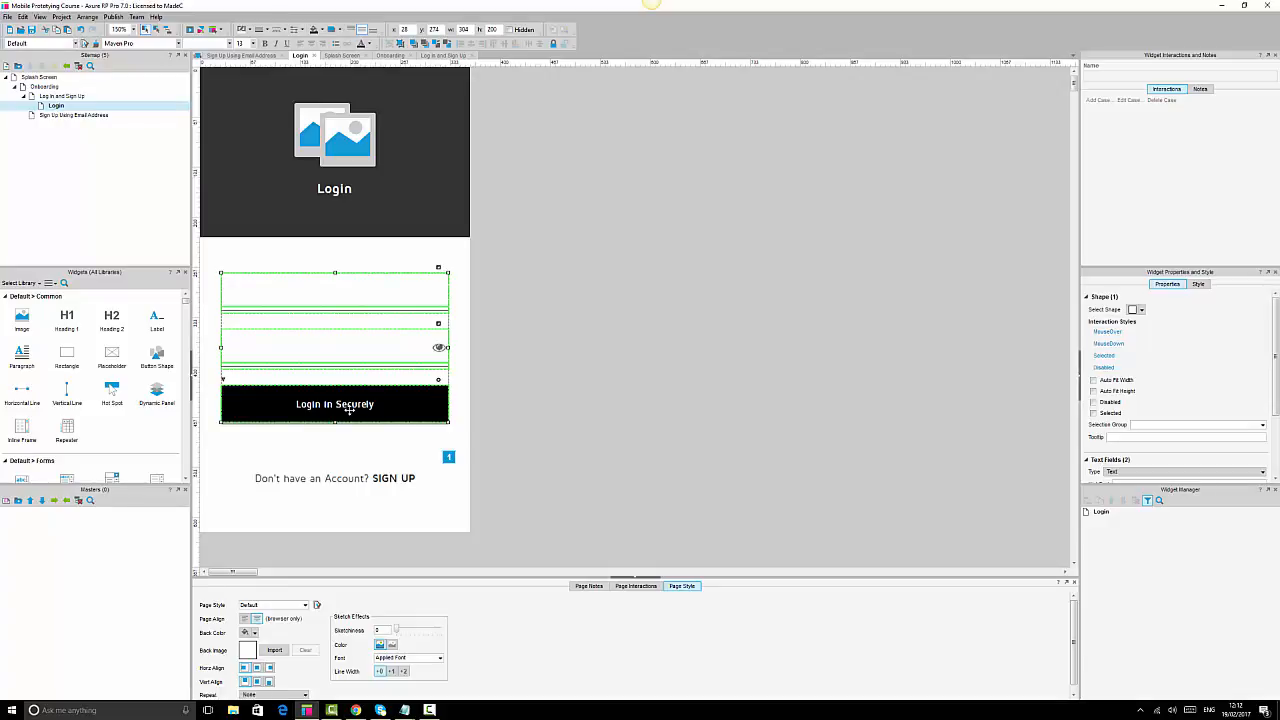
click(405, 711)
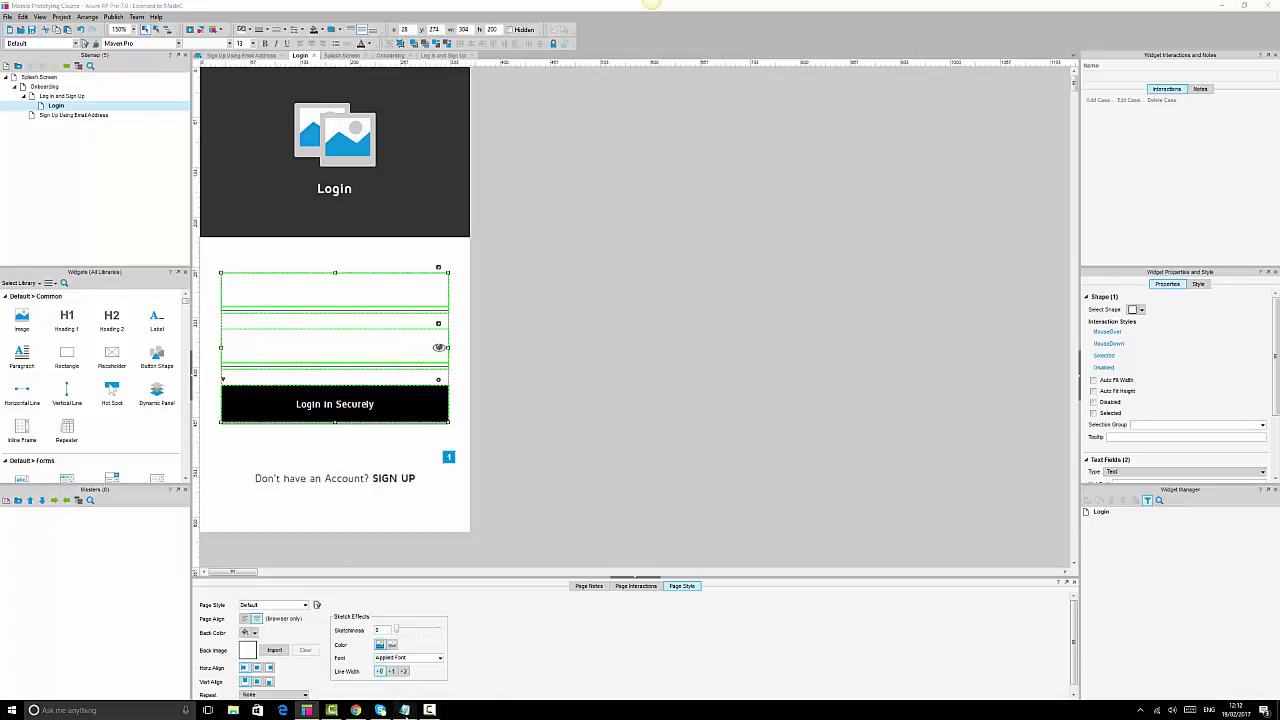
click(445, 650)
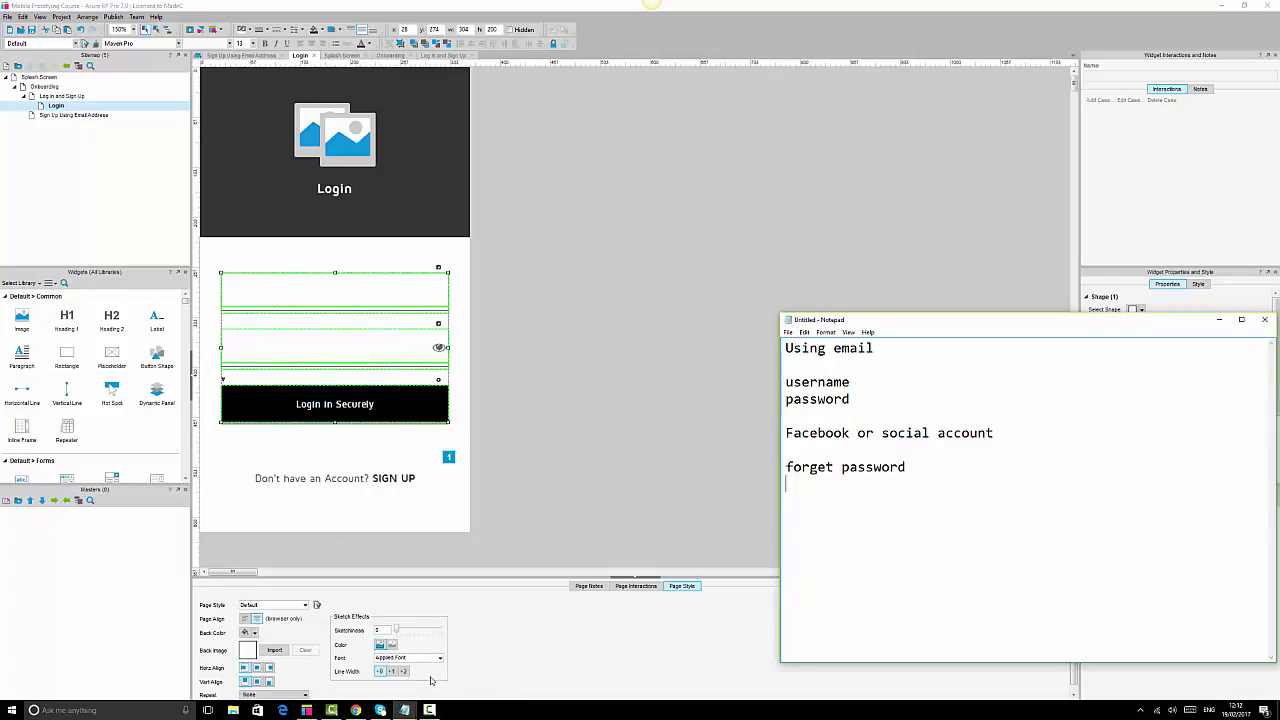
click(1263, 322)
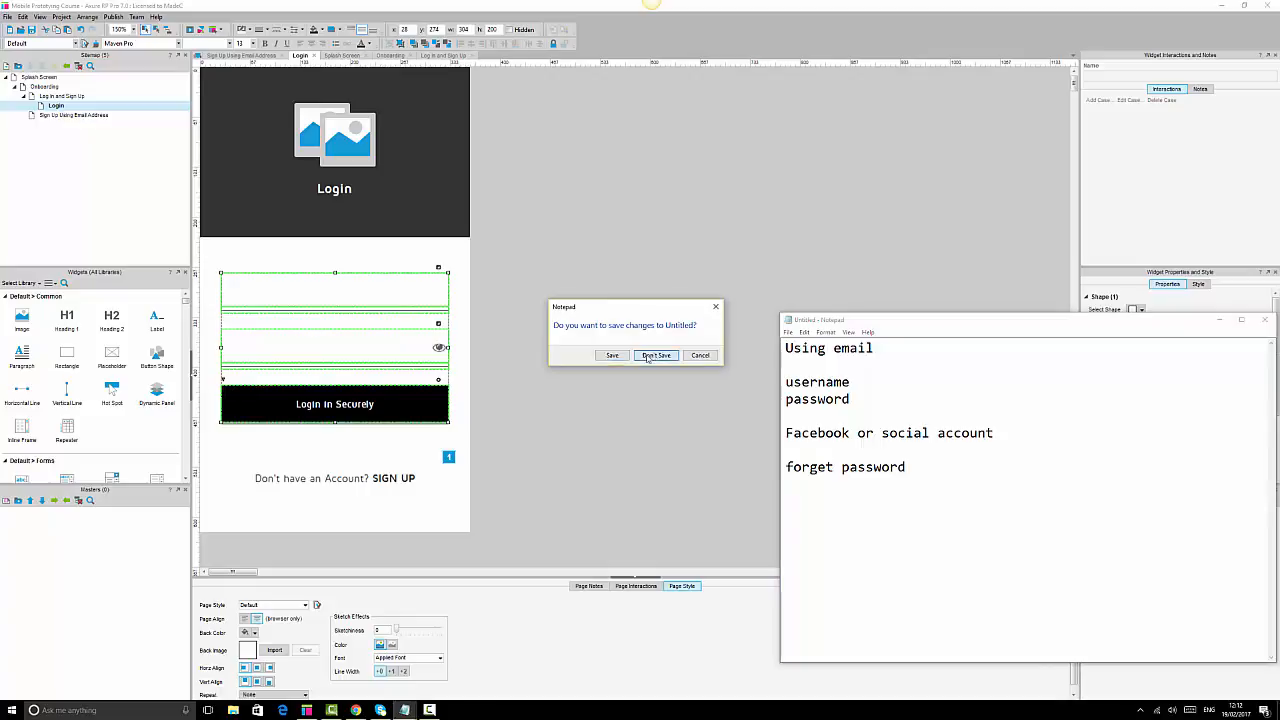
click(651, 357)
Mark the Home Screen line in the course outline, minimise it, and open the Log In and Sign Up page.
click(405, 710)
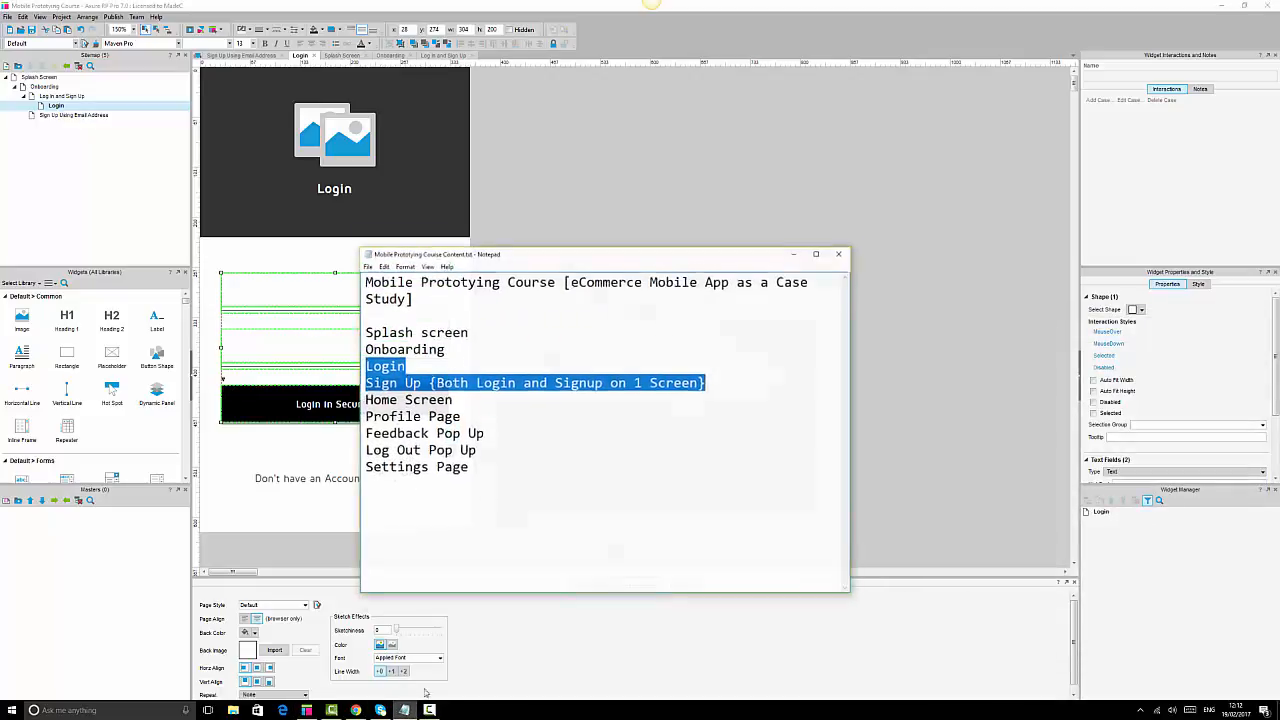
drag(461, 395, 358, 394)
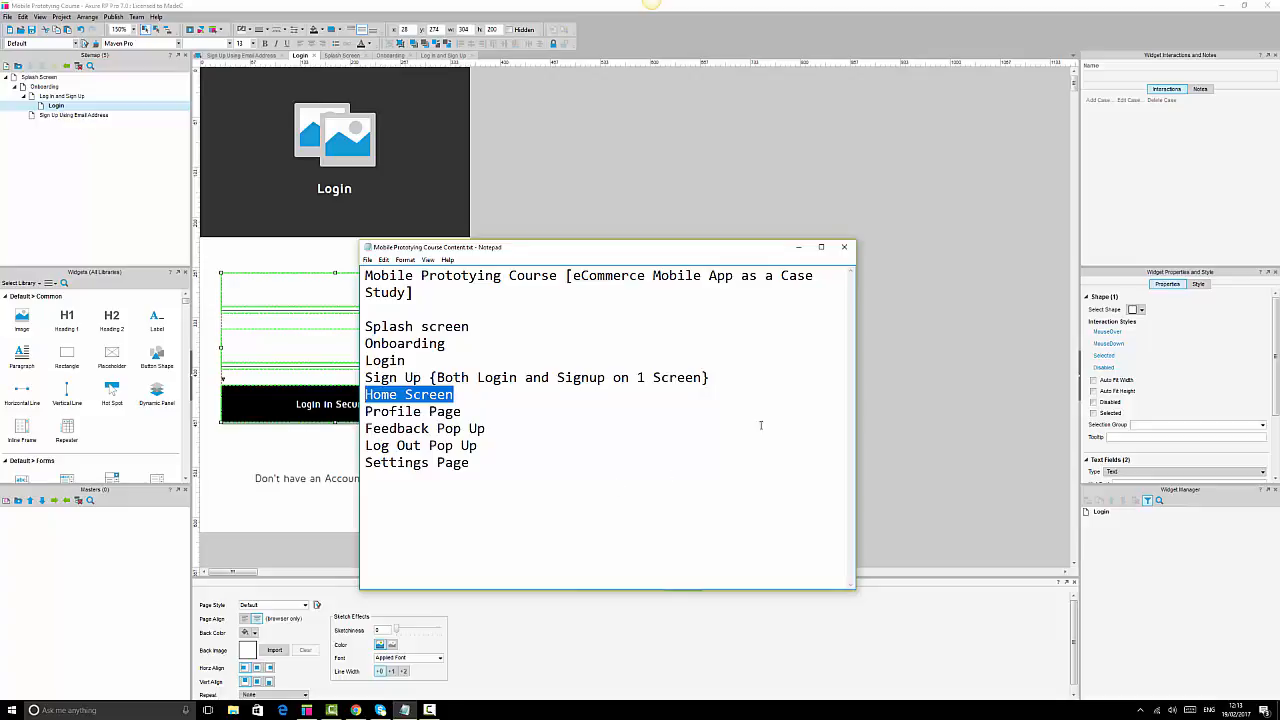
click(799, 250)
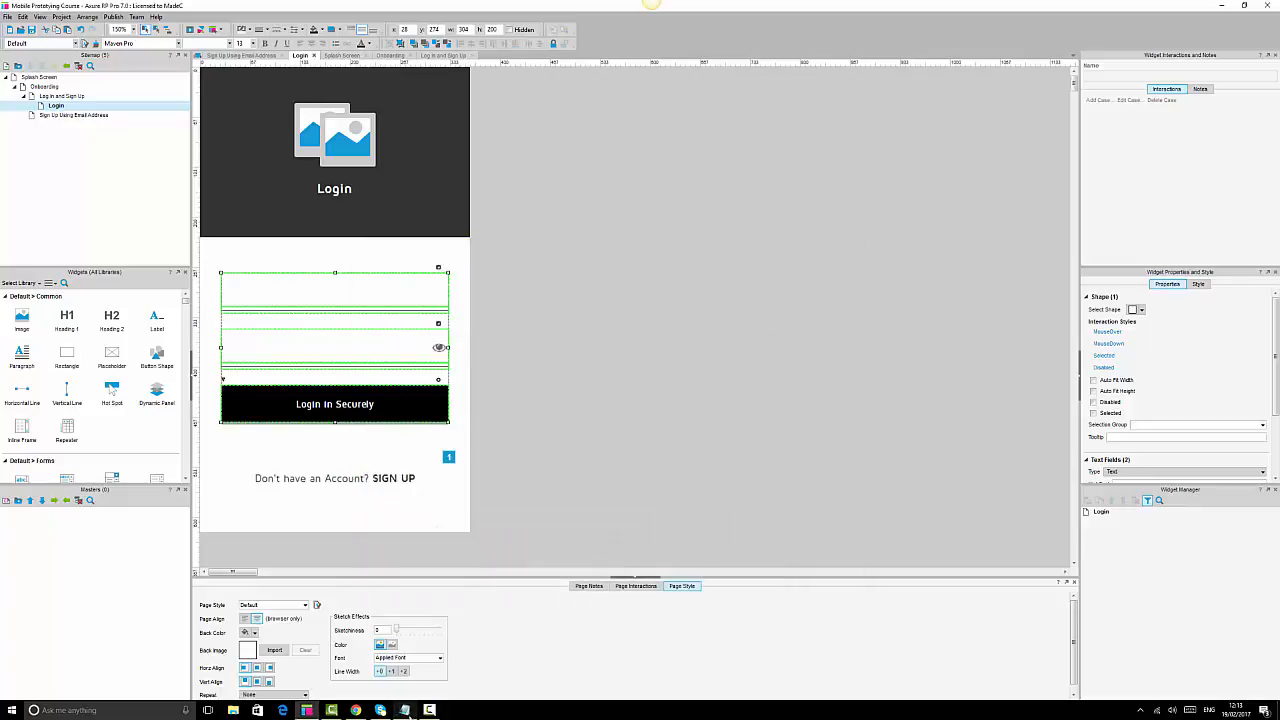
click(405, 710)
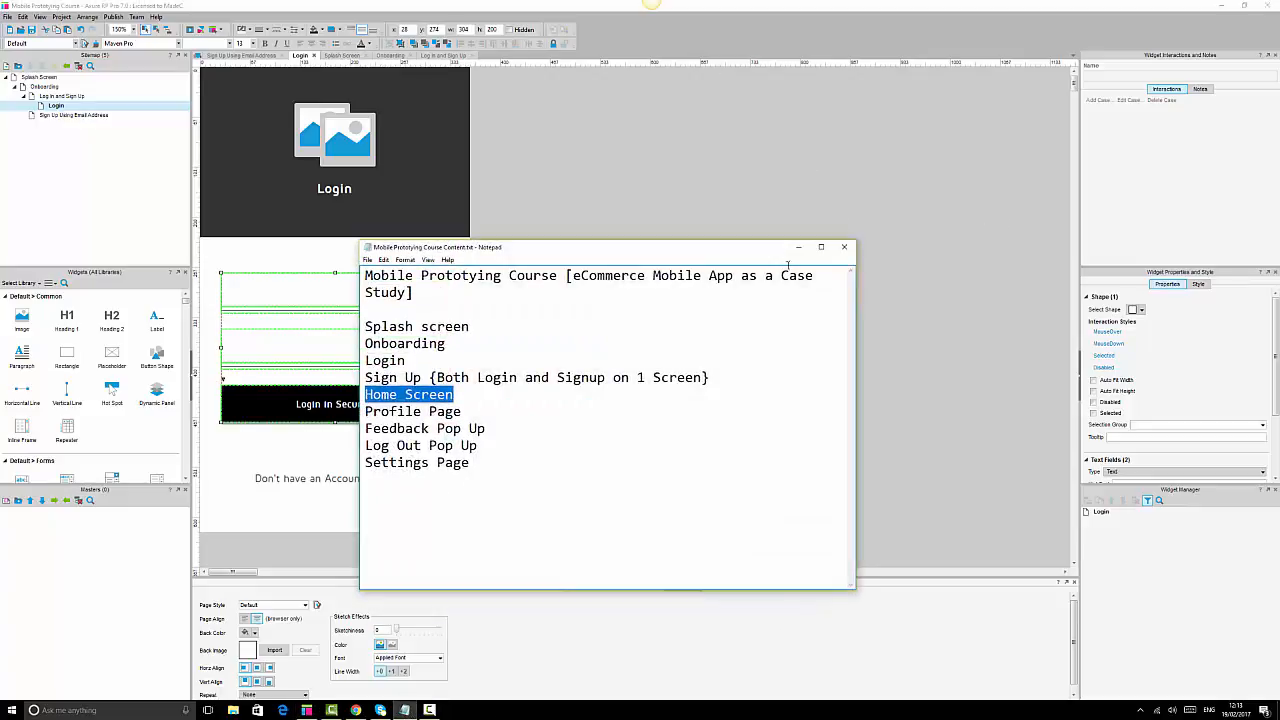
click(799, 247)
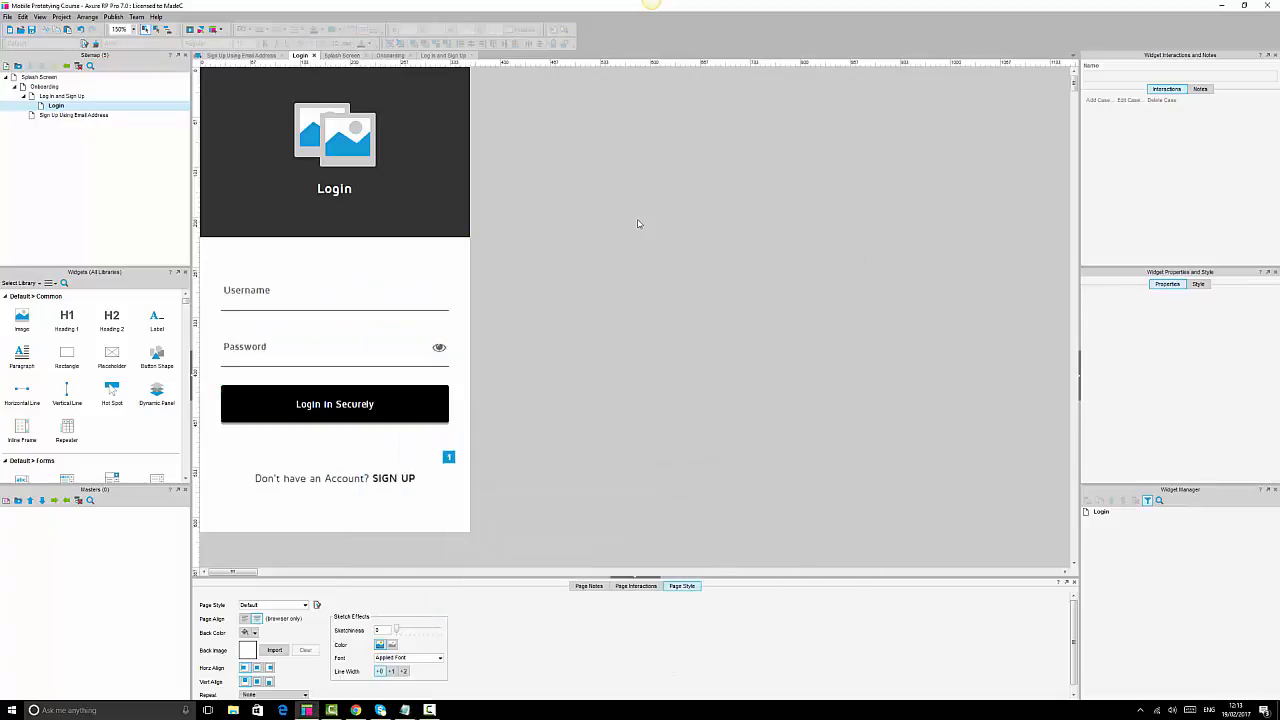
double_click(60, 96)
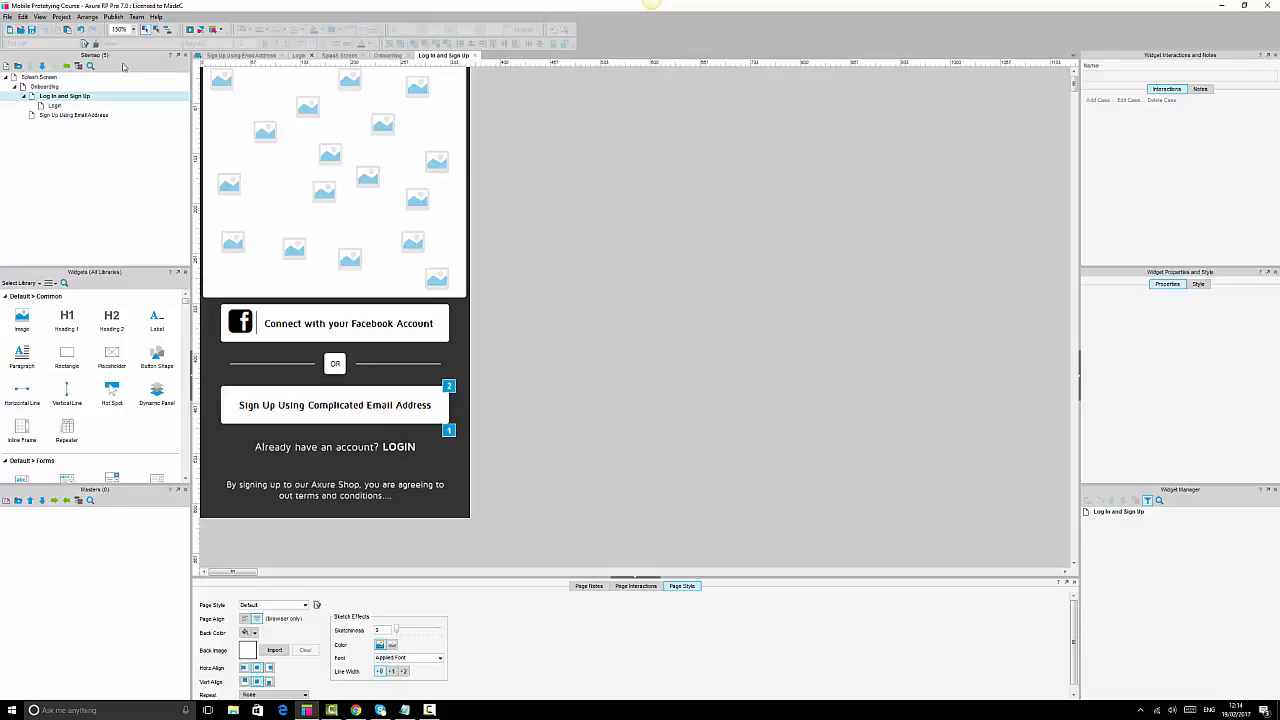
On the Login page, shrink the two header images and move them into the top-right corner.
double_click(57, 108)
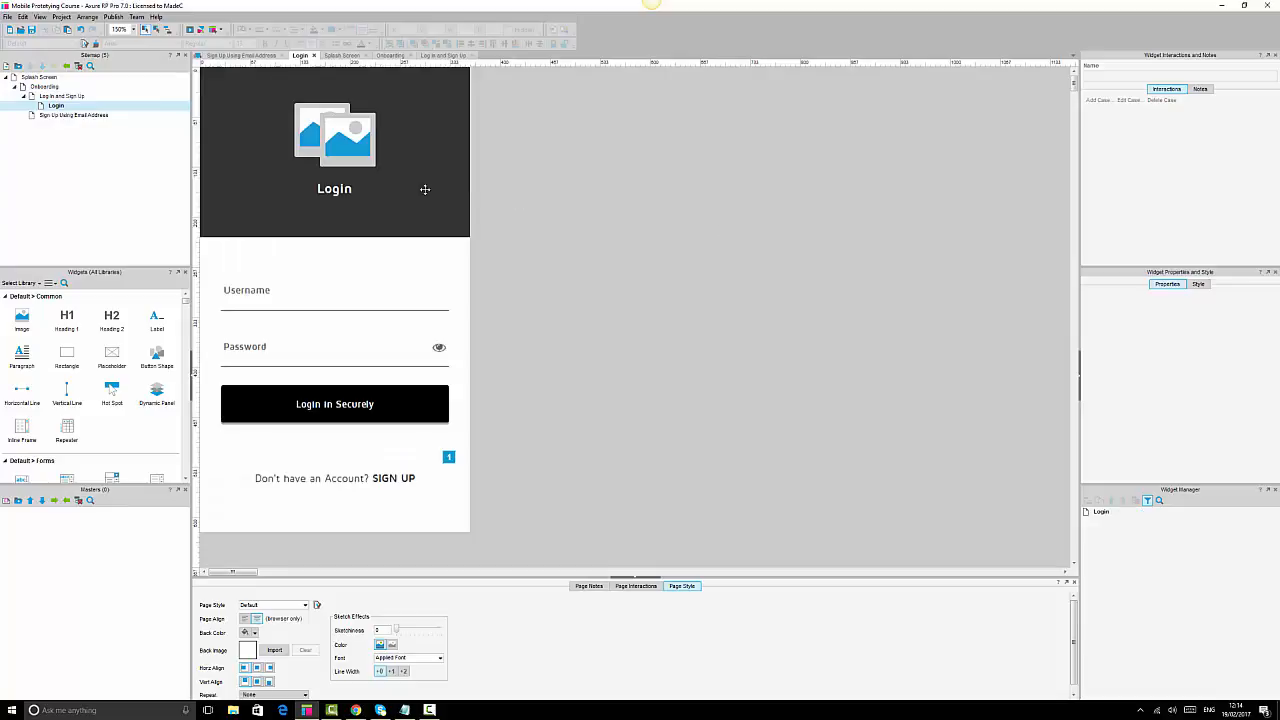
click(335, 152)
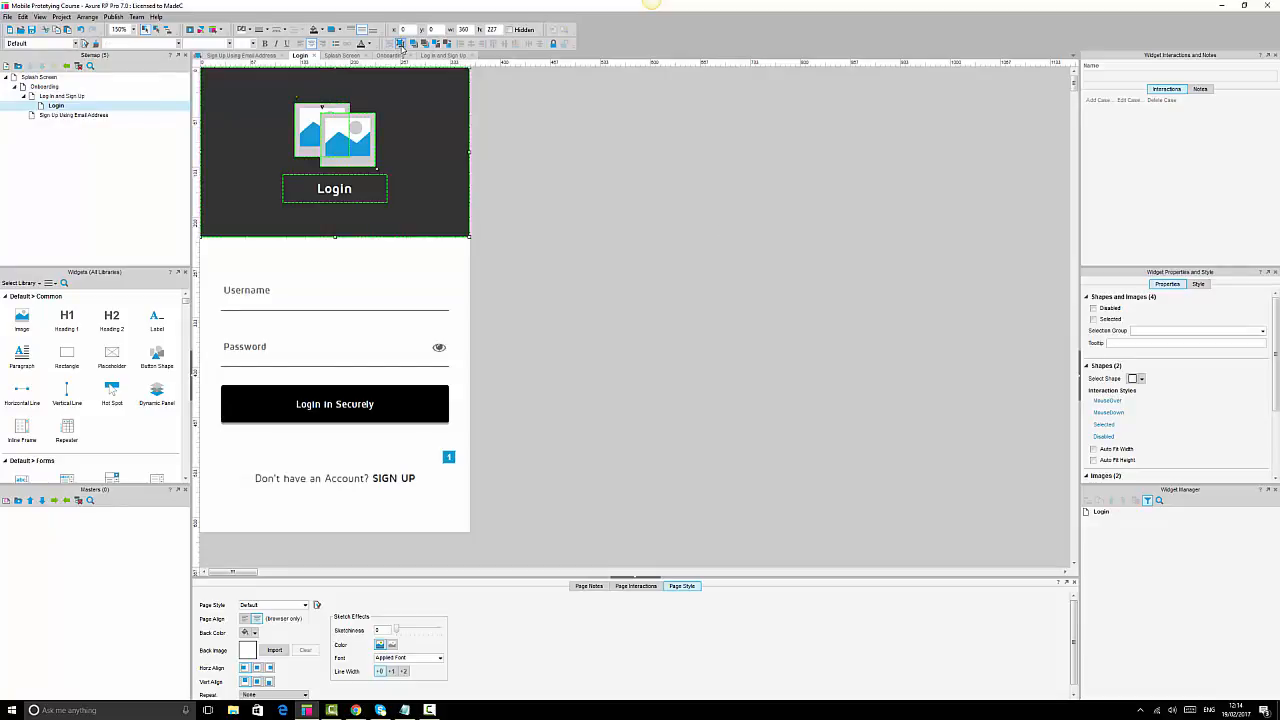
click(638, 245)
click(345, 147)
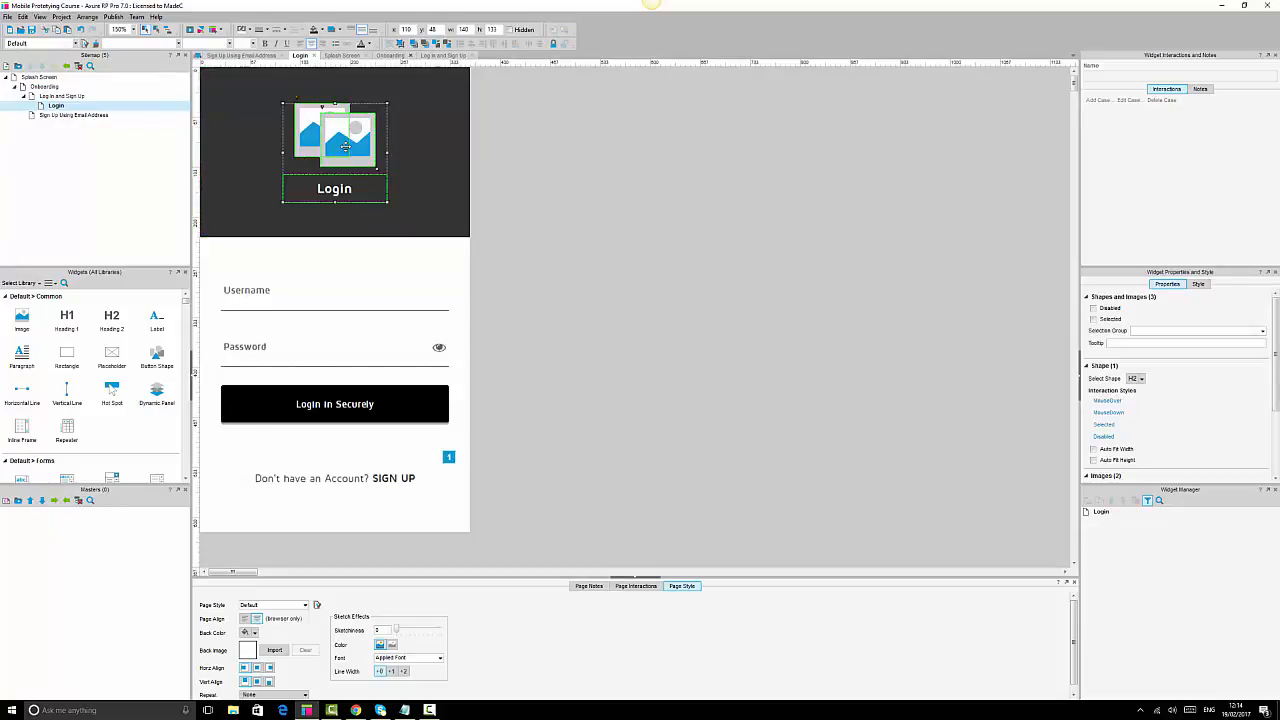
click(697, 238)
click(344, 131)
click(680, 214)
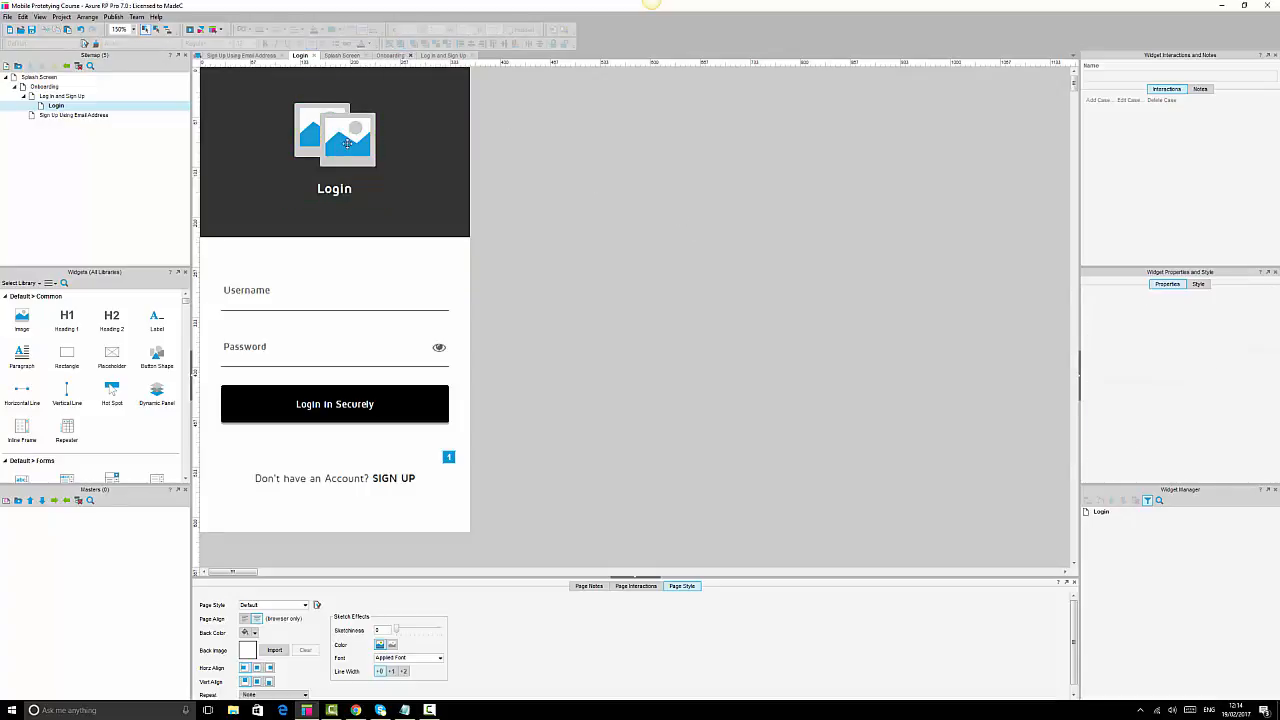
click(347, 144)
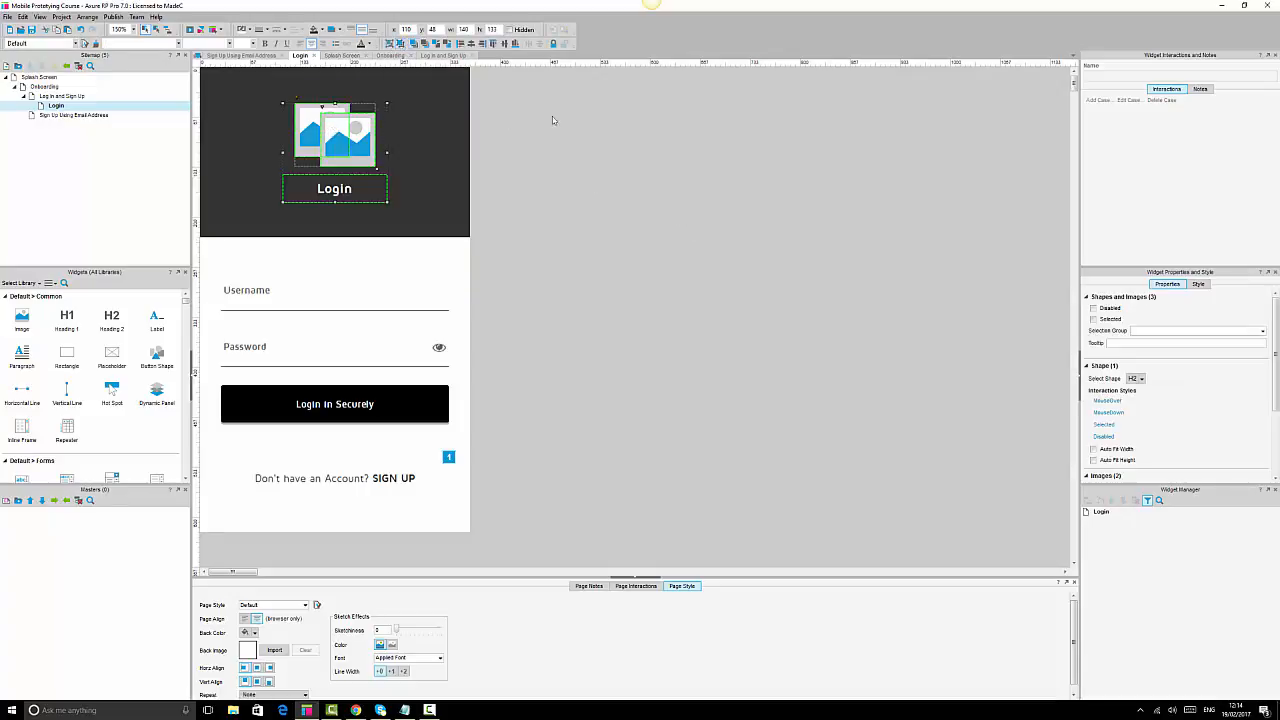
click(598, 137)
drag(329, 128, 409, 117)
drag(456, 157, 426, 158)
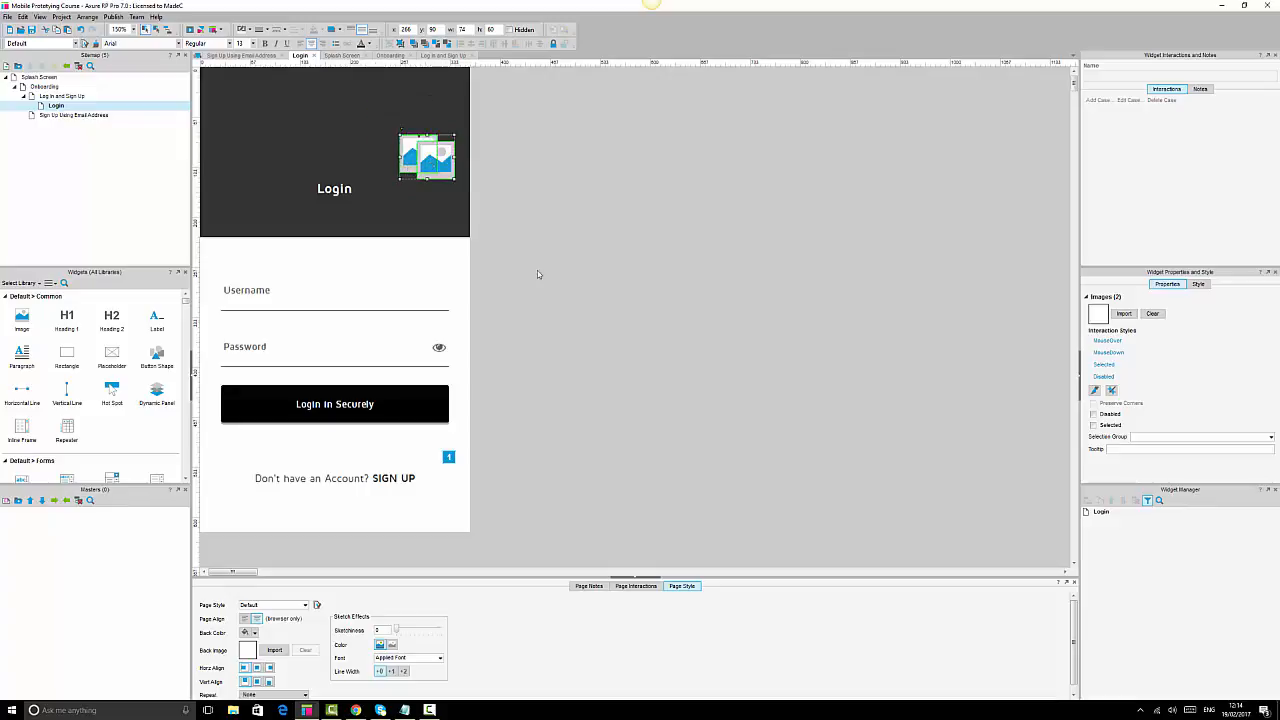
Move the Login title to the header's top-left and retype it as 'Axure Shop'.
click(335, 190)
drag(335, 190, 259, 110)
double_click(258, 104)
text(Axure)
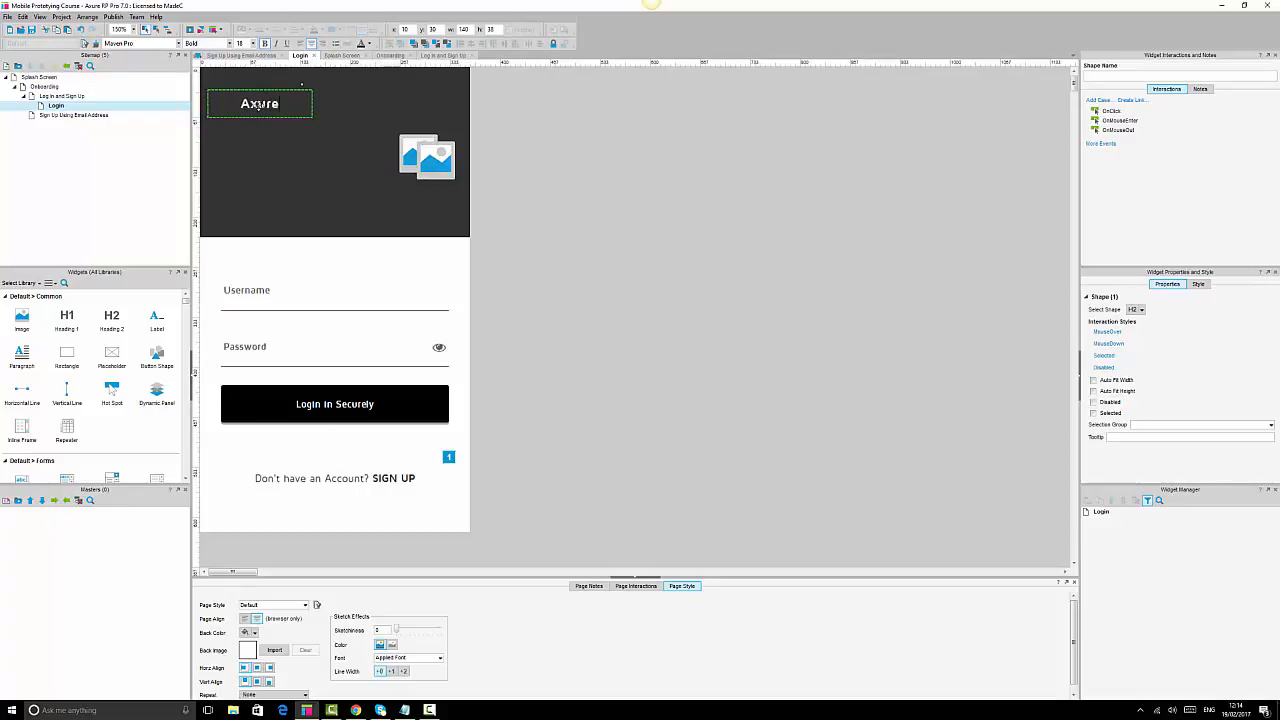
text( Shop)
click(749, 240)
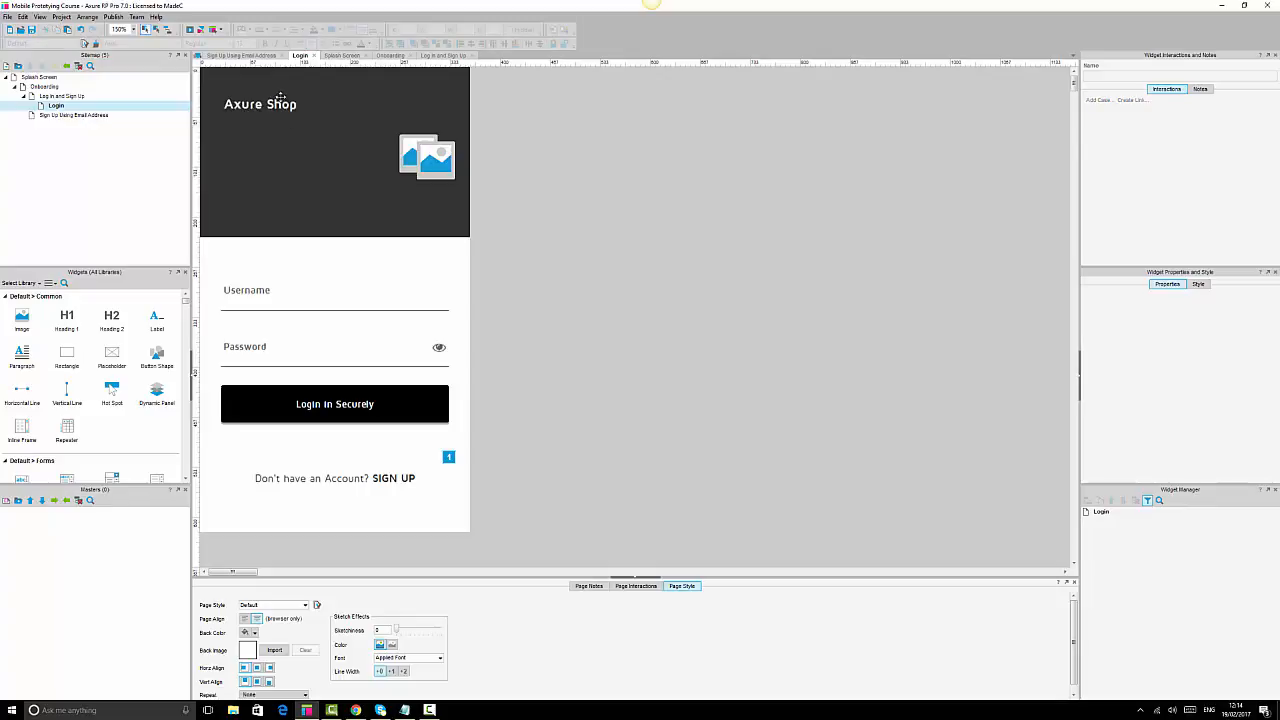
click(281, 97)
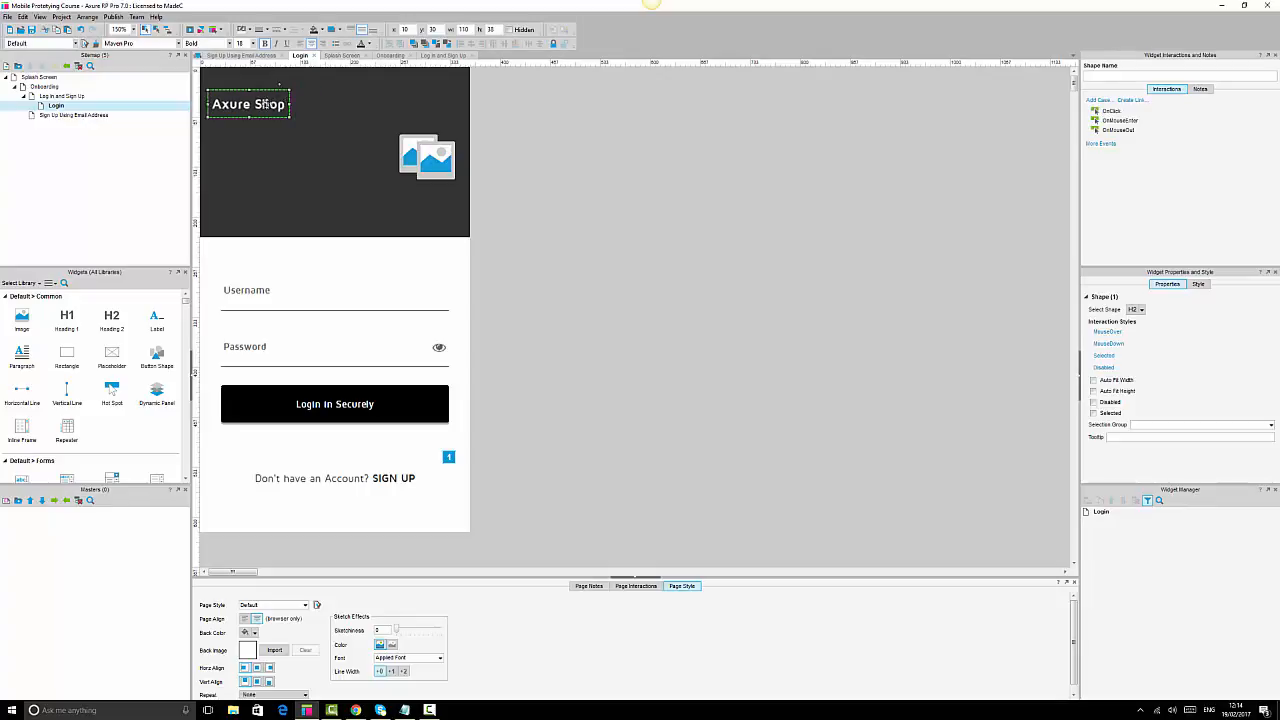
click(785, 217)
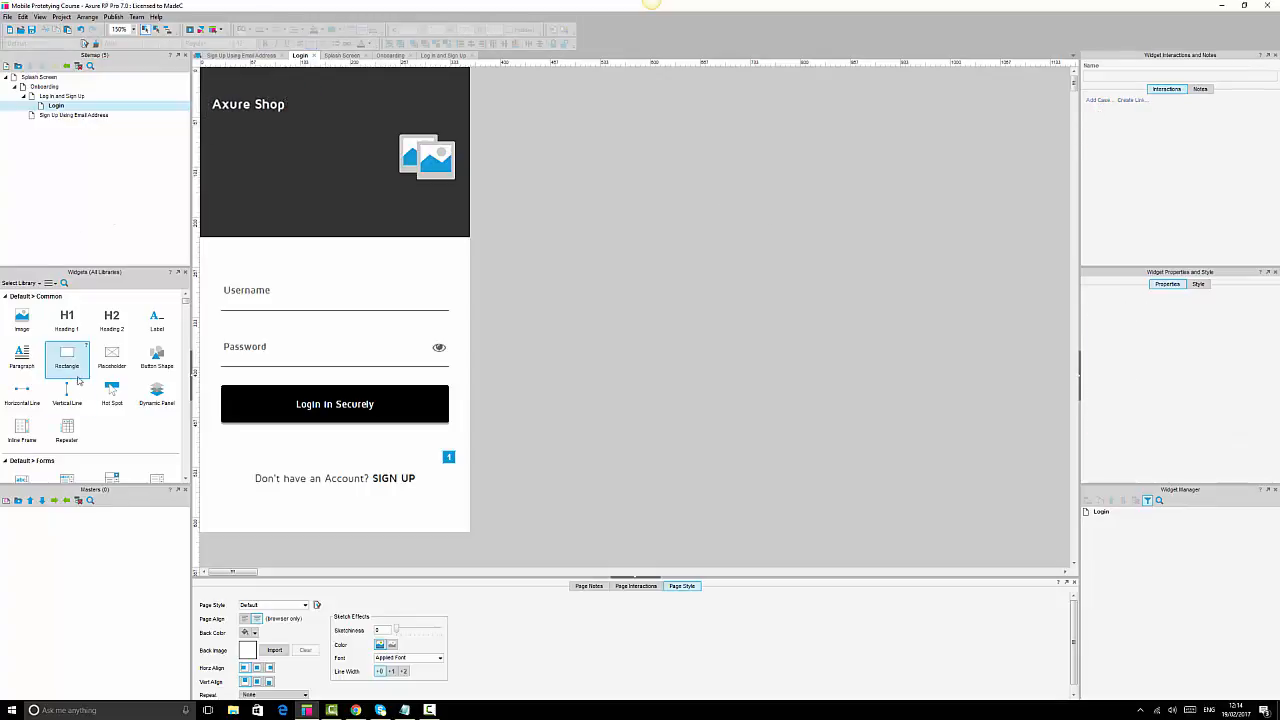
Add a white Lorem ipsum paragraph to the header and delete its text from 'Proin' onward.
drag(244, 195, 217, 160)
click(369, 44)
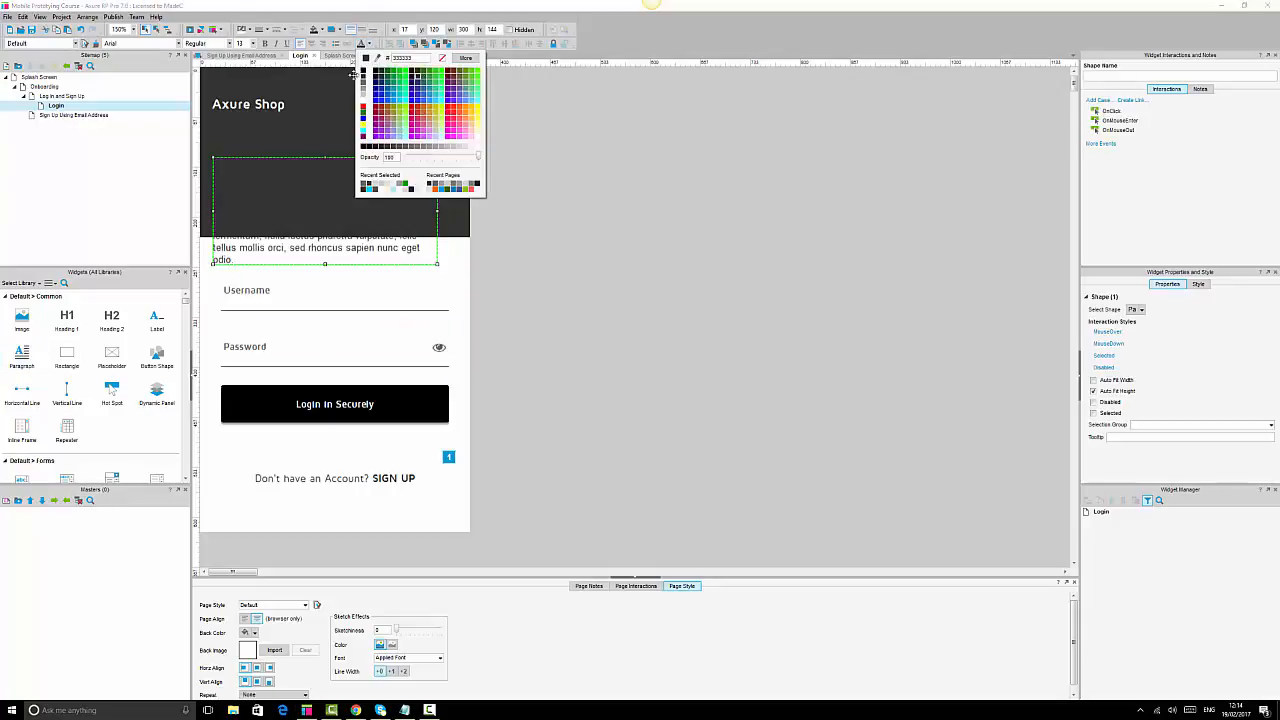
click(366, 104)
double_click(336, 188)
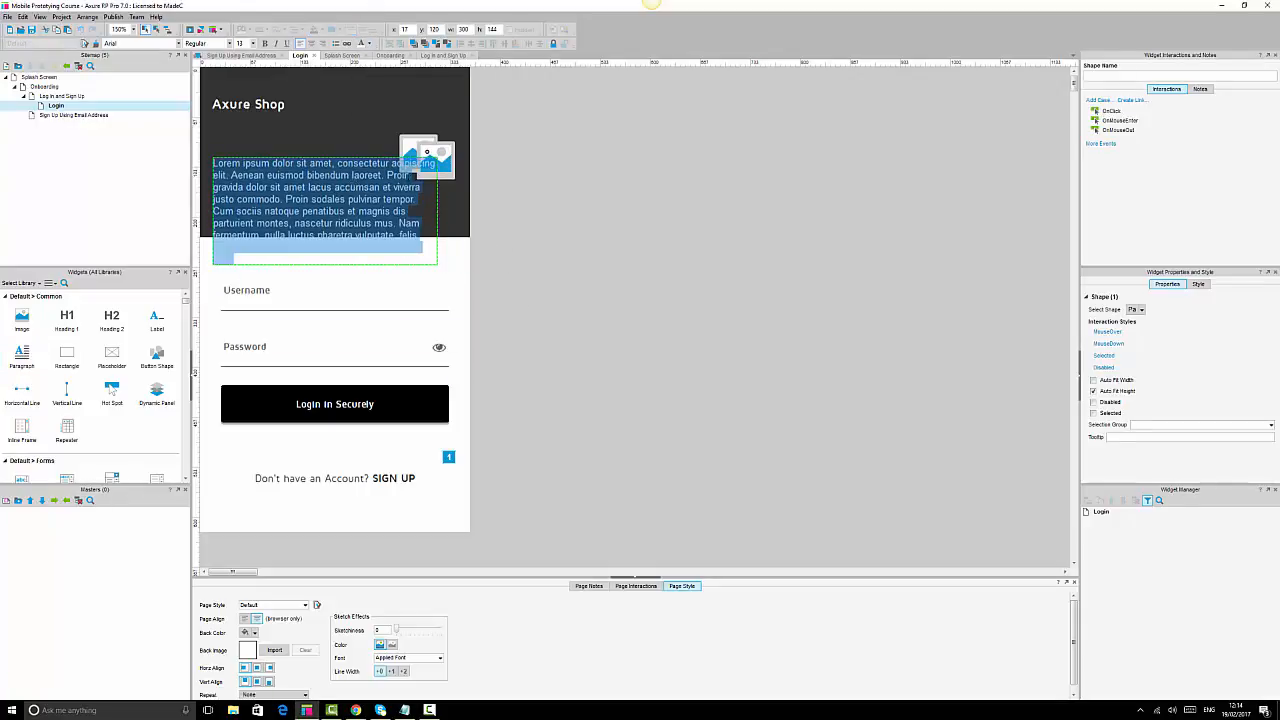
click(435, 258)
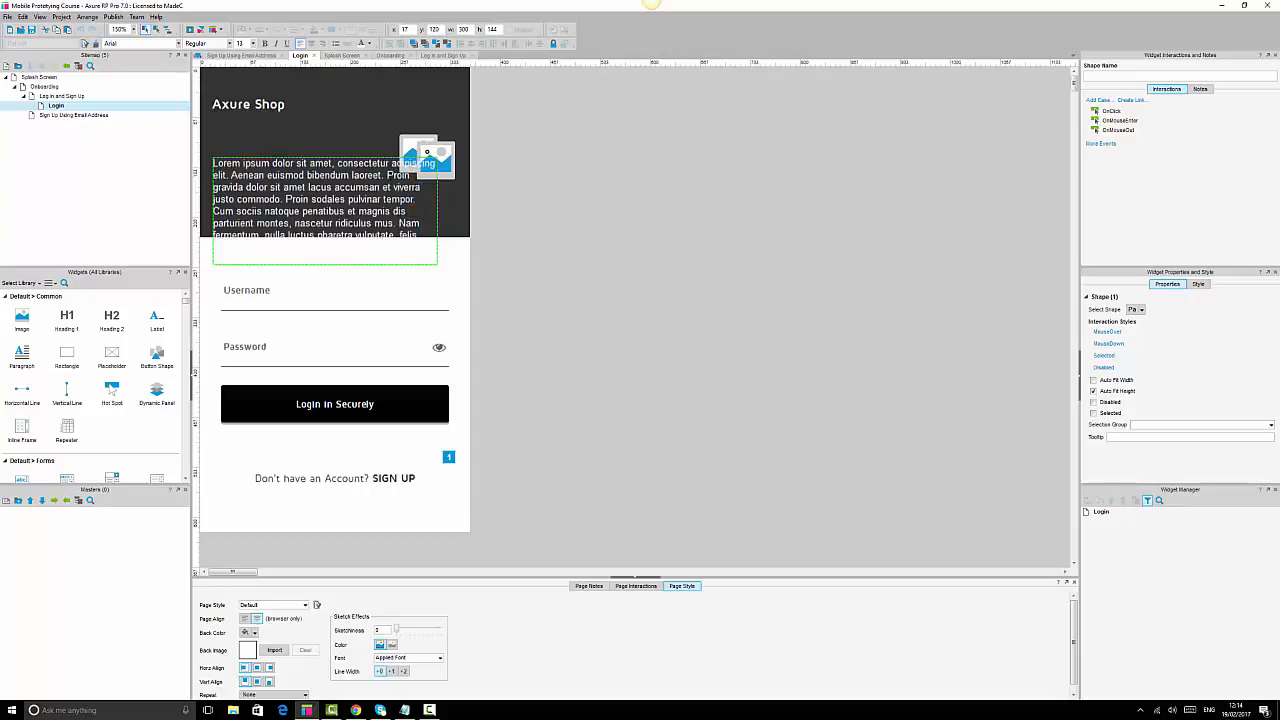
drag(387, 175, 433, 258)
key(Delete)
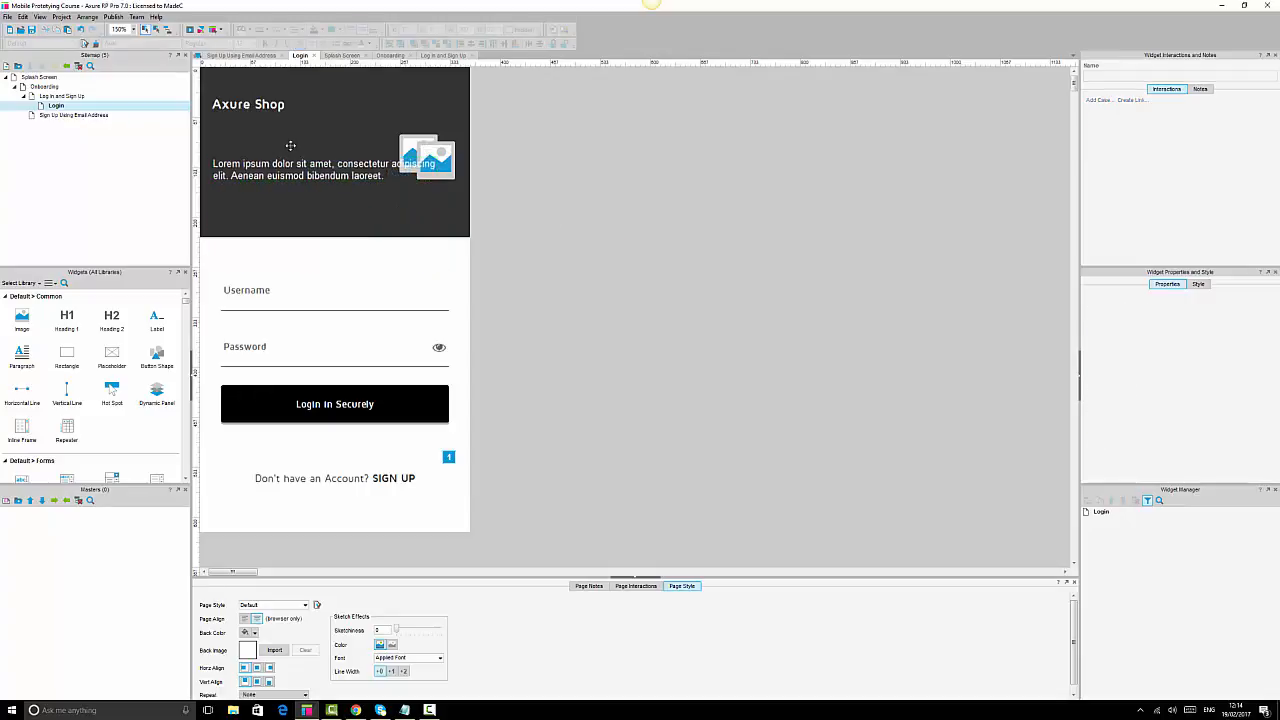
key(Escape)
Narrow the paragraph to four lines under the heading, then widen and left-align the Axure Shop heading.
drag(432, 175, 352, 204)
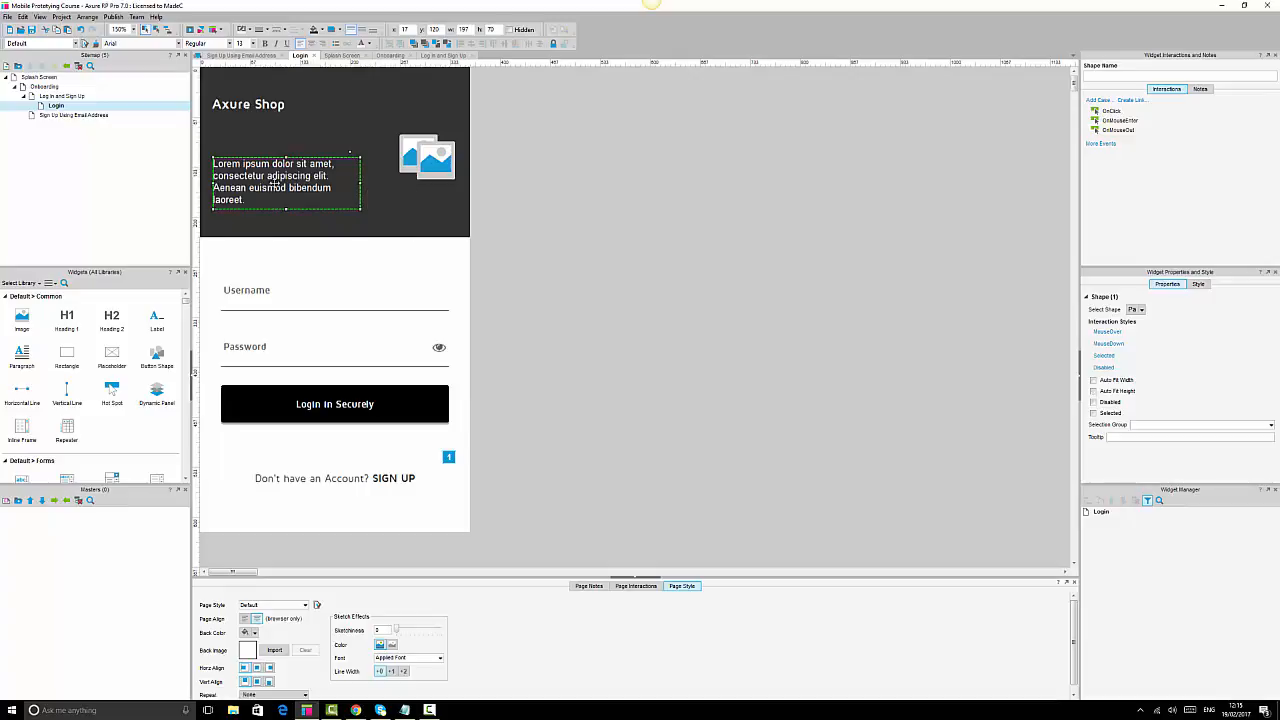
drag(268, 186, 268, 150)
ctrl+click(244, 106)
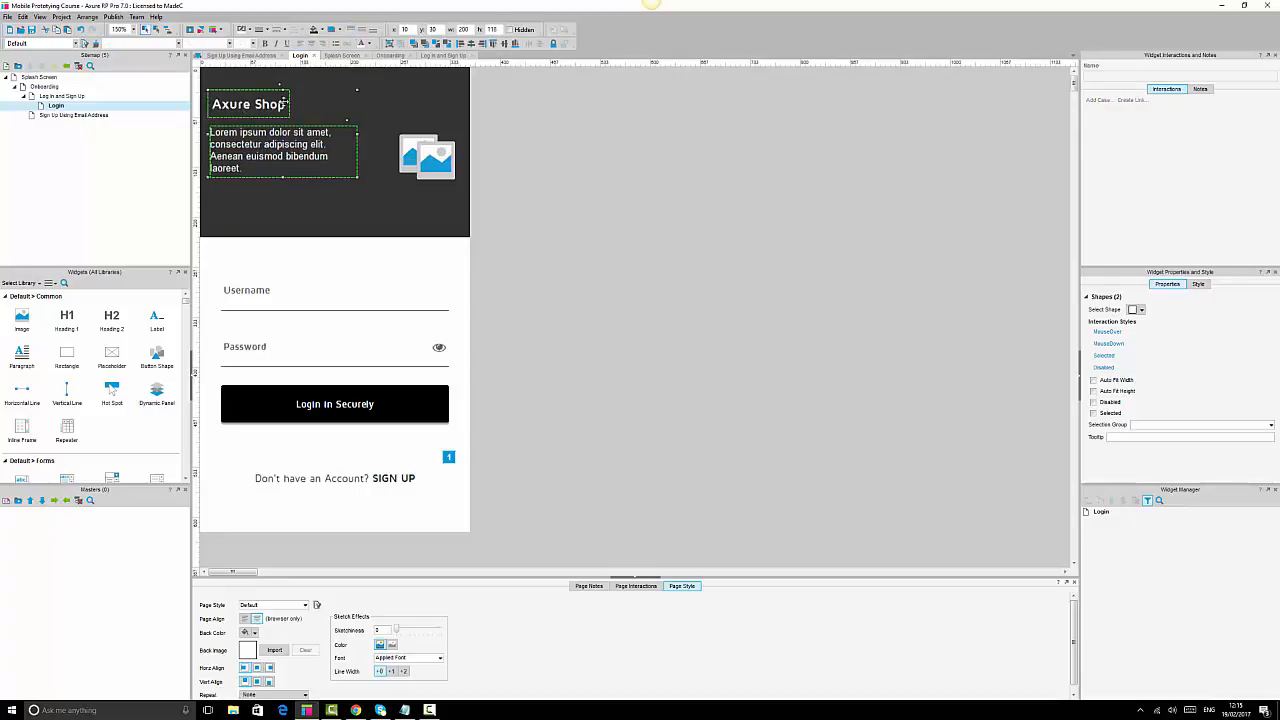
click(284, 104)
drag(289, 104, 358, 105)
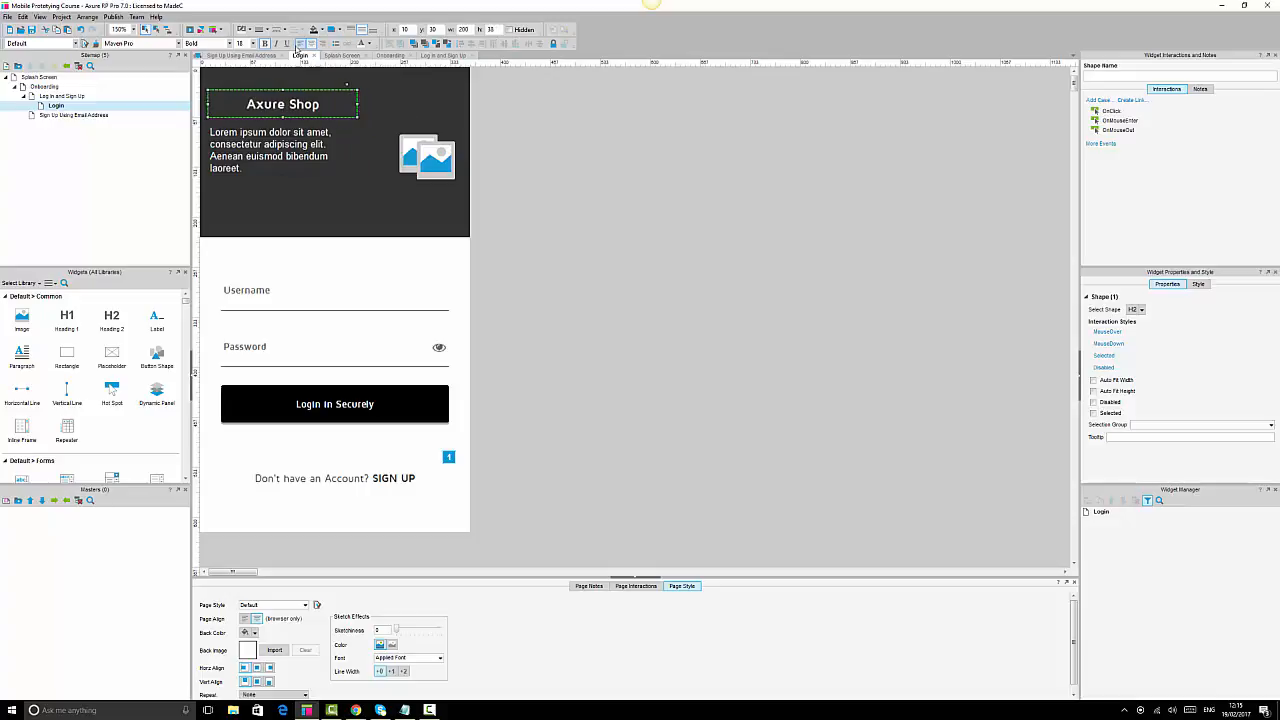
click(298, 46)
Line up the paragraph's left edge with the heading and group the two together.
click(268, 138)
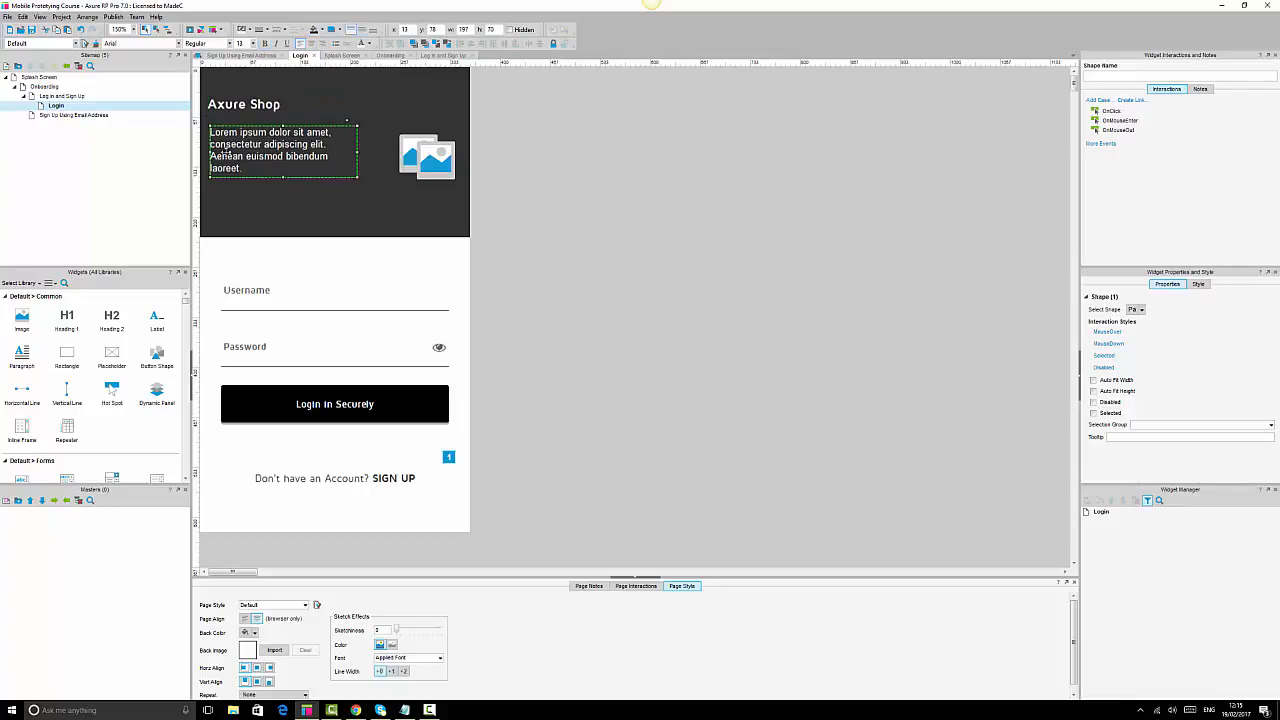
drag(210, 153, 205, 151)
ctrl+click(227, 106)
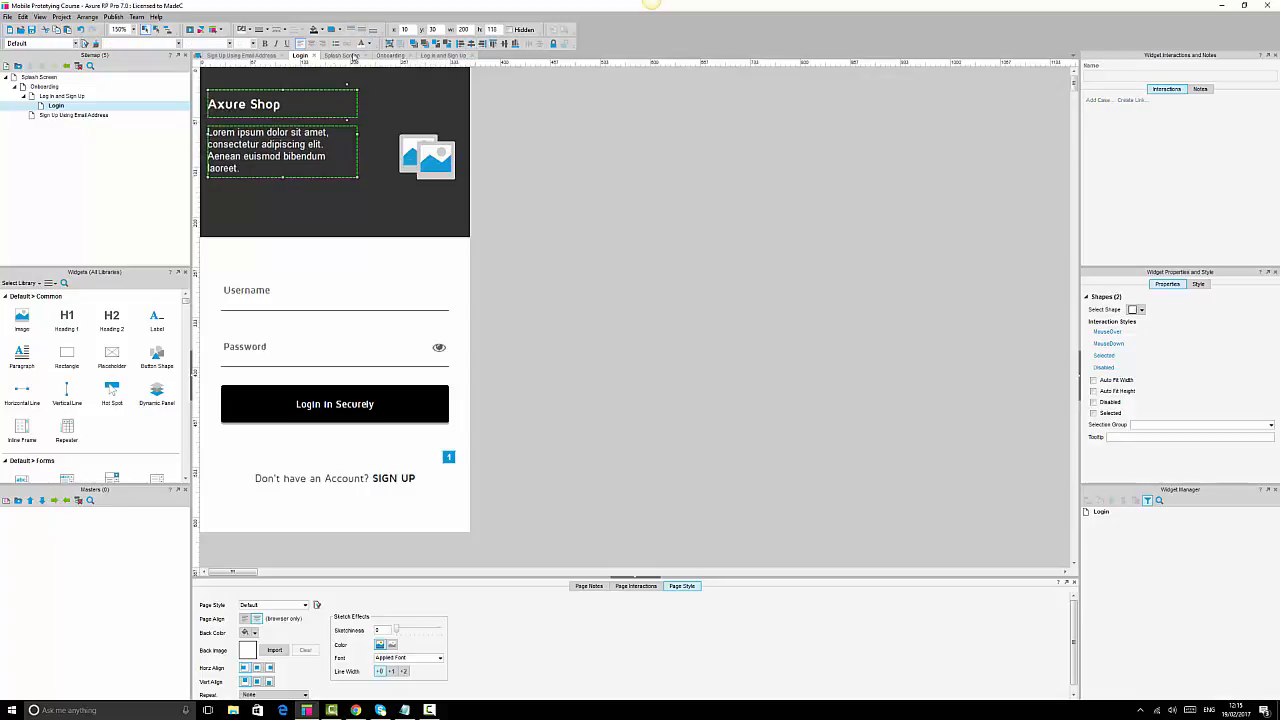
click(389, 50)
click(622, 225)
click(441, 163)
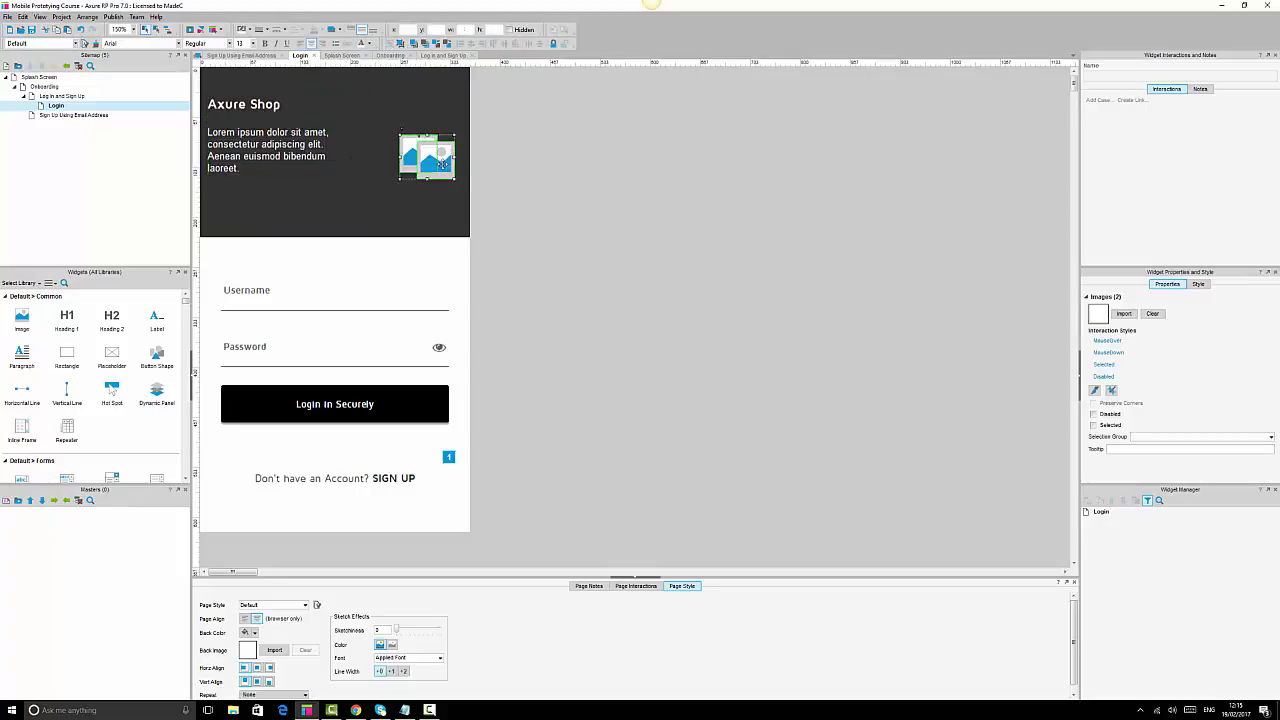
click(565, 176)
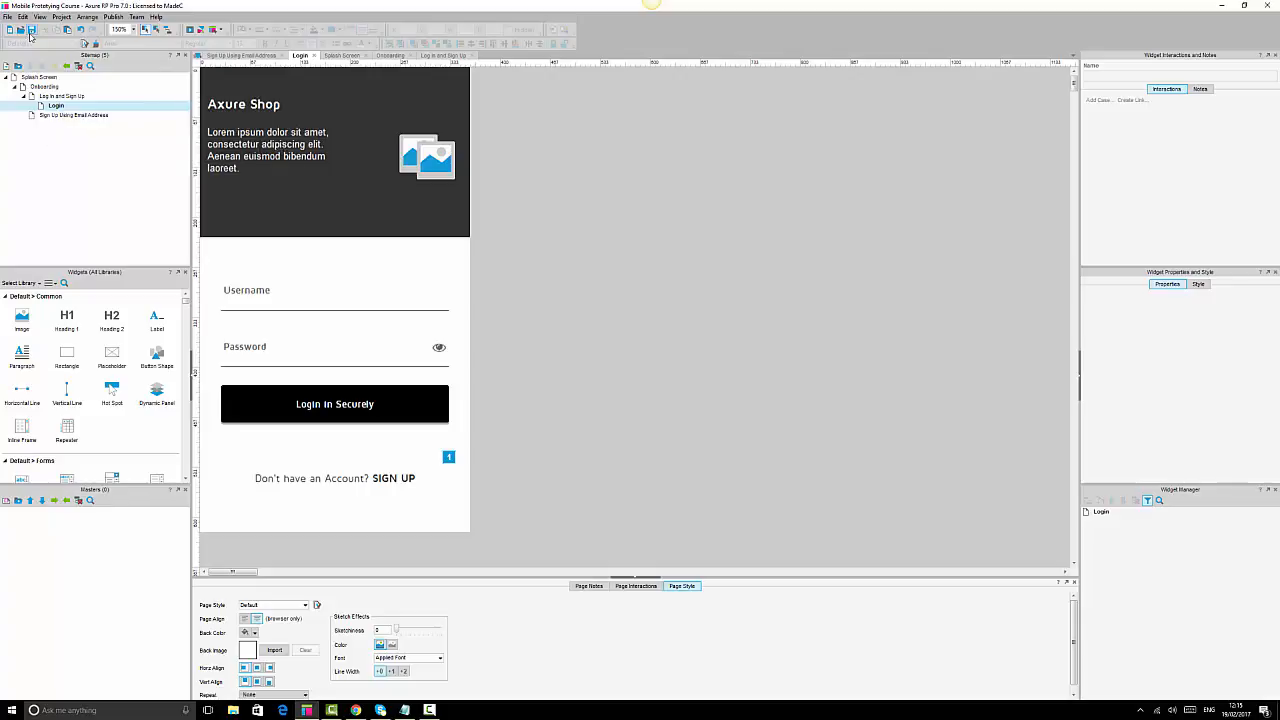
Look at the Log In and Sign Up page, then return to the Login page.
double_click(60, 97)
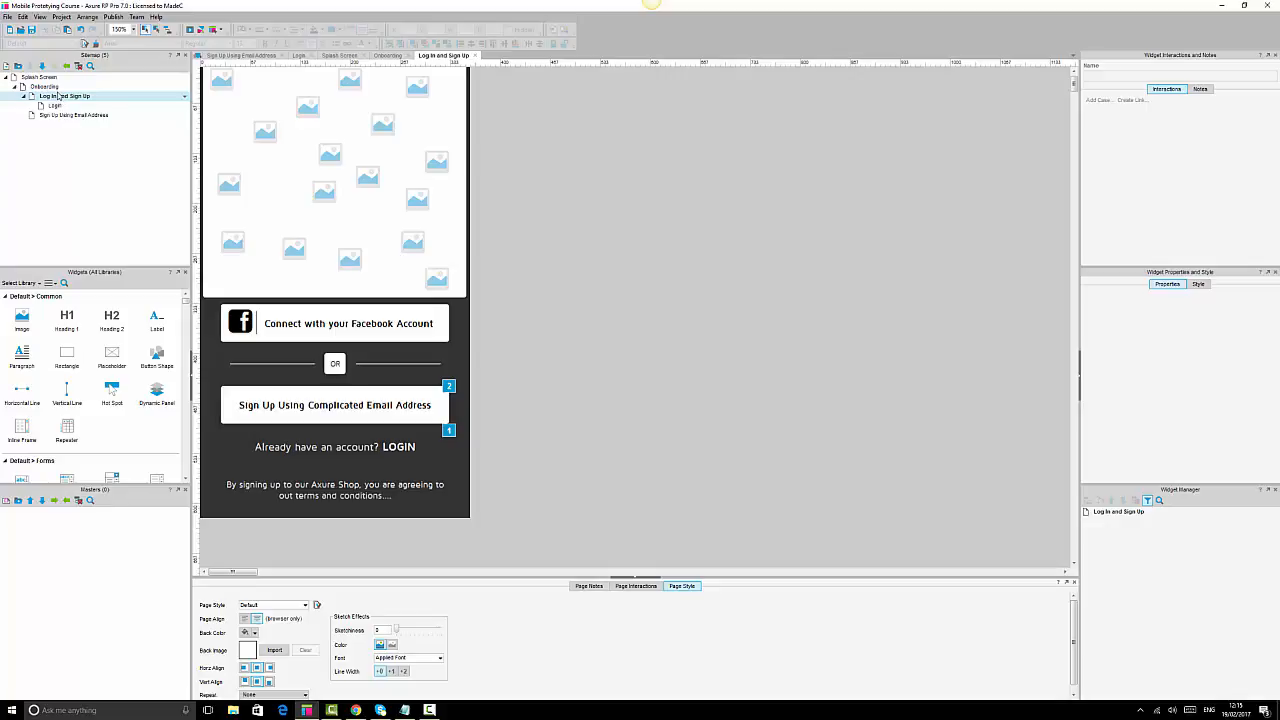
mouse_move(55, 107)
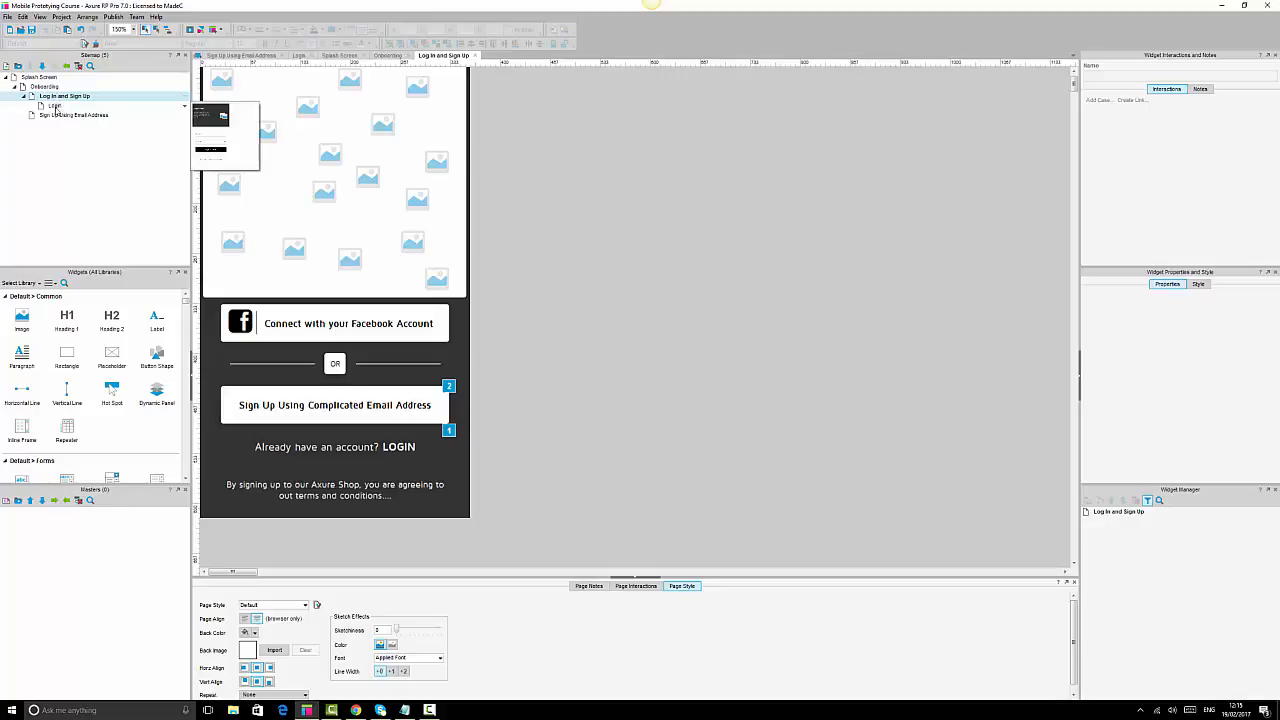
double_click(55, 107)
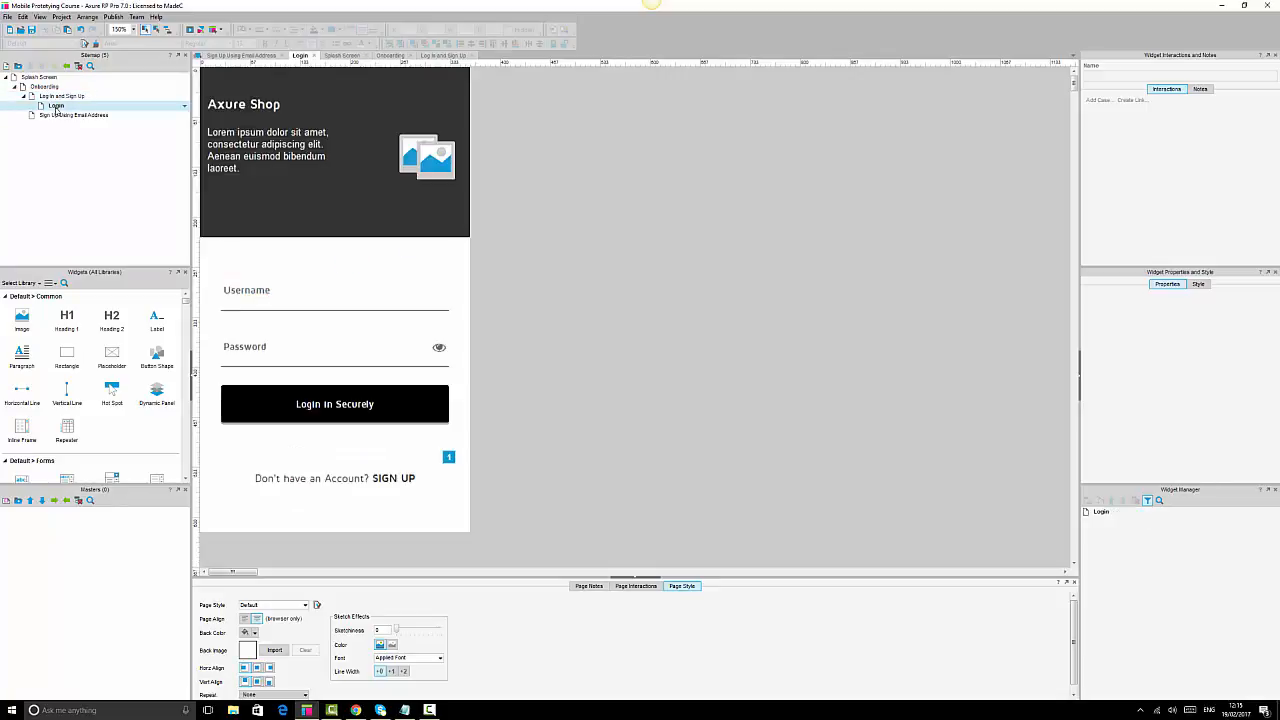
mouse_move(58, 99)
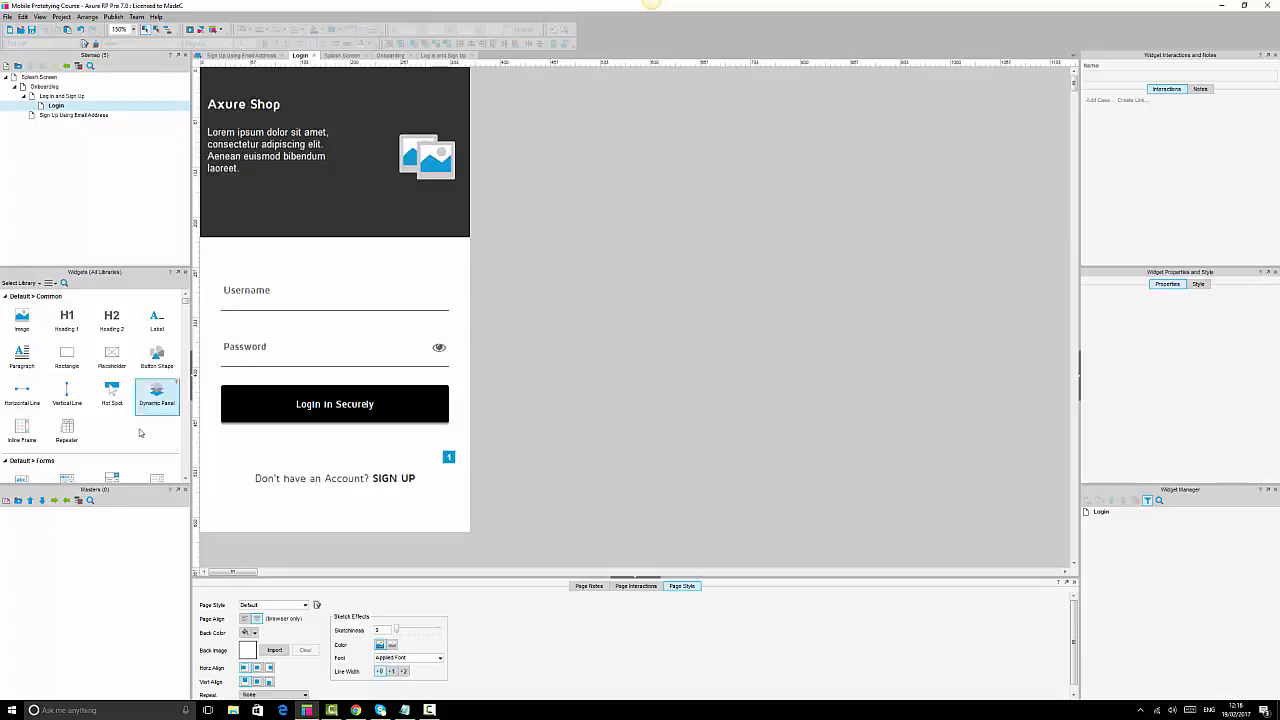
Place a close X icon near the top-right corner of the dark header.
scroll(142, 423, down, 1)
scroll(142, 423, down, 3)
scroll(142, 423, down, 7)
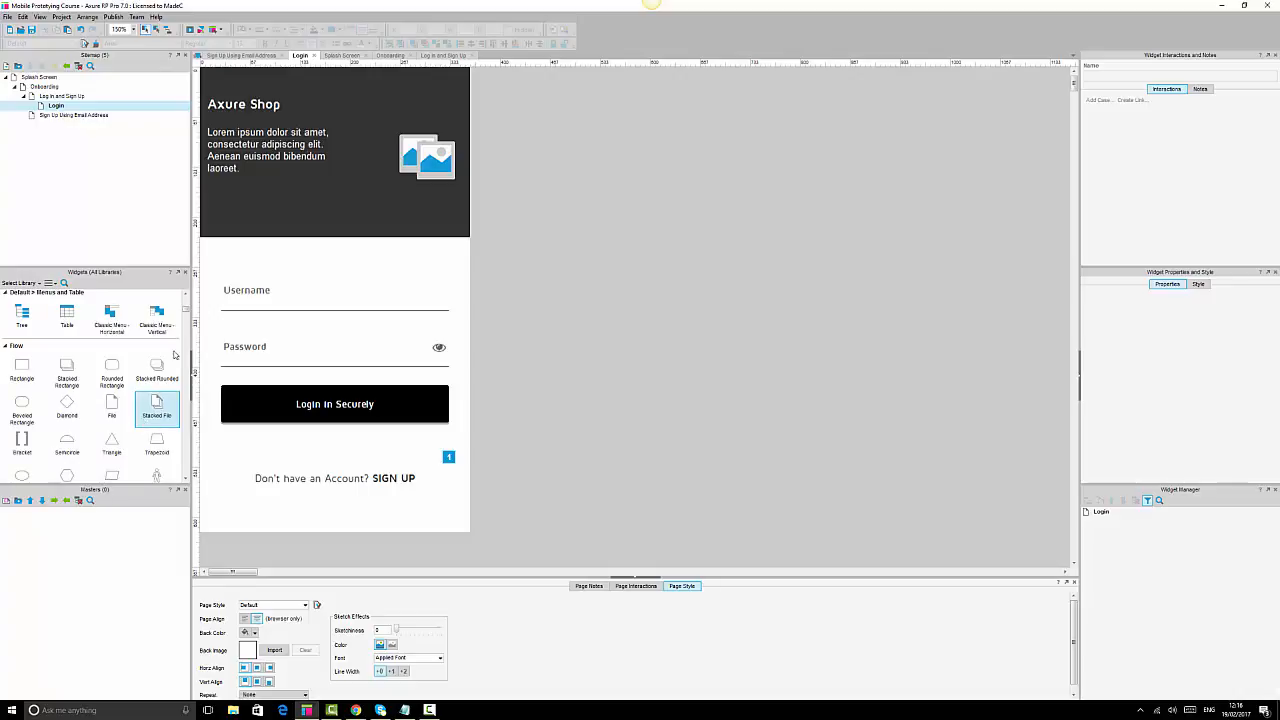
scroll(186, 303, up, 9)
drag(186, 303, 184, 399)
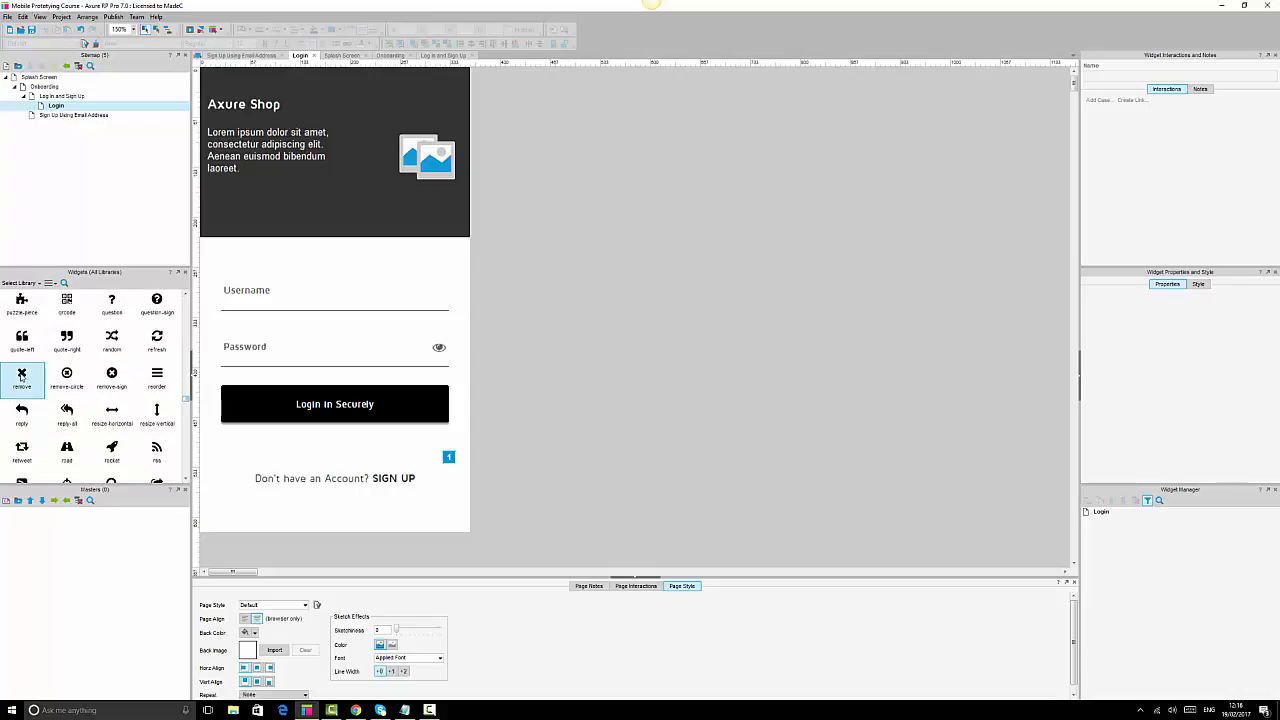
drag(20, 385, 438, 82)
drag(438, 80, 438, 88)
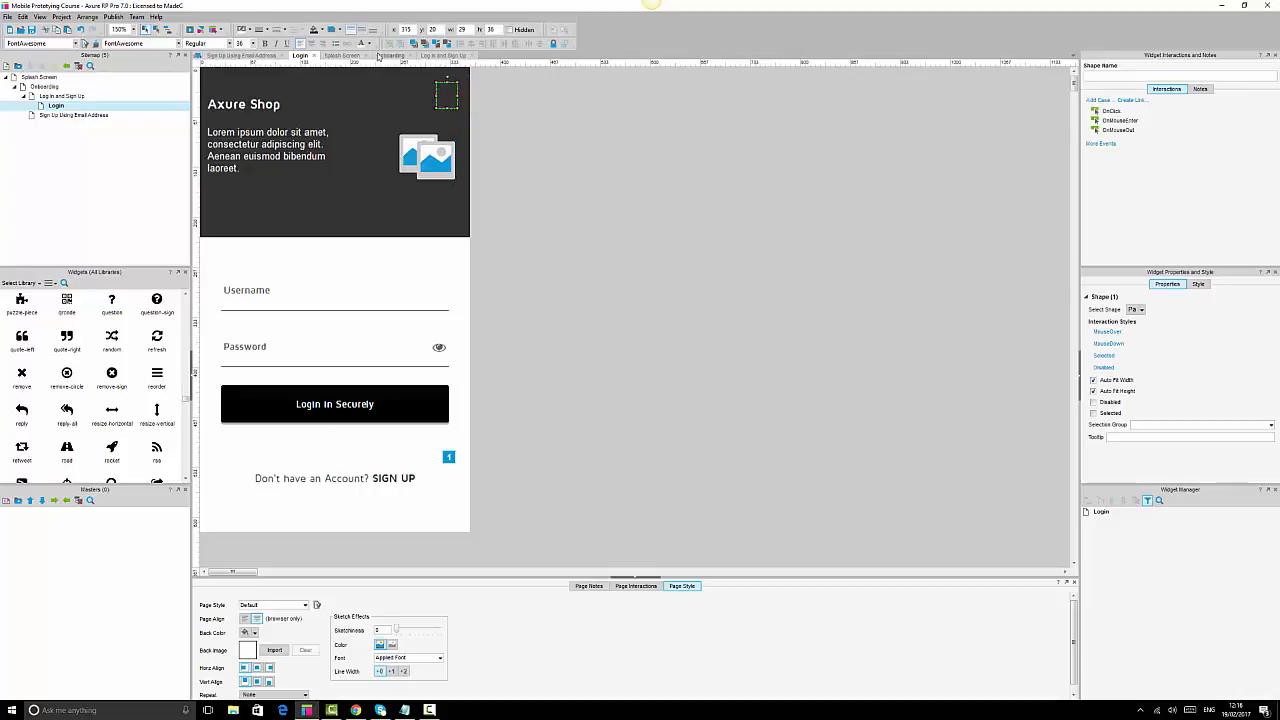
Set the X icon's font size to 20 and nudge it slightly right to x 323.
click(245, 44)
text(24)
key(Return)
click(251, 44)
text(20)
key(Return)
click(685, 241)
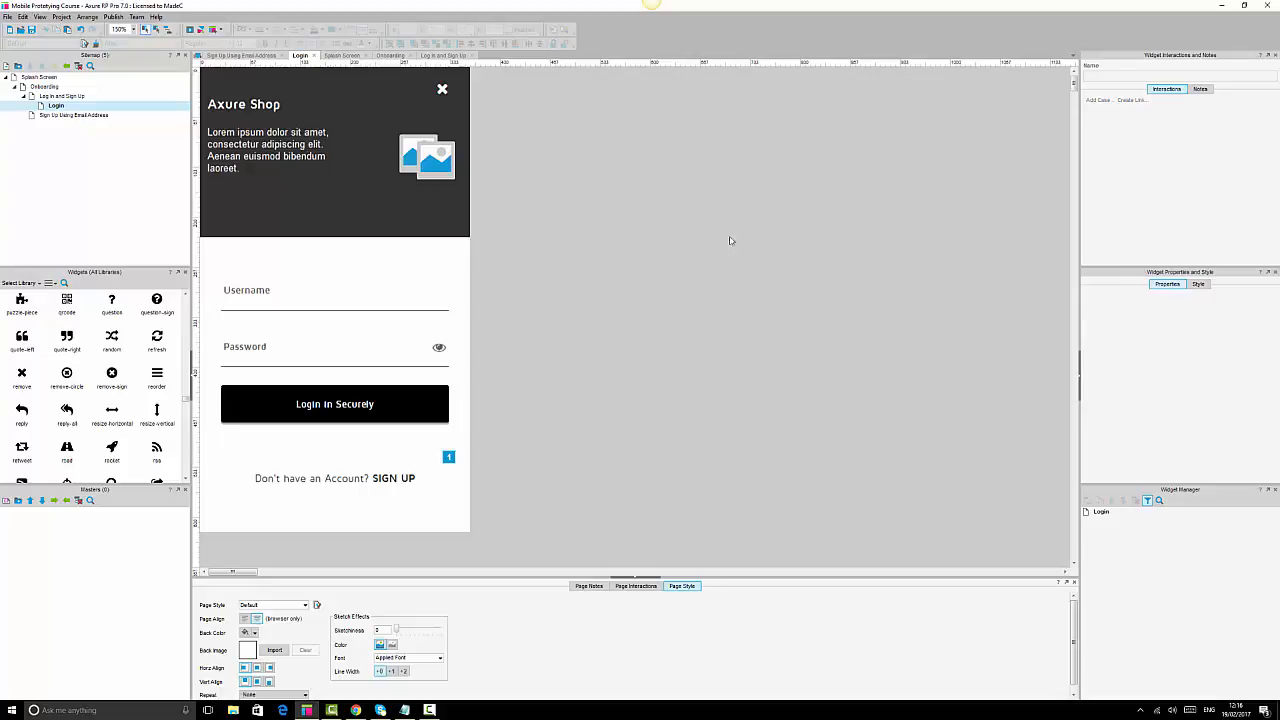
click(442, 89)
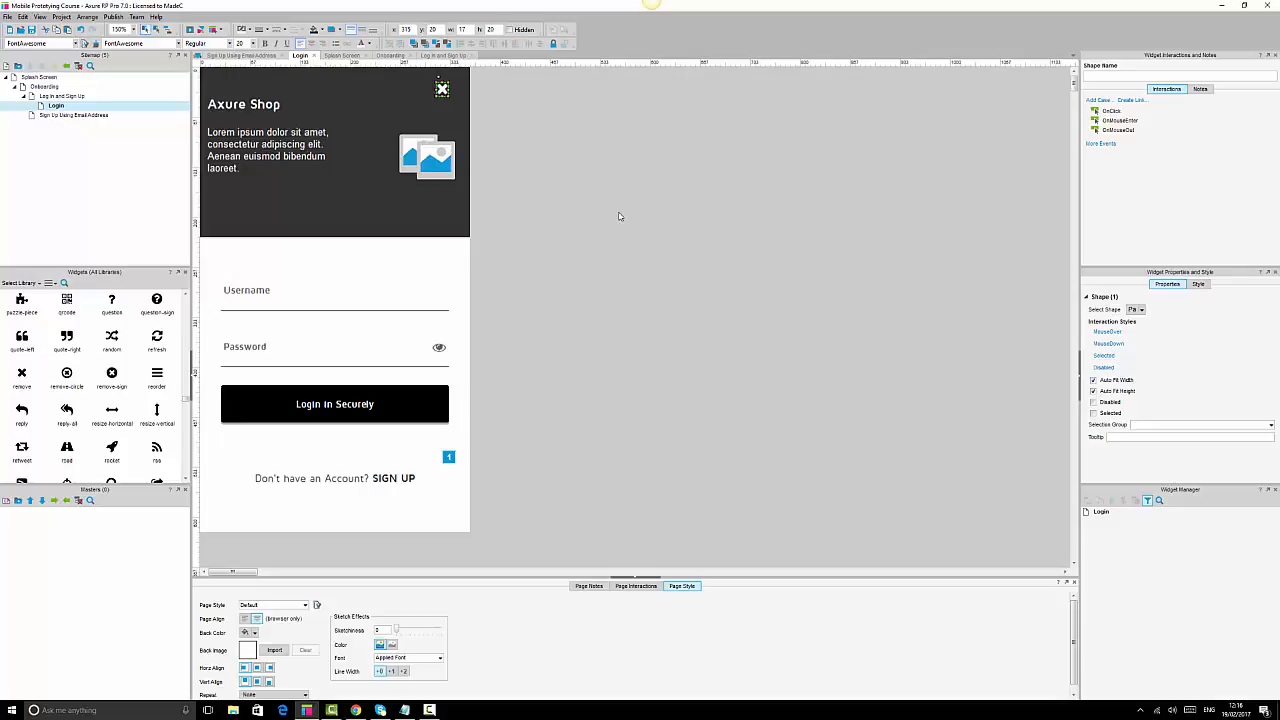
drag(445, 91, 466, 88)
Name the close icon 'closeBicon' and give it an OnClick link to Log In and Sign Up.
click(1108, 77)
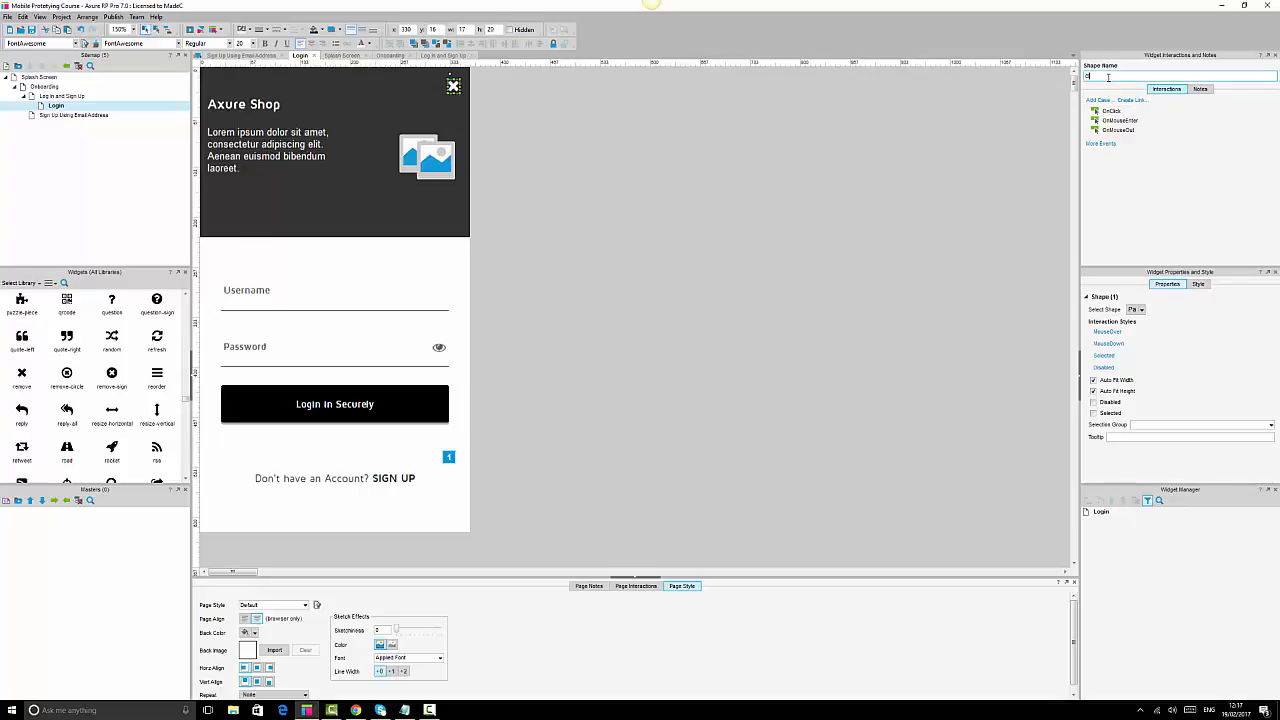
text(close)
text(B)
text(ic)
text(on)
click(1112, 111)
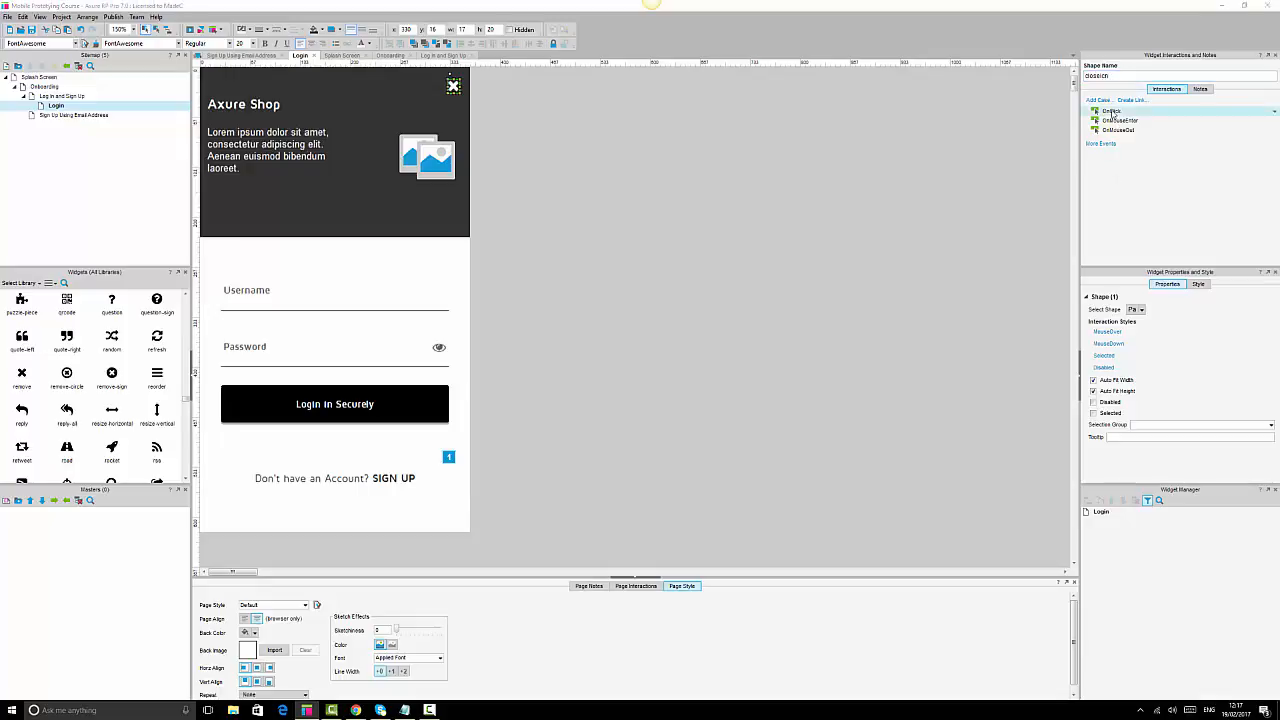
double_click(1112, 111)
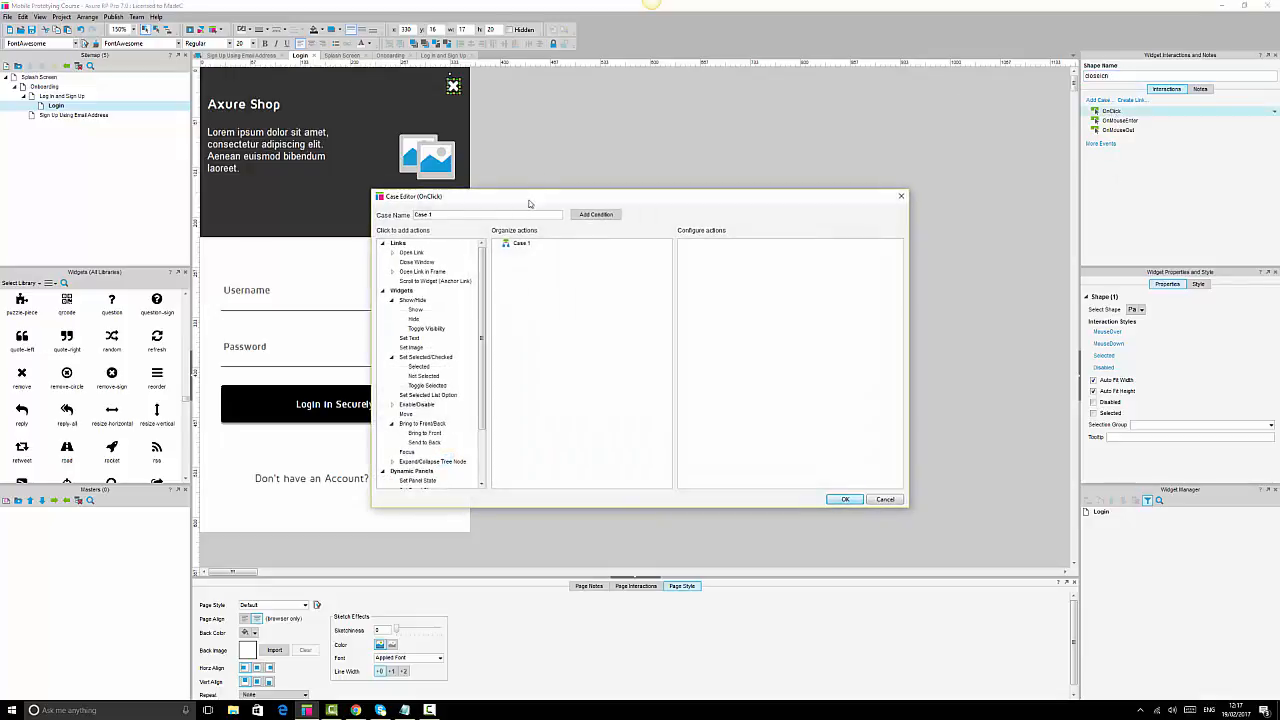
click(412, 253)
click(745, 312)
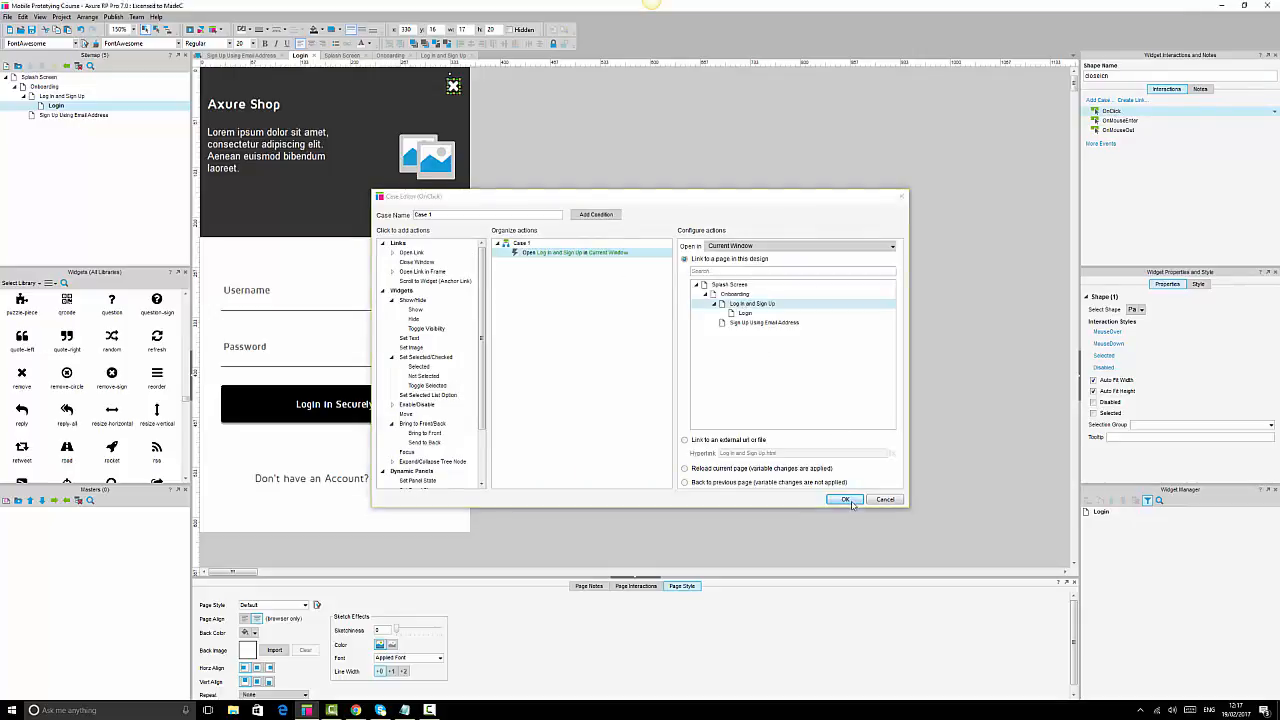
click(845, 499)
click(835, 348)
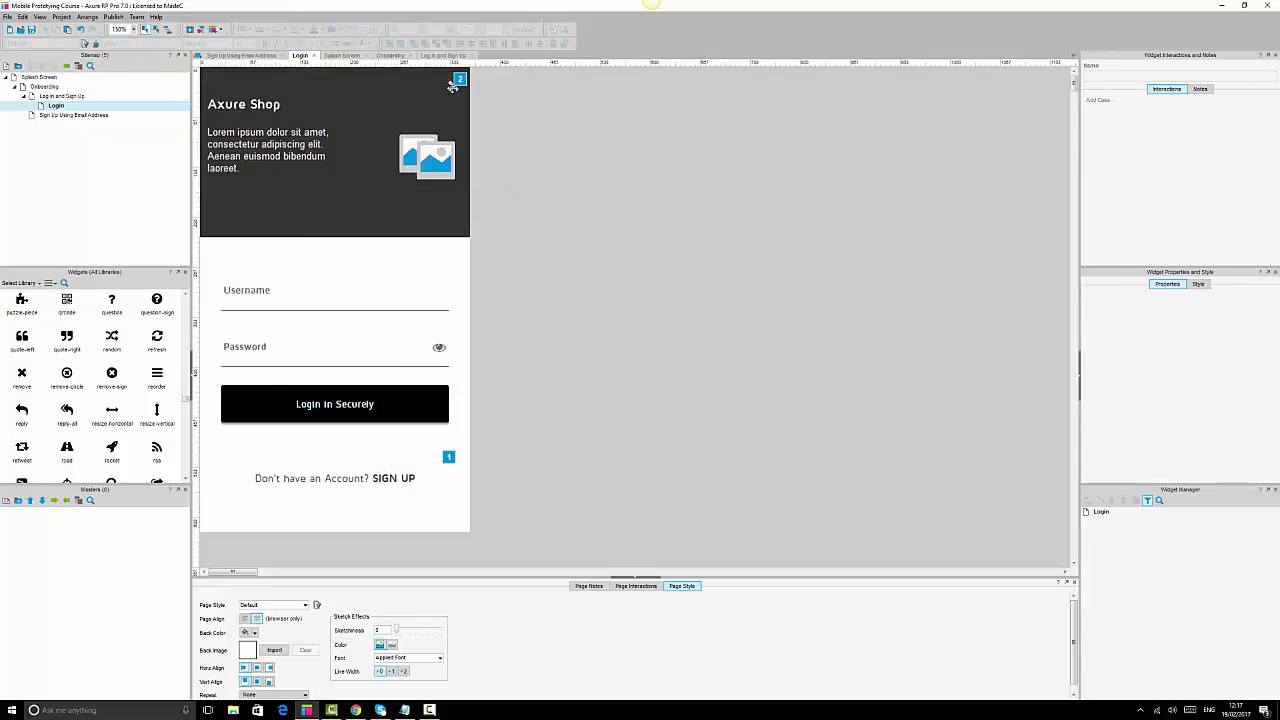
Make the close icon bold at font size 18.
click(453, 86)
click(265, 43)
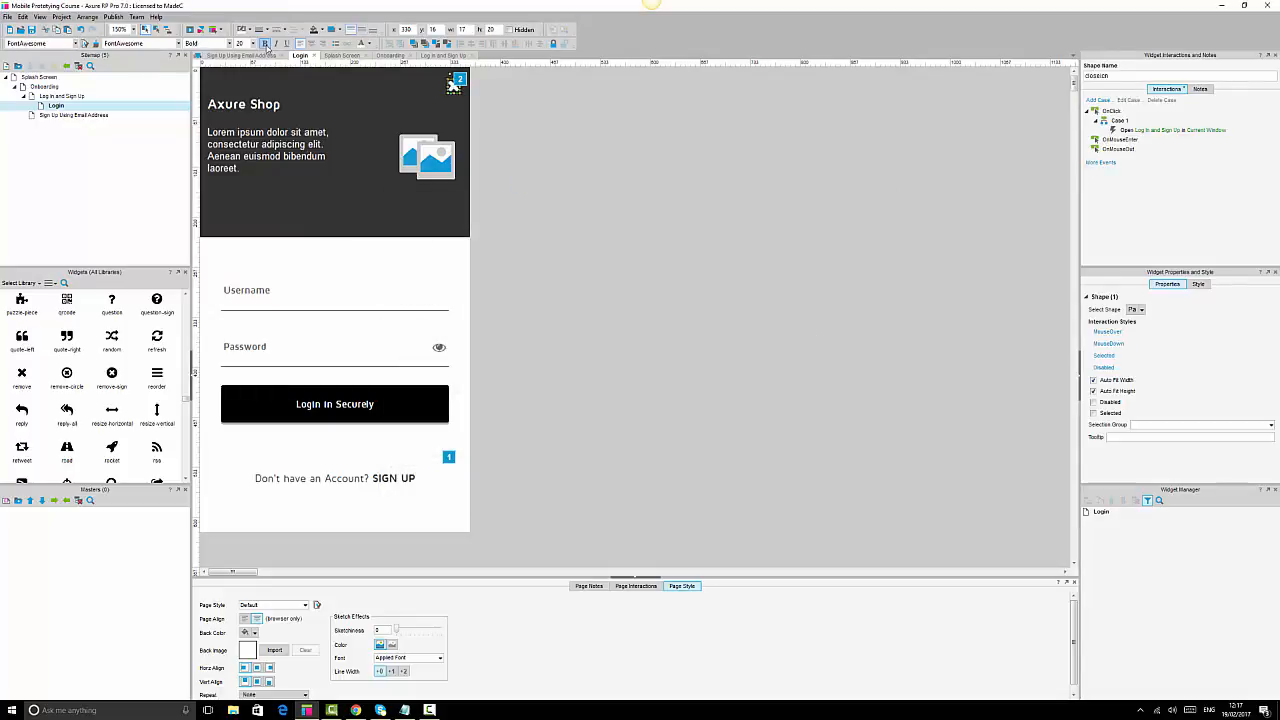
click(241, 43)
text(18)
key(Return)
Align the header image with the Axure Shop title and paragraph.
click(586, 164)
click(254, 134)
ctrl+click(416, 146)
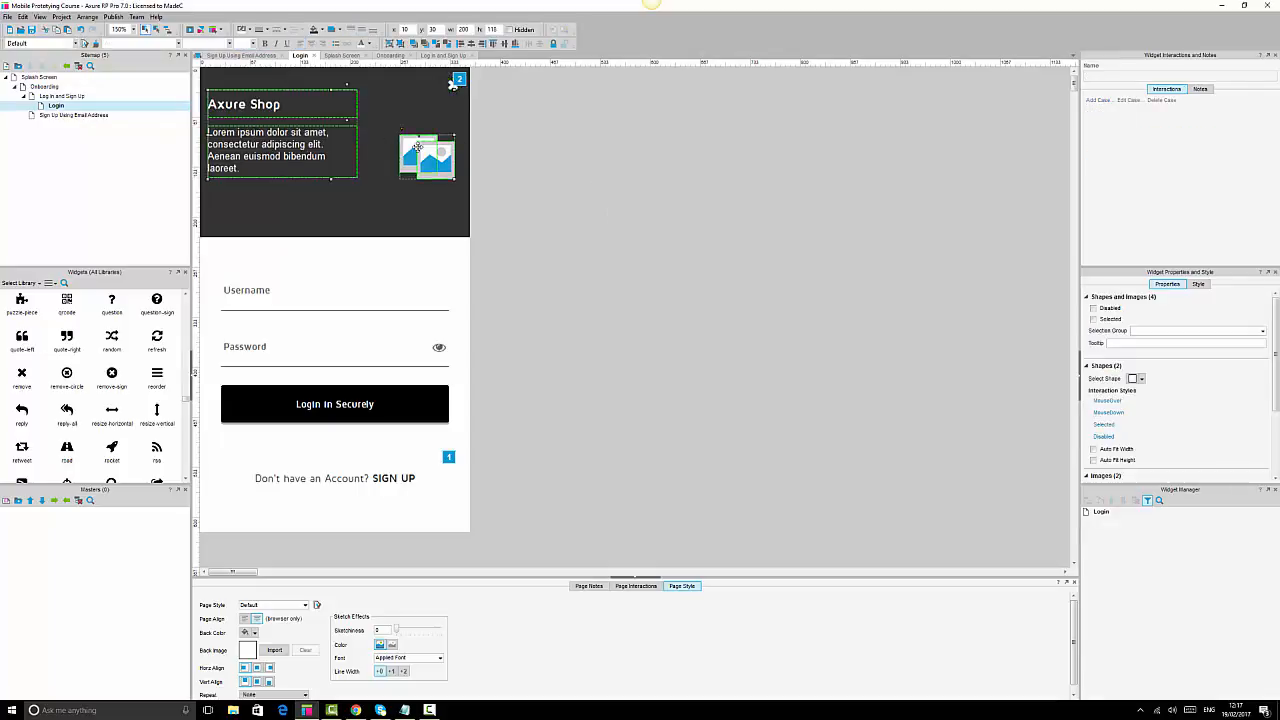
click(505, 44)
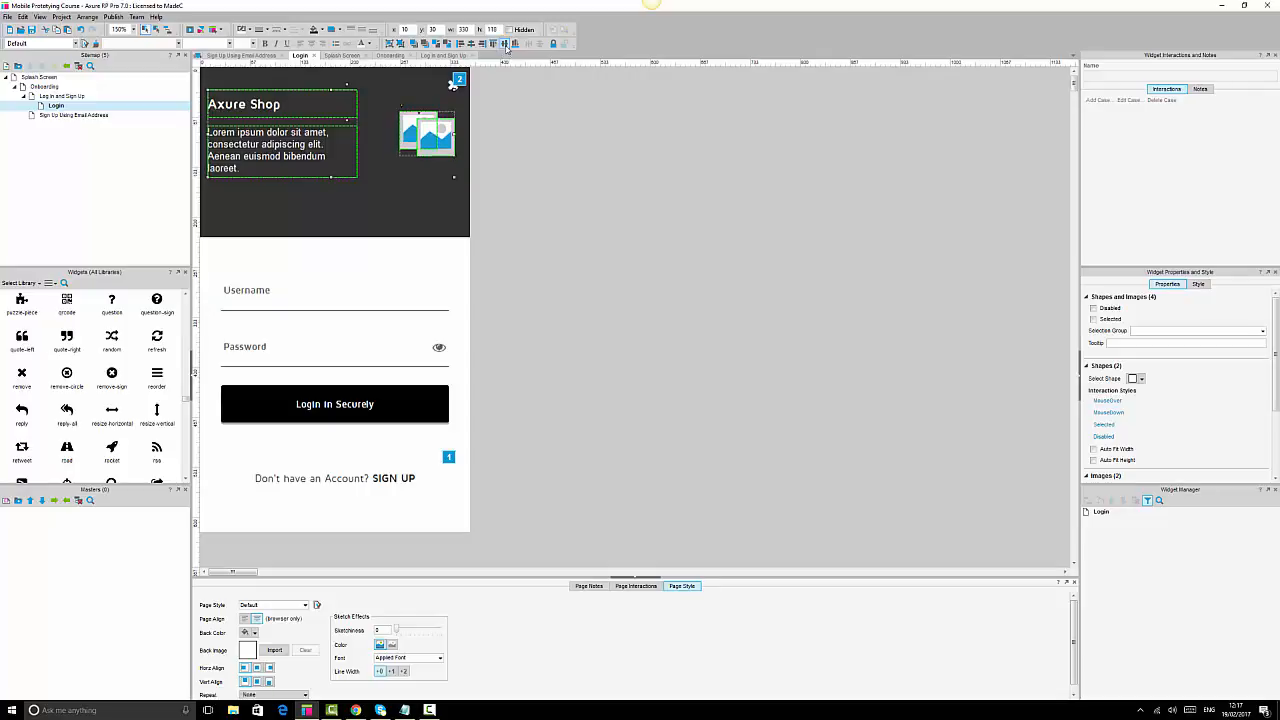
click(610, 153)
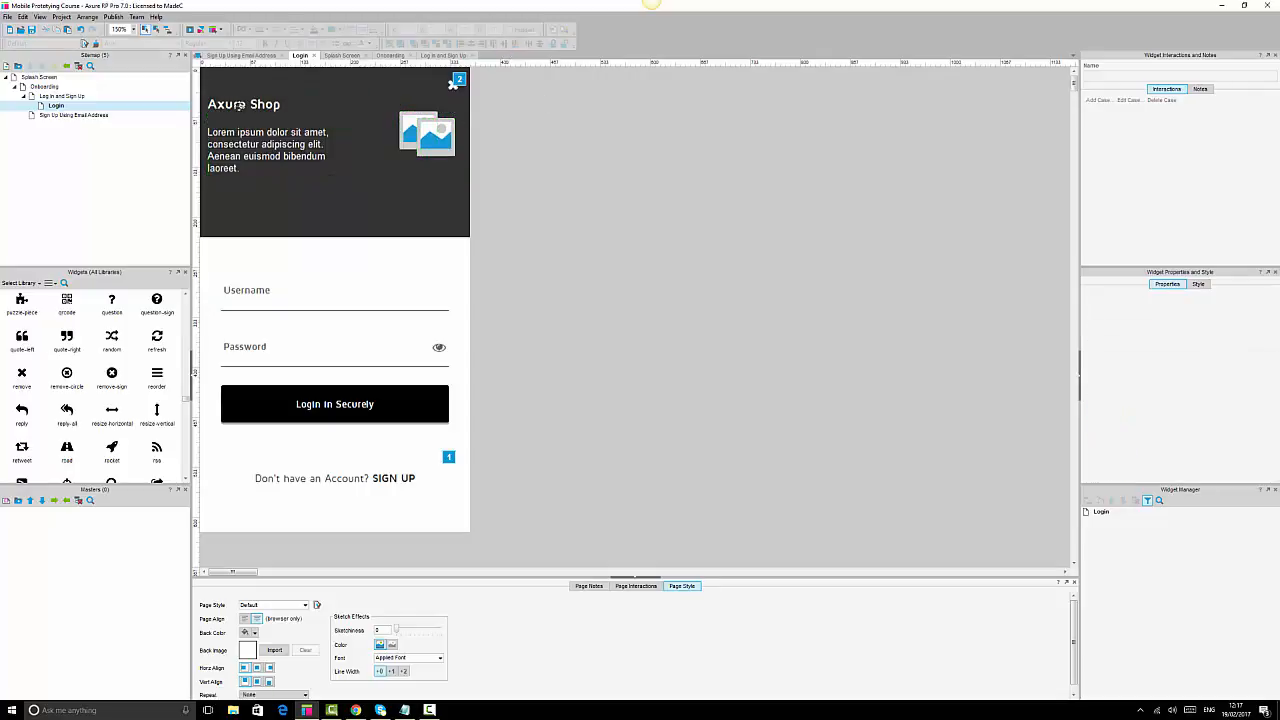
click(292, 145)
ctrl+click(439, 134)
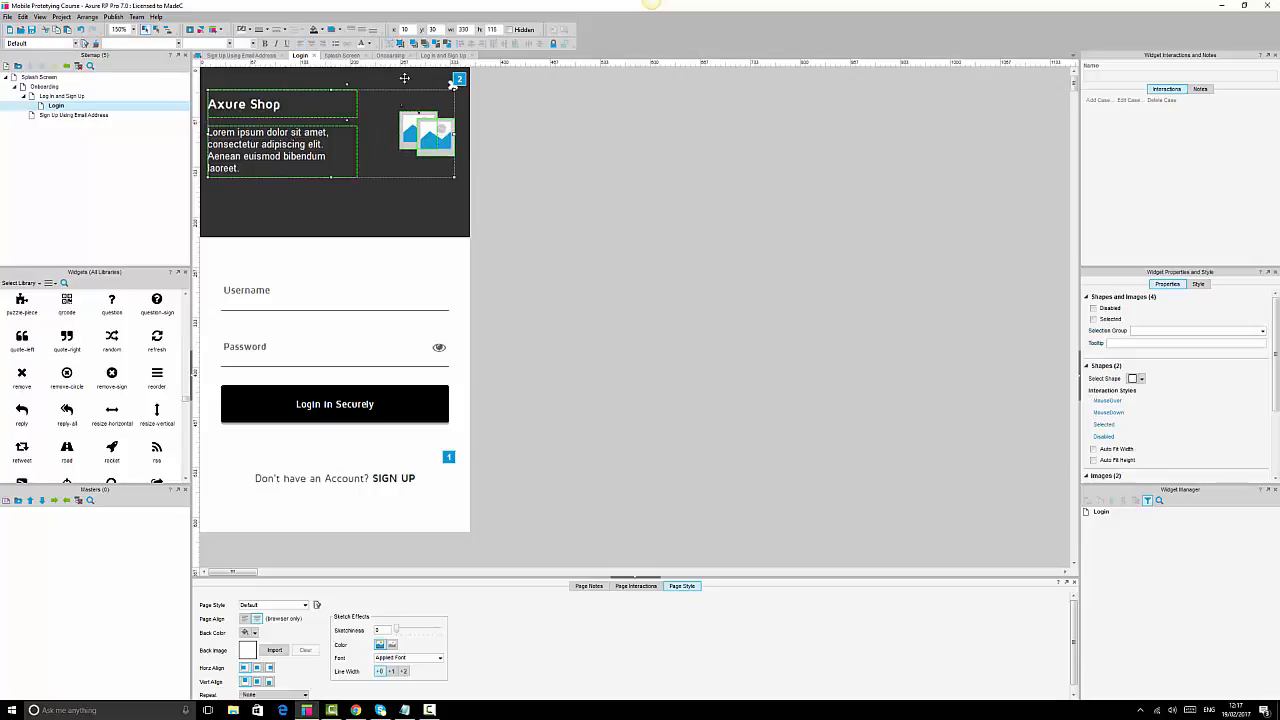
click(643, 240)
Centre the header text and image vertically within the dark header background, then check the close icon.
click(431, 191)
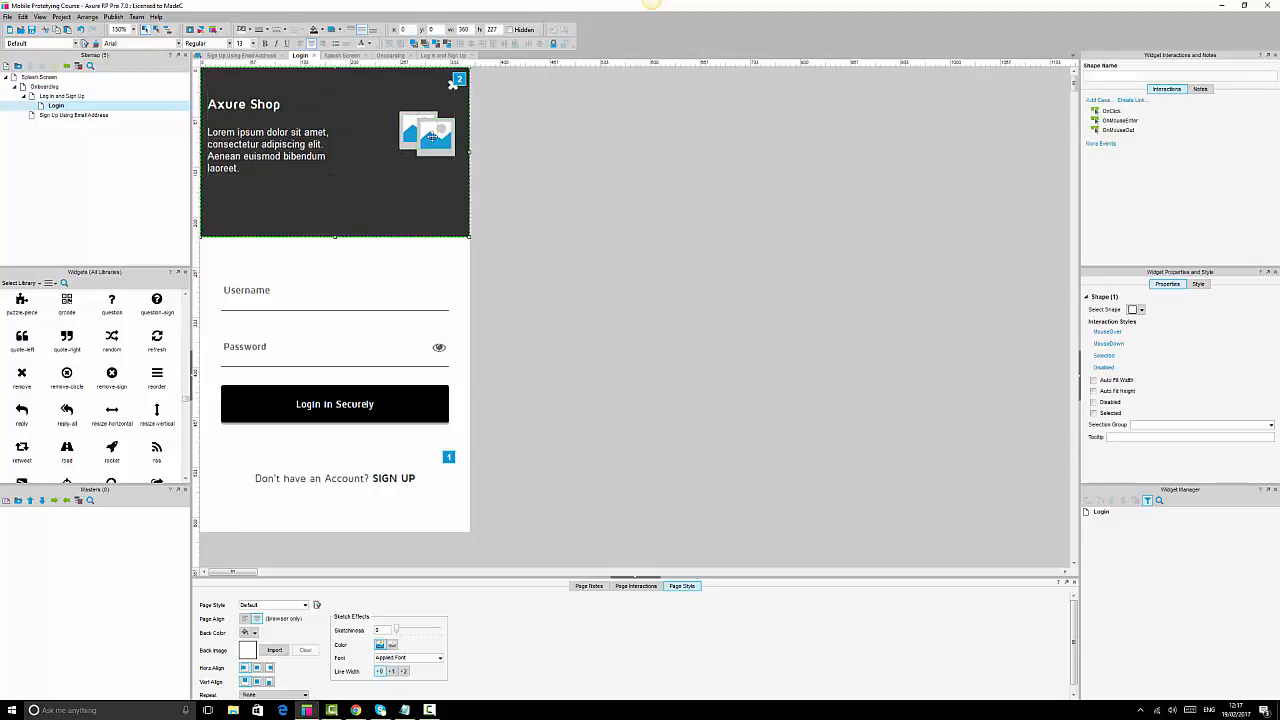
ctrl+click(433, 138)
click(504, 44)
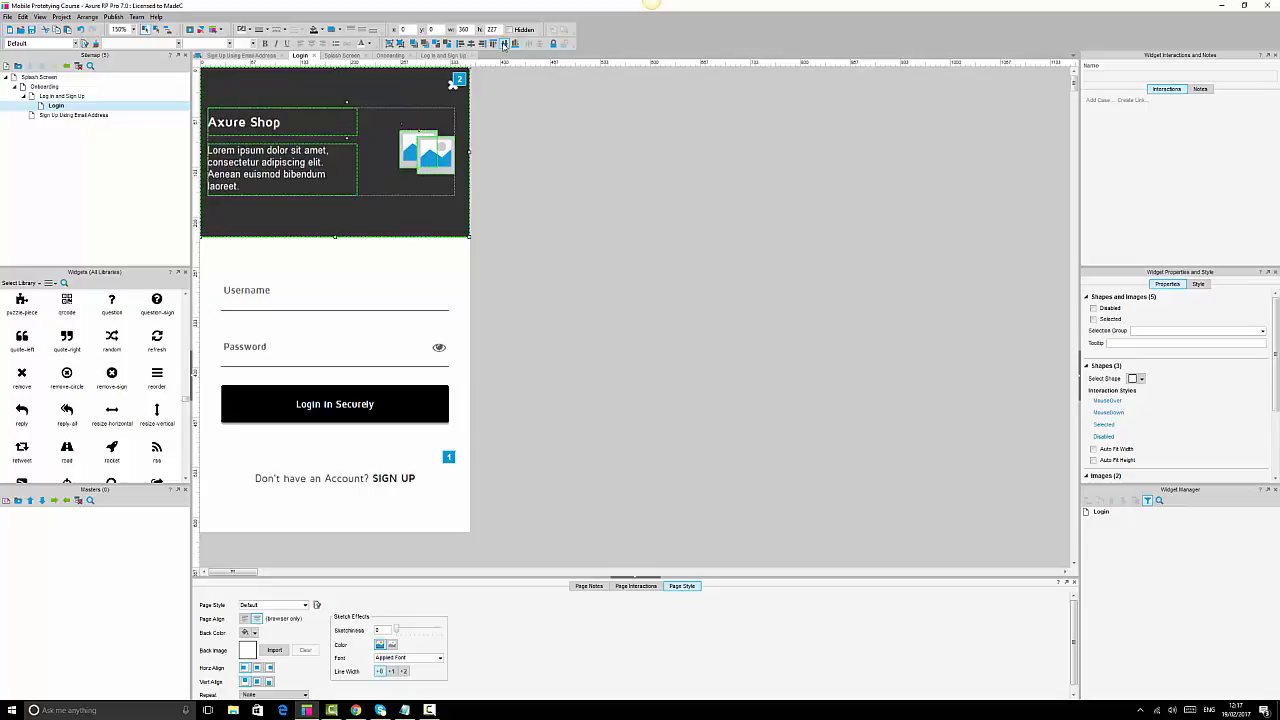
click(615, 196)
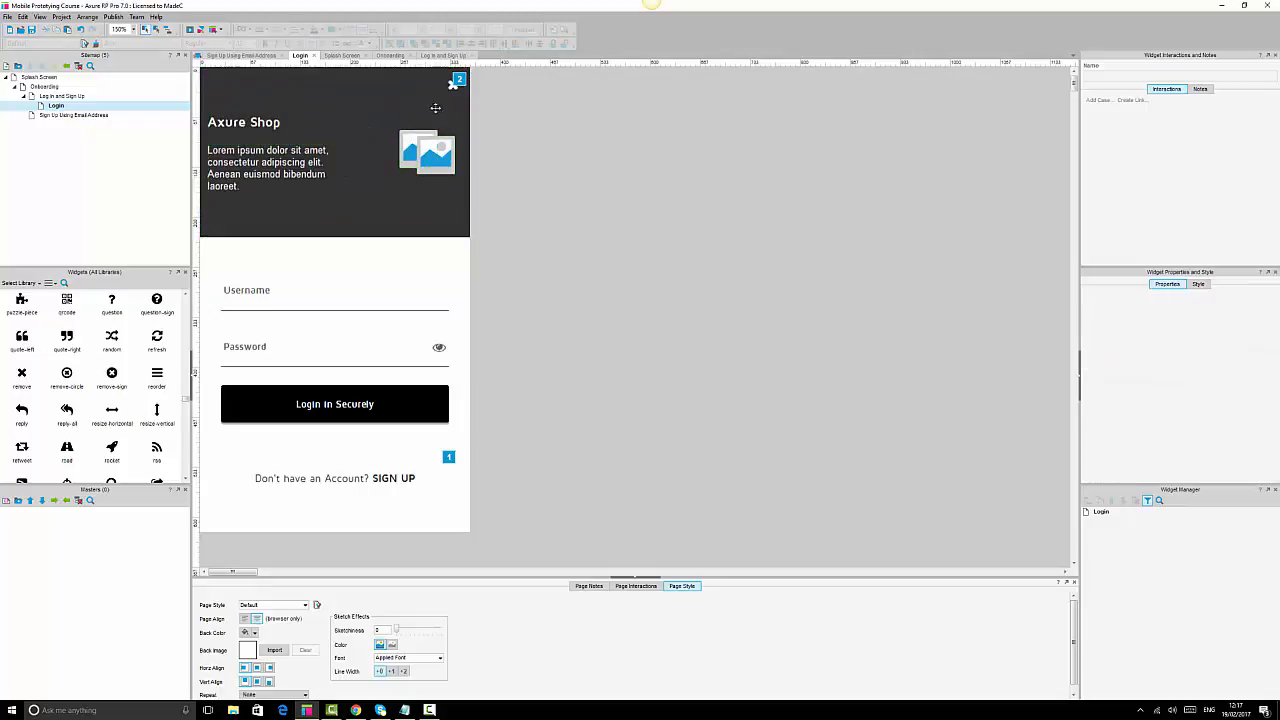
click(453, 83)
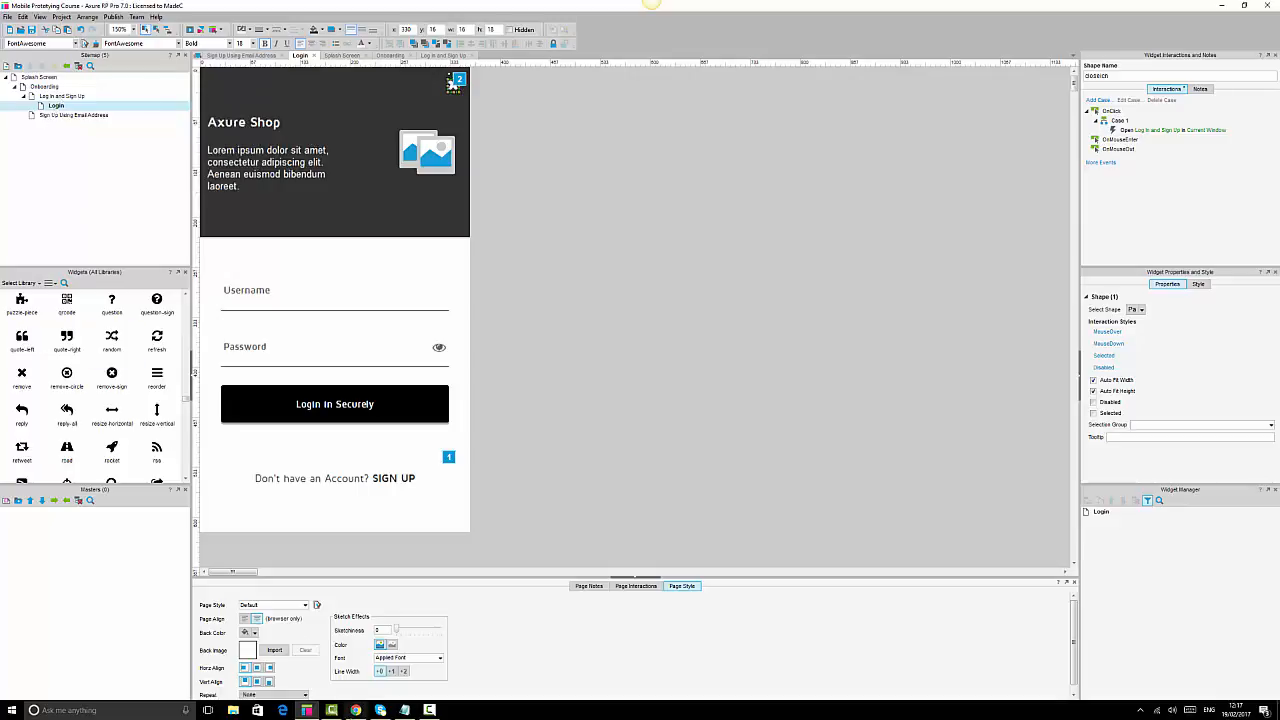
click(355, 709)
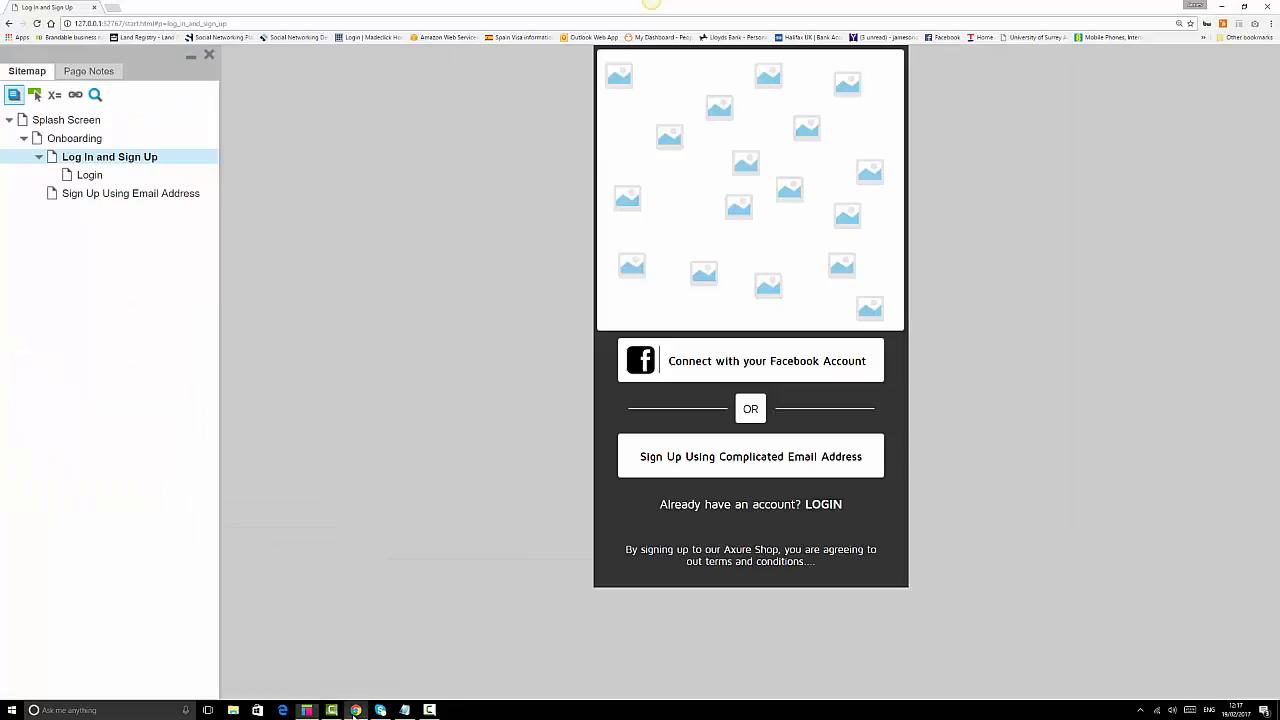
Reload the preview and twice go to Login via LOGIN and back via the × icon.
click(93, 160)
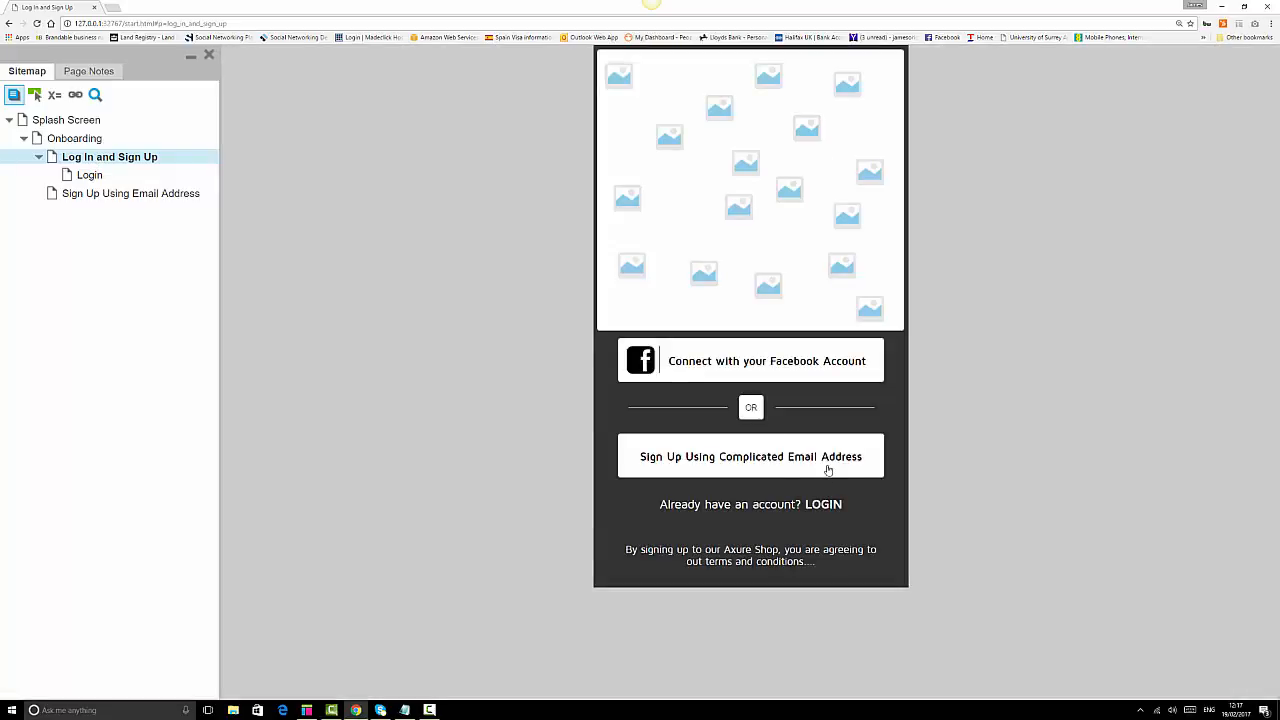
click(826, 507)
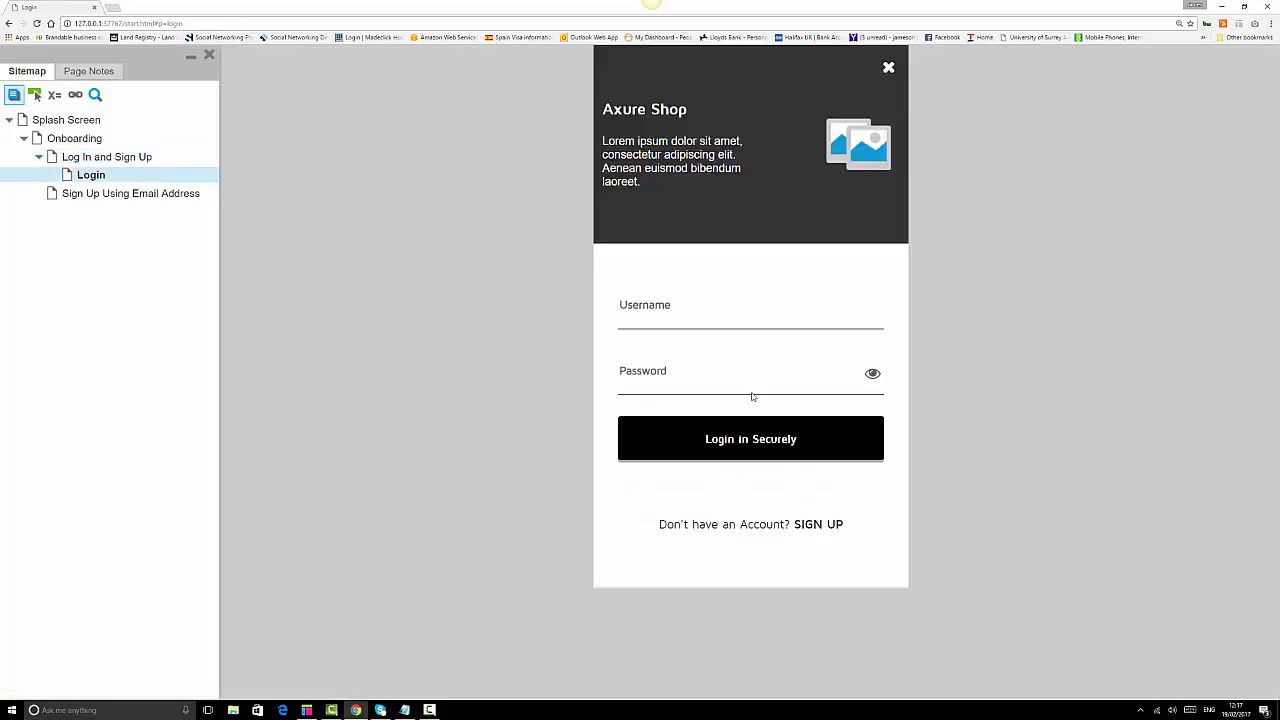
click(888, 68)
click(837, 507)
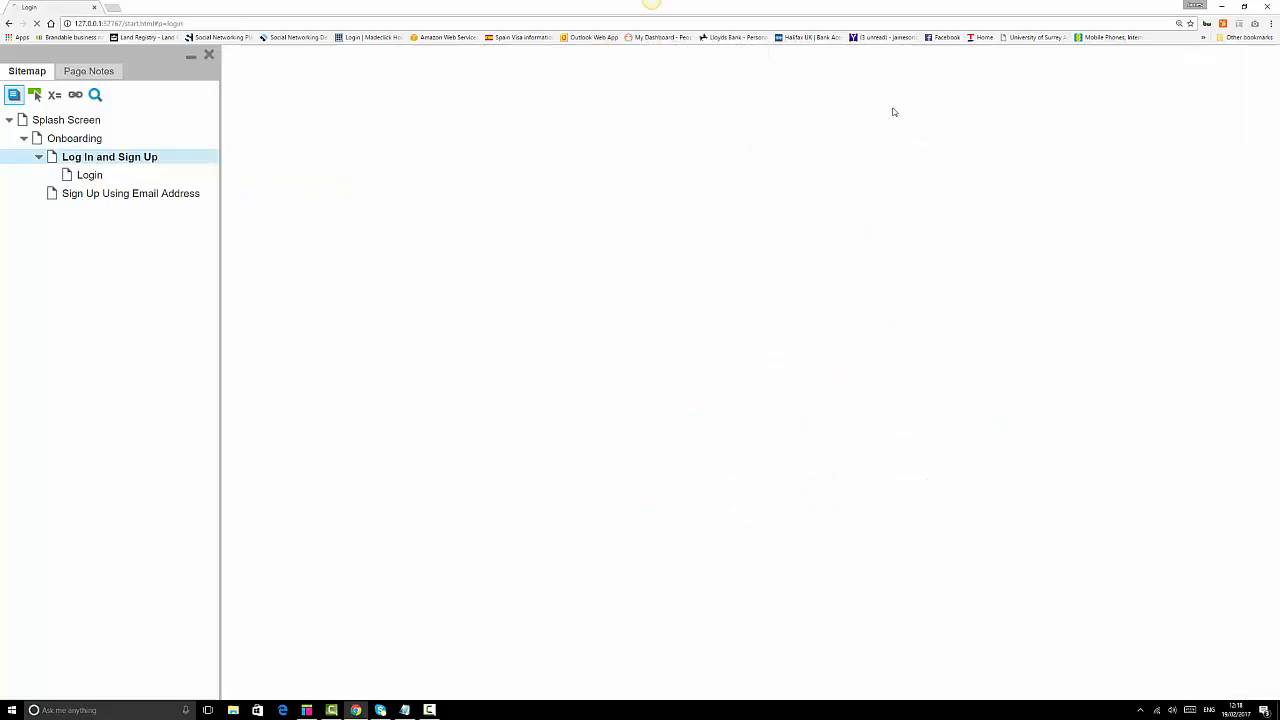
click(888, 70)
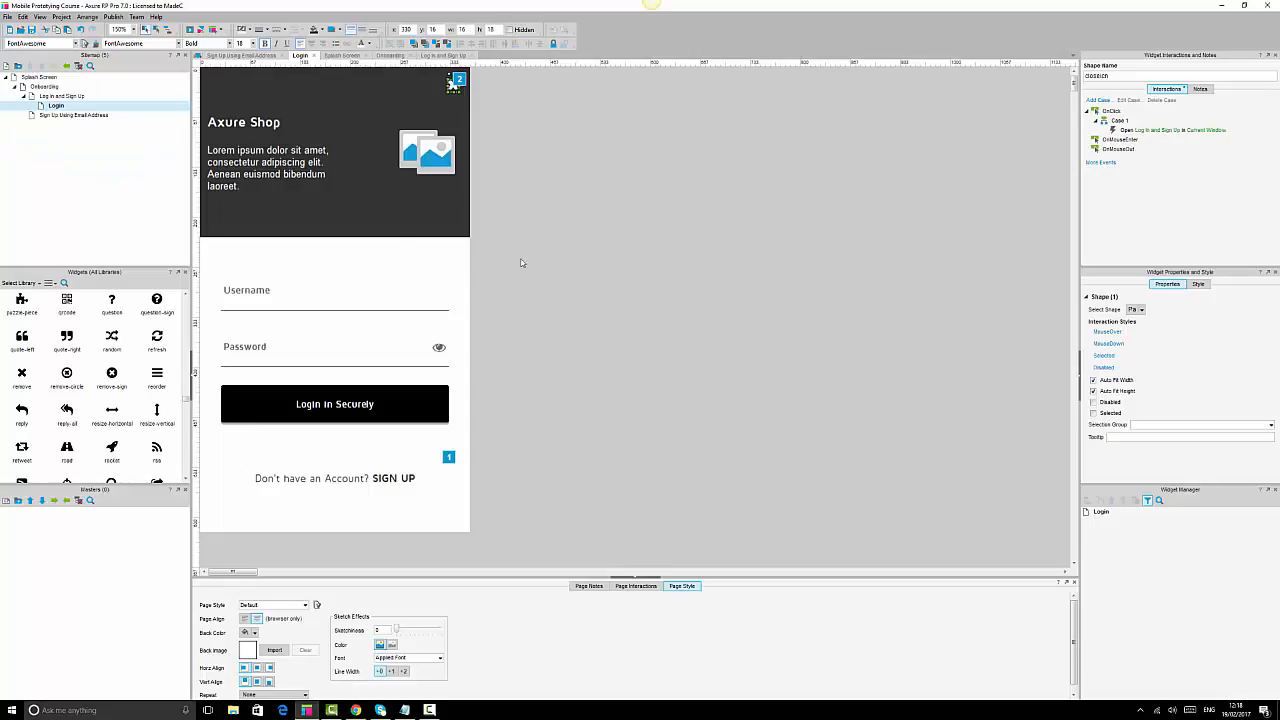
click(306, 710)
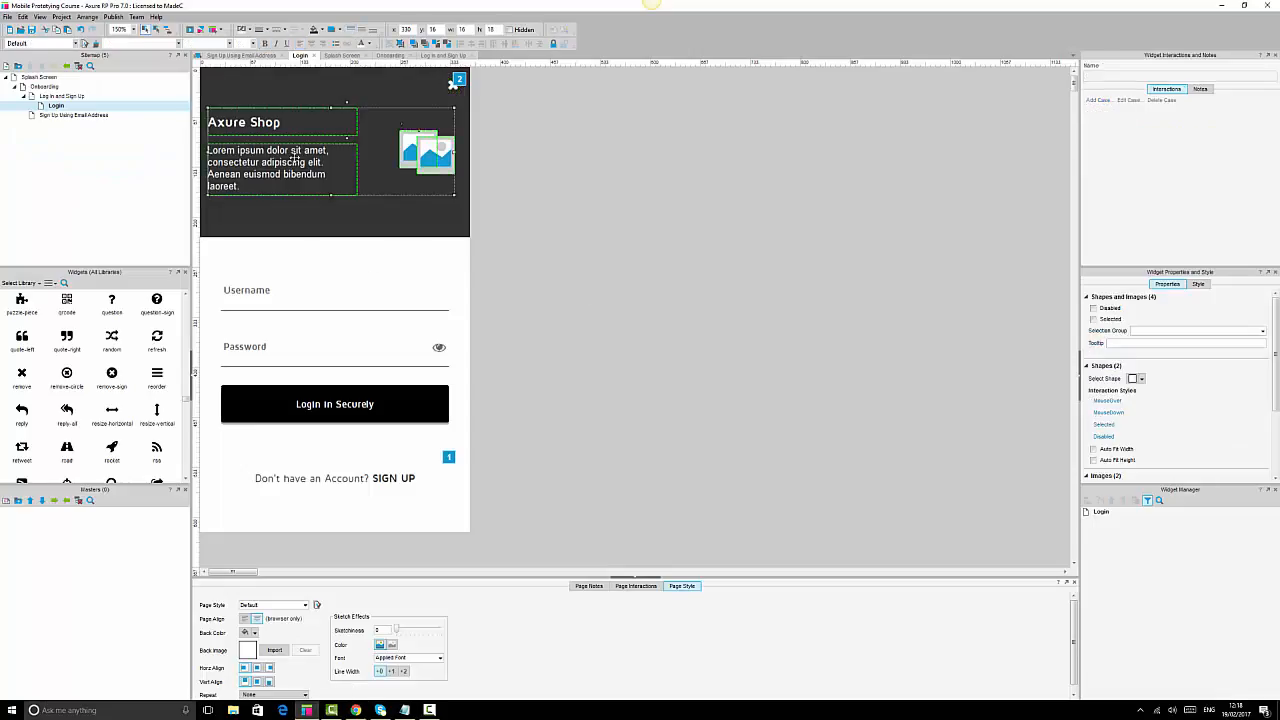
Ungroup the header's title, paragraph and image, then bring the Chrome preview forward.
click(293, 158)
click(399, 45)
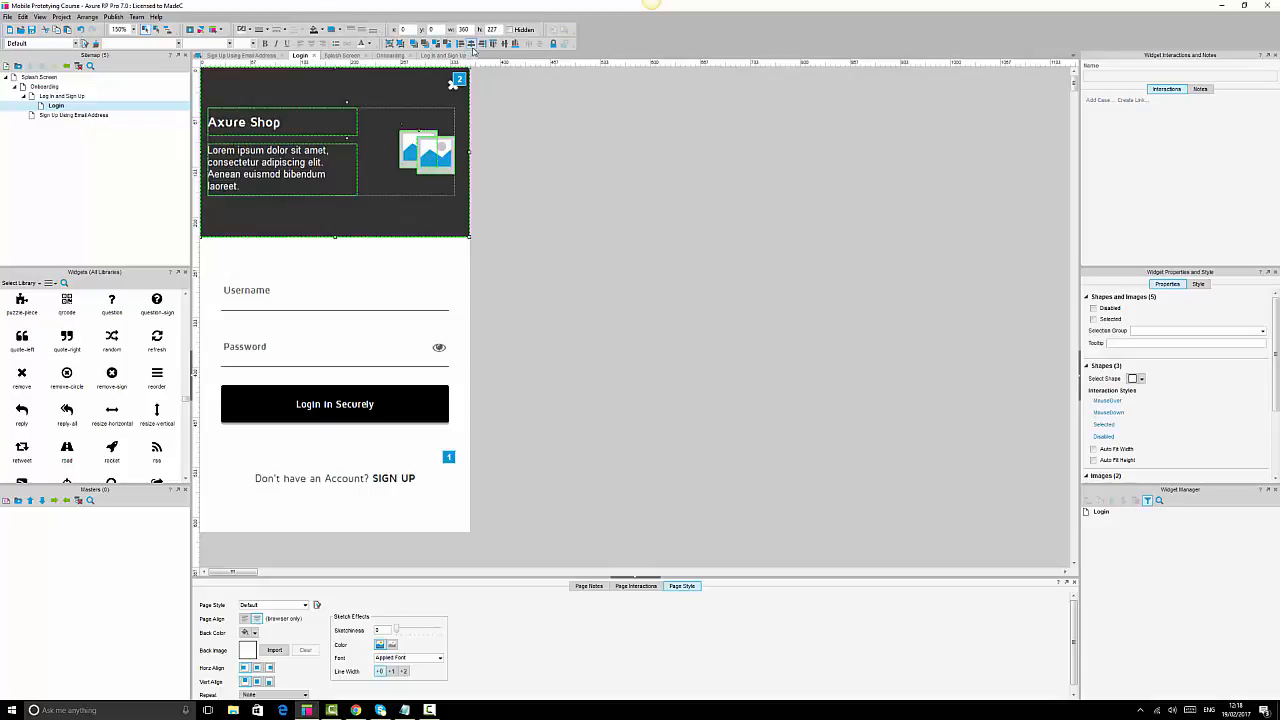
click(591, 199)
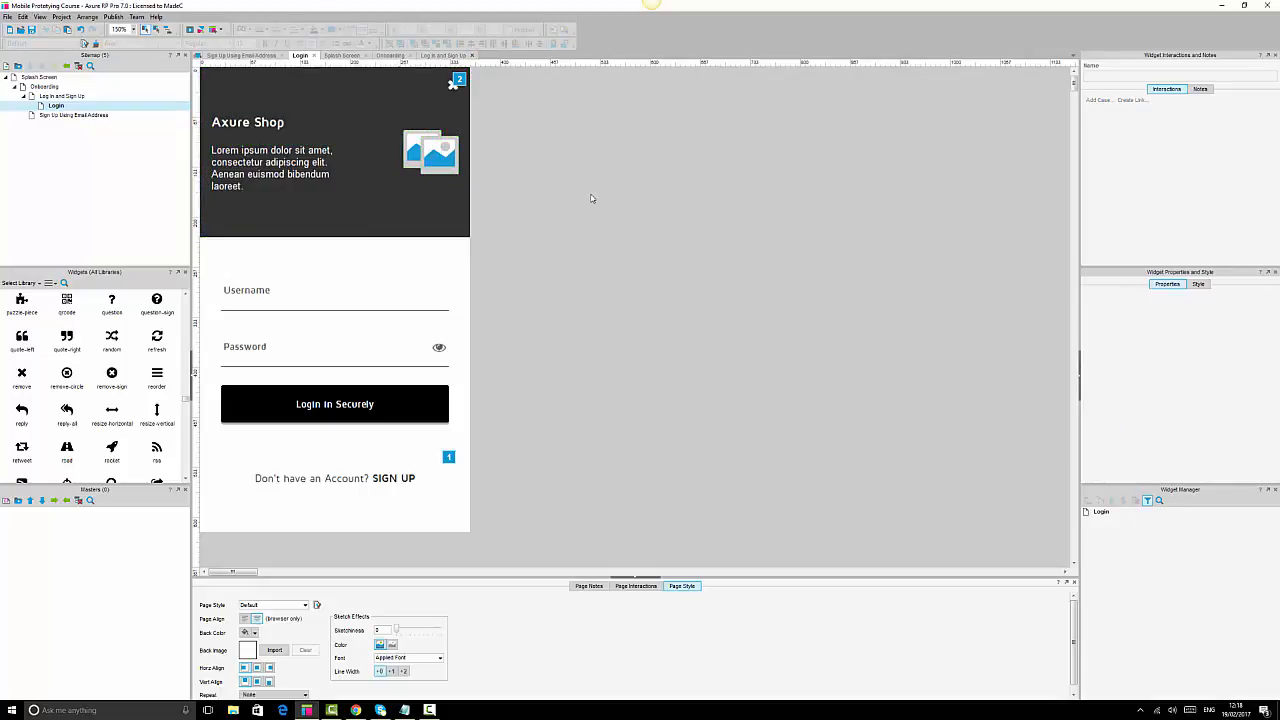
click(355, 710)
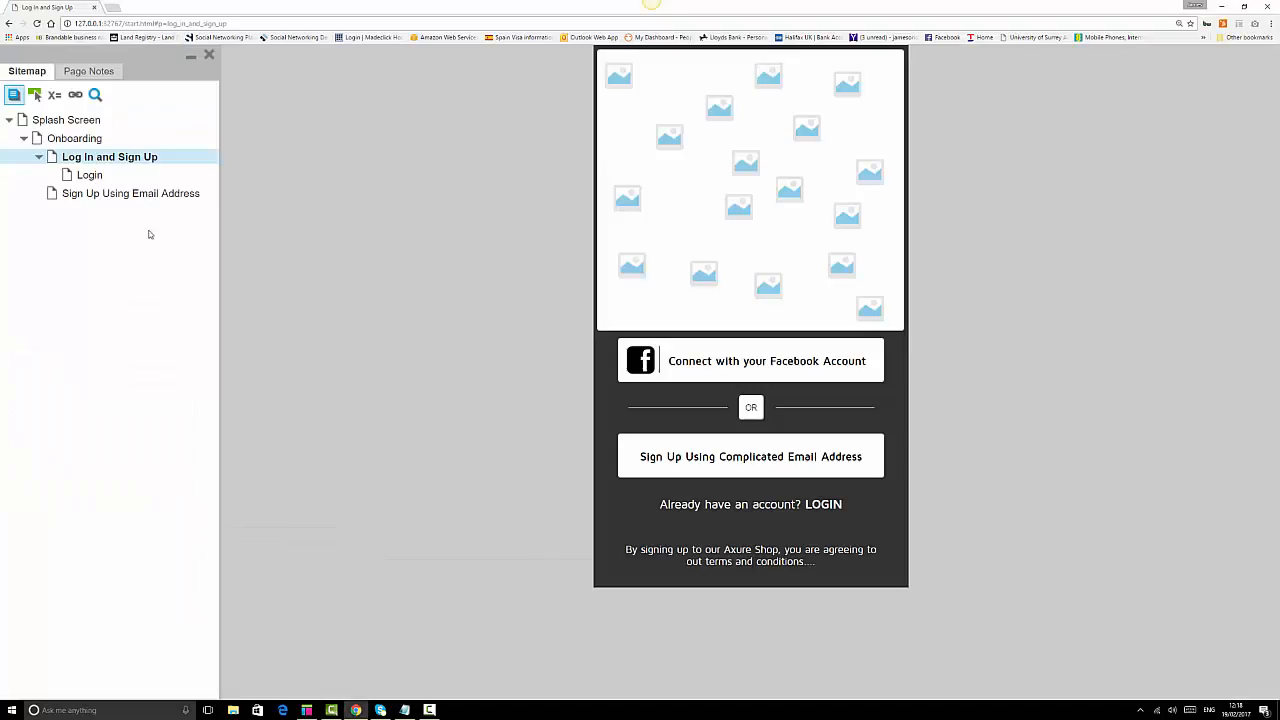
Open Login from the LOGIN link in the preview, then return to Axure.
click(819, 505)
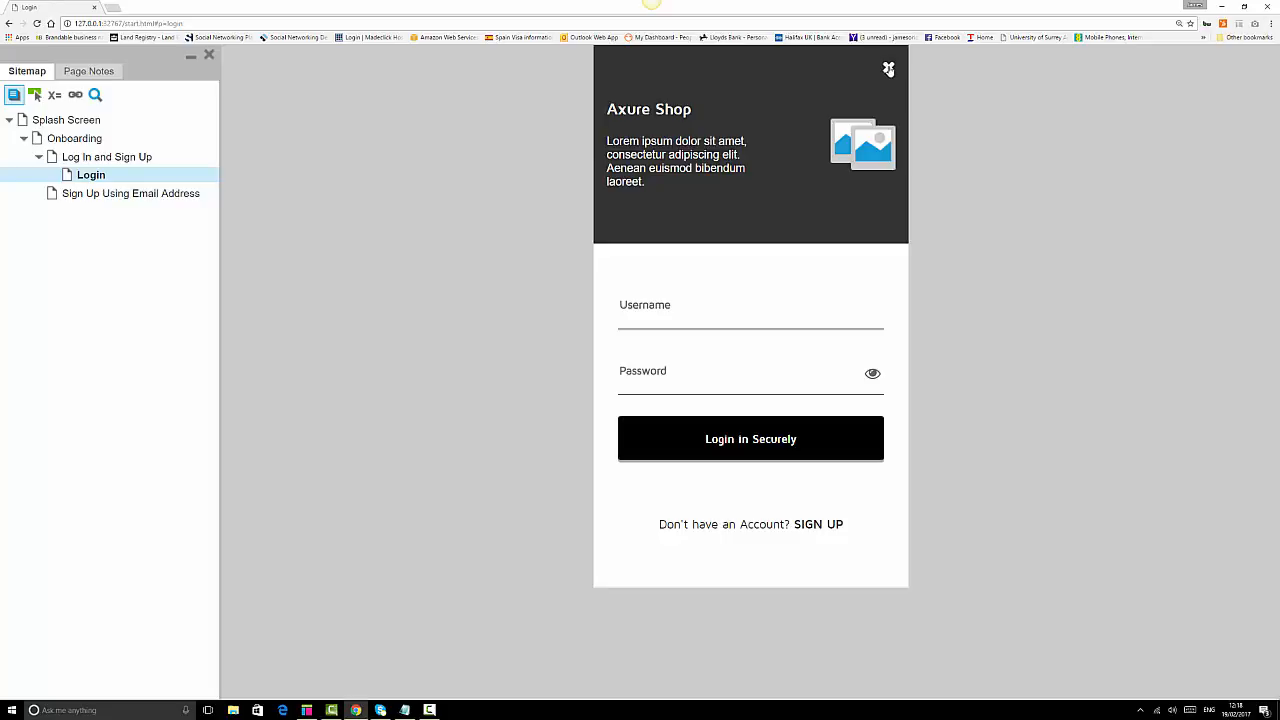
click(310, 712)
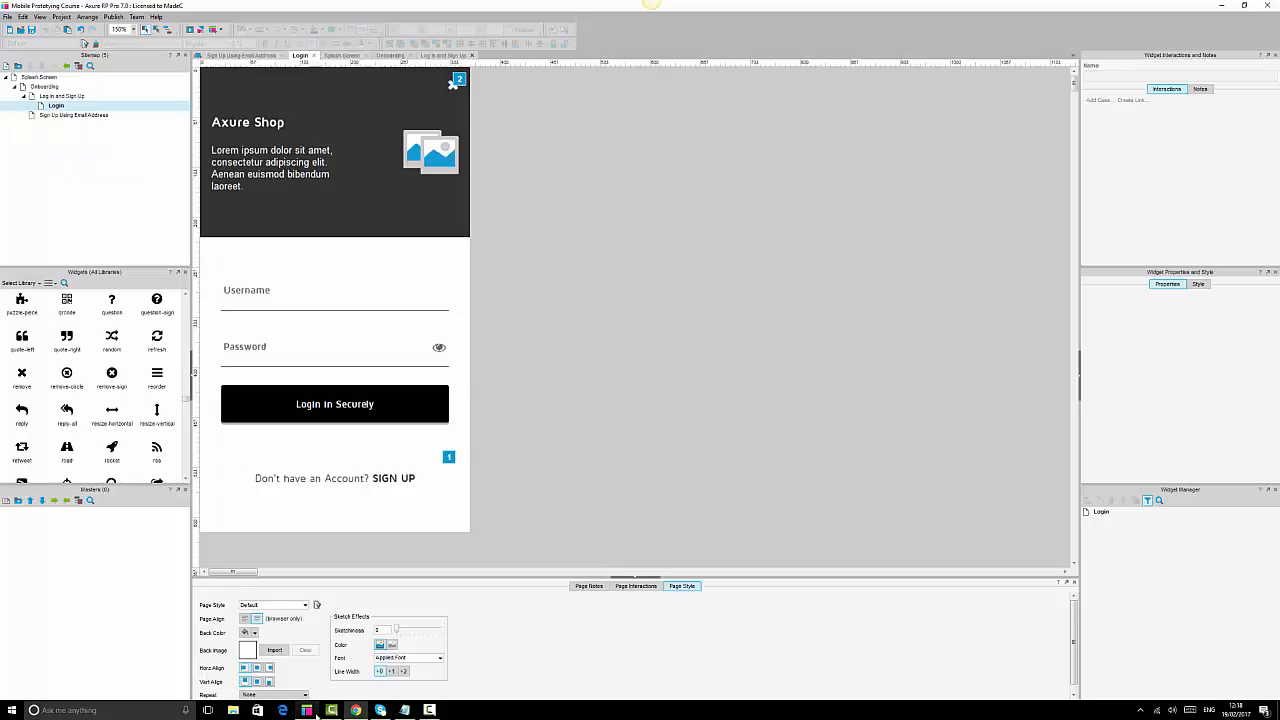
click(225, 290)
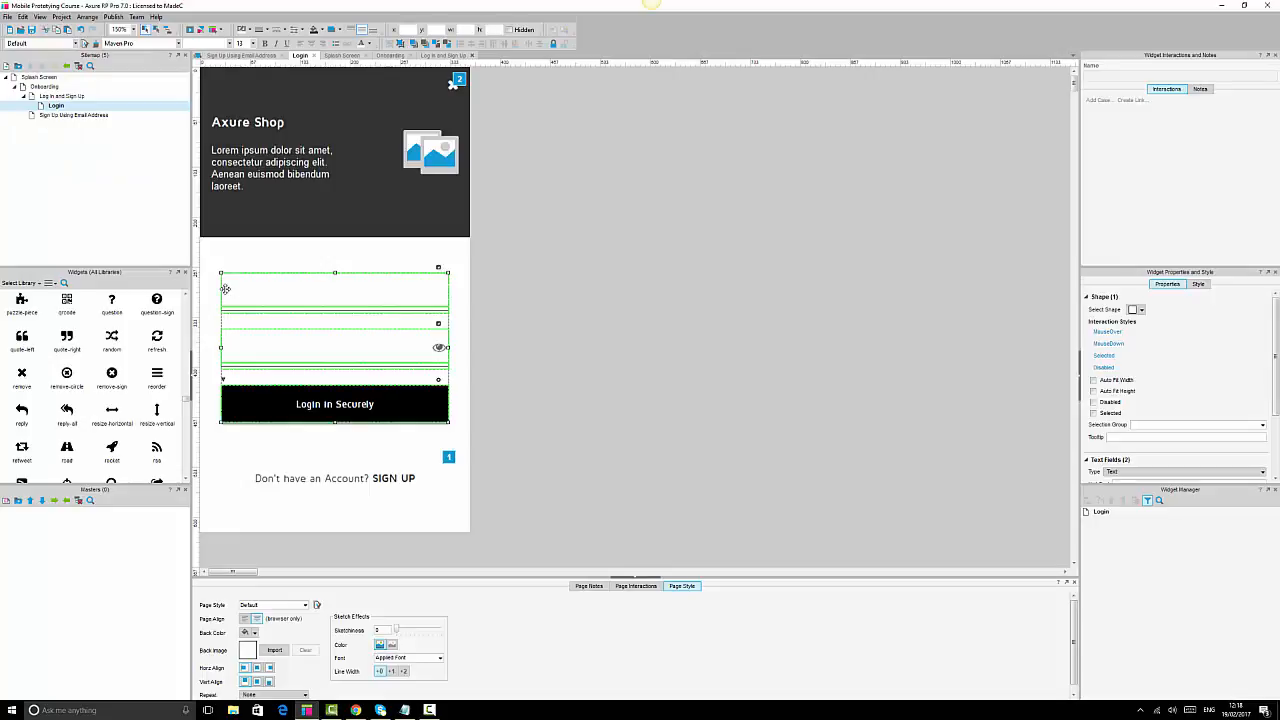
click(618, 353)
click(330, 478)
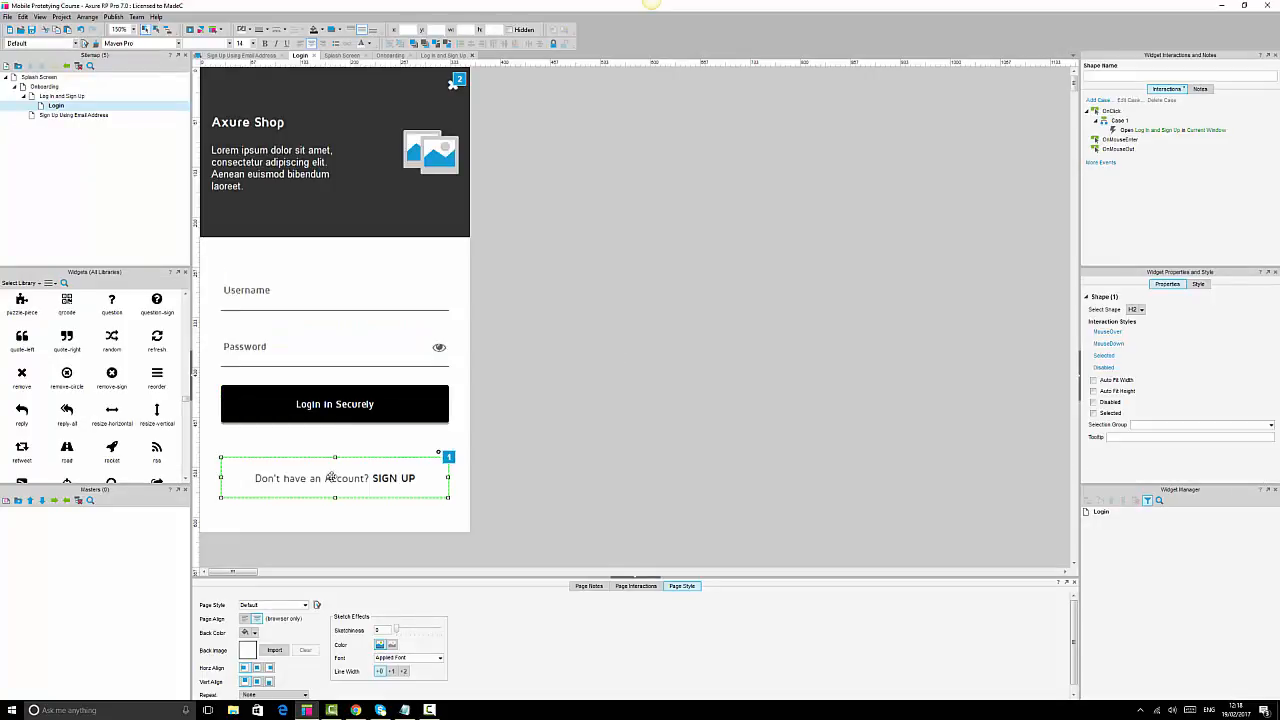
click(587, 405)
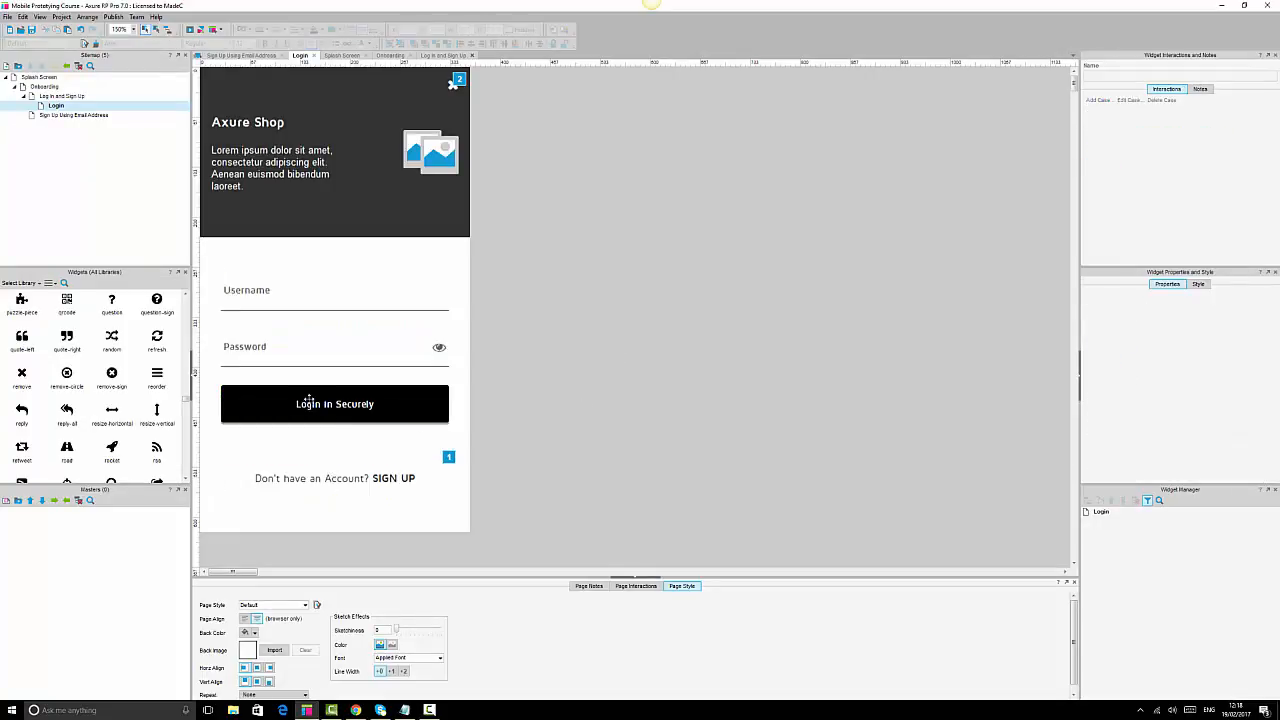
click(309, 399)
click(643, 416)
Reload the preview, browse the sitemap pages, and verify the email sign-up button opens Sign Up.
mouse_move(355, 710)
click(356, 710)
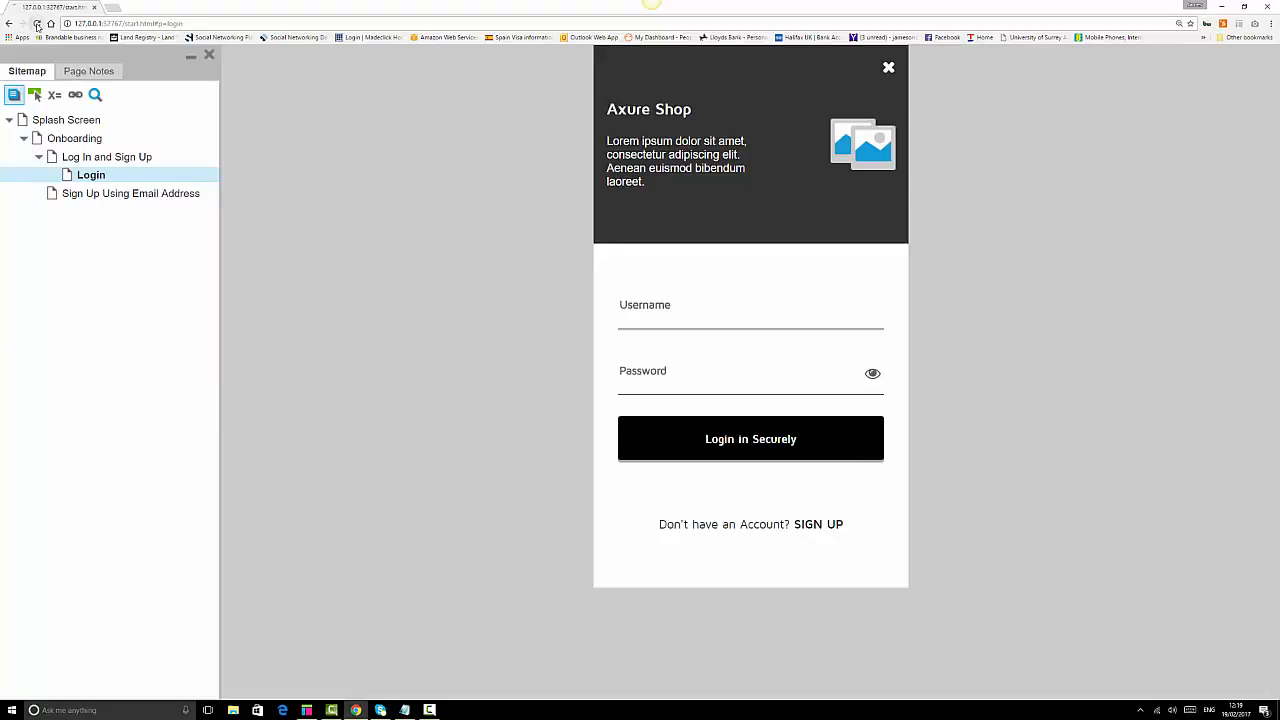
click(37, 23)
click(73, 121)
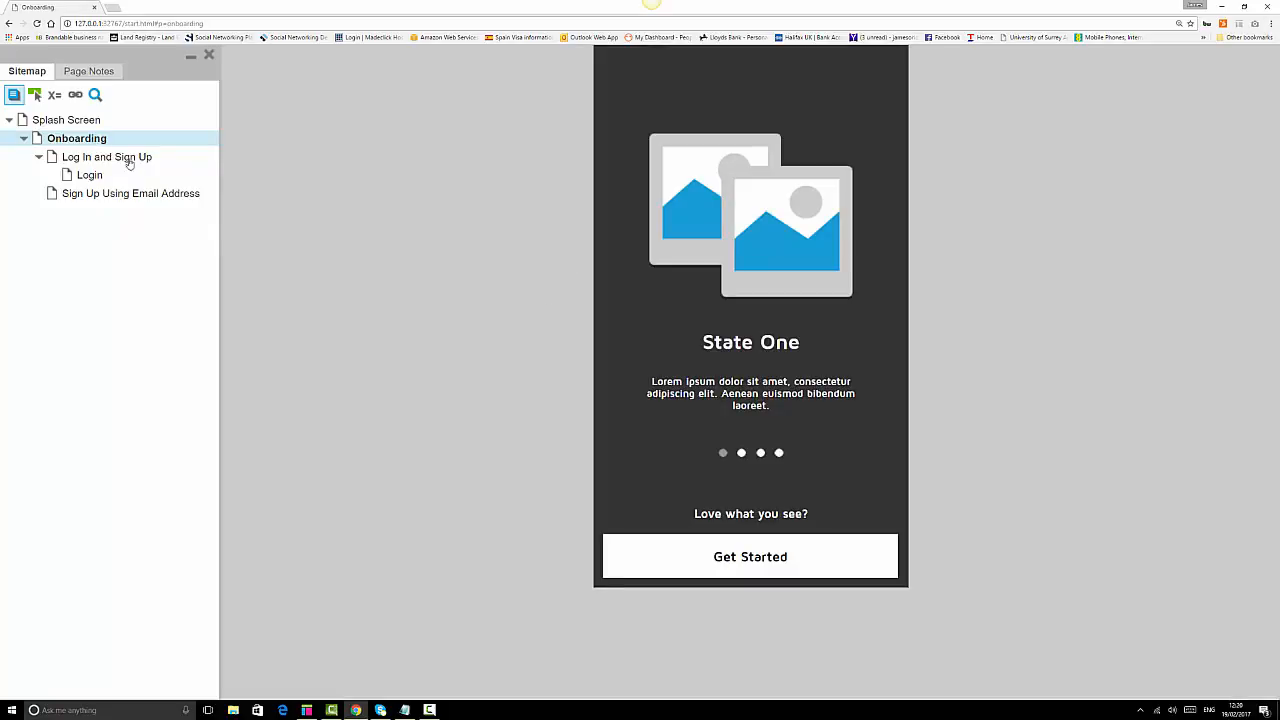
click(129, 160)
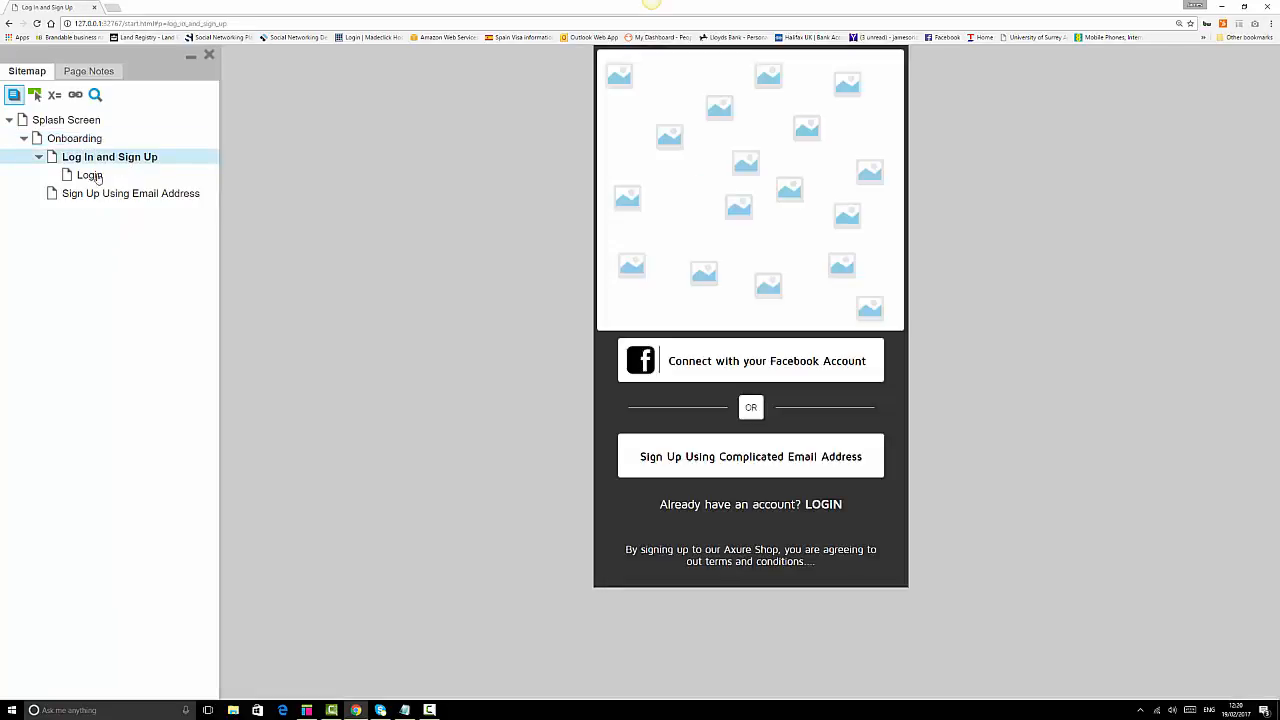
click(90, 176)
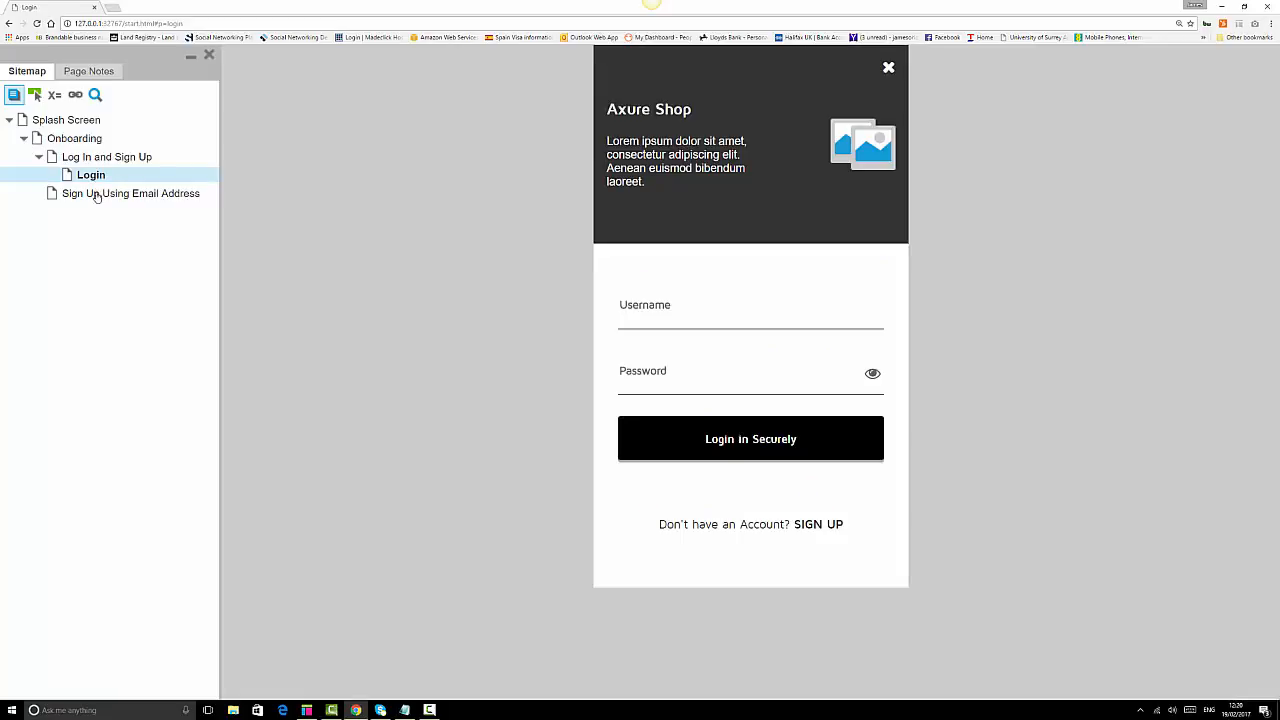
click(97, 195)
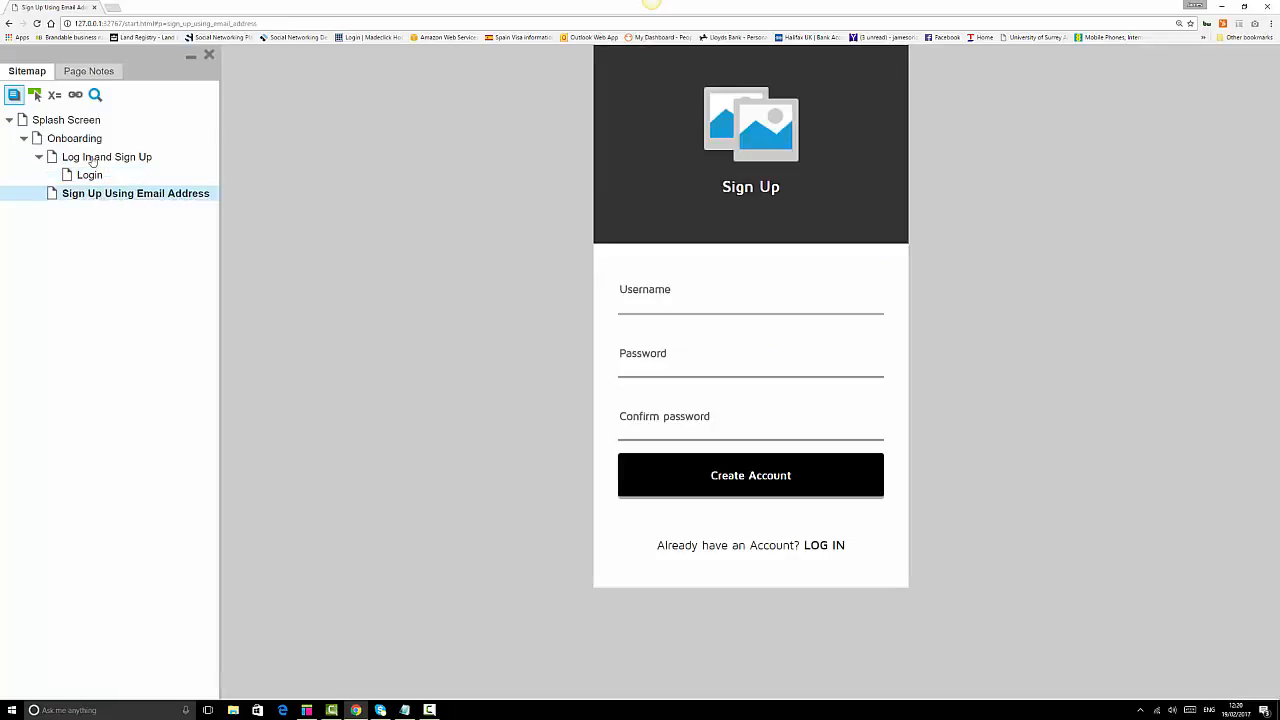
click(92, 158)
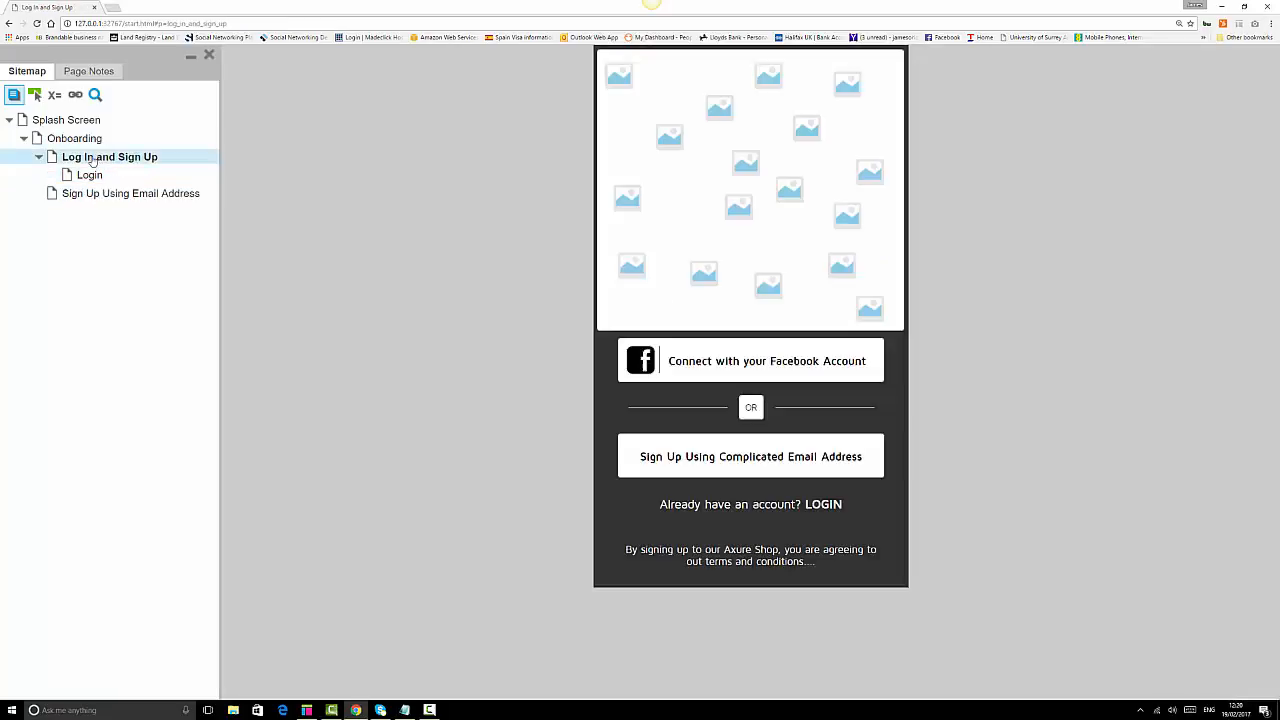
click(837, 465)
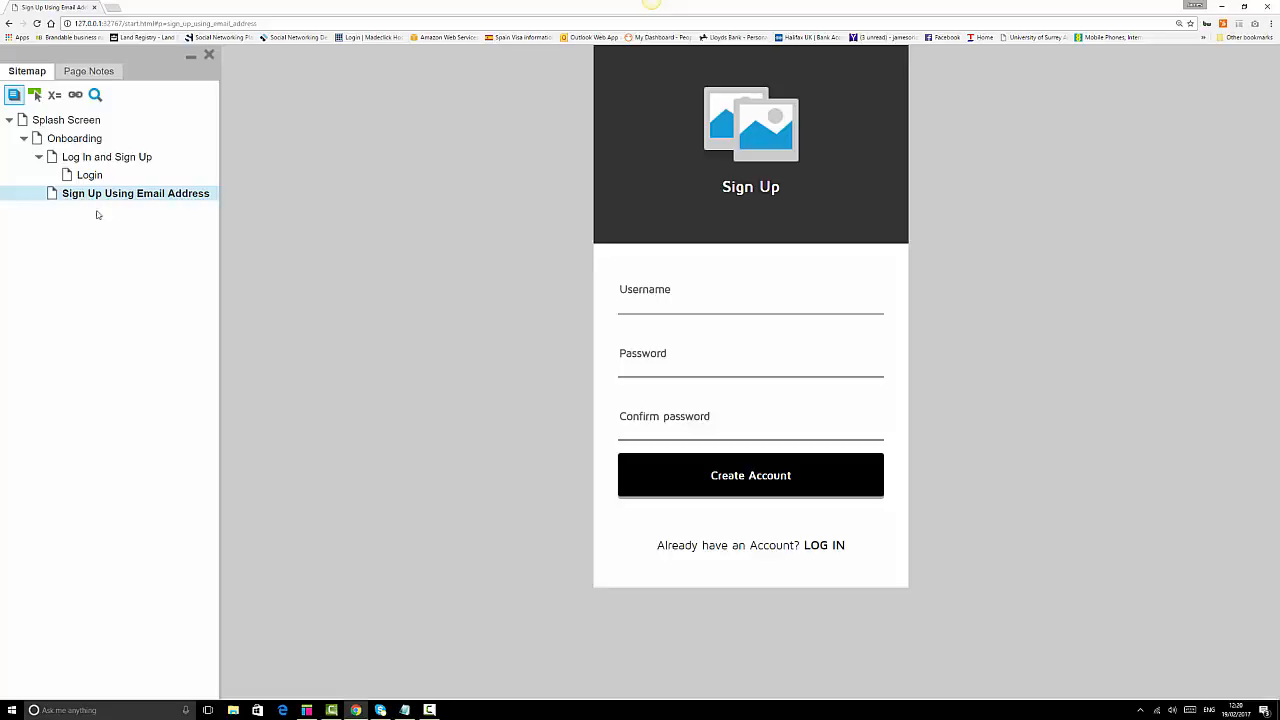
click(313, 711)
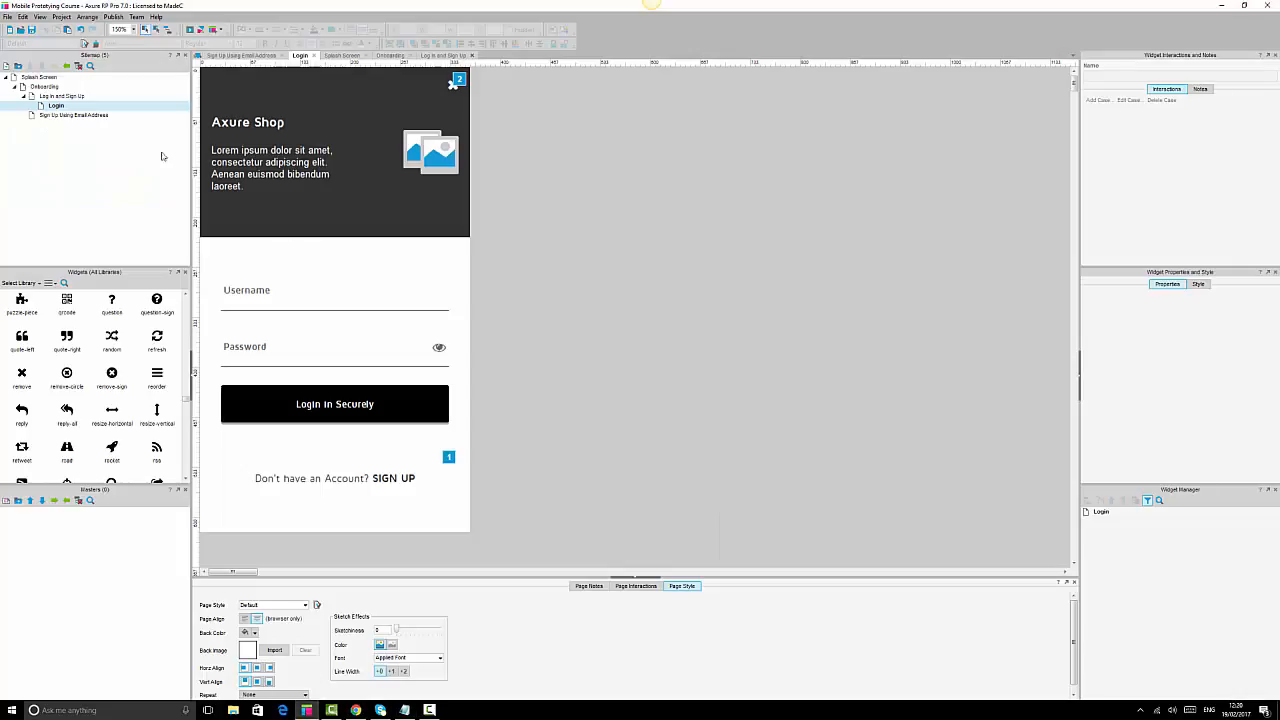
Copy the Login header widgets and paste them over the Sign Up page's old header image and text.
click(379, 147)
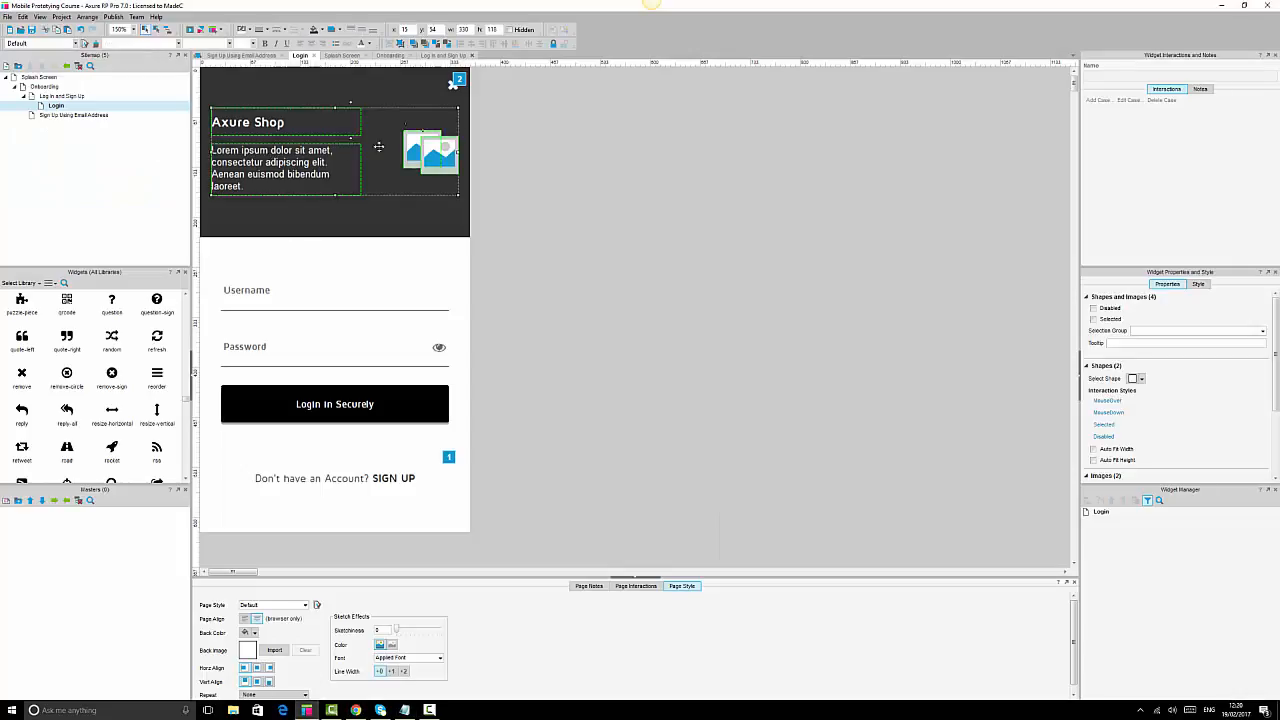
shift+click(453, 85)
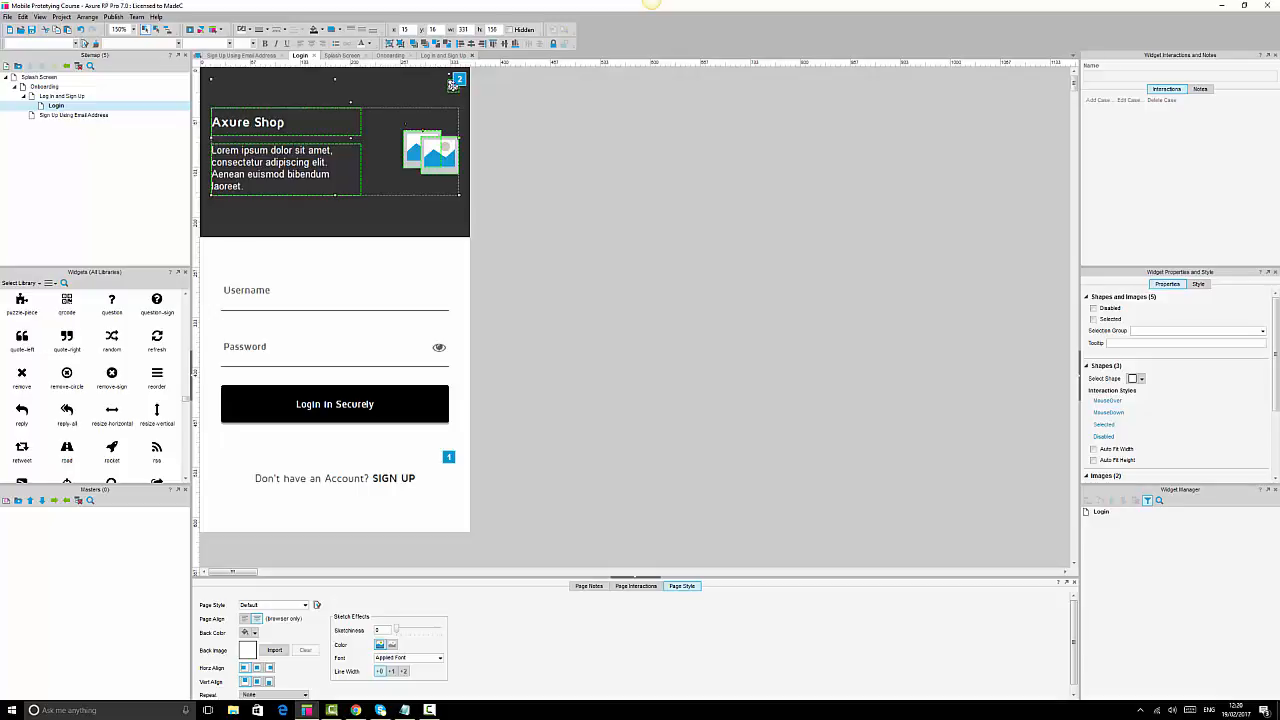
key(ctrl+x)
key(ctrl+z)
double_click(68, 116)
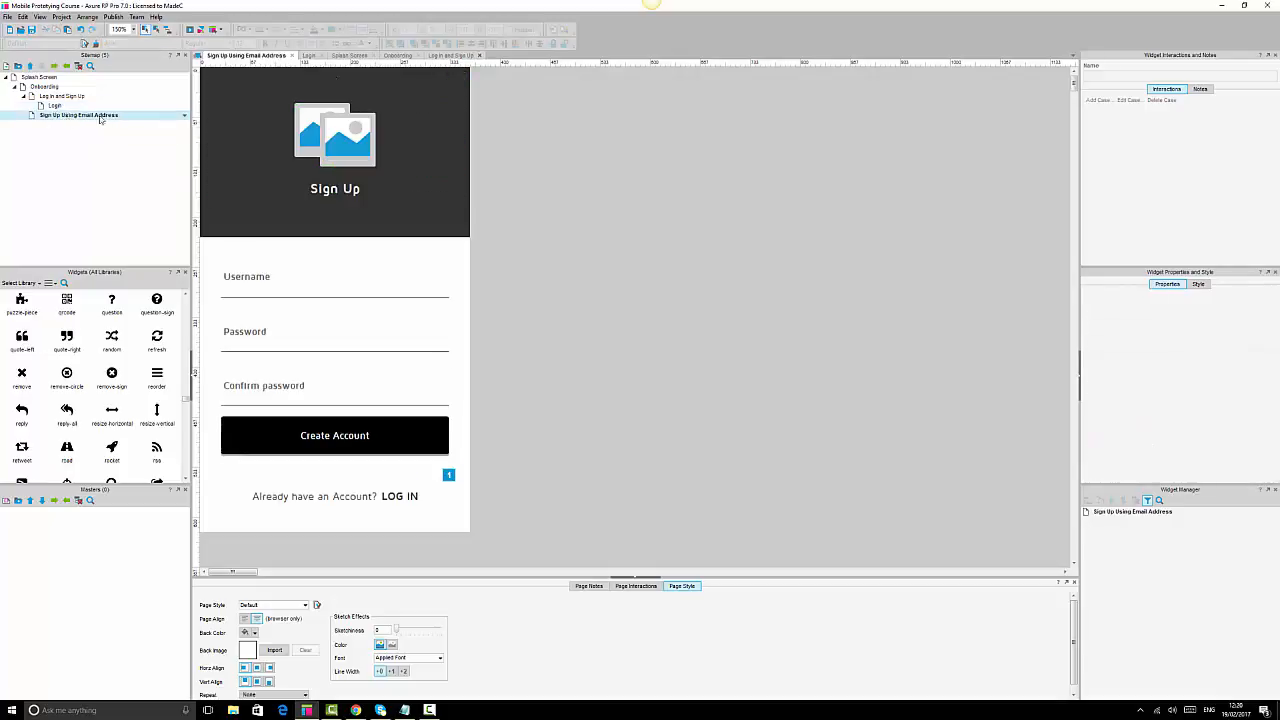
click(339, 143)
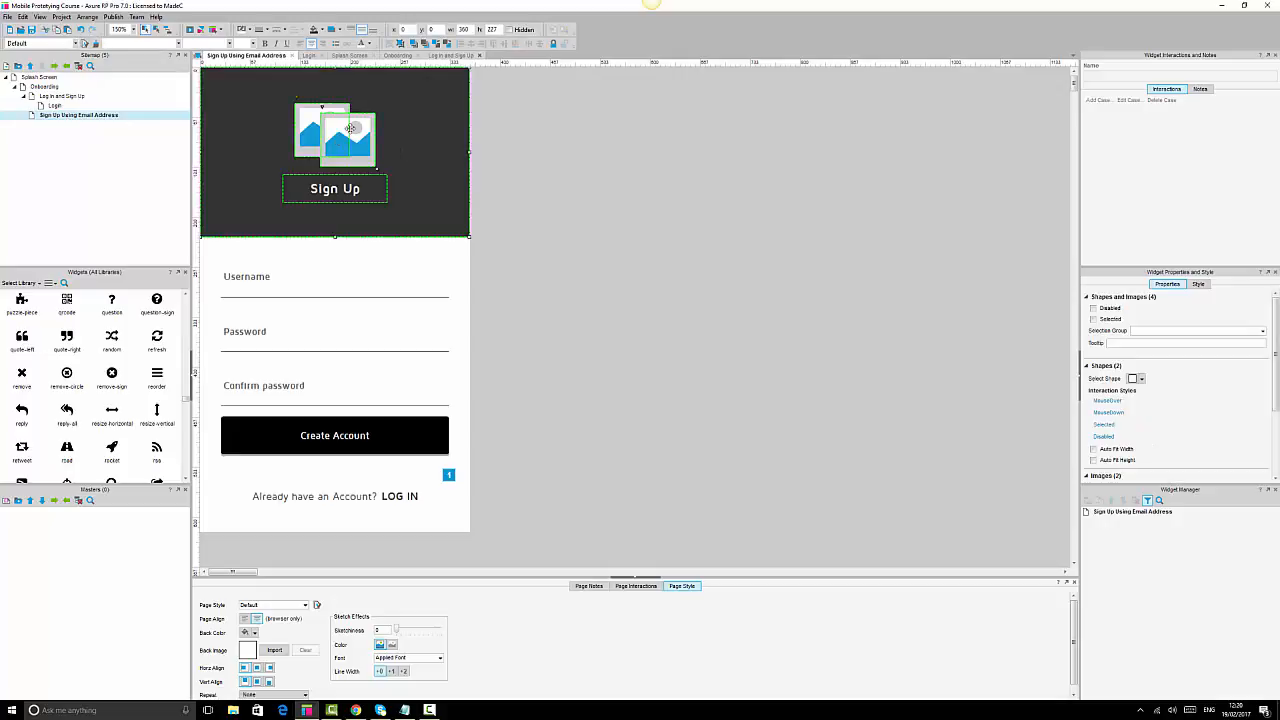
click(398, 44)
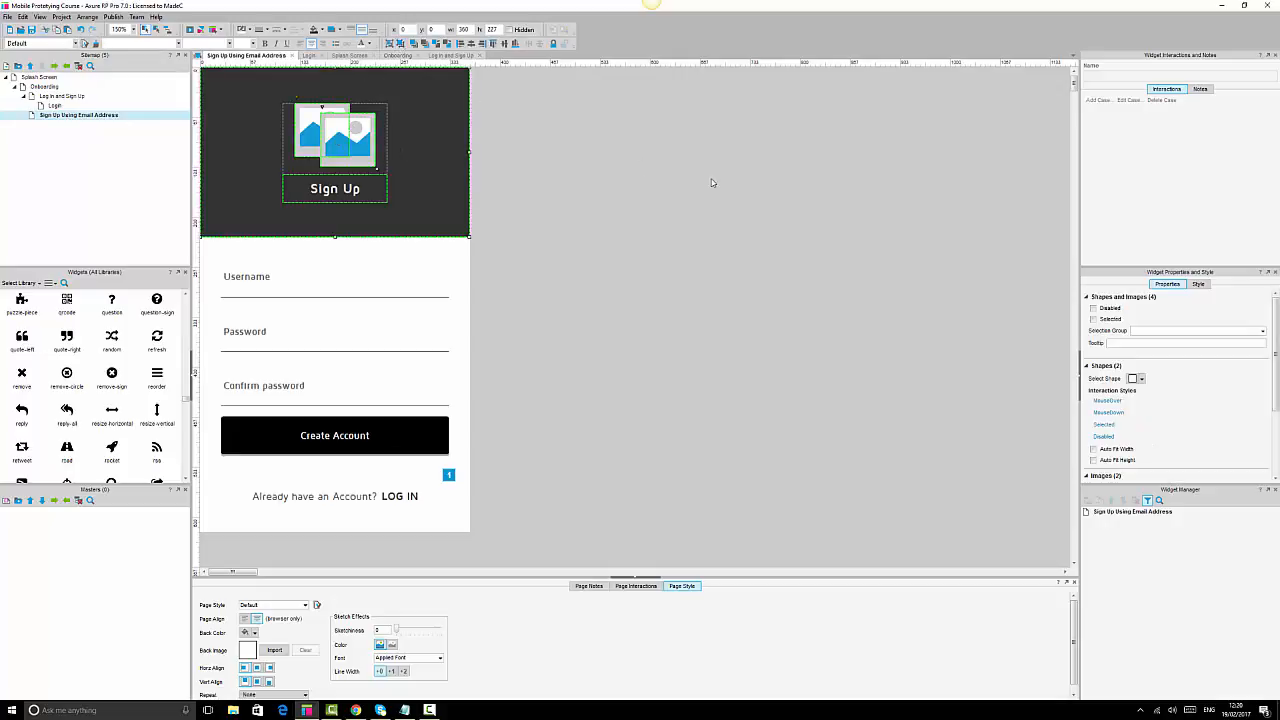
click(331, 130)
key(Delete)
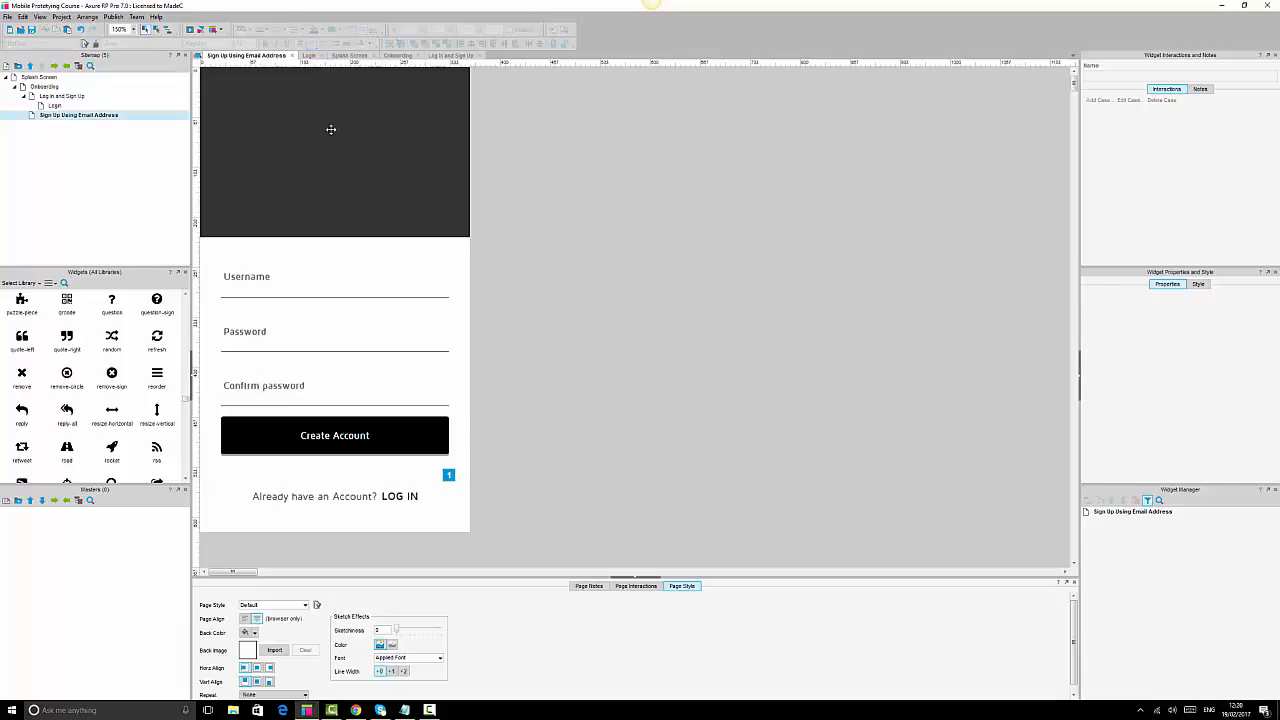
key(ctrl+z)
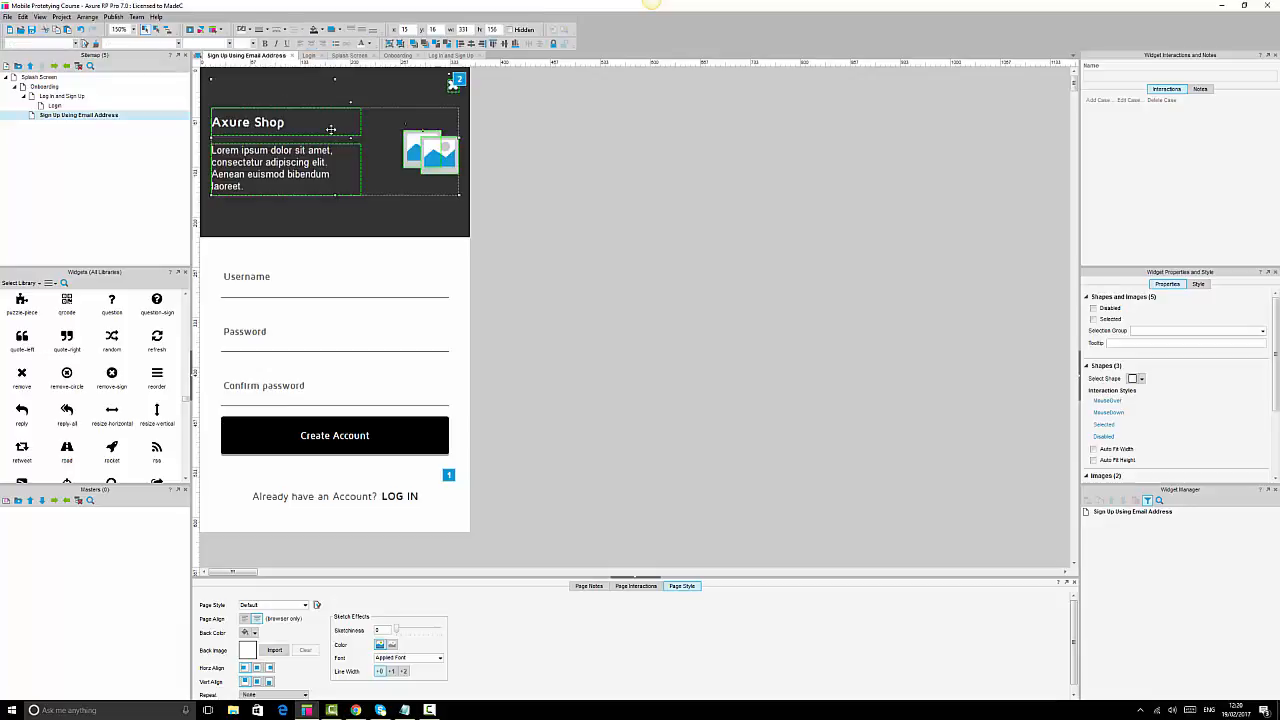
click(585, 205)
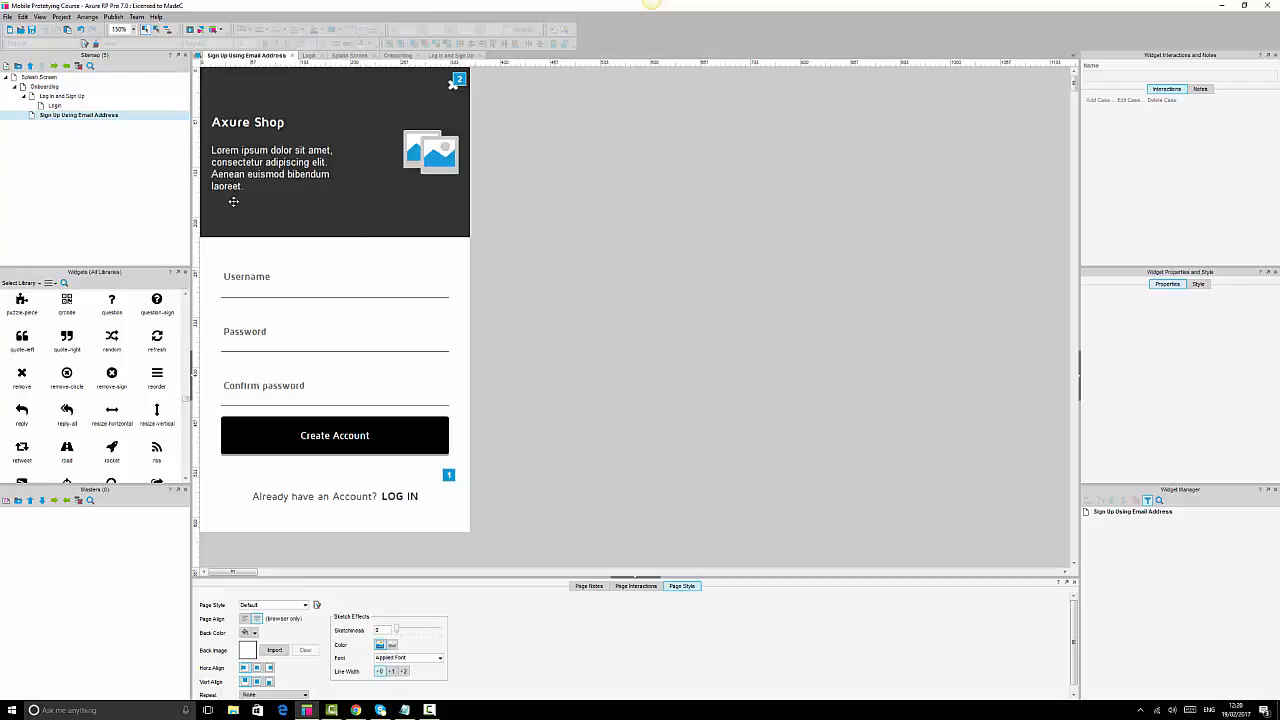
Copy the title to the header's bottom, centre its text and retype it as 'Sign Up'.
click(256, 121)
click(256, 121)
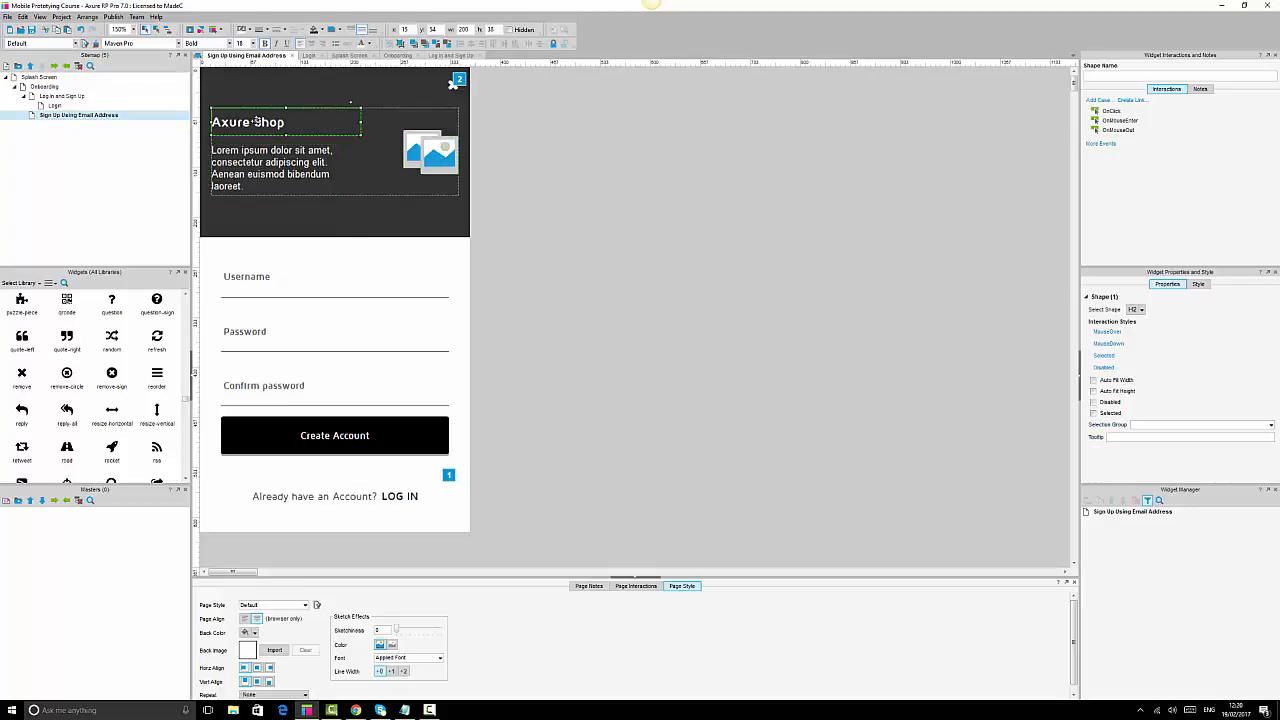
drag(256, 121, 209, 218)
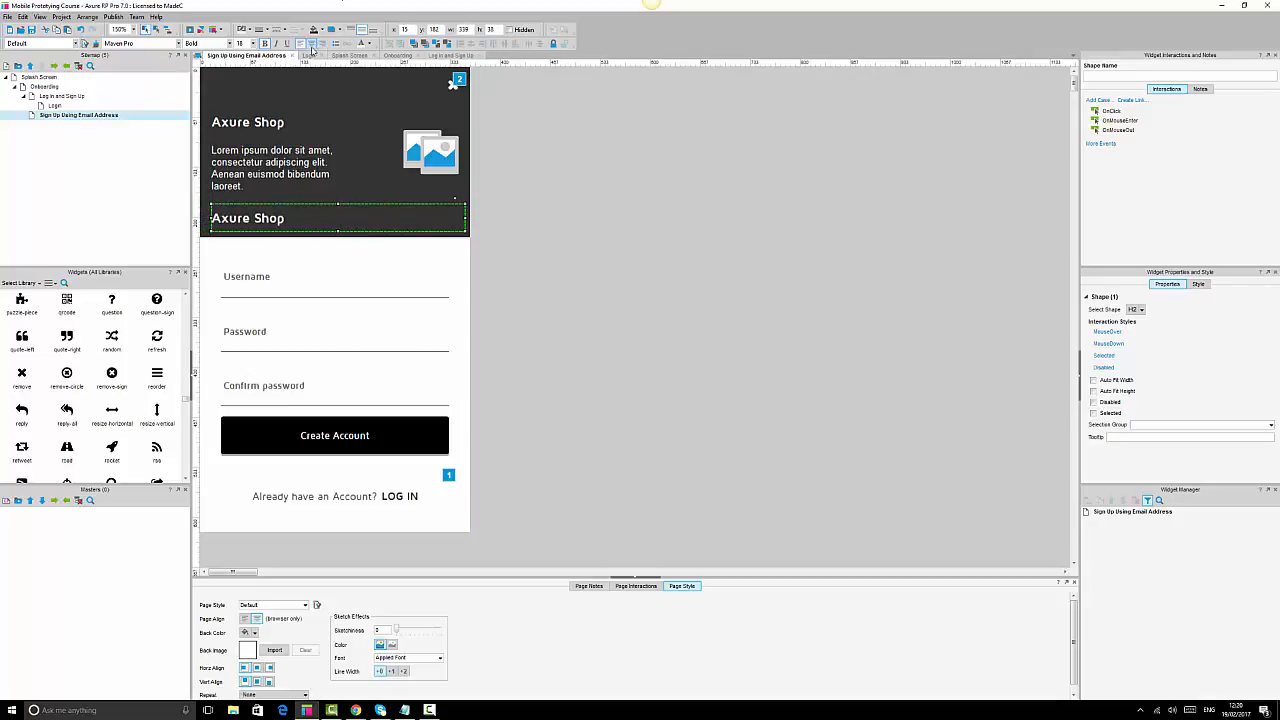
click(311, 45)
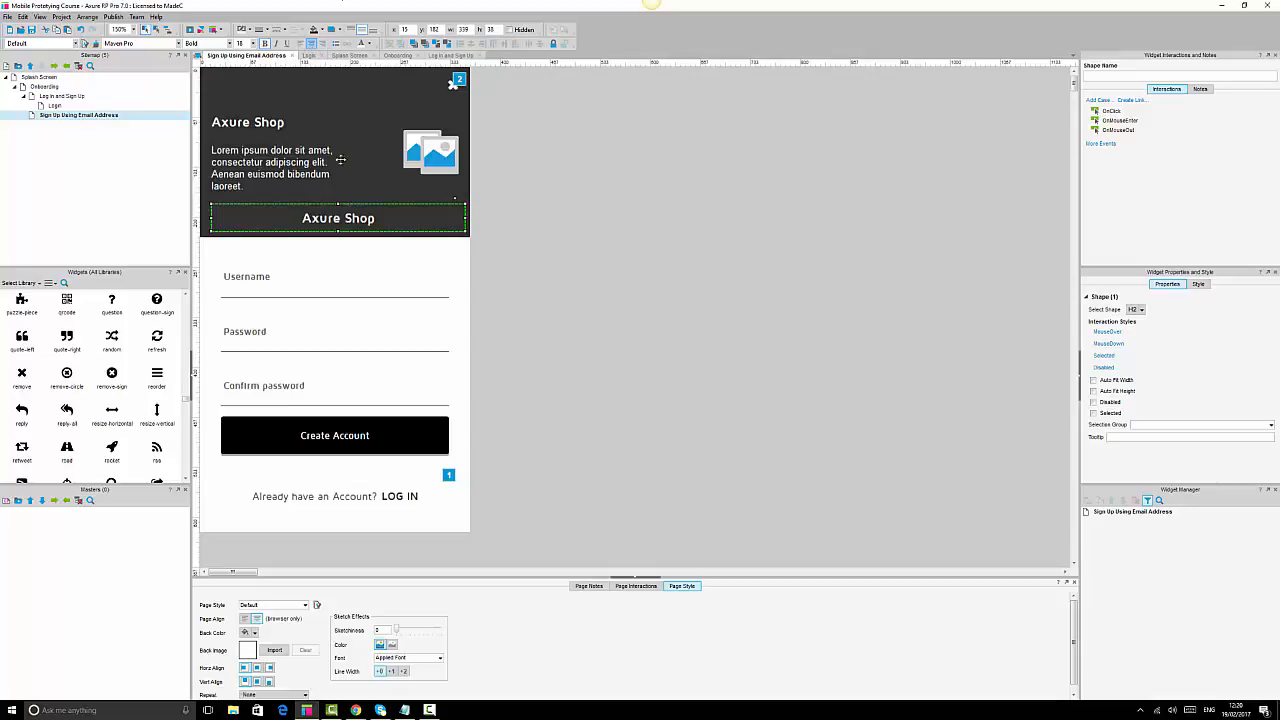
double_click(365, 219)
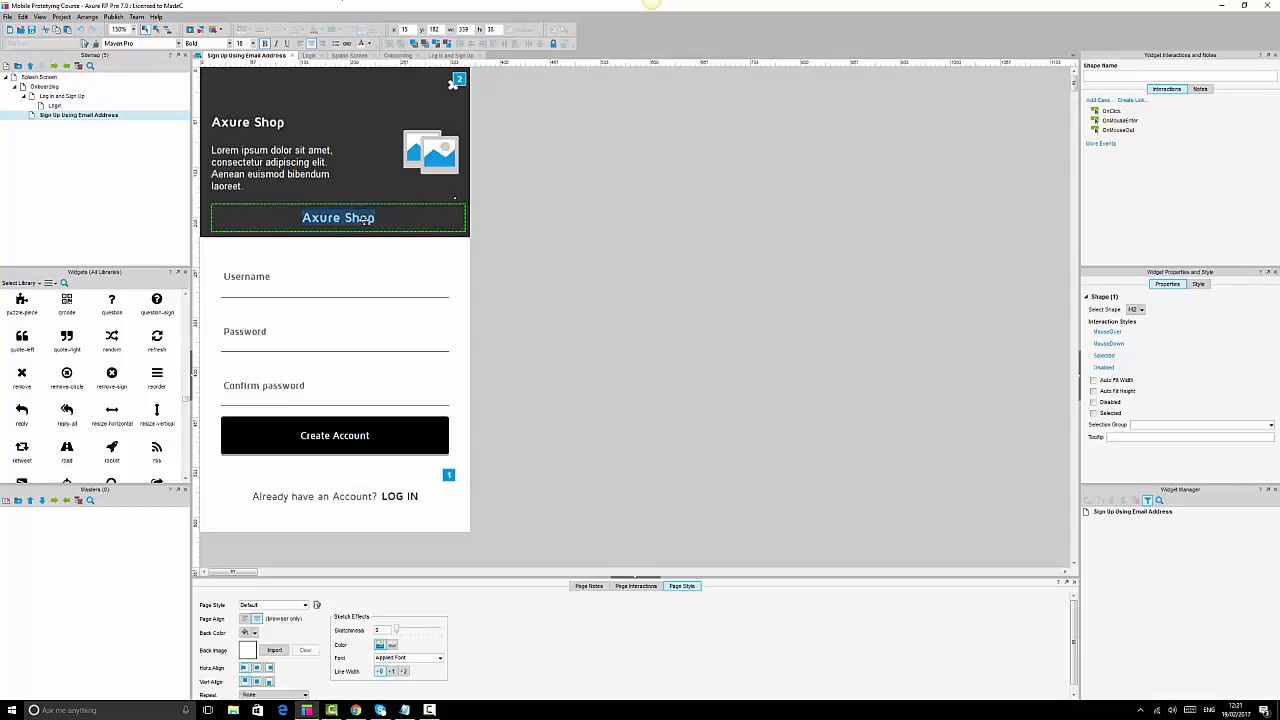
text(Sign Up)
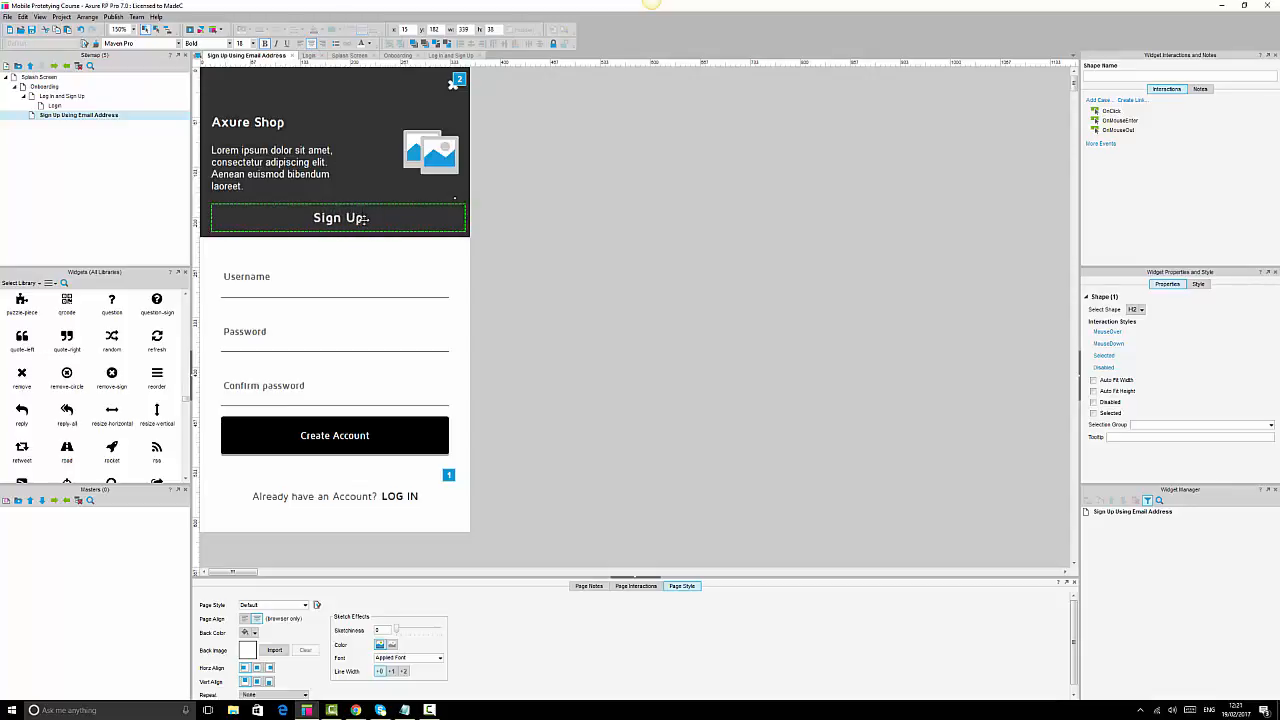
click(701, 360)
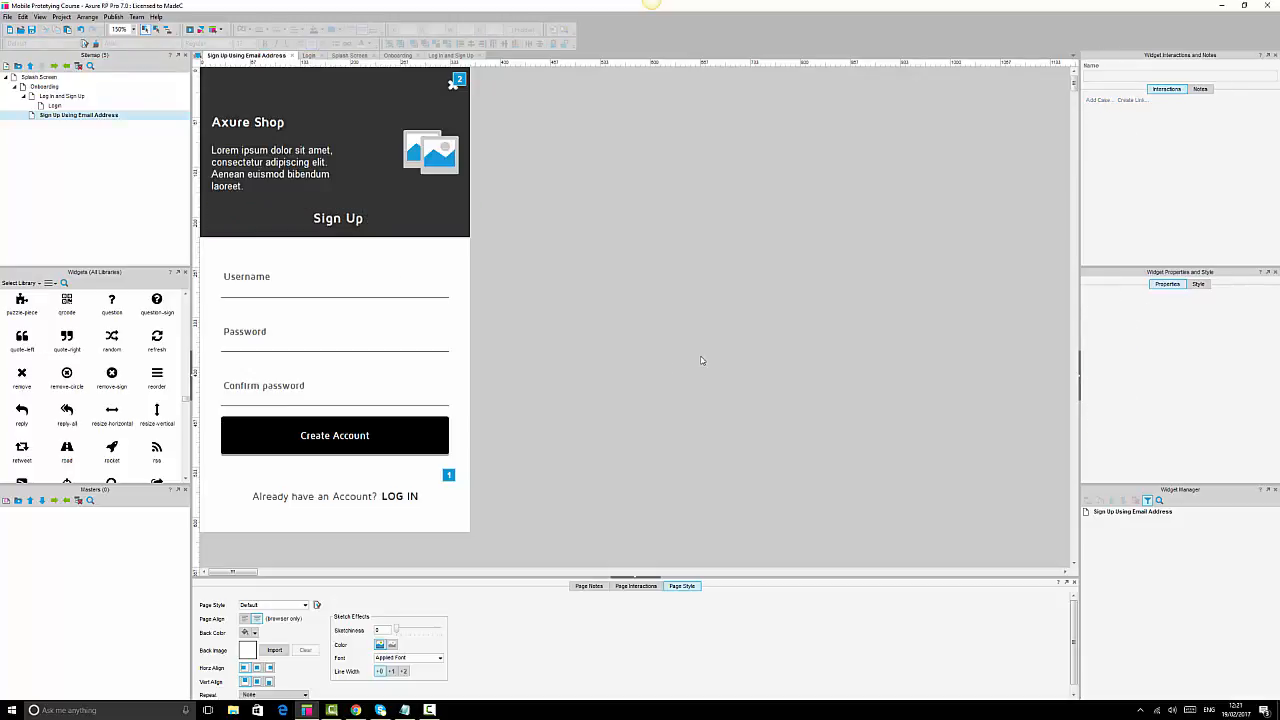
Align the Sign Up page's header widgets: title, heading, content and close icon.
click(305, 188)
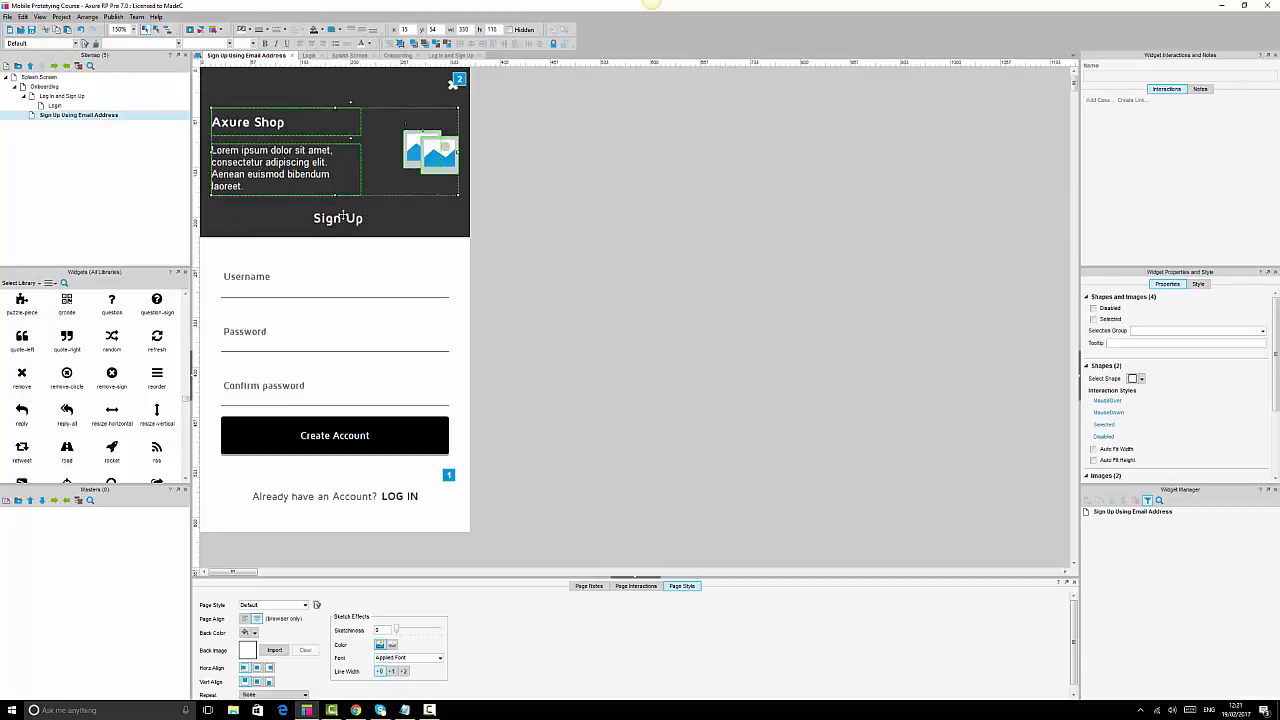
click(340, 217)
shift+click(313, 166)
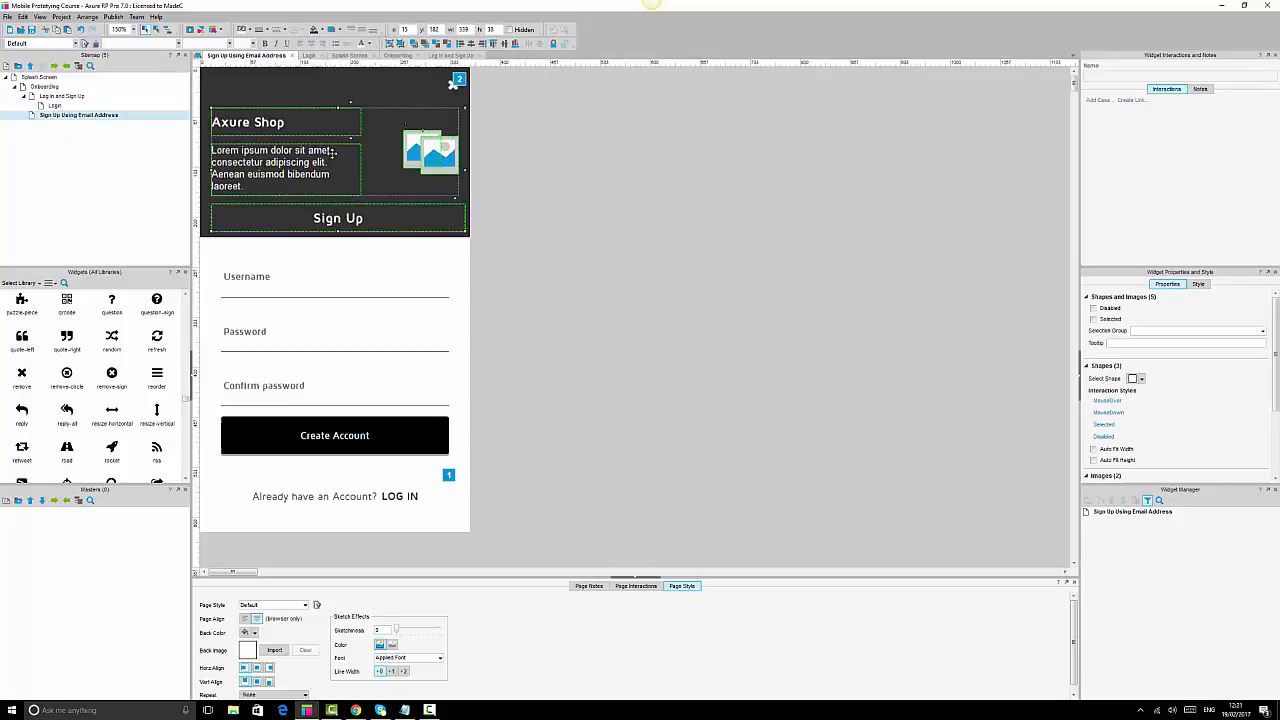
shift+click(453, 86)
click(539, 44)
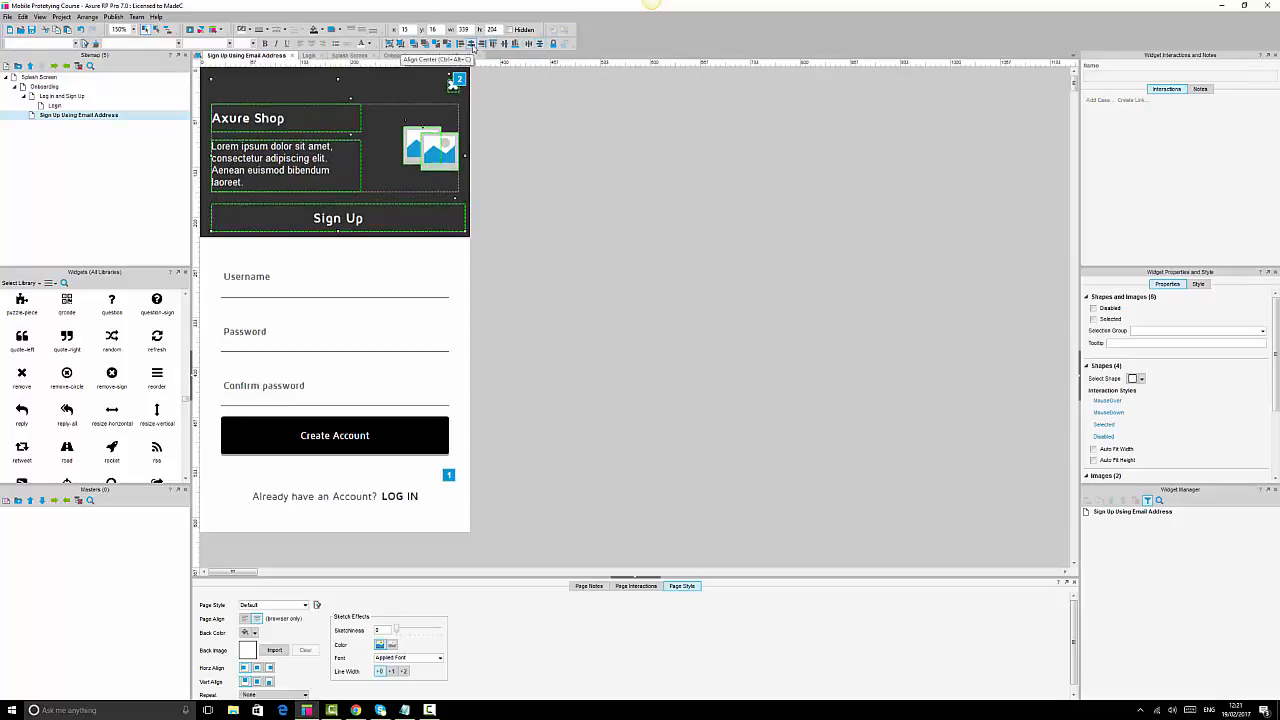
click(651, 199)
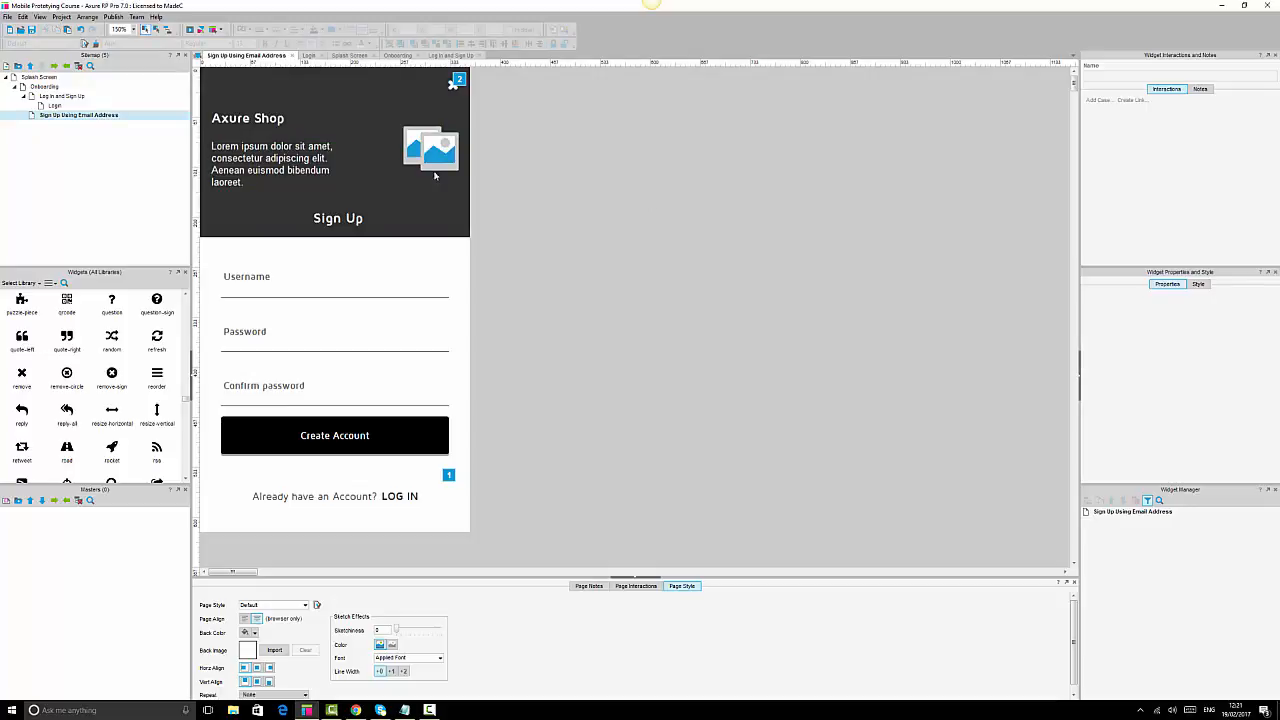
Copy the Sign Up heading into the Login page's header and retype it as LOGIN.
click(322, 220)
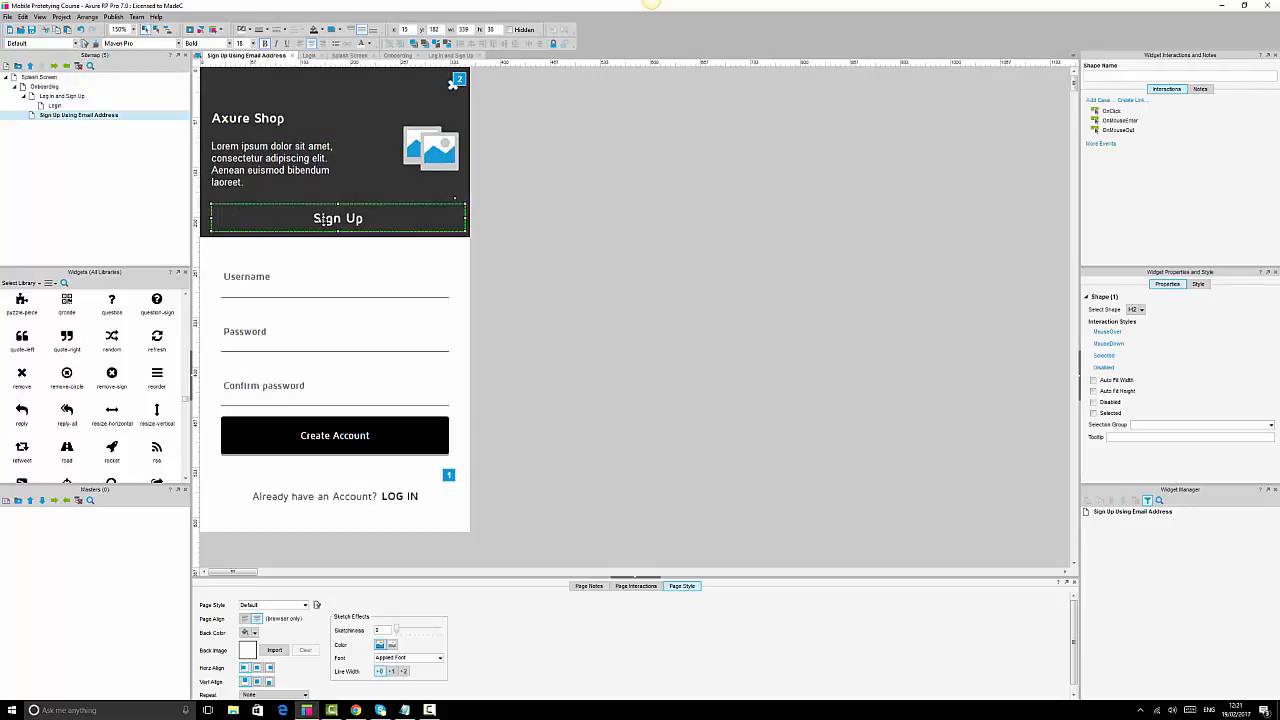
double_click(55, 106)
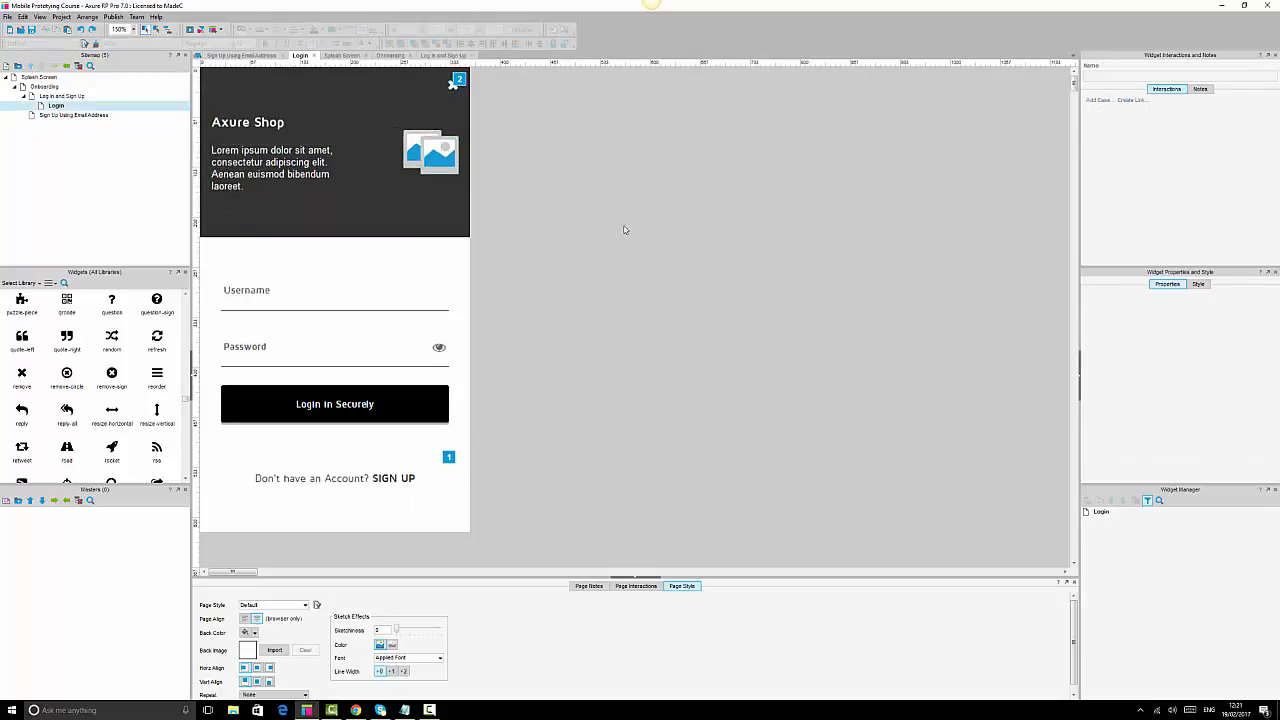
key(ctrl+v)
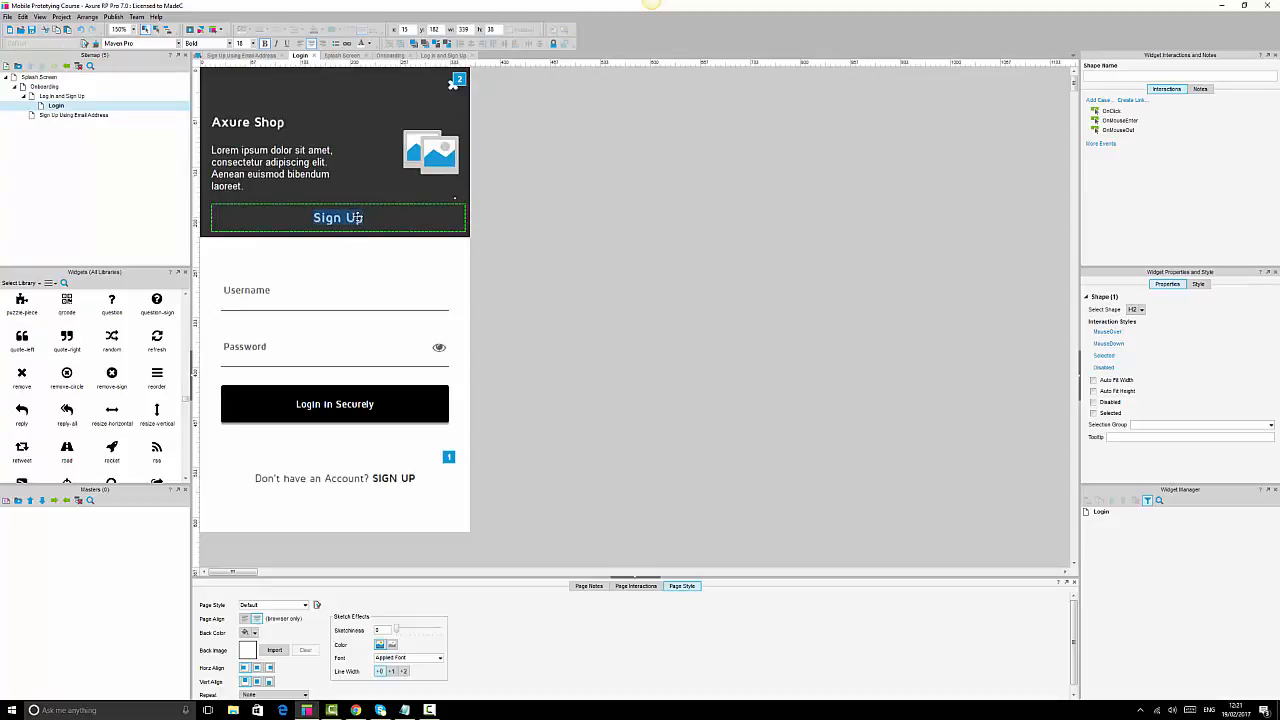
text(LOGIN)
key(Escape)
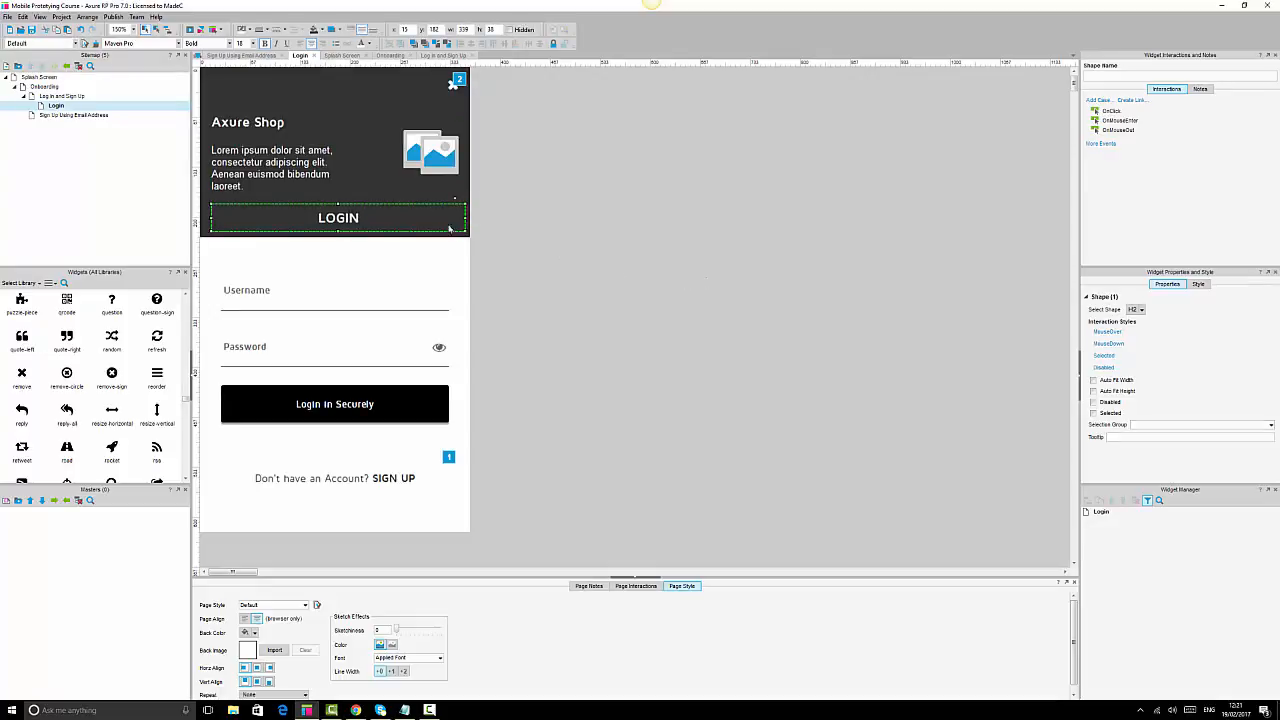
Change the Sign Up page's header heading to SIGN UP.
double_click(75, 116)
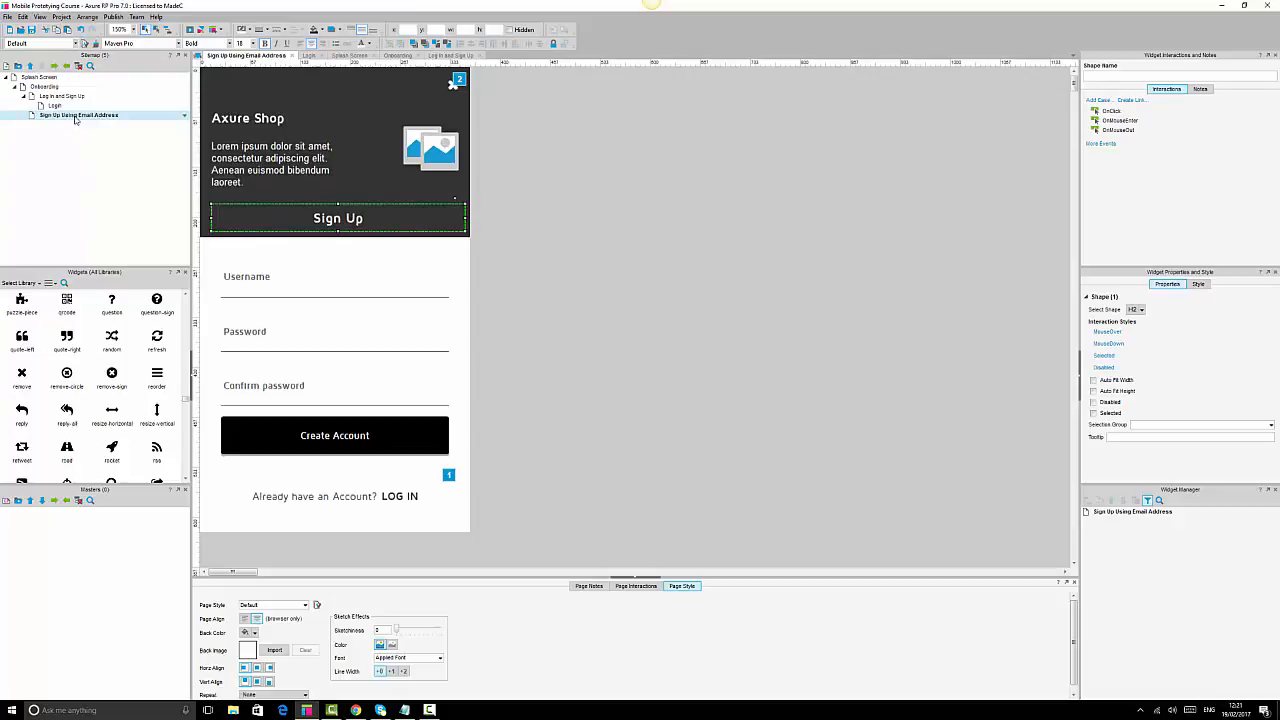
double_click(319, 221)
text(SIGN)
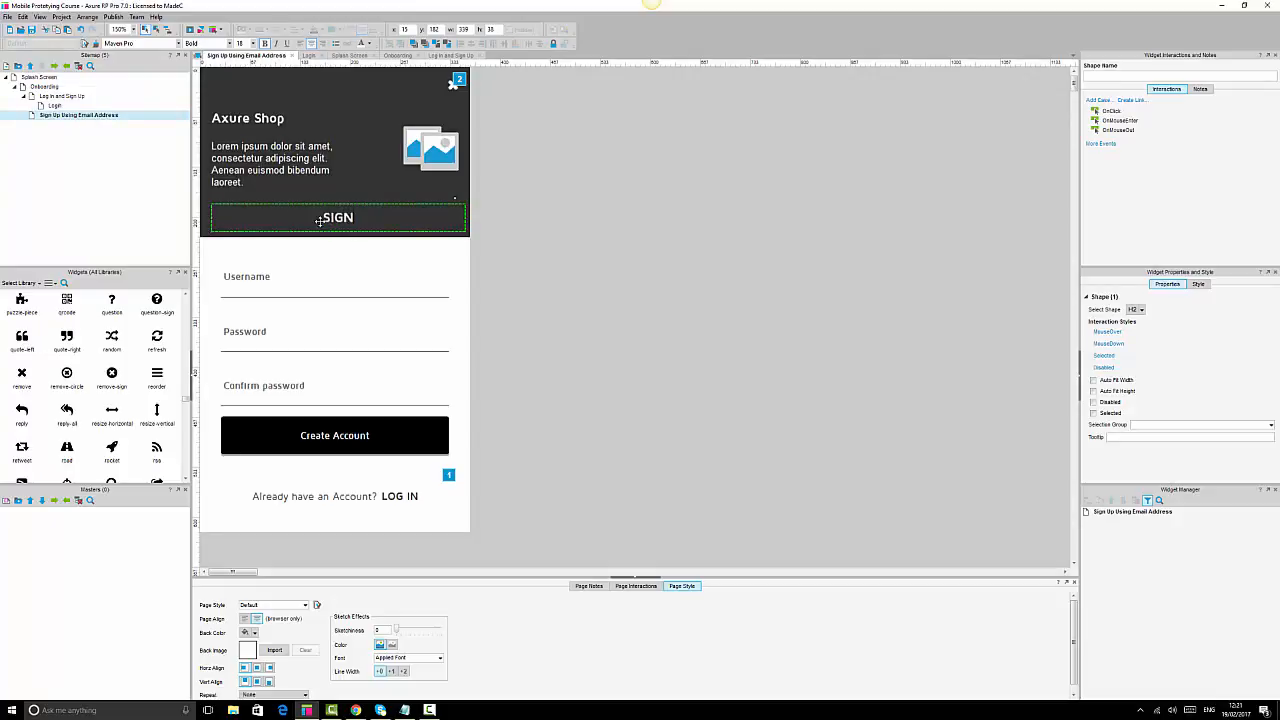
text( UP)
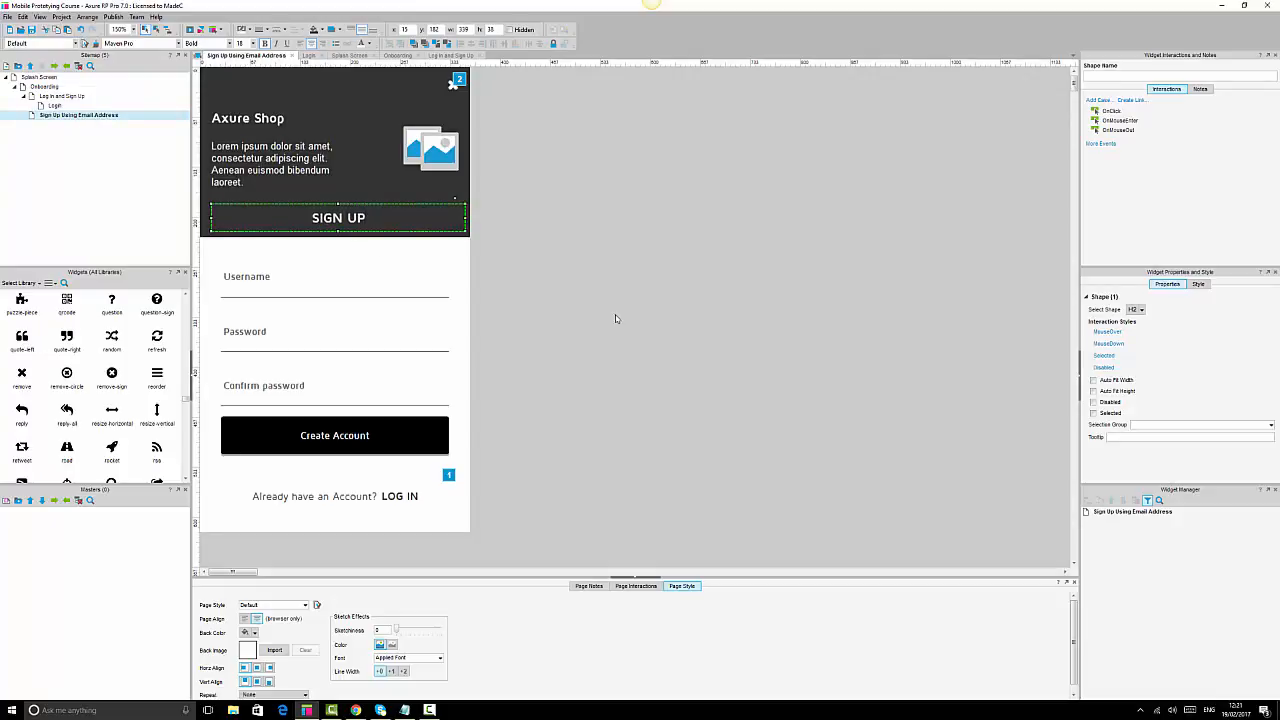
click(615, 314)
Nudge the Login page's header content and close icon up slightly.
double_click(56, 105)
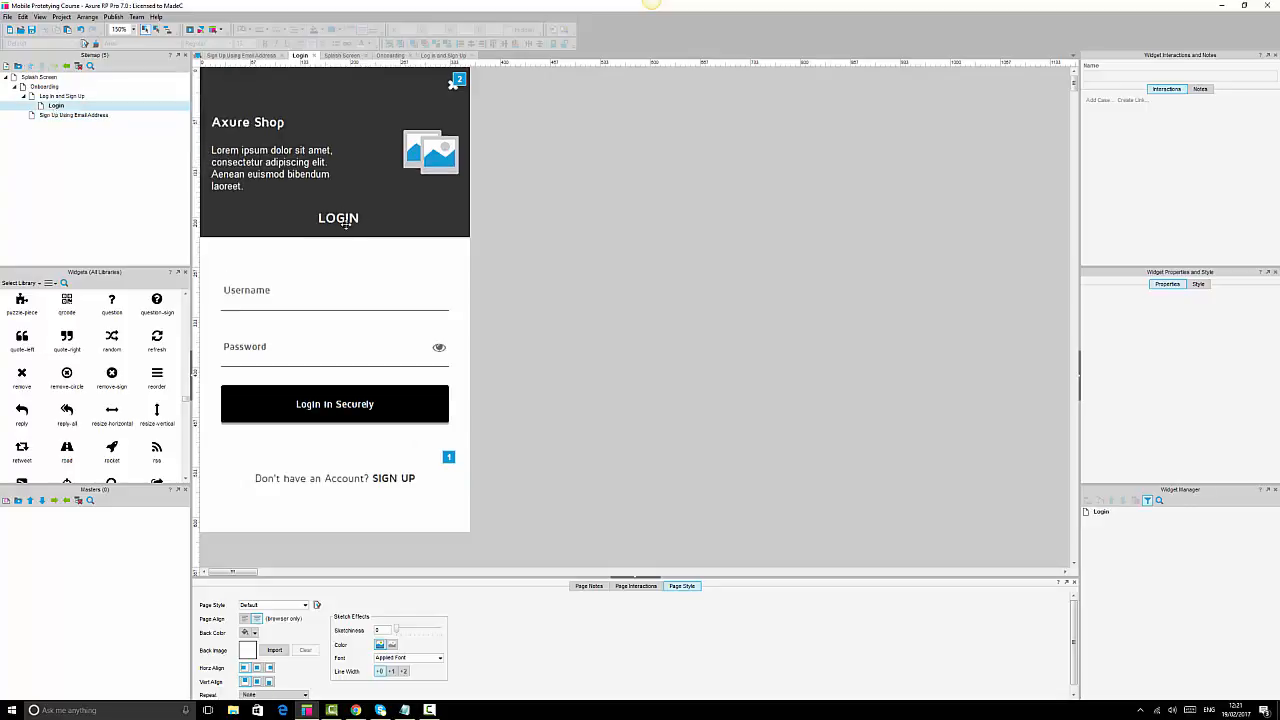
drag(345, 224, 465, 65)
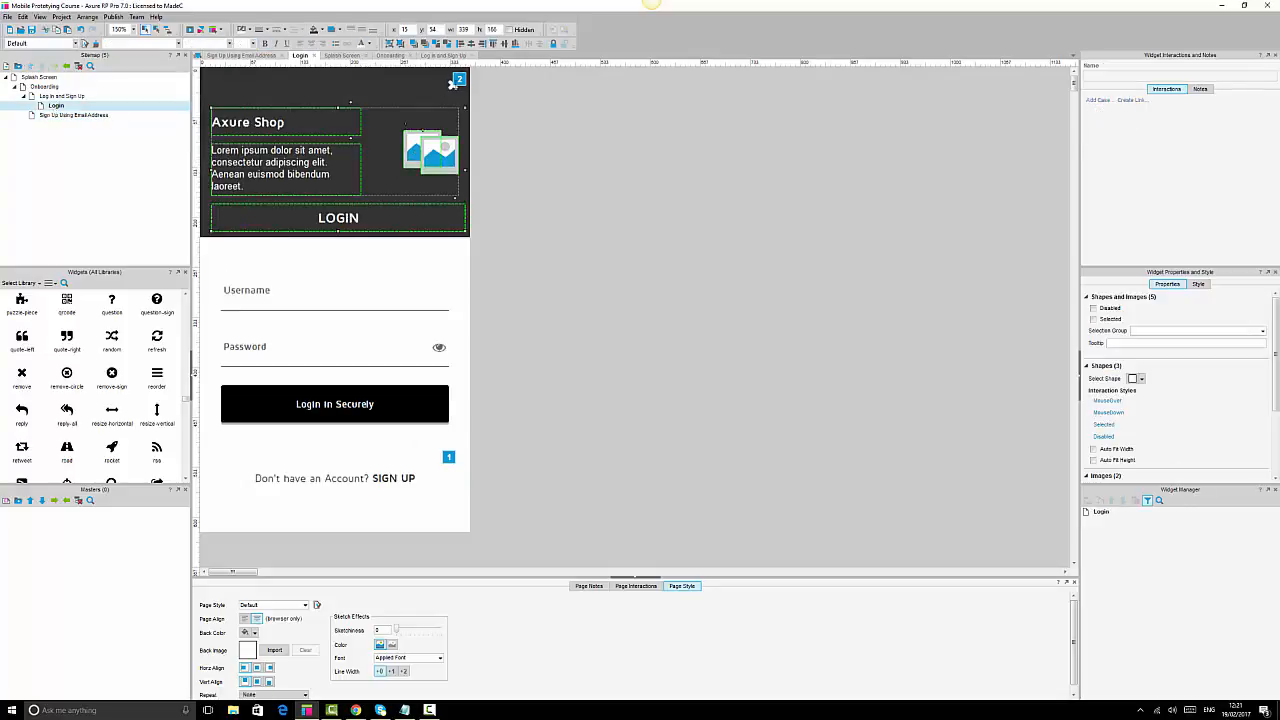
ctrl+click(452, 85)
click(540, 44)
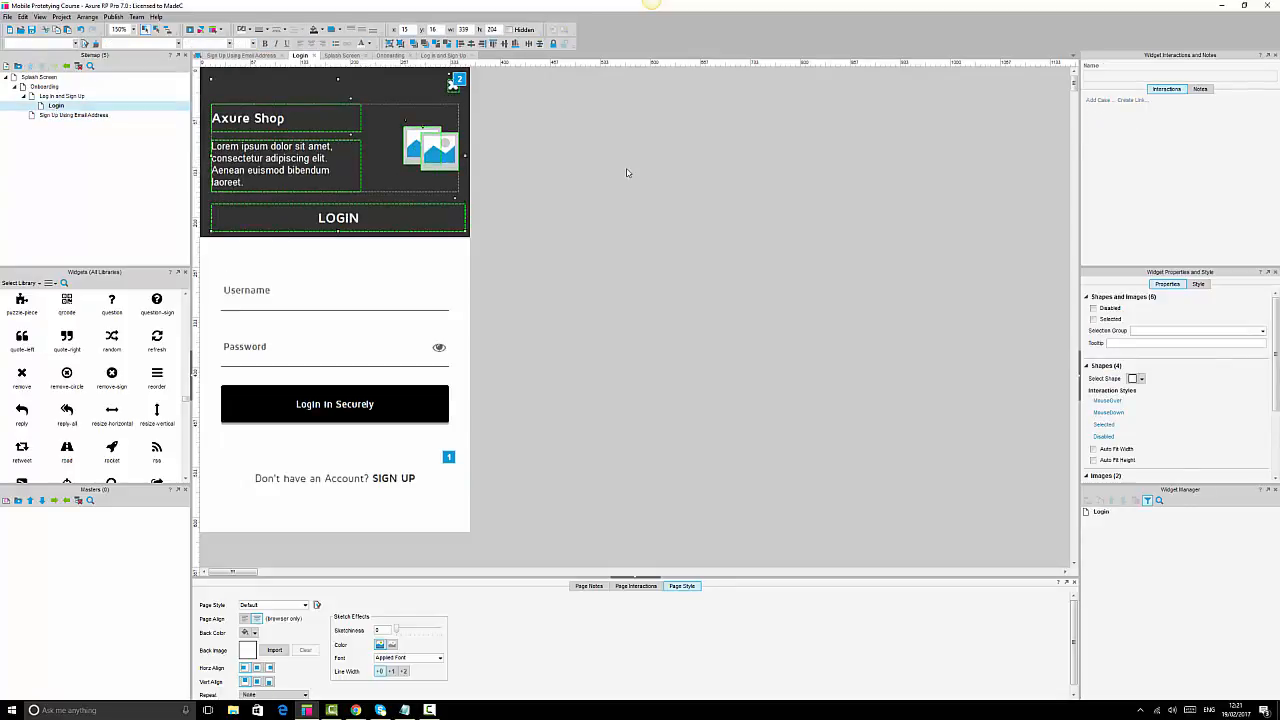
click(627, 172)
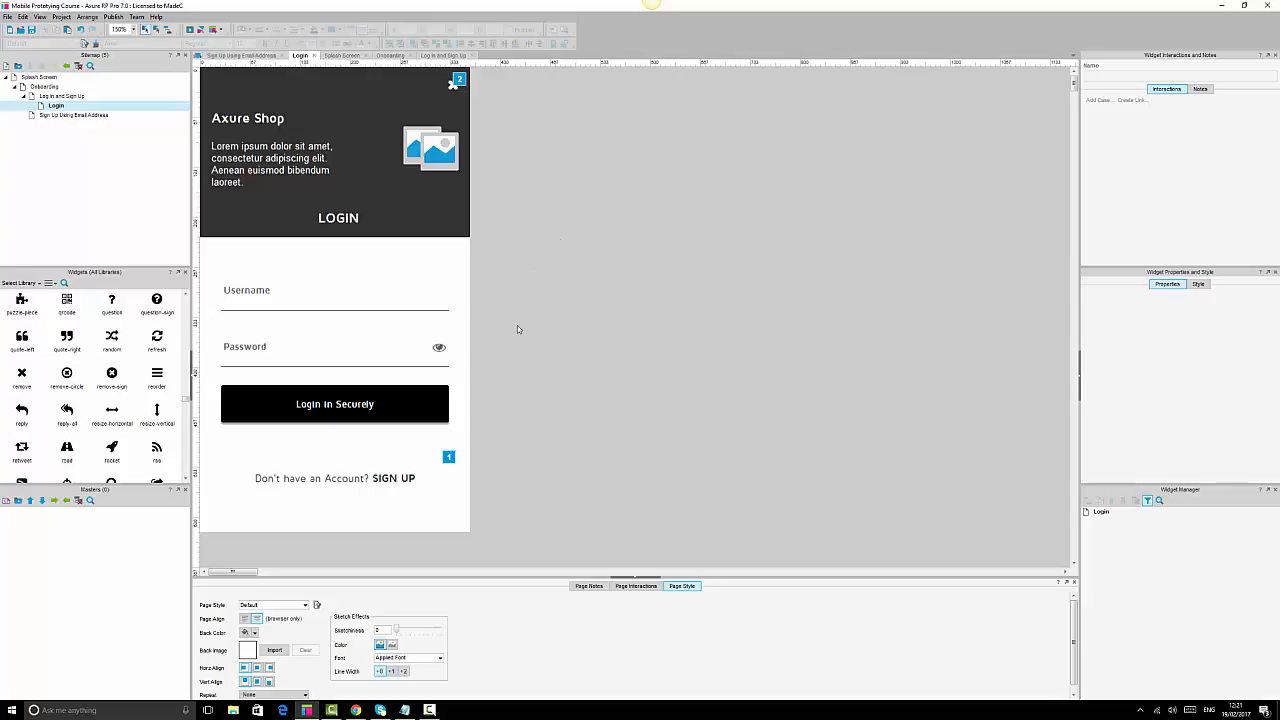
click(355, 710)
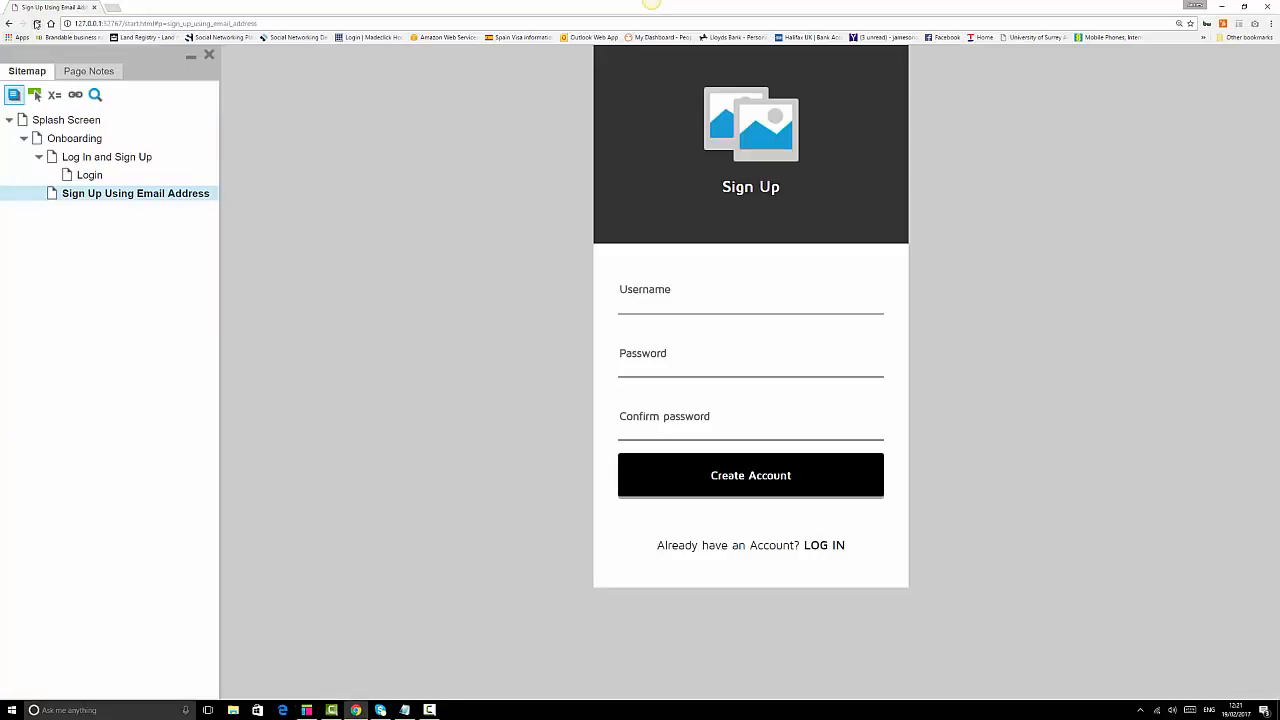
Reload the preview and go from the Splash Screen to the Log In and Sign Up page.
click(36, 23)
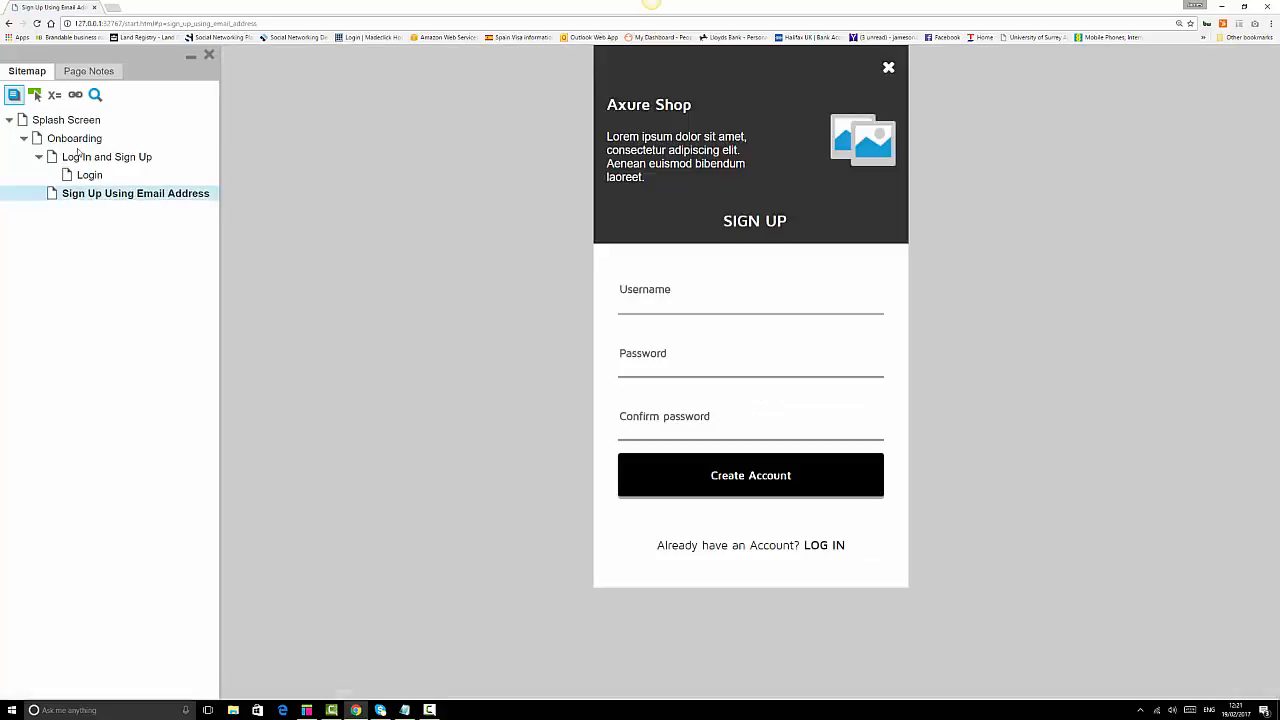
click(88, 121)
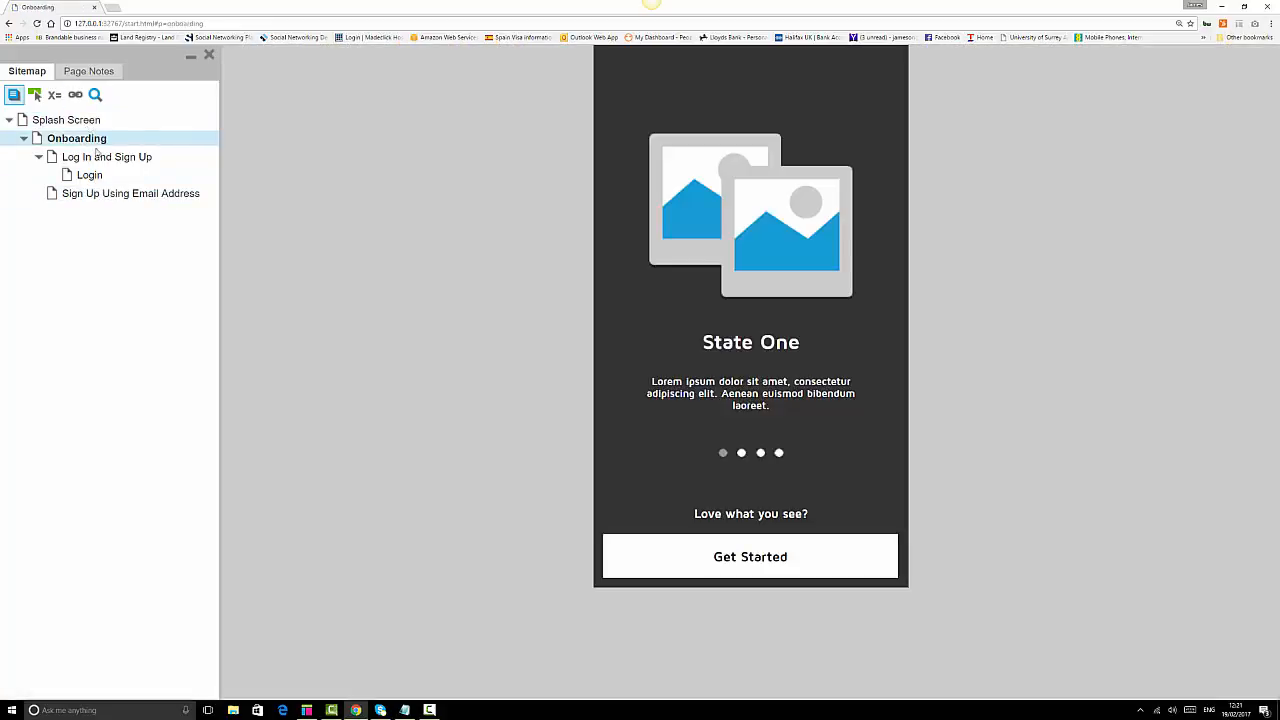
click(776, 556)
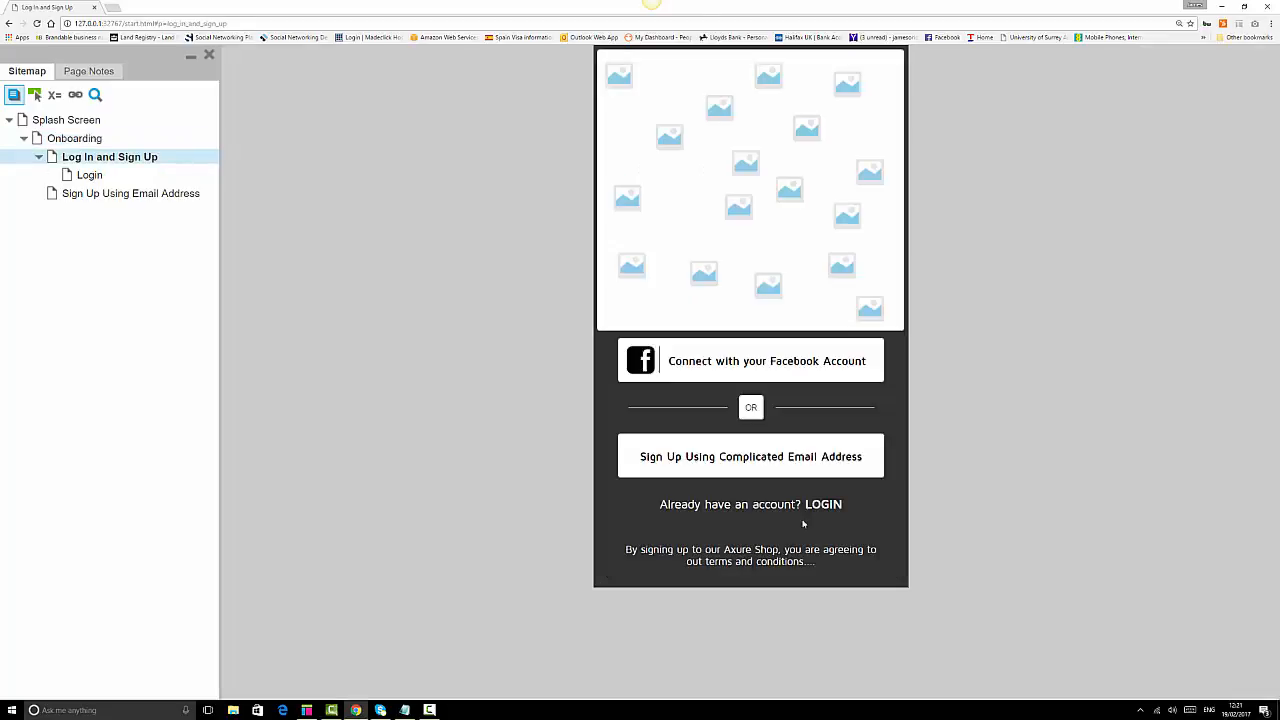
Test the sign-up, LOGIN and close-icon links between Log In and Sign Up, Sign Up and Login.
click(744, 460)
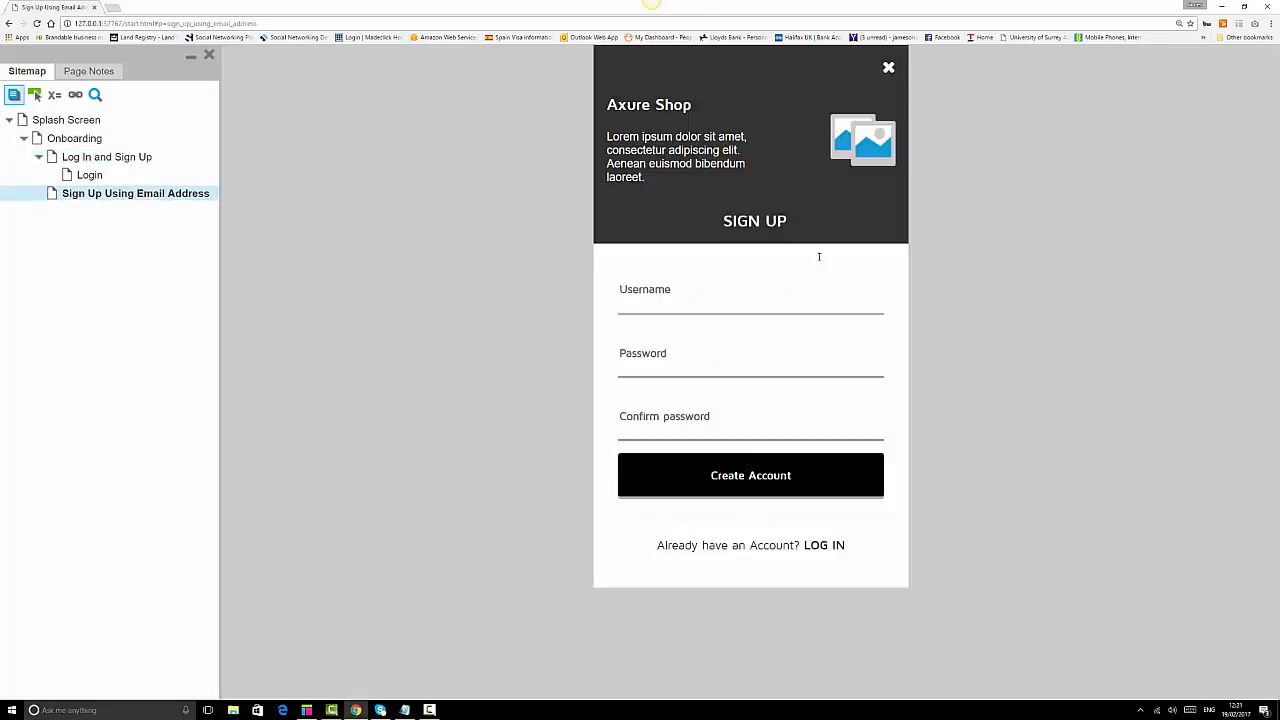
click(888, 68)
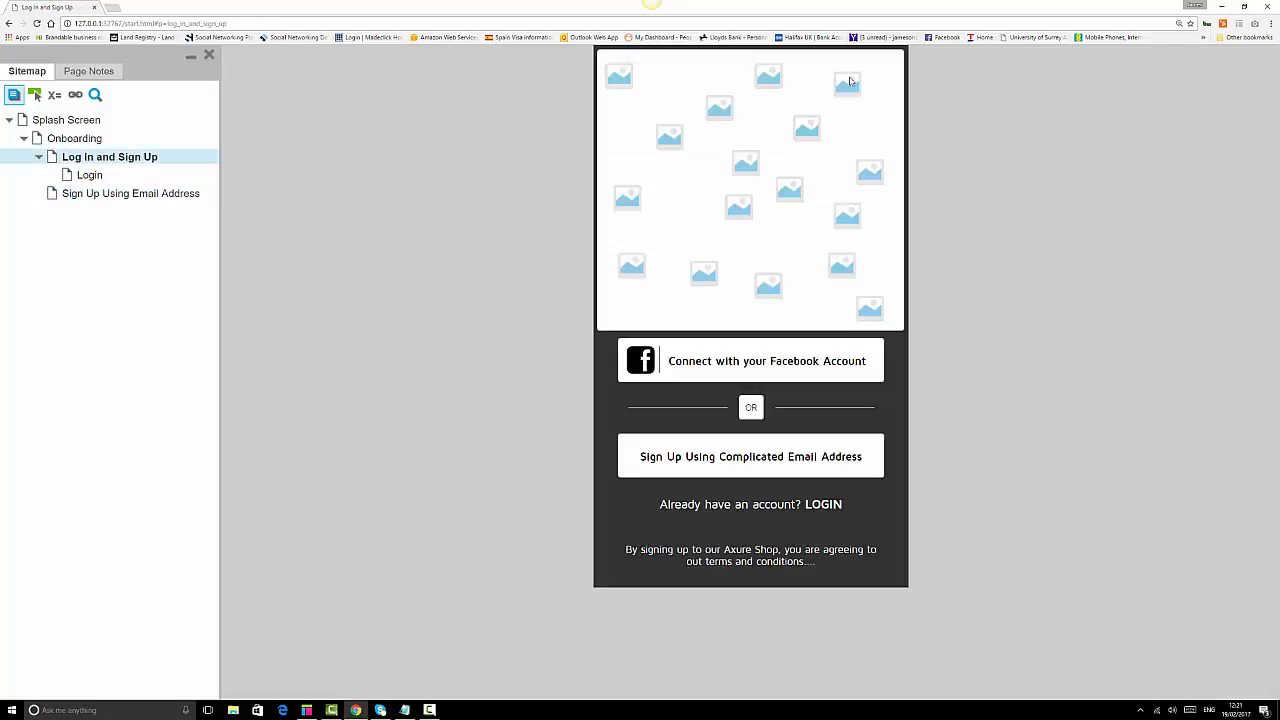
click(820, 505)
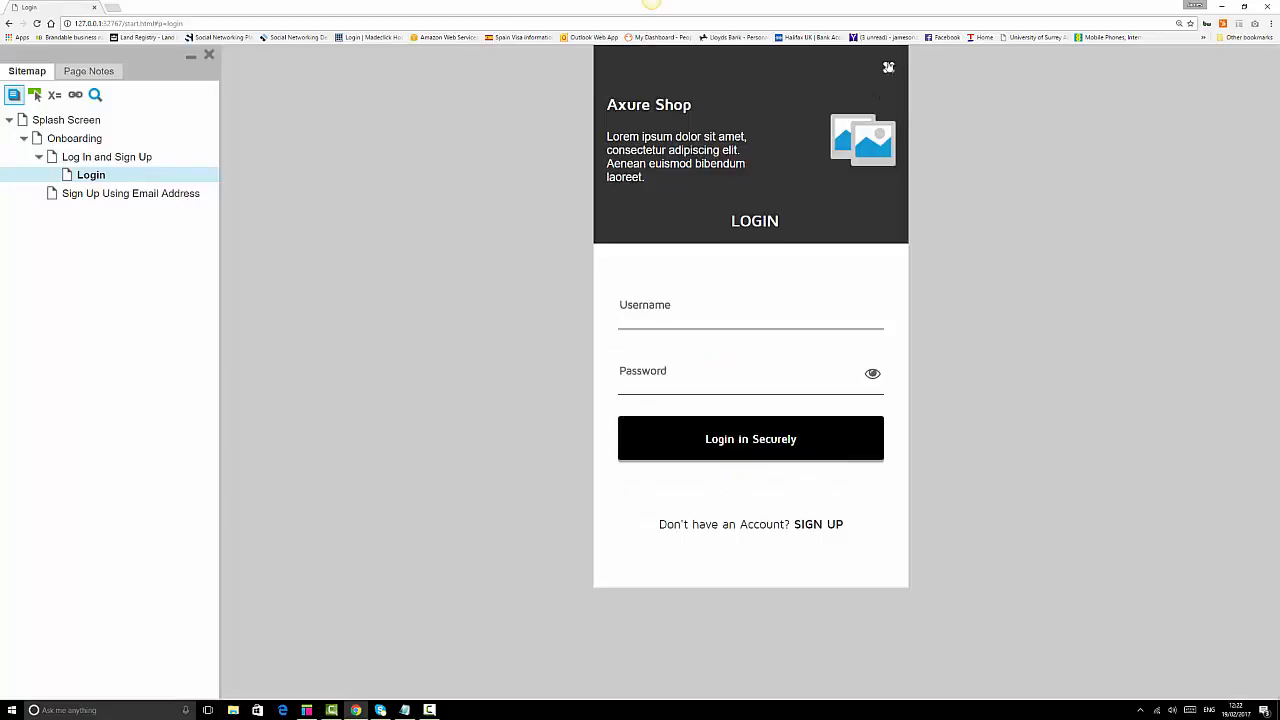
click(888, 68)
click(825, 505)
click(888, 68)
click(823, 466)
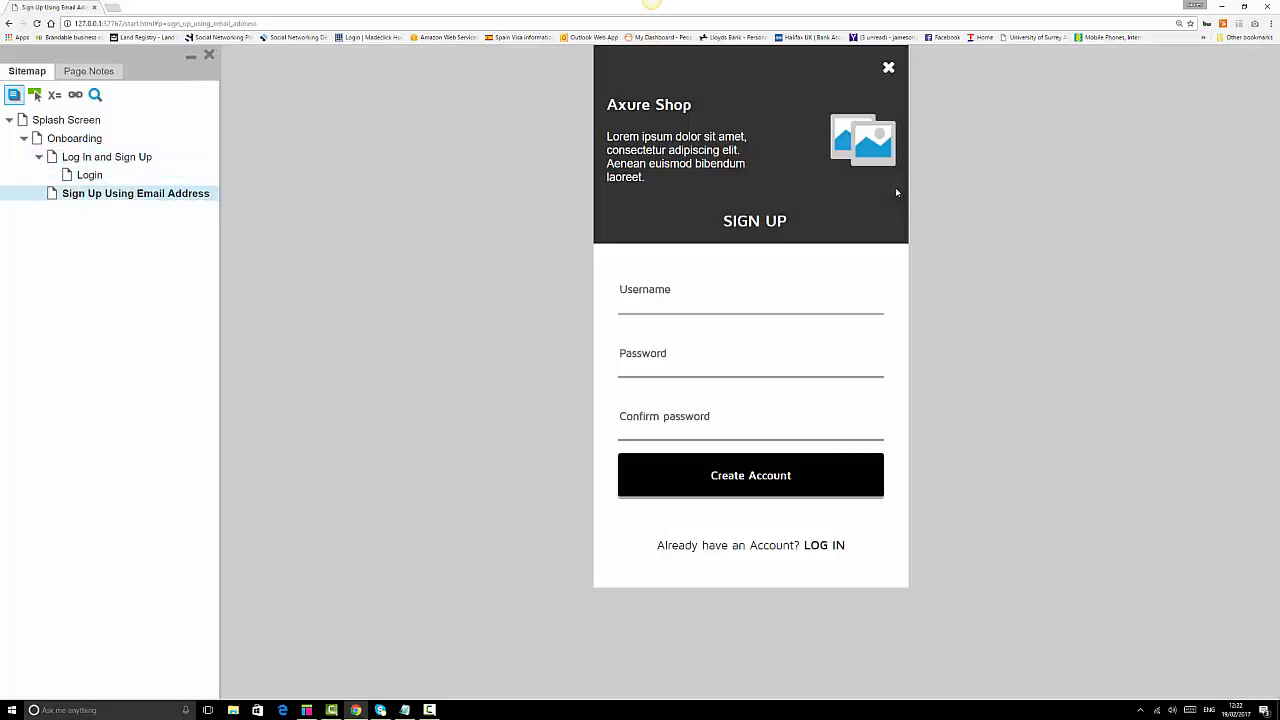
click(888, 68)
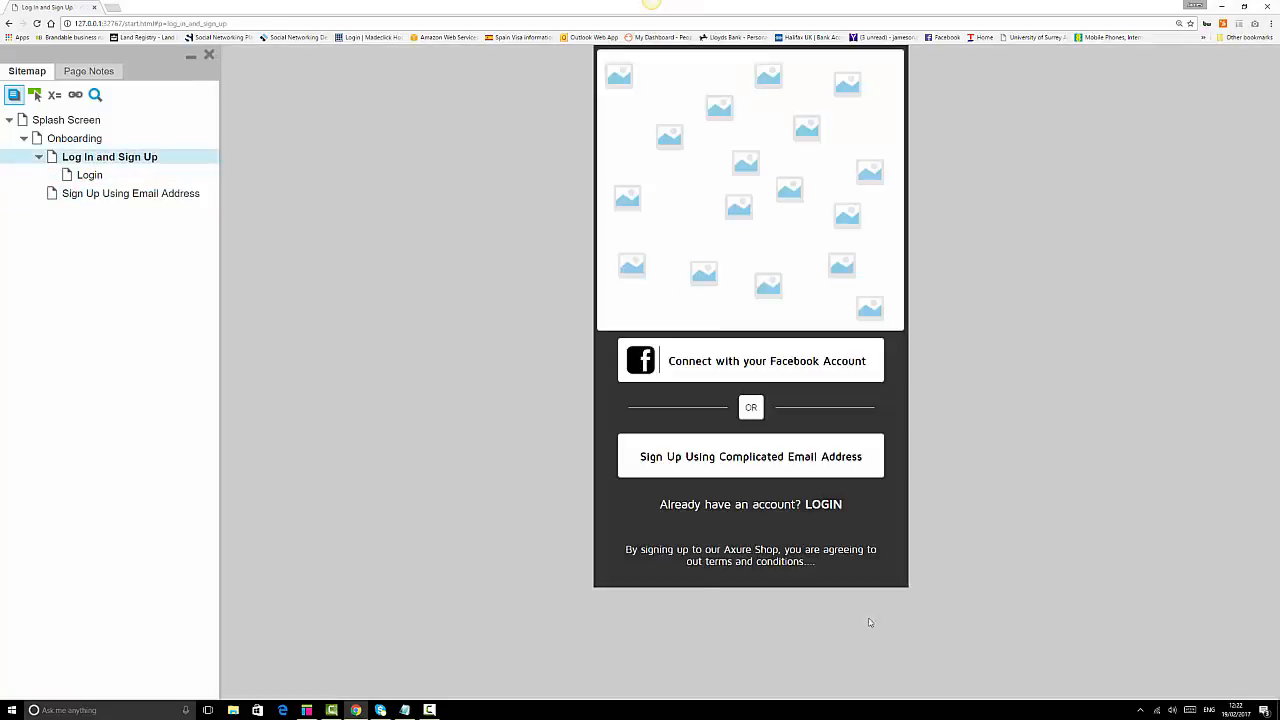
click(830, 512)
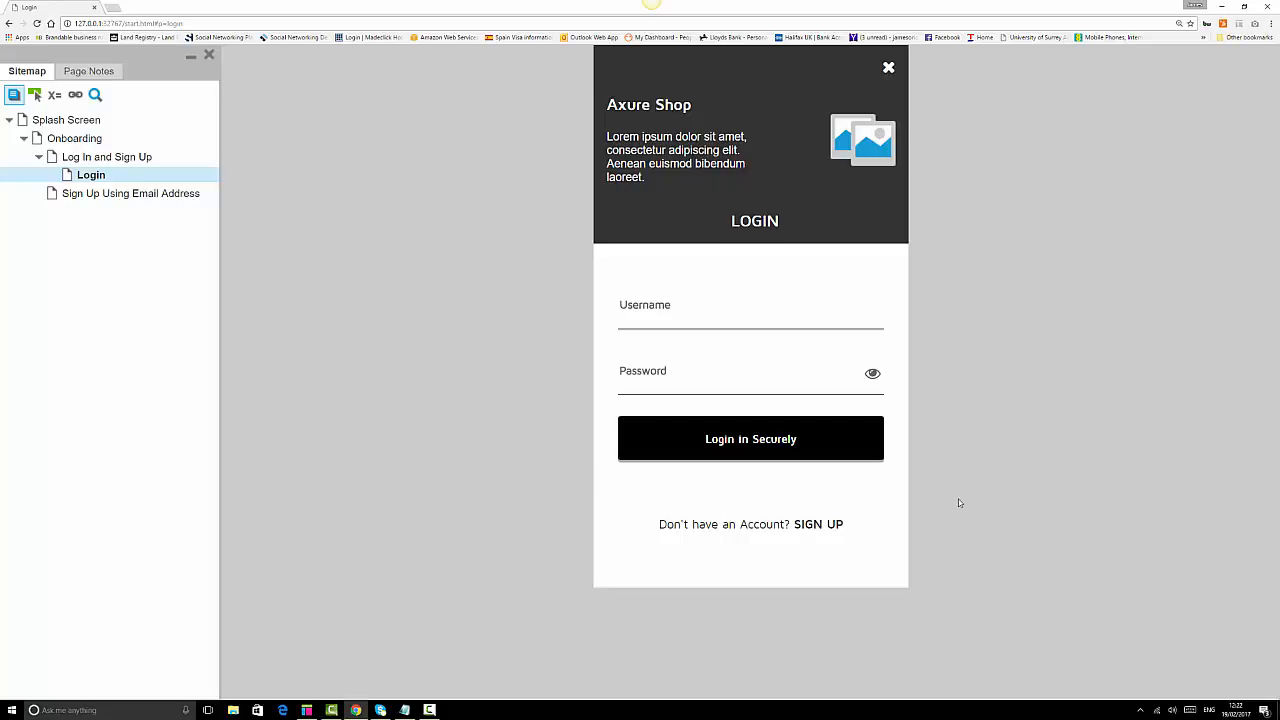
click(307, 710)
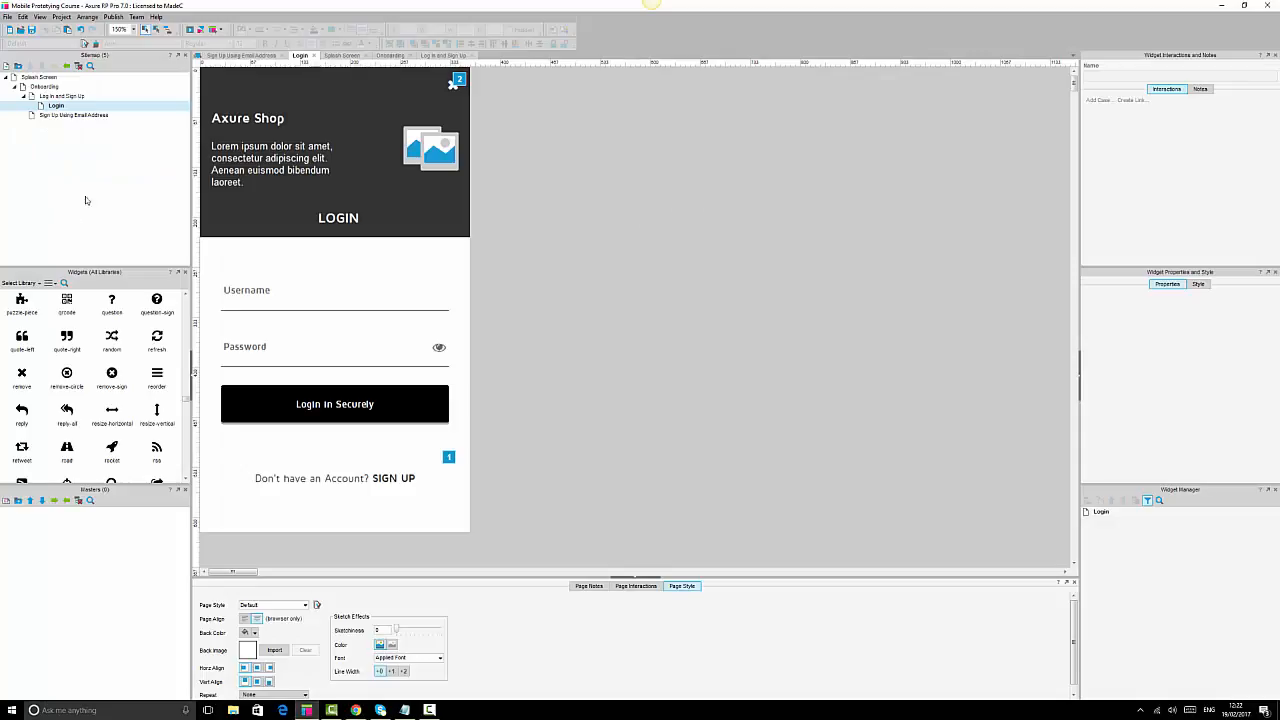
Add a new page named Forgot Password under Login in the sitemap.
click(52, 149)
click(56, 106)
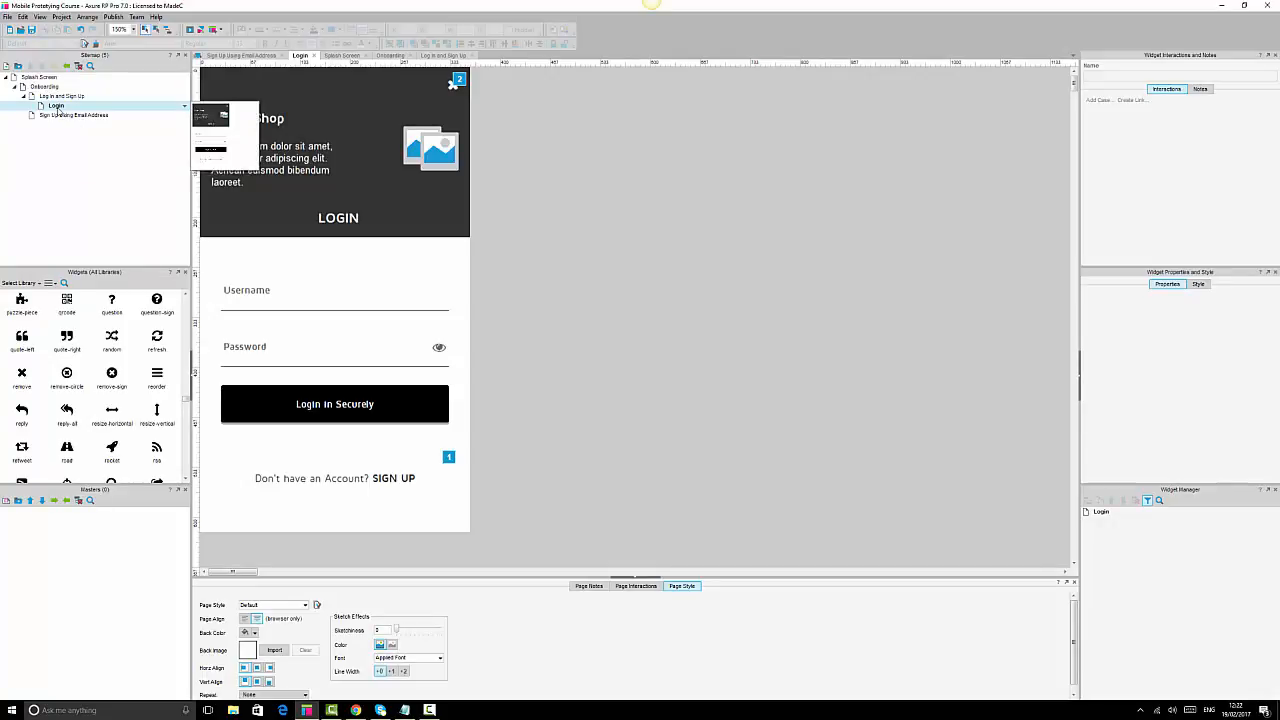
click(6, 66)
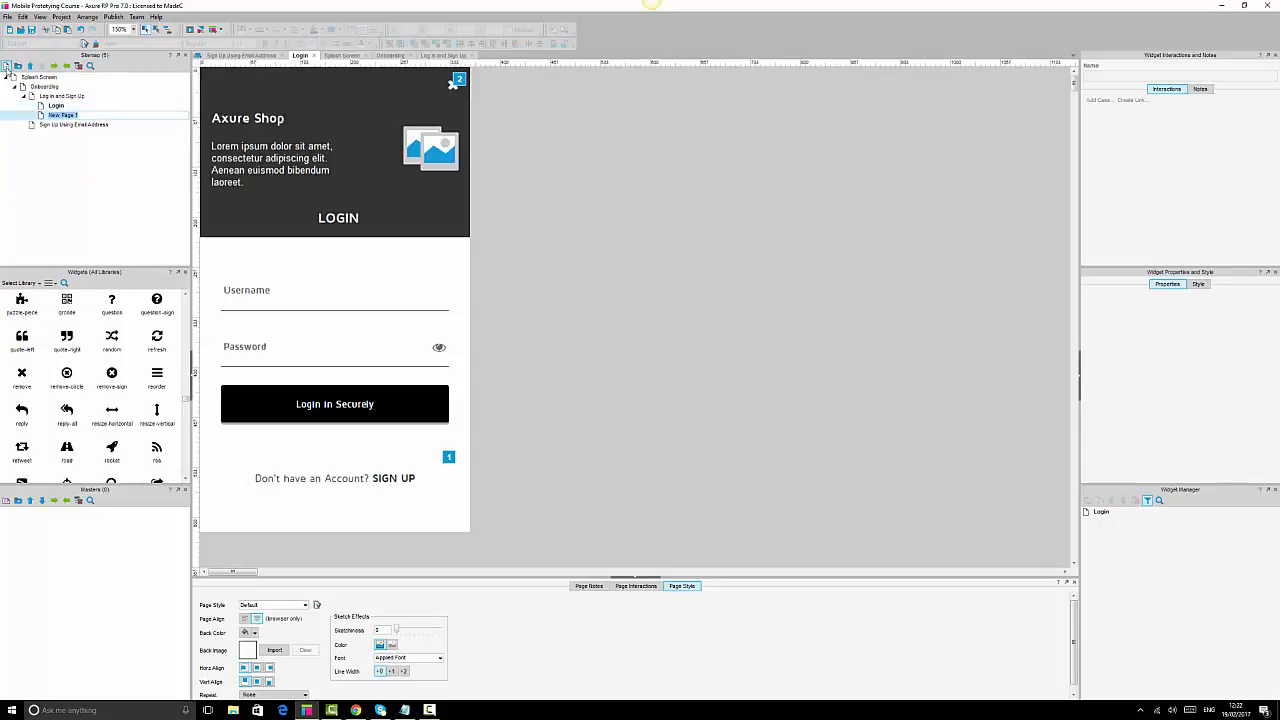
text(Forgot Password)
click(63, 174)
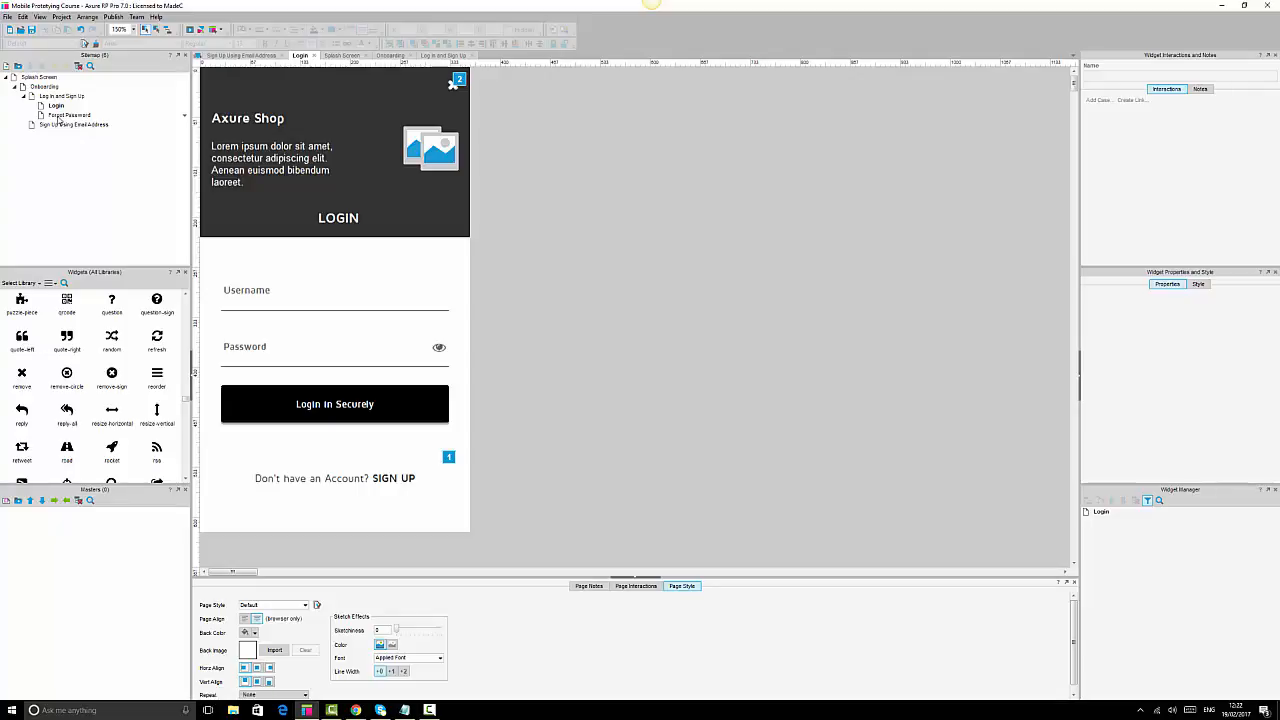
Copy all the Login page's widgets and open the blank Forgot Password page.
click(606, 304)
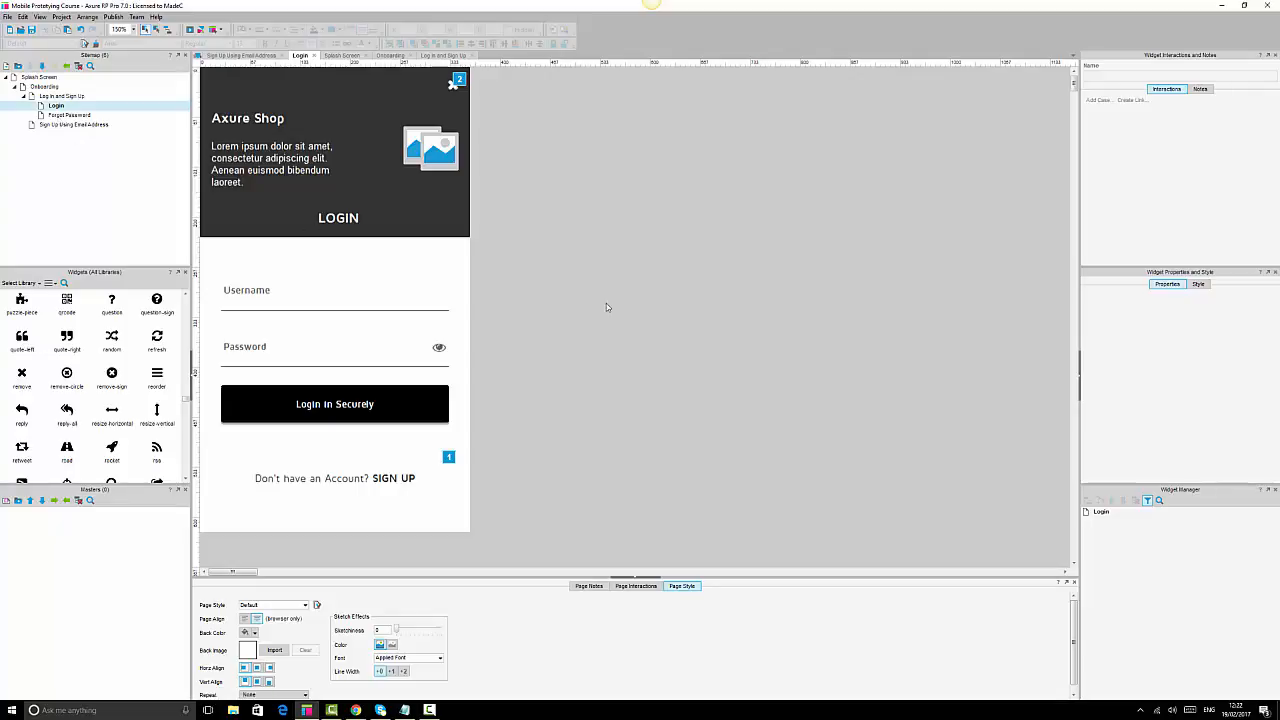
key(ctrl+a)
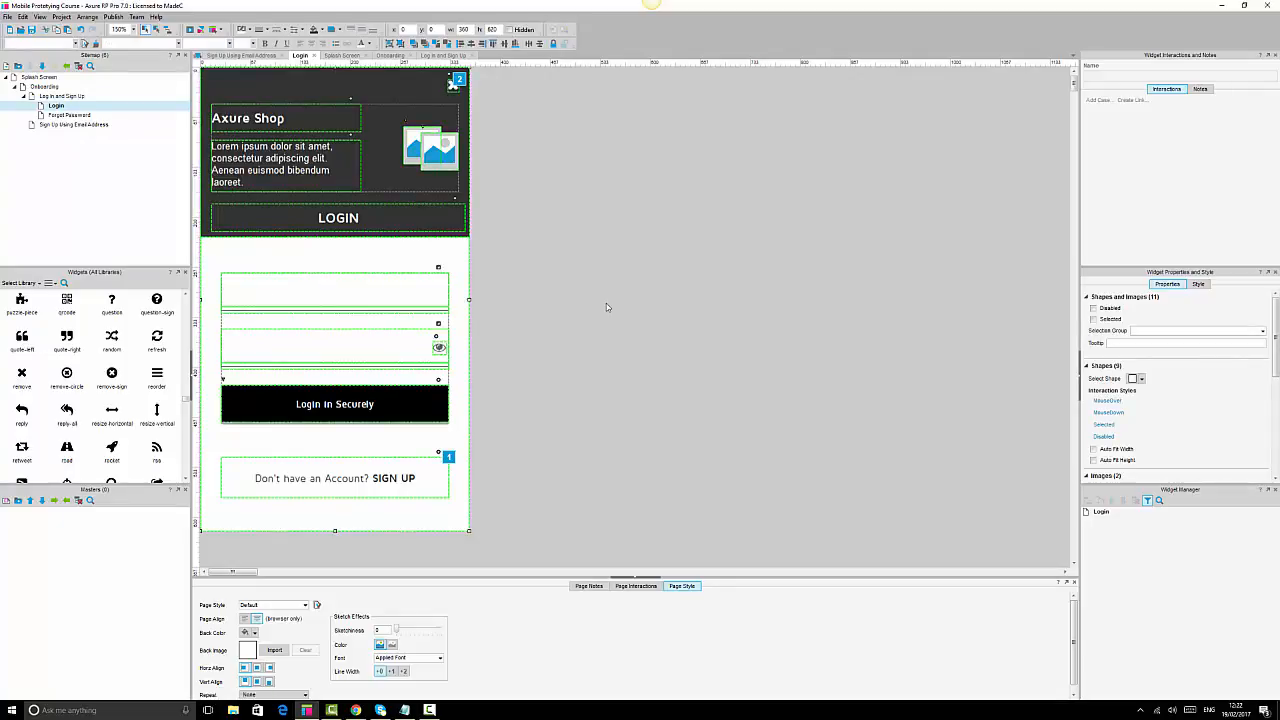
click(71, 116)
double_click(71, 117)
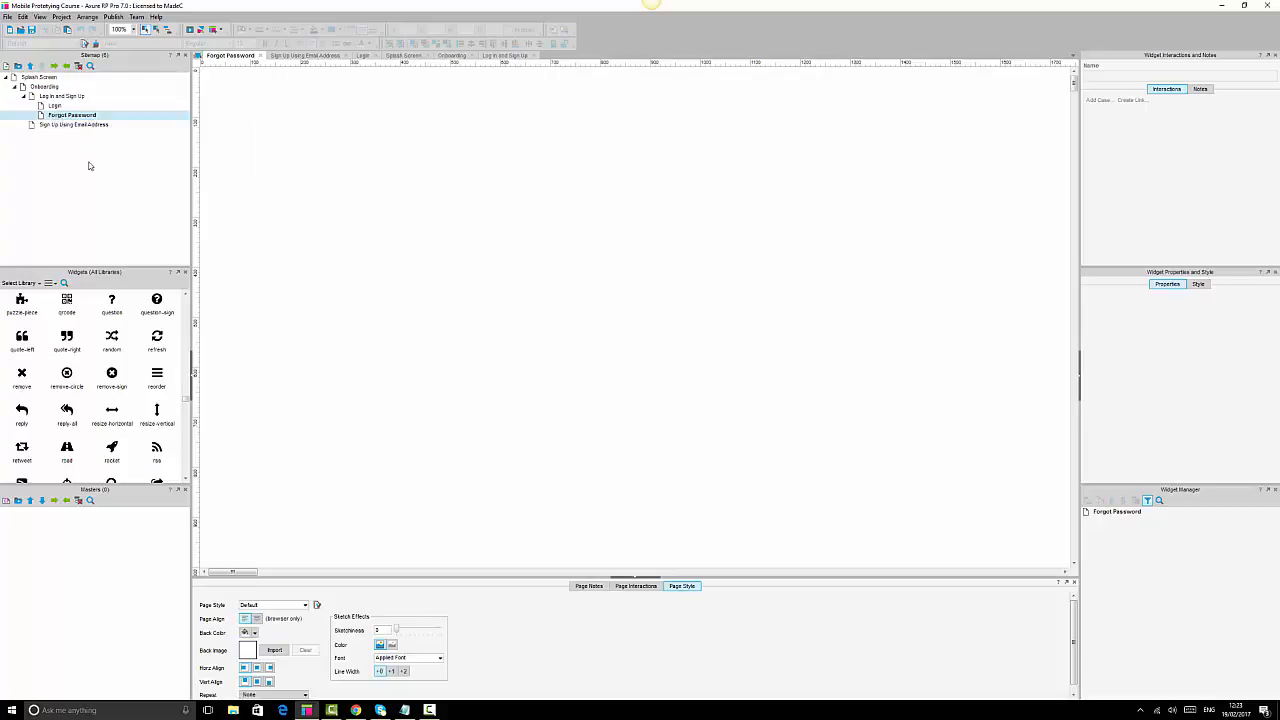
Paste the Login widgets onto Forgot Password, zoom to 150% and make the page background grey.
key(ctrl+v)
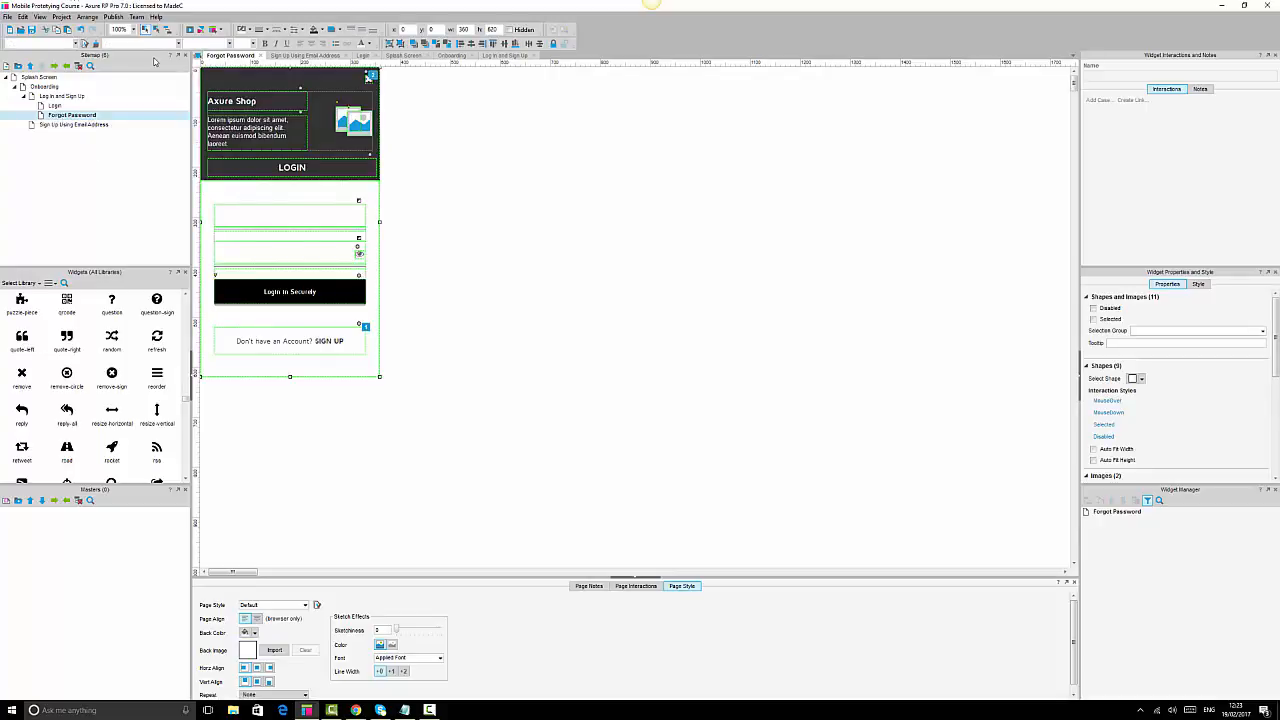
click(132, 29)
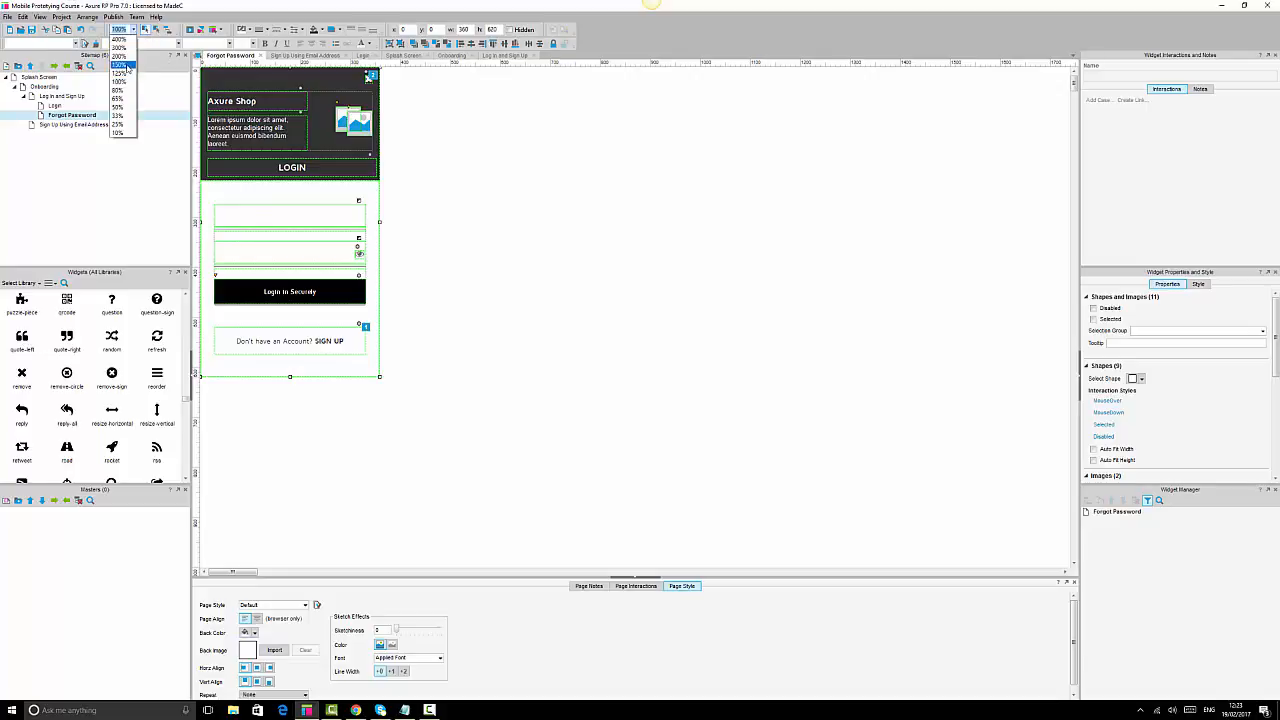
click(125, 65)
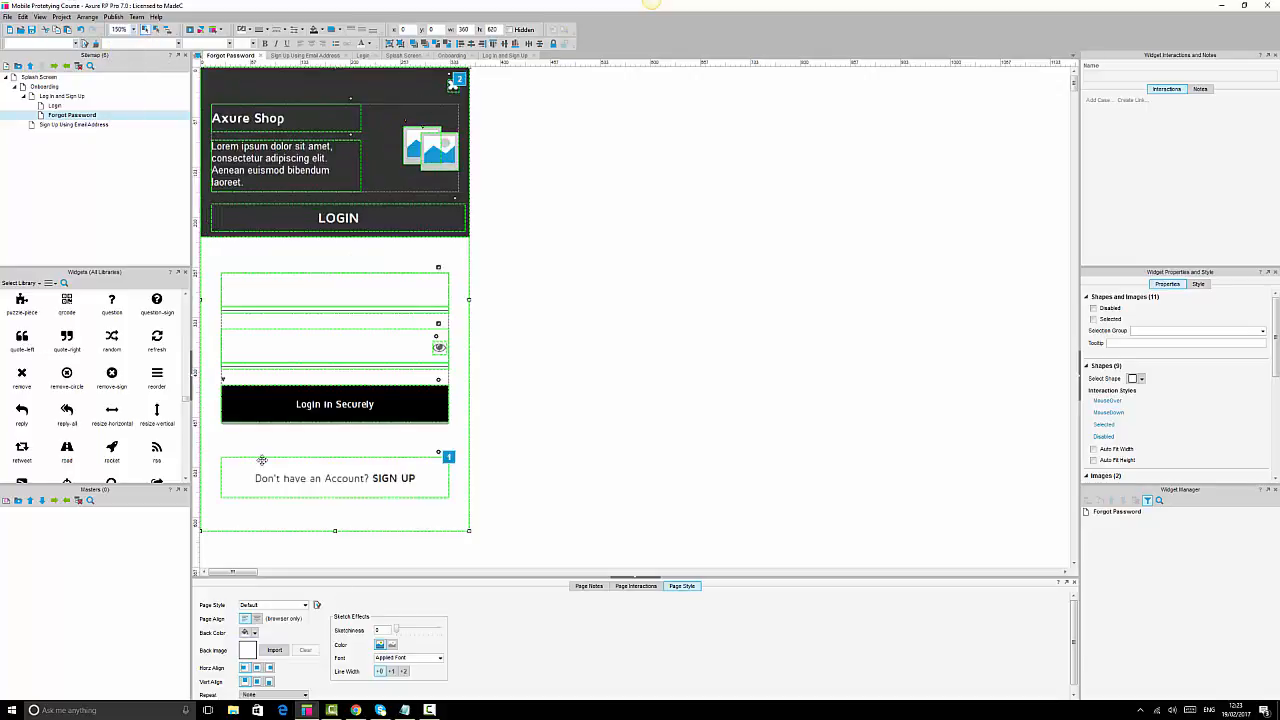
click(256, 635)
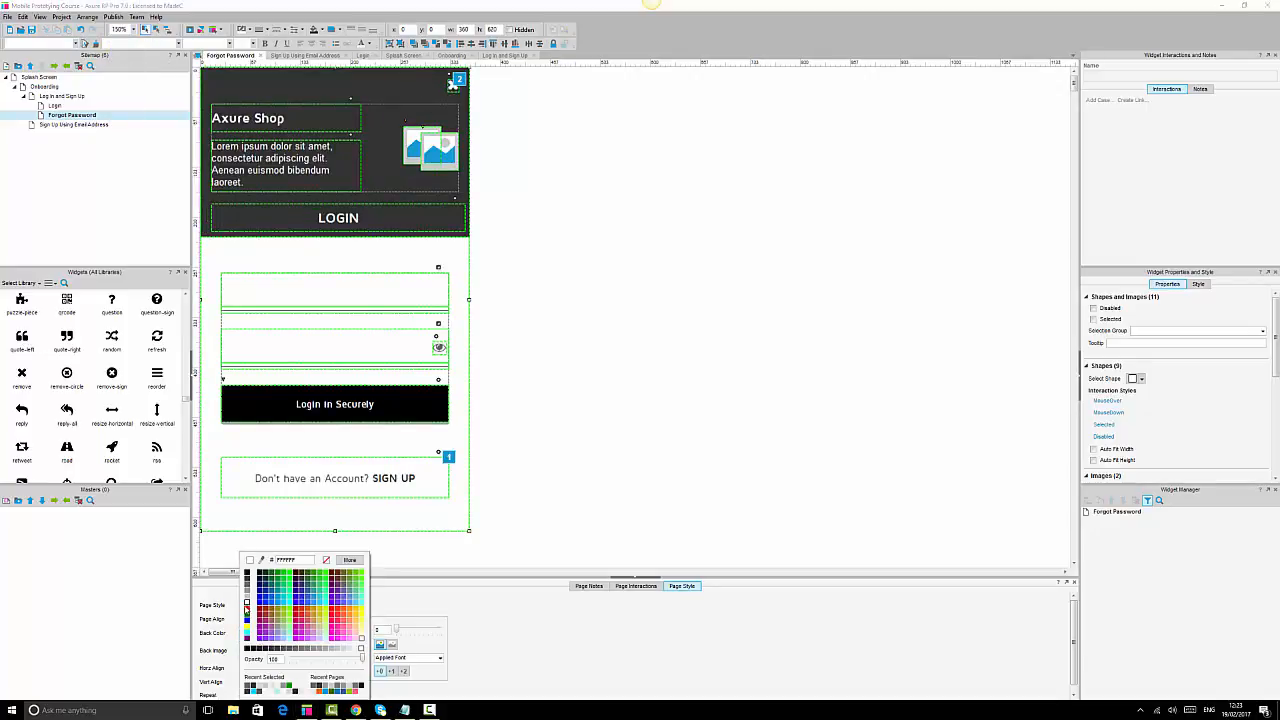
click(246, 605)
click(703, 474)
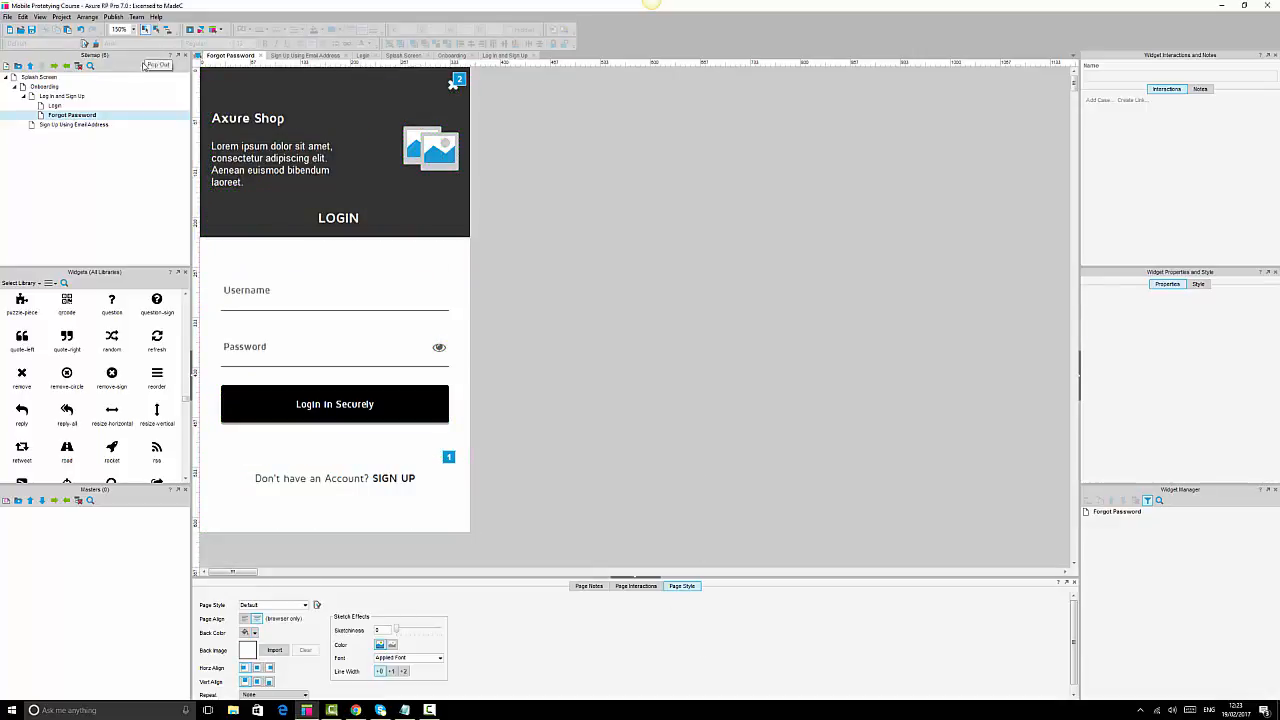
Retitle the Forgot Password page's header heading to 'Forgot Password'.
double_click(55, 106)
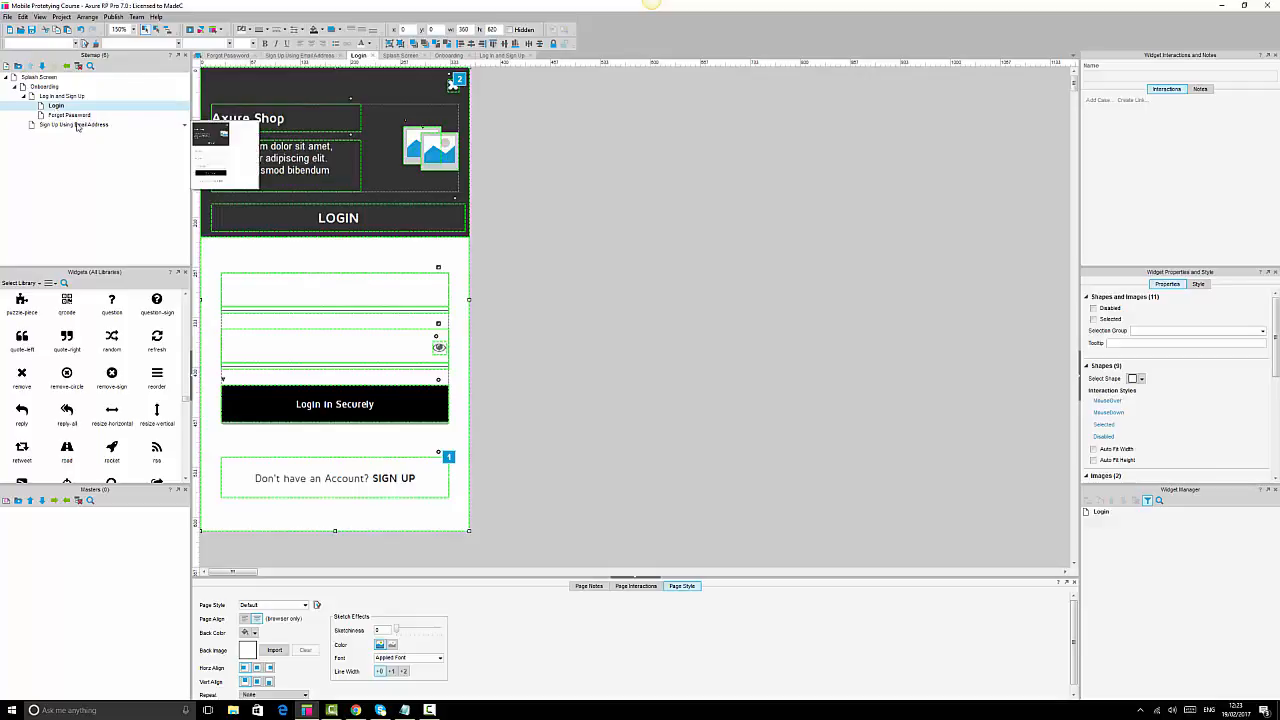
double_click(76, 116)
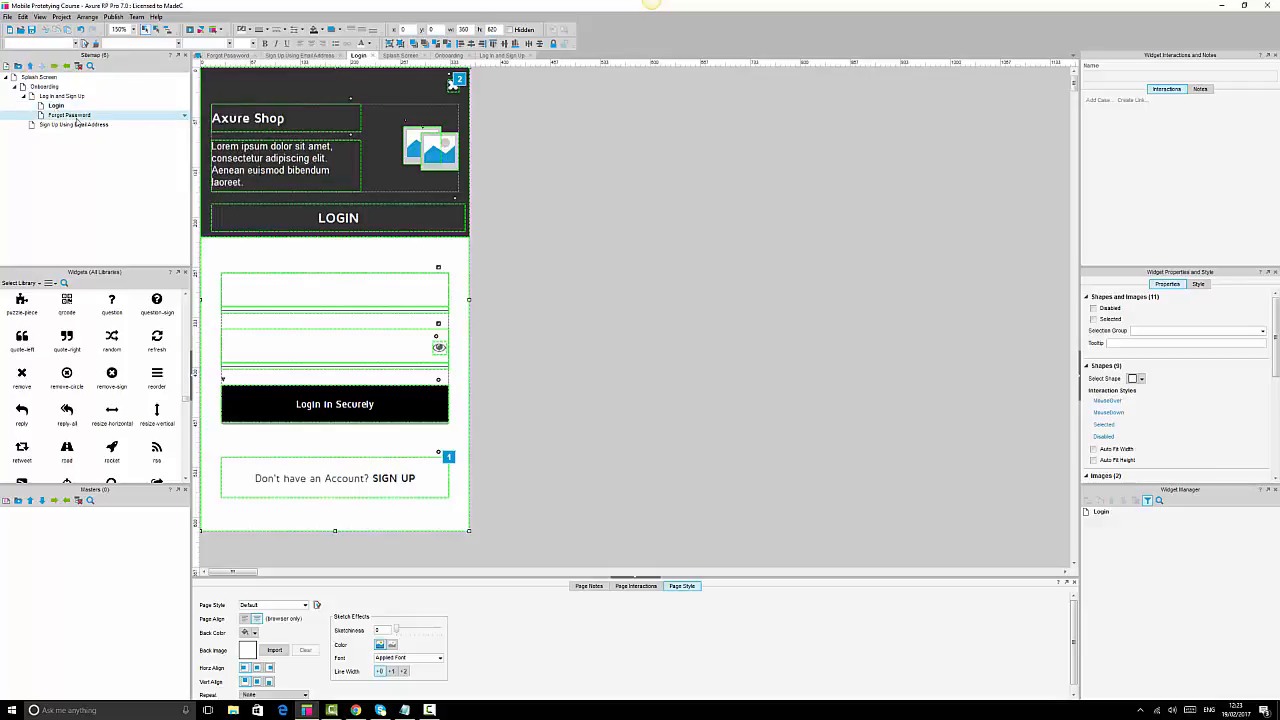
click(340, 220)
double_click(341, 219)
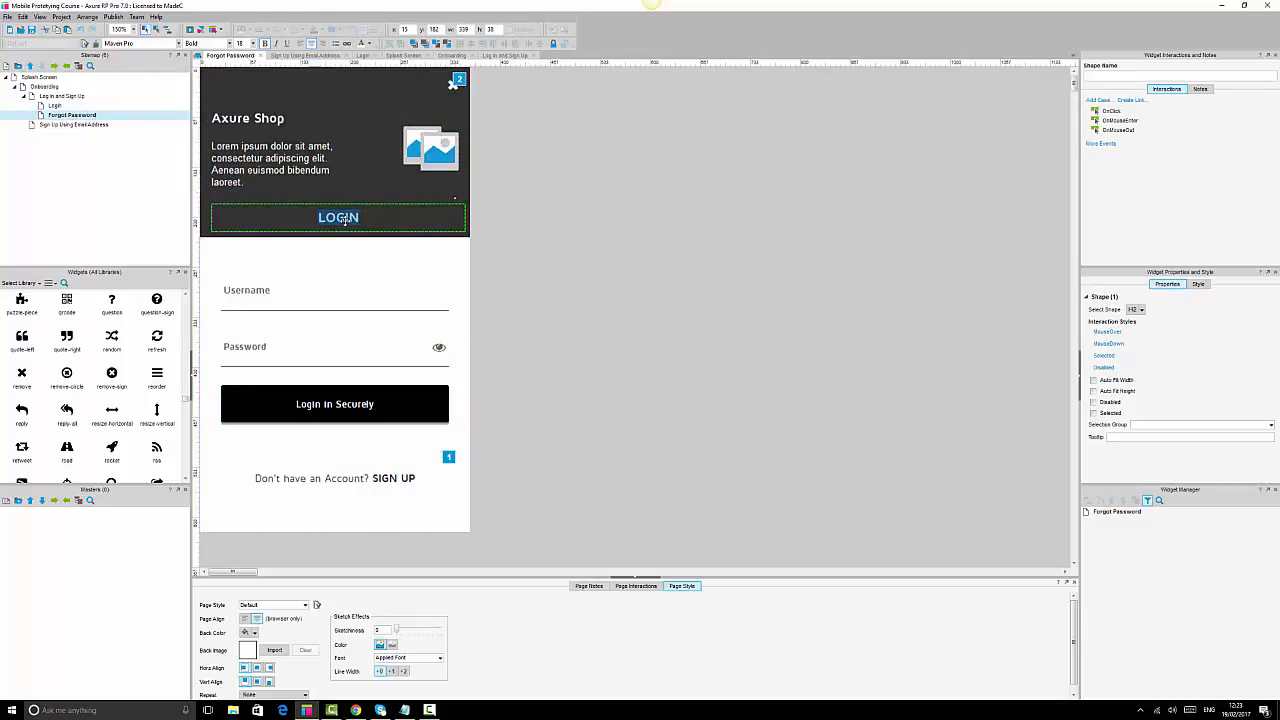
text(FOR)
key(BackSpace)
key(BackSpace)
text(orgot Password)
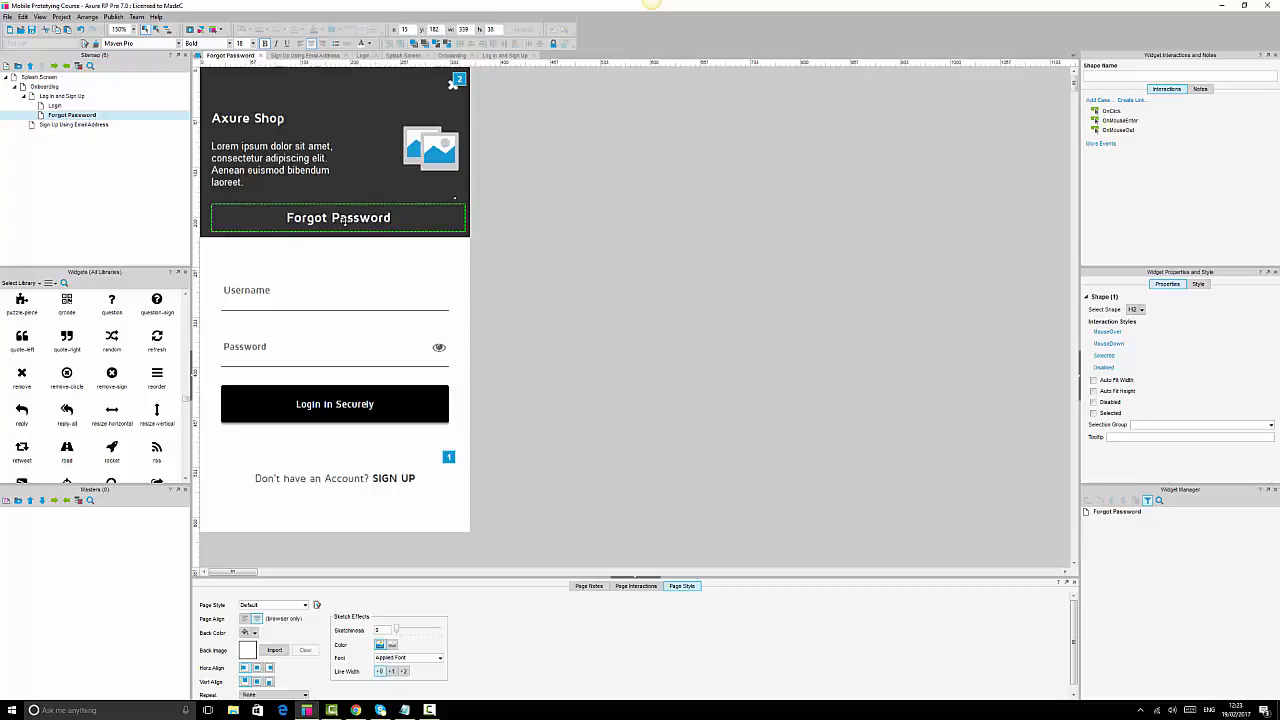
key(Escape)
Change the Login and Sign Up page header headings to 'Login' and 'Sign Up'.
double_click(56, 106)
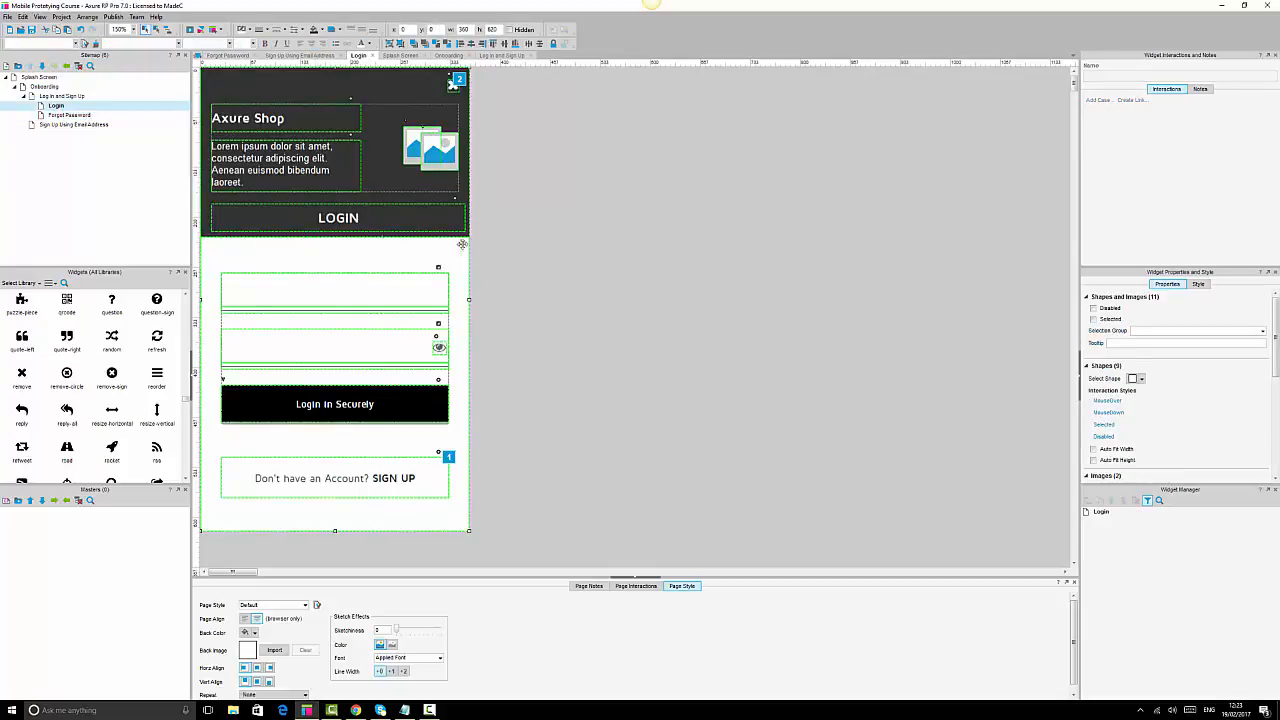
double_click(340, 217)
text(Login)
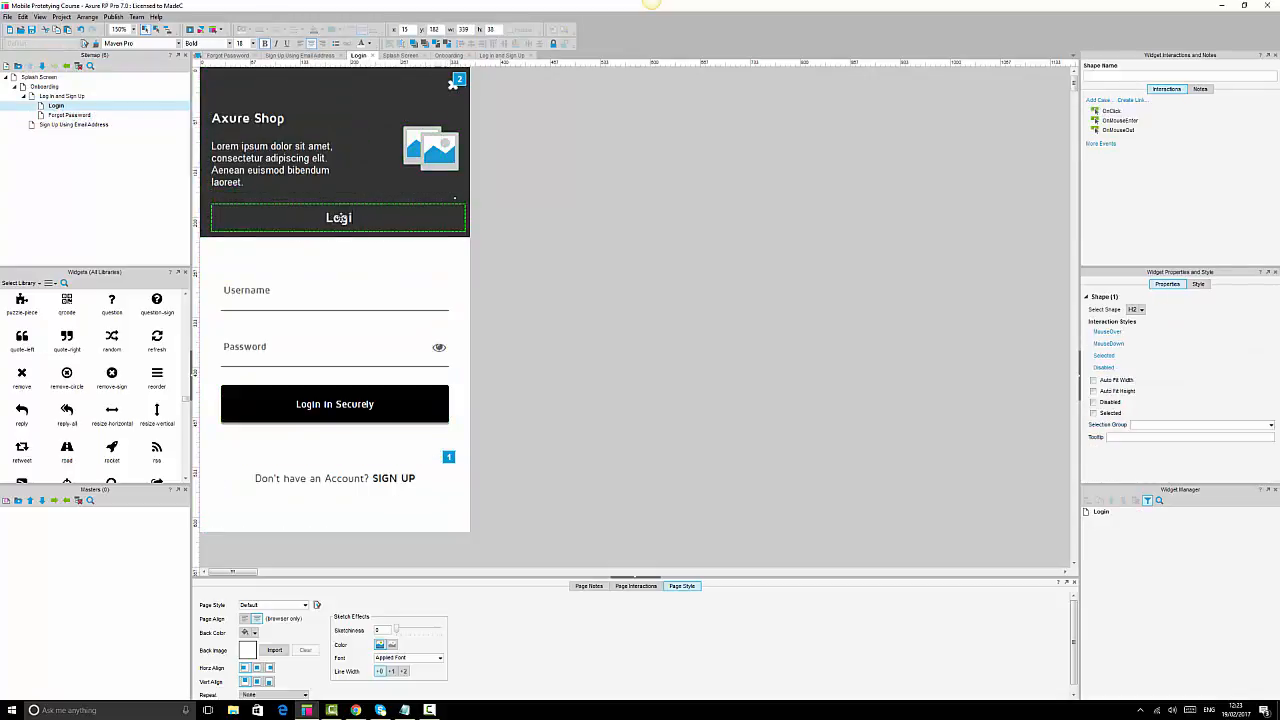
double_click(72, 124)
double_click(328, 218)
text(Sign Up)
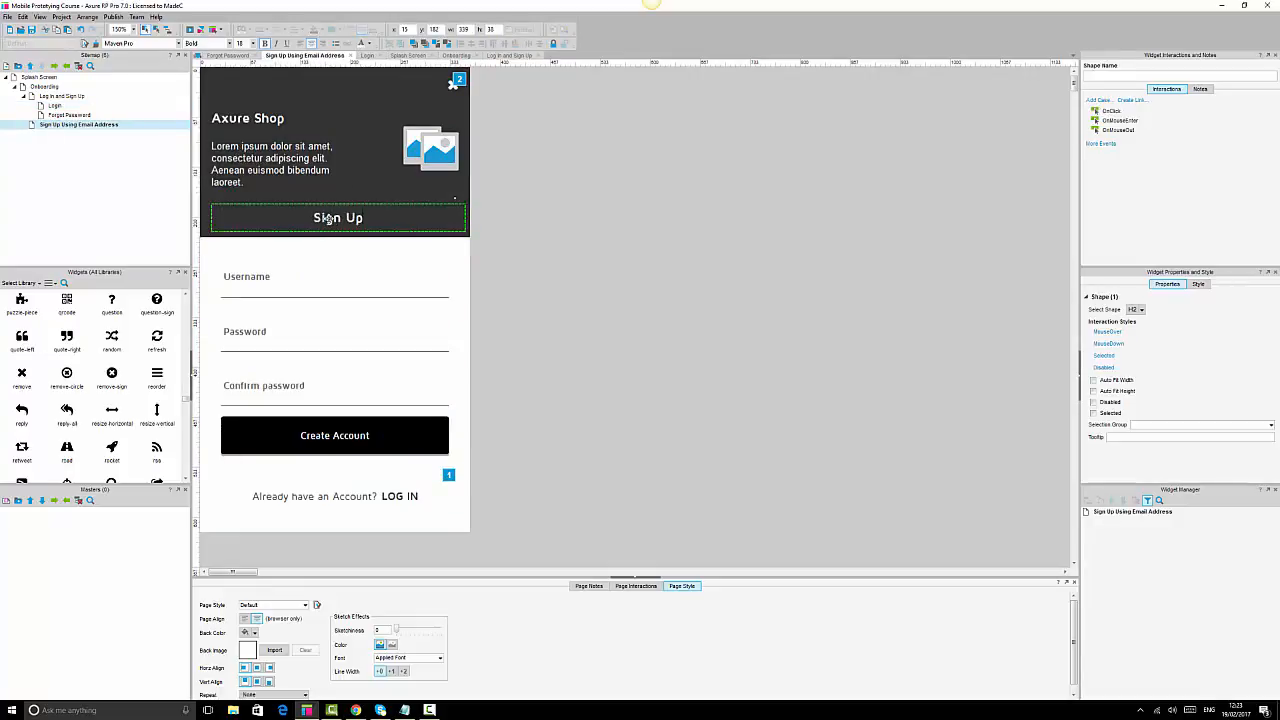
click(740, 292)
double_click(72, 115)
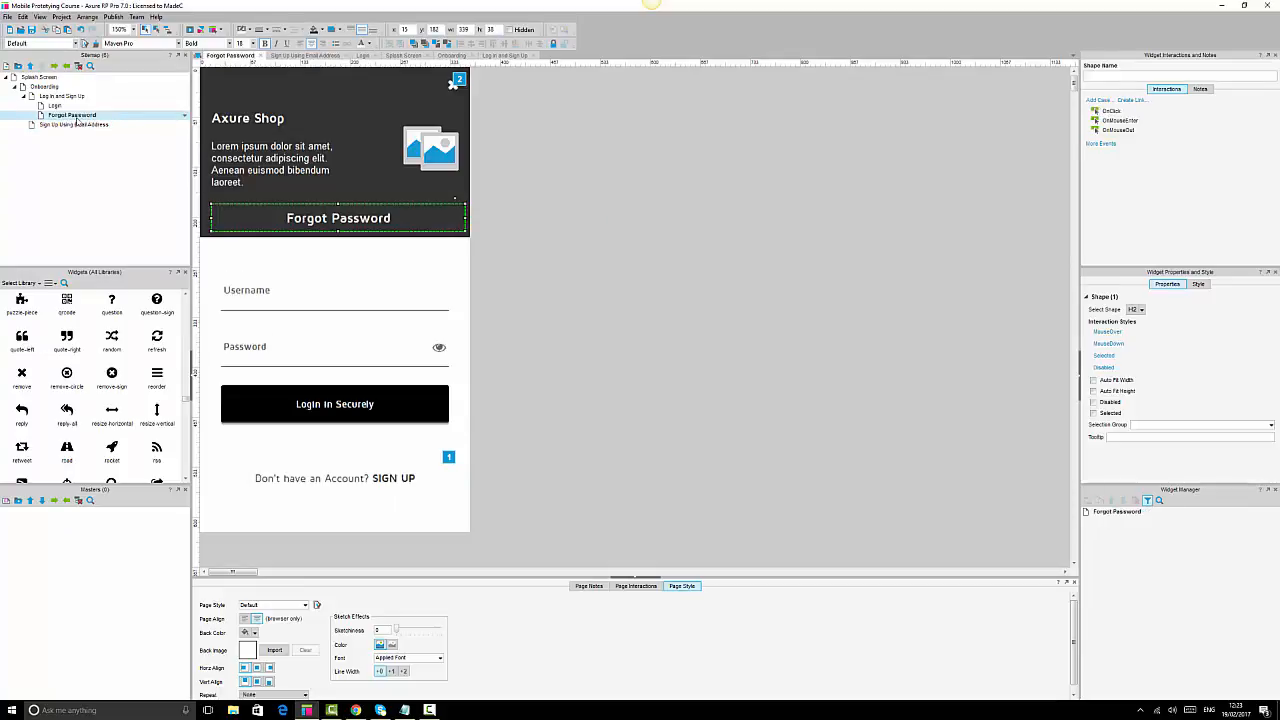
click(592, 237)
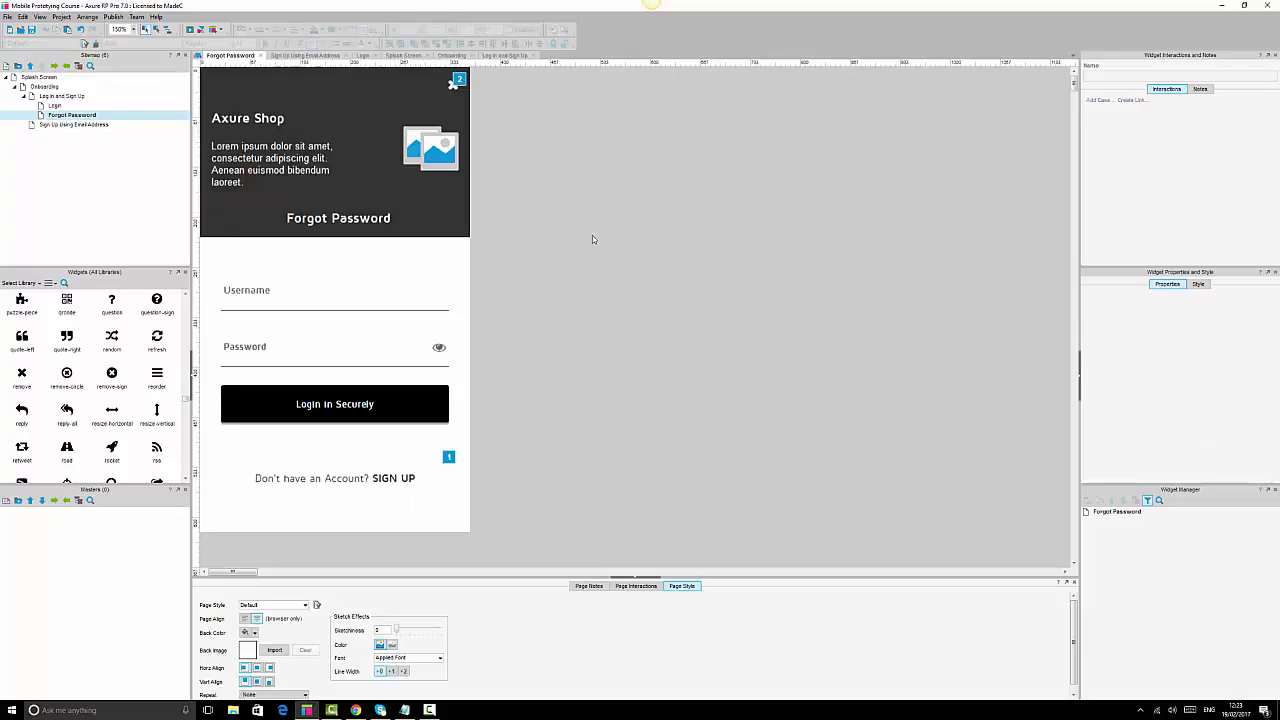
Remove the Password field and its eye icon from the Forgot Password form.
click(260, 290)
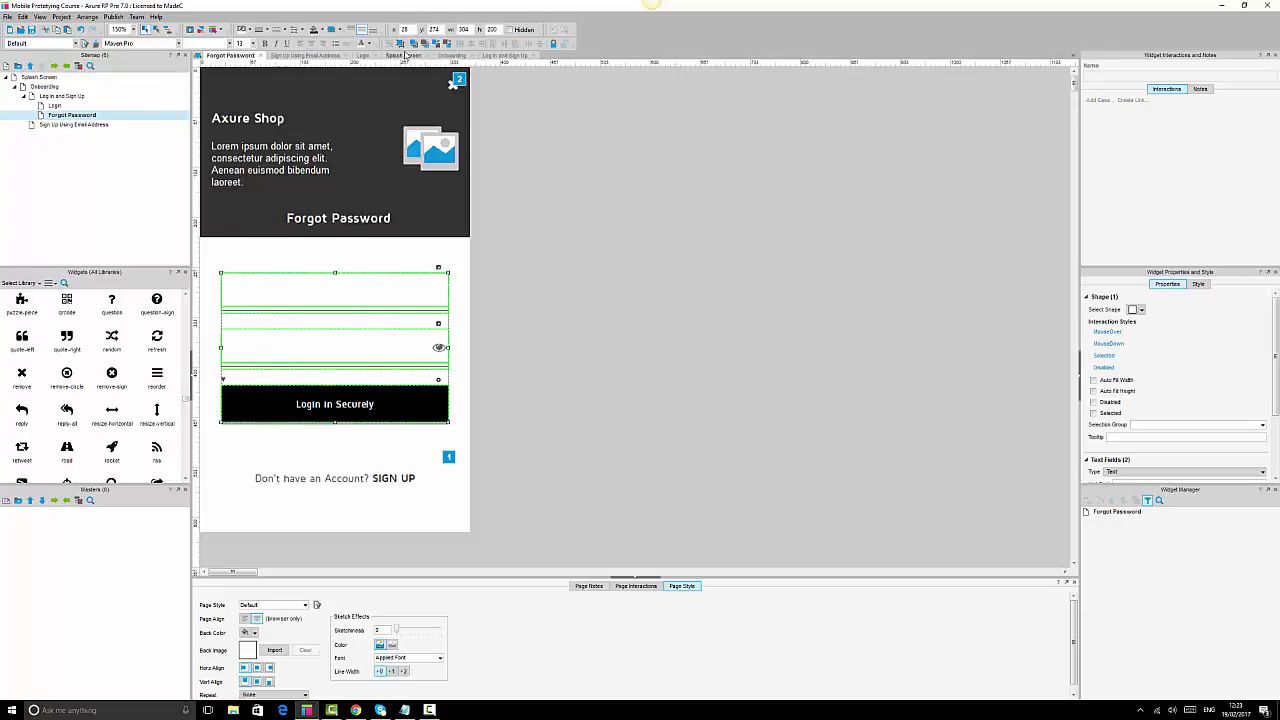
click(767, 240)
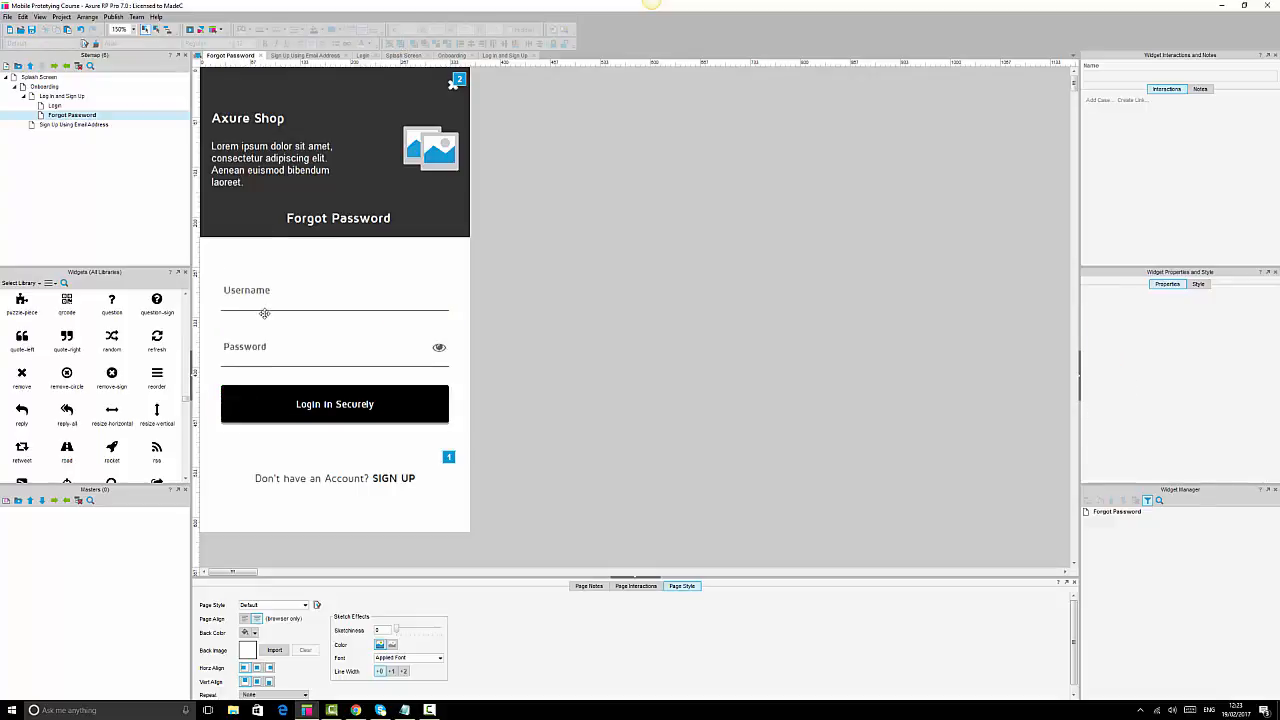
click(266, 356)
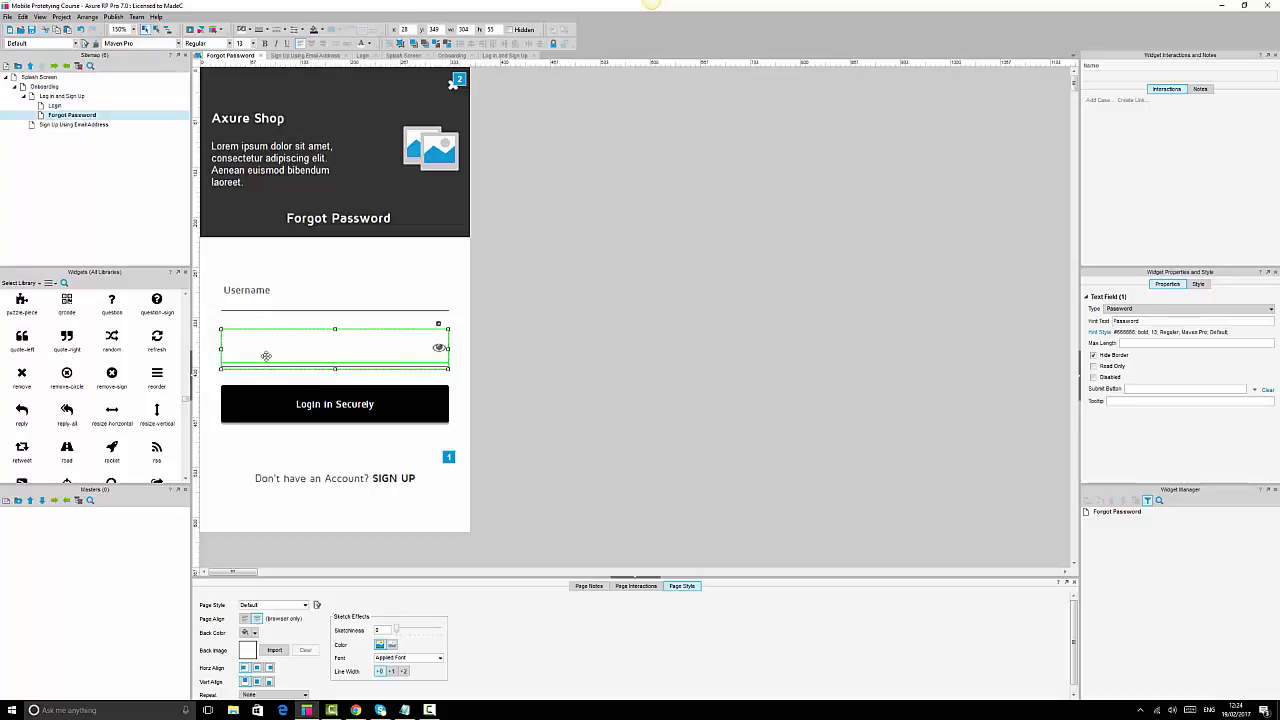
key(Escape)
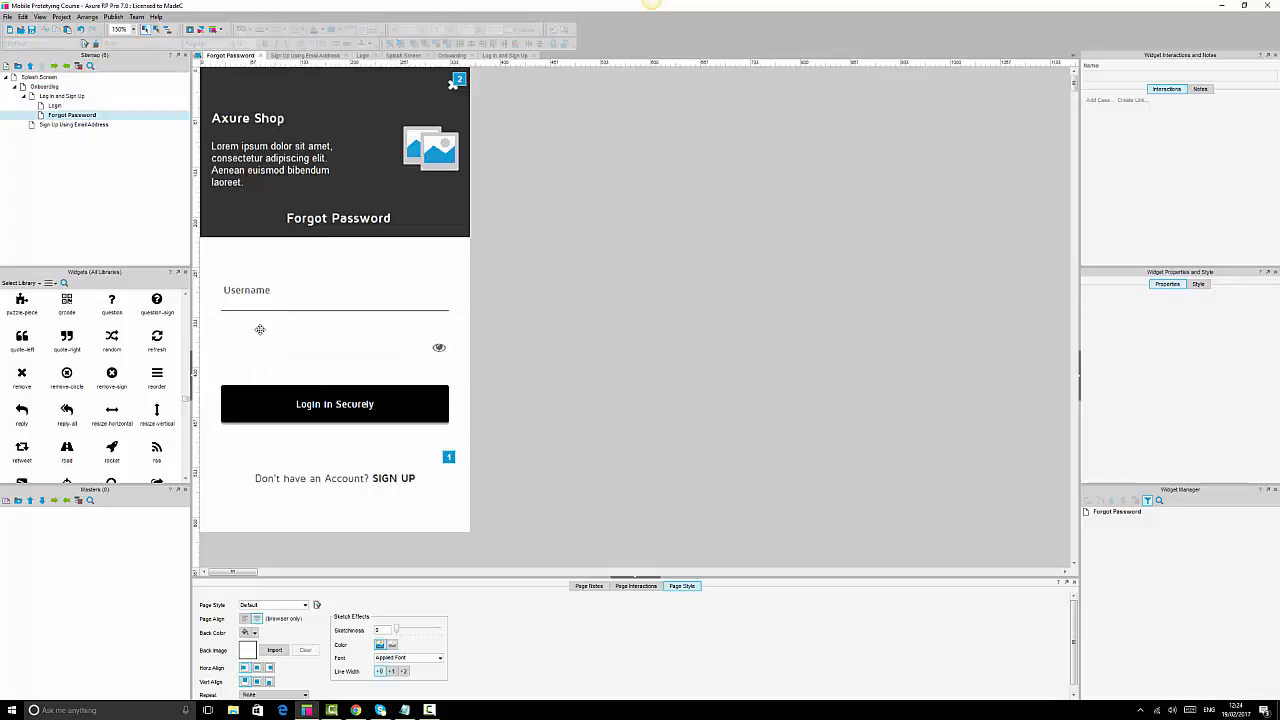
click(244, 292)
key(Escape)
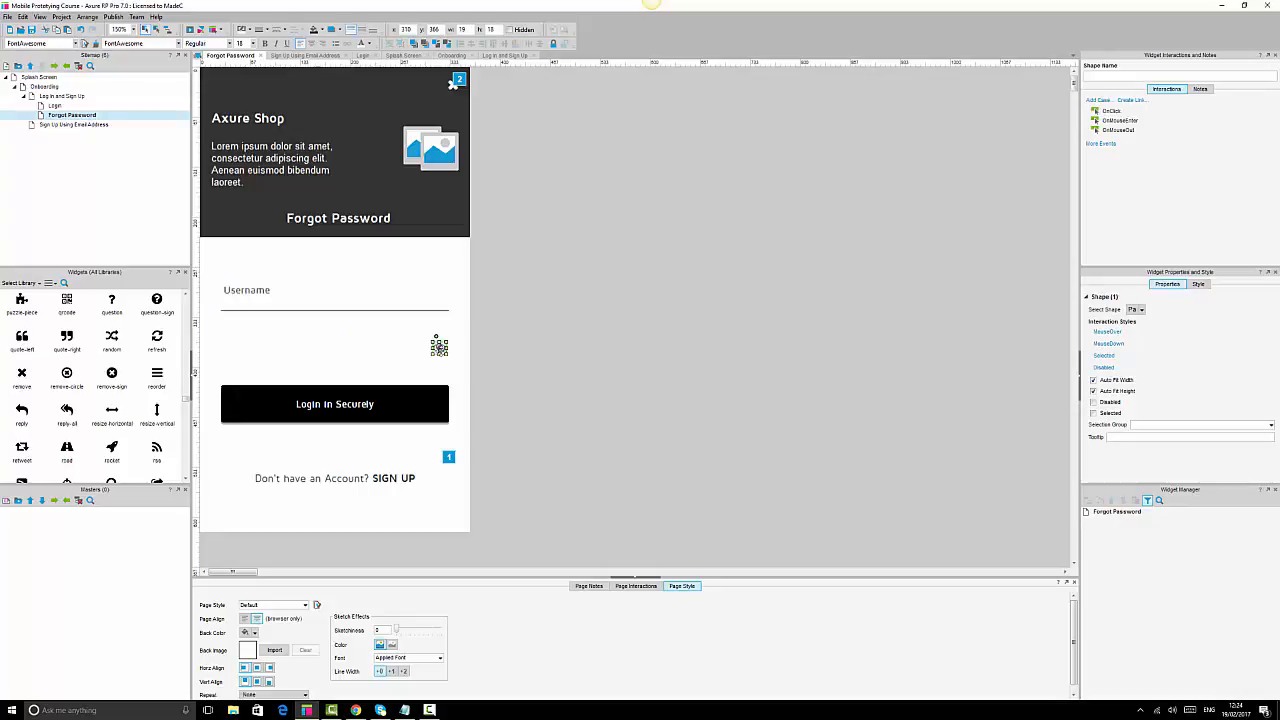
Move the login button up below Username and relabel it 'Retrieve My Password'.
click(254, 298)
drag(282, 404, 310, 352)
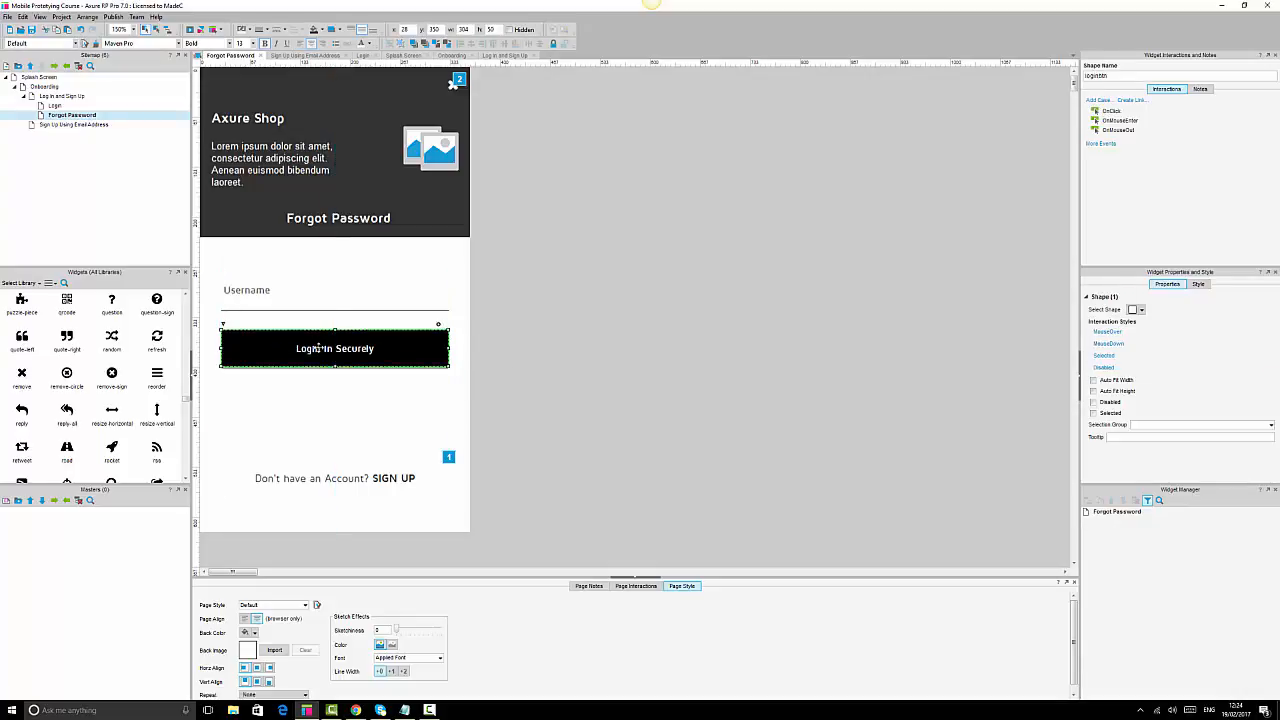
double_click(318, 348)
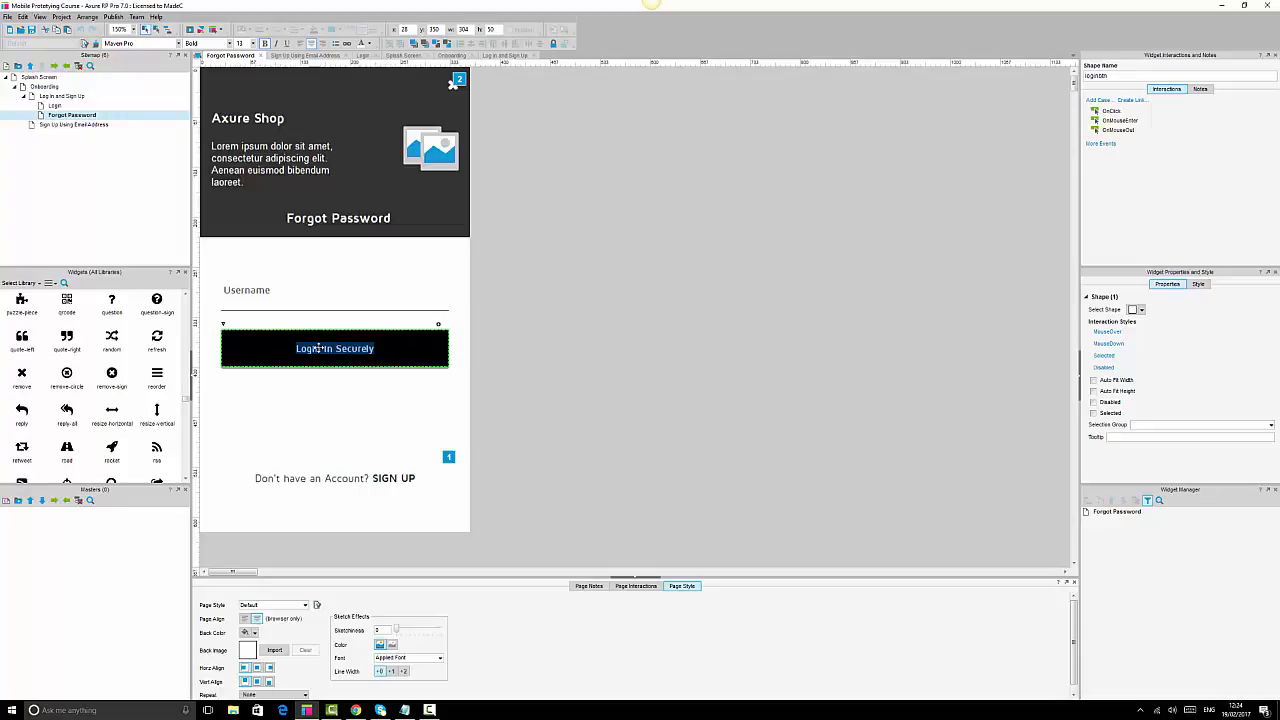
text(Retrie)
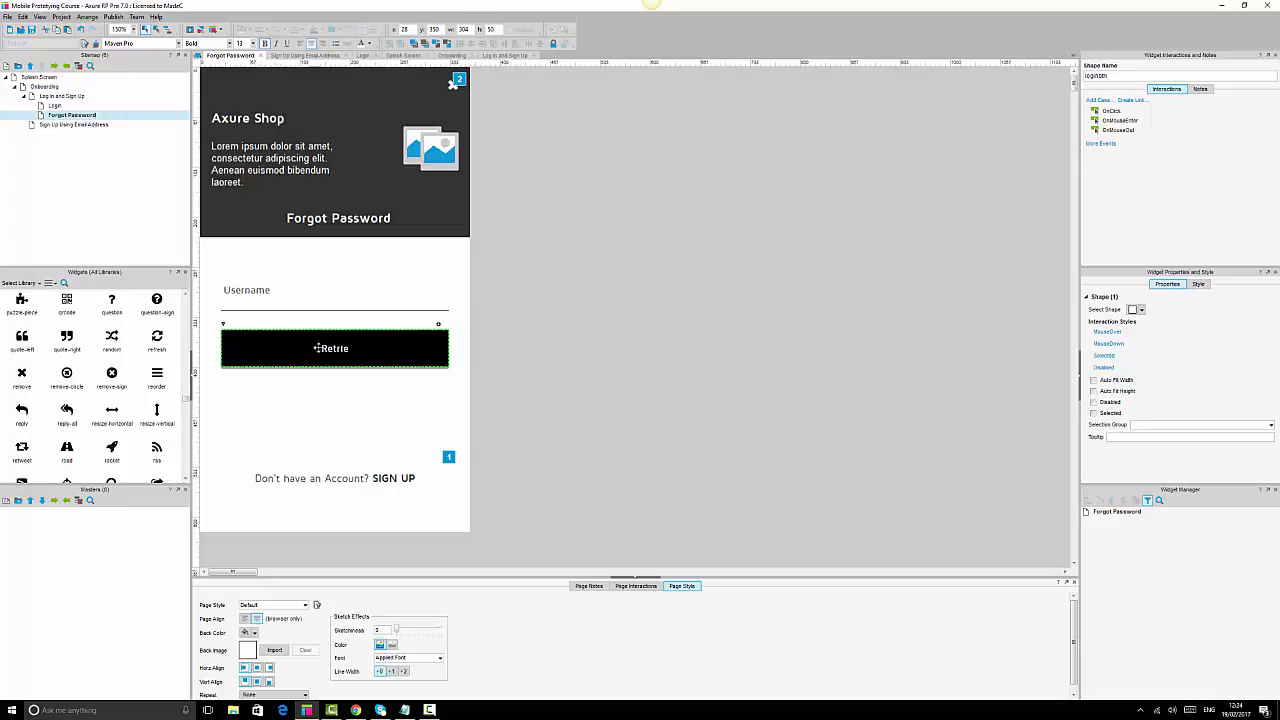
text(ve My Password)
click(645, 350)
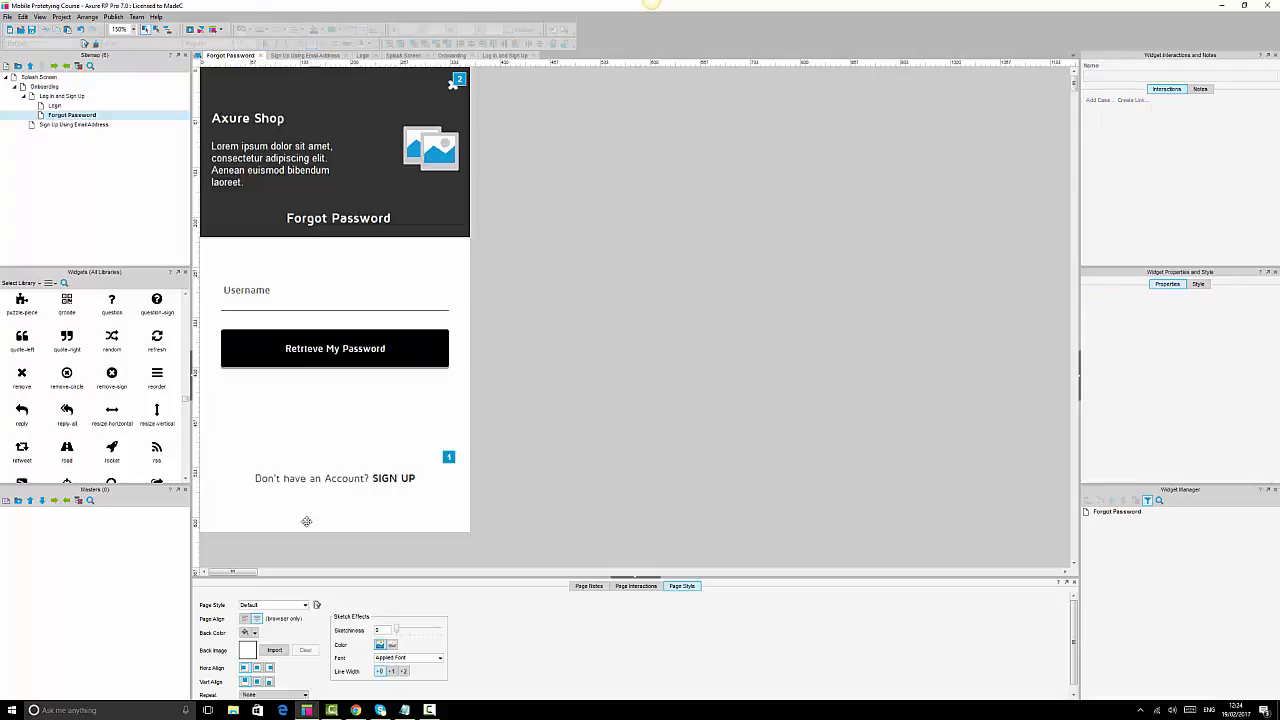
Move the sign-up prompt below the button and reword it to 'Have you remember you login'.
drag(352, 478, 342, 413)
double_click(253, 402)
click(253, 402)
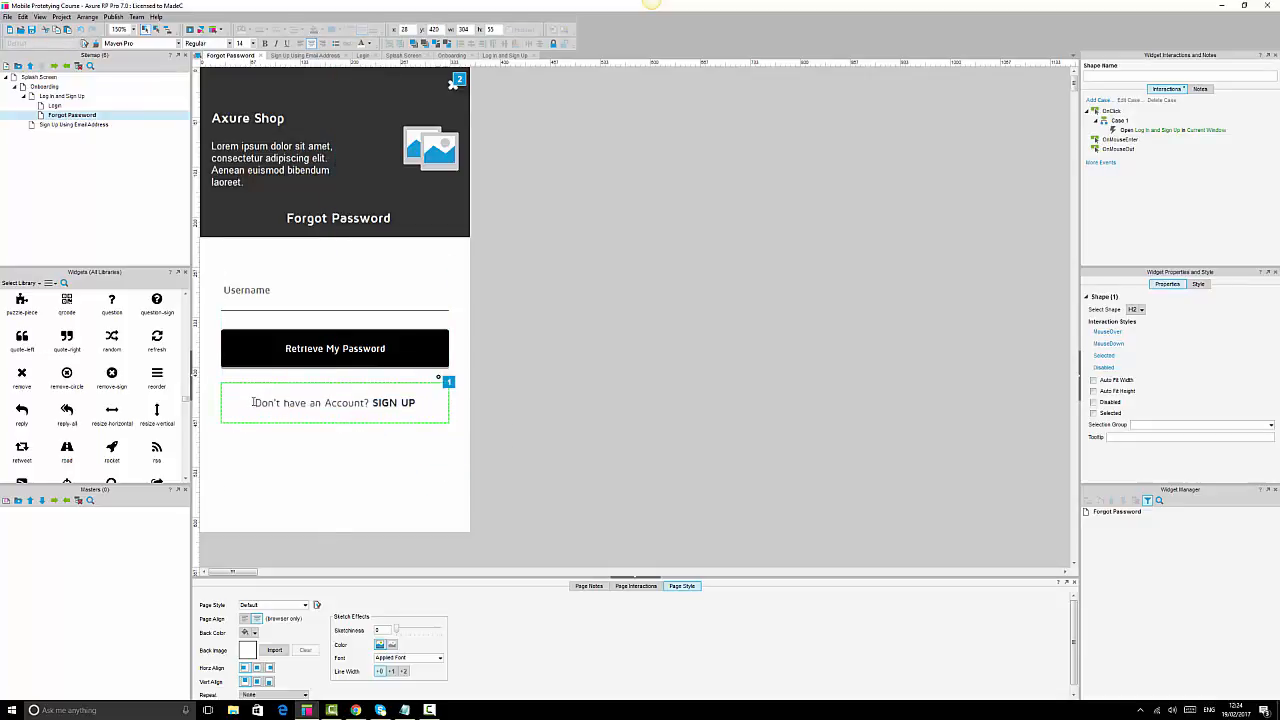
drag(253, 402, 361, 400)
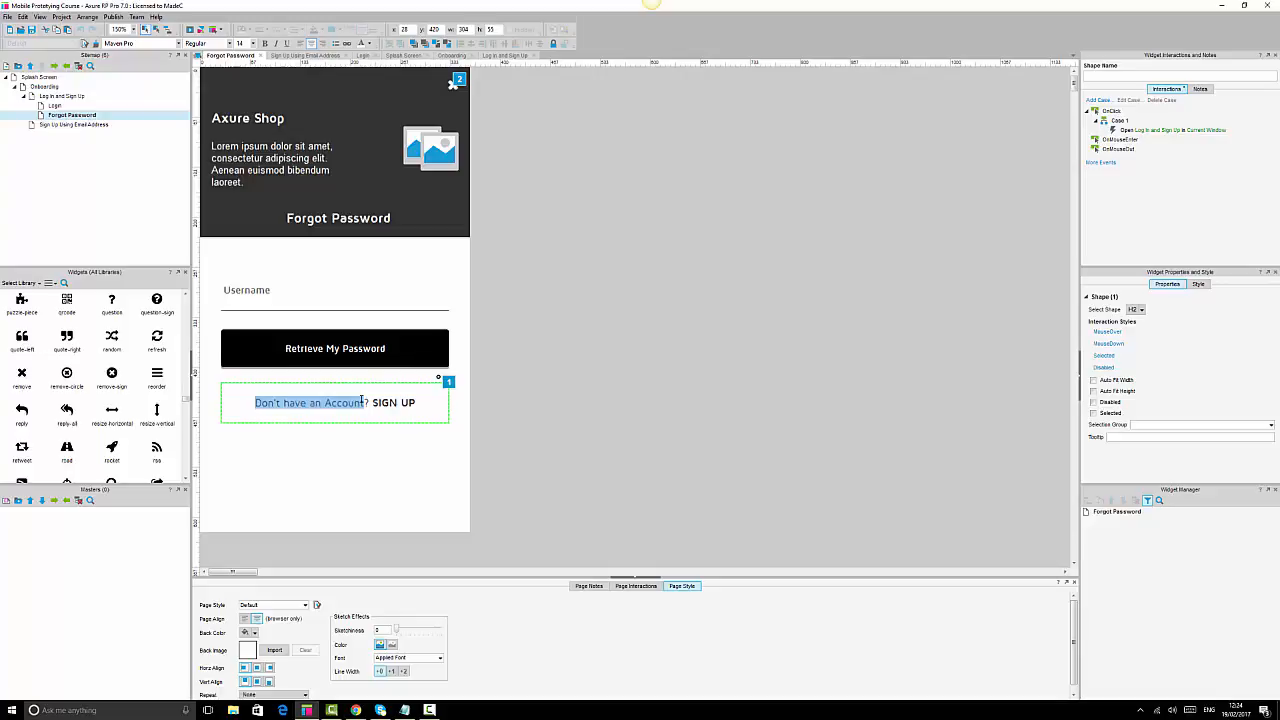
text(Have you)
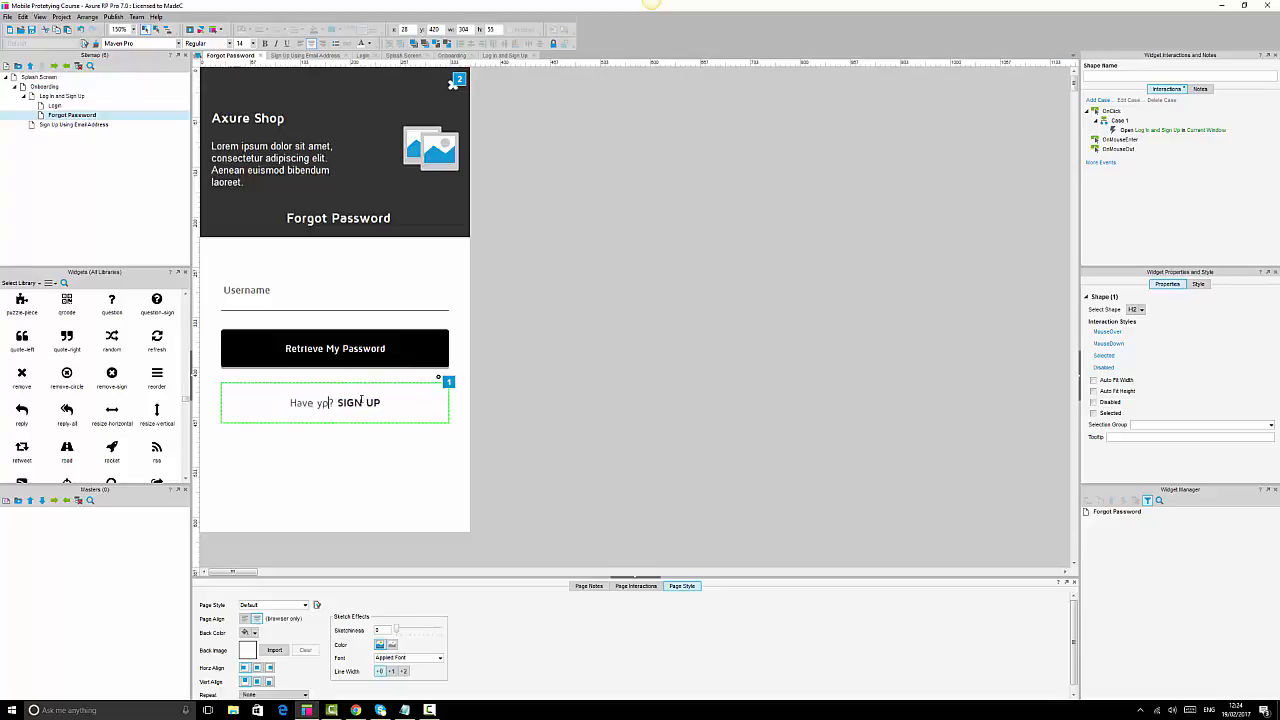
text( remem)
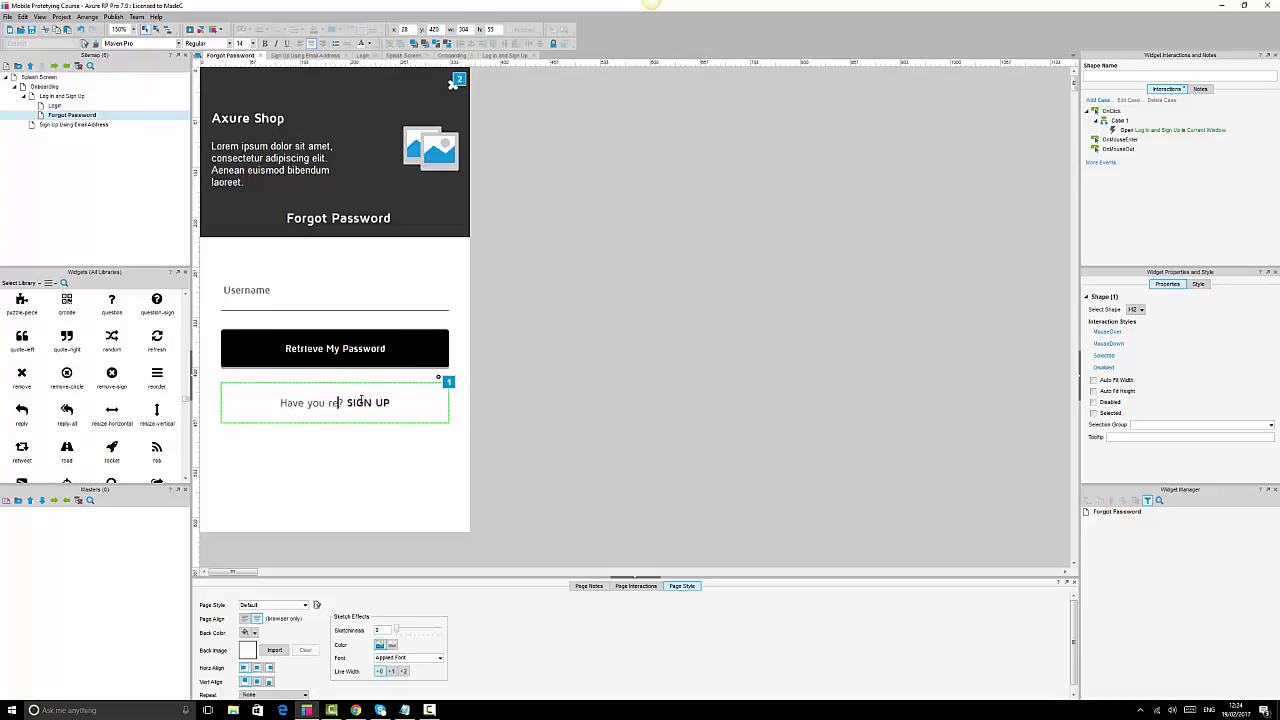
text(ber you logi)
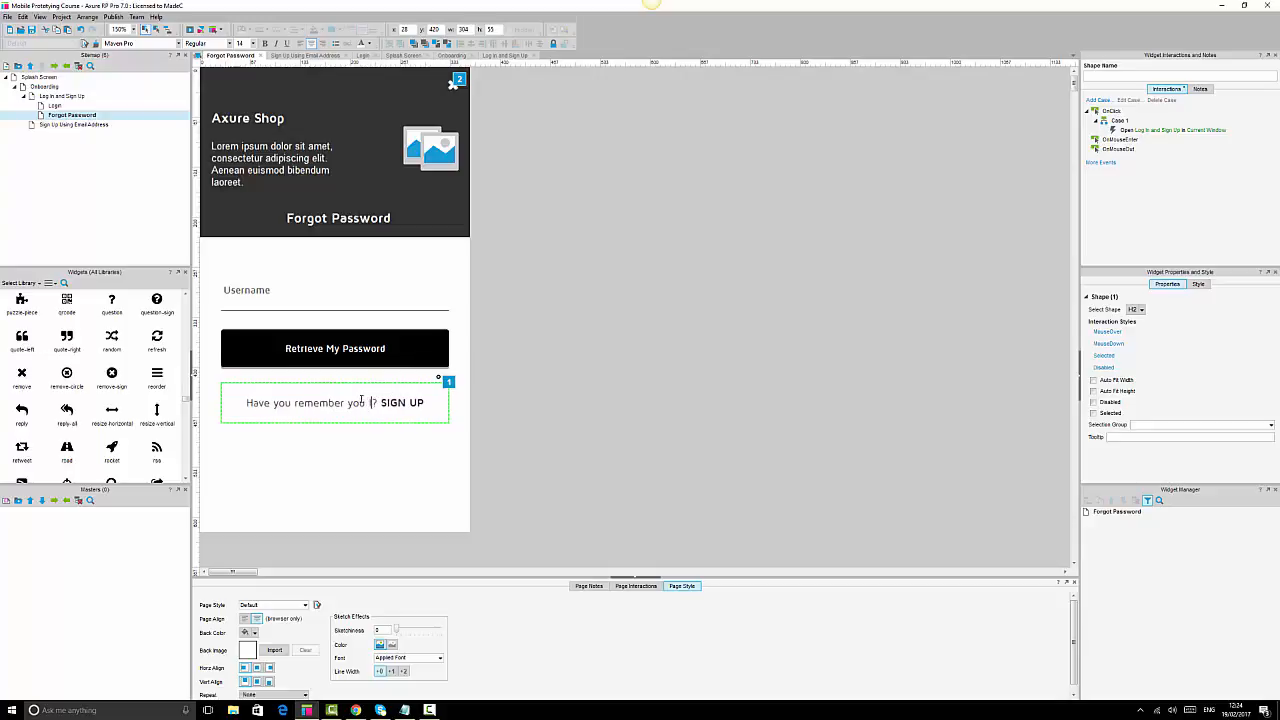
text(n)
text( details)
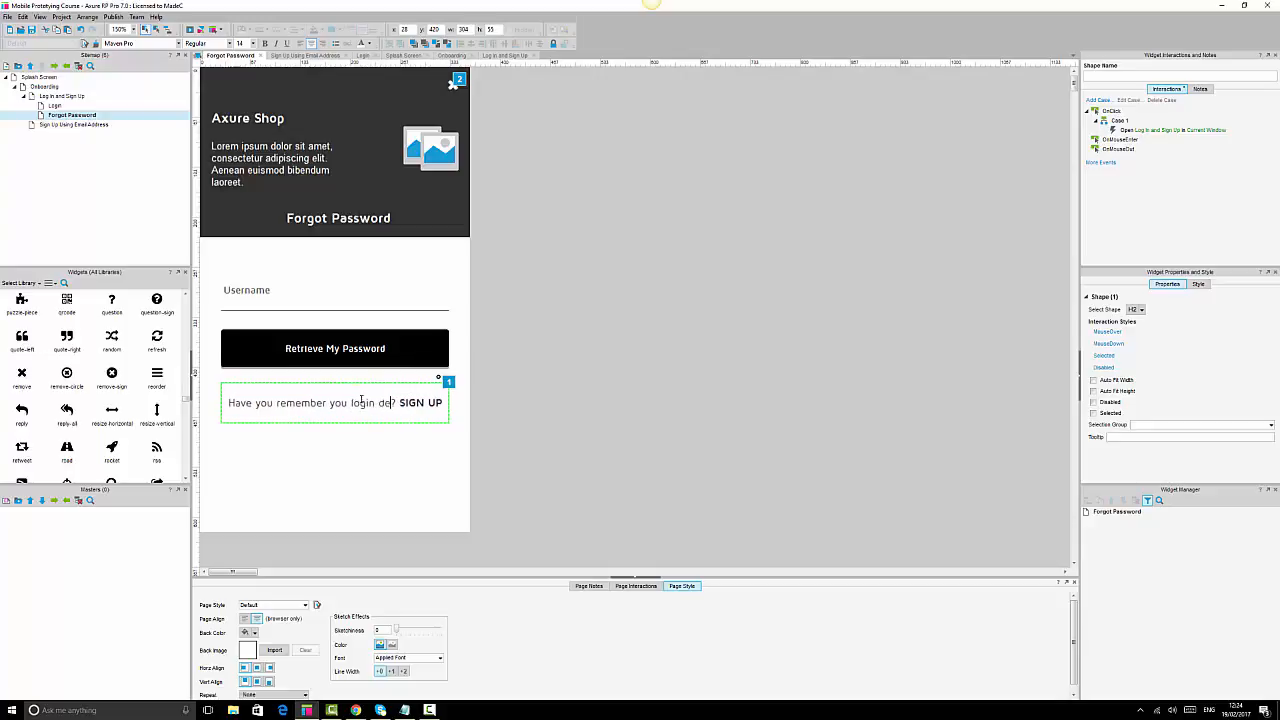
key(BackSpace)
key(BackSpace)
key(BackSpace)
key(BackSpace)
key(BackSpace)
key(BackSpace)
key(BackSpace)
key(BackSpace)
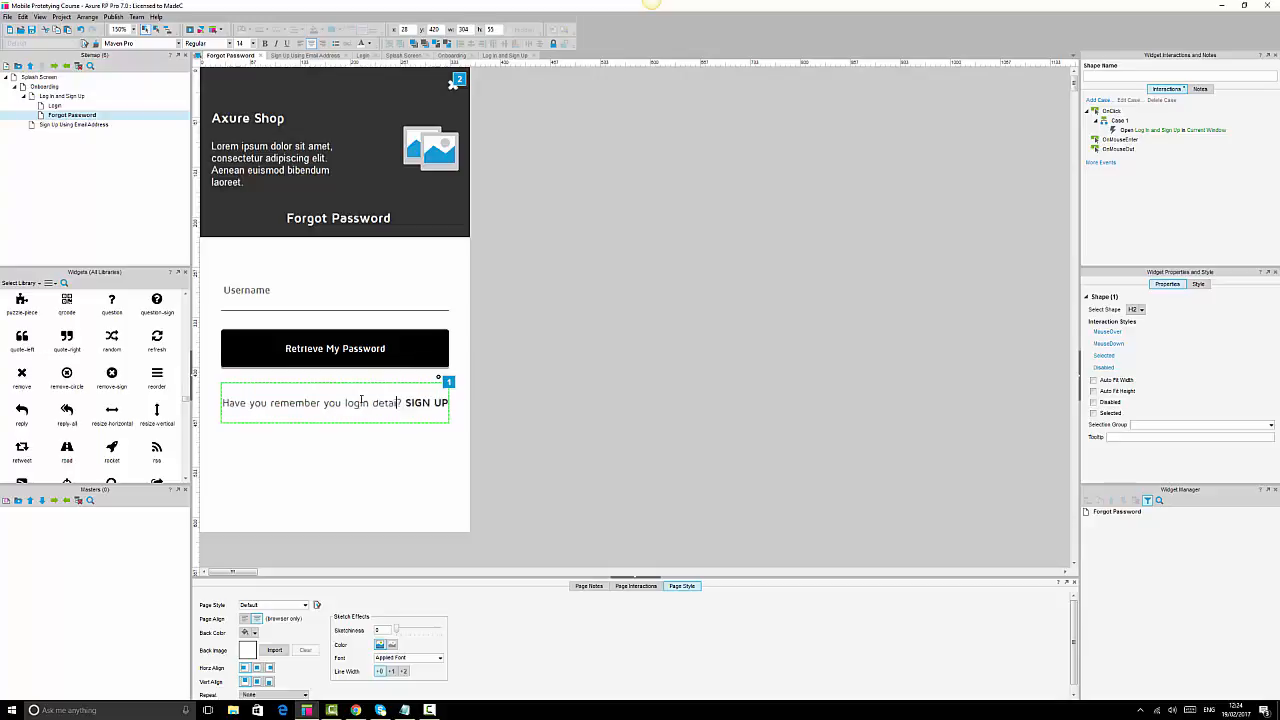
key(Escape)
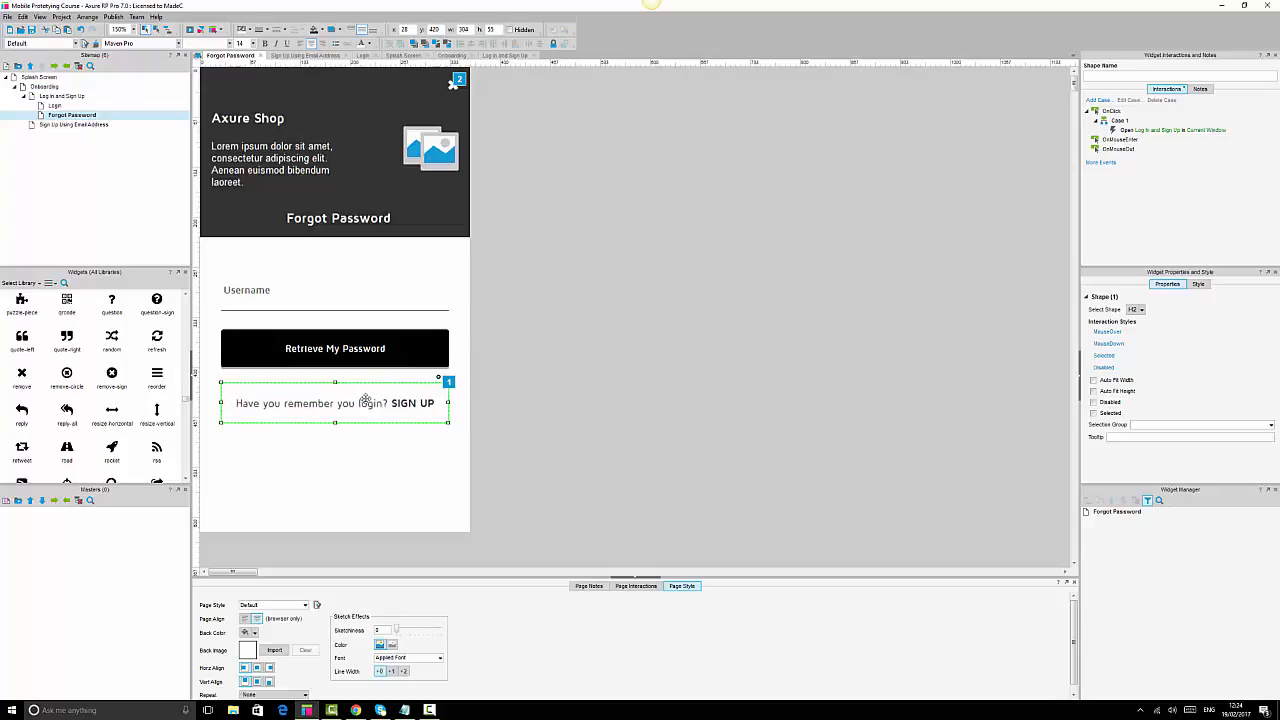
Replace SIGN UP at the end of the prompt with LOGIN.
double_click(400, 402)
click(397, 402)
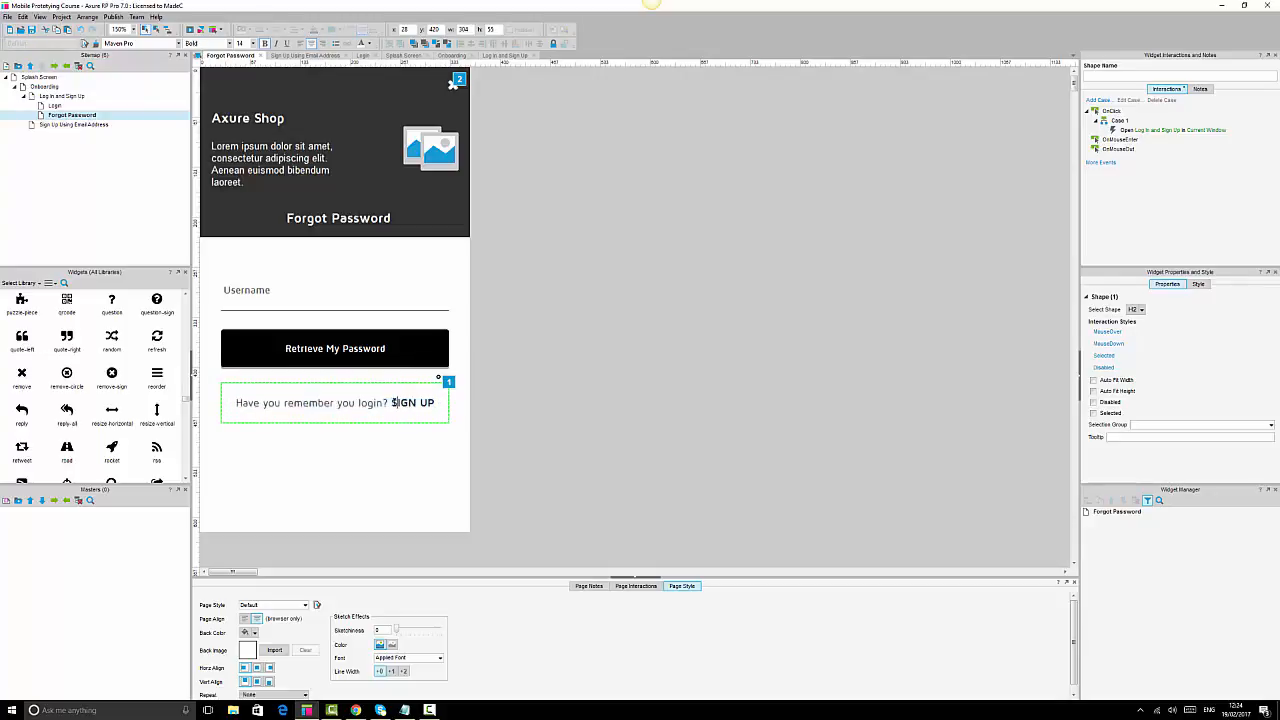
drag(392, 402, 437, 402)
text(LOGIN)
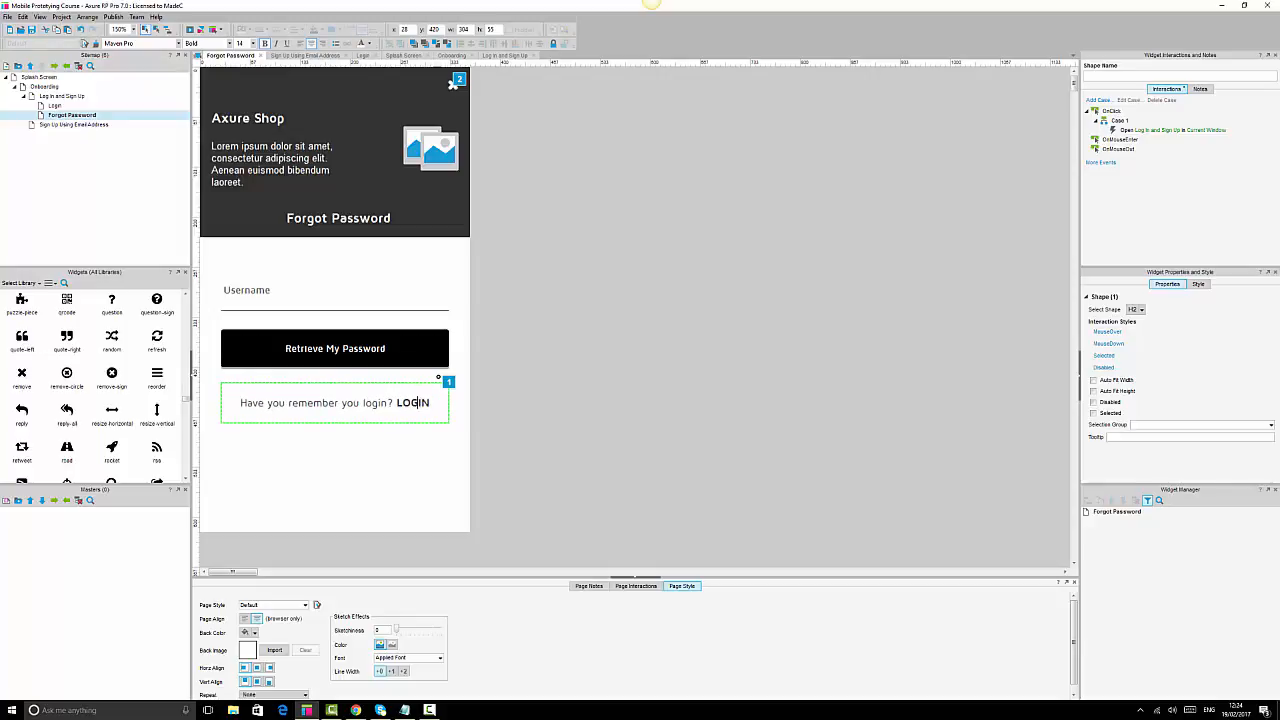
click(757, 423)
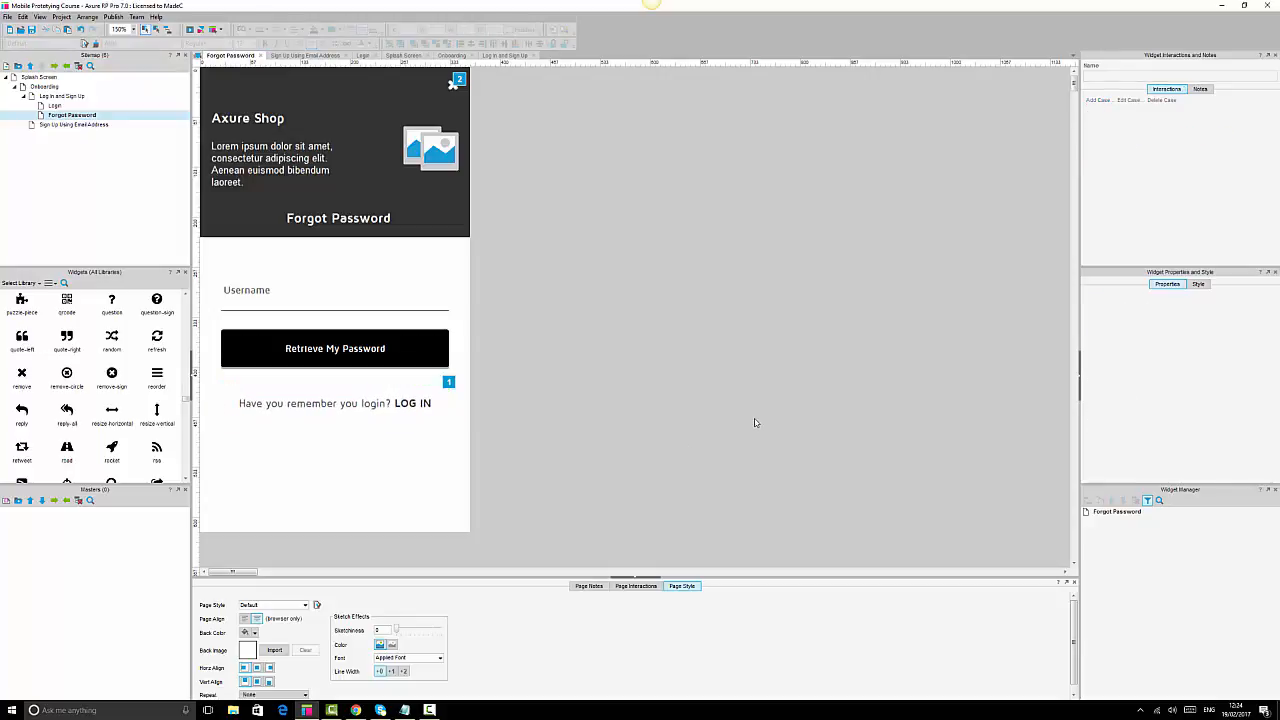
Link the LOG IN text's OnClick action to the Login page.
click(390, 407)
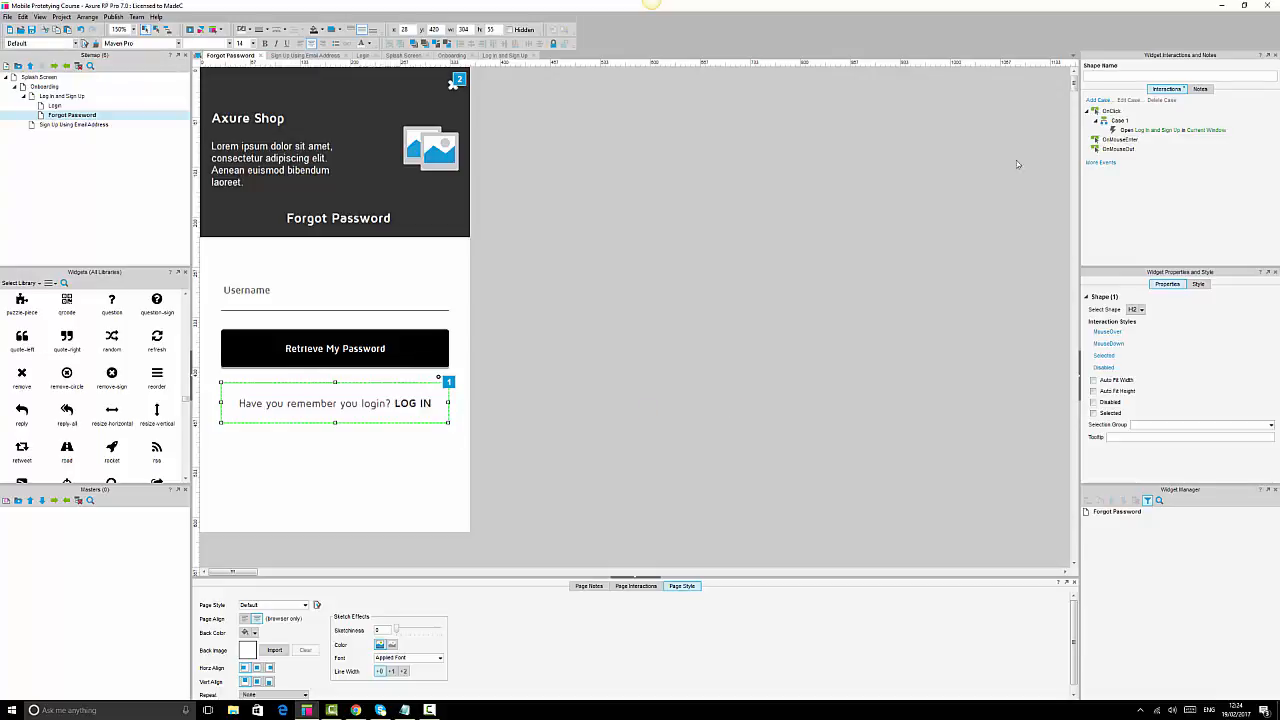
double_click(1163, 131)
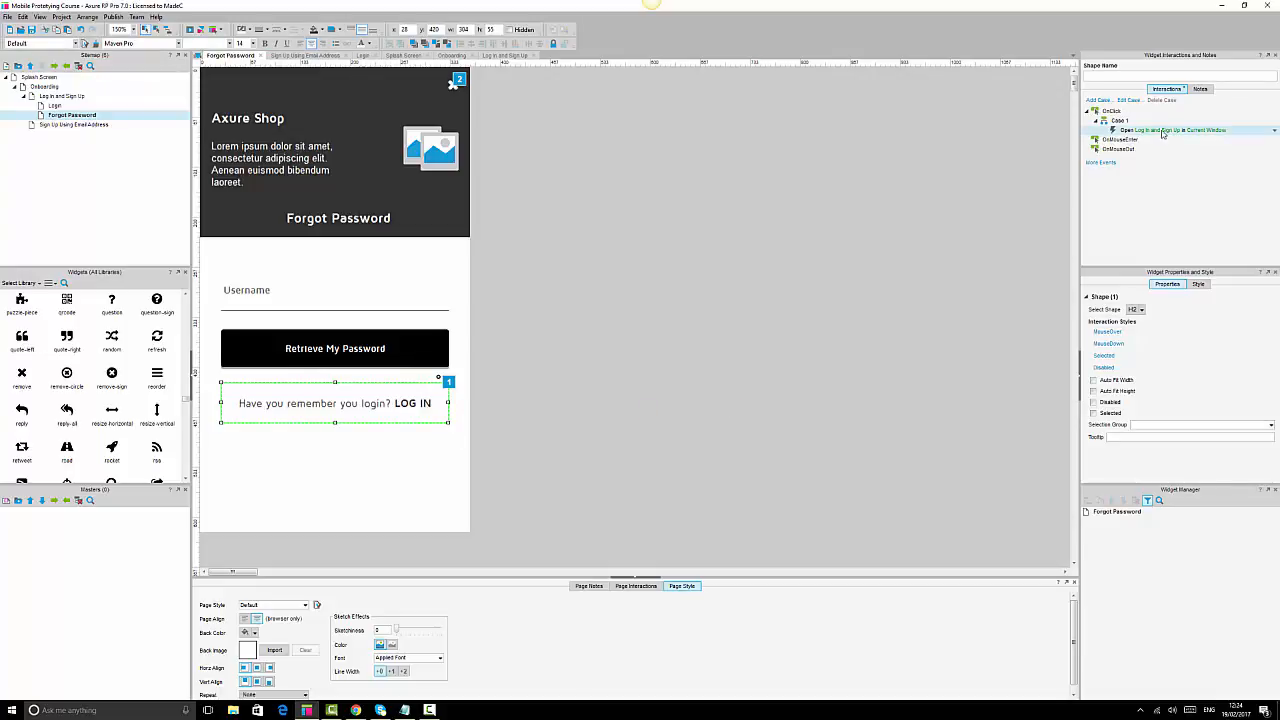
click(749, 316)
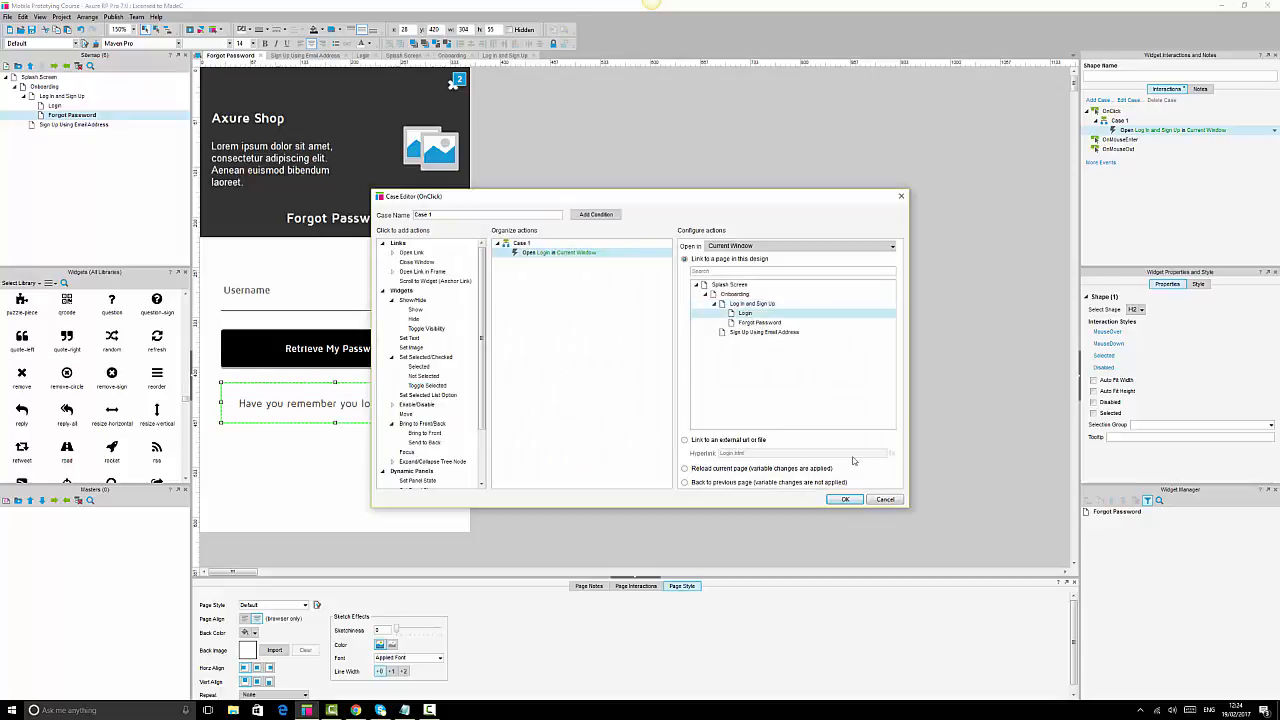
click(845, 499)
click(955, 409)
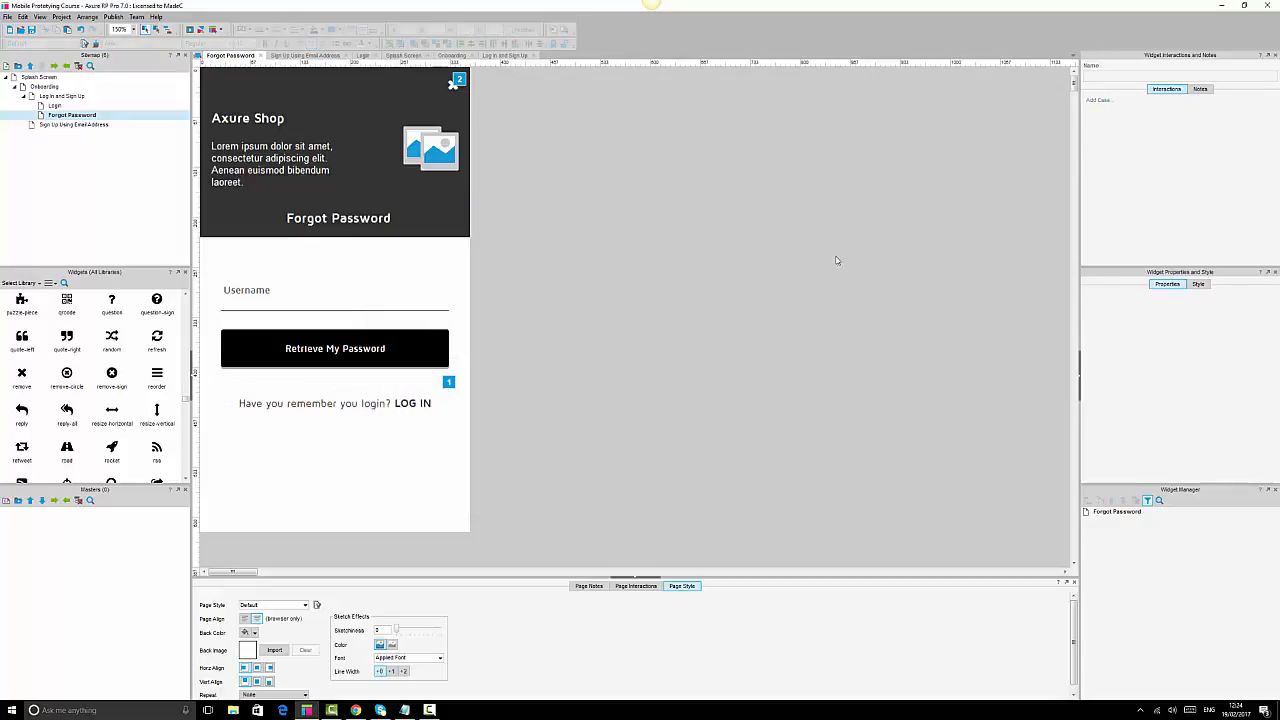
Link the header's close icon to the Login page as well.
click(453, 84)
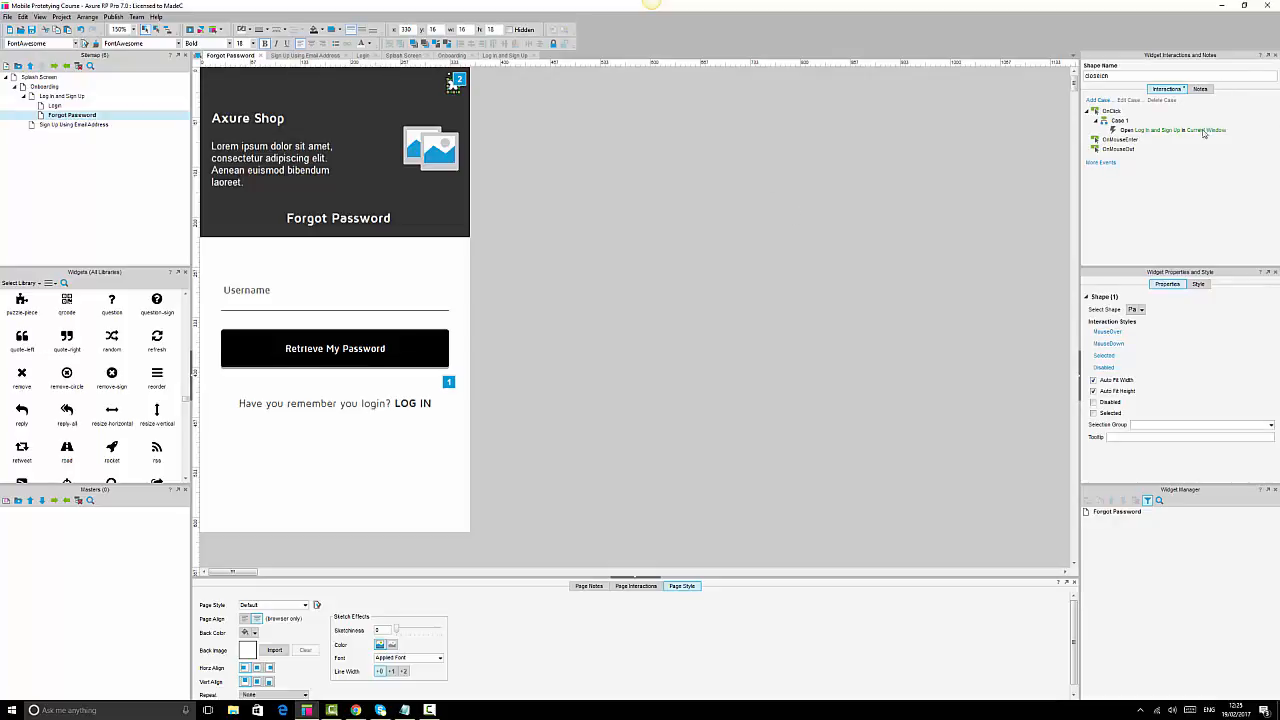
double_click(1170, 130)
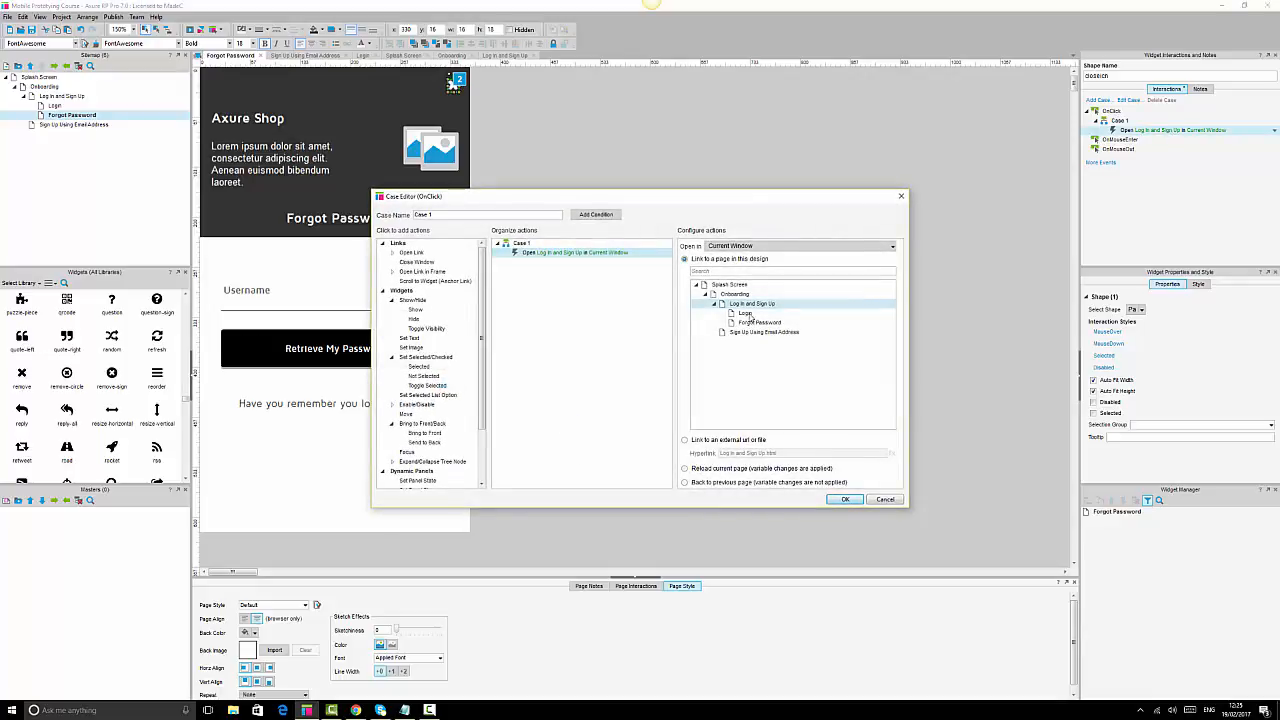
click(746, 313)
click(845, 499)
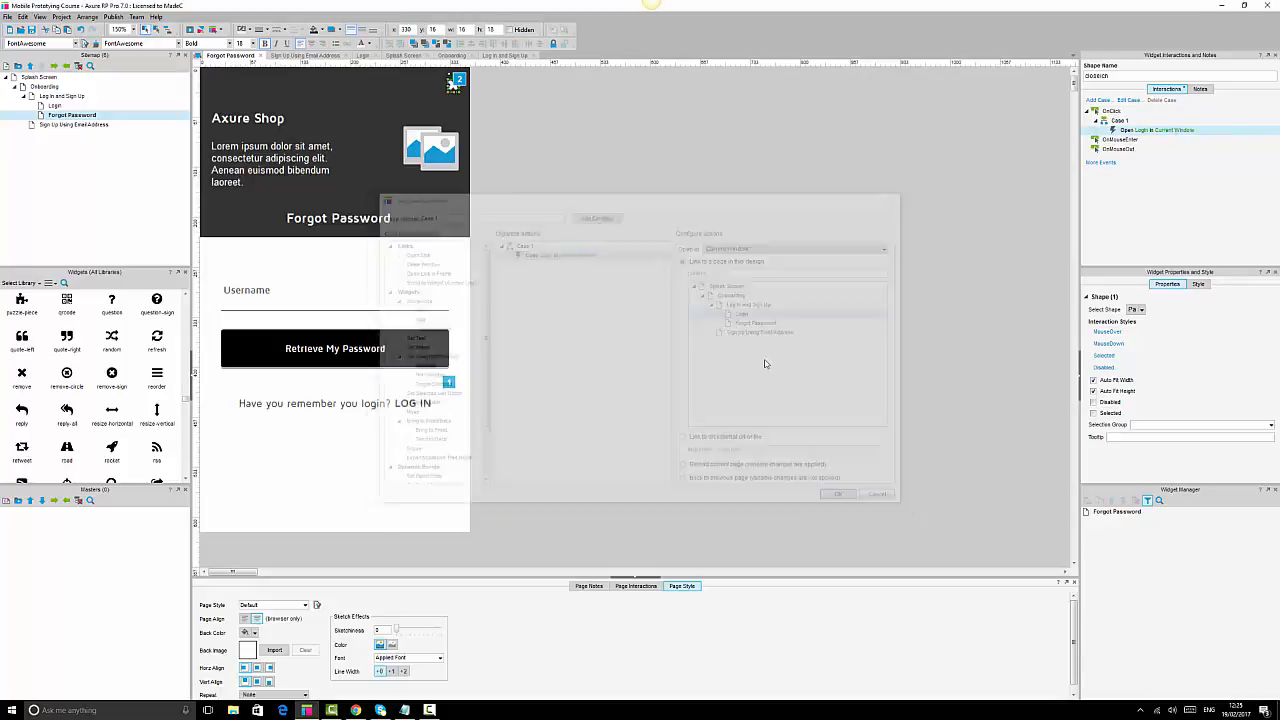
click(758, 353)
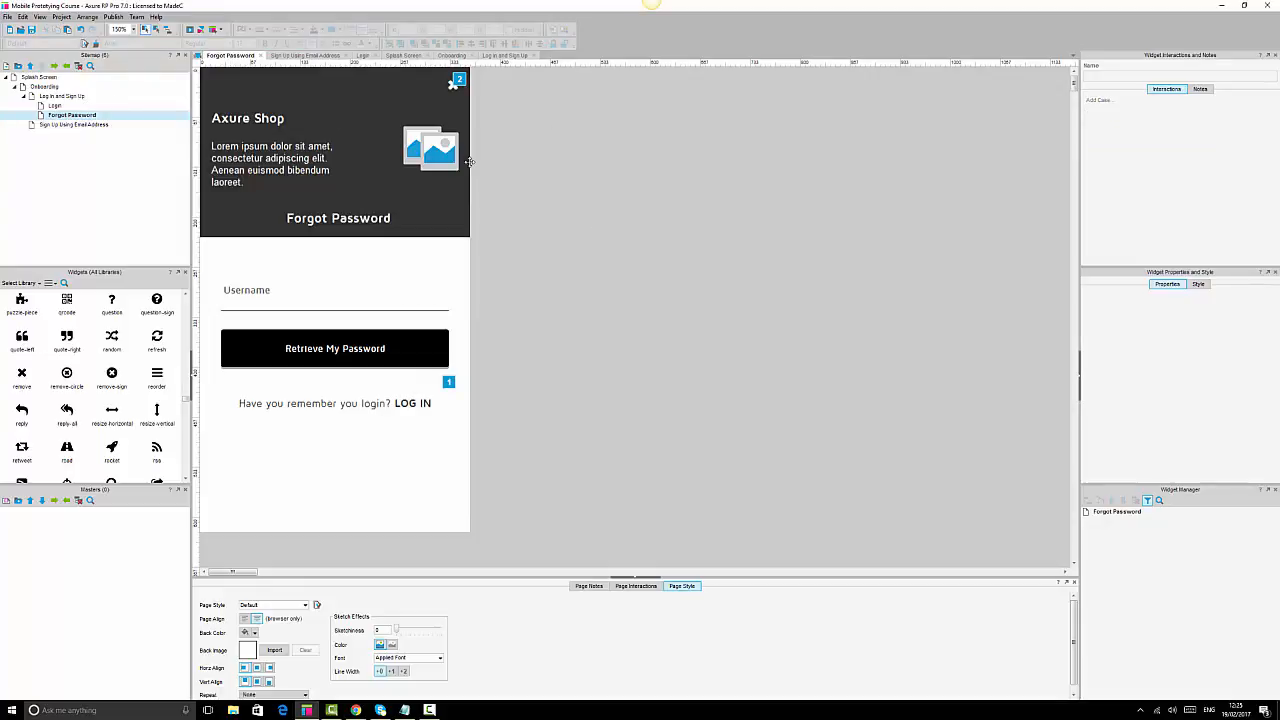
Check the close-icon links on the Sign Up and Login pages, then return to Forgot Password.
double_click(68, 125)
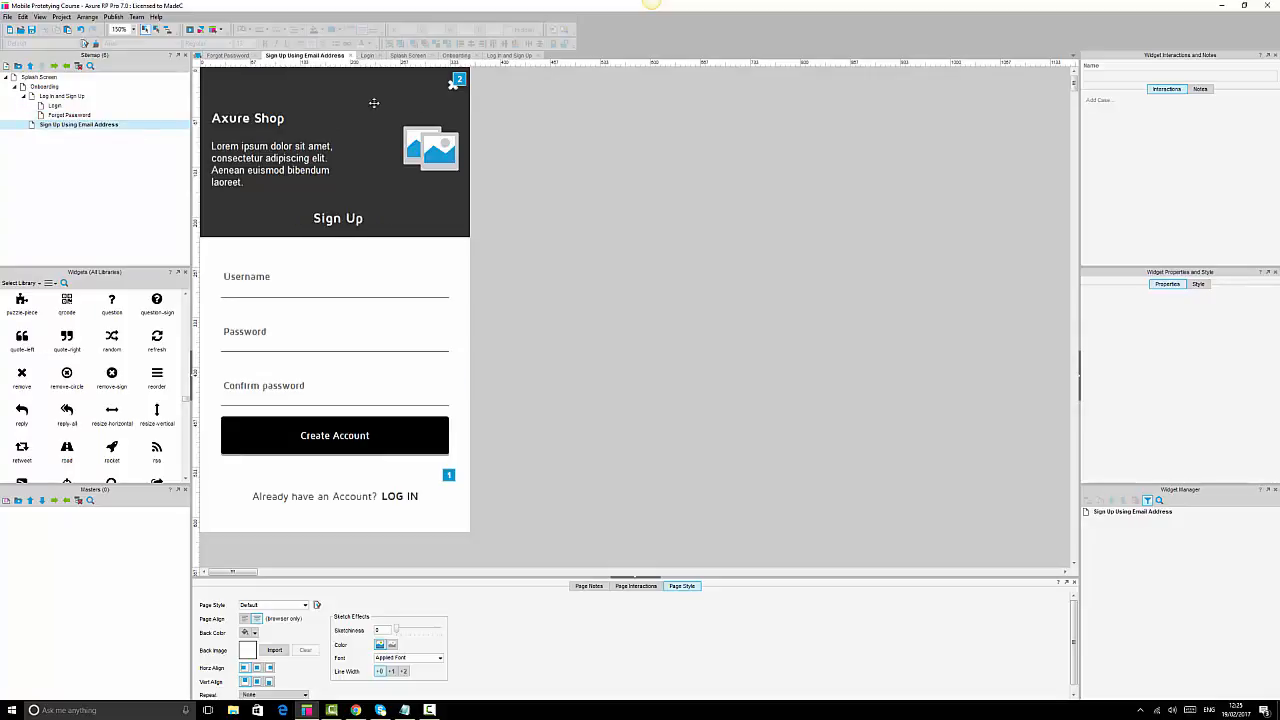
click(451, 85)
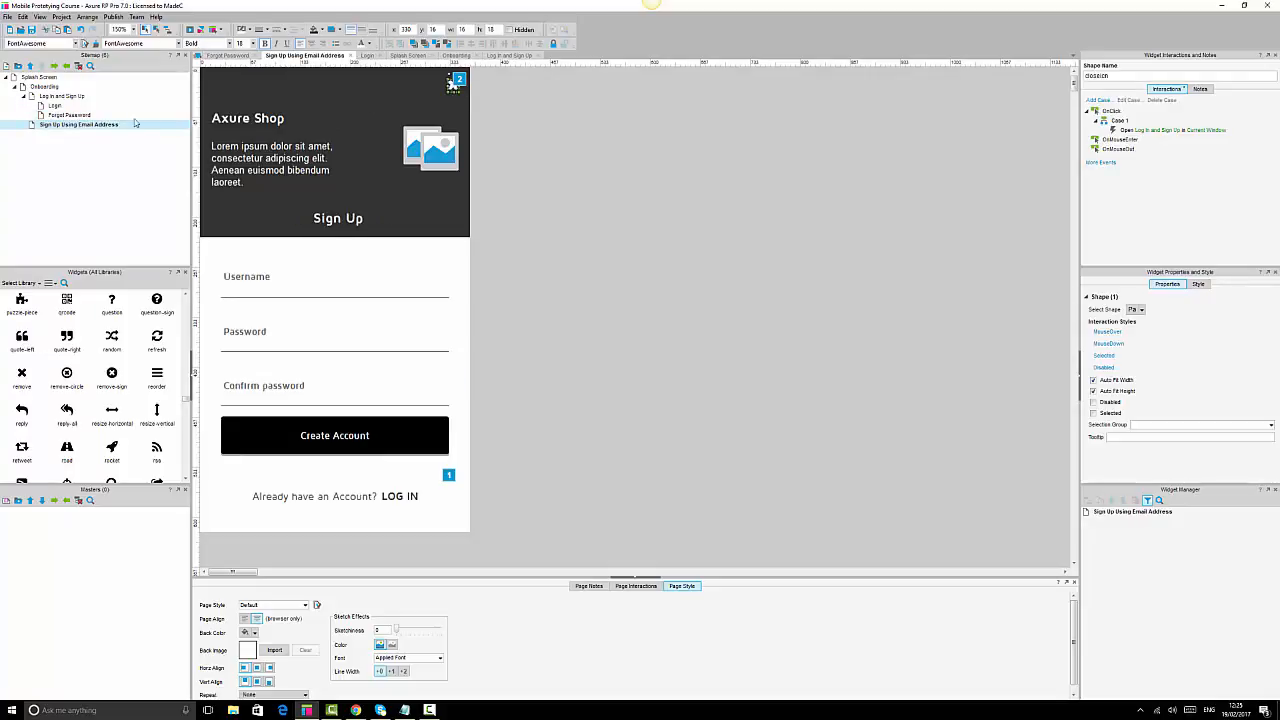
double_click(52, 106)
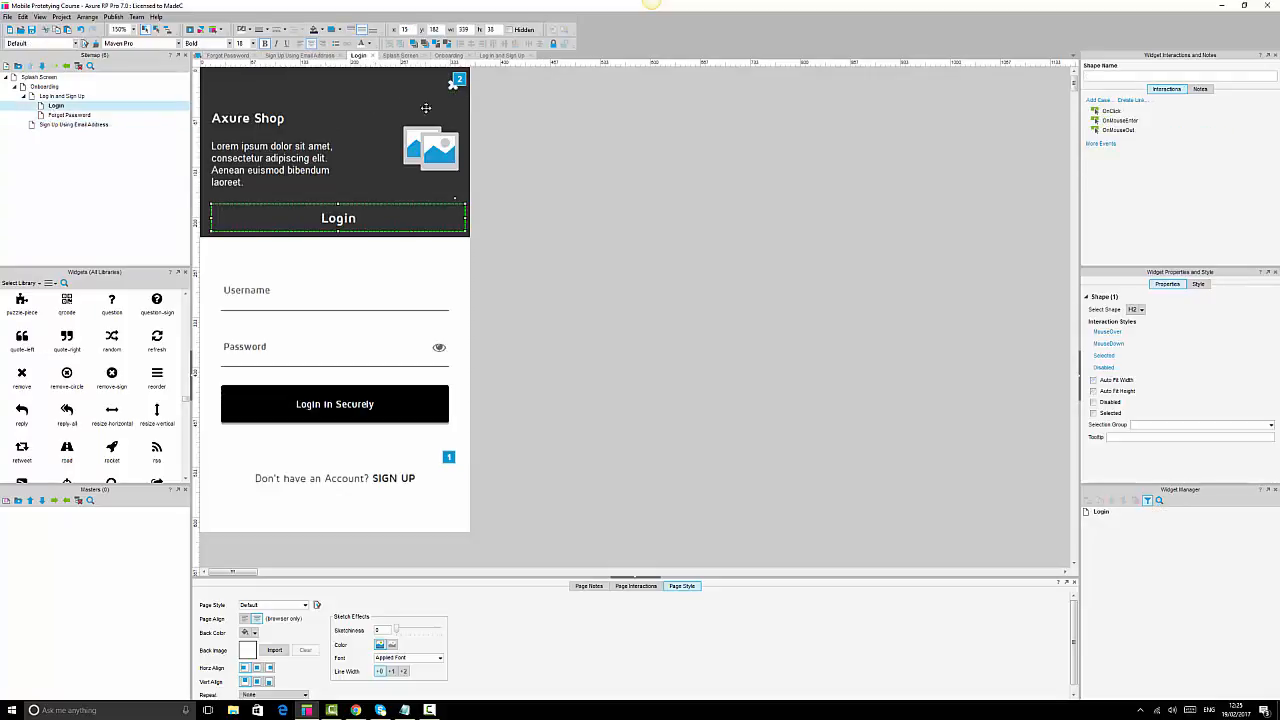
click(452, 84)
double_click(69, 115)
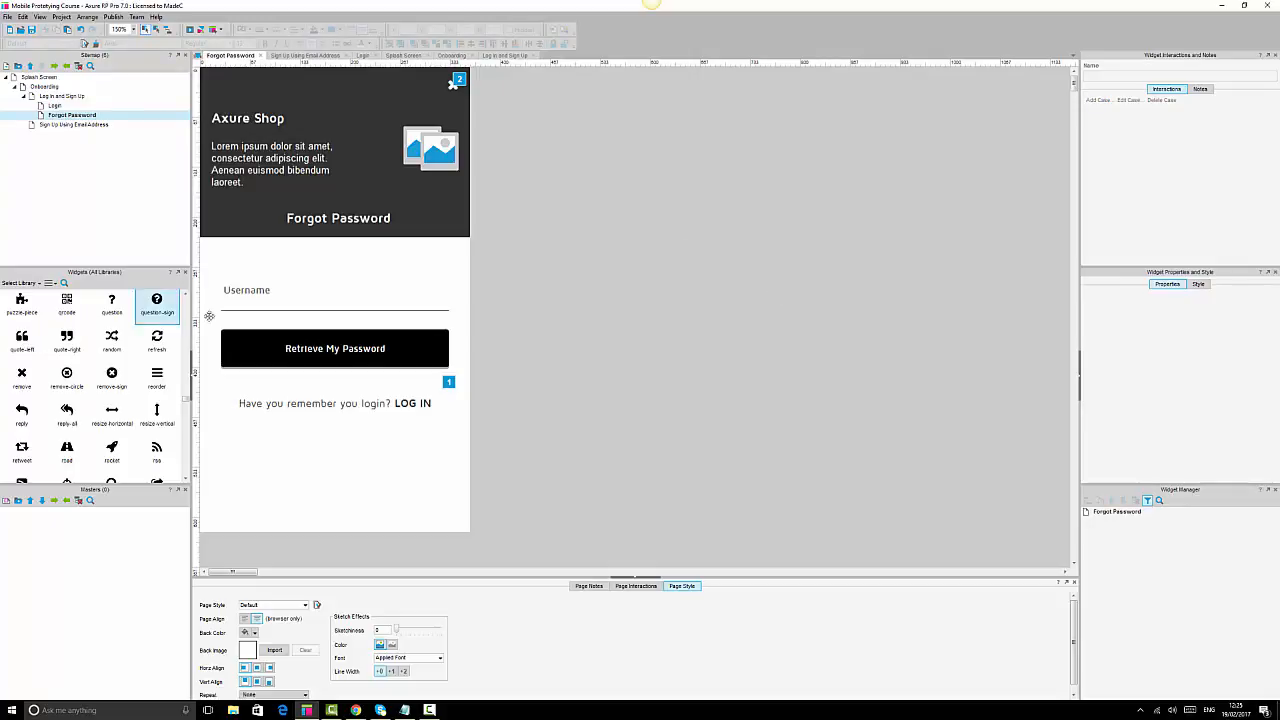
Group the Username field with the Retrieve My Password button and recheck the LOG IN text.
click(317, 346)
ctrl+click(245, 293)
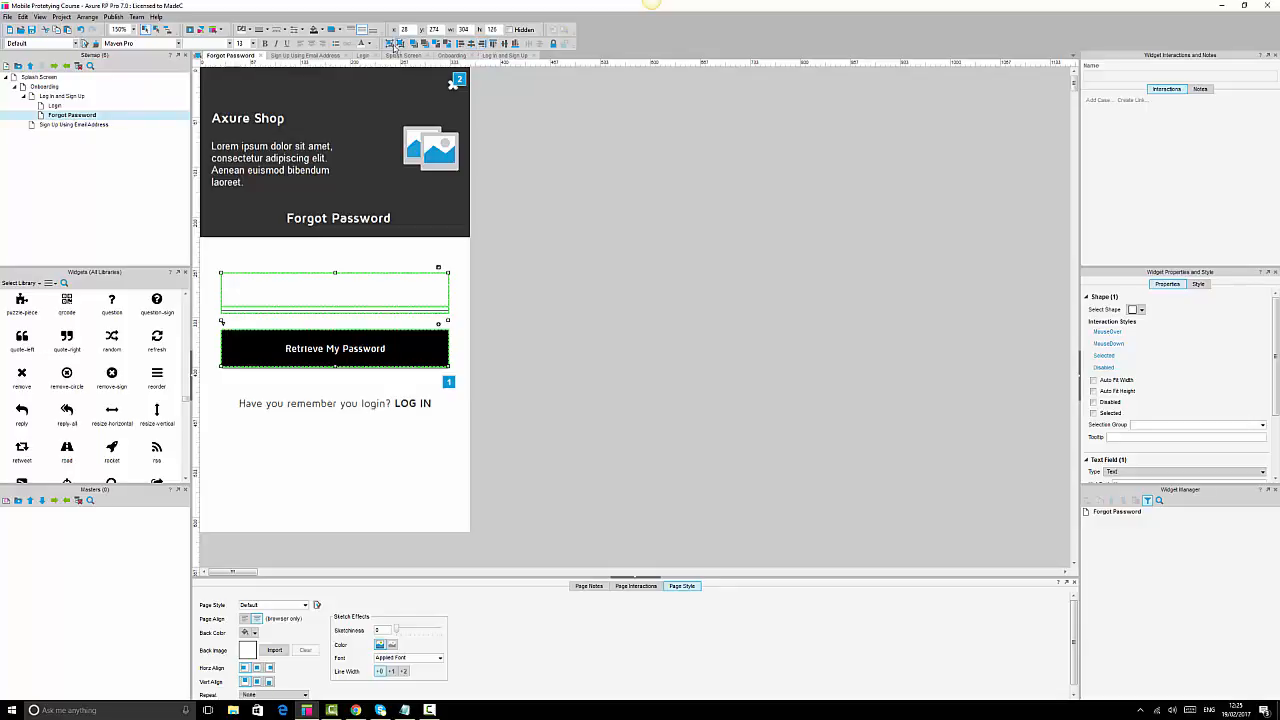
click(391, 44)
click(586, 184)
click(378, 403)
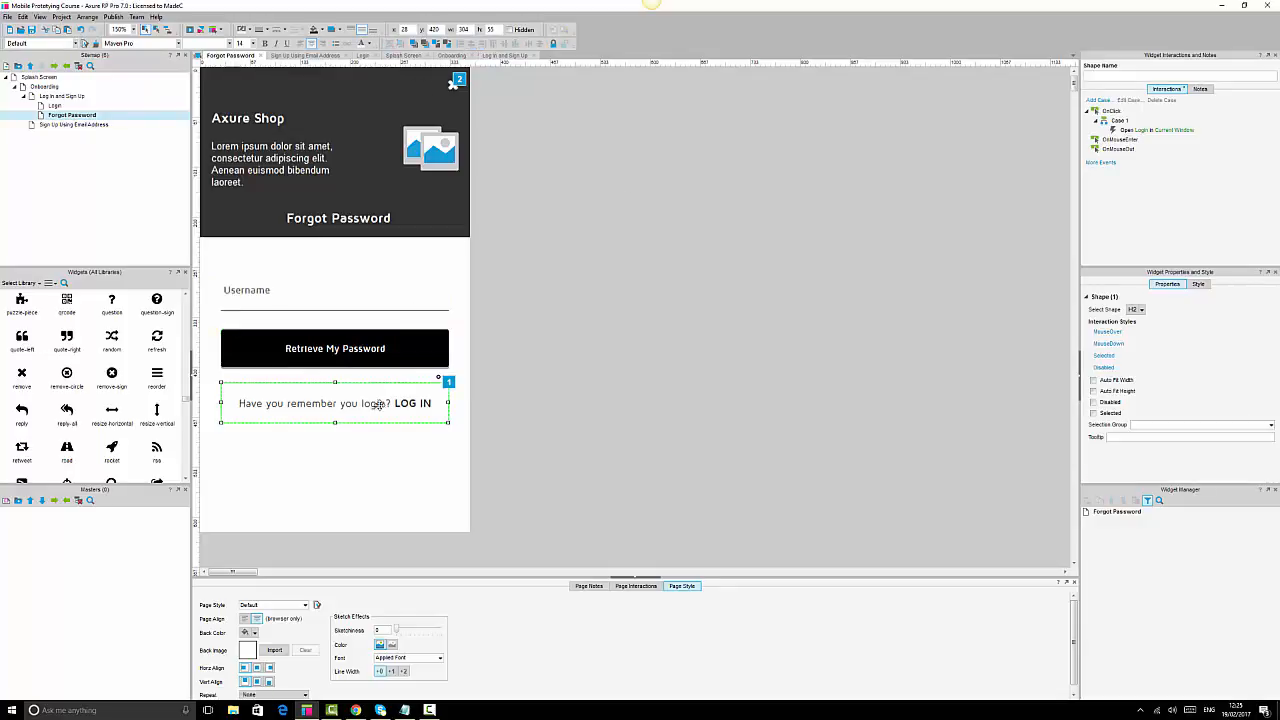
click(769, 361)
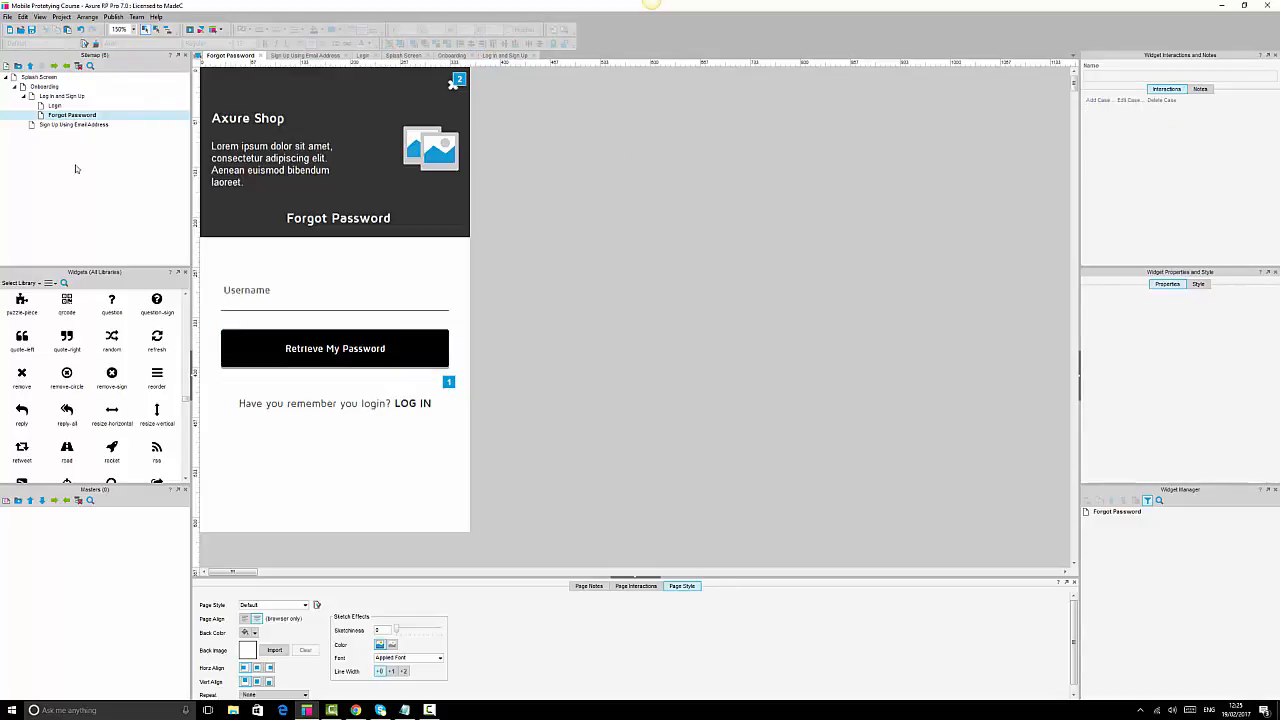
Check the Login page's grouped form, then bring the browser preview forward.
double_click(49, 97)
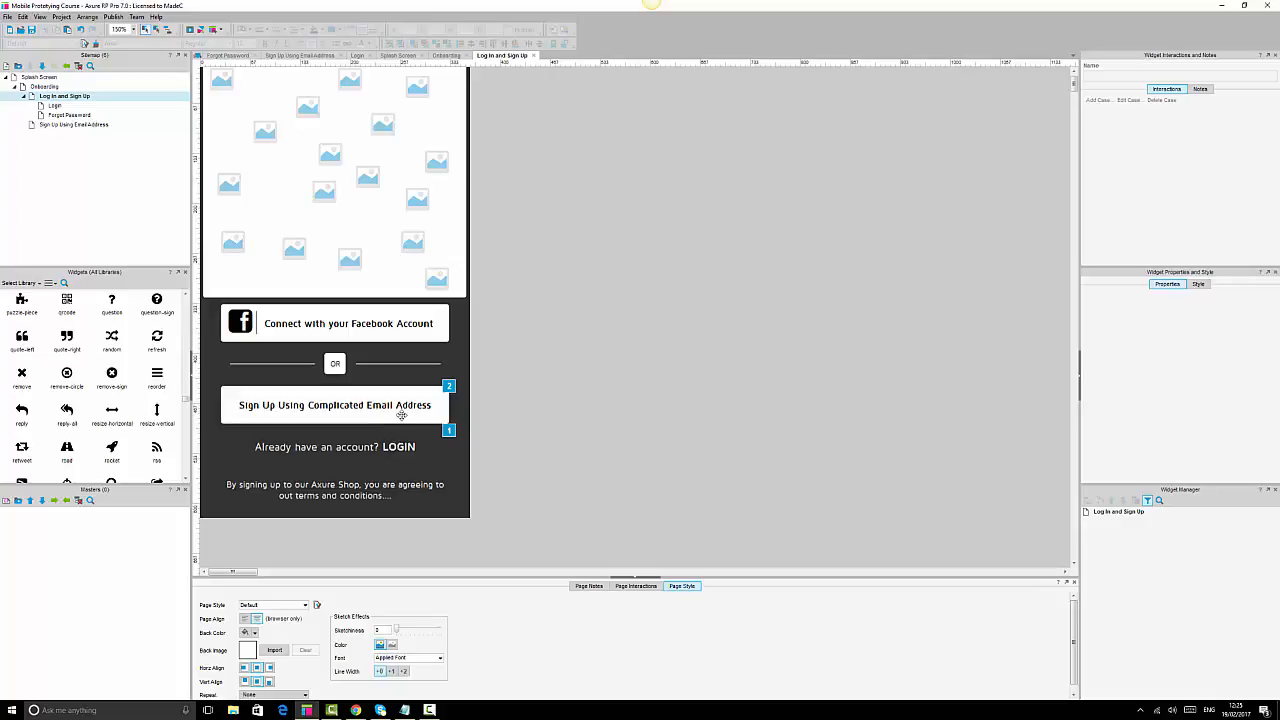
double_click(56, 106)
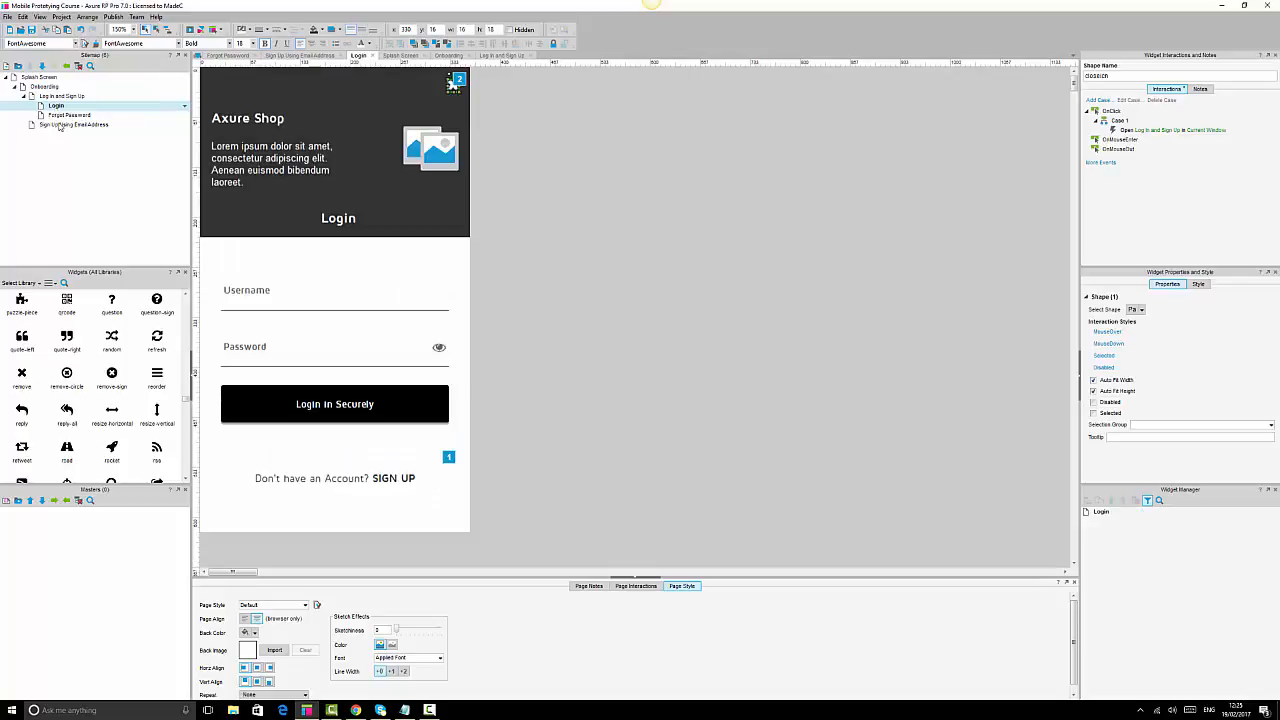
click(336, 405)
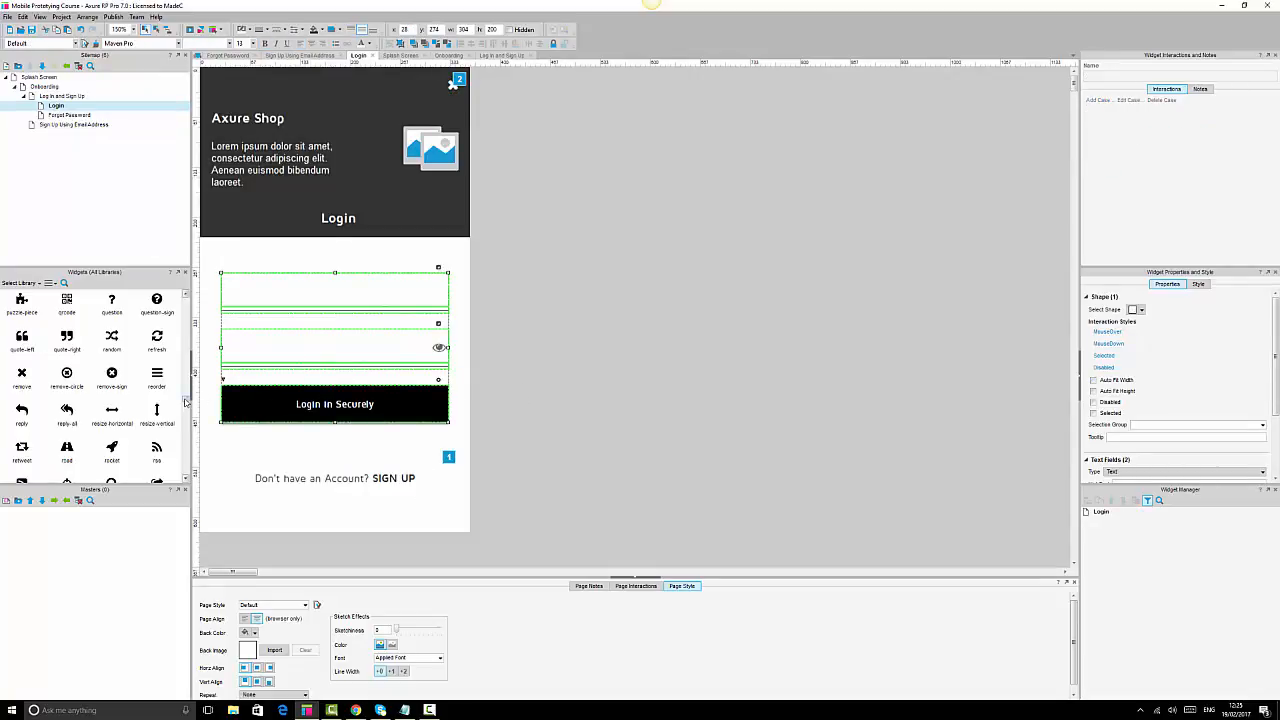
drag(185, 401, 182, 300)
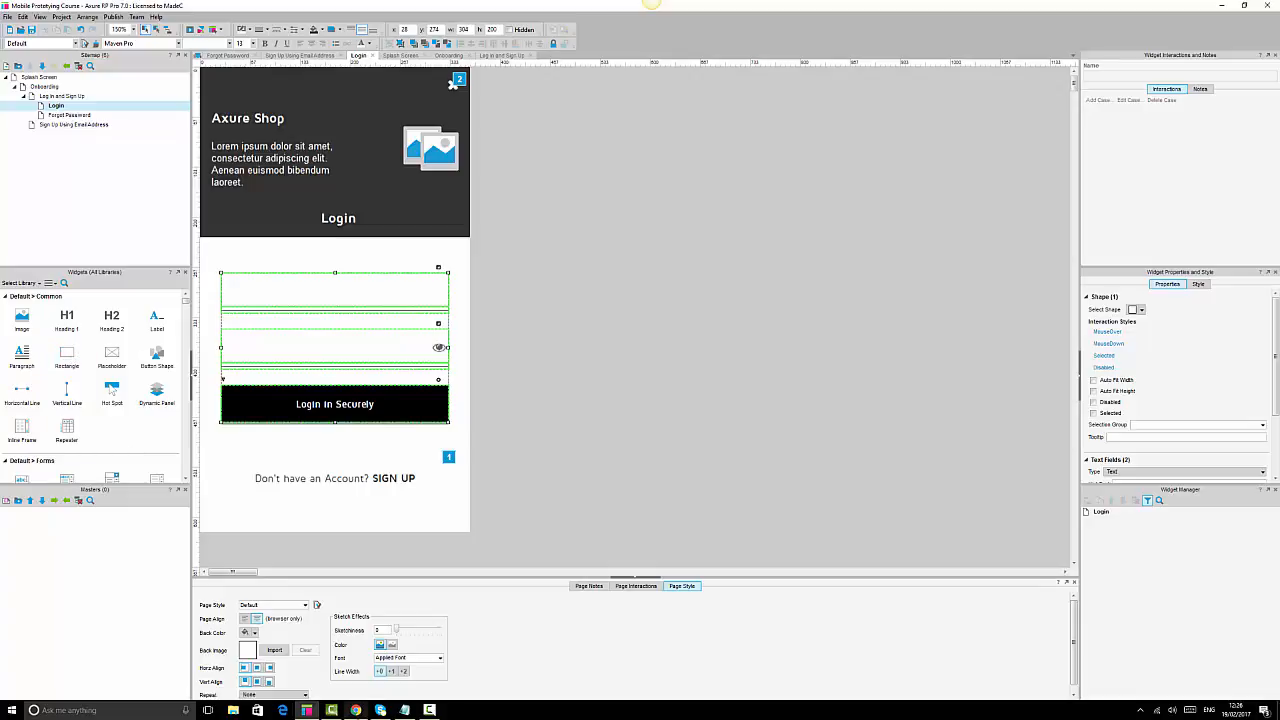
click(356, 711)
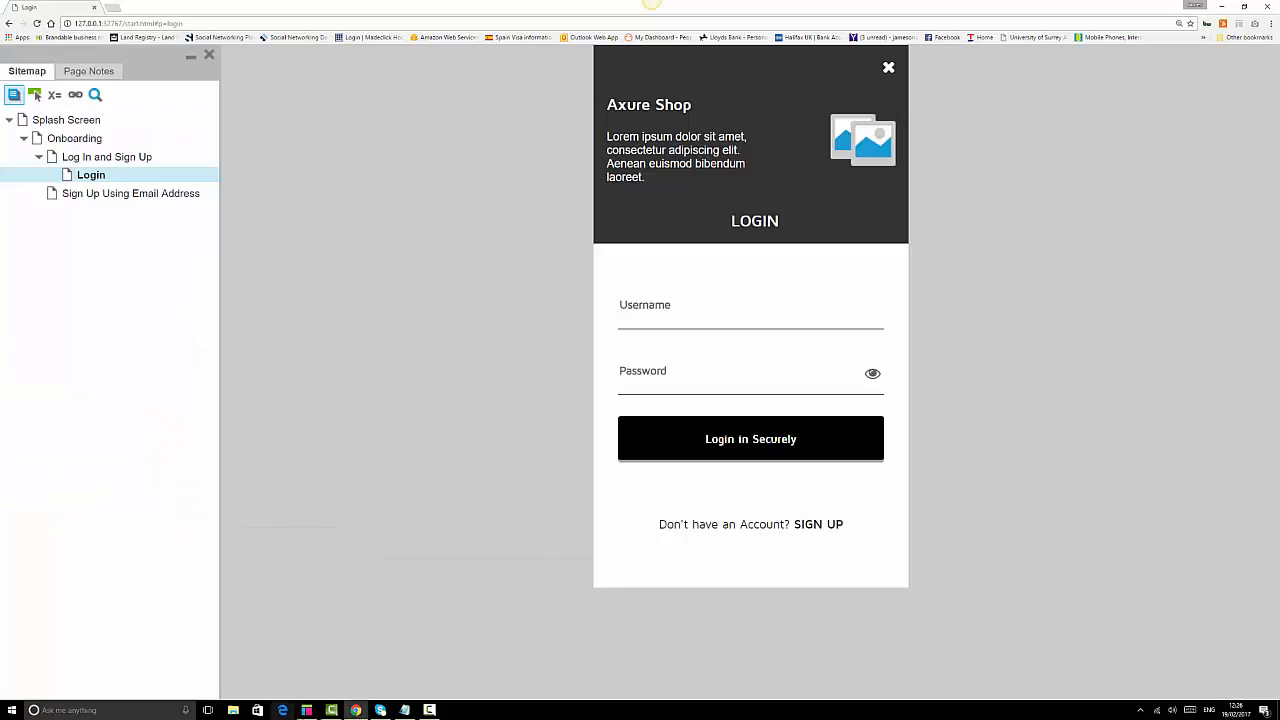
Regenerate the browser preview and load its web address in a new Chrome tab.
click(306, 710)
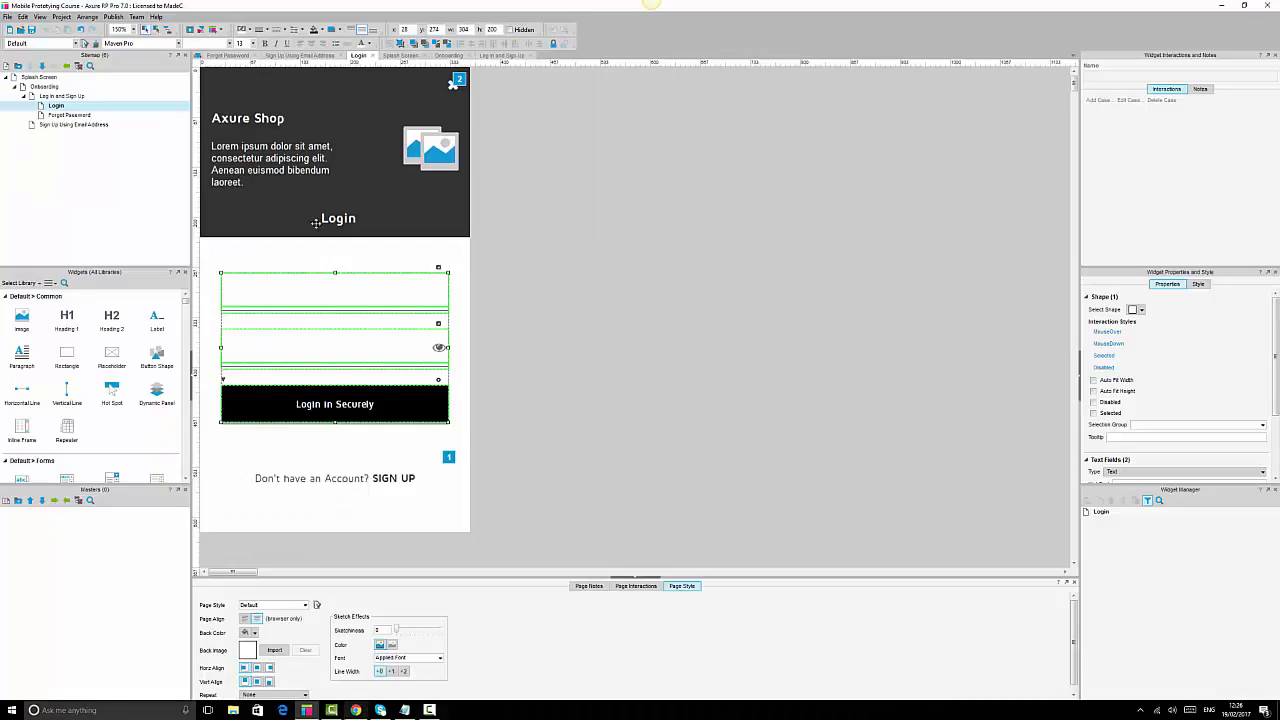
click(190, 30)
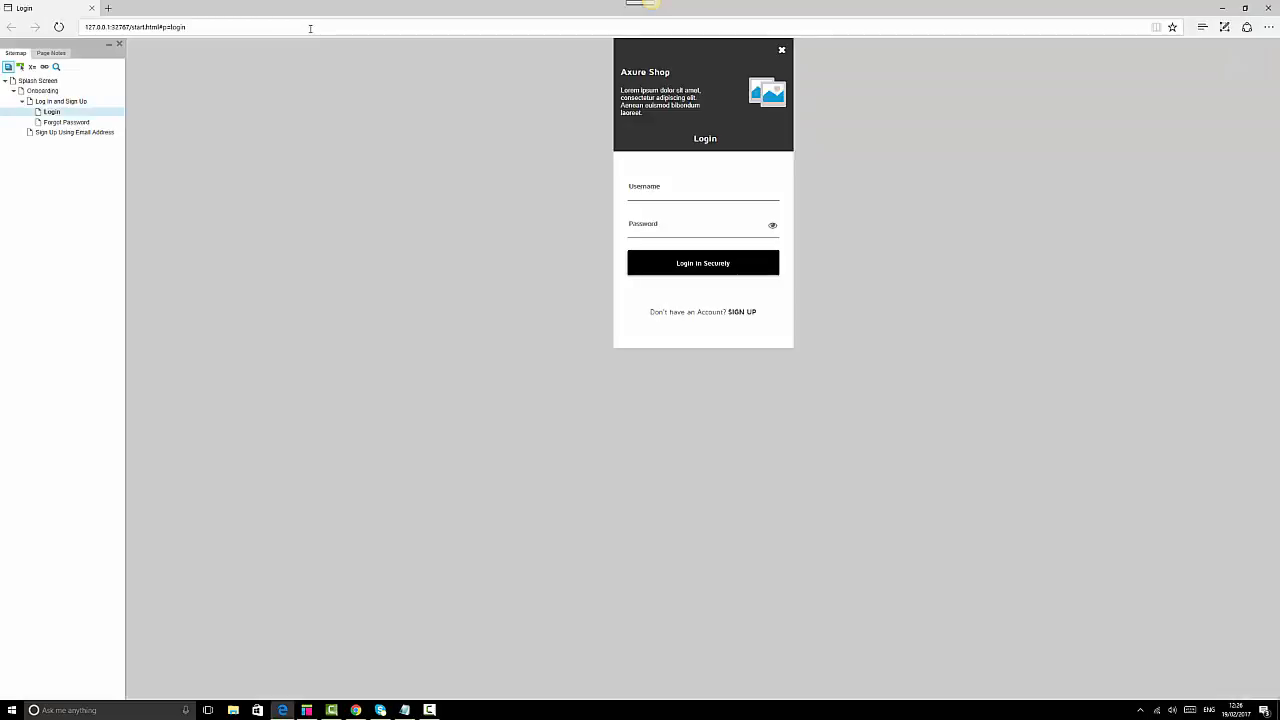
click(310, 28)
key(ctrl+c)
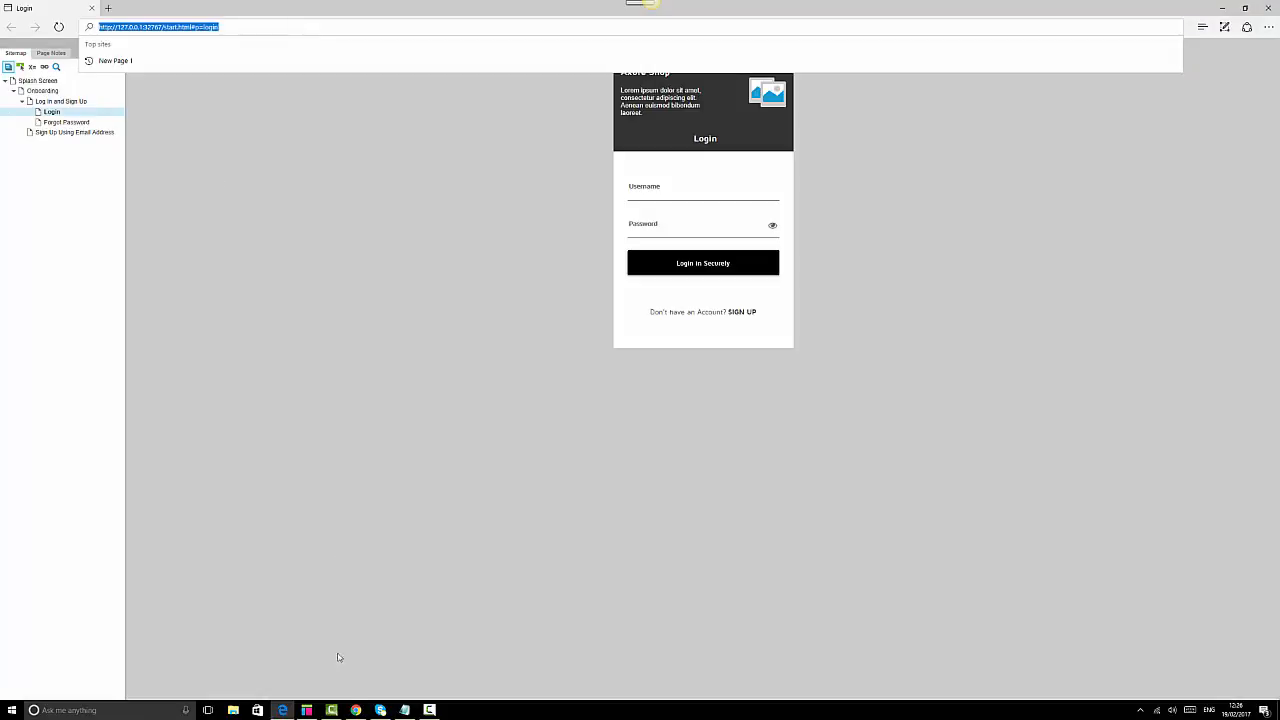
click(355, 710)
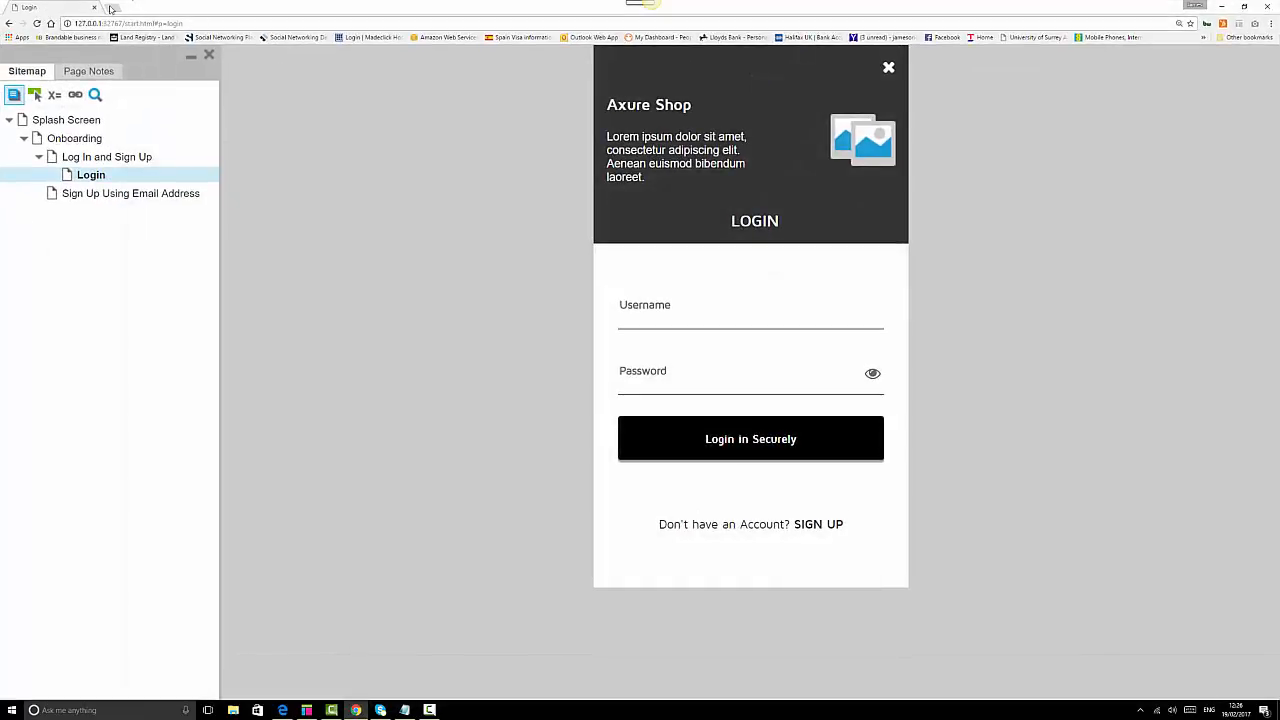
click(117, 8)
key(ctrl+v)
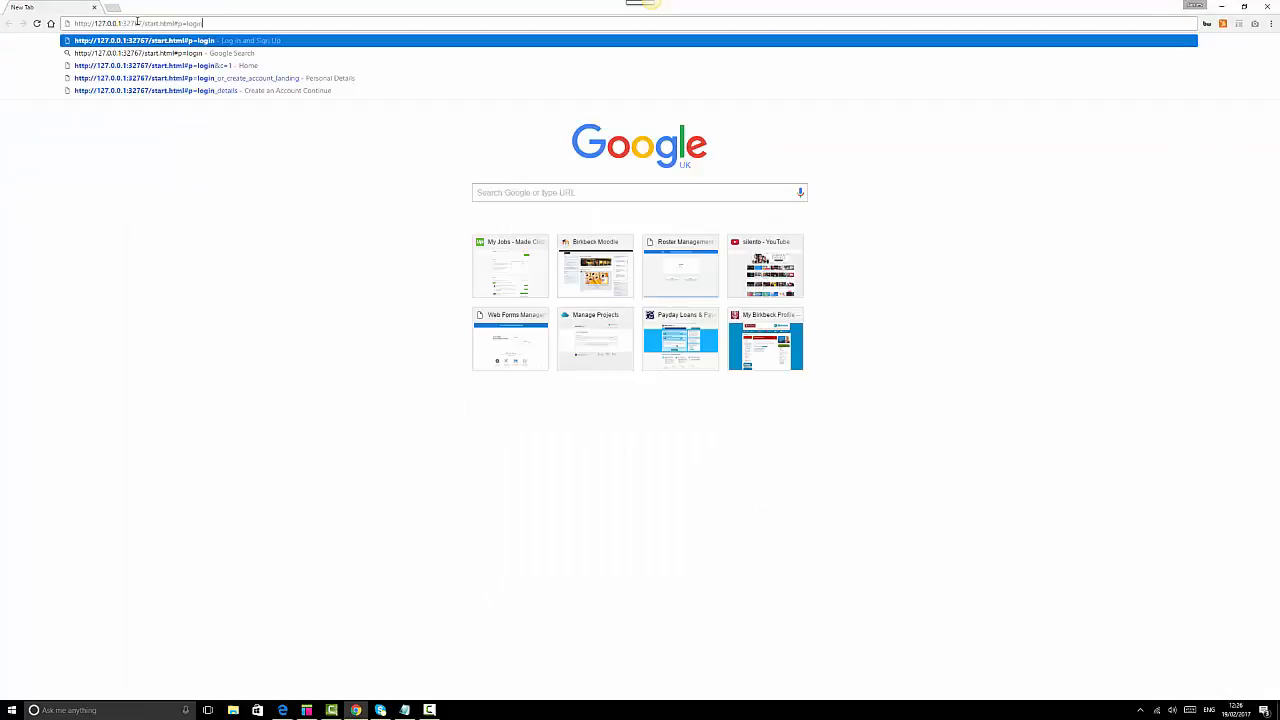
key(Return)
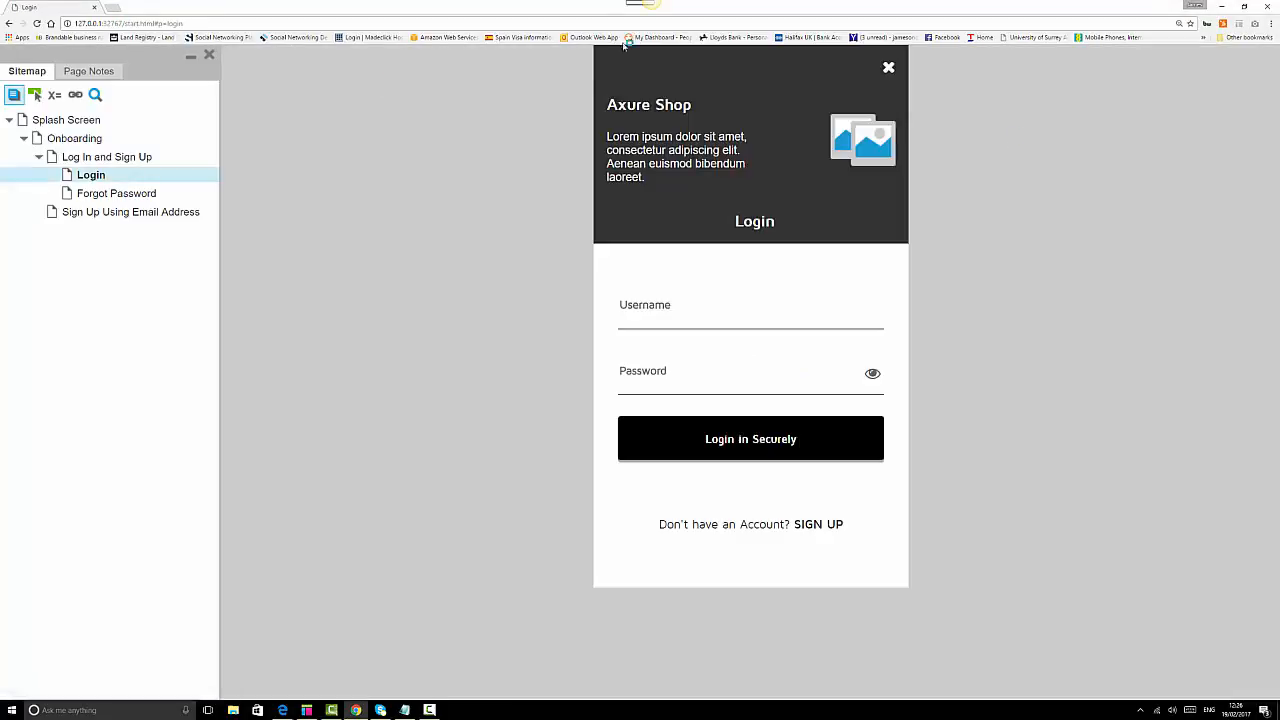
Go from the Splash Screen through the onboarding carousel to Log In and Sign Up.
click(63, 120)
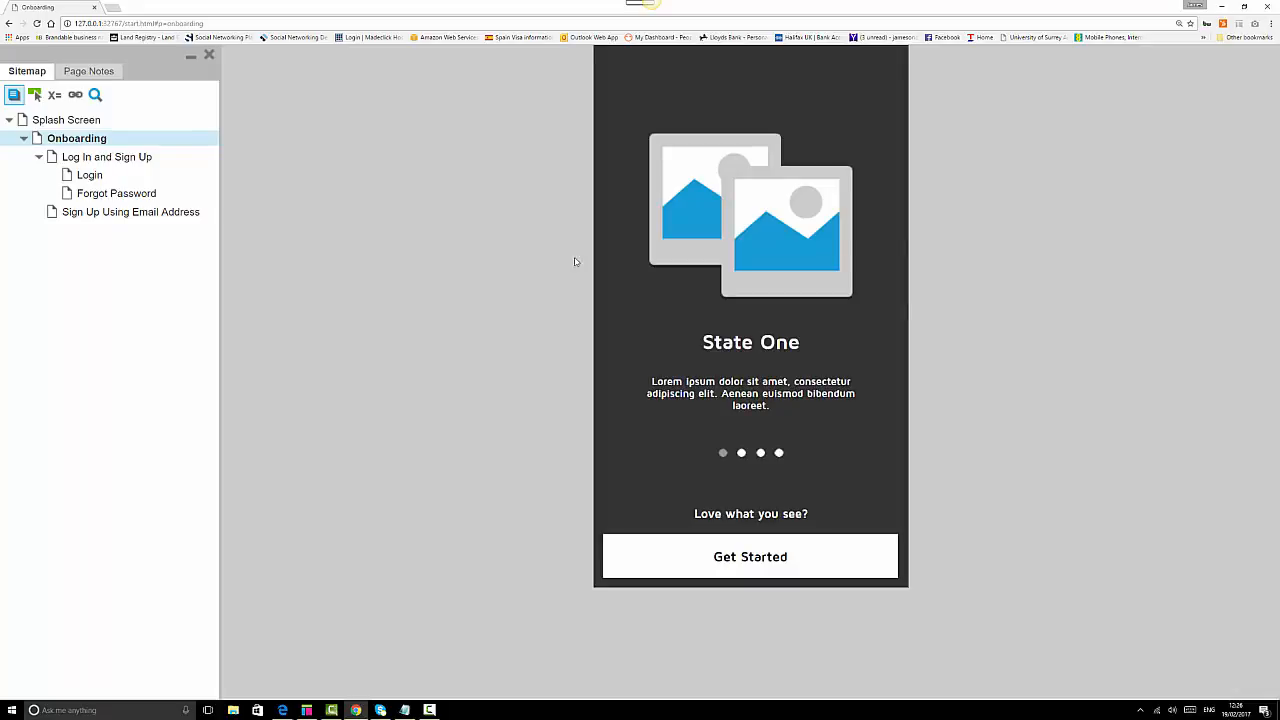
click(901, 455)
click(622, 460)
click(751, 563)
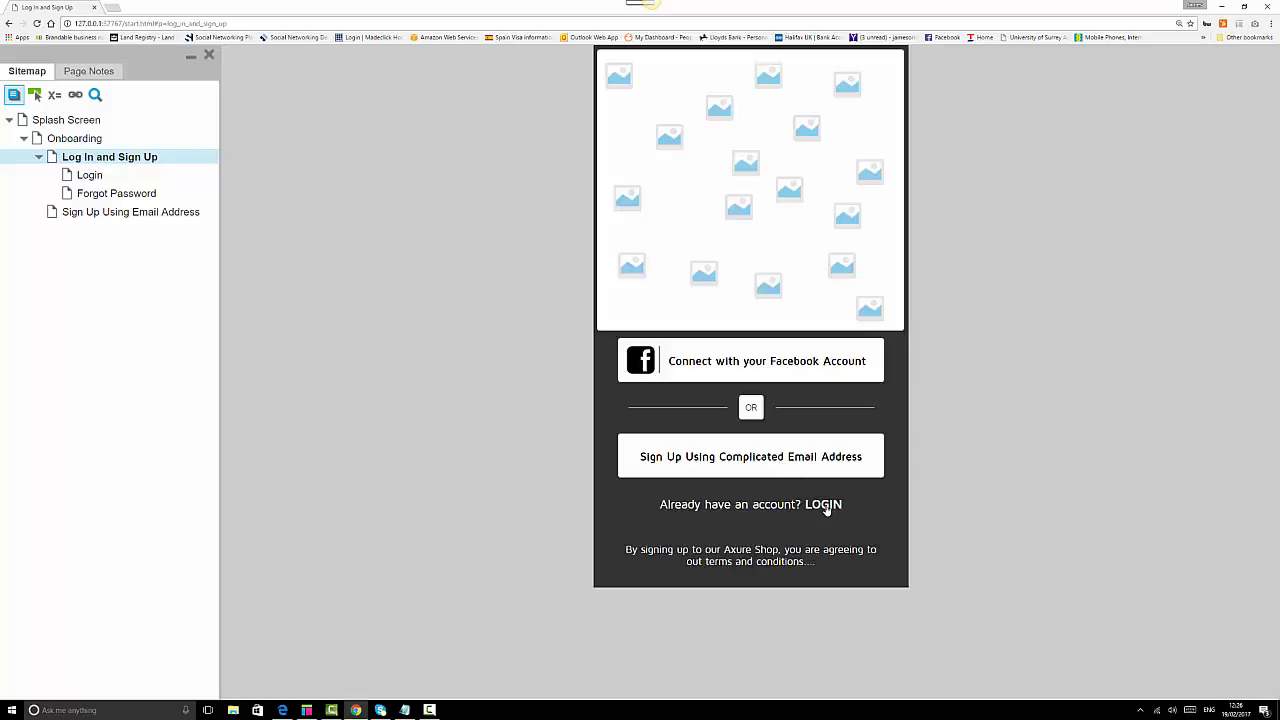
Test the sign-up and login links between the Sign Up and Login pages, then return to Axure.
click(831, 458)
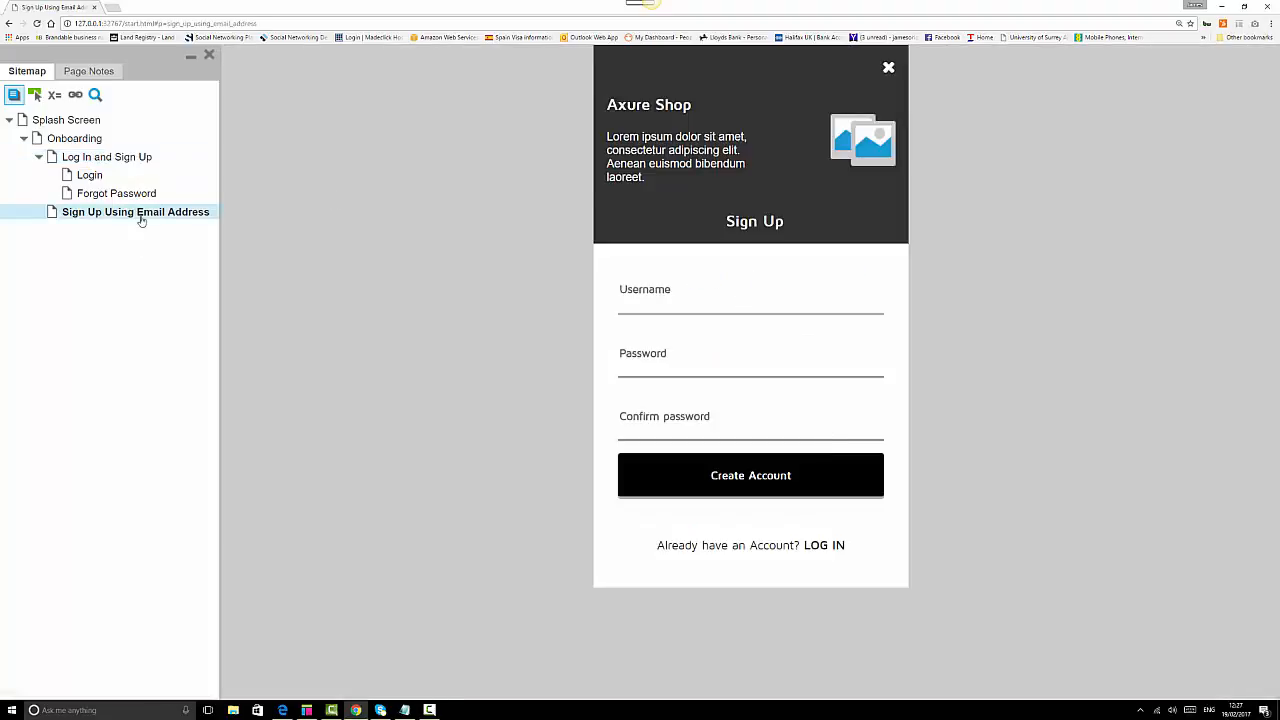
click(817, 549)
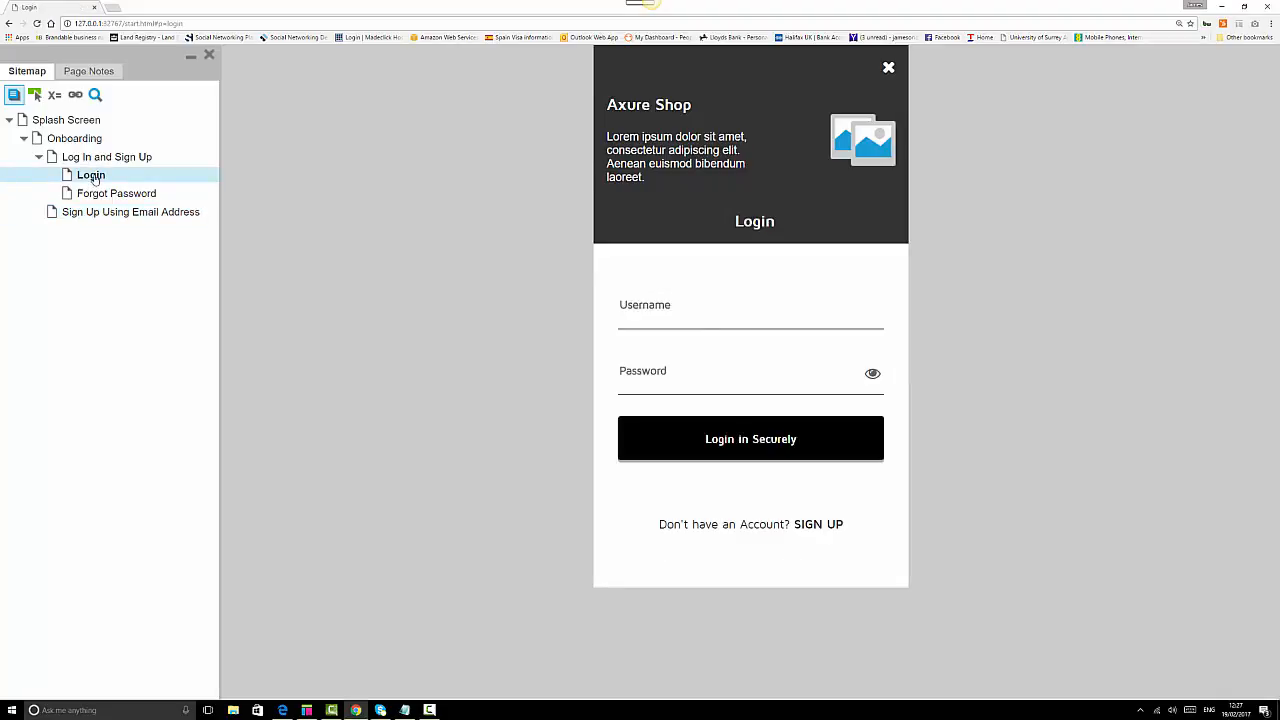
click(816, 525)
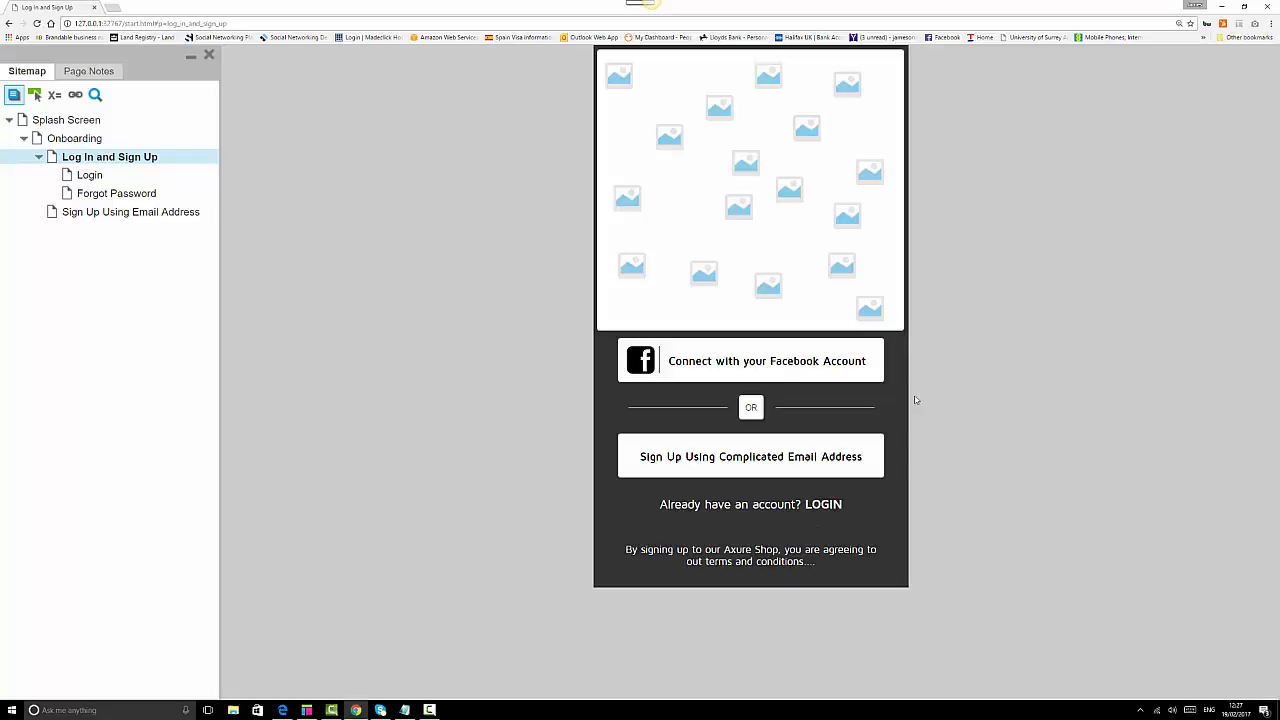
click(818, 506)
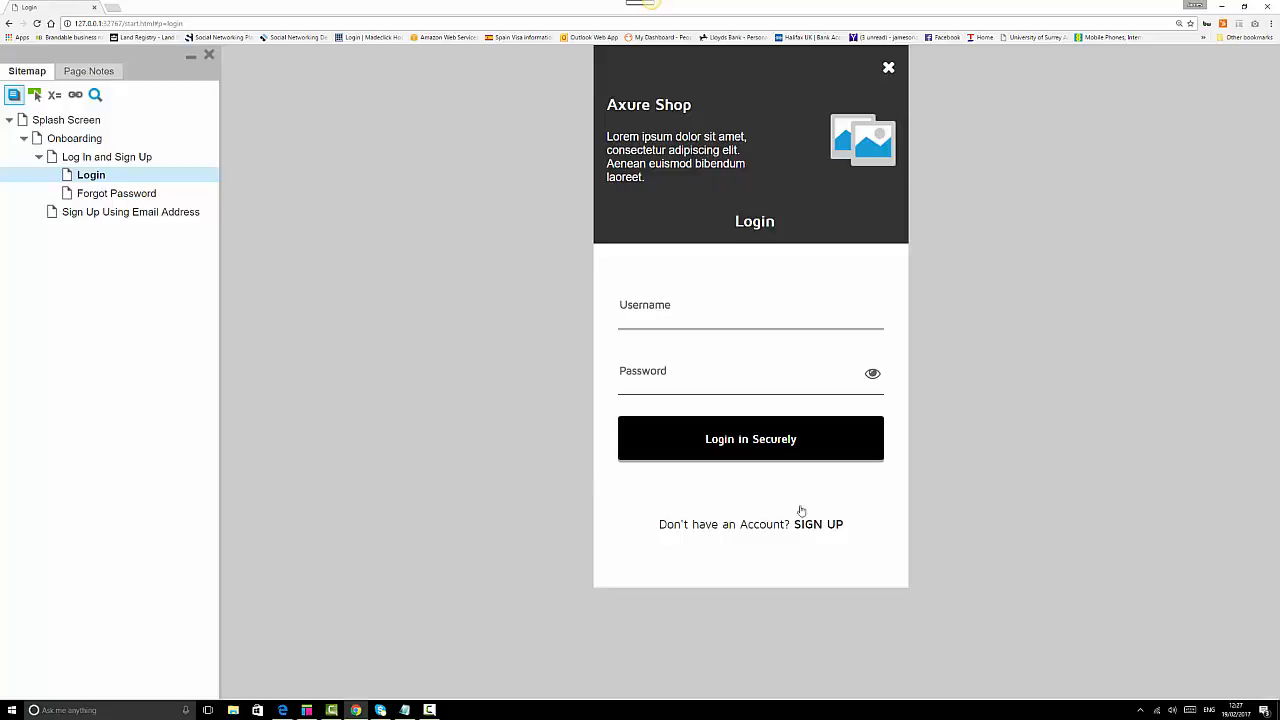
mouse_move(309, 713)
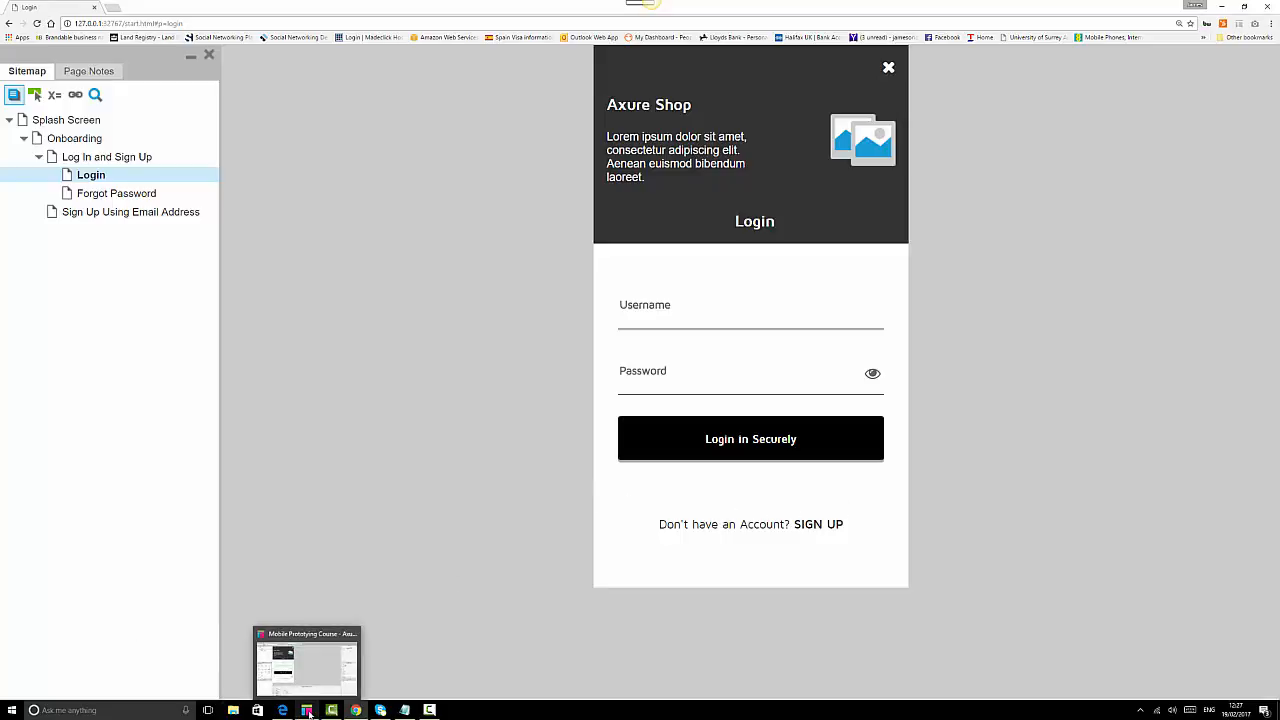
click(309, 711)
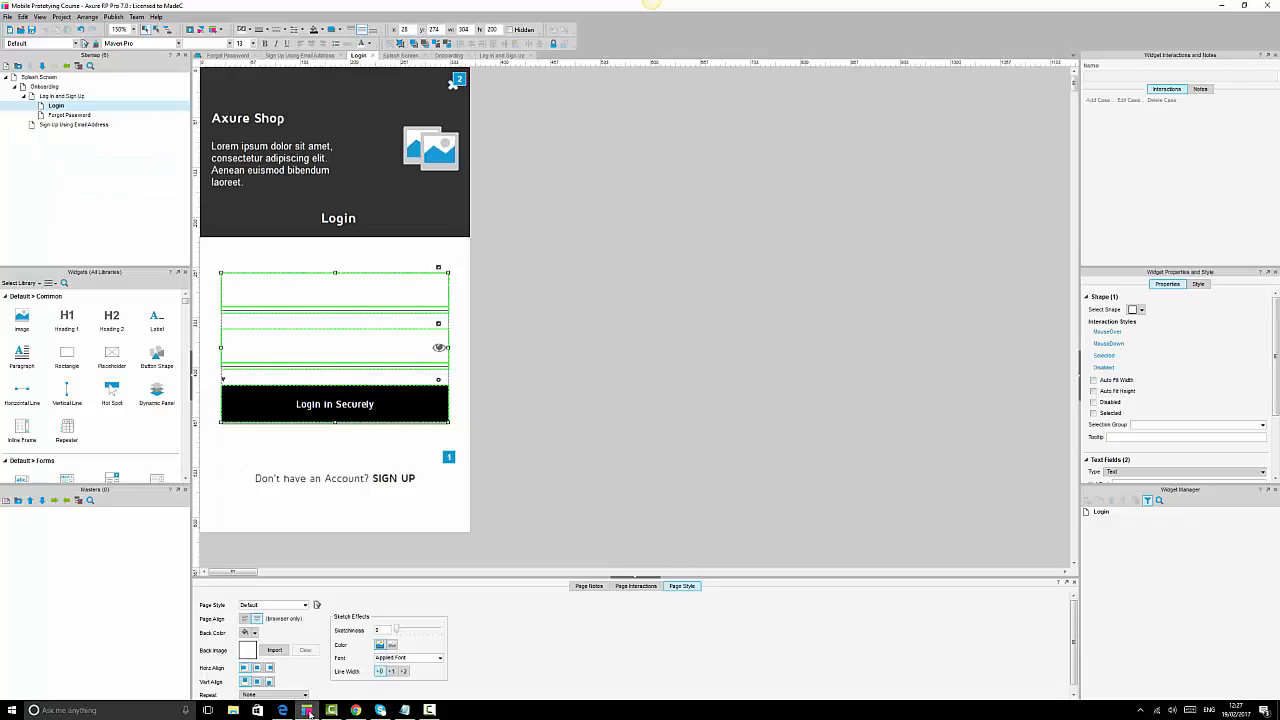
Duplicate the Don't have an Account? SIGN UP line just below the Login in Securely button.
click(601, 450)
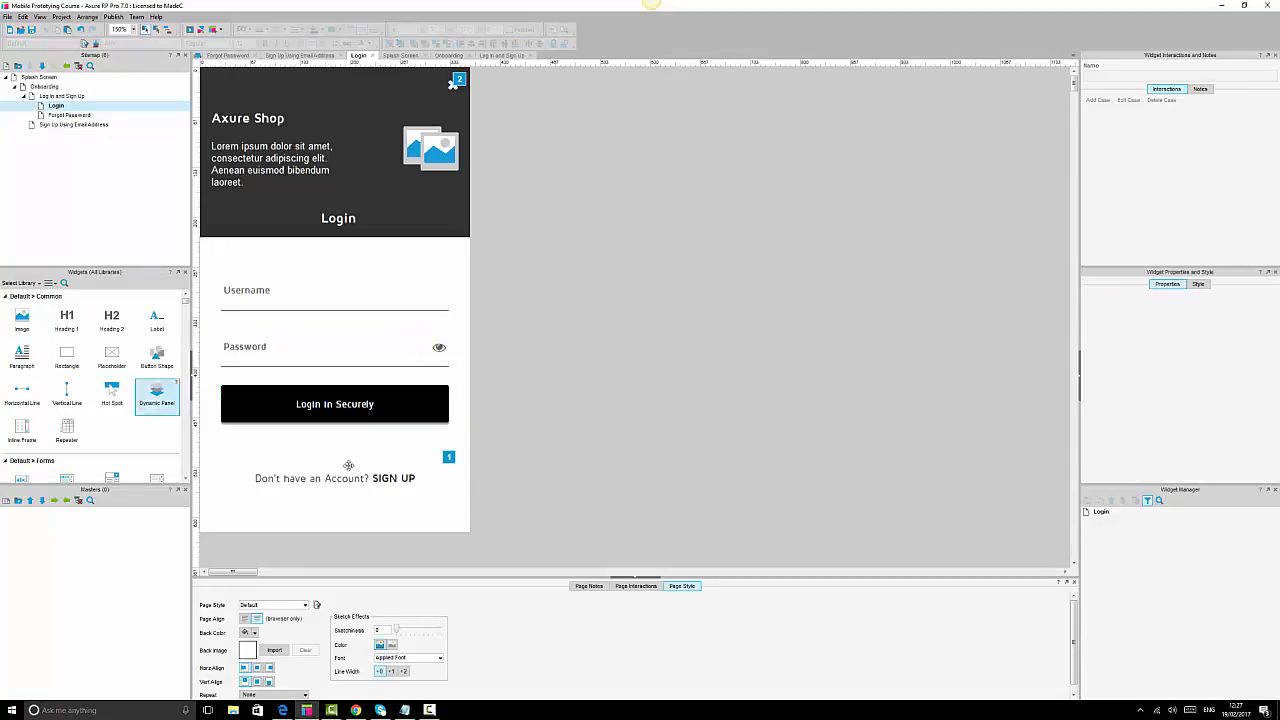
click(311, 478)
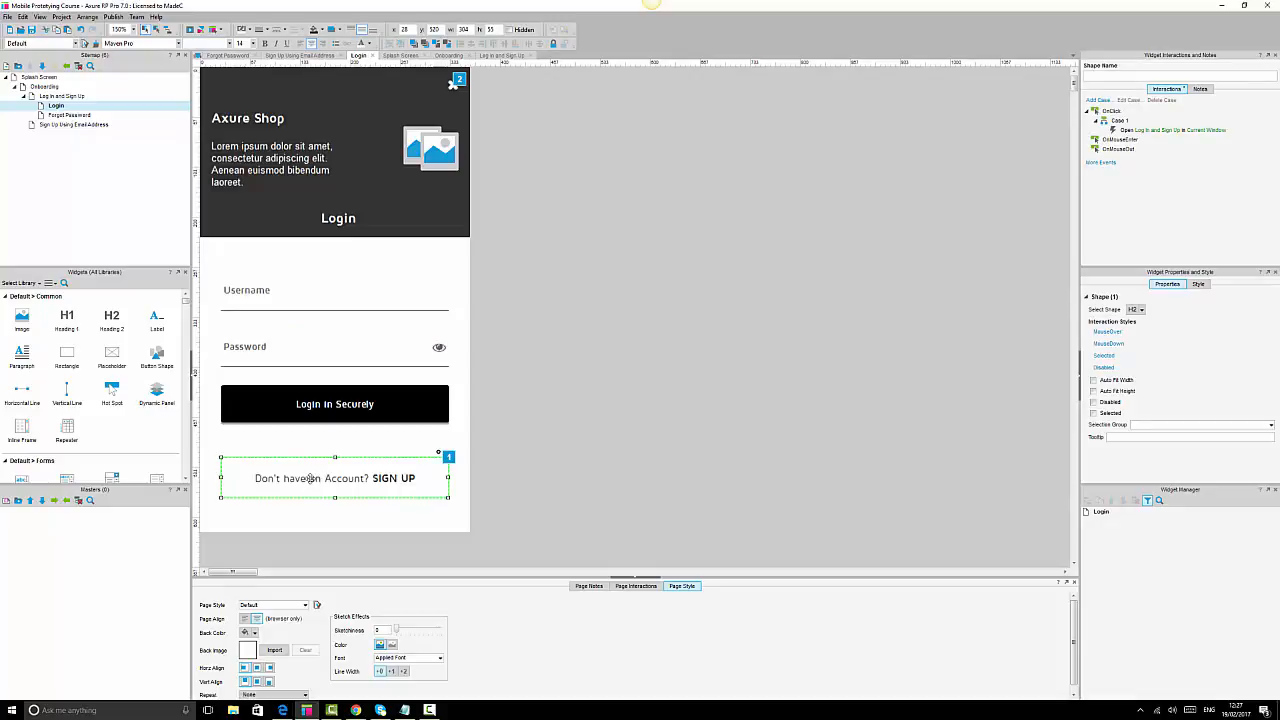
drag(311, 478, 336, 450)
Change the copied line's text to 'Forgot password?', removing the SIGN UP words.
double_click(339, 441)
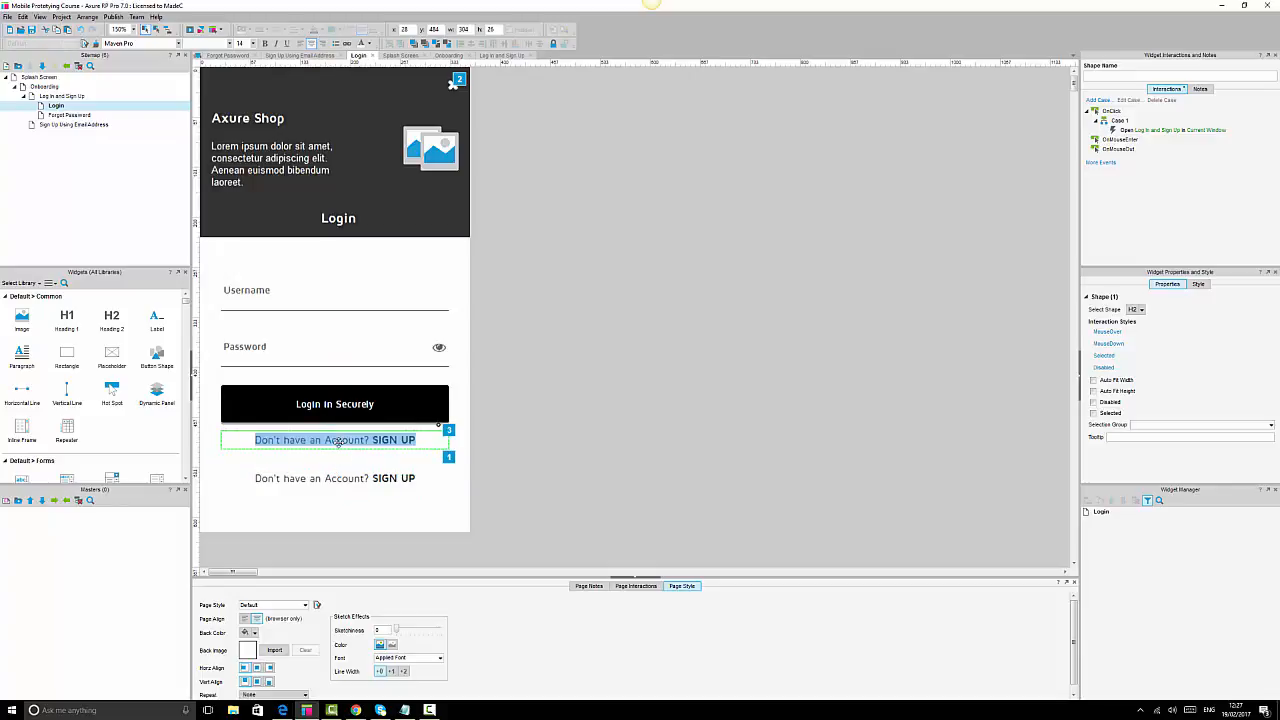
click(370, 440)
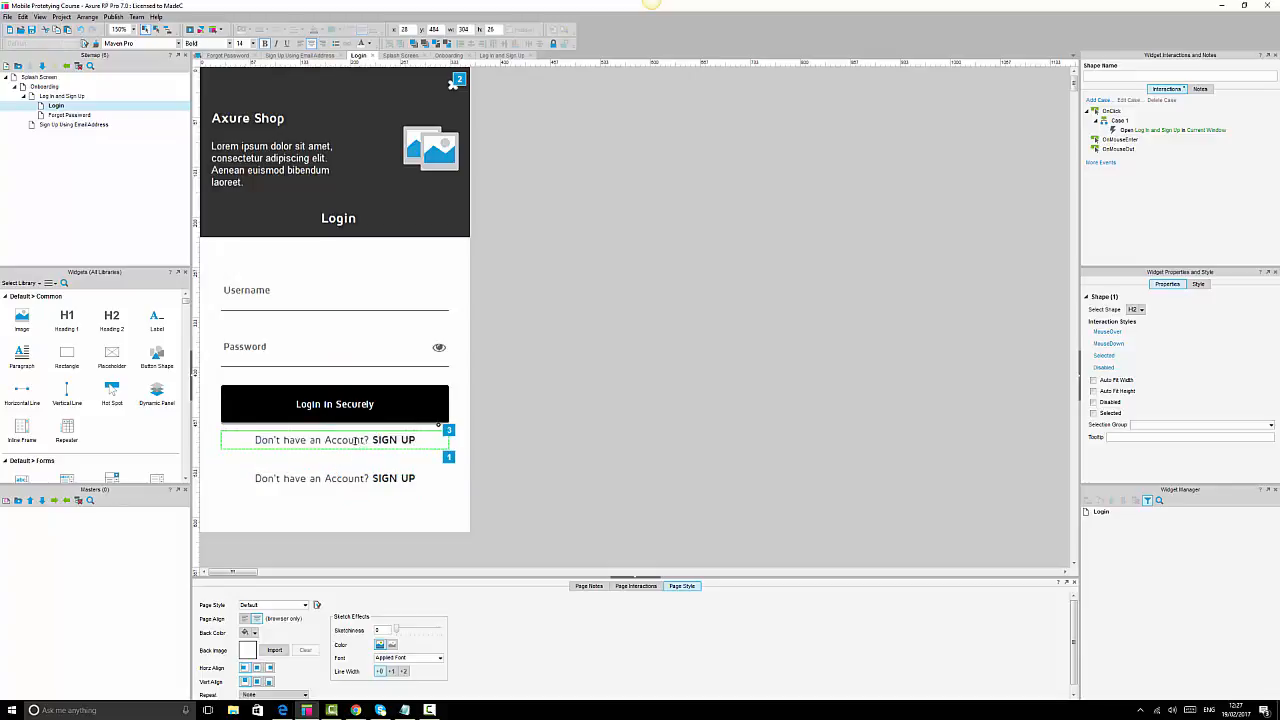
drag(366, 440, 257, 442)
text(Forgot p)
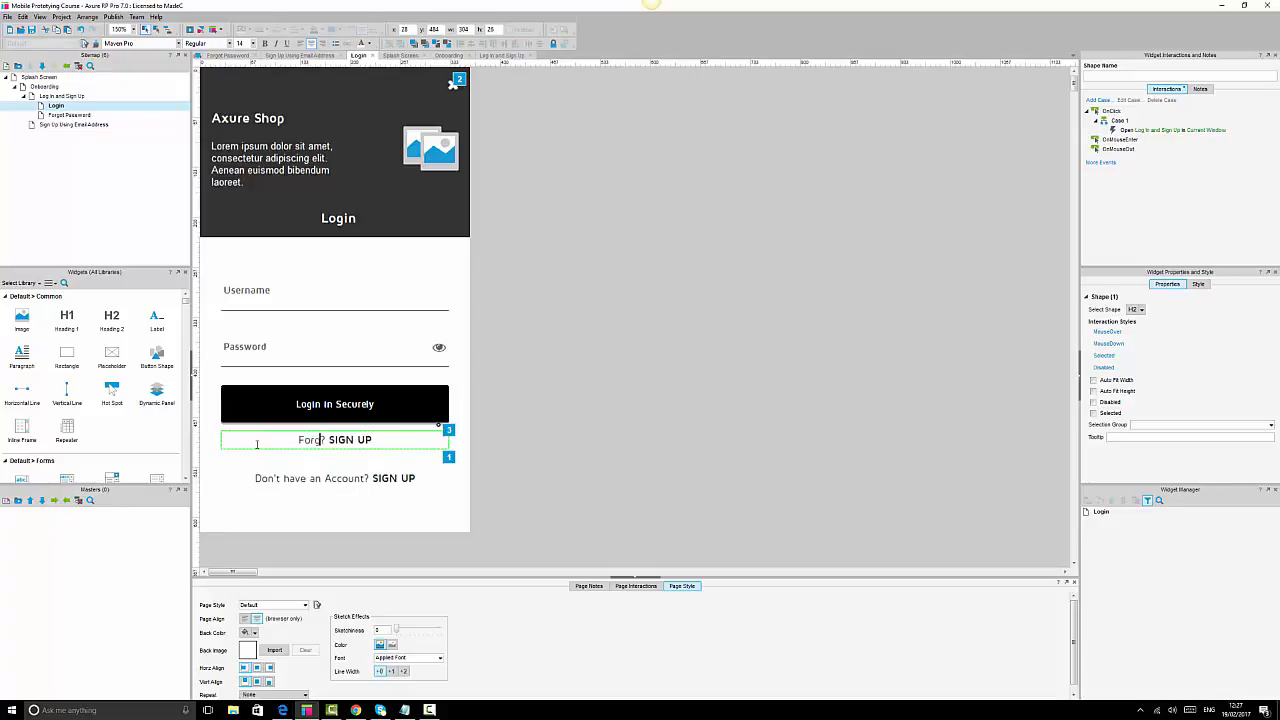
text(assword)
triple_click(364, 440)
drag(357, 440, 403, 440)
key(BackSpace)
key(Escape)
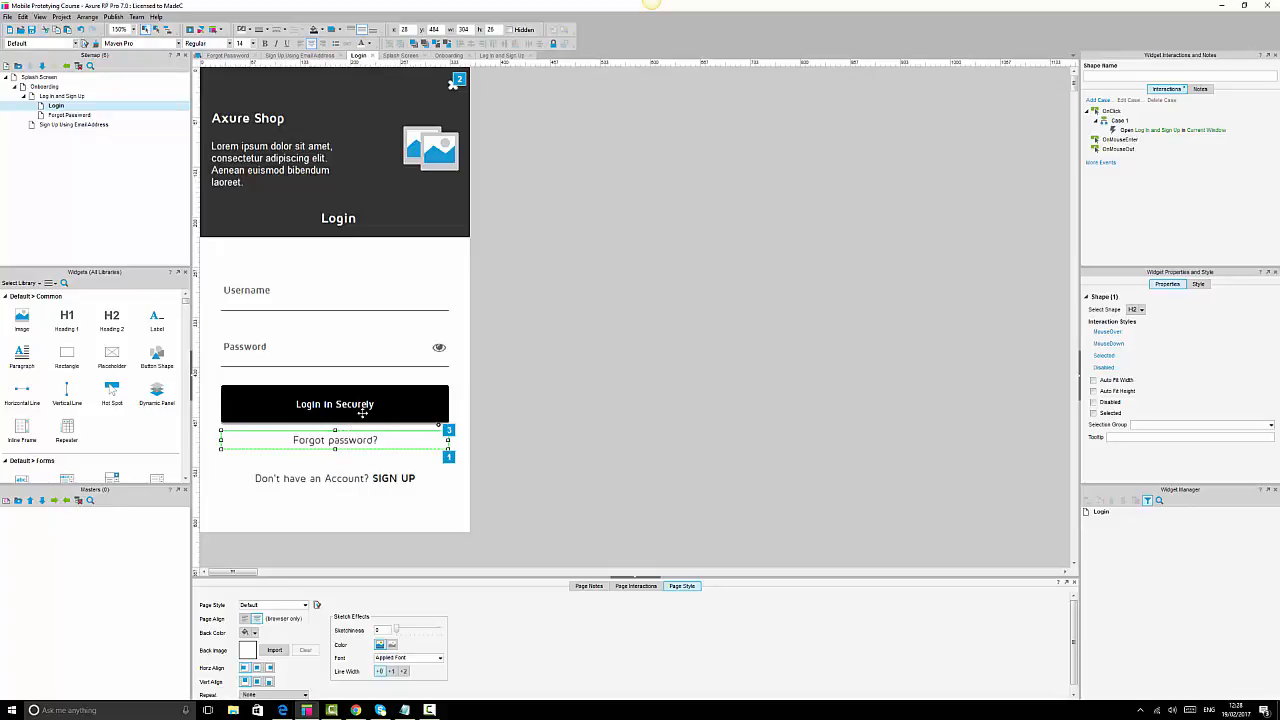
click(362, 412)
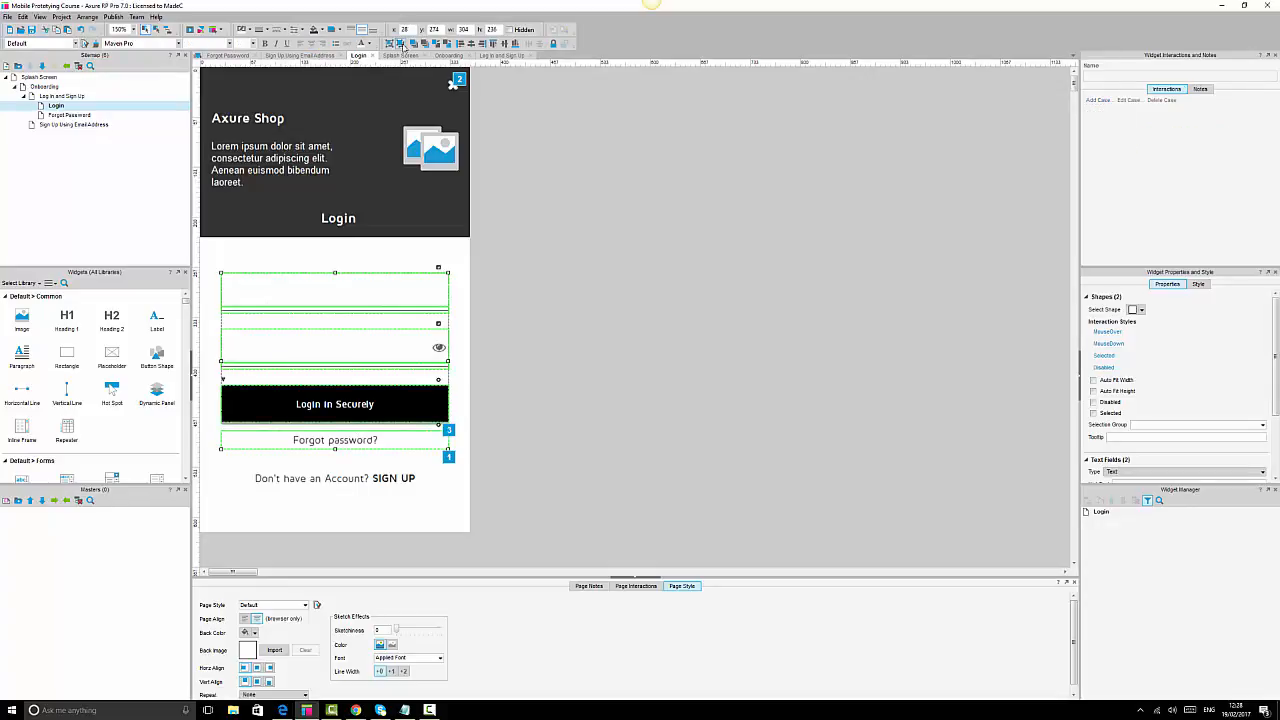
Distribute the login form vertically and move the SIGN UP line about 19 px lower.
click(540, 44)
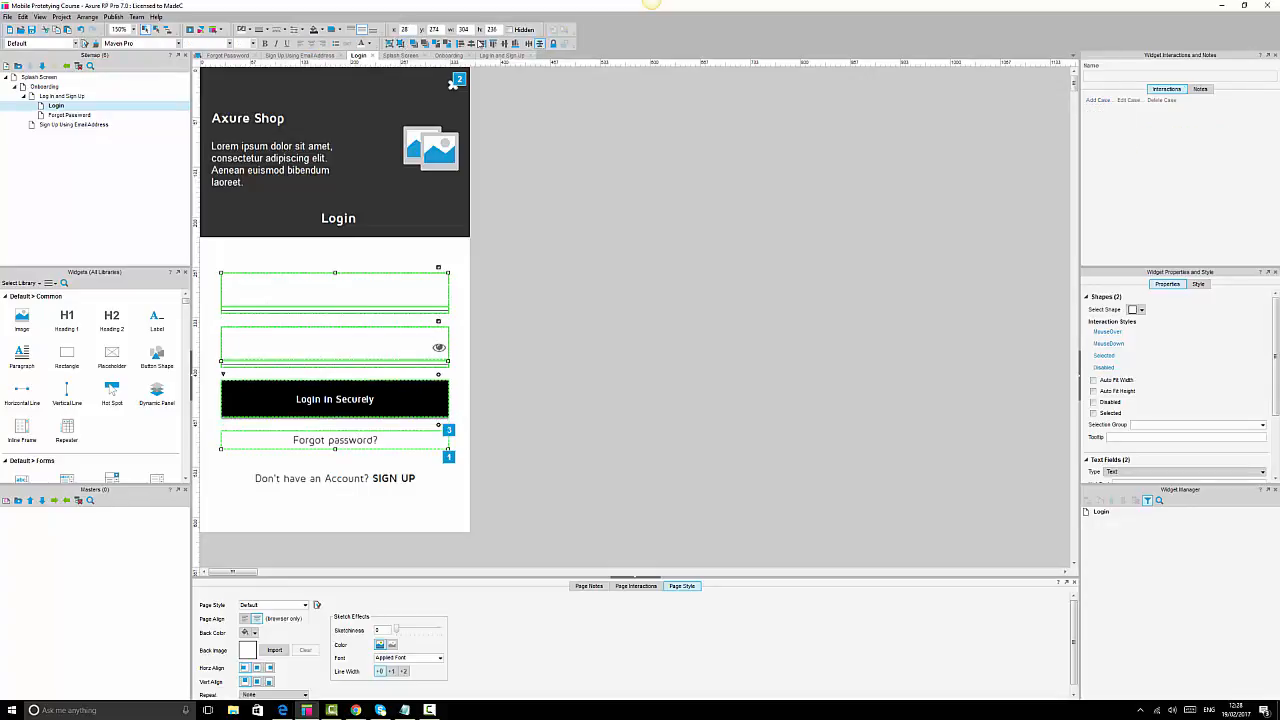
click(687, 295)
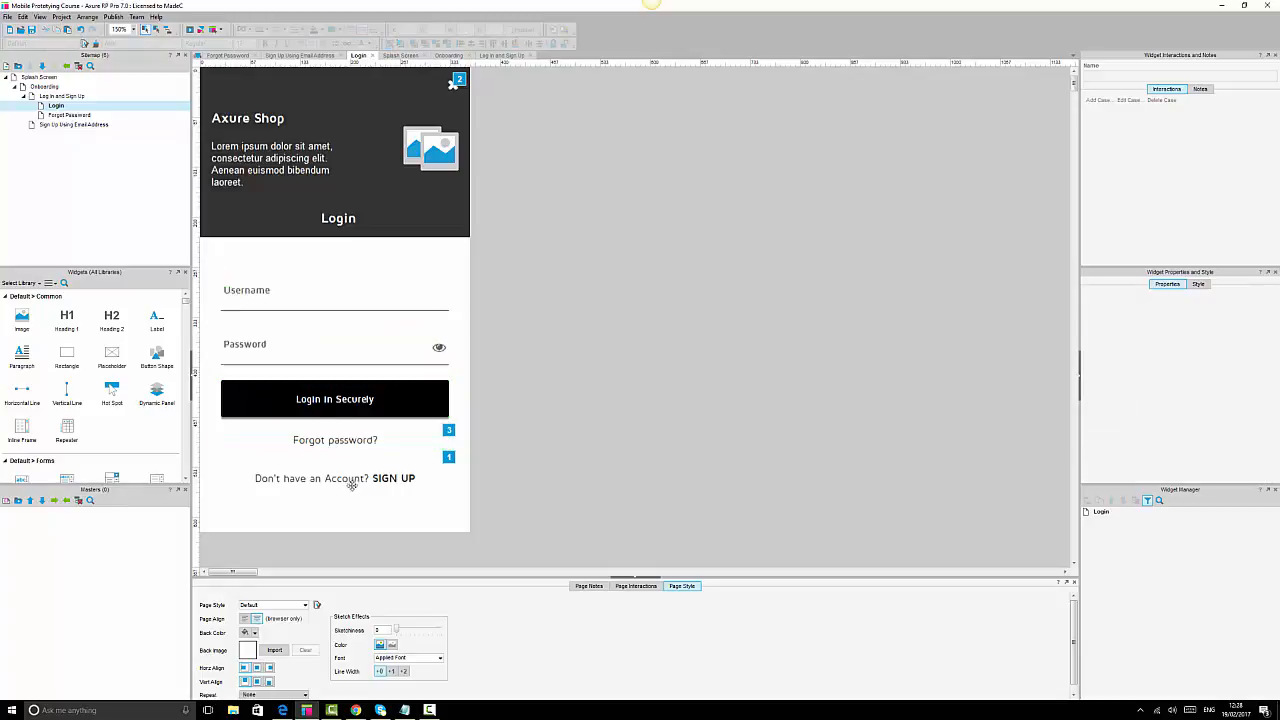
click(338, 480)
drag(338, 480, 338, 499)
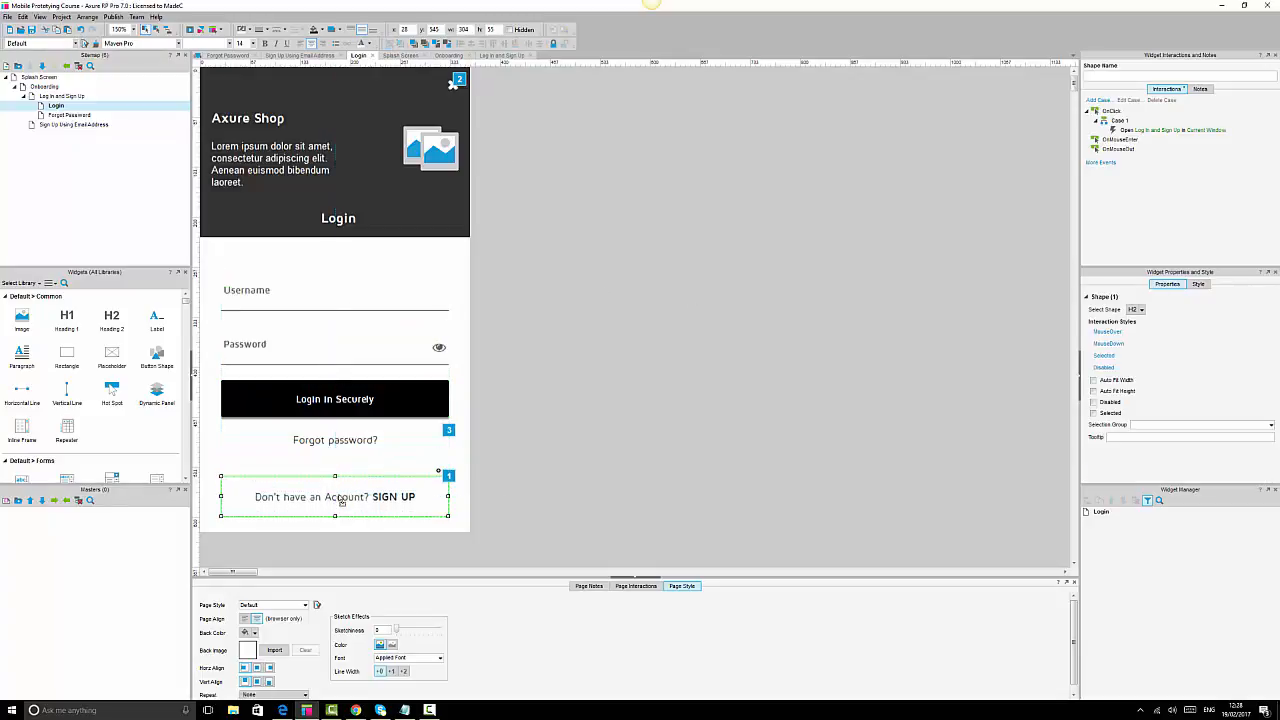
click(567, 485)
click(350, 500)
Select the login form elements, the header title, text and image, and the dark header background.
click(353, 395)
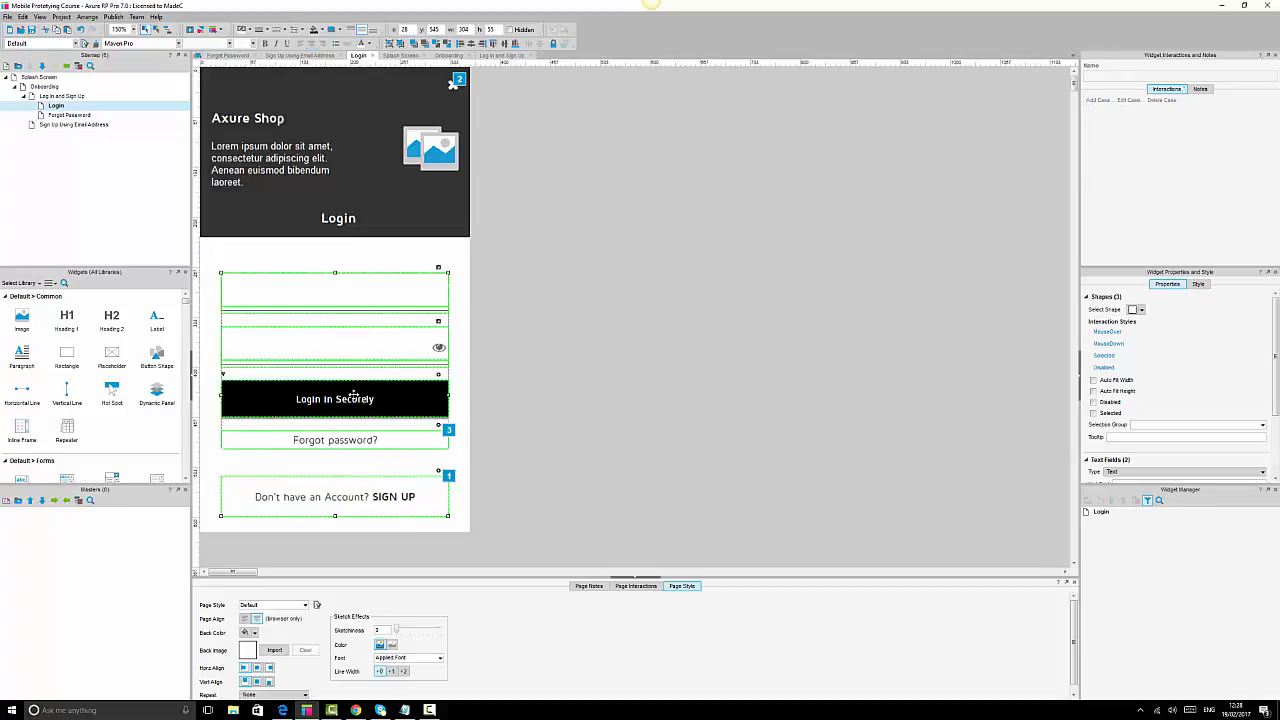
ctrl+click(305, 158)
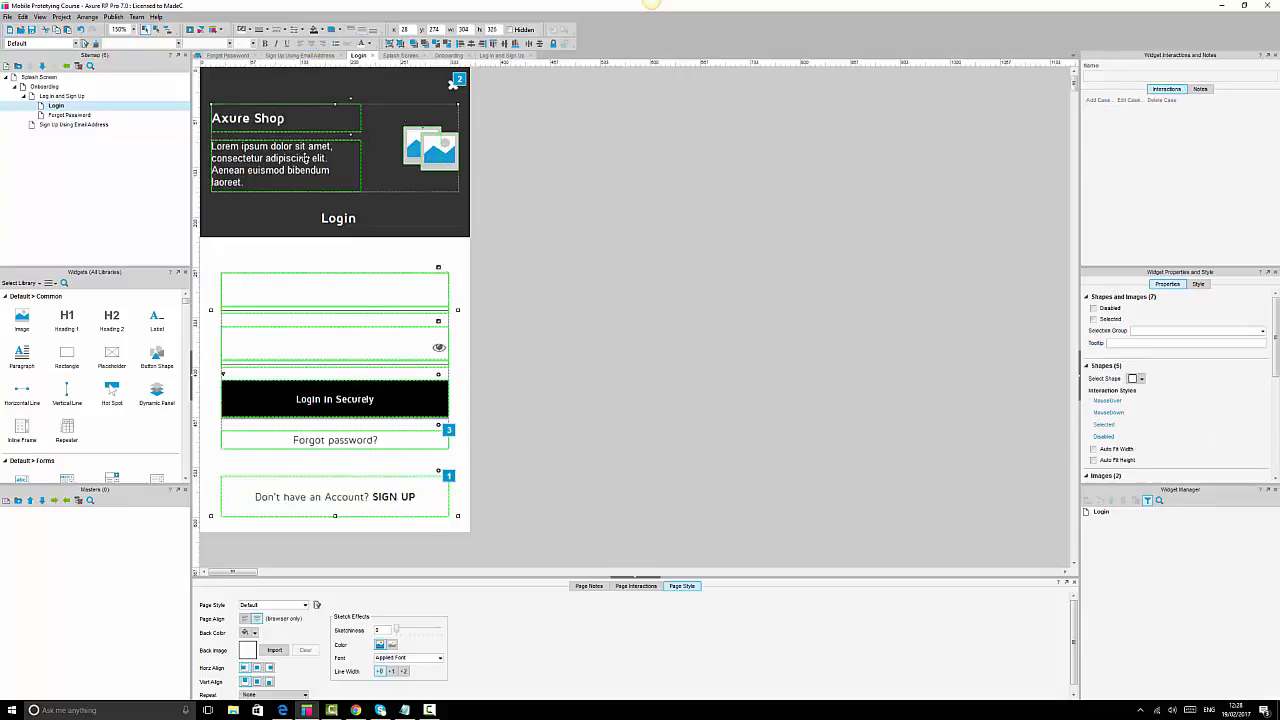
click(340, 88)
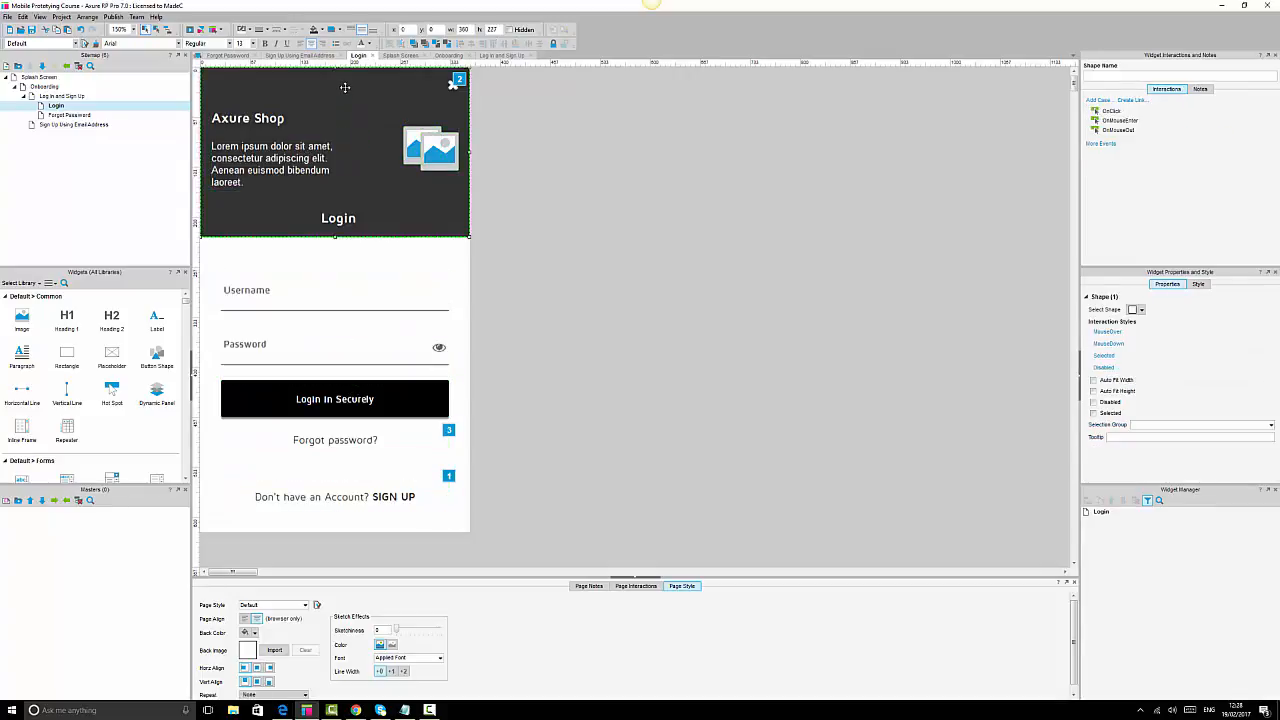
Centre the header title, text and image on the dark background and group them.
click(453, 85)
ctrl+click(445, 140)
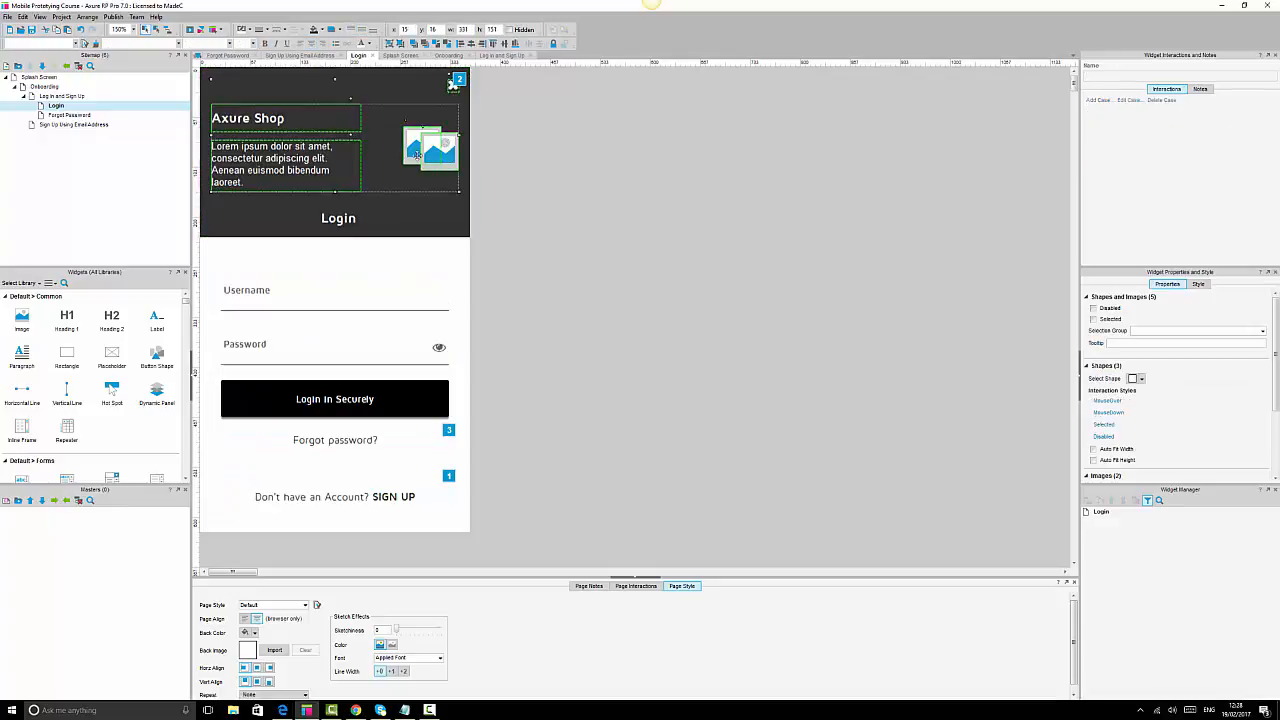
ctrl+click(338, 222)
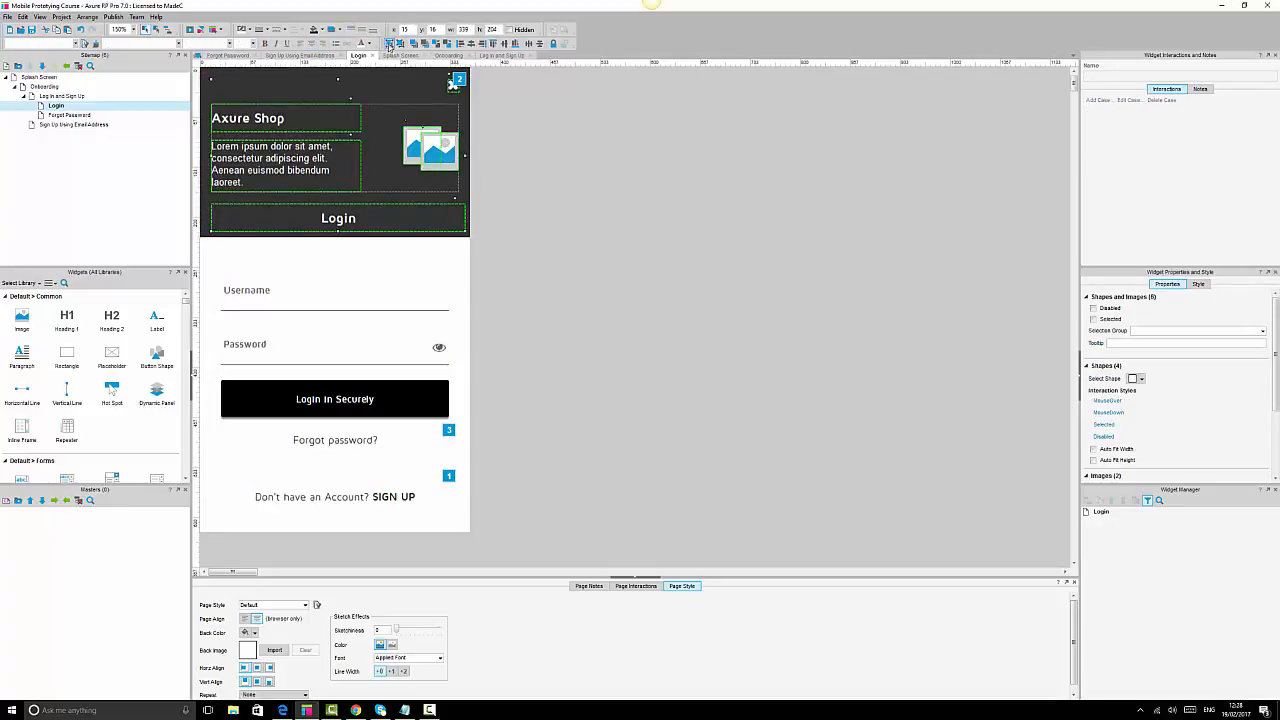
click(344, 123)
ctrl+click(266, 120)
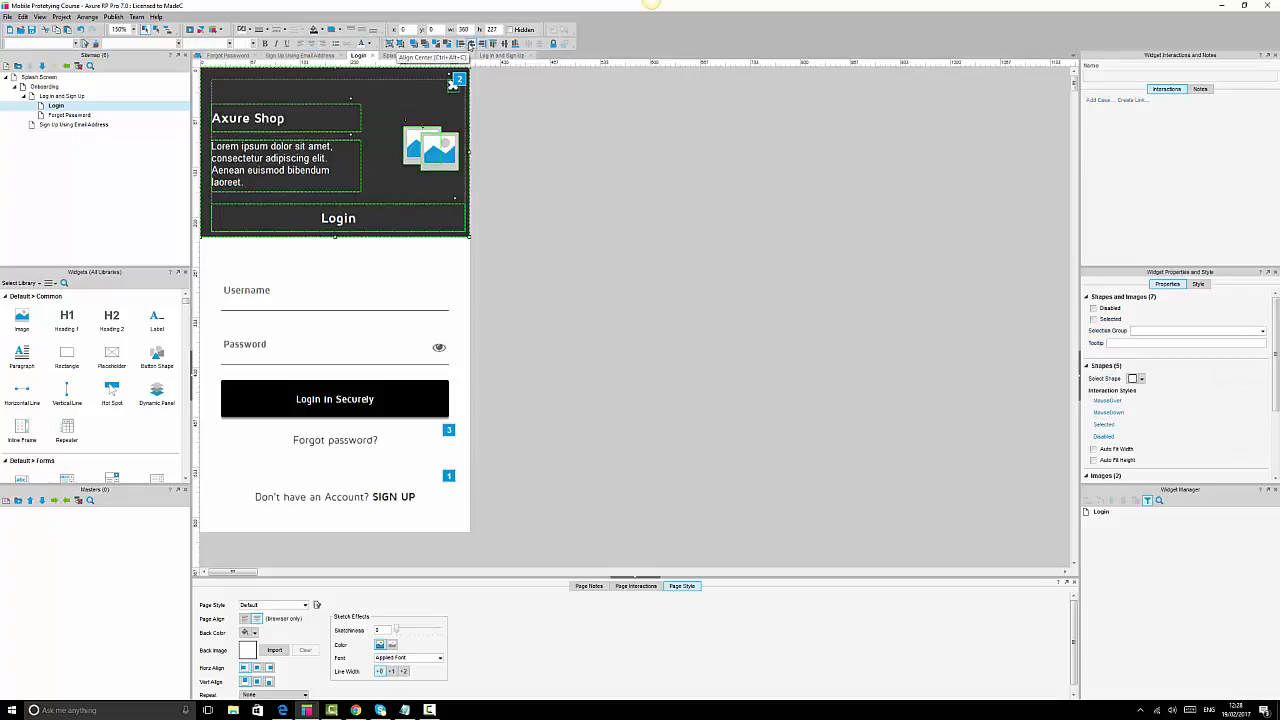
click(470, 45)
click(503, 45)
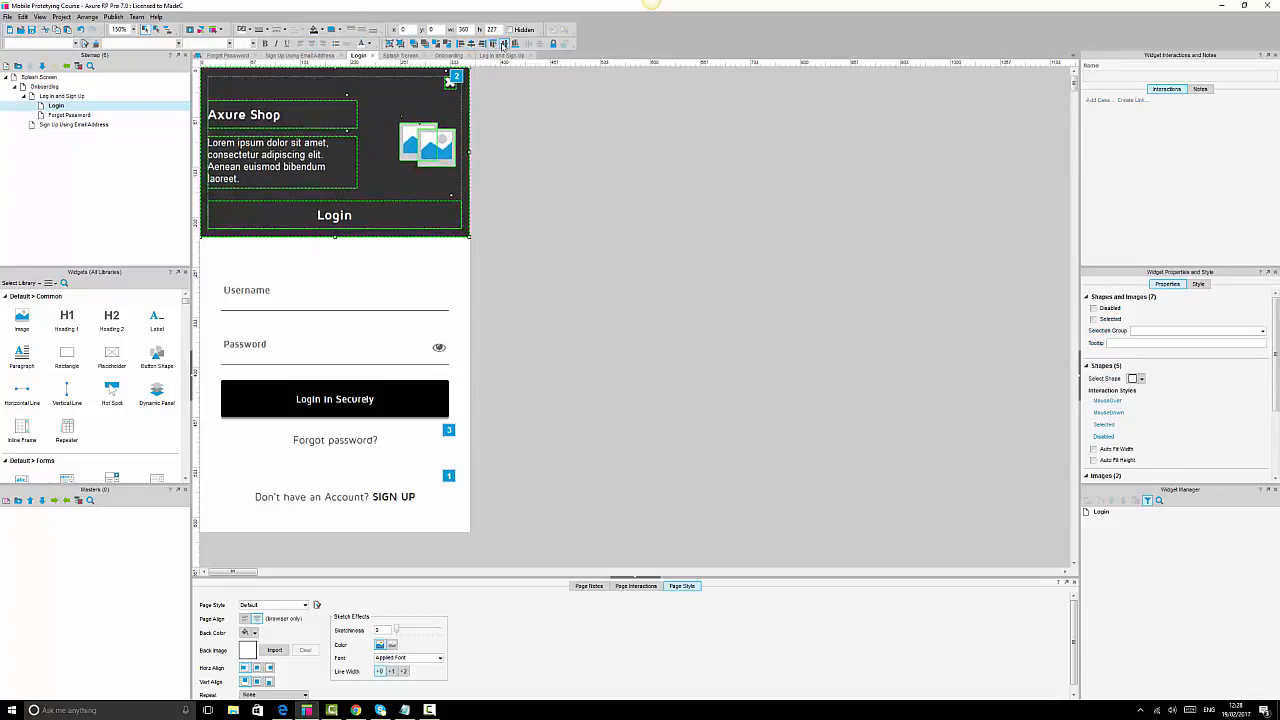
click(391, 45)
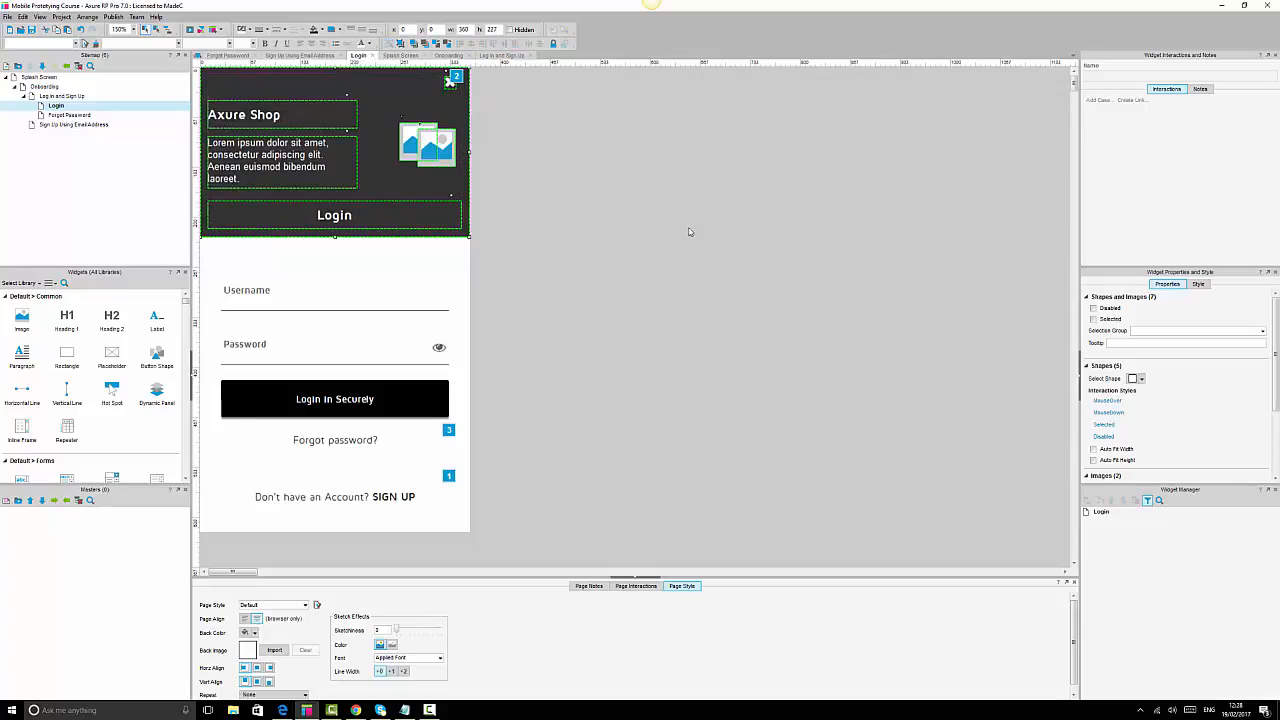
Space the header group, login form group and Don't have an Account? line evenly top to bottom.
click(688, 231)
click(274, 229)
ctrl+click(253, 297)
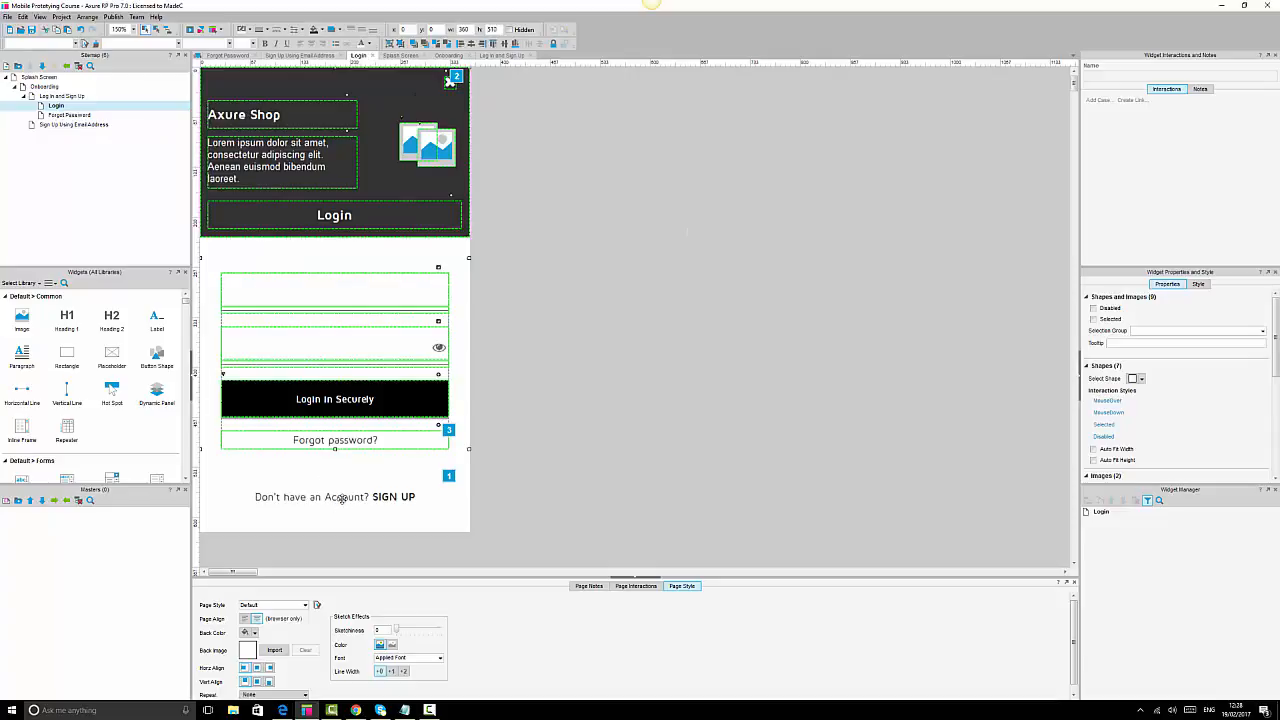
ctrl+click(343, 496)
click(540, 45)
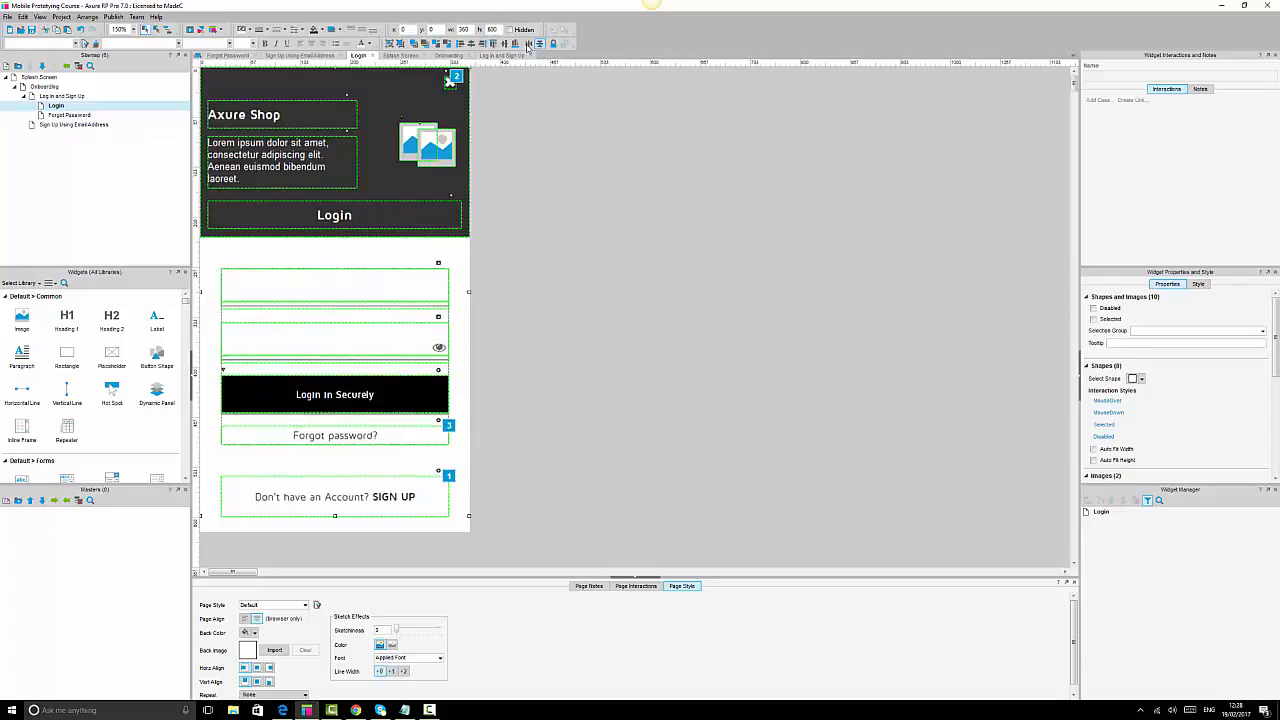
click(626, 218)
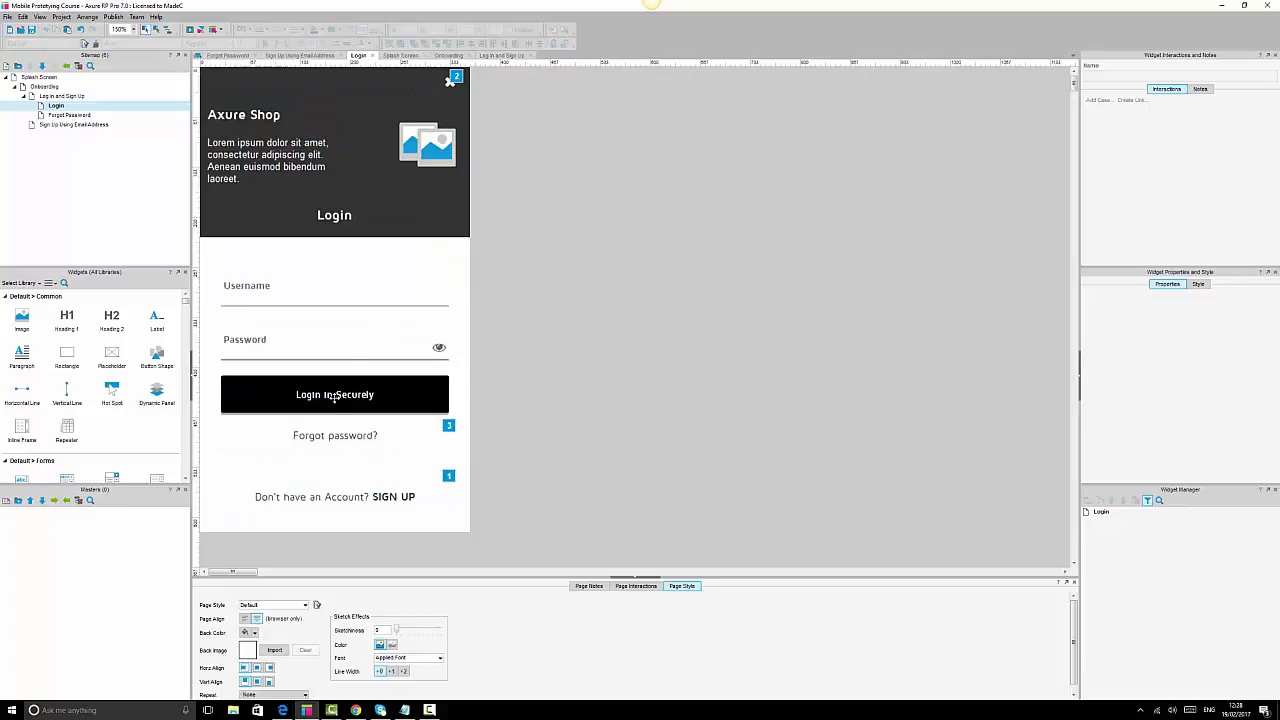
Point the Forgot password? line's OnClick Open Link action to the Forgot Password page.
click(380, 432)
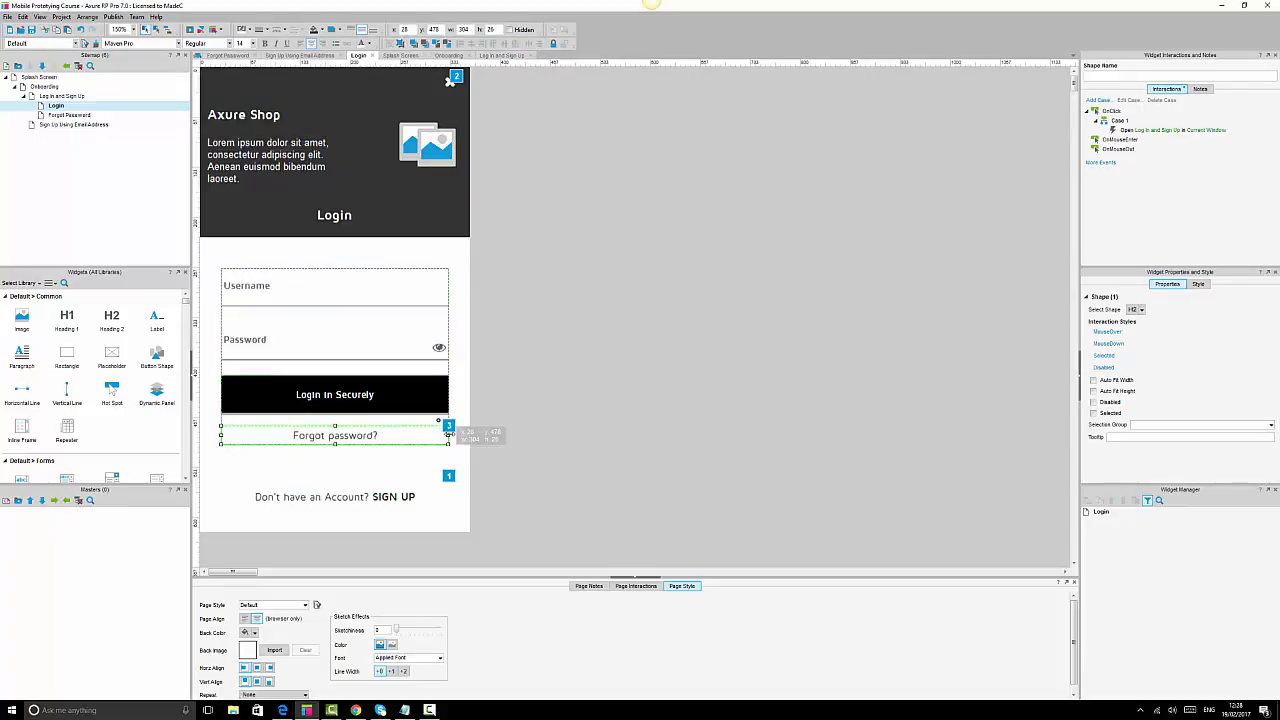
click(631, 450)
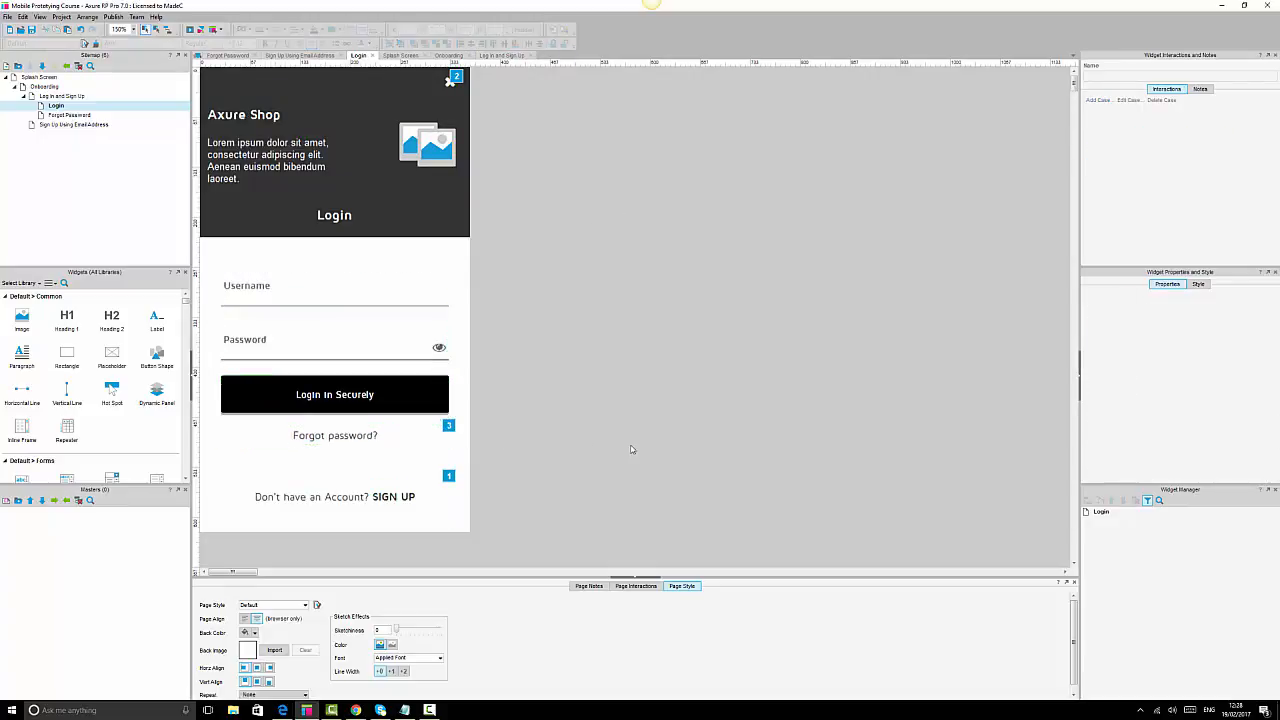
click(385, 429)
click(385, 429)
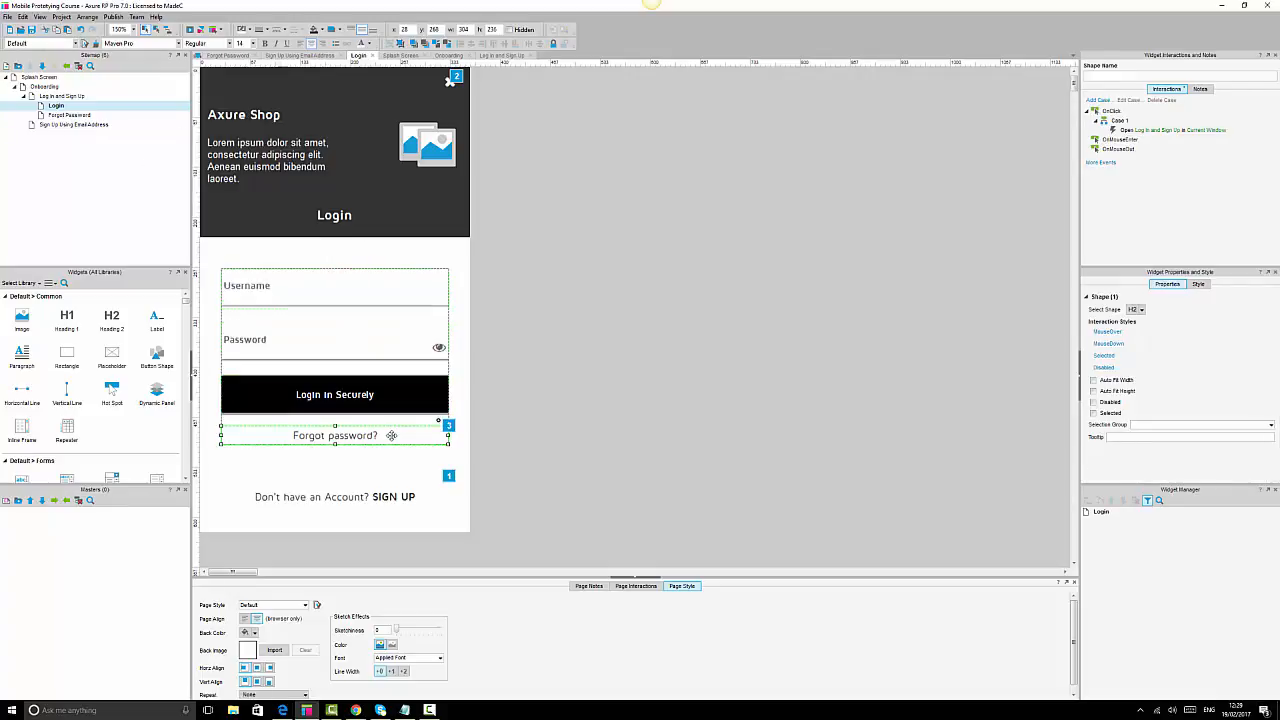
double_click(1146, 134)
click(770, 323)
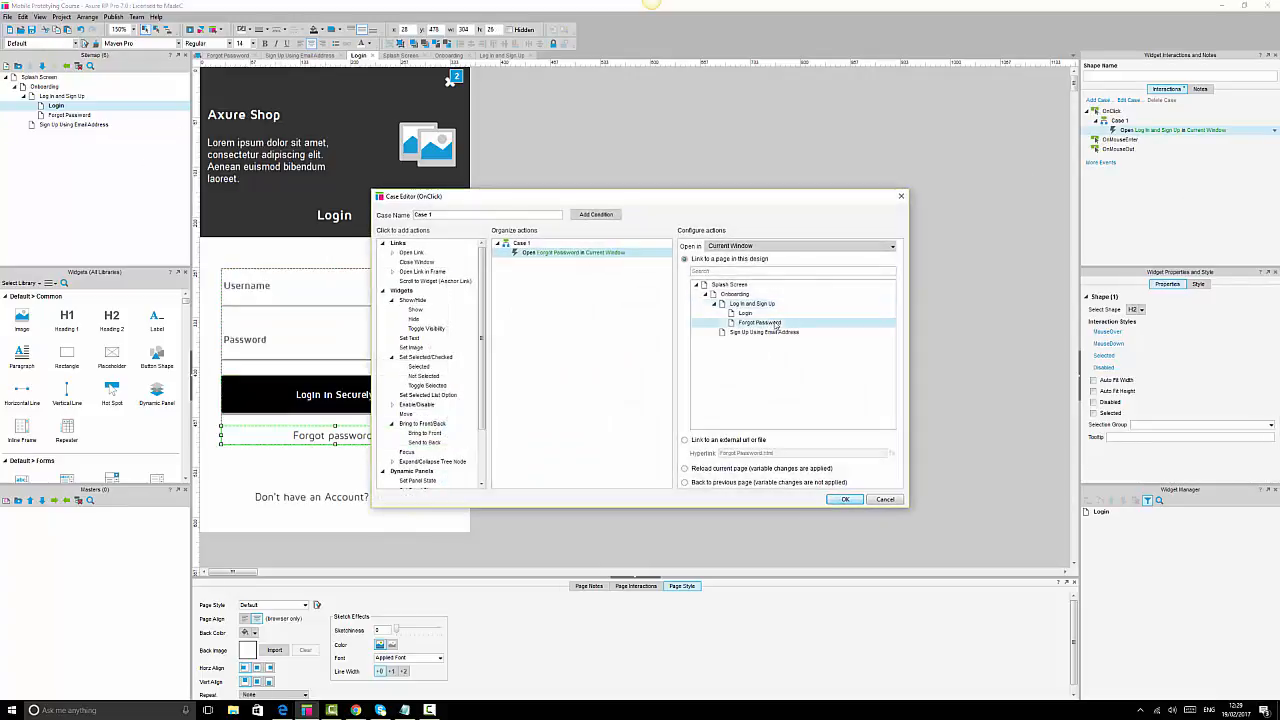
click(844, 499)
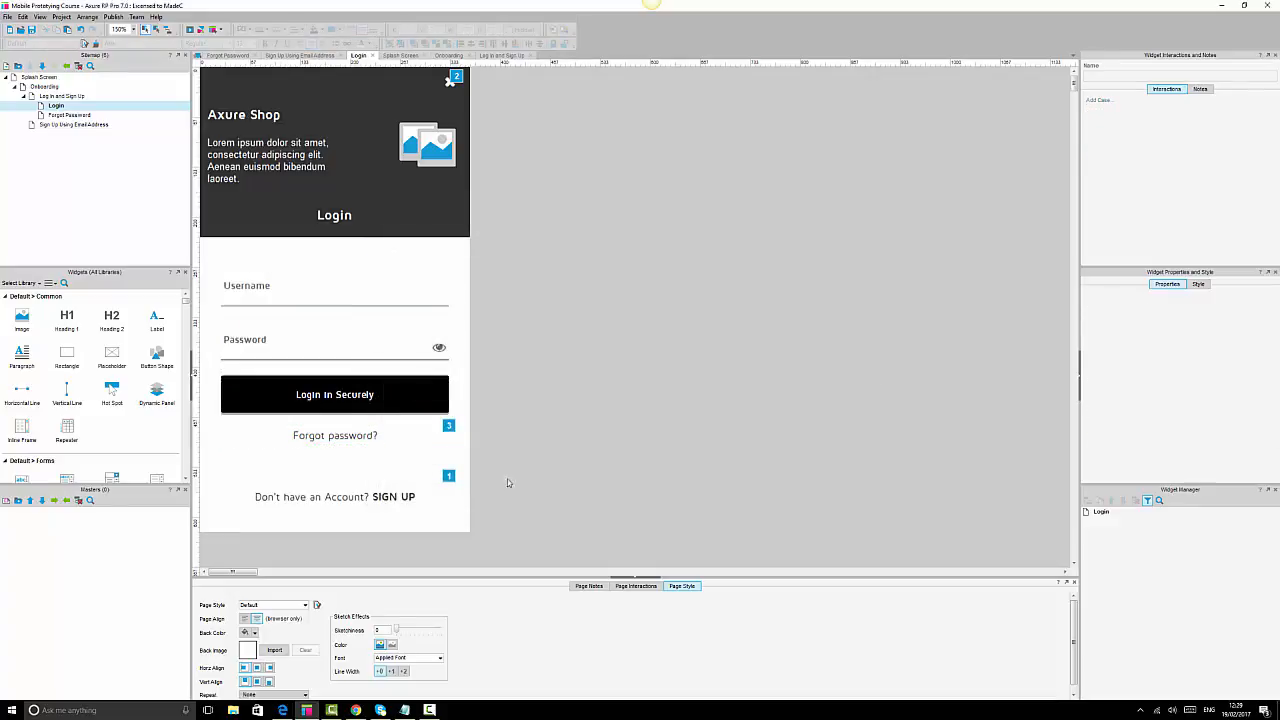
On the Forgot Password page, align and group the header widgets with the Forgot Password title.
double_click(60, 116)
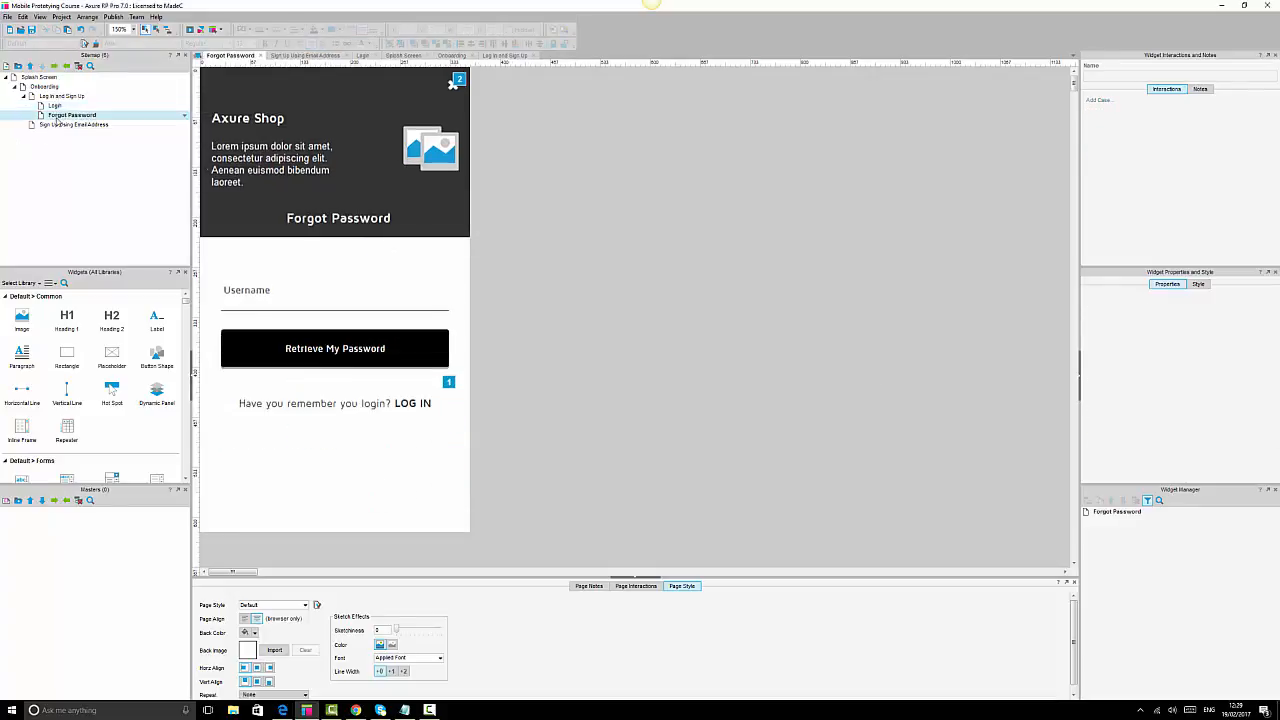
click(250, 150)
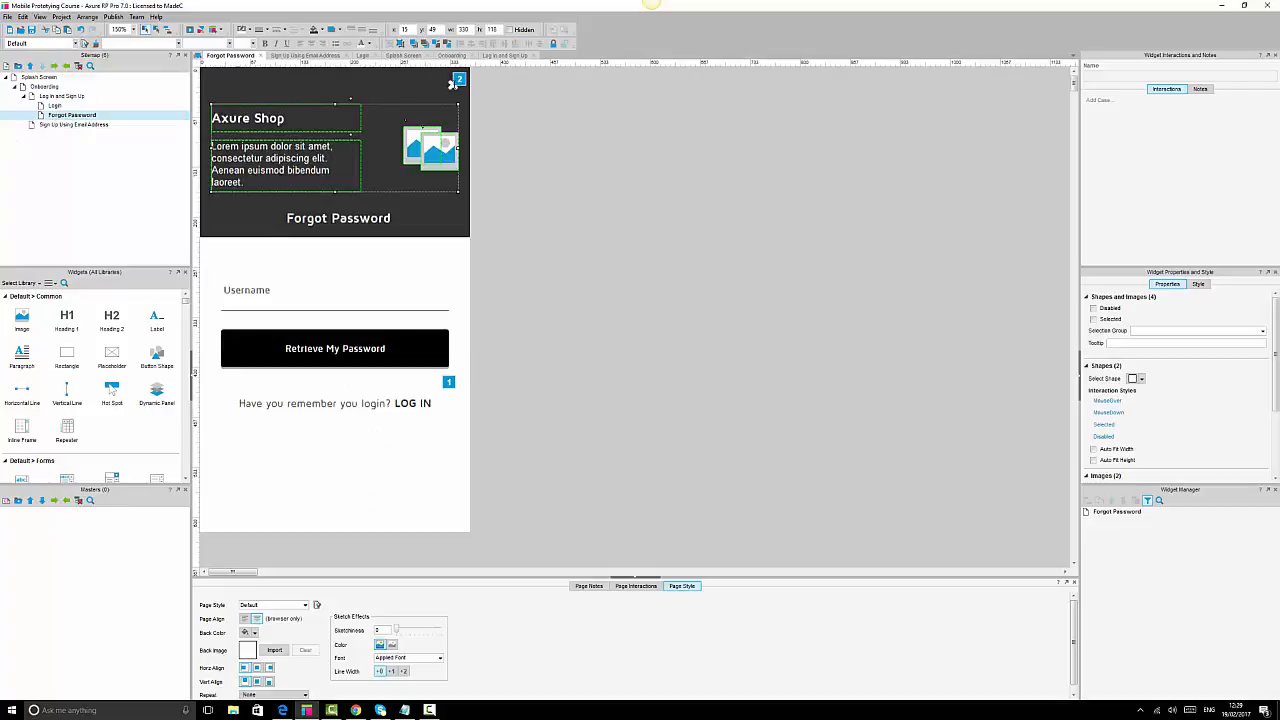
ctrl+click(372, 215)
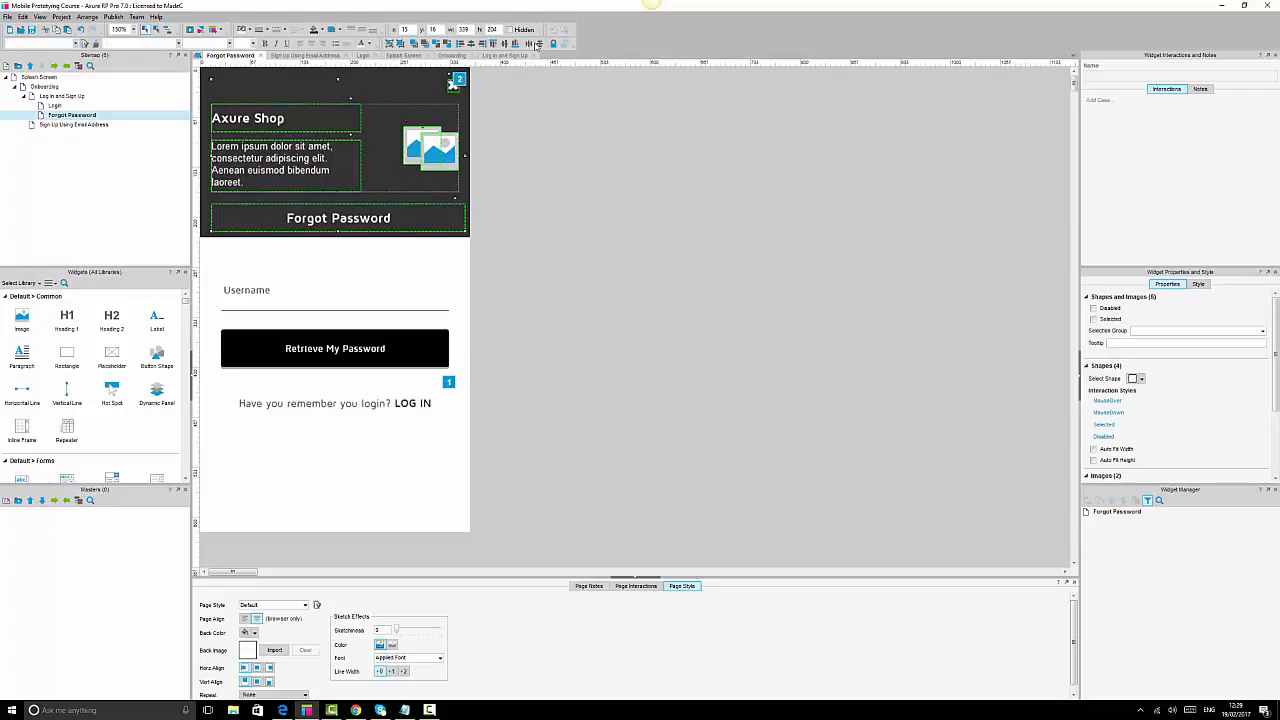
click(472, 44)
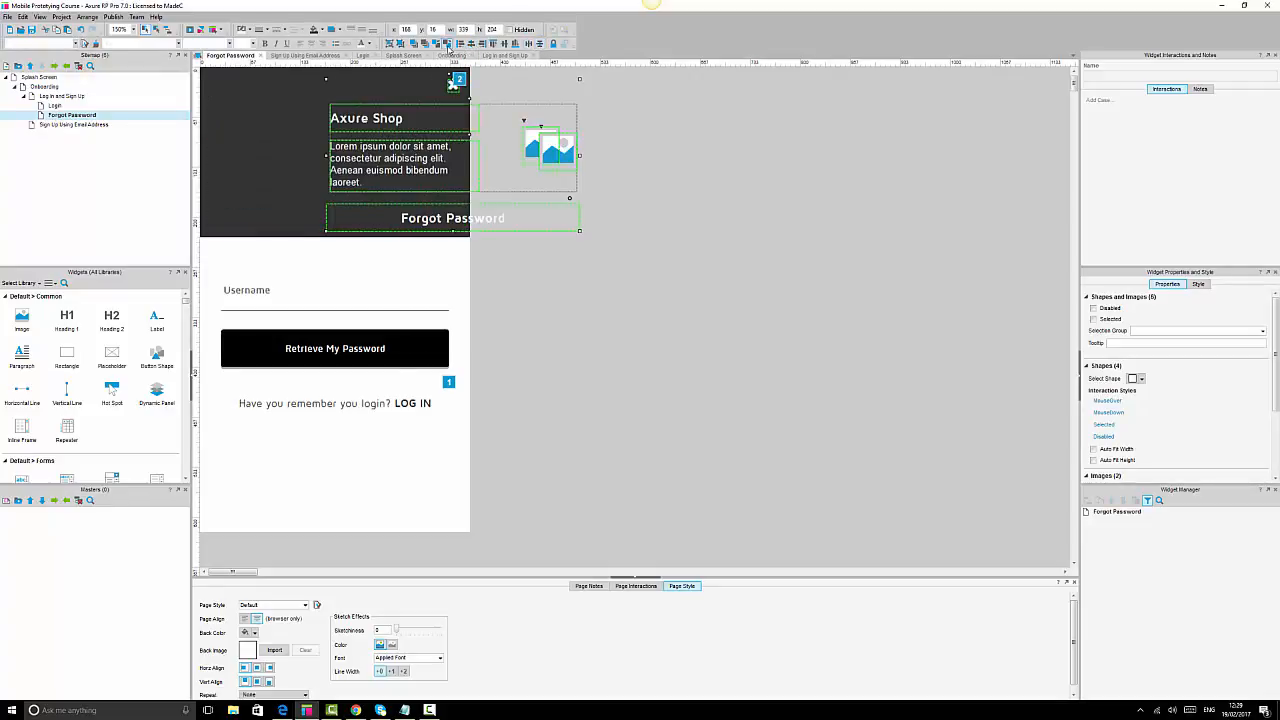
click(449, 46)
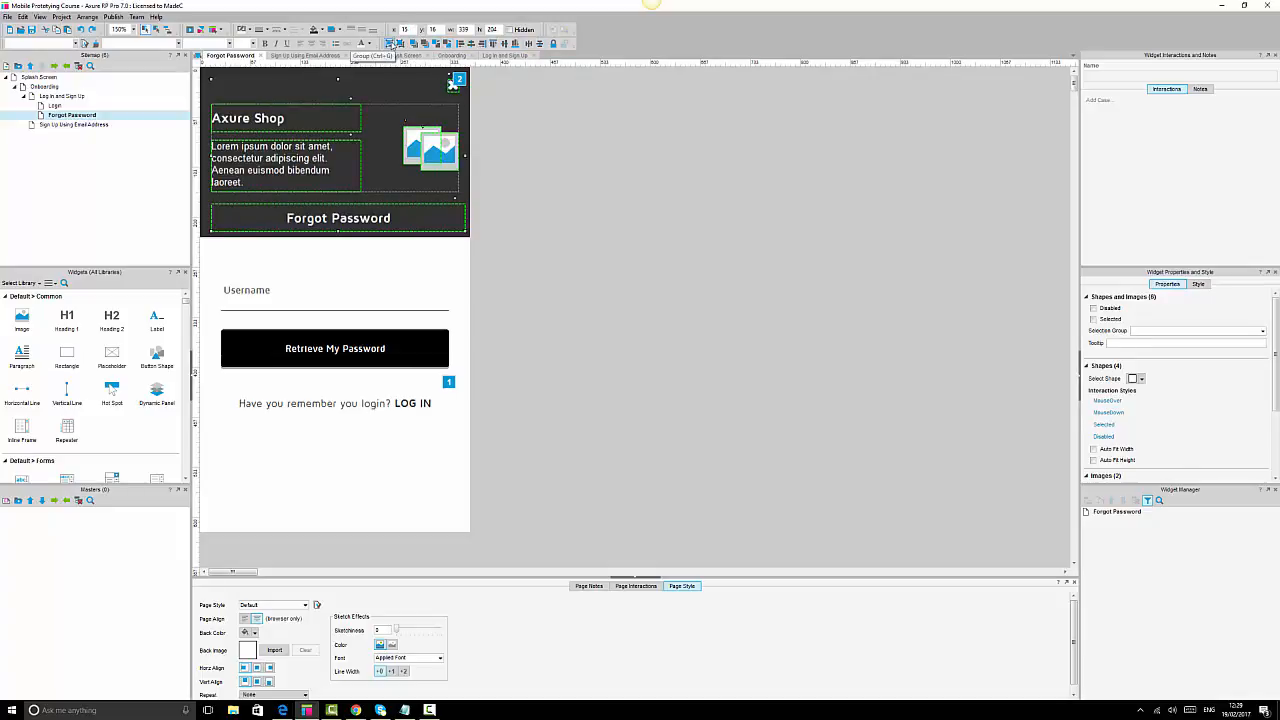
click(389, 44)
Centre the grouped header contents on the dark header background.
click(315, 74)
shift+click(267, 122)
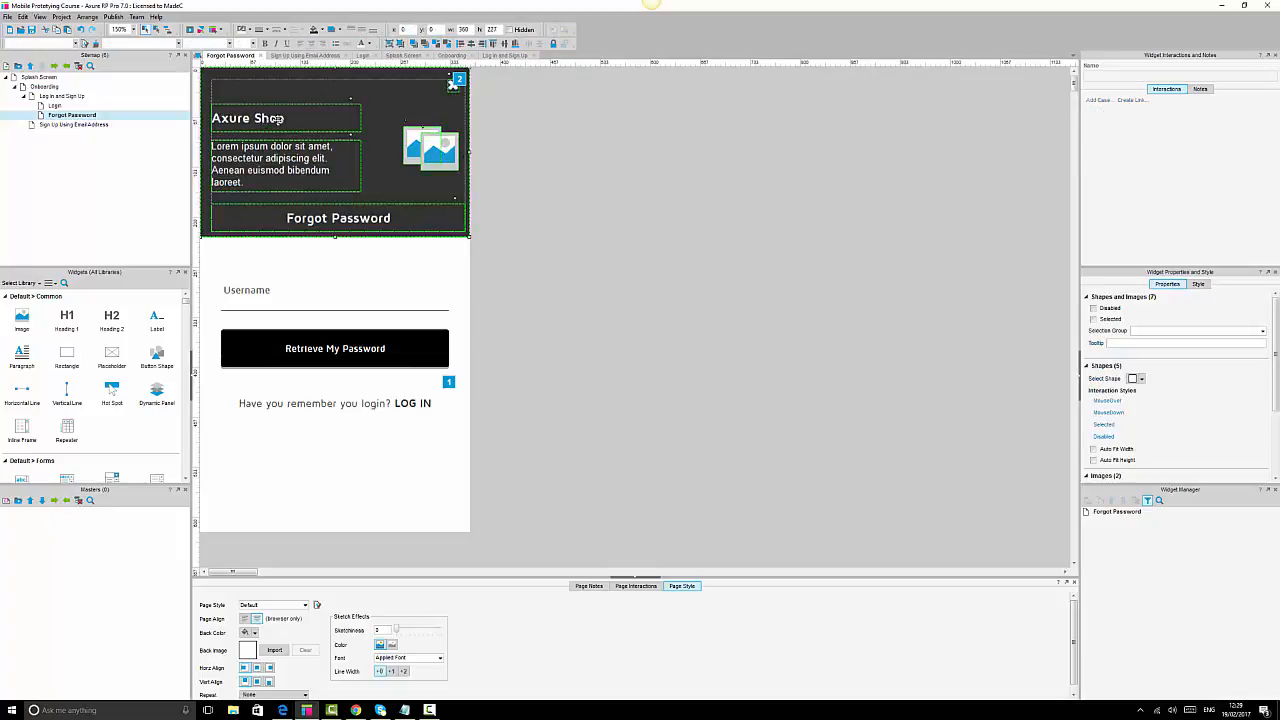
click(470, 46)
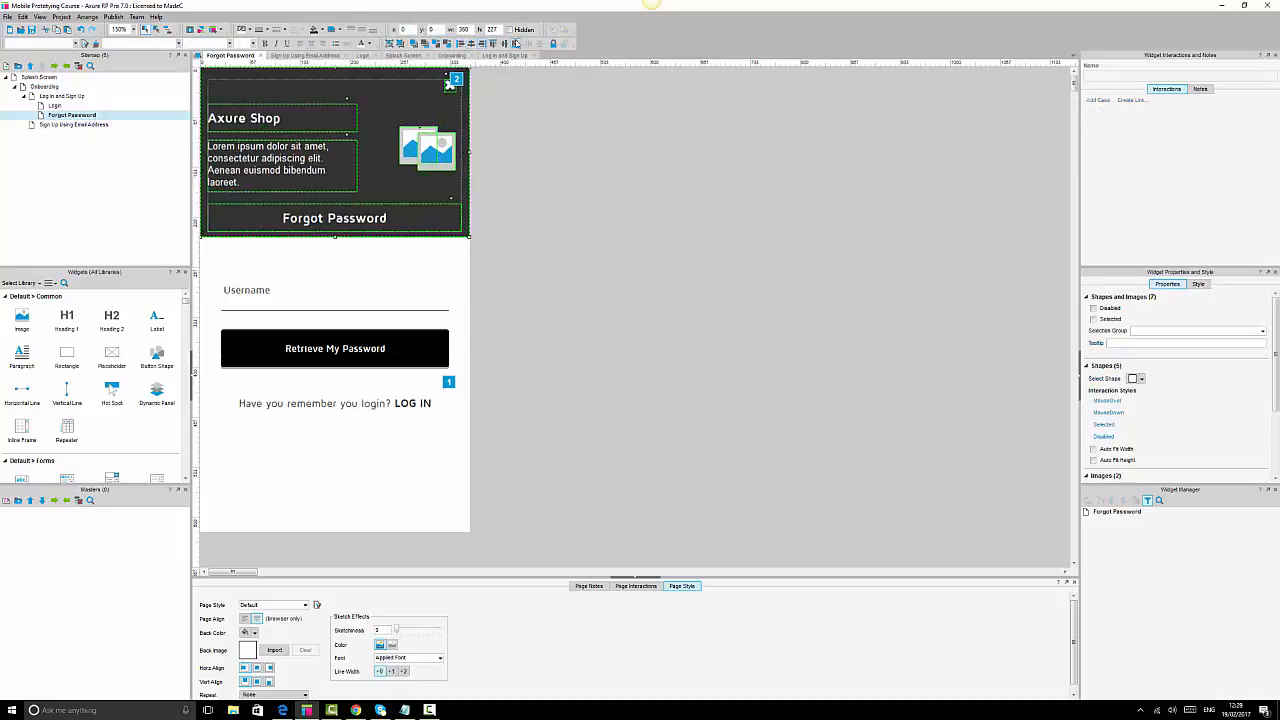
click(491, 45)
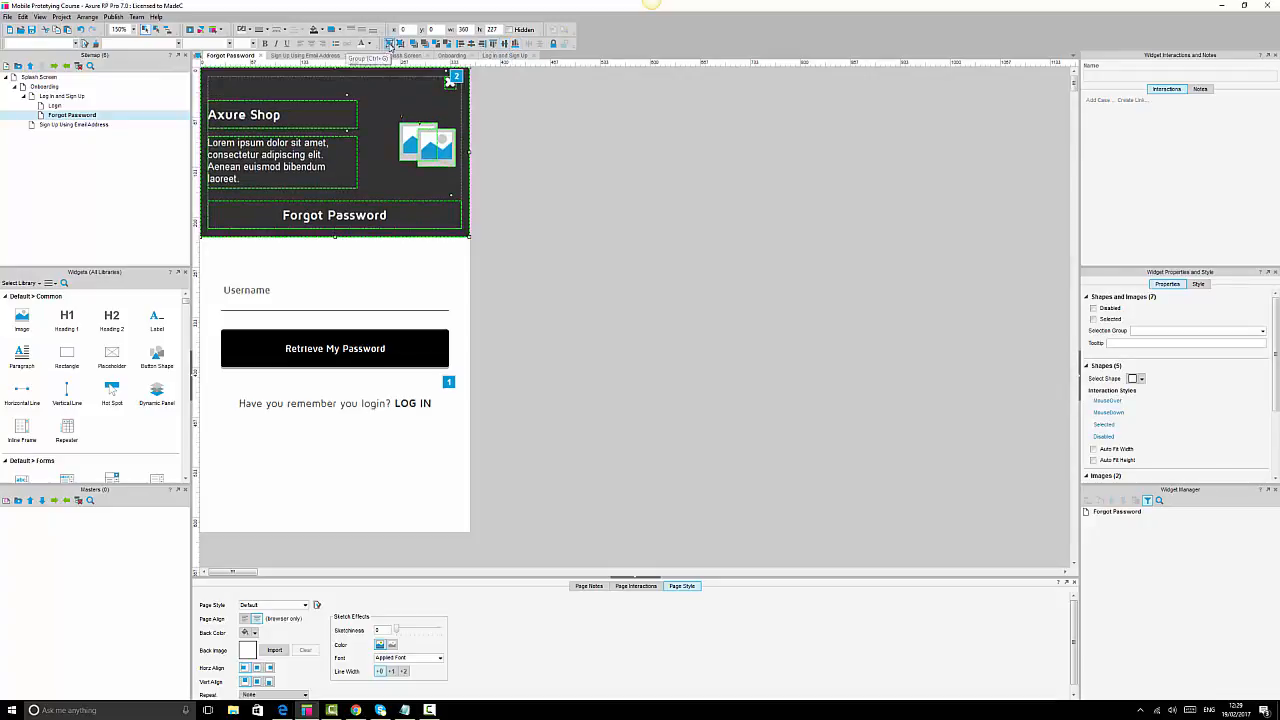
Evenly distribute the form from the Username field to the LOG IN prompt, then bring up the Chrome preview.
shift+click(248, 293)
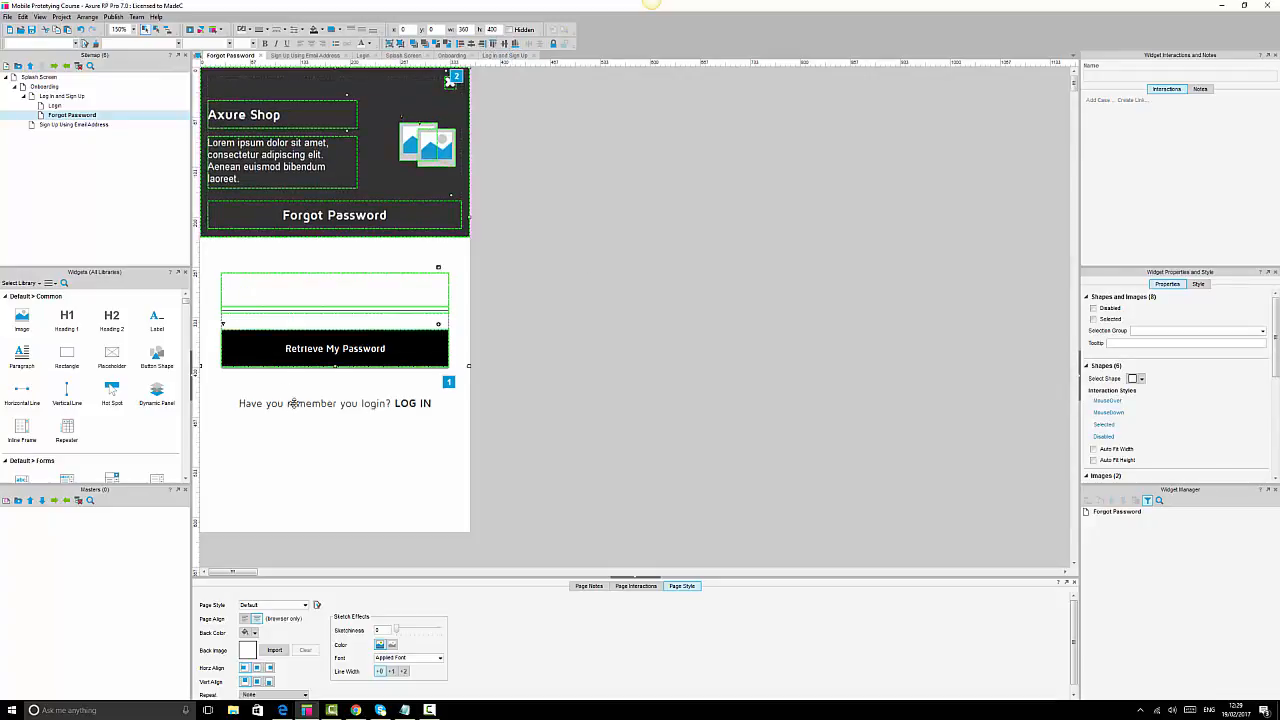
shift+click(293, 403)
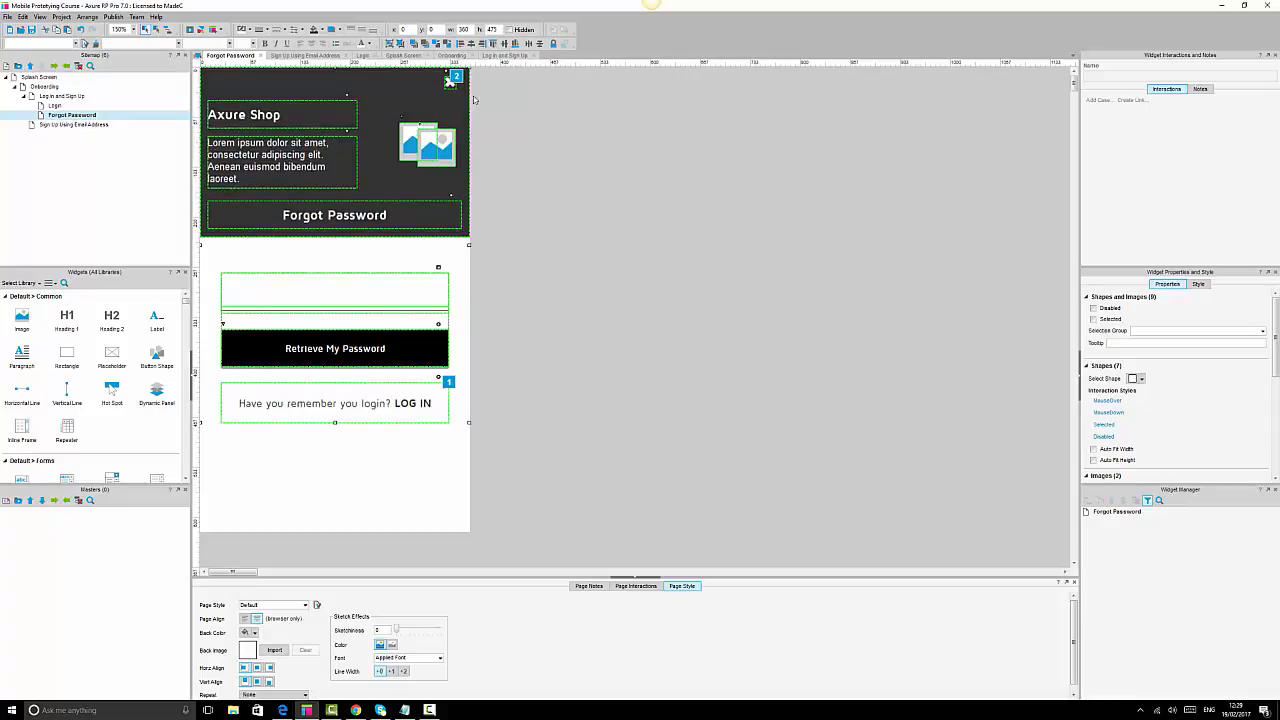
click(539, 43)
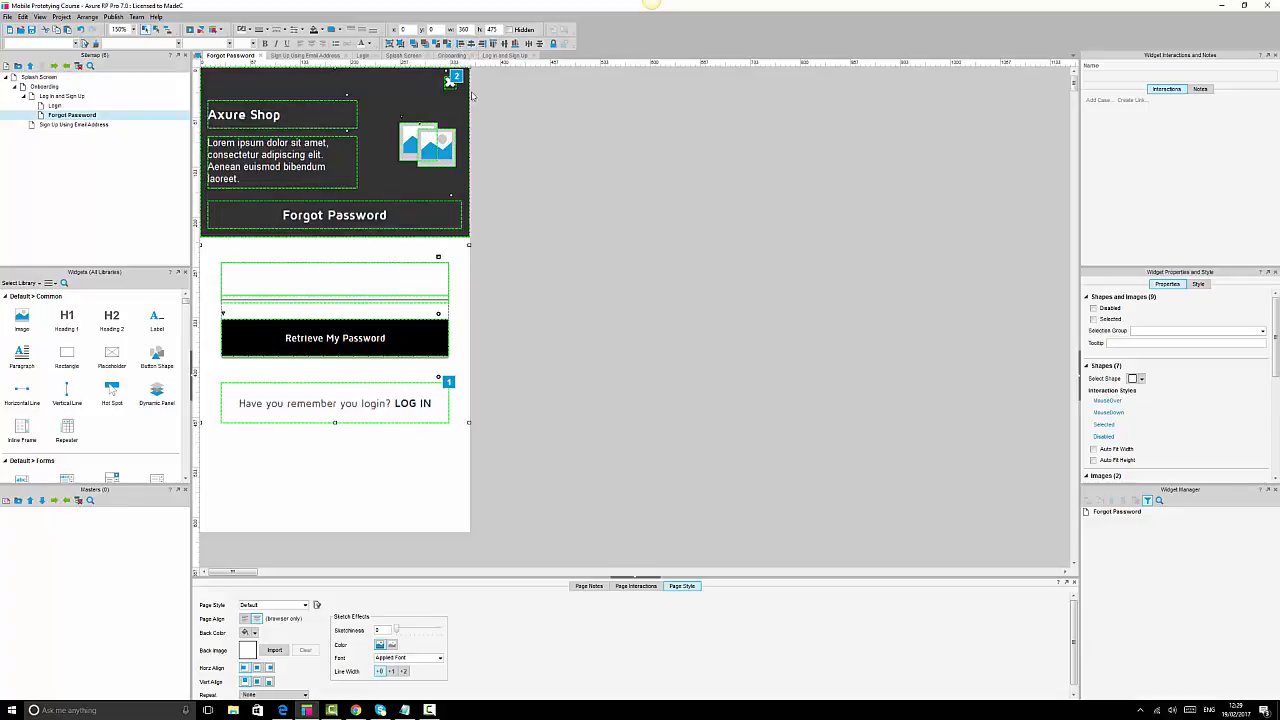
click(576, 183)
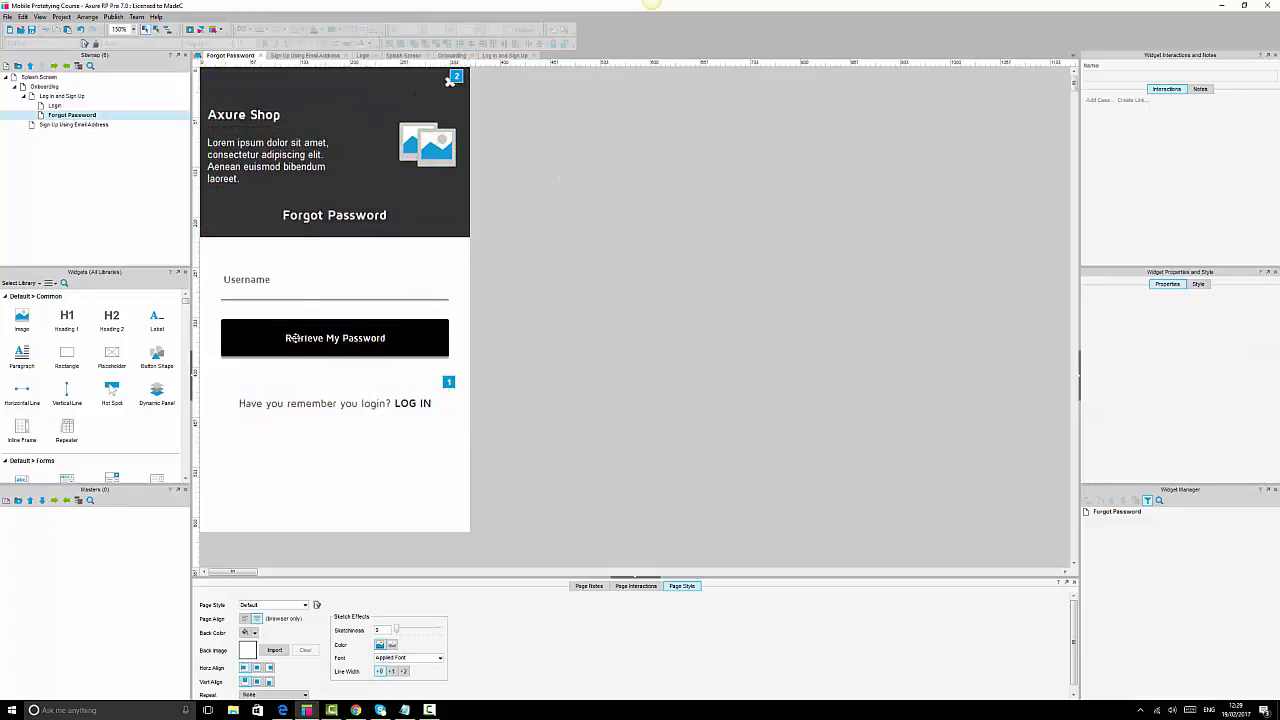
click(355, 710)
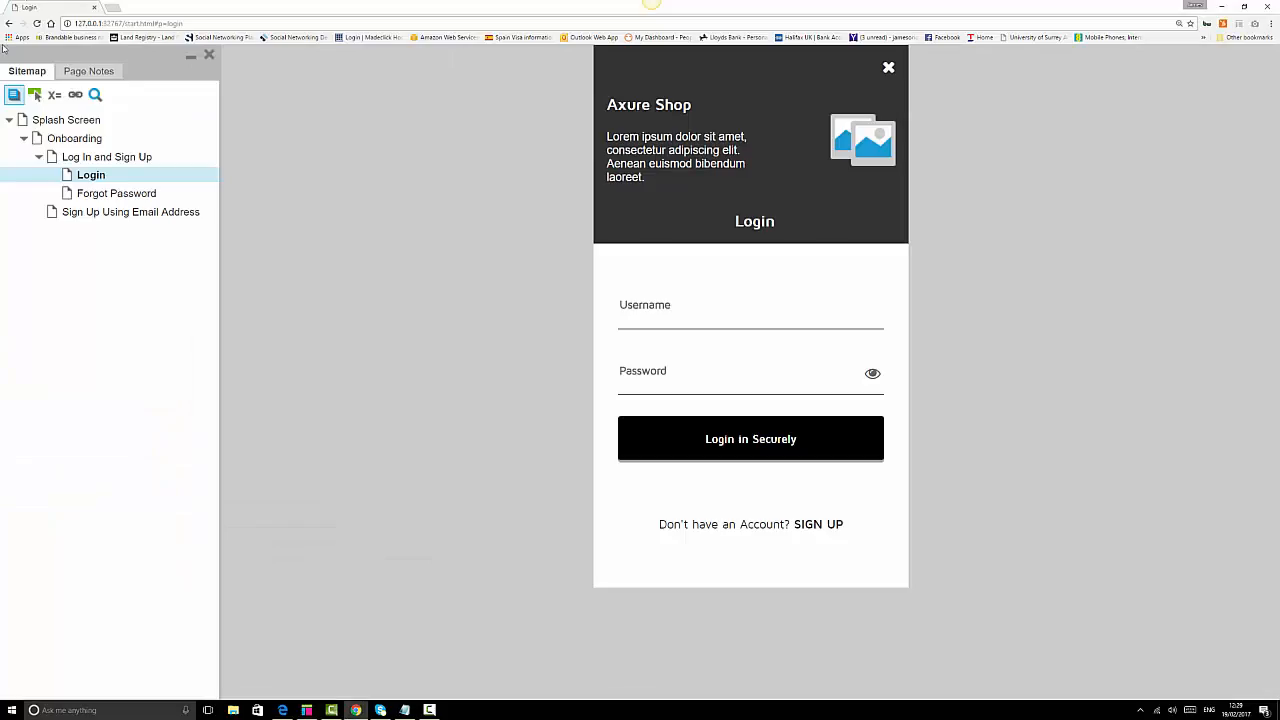
Test the flow: Splash Screen, Get Started, LOGIN, Forgot password? and back to Login, then SIGN UP.
click(84, 121)
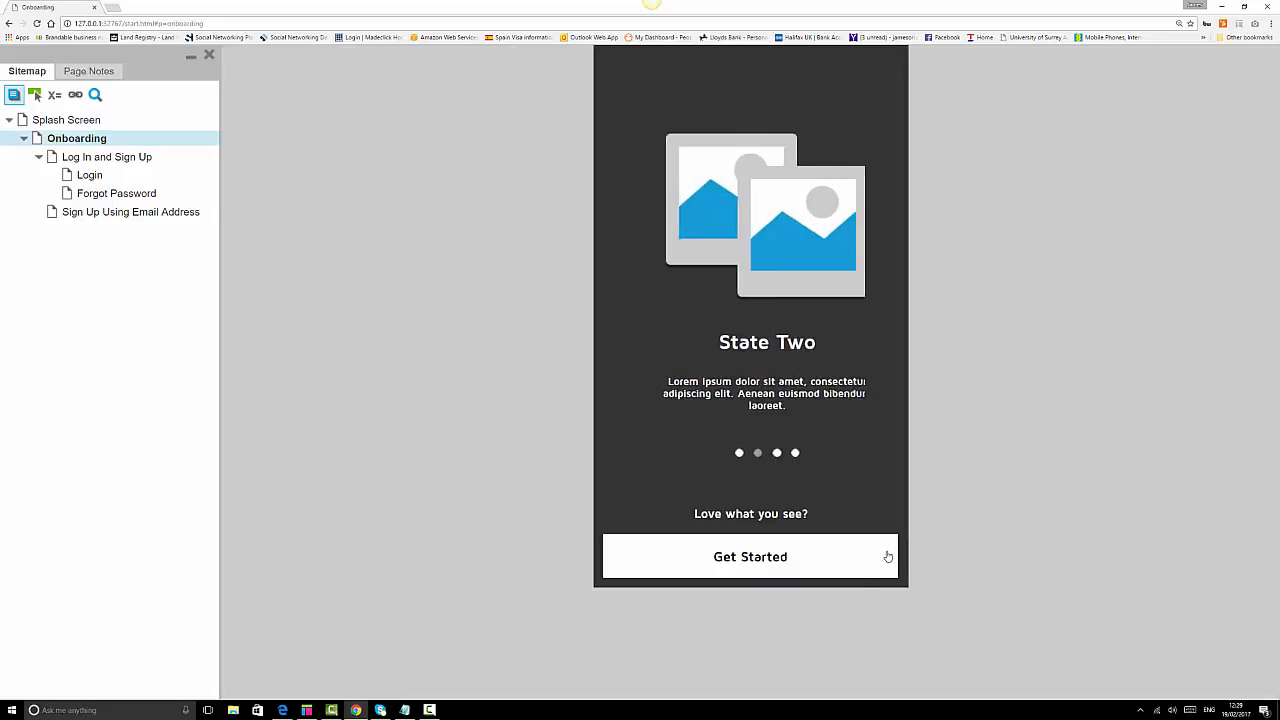
click(728, 569)
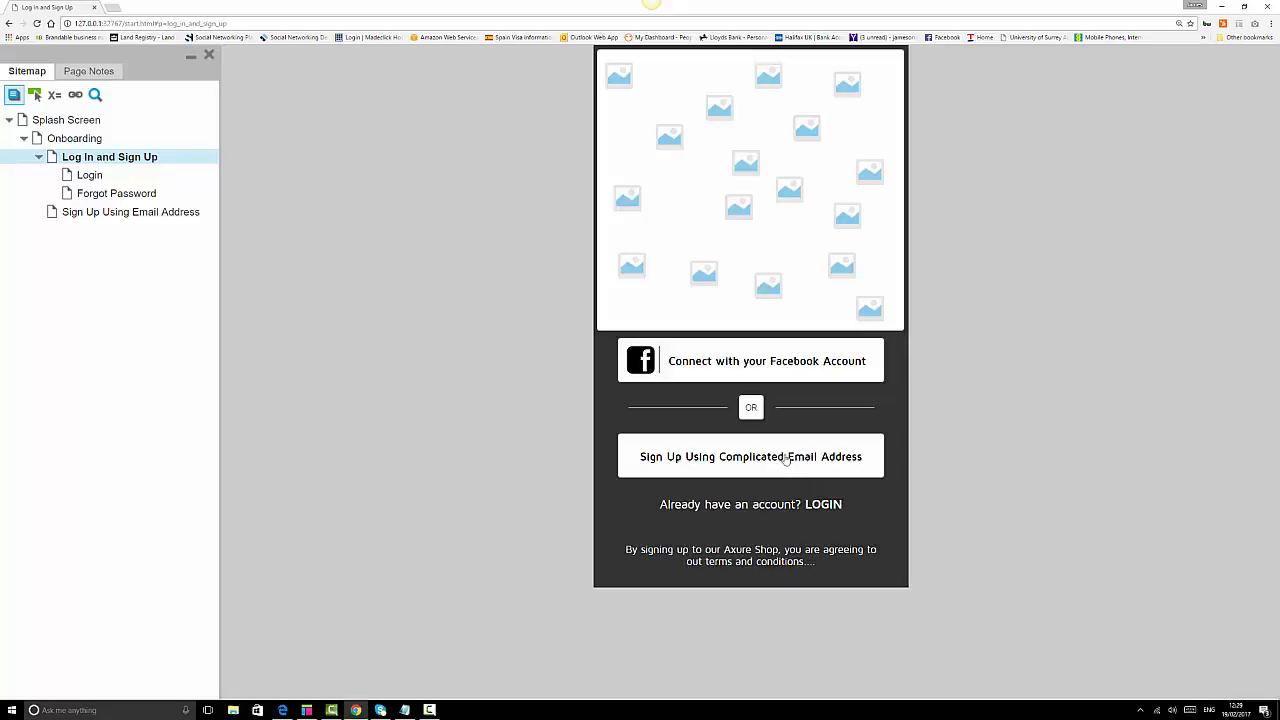
click(786, 509)
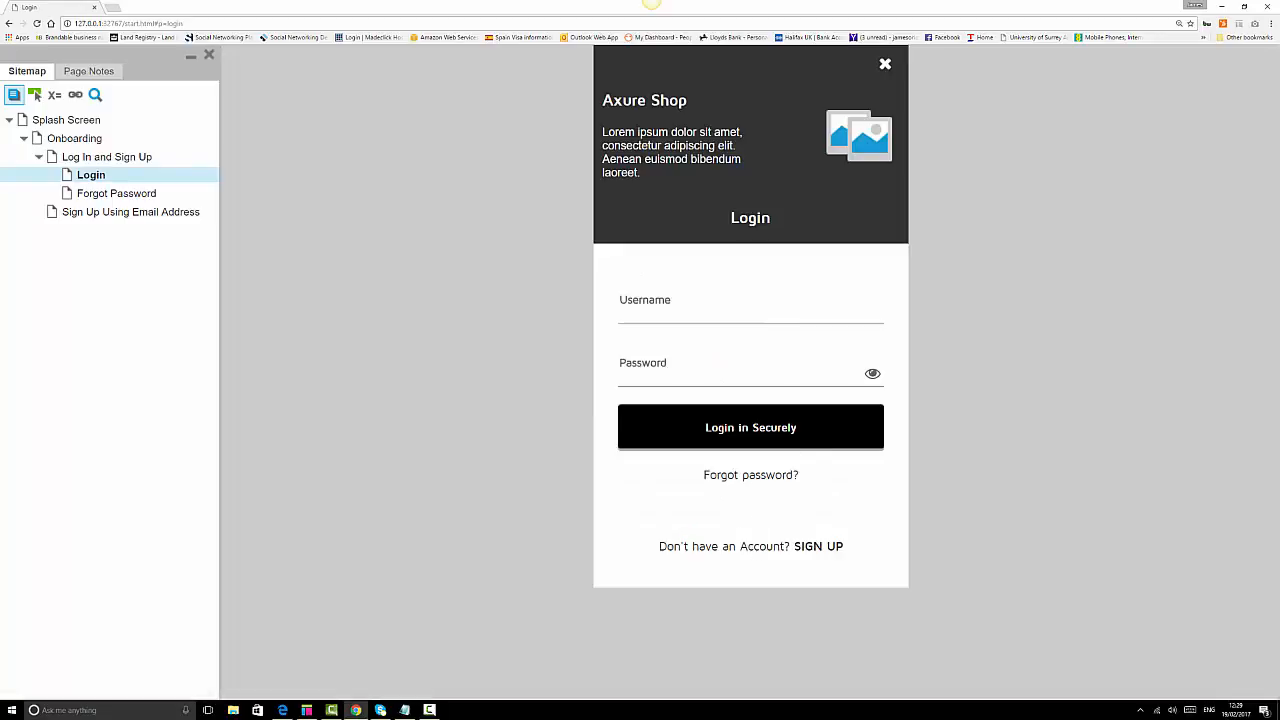
click(757, 480)
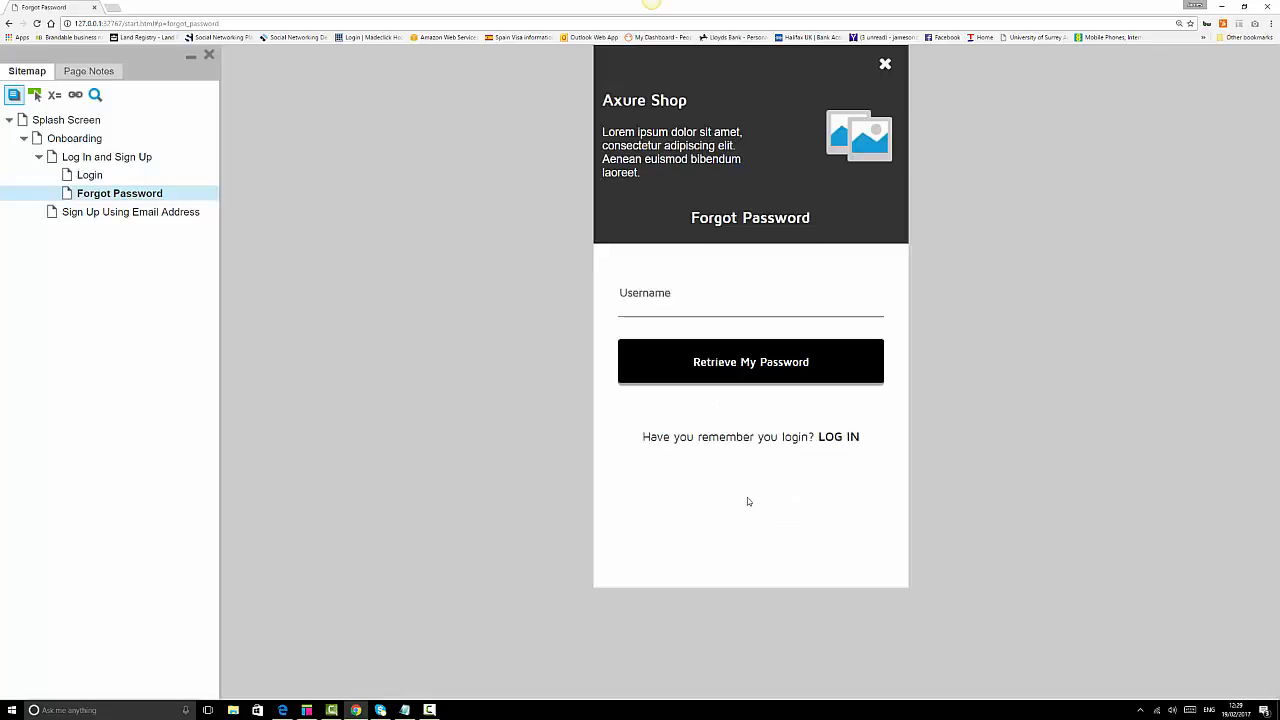
click(884, 65)
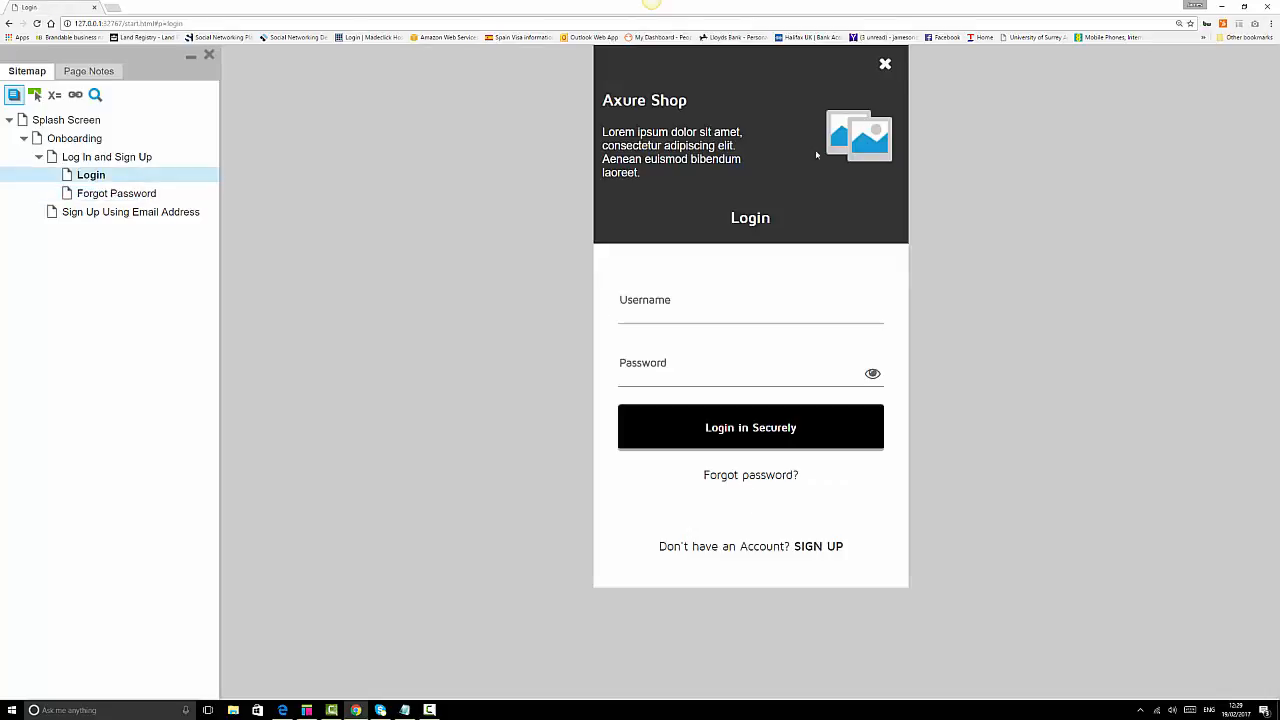
click(779, 479)
click(831, 440)
click(819, 548)
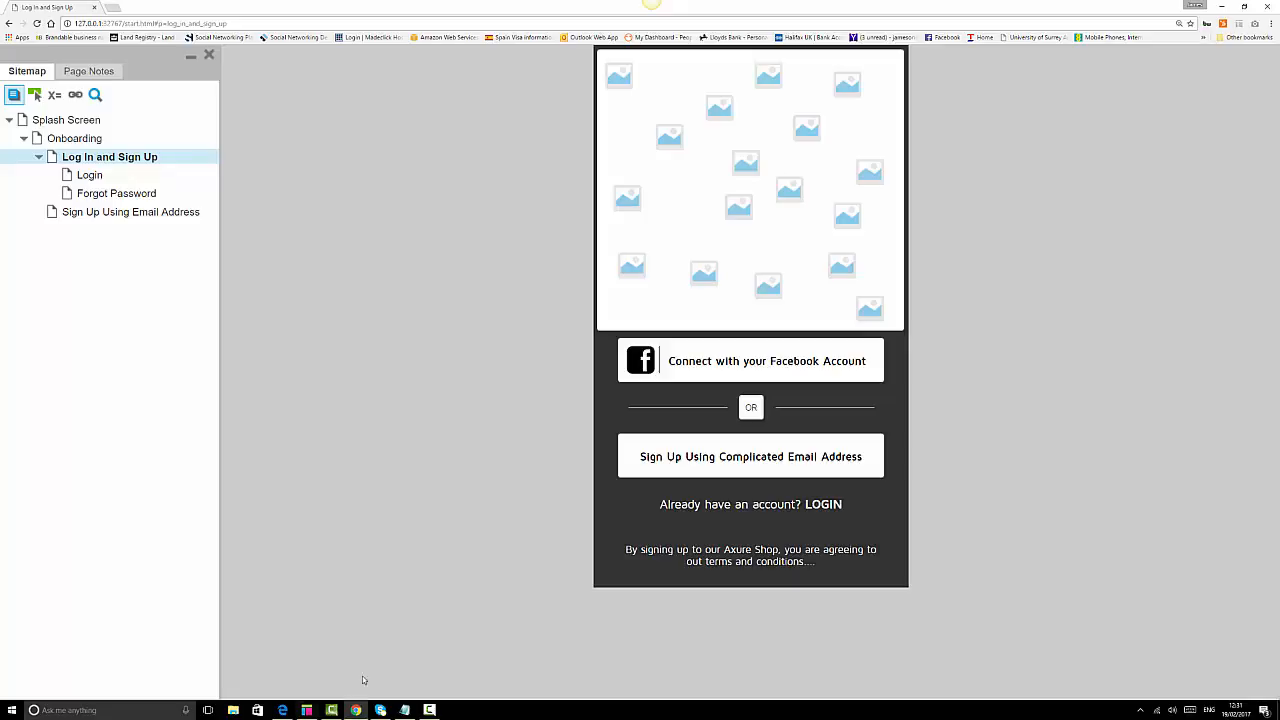
click(405, 713)
click(462, 399)
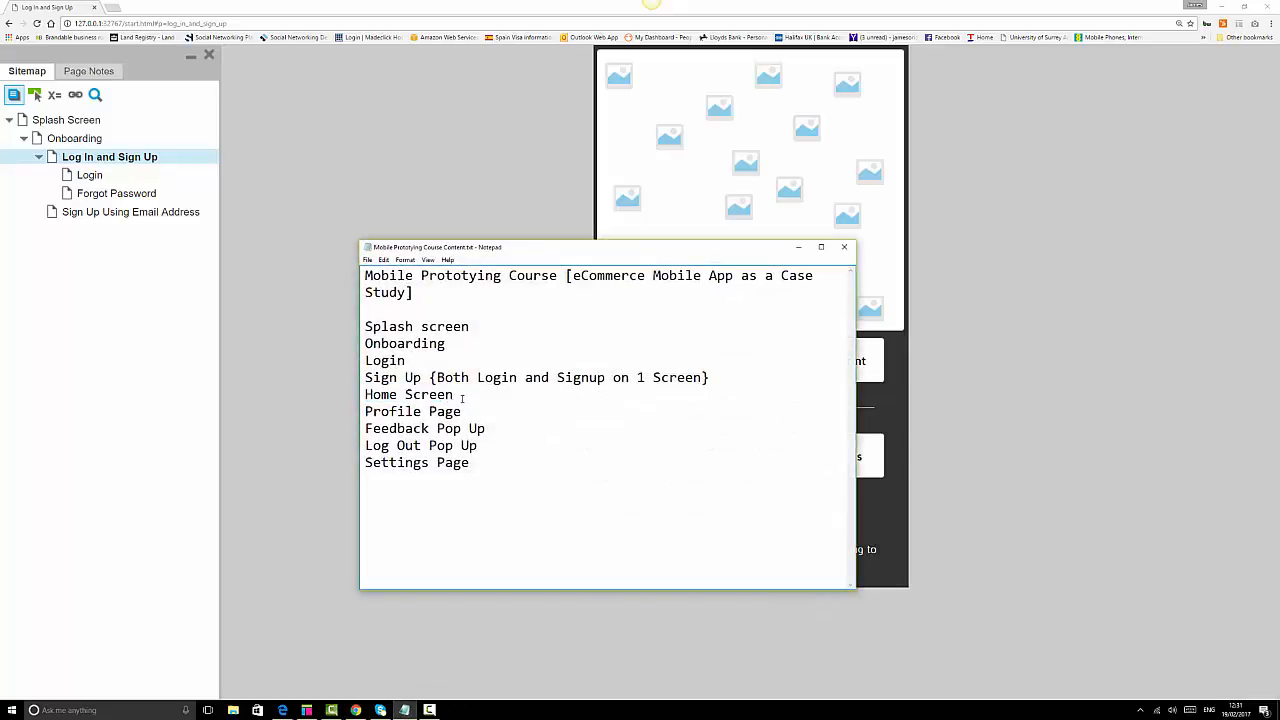
drag(462, 399, 362, 400)
click(1012, 415)
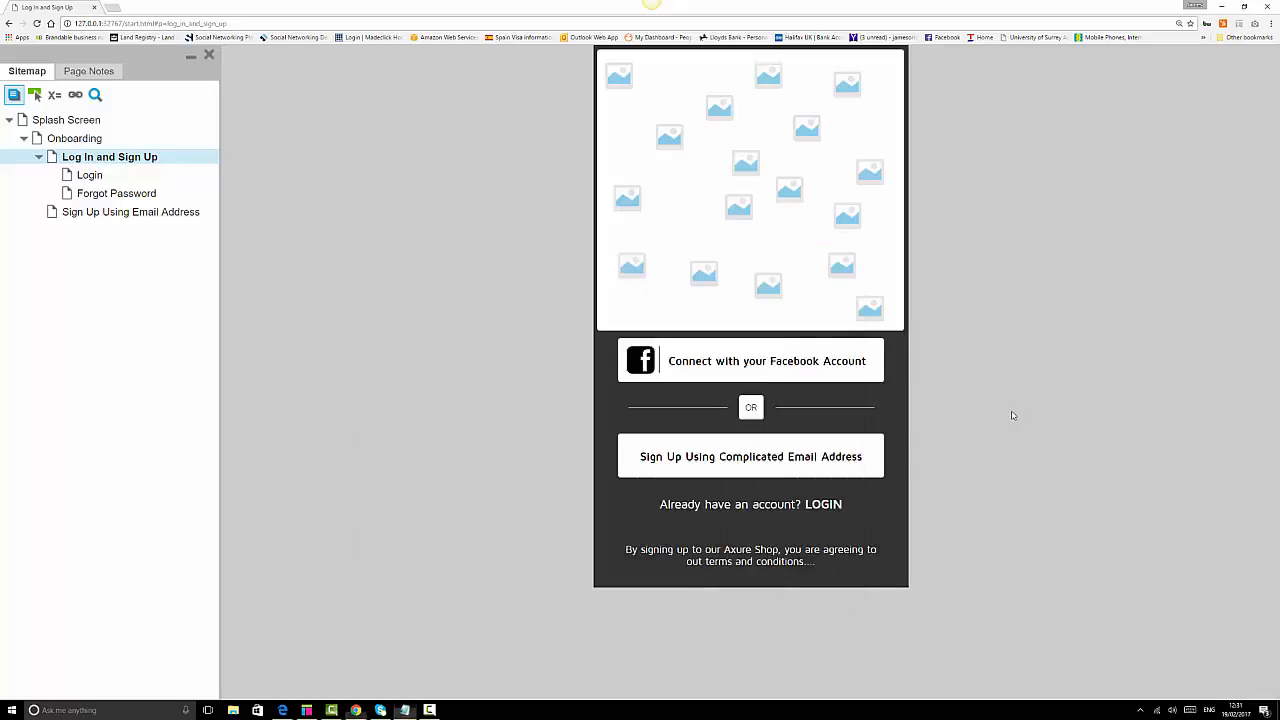